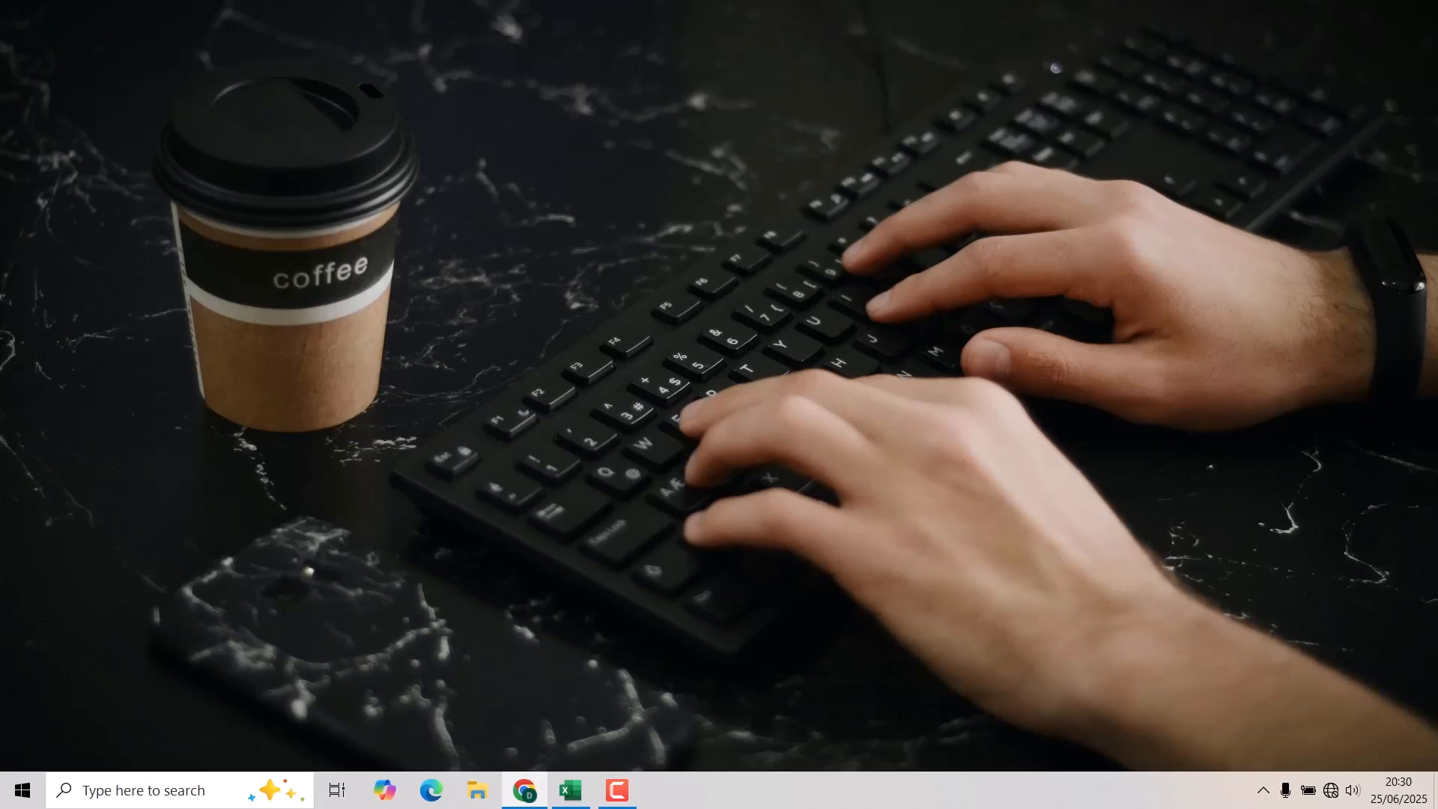
- Switch to the Tutorial Excel workbook in Excel and widen the Nilai 2 and Nilai 3 columns on the Dasar sheet
left_click(569, 792)
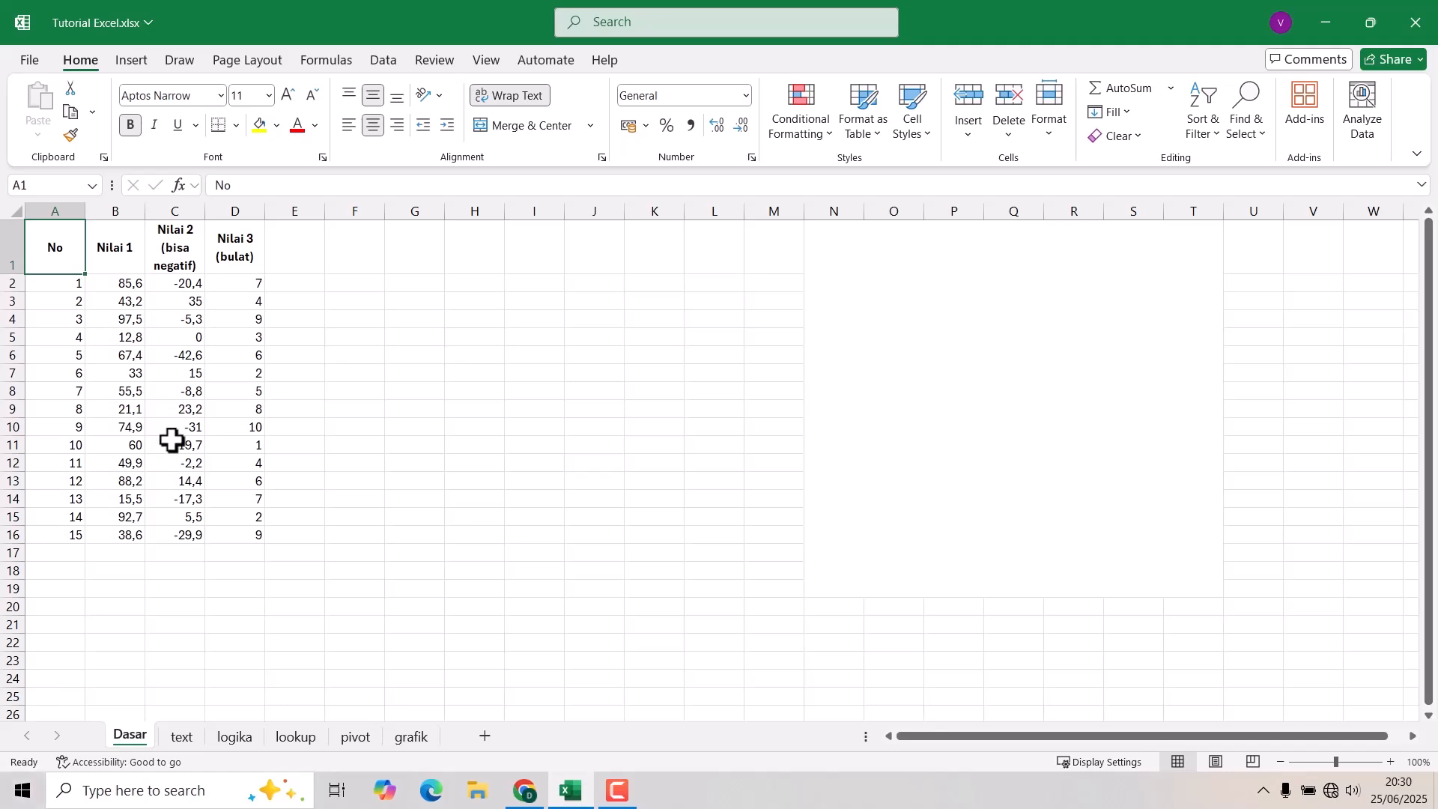
left_click_drag(205, 210, 322, 211)
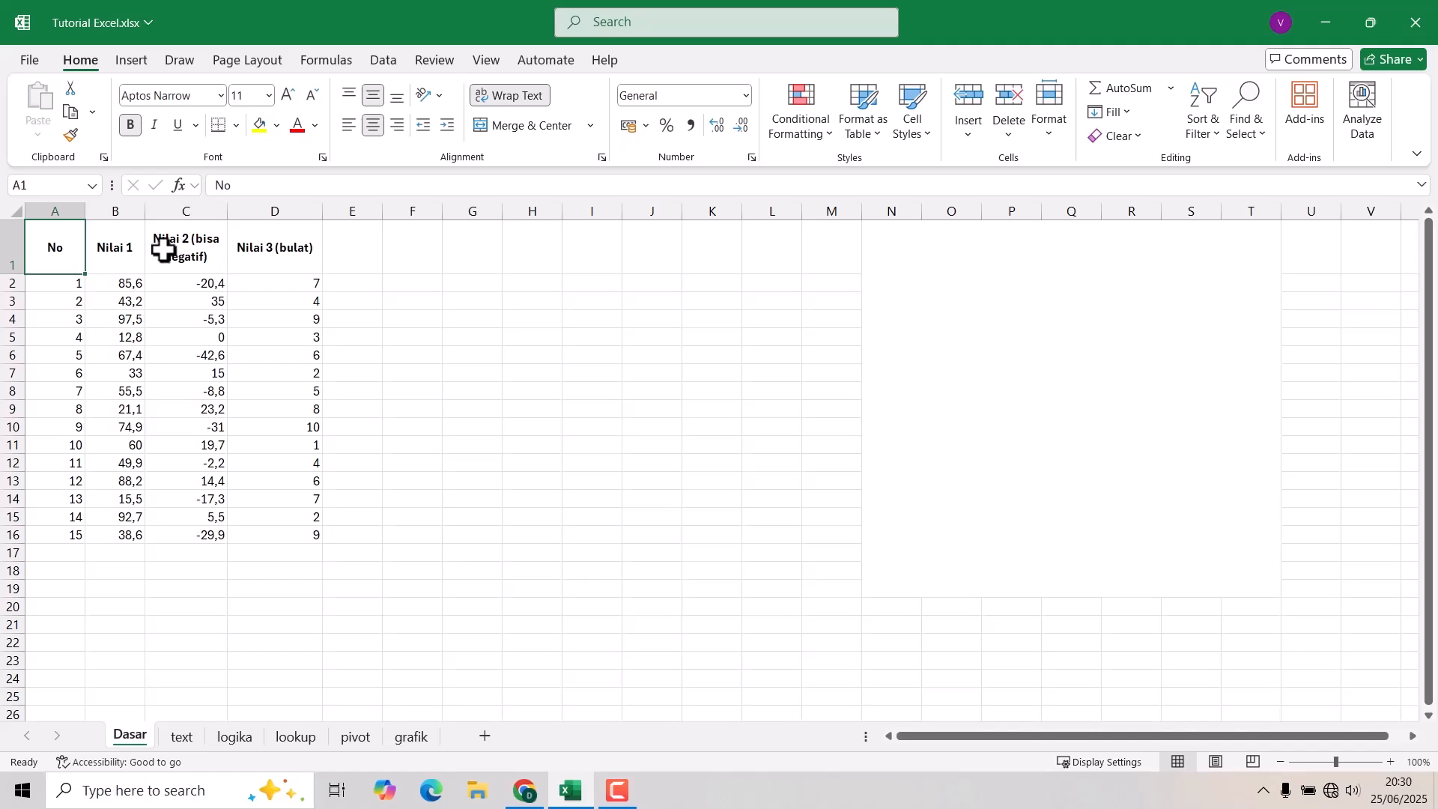
left_click(427, 288)
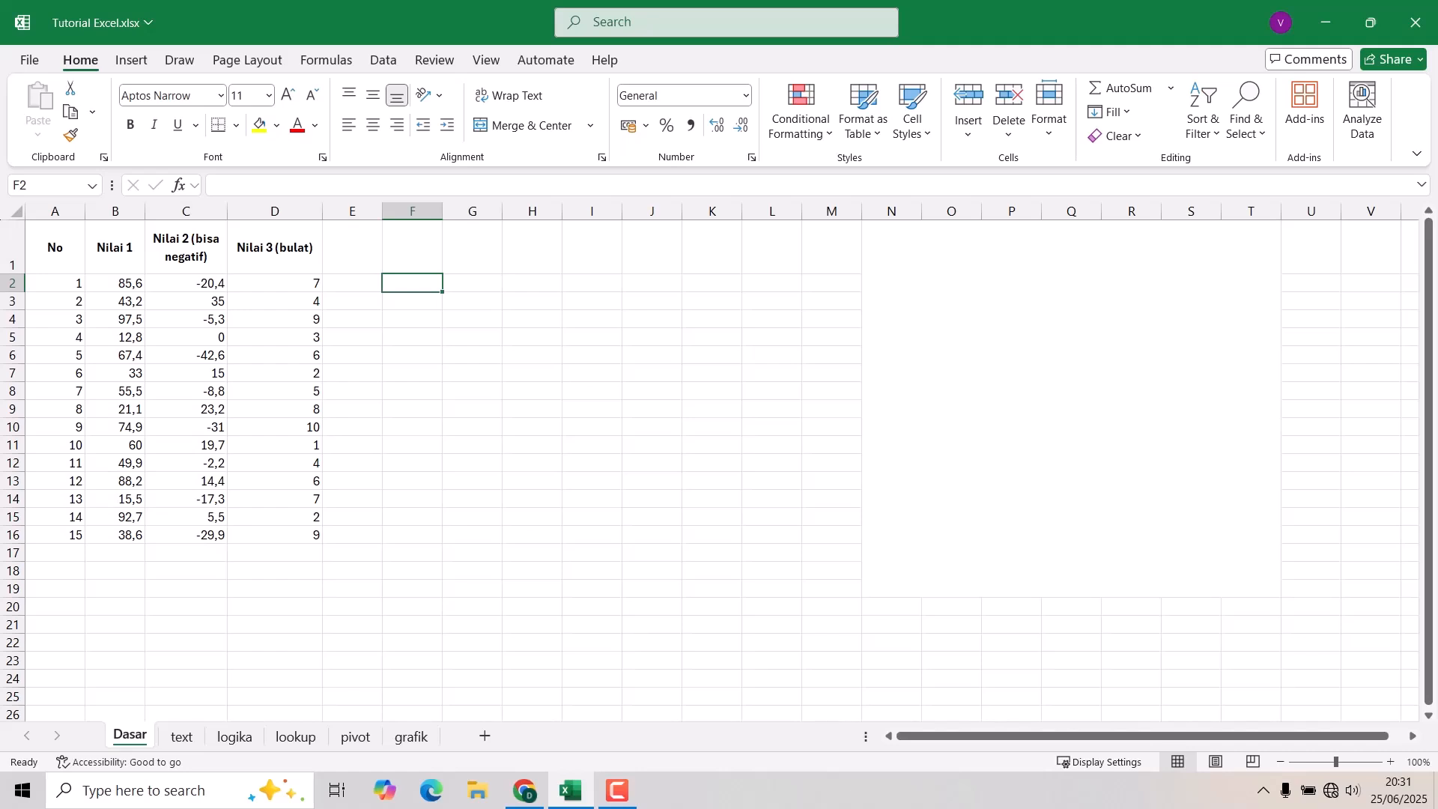
key("alt+Tab")
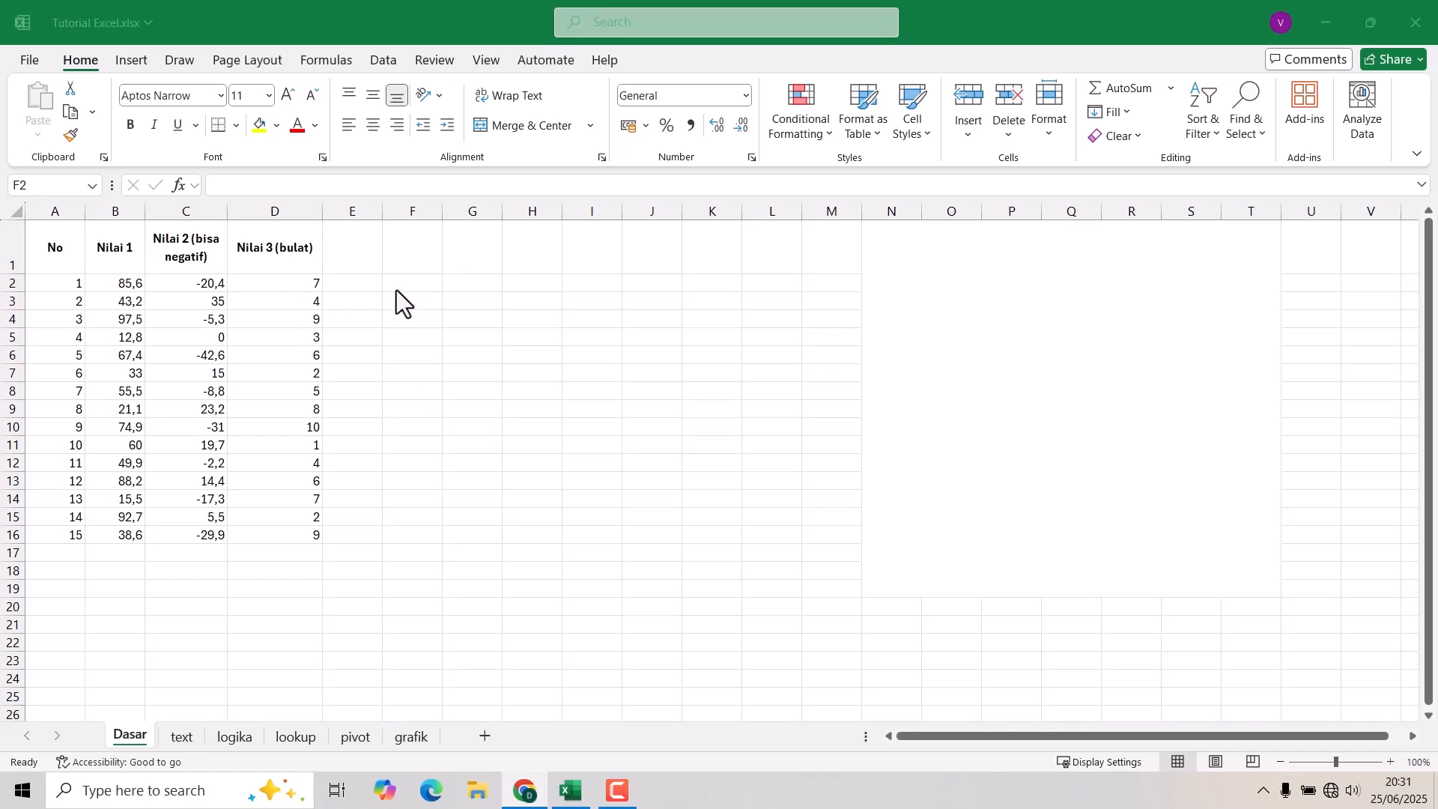
double_click(364, 287)
left_click(363, 287)
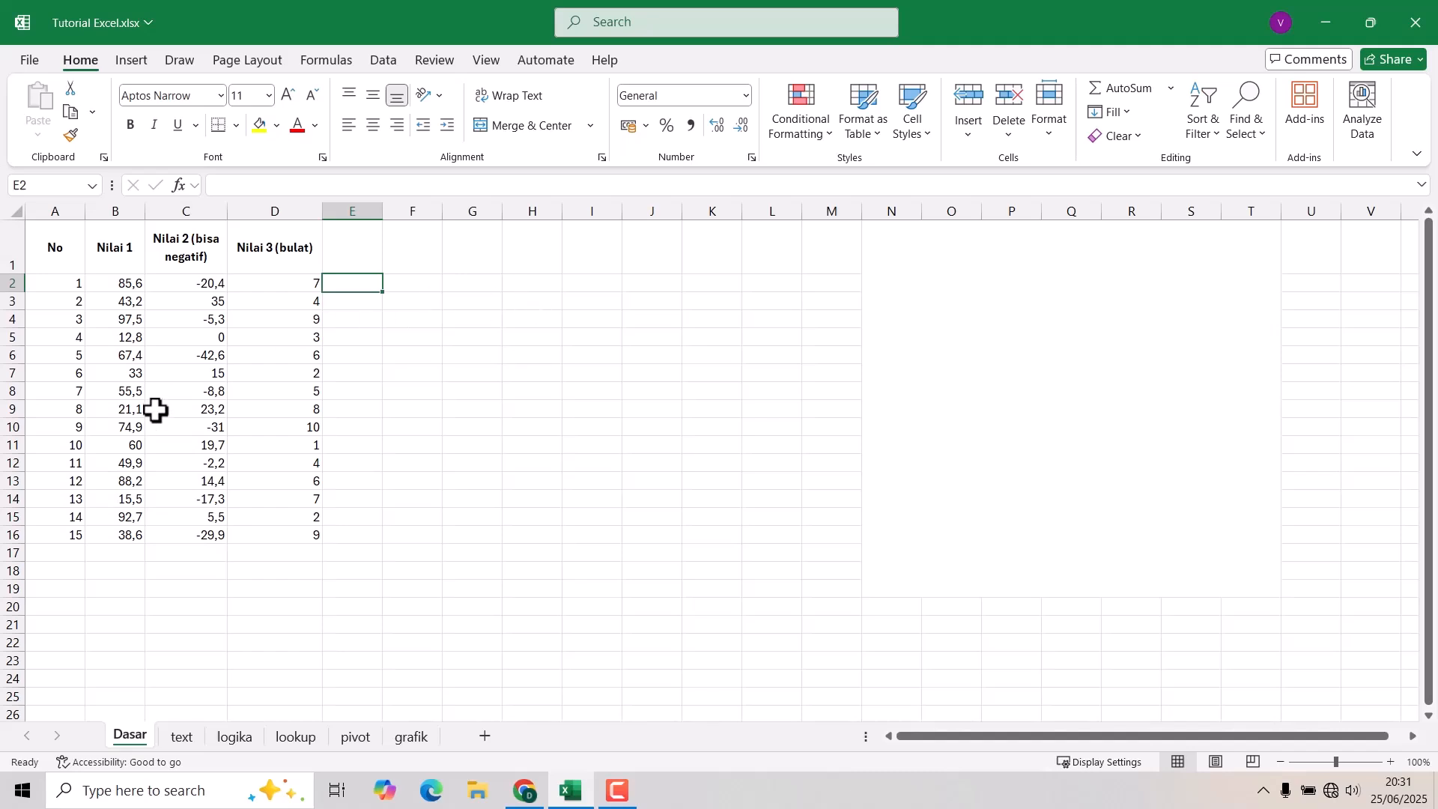
left_click_drag(203, 280, 206, 366)
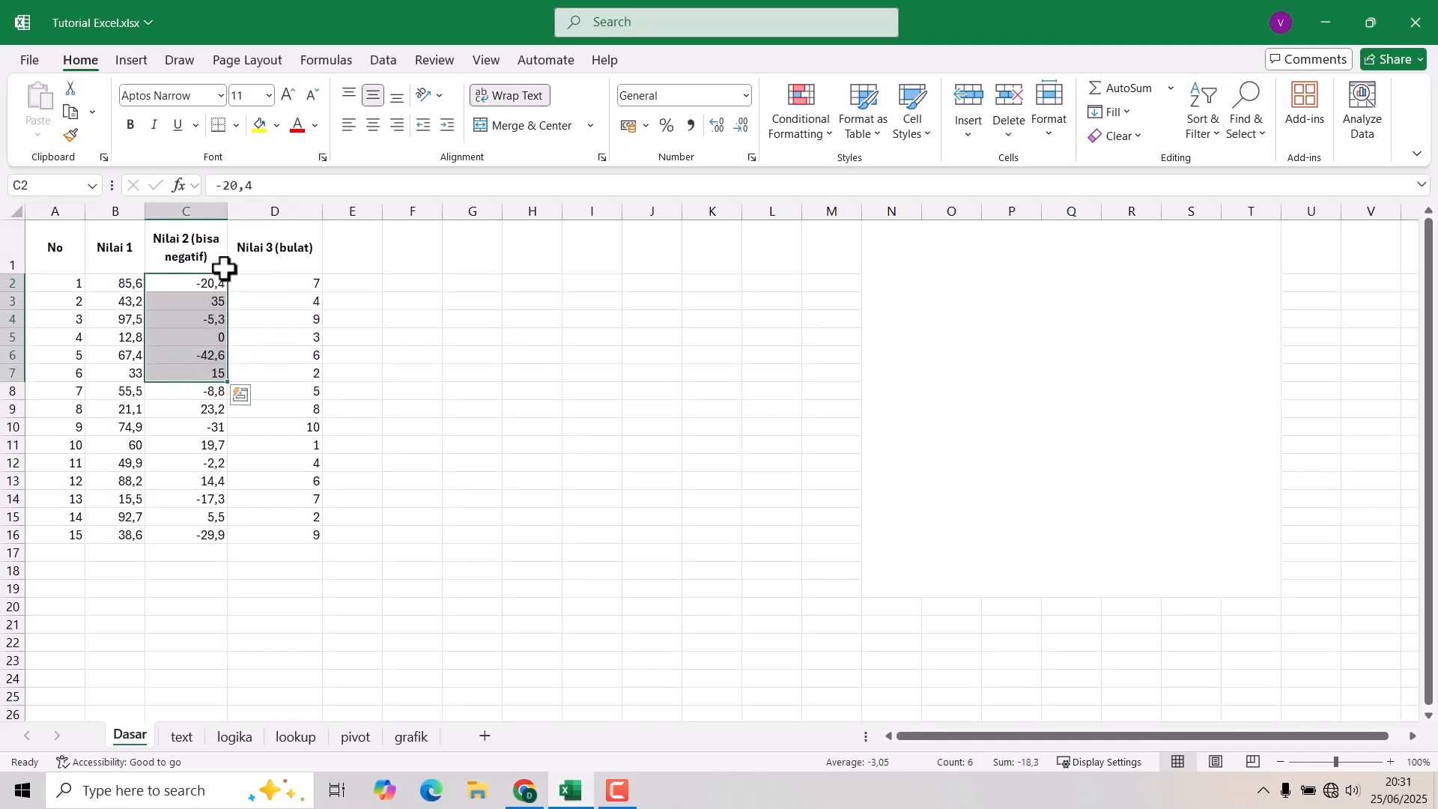
left_click(198, 339)
- Enter the header Absolud in cell E1, beside the Nilai 3 (bulat) column
left_click(367, 283)
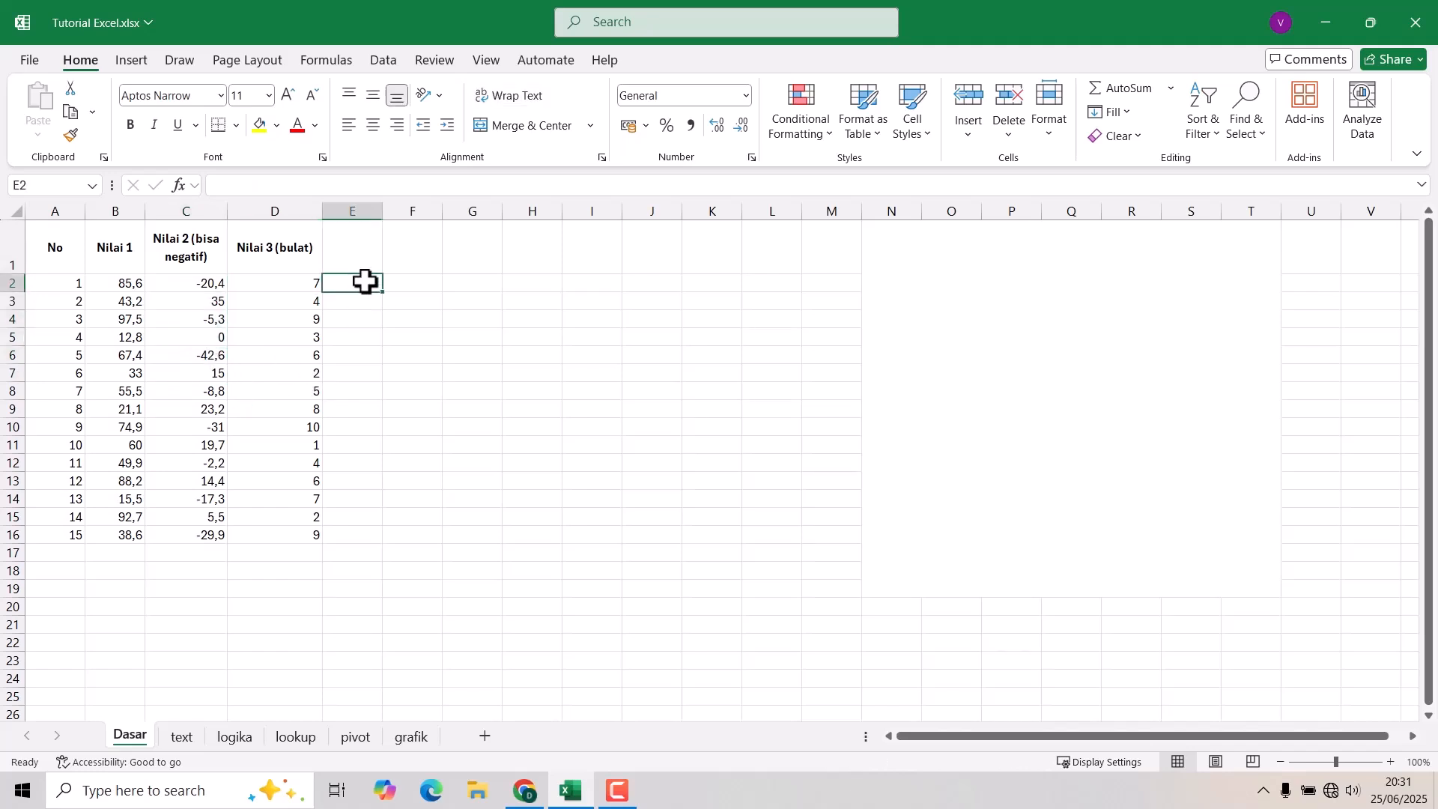
key("Up")
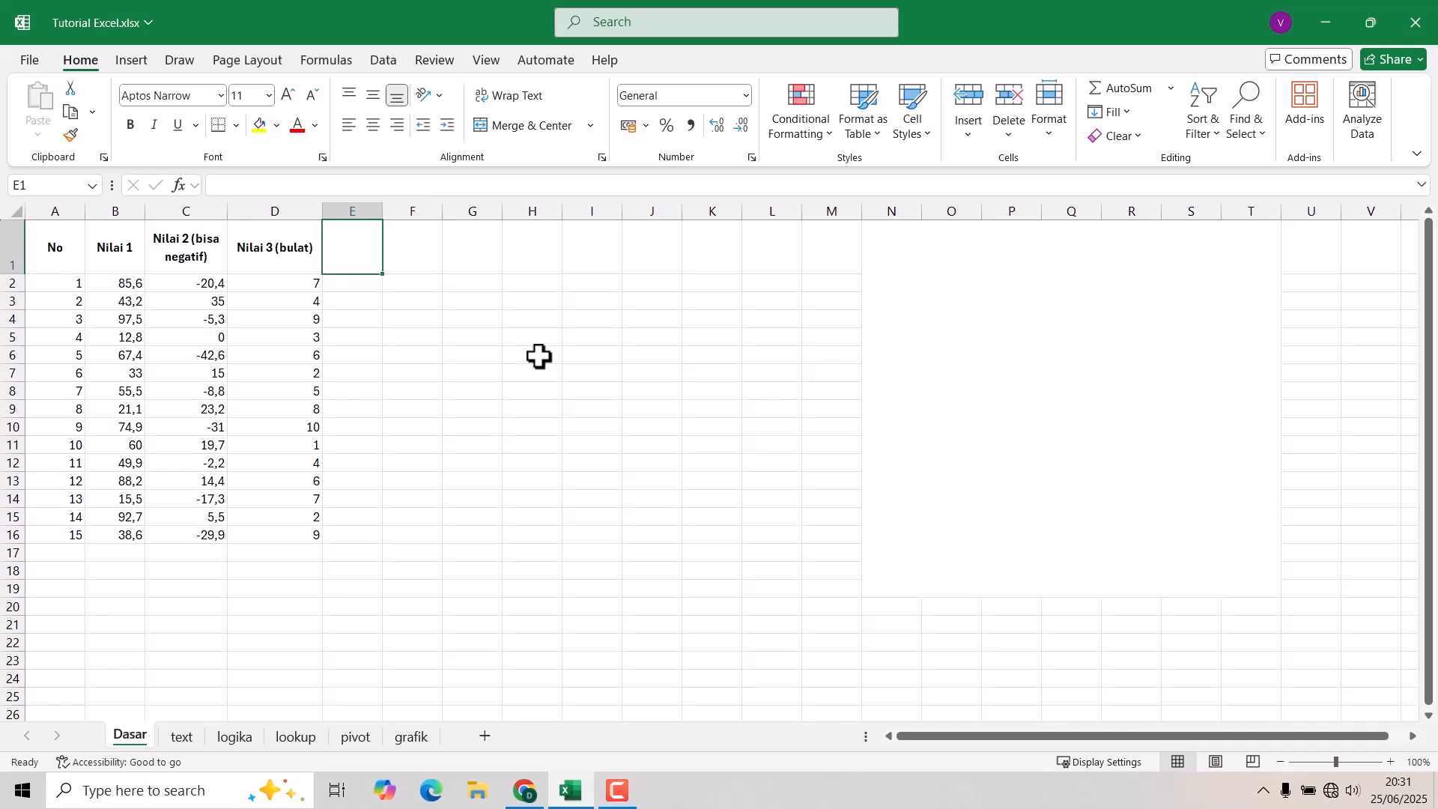
type("Ab")
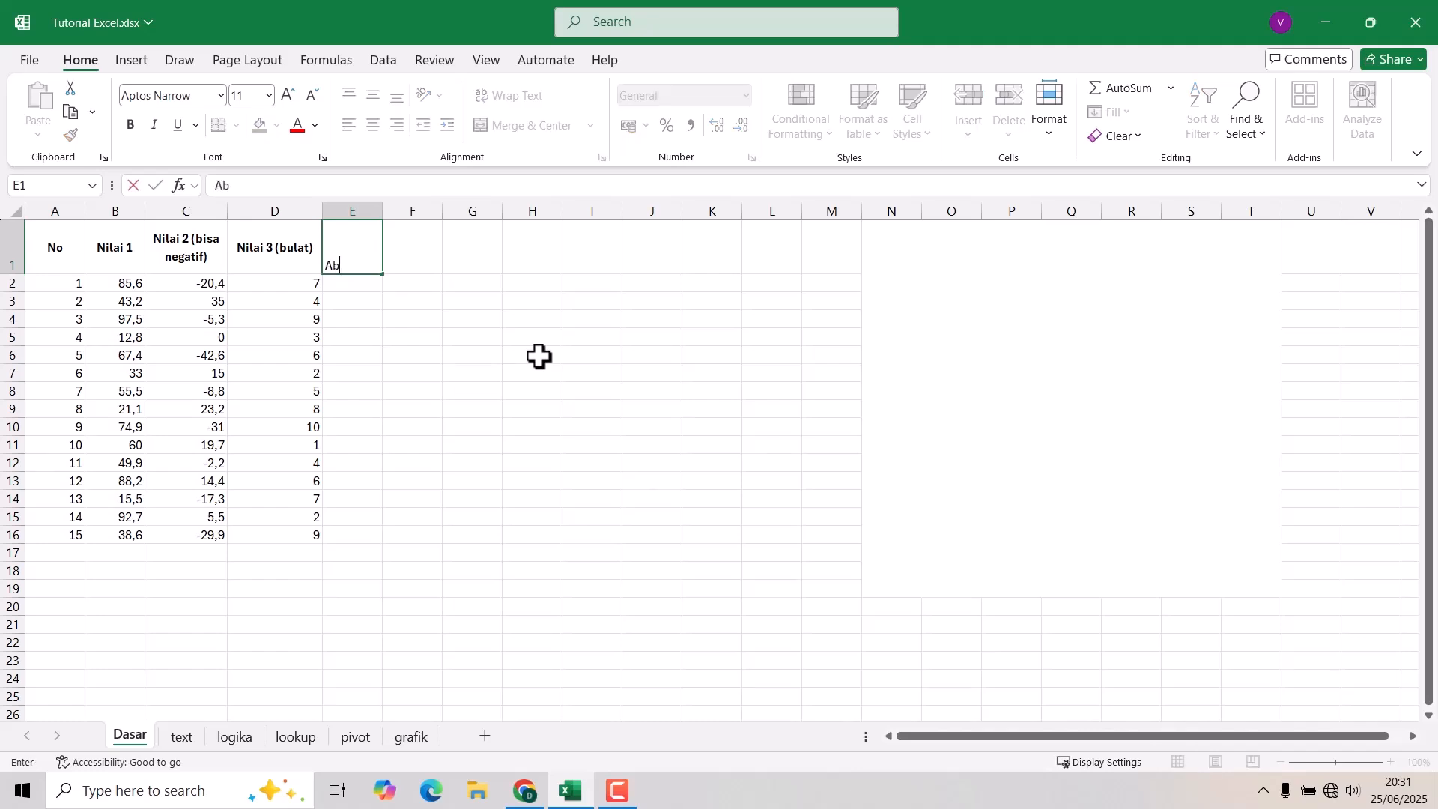
type("solud")
key("ctrl+Return")
key("Return")
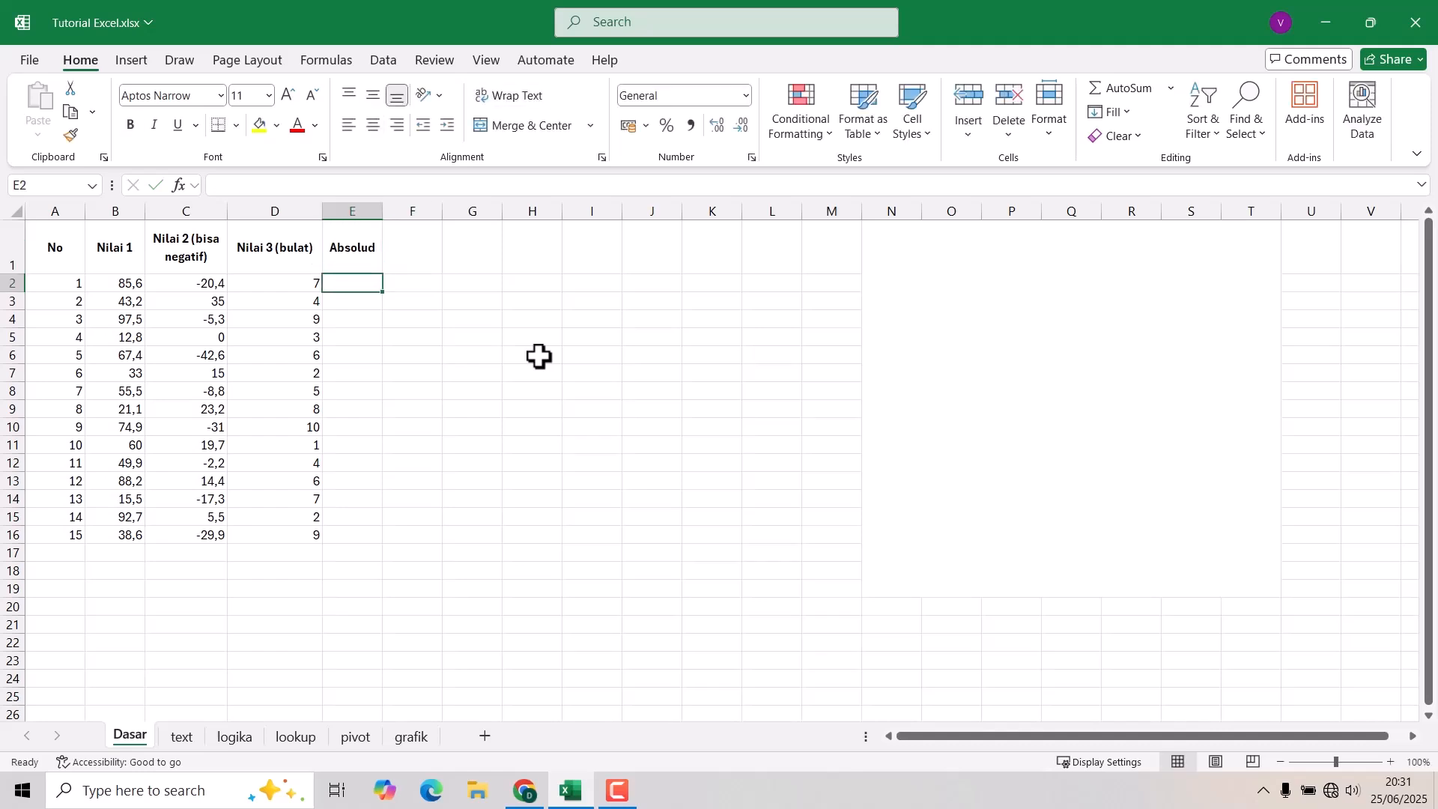
- Format the range A1:E16 as a table with headers, using the light blue banded table style
left_click_drag(47, 241, 116, 247)
left_click_drag(151, 323, 344, 530)
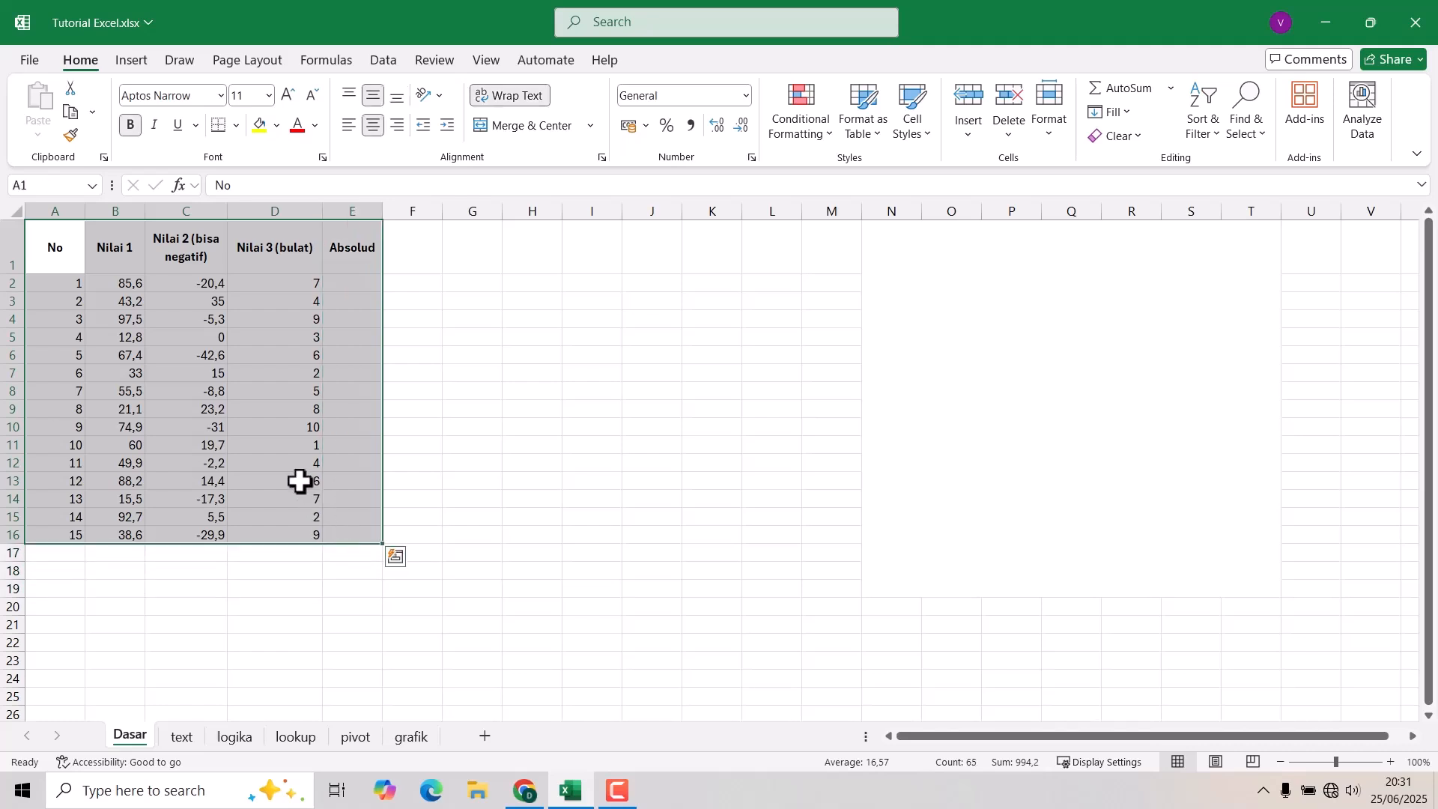
key("ctrl+t")
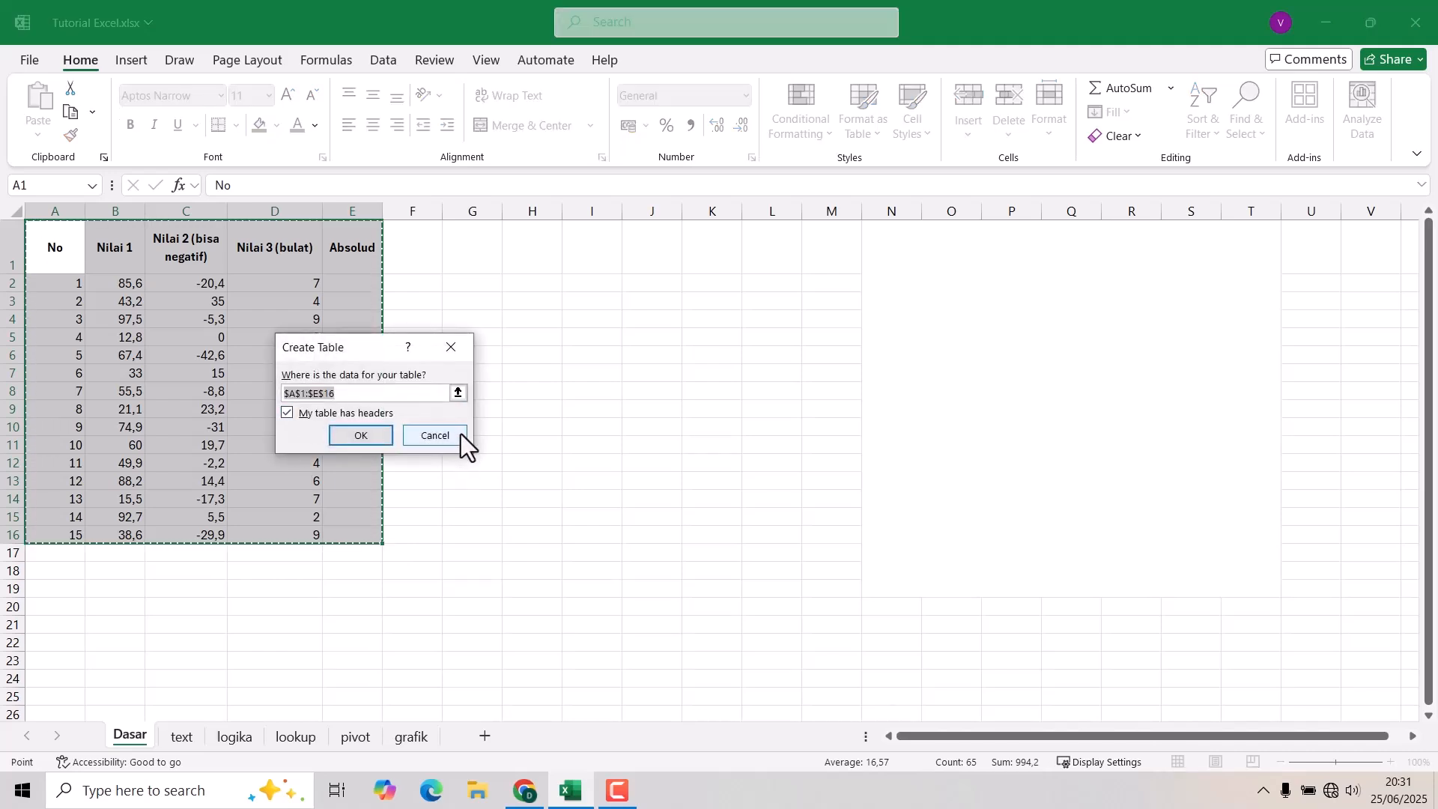
left_click(436, 437)
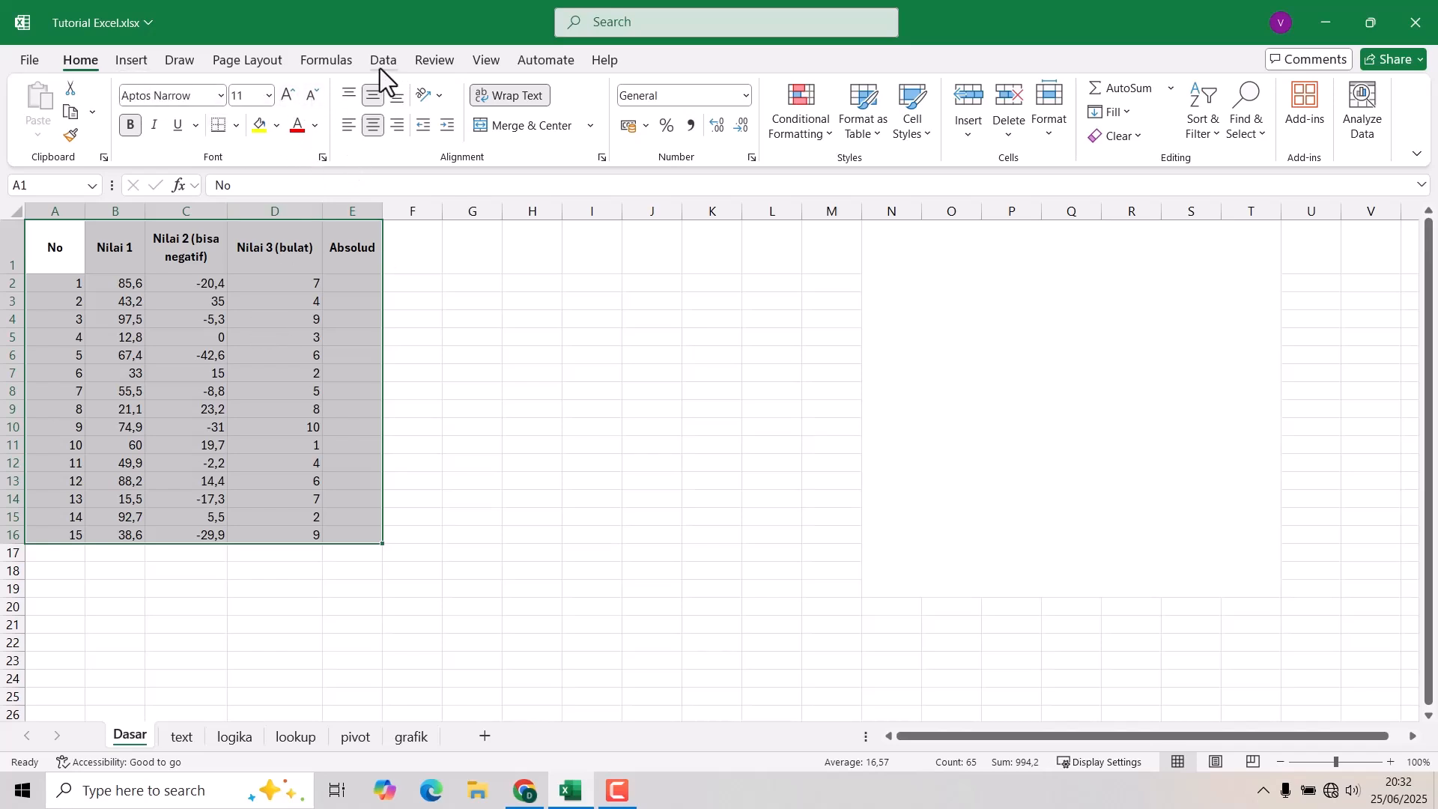
left_click(854, 124)
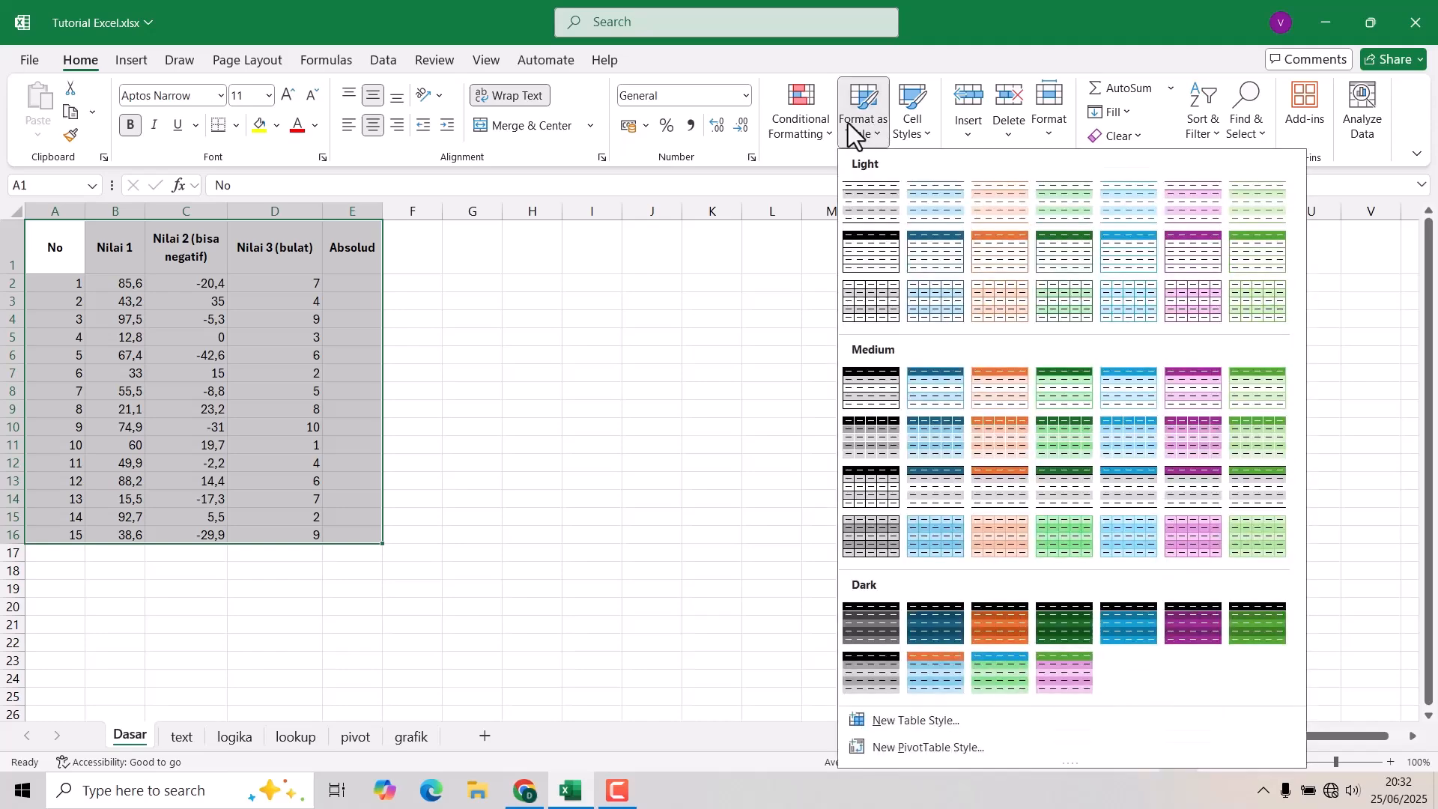
left_click(928, 217)
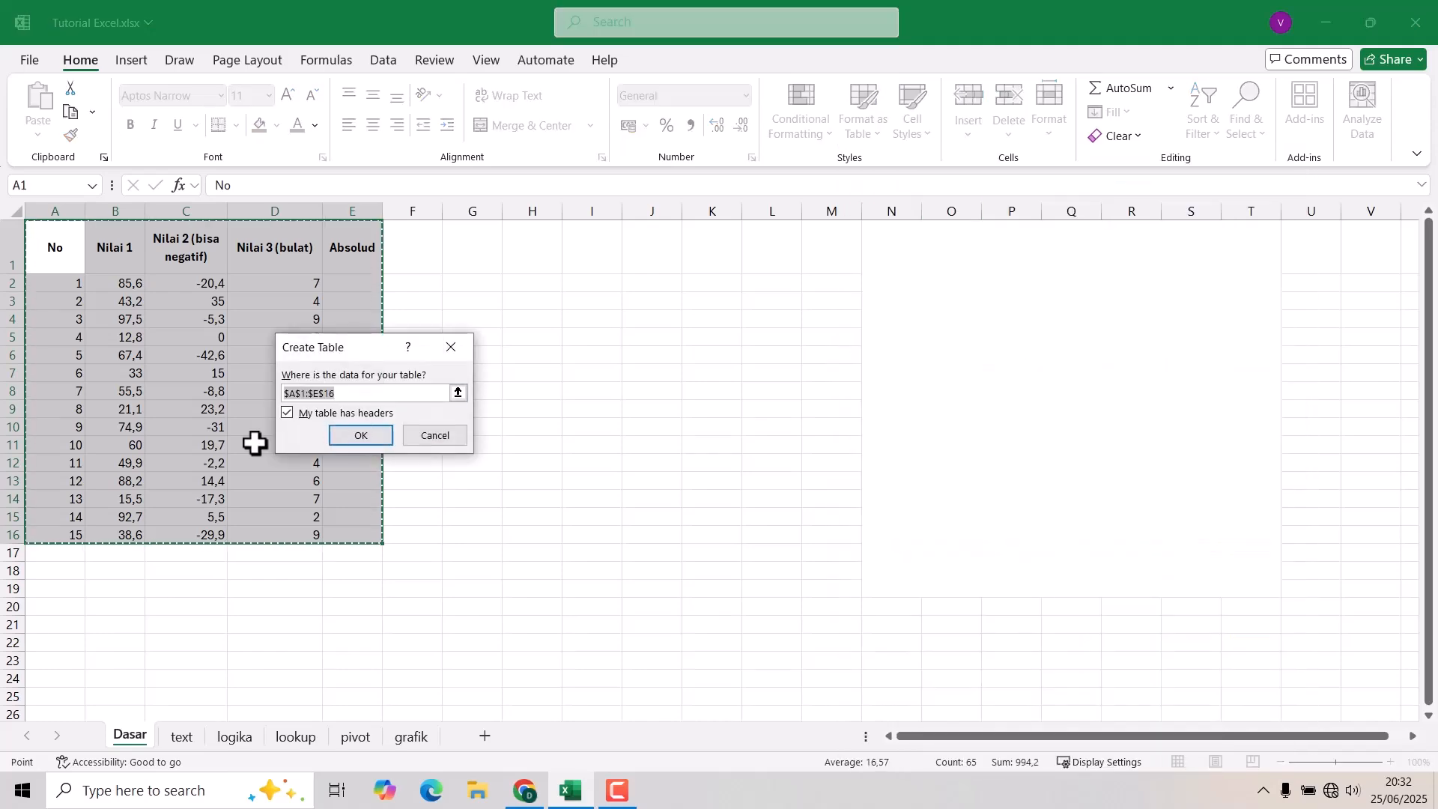
left_click(377, 438)
left_click(350, 358)
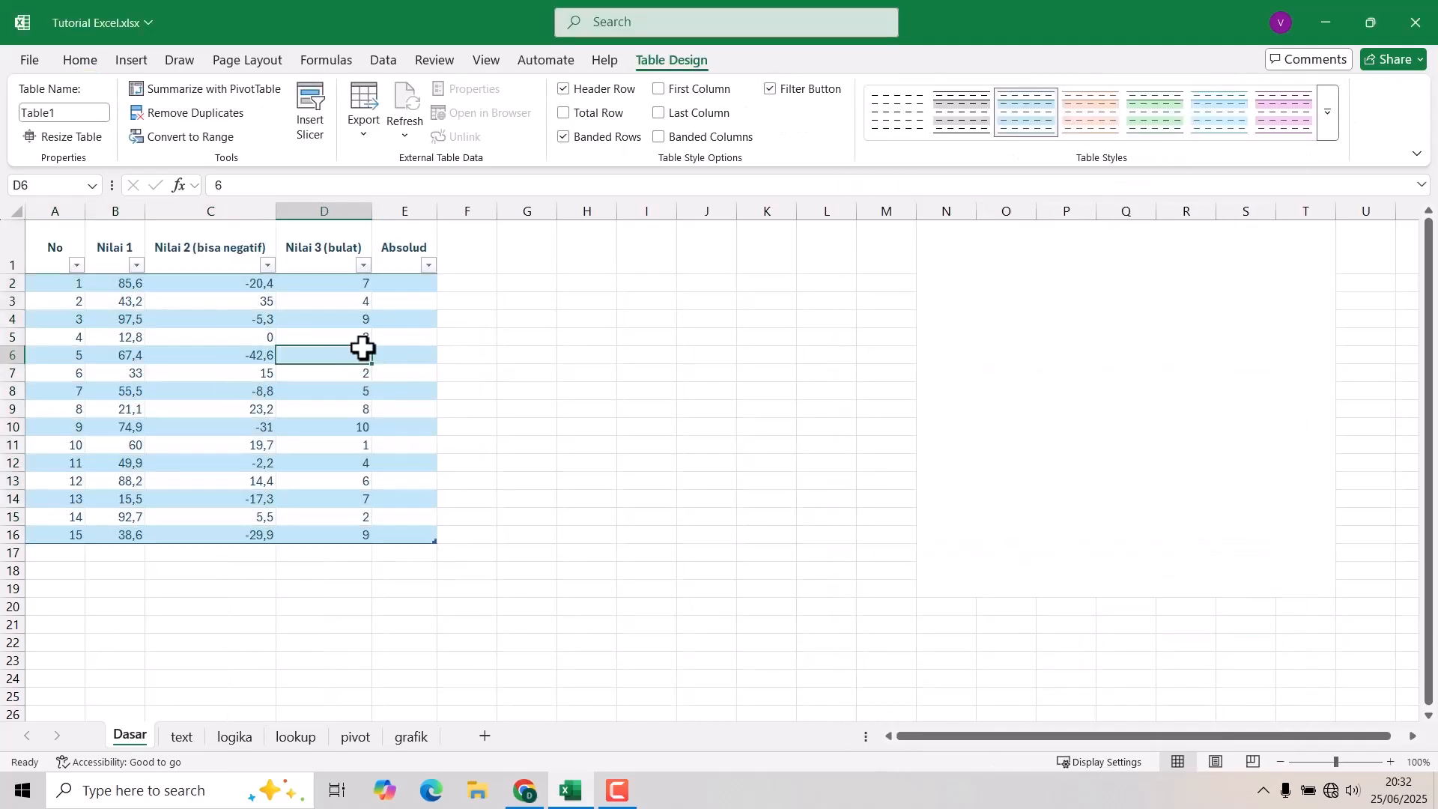
- Calculate the absolute value of Nilai 2 (bisa negatif) with ABS in E2 and fill the formula down to E16
left_click(400, 283)
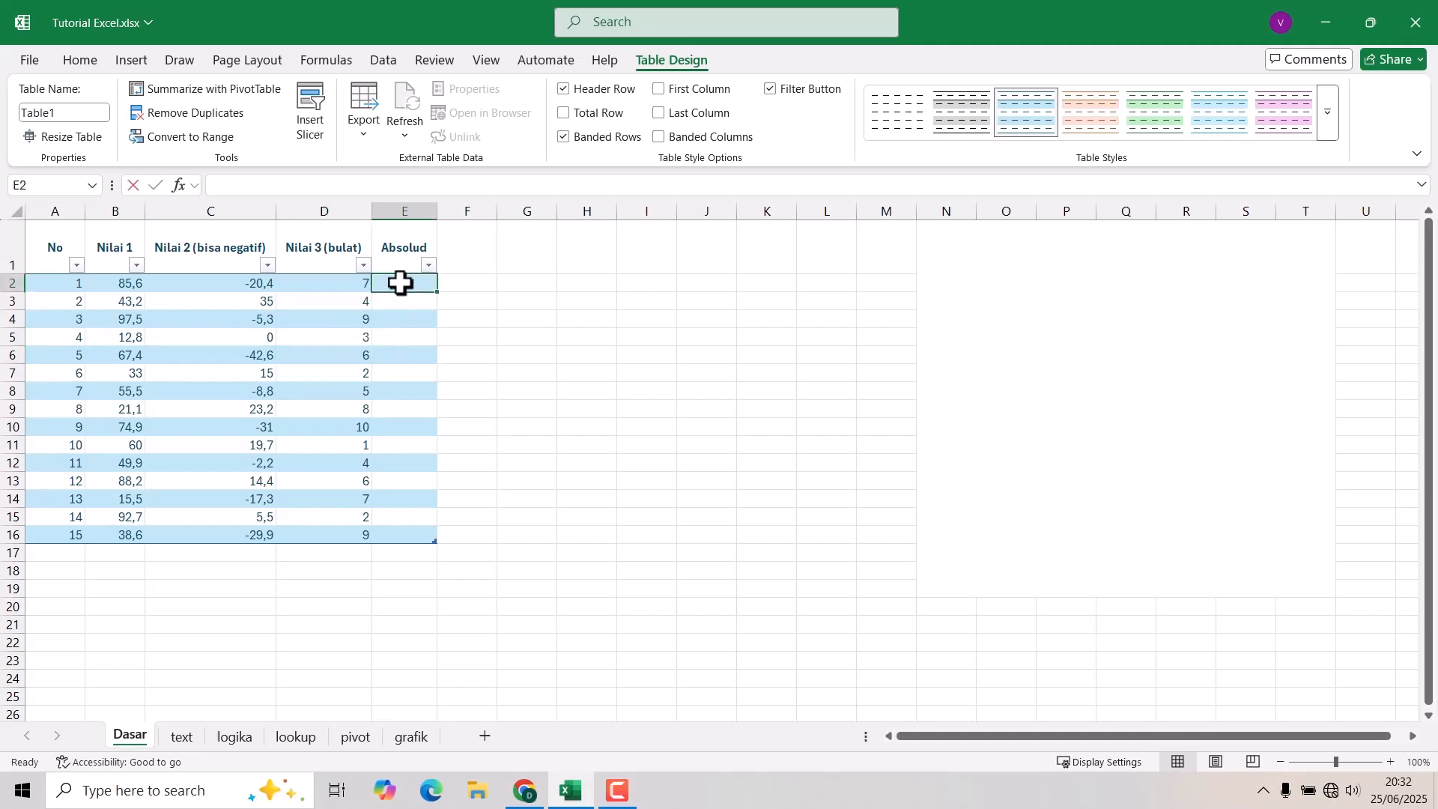
type("=ab")
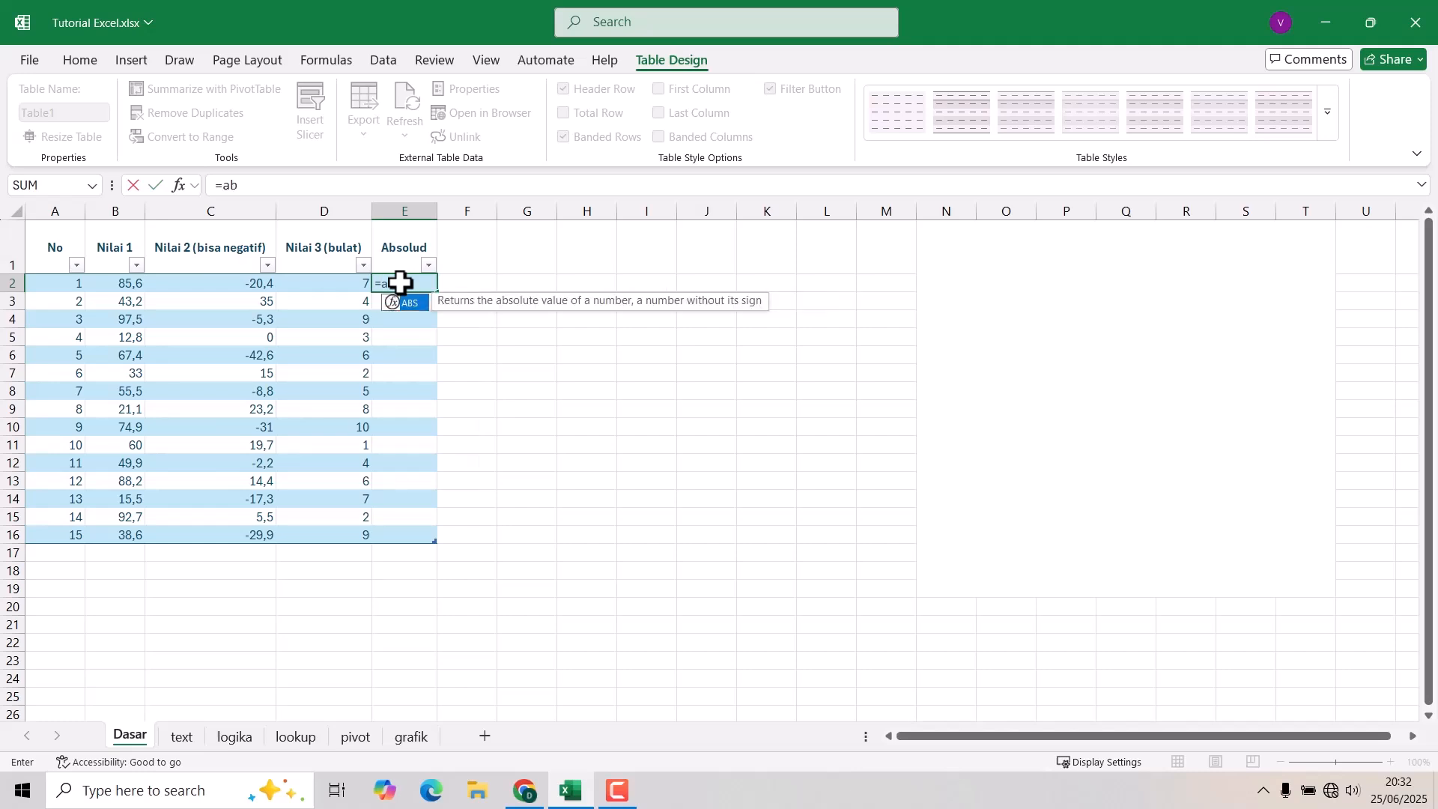
key("Tab")
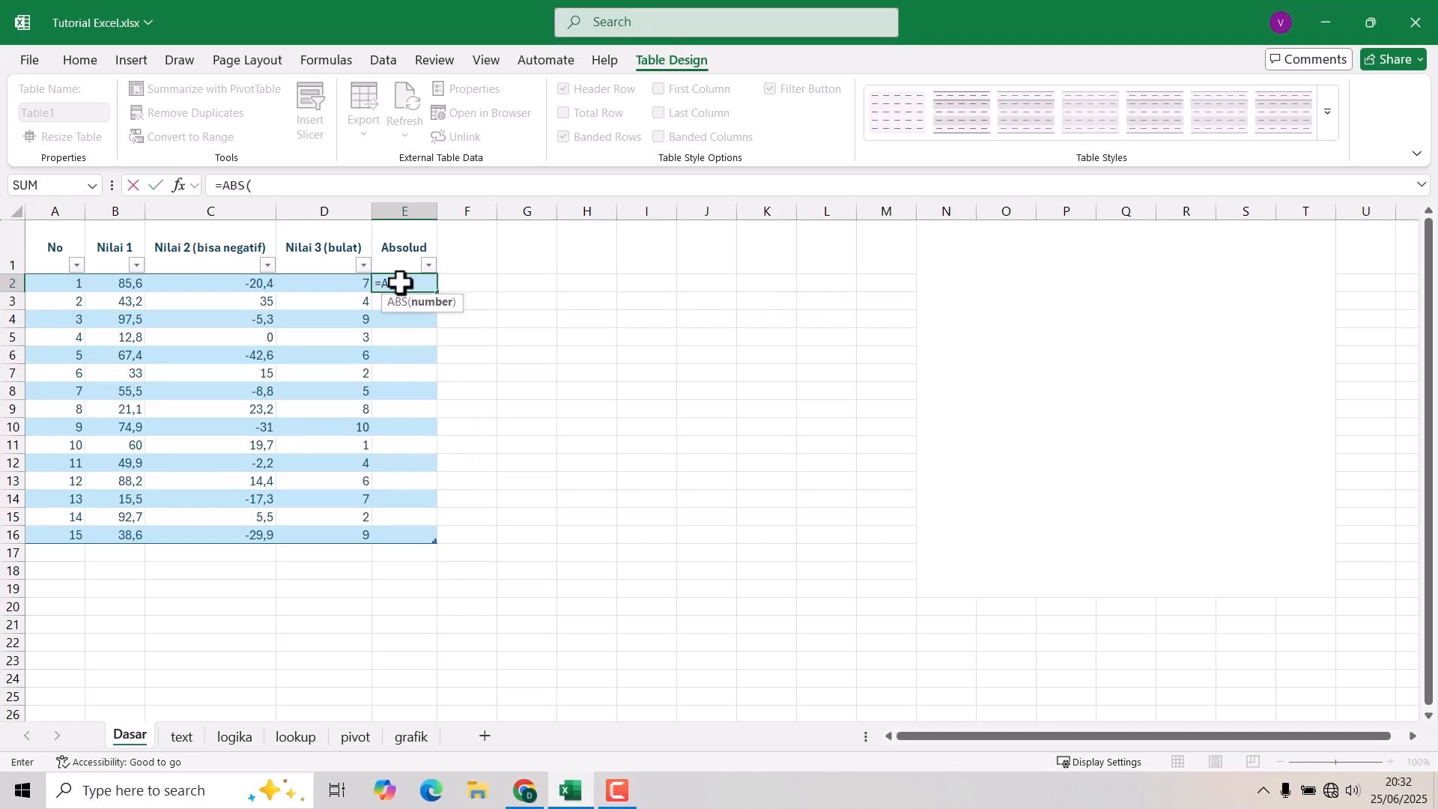
left_click(238, 283)
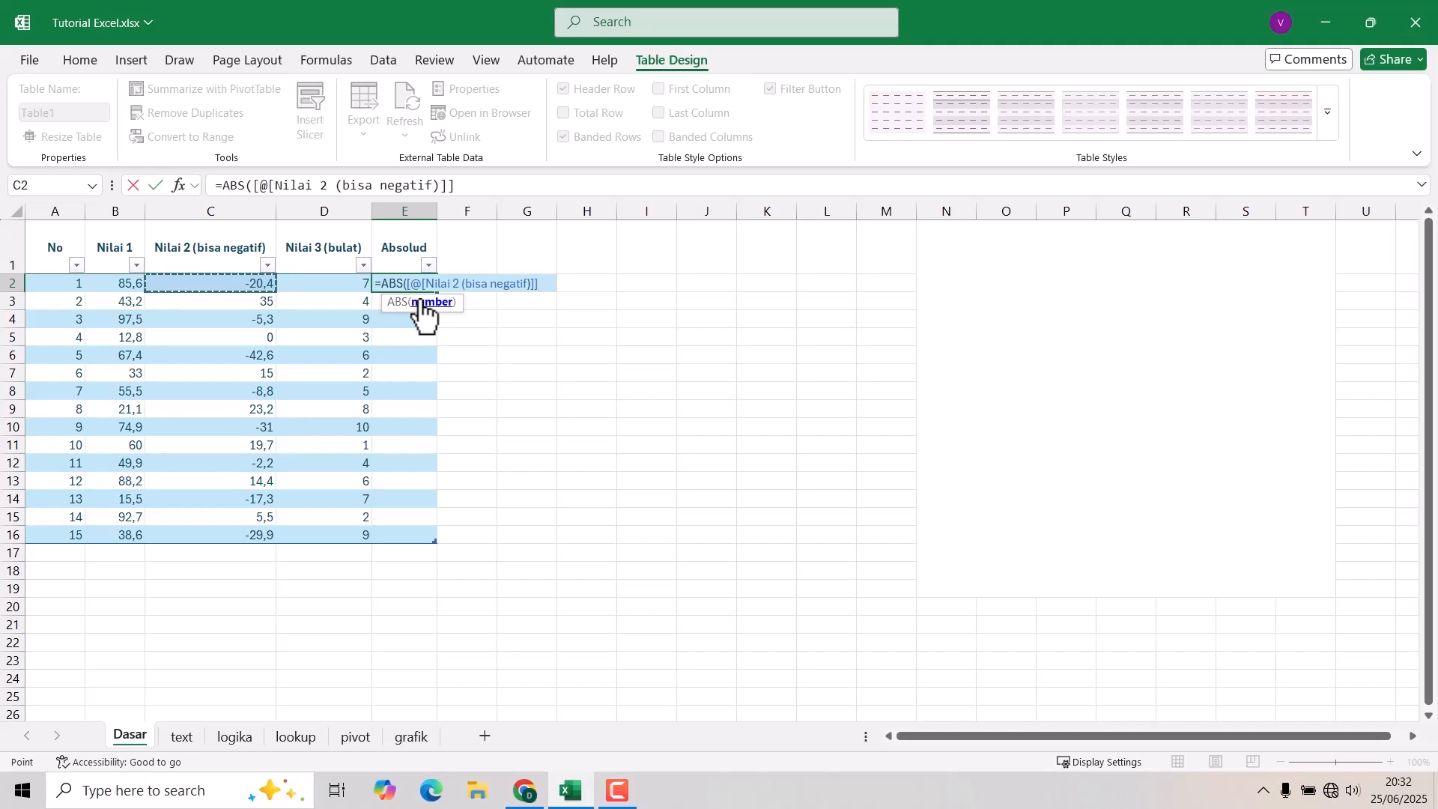
type(")")
key("Return")
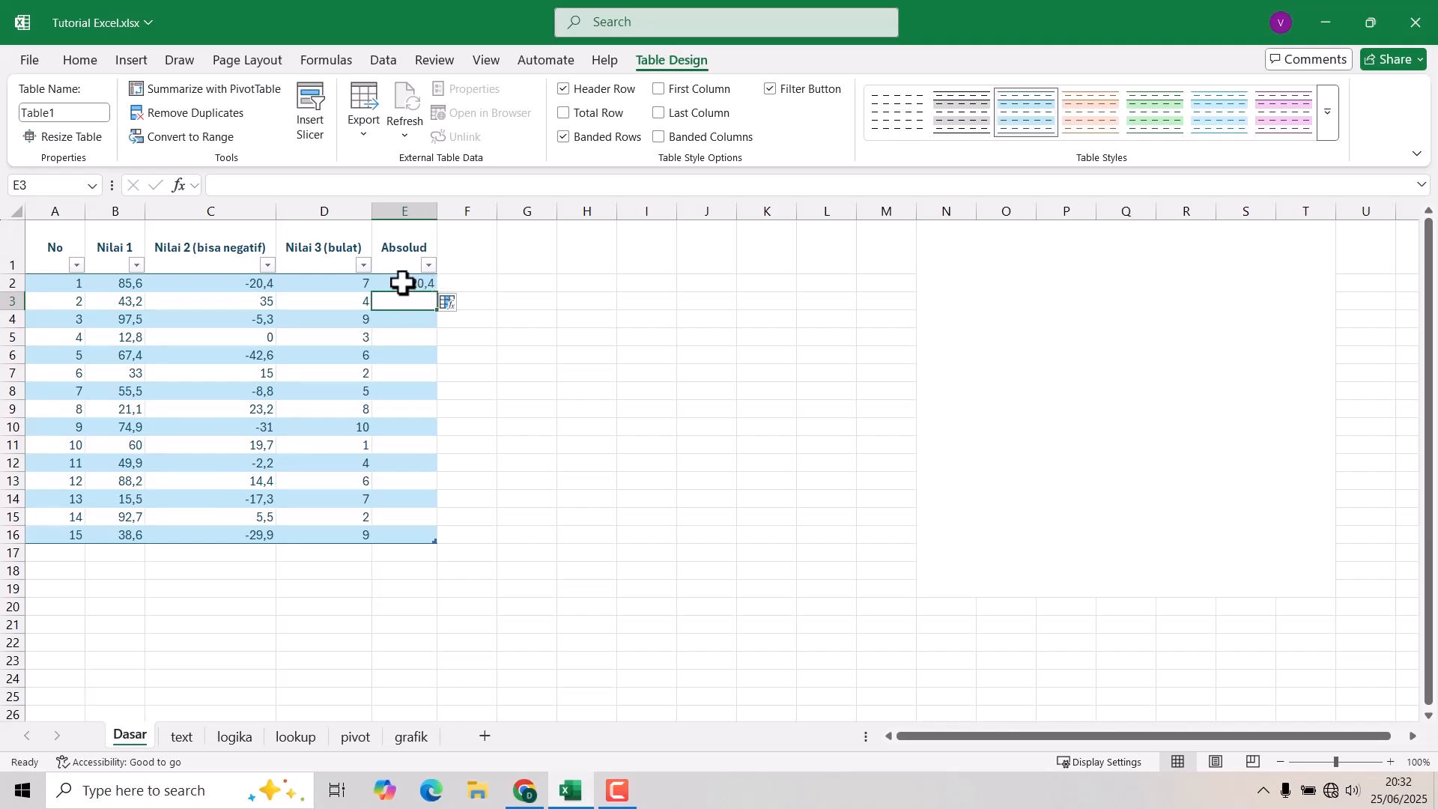
left_click(411, 286)
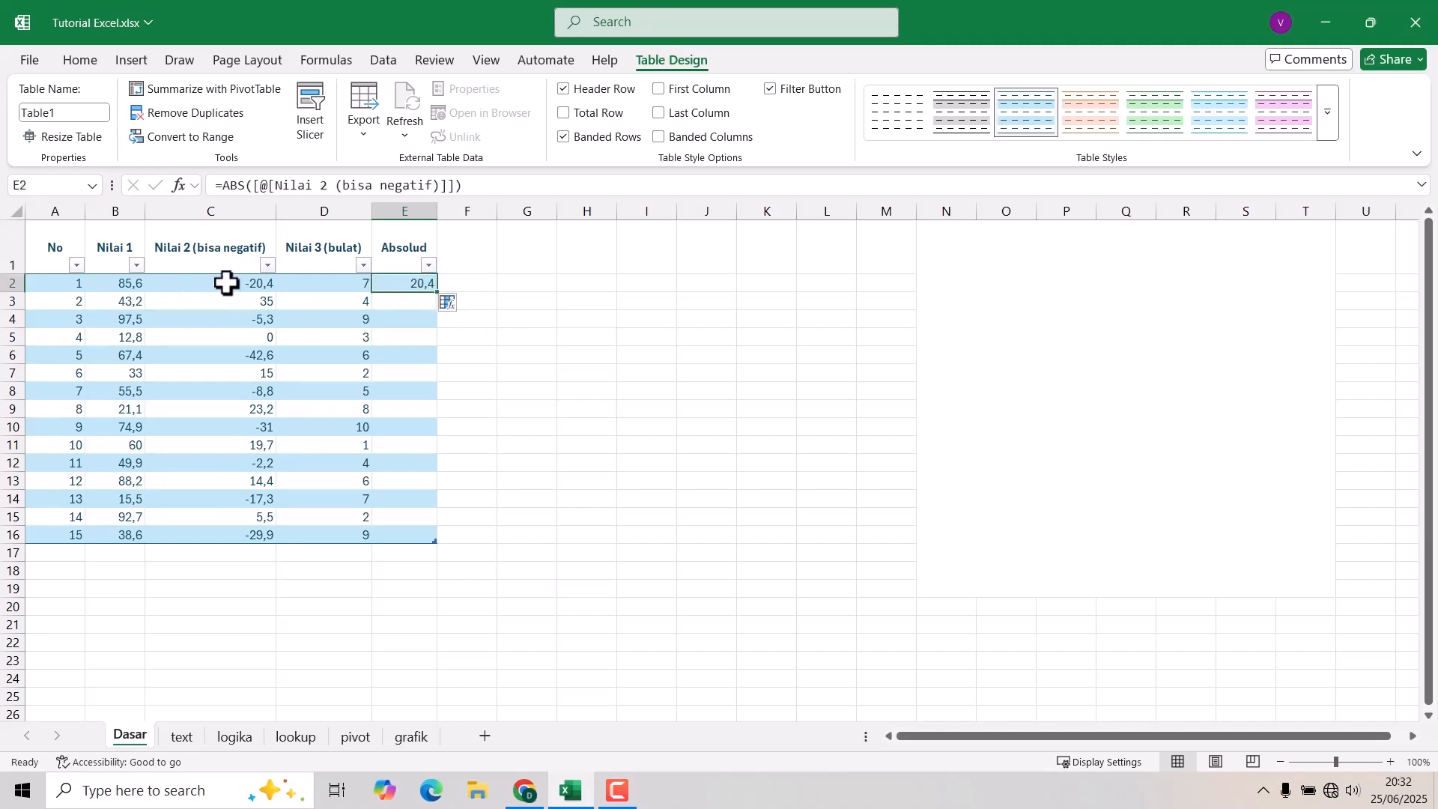
double_click(438, 292)
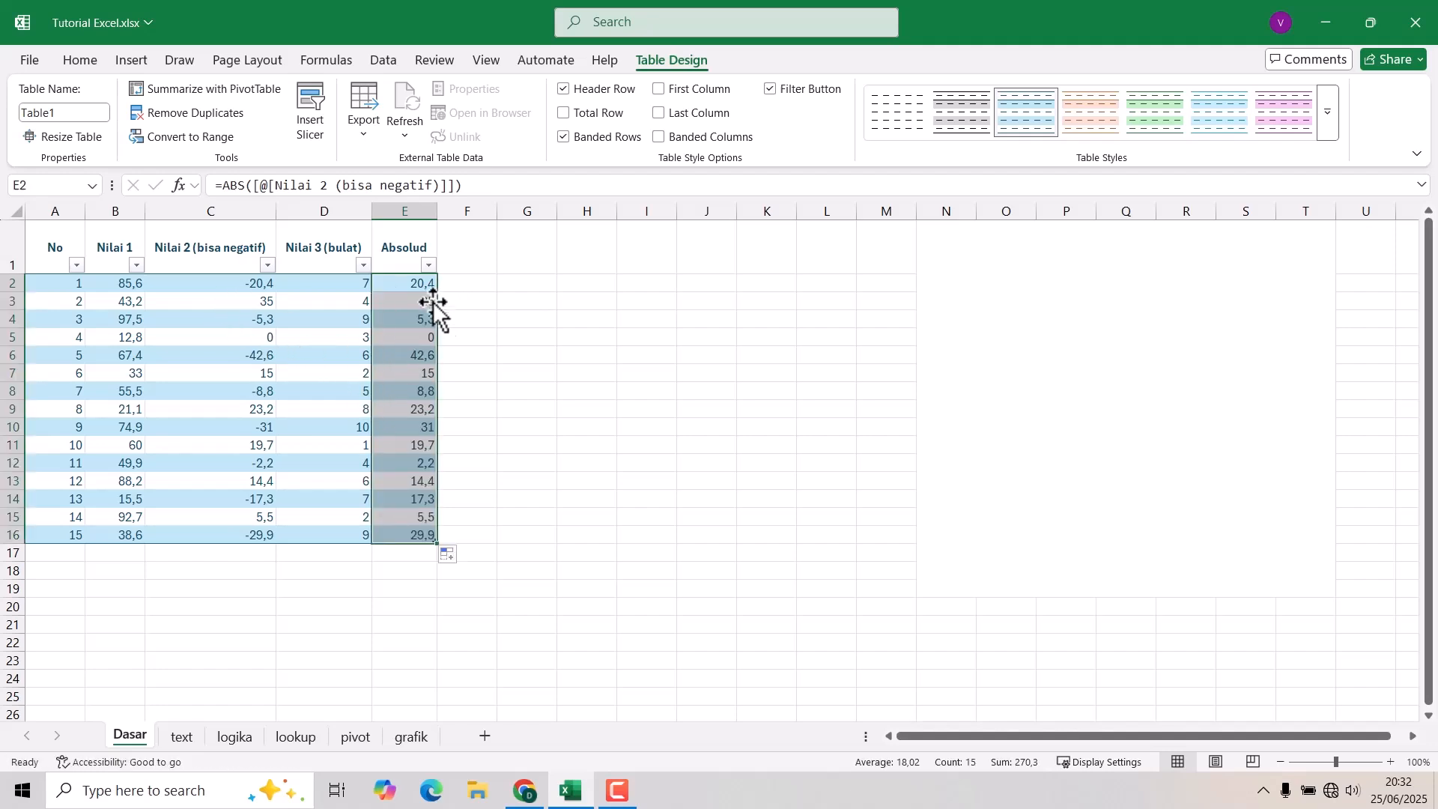
- Add a table column headed Event in cell F1 and widen column F
left_click(455, 266)
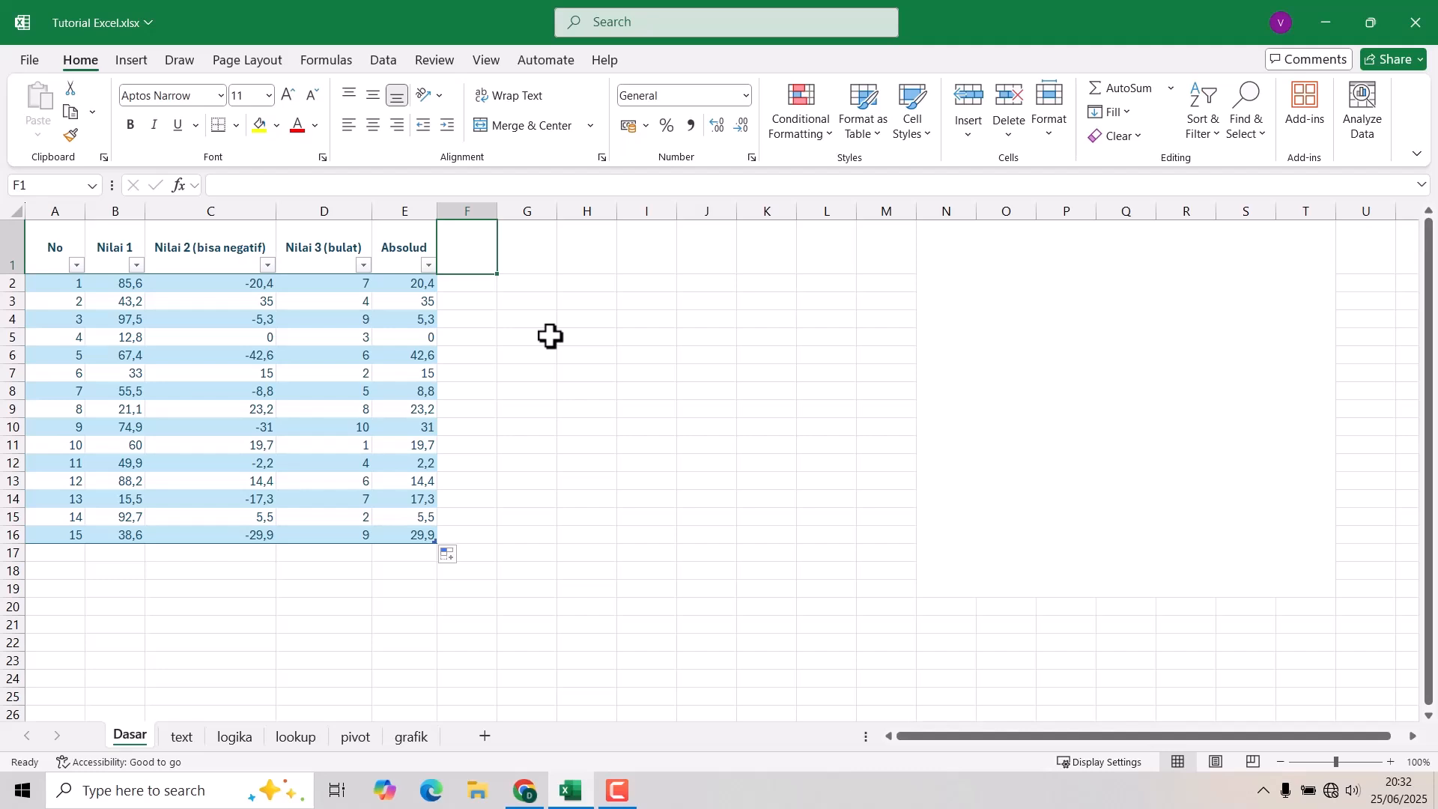
type("Even")
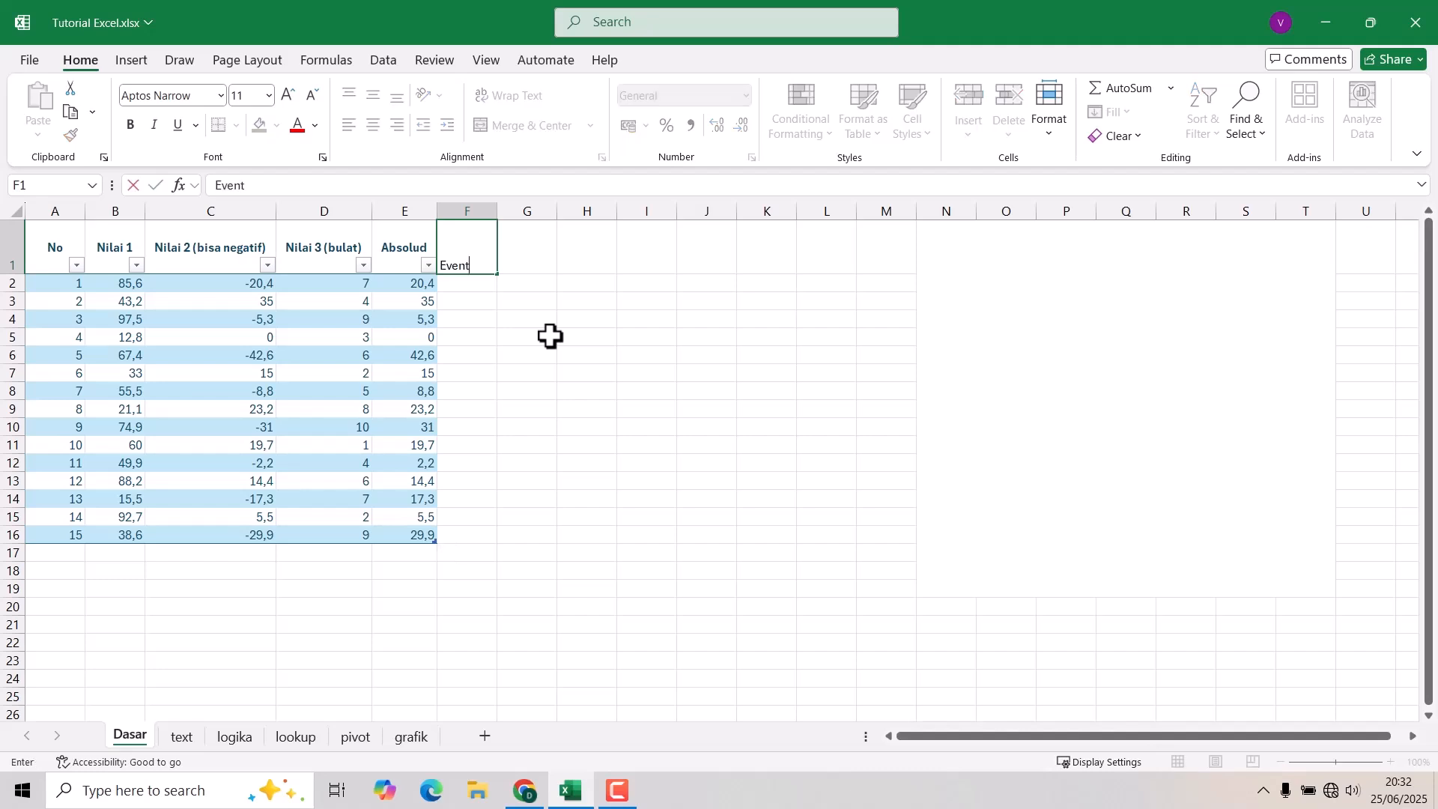
type("t")
key("Tab")
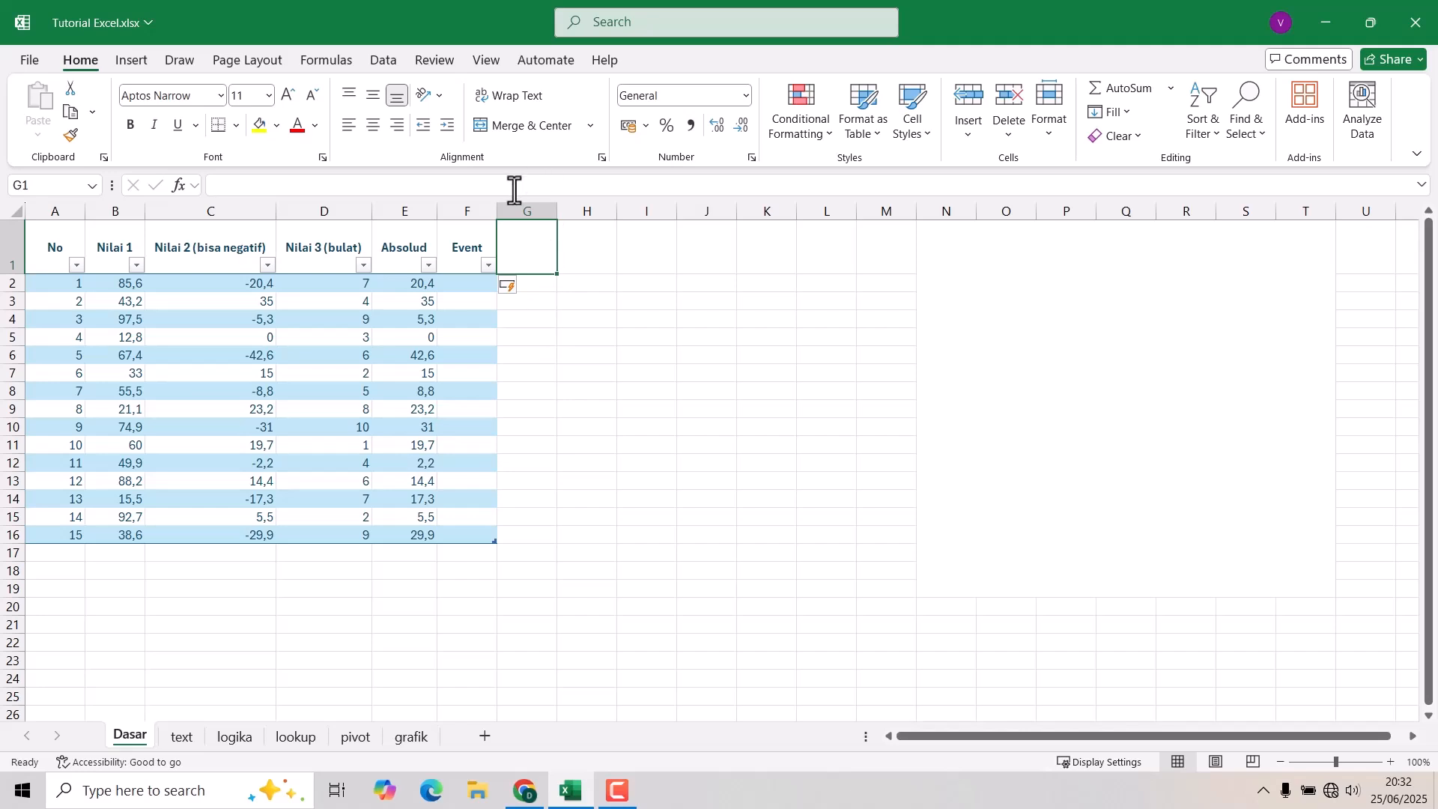
left_click_drag(495, 213, 527, 213)
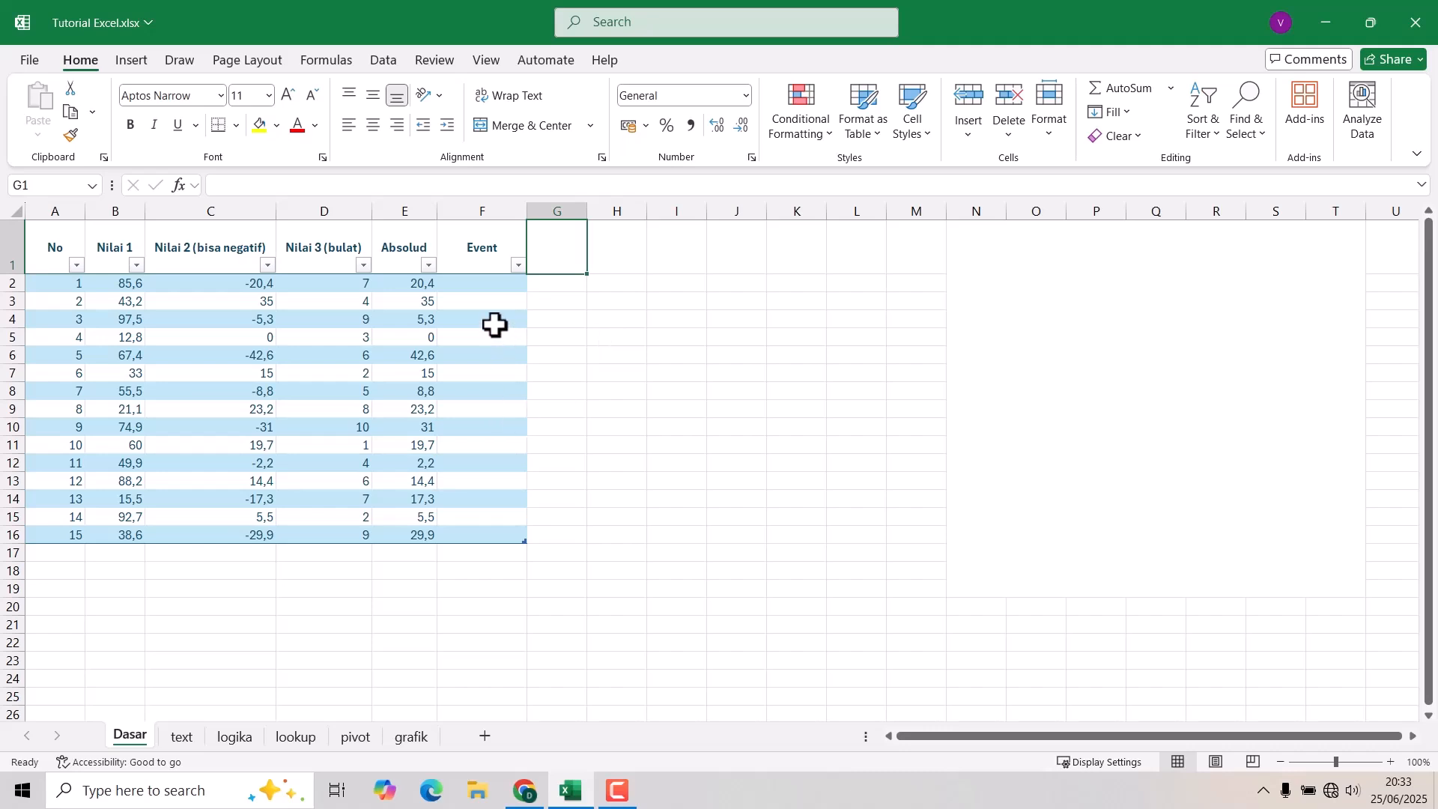
left_click(488, 285)
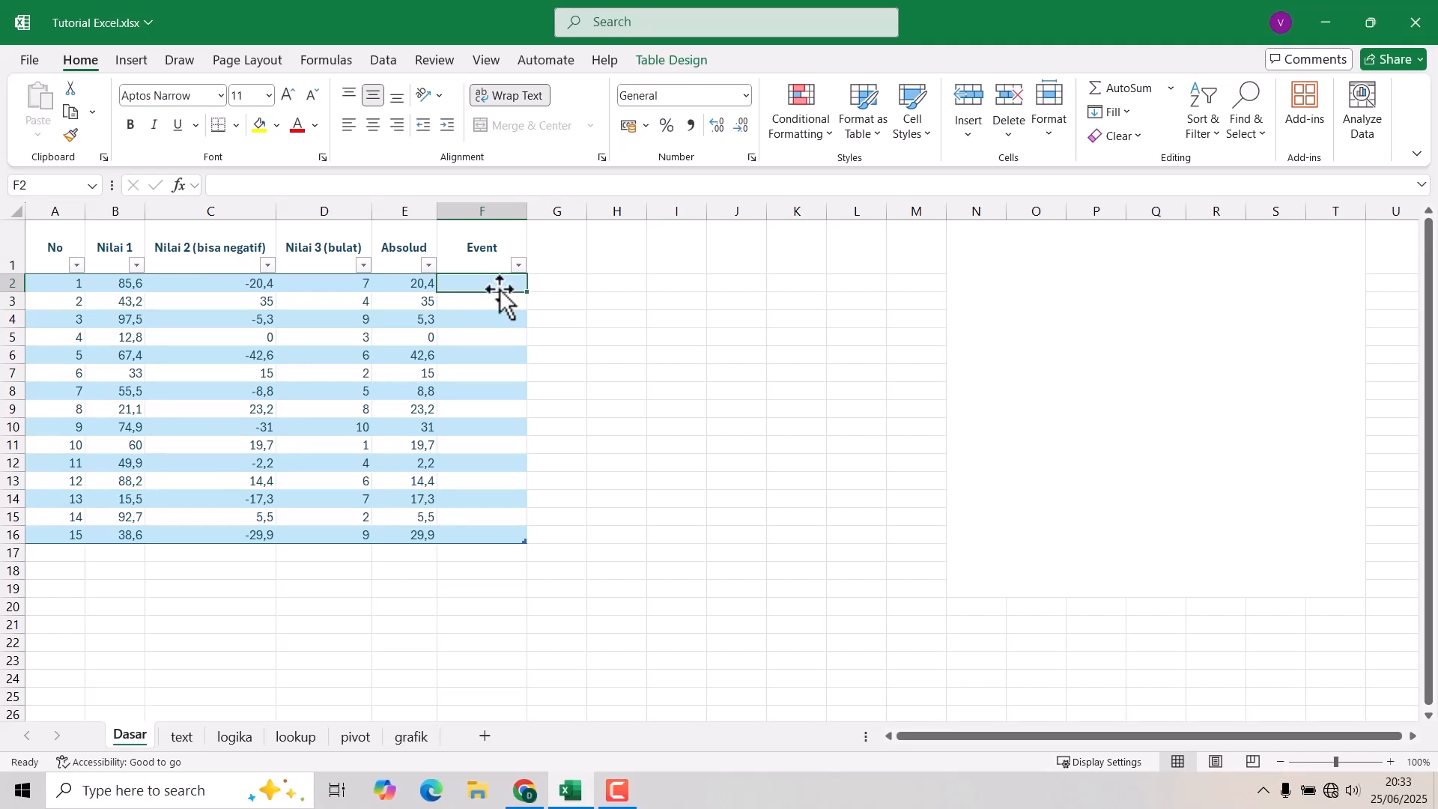
left_click(244, 300)
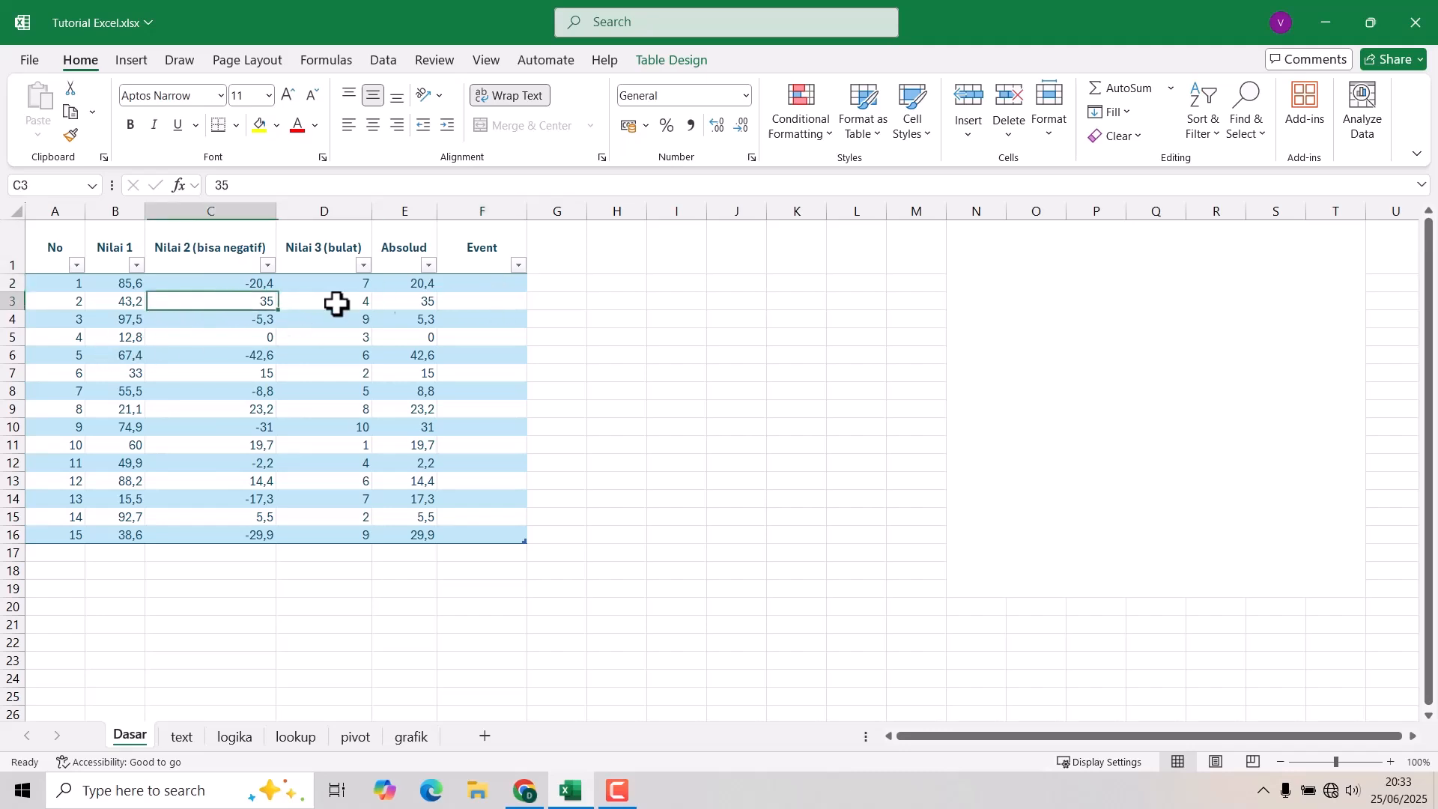
left_click(469, 299)
left_click(466, 282)
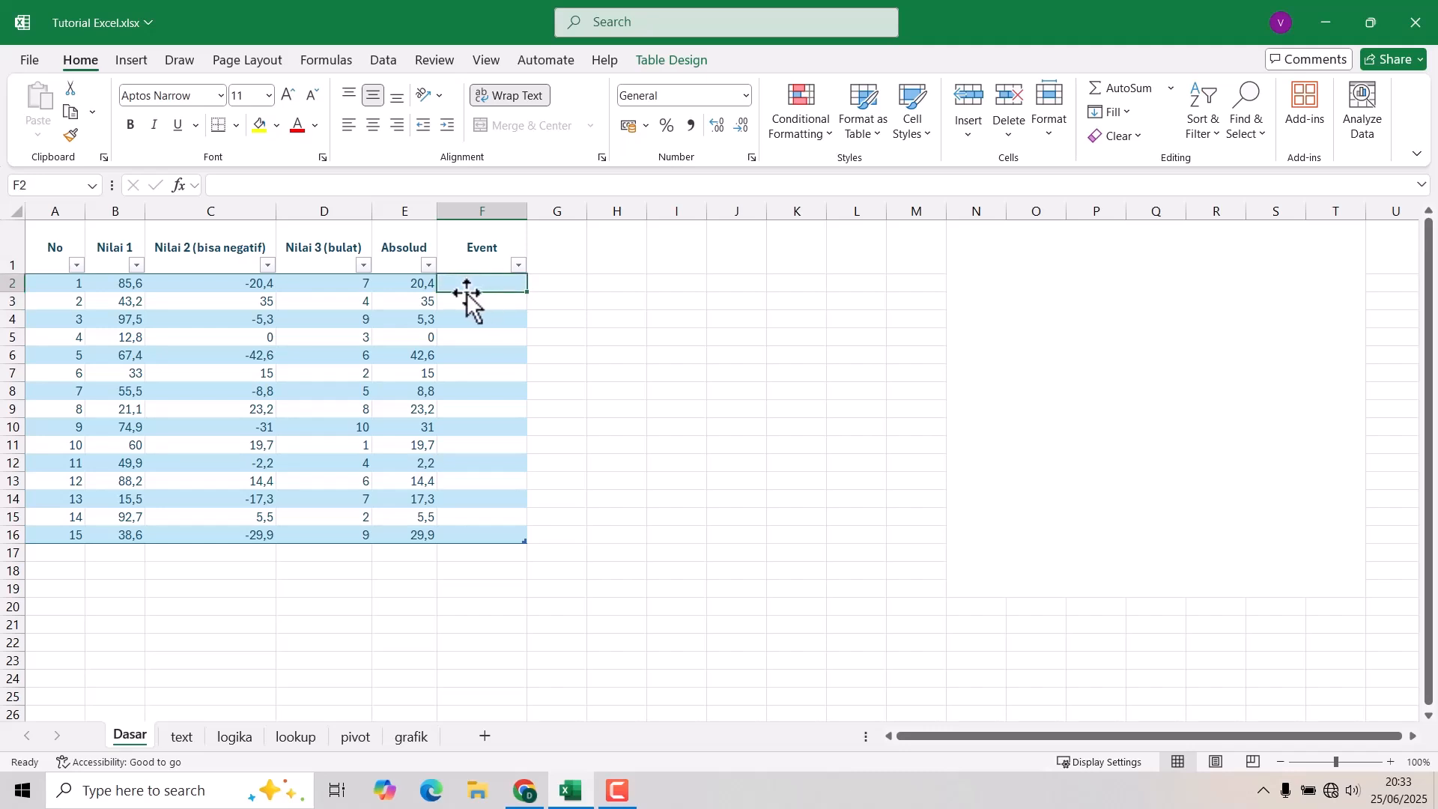
key("Left")
key("Left")
key("Left")
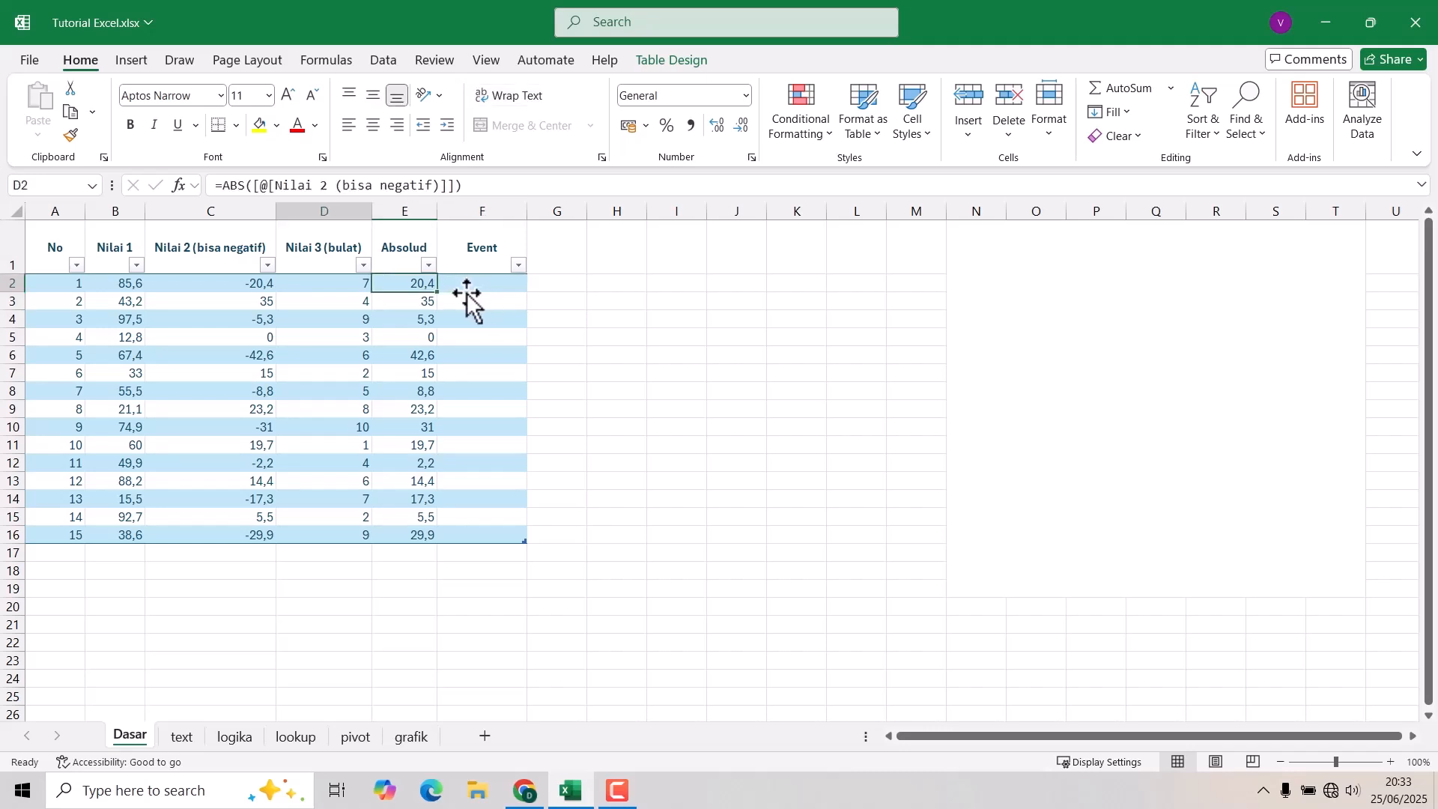
- Enter an EVEN formula in F2 that rounds the row's Nilai 3 (bulat) value to an even integer
key("Right")
key("Right")
key("Right")
type("=ev")
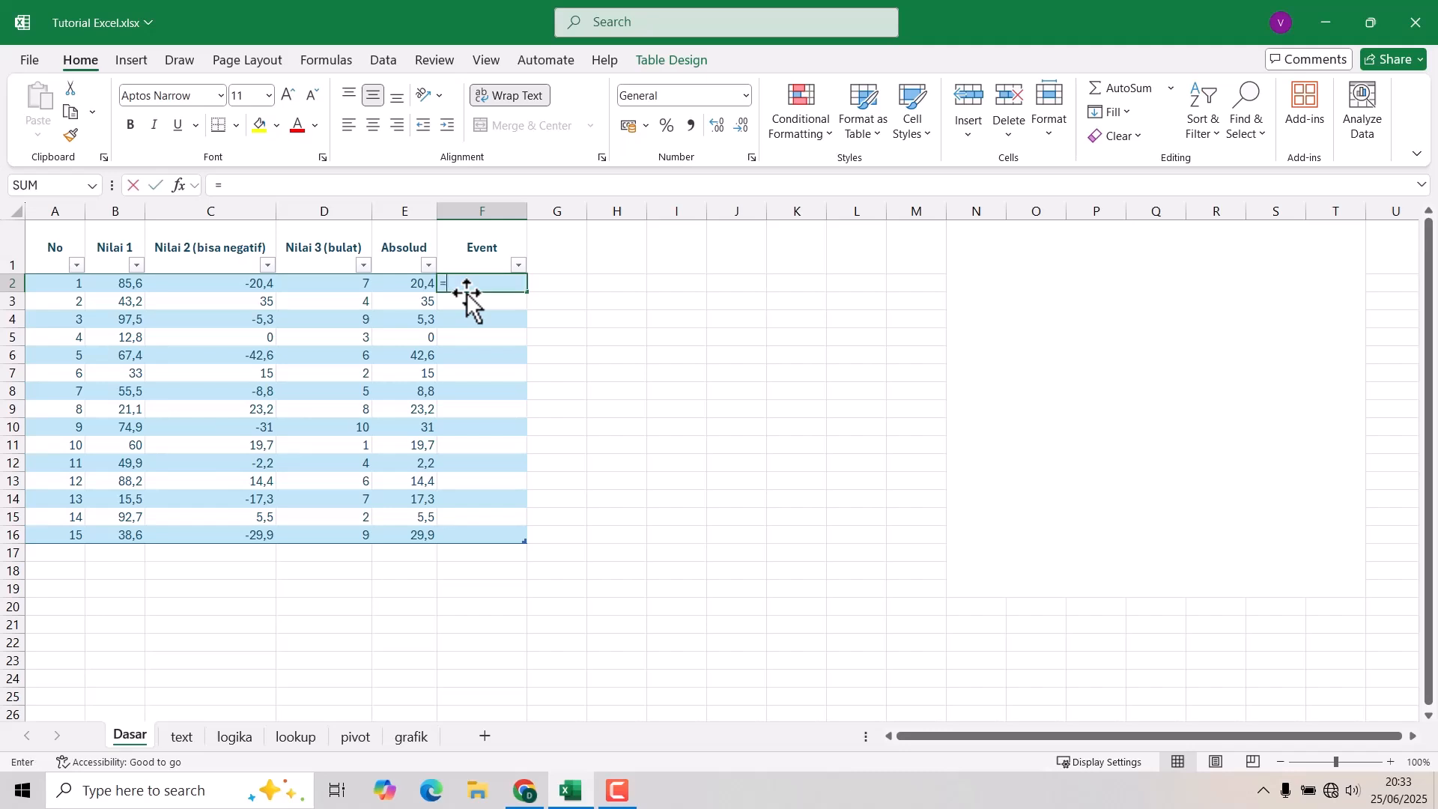
key("Tab")
key("Left")
key("Left")
key("Left")
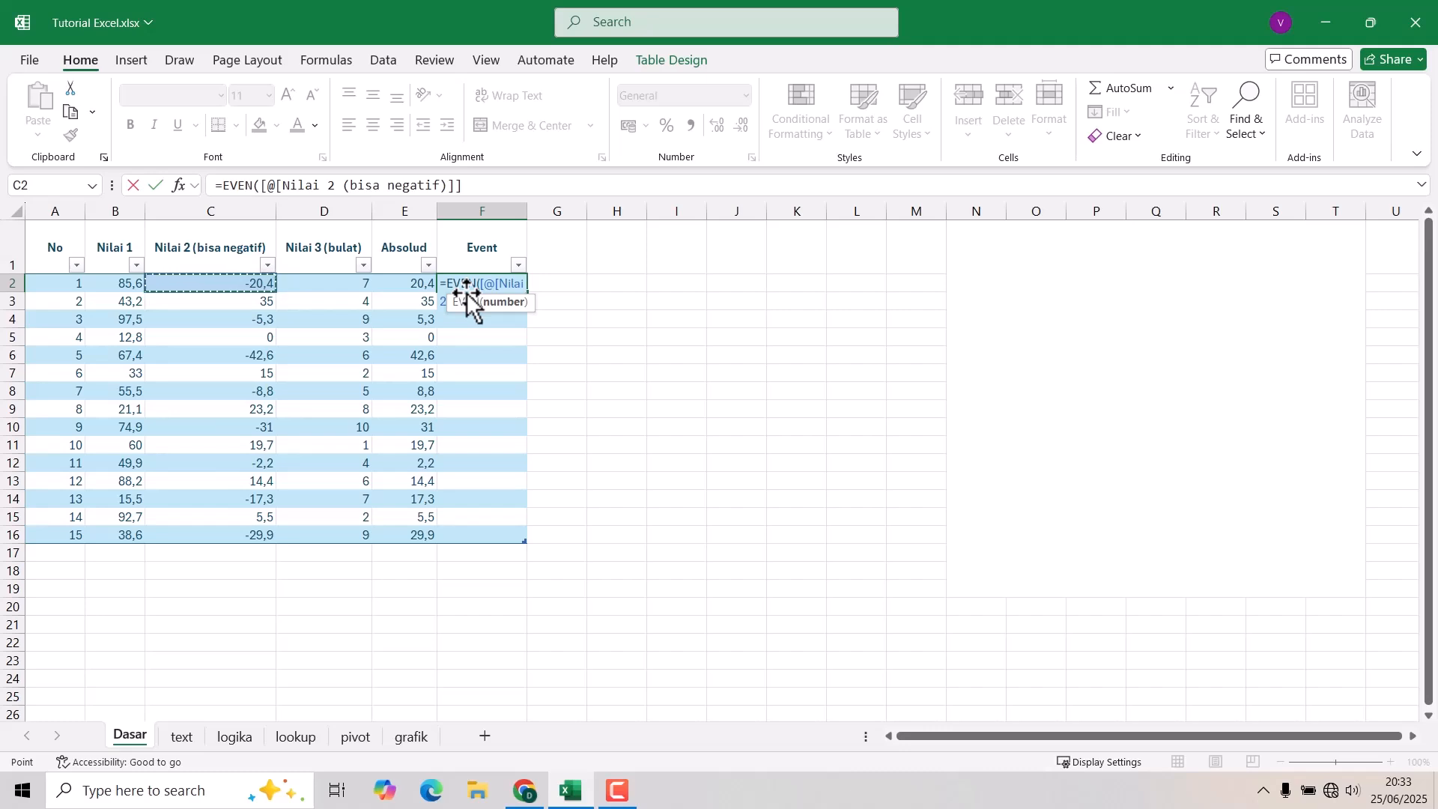
key("Right")
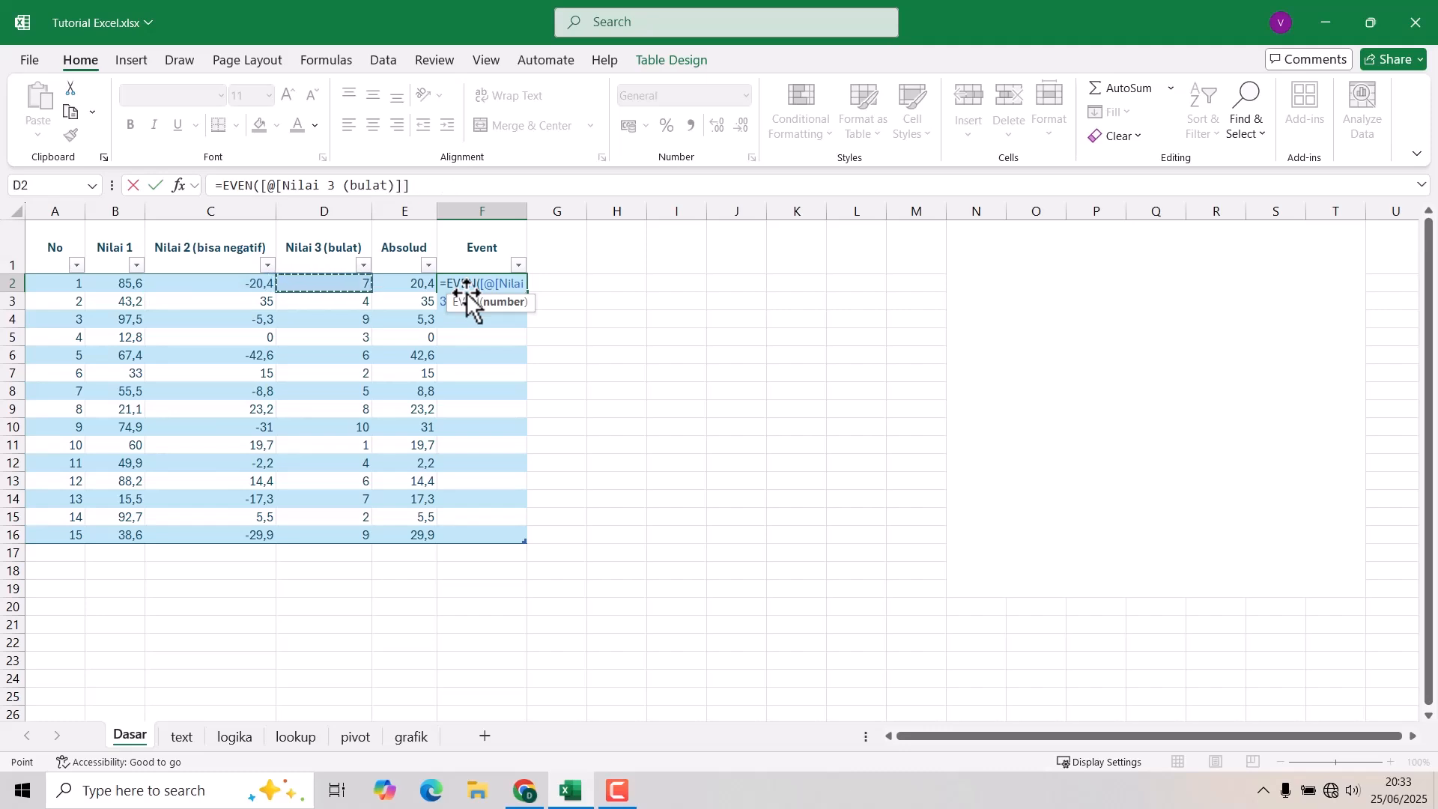
key("Down")
type(")")
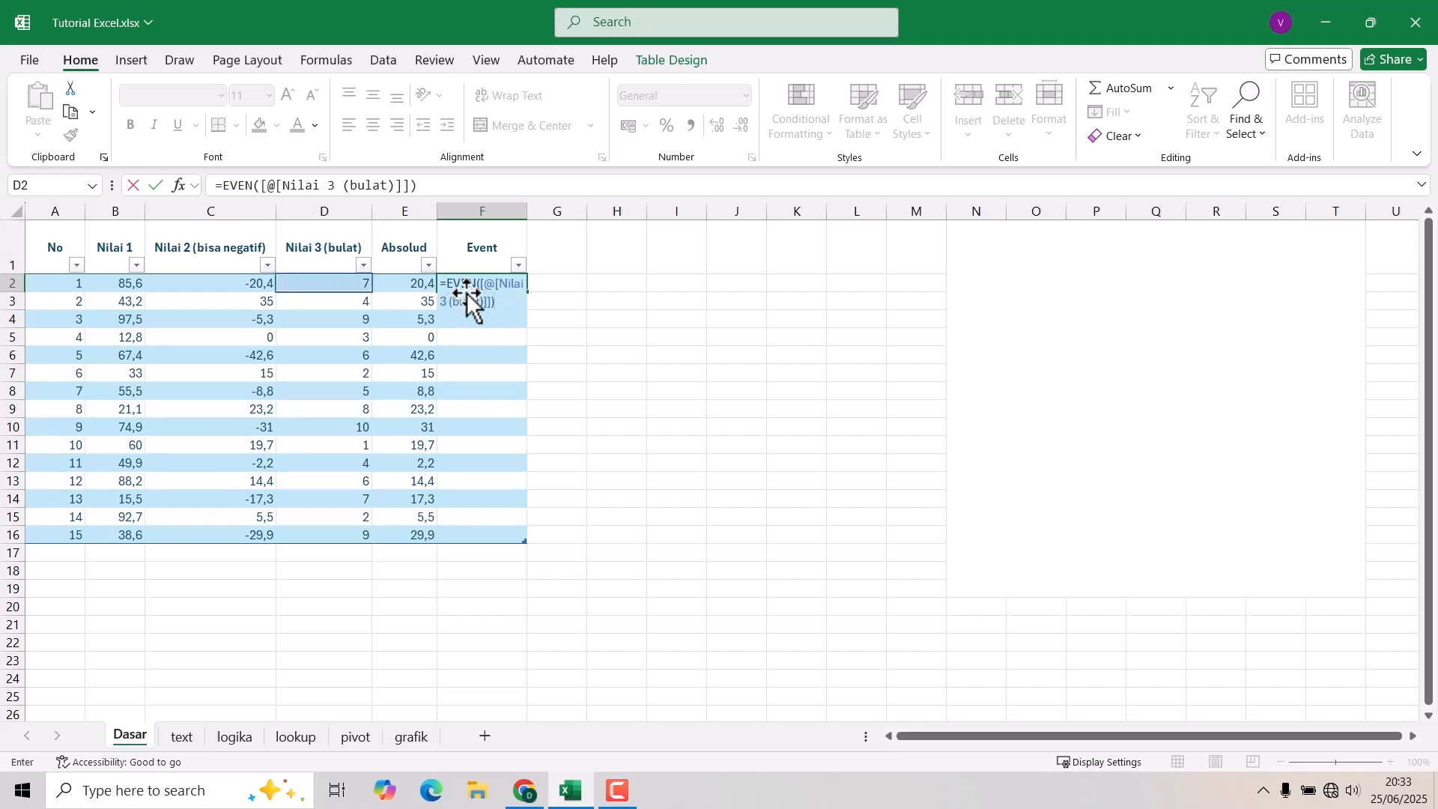
key("Return")
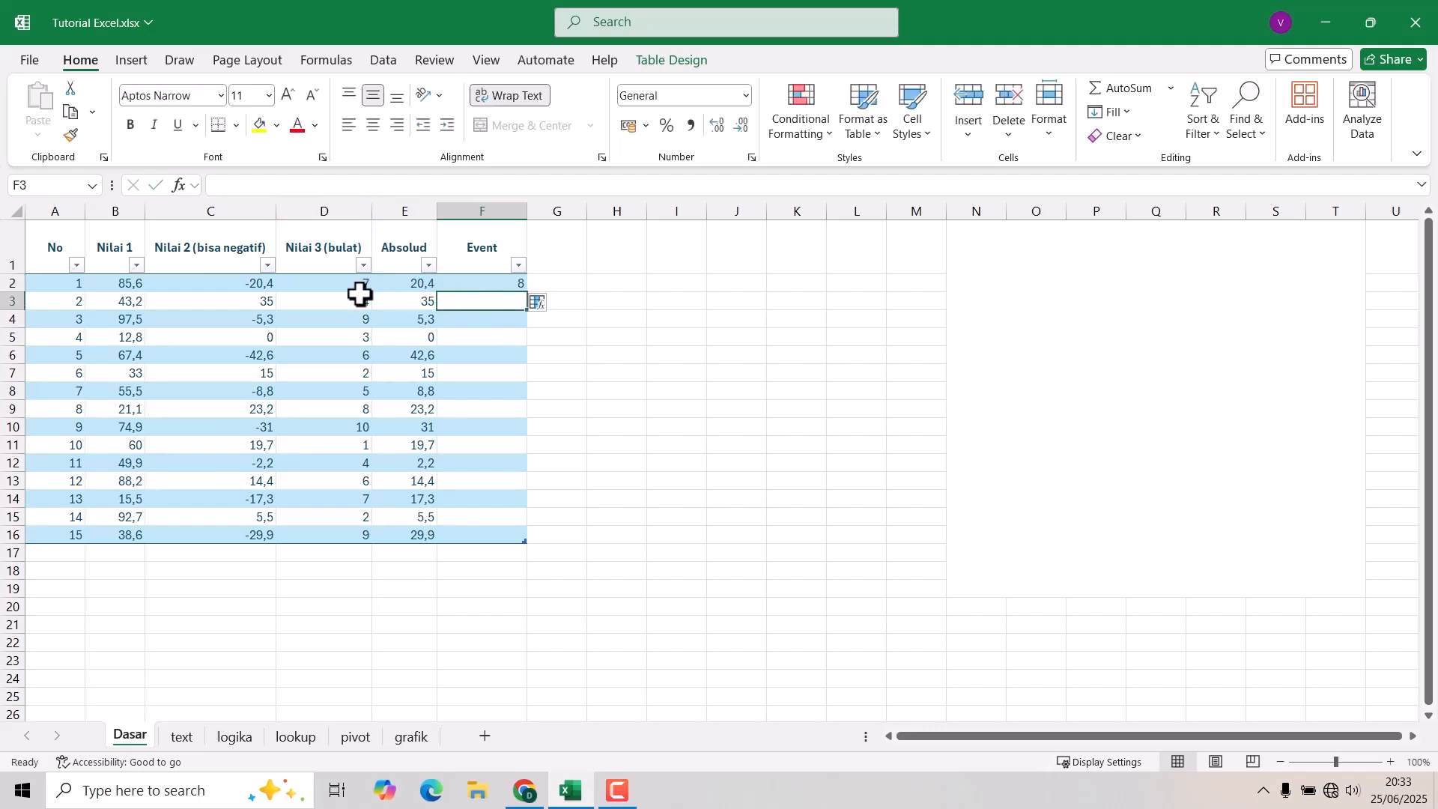
- Fill the EVEN formula from F2 down to F16 and compare the results with the Nilai 3 (bulat) values
left_click(508, 287)
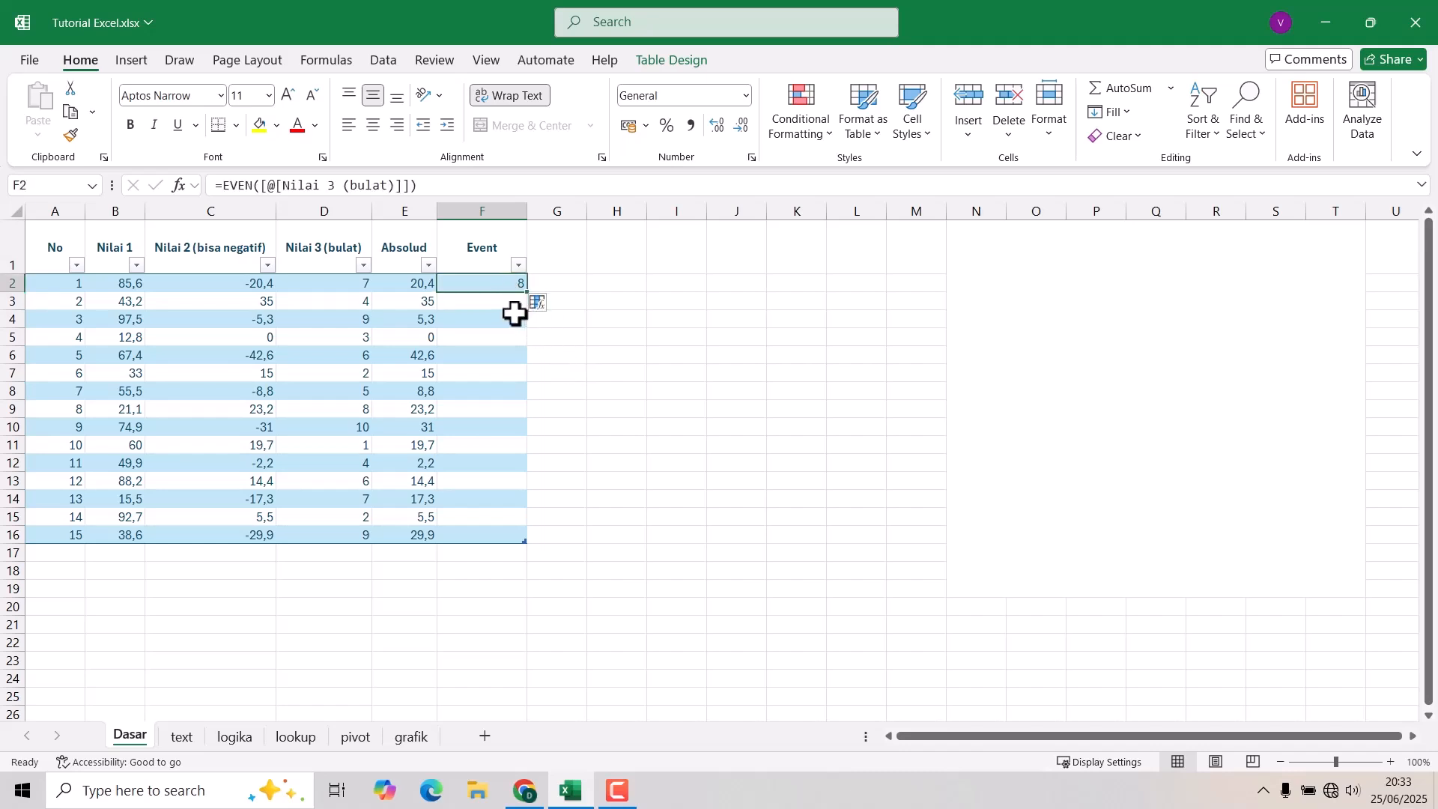
left_click(361, 299)
left_click(502, 303)
left_click(518, 280)
left_click_drag(525, 292, 529, 541)
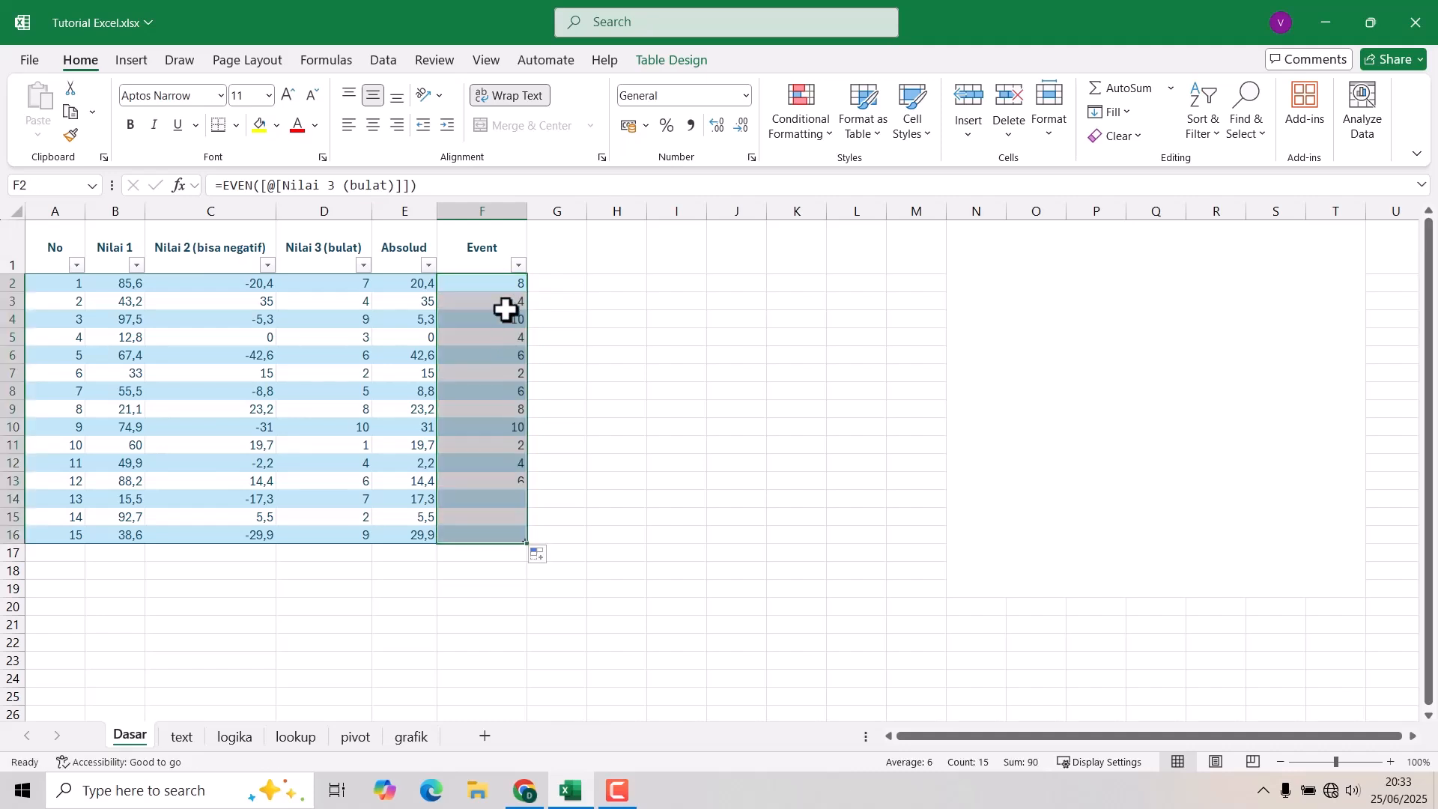
left_click(336, 316)
left_click(512, 321)
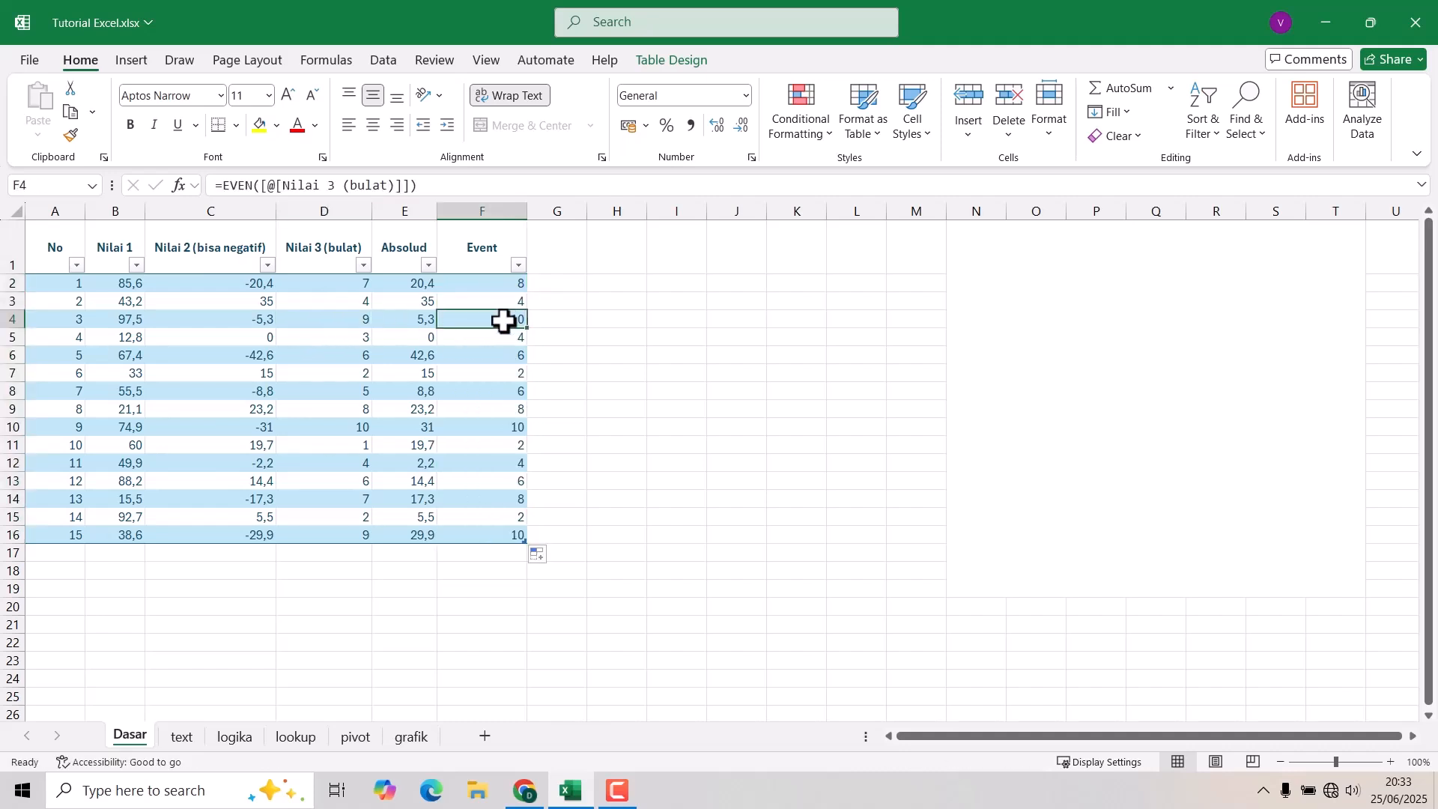
left_click(359, 339)
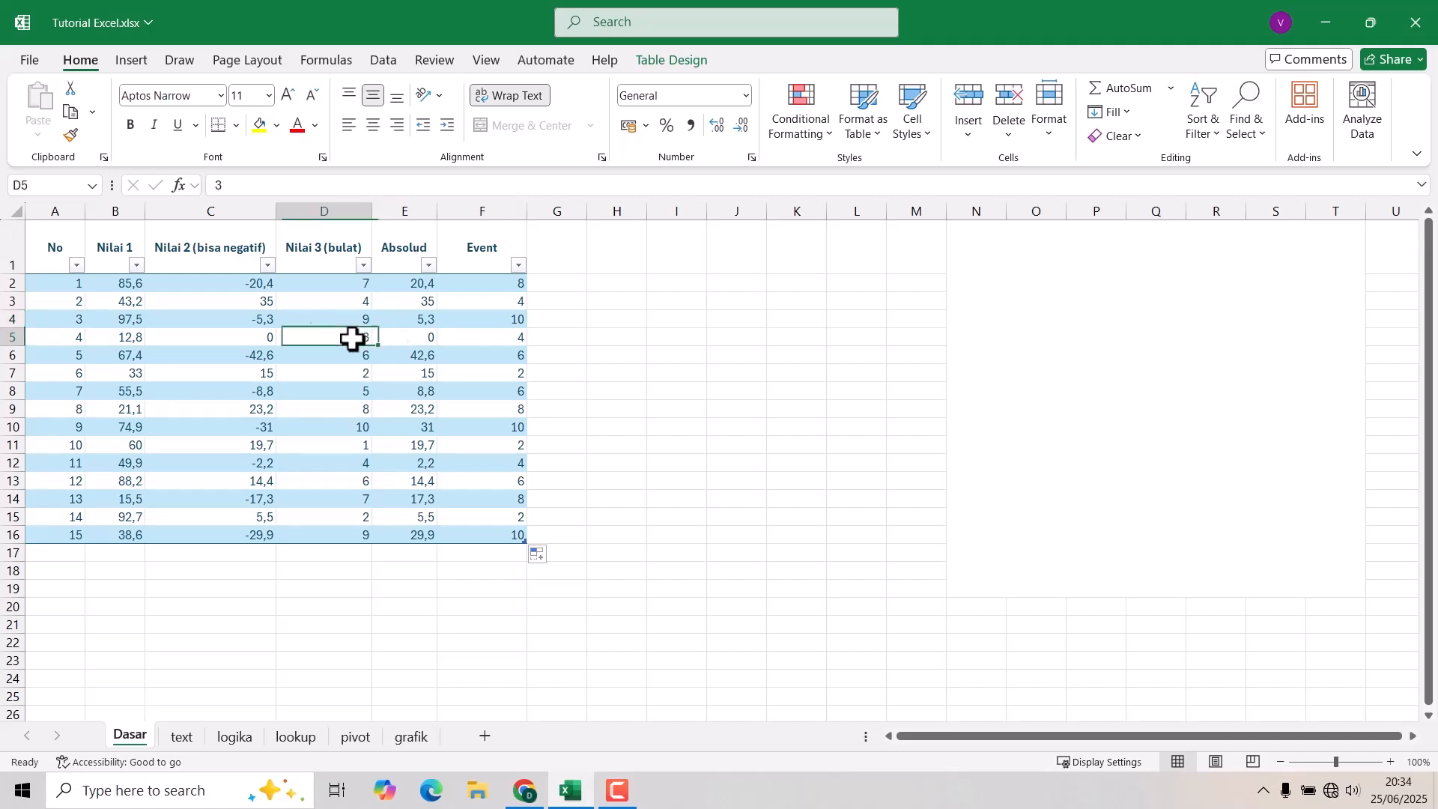
left_click(481, 334)
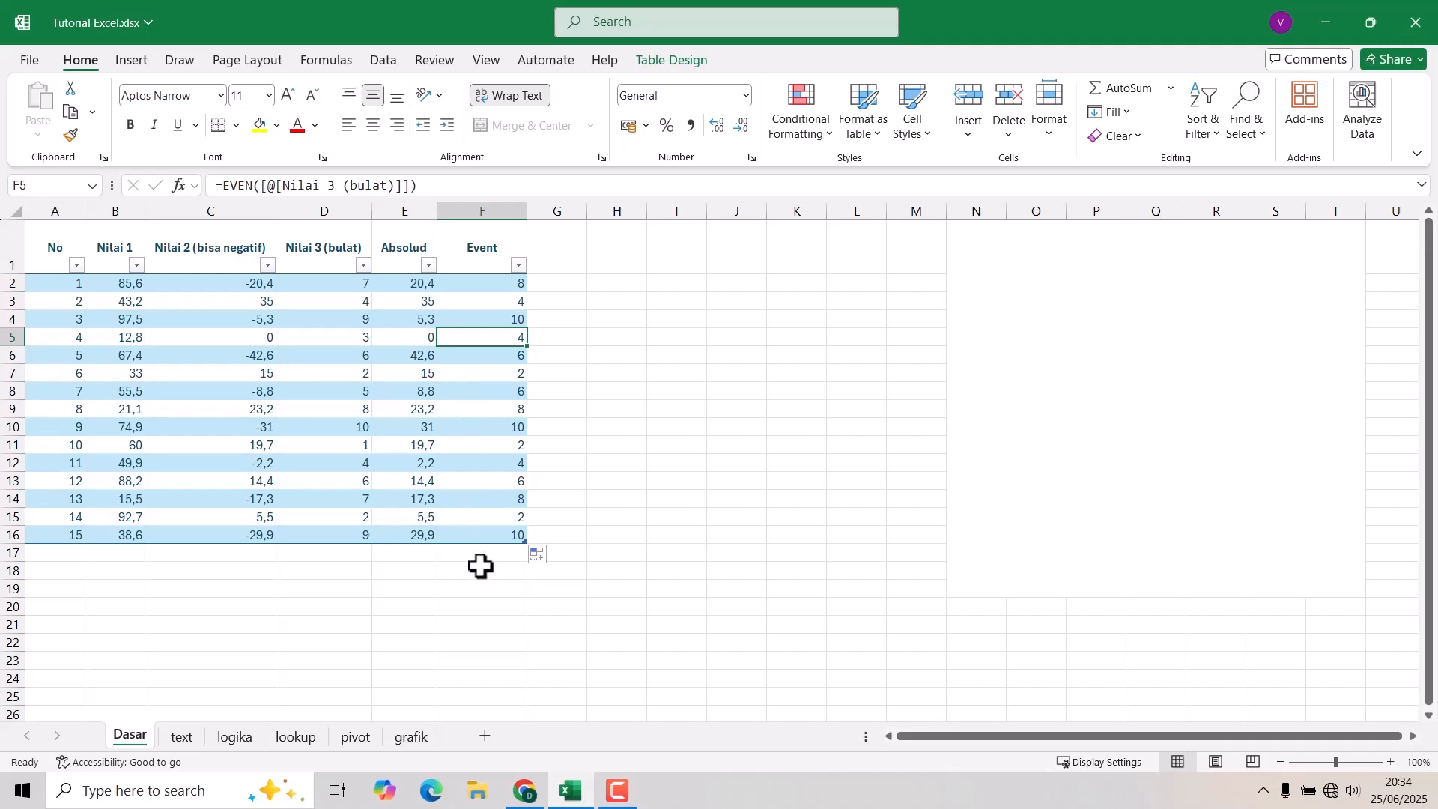
left_click(460, 529)
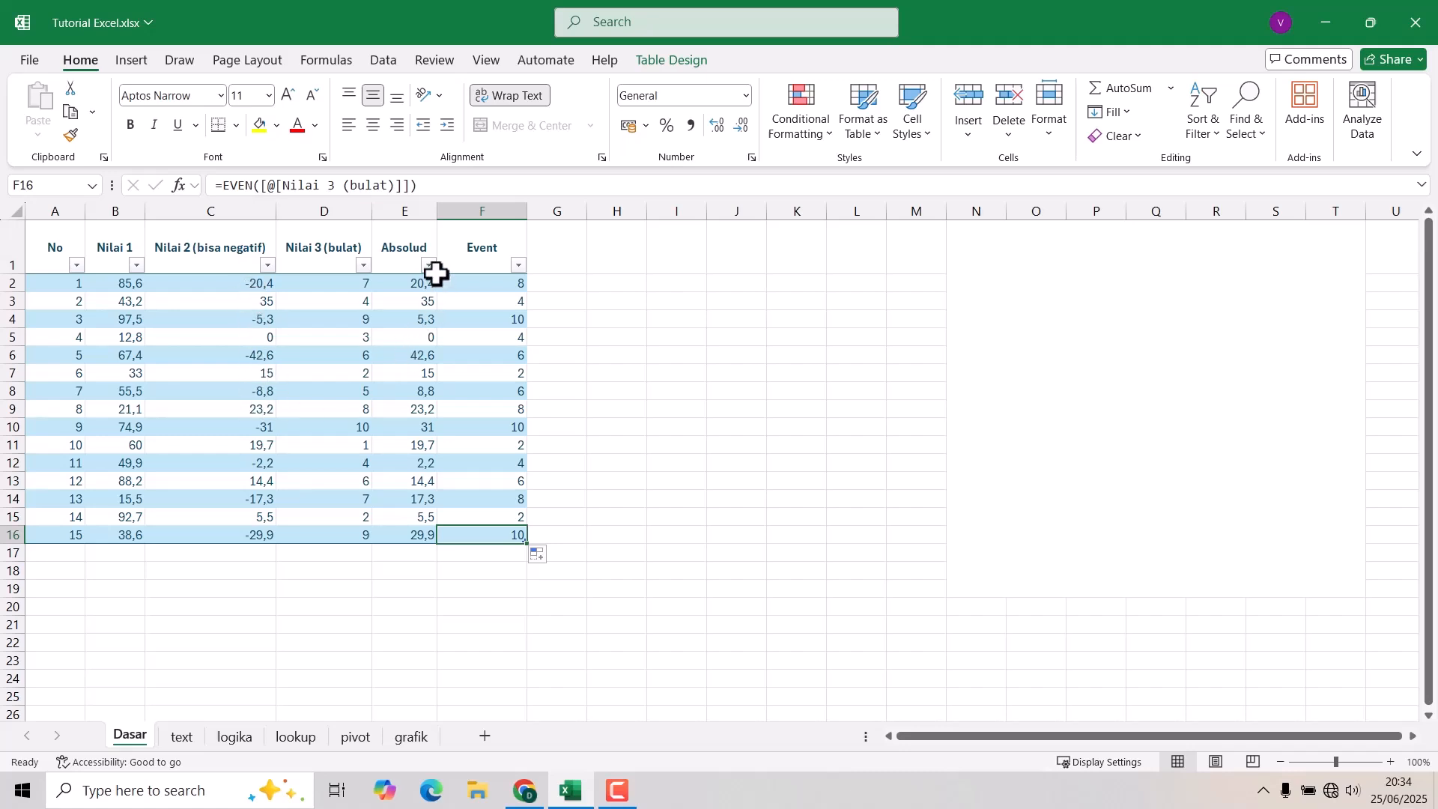
- Replace the formula in F4 with EVEN of the Absolud value in the same row
left_click(412, 322)
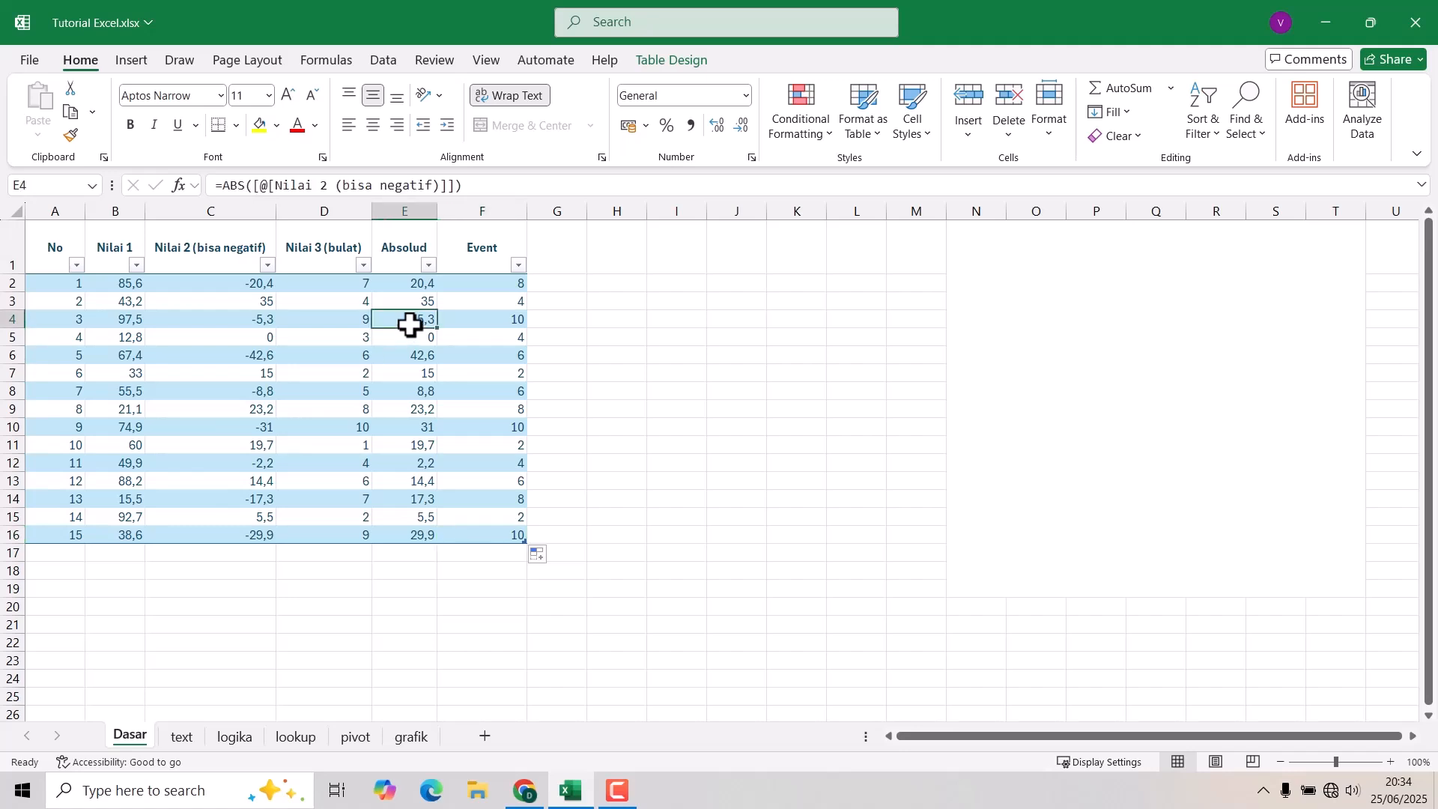
left_click(470, 322)
type("=ev")
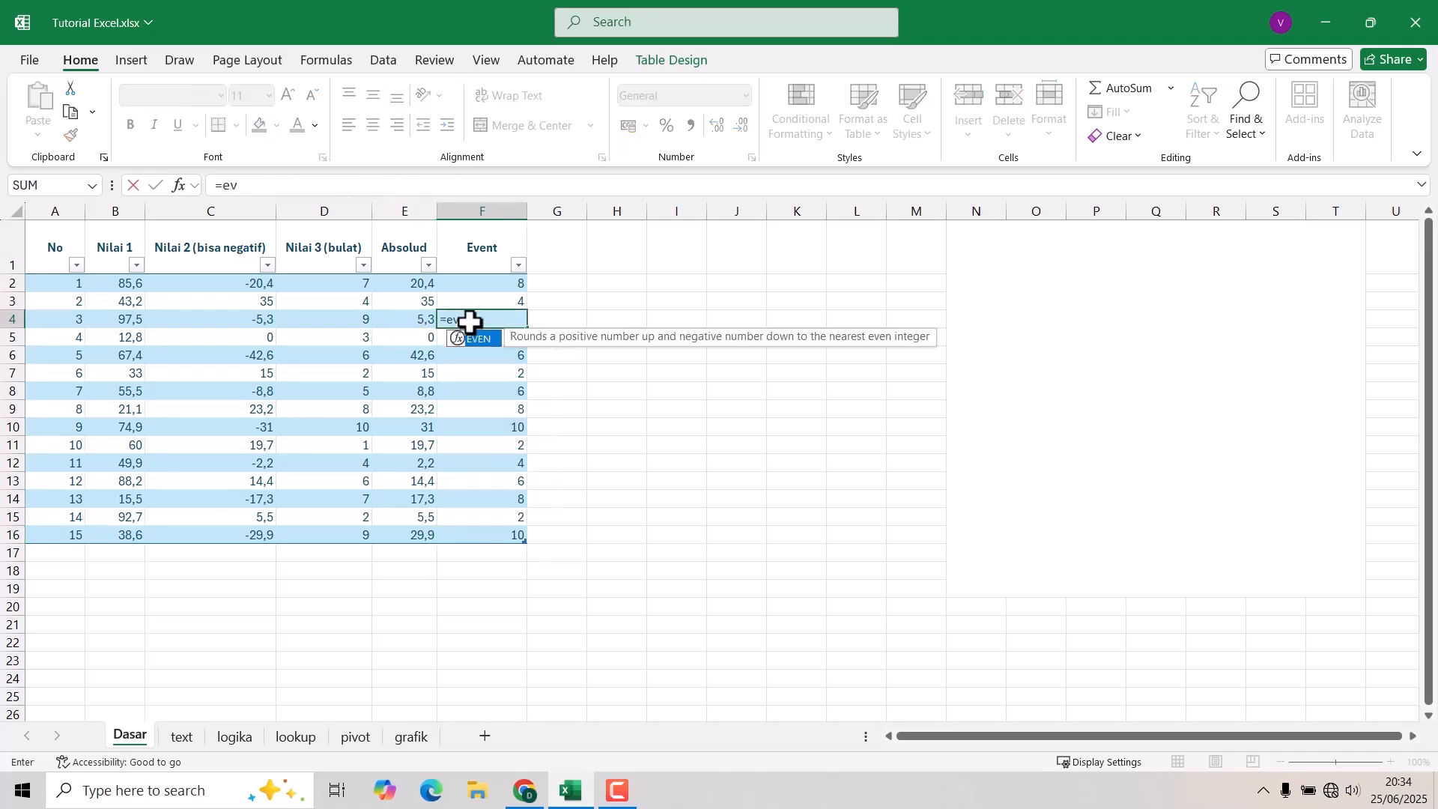
key("Tab")
key("Left")
type(")")
key("Return")
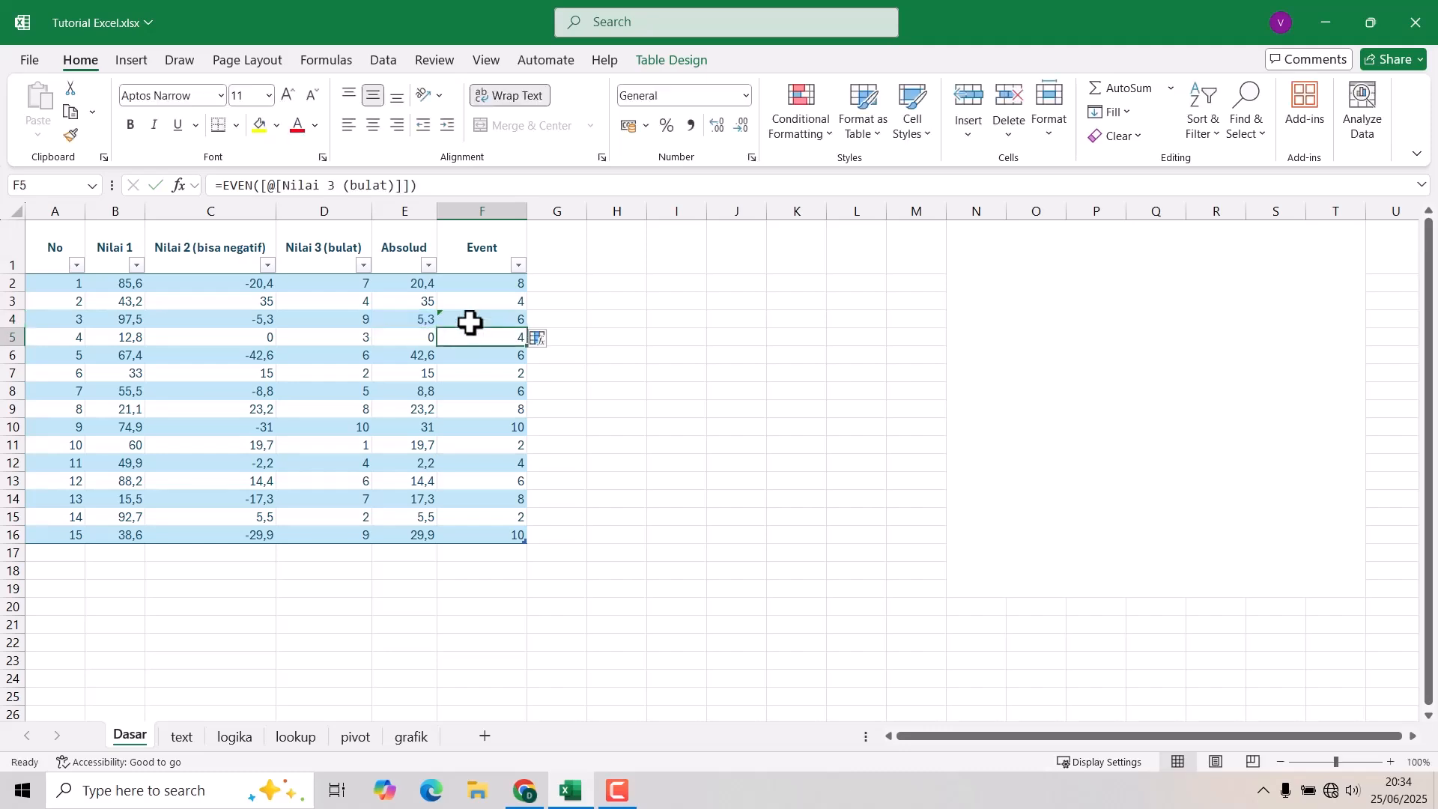
left_click(480, 324)
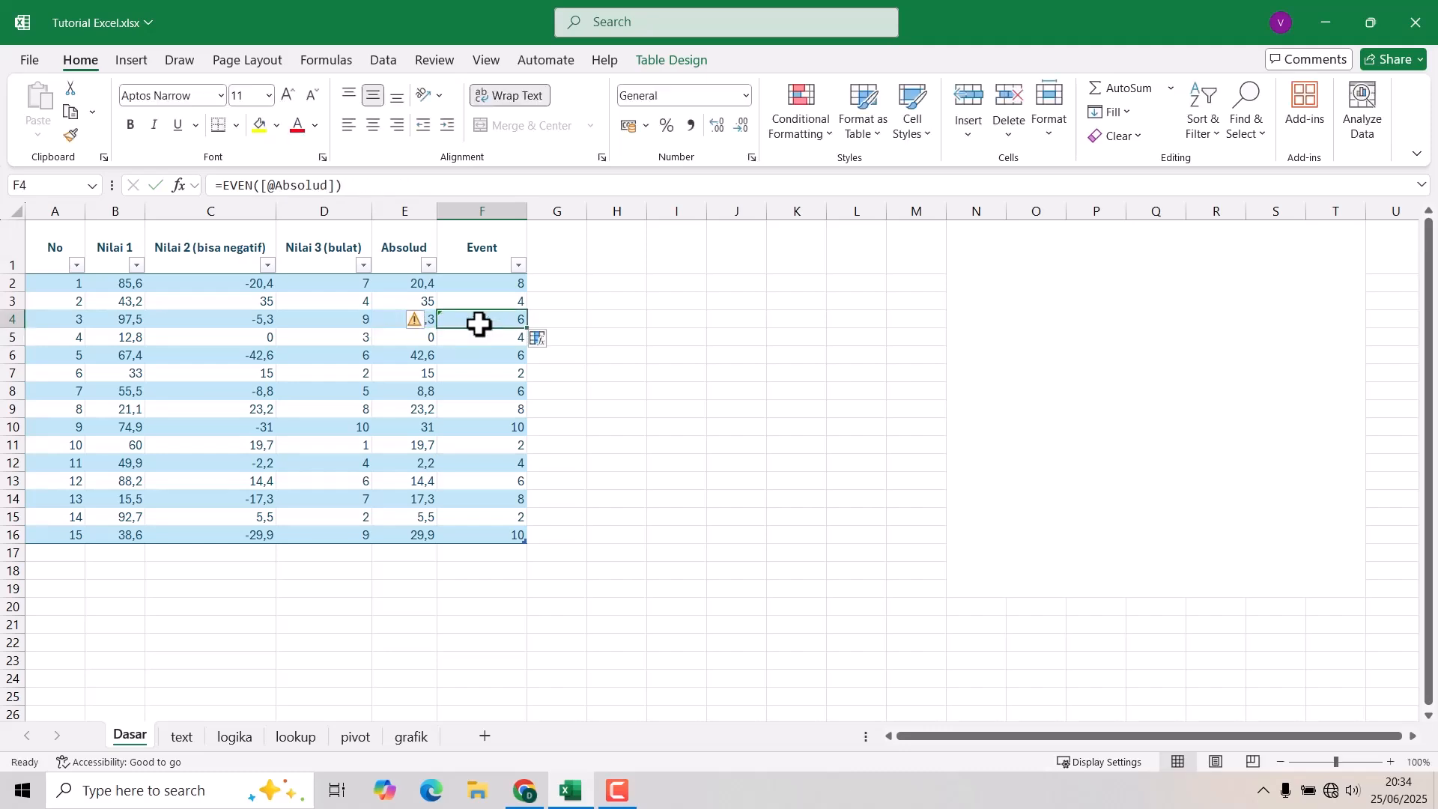
left_click(478, 362)
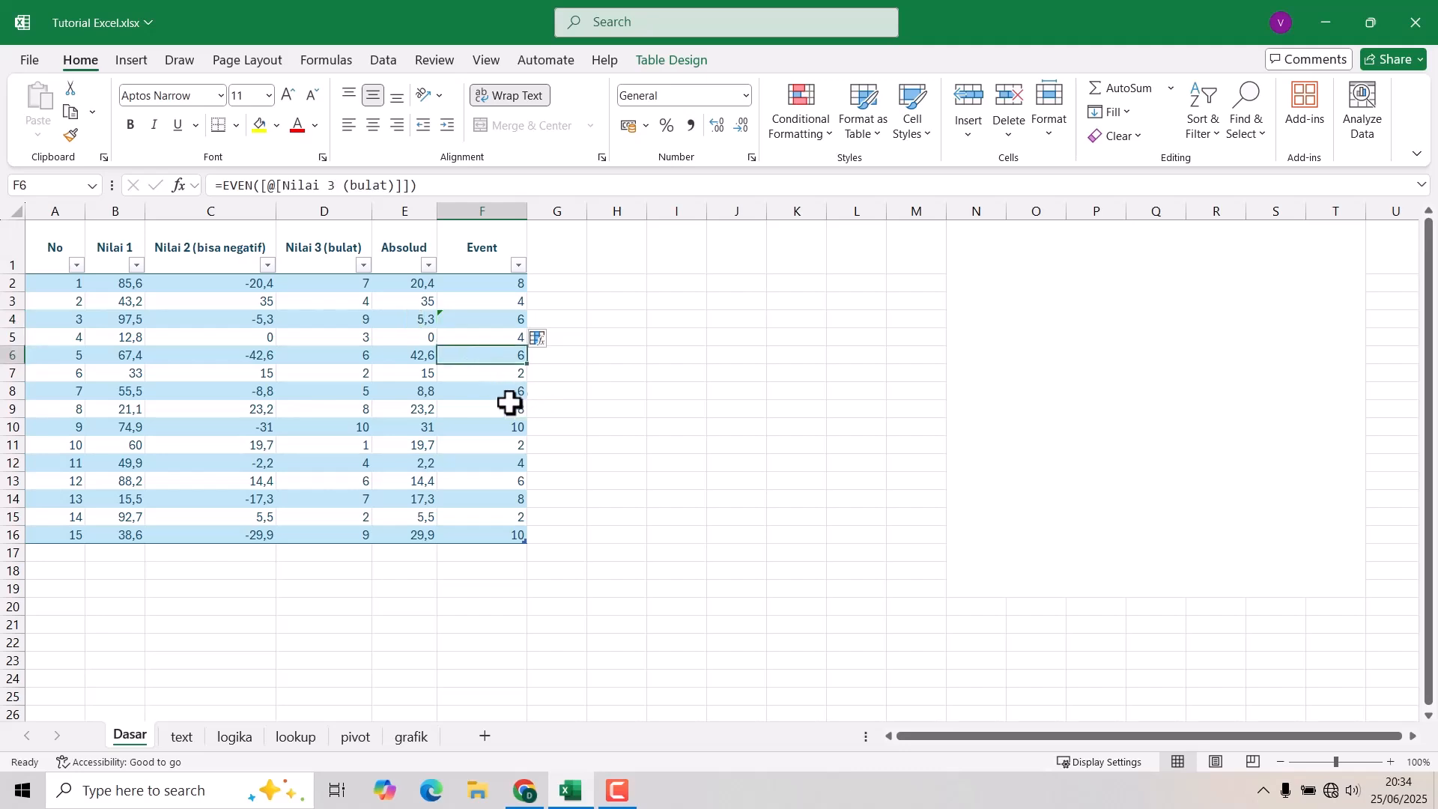
- Add a table column headed MOD in cell G1
left_click(568, 251)
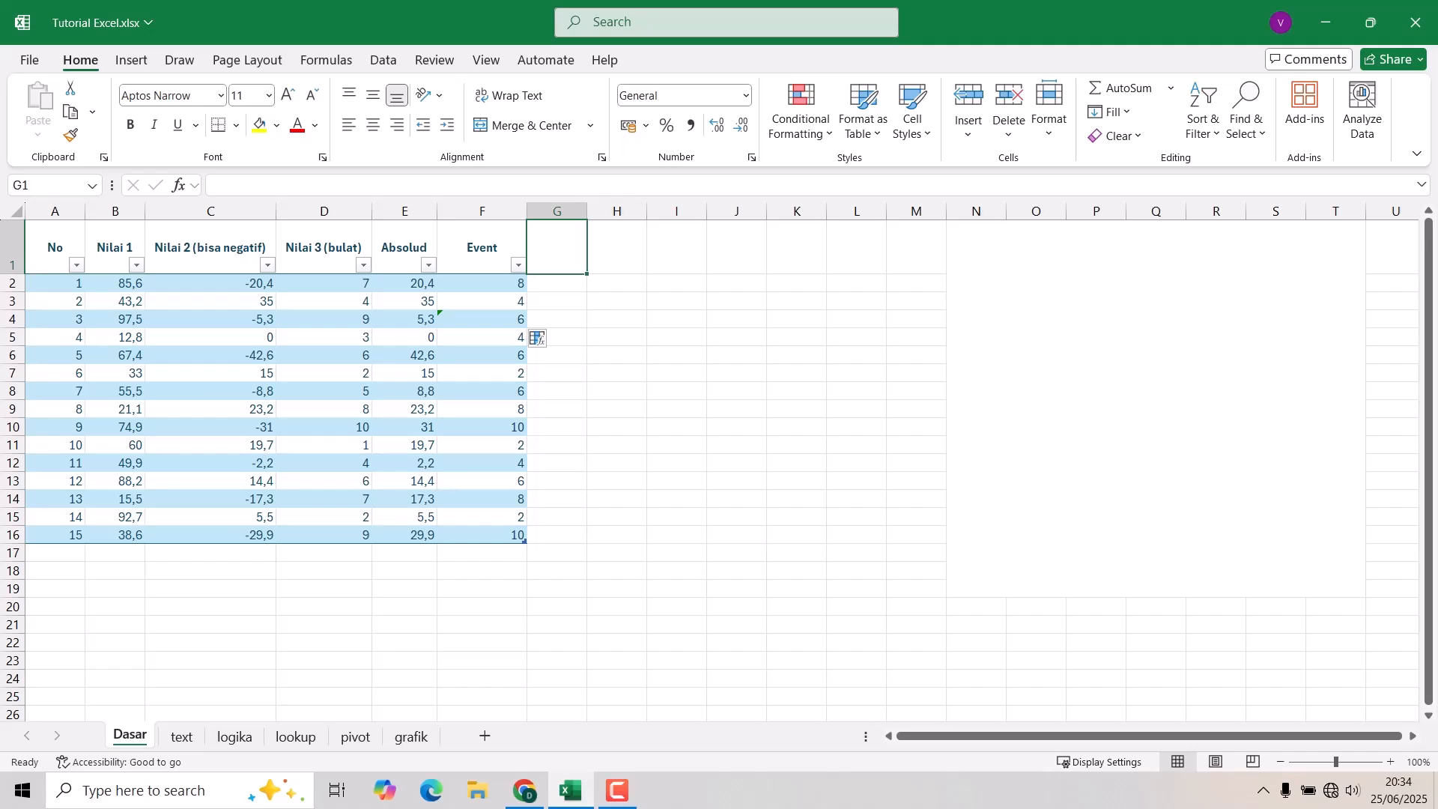
type("MOD")
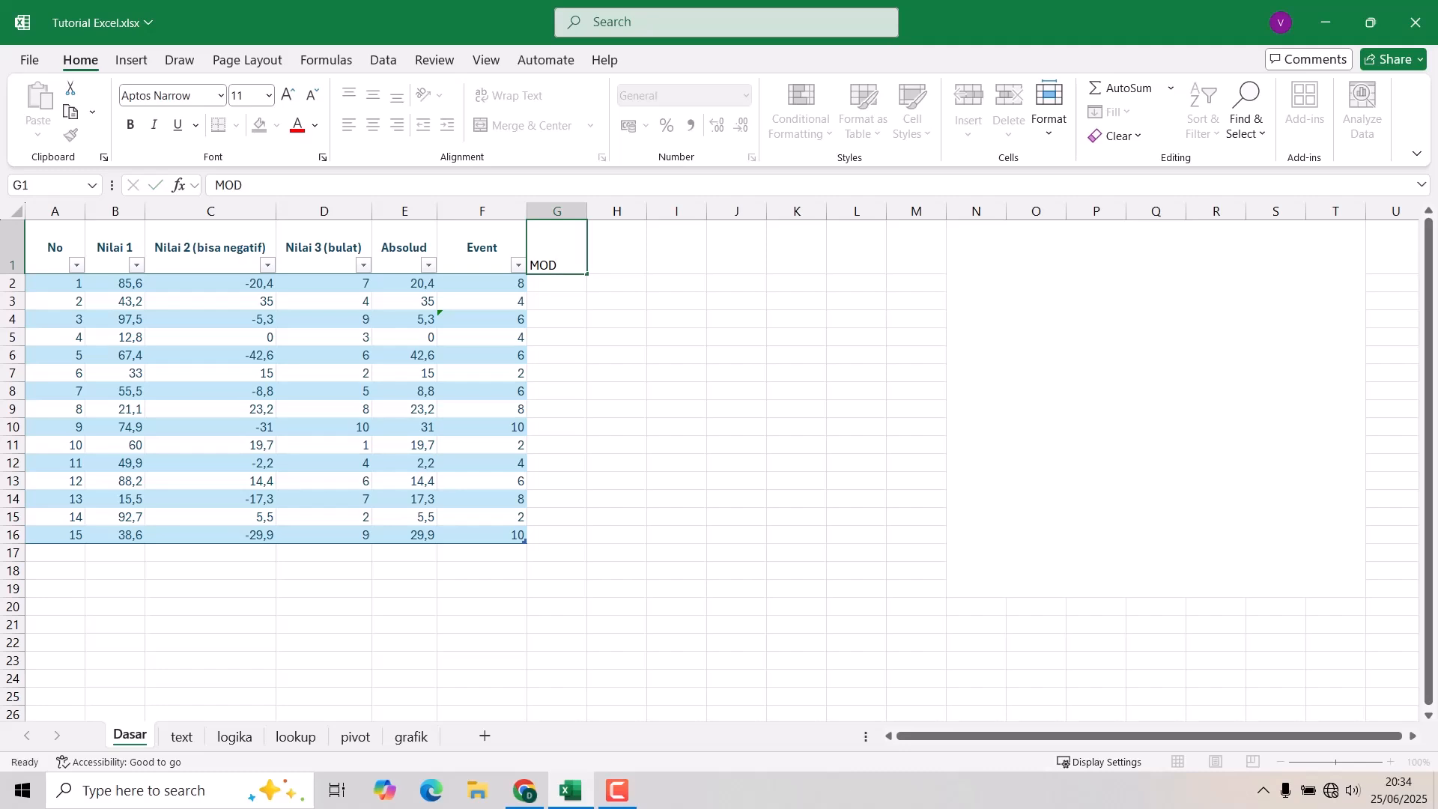
key("Return")
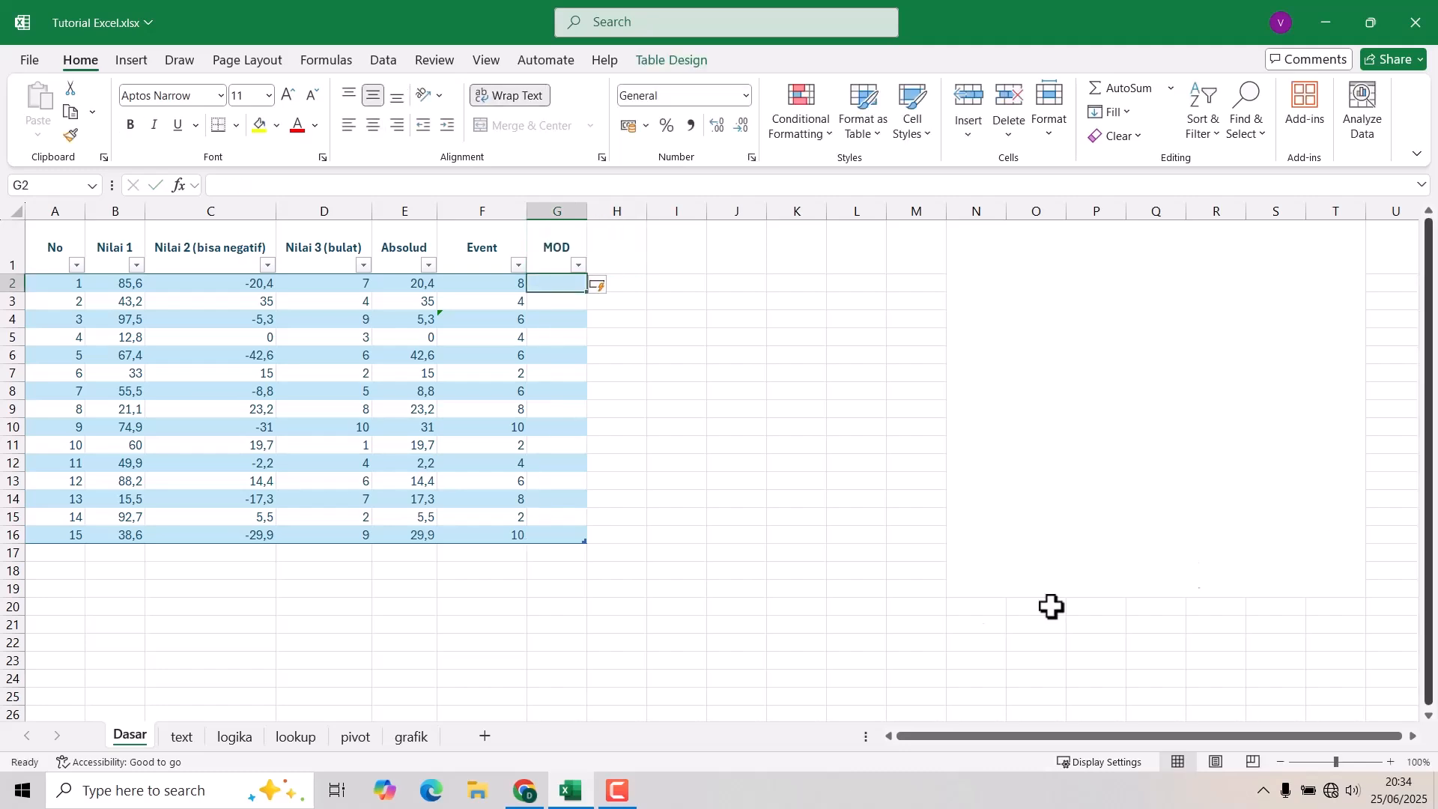
- Calculate the remainder of Nilai 3 (bulat) divided by 2 with MOD in G2 and fill the formula down to G16
left_click_drag(340, 279, 340, 537)
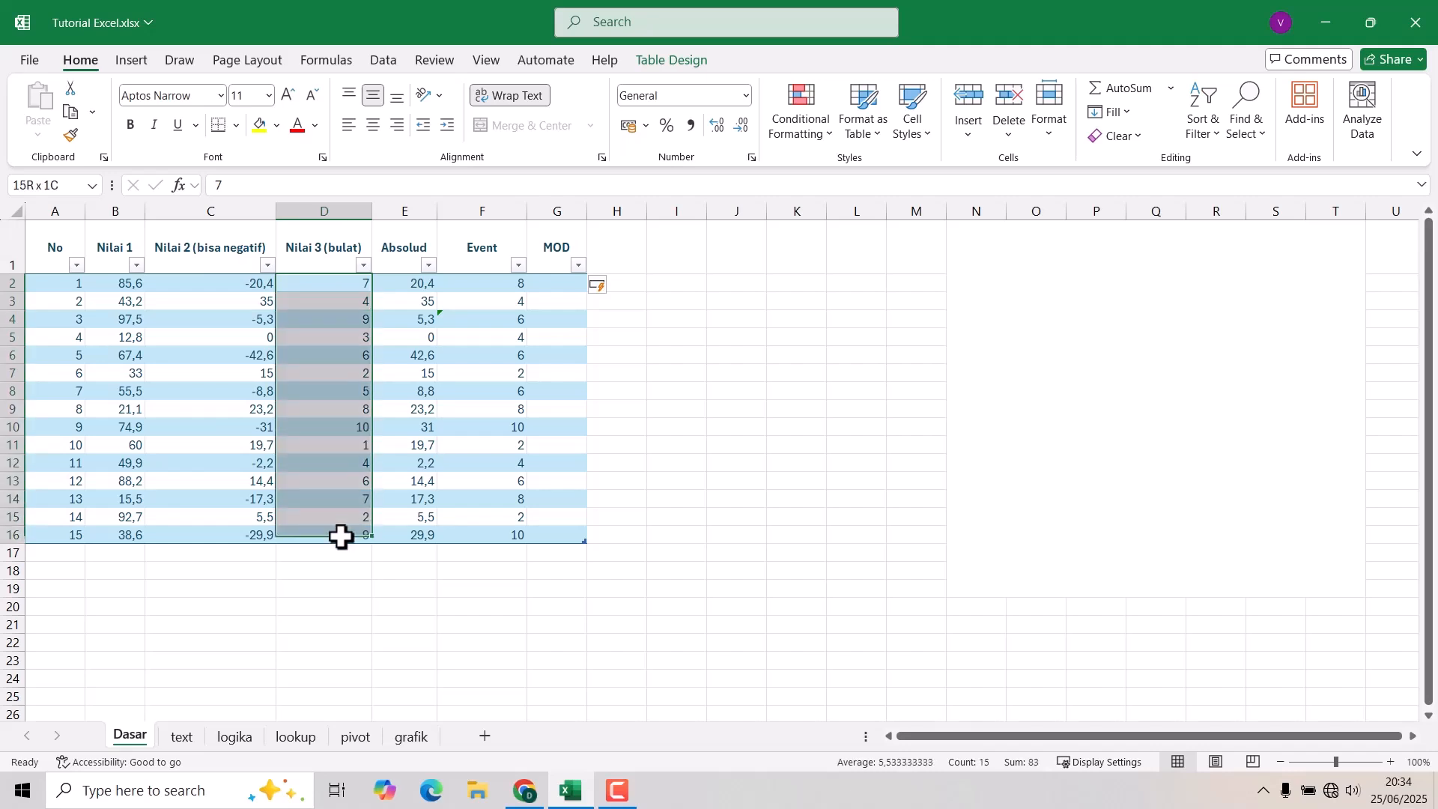
left_click(347, 289)
left_click(552, 282)
type("=")
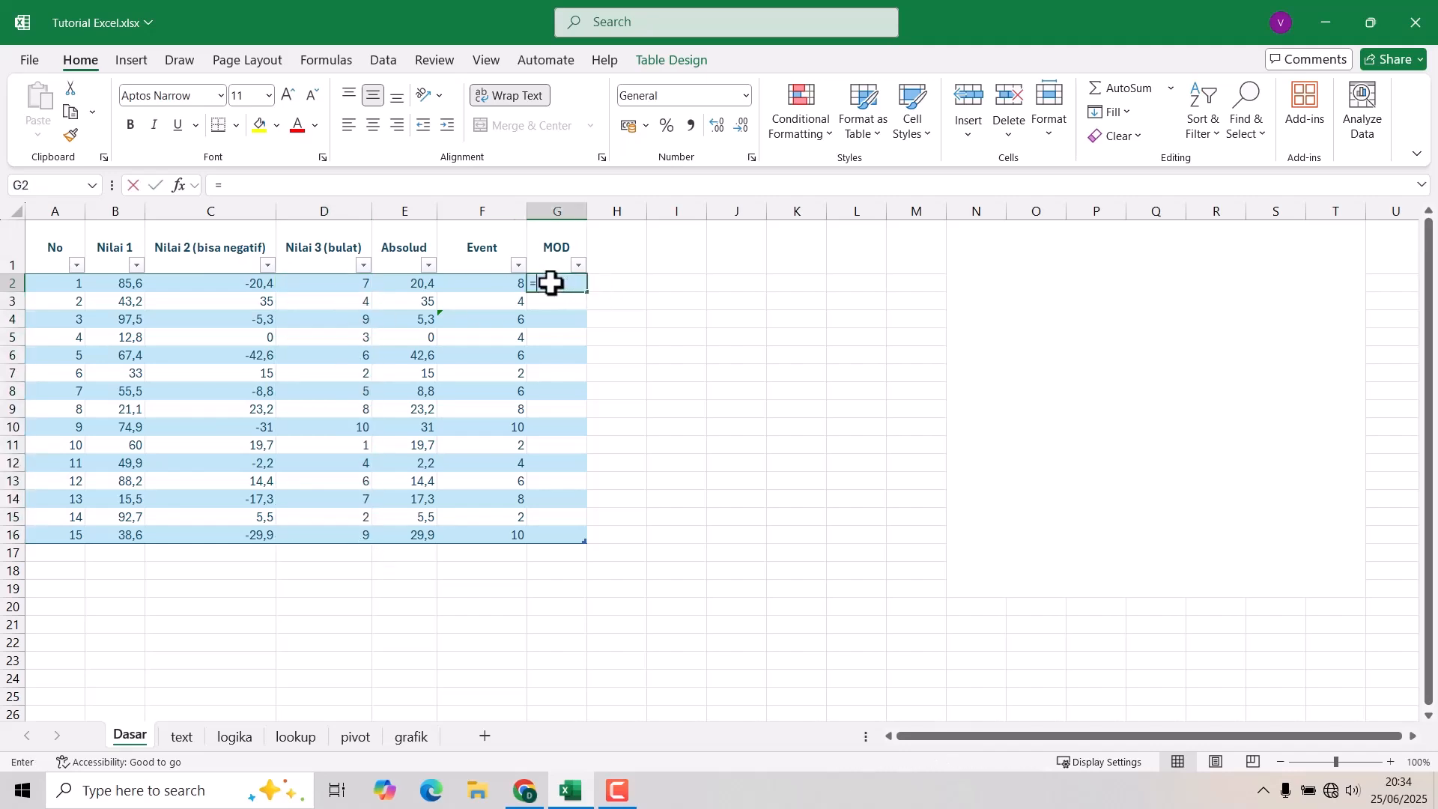
type("mo")
key("Tab")
key("Left")
key("Left")
key("Left")
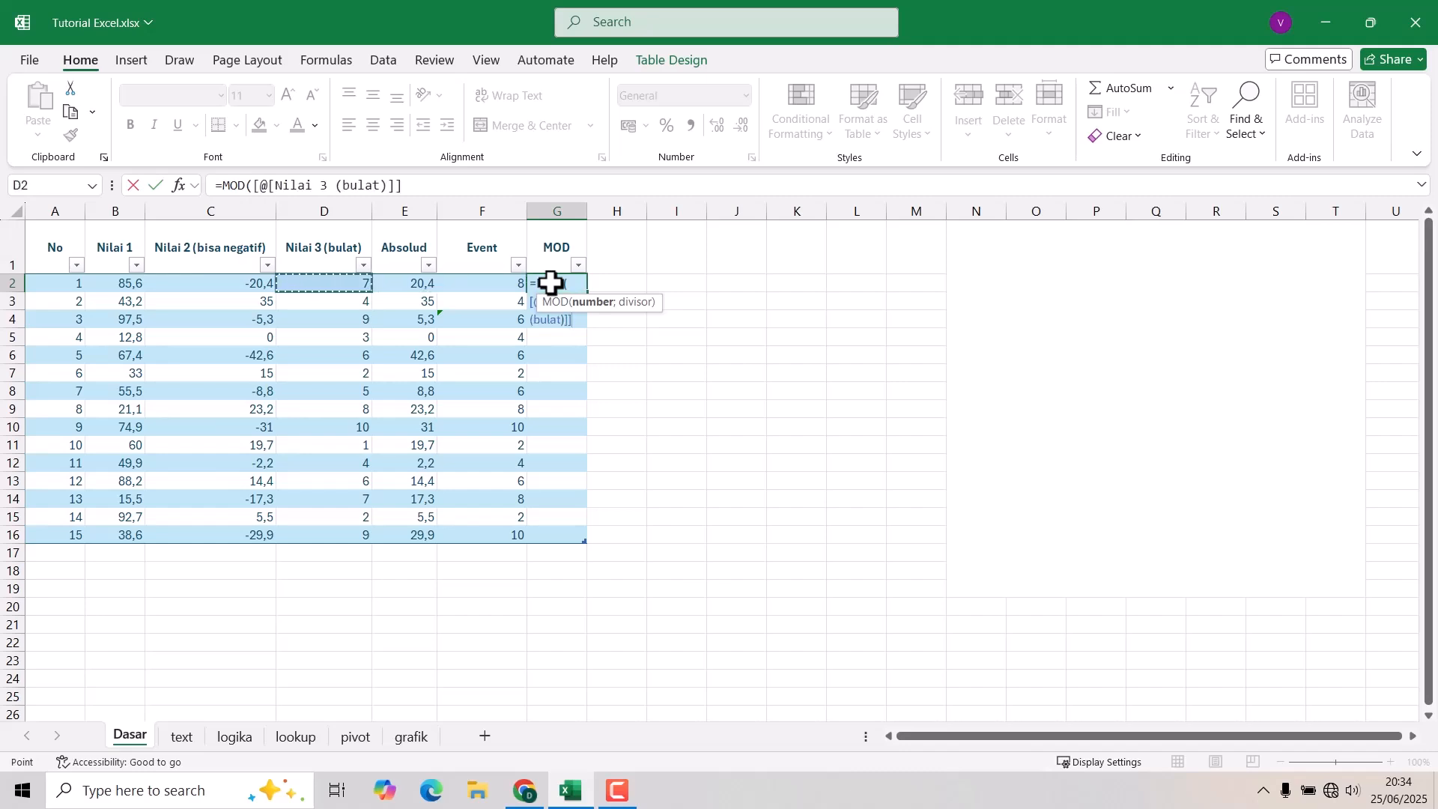
type(";")
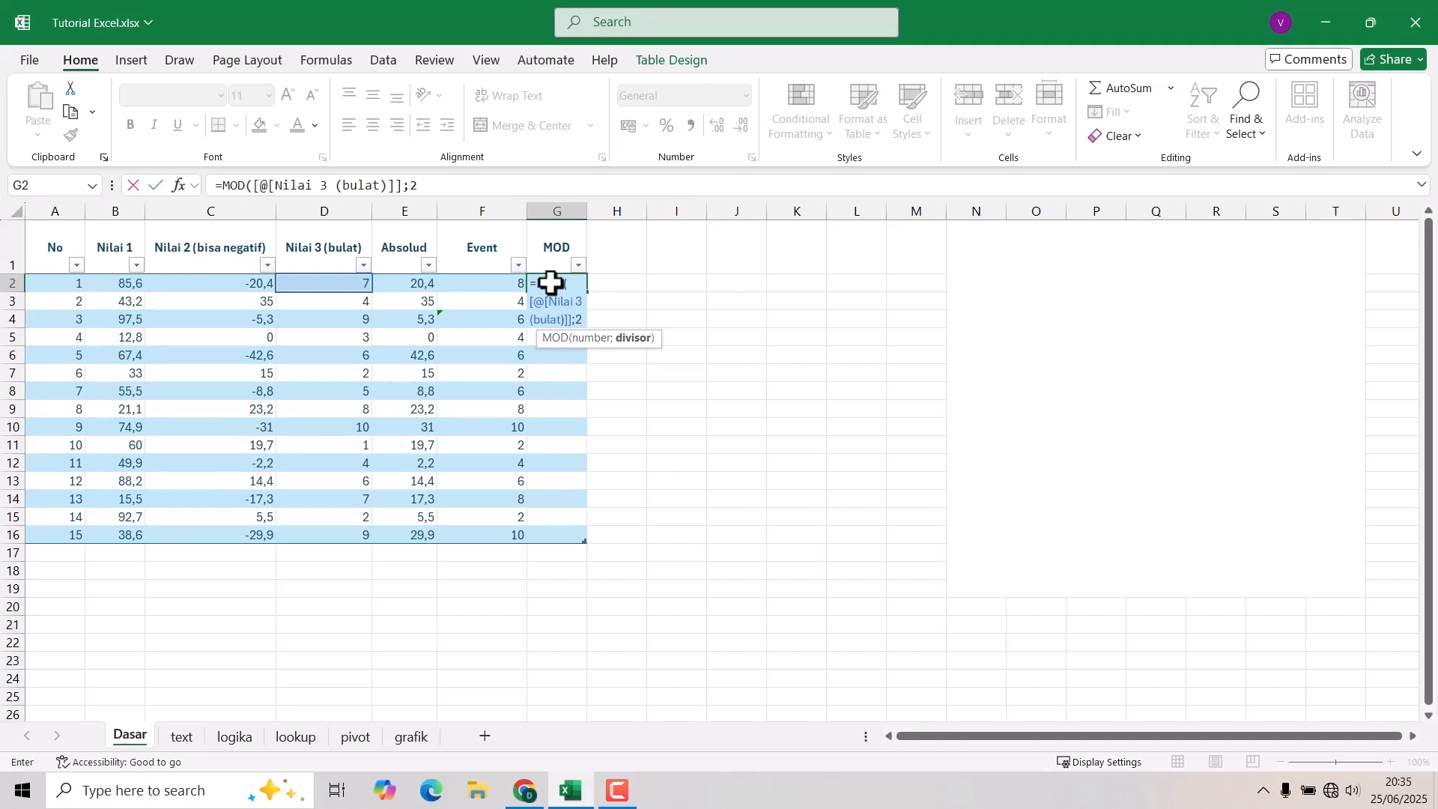
type("2)")
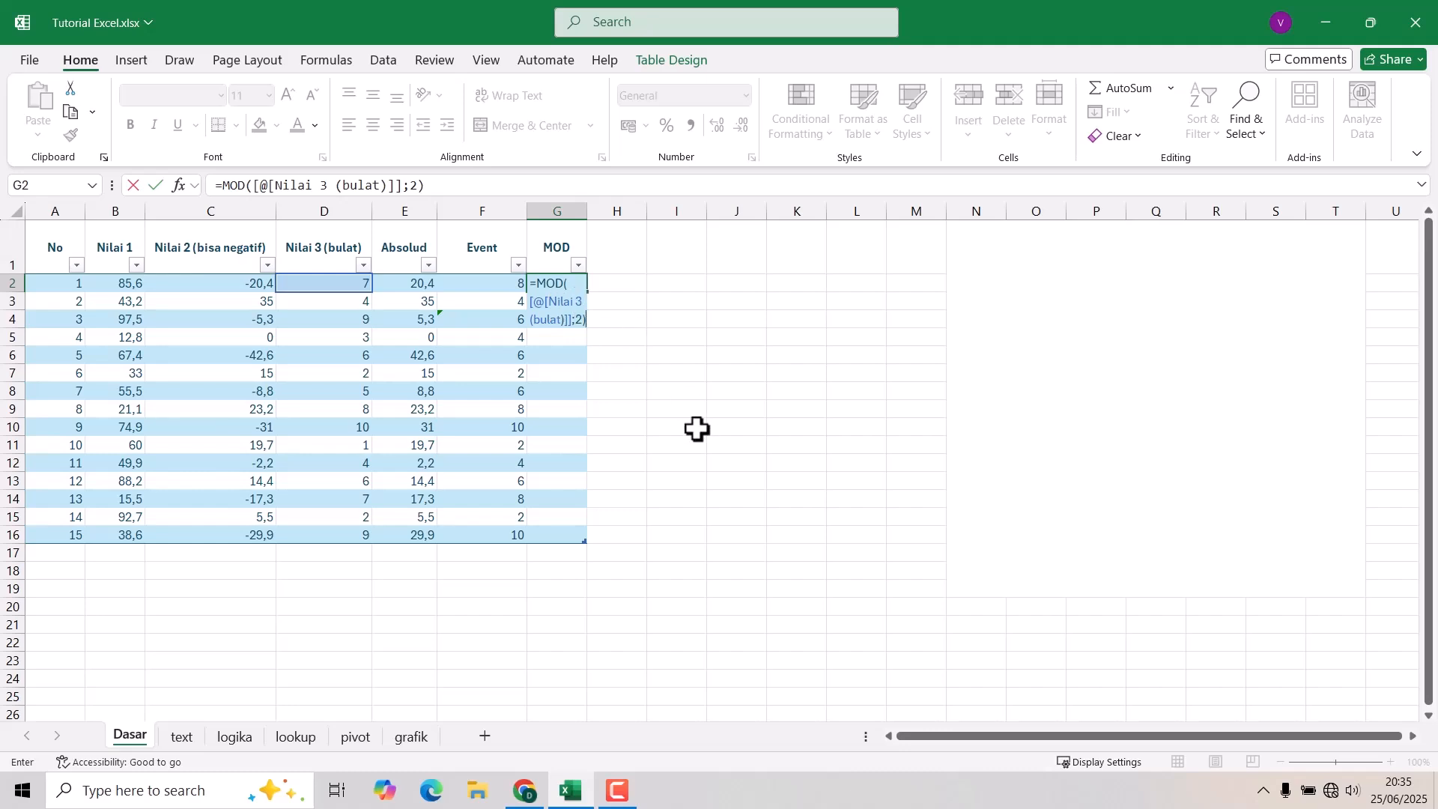
key("Return")
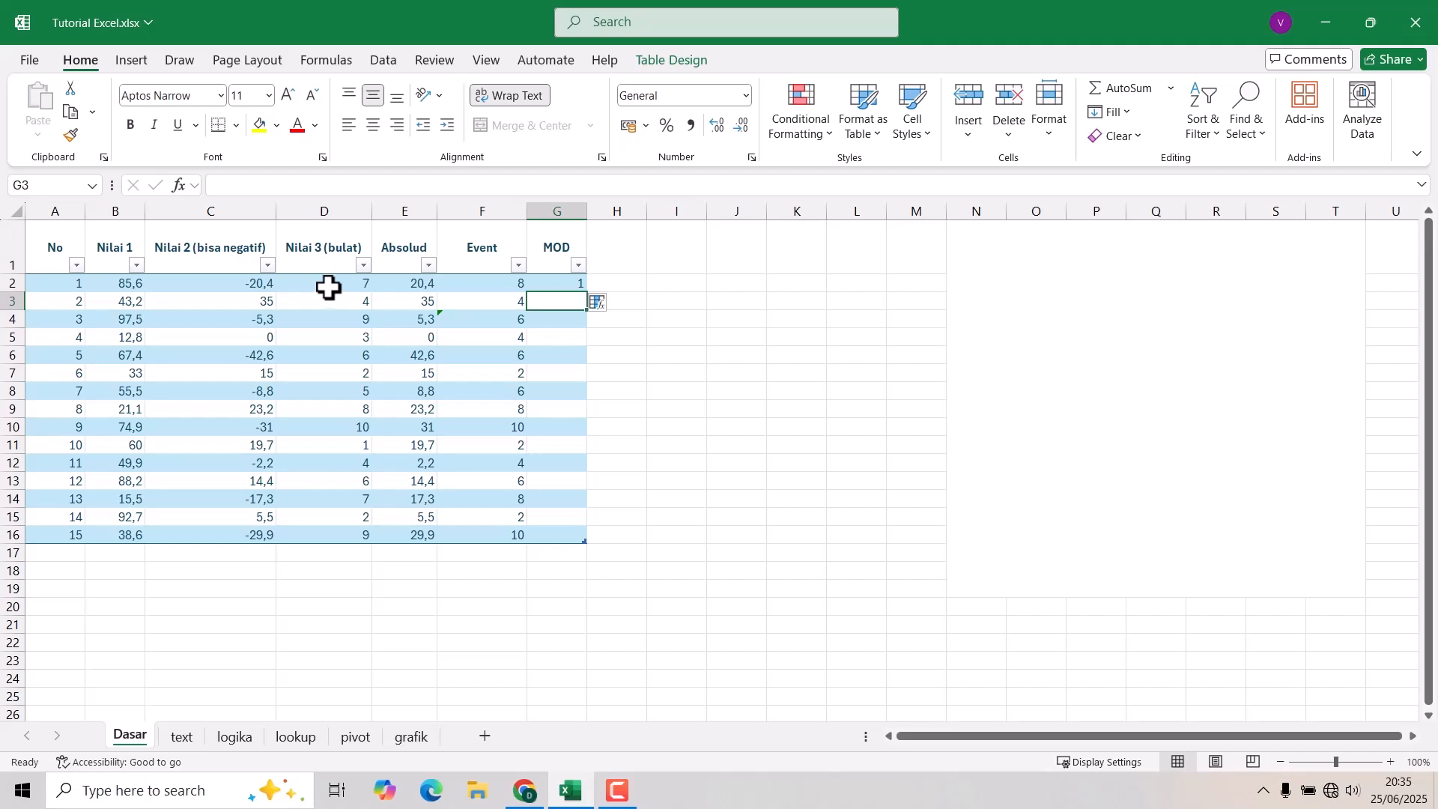
left_click(562, 279)
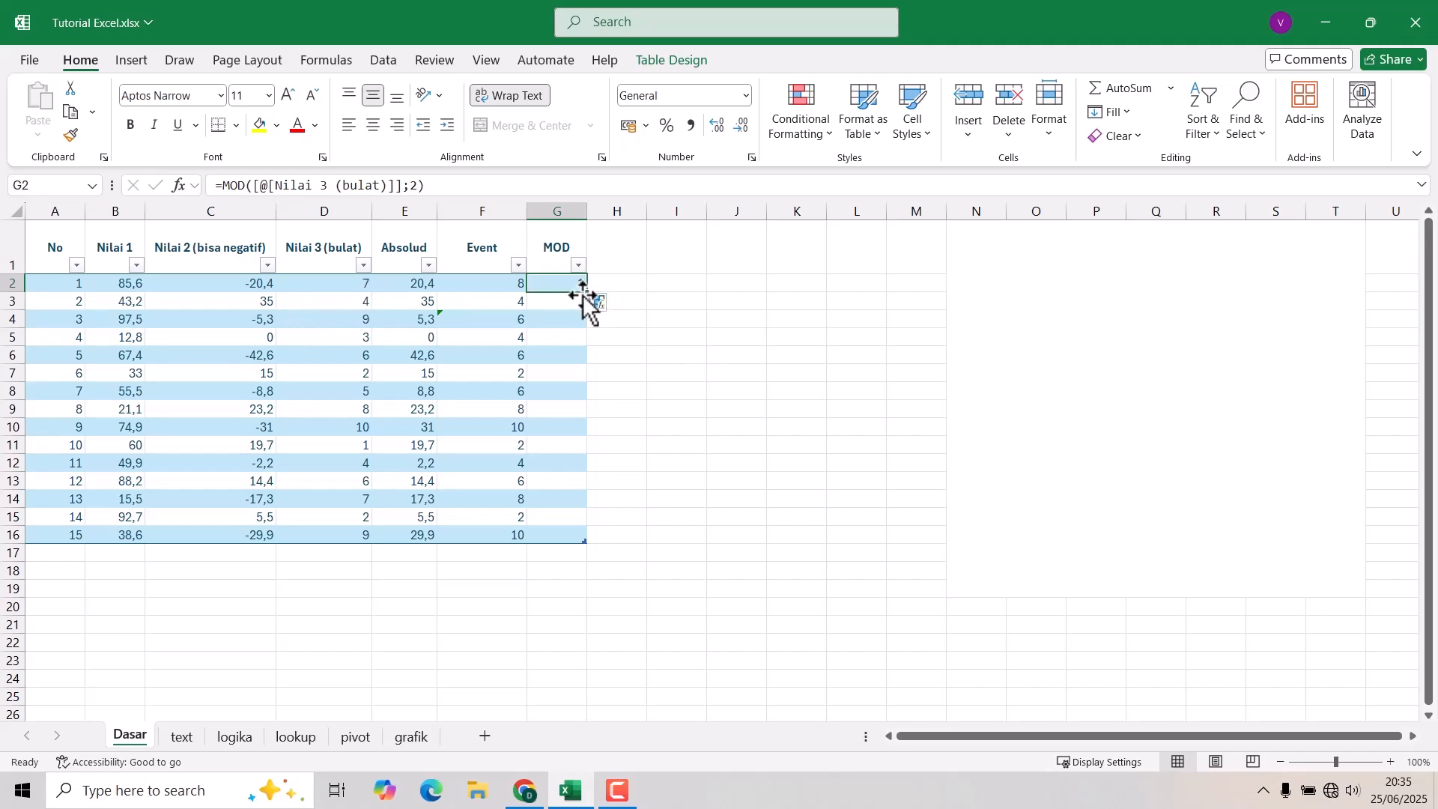
left_click_drag(587, 293, 589, 533)
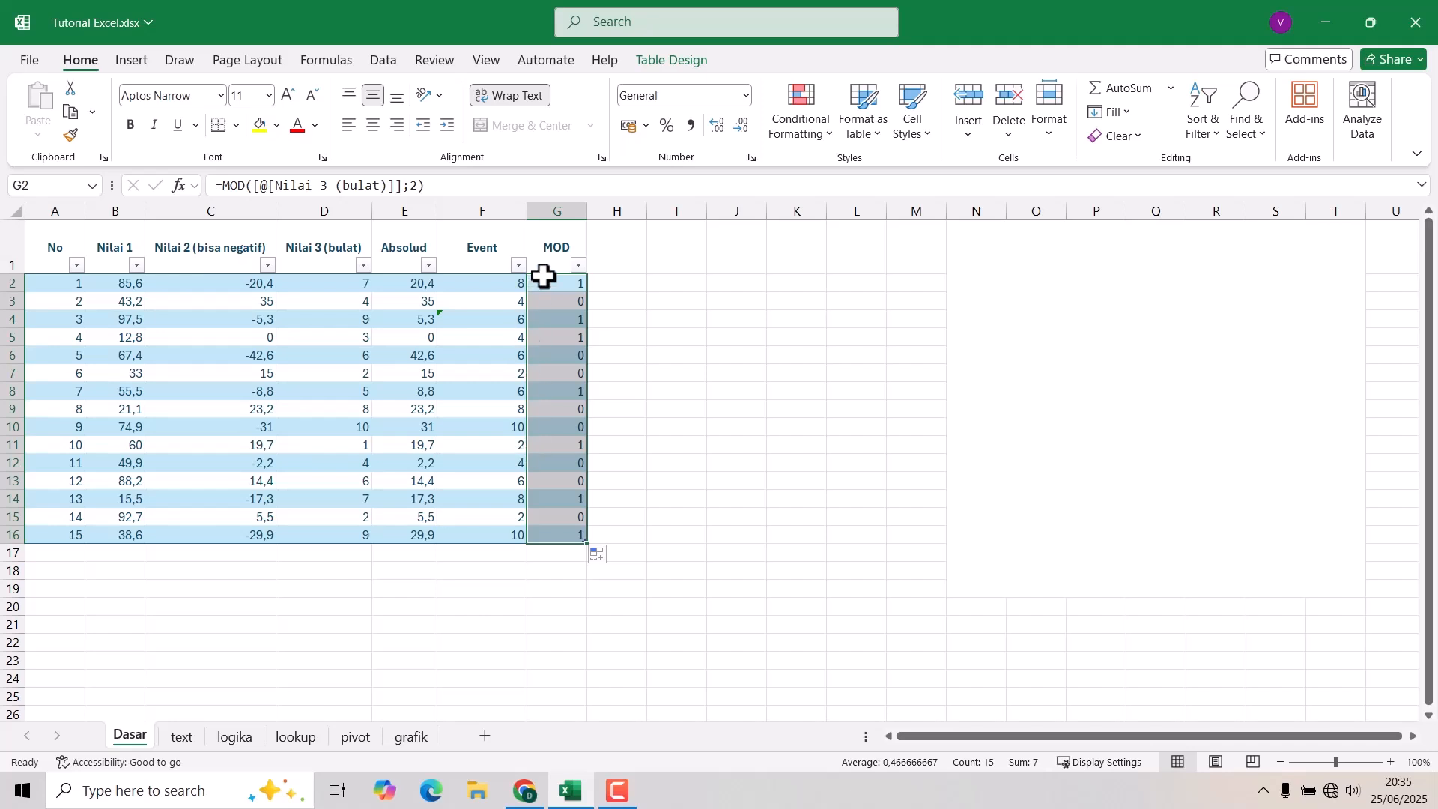
- Change the MOD divisor in G2 to 3 and fill the updated formula down to G16
left_click(566, 292)
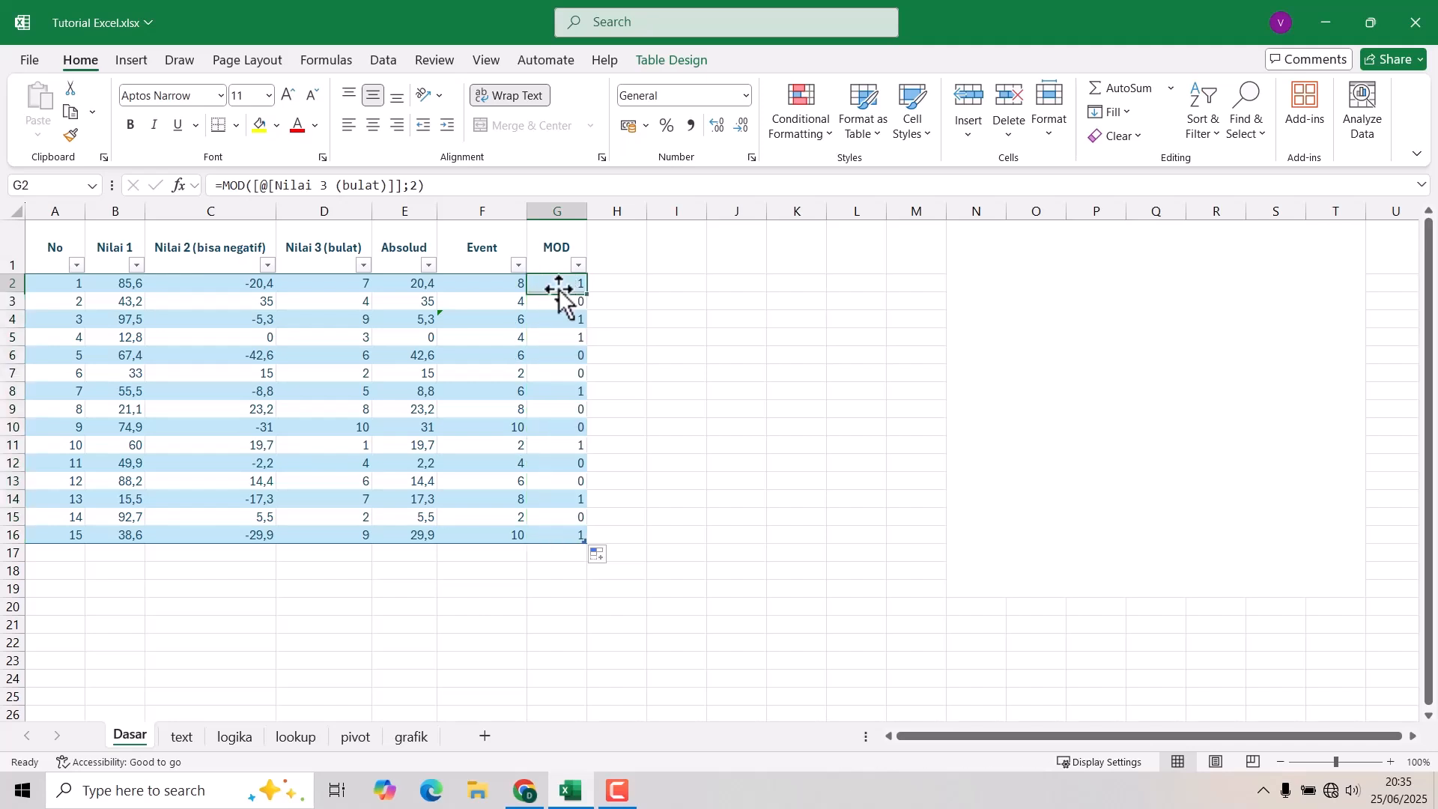
left_click(412, 187)
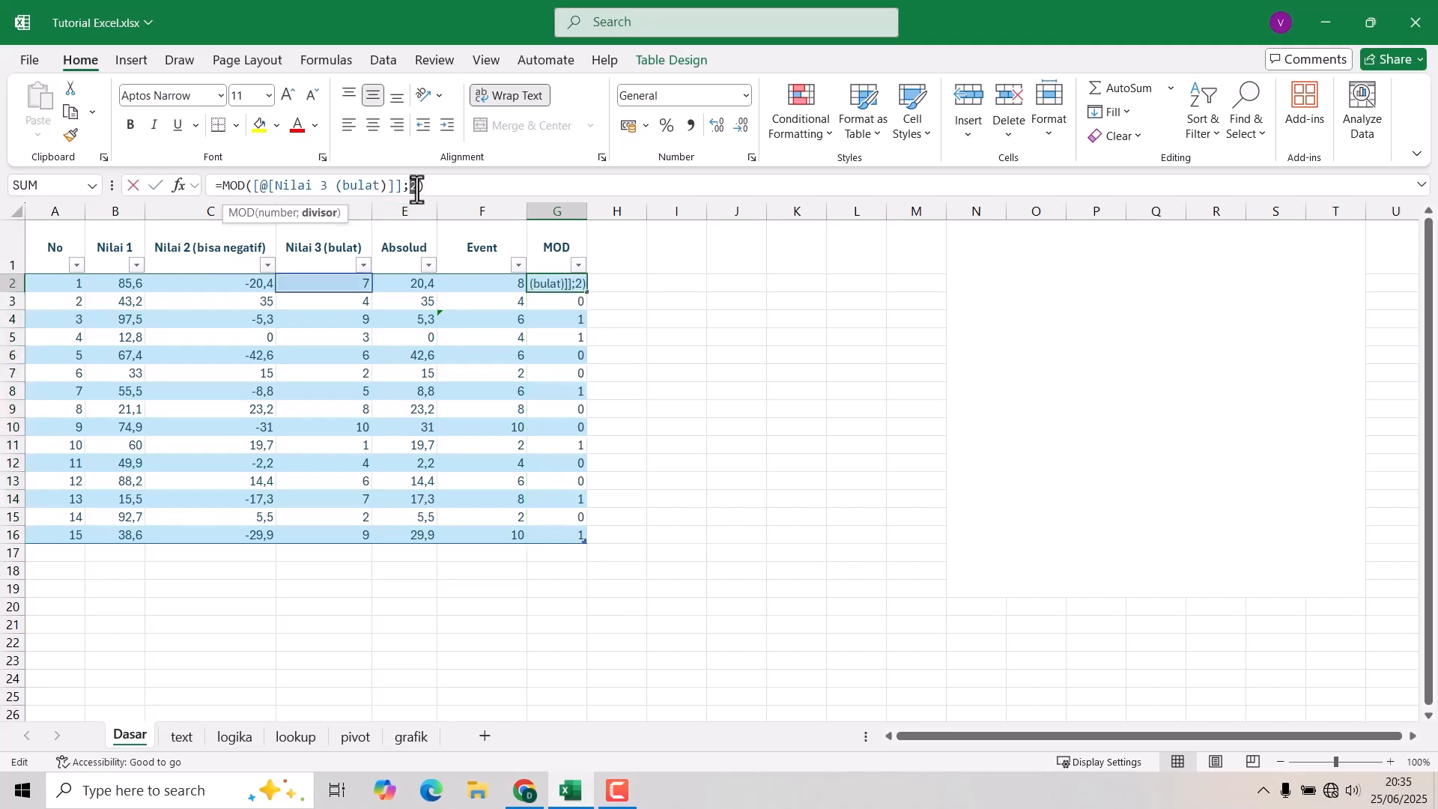
key("Return")
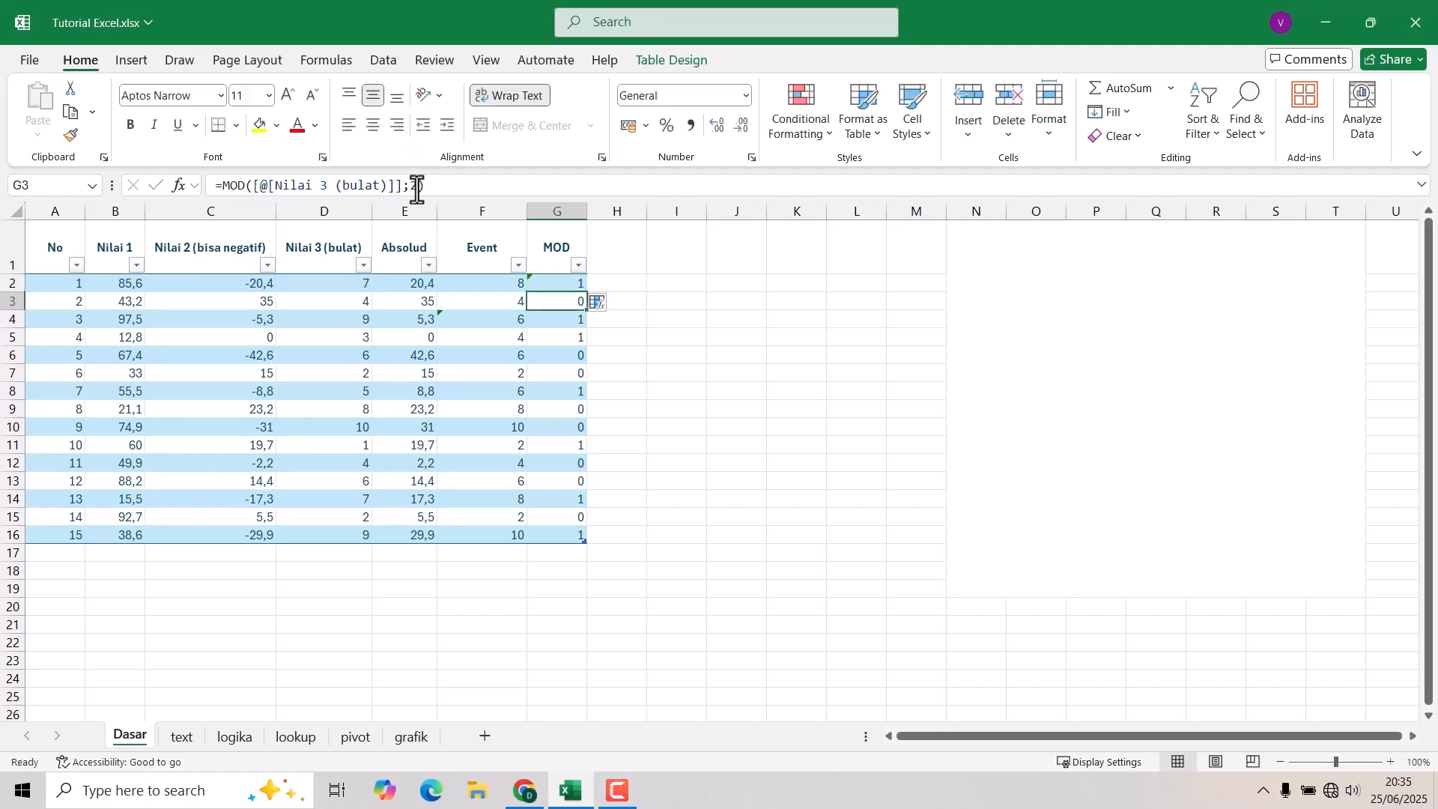
left_click(561, 287)
left_click_drag(586, 292, 577, 540)
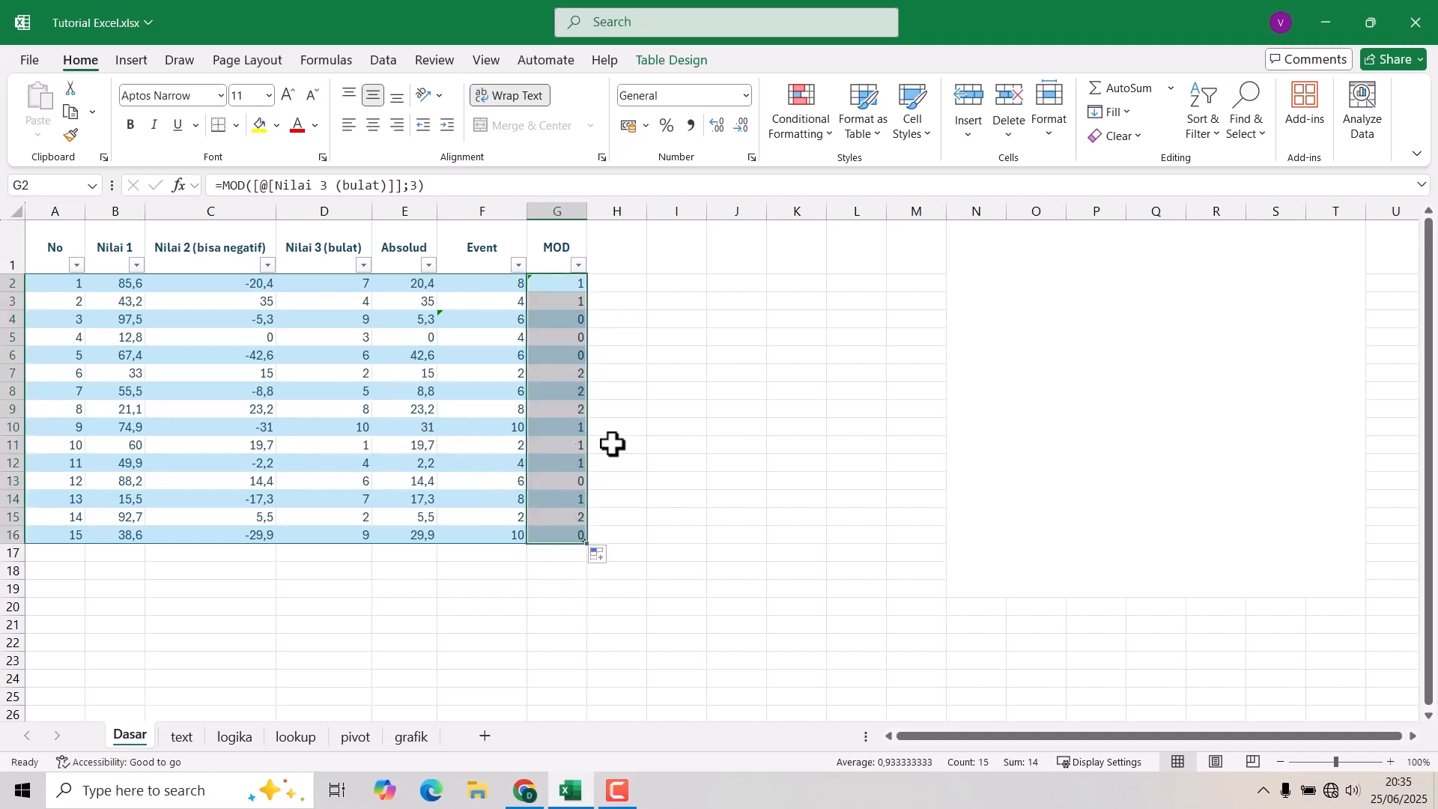
- Calculate =8/3 in scratch cell I9 to compare with the MOD result in G9
left_click(331, 409)
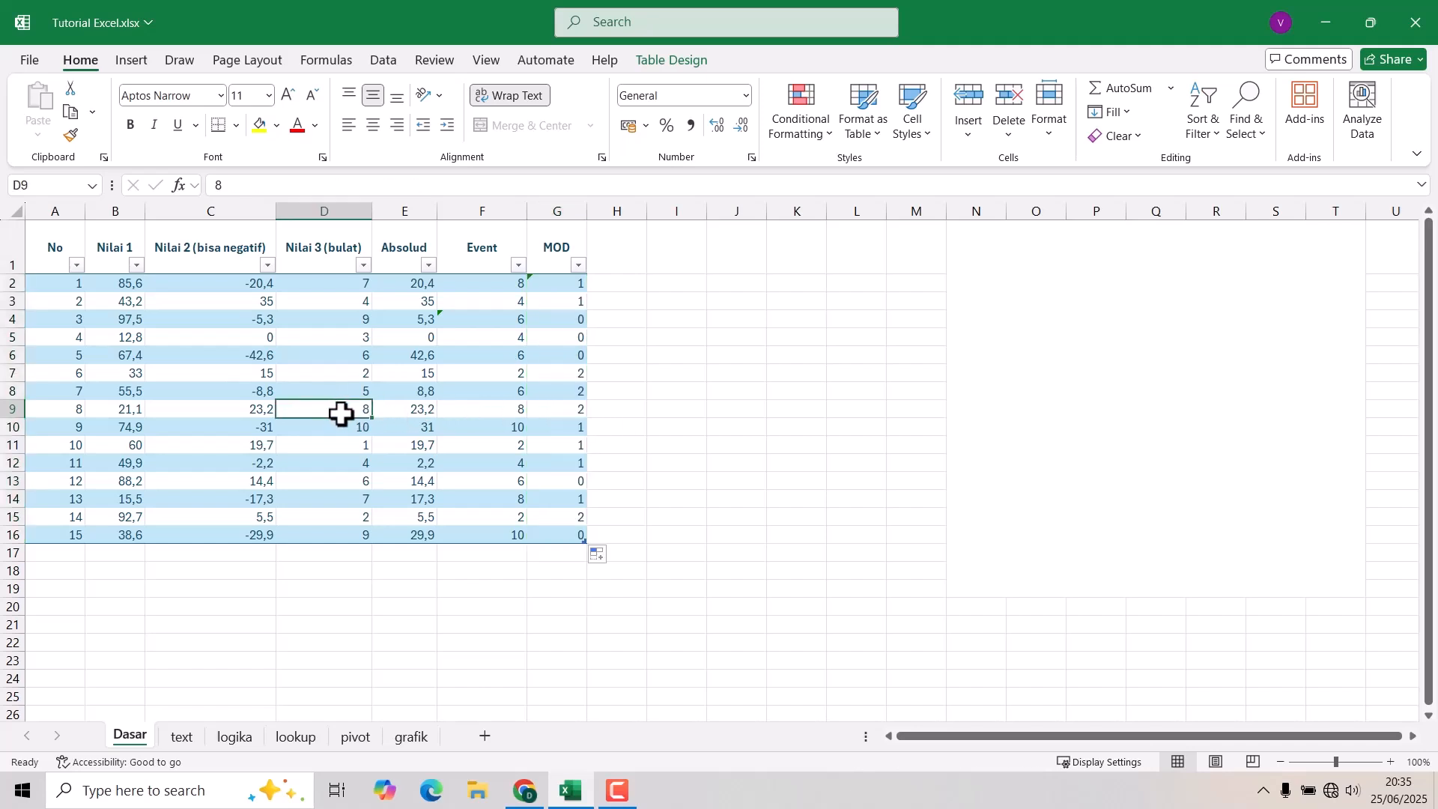
left_click(661, 406)
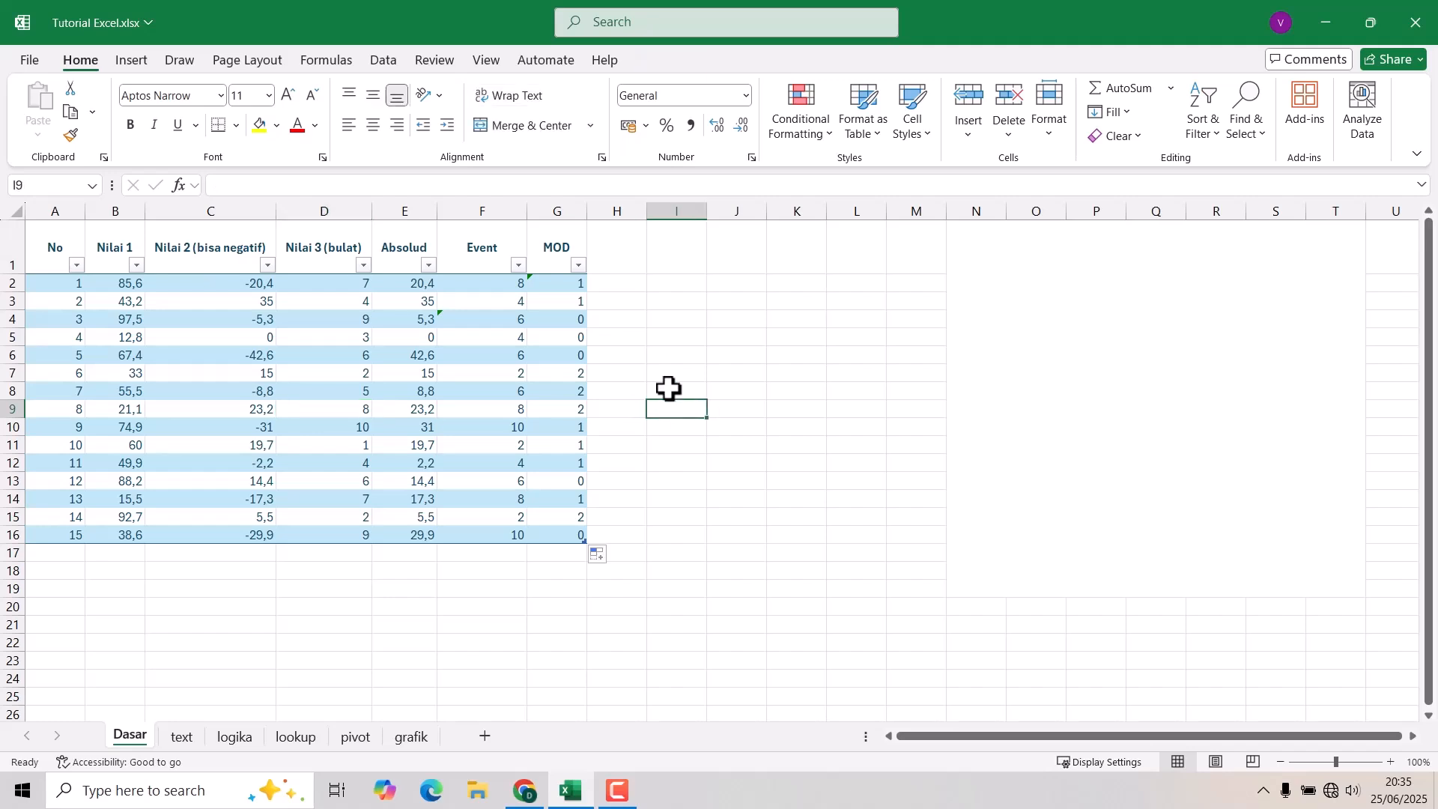
type("8")
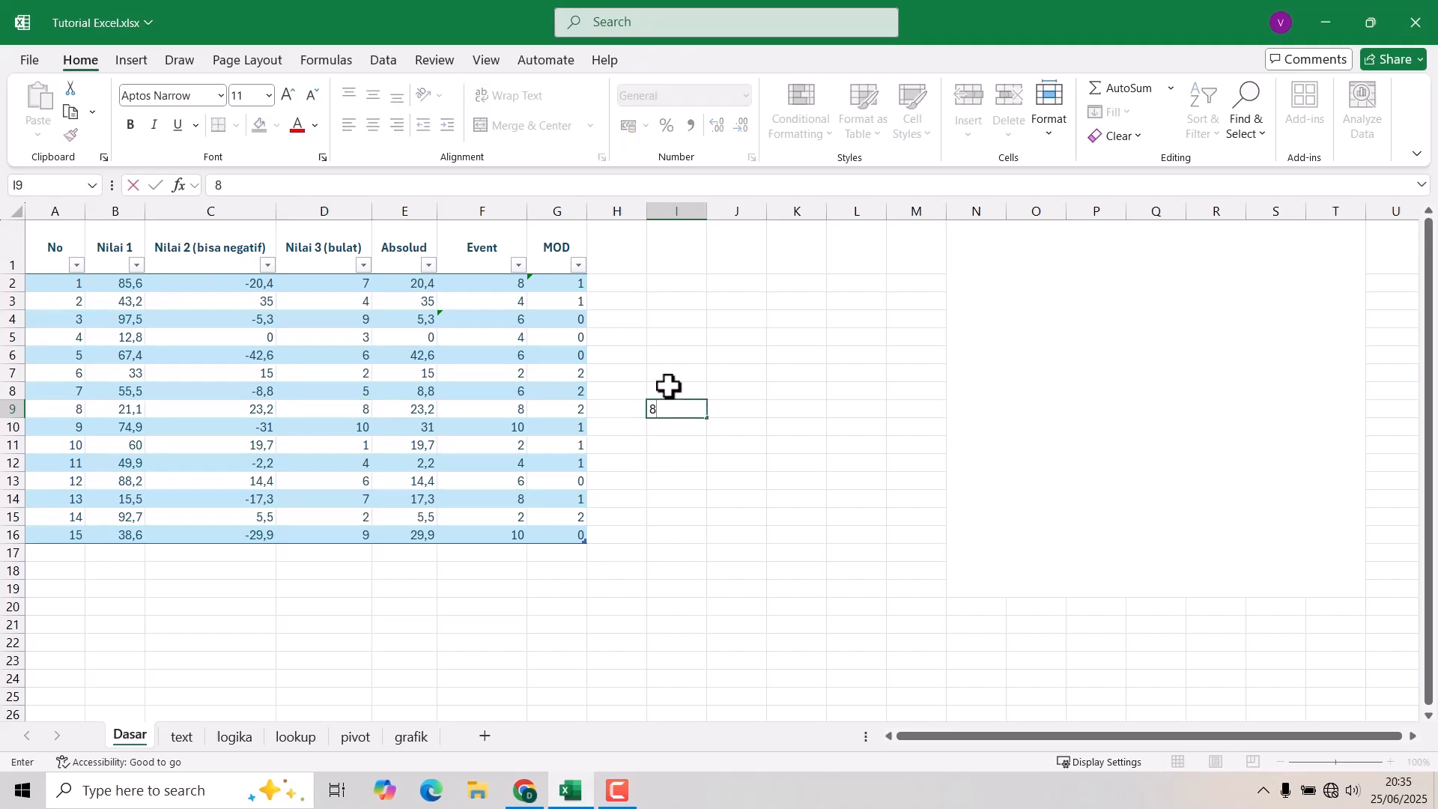
type("=8/3")
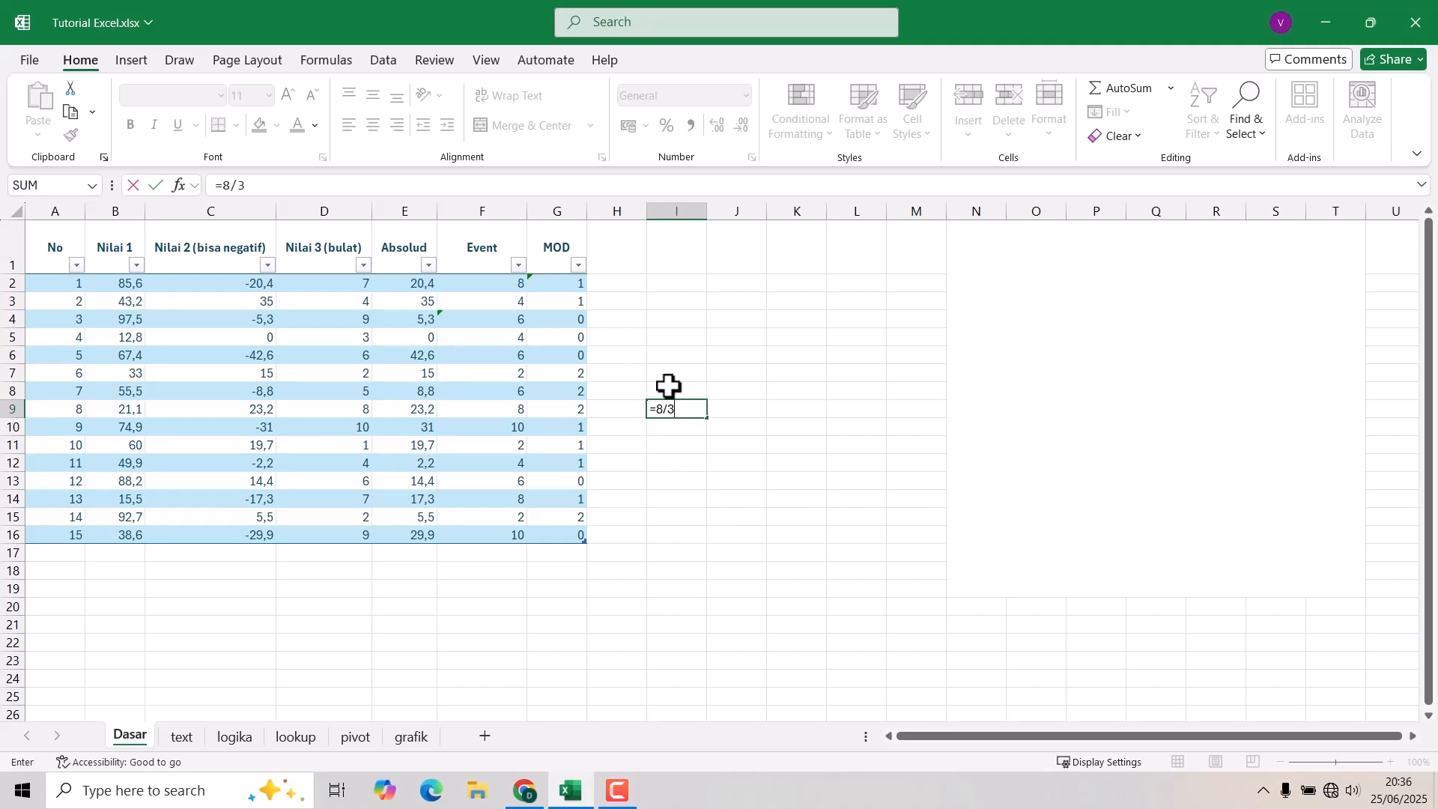
key("Return")
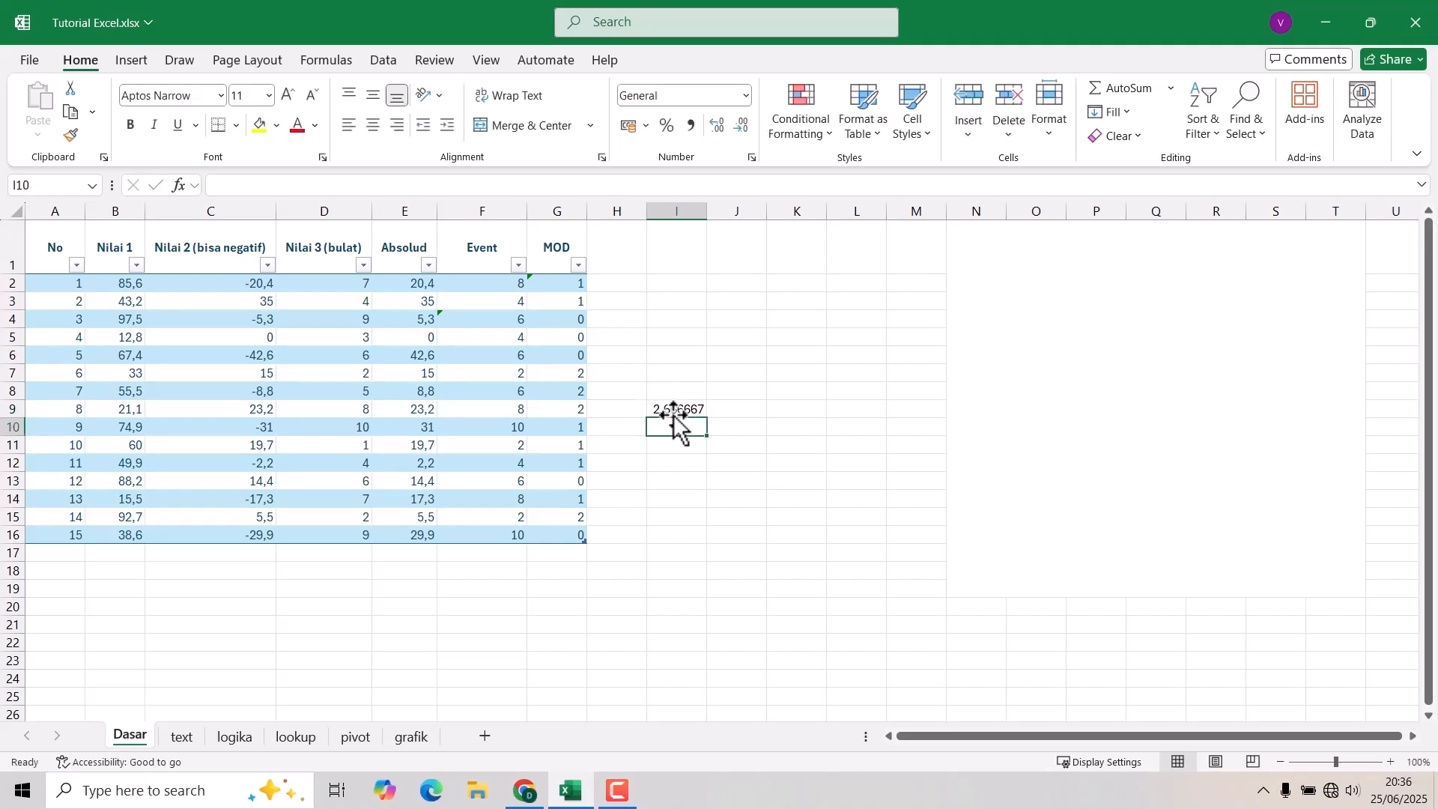
left_click(671, 408)
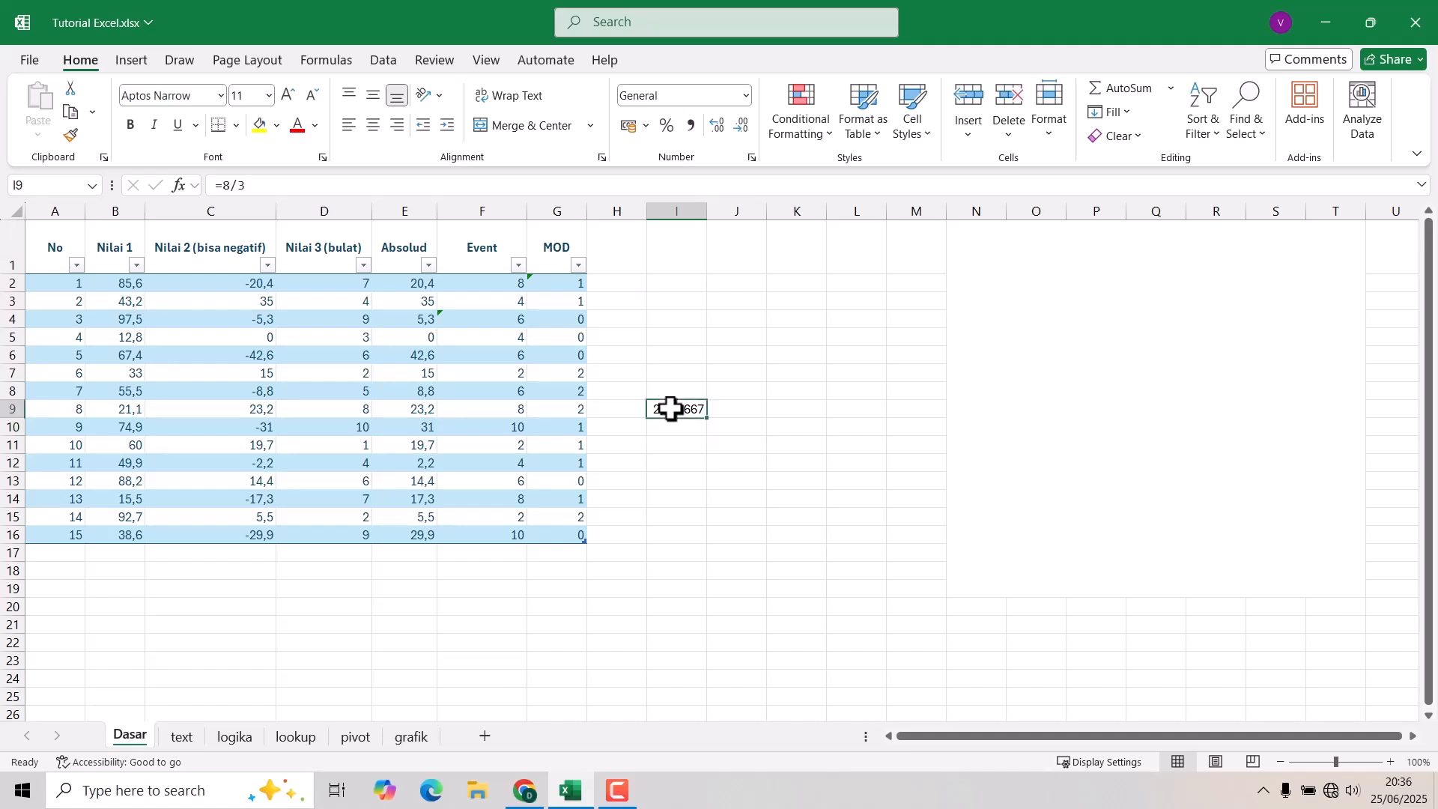
left_click(561, 409)
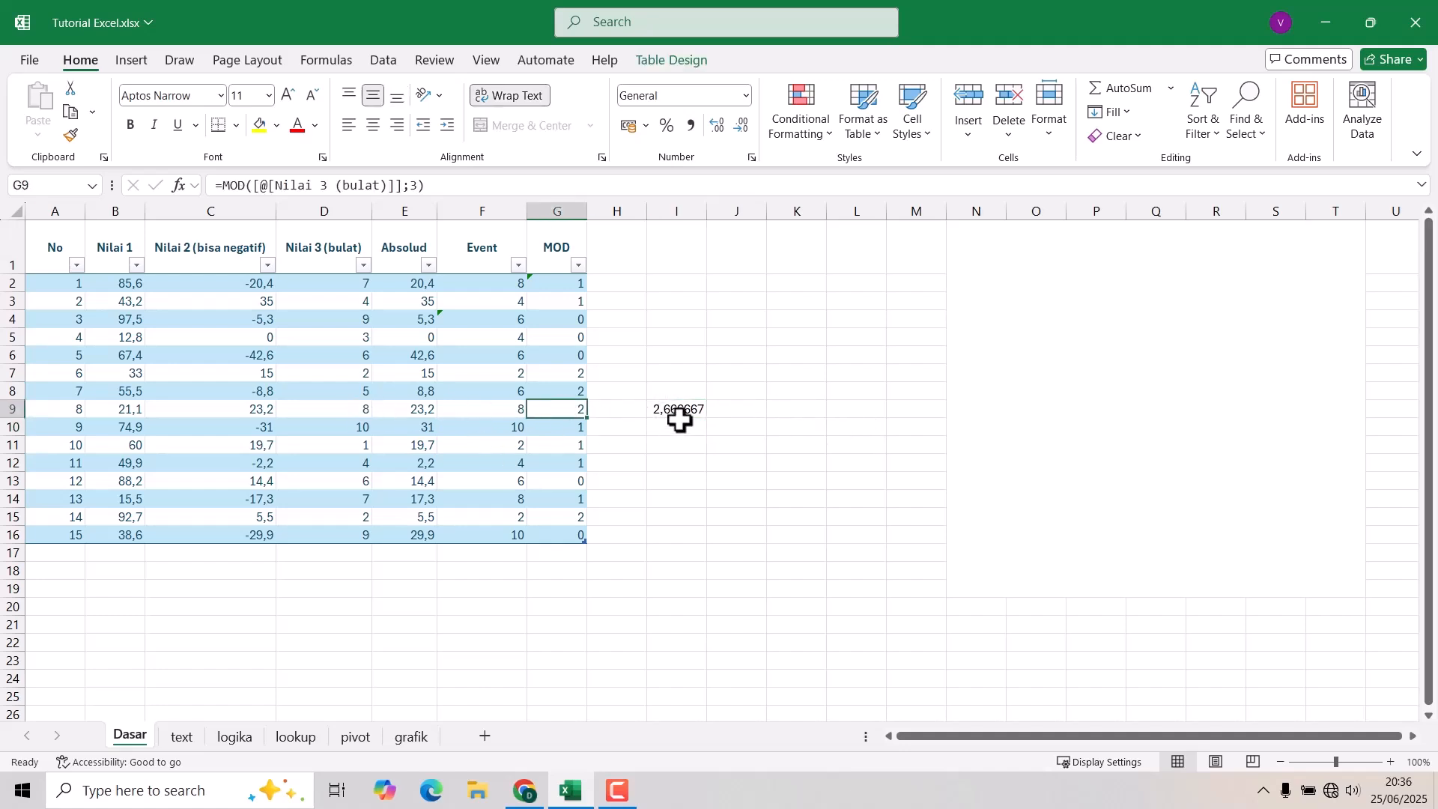
- Replace the scratch formula in I9 with =2*3, check it against D9 and G9, and clear it
left_click(651, 408)
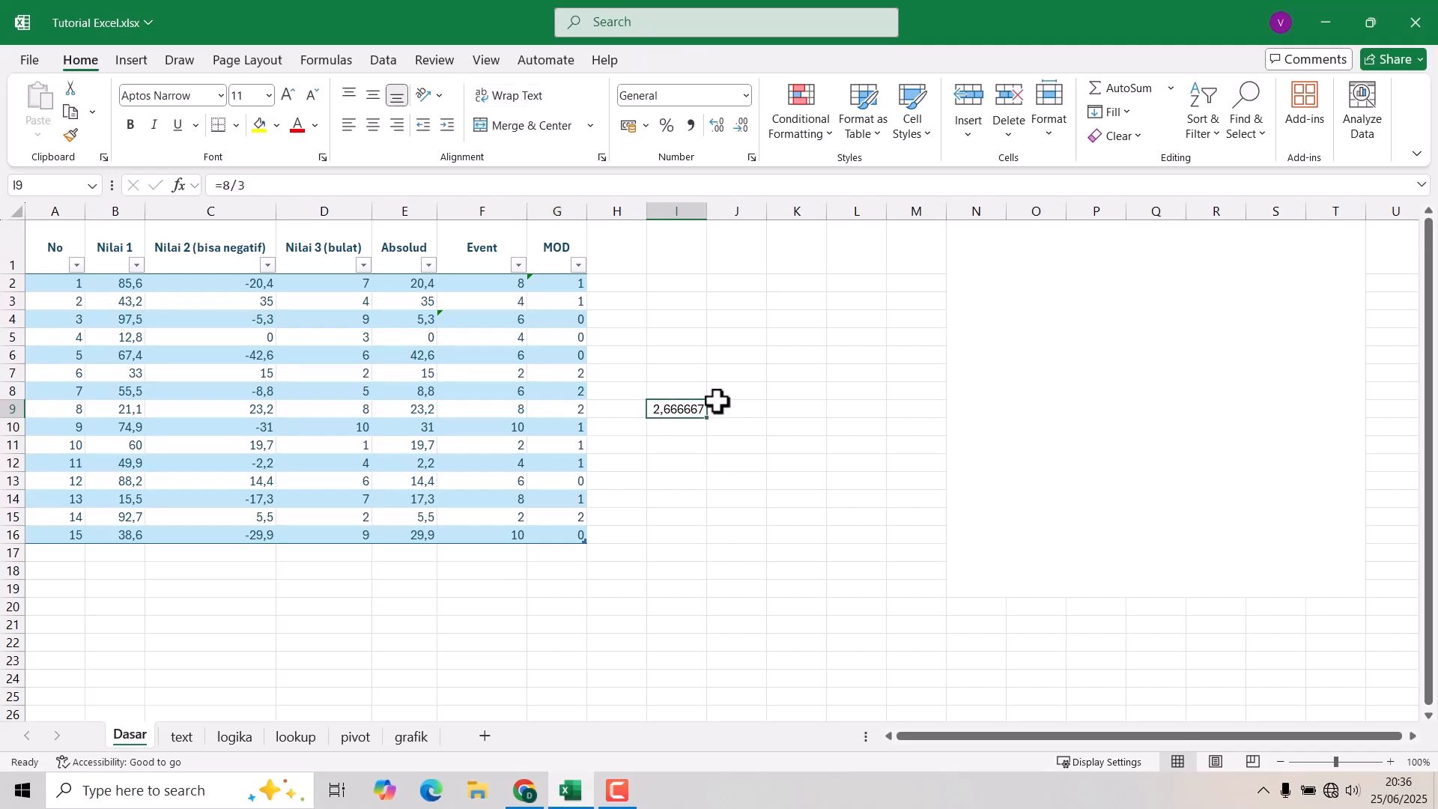
key("BackSpace")
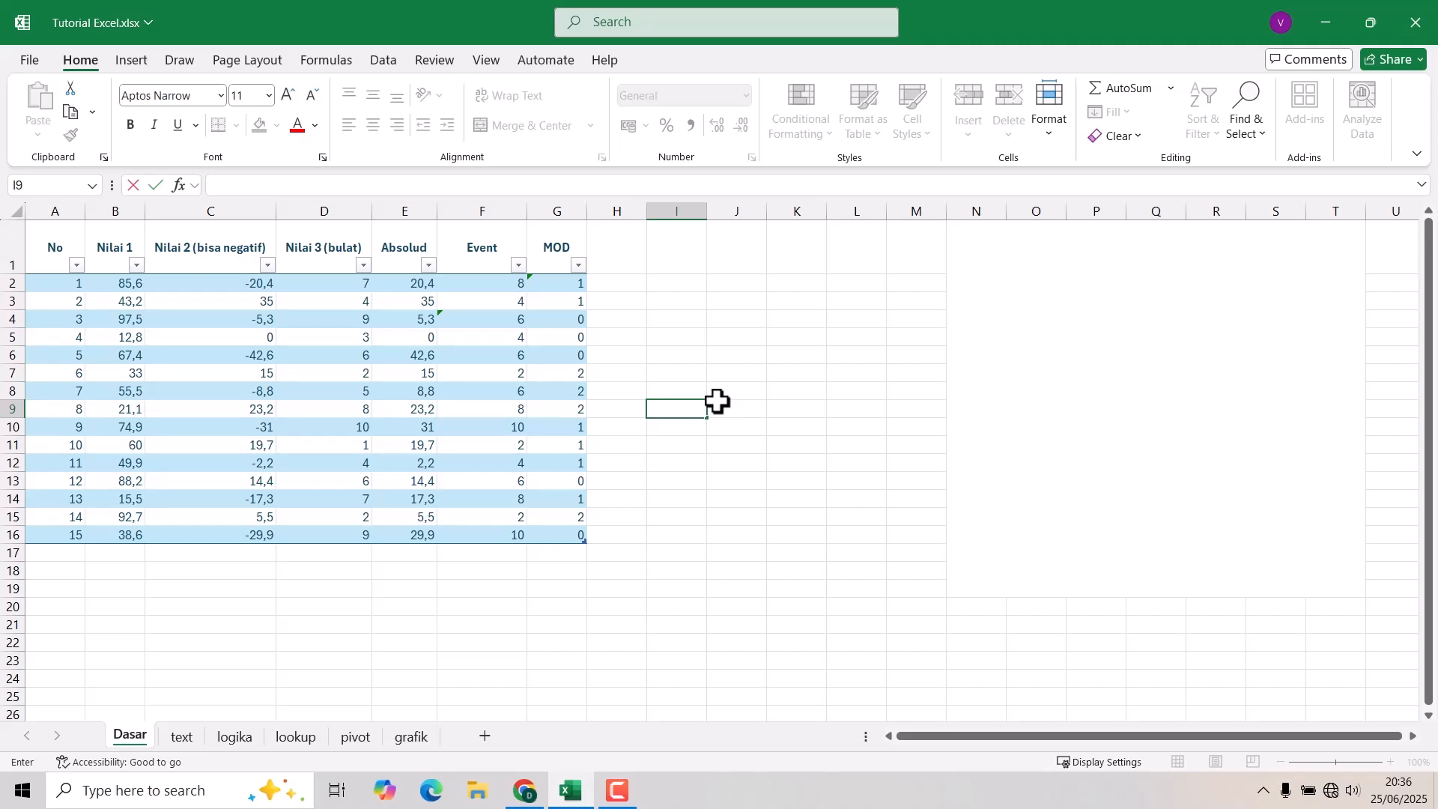
type("=2*3")
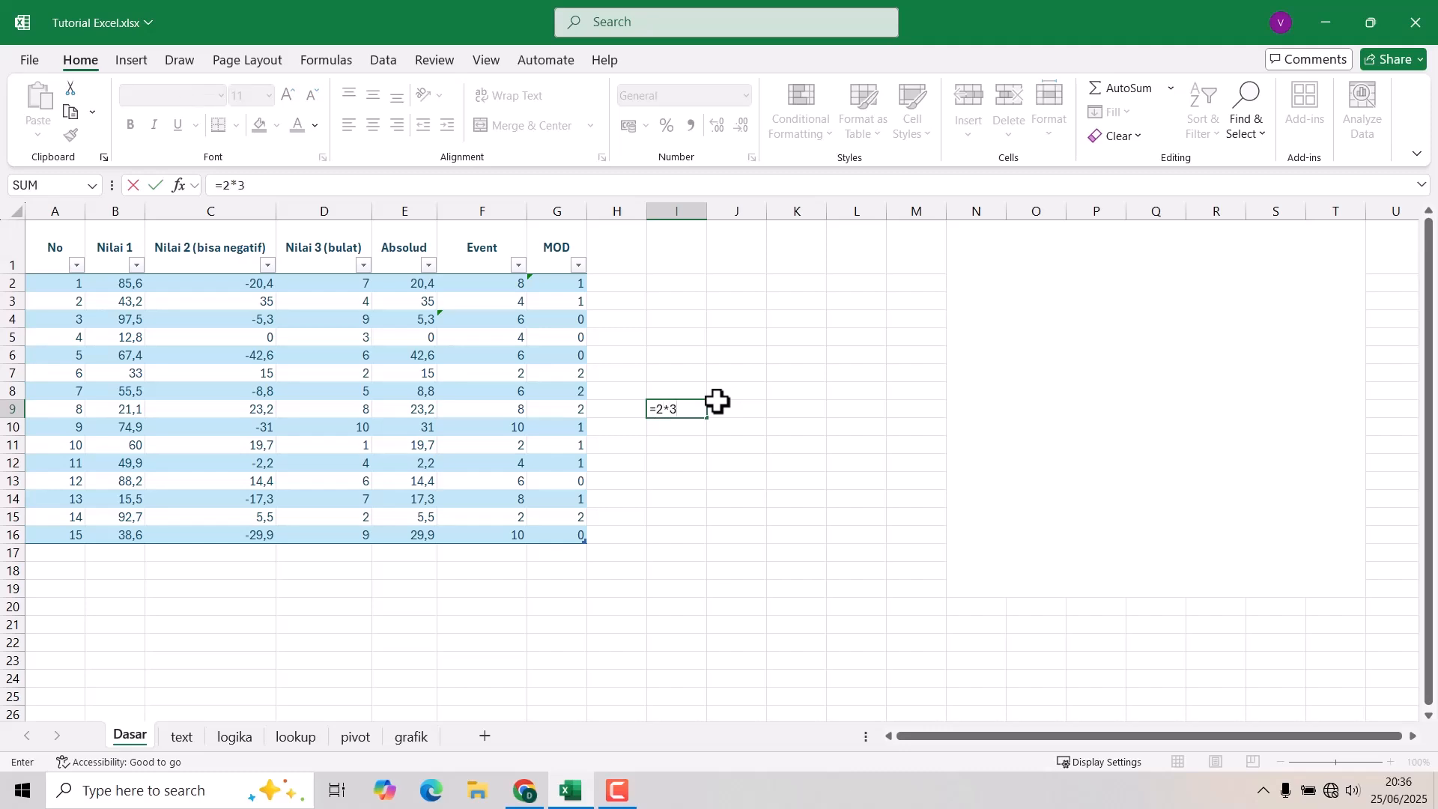
key("Return")
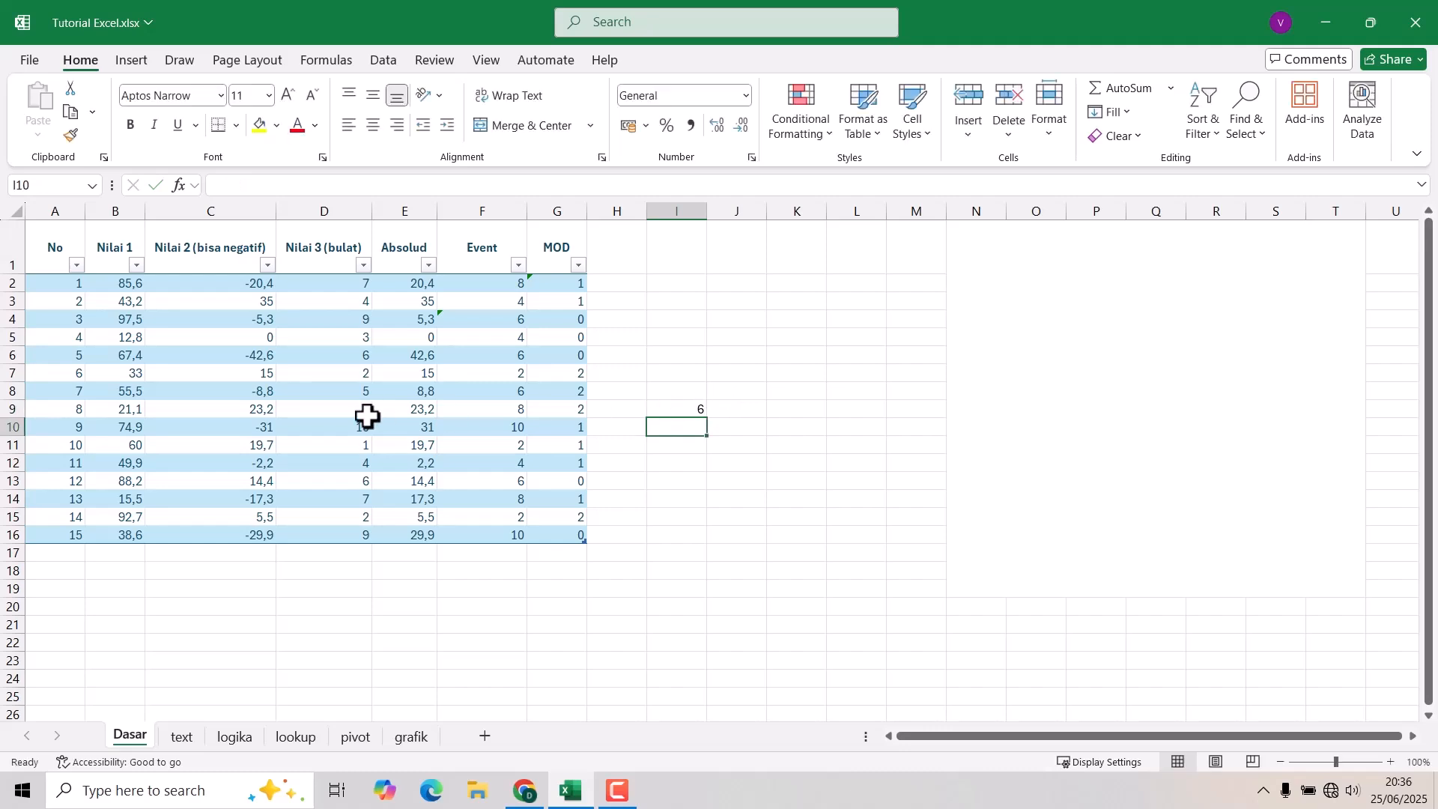
left_click(355, 410)
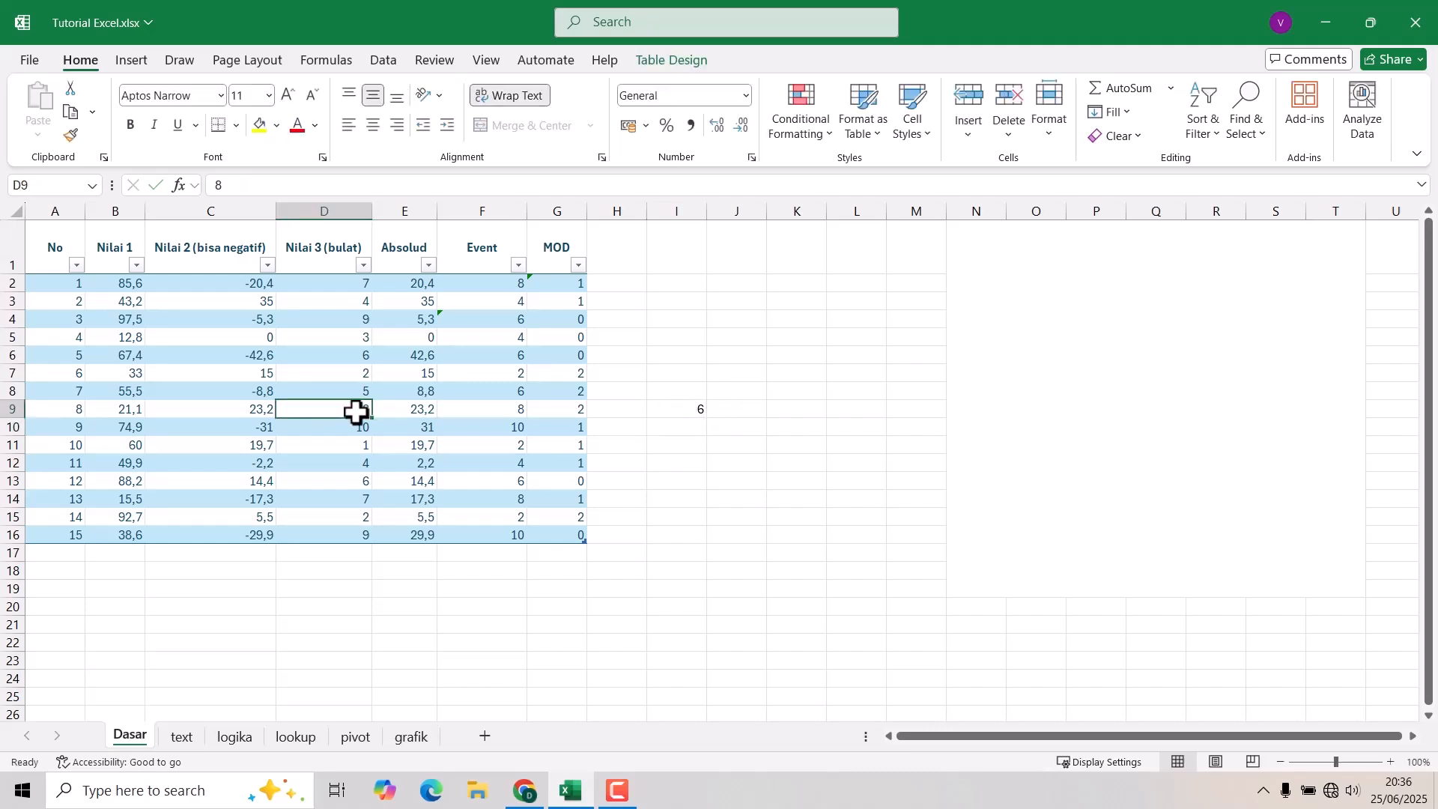
left_click(566, 409)
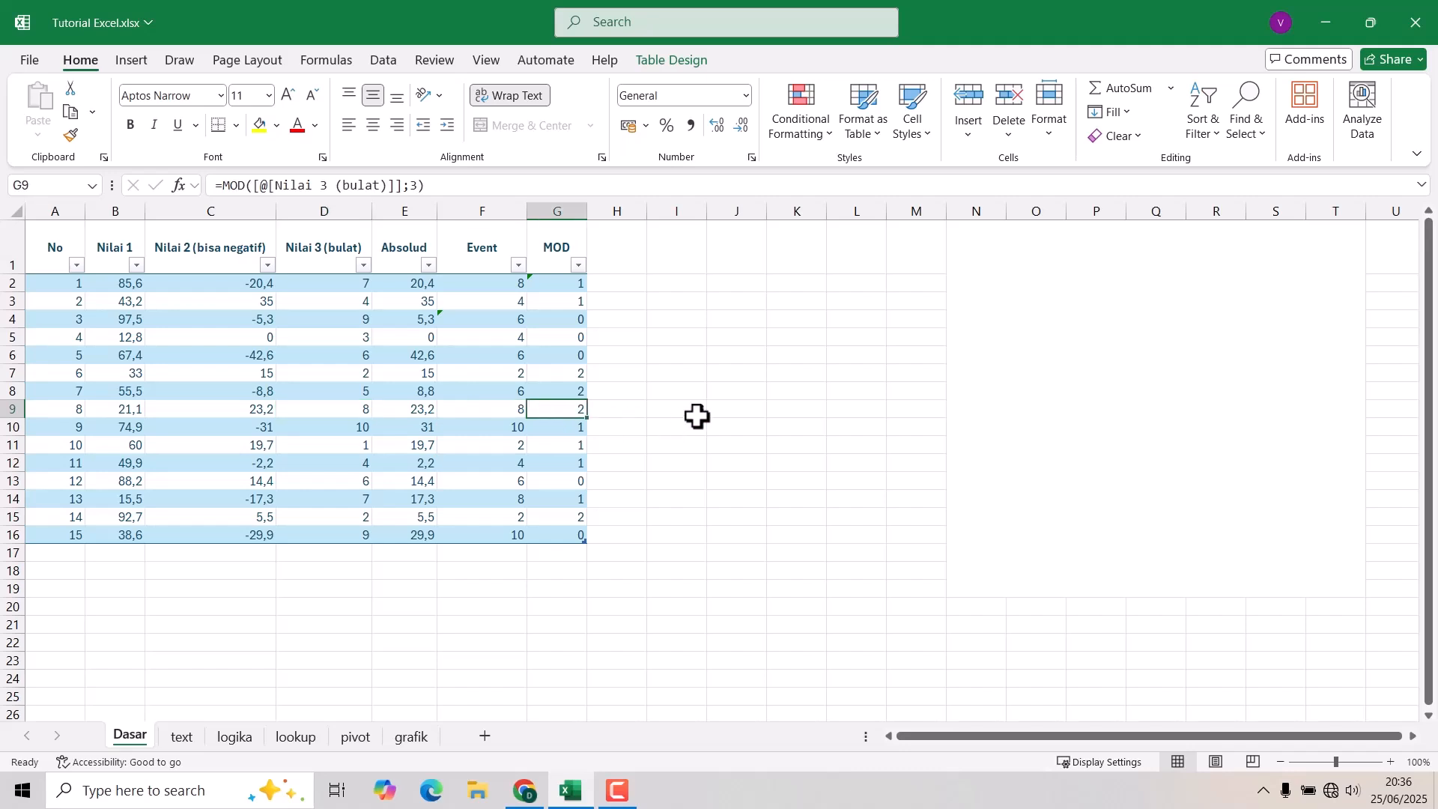
left_click(697, 417)
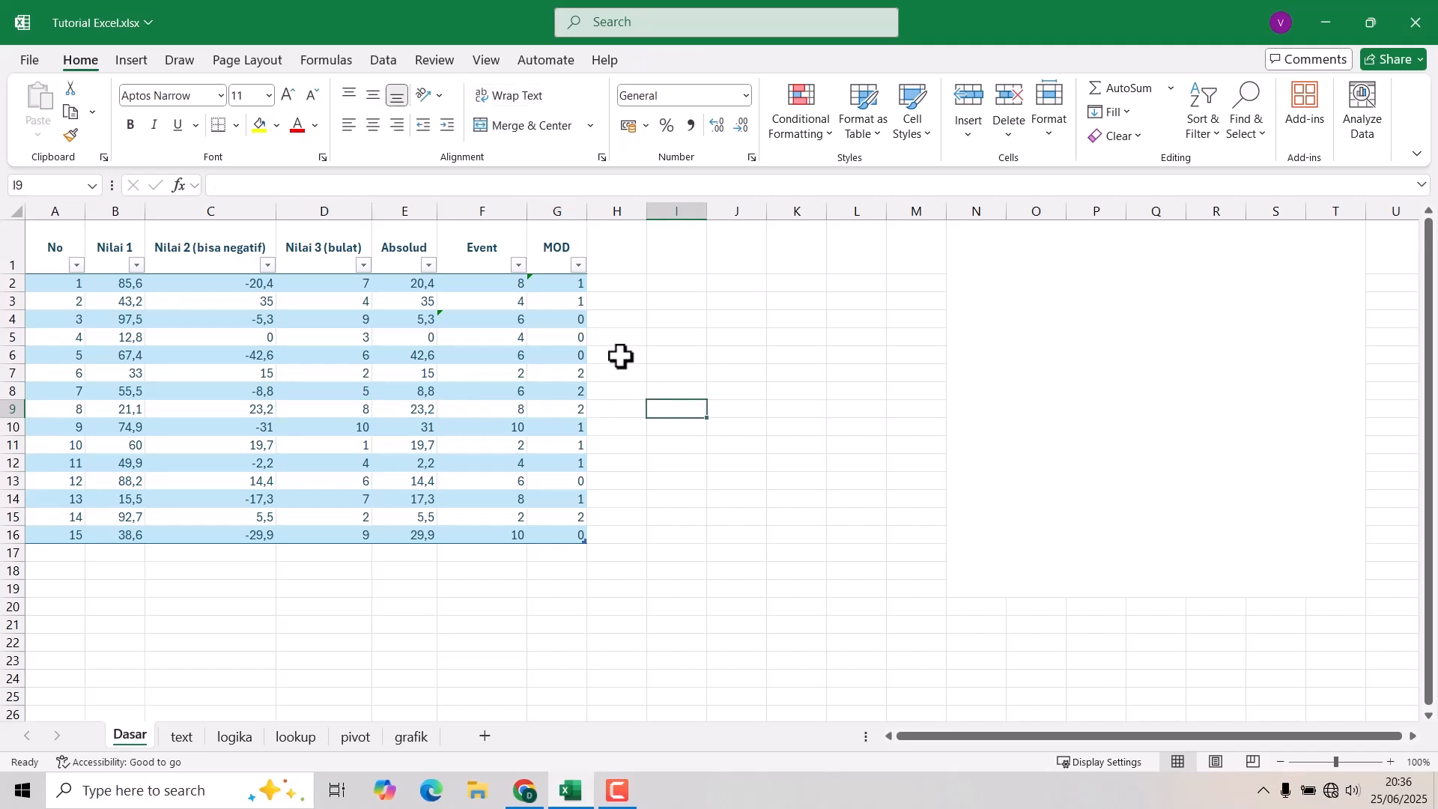
- Examine the MOD and Event columns, including the EVEN formula in F2
left_click(561, 202)
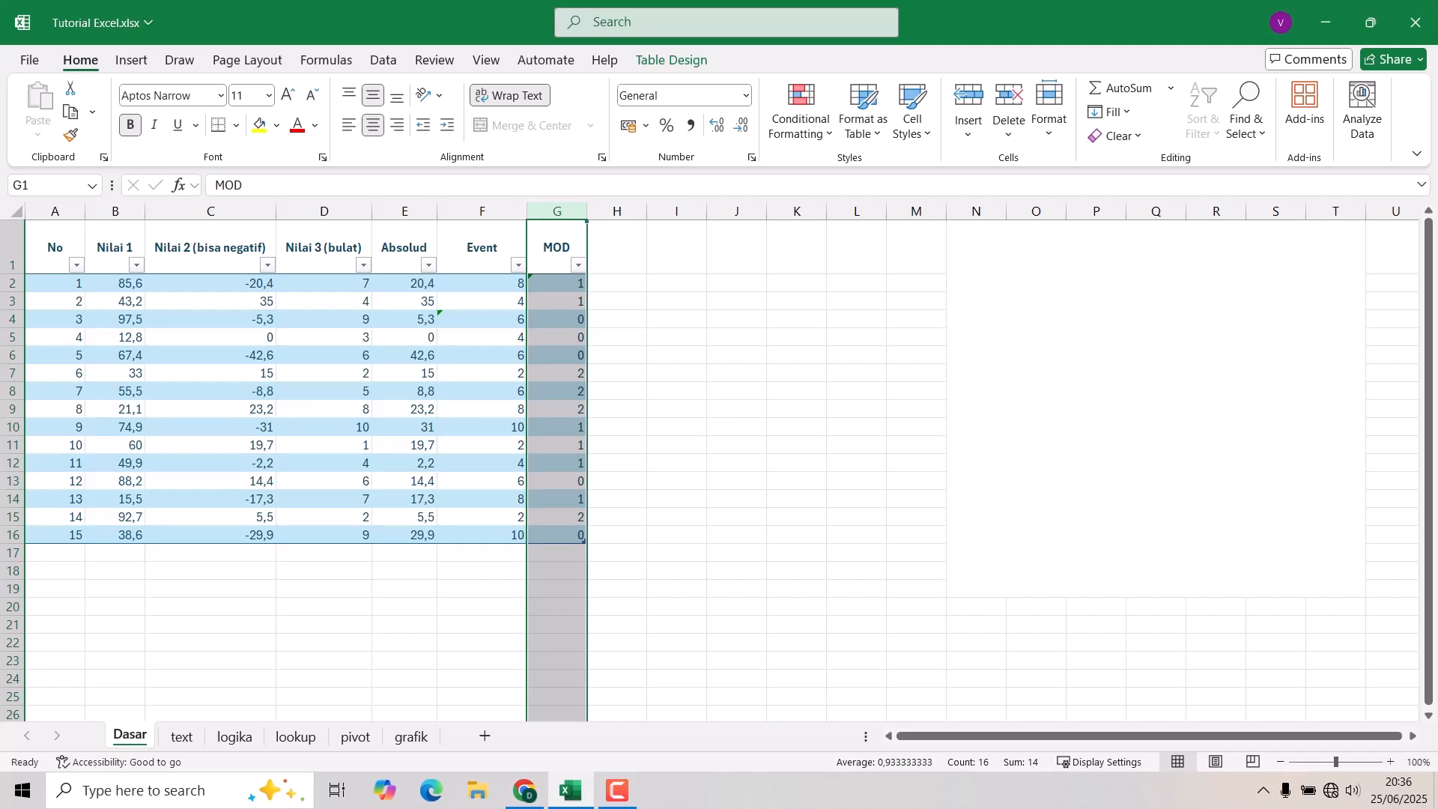
left_click(628, 253)
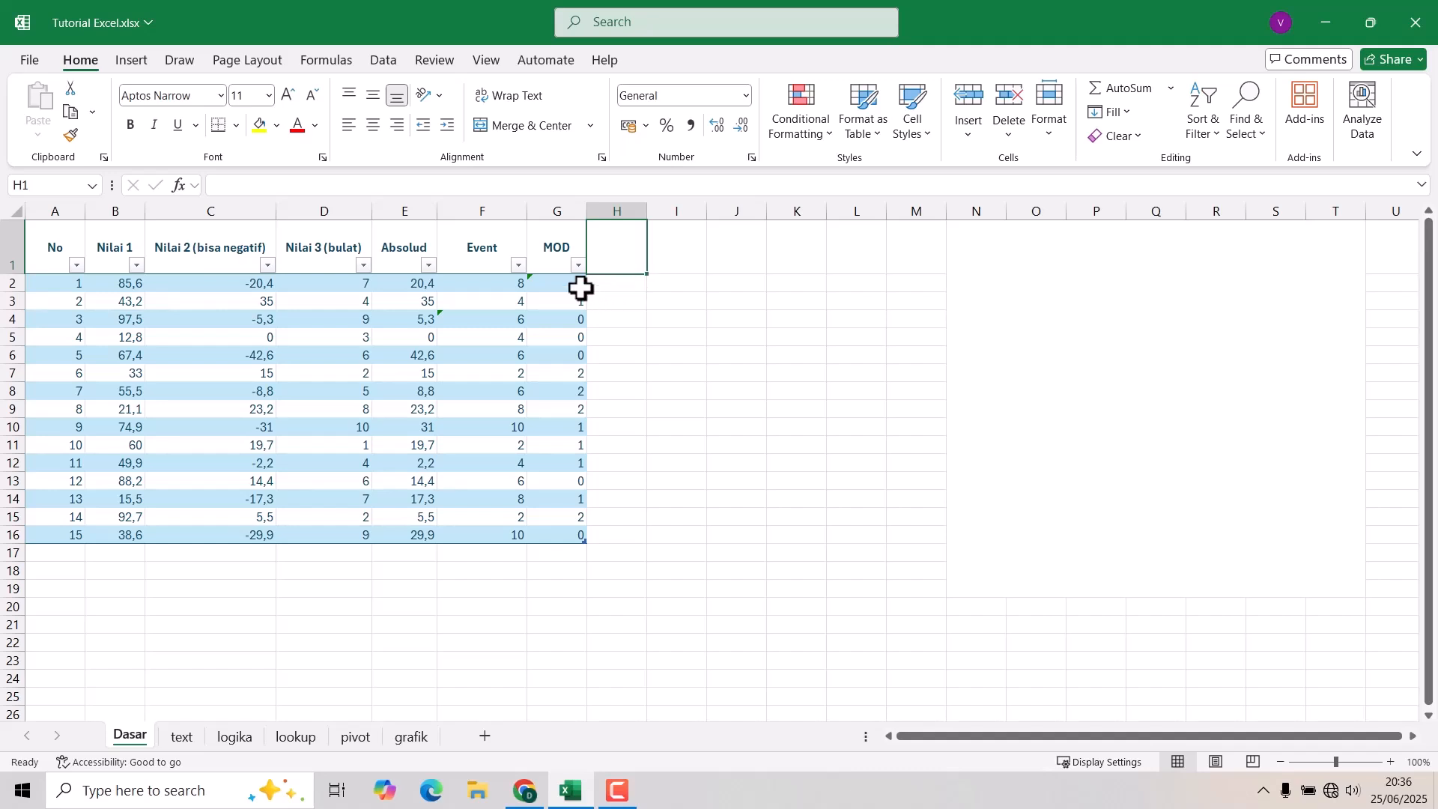
left_click(473, 206)
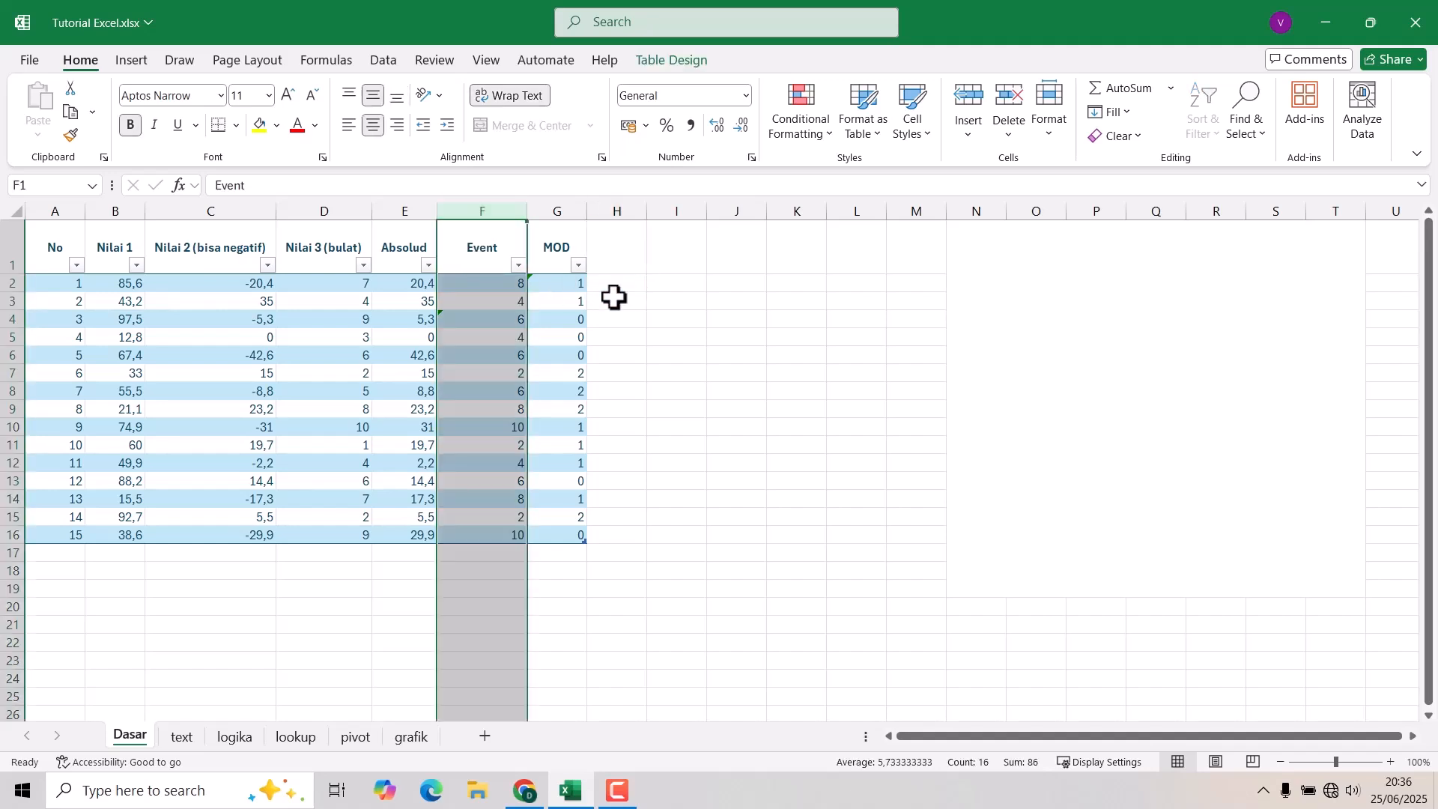
left_click(611, 248)
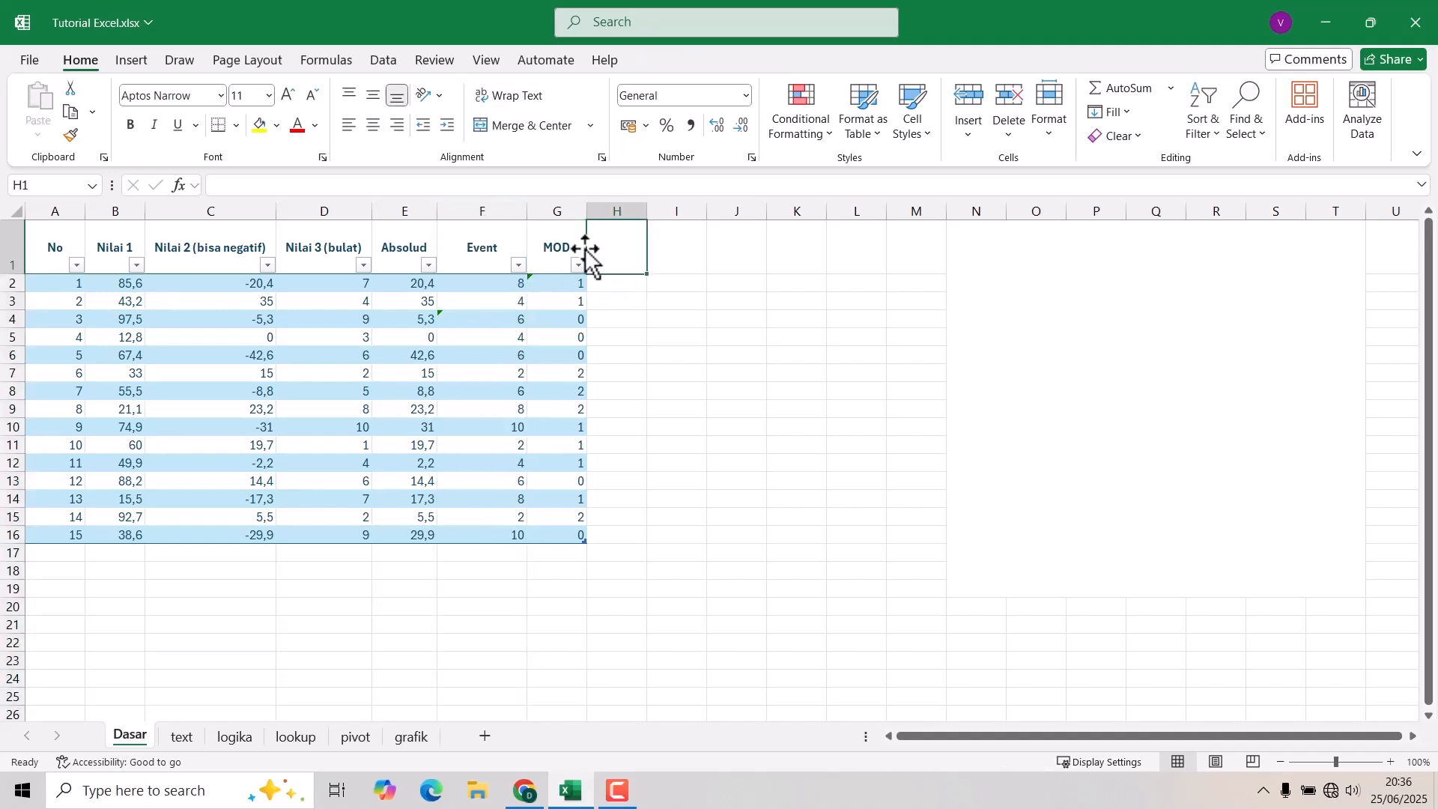
left_click(485, 209)
left_click(504, 286)
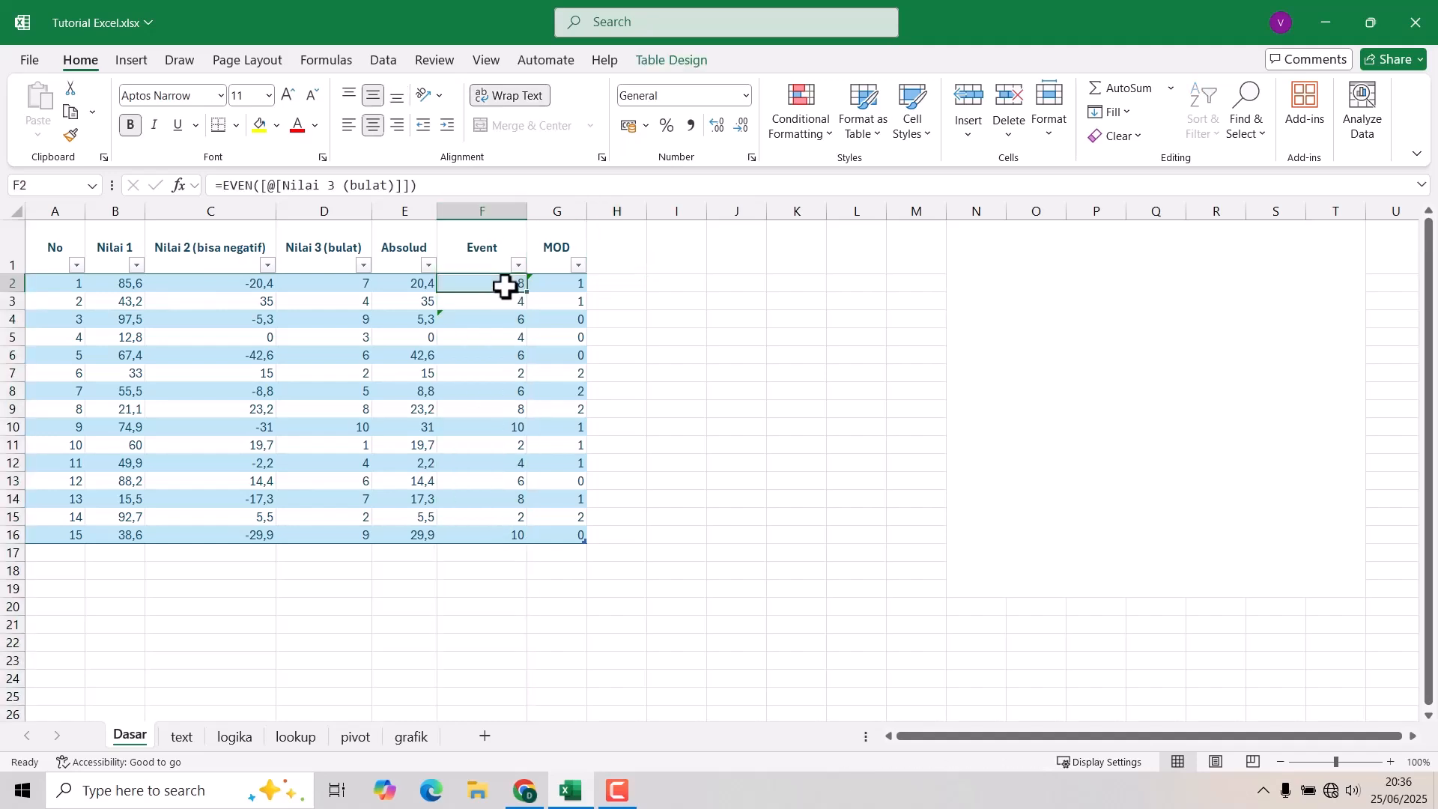
- Add a table column headed ODD in cell H1
left_click(614, 233)
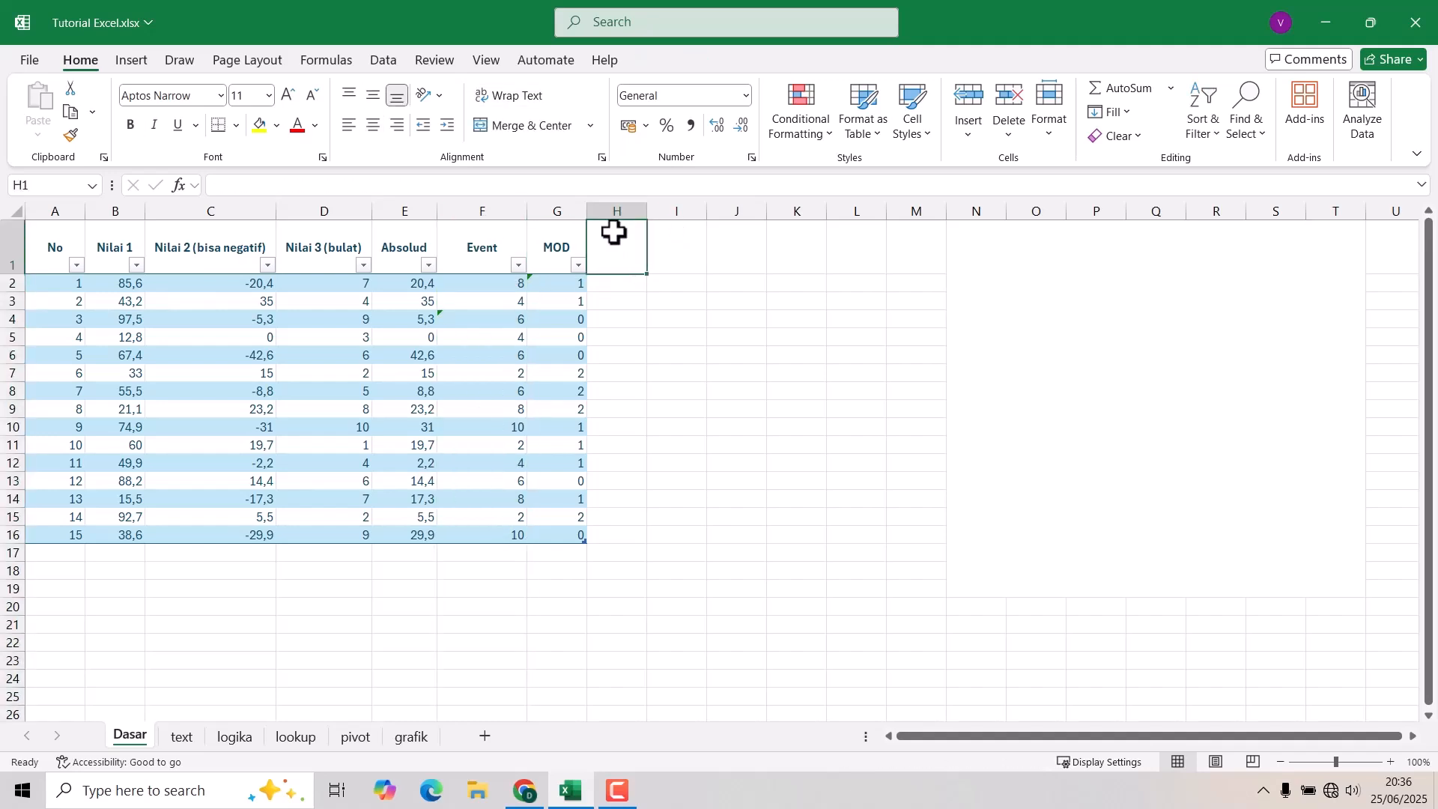
type("ODD")
key("Return")
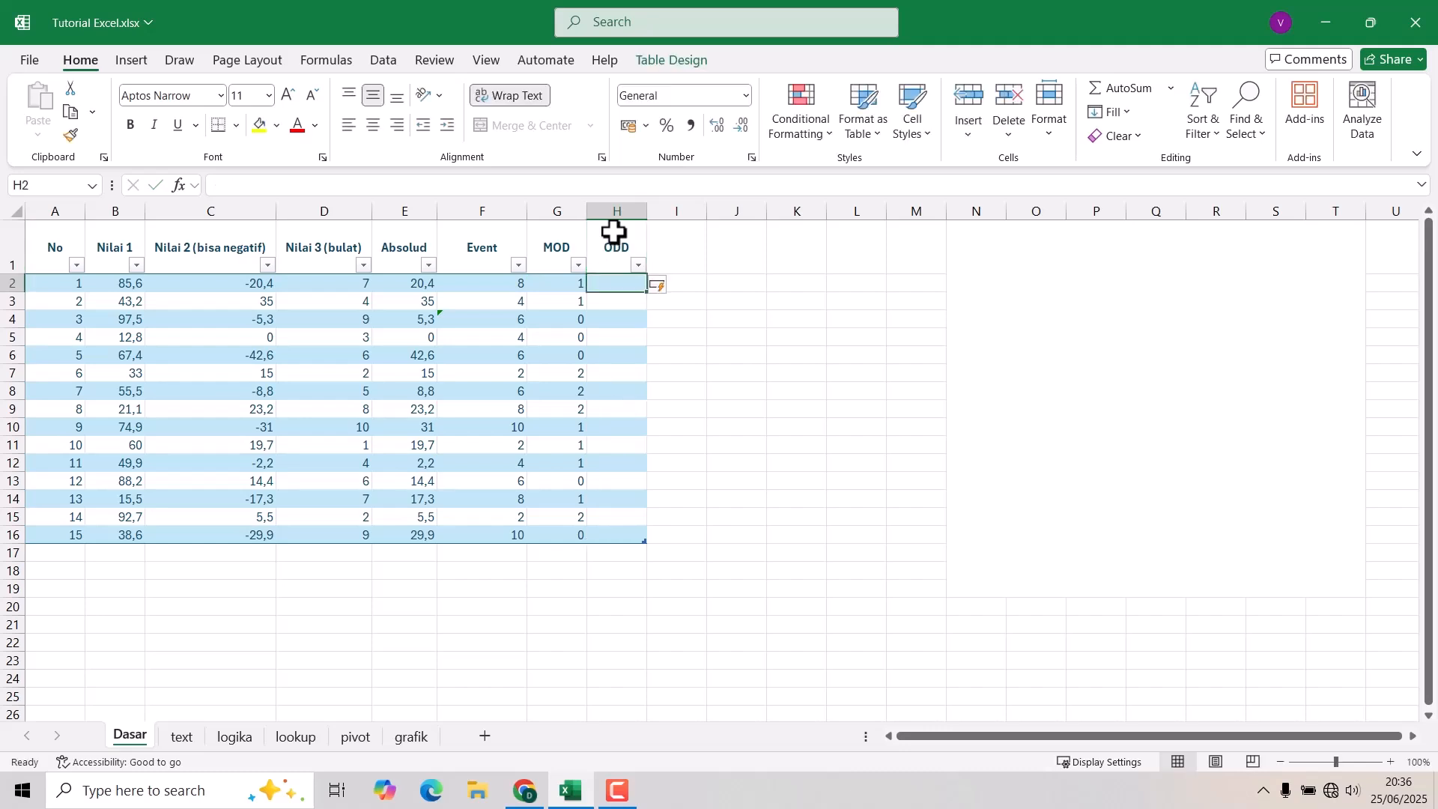
- Round Nilai 3 (bulat) up to an odd number with ODD in H2 and fill the formula down to H16
type("=odd")
key("Tab")
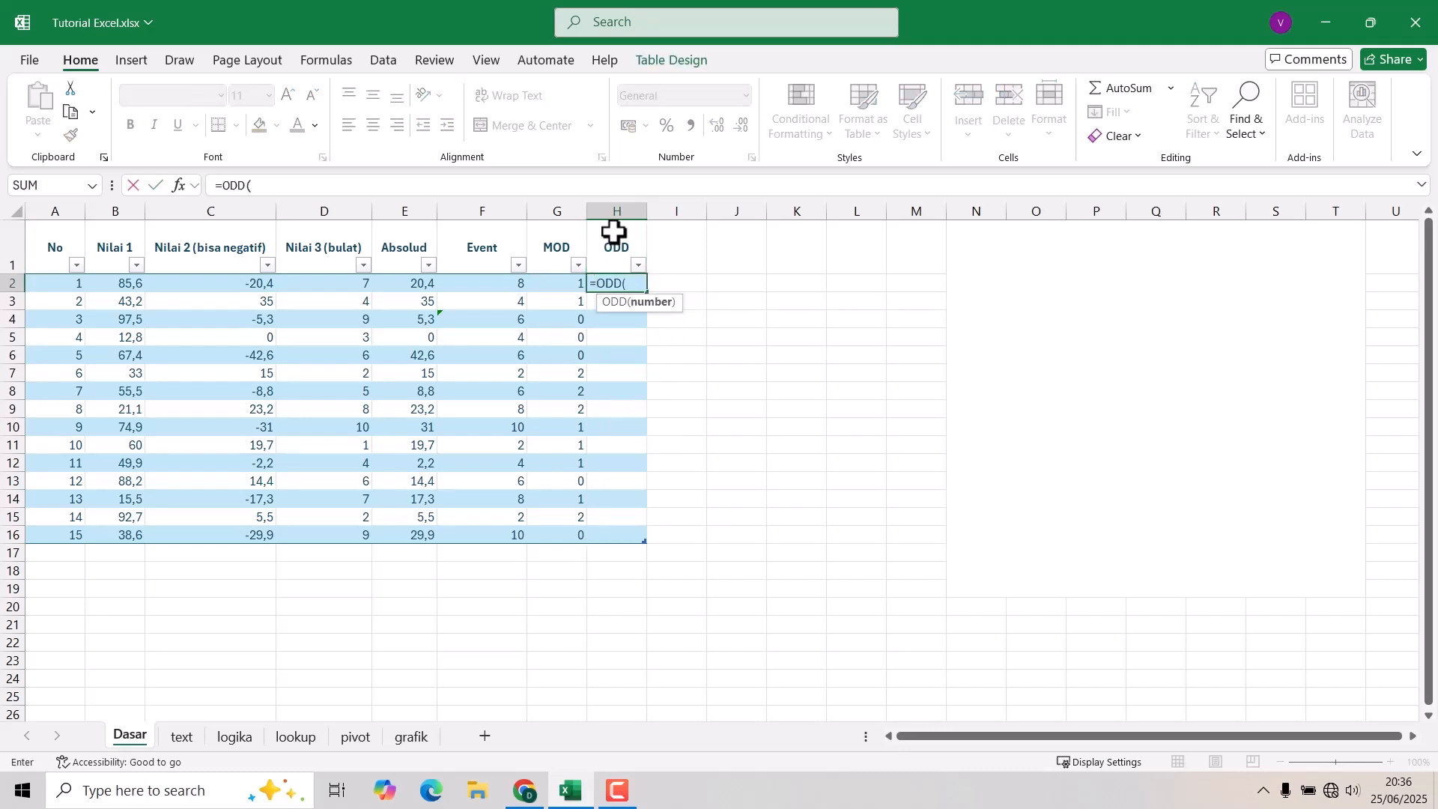
key("Left")
key("Left")
key("Left")
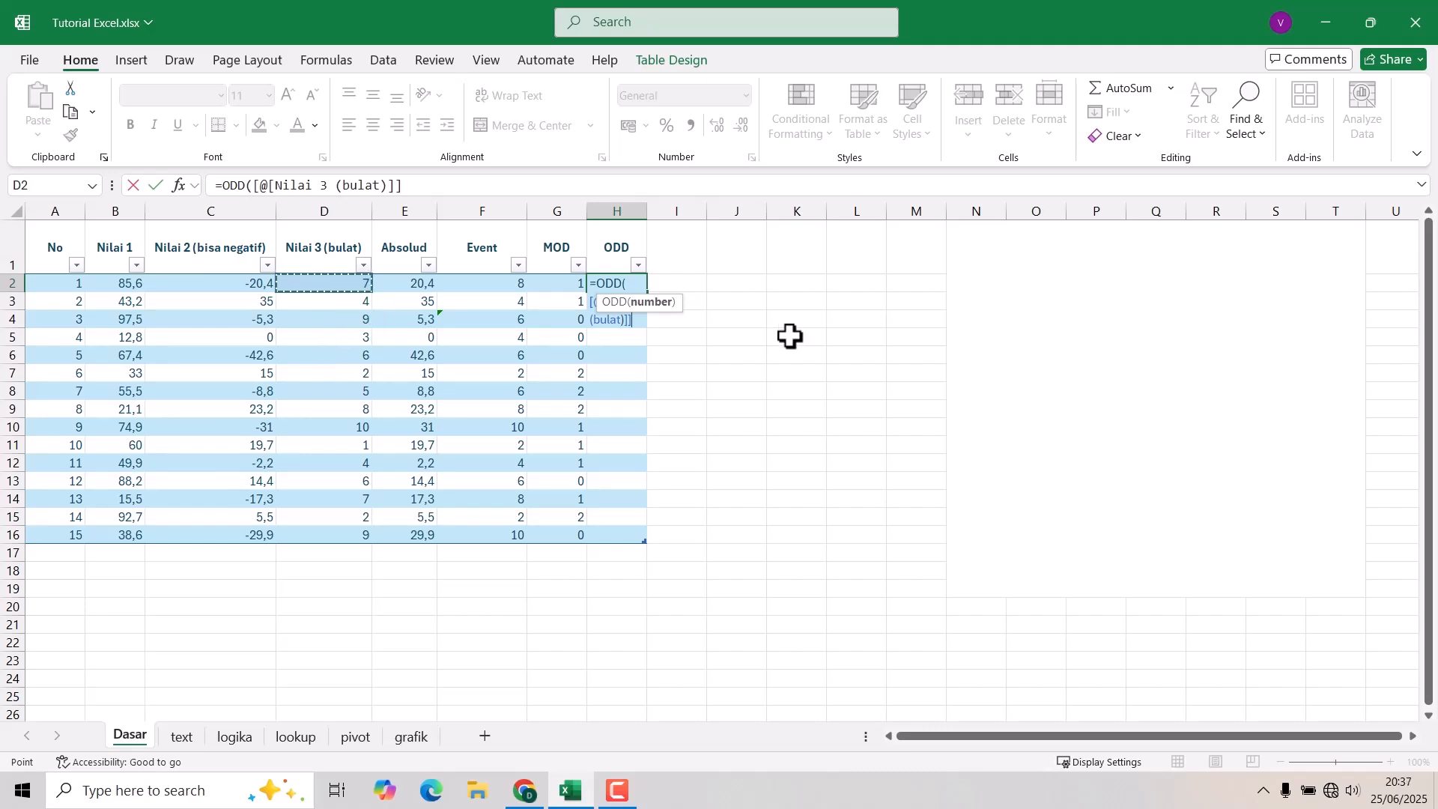
type(")")
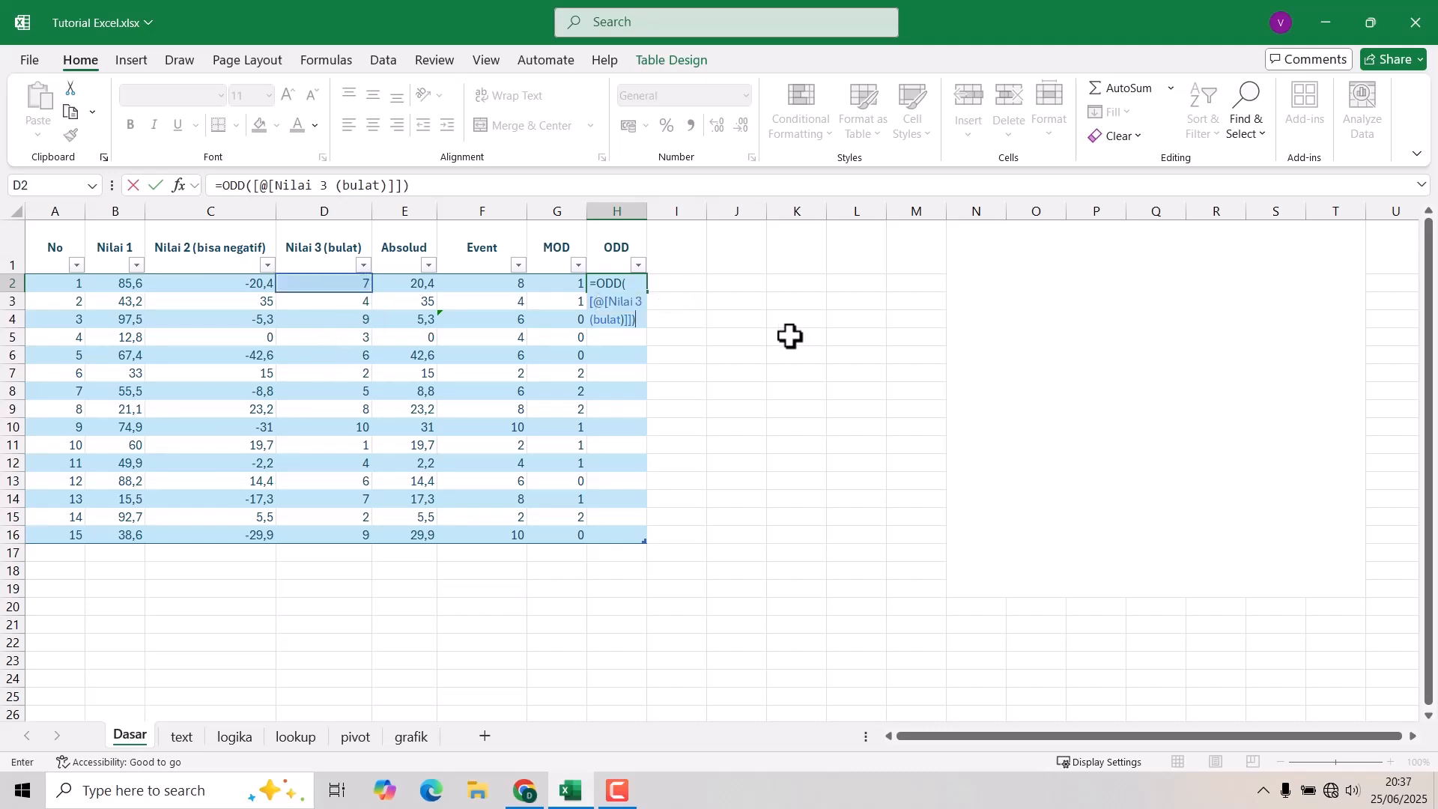
key("Return")
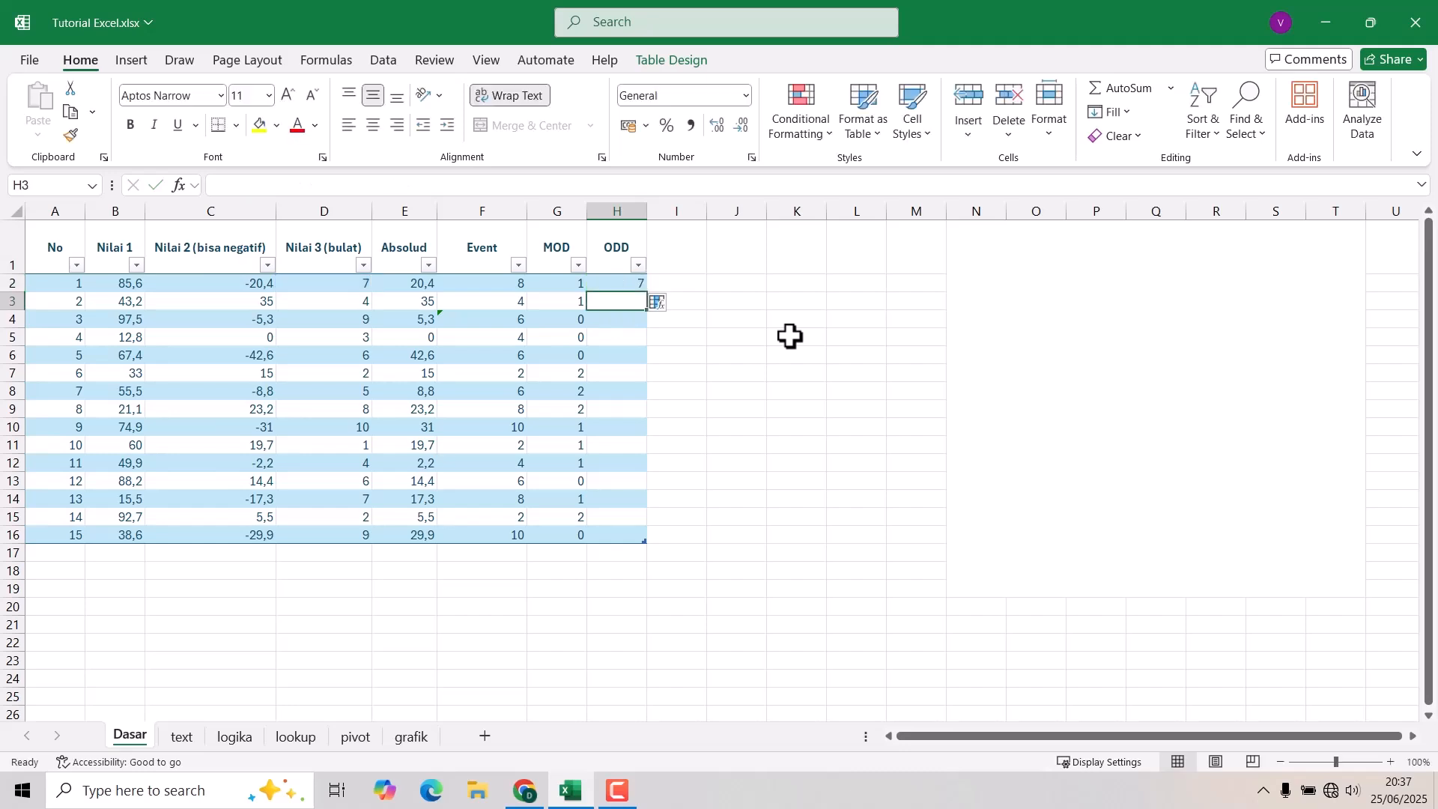
left_click(357, 282)
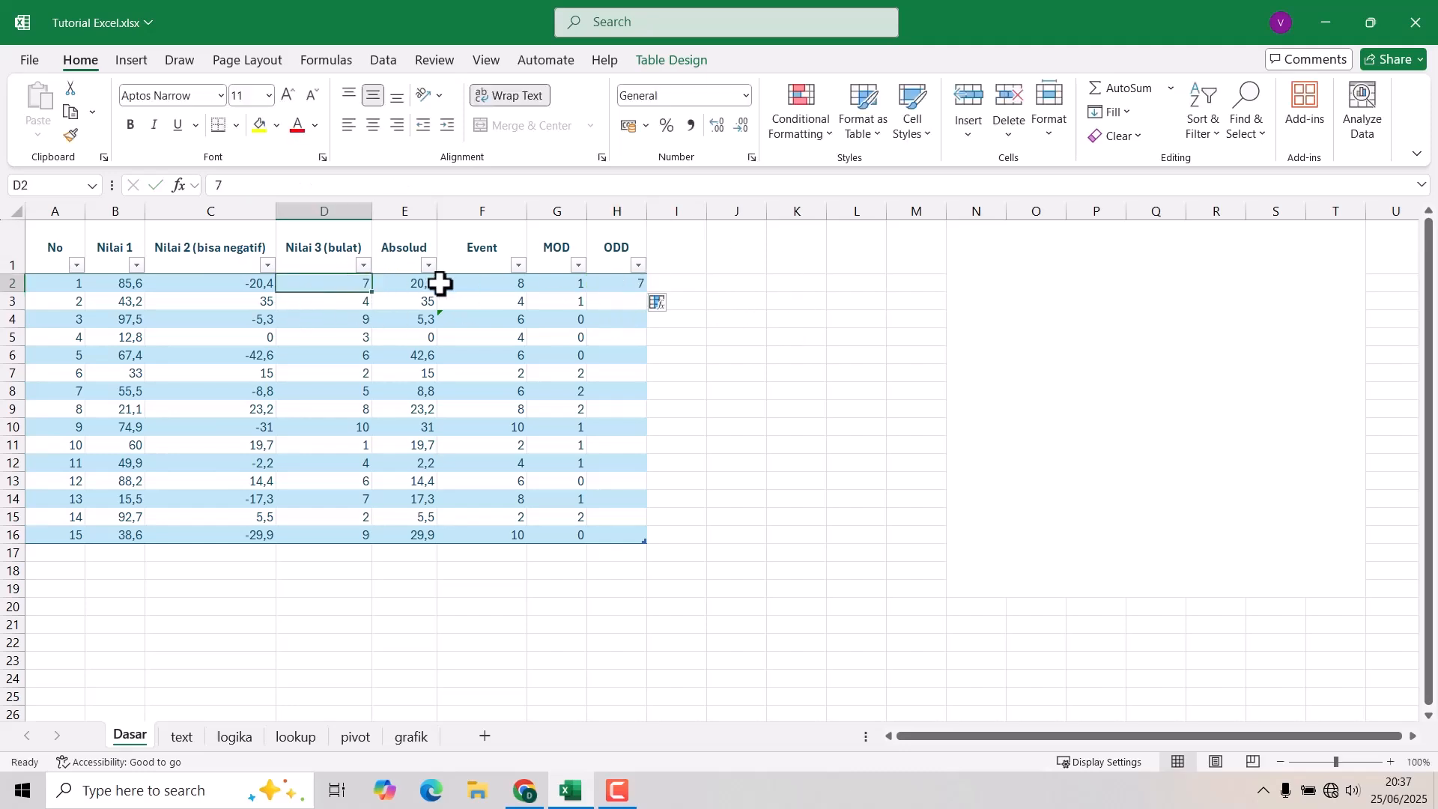
left_click(633, 283)
left_click_drag(645, 295, 641, 533)
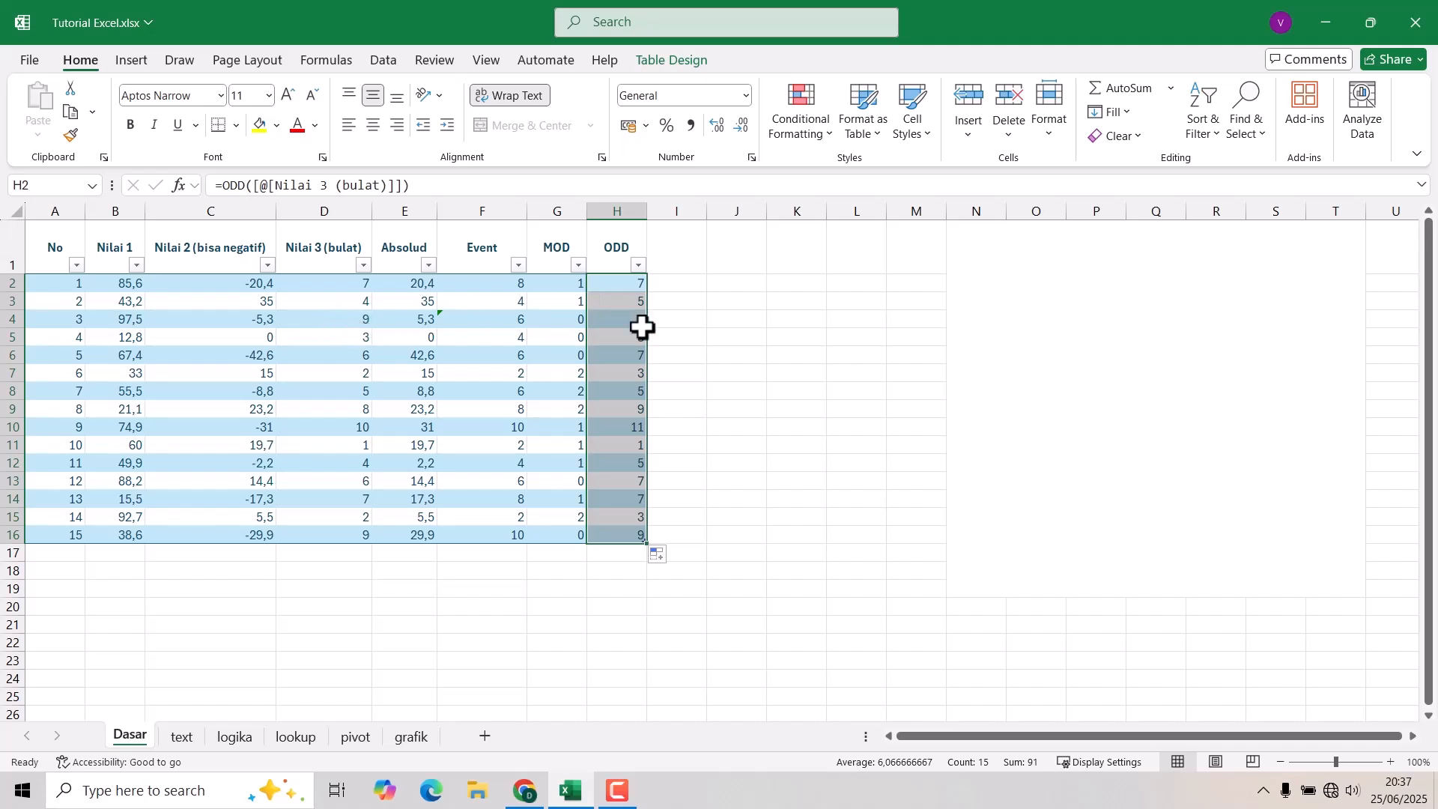
- Compare the Nilai 3 (bulat) value in D6 with its ODD result in H6
left_click(665, 346)
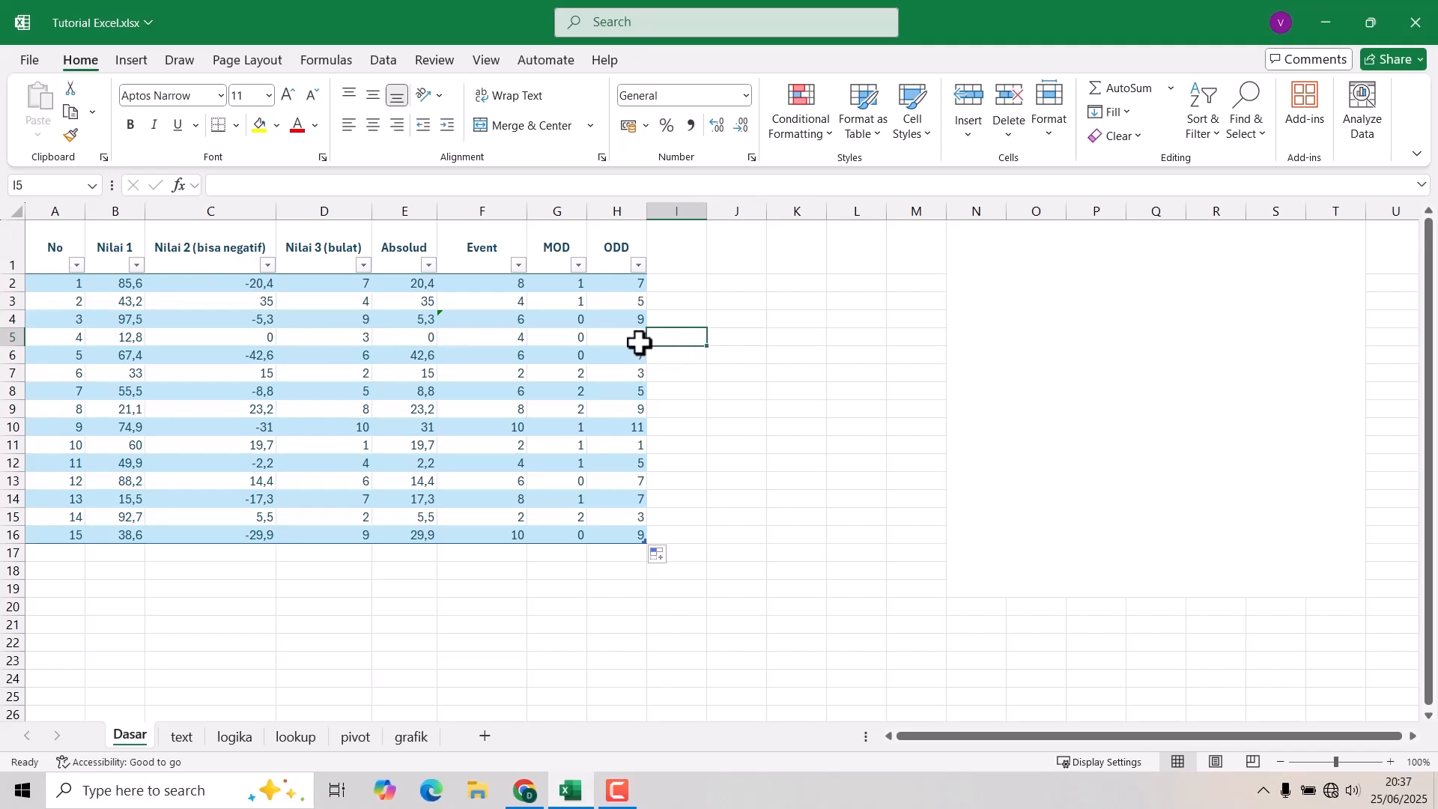
left_click(334, 352)
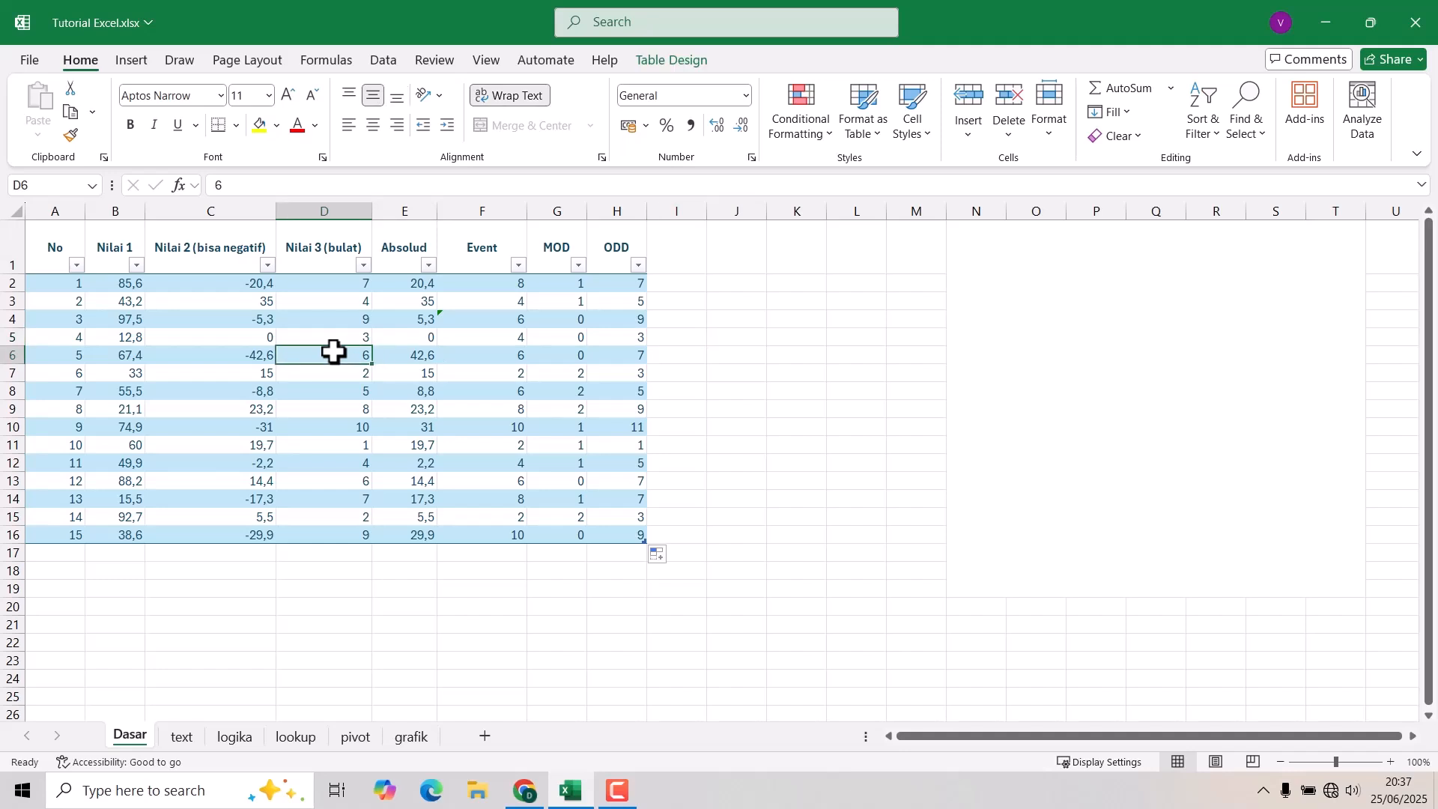
left_click(633, 359)
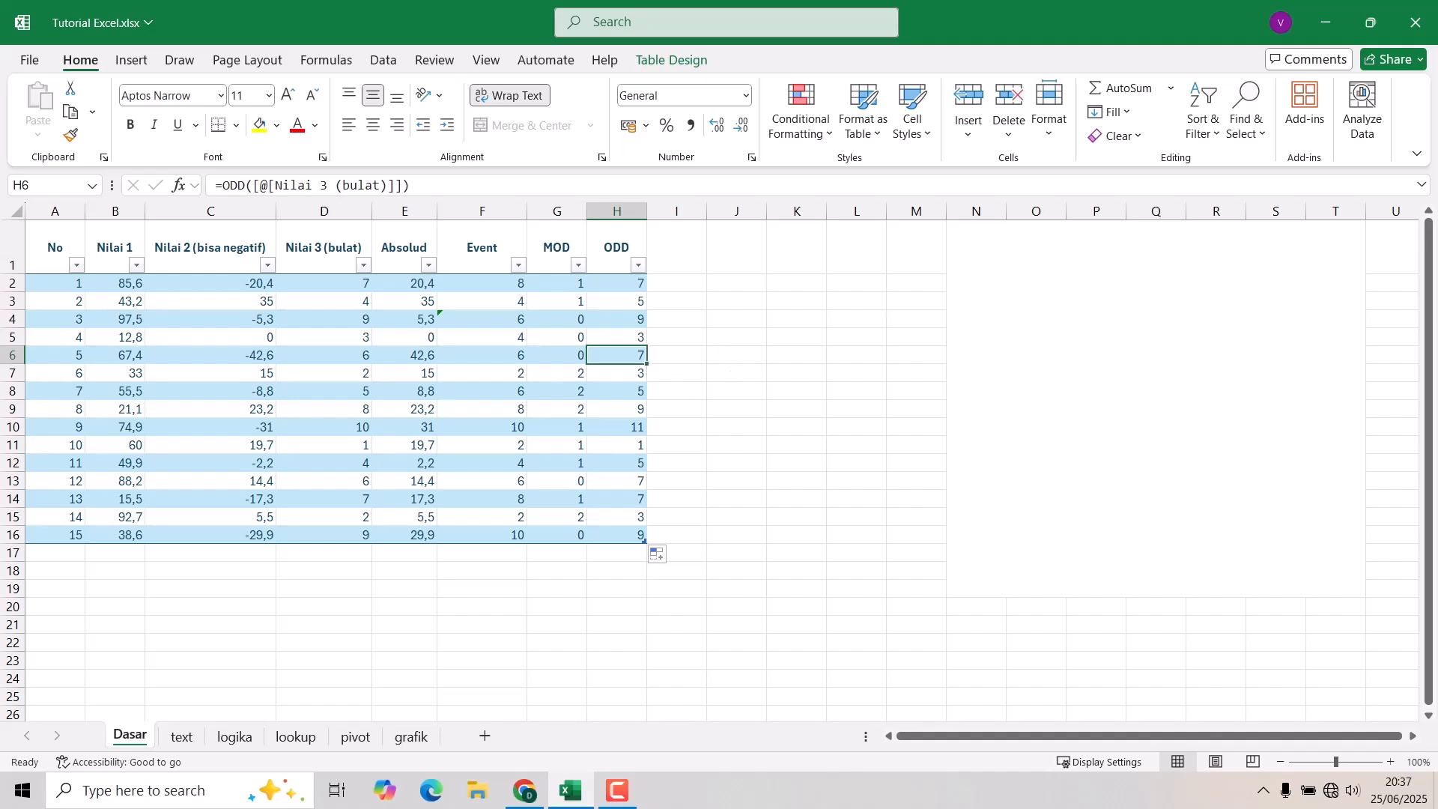
- Add a table column headed Product in cell I1 and widen column I
left_click(672, 259)
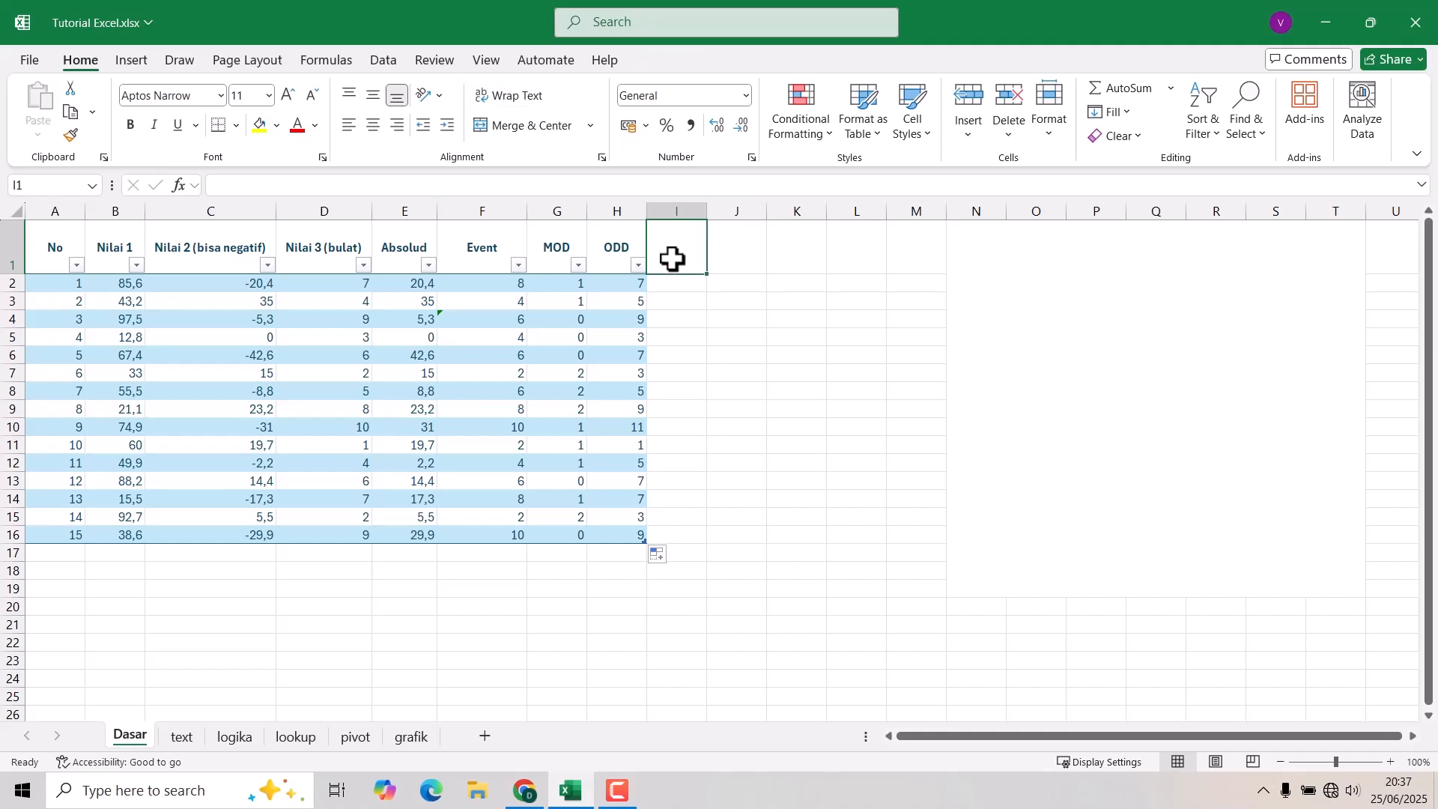
type("Product")
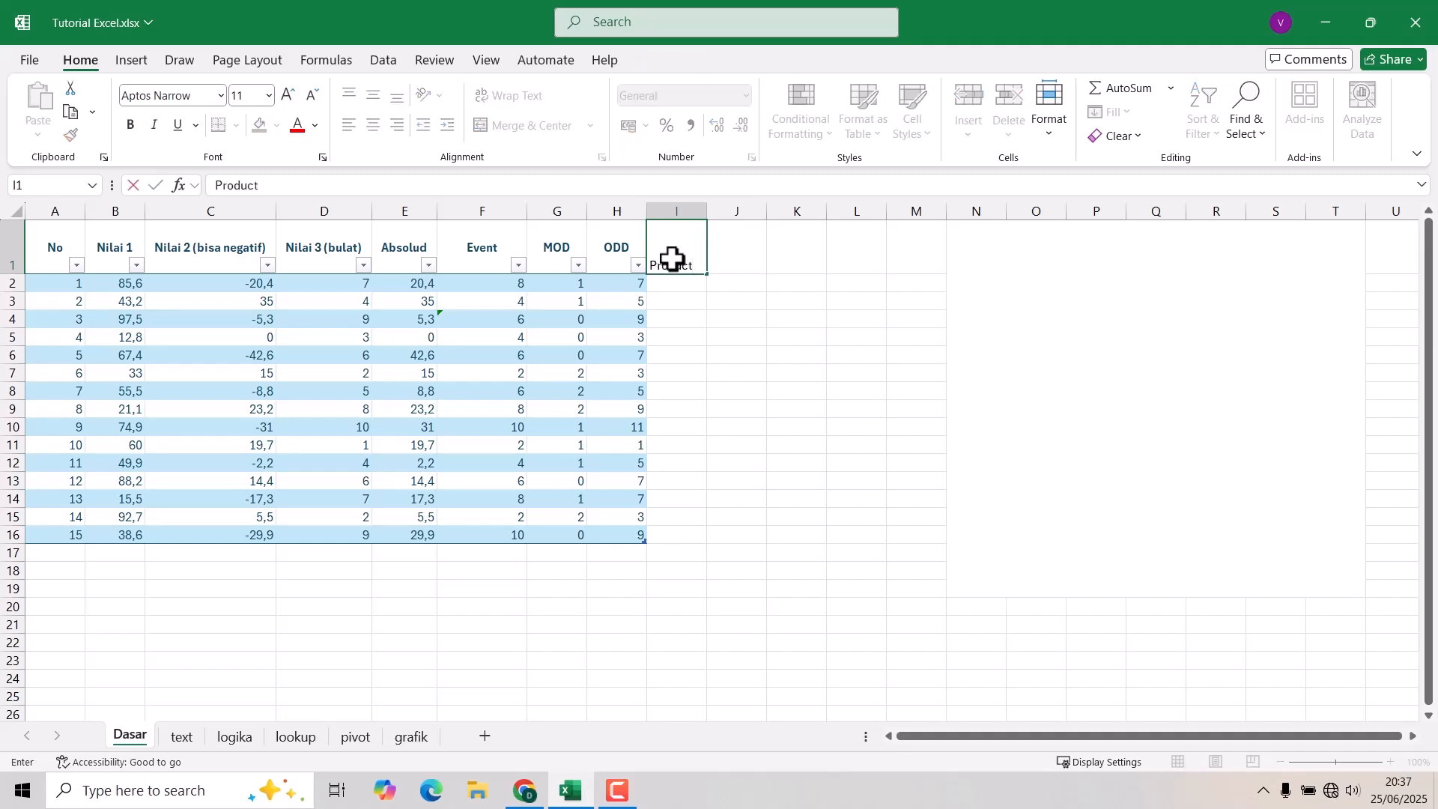
key("Tab")
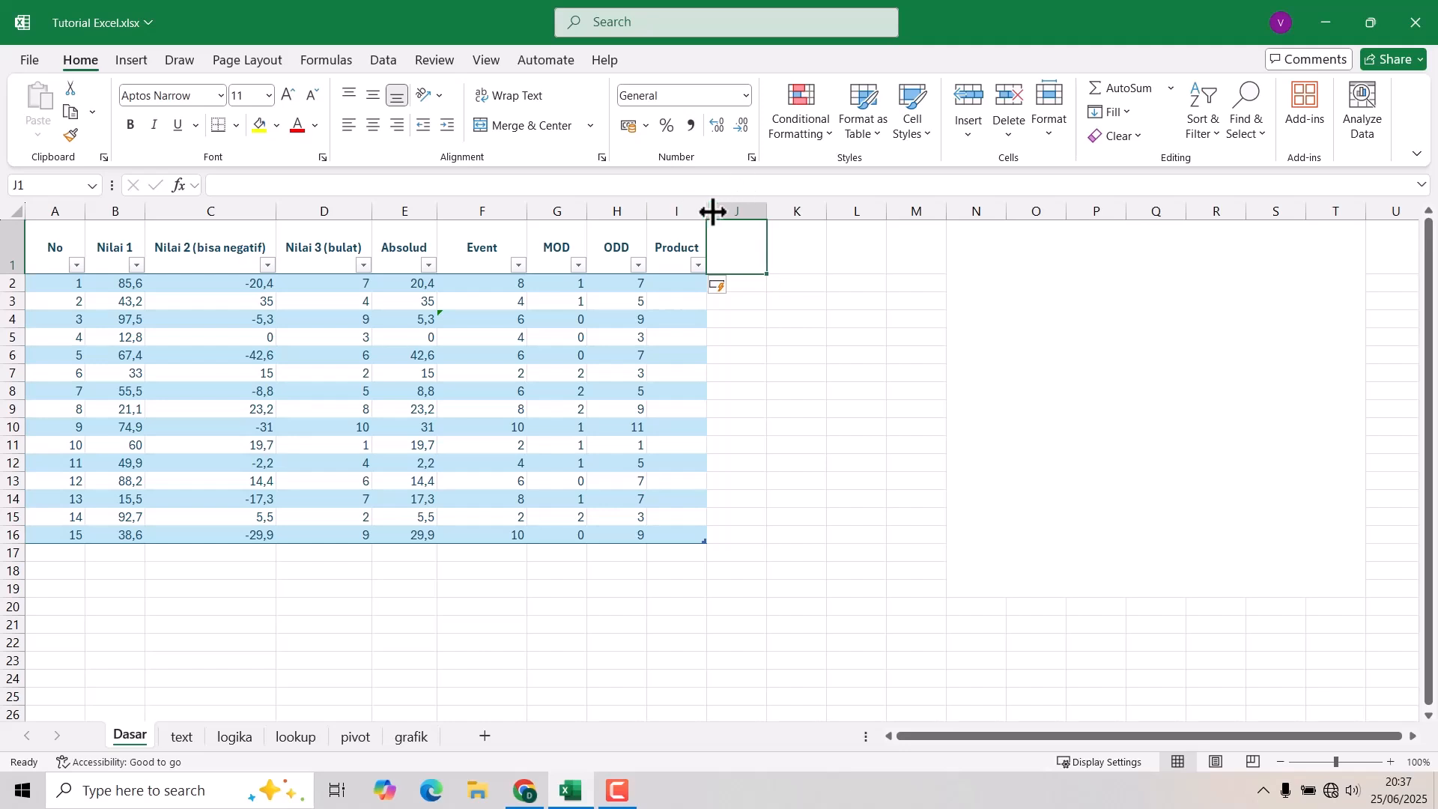
left_click_drag(707, 211, 757, 217)
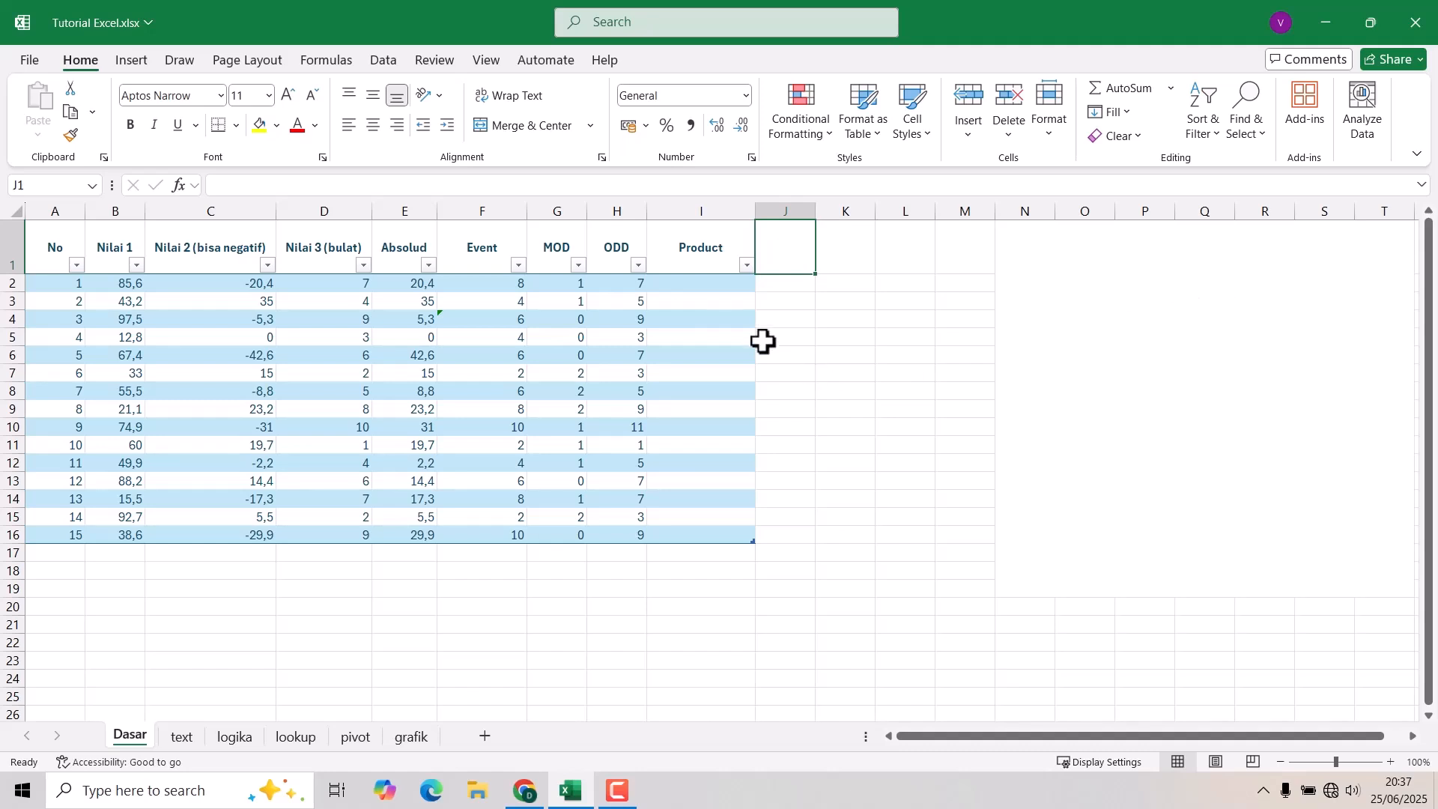
left_click(715, 278)
type("=")
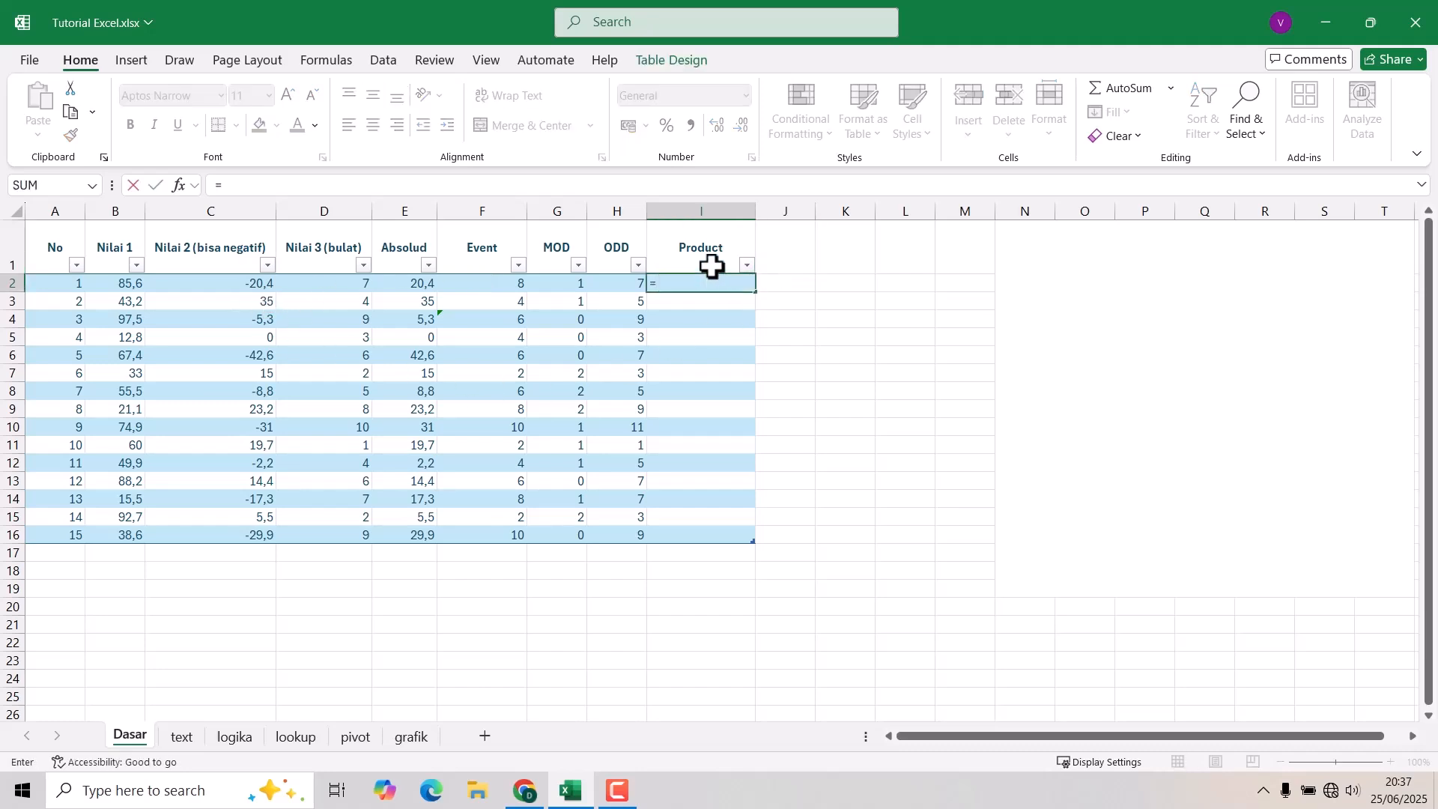
type("pr")
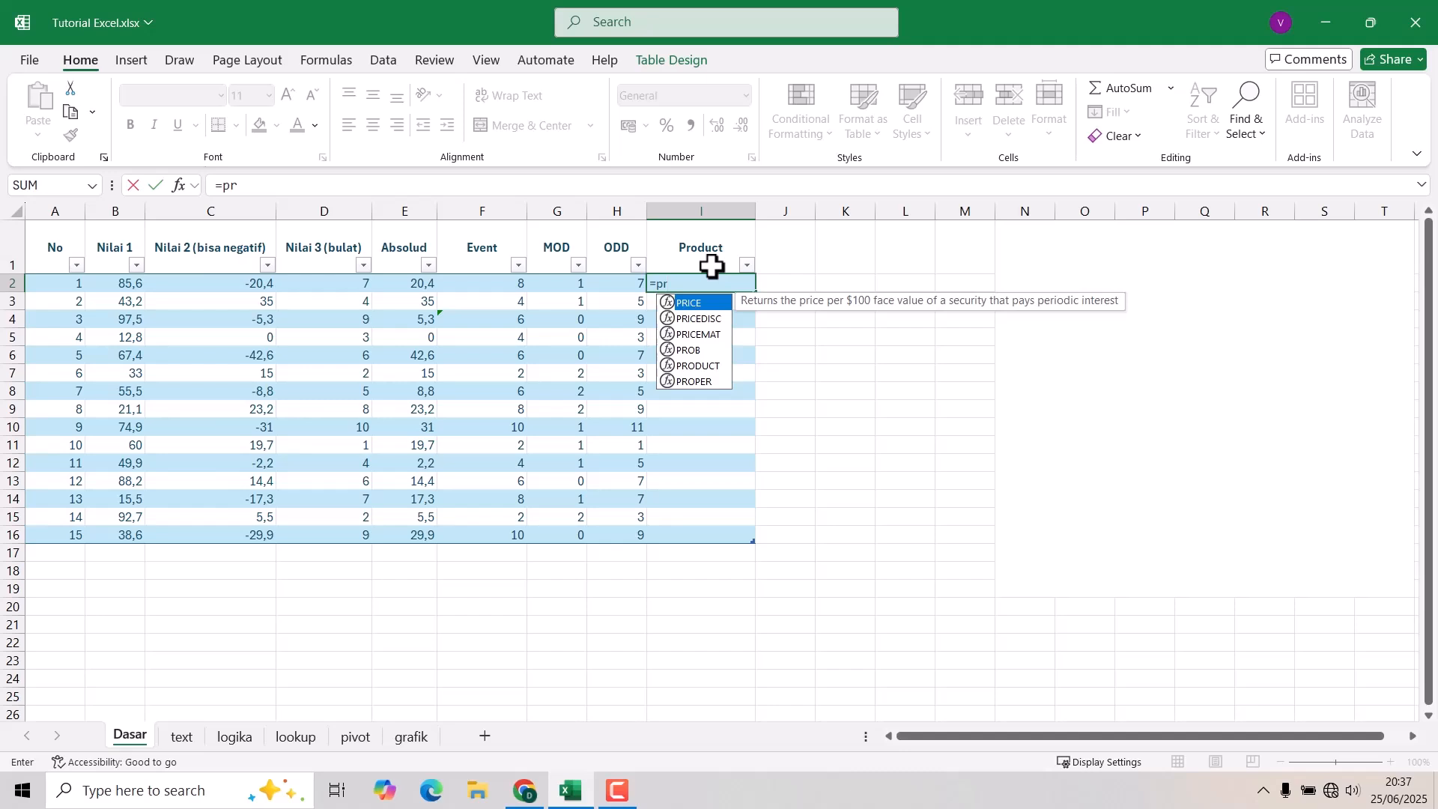
key("Down")
key("Down")
key("Down")
key("Down")
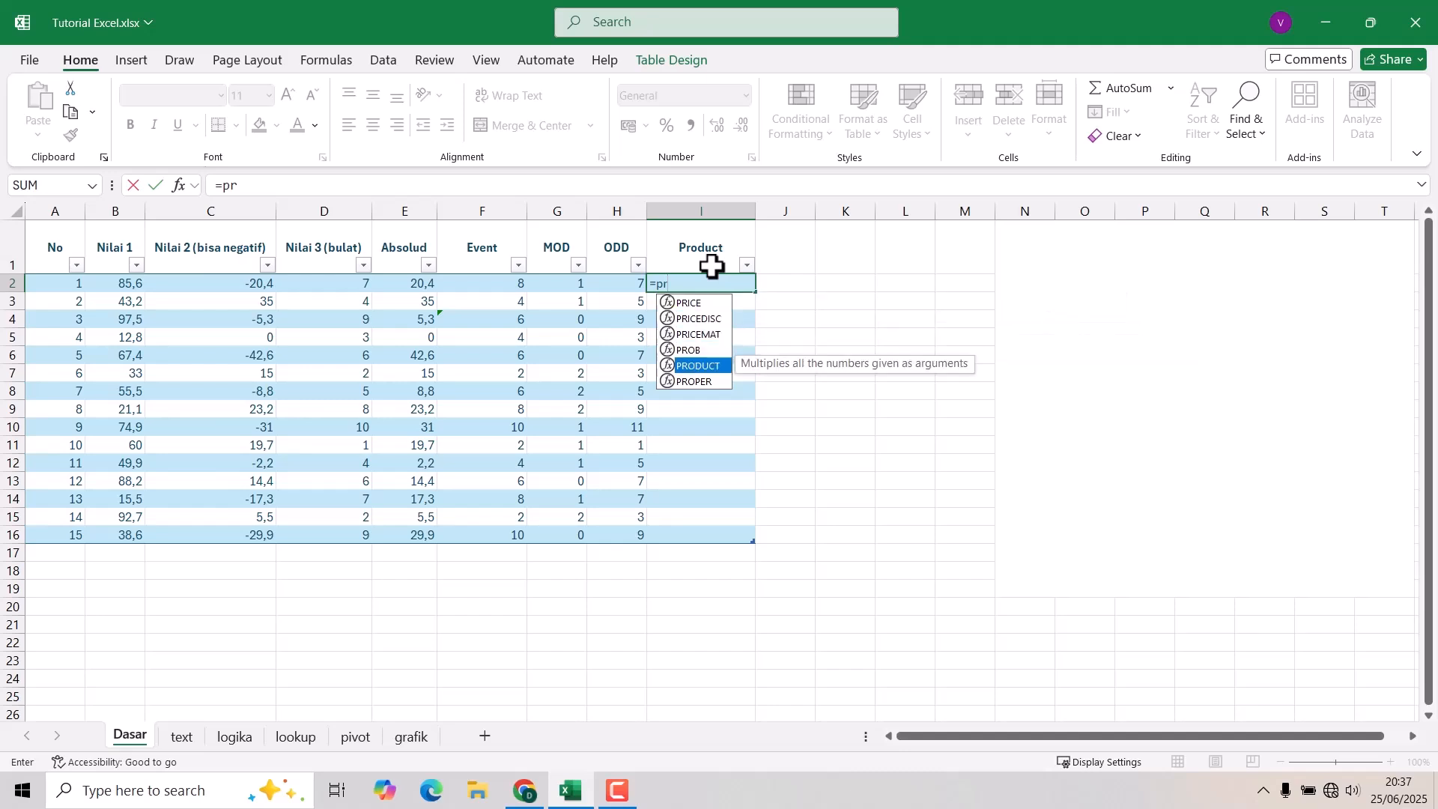
key("BackSpace")
key("BackSpace")
key("BackSpace")
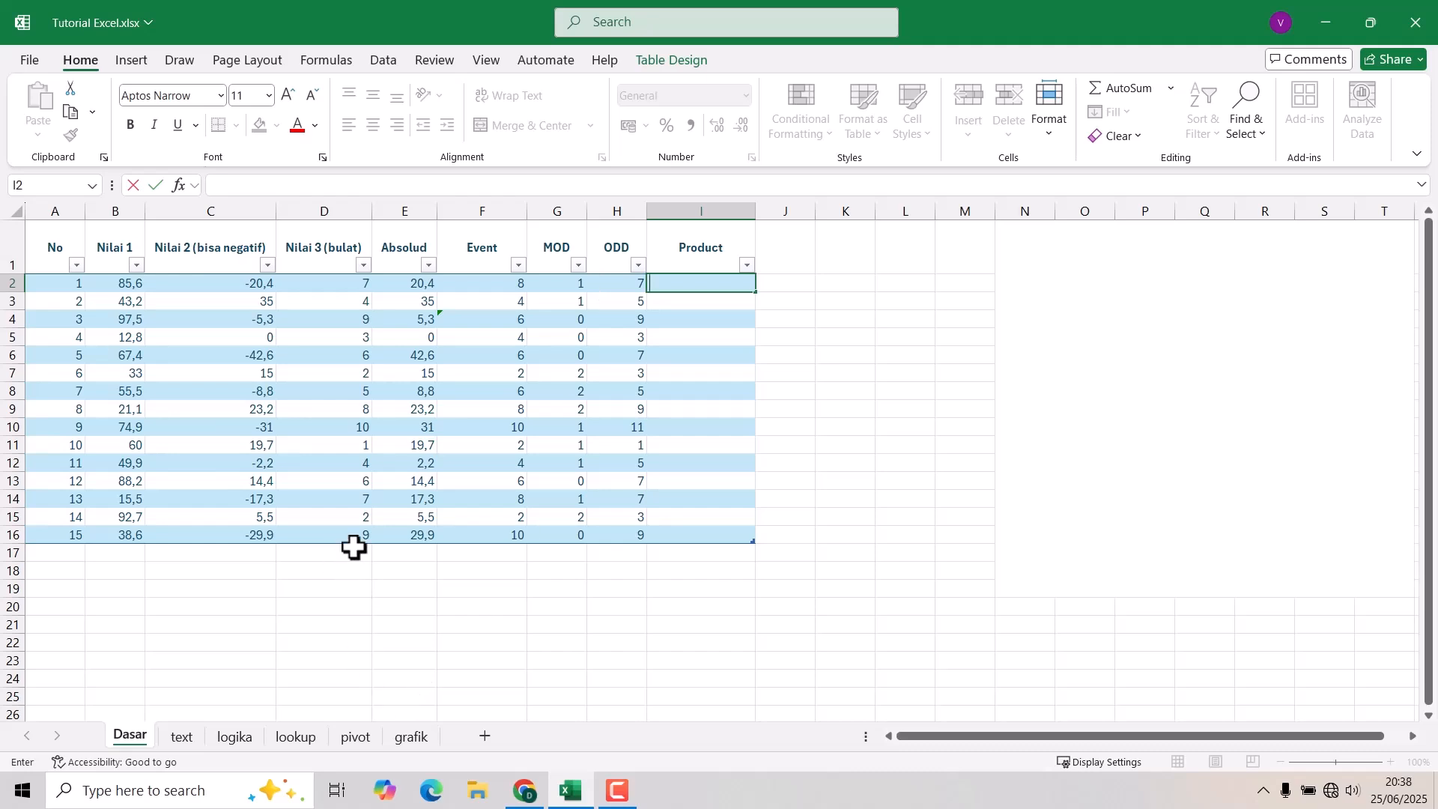
- Multiply all Nilai 3 (bulat) values in D2 to D16 with a PRODUCT formula in D17
left_click(332, 557)
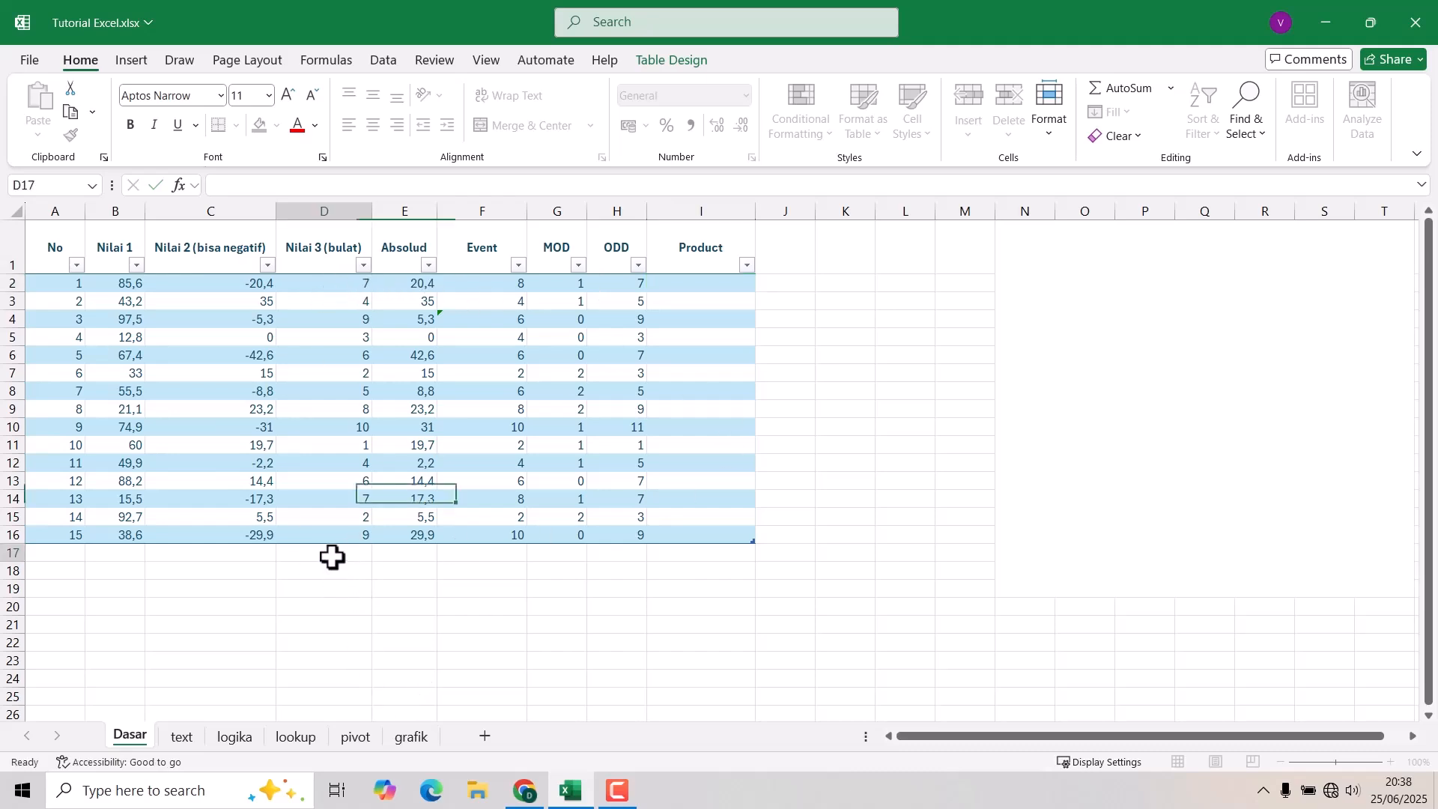
type("=pro")
key("Down")
key("Tab")
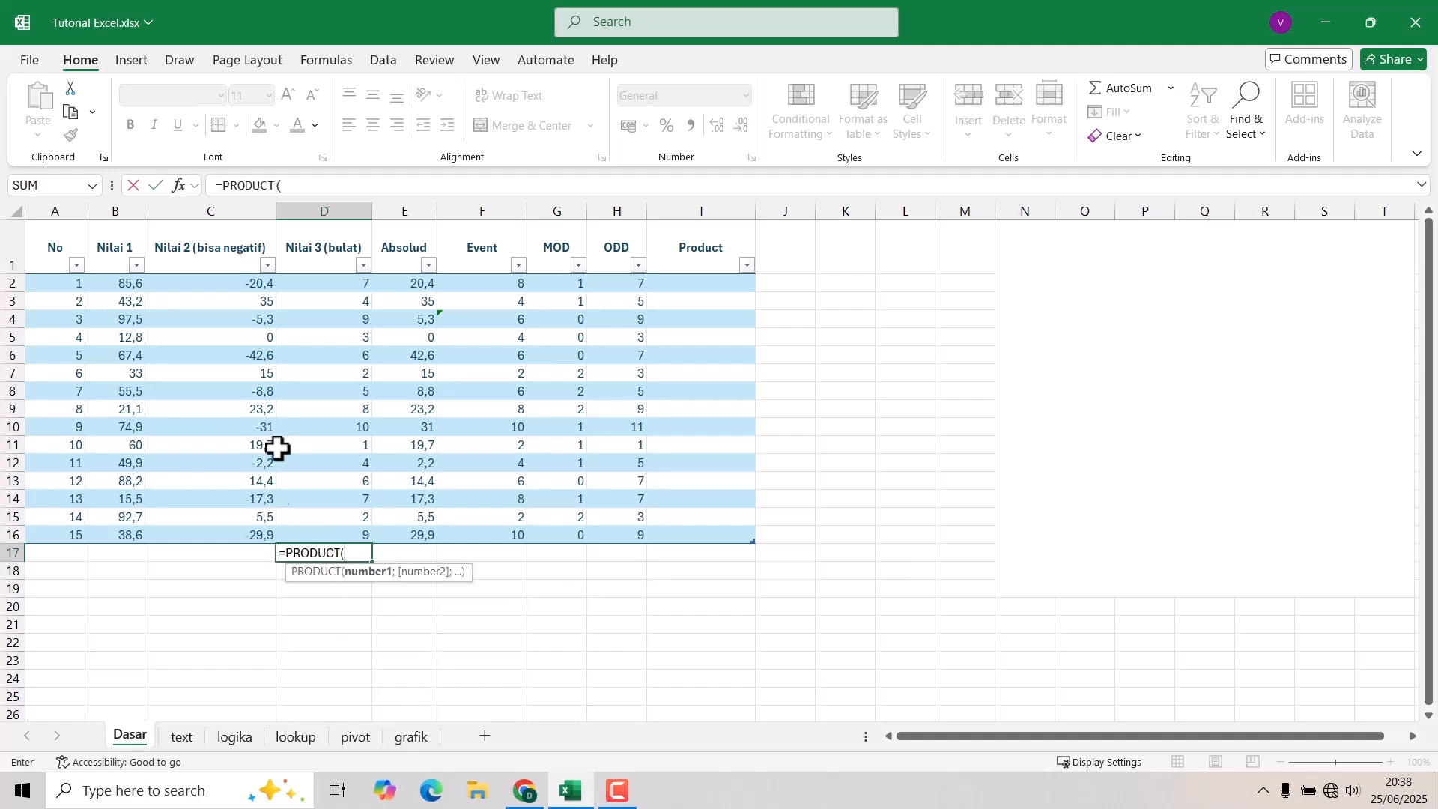
left_click_drag(351, 285, 343, 530)
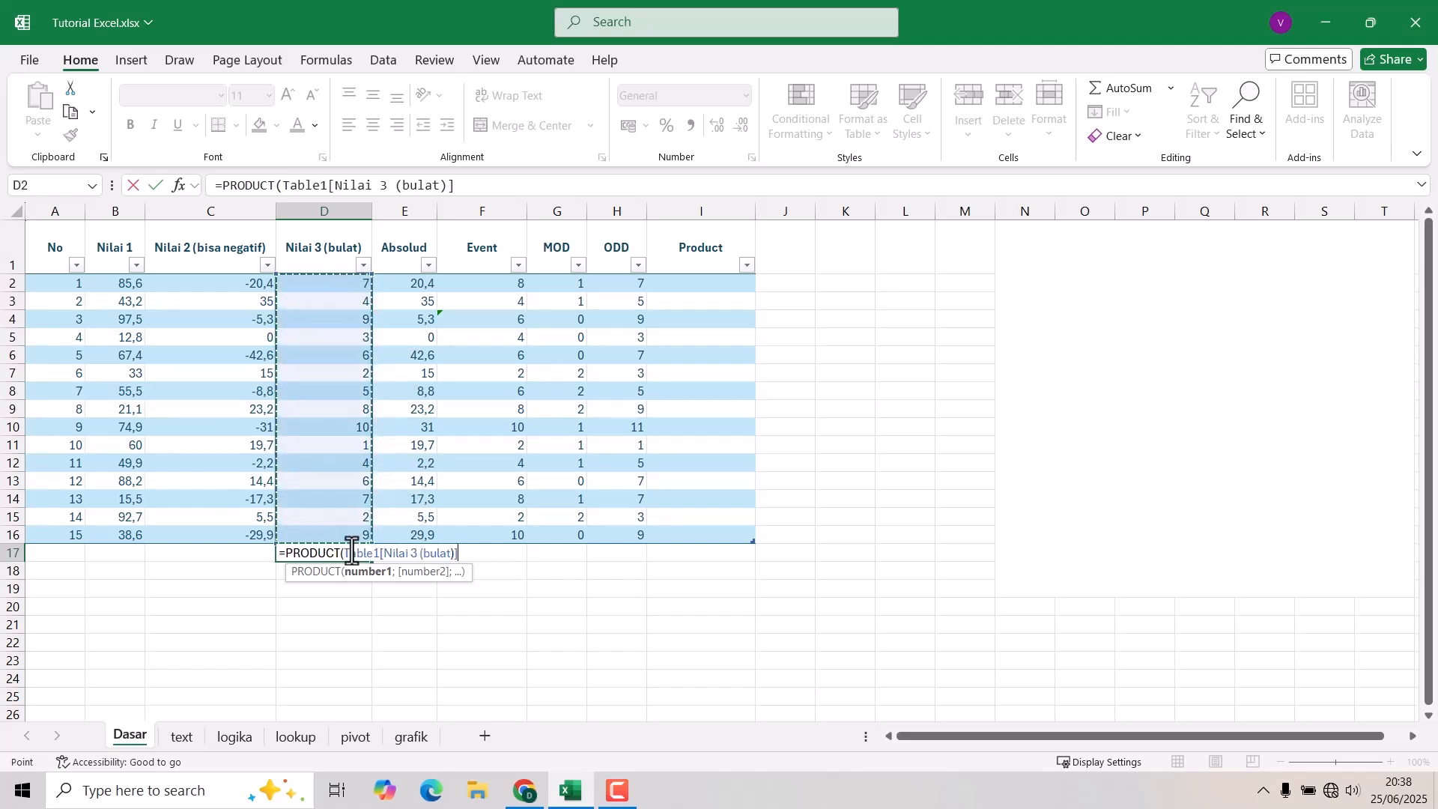
key("Return")
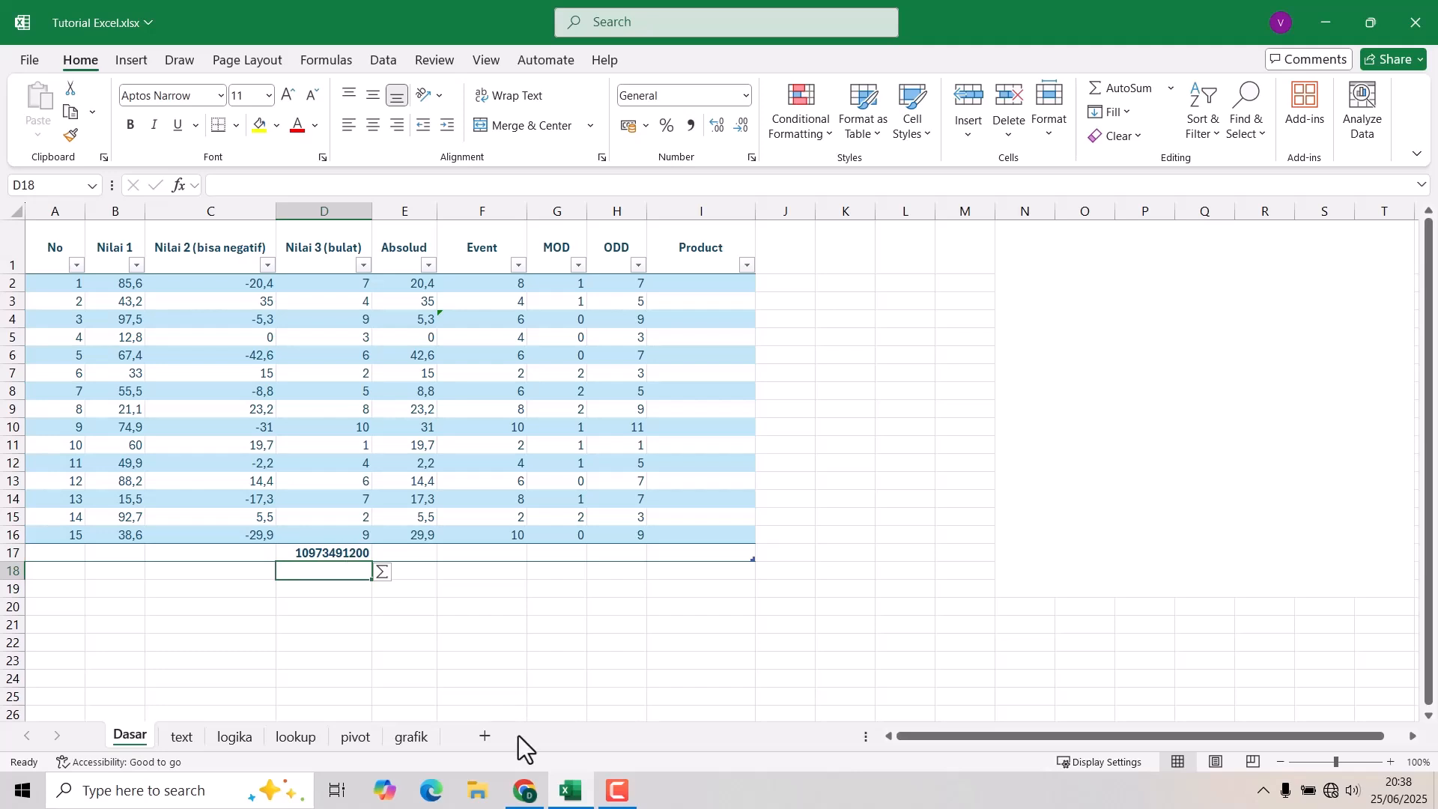
- Review the PRODUCT formula in D17 against its source values D2 to D16 and clear the cell
left_click(310, 555)
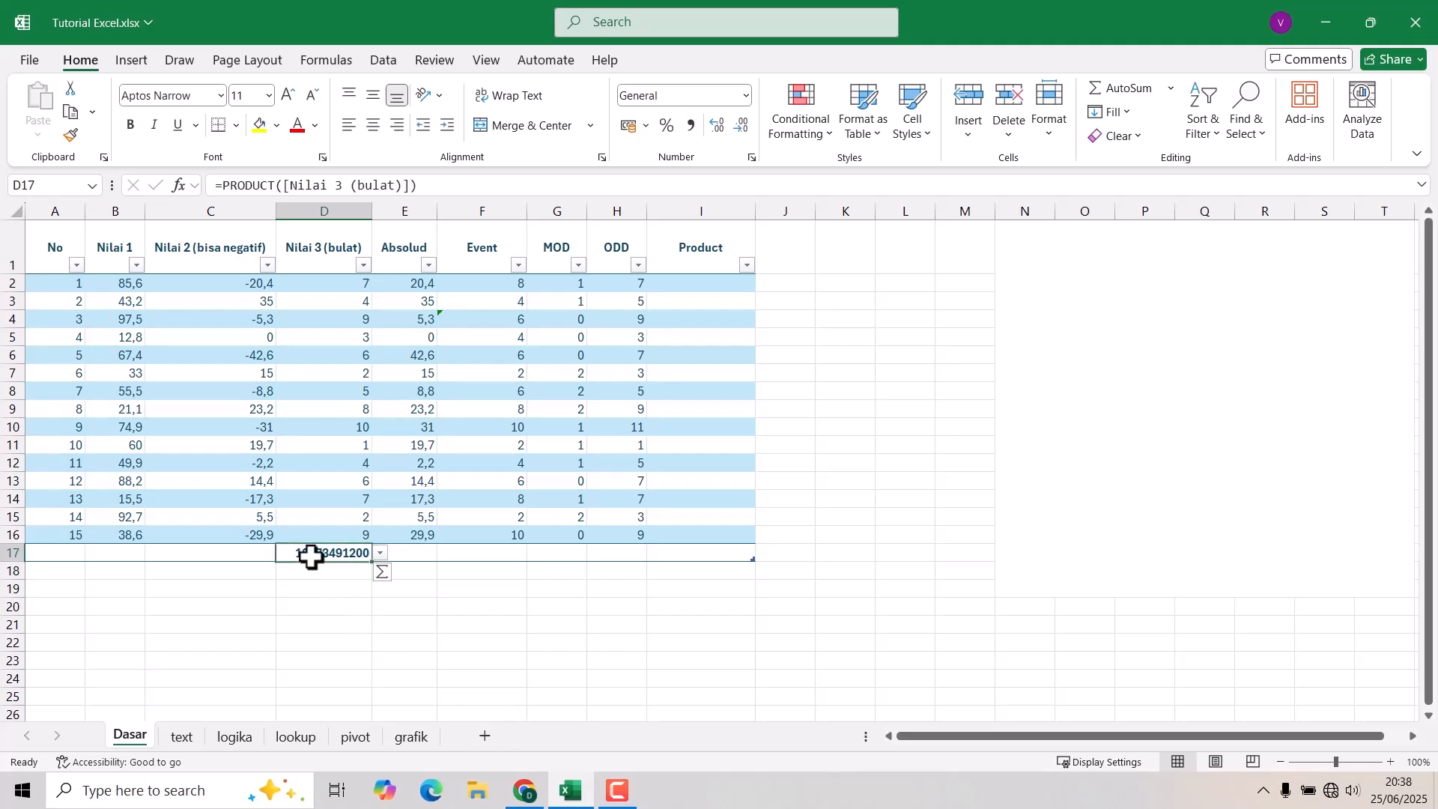
left_click_drag(337, 285, 350, 537)
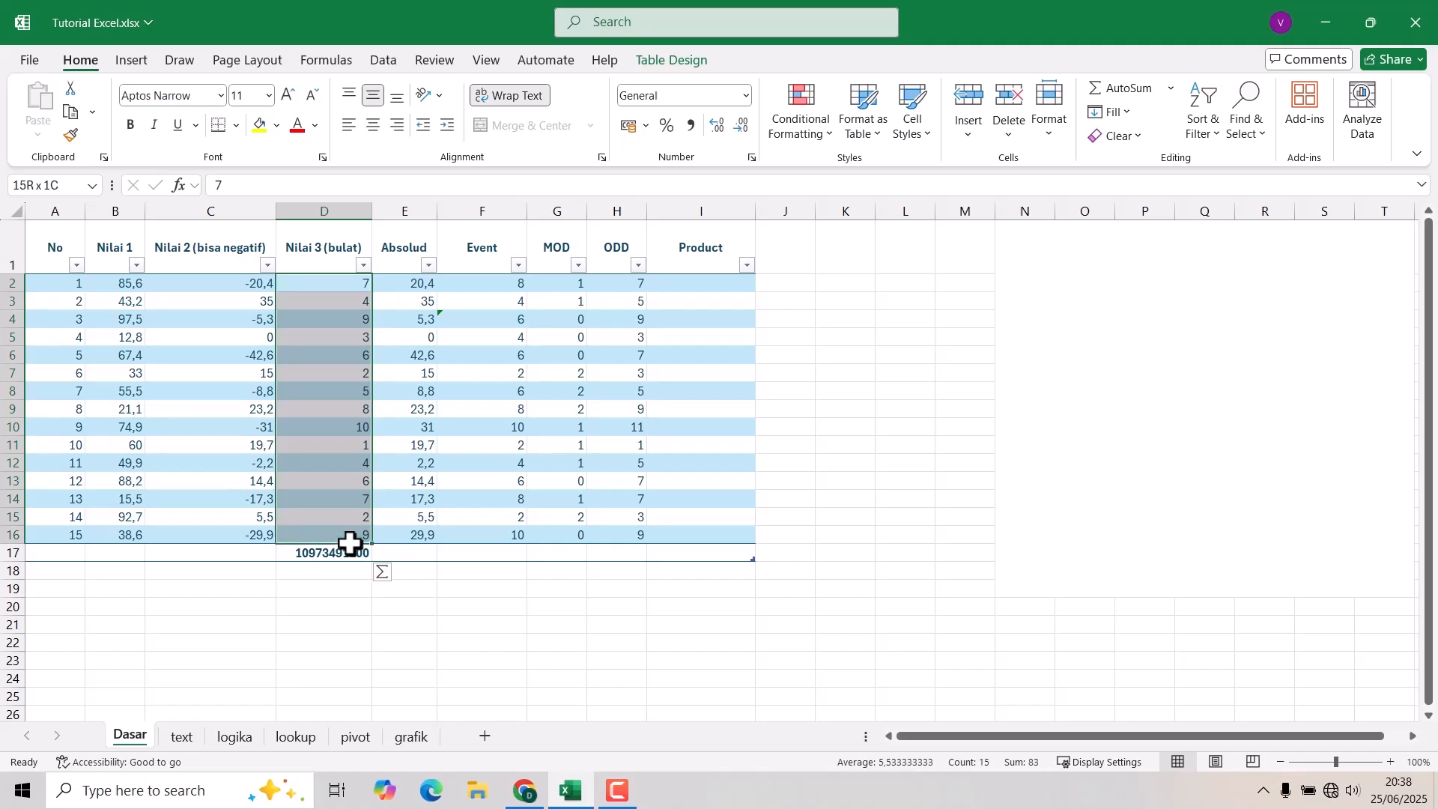
left_click(313, 553)
key("Delete")
left_click(764, 629)
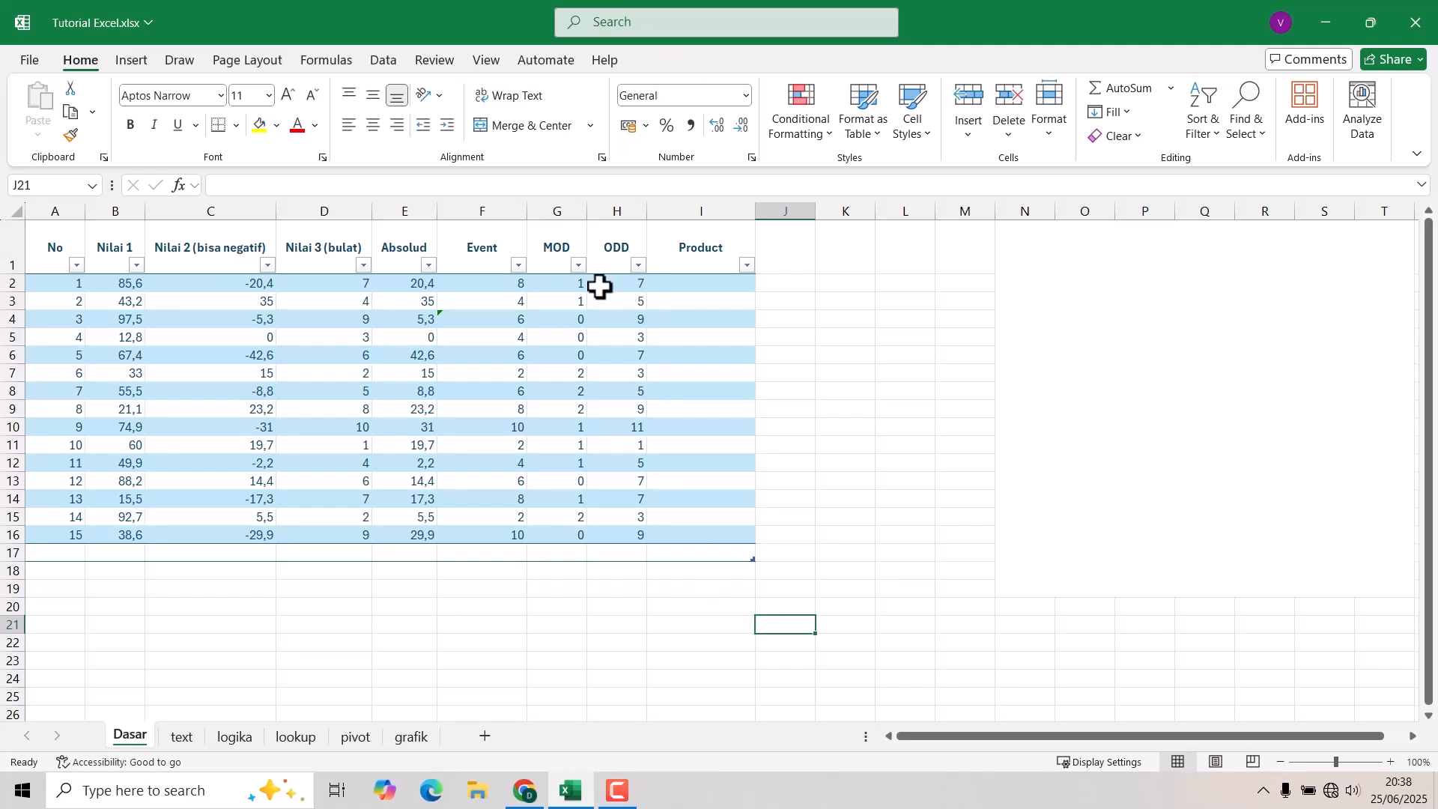
- Multiply the Event, MOD and ODD values of row 2 with a PRODUCT formula over F2 to H2 in I2
left_click(676, 278)
type("=")
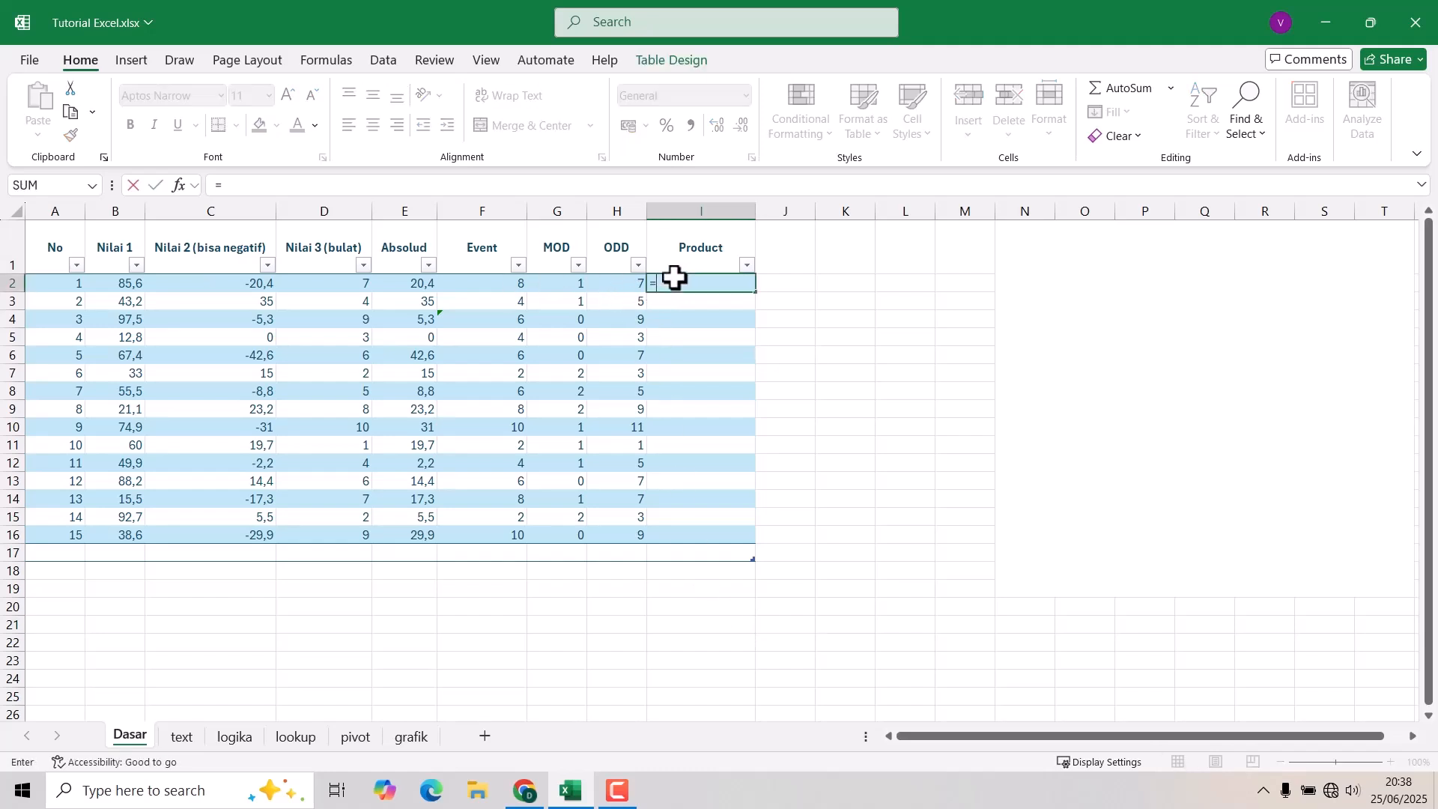
type("pro")
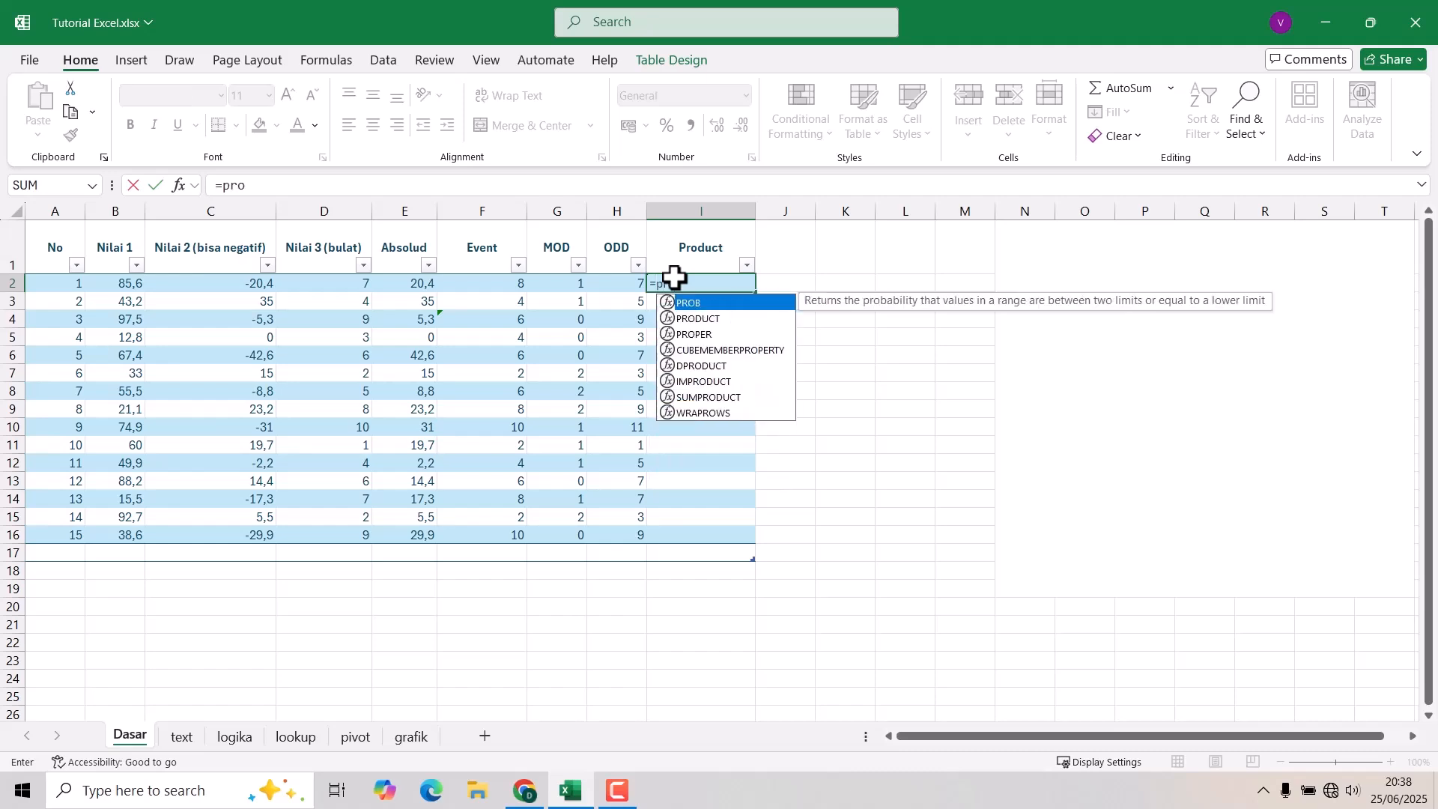
key("Down")
key("Tab")
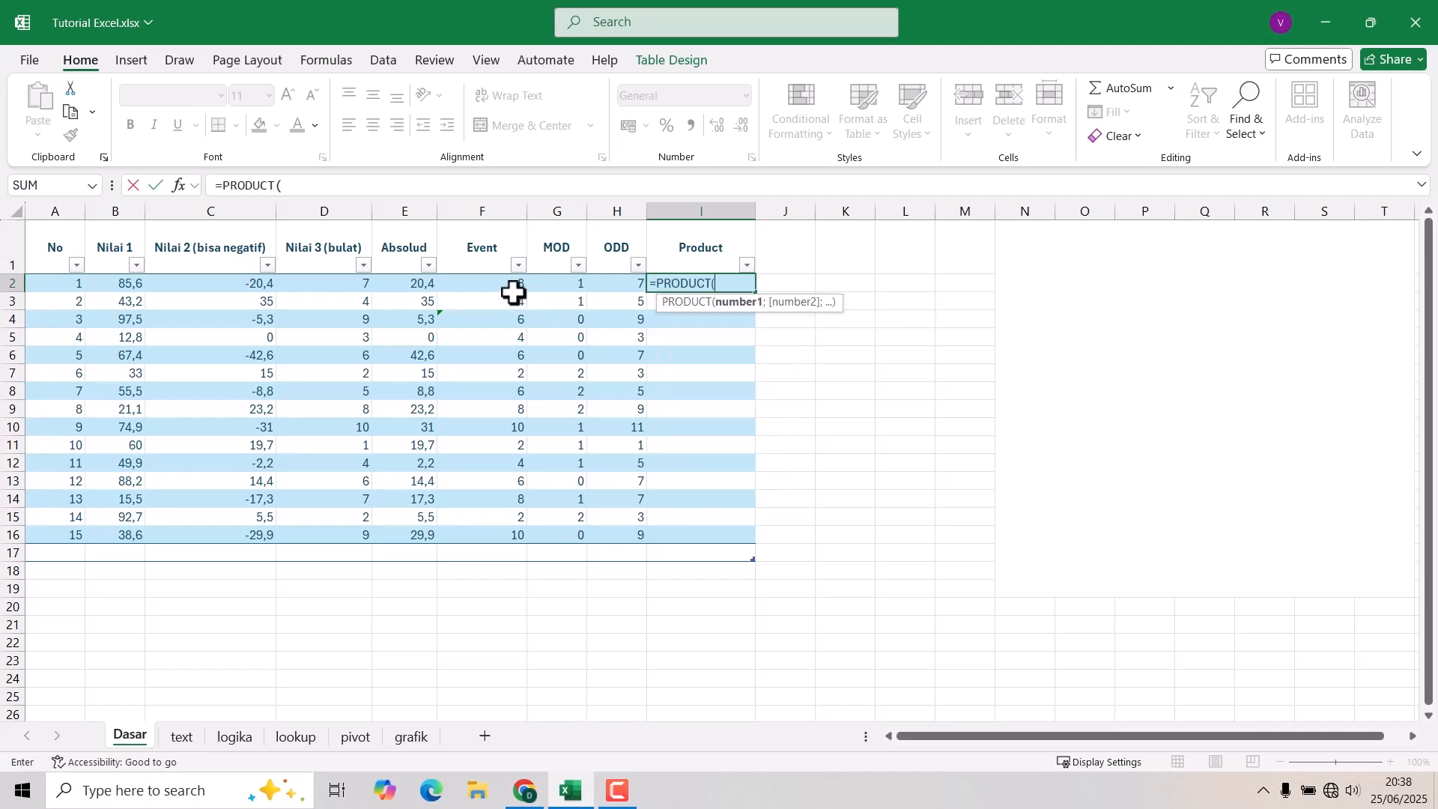
left_click(509, 288)
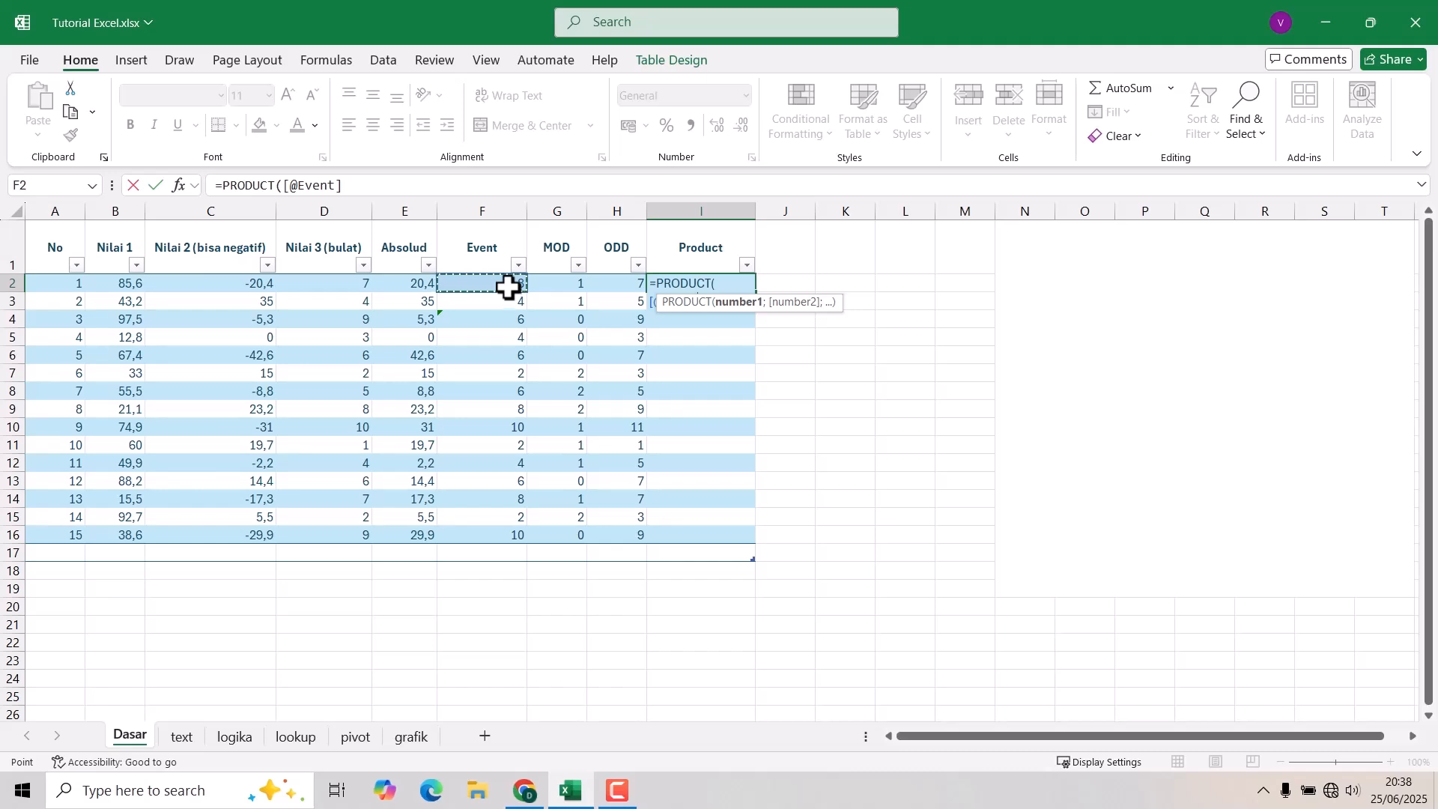
left_click_drag(509, 288, 623, 282)
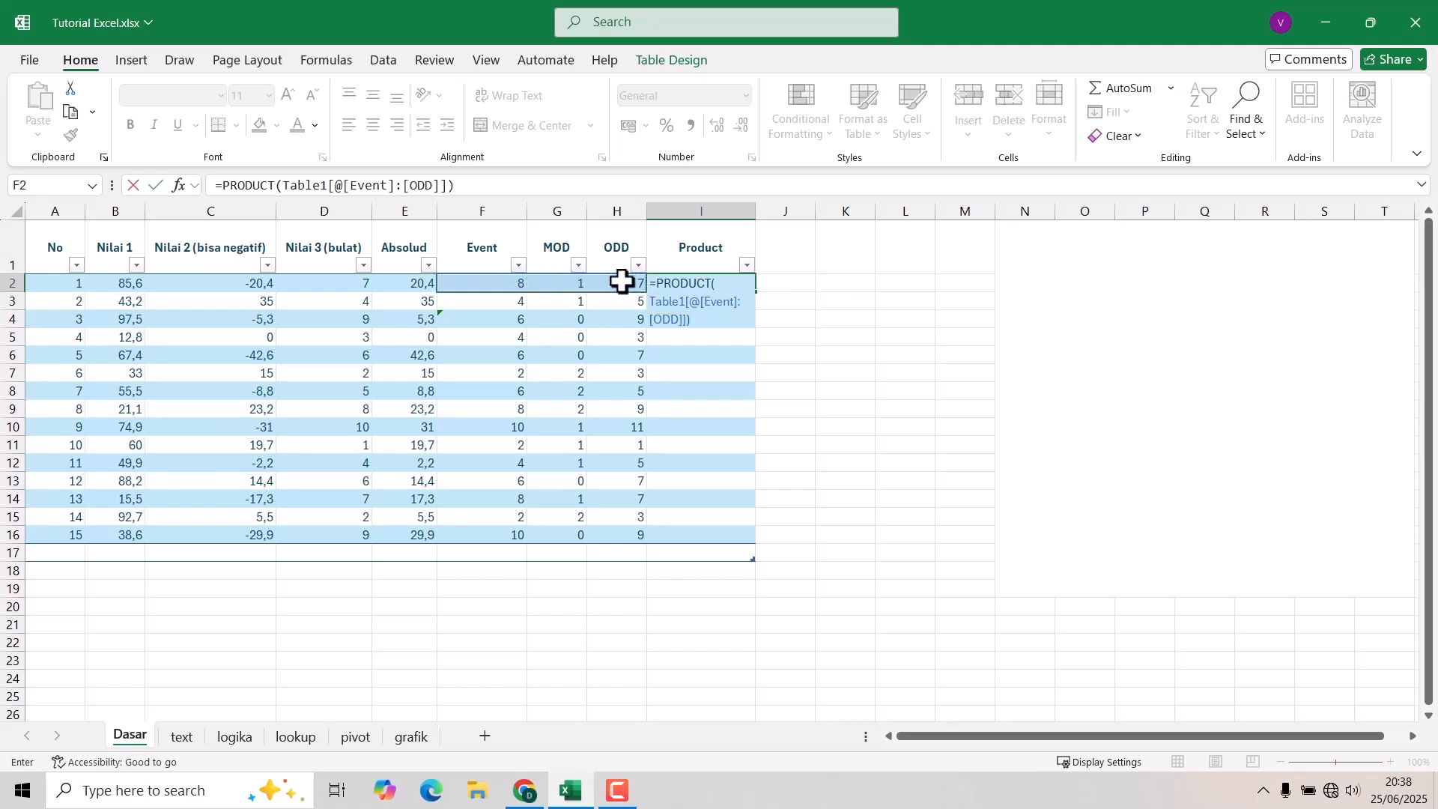
key("Return")
left_click(684, 286)
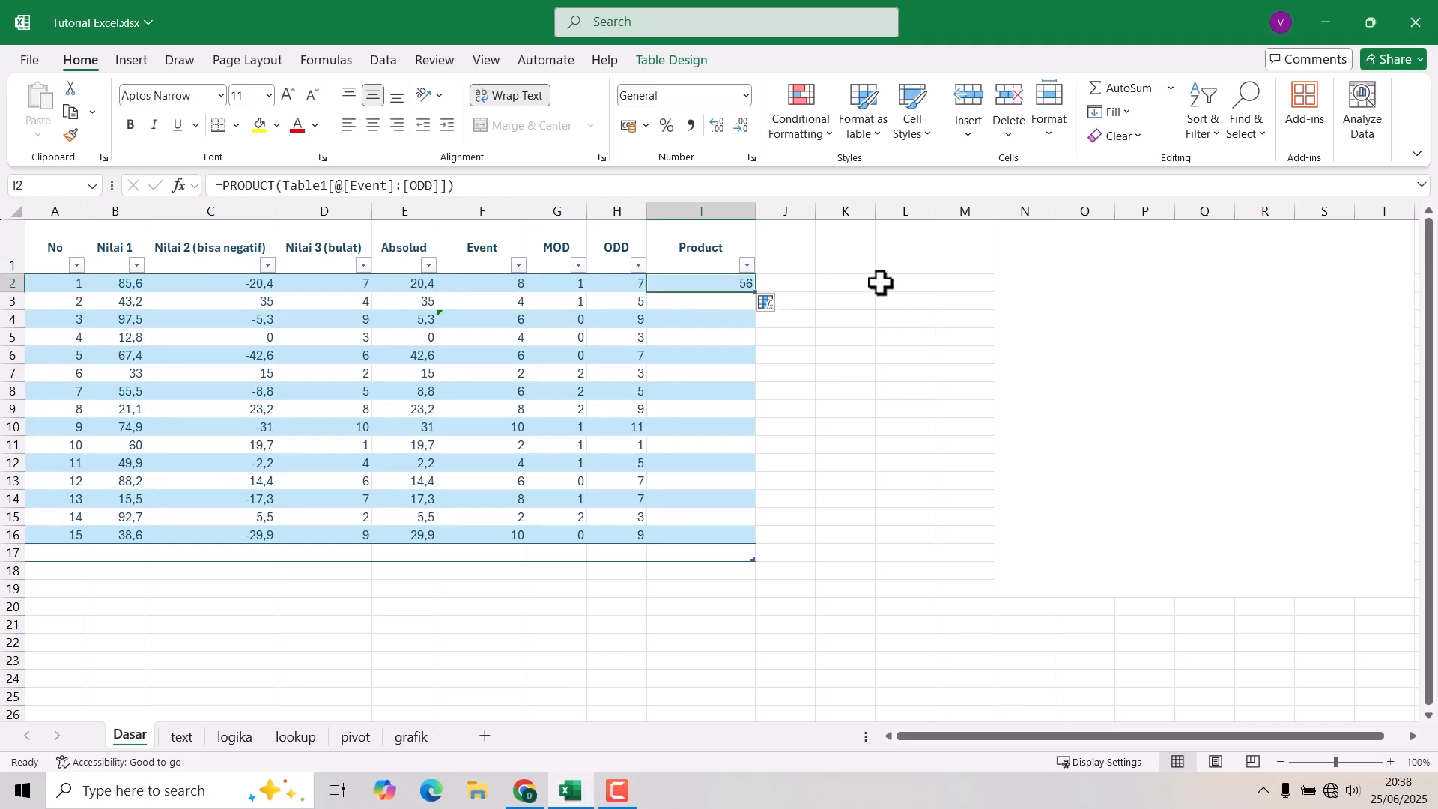
- Enter a manual check formula in K2 that multiplies F2, G2 and H2 with the * operator
left_click(850, 285)
type("=")
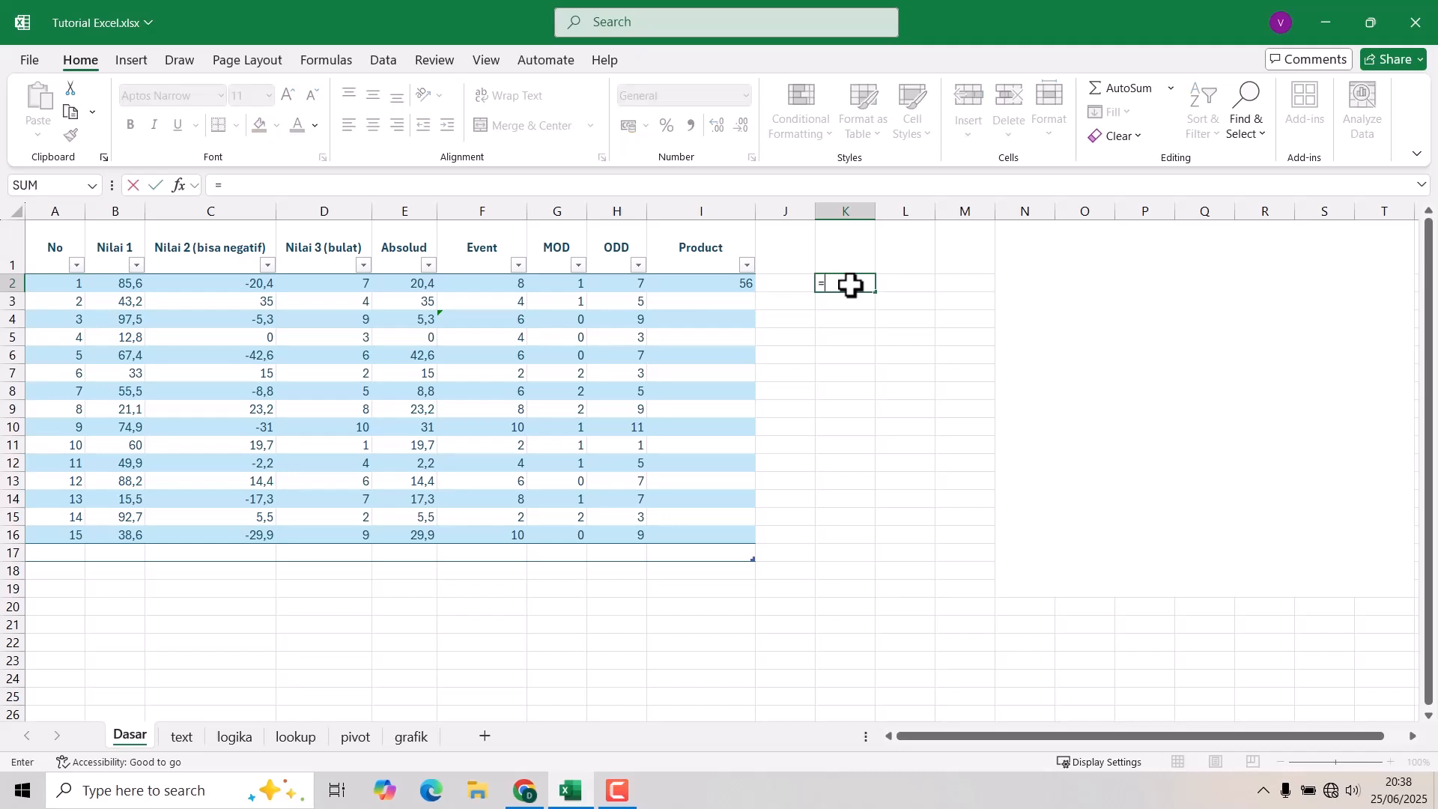
left_click(498, 287)
type("*")
left_click(558, 282)
type("*")
left_click(635, 284)
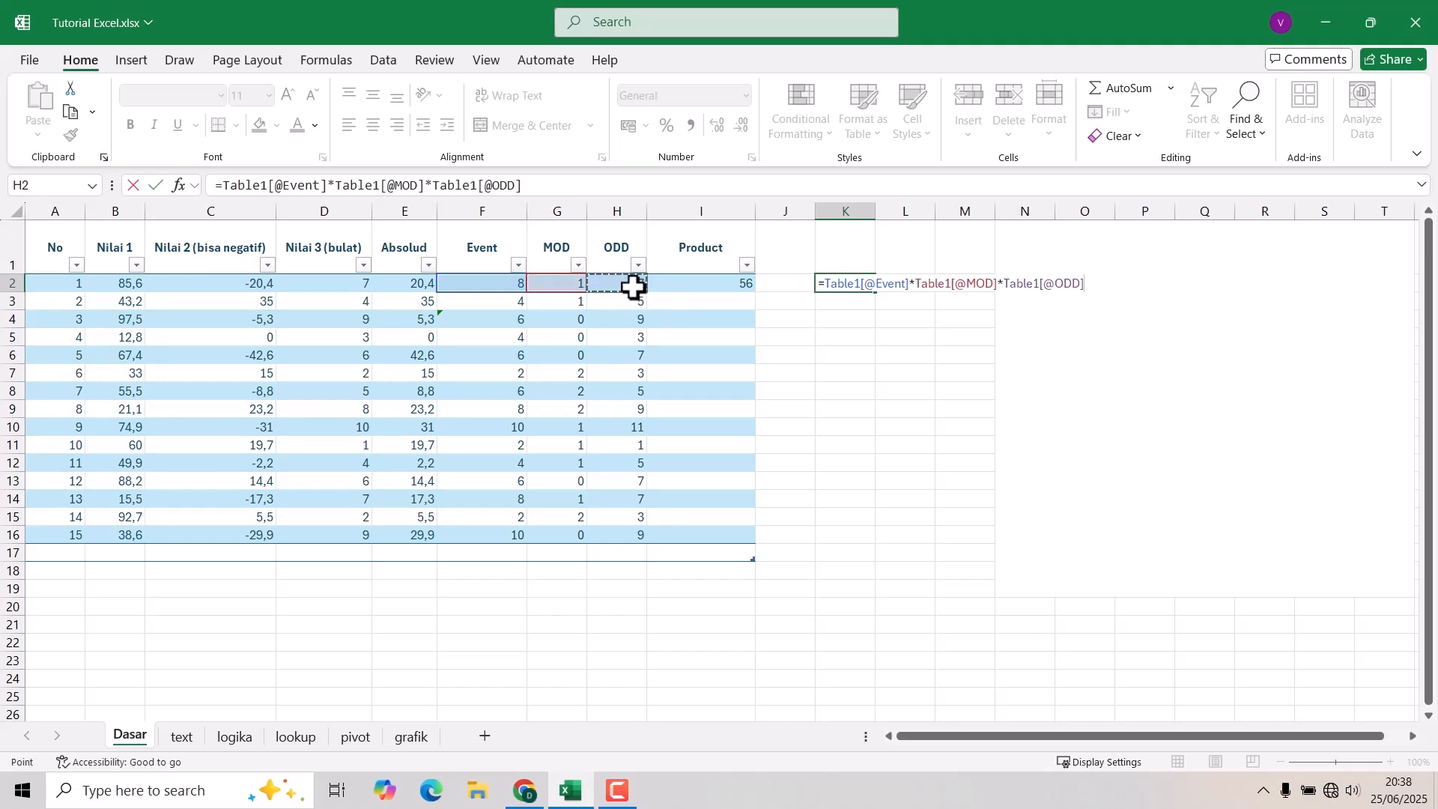
key("Return")
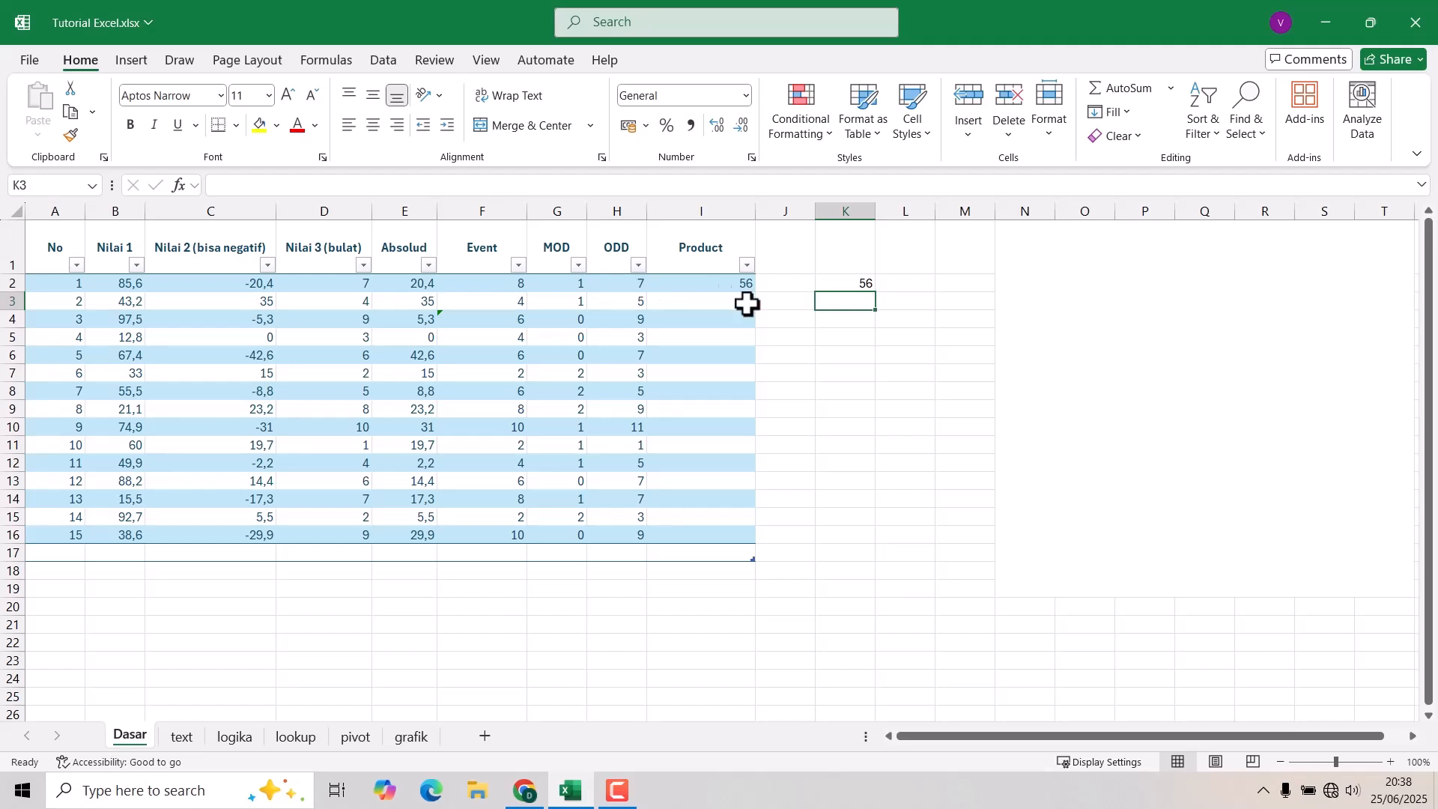
- Compare the PRODUCT formula in I2 with the manual multiplication formula in K2
left_click(863, 283)
left_click(700, 285)
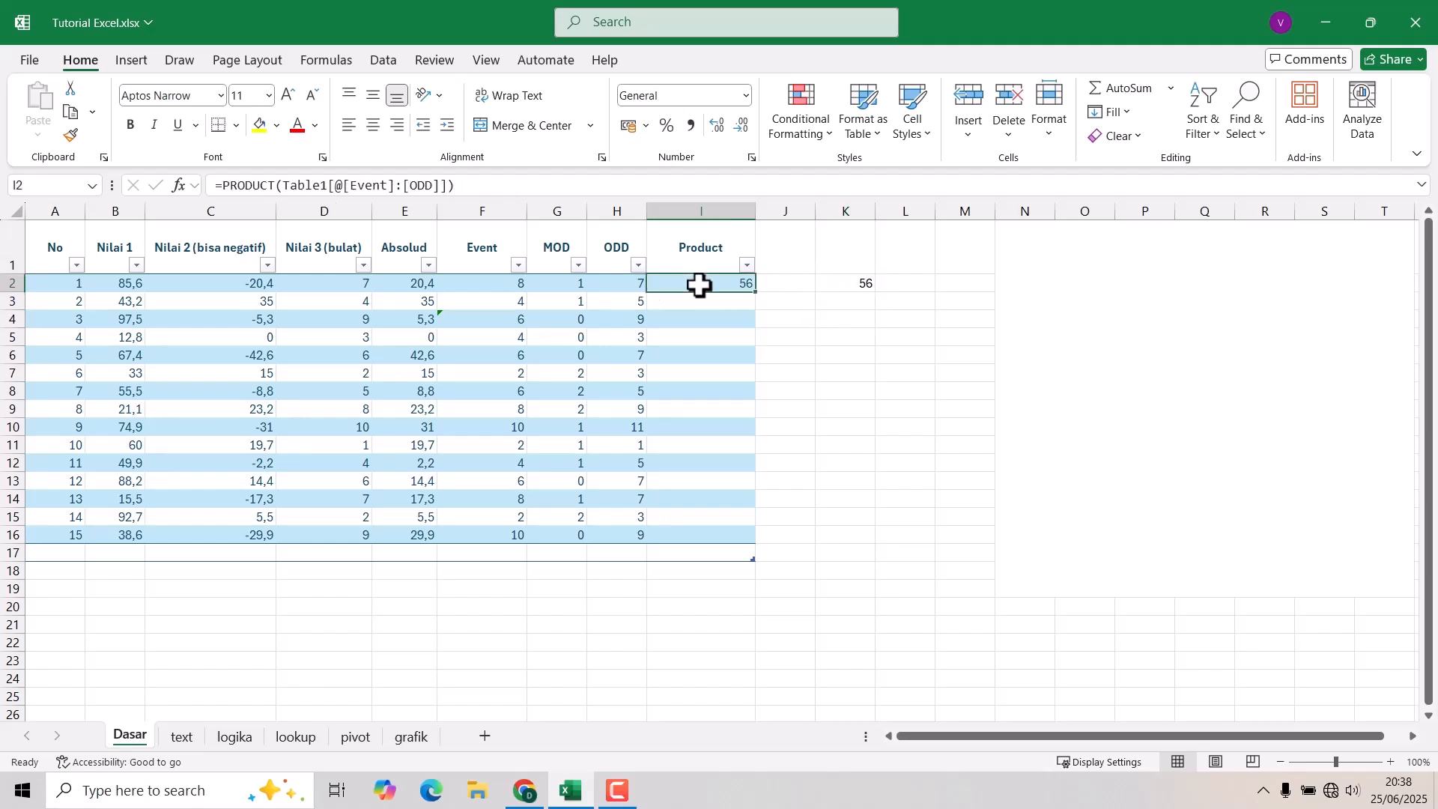
left_click(849, 280)
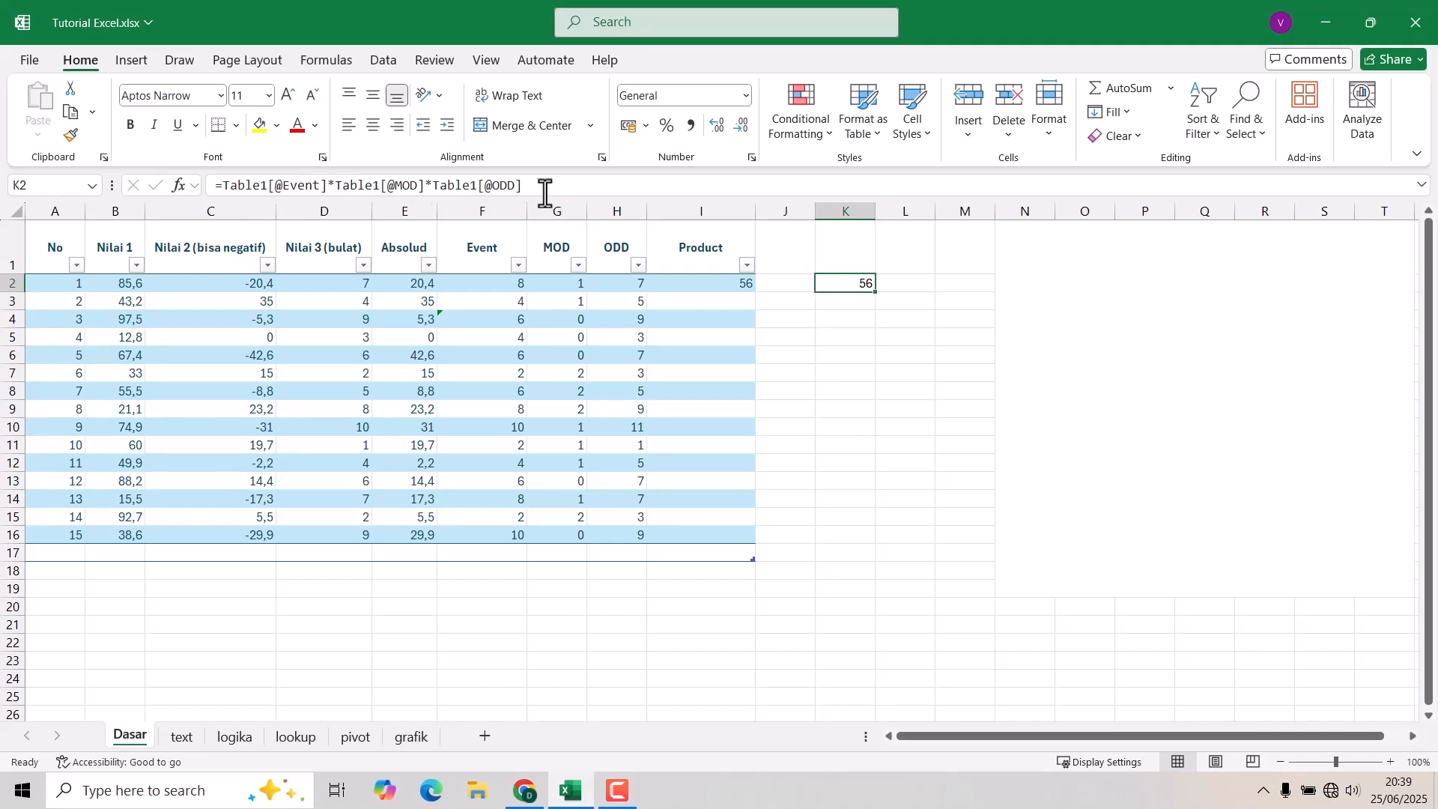
left_click_drag(524, 185, 221, 185)
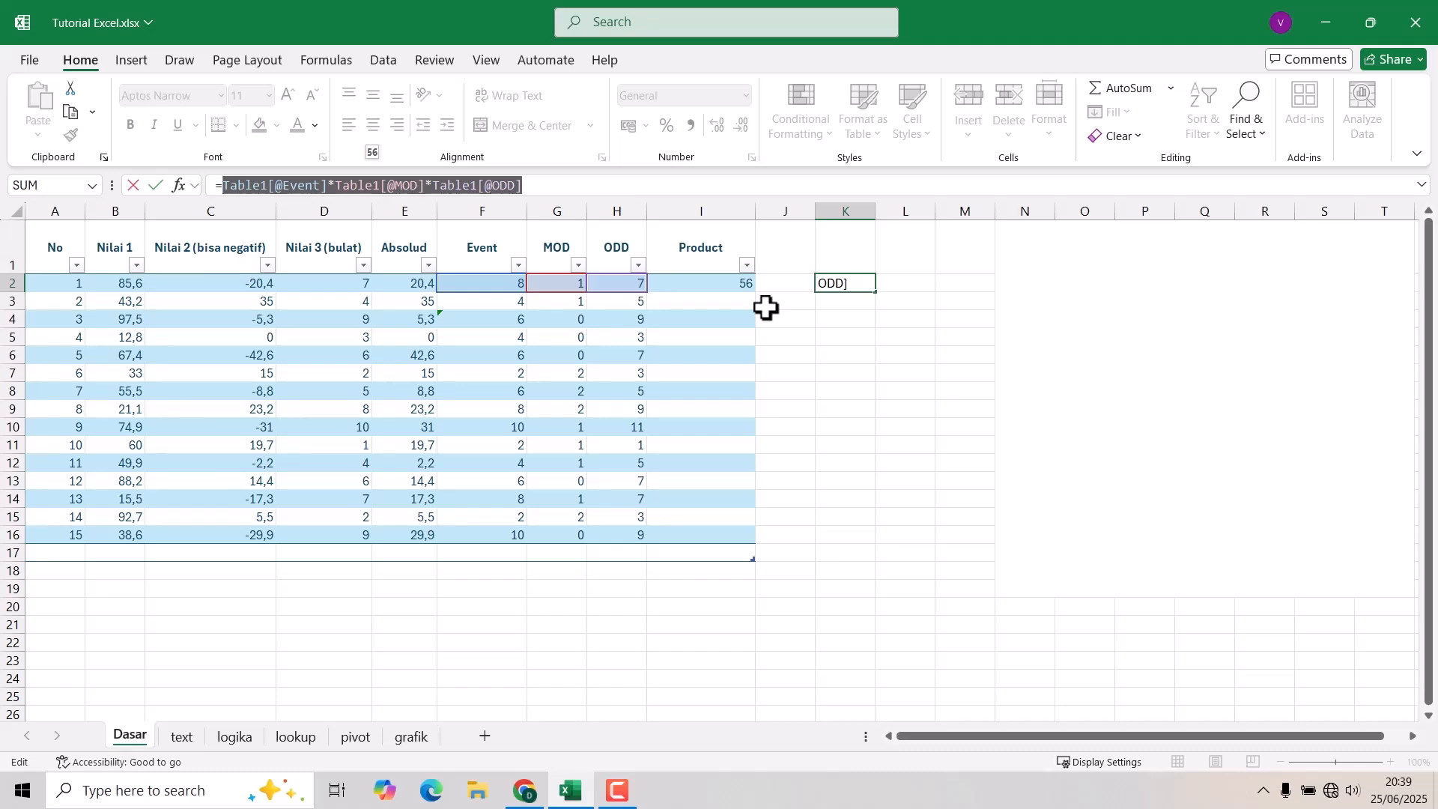
key("Escape")
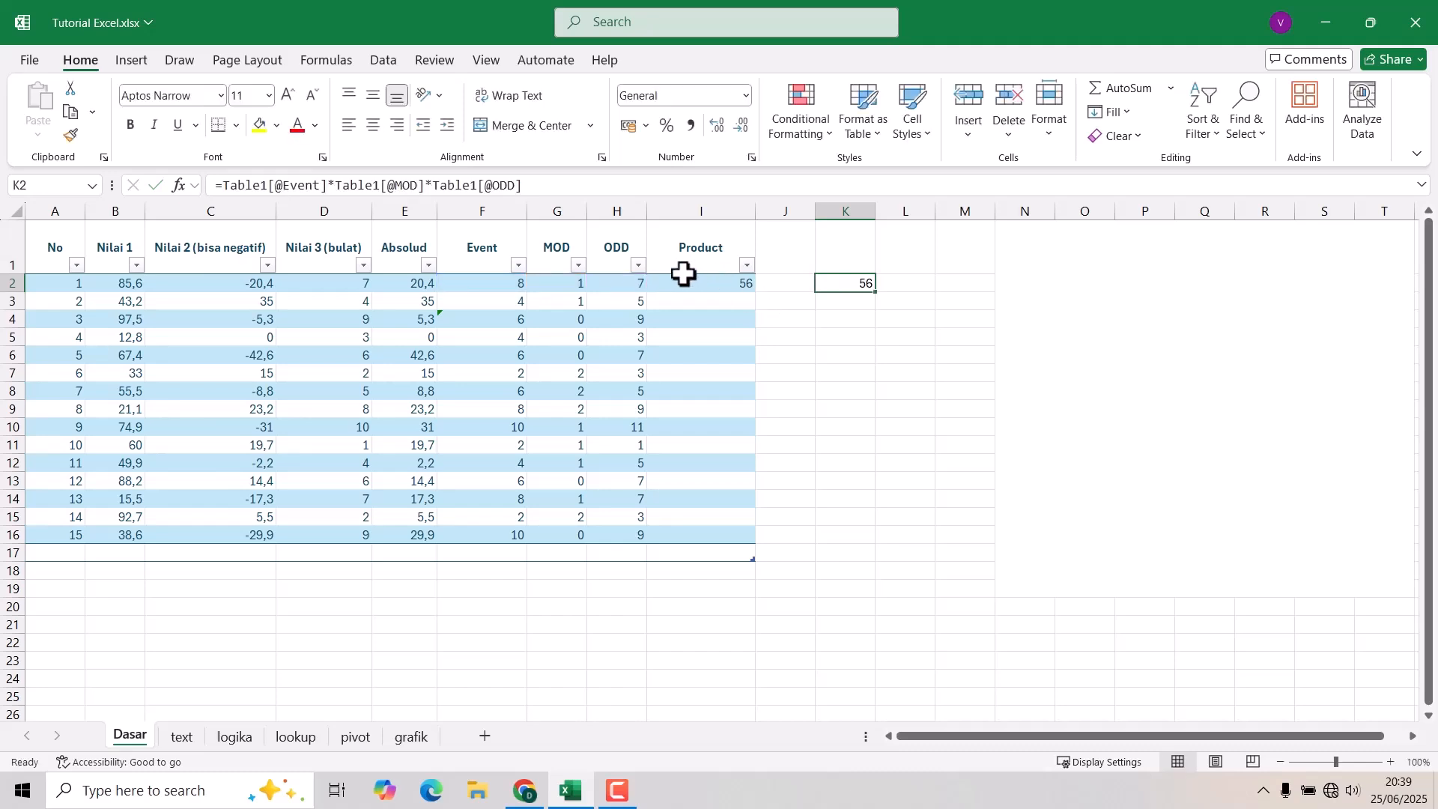
- Fill the PRODUCT formula from I2 down to I16 and check the result in I3
left_click(712, 270)
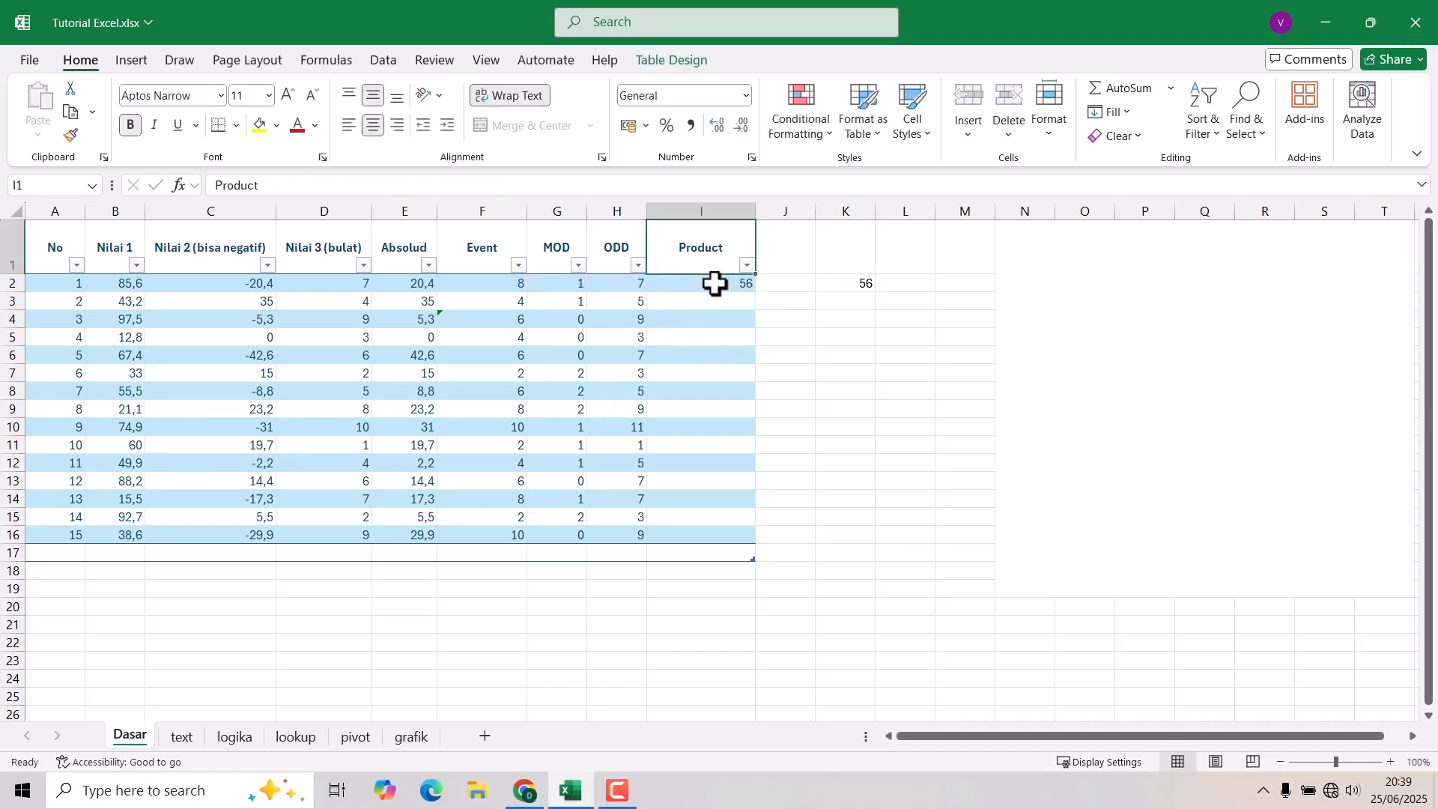
left_click(717, 286)
left_click_drag(756, 292, 771, 549)
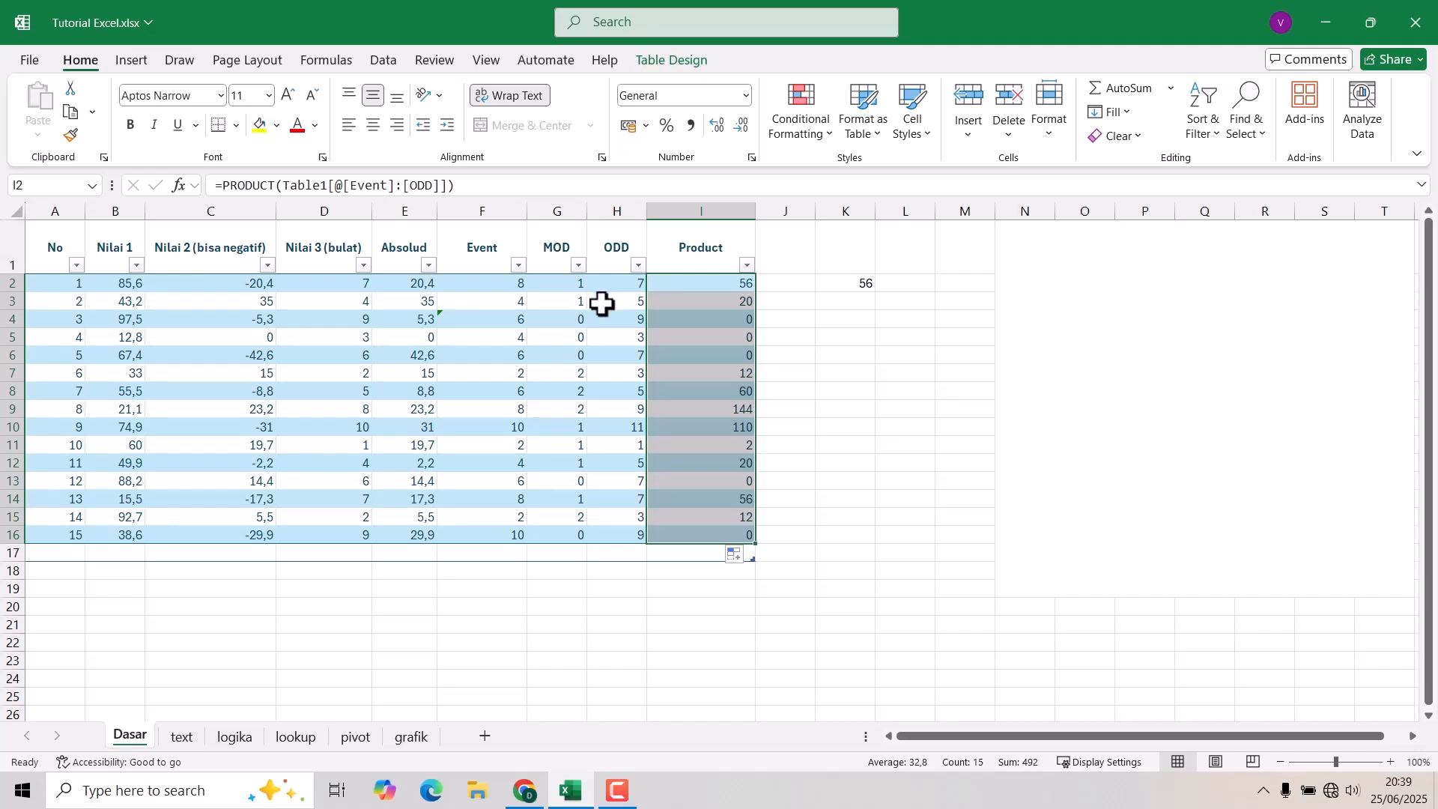
left_click(710, 306)
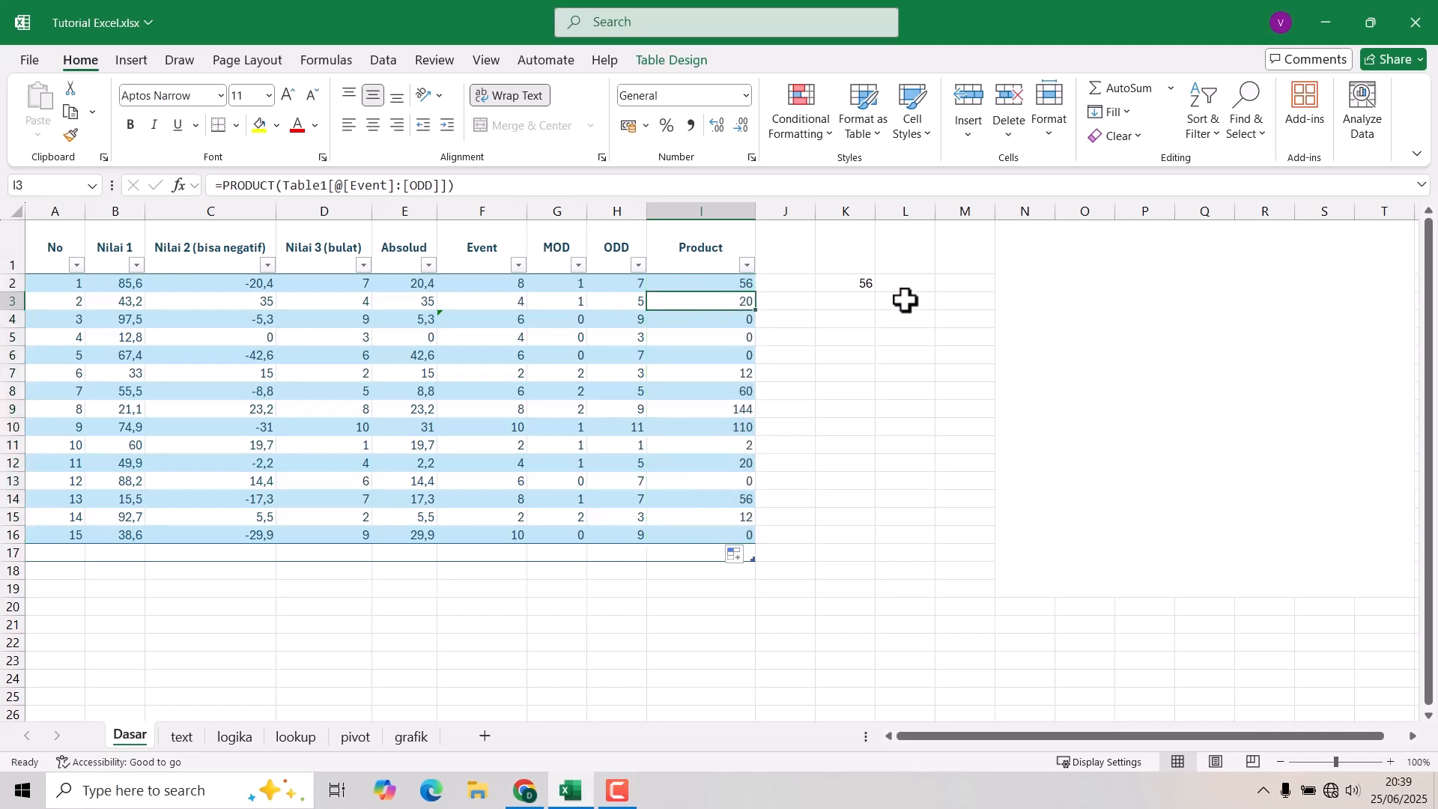
- Clear the manual check formula from K2 and add a table column headed Round in J1
left_click(864, 282)
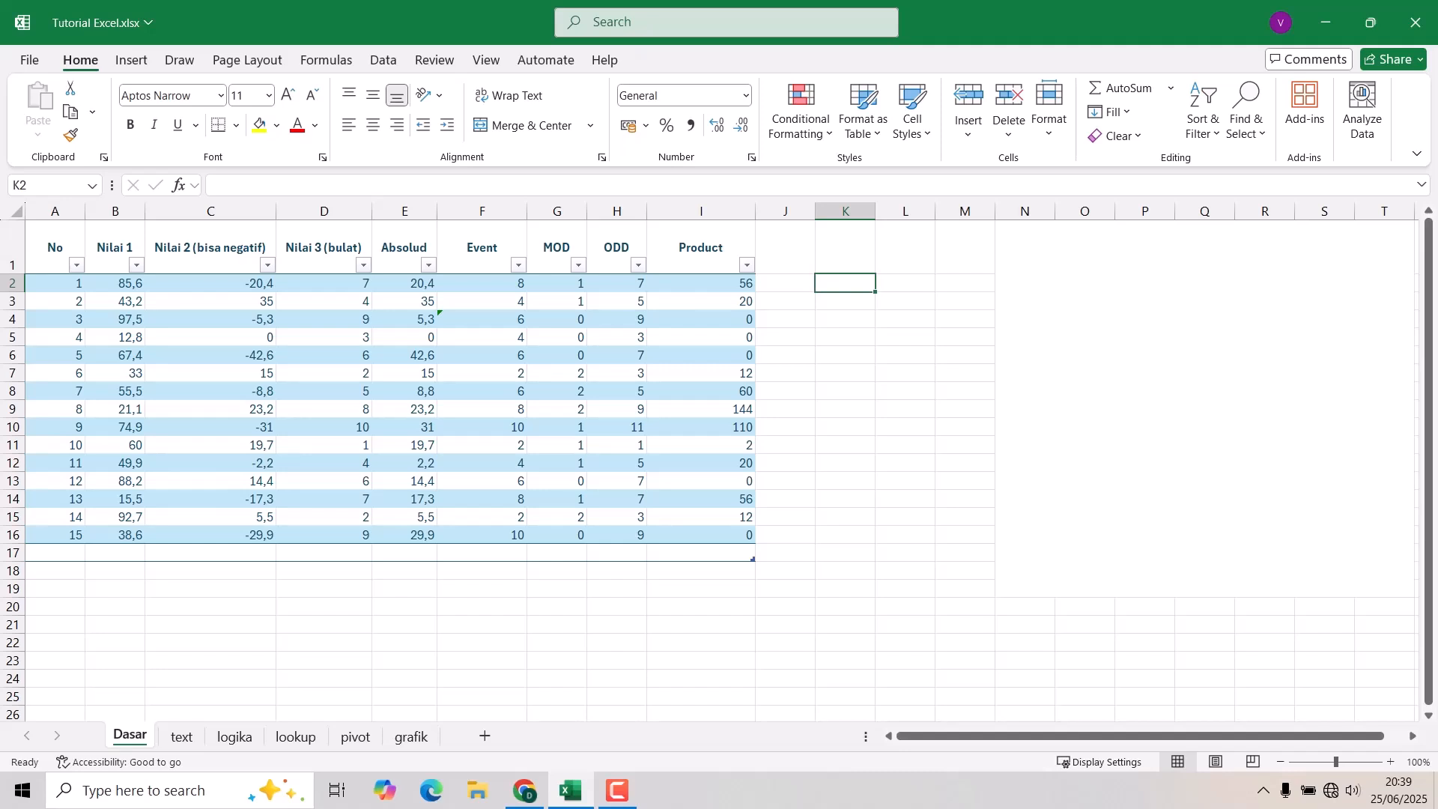
left_click(795, 248)
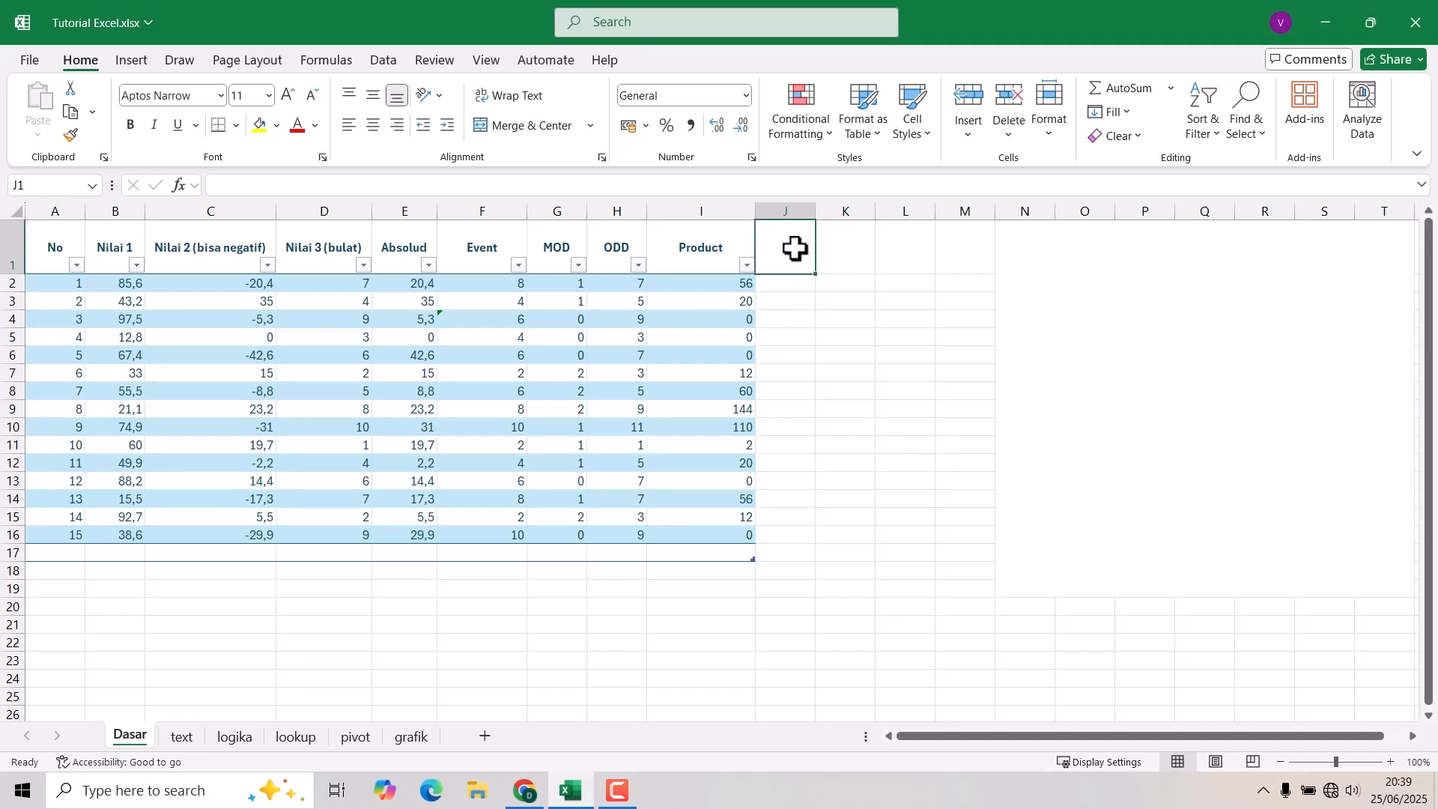
type("Round")
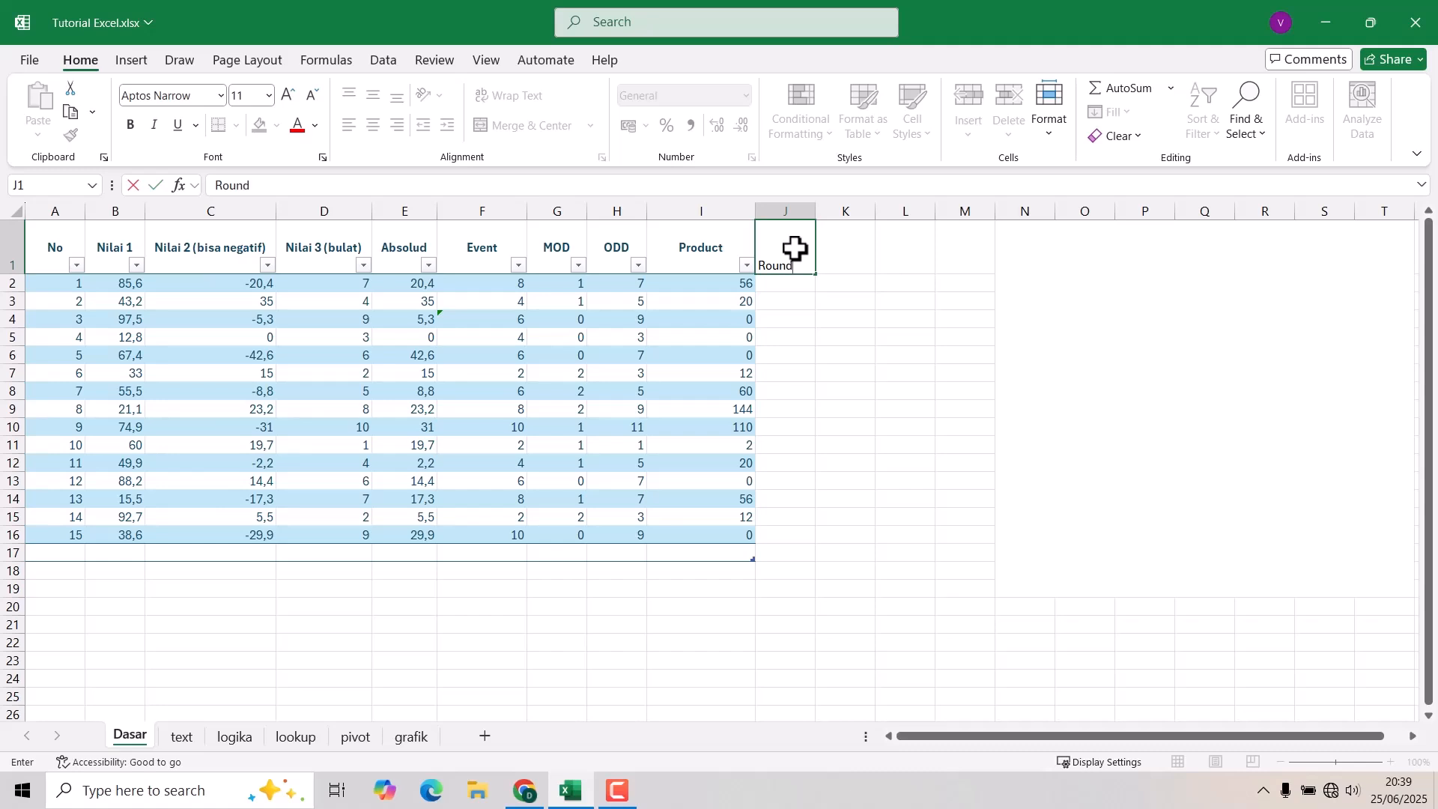
key("Return")
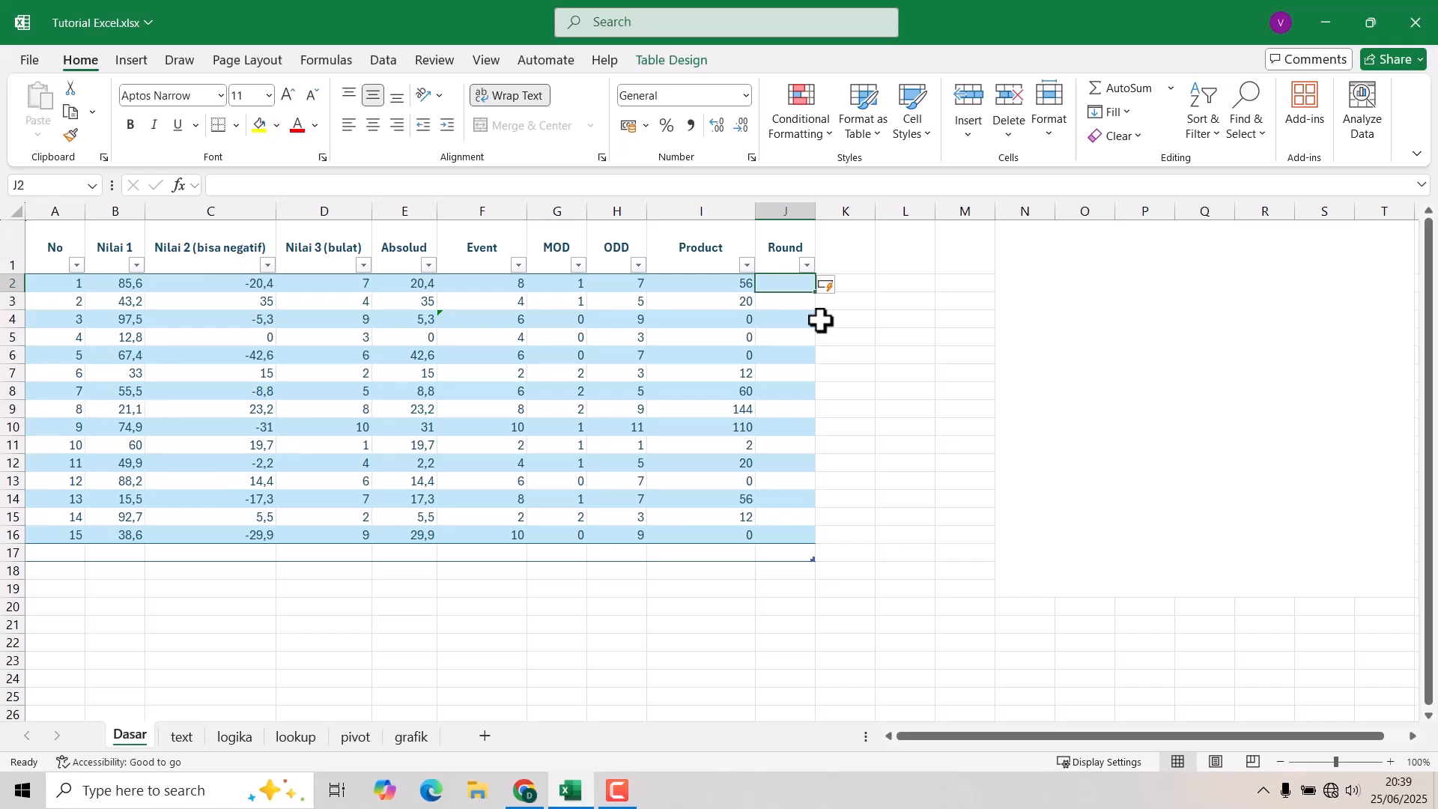
type("=")
key("Left")
key("Left")
key("Left")
key("Left")
key("Left")
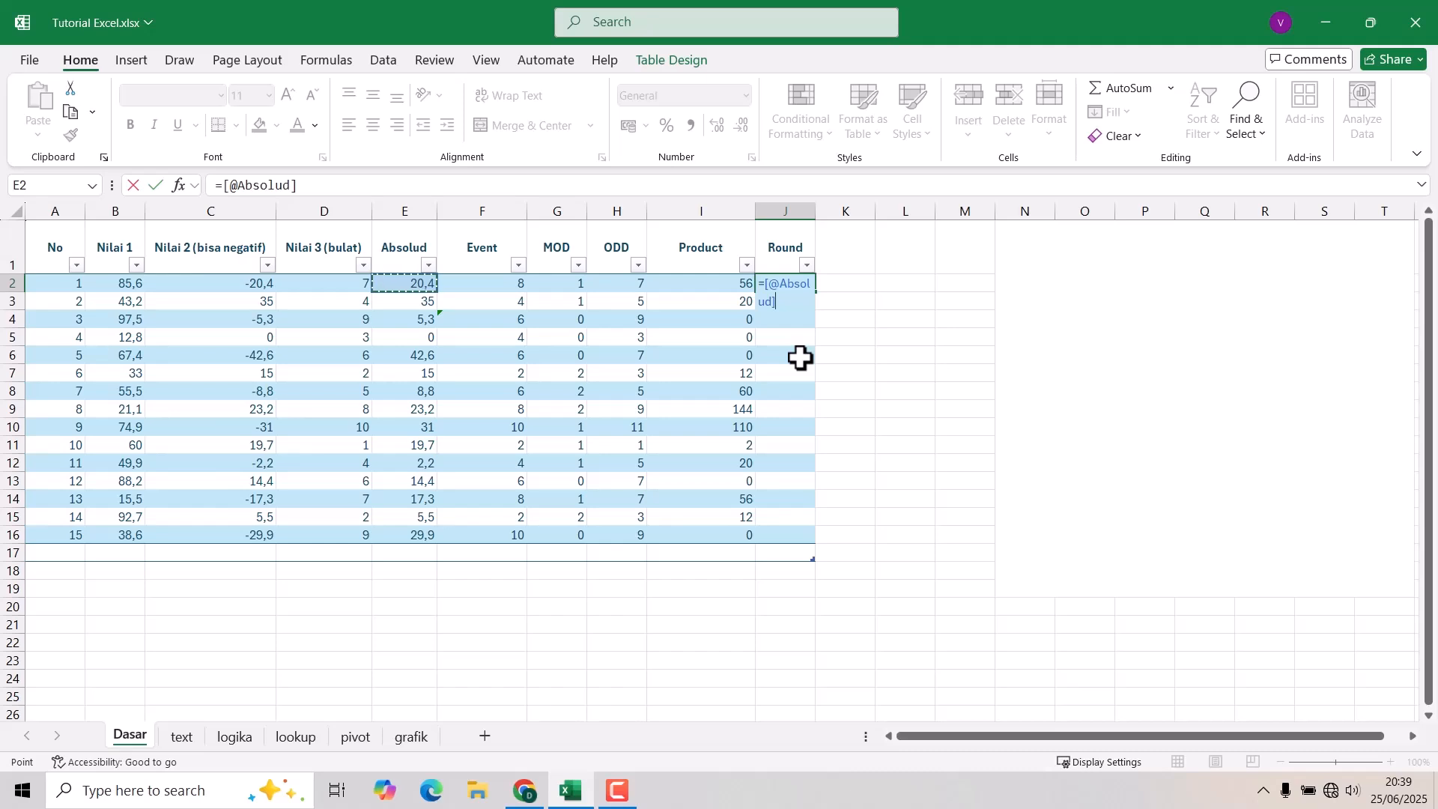
key("BackSpace")
key("BackSpace")
key("BackSpace")
key("BackSpace")
key("BackSpace")
key("BackSpace")
key("BackSpace")
key("BackSpace")
key("BackSpace")
key("BackSpace")
key("BackSpace")
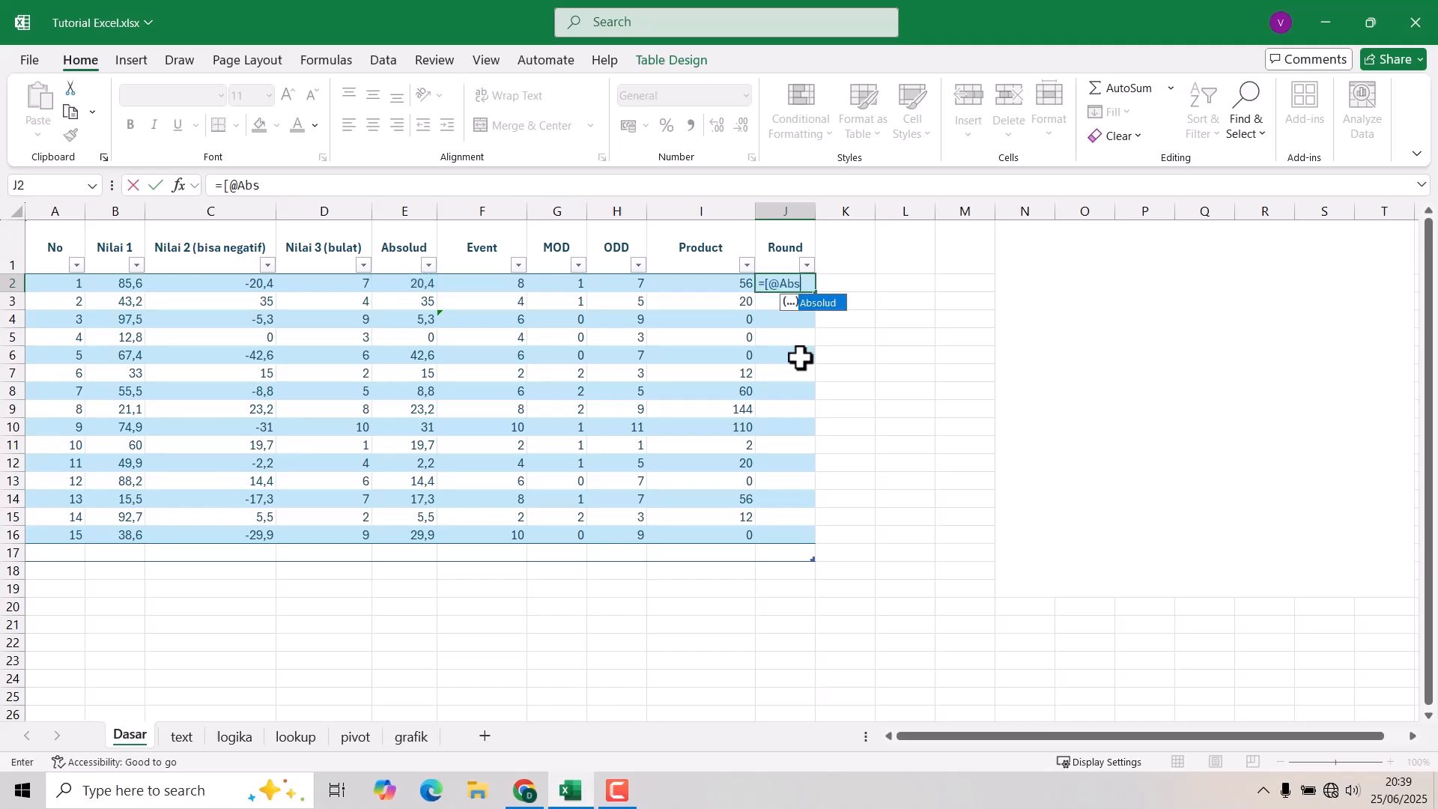
- Enter a ROUND formula in J2 that rounds the Absolud value to 2 decimal digits, and fill it down to J16
type("=roun")
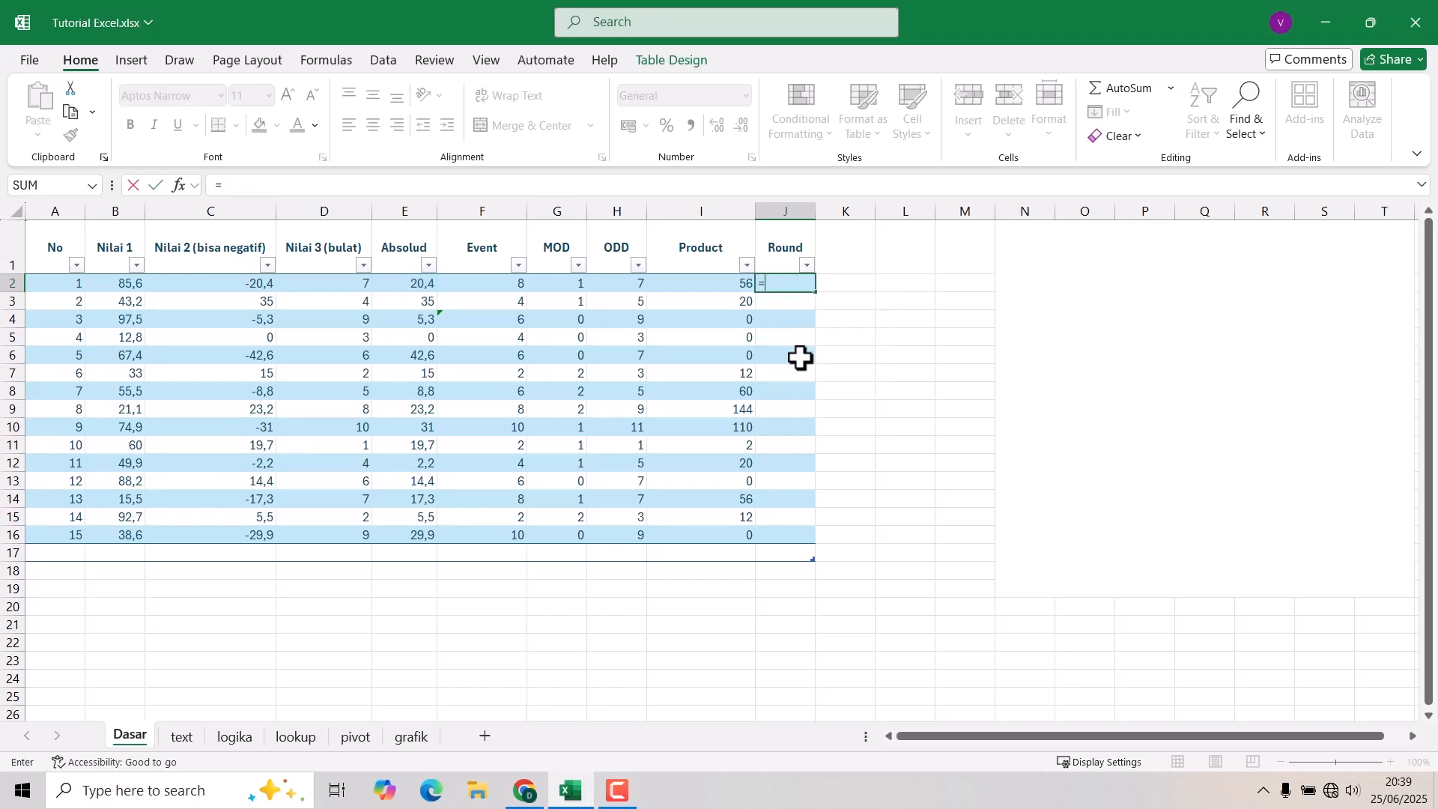
key("Tab")
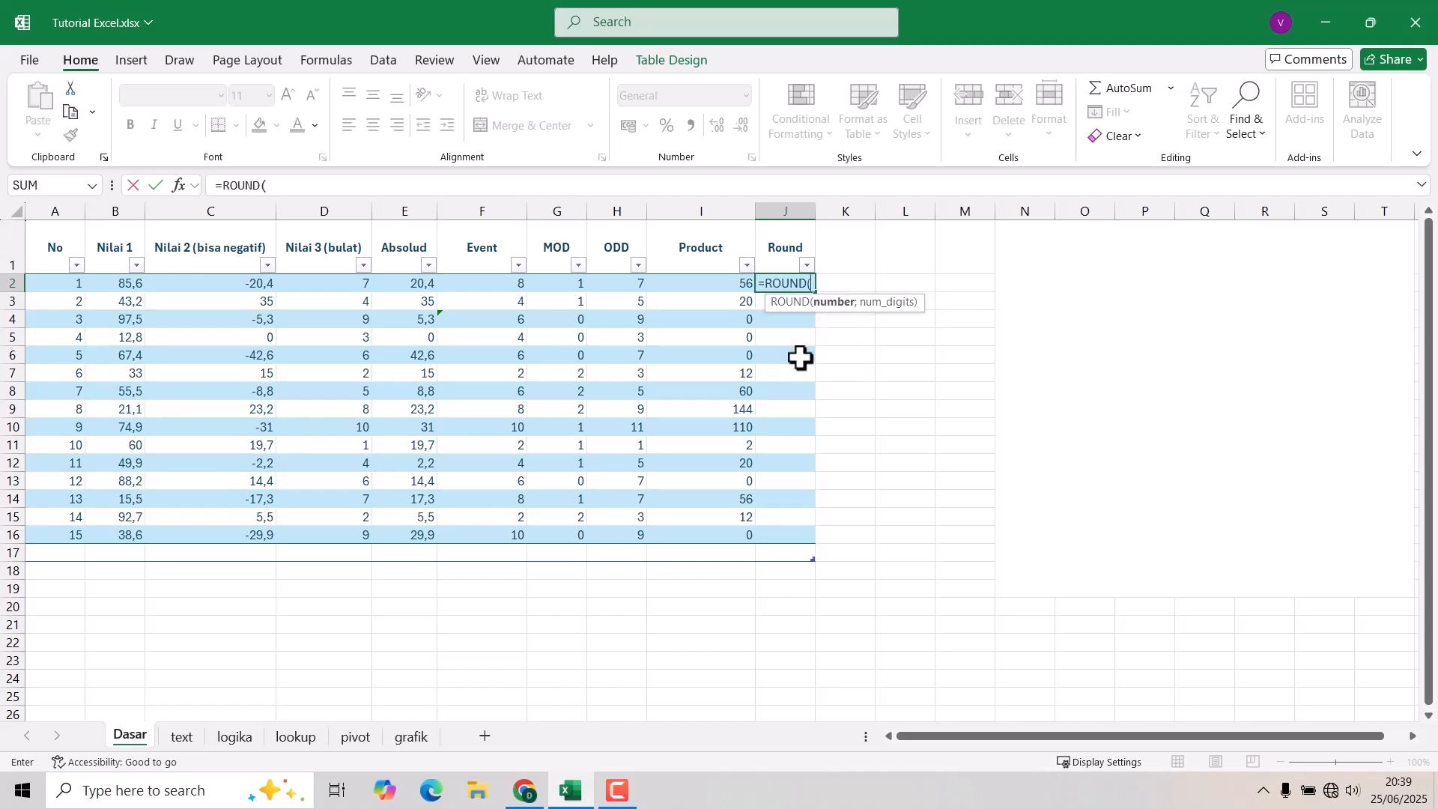
left_click(408, 282)
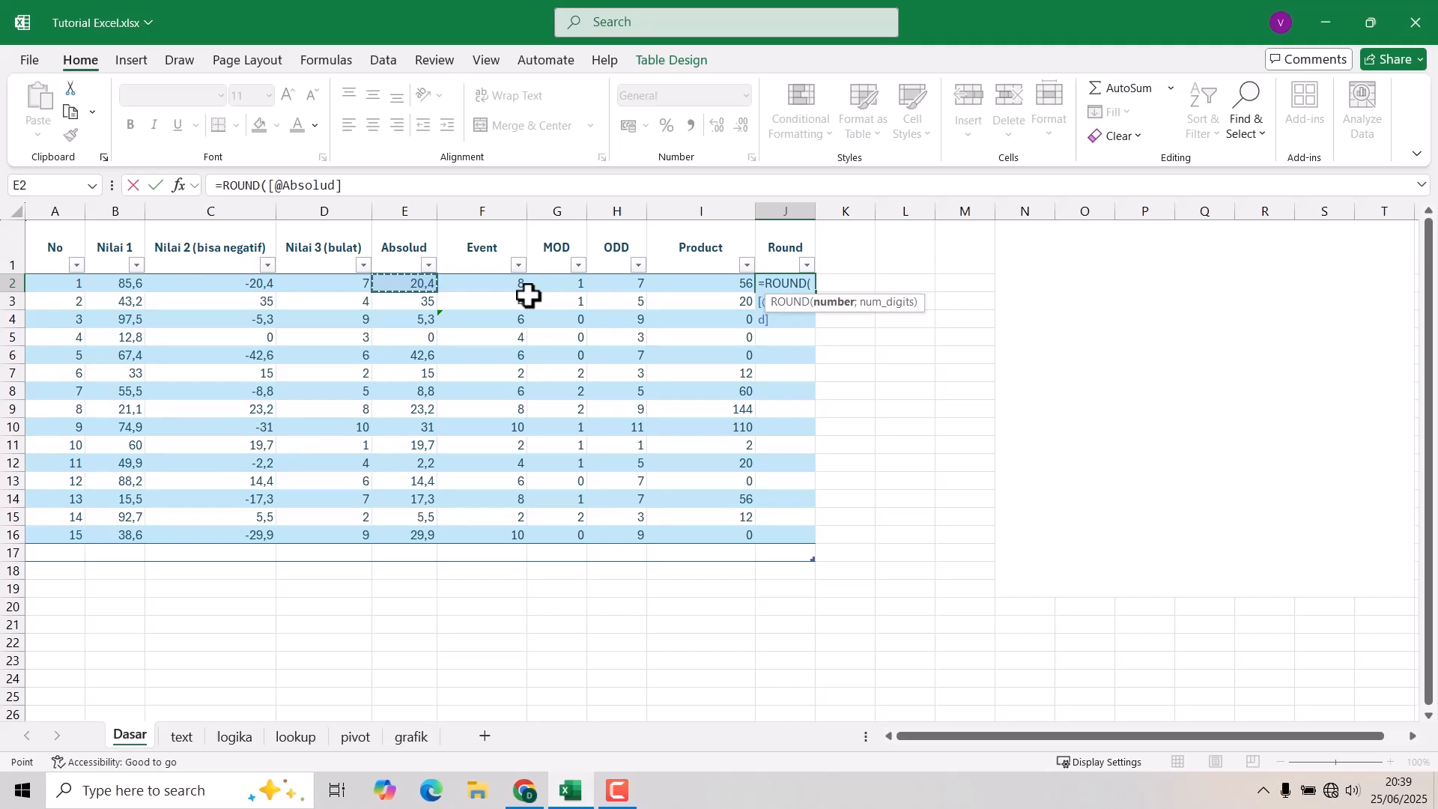
type(";2")
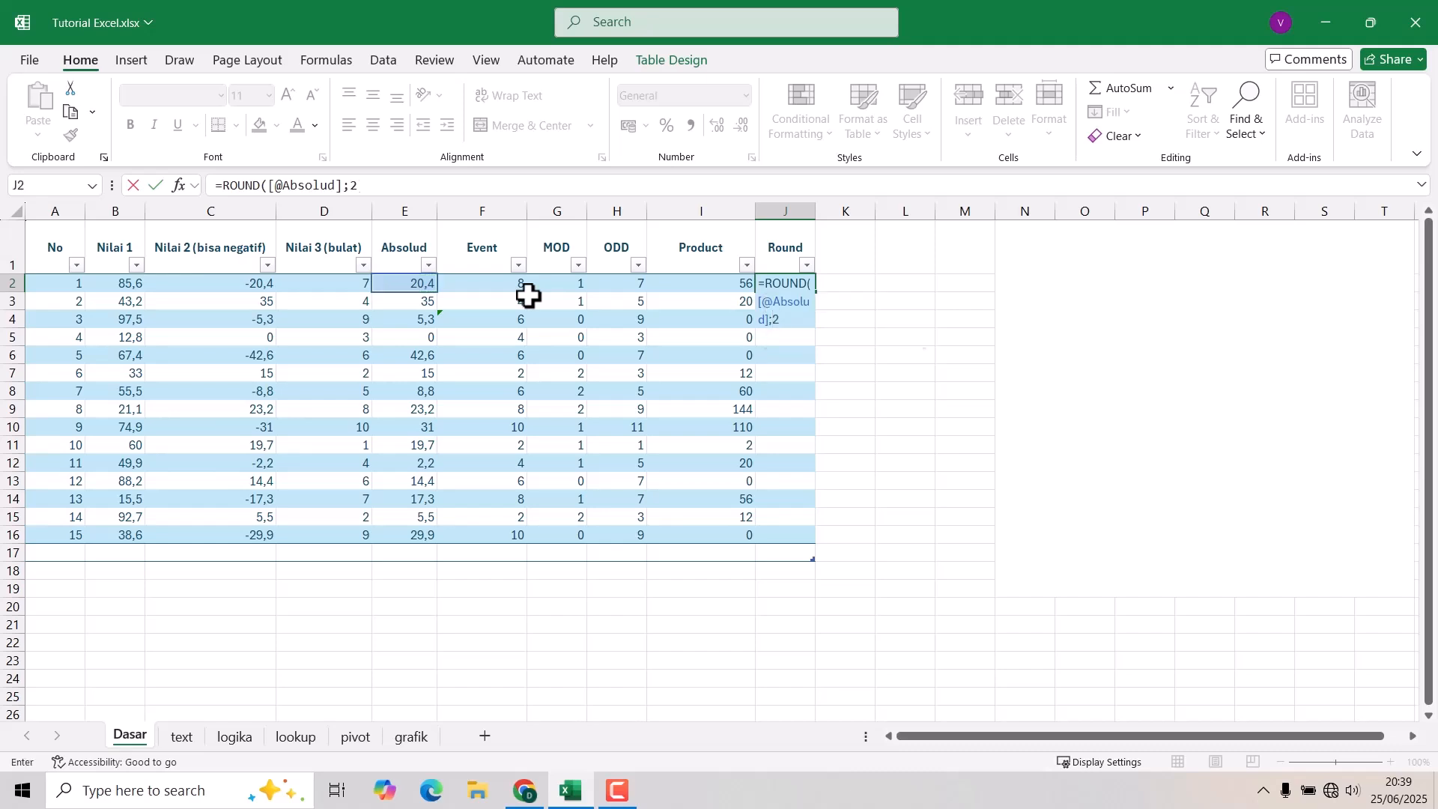
key("Return")
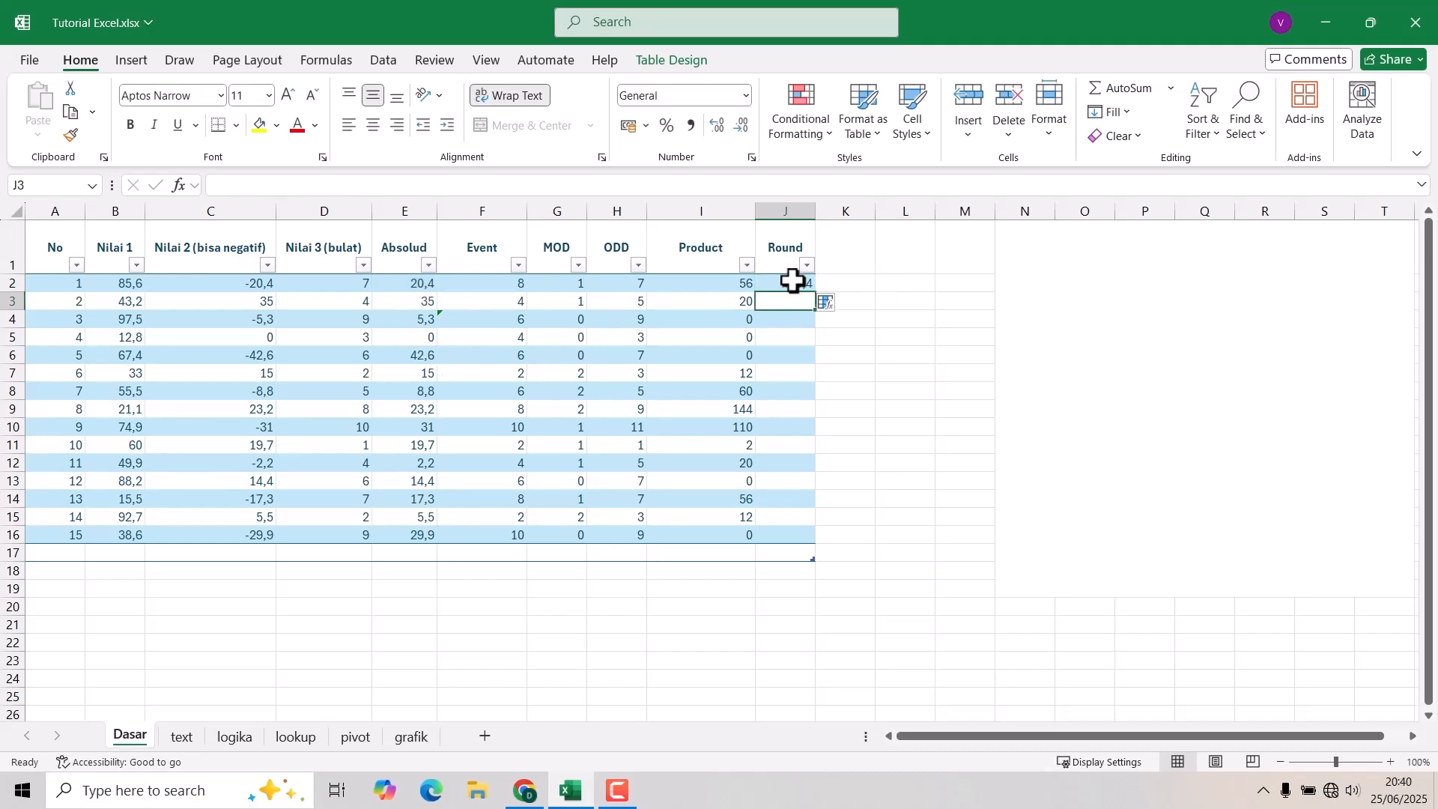
left_click(792, 281)
left_click_drag(816, 296, 823, 545)
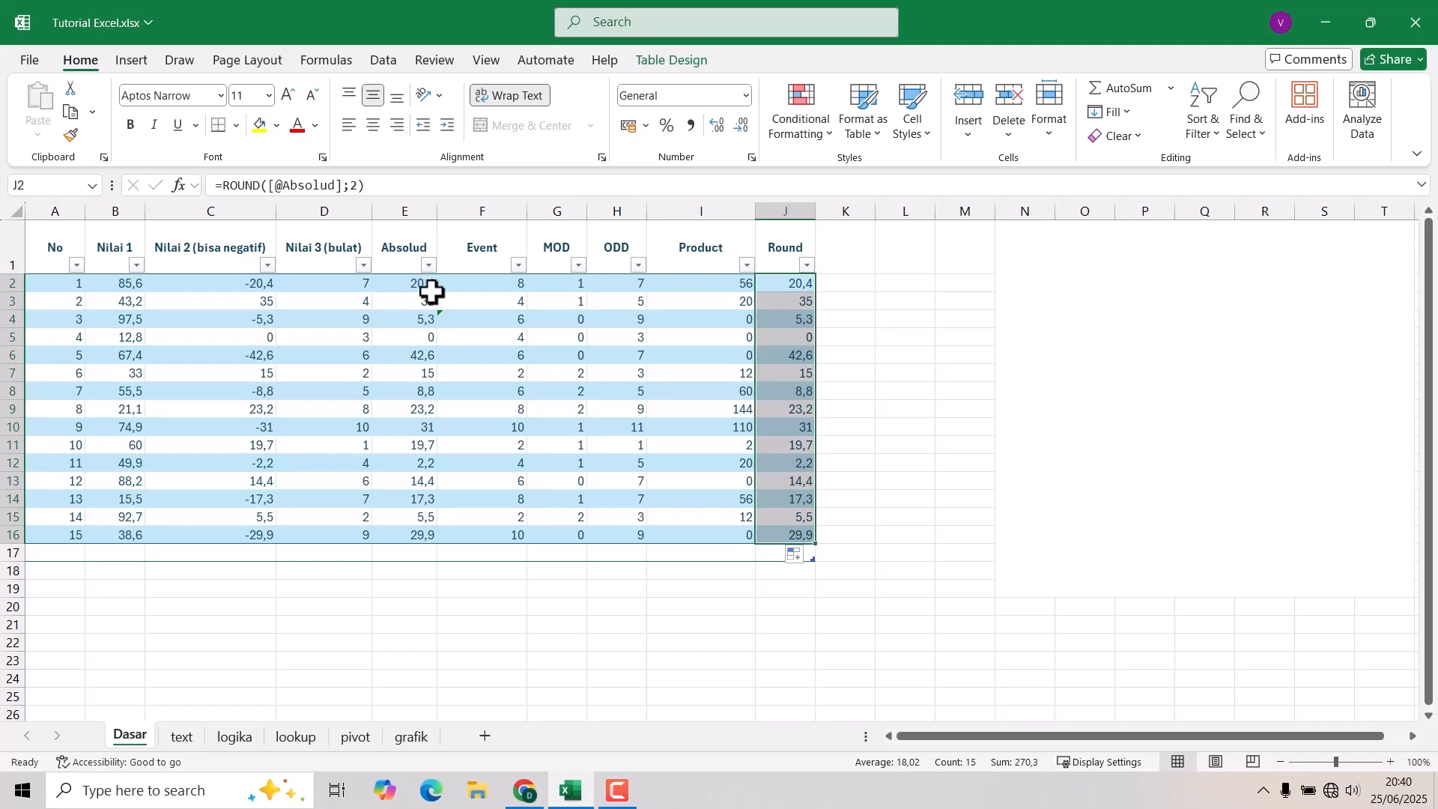
- Change the ROUND formula in J2 to 0 decimal digits and fill it down to J16
left_click(787, 280)
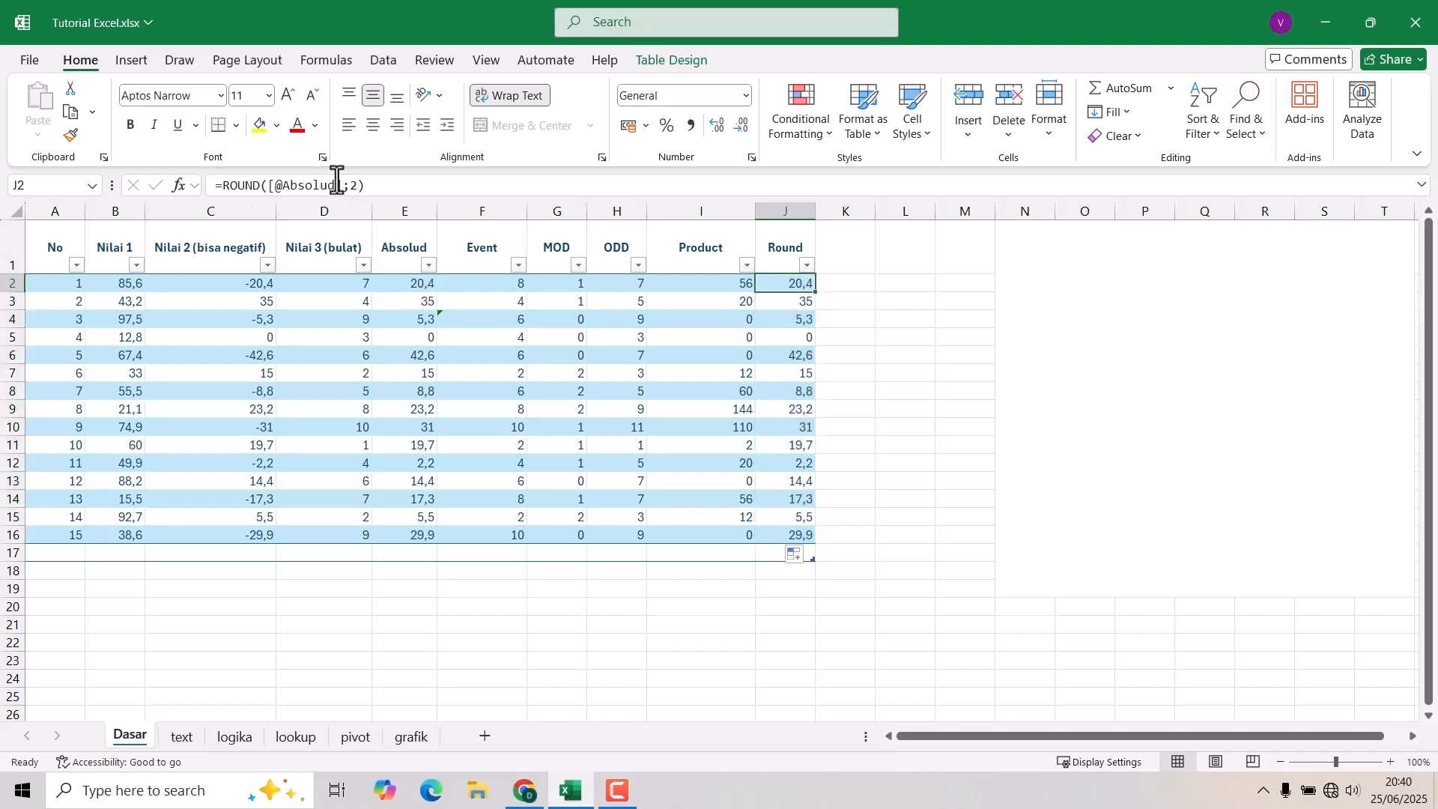
left_click(353, 186)
key("BackSpace")
type("0")
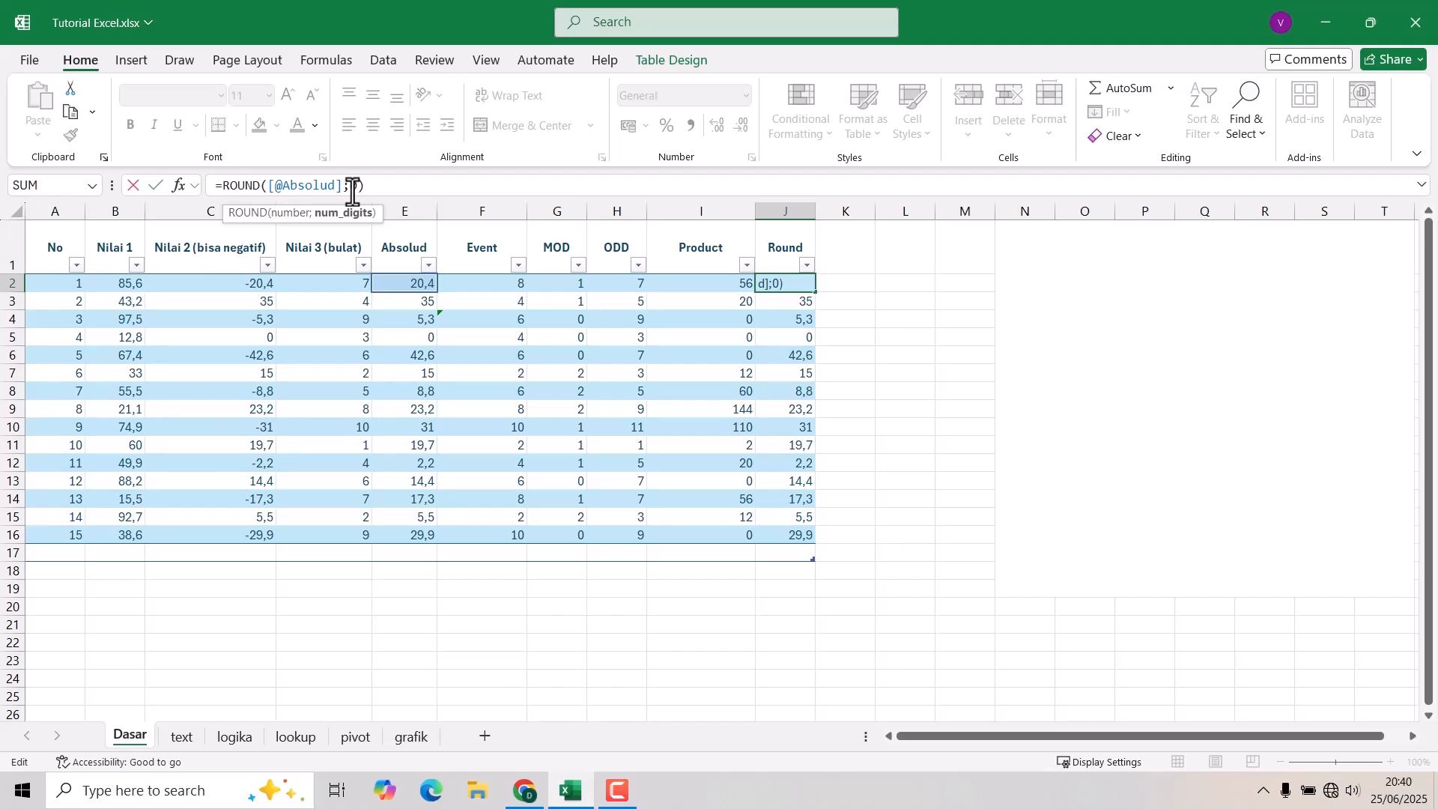
key("Return")
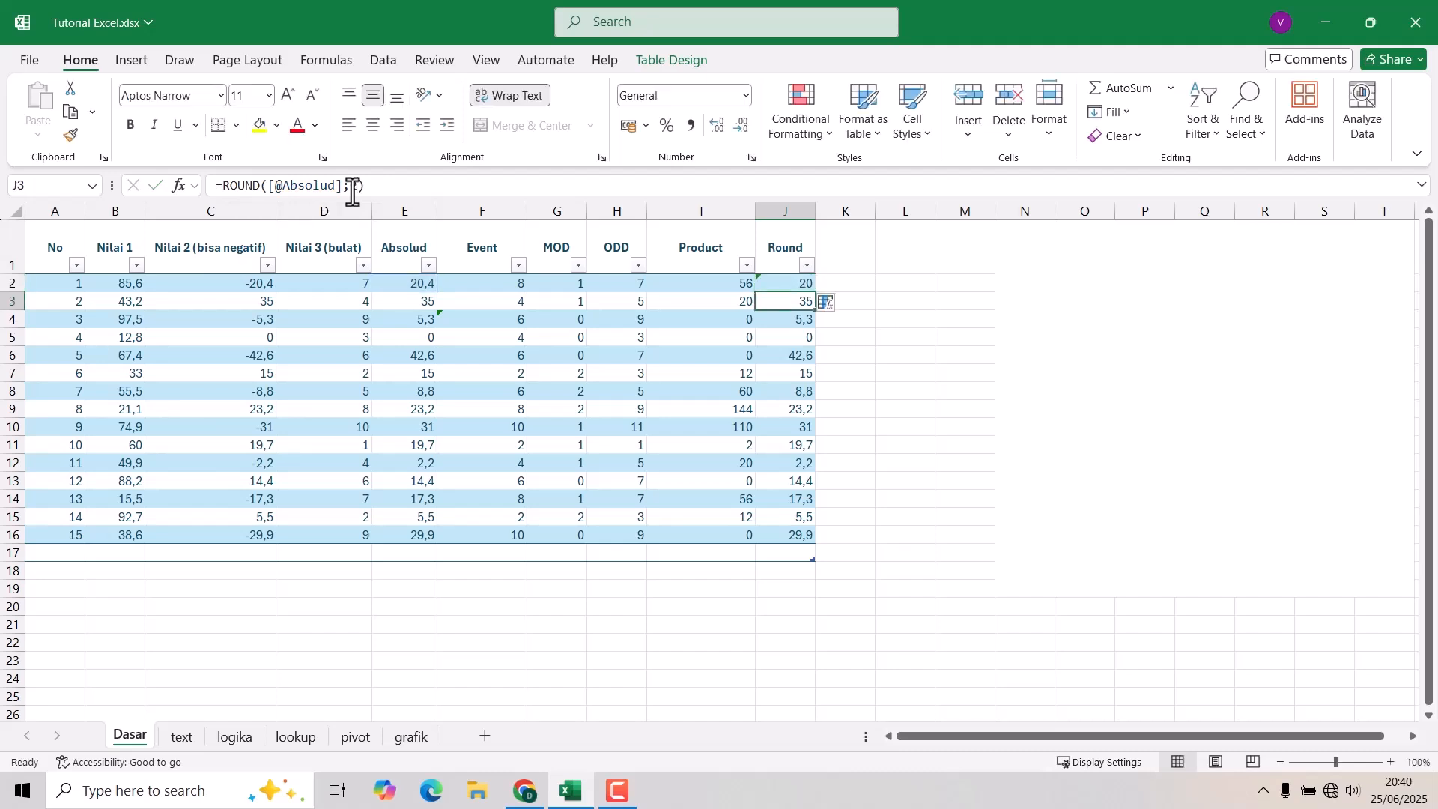
left_click(796, 286)
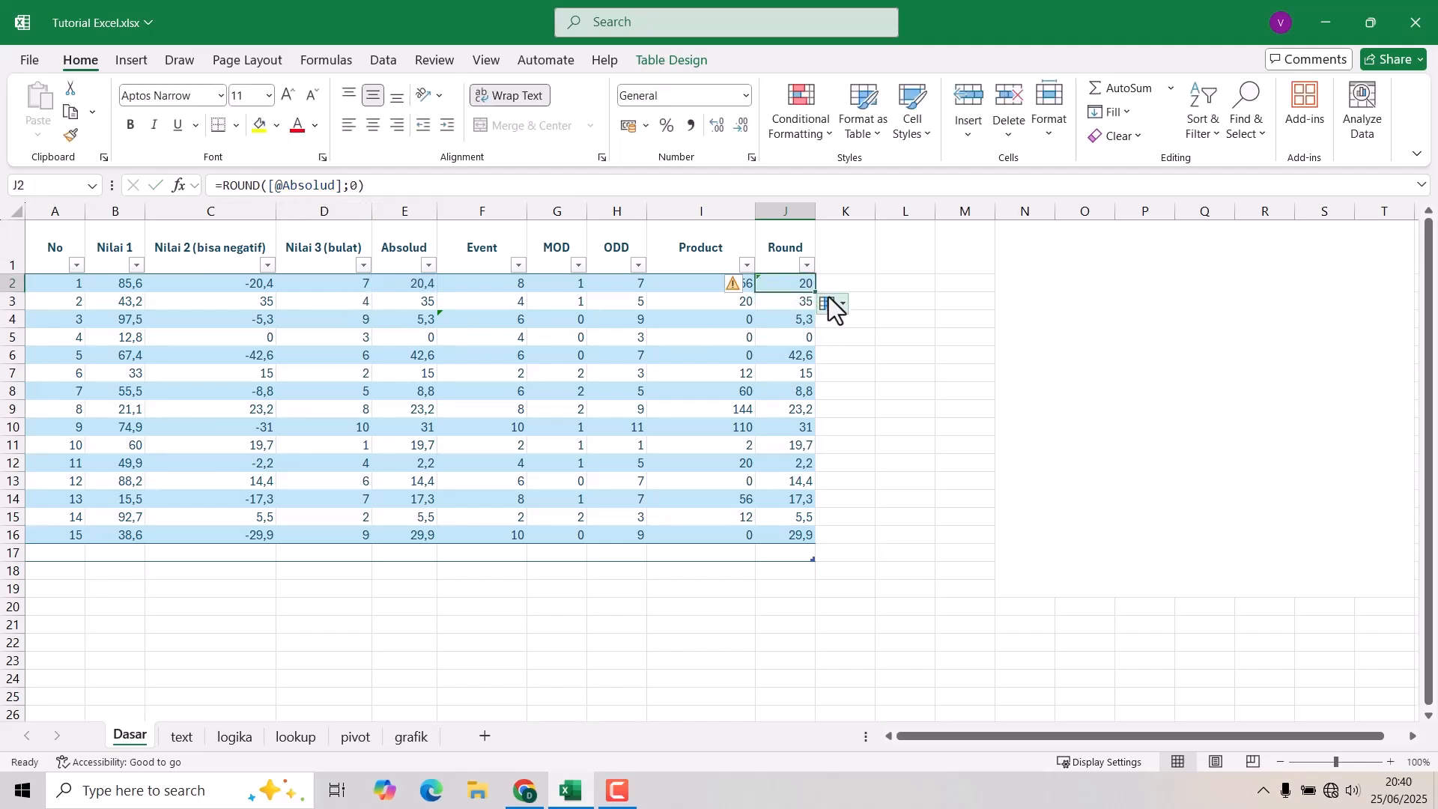
left_click_drag(815, 293, 817, 543)
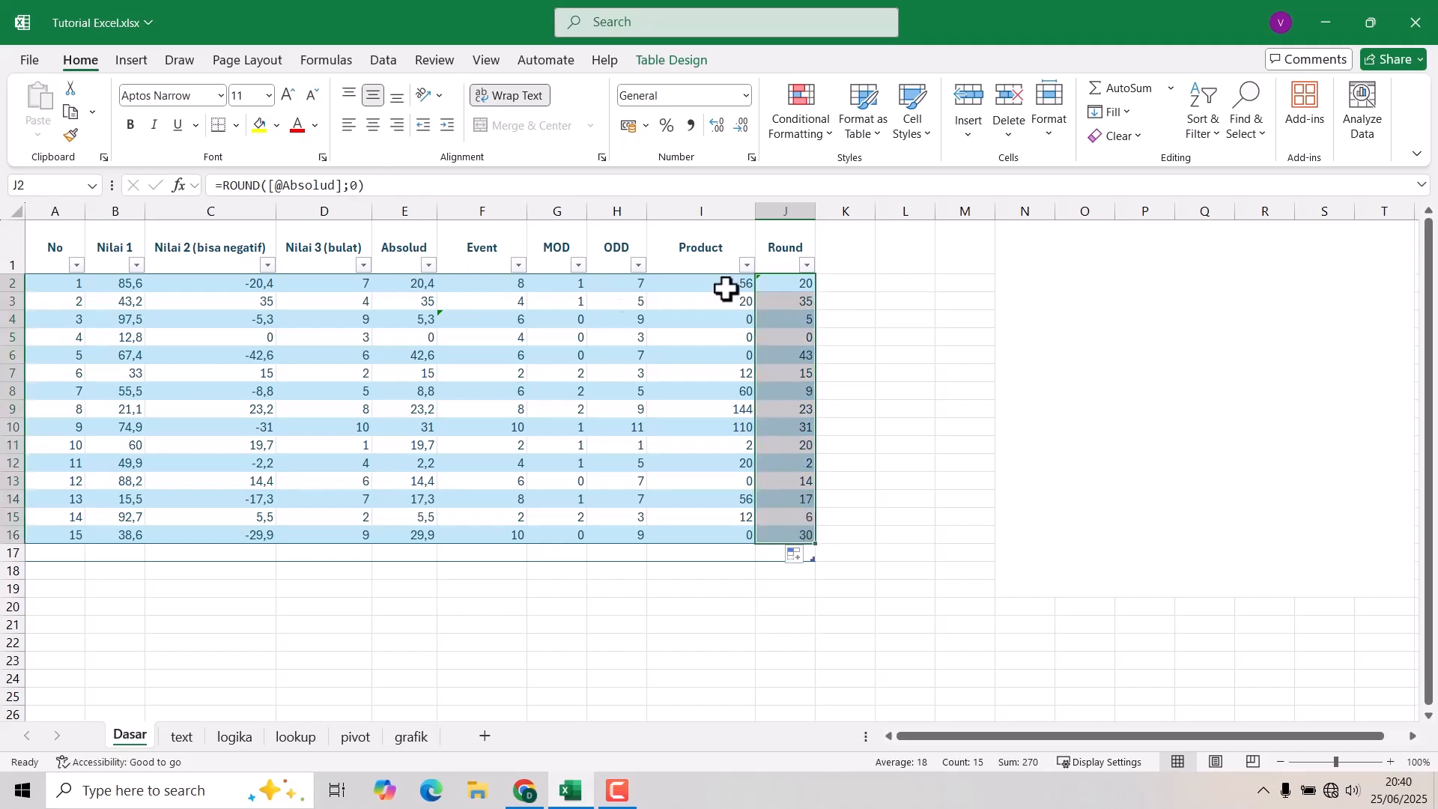
left_click(771, 285)
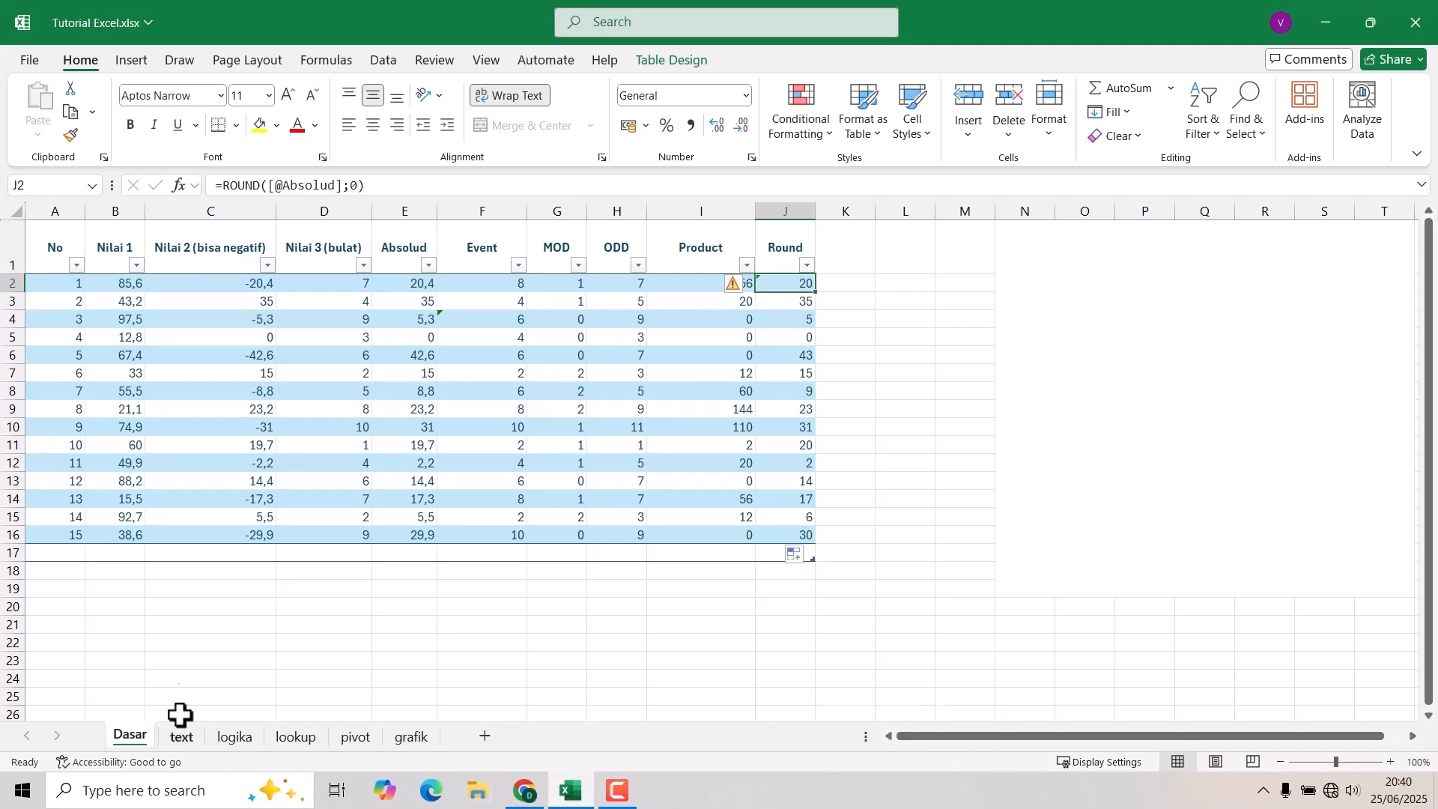
- Total the Event column in F17 with a SUM formula over F2 to F16
left_click(401, 555)
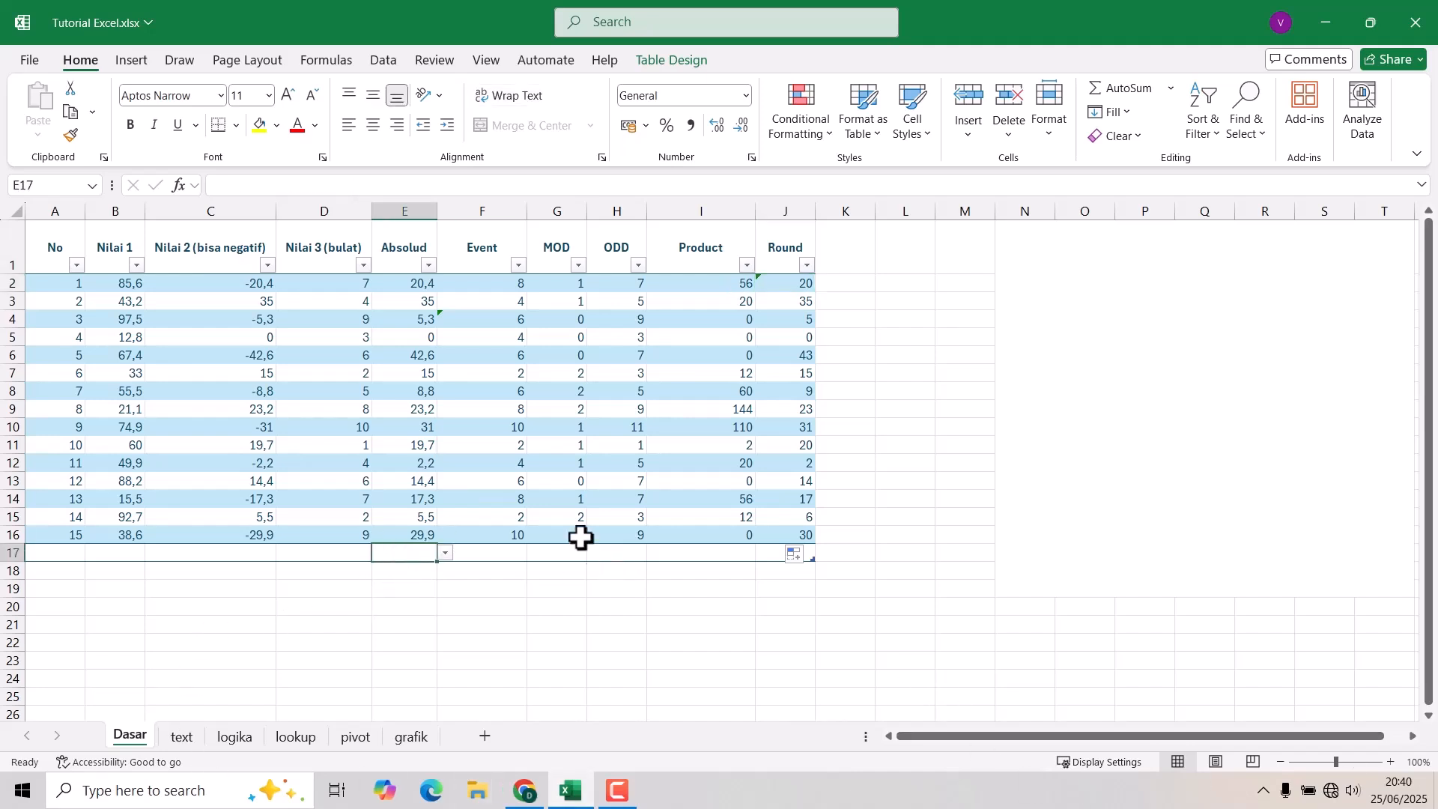
left_click(482, 548)
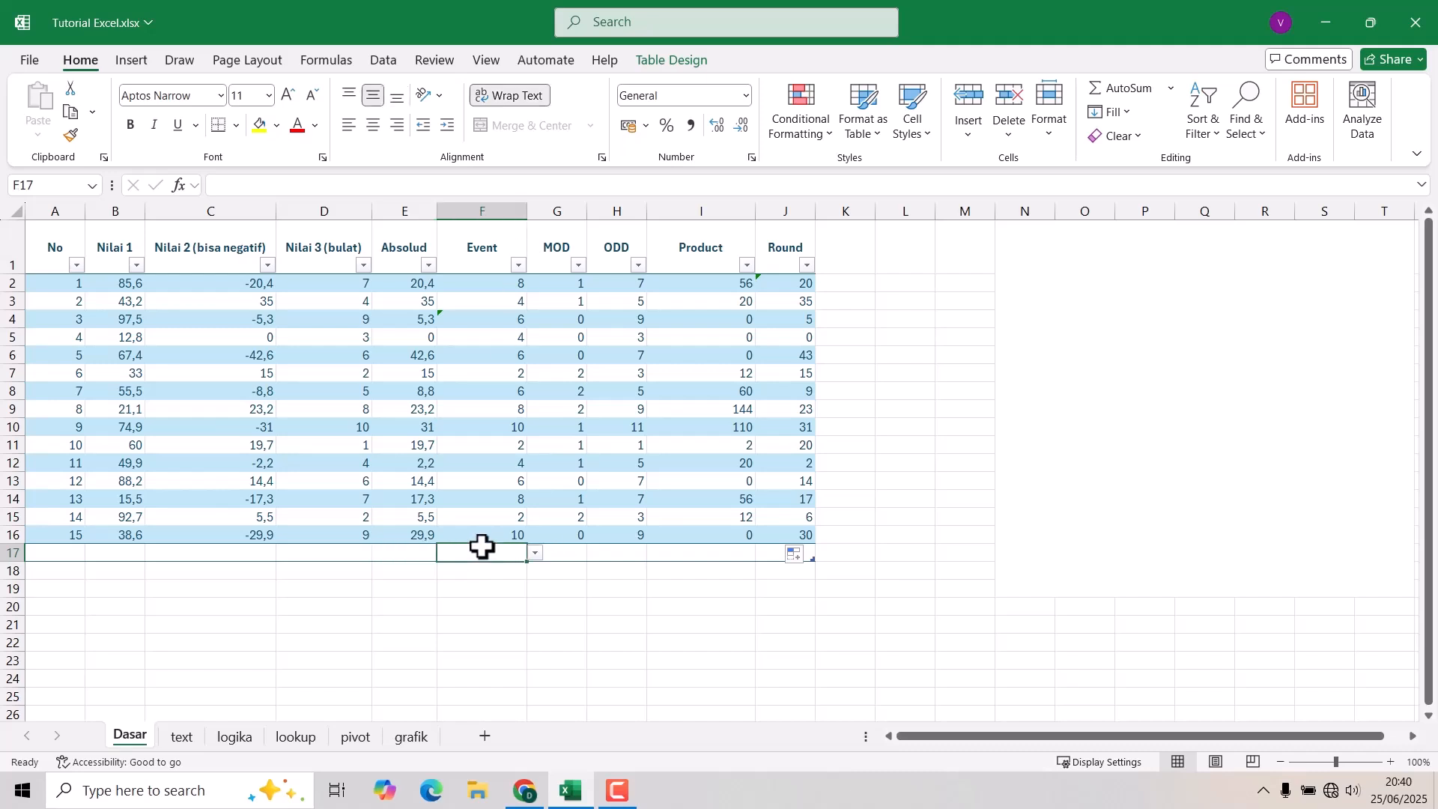
left_click(480, 209)
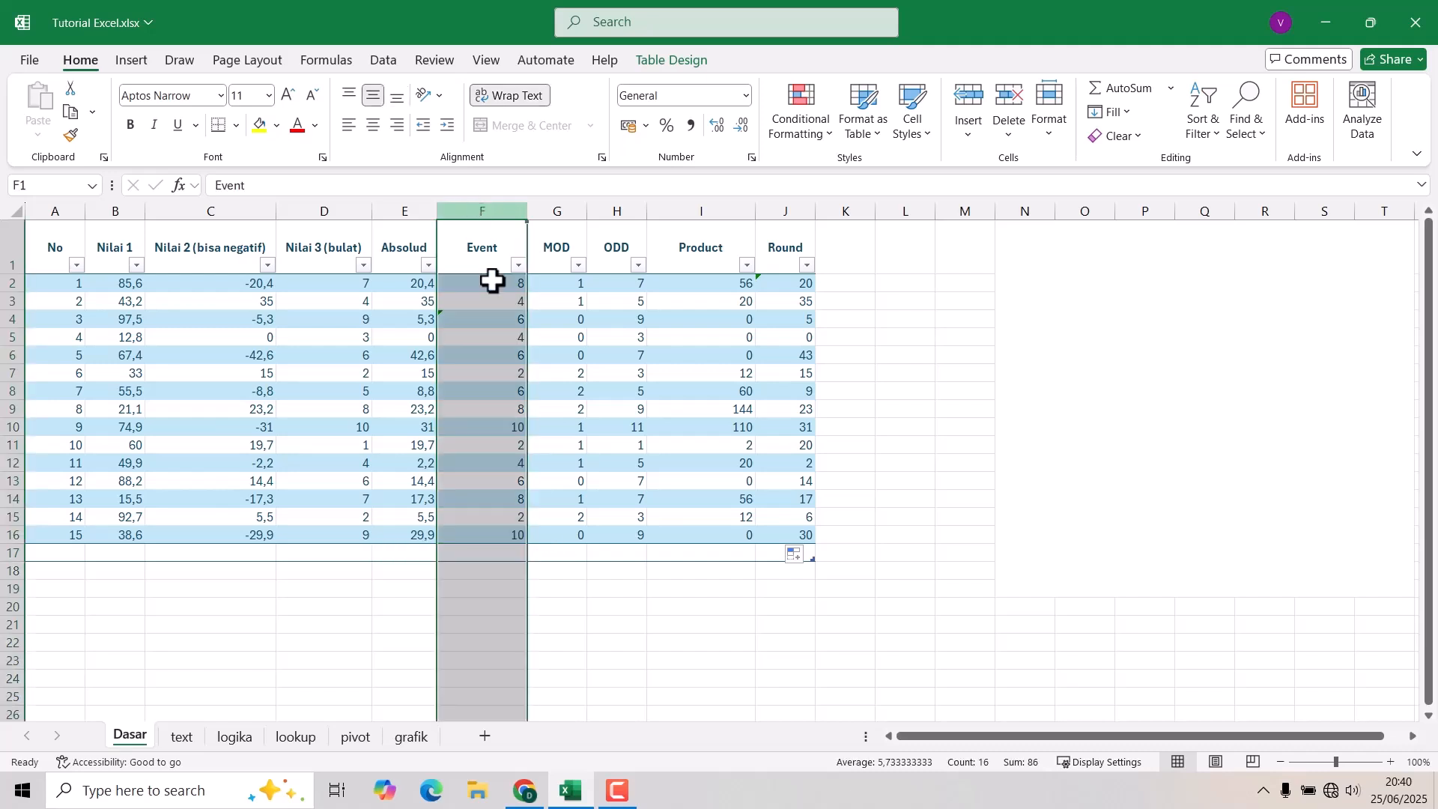
left_click(465, 551)
type("=sum")
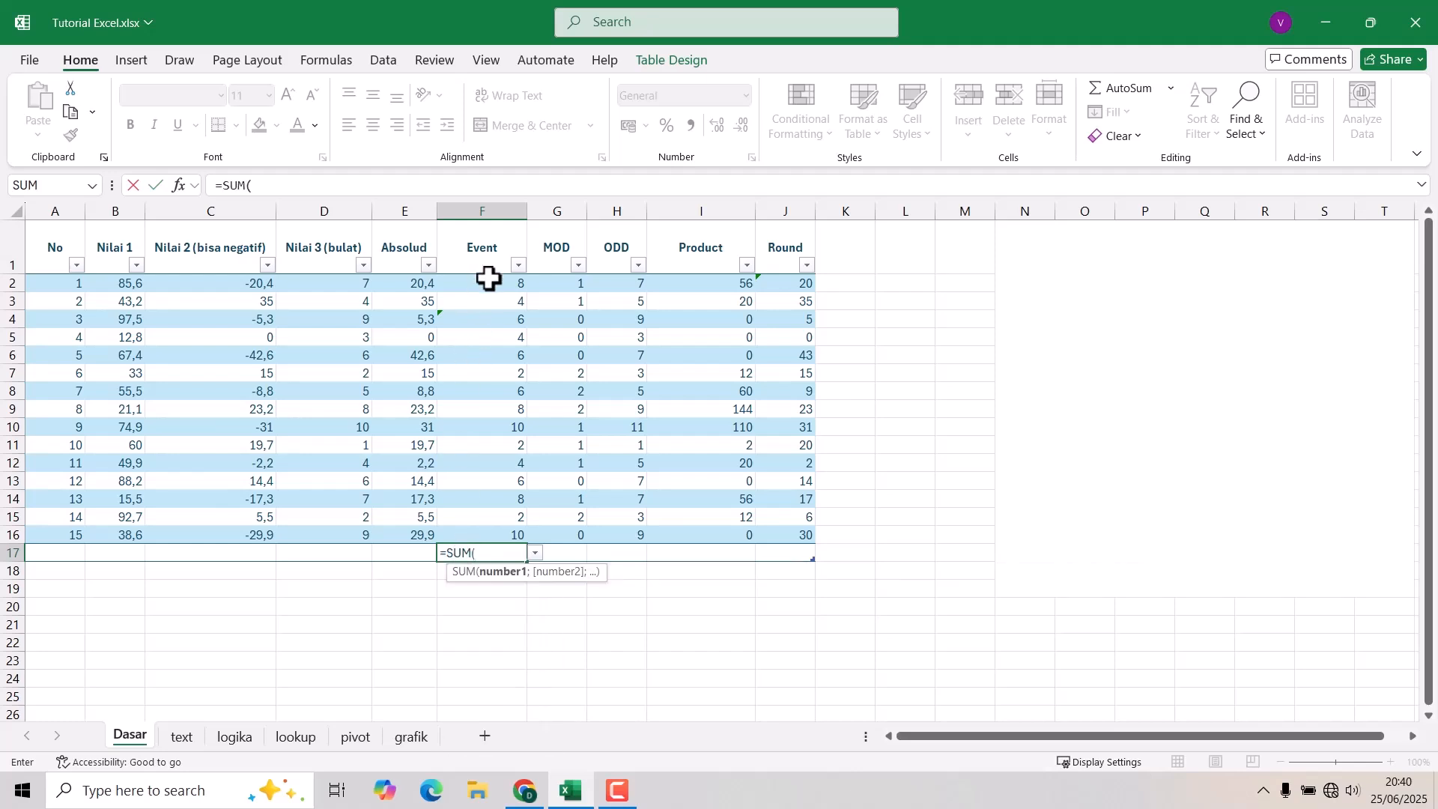
left_click_drag(488, 279, 507, 537)
type(")")
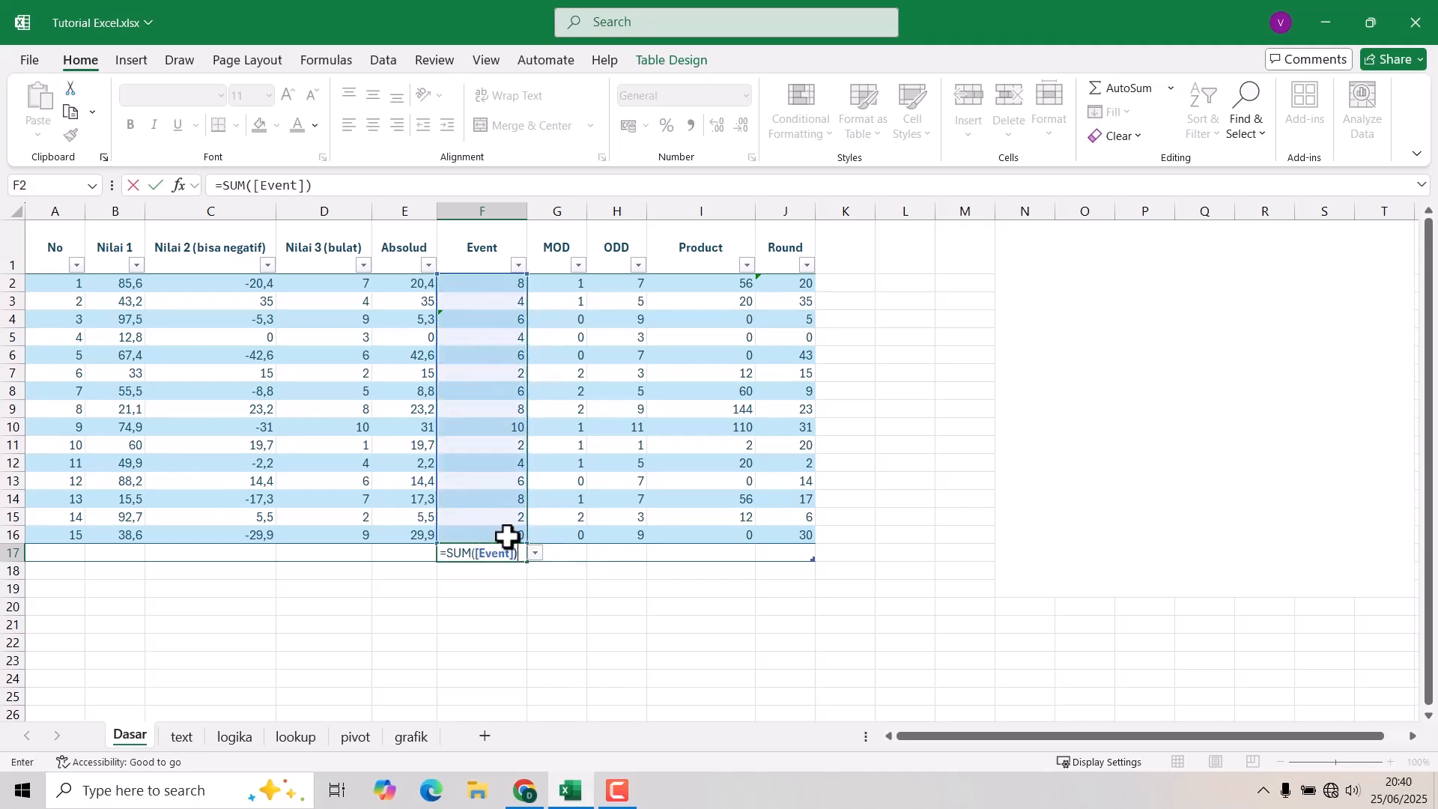
key("Return")
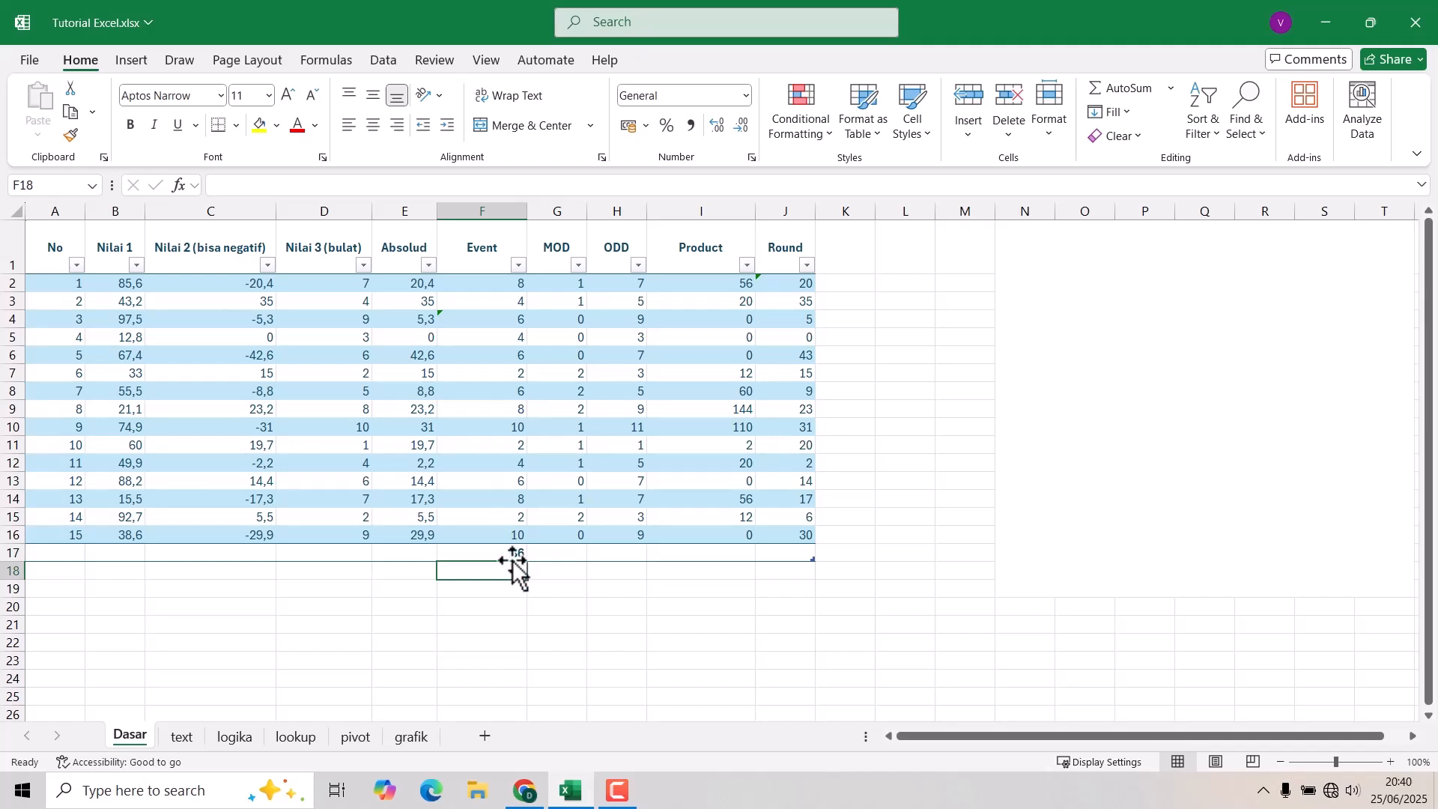
- Clear the SUM formula from F17
left_click(502, 556)
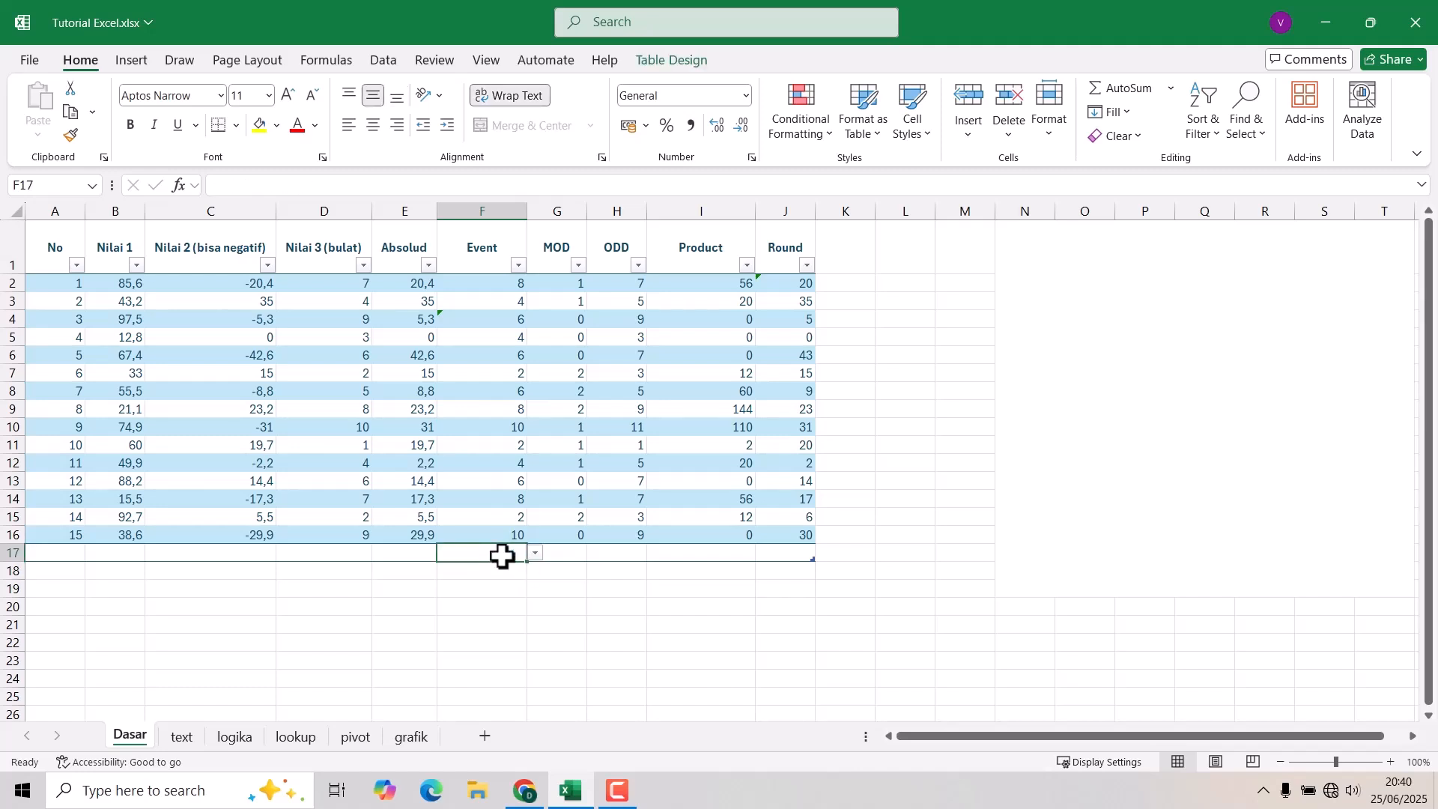
key("Delete")
left_click(510, 642)
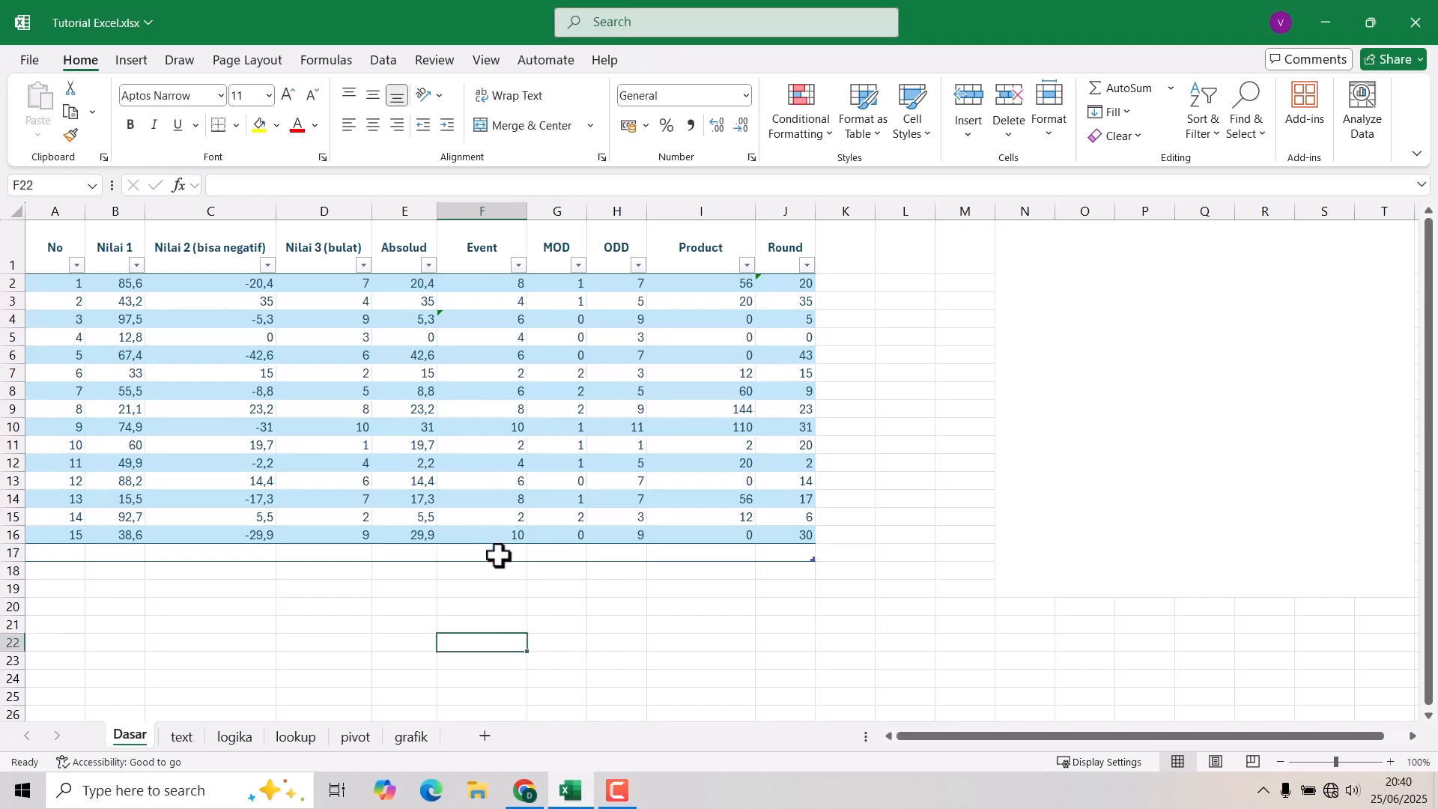
- Total the Event column in F17 with AutoSum
left_click(494, 559)
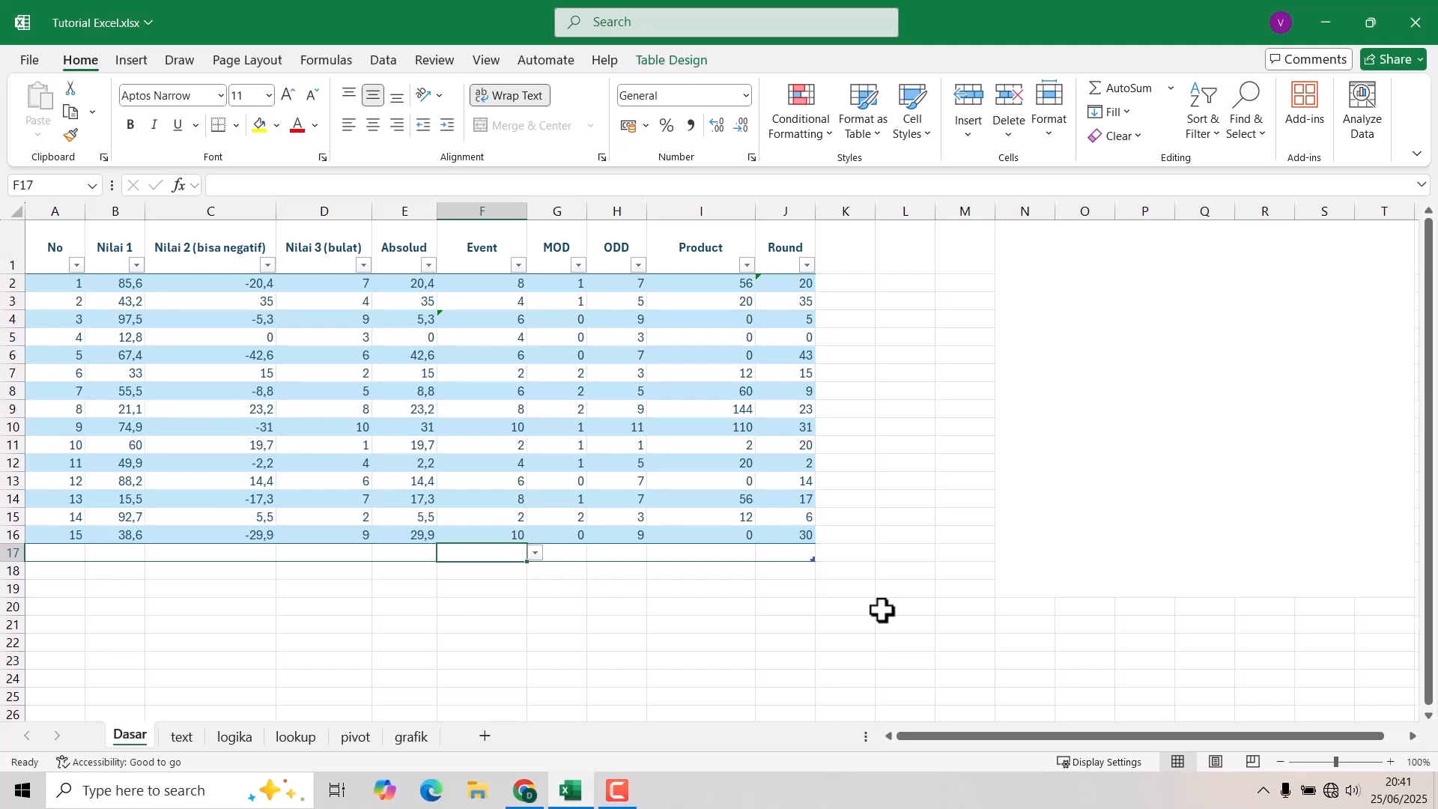
key("alt+equal")
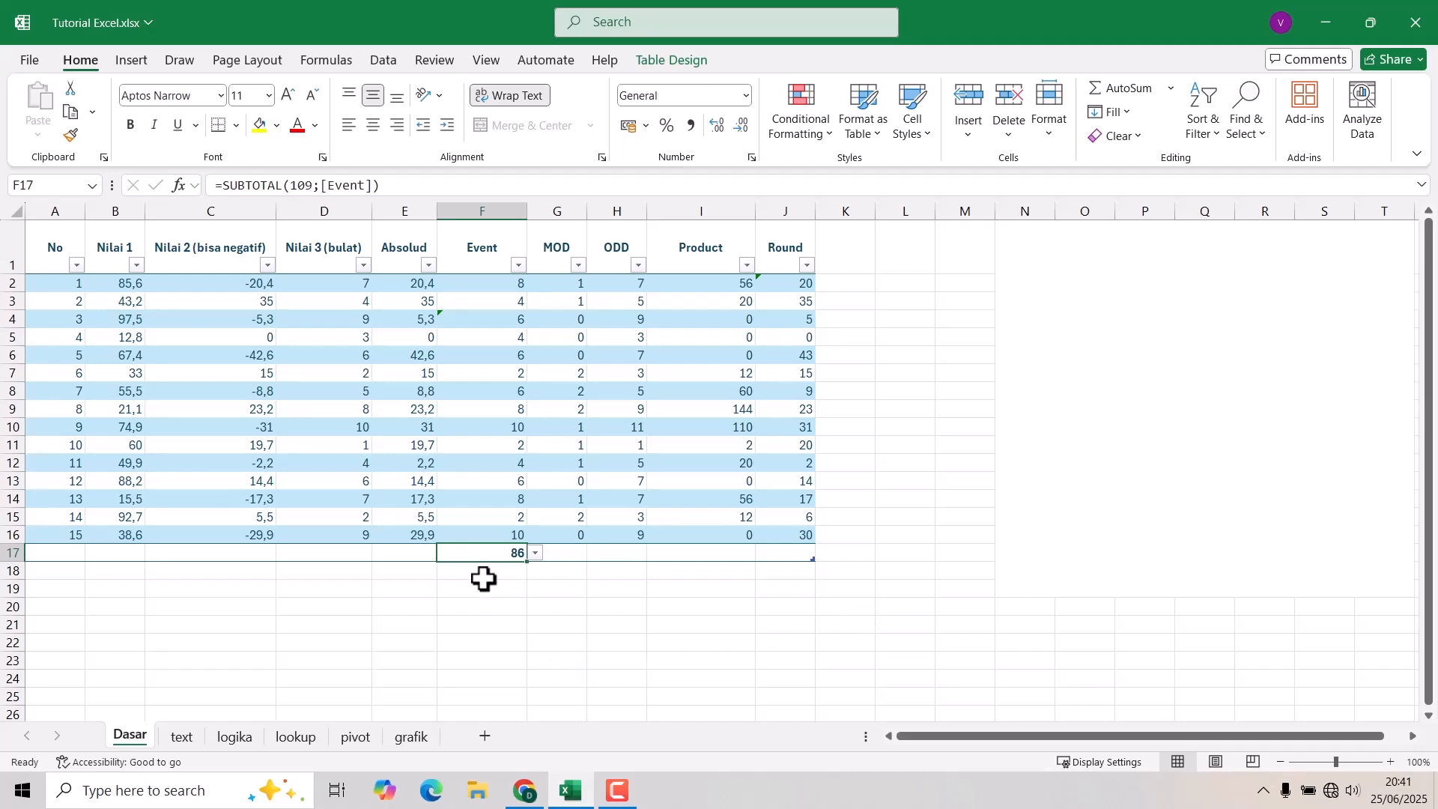
left_click(536, 595)
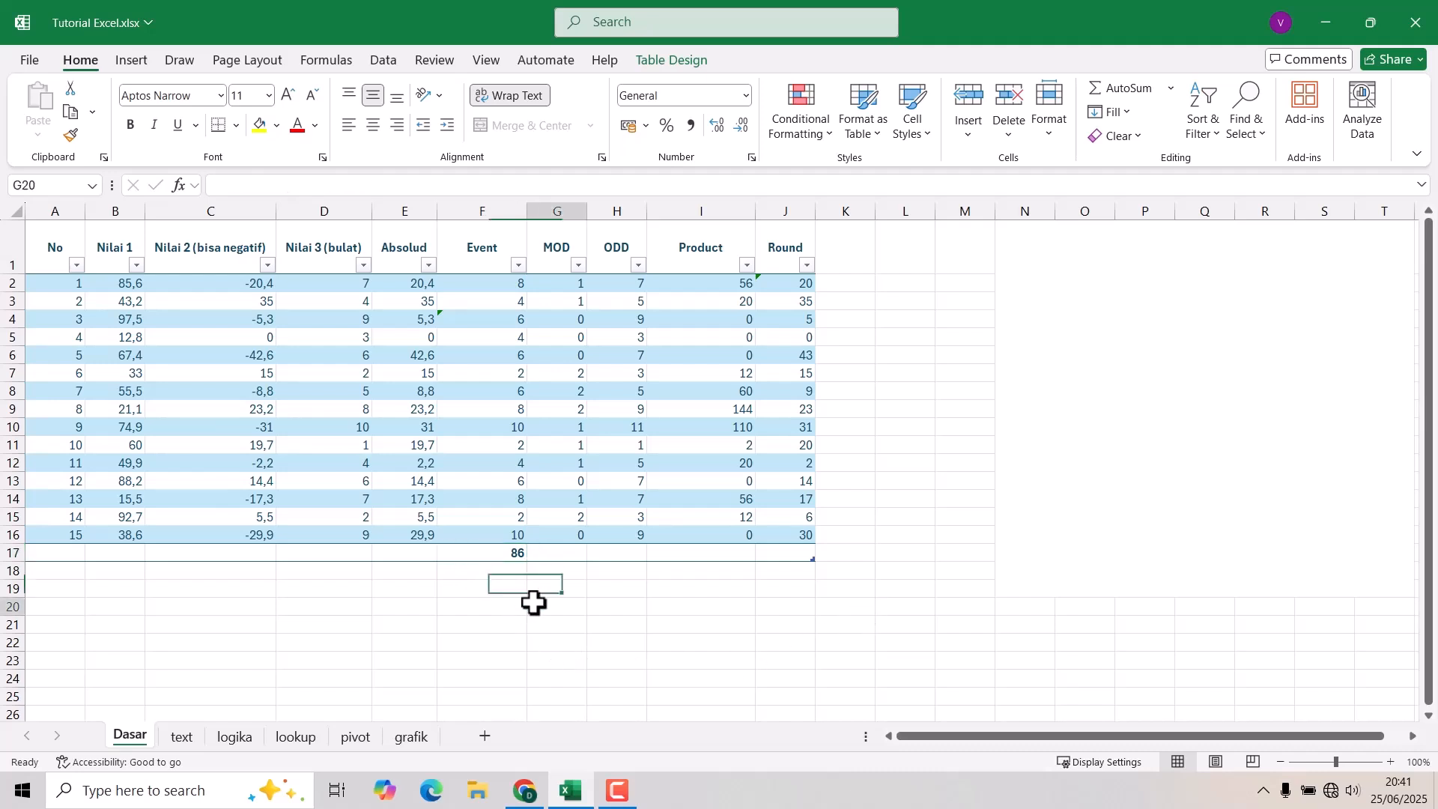
- Clear the AutoSum total of the Event column from F17
left_click(491, 552)
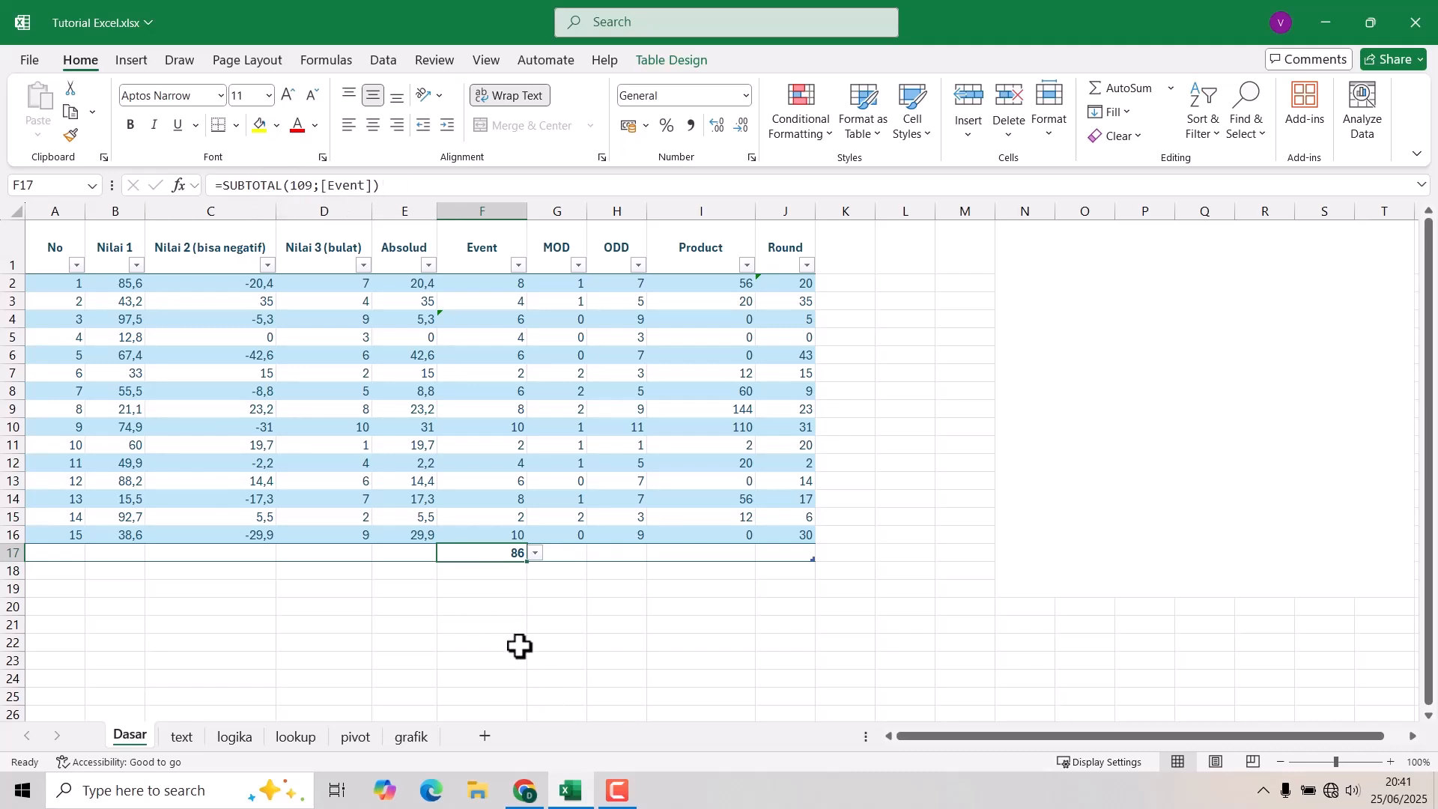
key("Delete")
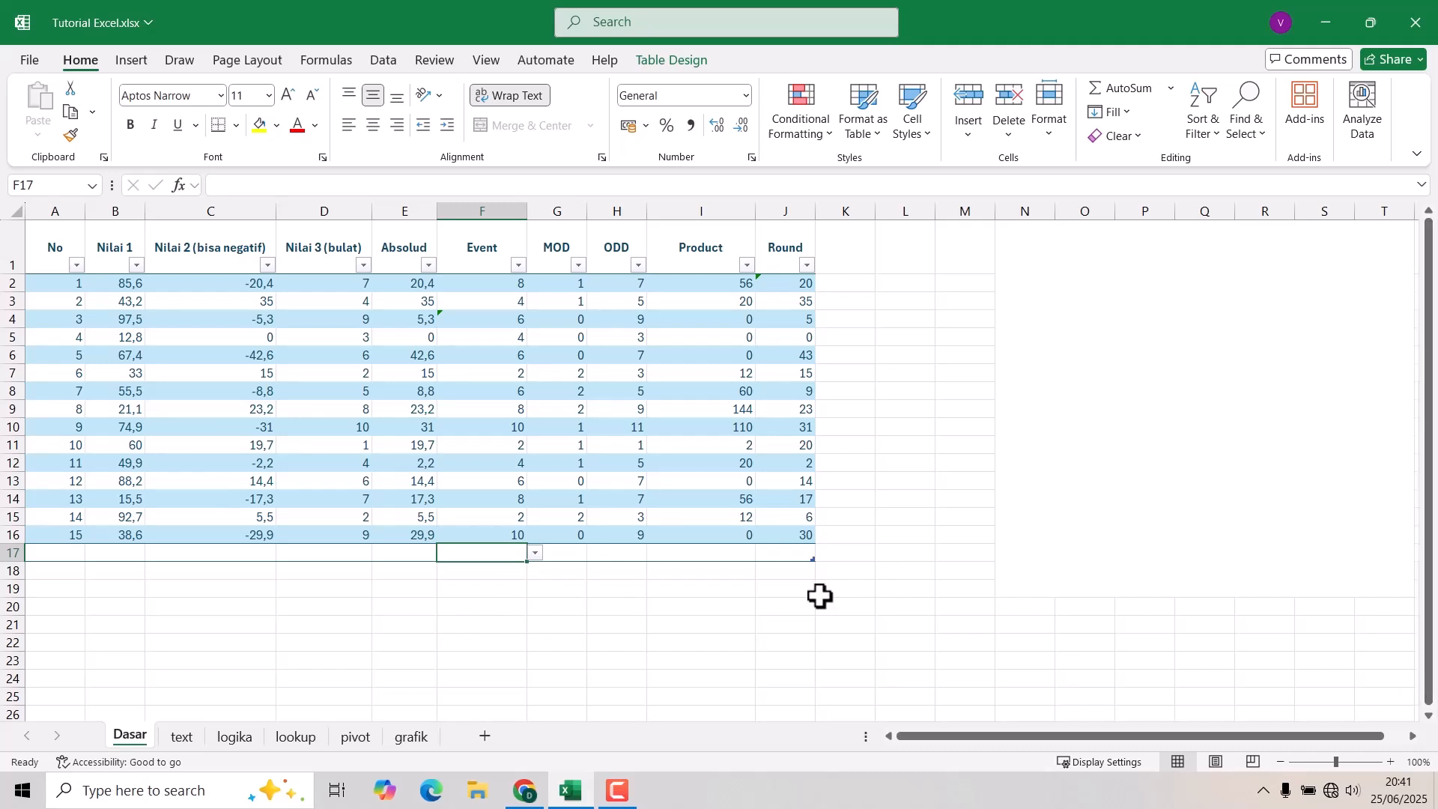
left_click(534, 636)
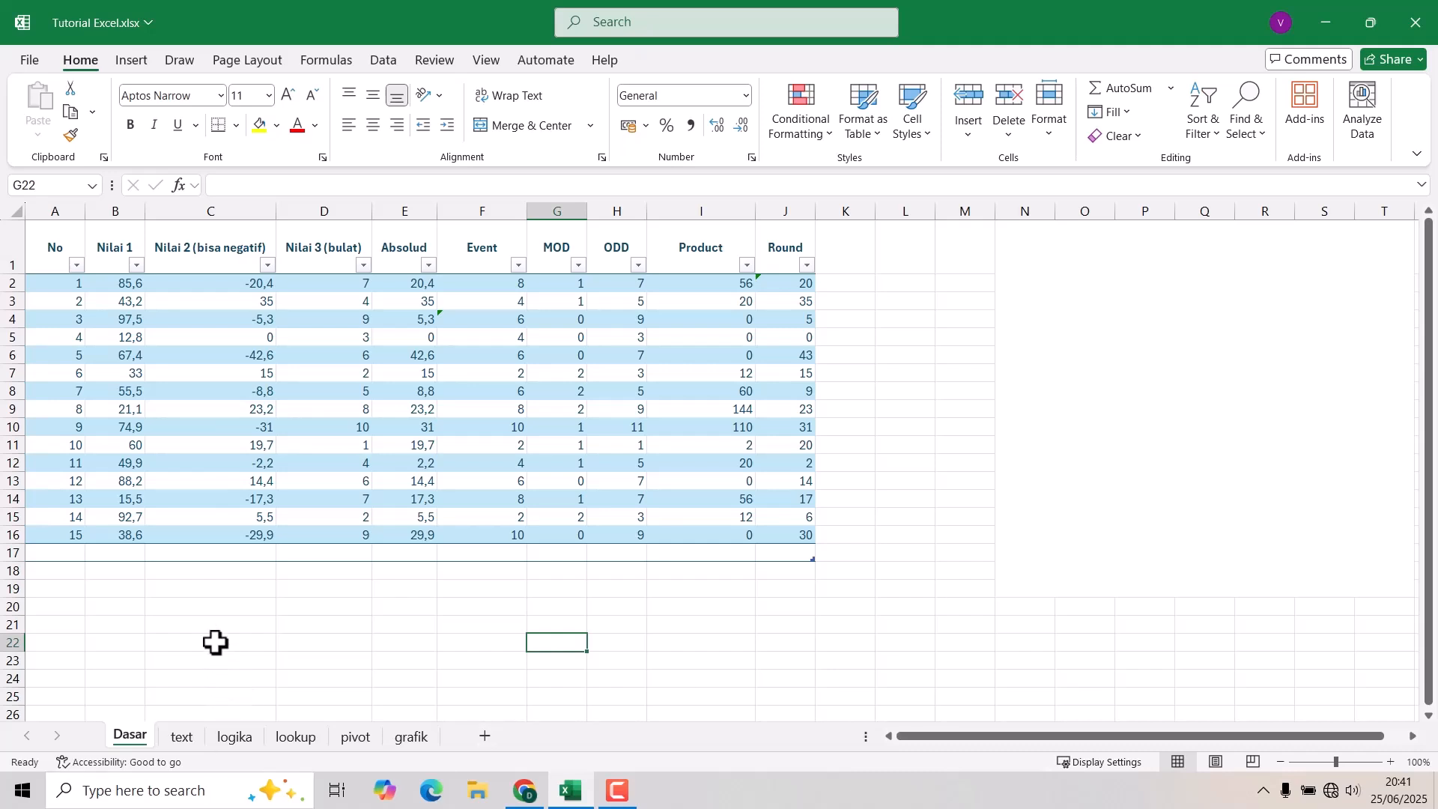
- Review the ABS, EVEN, MOD, ODD and PRODUCT formulas in cells E2 through I2
left_click(386, 277)
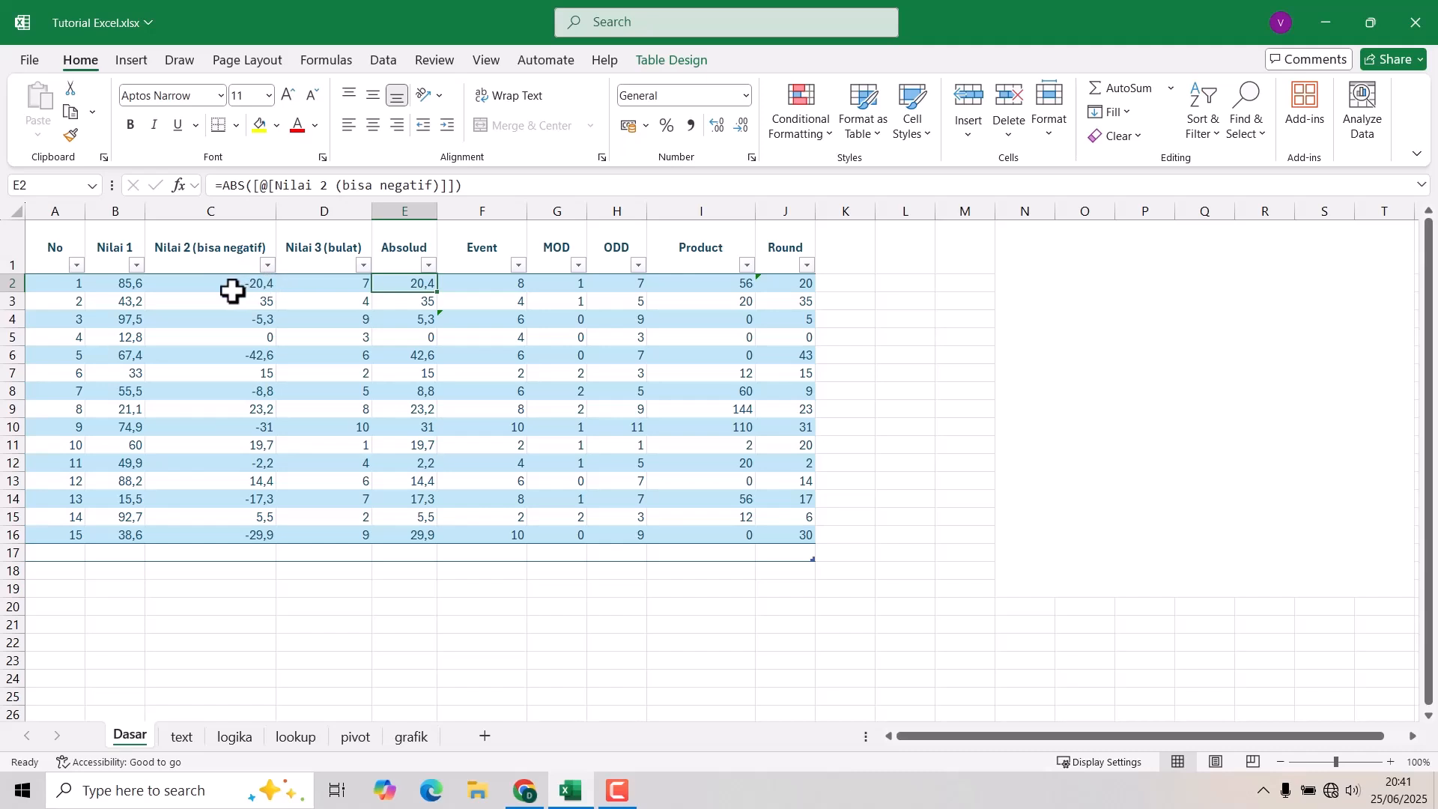
left_click(469, 290)
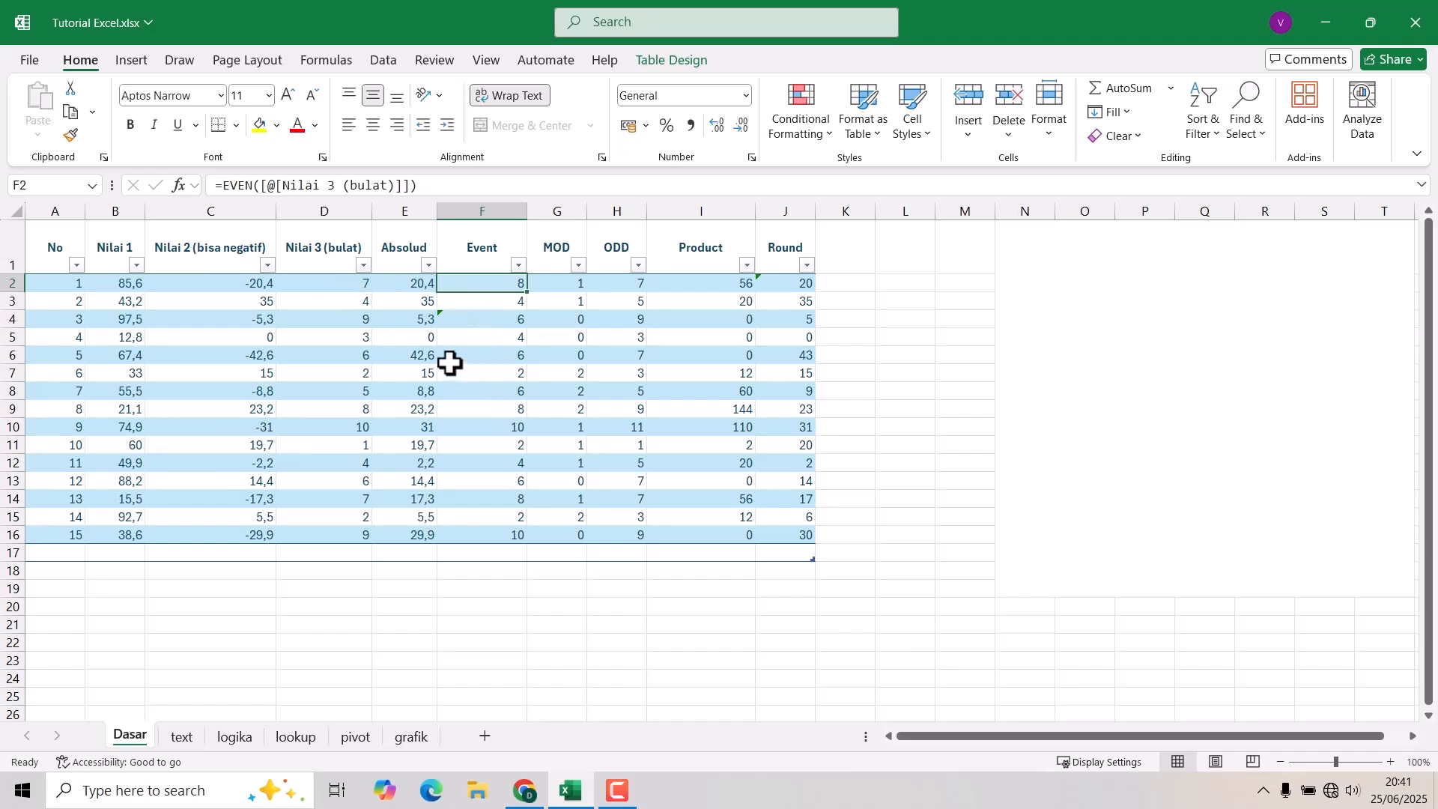
left_click(555, 278)
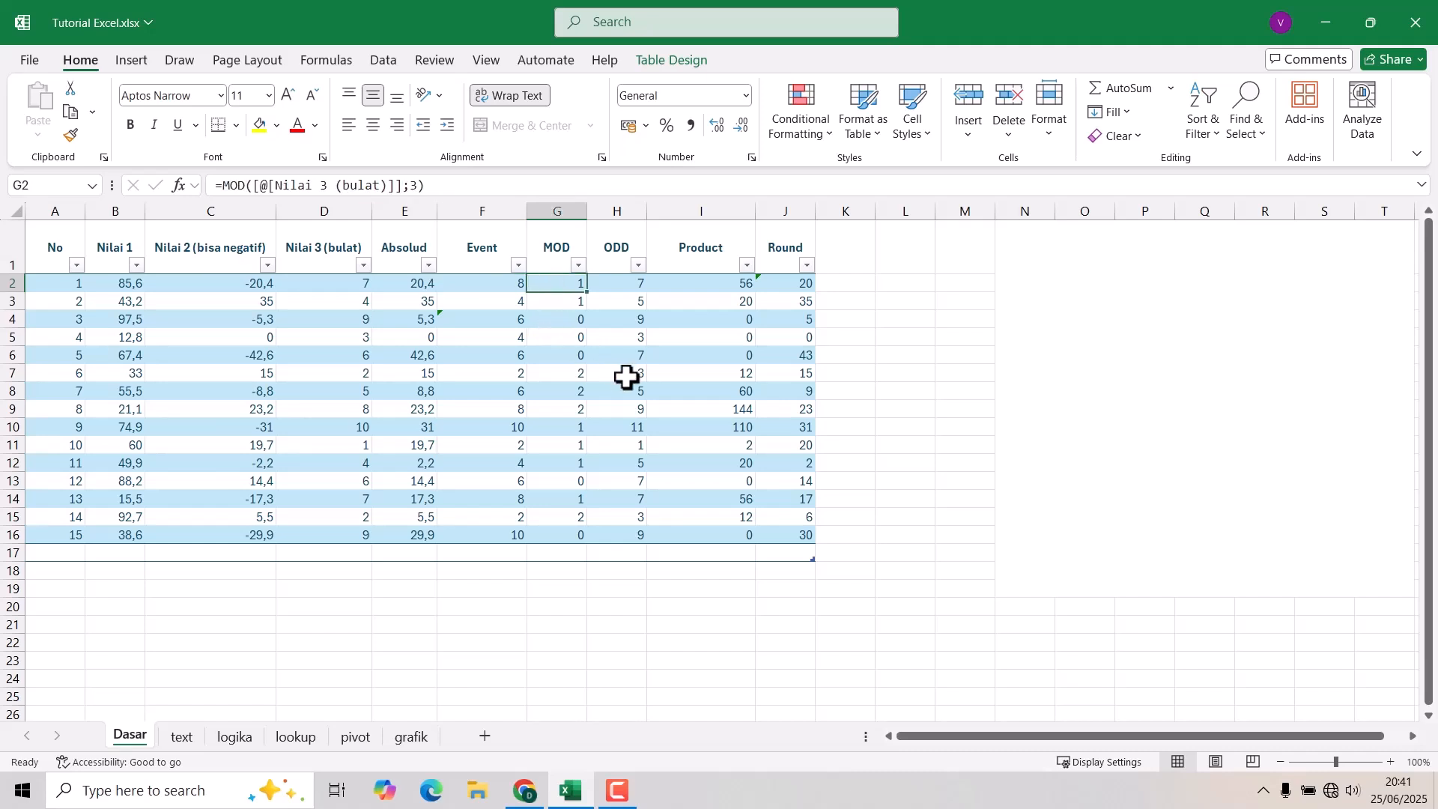
left_click(626, 284)
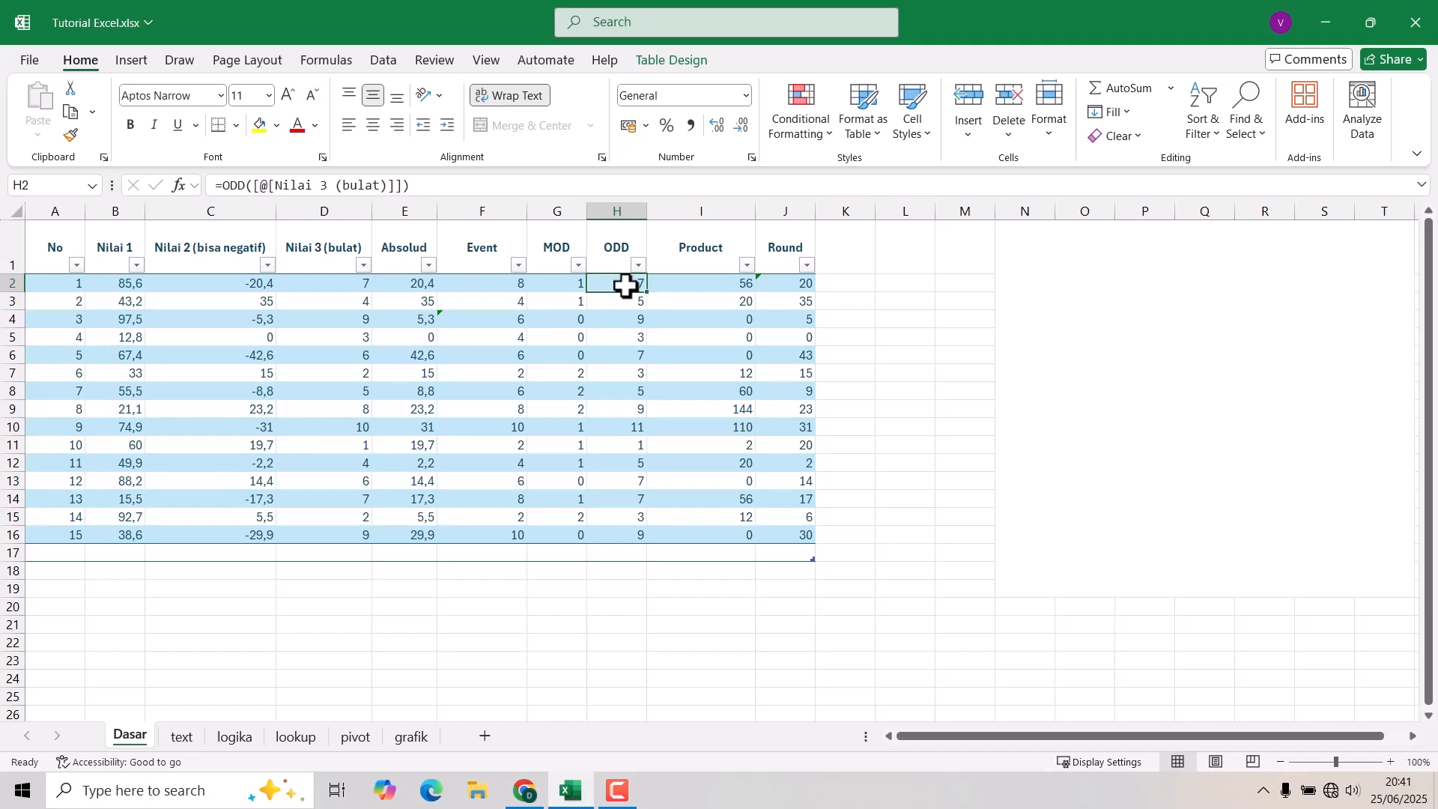
left_click(696, 286)
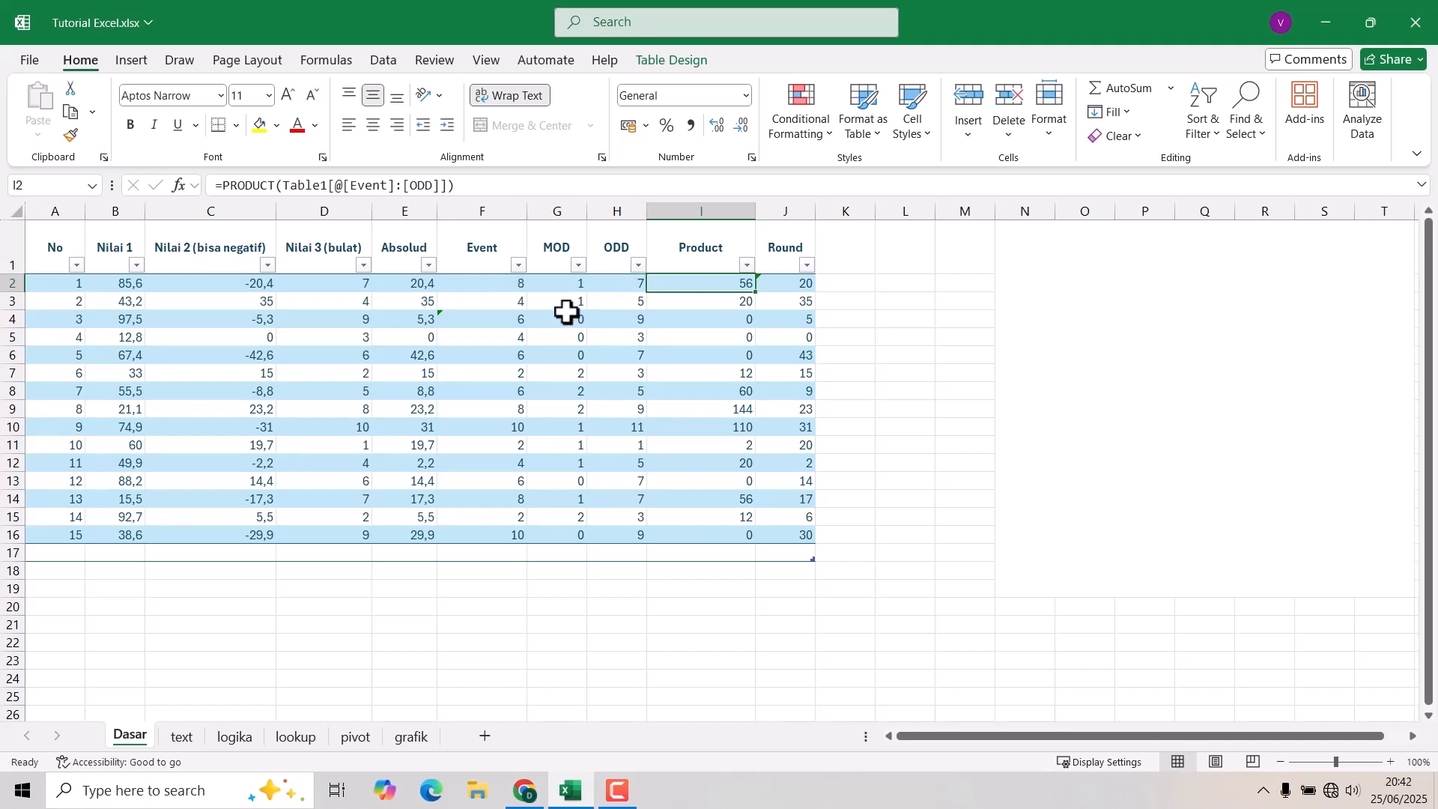
- Examine the number-of-digits argument in the ROUND formula in J2, keeping the formula as it is
left_click(768, 286)
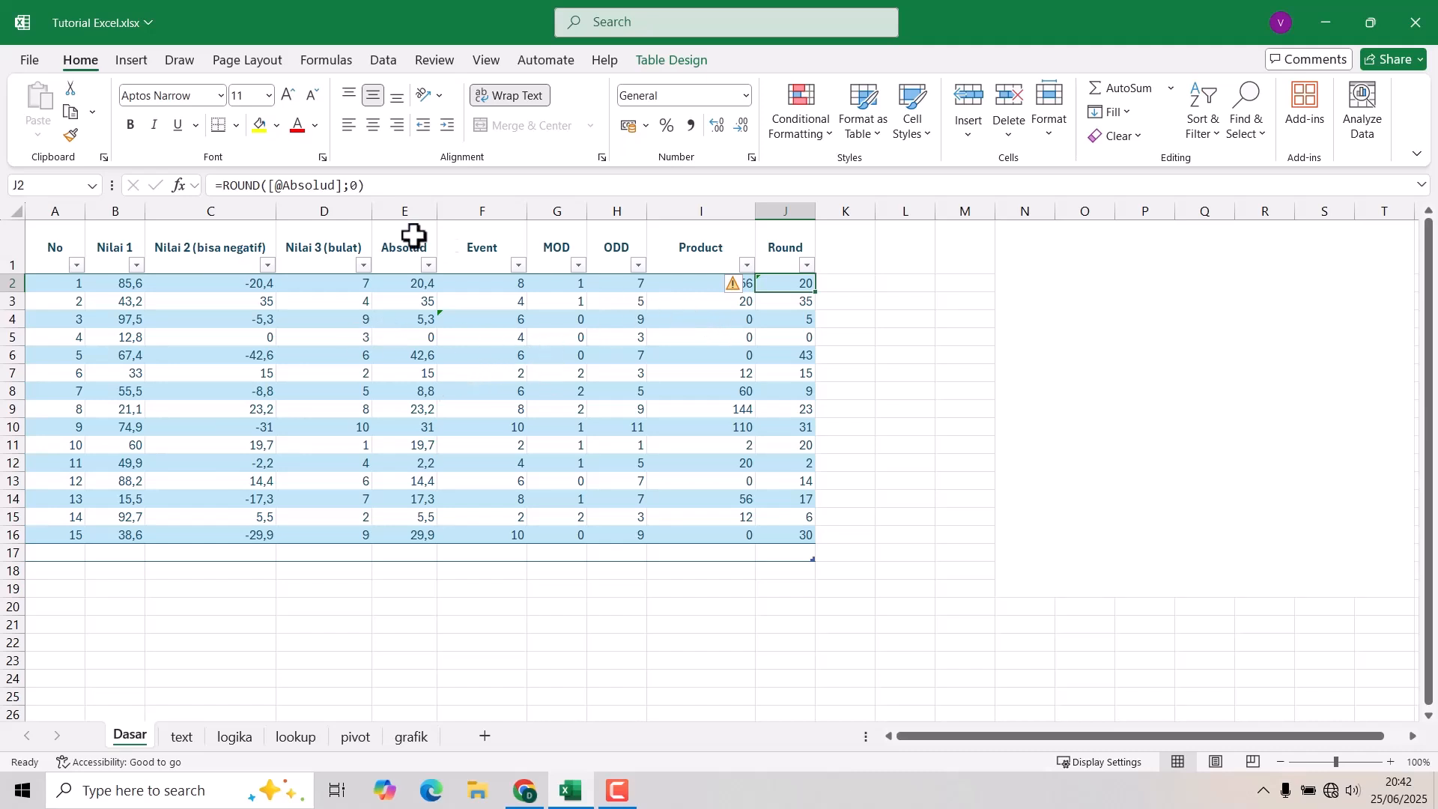
double_click(349, 185)
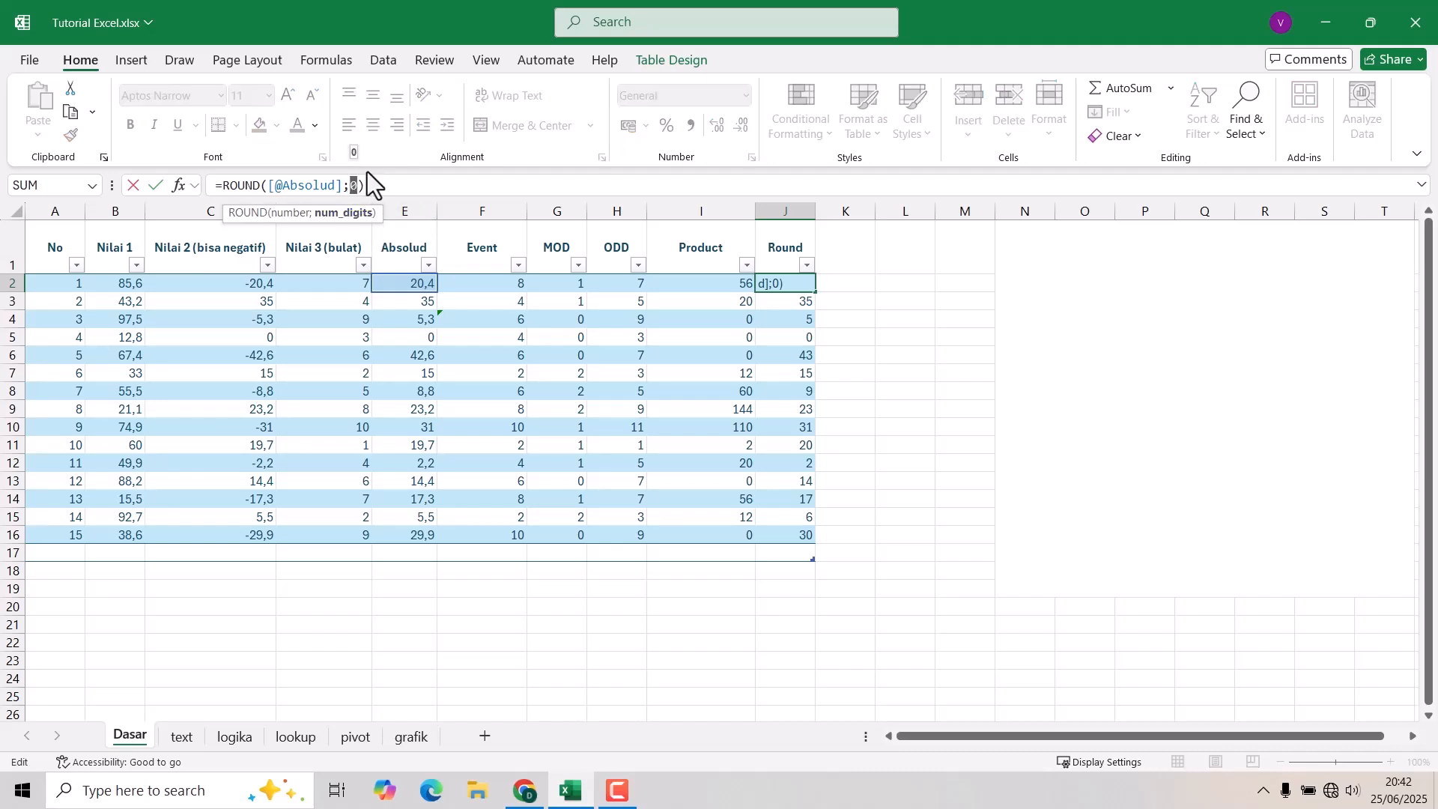
left_click(367, 187)
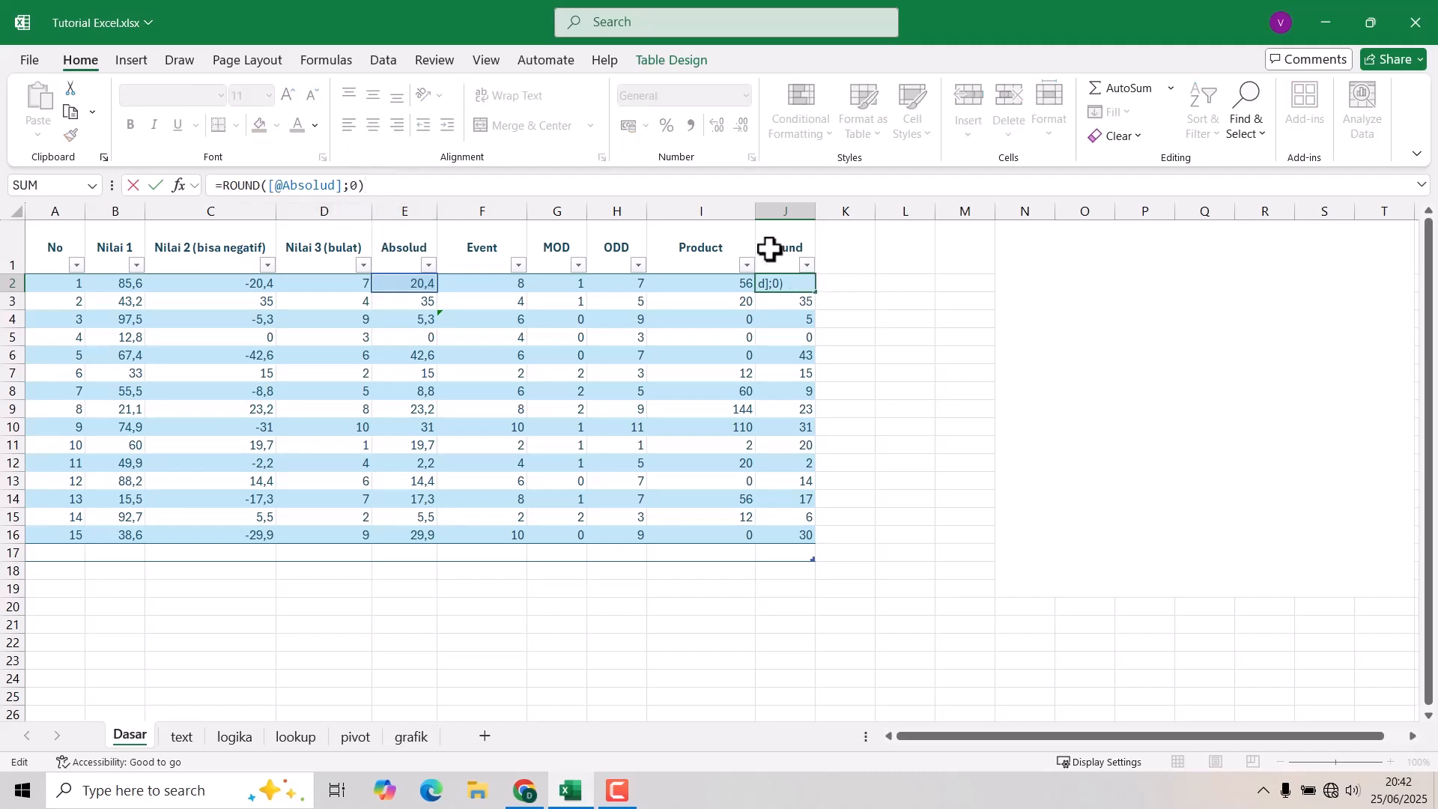
key("ctrl+Return")
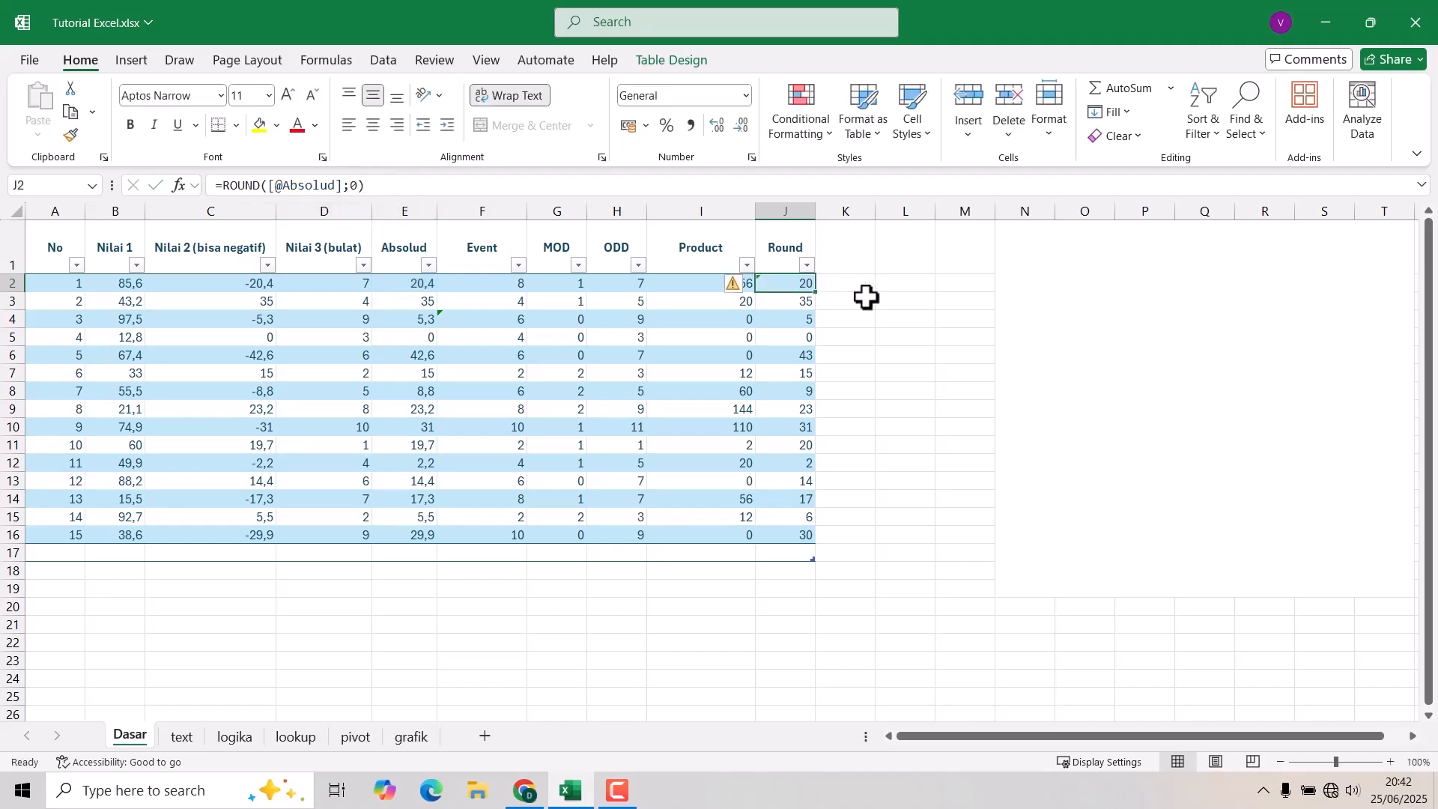
- Add a column headed Ceil in K1 and start its formula in K2 with =ce
left_click(841, 248)
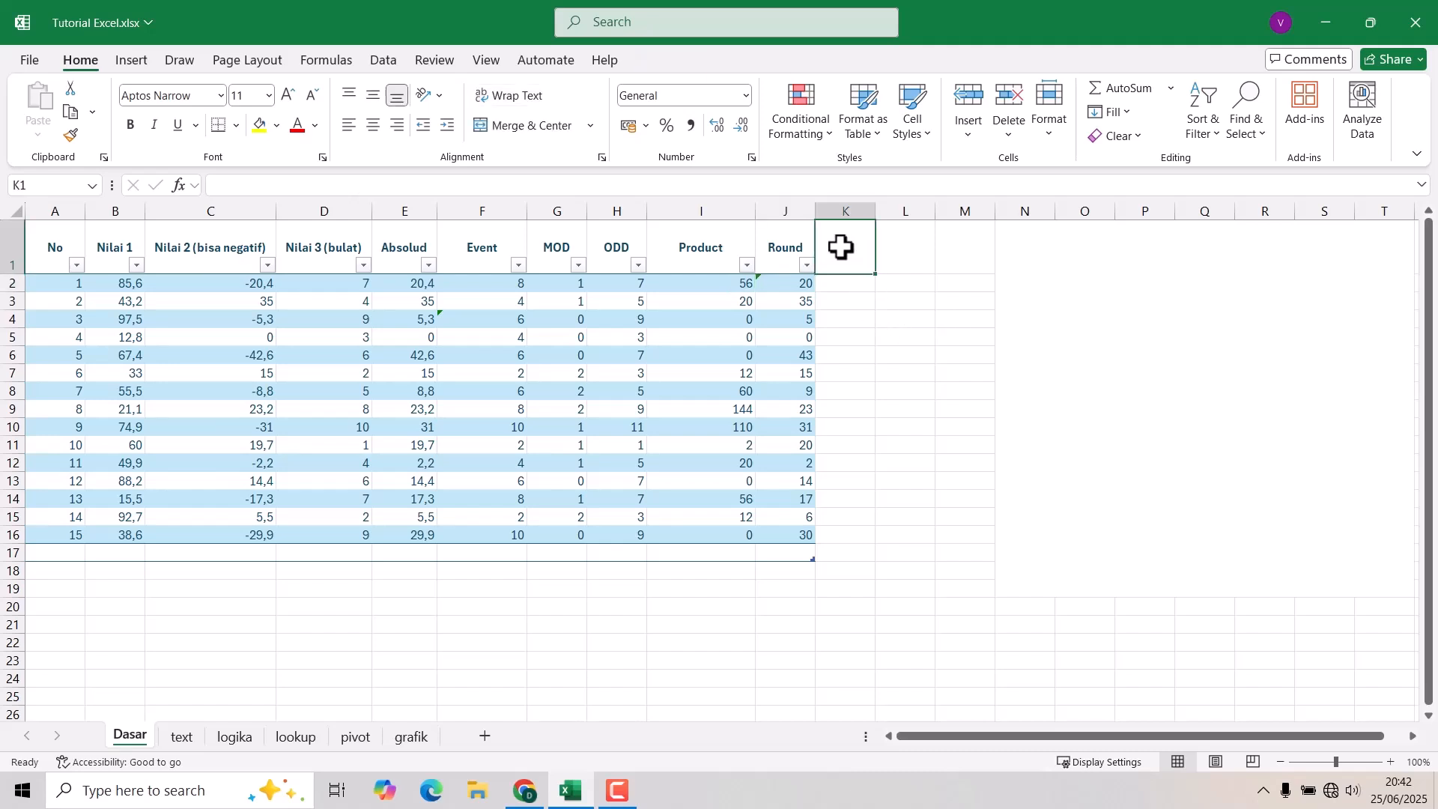
type("C")
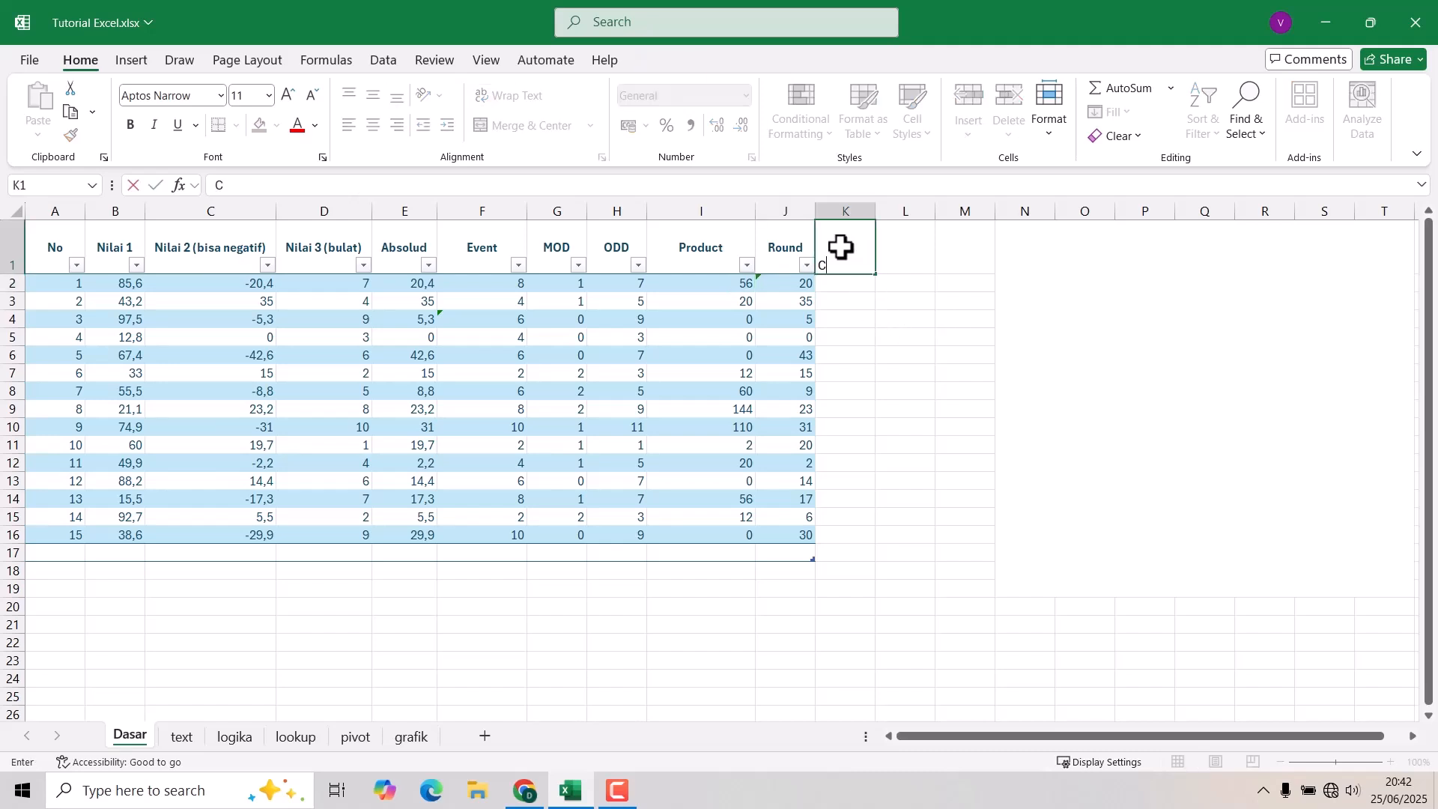
type("eil")
key("Return")
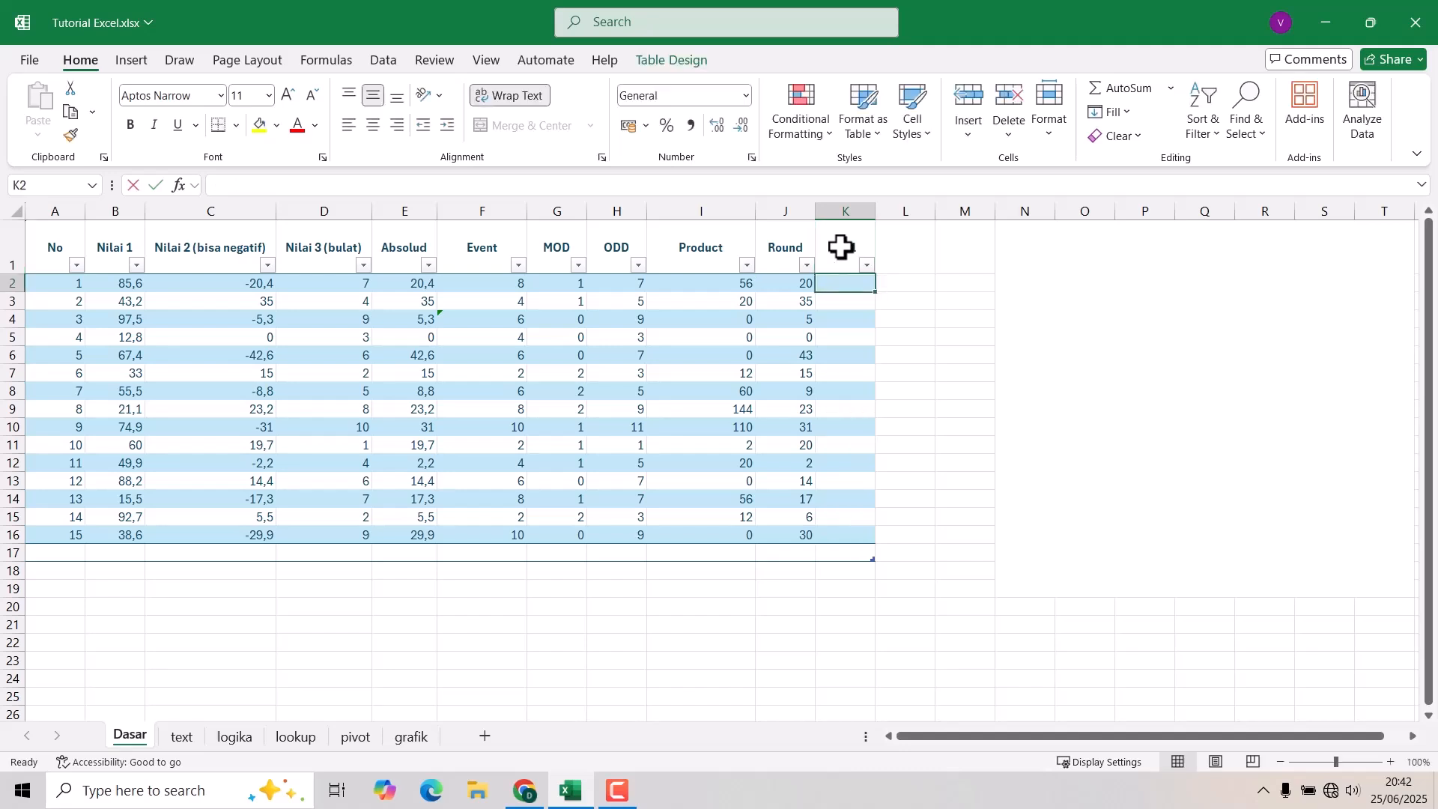
type("=ce")
key("Down")
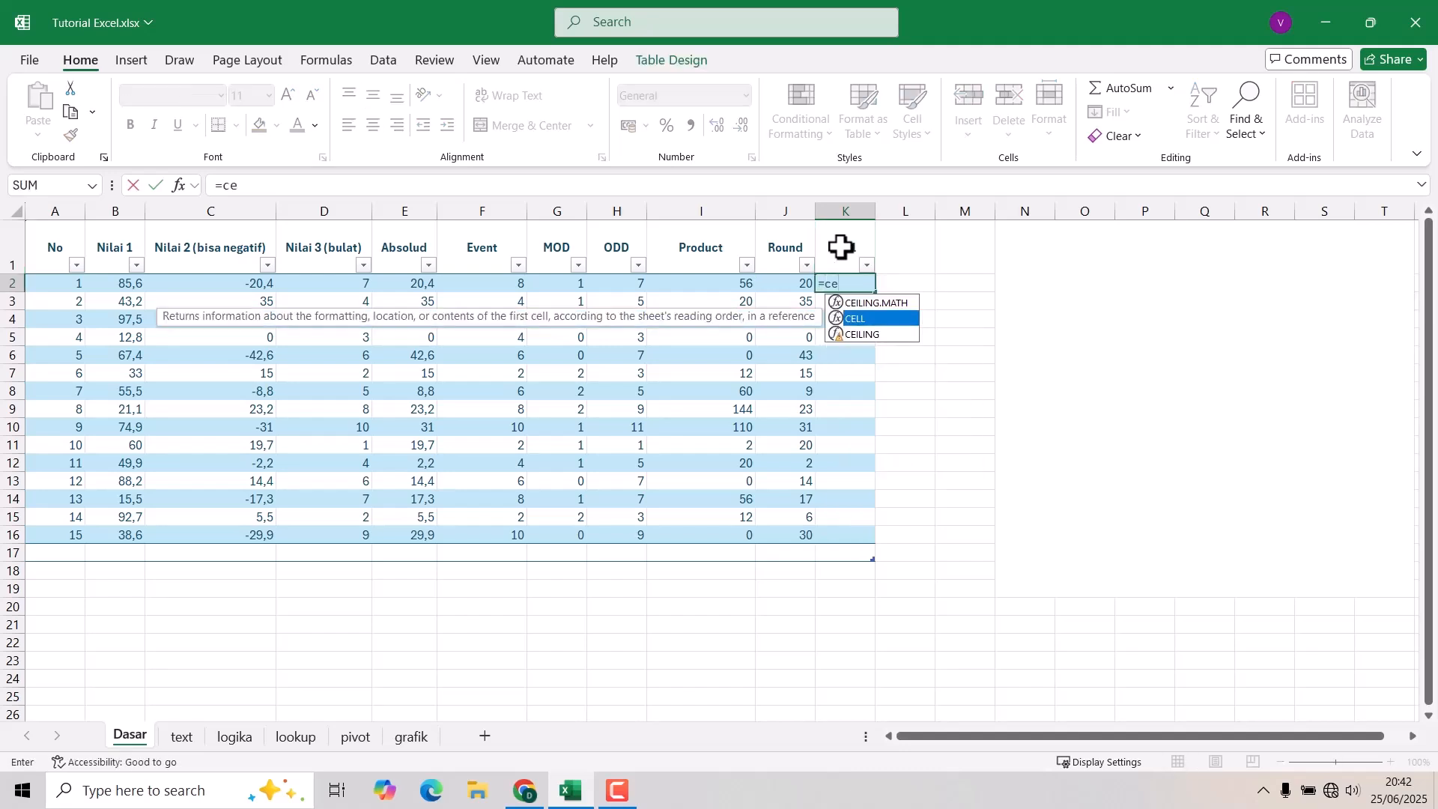
key("Tab")
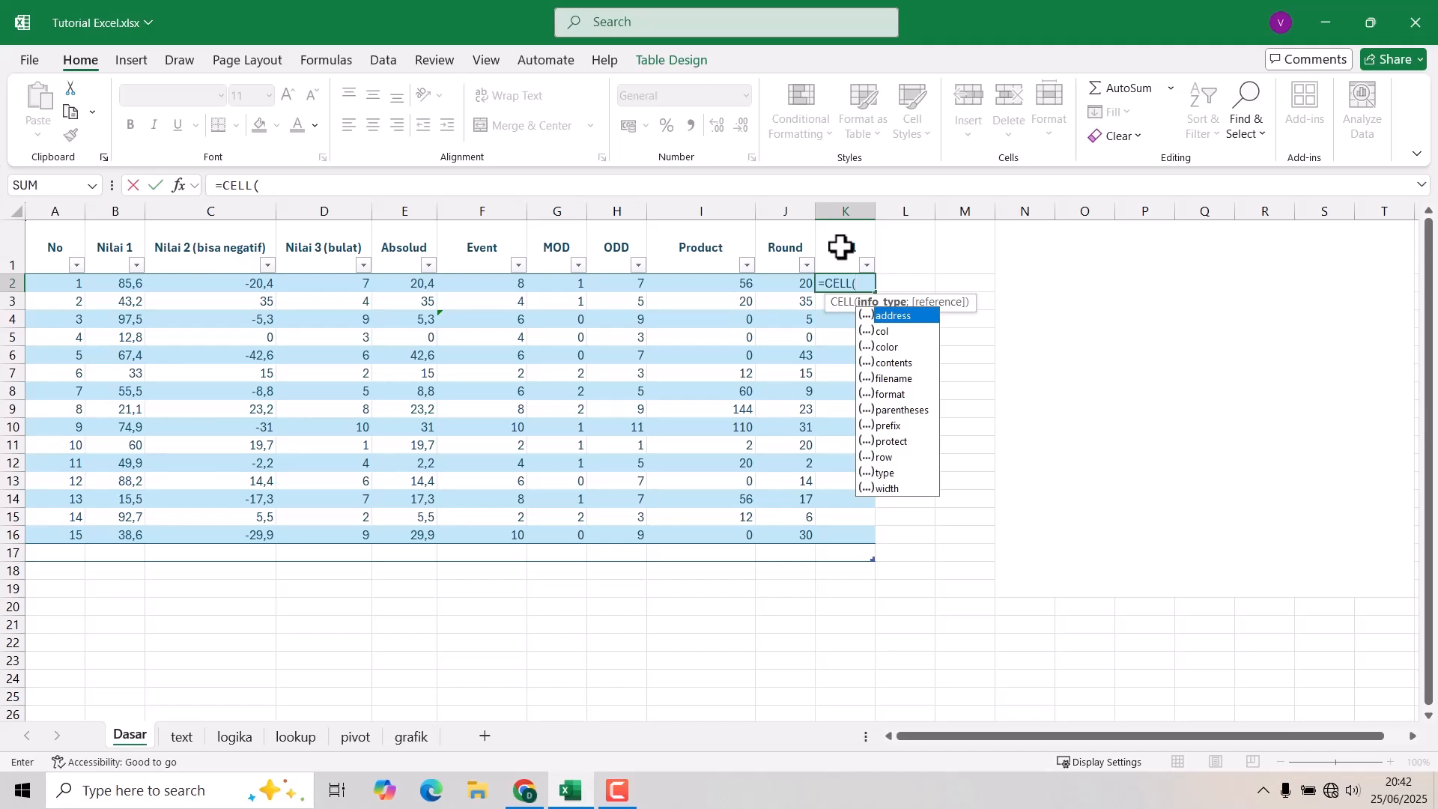
key("BackSpace")
key("BackSpace")
key("BackSpace")
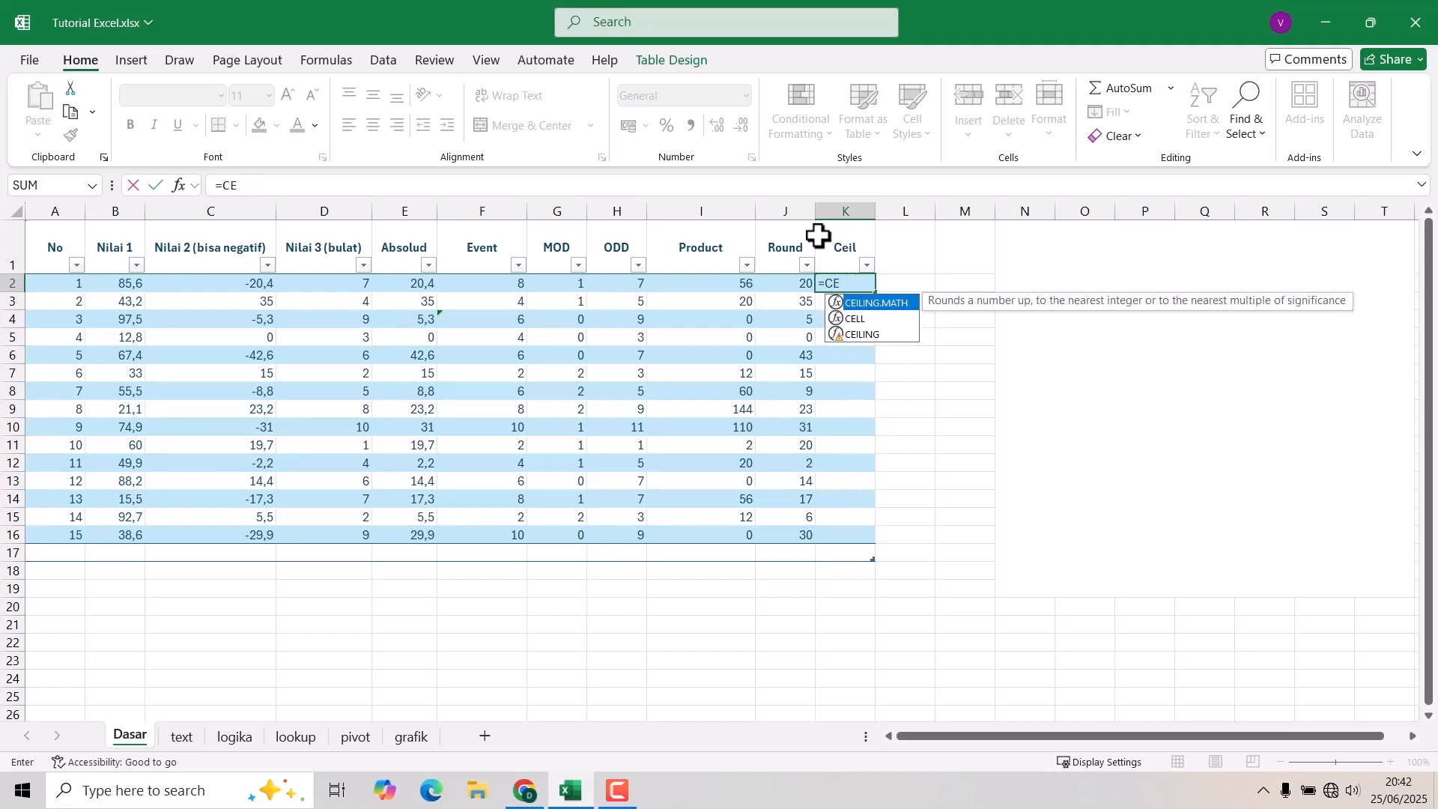
key("Down")
key("Down")
key("Tab")
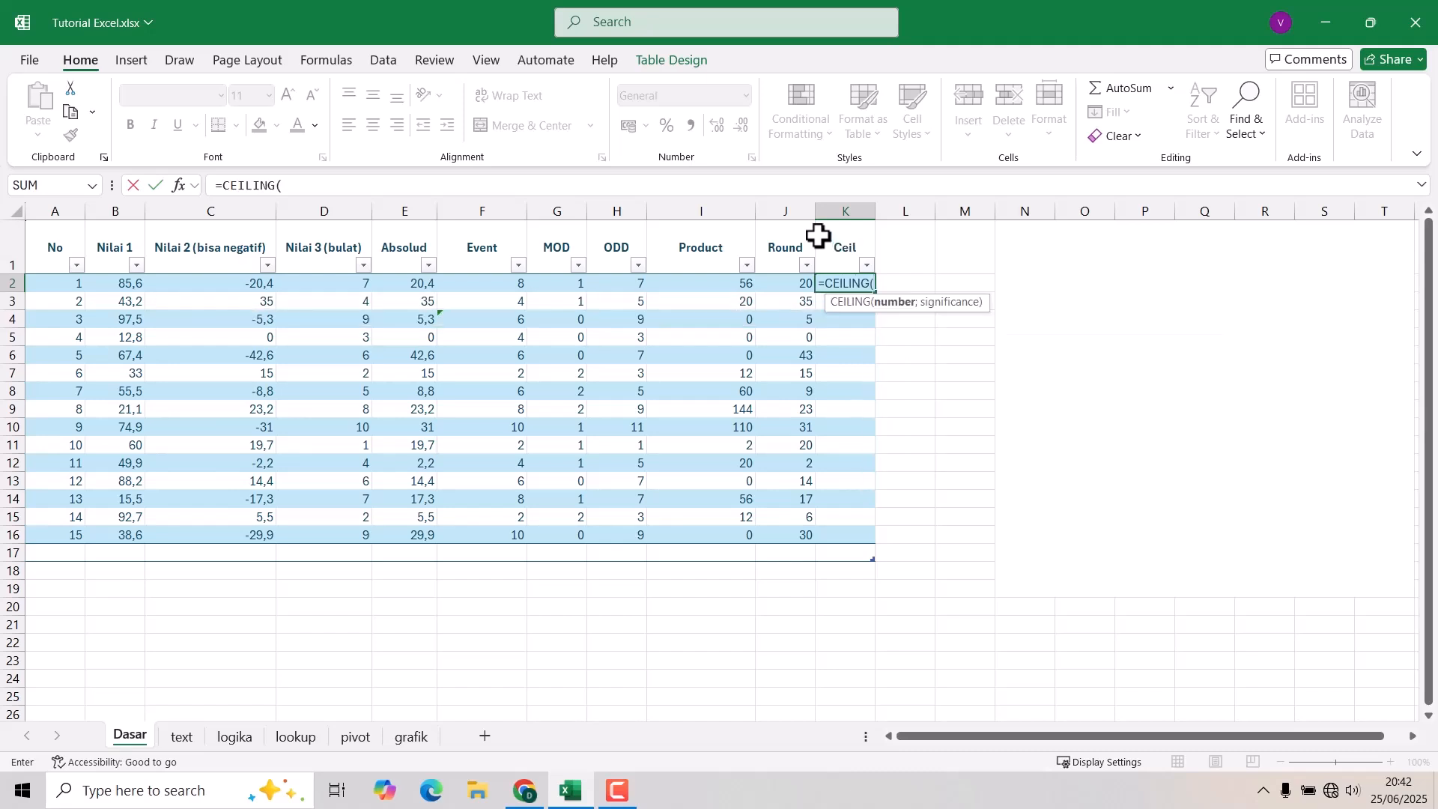
left_click(390, 287)
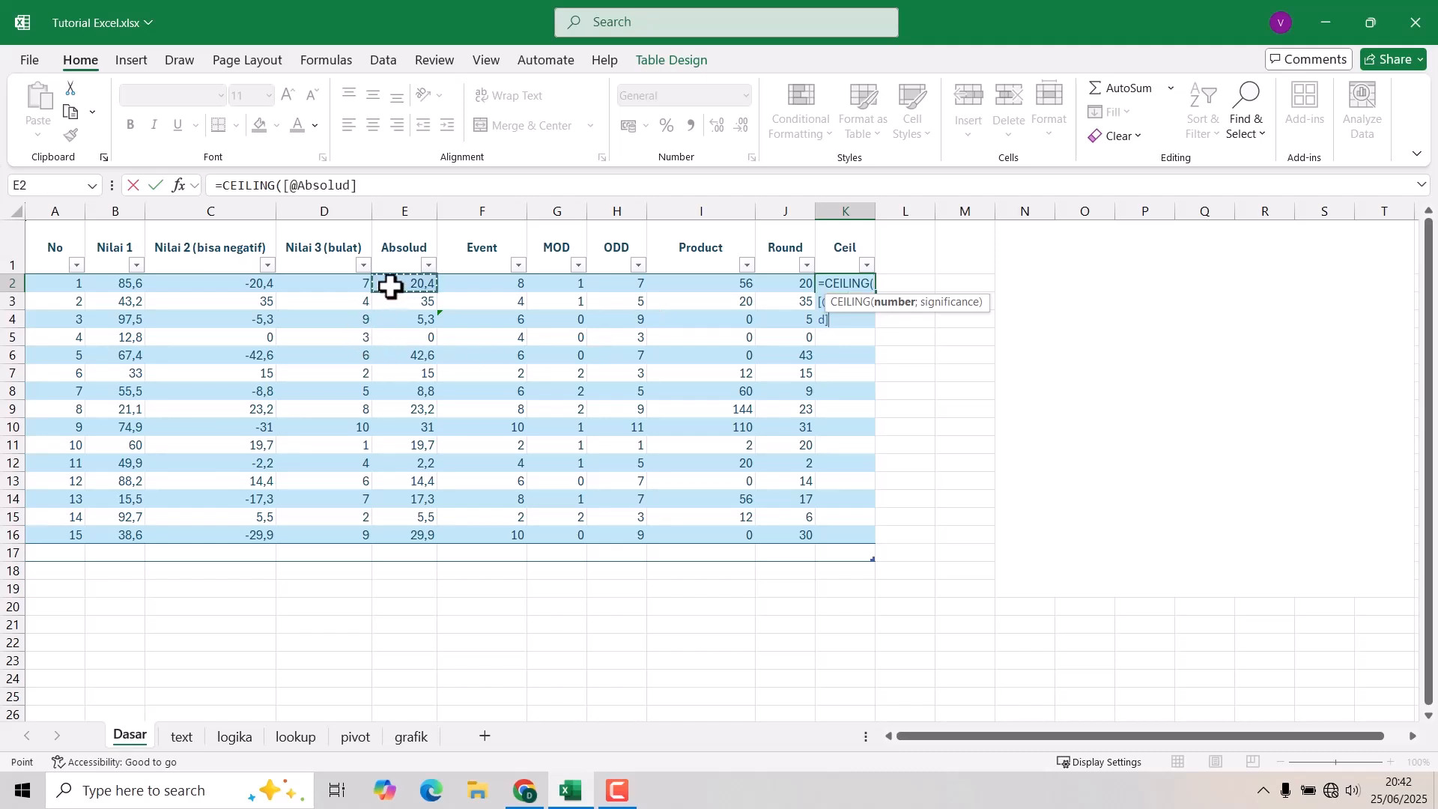
type(")")
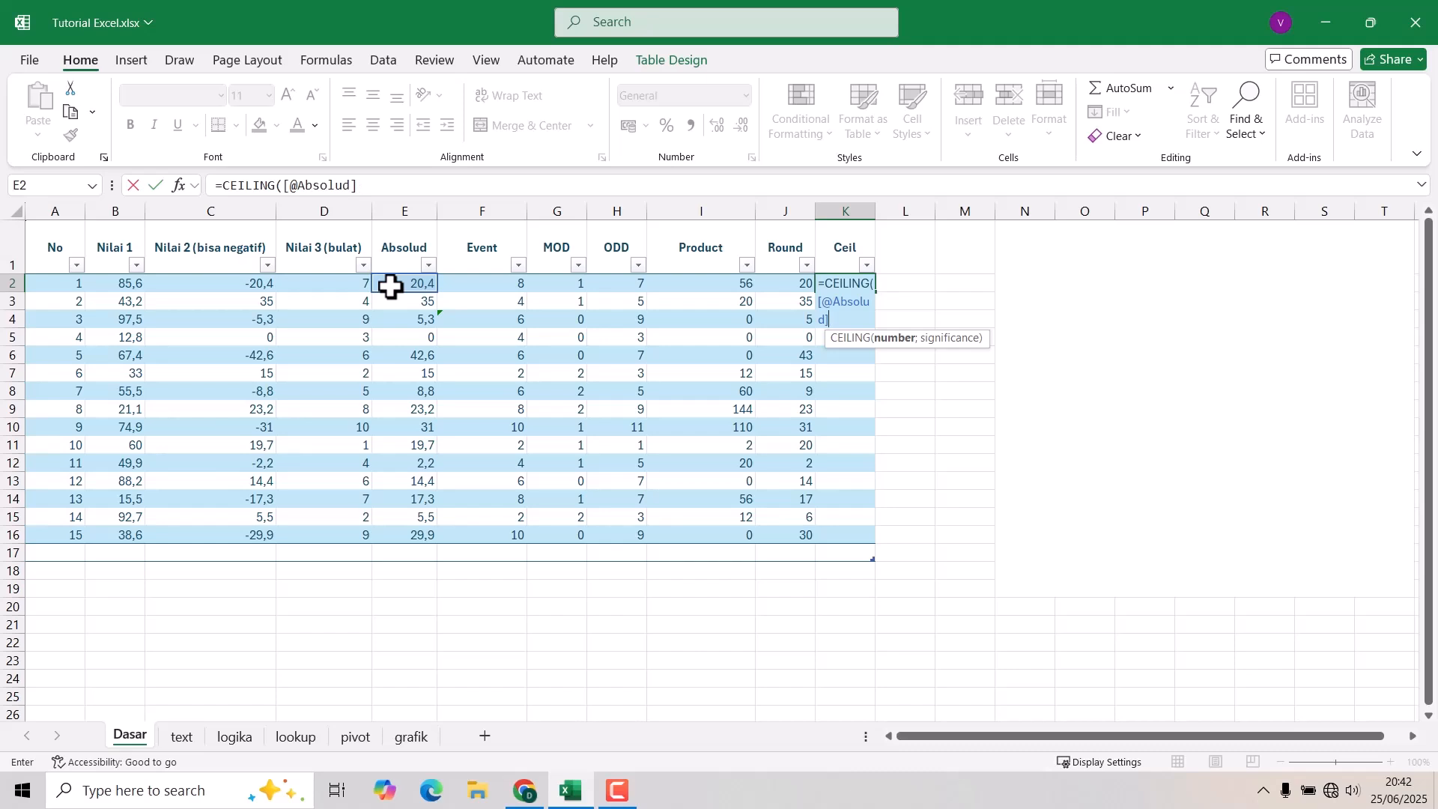
type(";")
type(")")
key("Return")
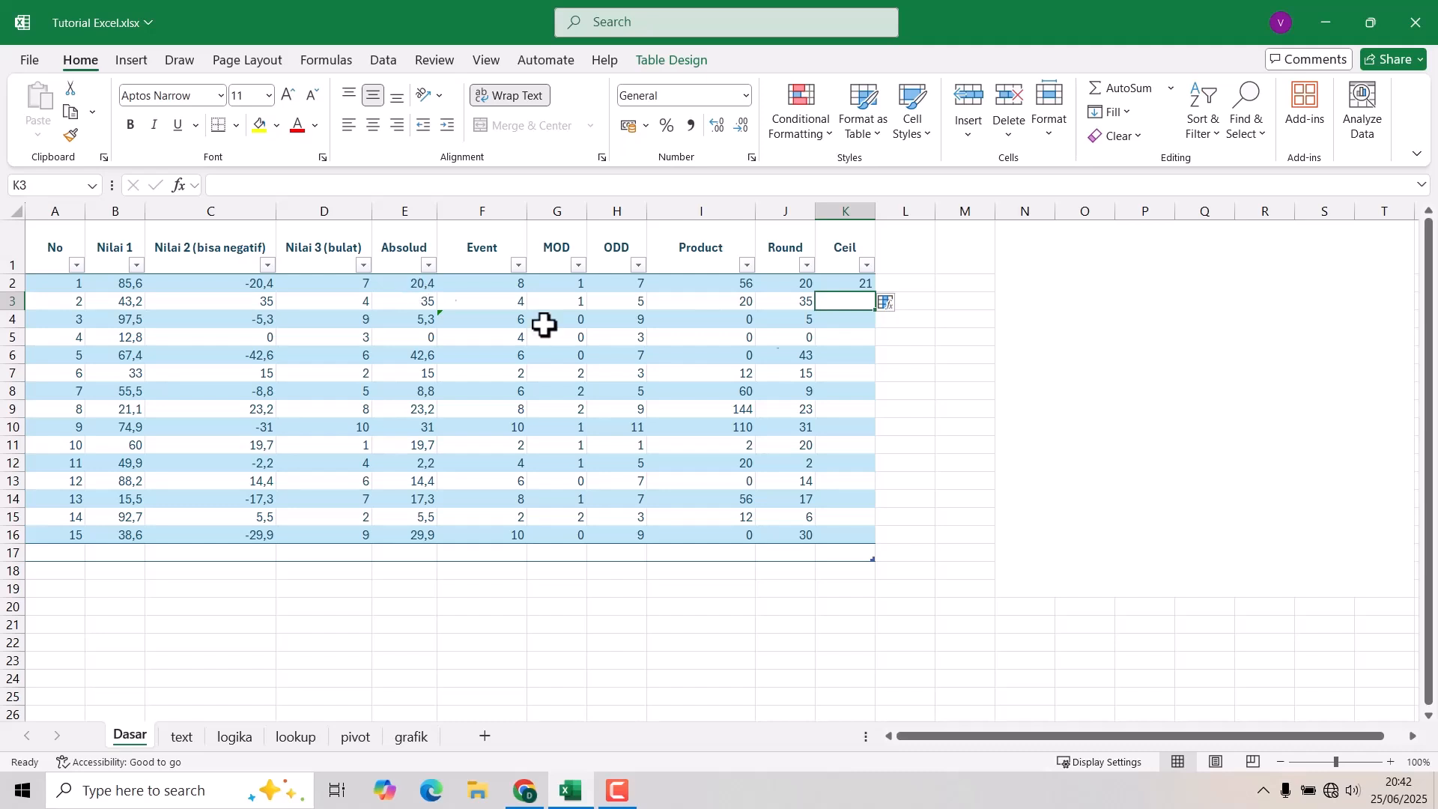
- Fill the CEILING formula from K2 down through K16
left_click(852, 282)
left_click(390, 283)
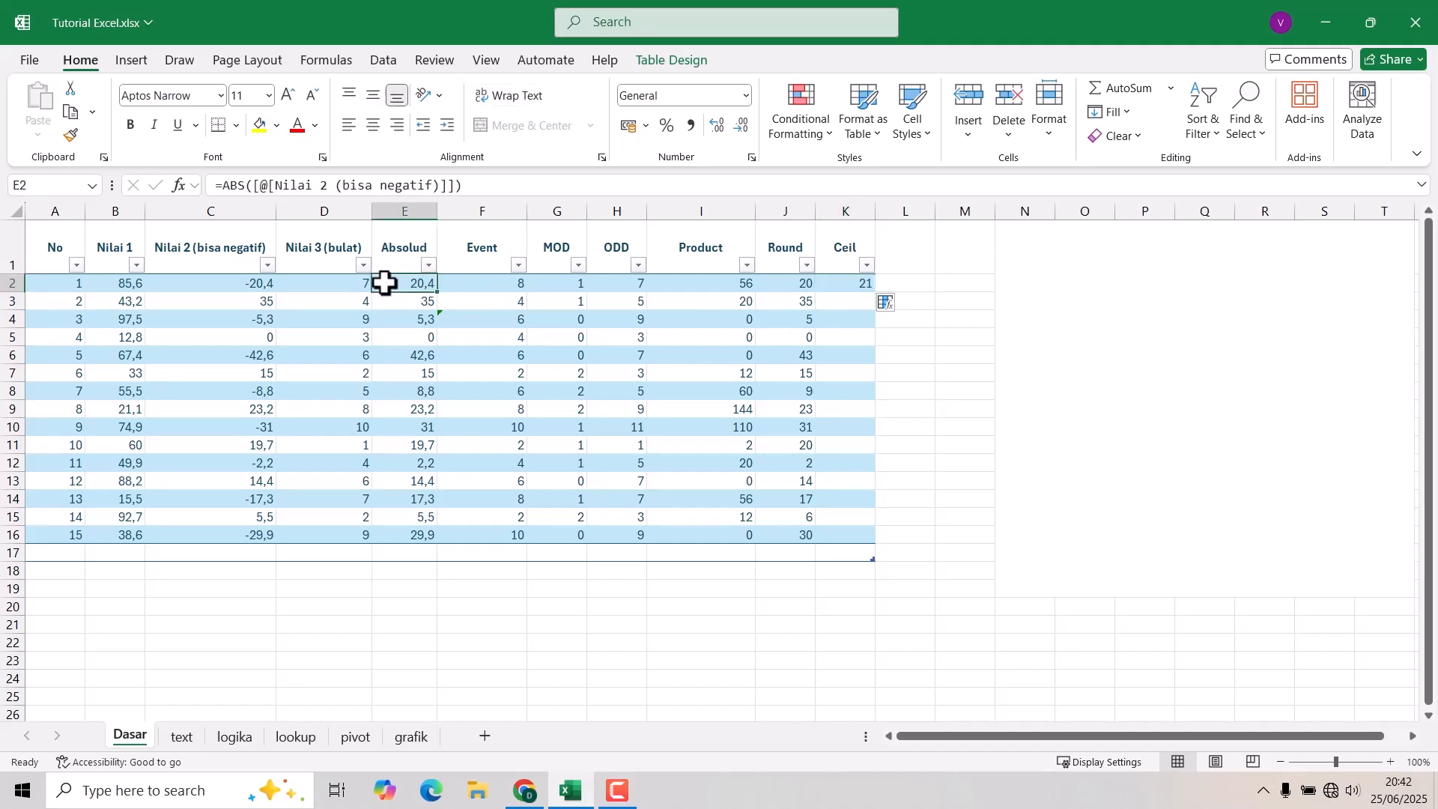
left_click(854, 286)
left_click_drag(878, 295, 897, 541)
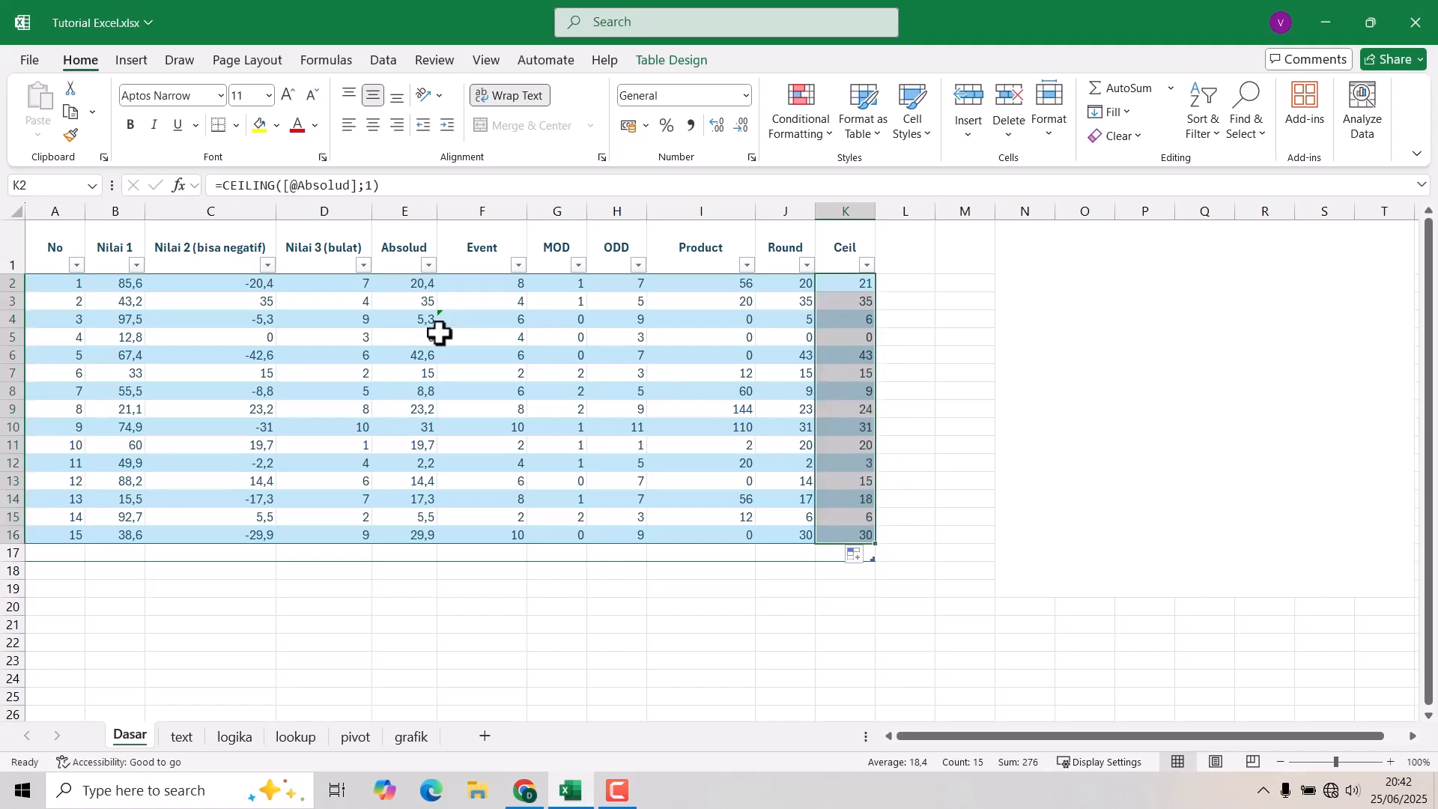
- Compare the Absolud values with their Ceil results in rows 4, 6, 7 and 16
left_click(869, 313)
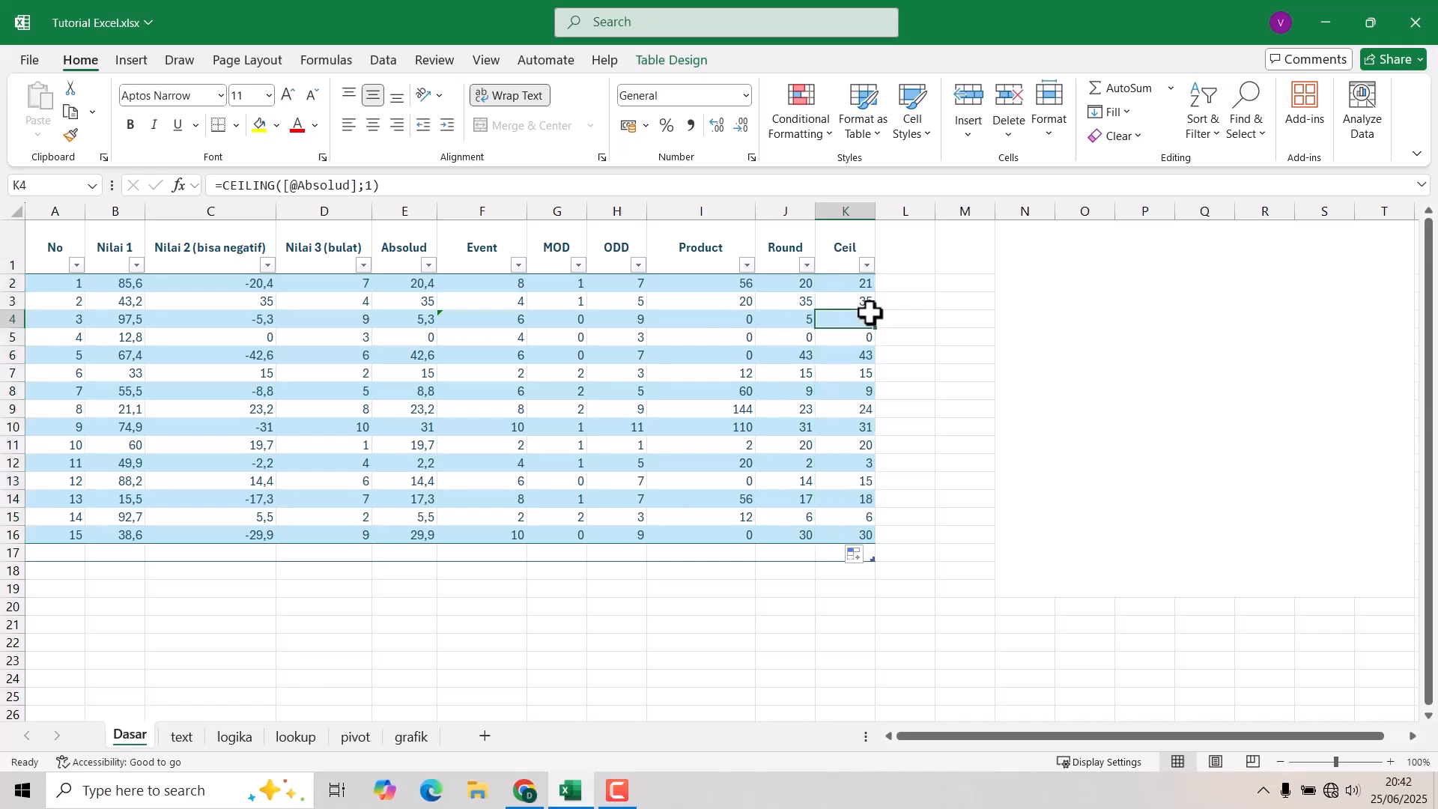
left_click(408, 360)
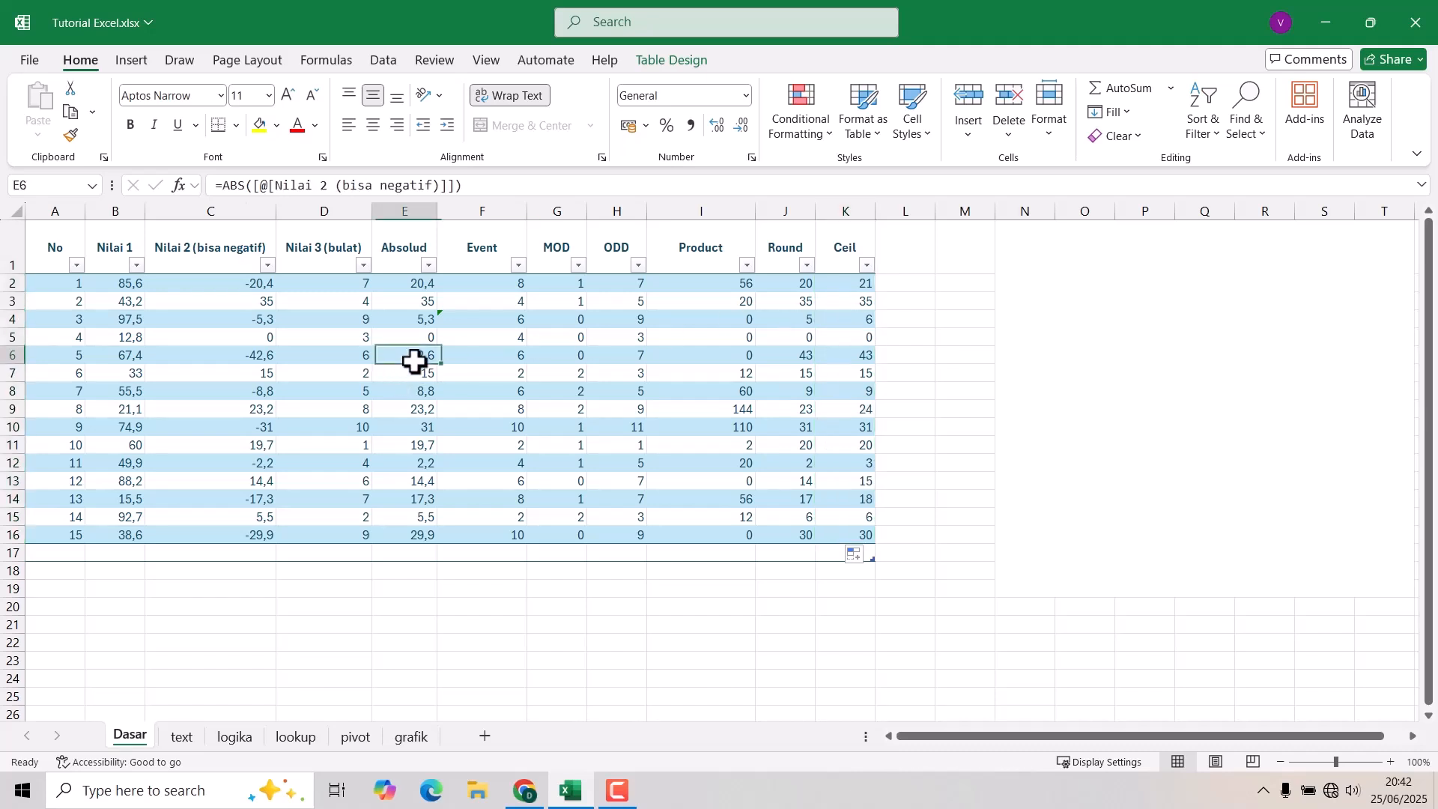
left_click(860, 354)
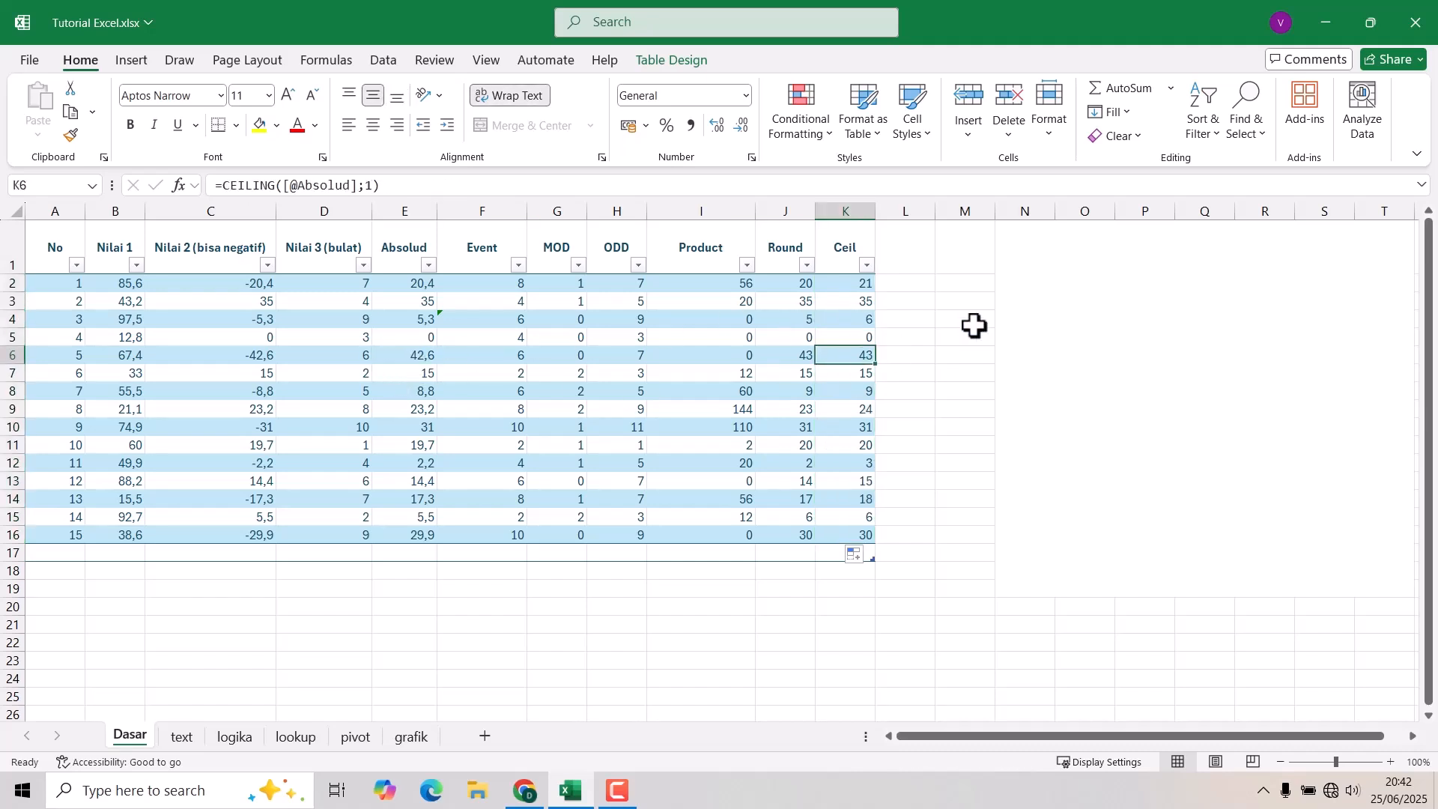
left_click(412, 373)
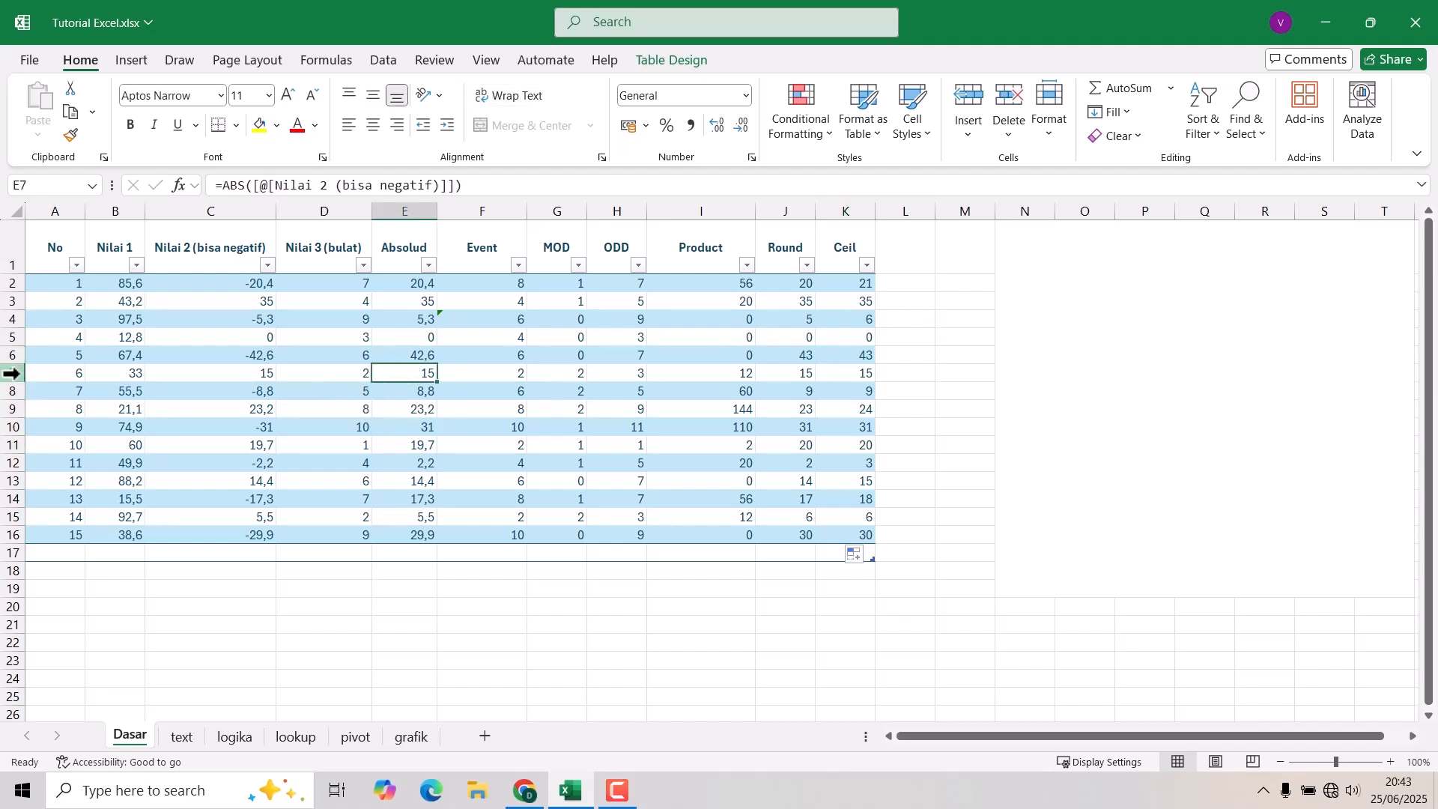
left_click(12, 373)
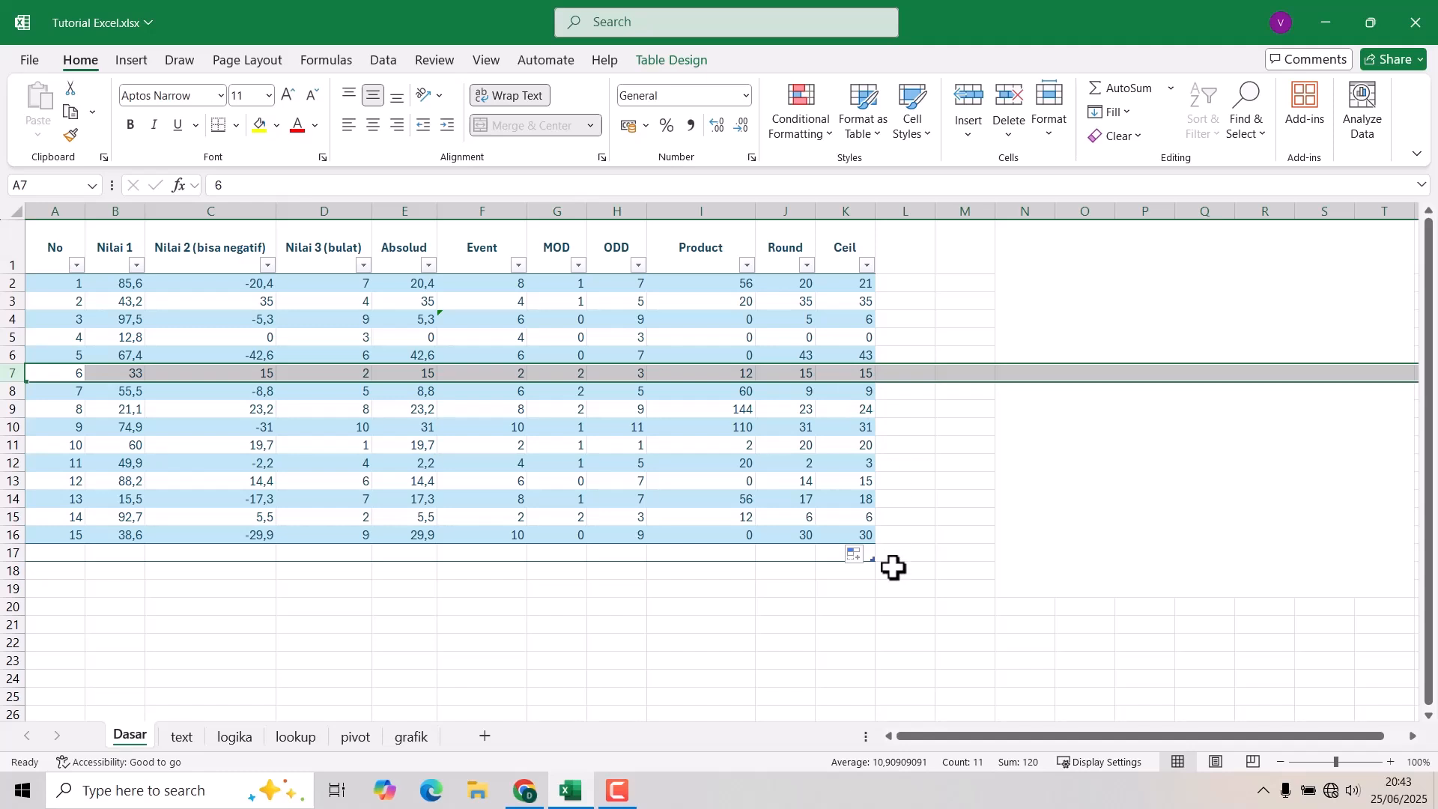
left_click(402, 535)
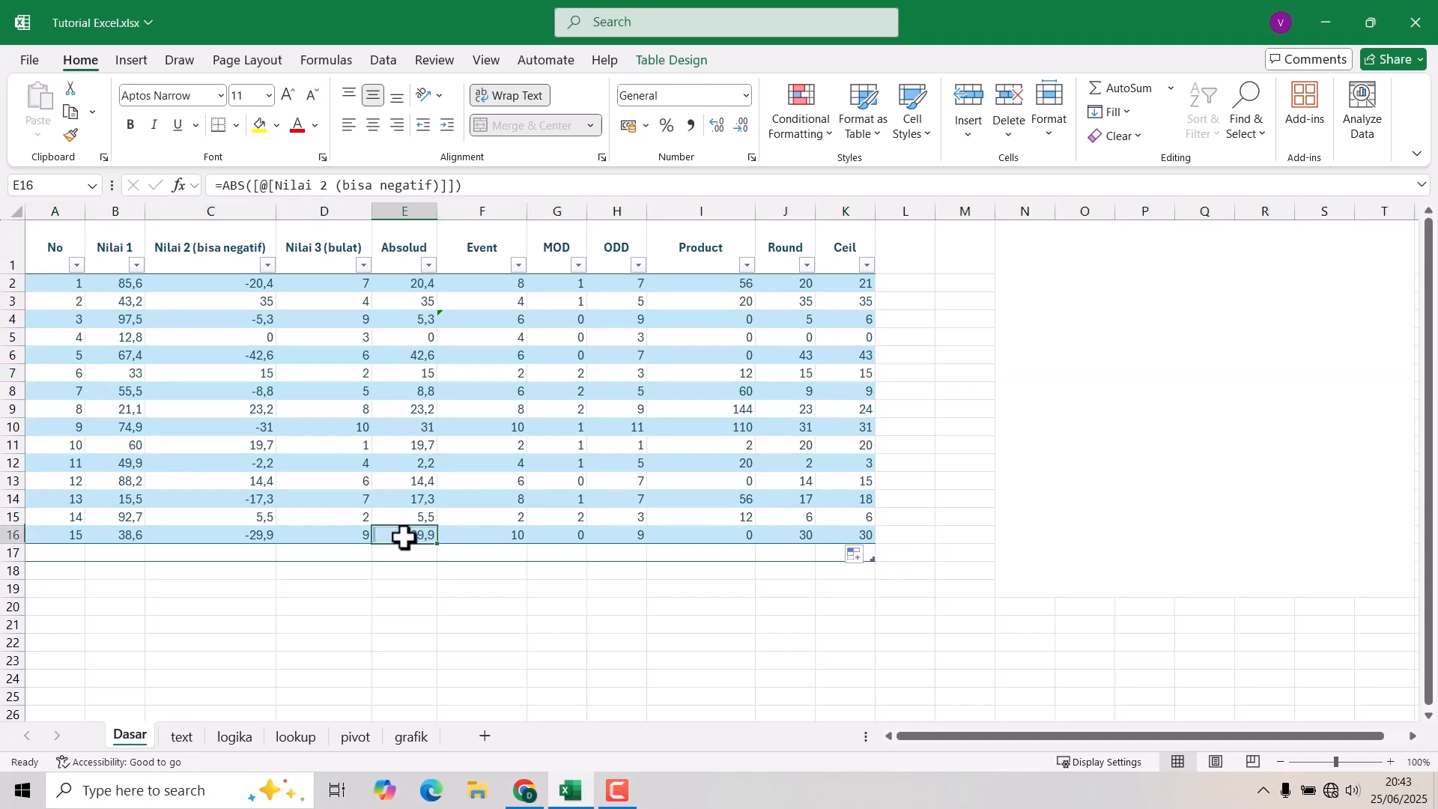
left_click(851, 534)
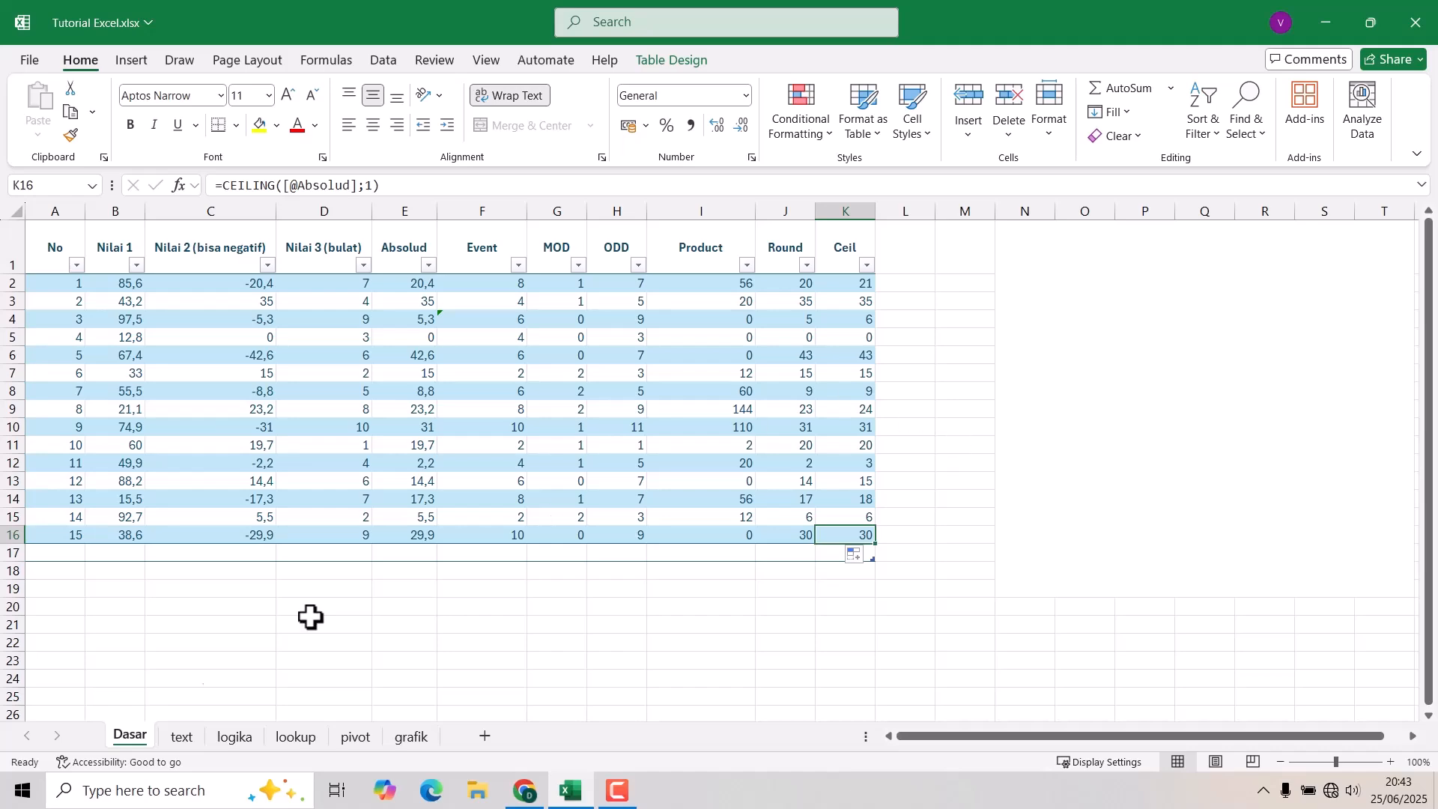
- On the text sheet, convert the range A1:F11 into a table with headers
left_click(182, 737)
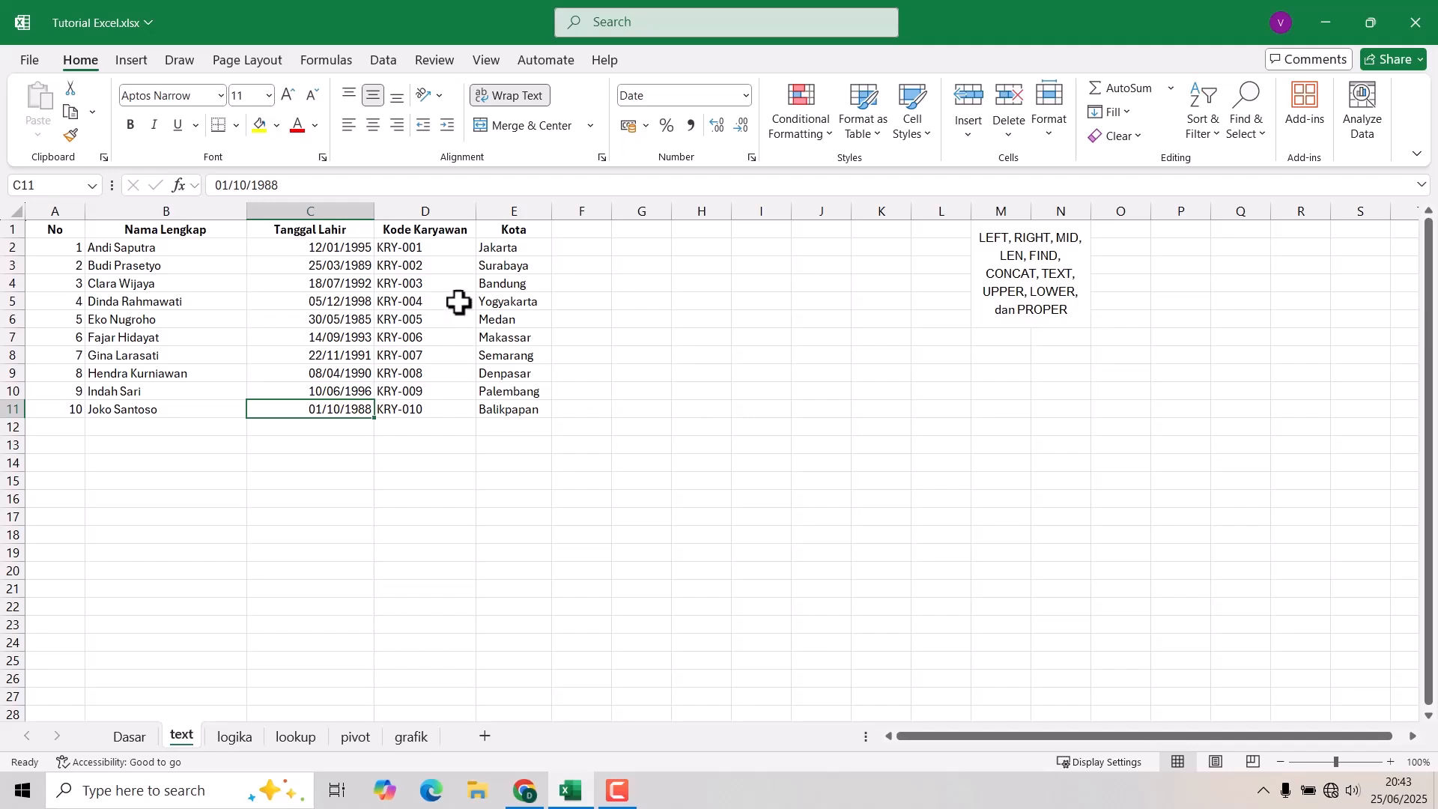
left_click(122, 253)
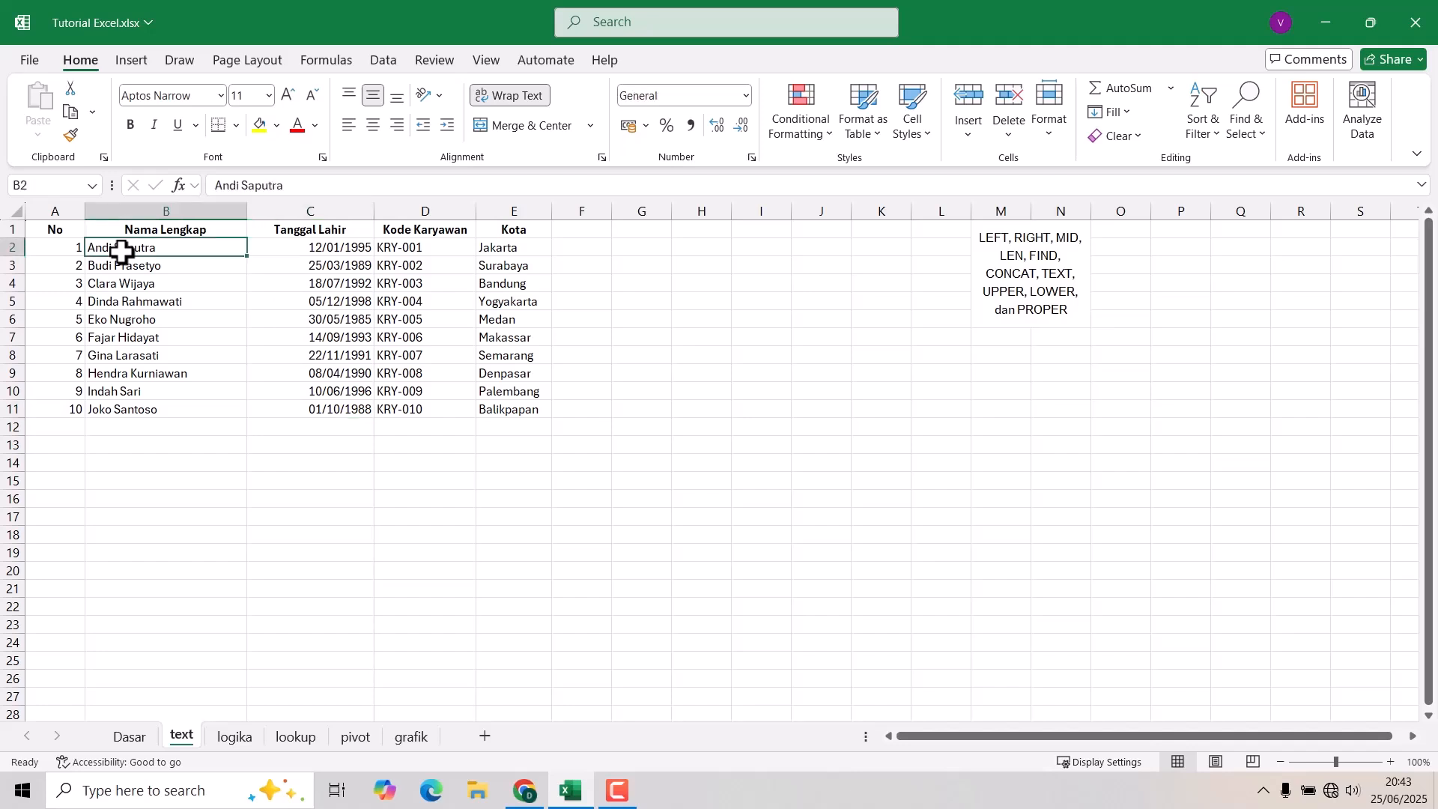
left_click(131, 210)
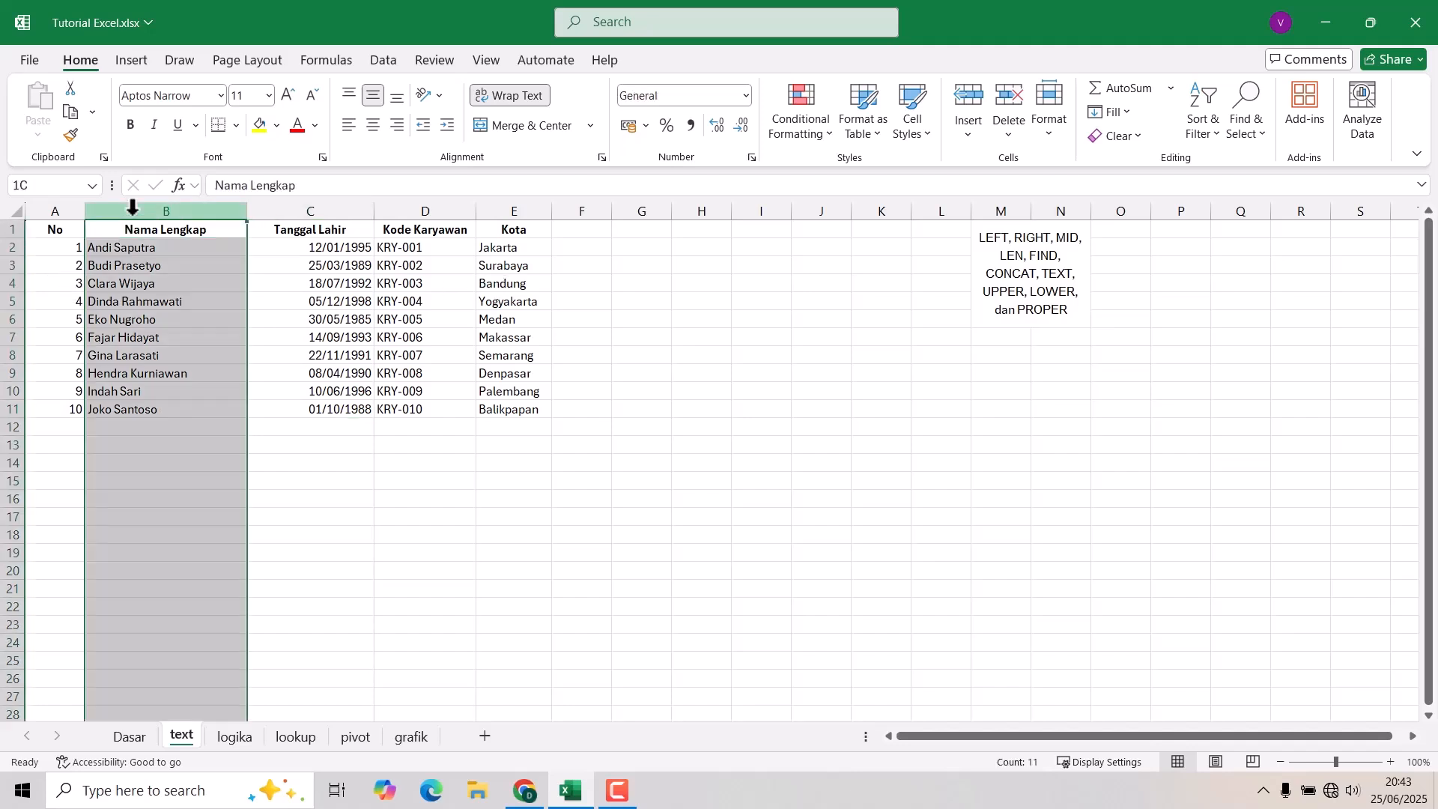
left_click(581, 226)
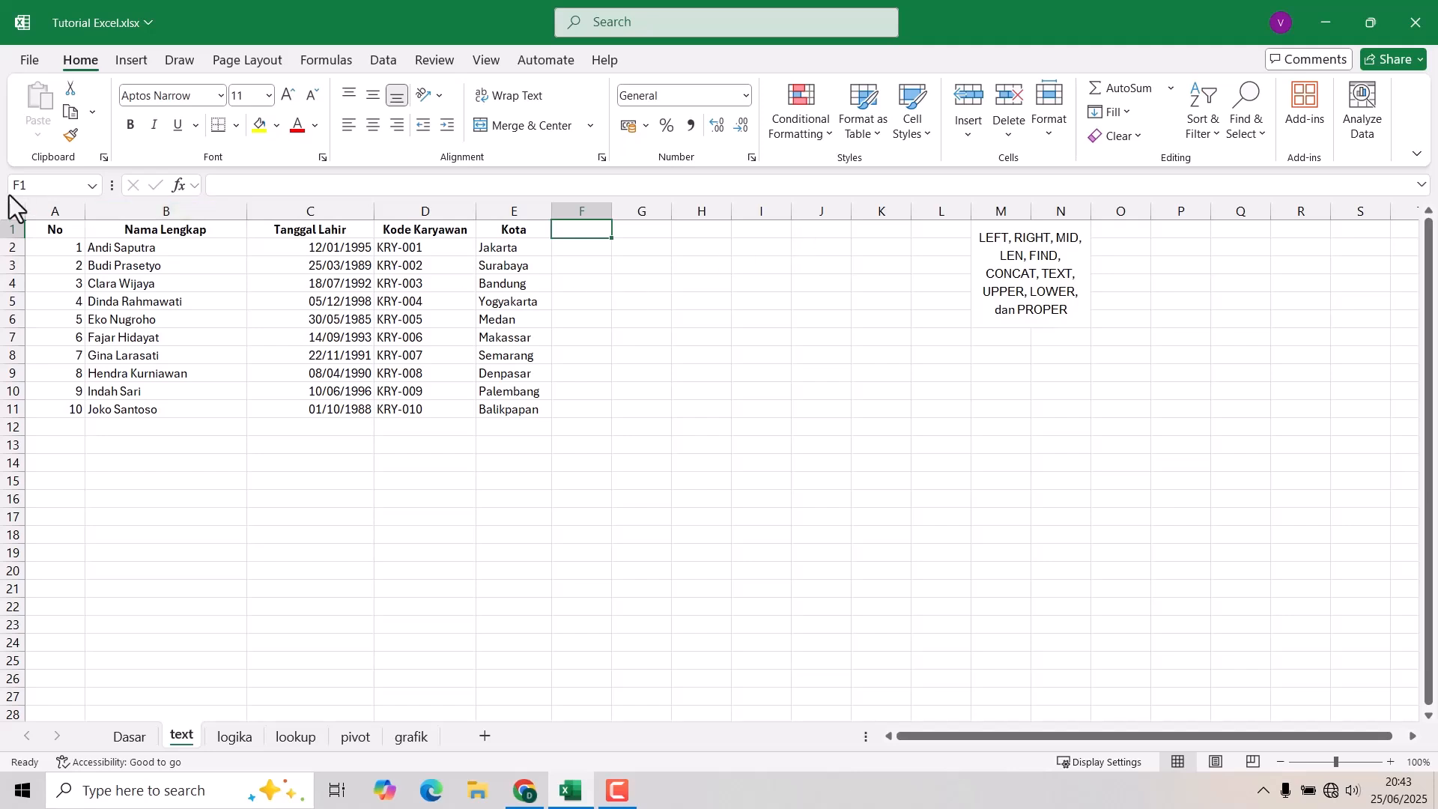
left_click_drag(50, 233, 562, 402)
key("ctrl+t")
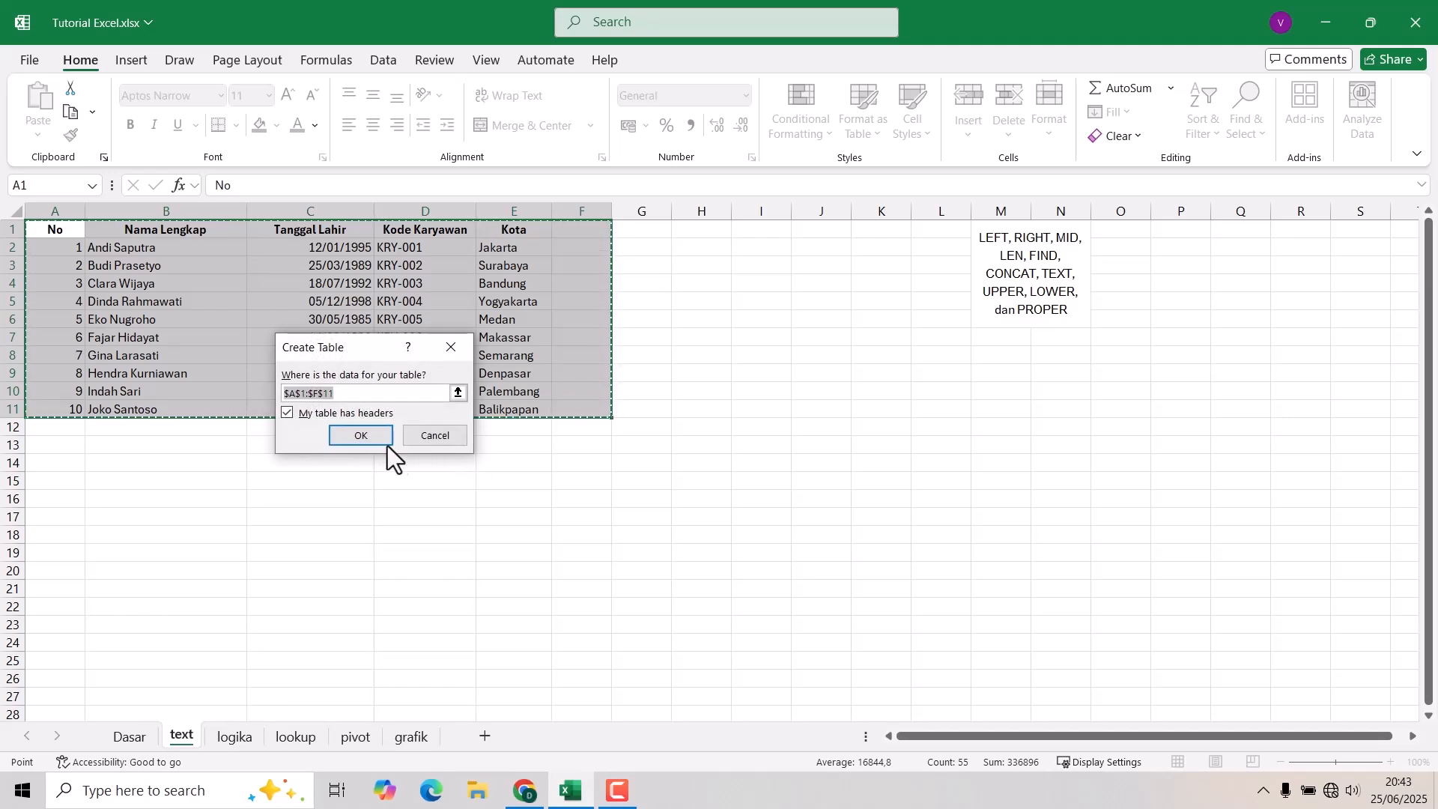
left_click(309, 412)
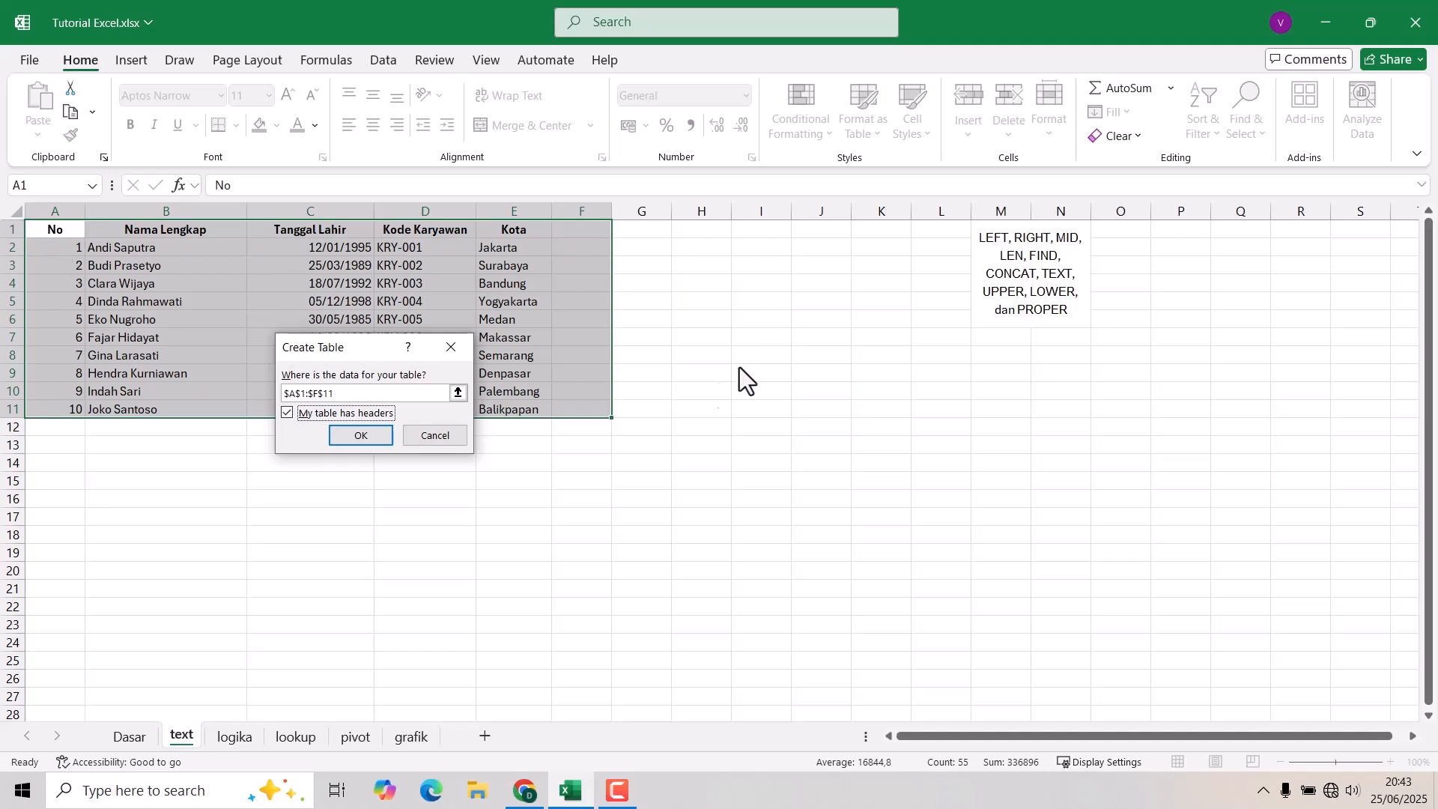
left_click(359, 436)
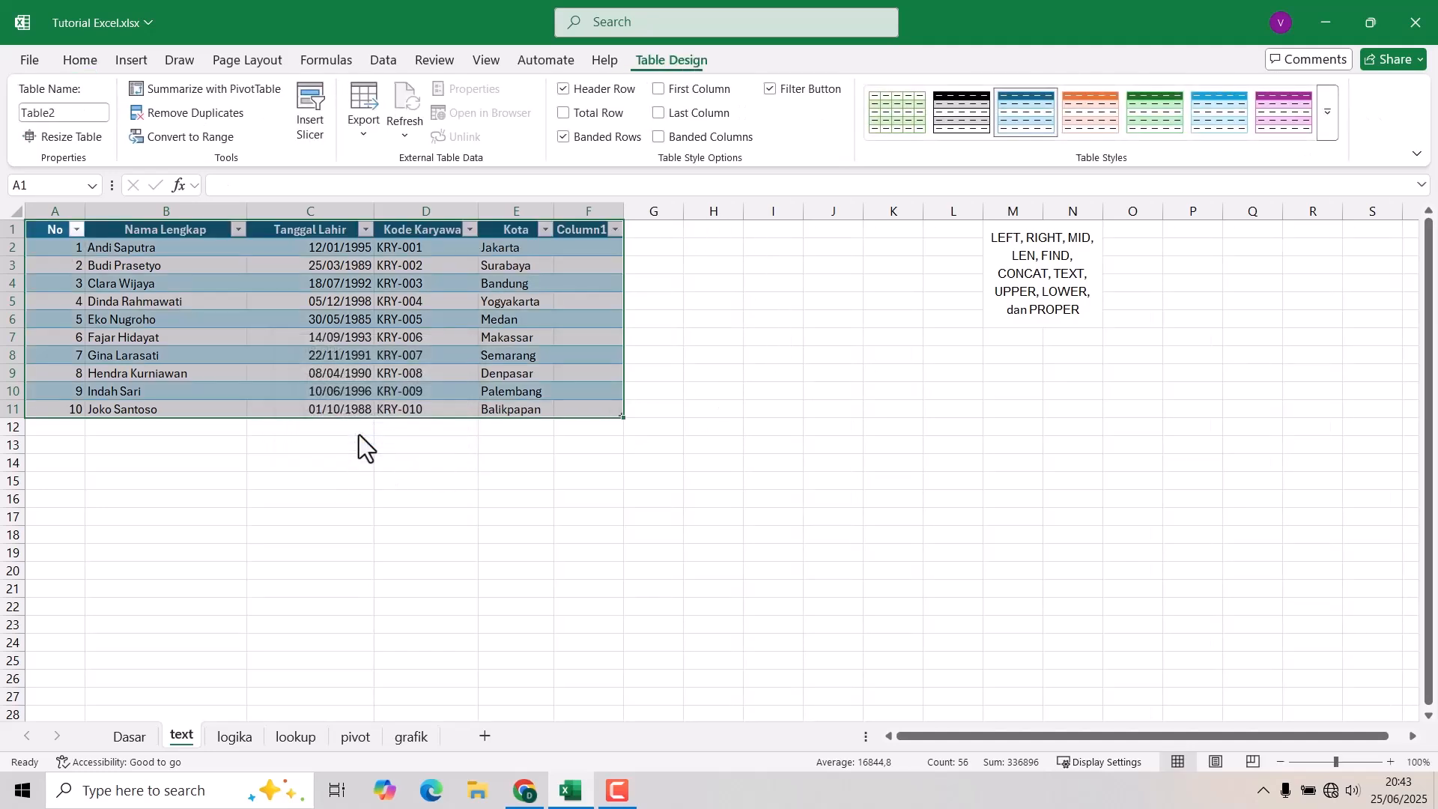
- Name the table column in F1 LEFT and widen column F slightly
left_click(576, 229)
type("LEFT")
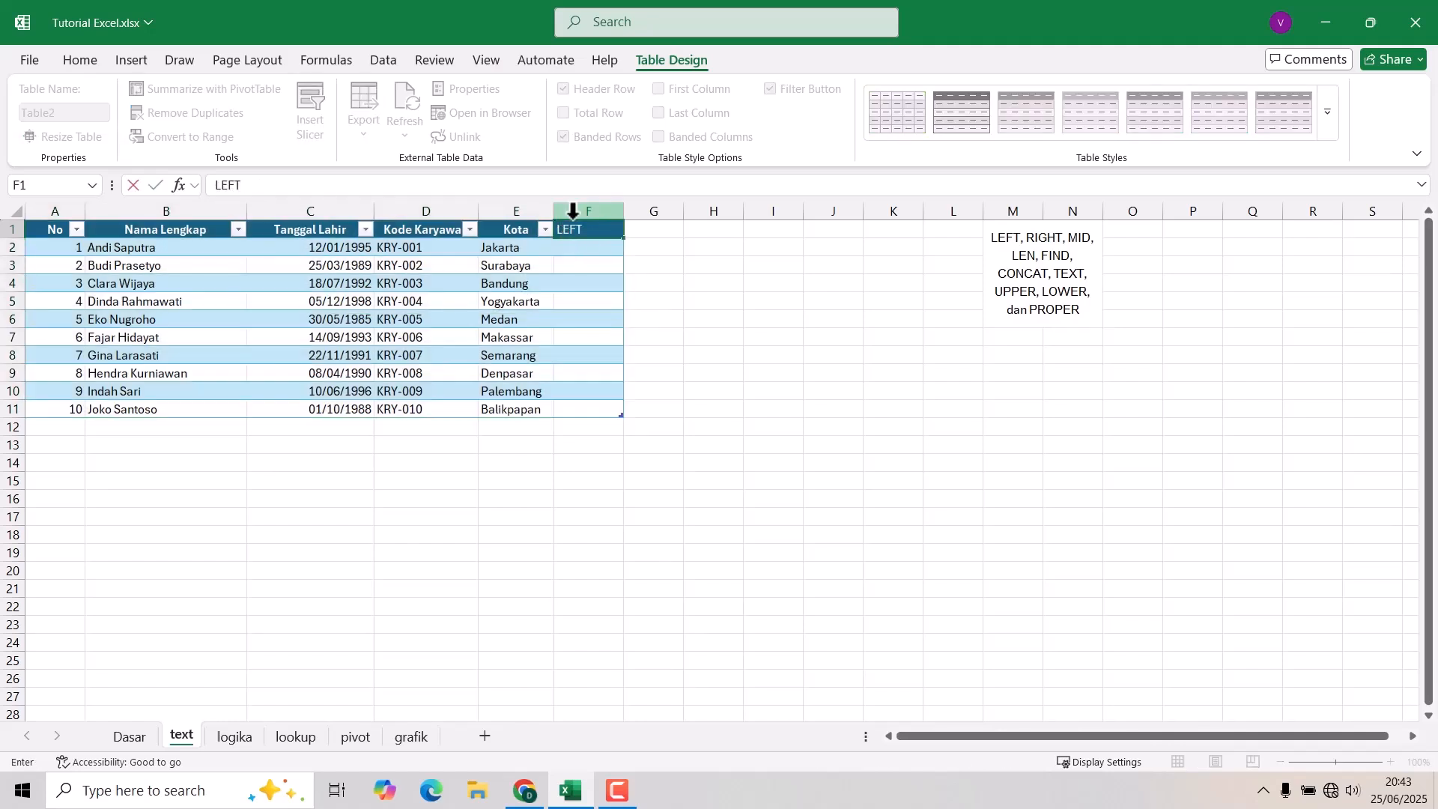
key("Return")
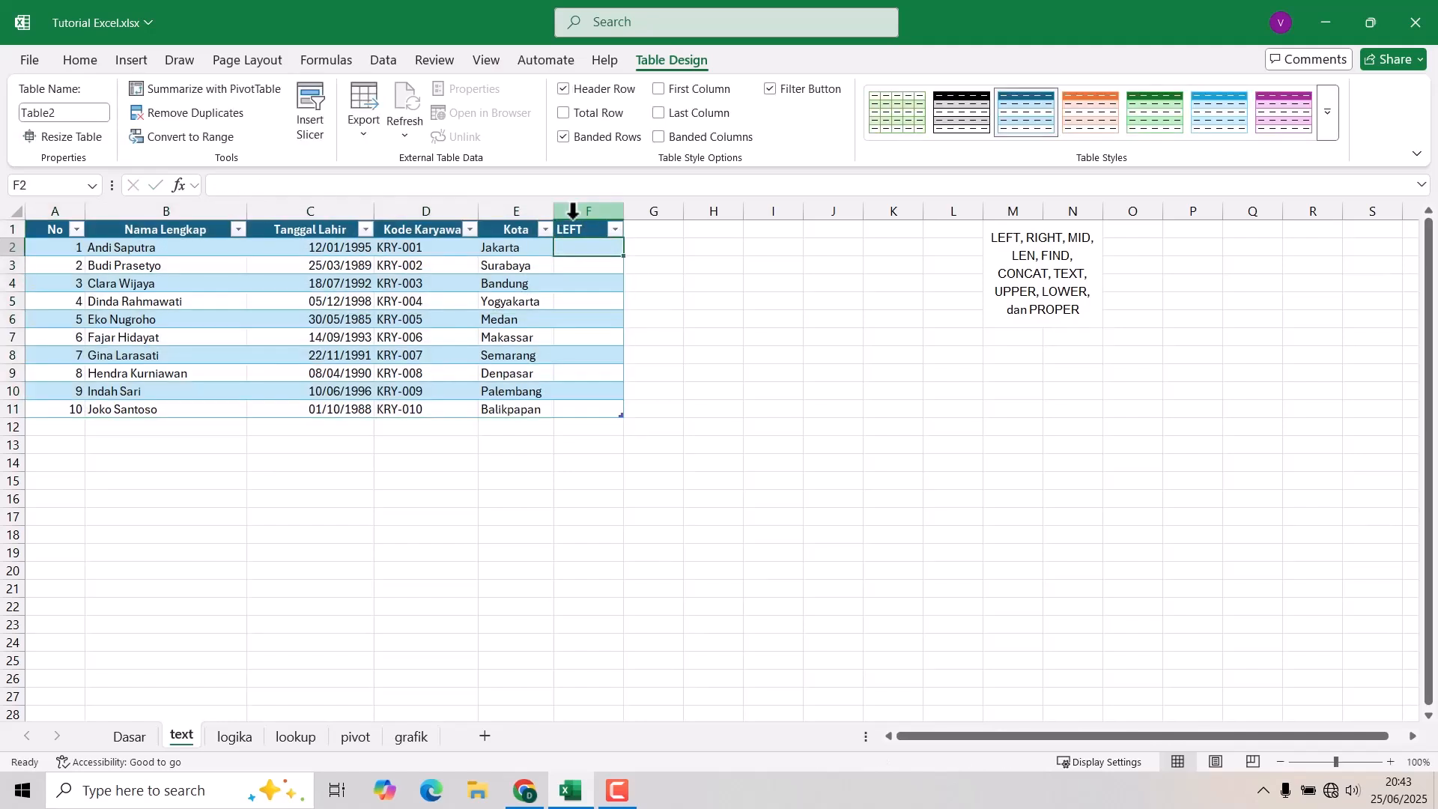
left_click_drag(623, 206, 649, 207)
- Enter =LEFT([@[Nama Lengkap]];3) in F2 to extract the first three characters of the full name
type("=")
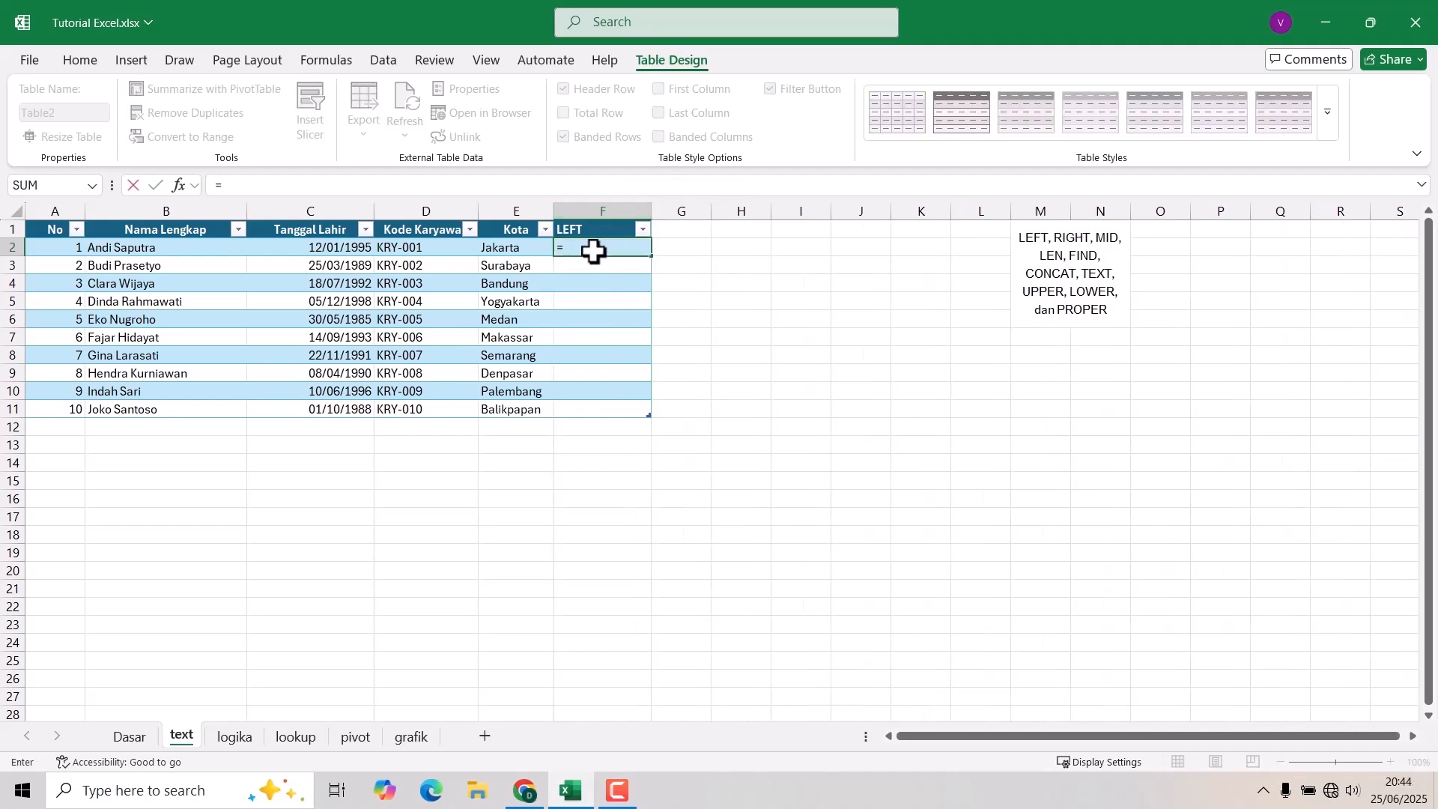
type("left")
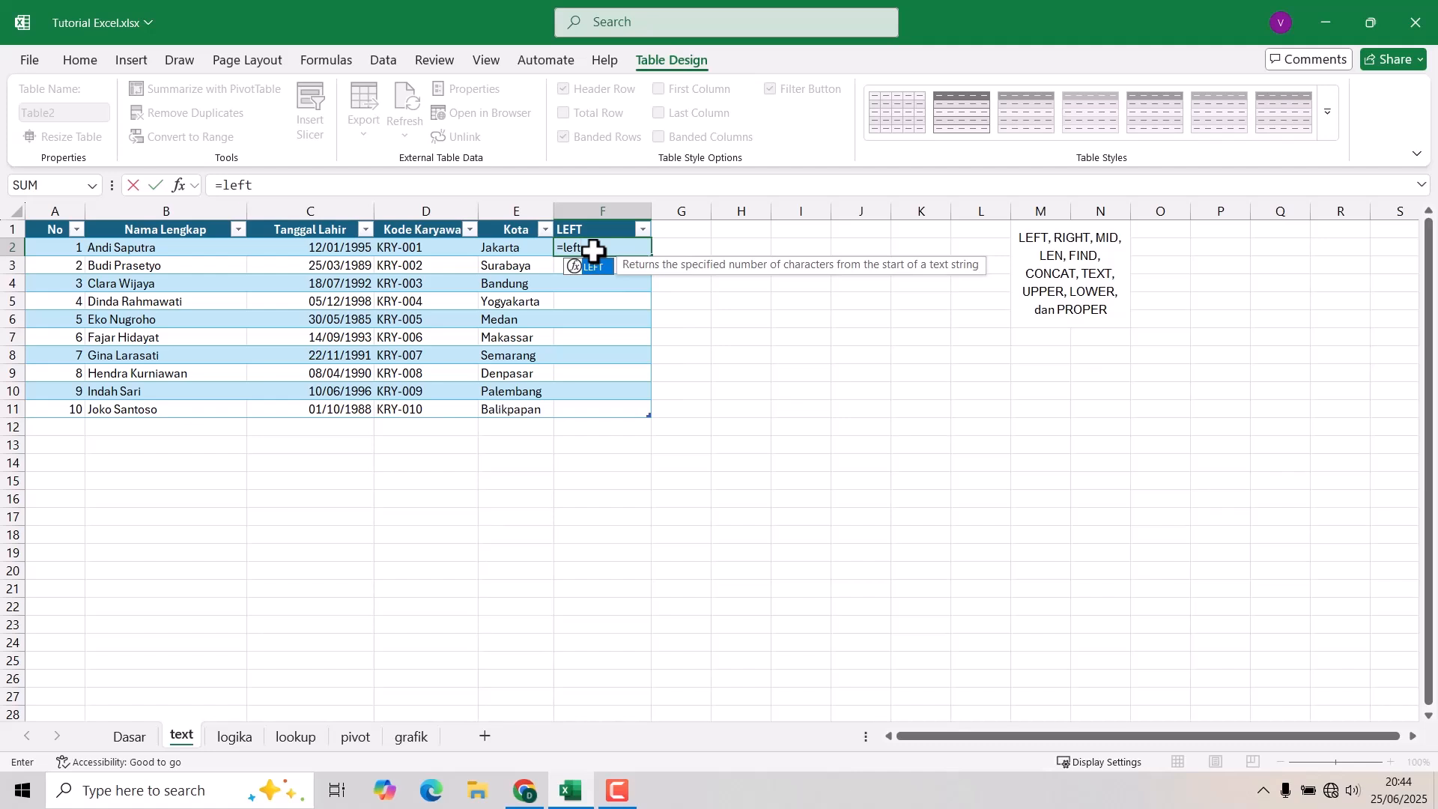
key("Tab")
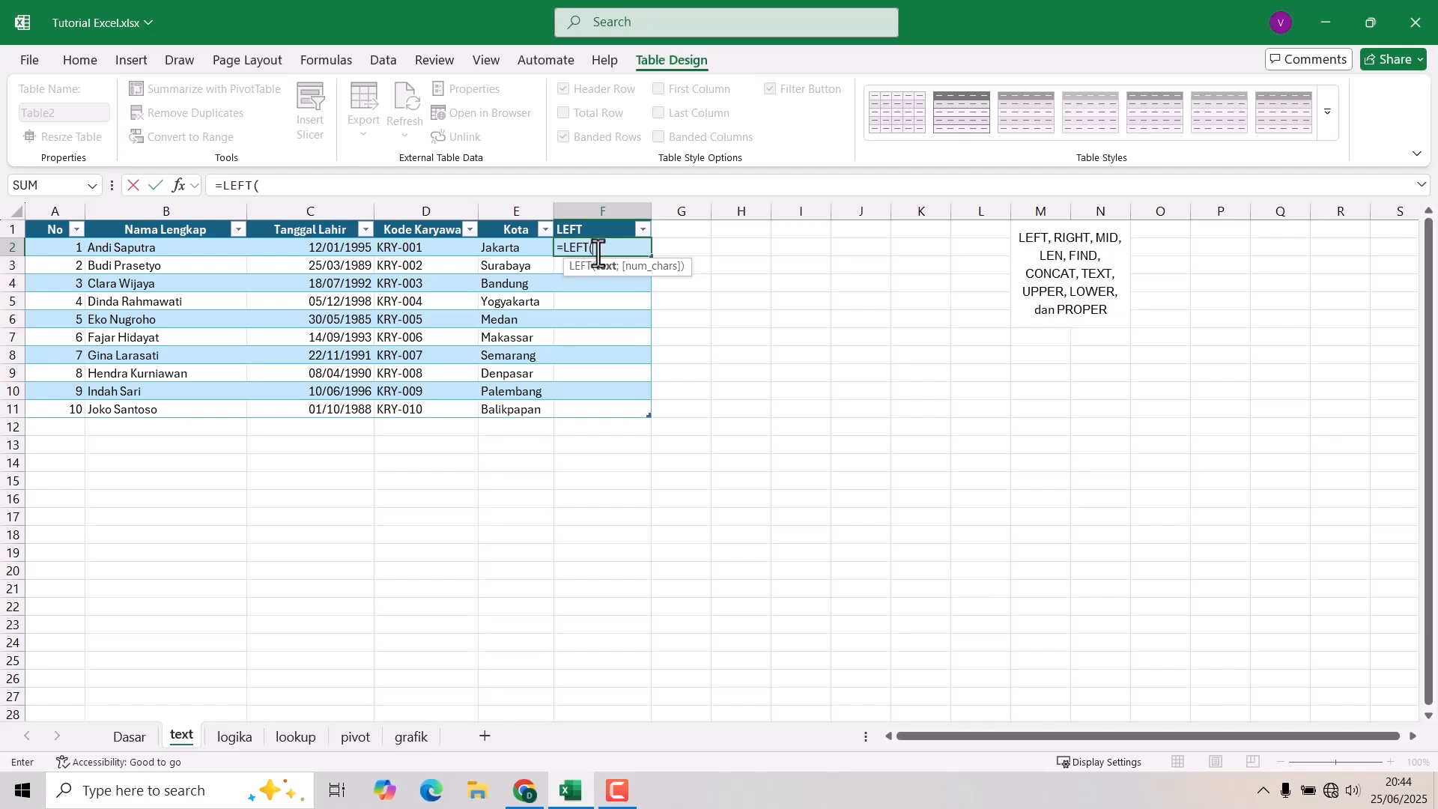
left_click(114, 255)
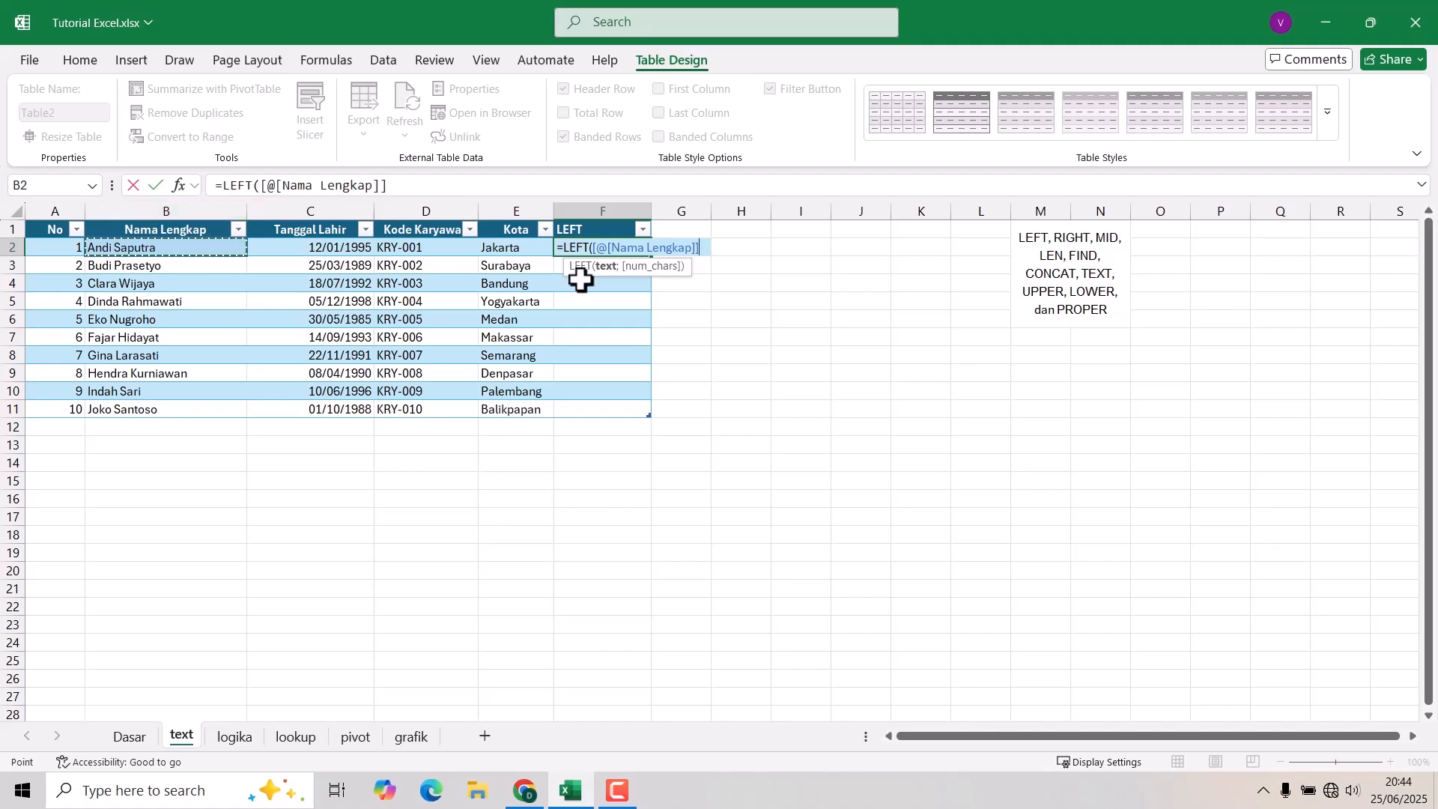
type(";")
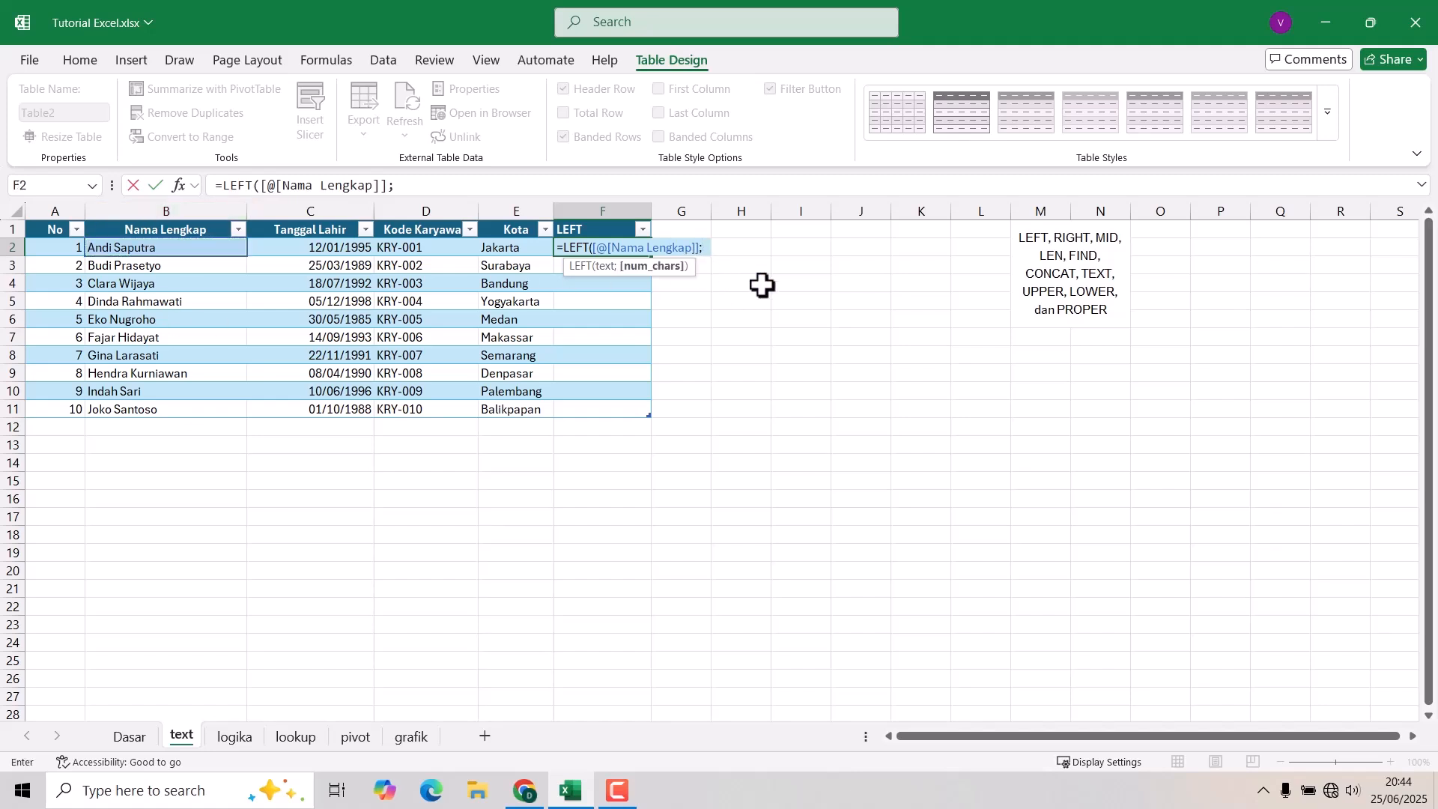
type("5")
type(")")
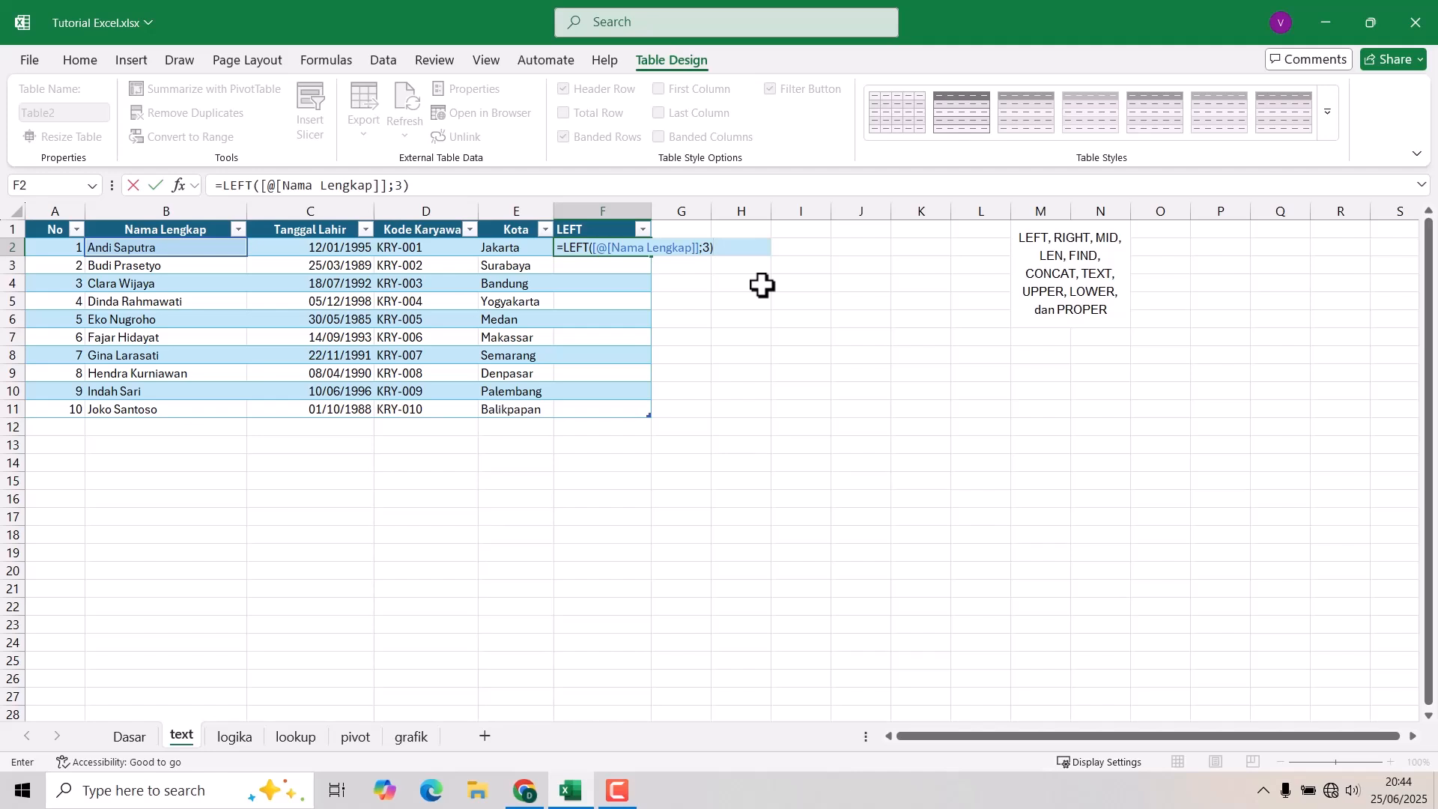
key("Return")
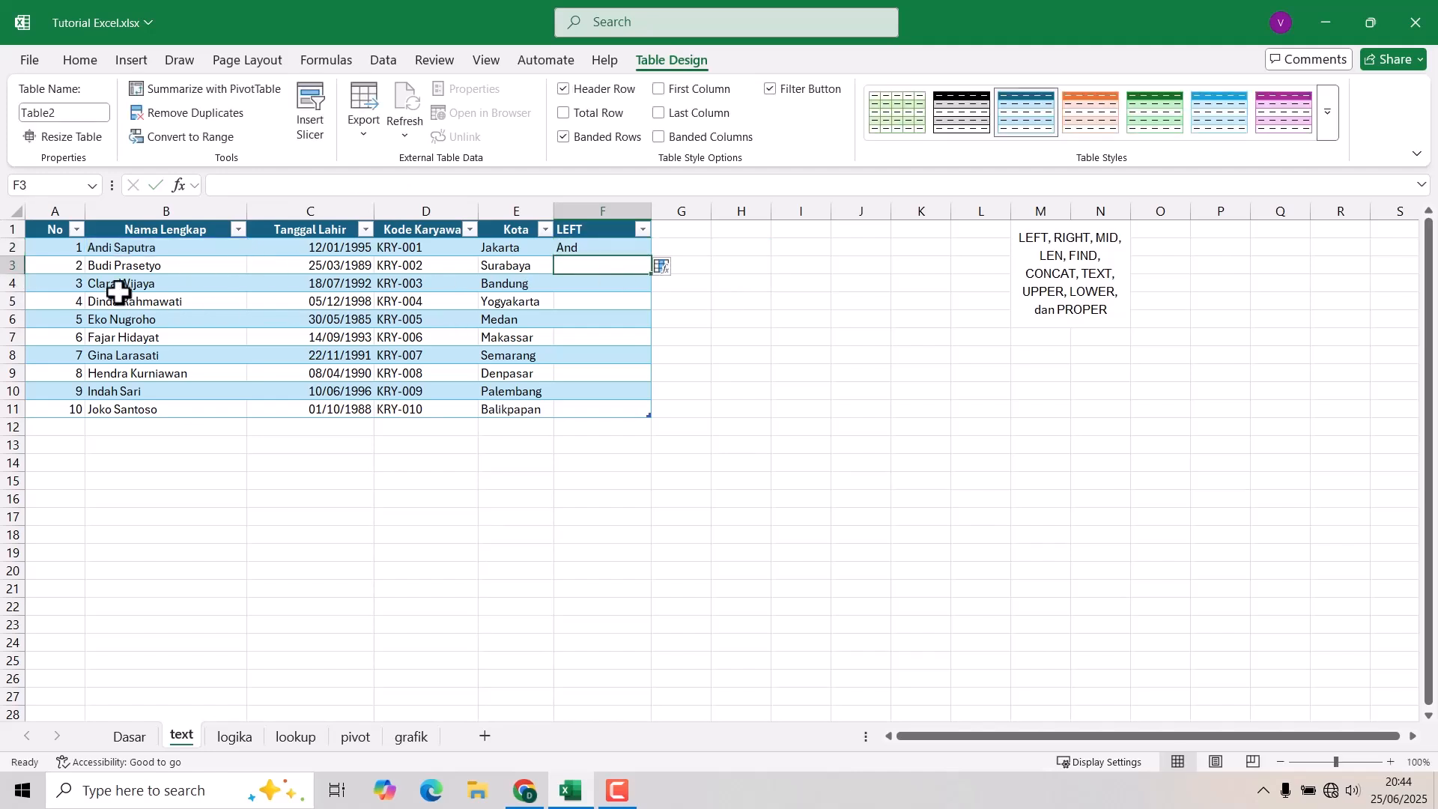
- Fill the LEFT formula from F2 down to F11 and narrow column F slightly
scroll(173, 314, "up", 1)
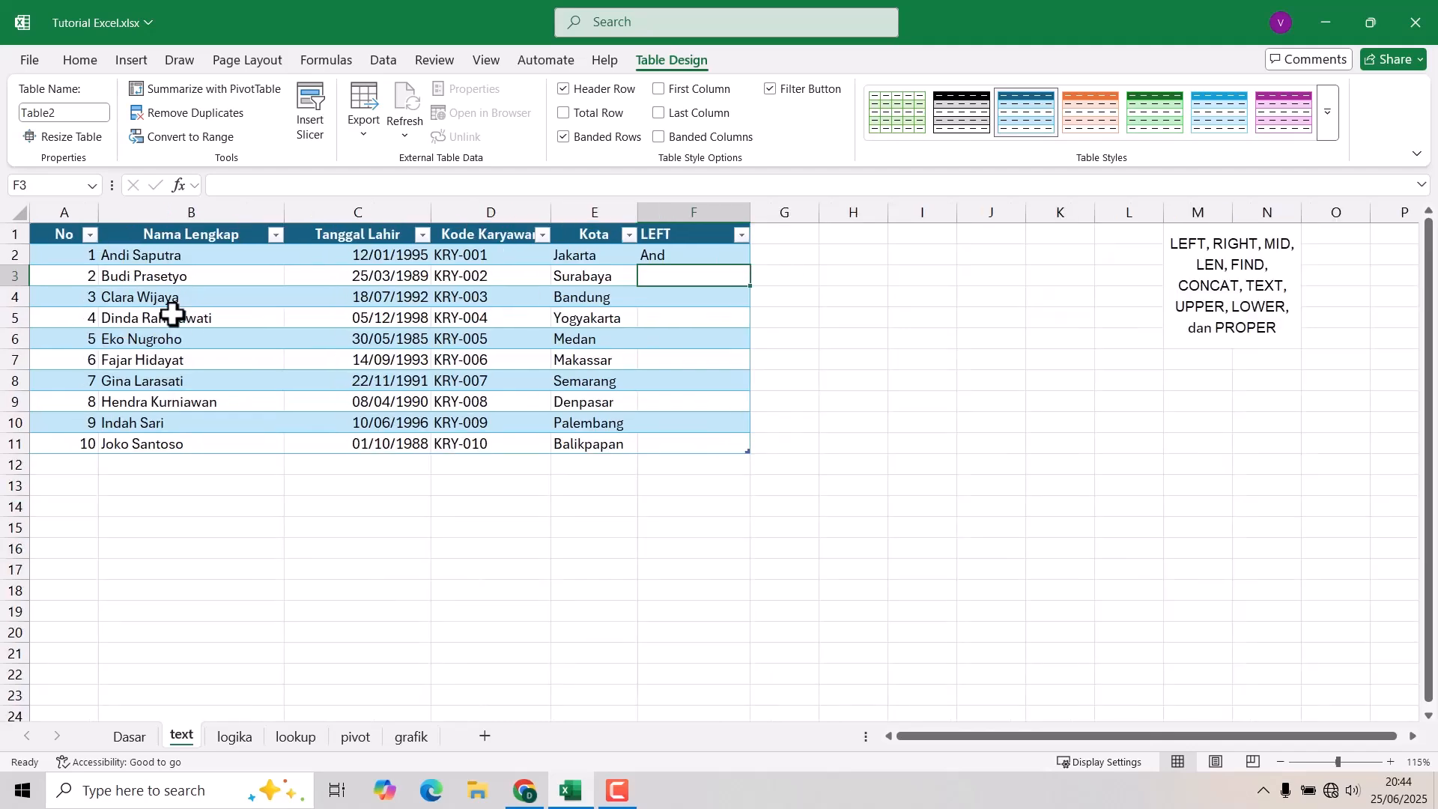
scroll(172, 314, "up", 2)
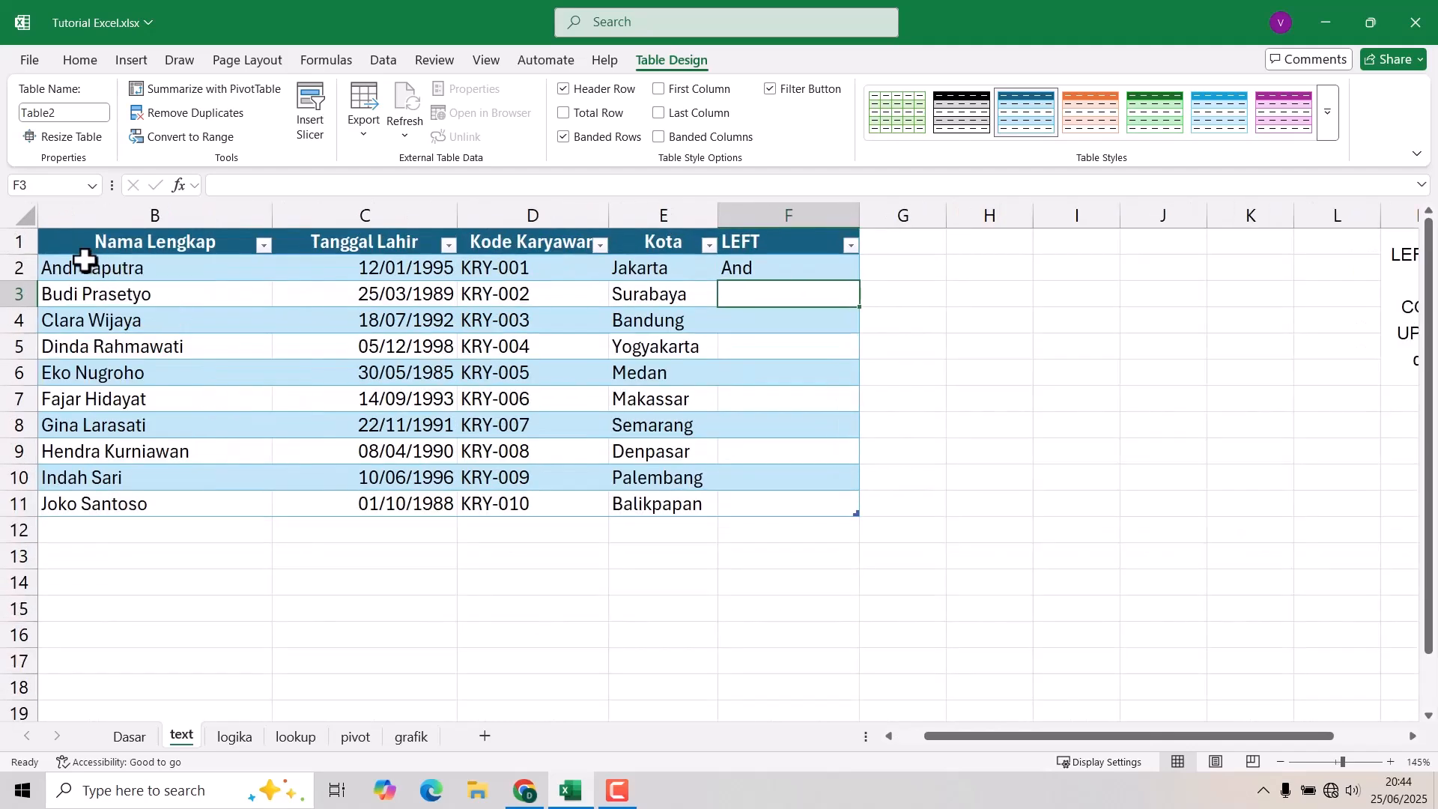
left_click_drag(1009, 735, 965, 743)
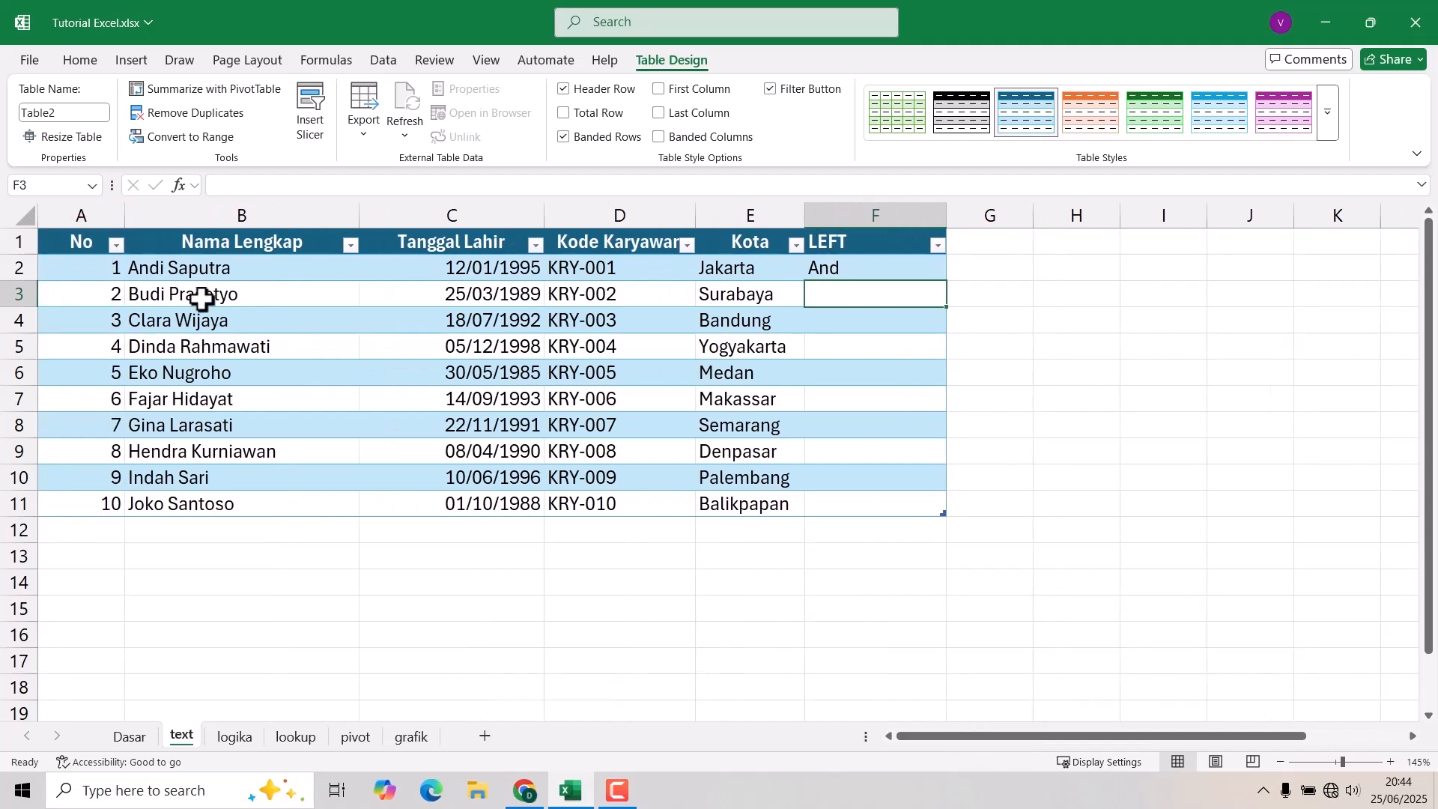
left_click(858, 264)
left_click_drag(947, 281, 980, 519)
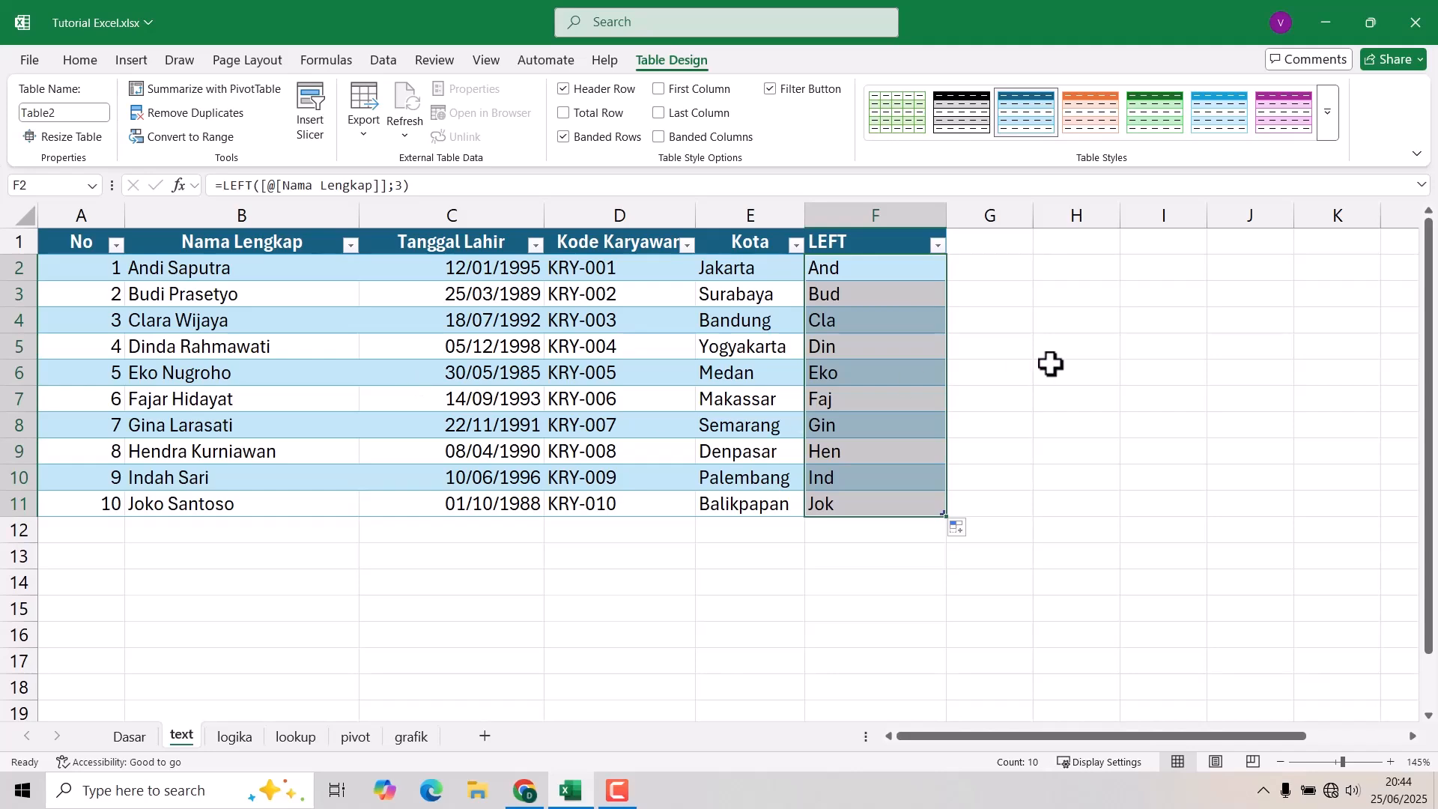
left_click_drag(946, 218, 908, 226)
- Add a table column with the header Right in G1
left_click(933, 247)
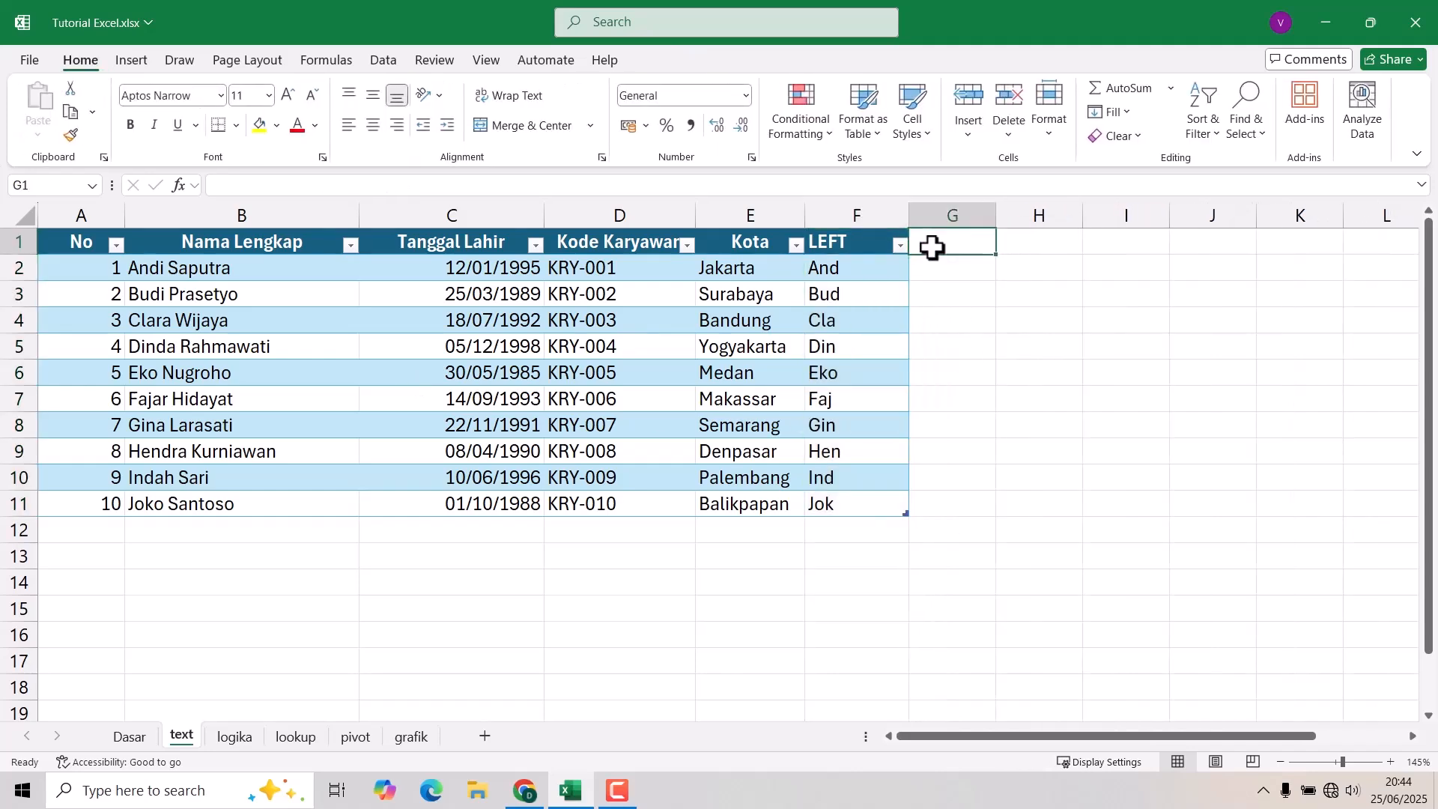
type("Rig")
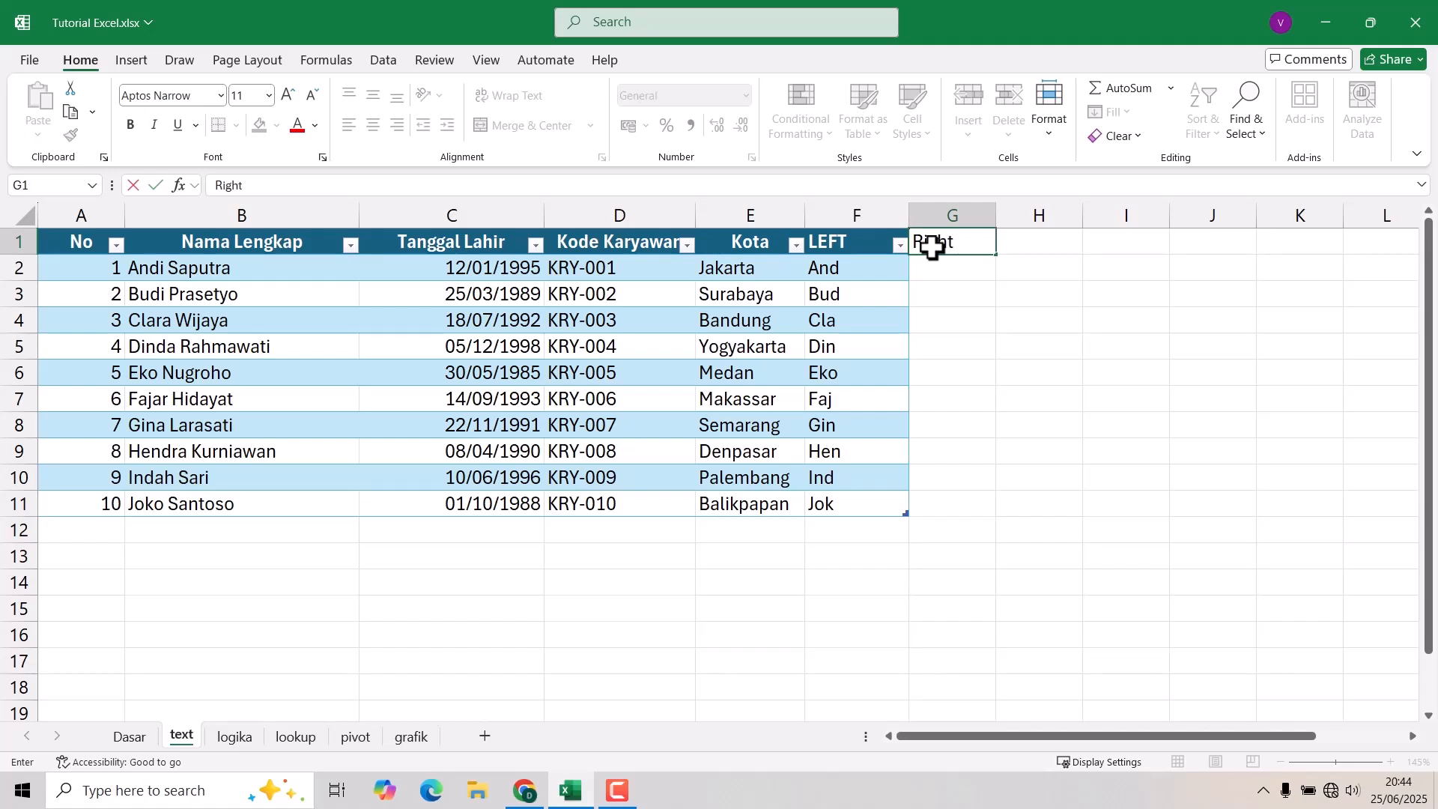
type("ht")
key("Return")
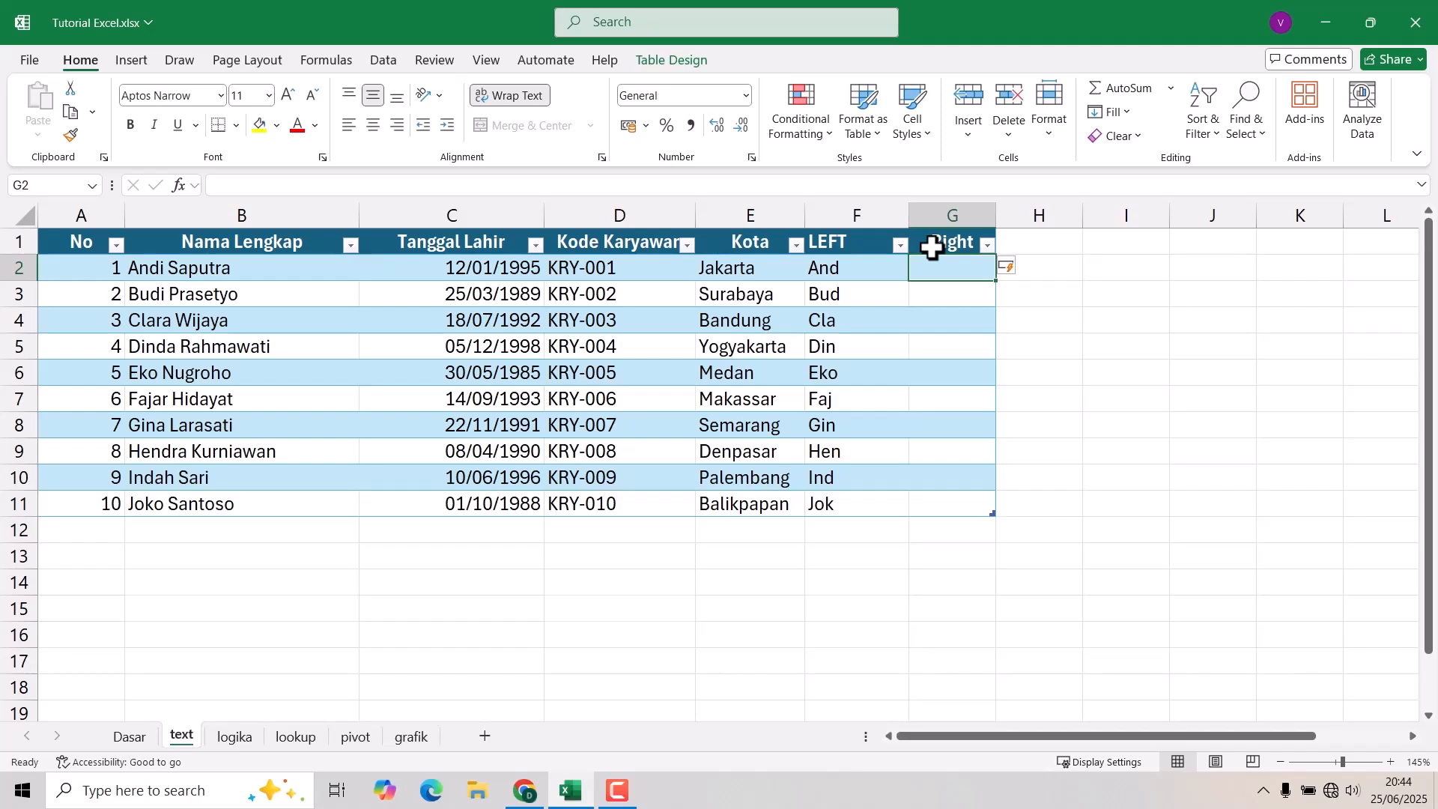
- Enter =RIGHT([@[Nama Lengkap]];3) in G2 to extract the last three characters and fill it down to G11
type("=RIGHT(")
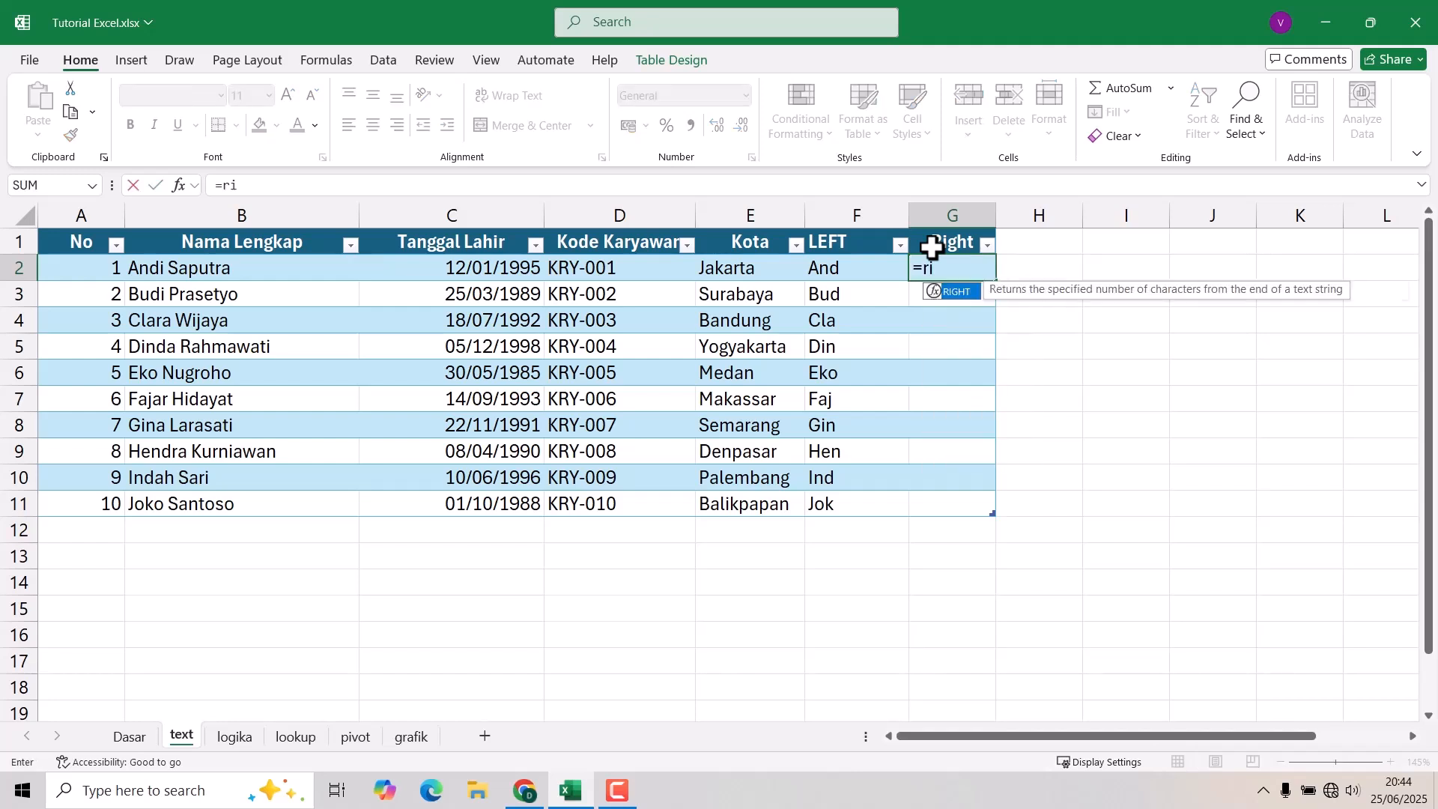
key("Left")
key("Left")
key("Left")
key("Left")
key("Left")
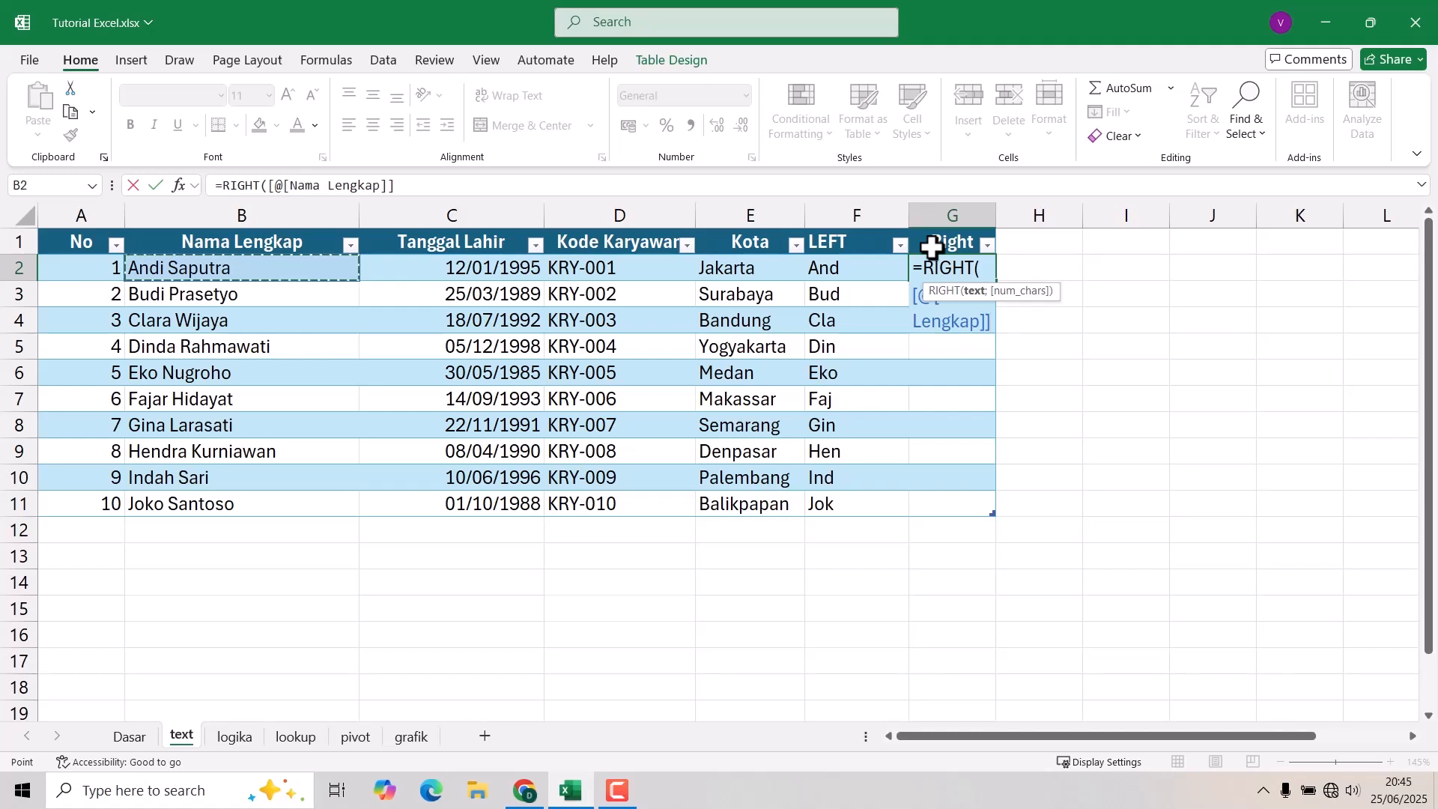
type(";3")
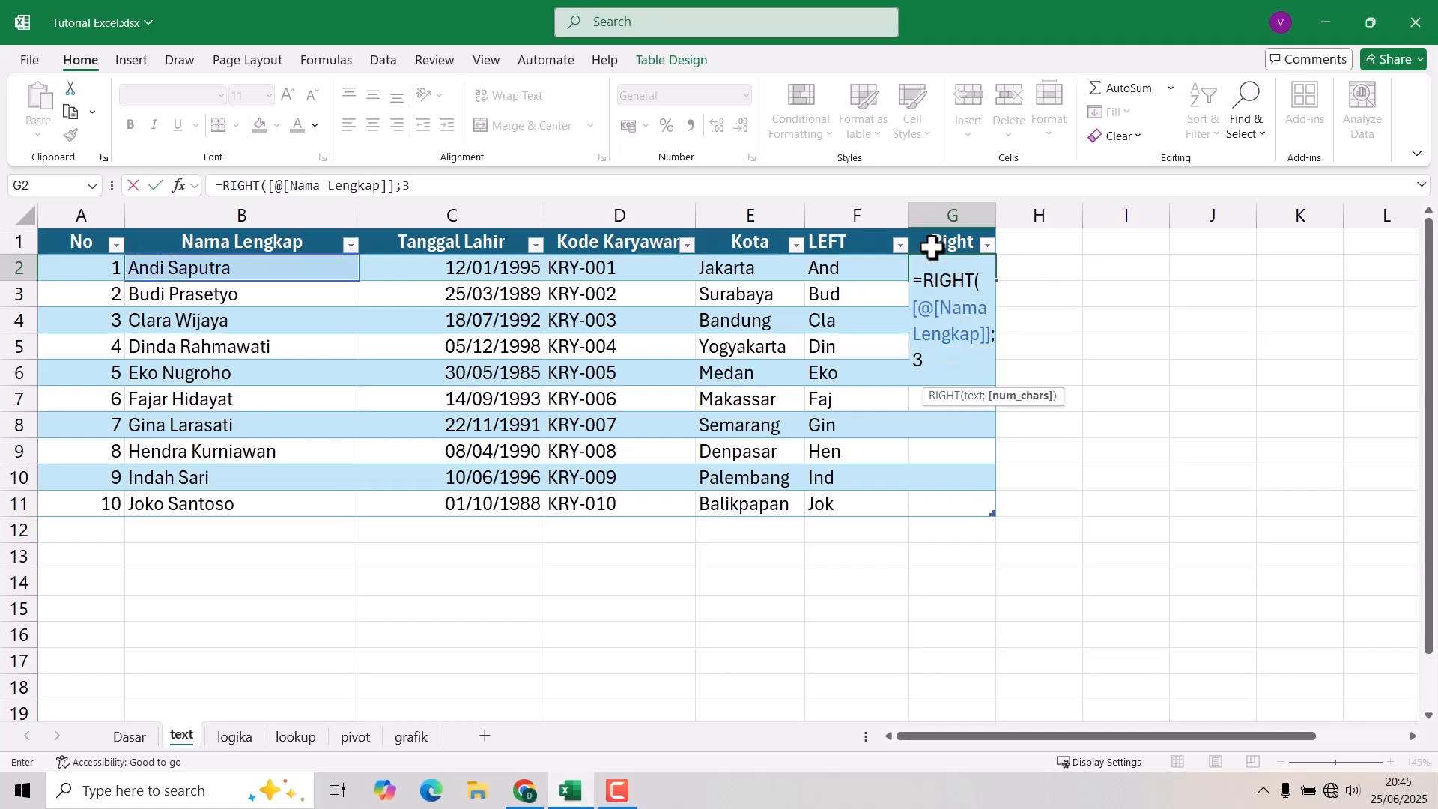
type(")")
key("Return")
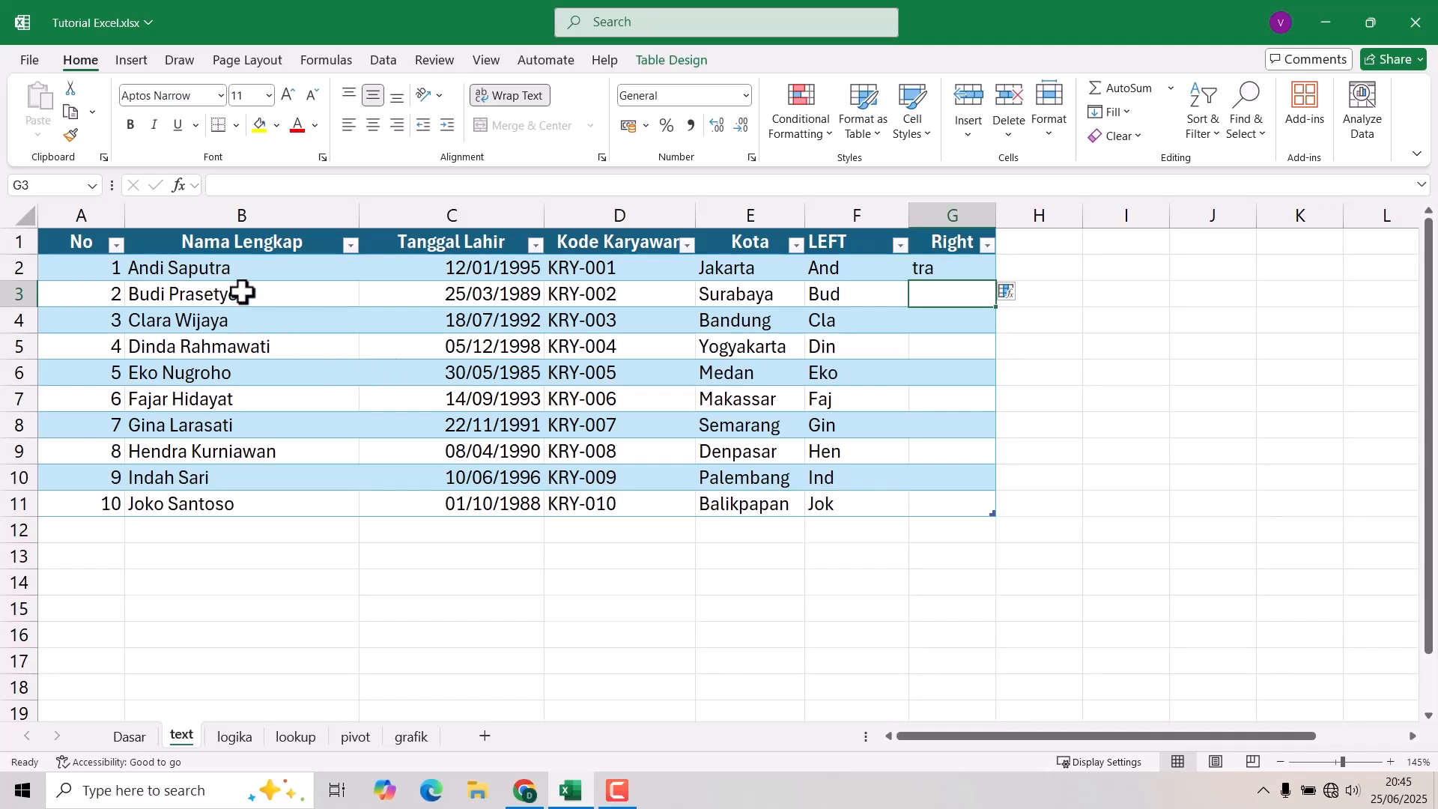
left_click(976, 267)
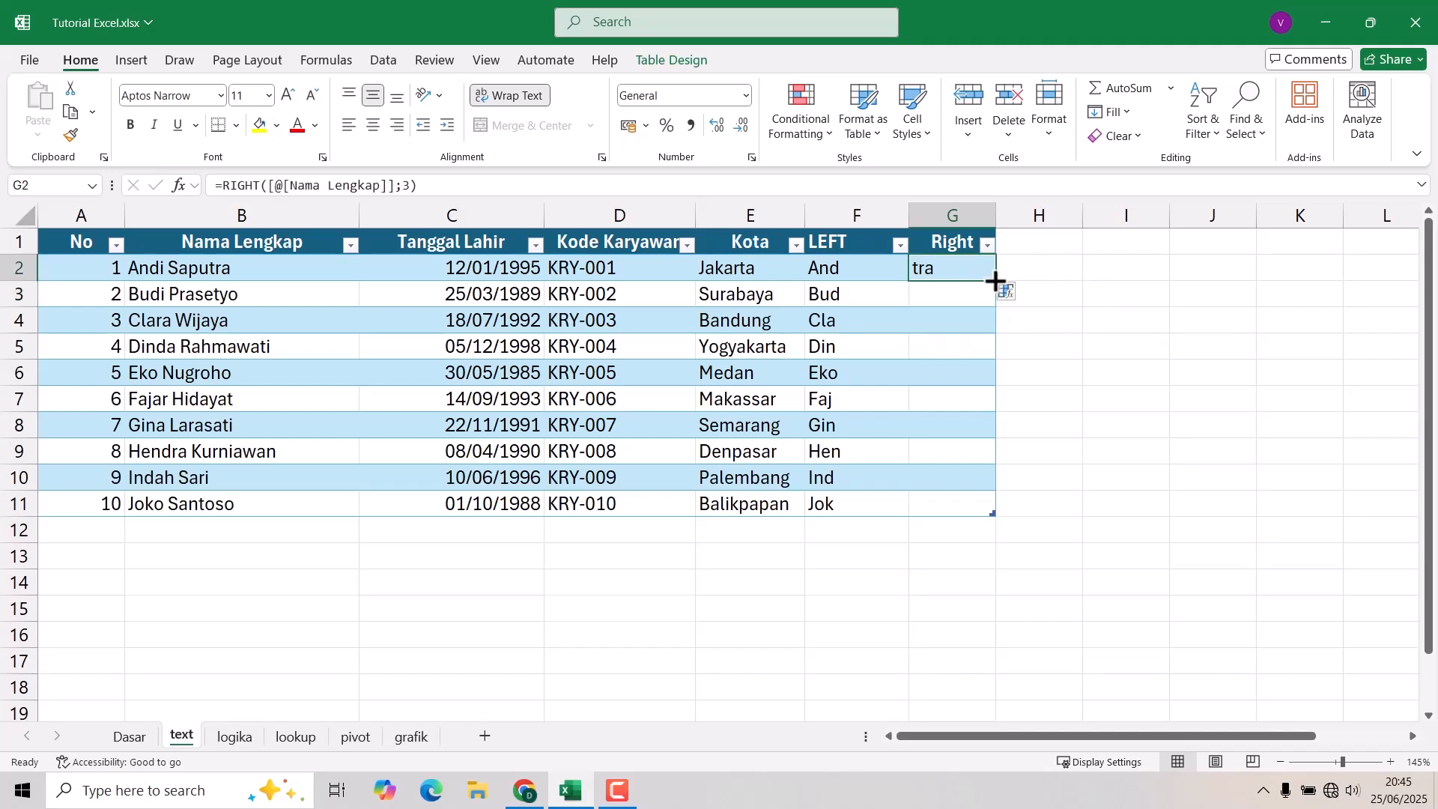
double_click(994, 280)
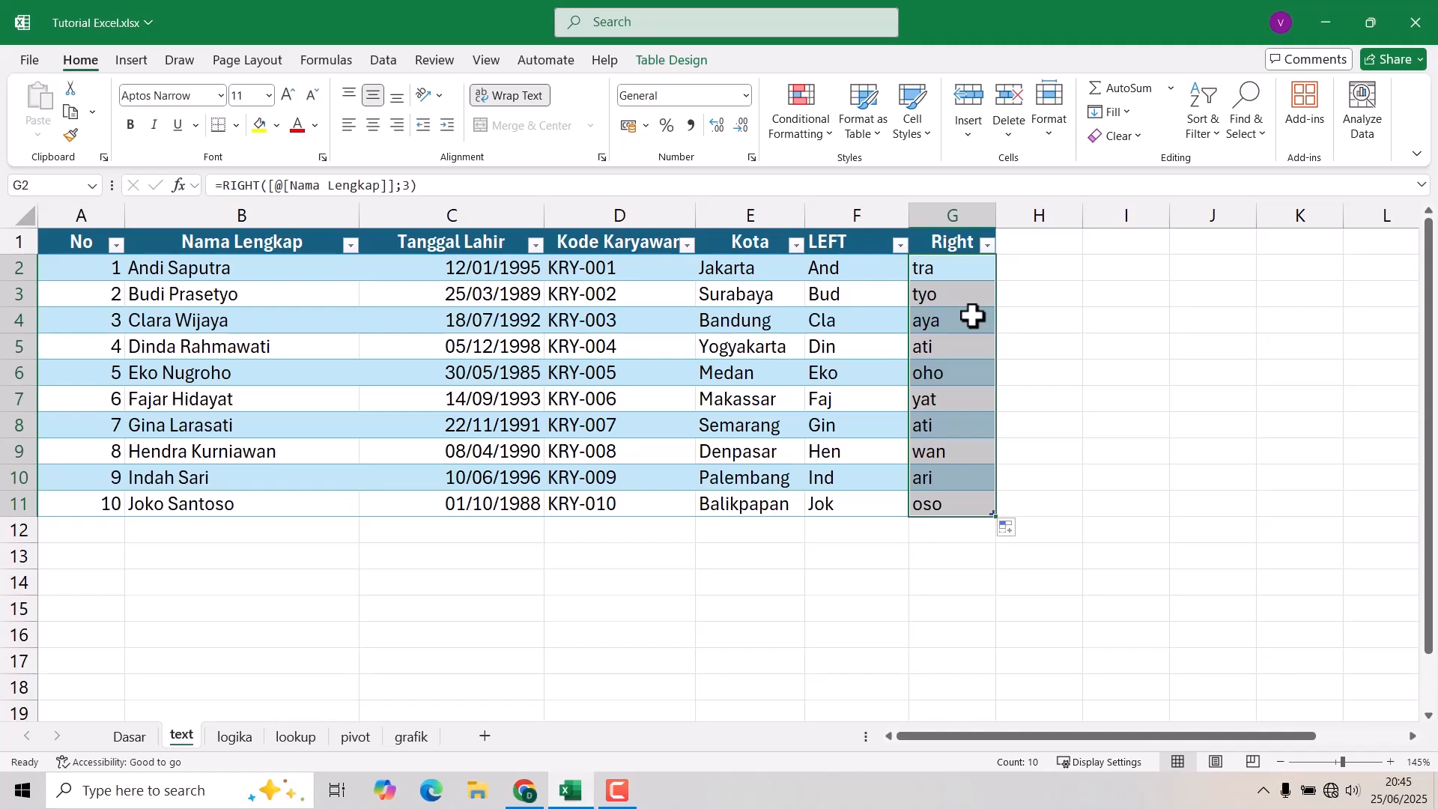
- Add a table column with the header Len in H1
left_click(1032, 240)
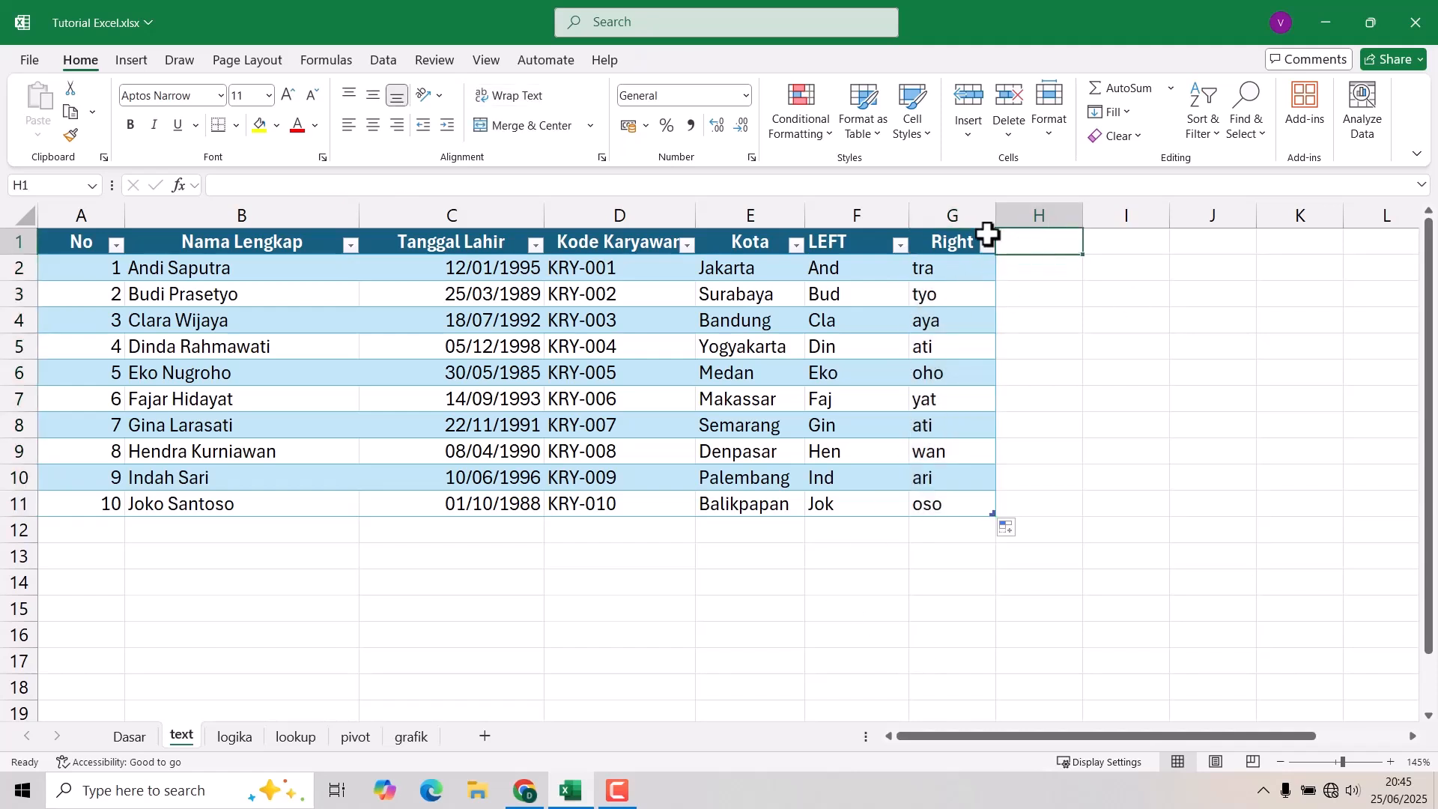
type("Len")
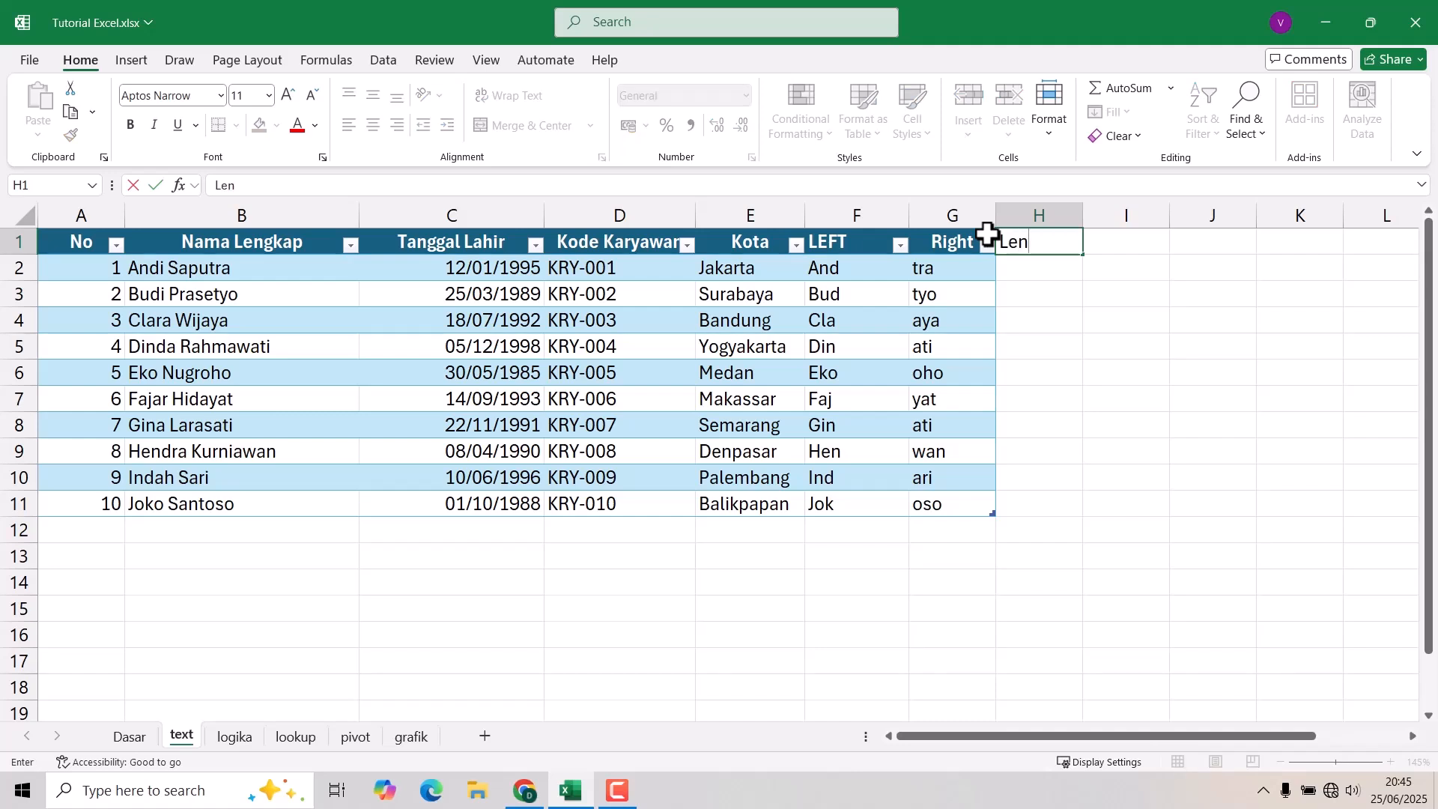
key("Return")
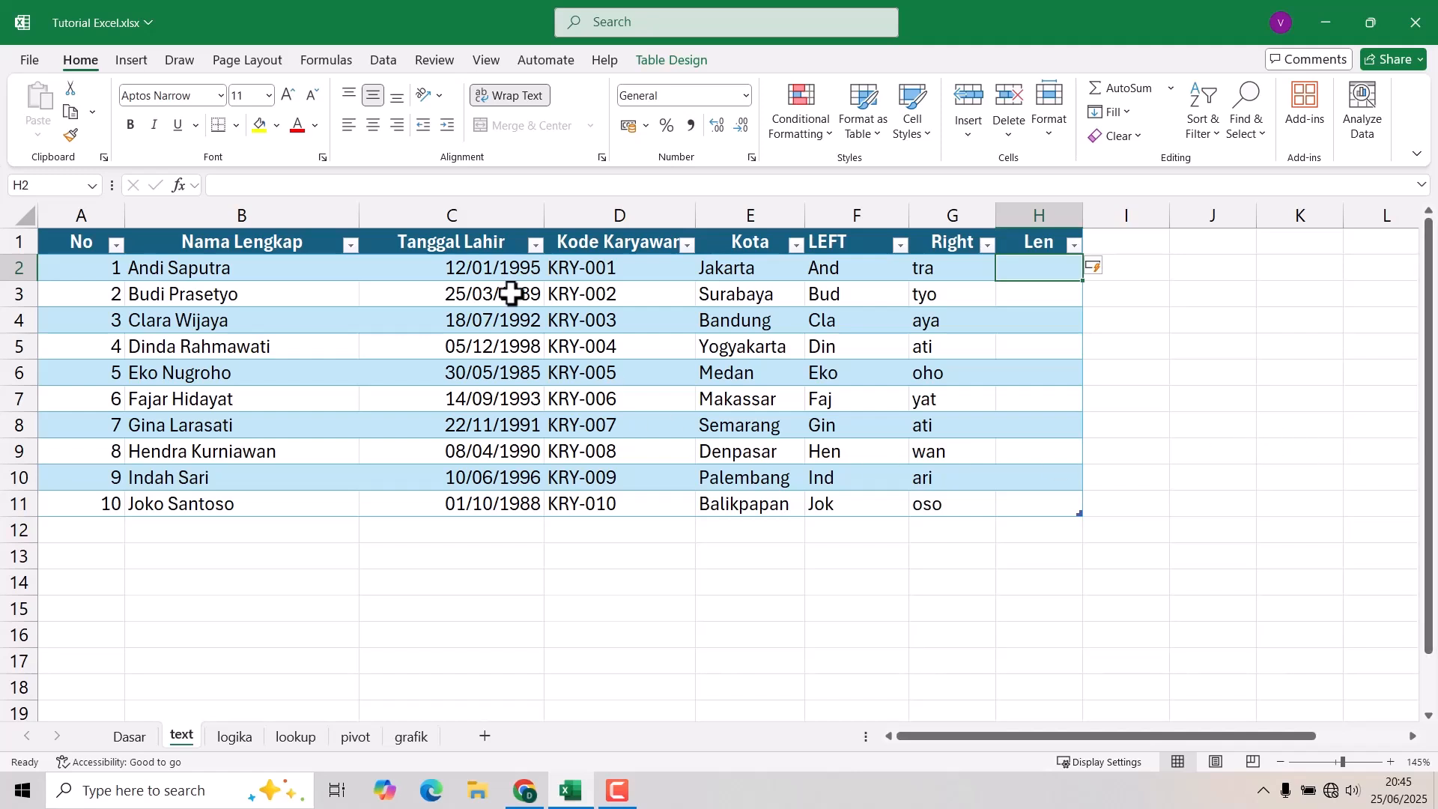
- Enter =LEN([@[Nama Lengkap]]) in H2 to count the full name's characters and fill it down to H11
left_click(241, 201)
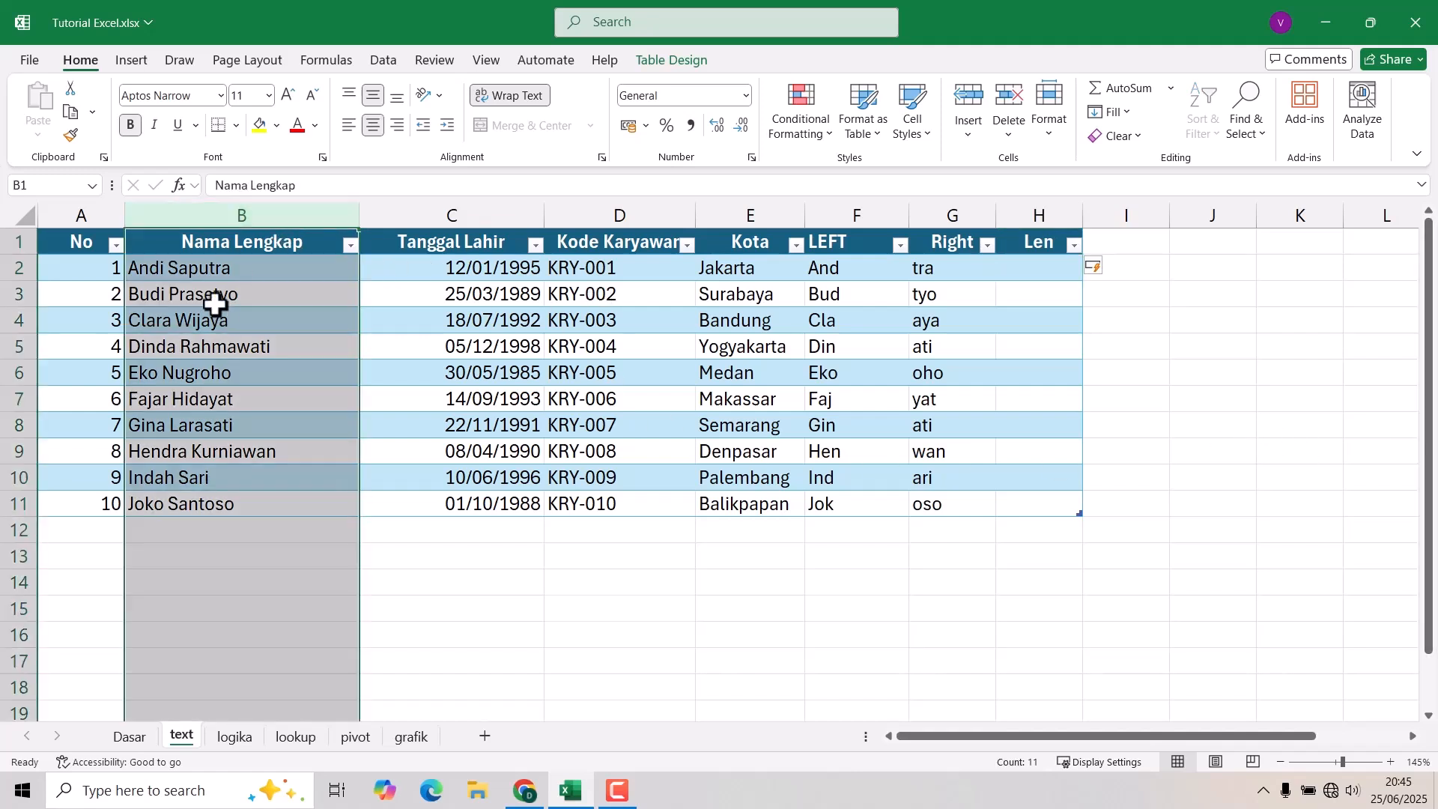
left_click(1020, 274)
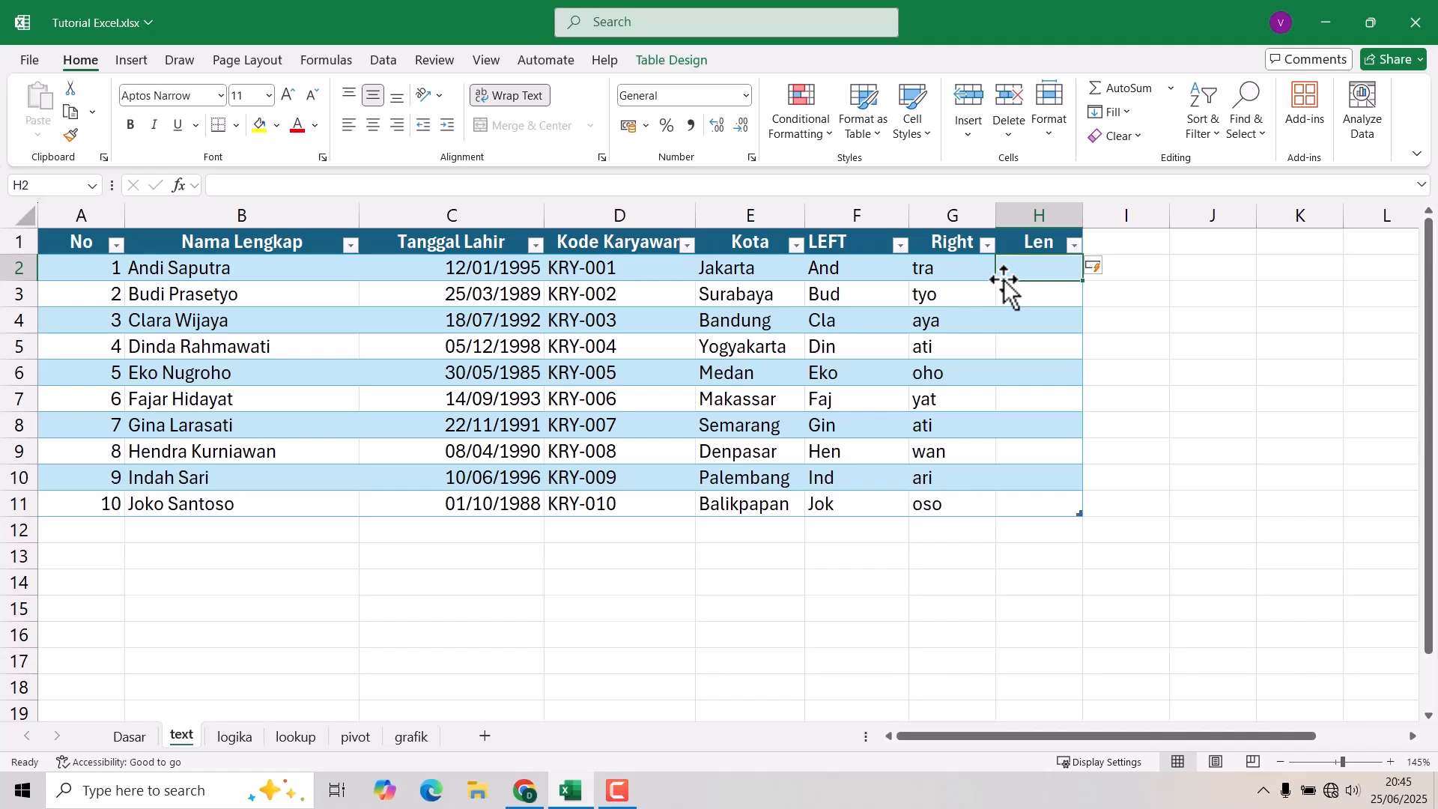
type("=len(")
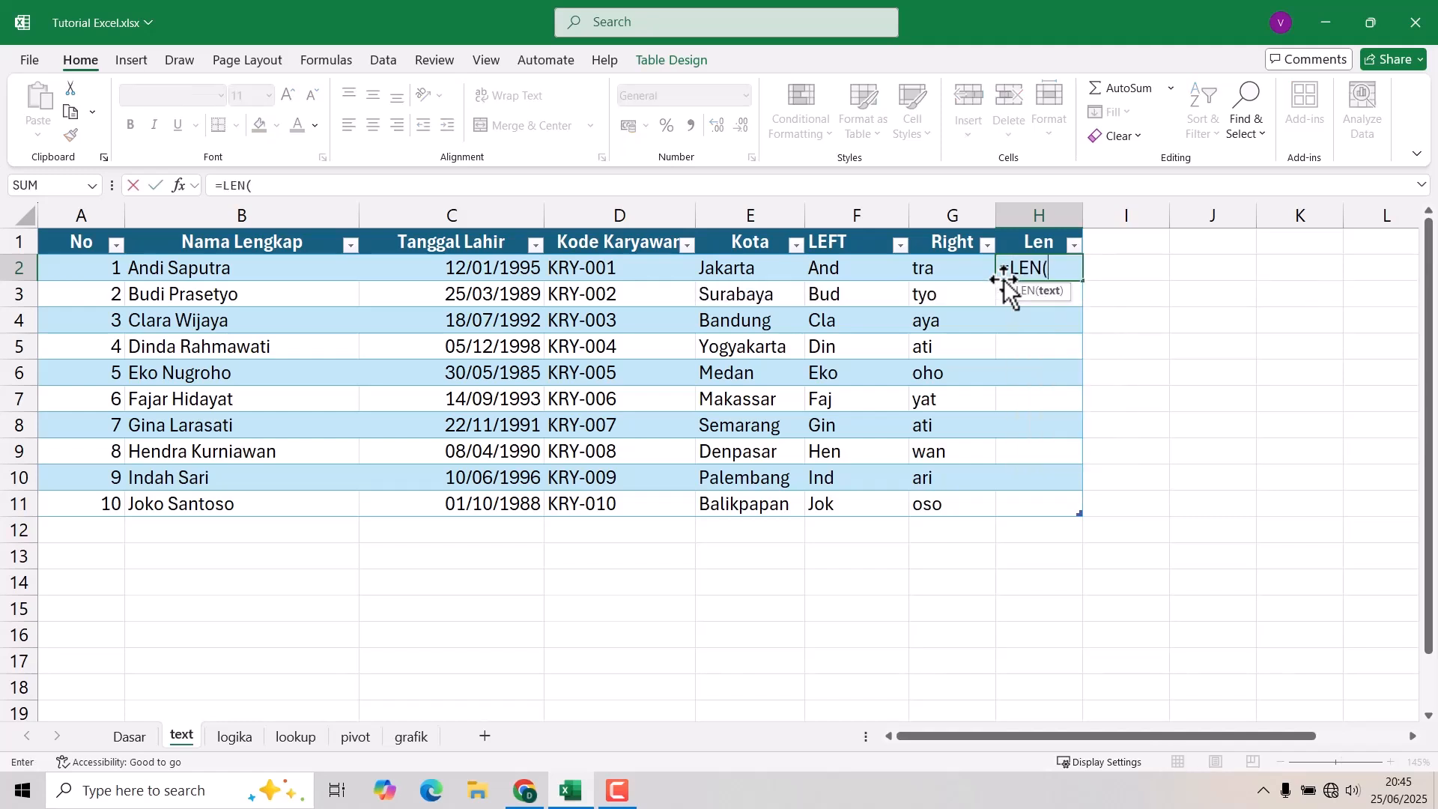
left_click(153, 276)
type(")")
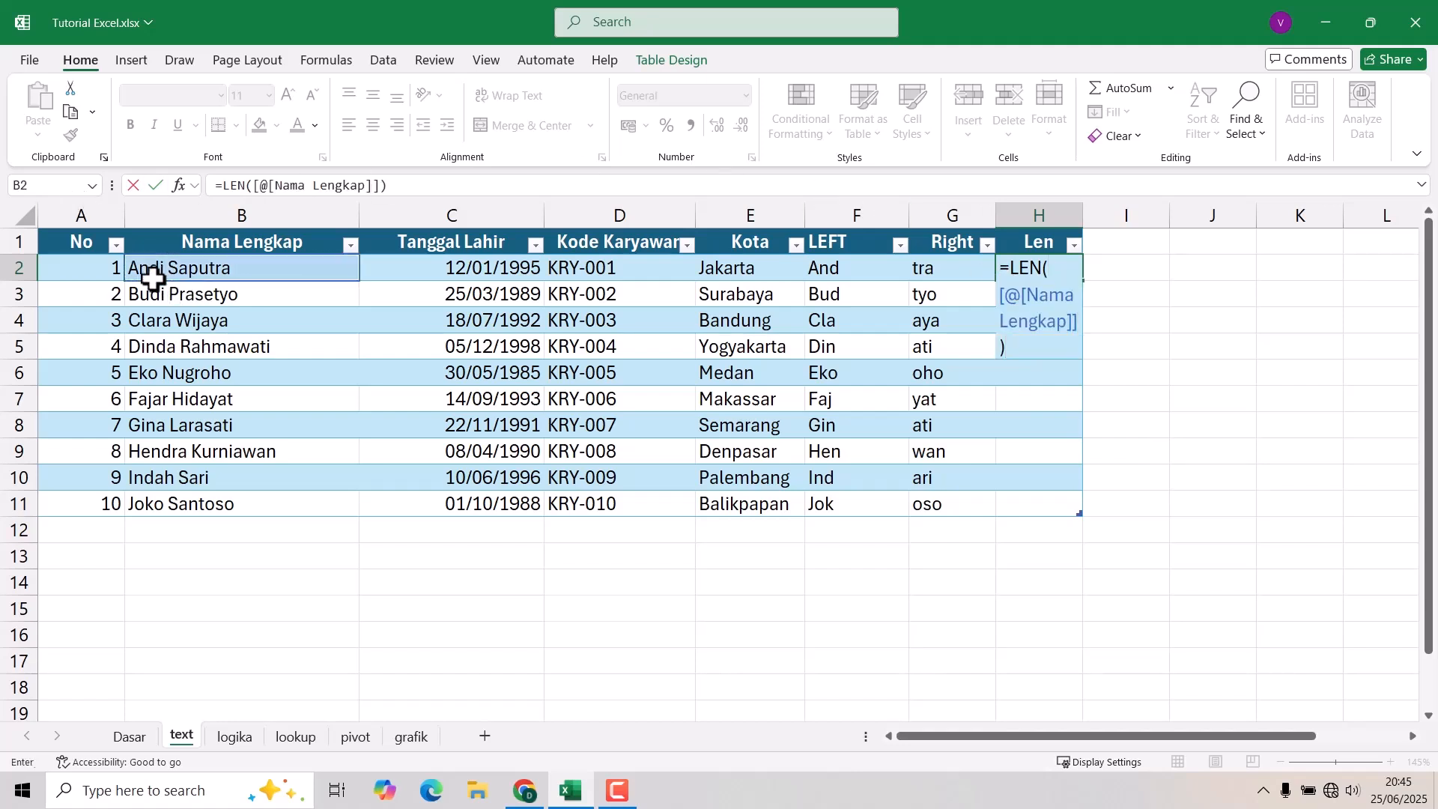
key("Return")
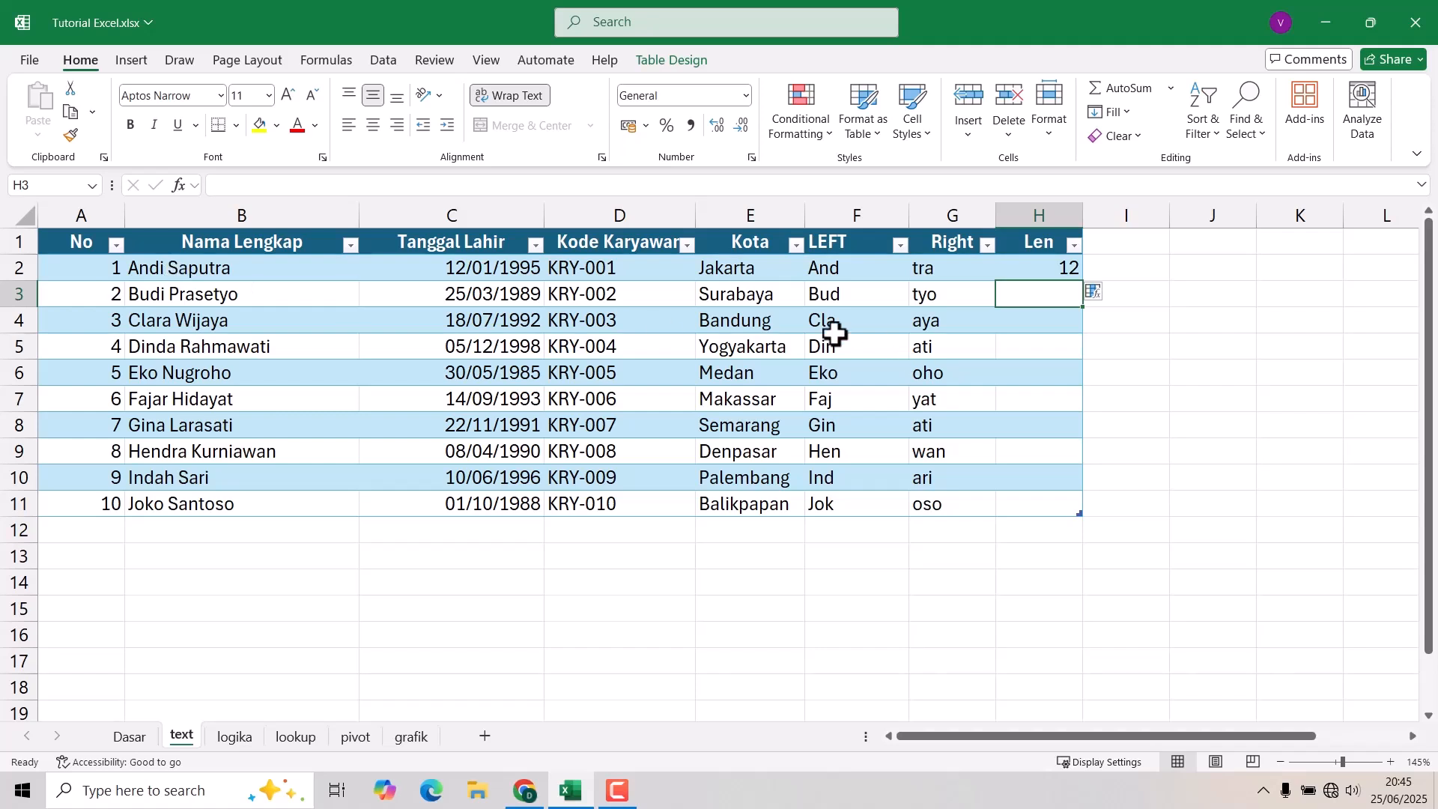
left_click(1073, 273)
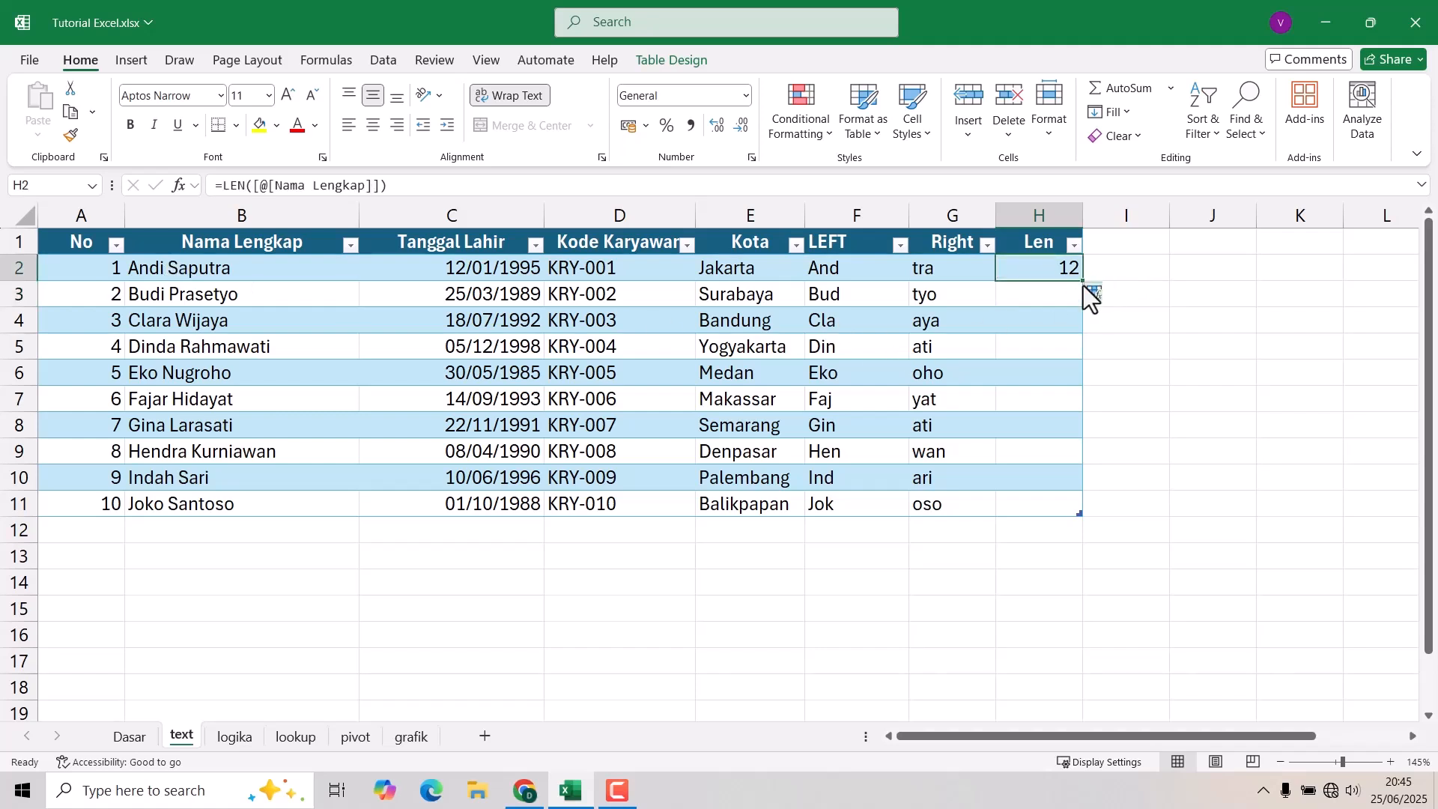
left_click_drag(1085, 279, 1108, 503)
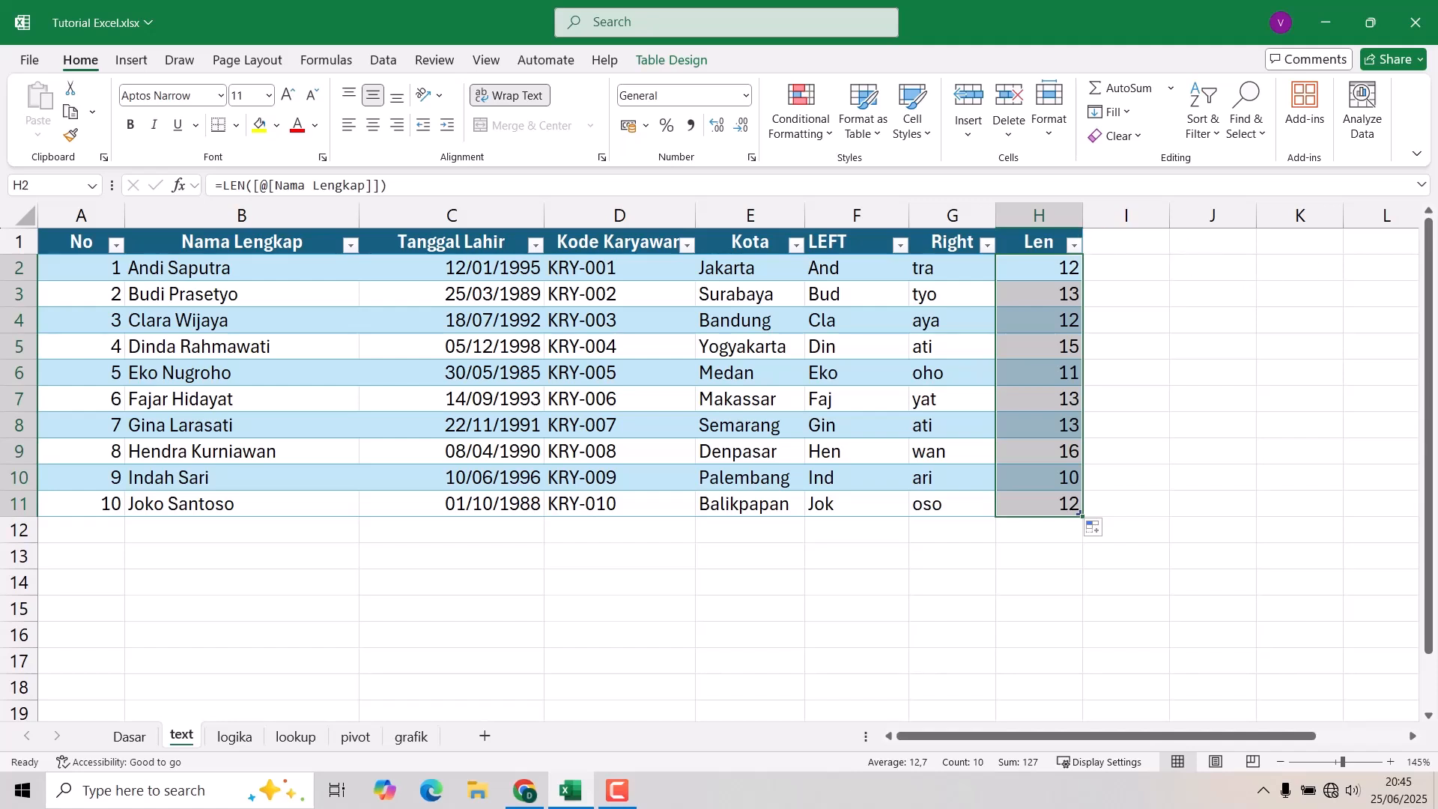
- Add a table column with the header Lower in I1
left_click(1131, 249)
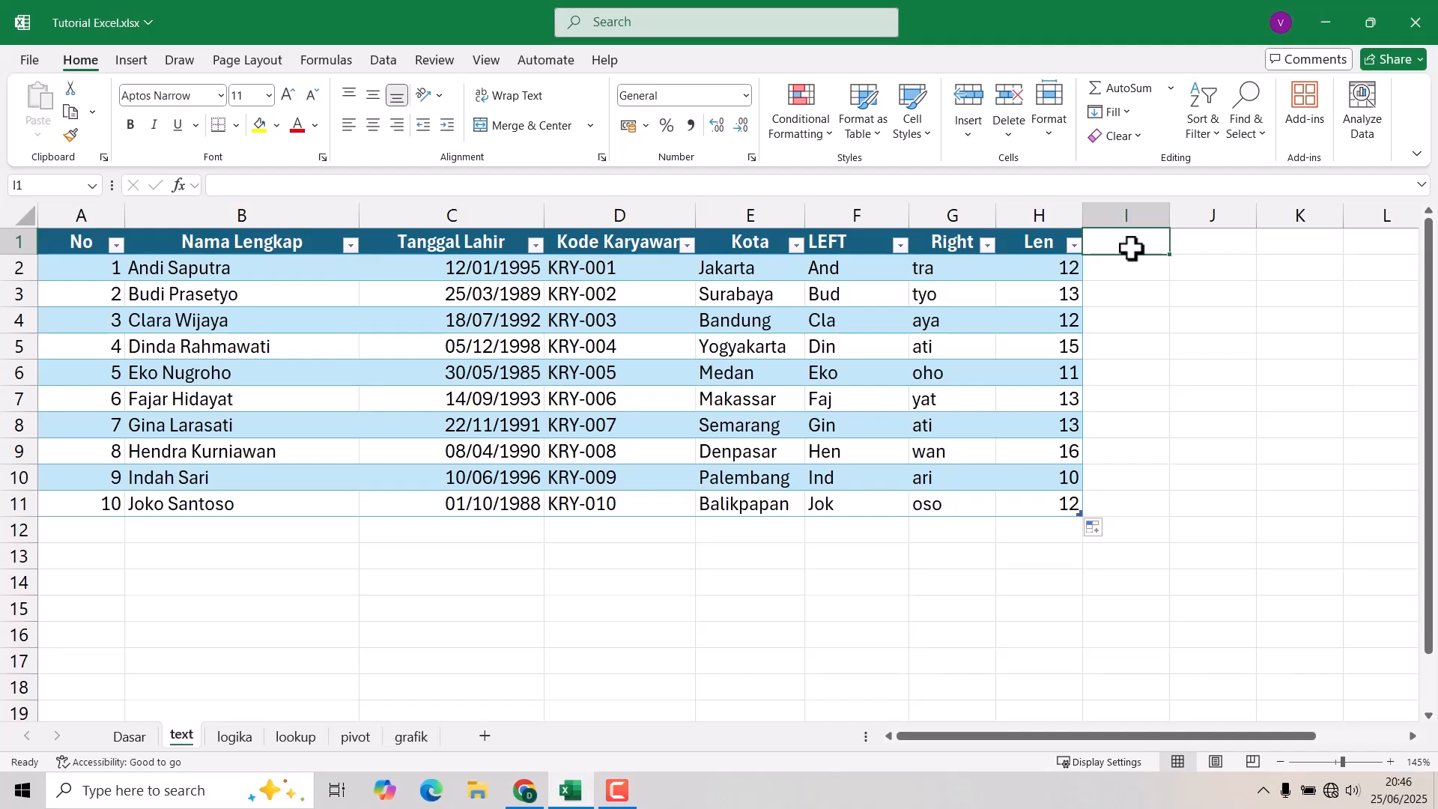
type("Lower")
key("Return")
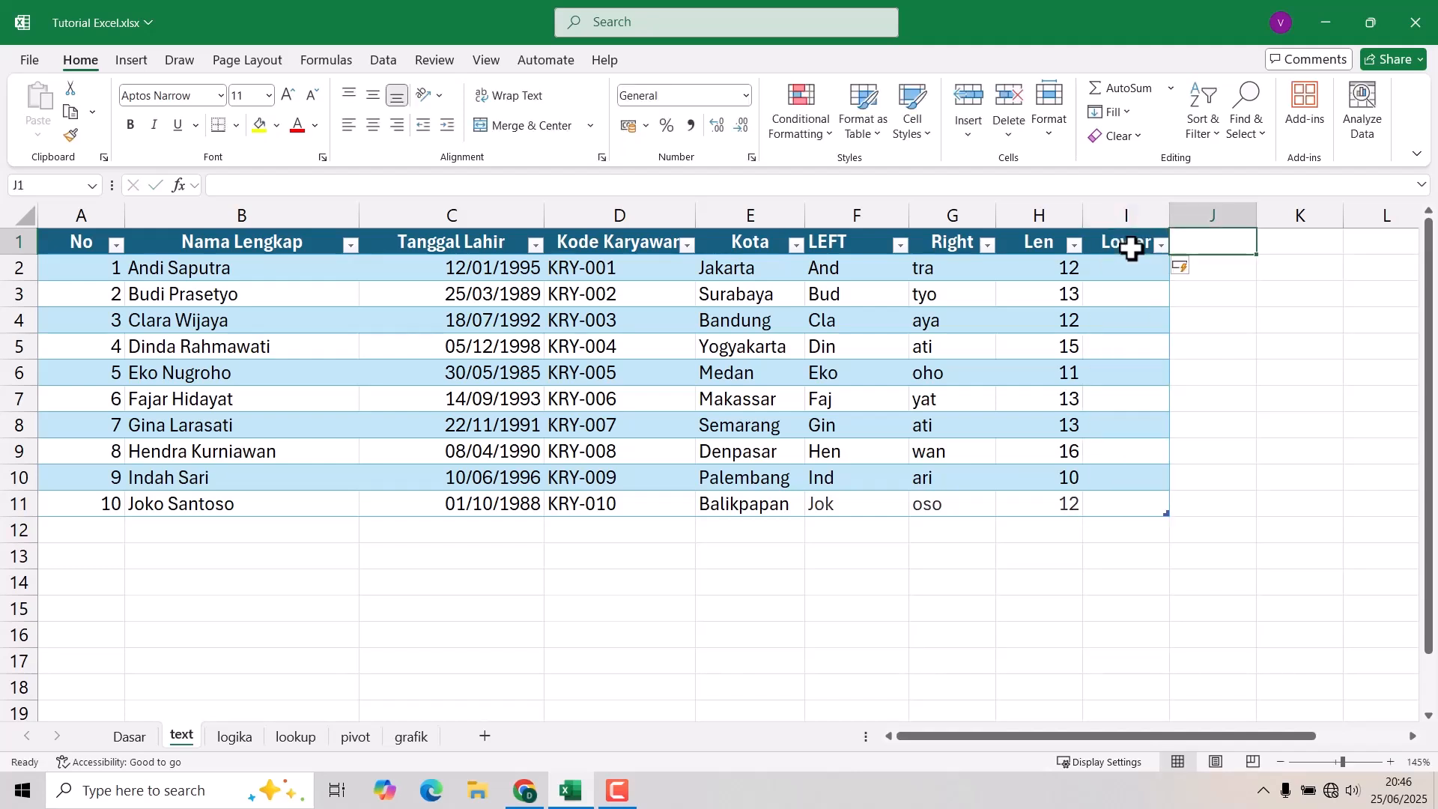
- Enter =LOWER([@[Nama Lengkap]]) in I2 to convert the full name to lowercase
type("=")
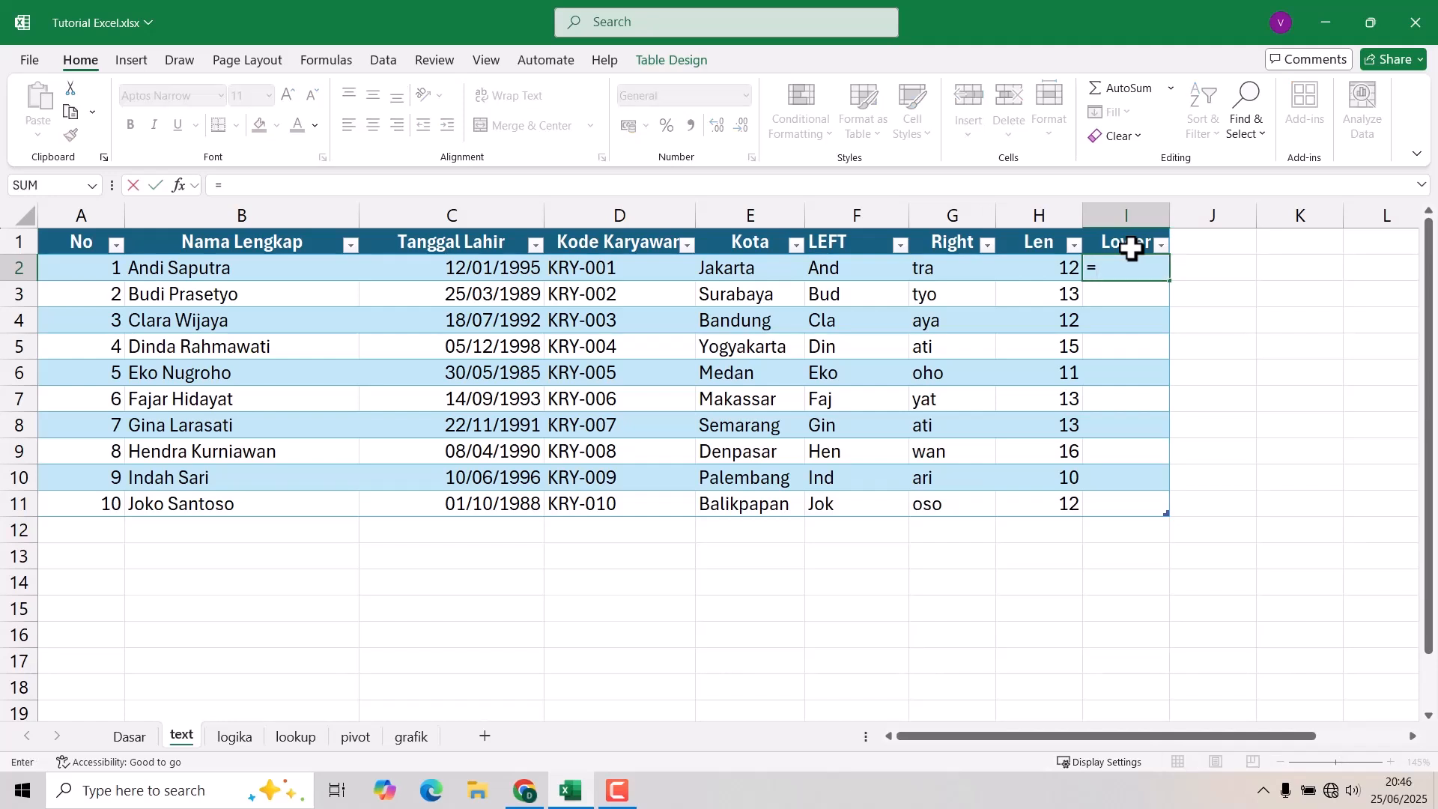
type("lo")
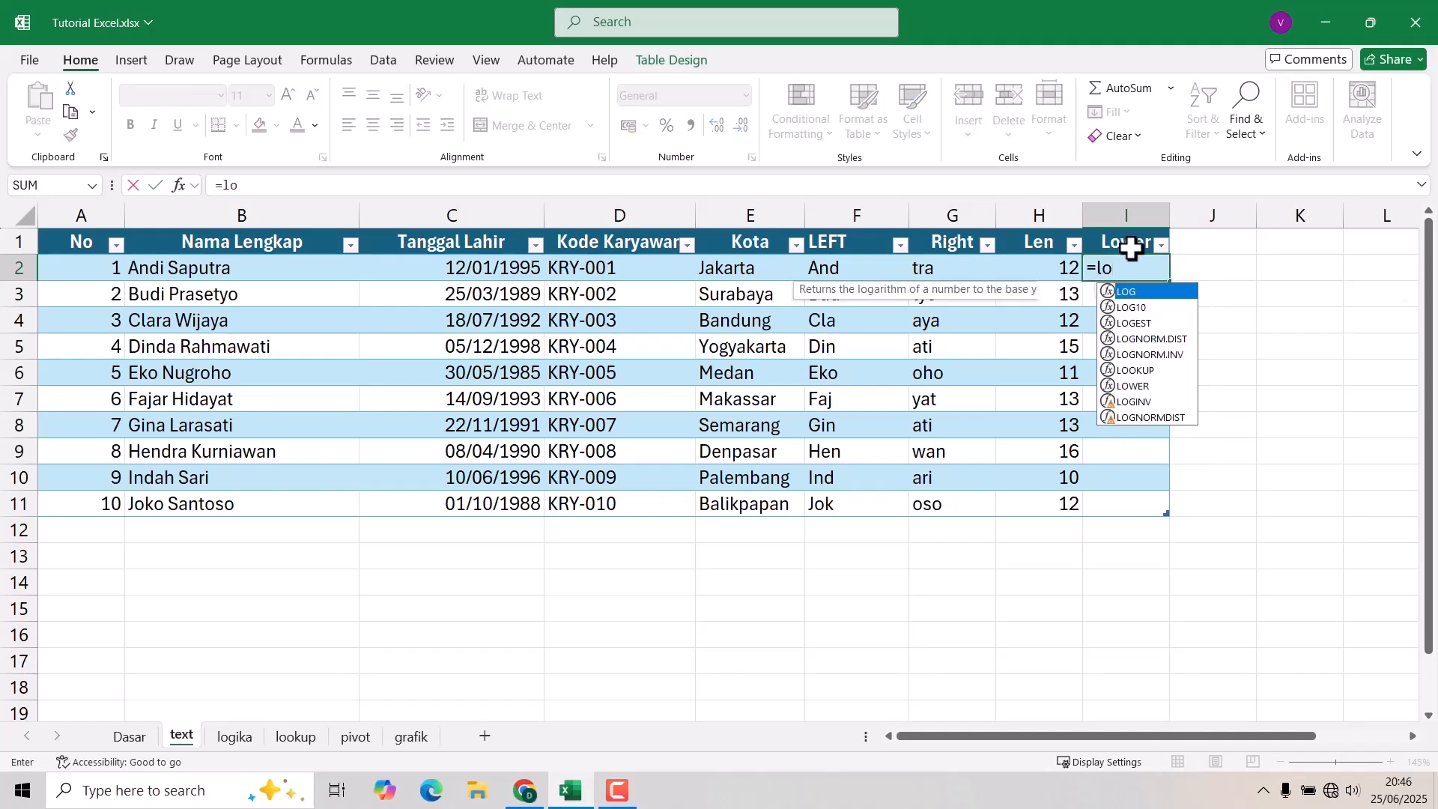
type("w")
key("Tab")
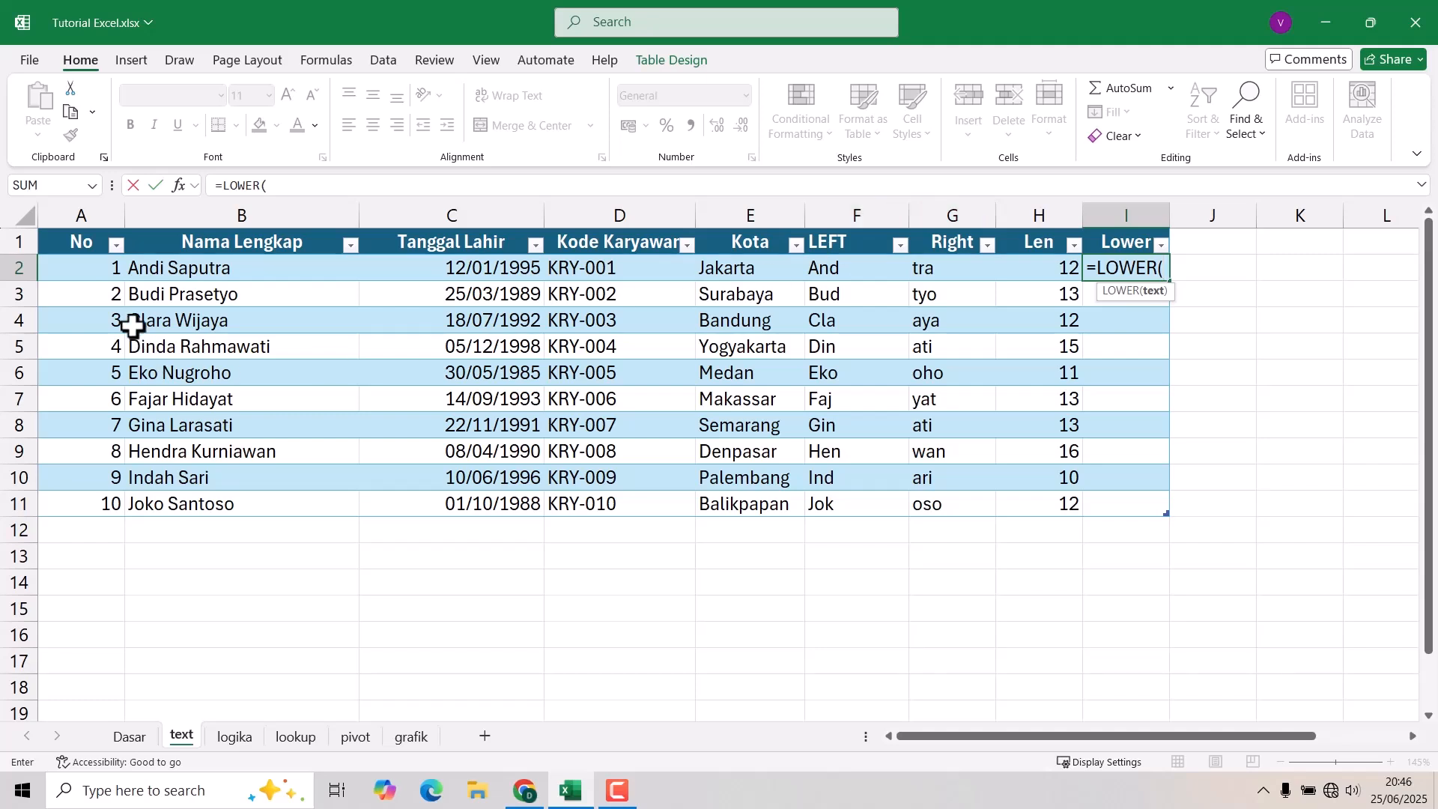
left_click(182, 271)
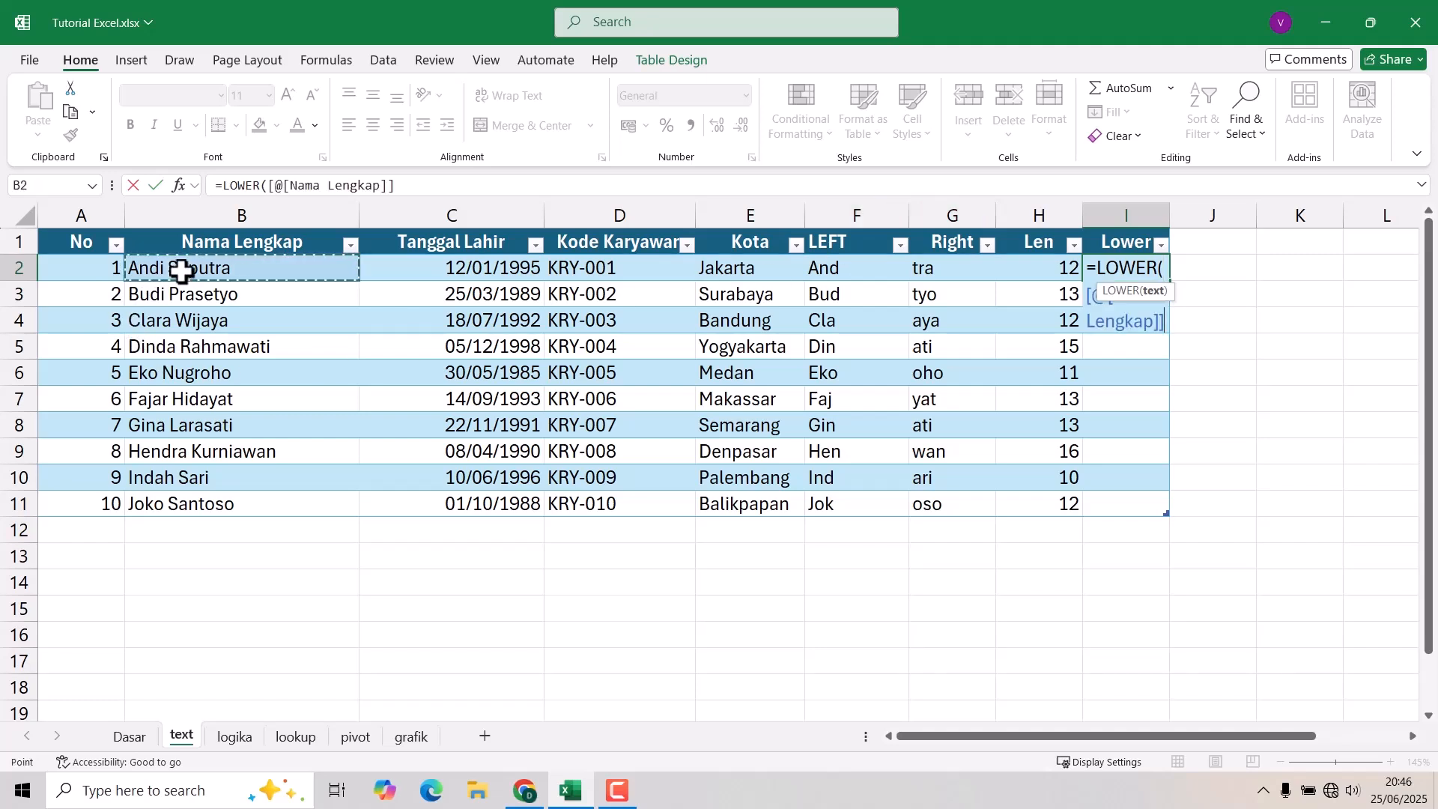
type(")")
key("Return")
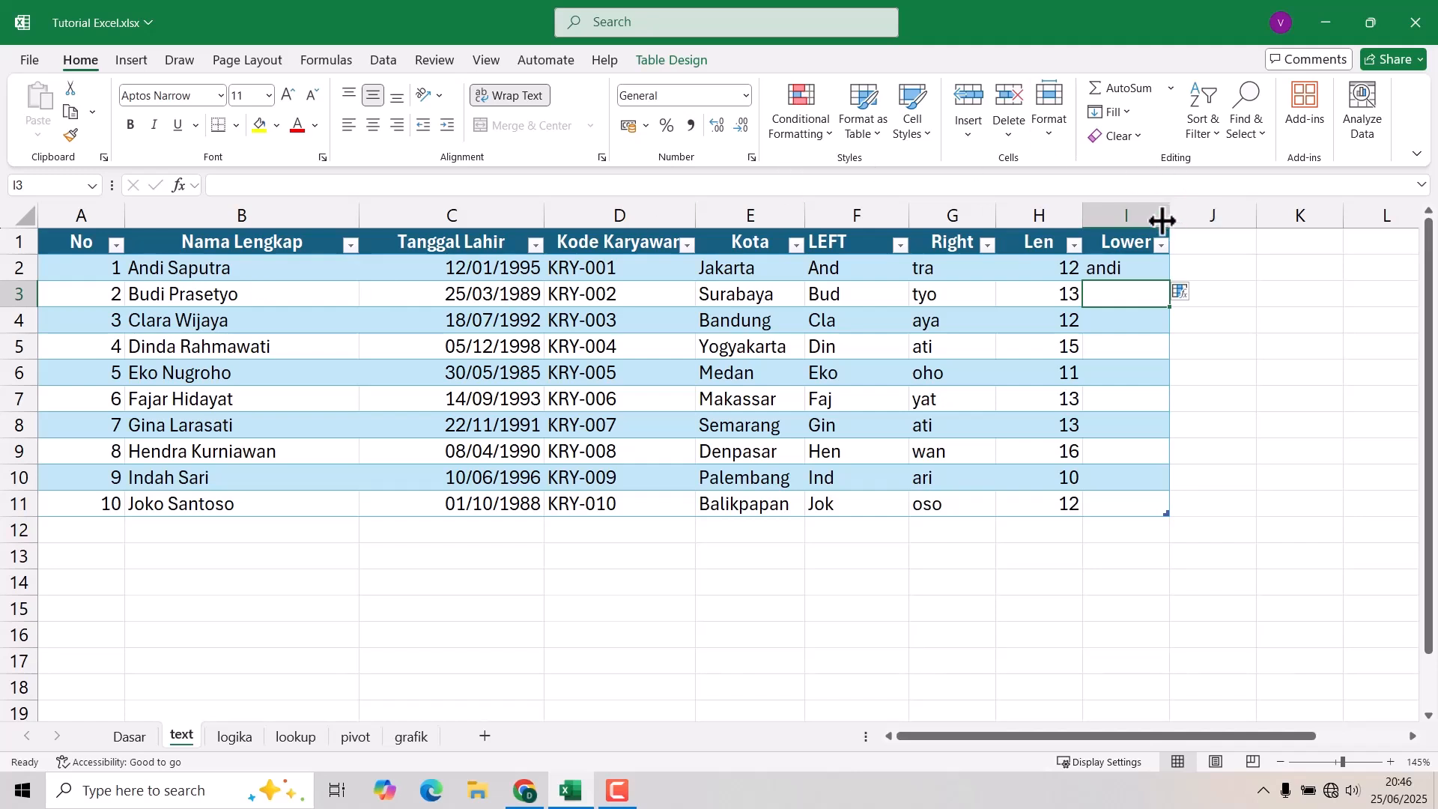
- Widen column I to fit the lowercase names and fill the LOWER formula down to I11
left_click_drag(1175, 215, 1209, 217)
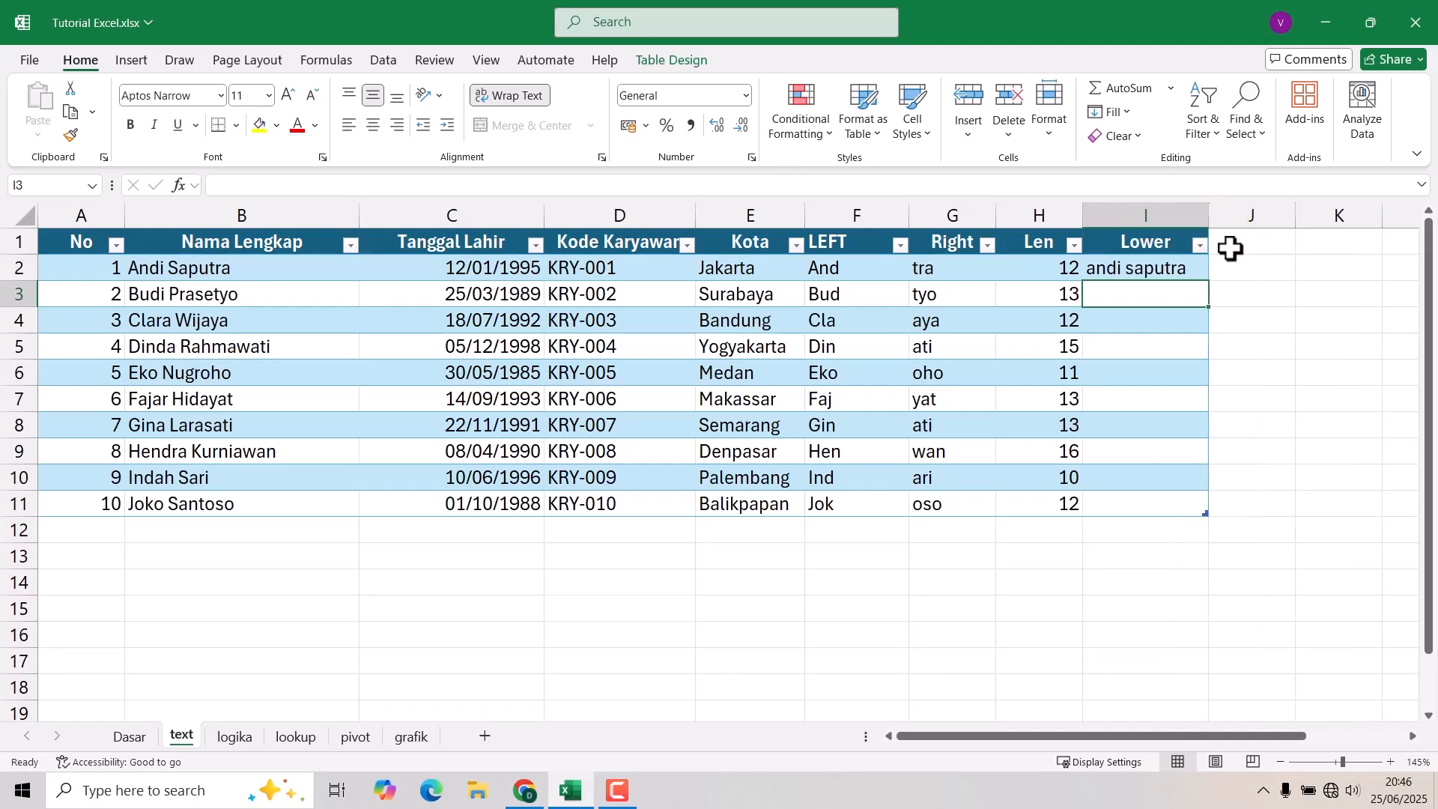
left_click(1147, 268)
left_click_drag(1212, 282, 1258, 511)
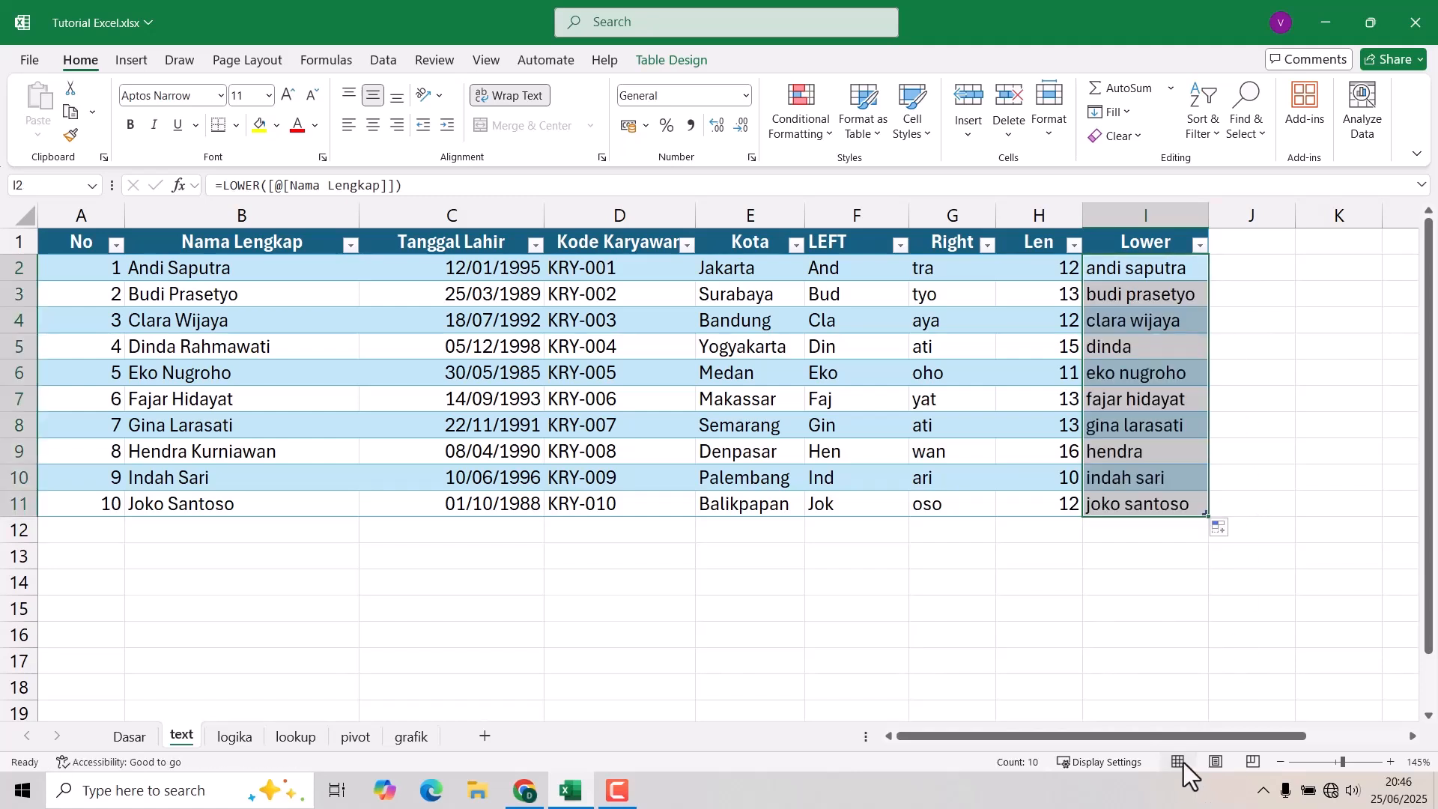
- Append a third name to the full name in cell B2
left_click_drag(1169, 738, 1284, 735)
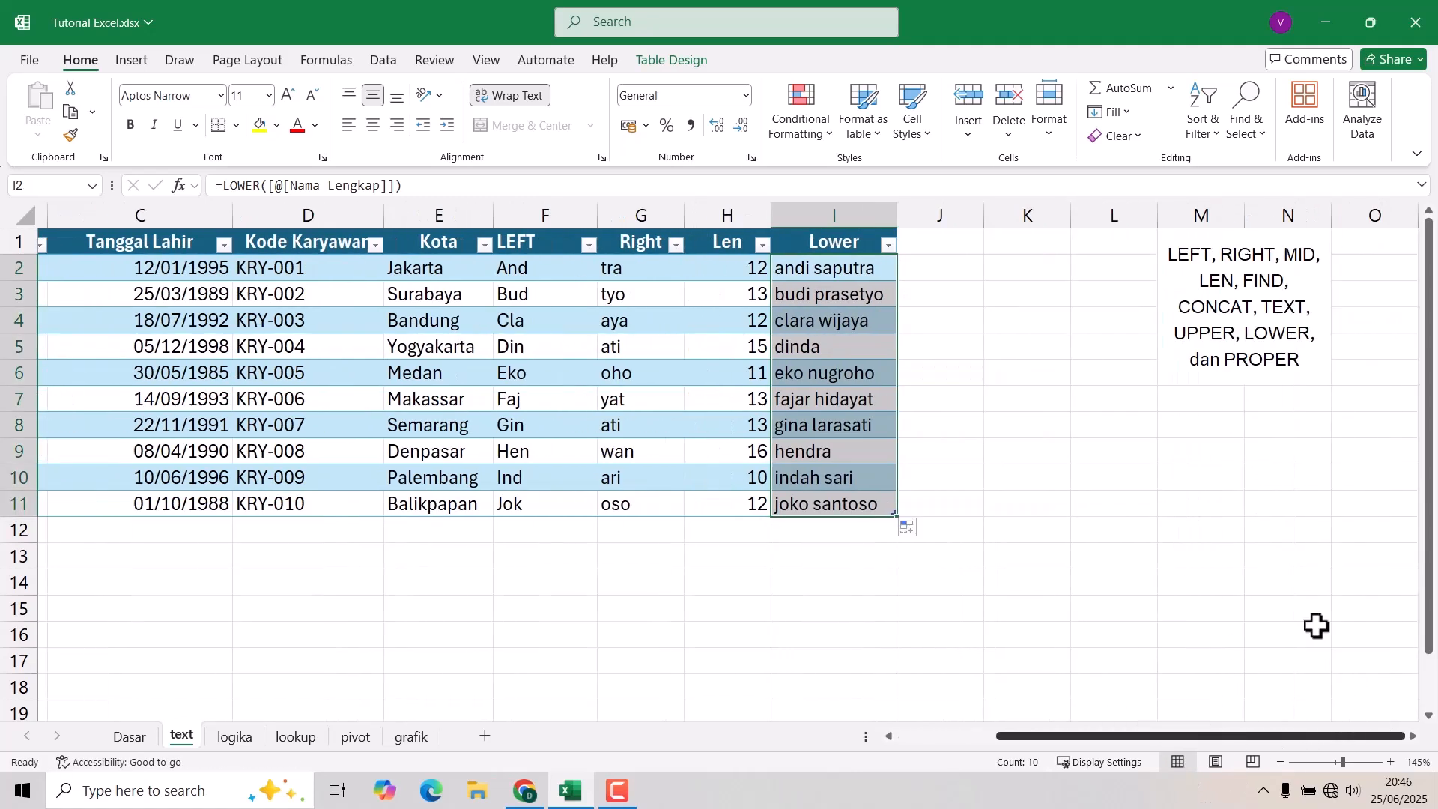
left_click(922, 250)
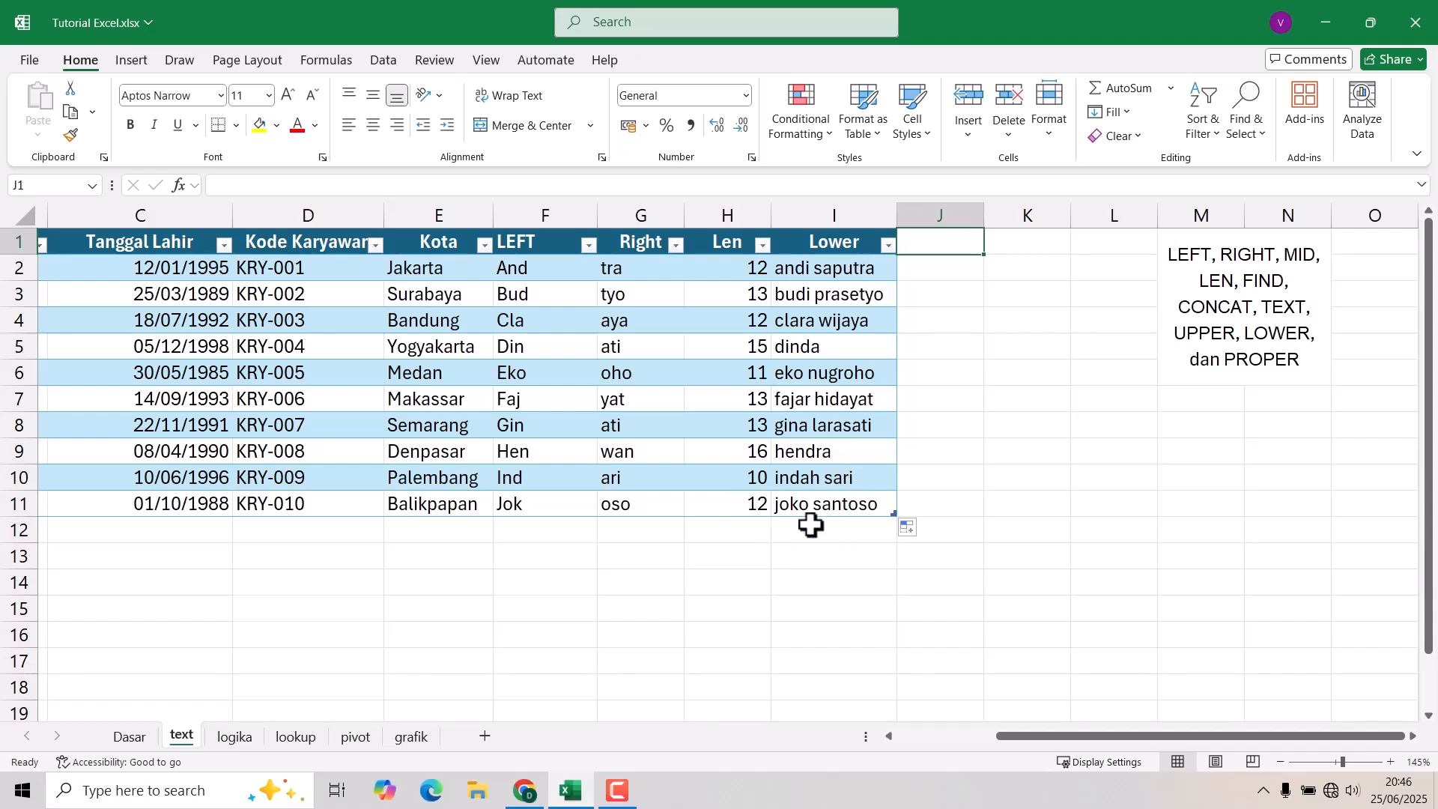
left_click_drag(1035, 745, 889, 753)
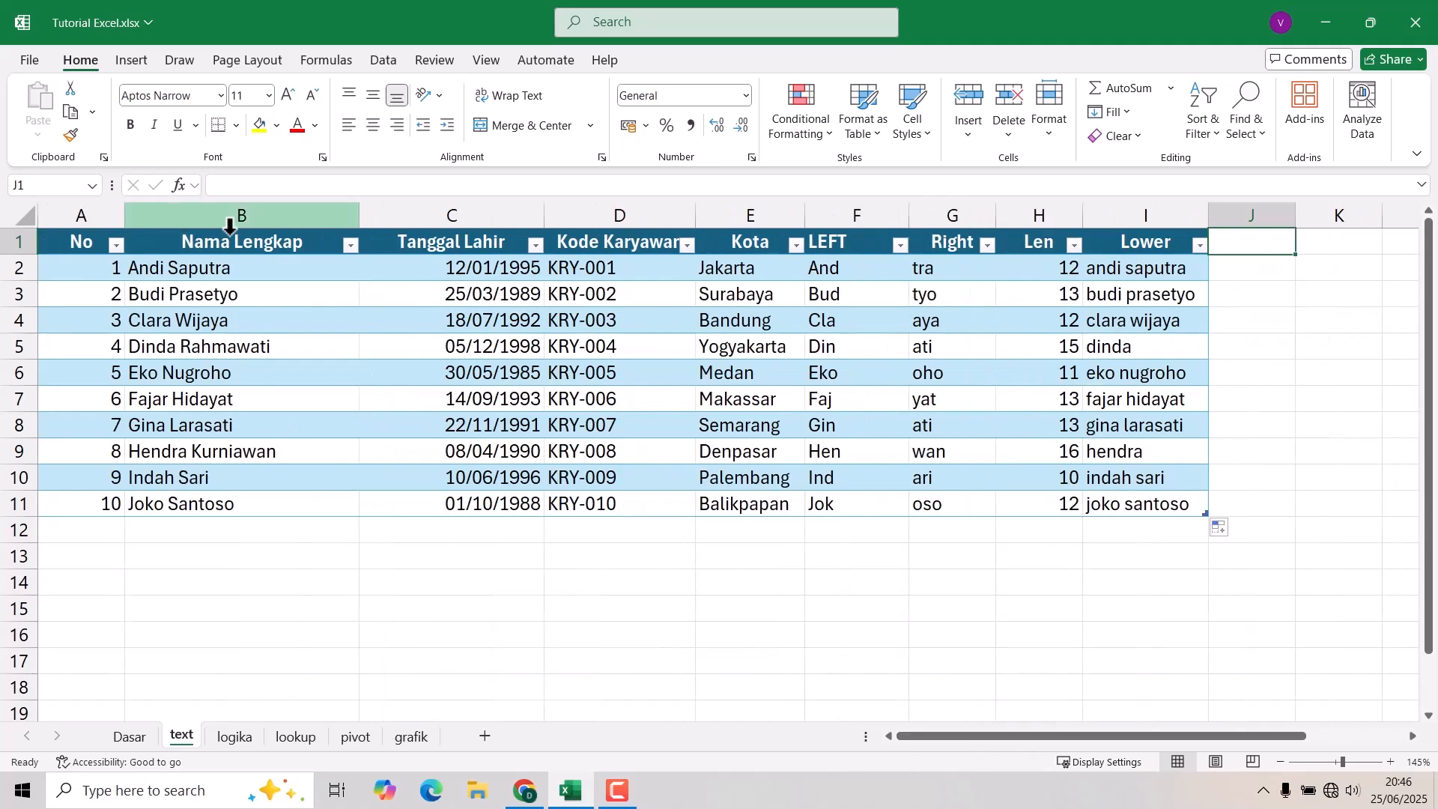
left_click(252, 268)
double_click(252, 269)
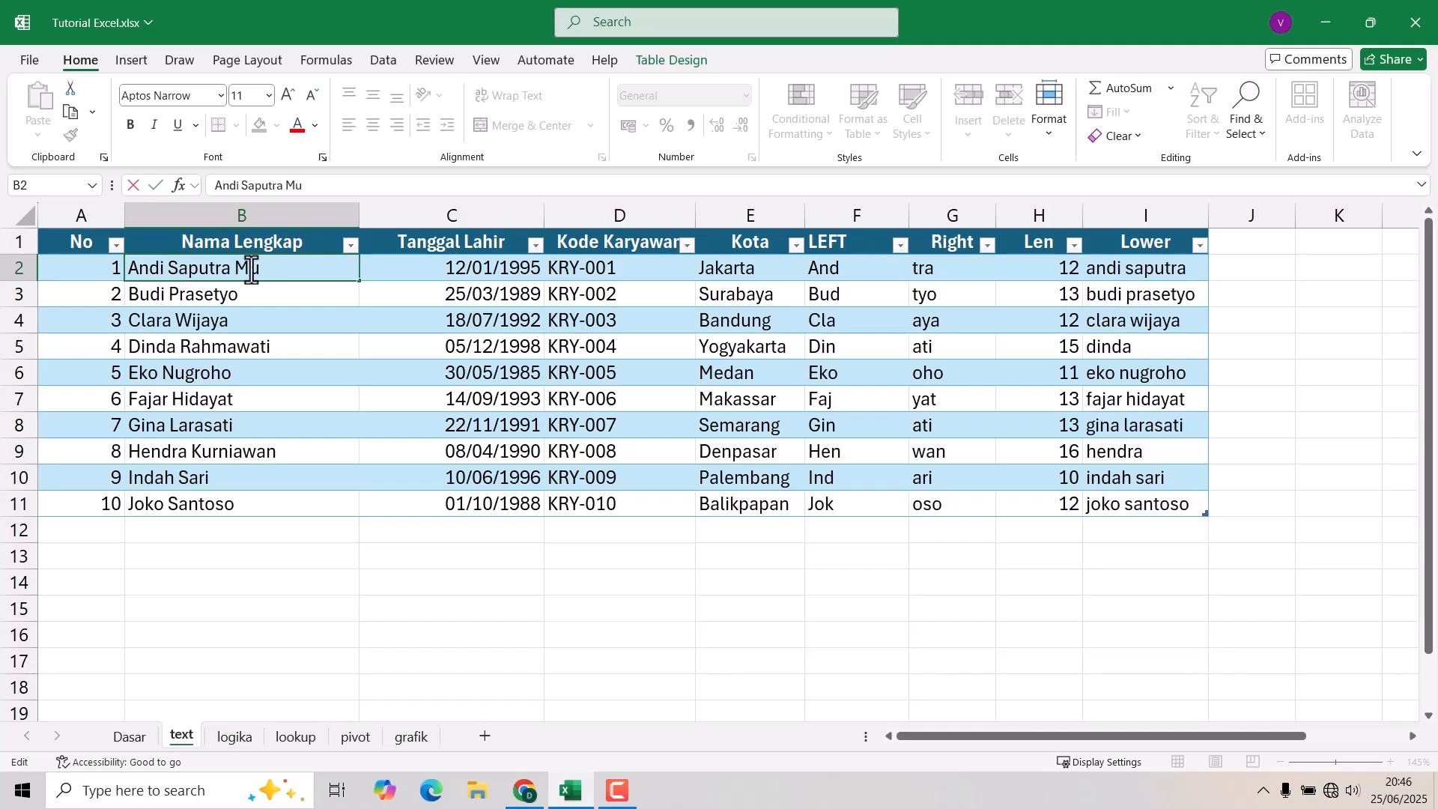
type("Mulyanto")
key("Return")
- Add a table column with the header Mid in J1
left_click(1220, 245)
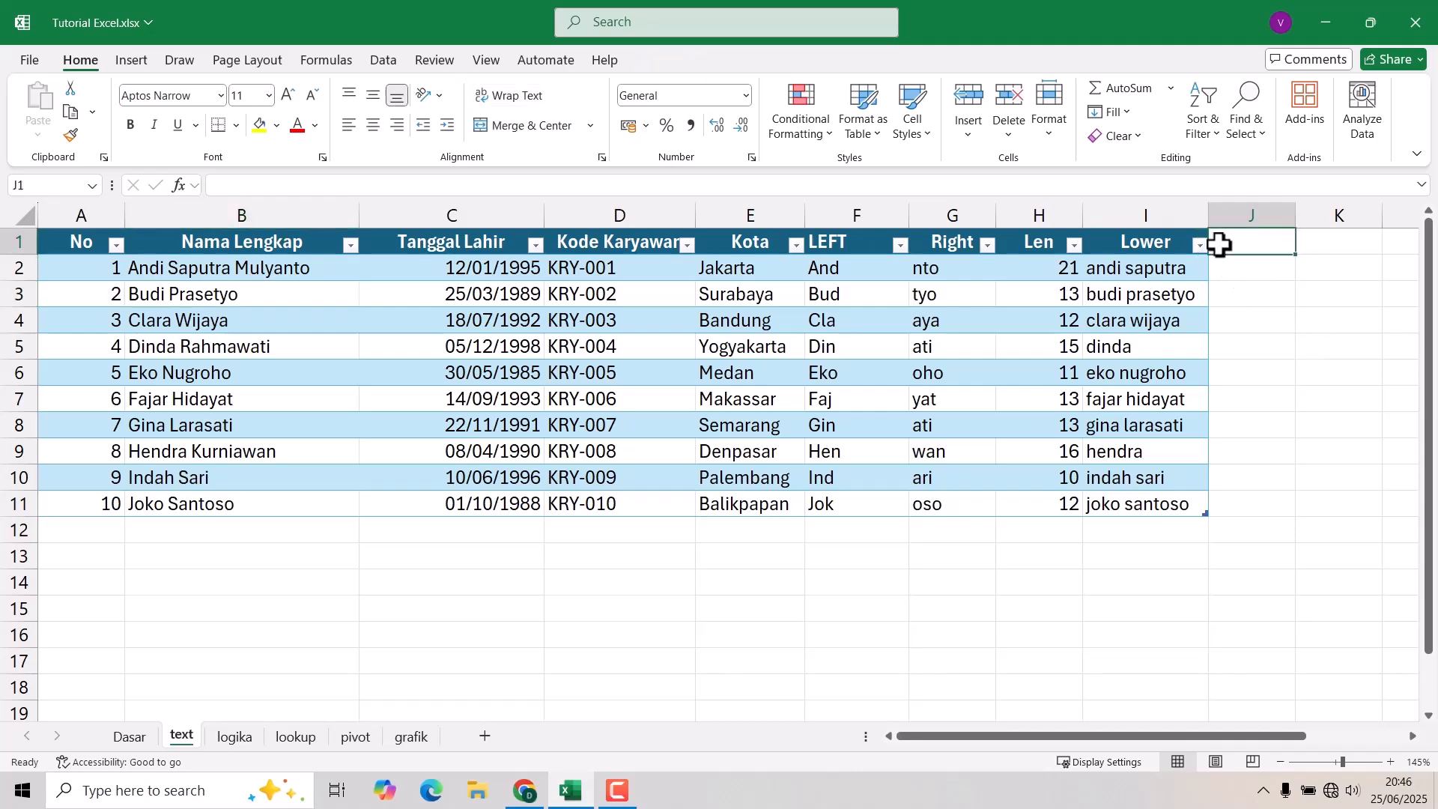
type("Mid")
key("Return")
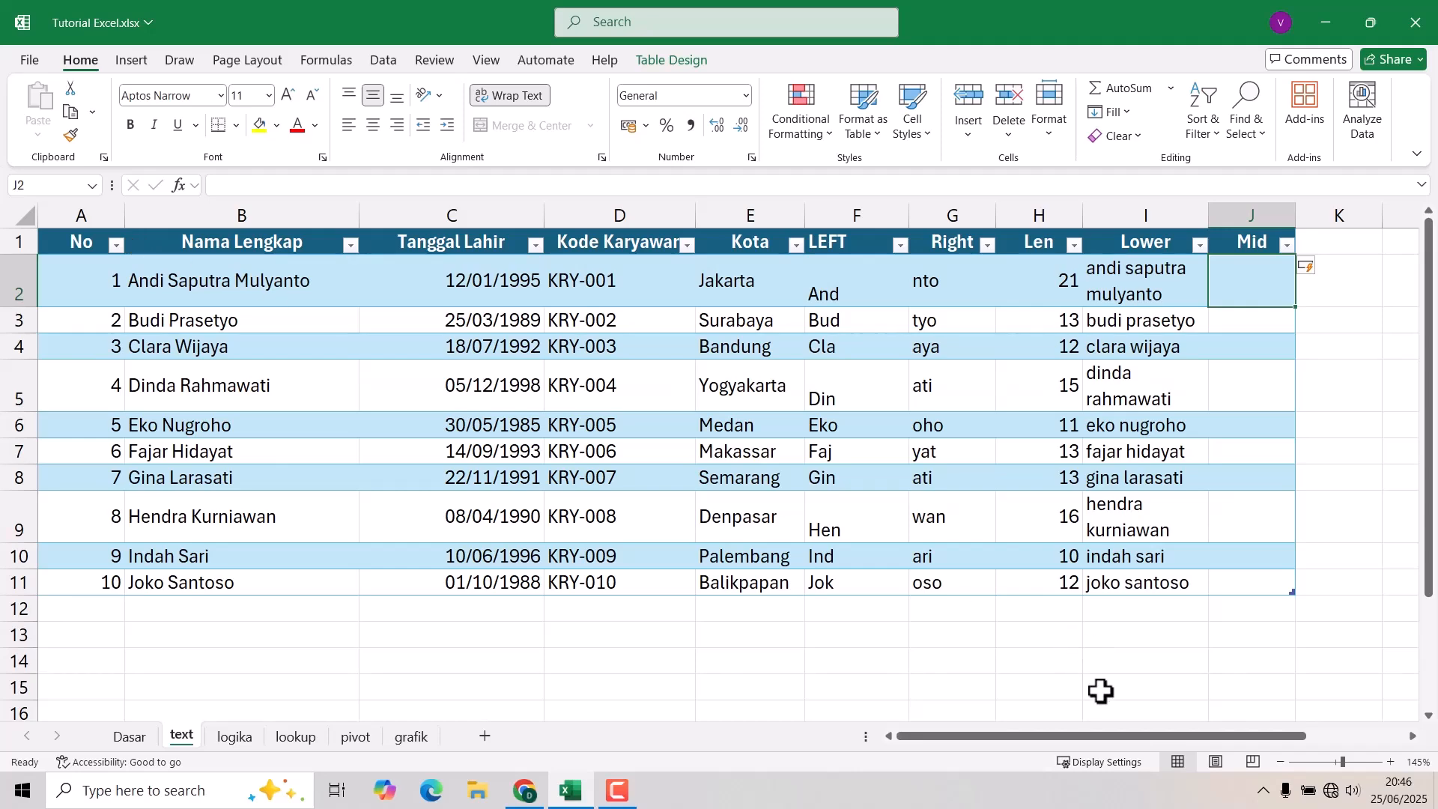
- Enter =MID([@[Nama Lengkap]];5;8) in J2 to extract eight characters of the full name starting at the fifth
left_click_drag(1075, 735, 1132, 738)
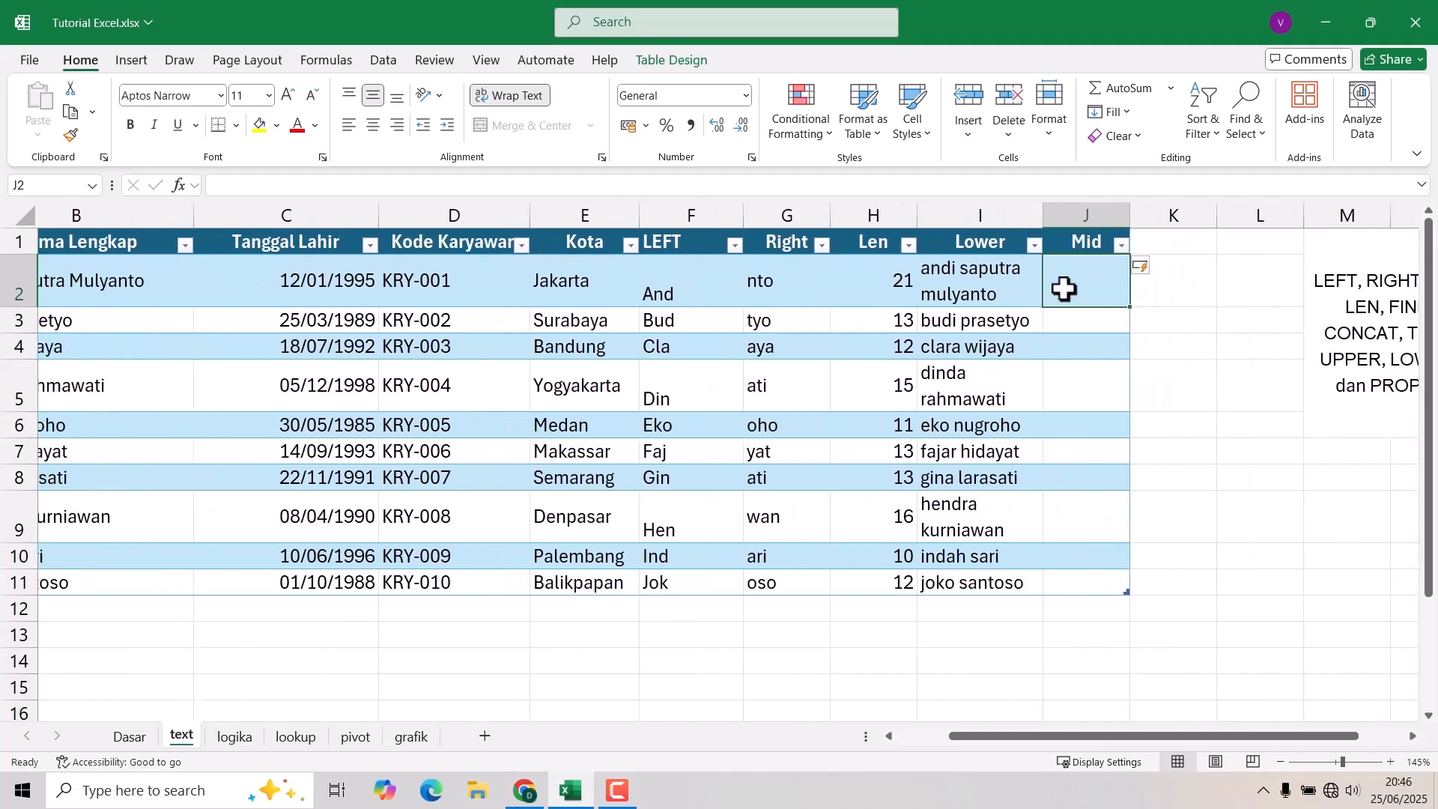
type("=mid")
key("Tab")
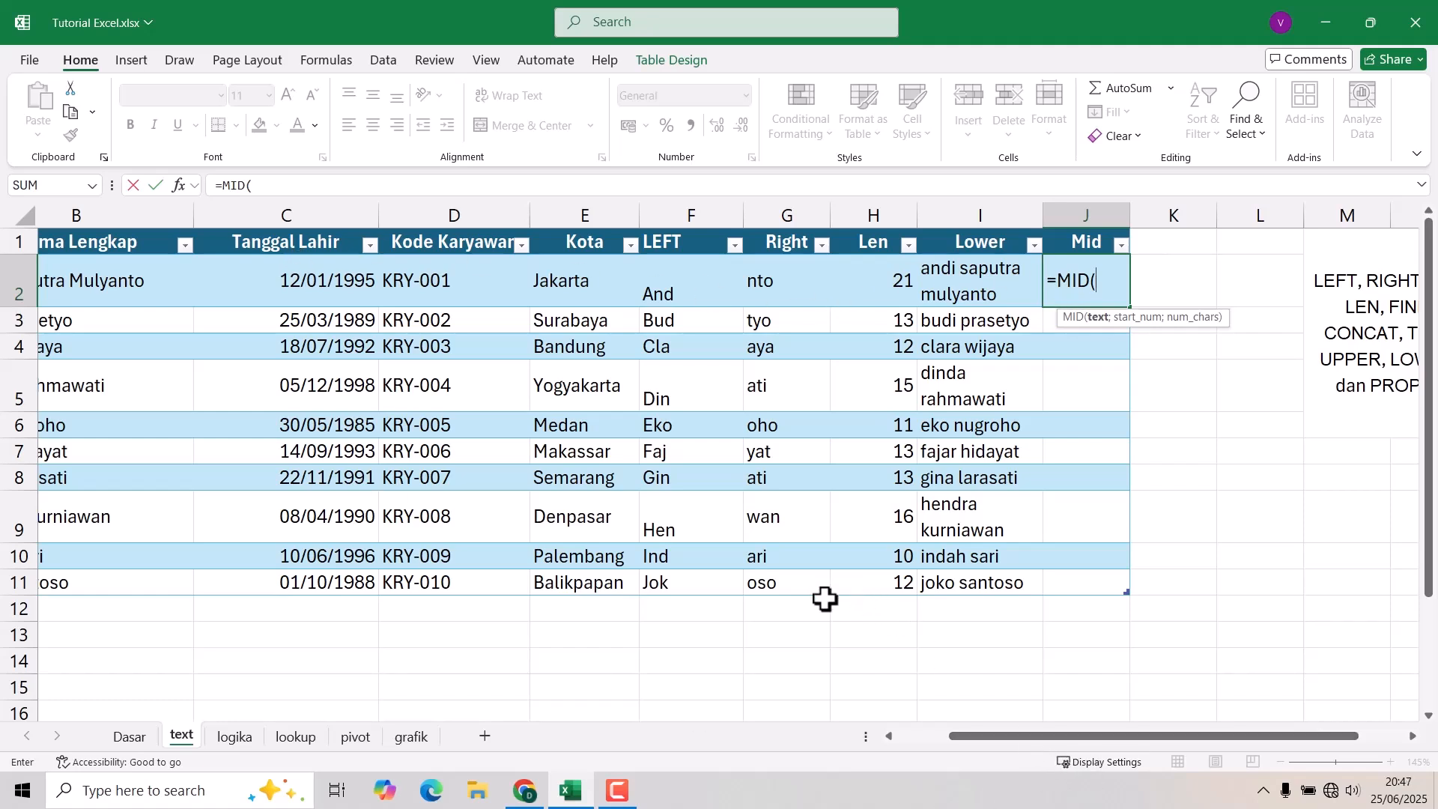
left_click_drag(1028, 738, 976, 740)
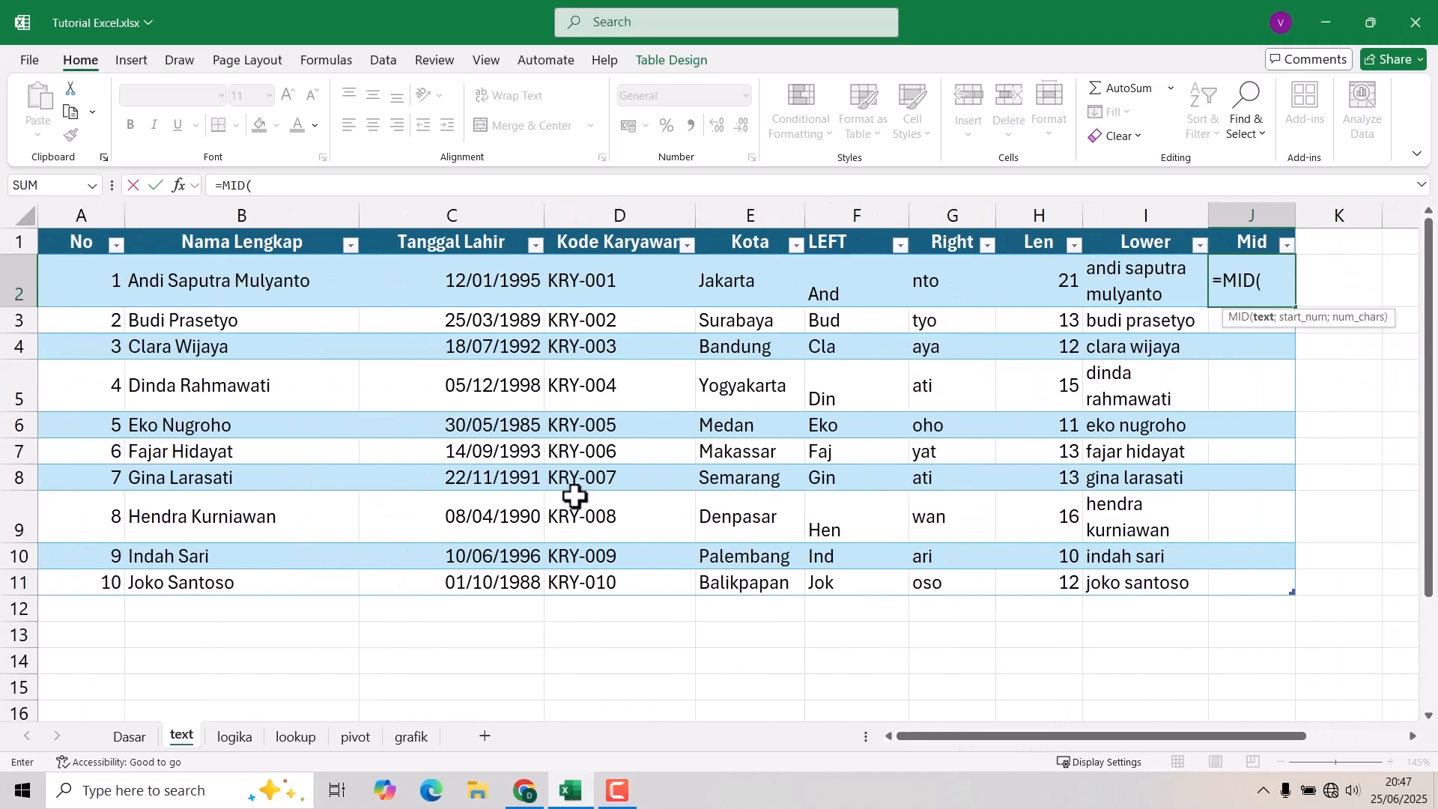
left_click(192, 290)
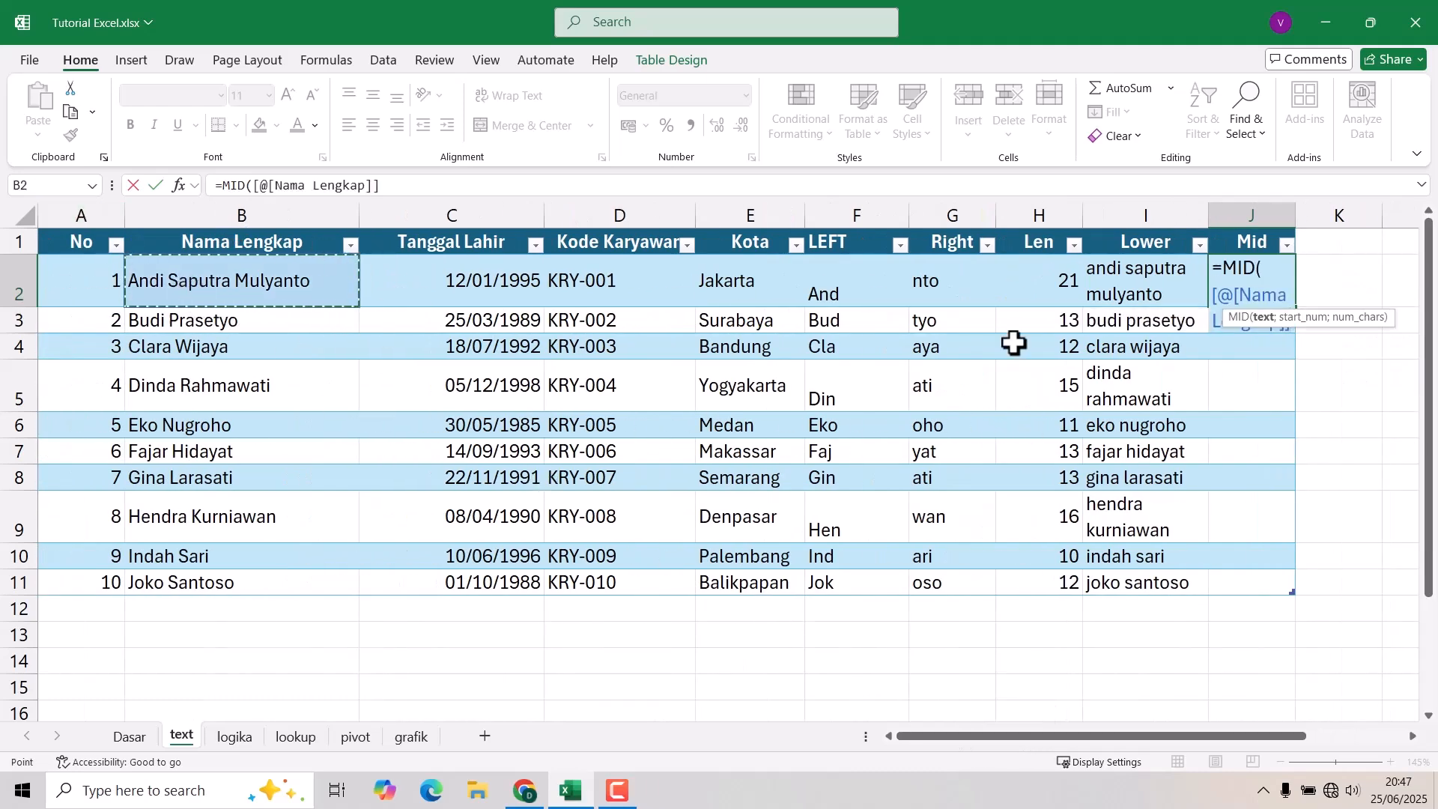
type(";")
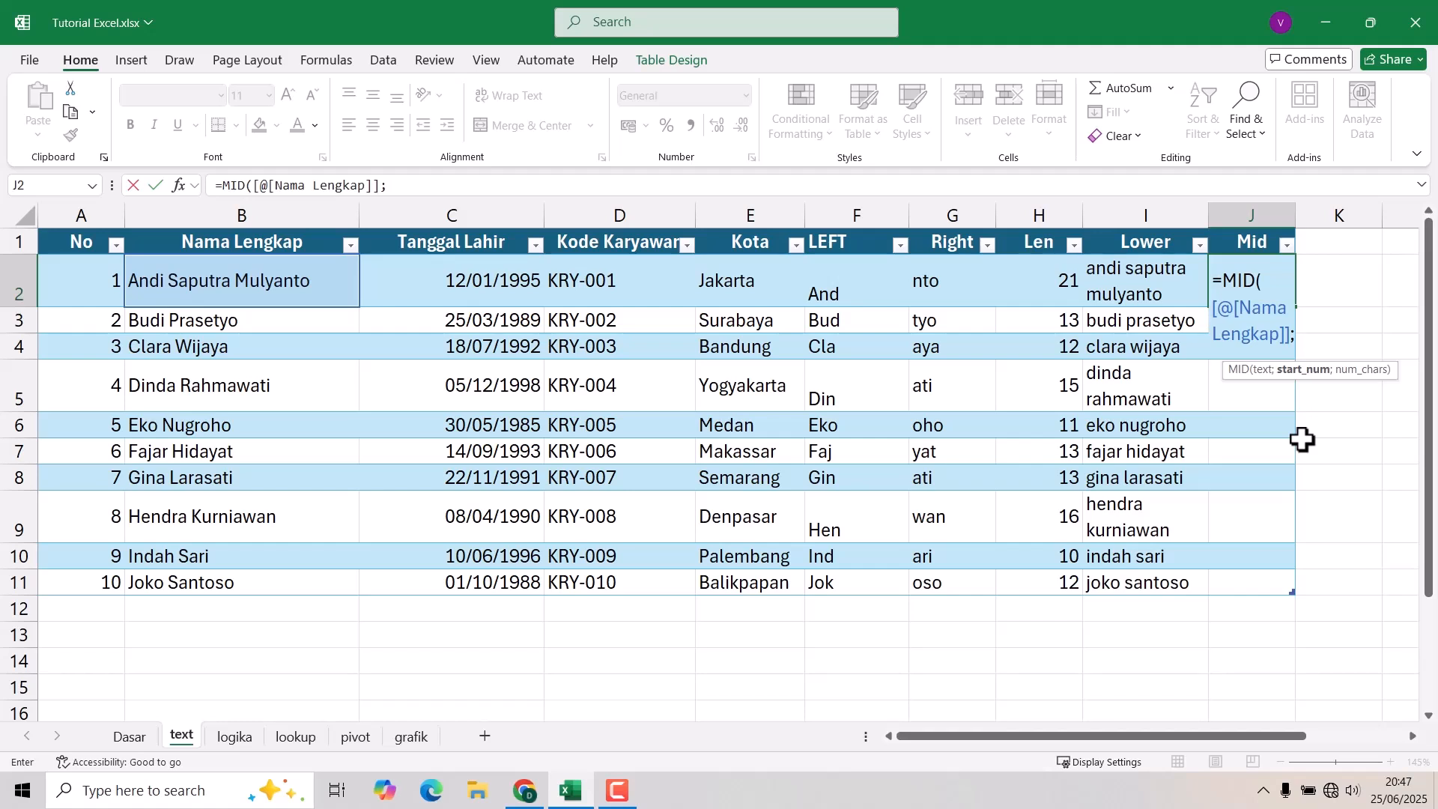
type("5")
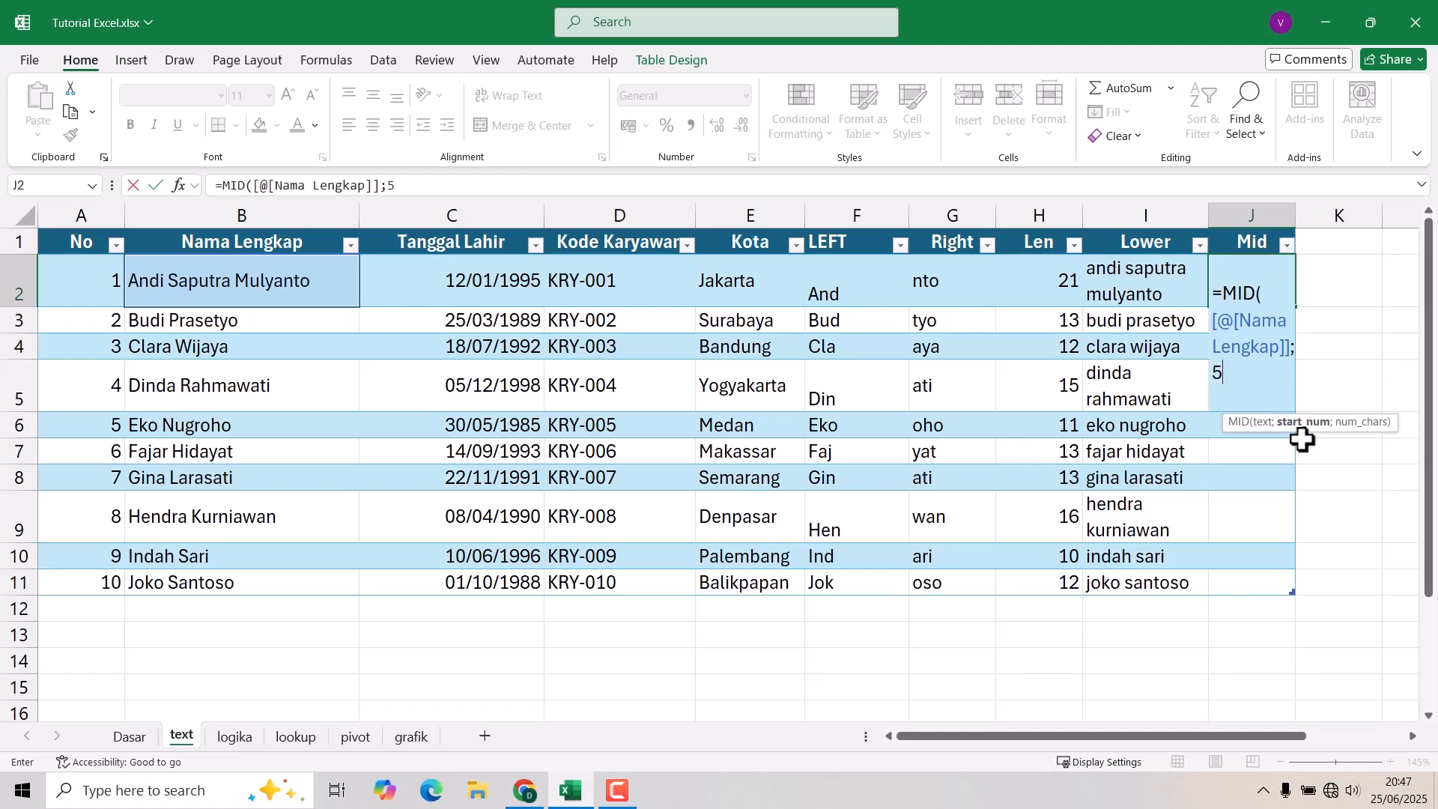
type(";8")
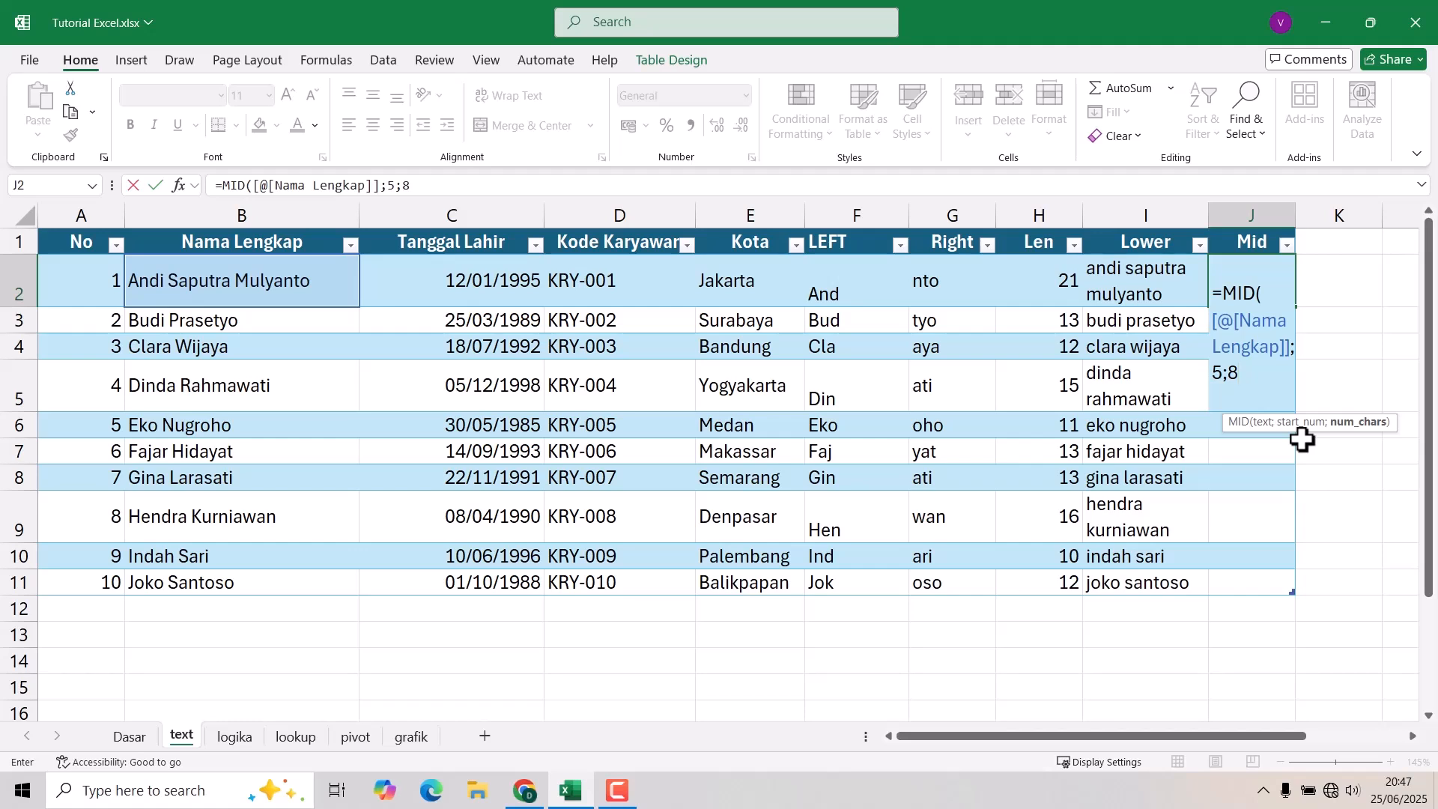
type(")")
key("Return")
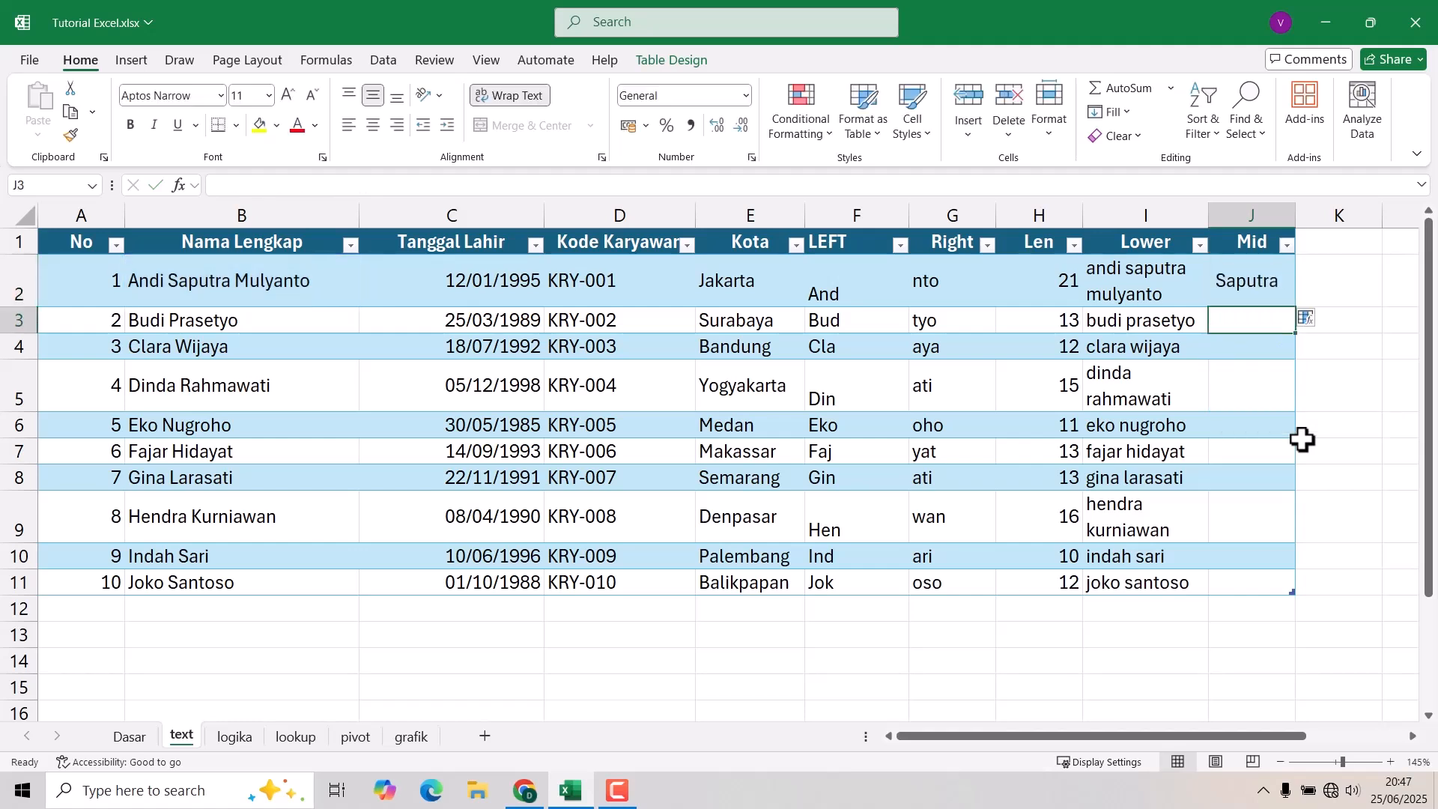
- Review the character positions of the full name in B2 and fill the MID formula from J2 down to J11
left_click(151, 290)
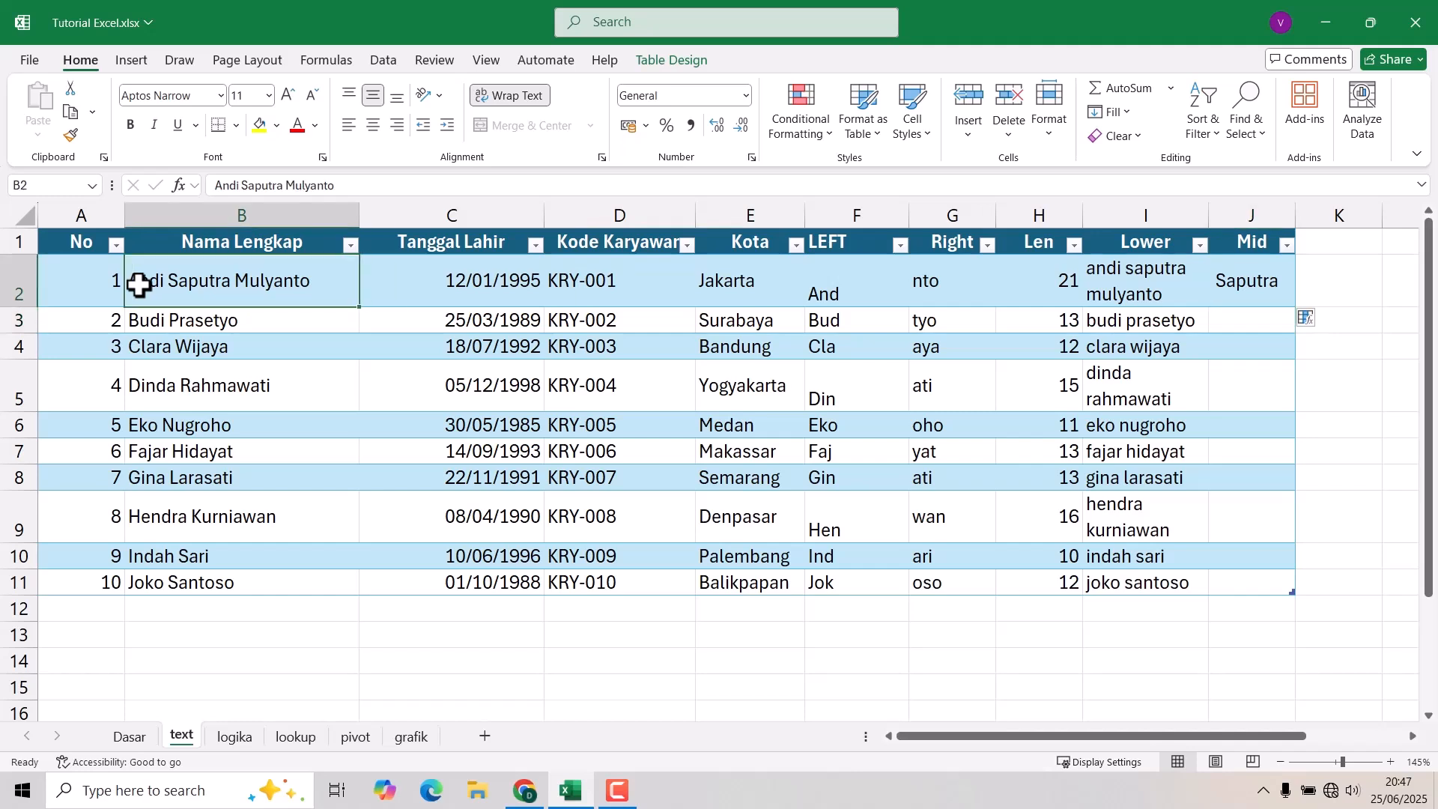
left_click(217, 187)
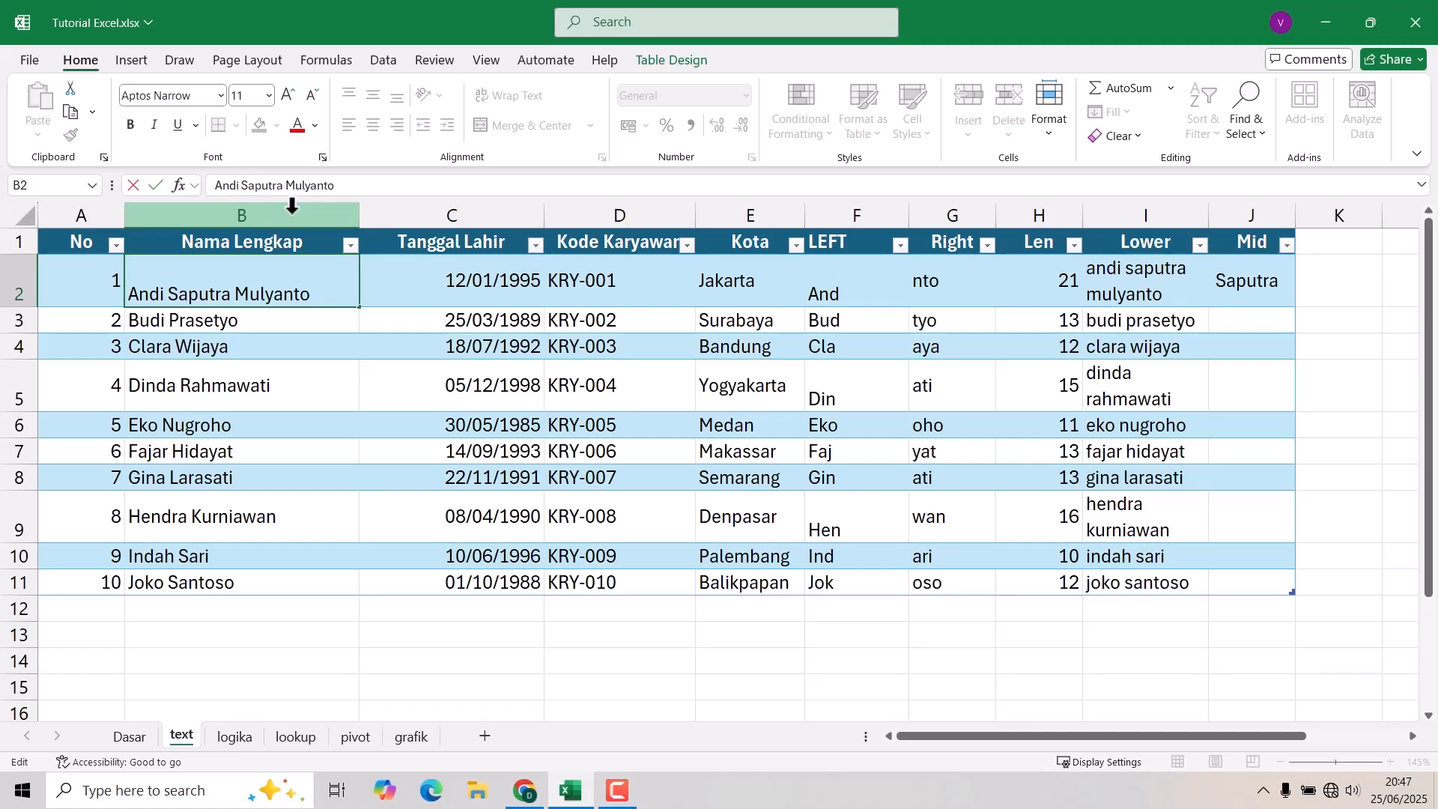
left_click(243, 182)
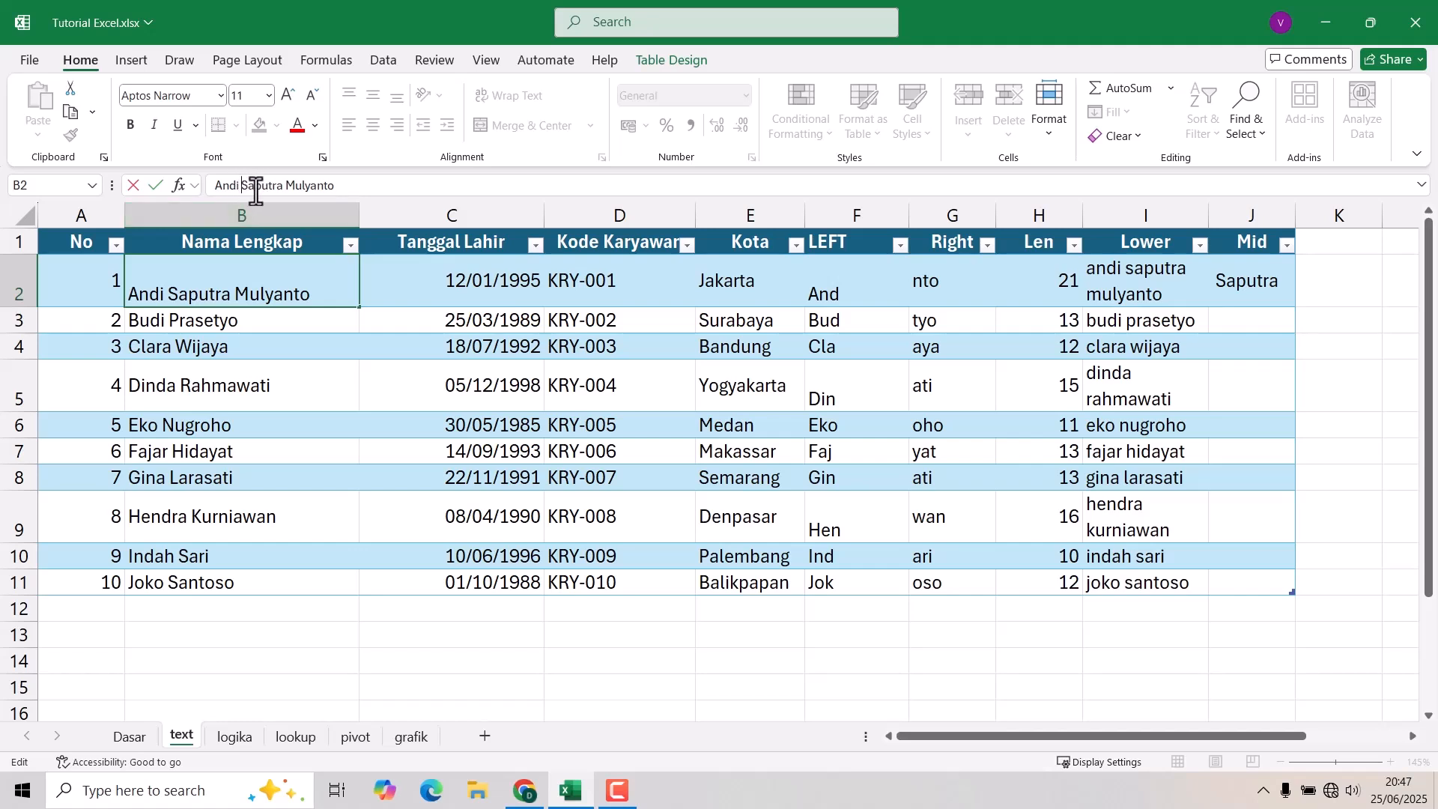
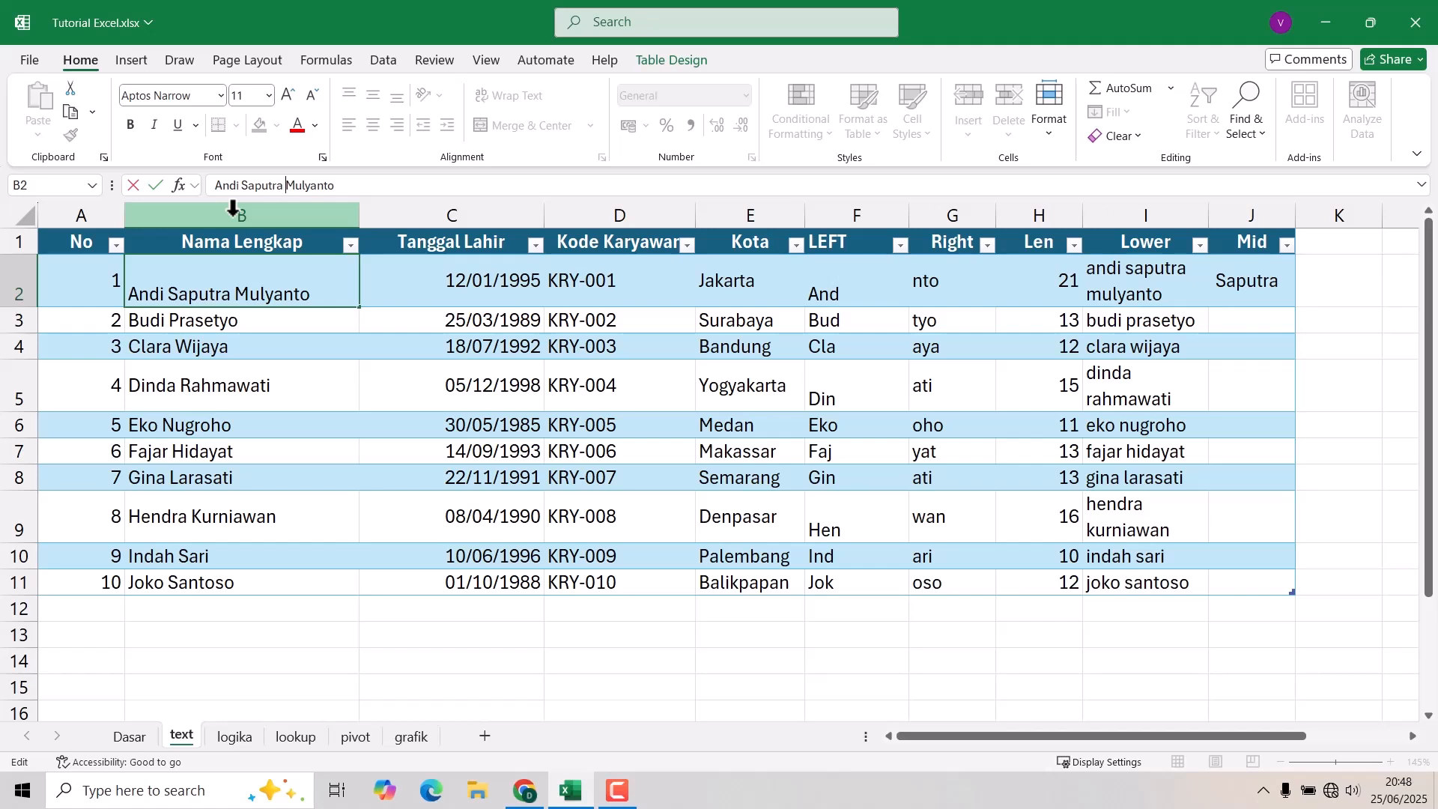
key("ctrl+shift+Left")
left_click(1248, 282)
left_click_drag(1295, 310, 1313, 595)
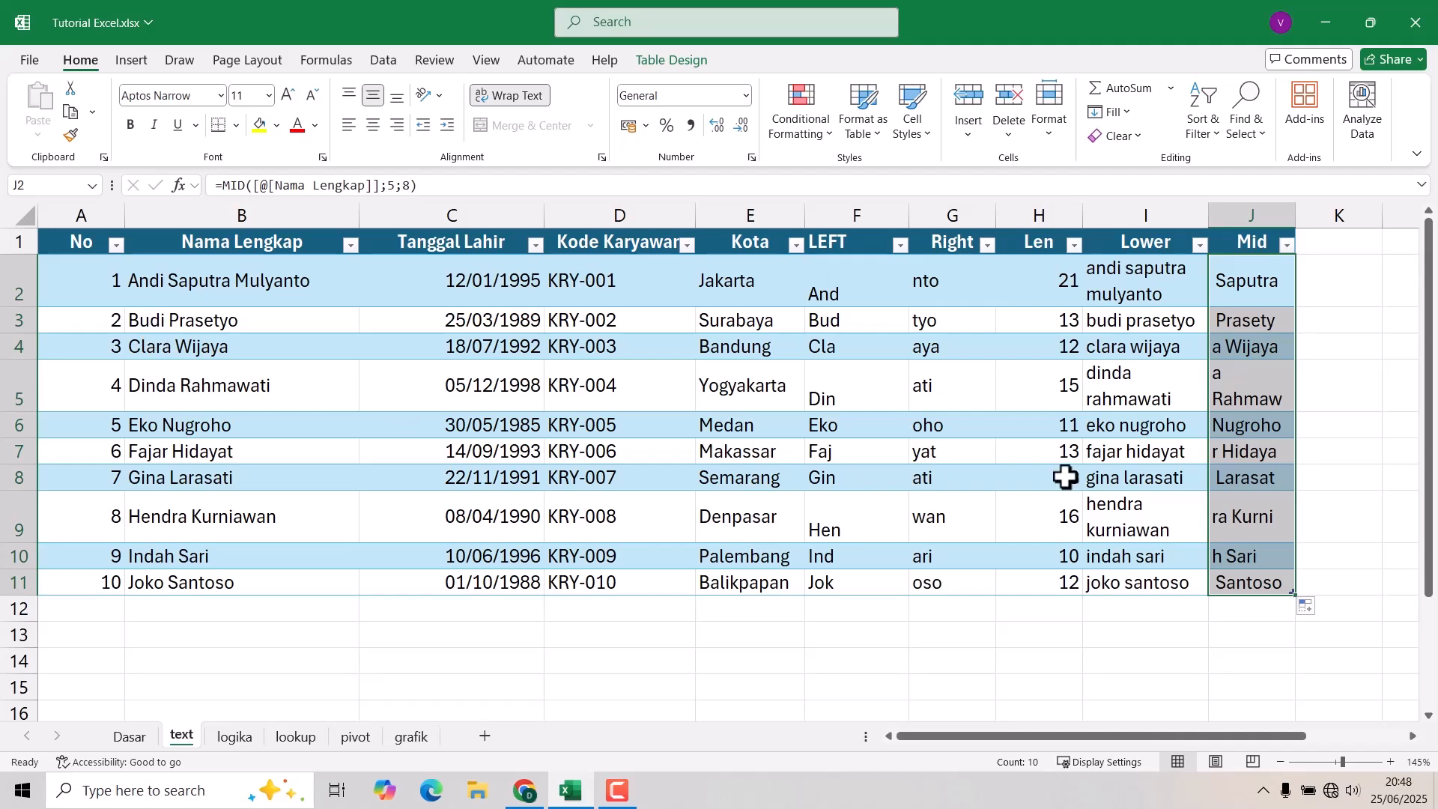
left_click(1251, 404)
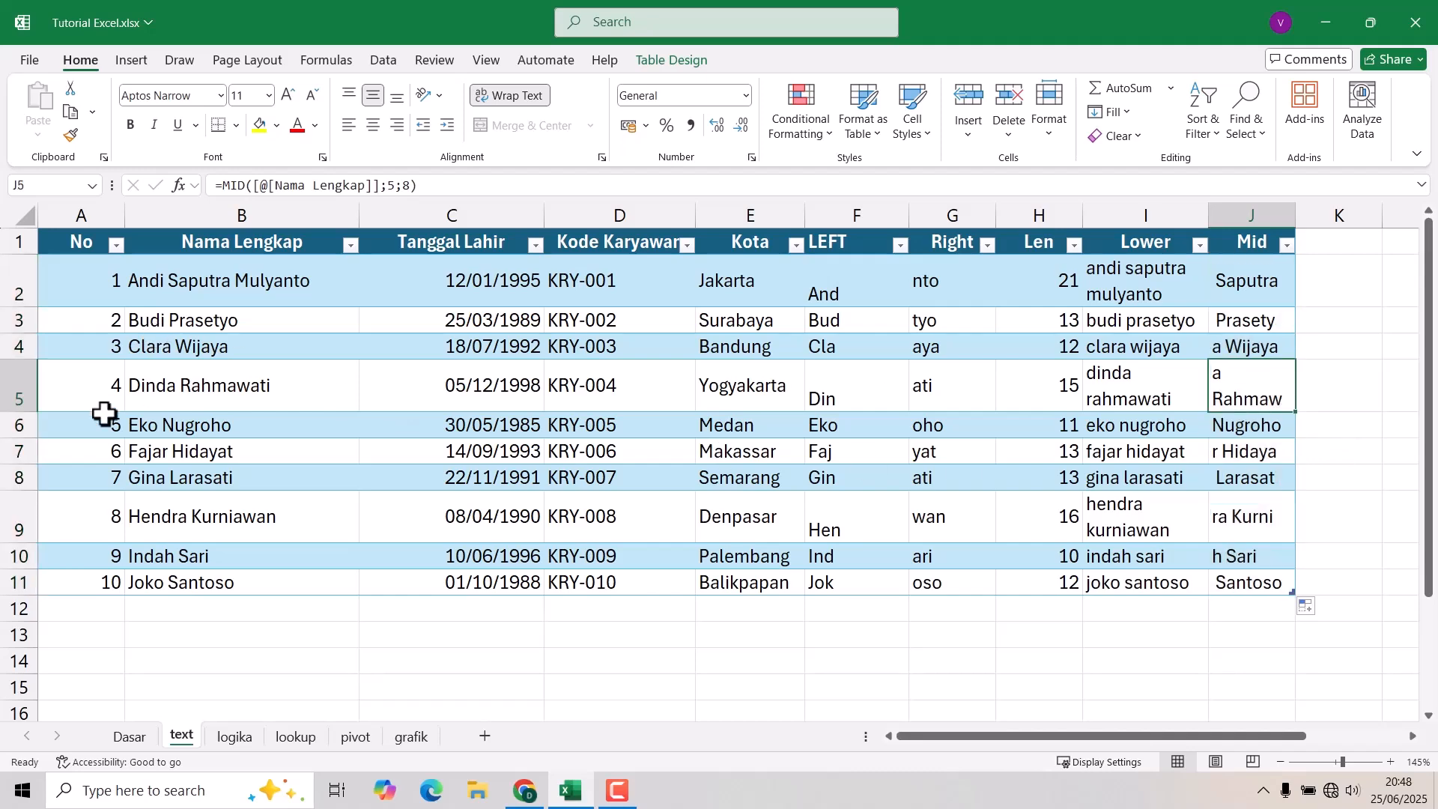
- Add a table column with the header Proper in K1
left_click_drag(1039, 737, 1212, 731)
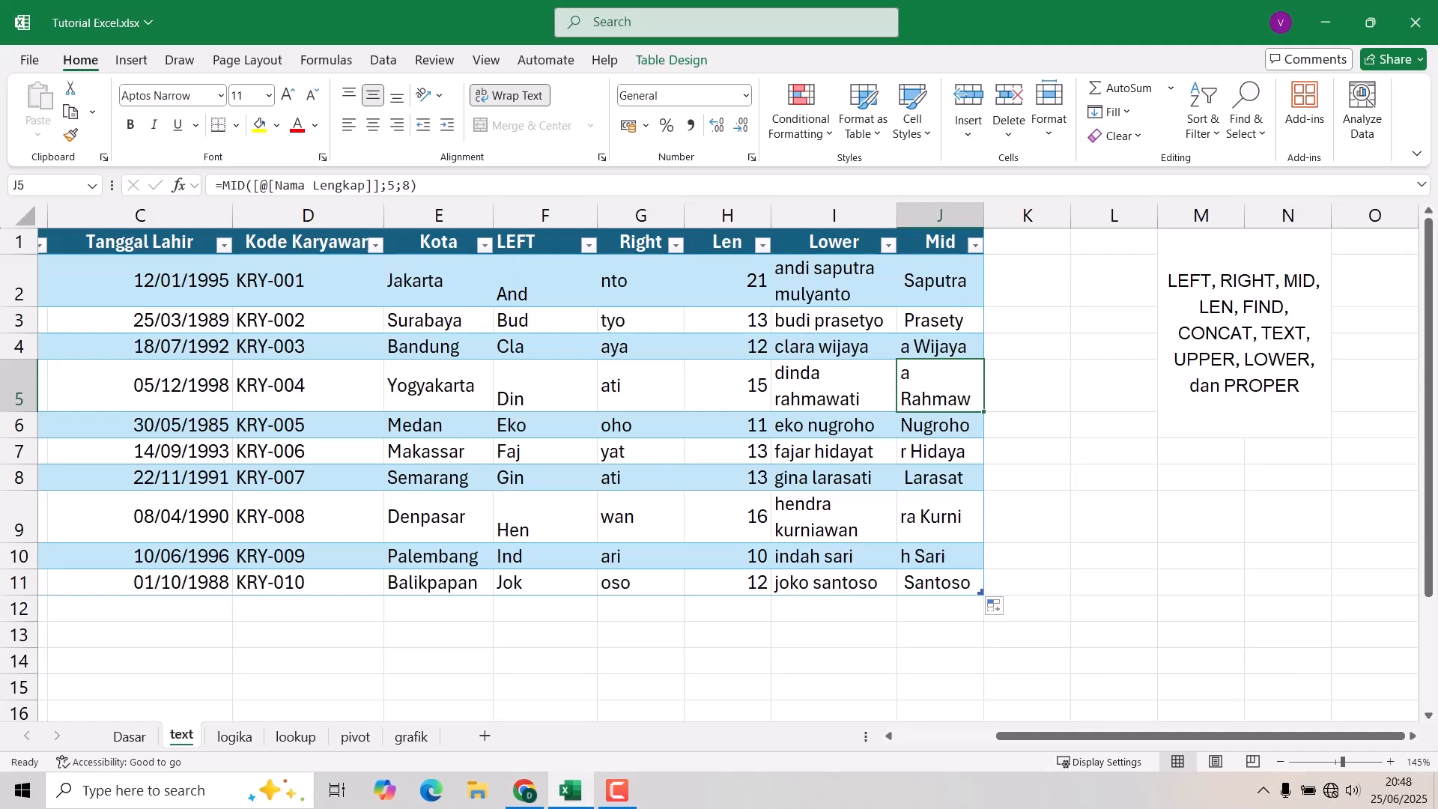
left_click(424, 282)
left_click_drag(425, 332, 402, 587)
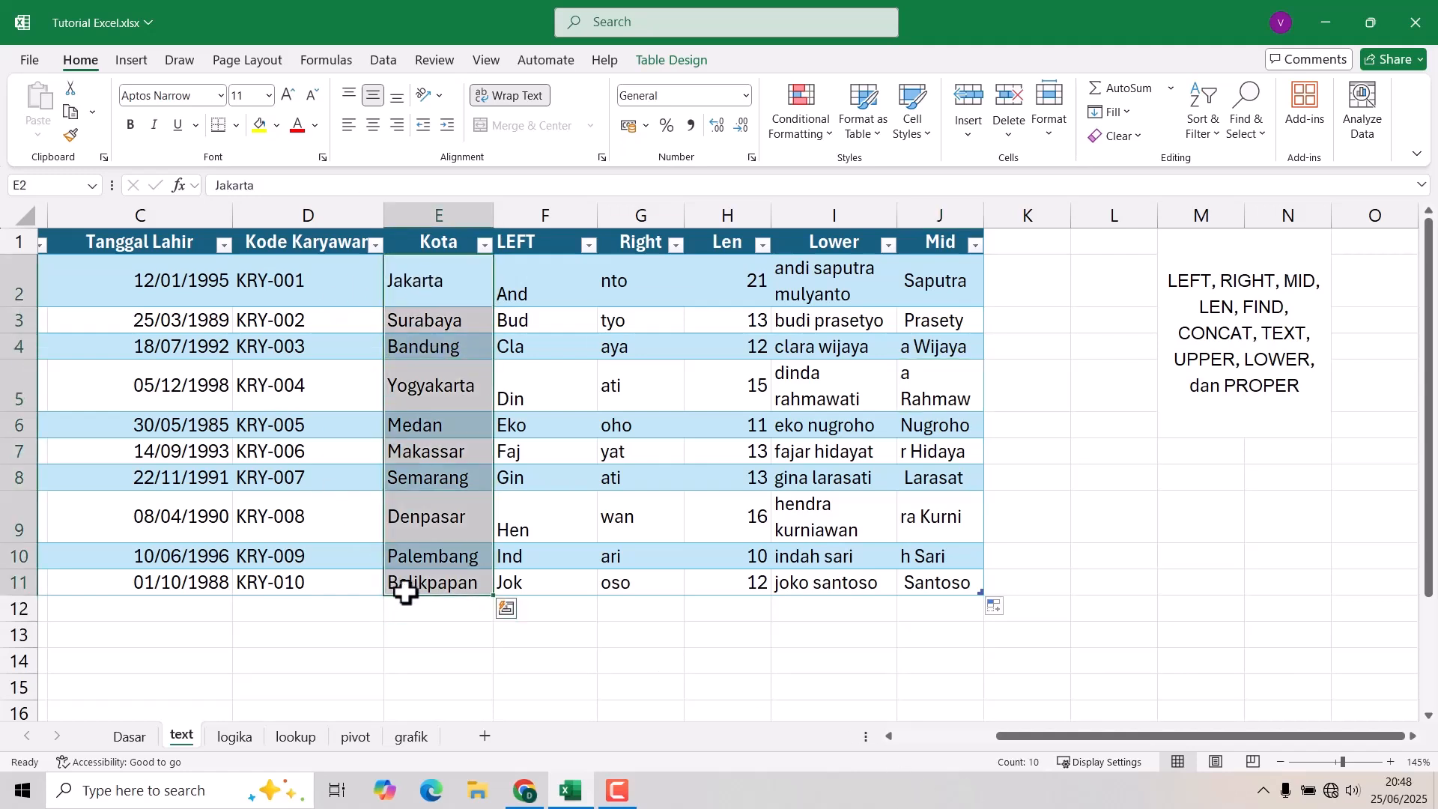
left_click(1022, 245)
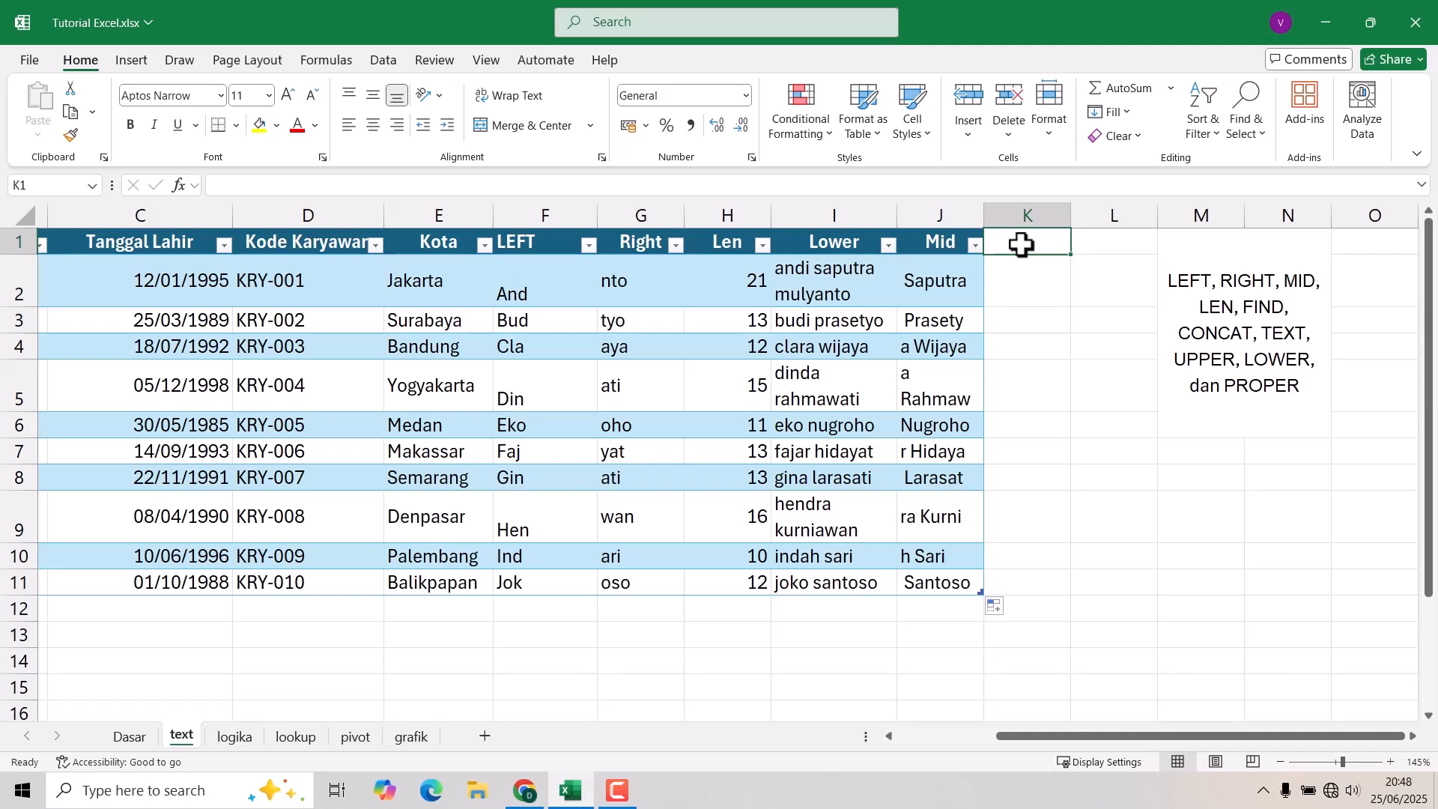
type("Prop")
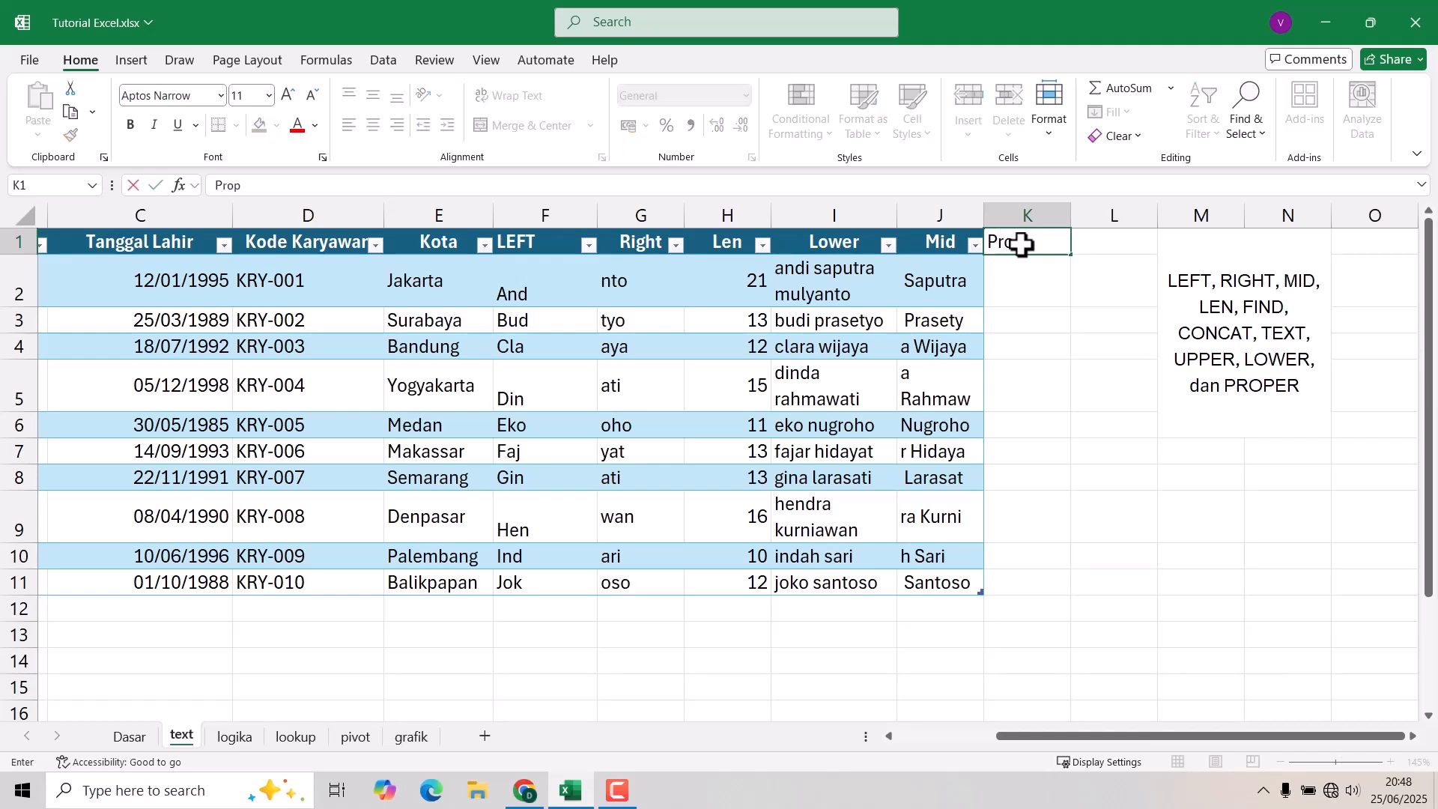
type("er")
key("Return")
type("=")
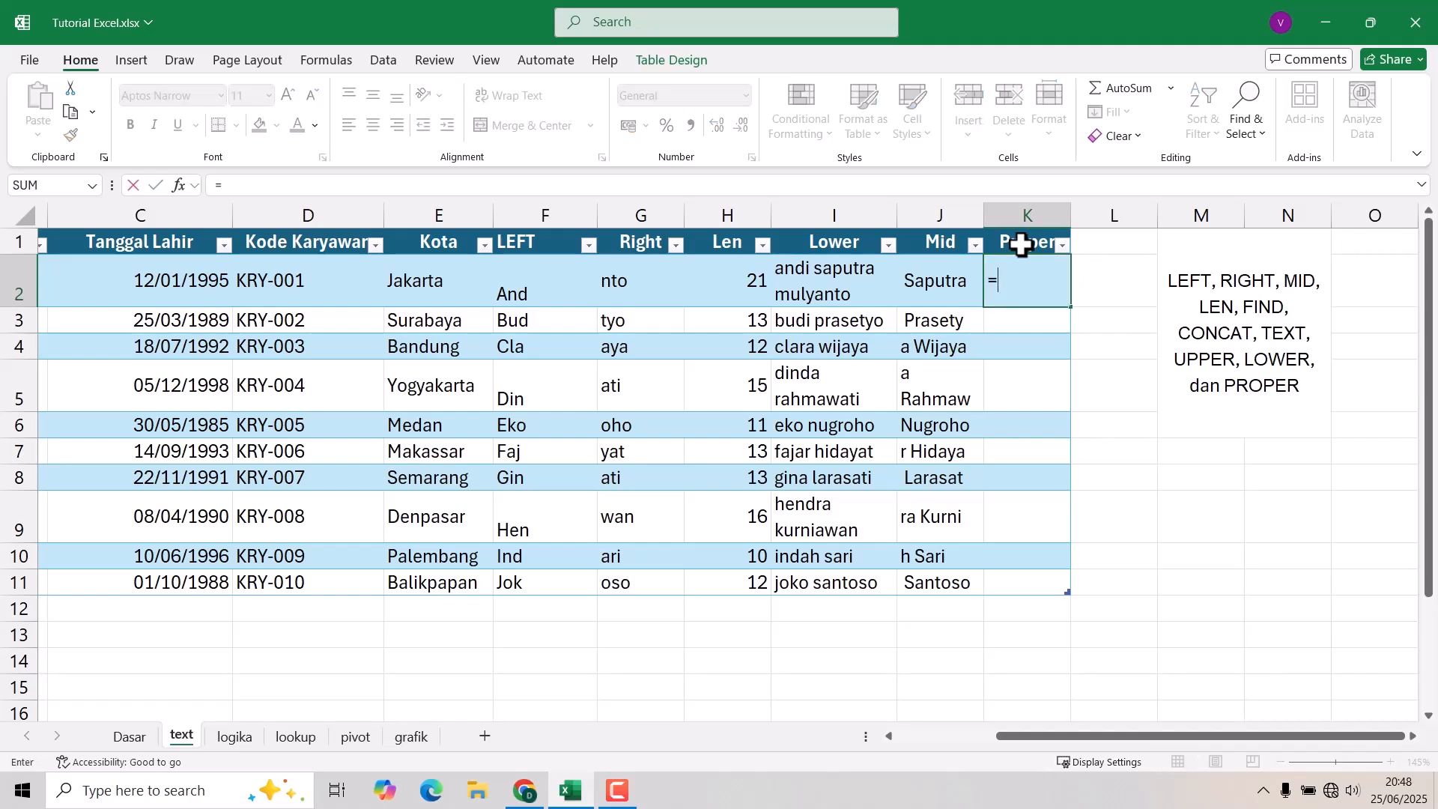
type("pro")
key("Down")
key("Down")
key("Tab")
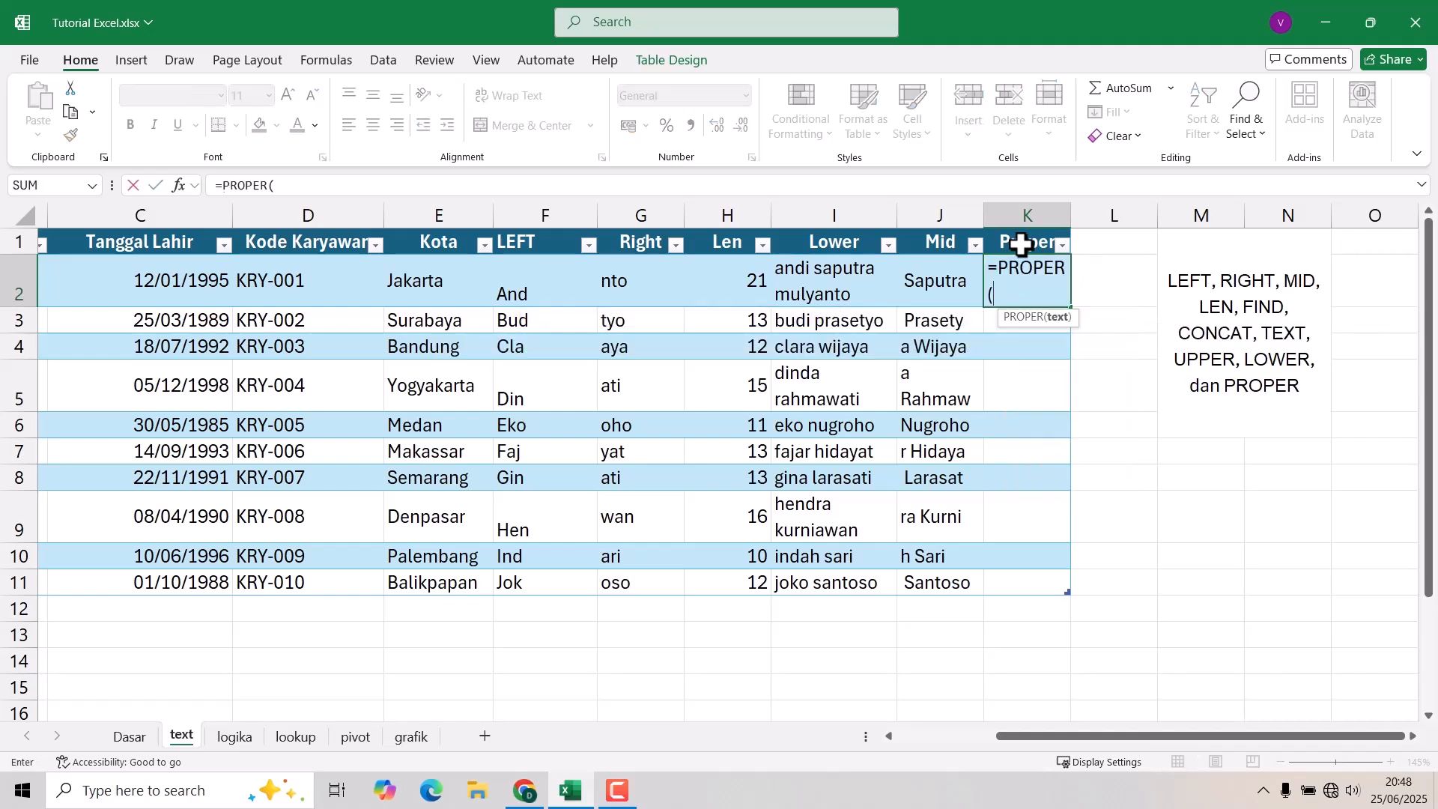
left_click(411, 283)
type(")")
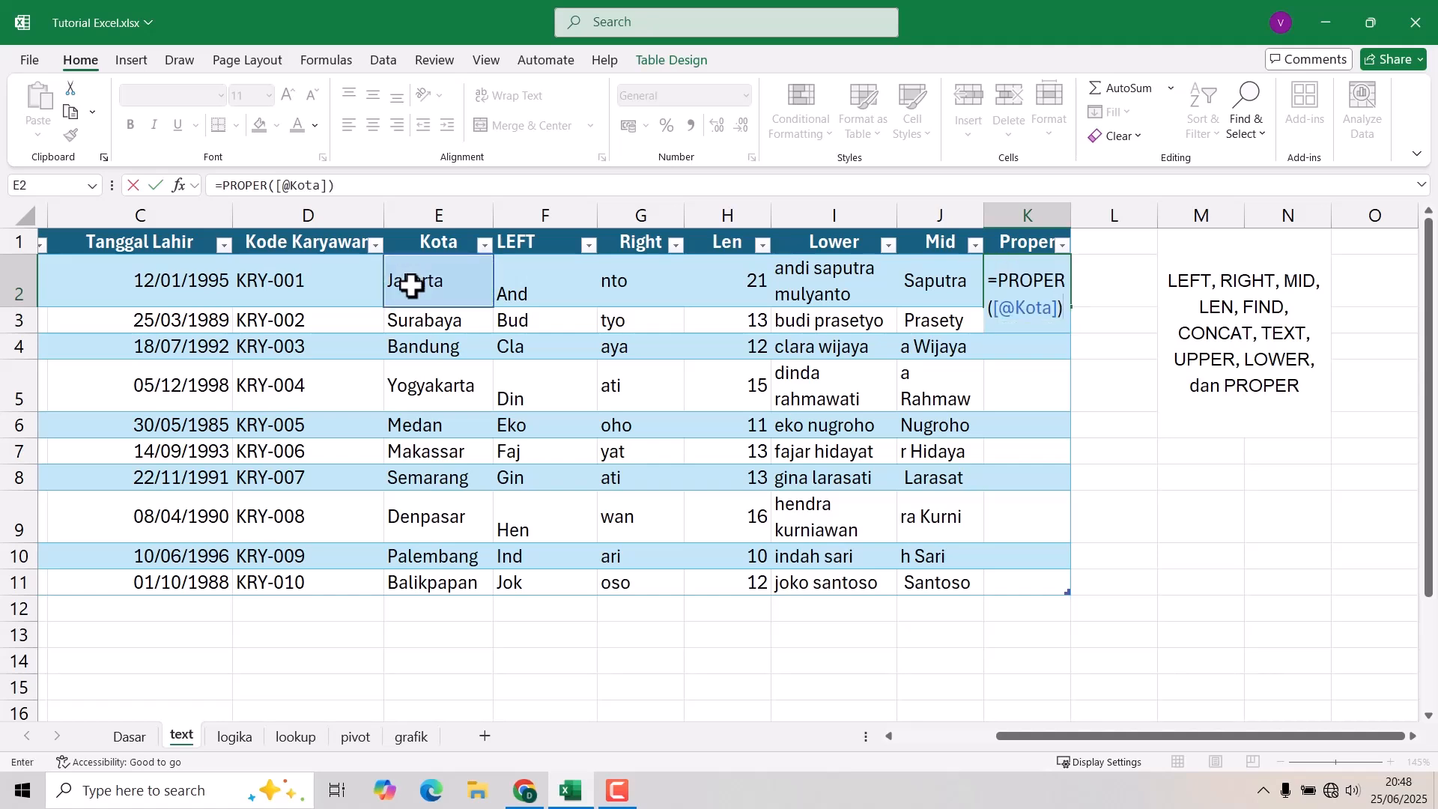
key("Return")
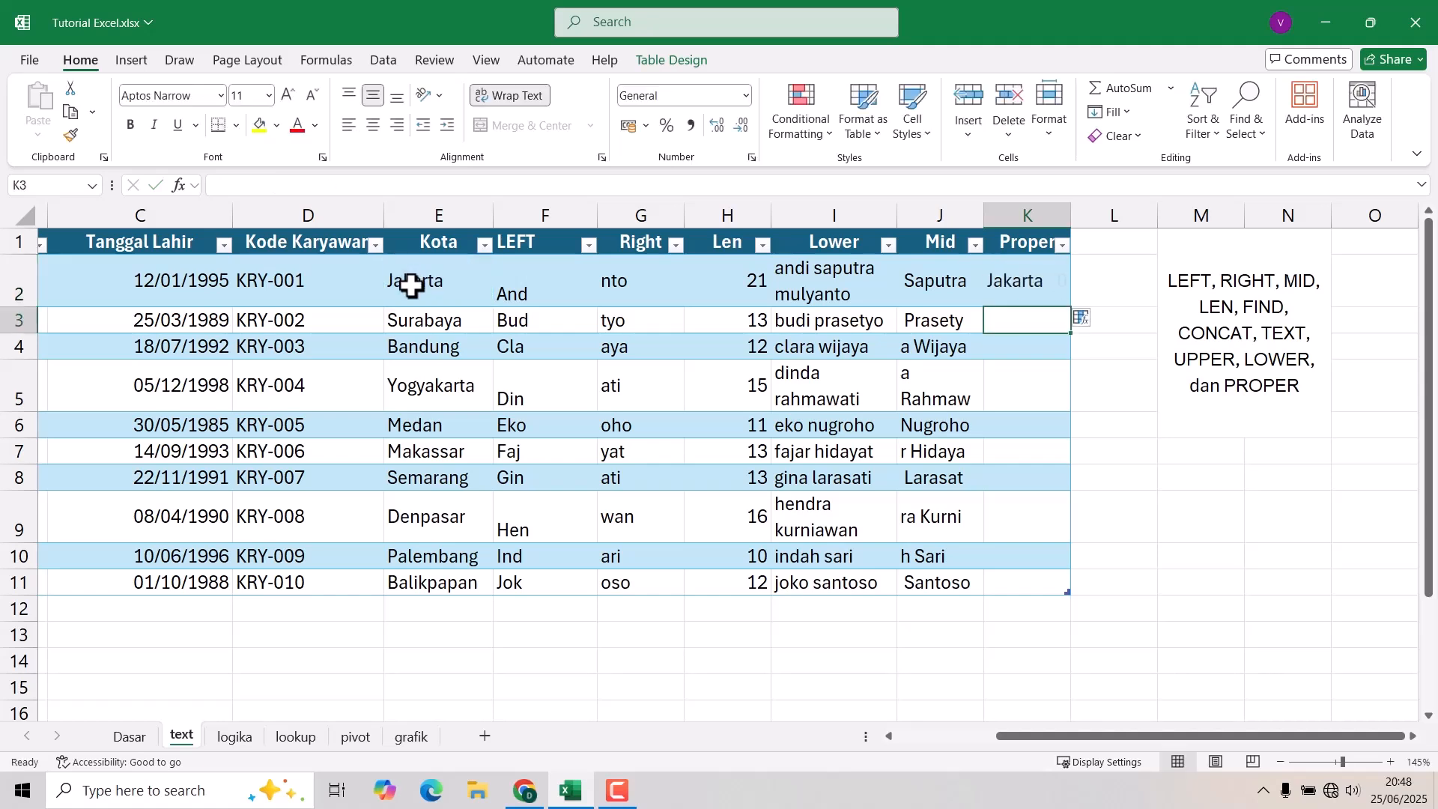
left_click(1015, 293)
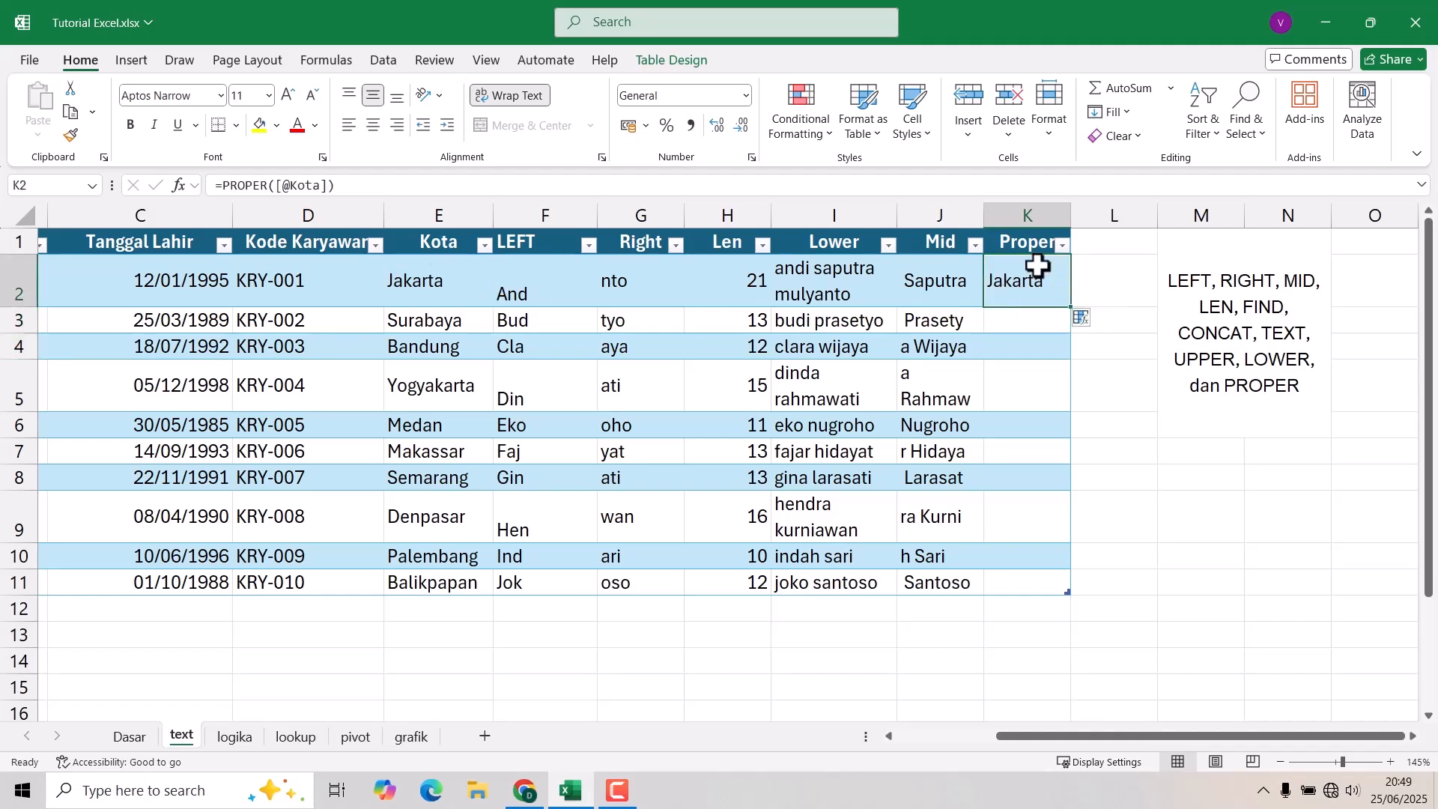
key("Delete")
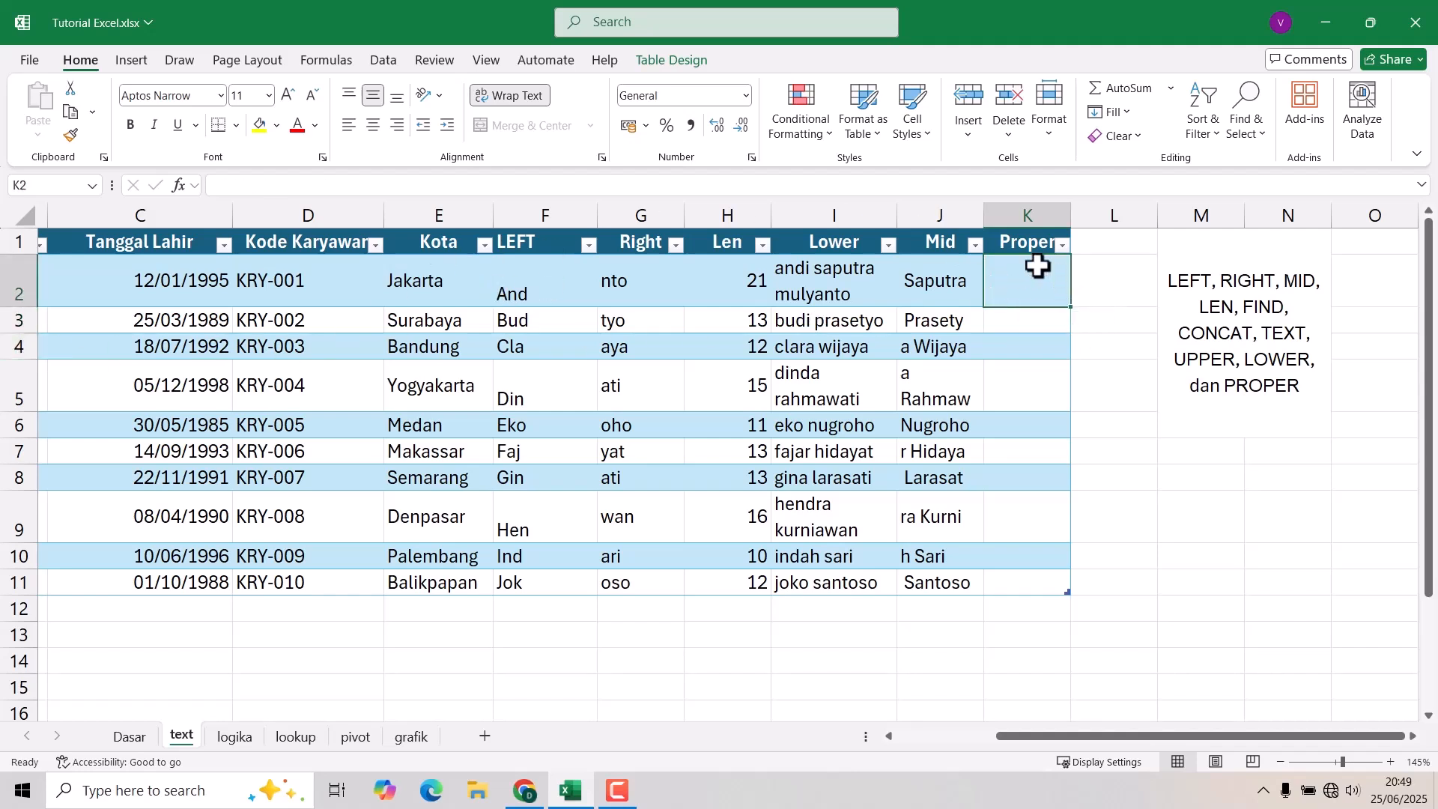
left_click(451, 291)
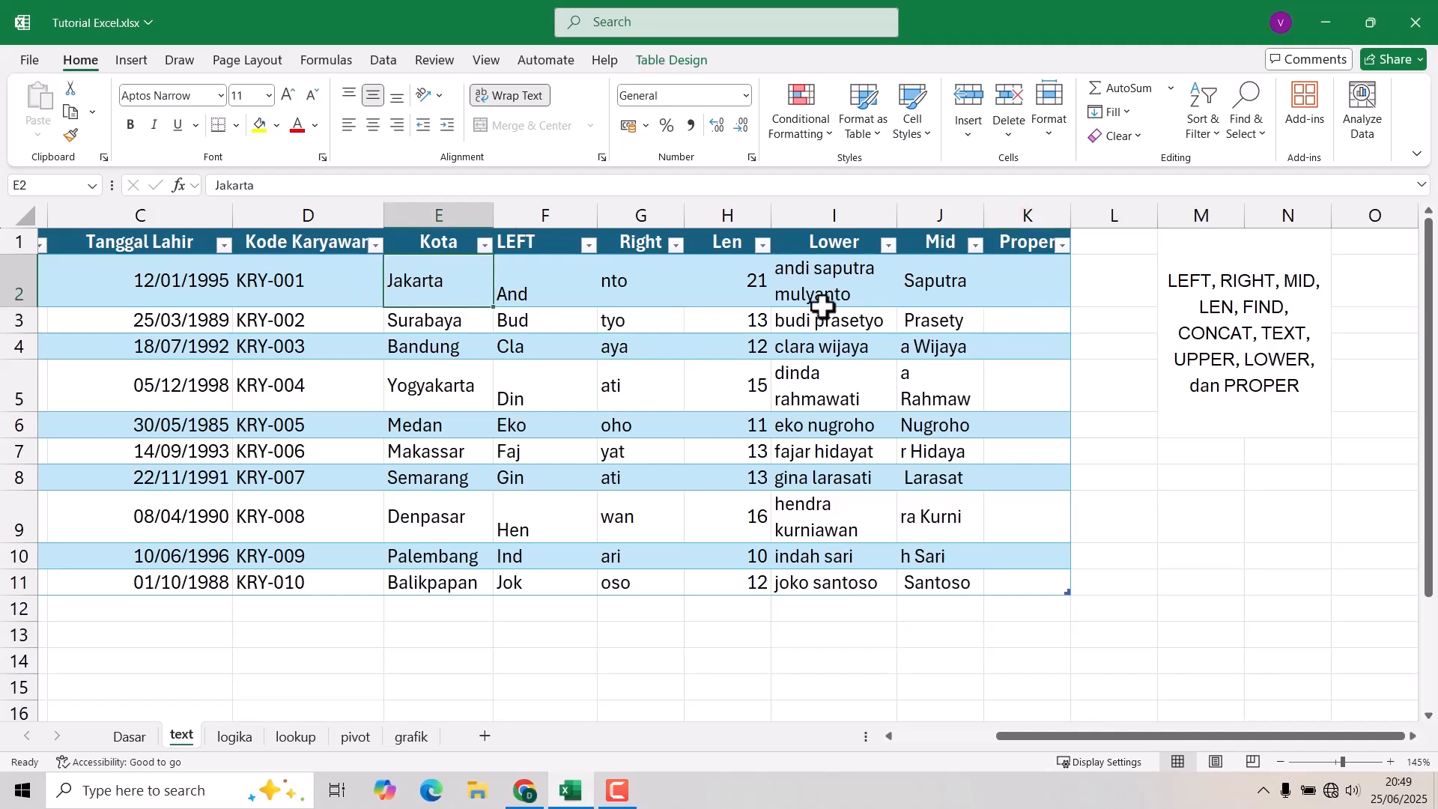
left_click(793, 286)
left_click(1022, 284)
type("=pro")
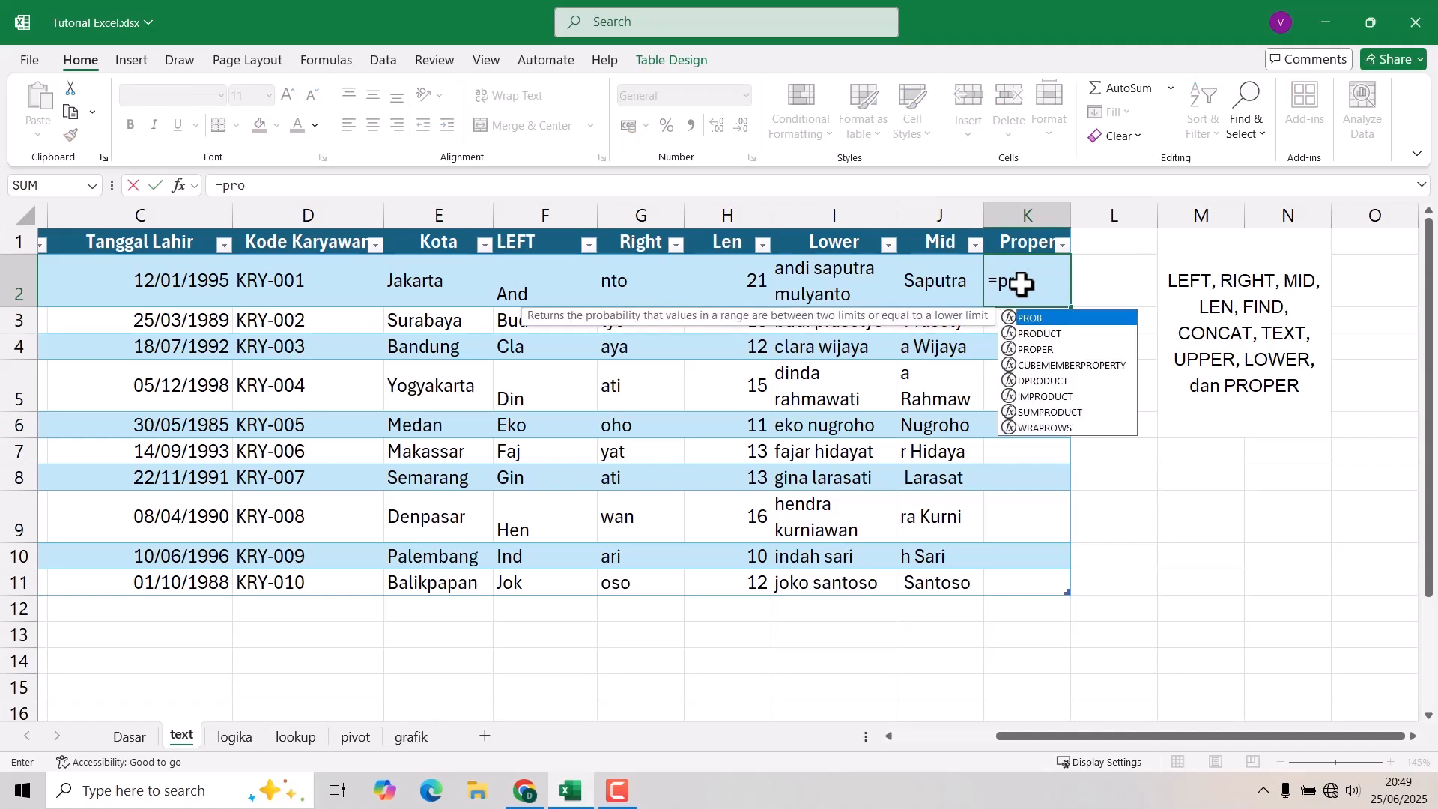
key("Down")
key("Down")
key("Tab")
key("Left")
key("Left")
type(")")
key("Return")
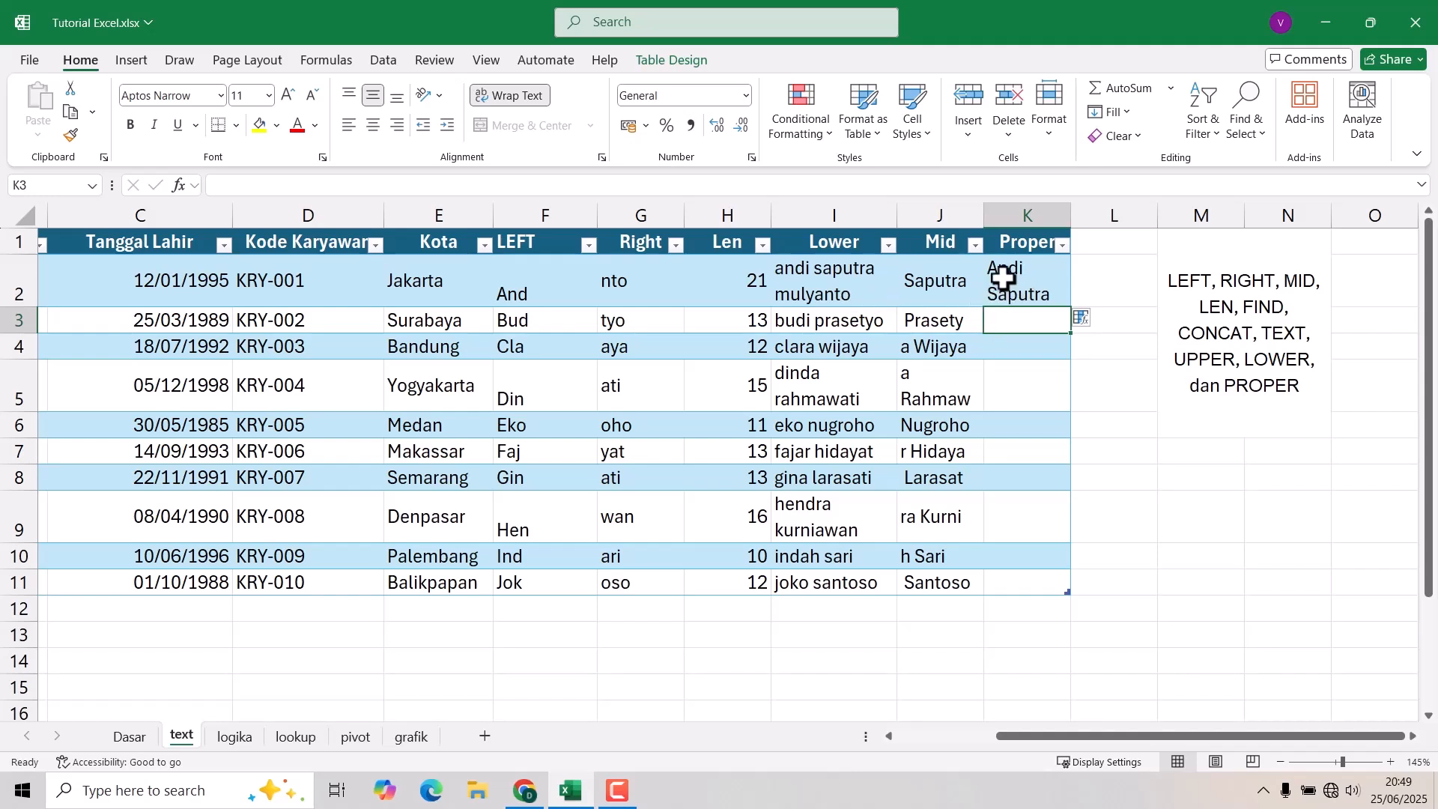
left_click_drag(1068, 213, 1121, 214)
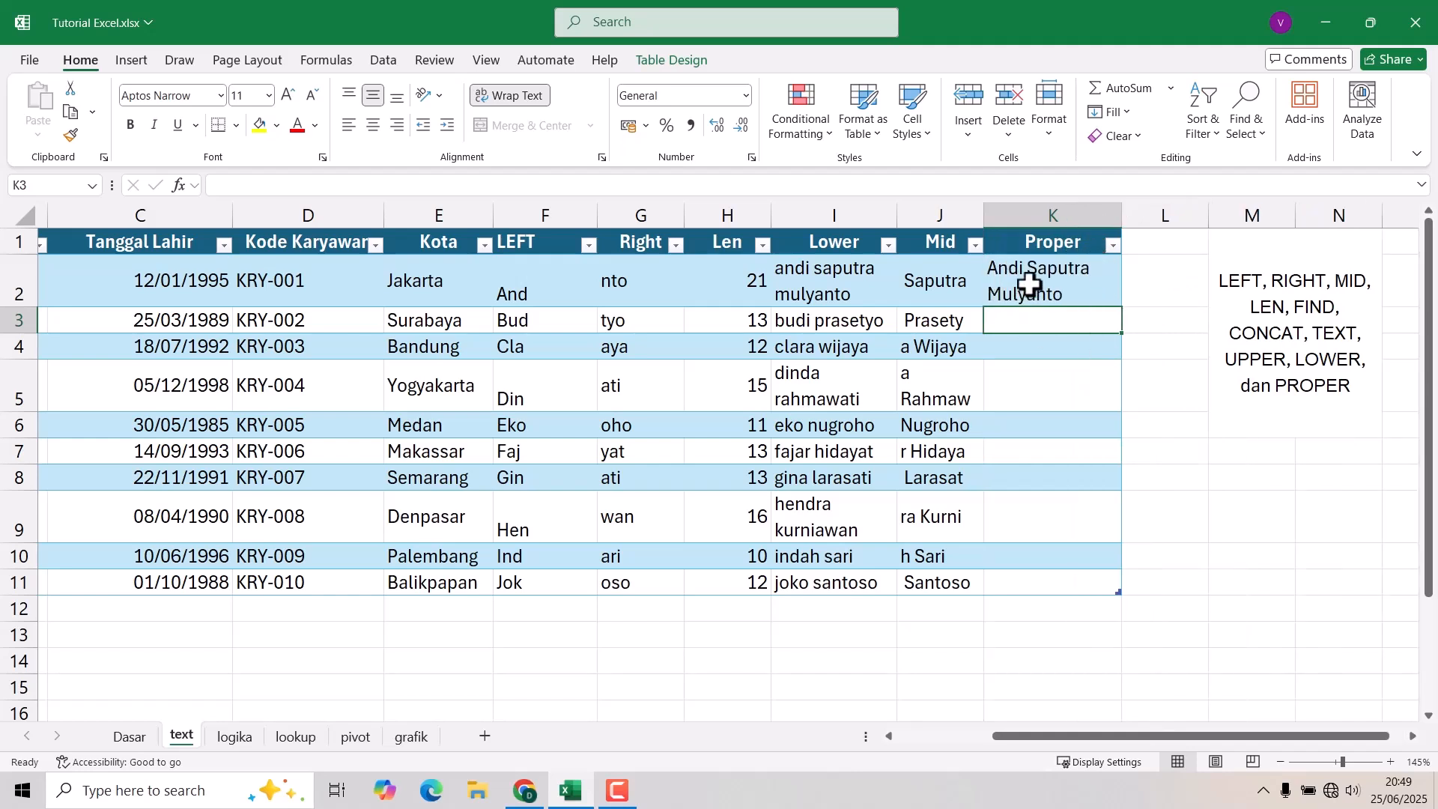
left_click(1026, 288)
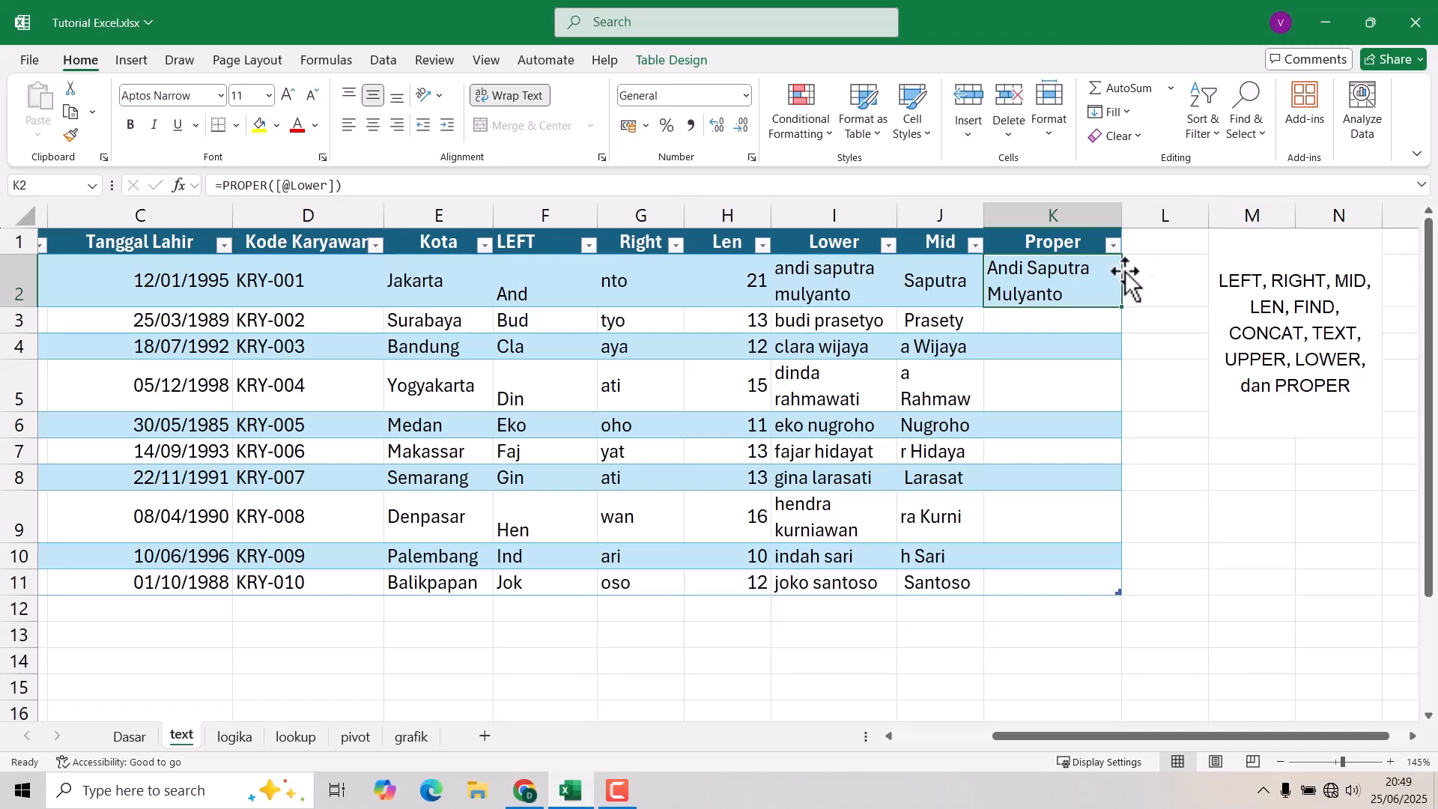
- Add a table column with the header UPPER in L1
left_click(1154, 242)
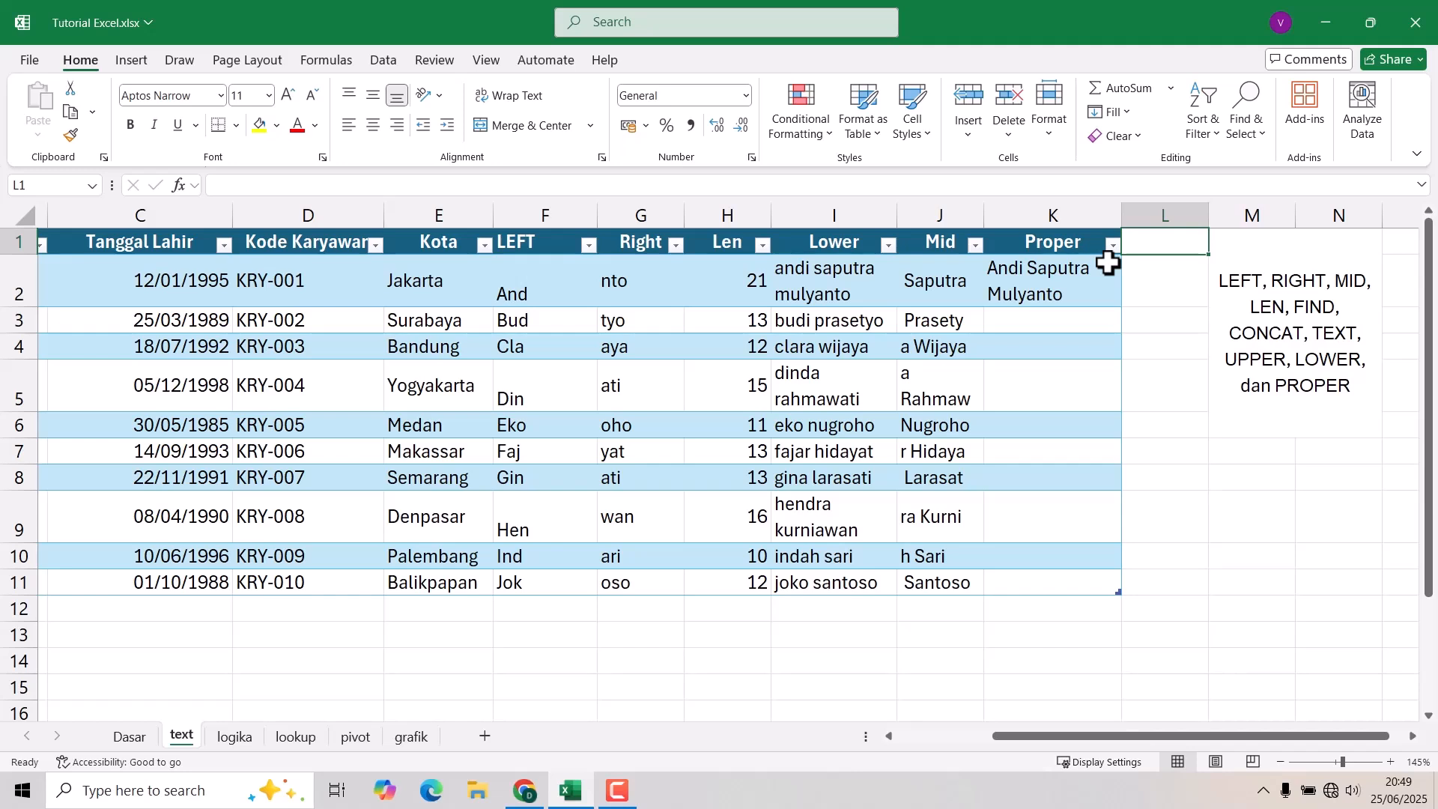
type("UP")
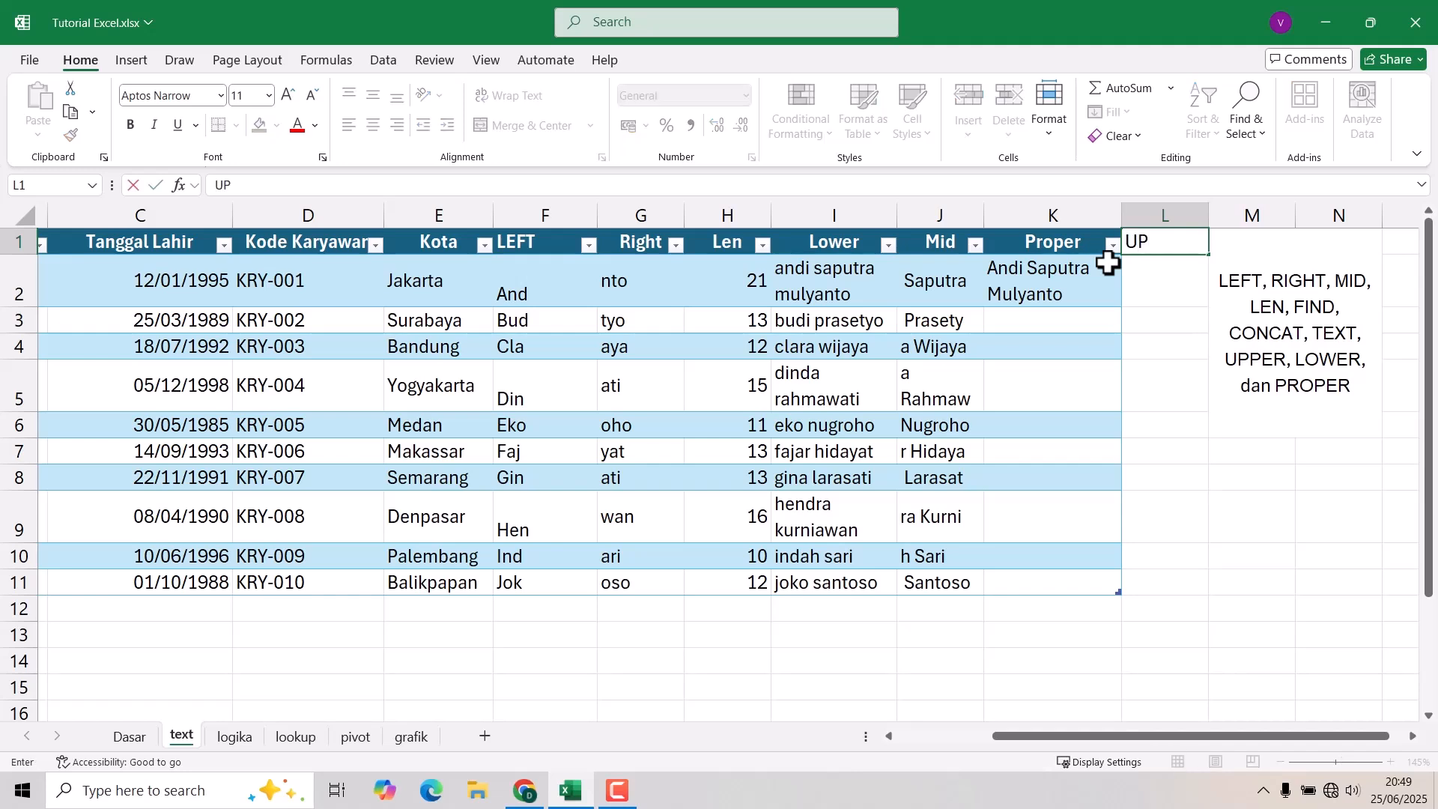
type("PER")
key("Return")
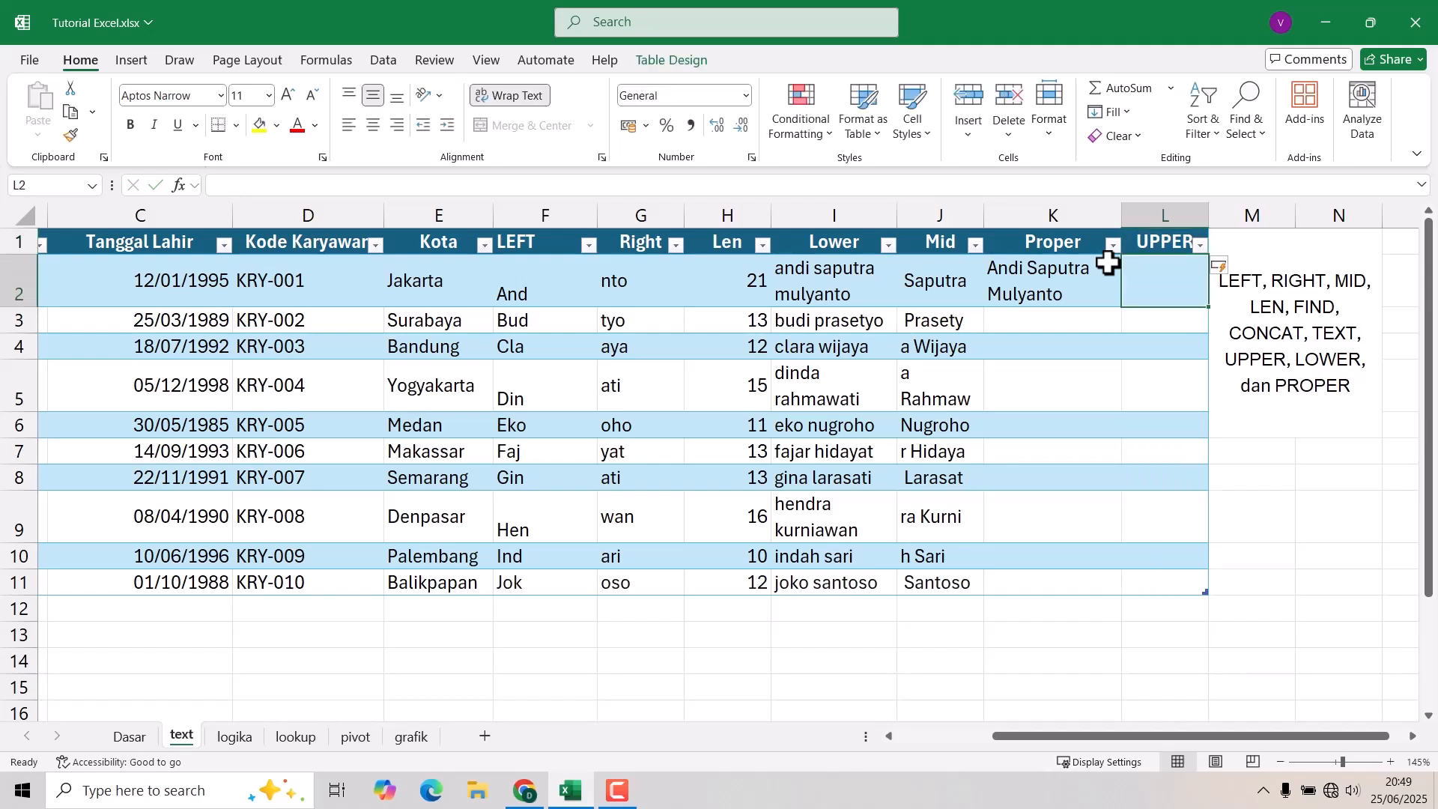
type("=")
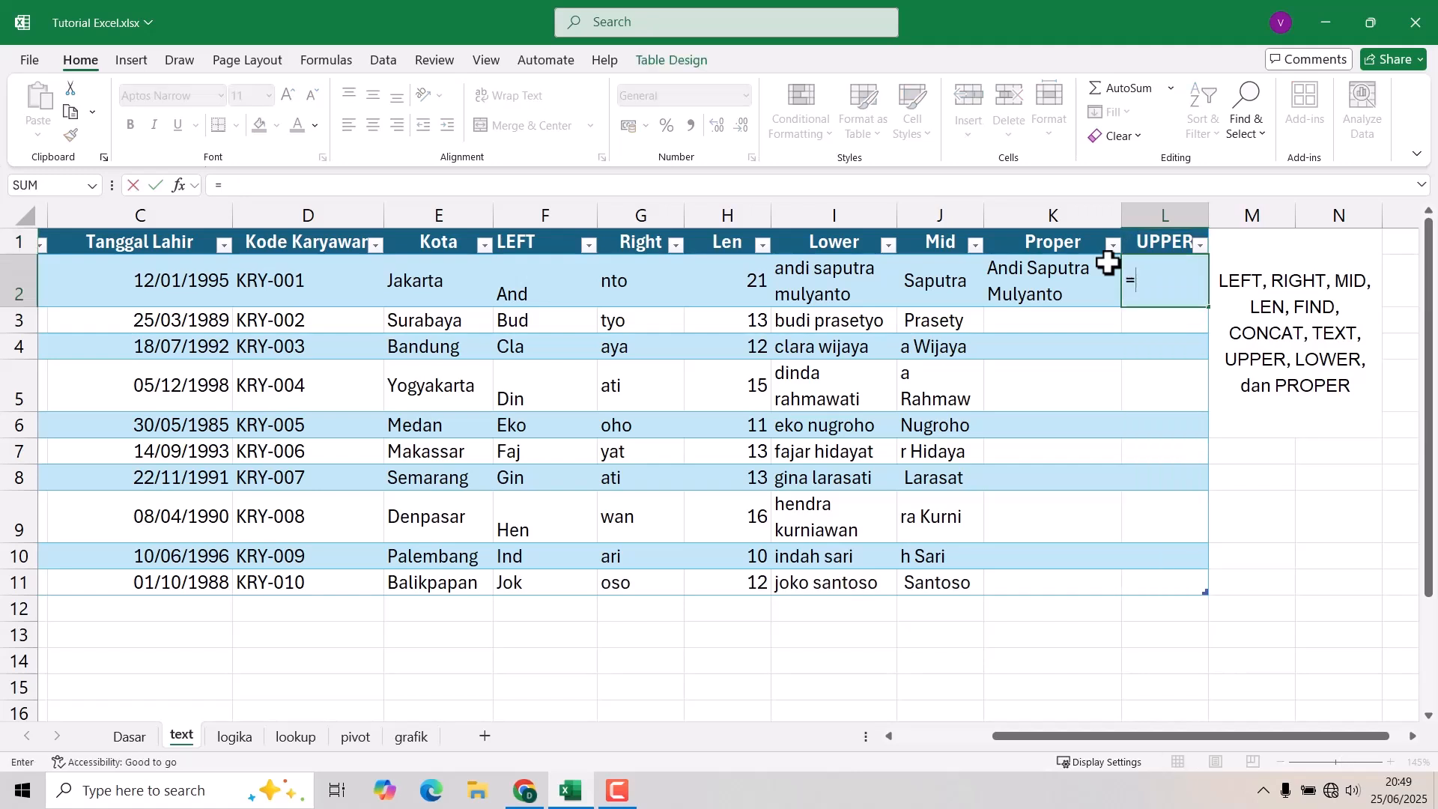
type("upp")
key("Tab")
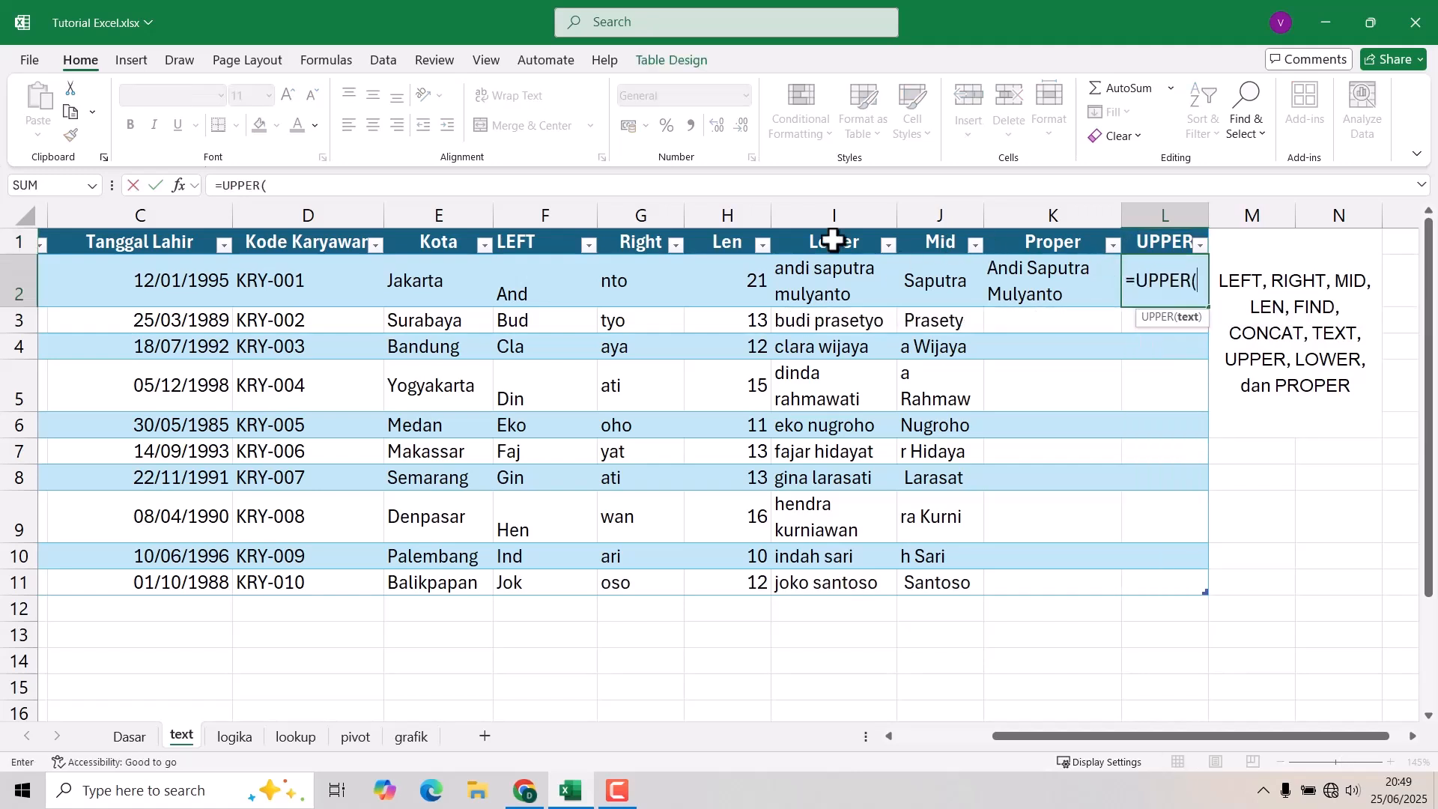
left_click(833, 285)
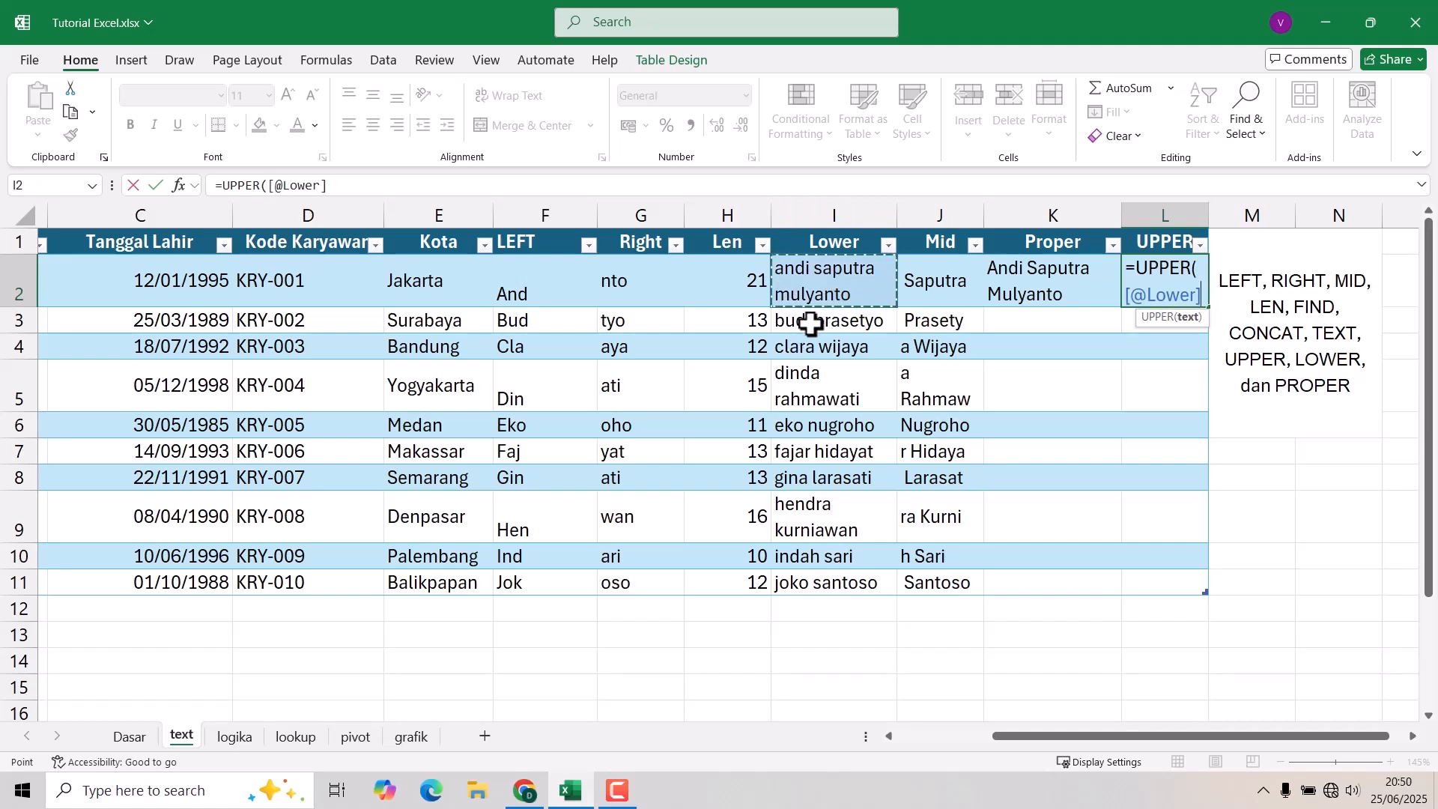
type(")")
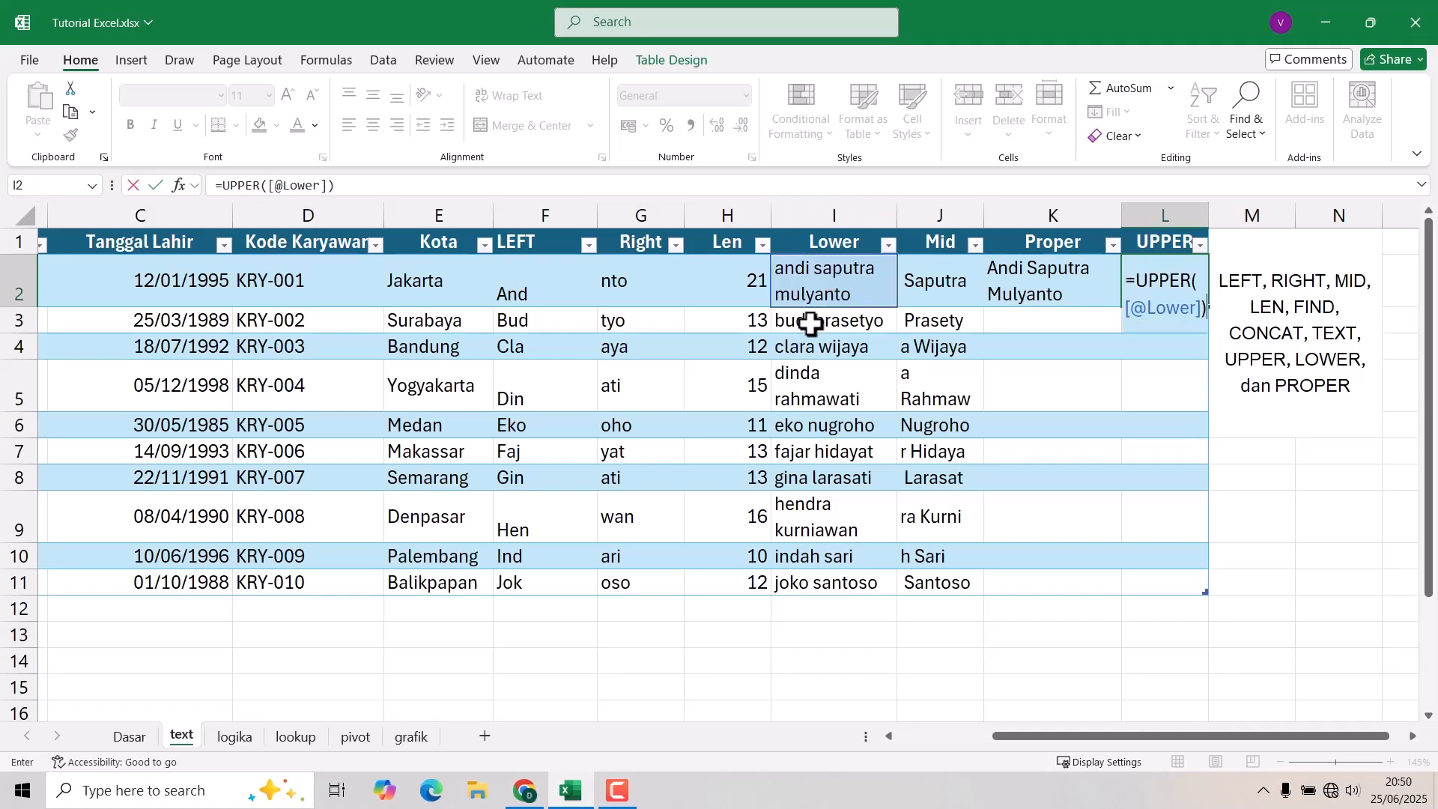
key("Return")
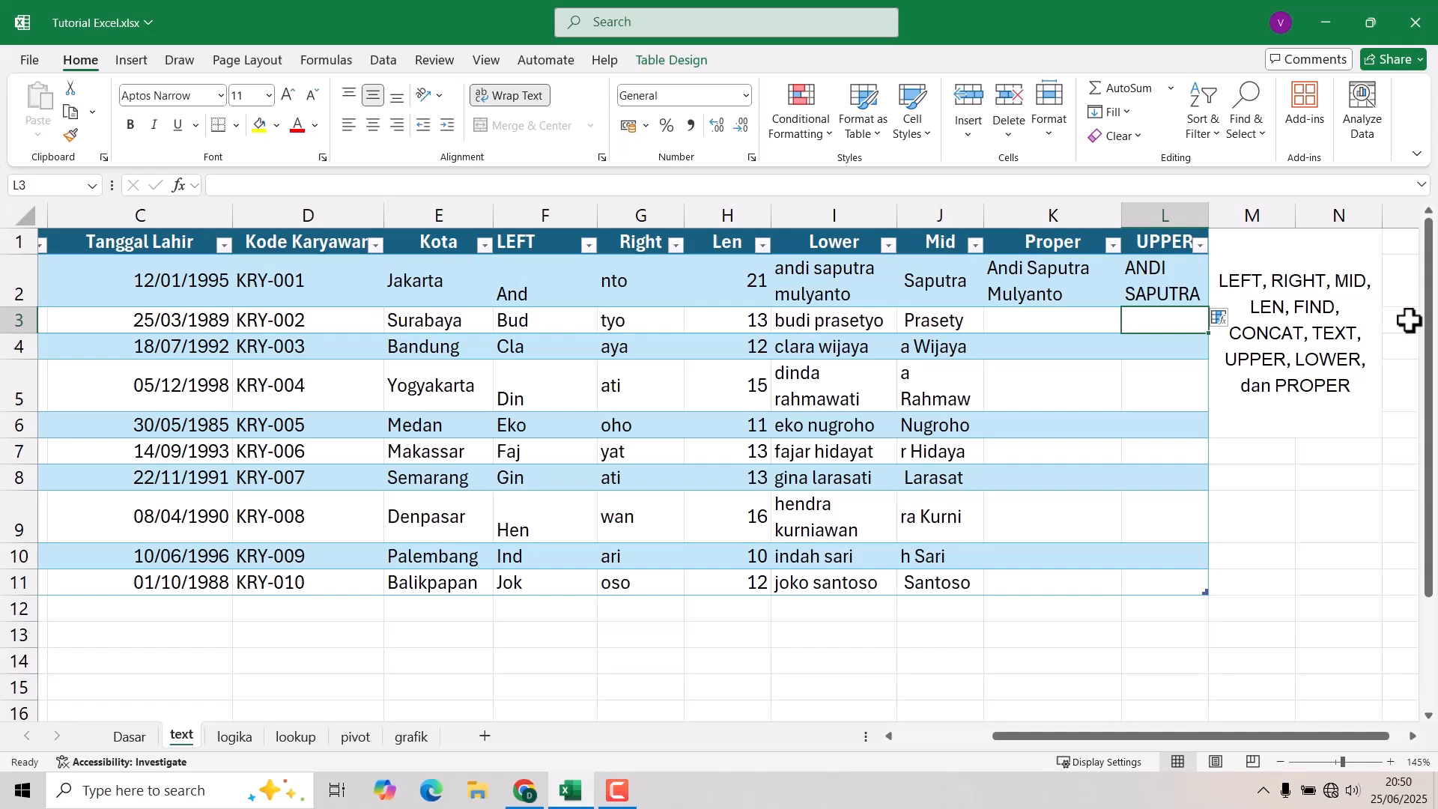
left_click_drag(1208, 216, 1343, 218)
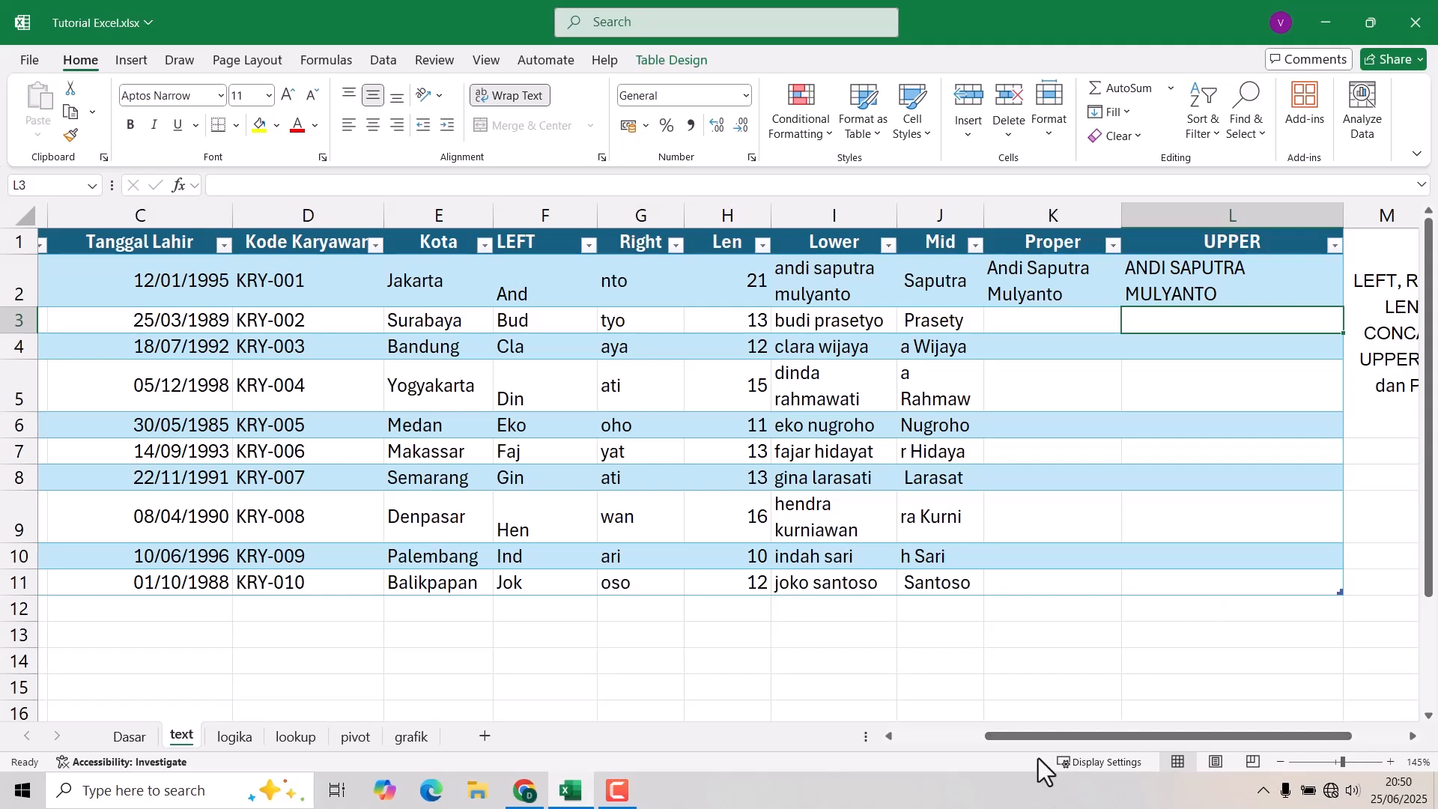
- Review the text function columns one by one, from LEFT in column F to UPPER in column L
left_click_drag(1019, 737, 888, 734)
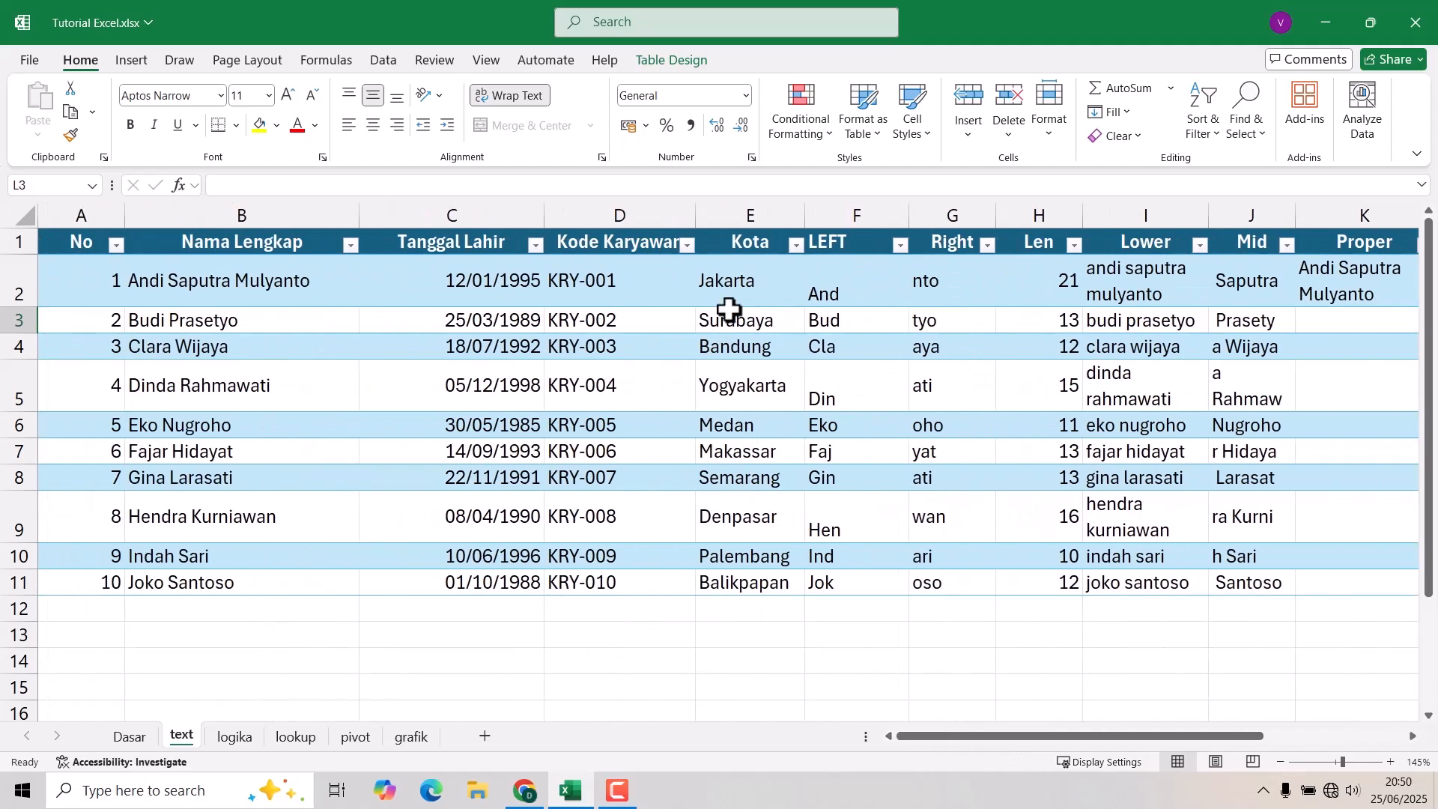
left_click(861, 212)
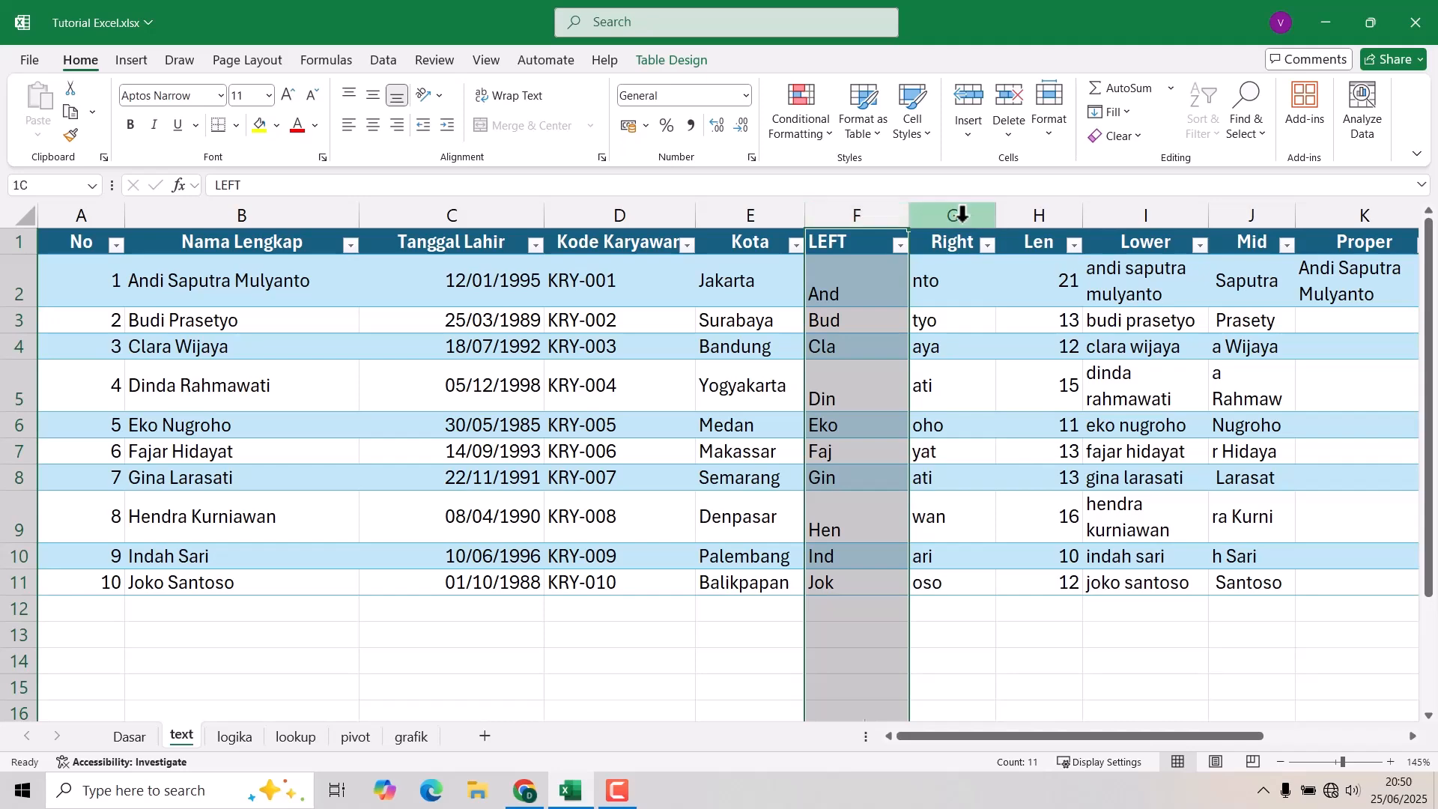
left_click(956, 214)
left_click(1041, 201)
left_click_drag(990, 734, 1153, 733)
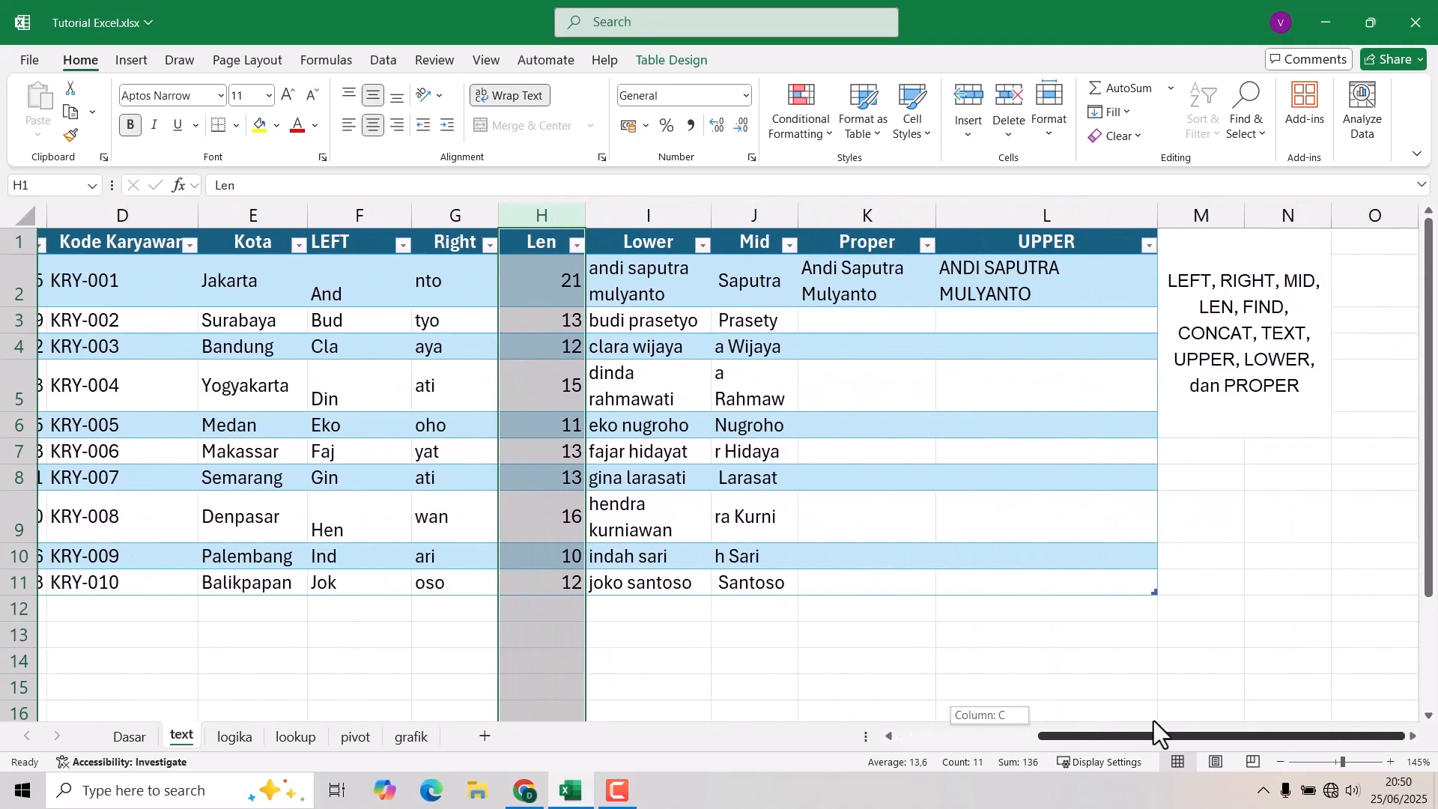
left_click(630, 217)
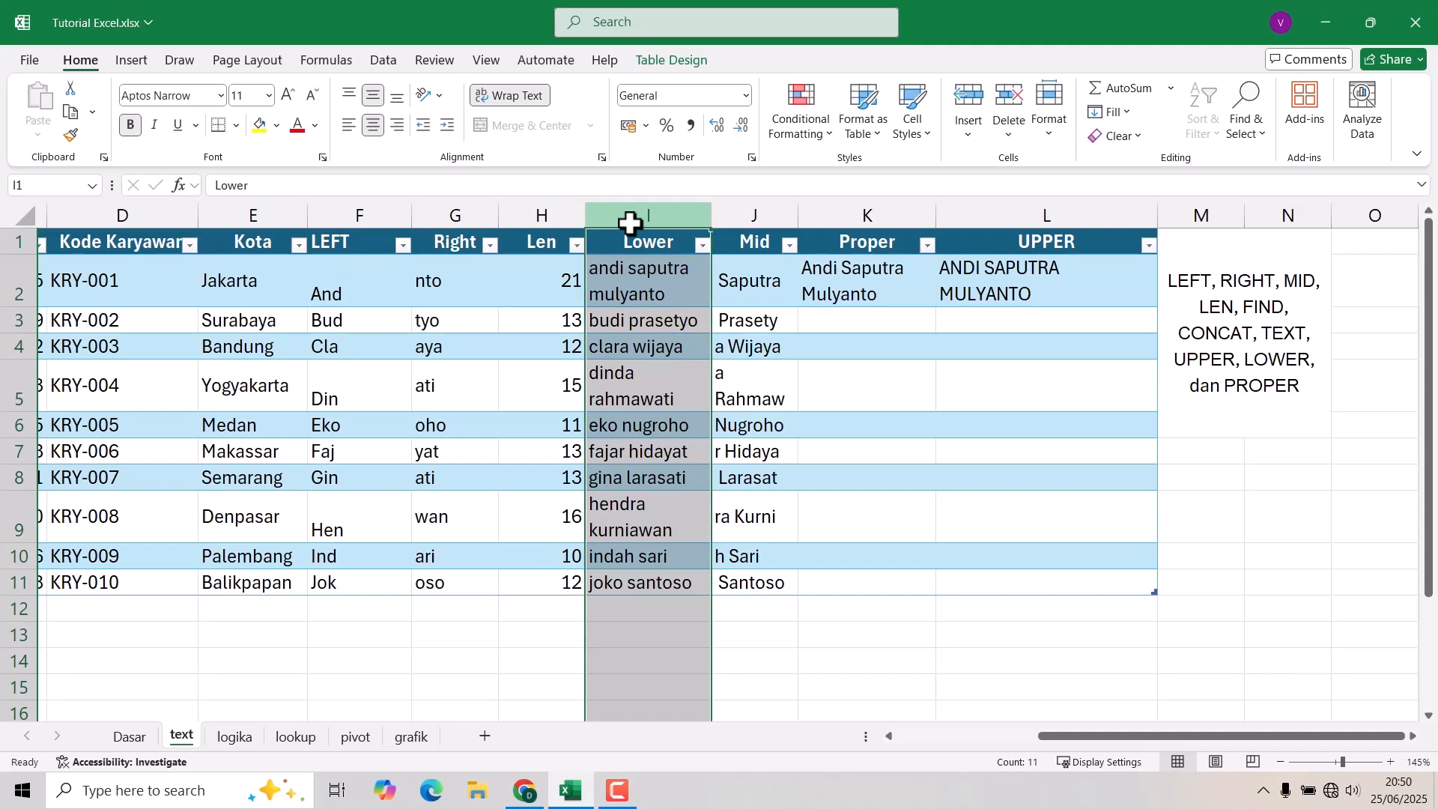
key("Right")
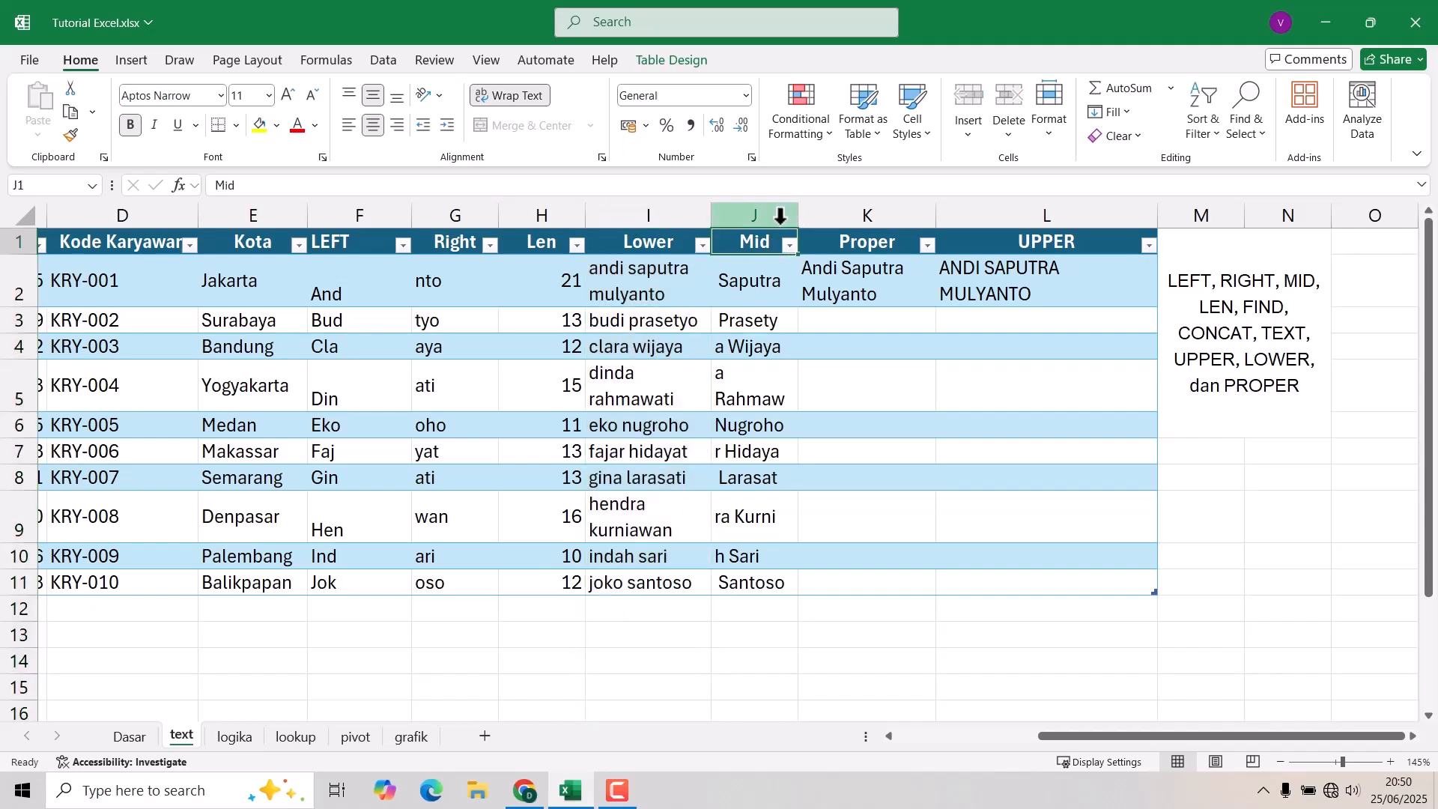
left_click(758, 215)
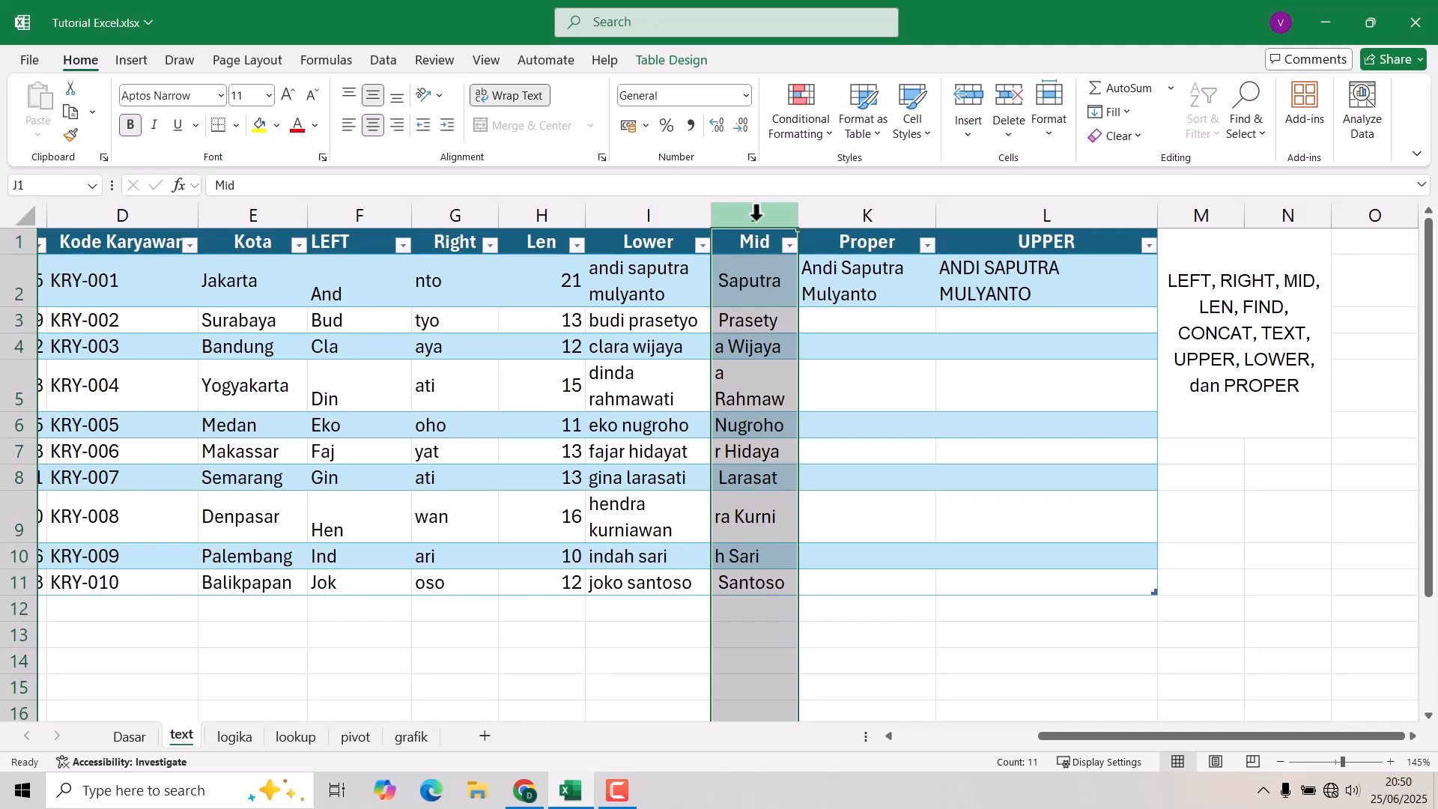
left_click(839, 210)
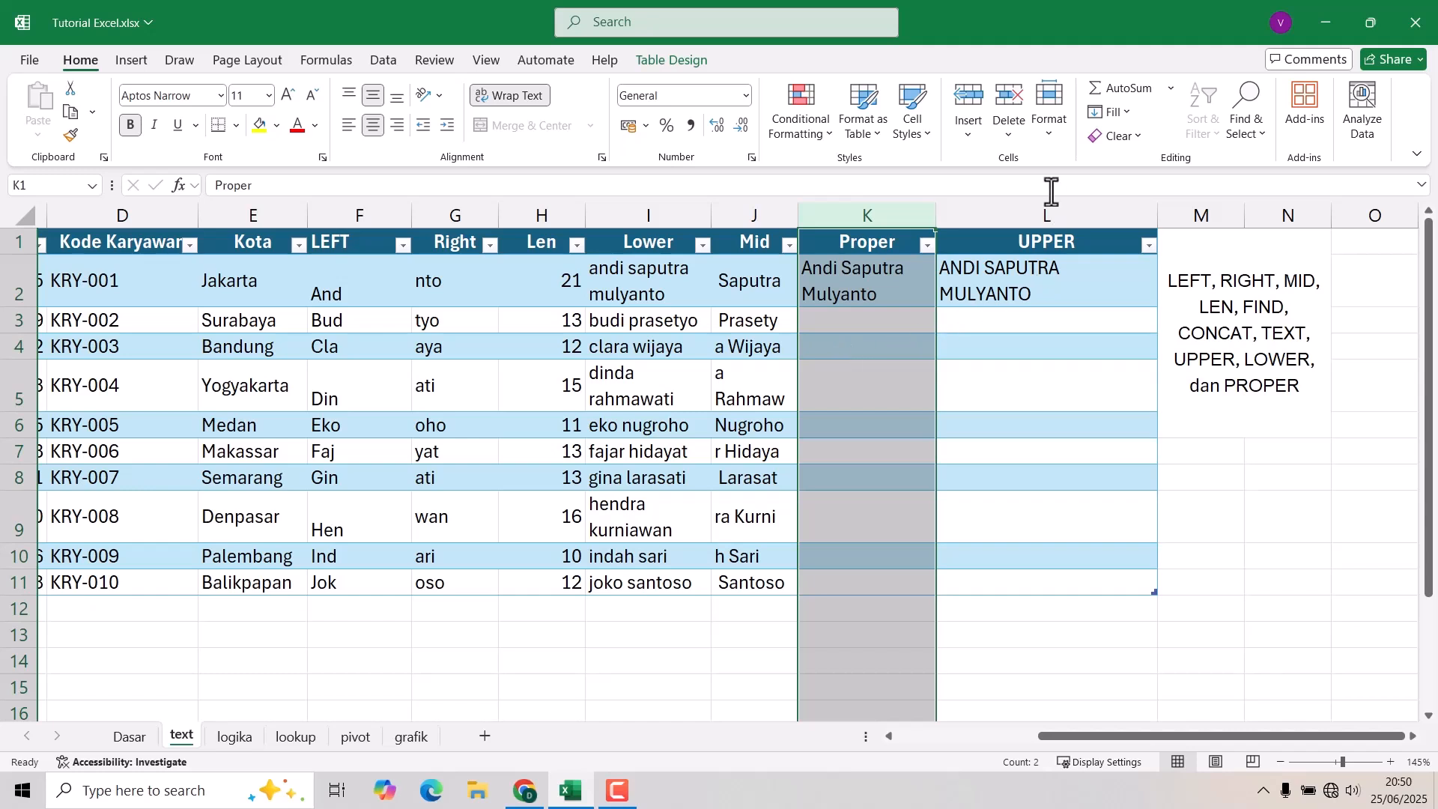
left_click(1046, 217)
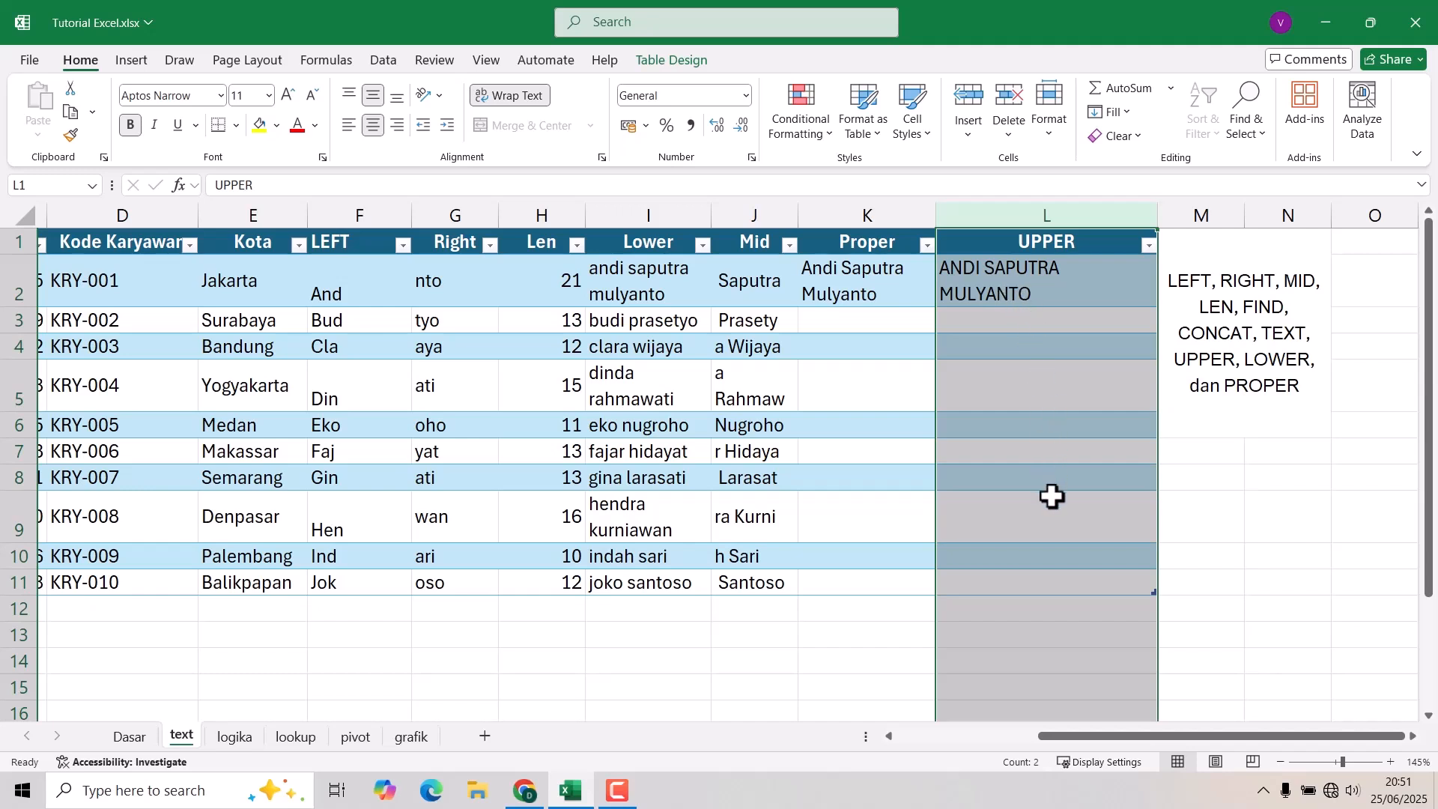
left_click(705, 426)
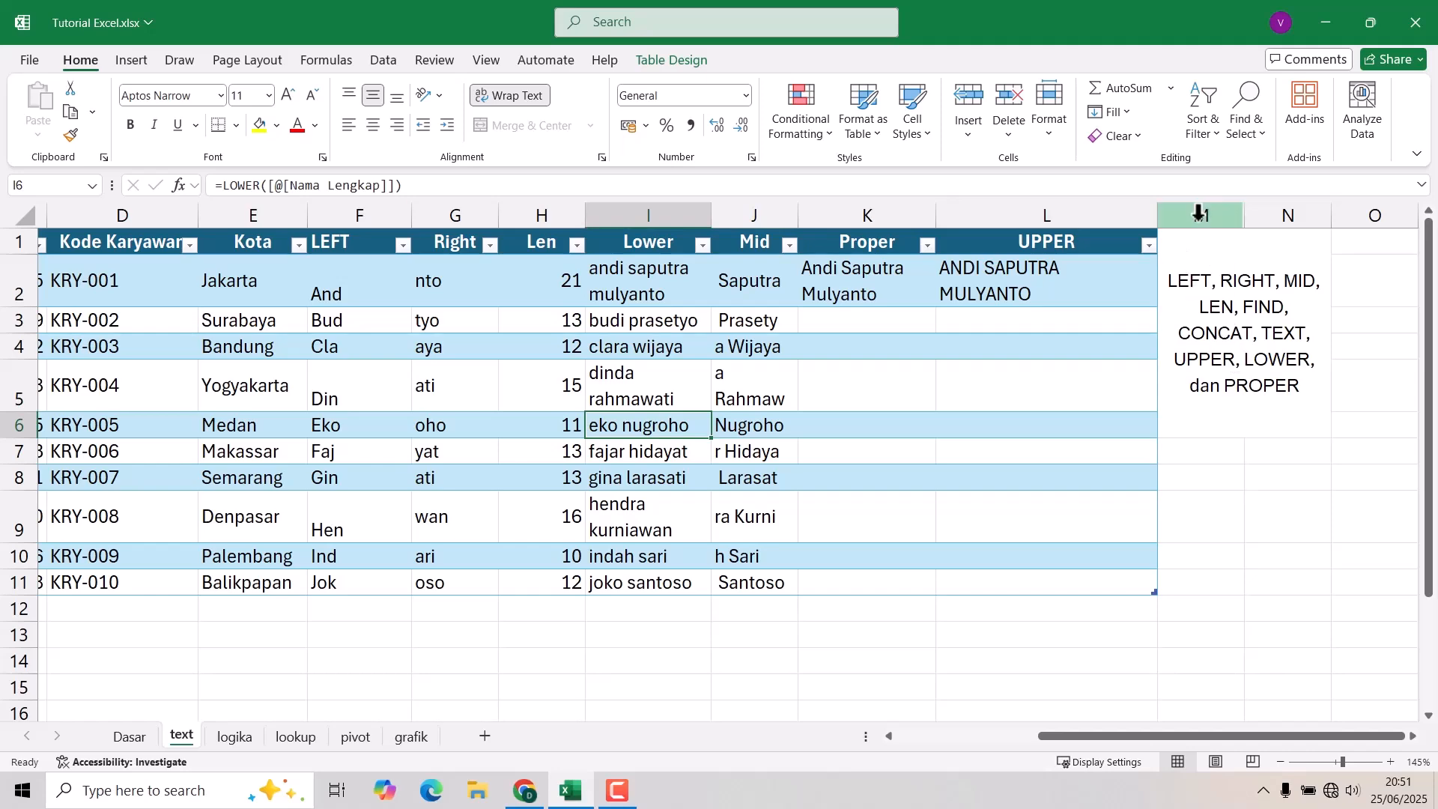
- Clear the contents of columns M and N to remove the note listing the text functions
left_click(1229, 217)
left_click_drag(1229, 220, 1269, 218)
right_click(1269, 221)
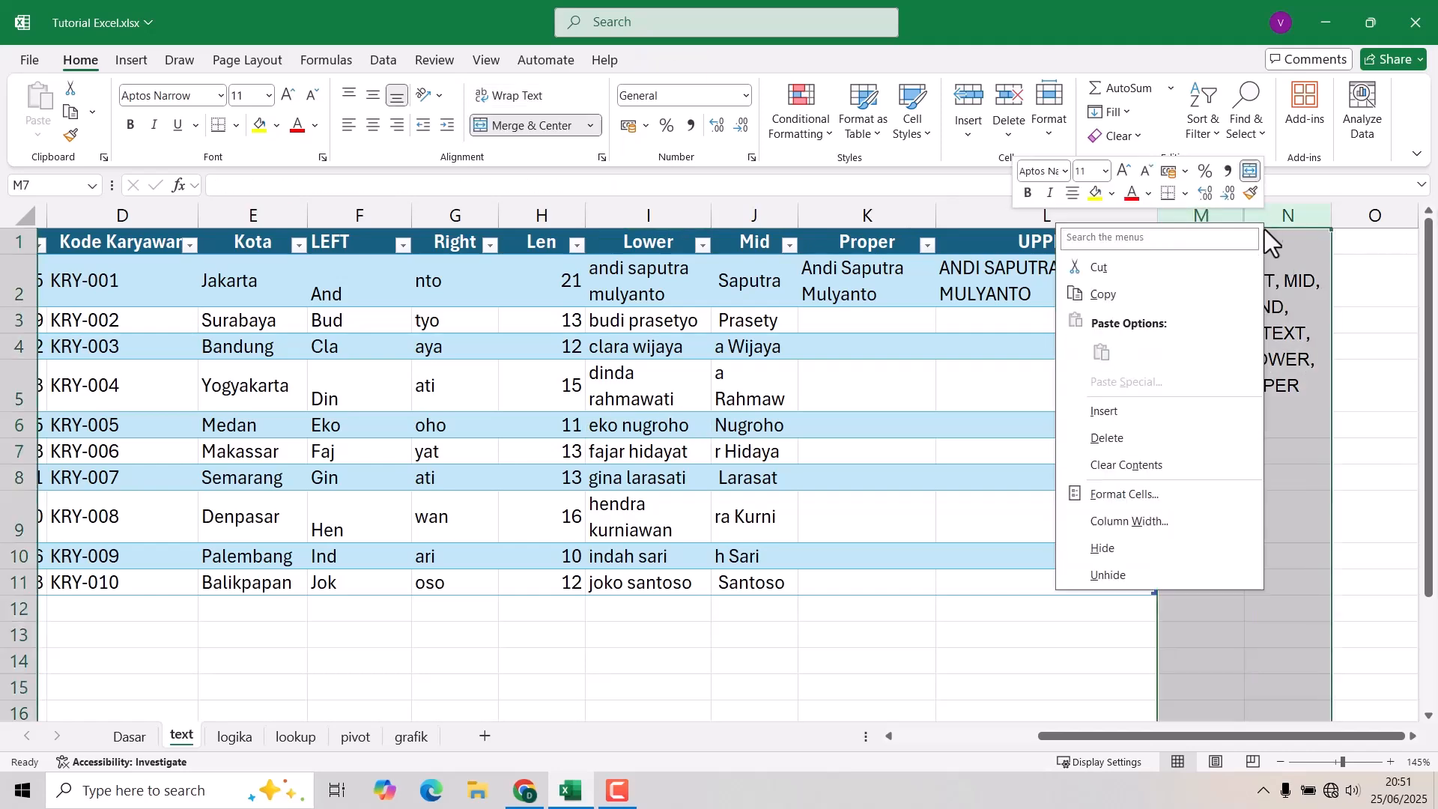
left_click(1111, 469)
- Add a table column with the header concate in M1
left_click(1177, 236)
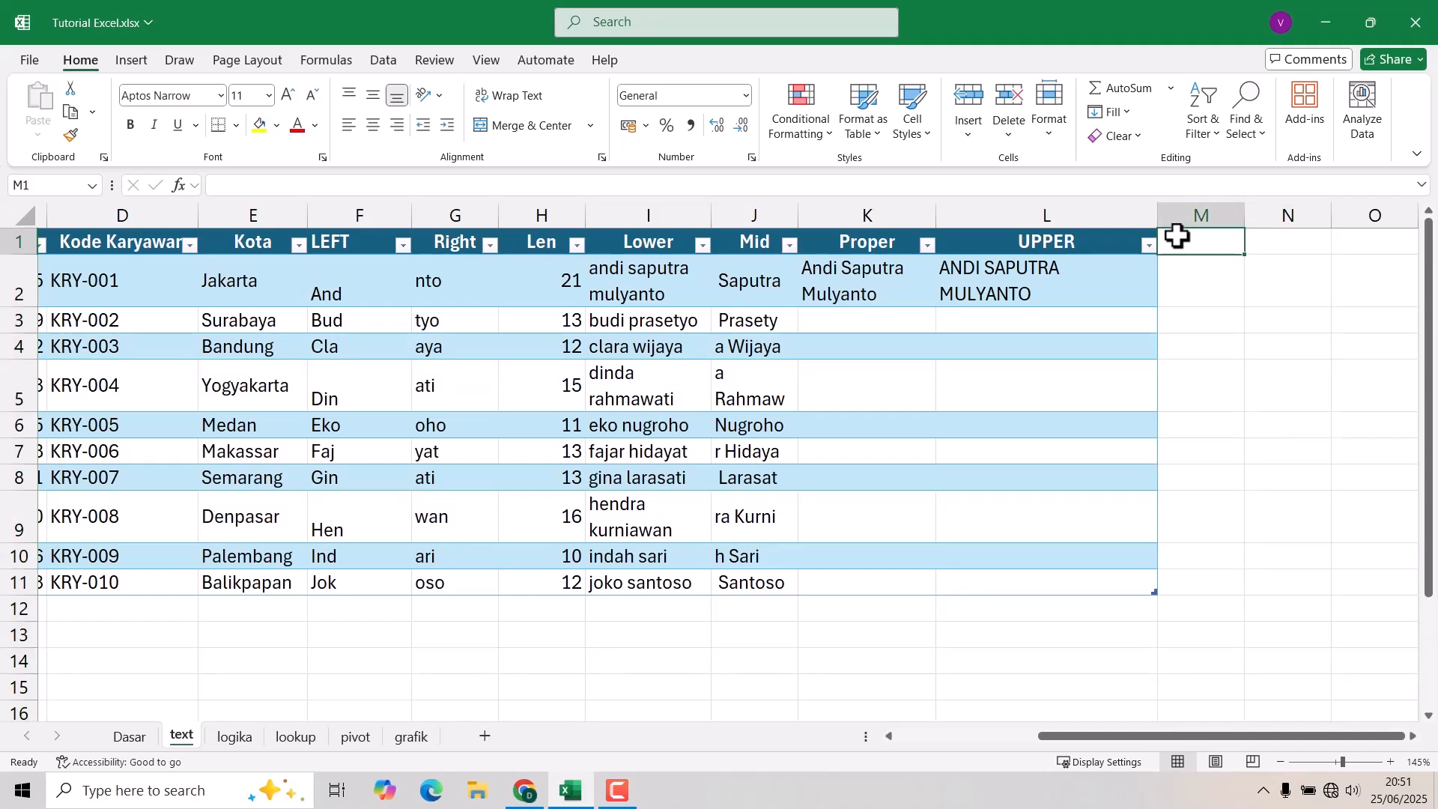
type("=")
key("BackSpace")
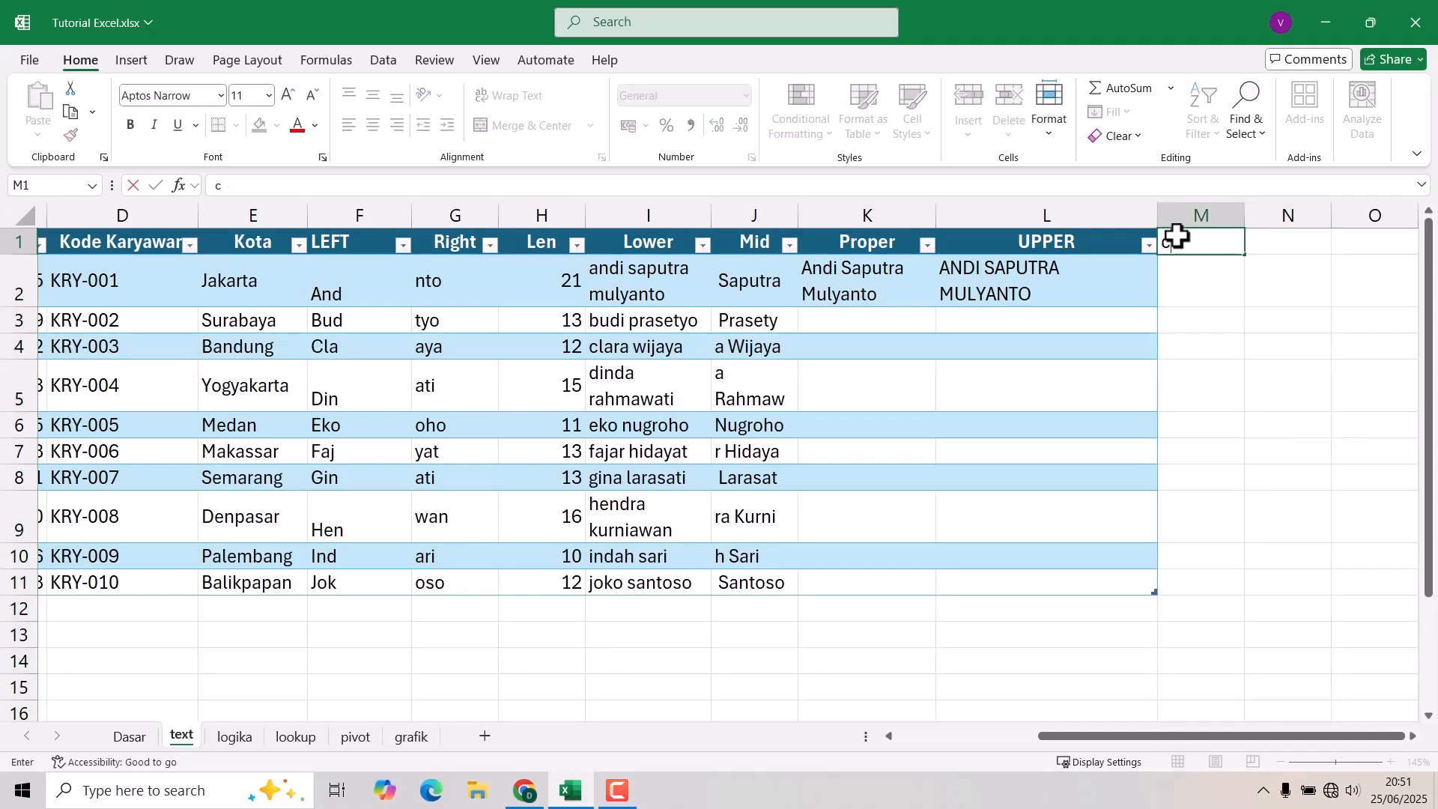
type("concate")
key("Return")
type("=")
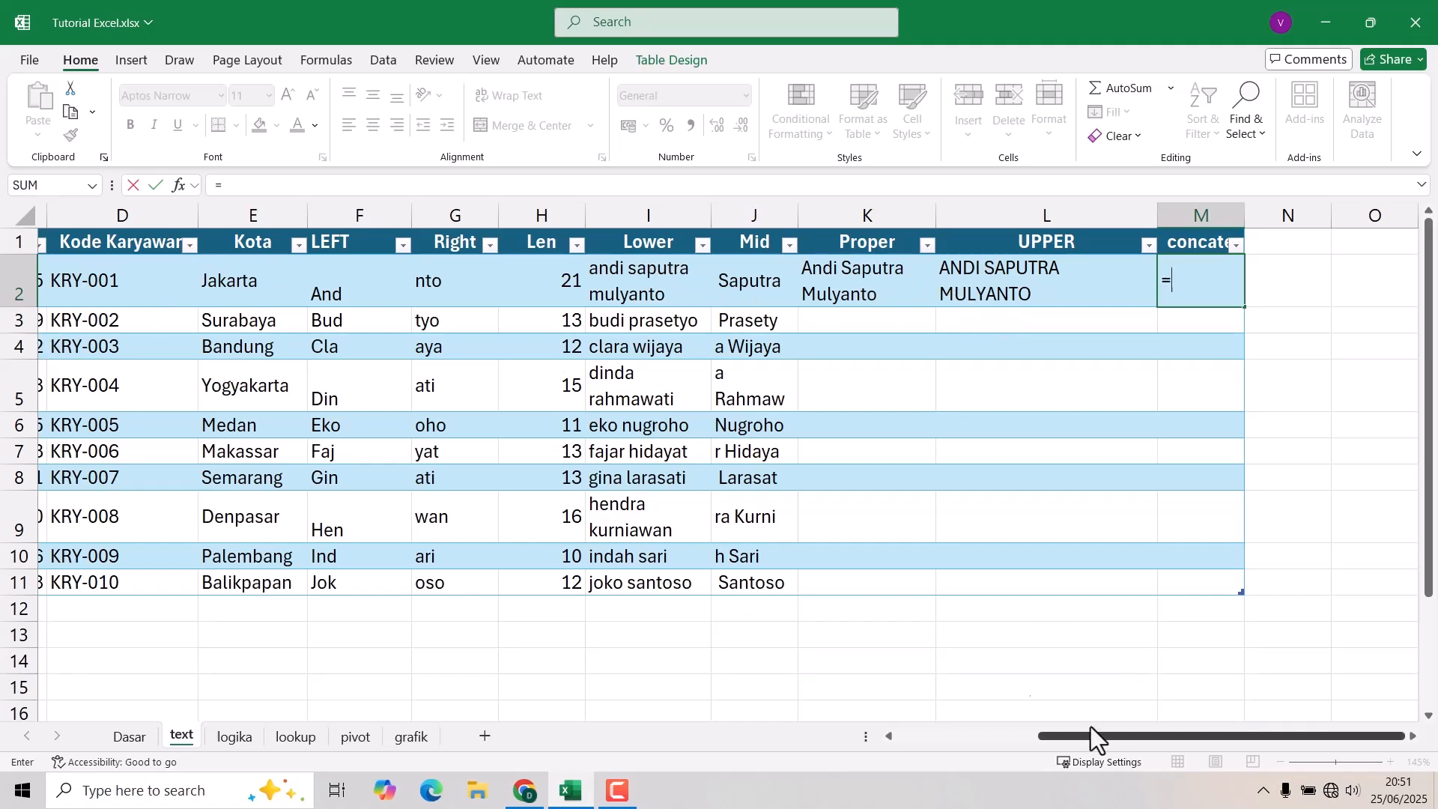
left_click_drag(1064, 736, 917, 748)
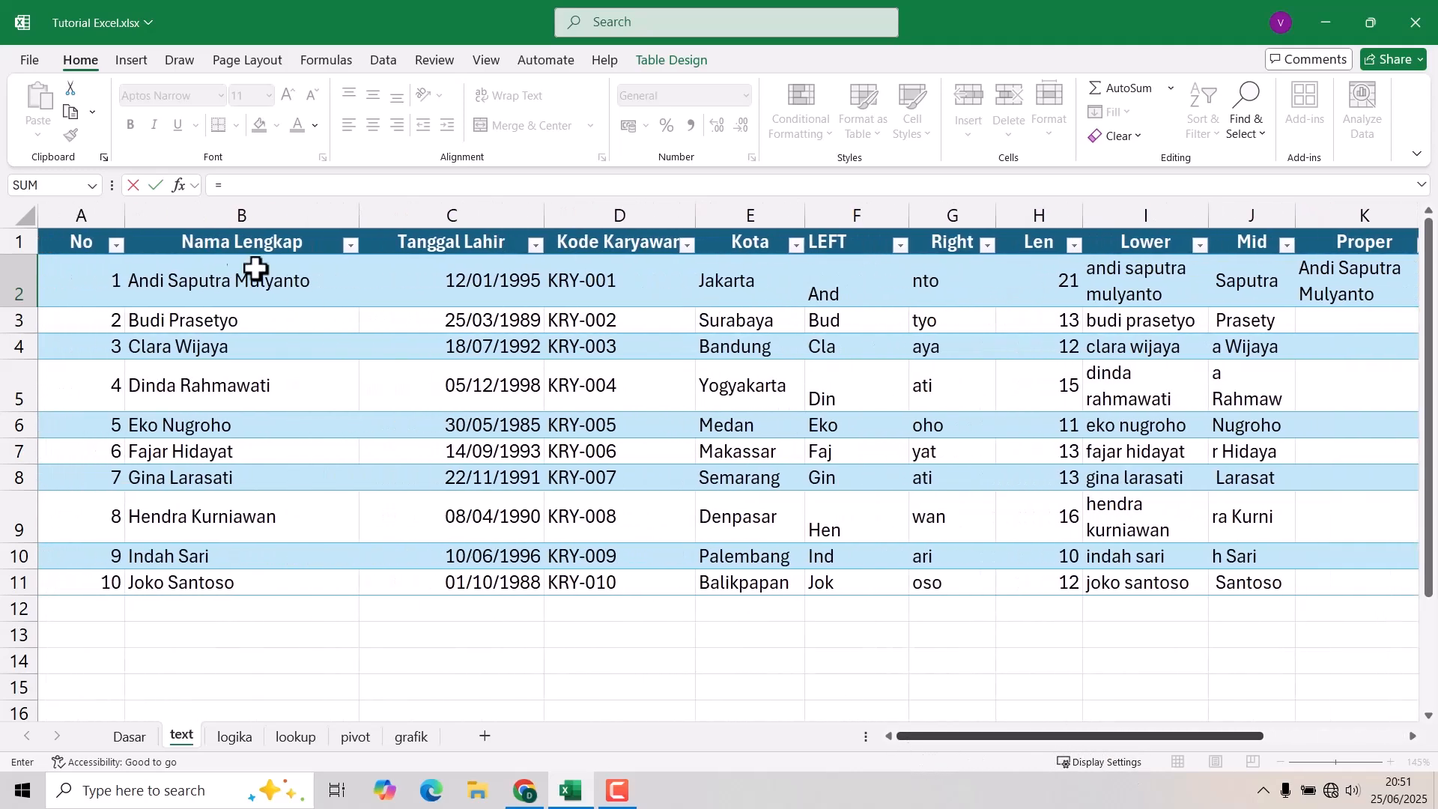
left_click(202, 290)
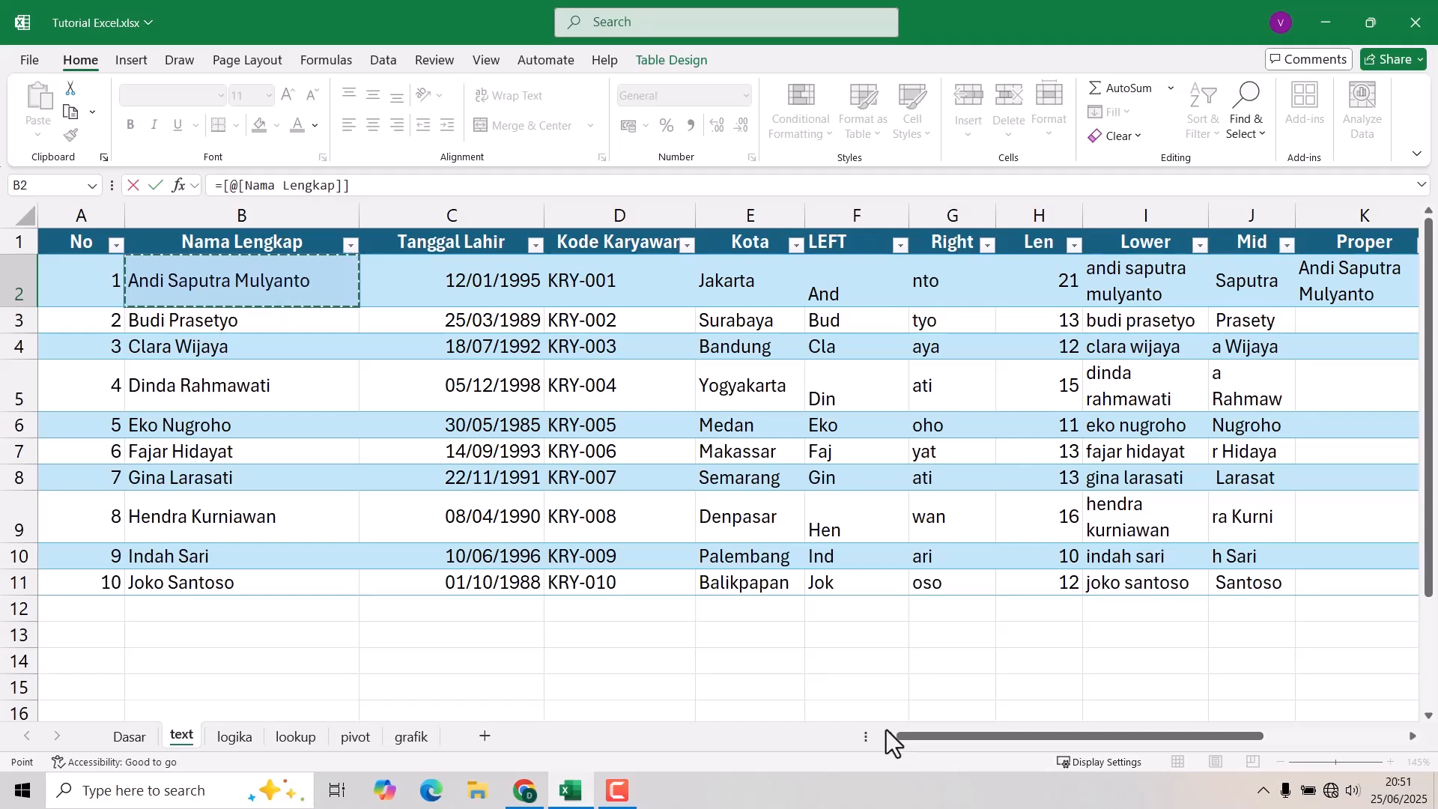
left_click_drag(898, 739, 1041, 738)
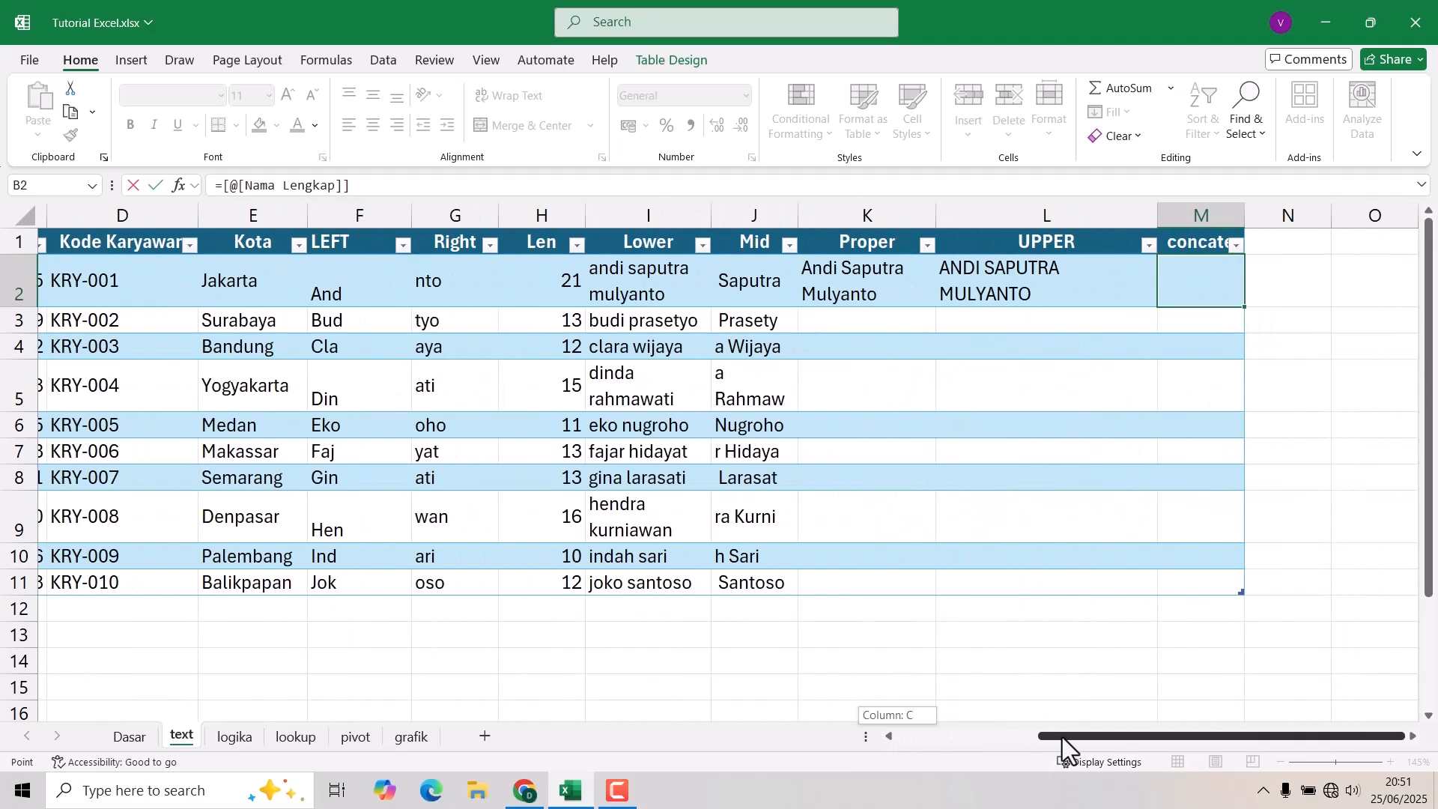
type(";")
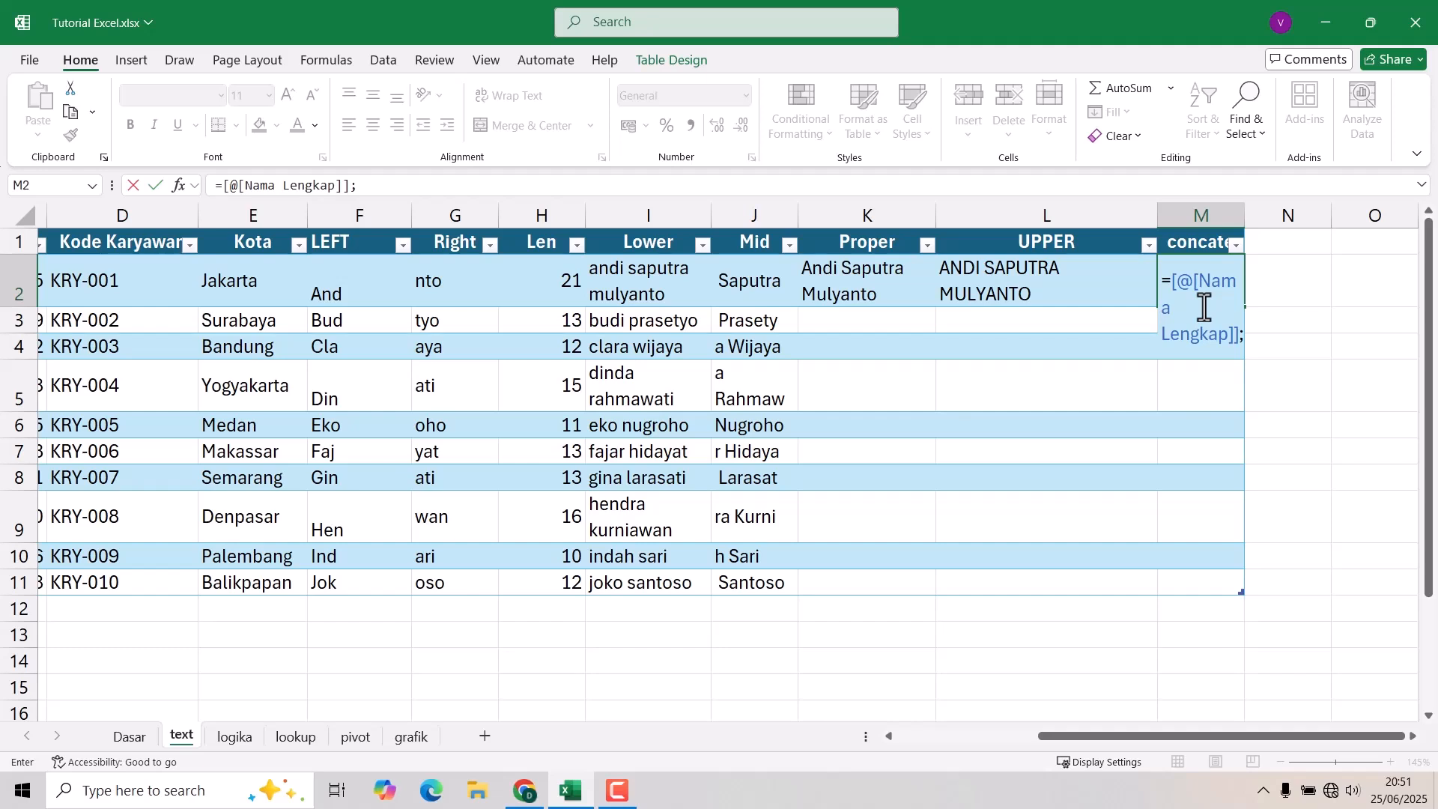
type("\"\"")
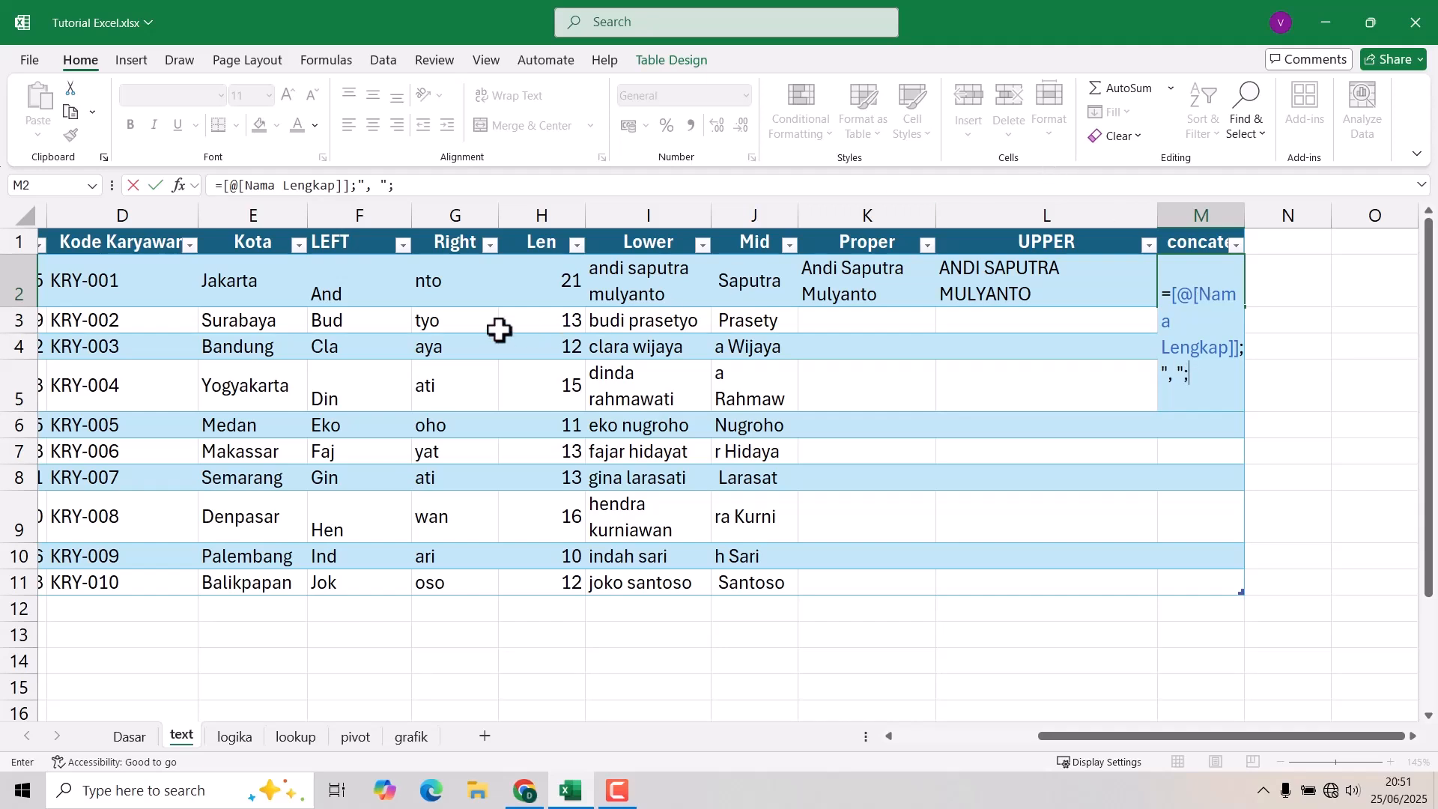
left_click(234, 292)
type(")")
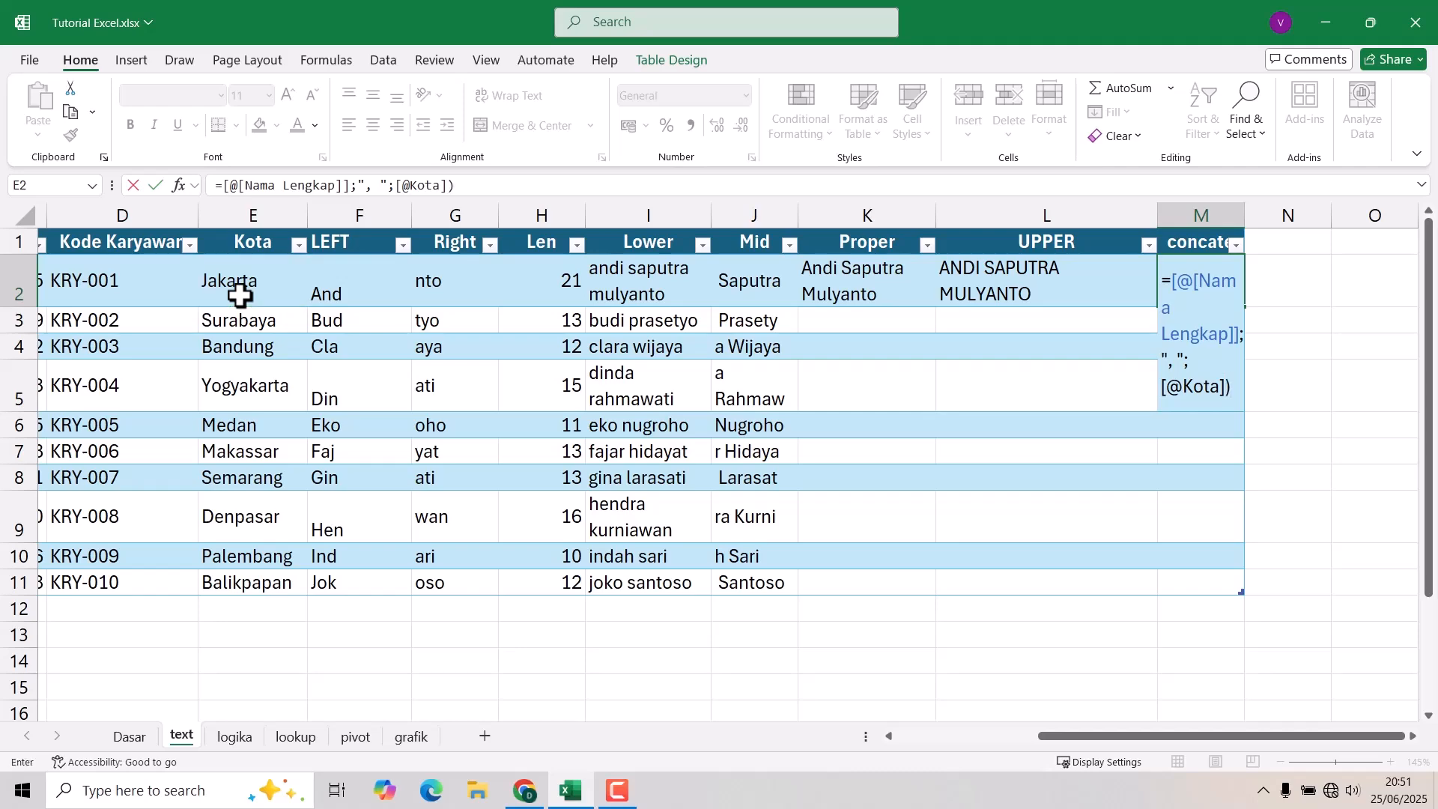
key("Return")
key("Return")
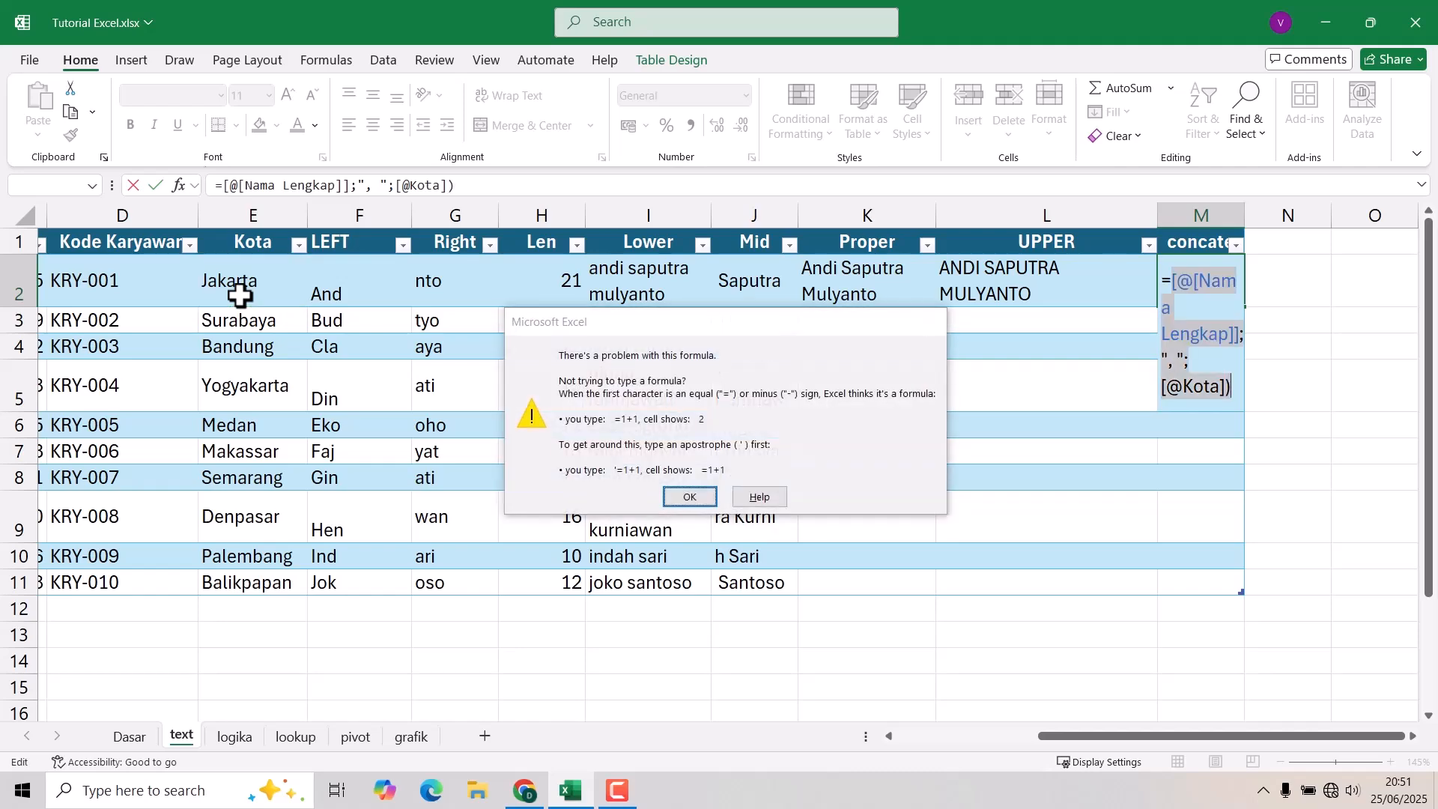
left_click(1181, 378)
key("BackSpace")
type(",")
key("Return")
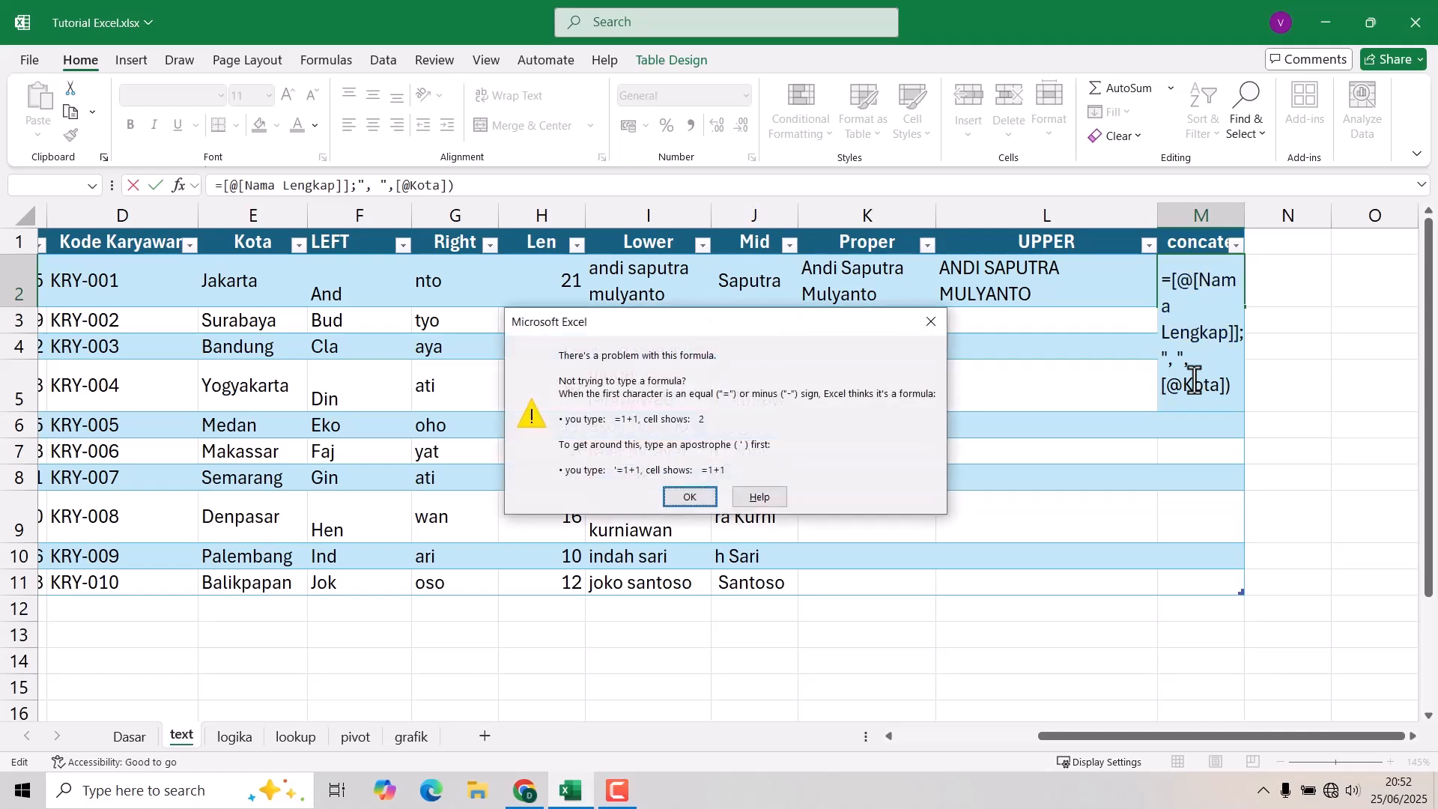
key("Return")
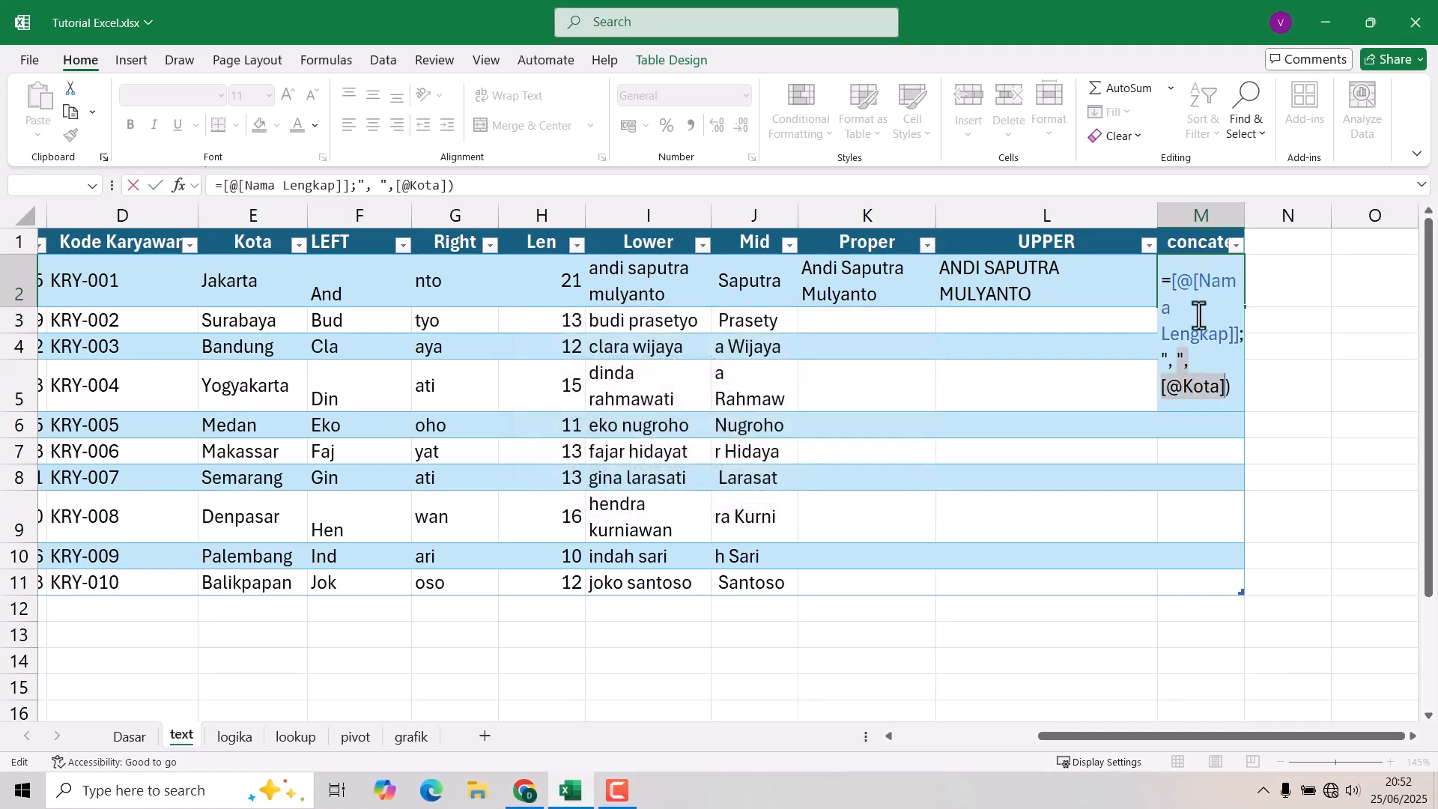
key("ctrl+shift+Home")
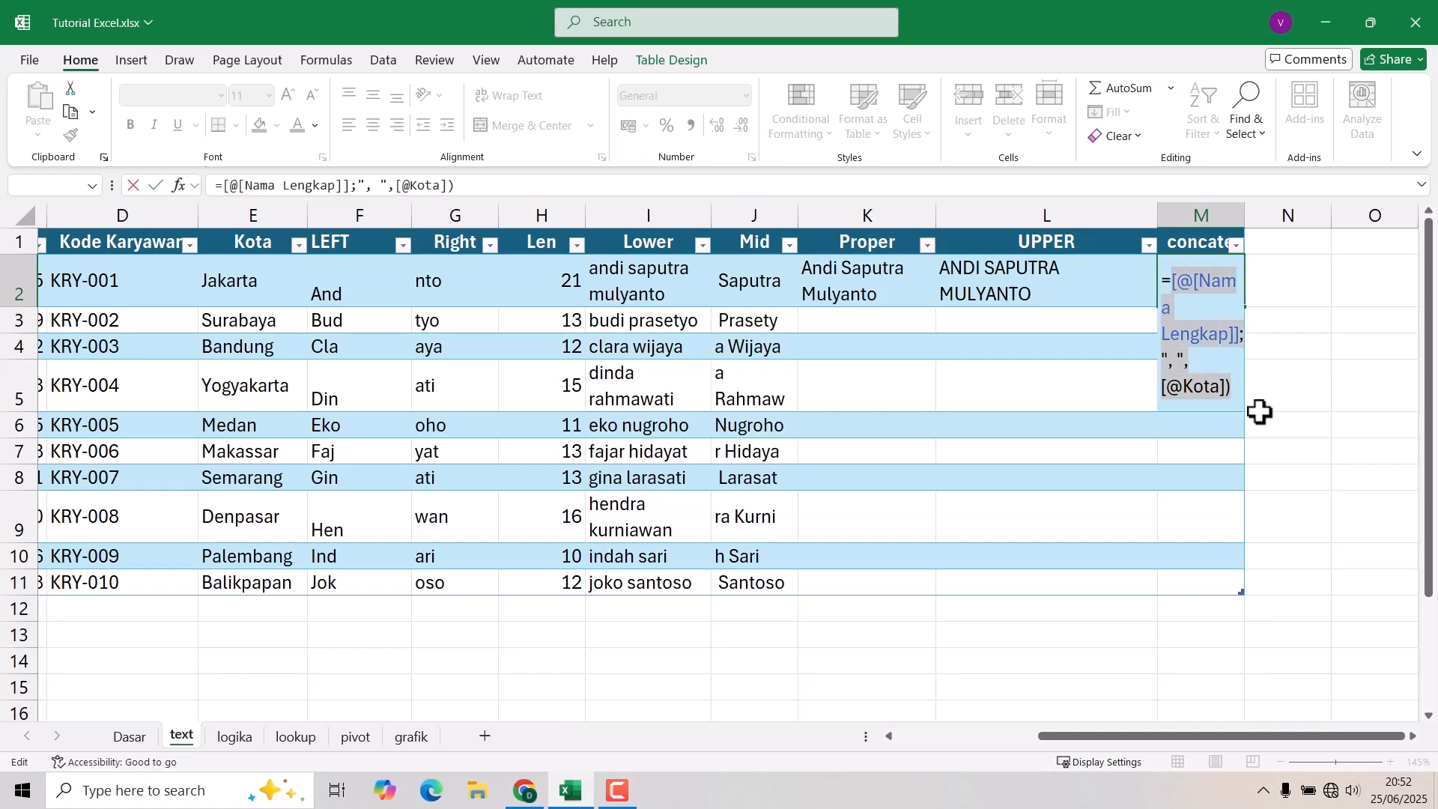
type("=con")
key("Tab")
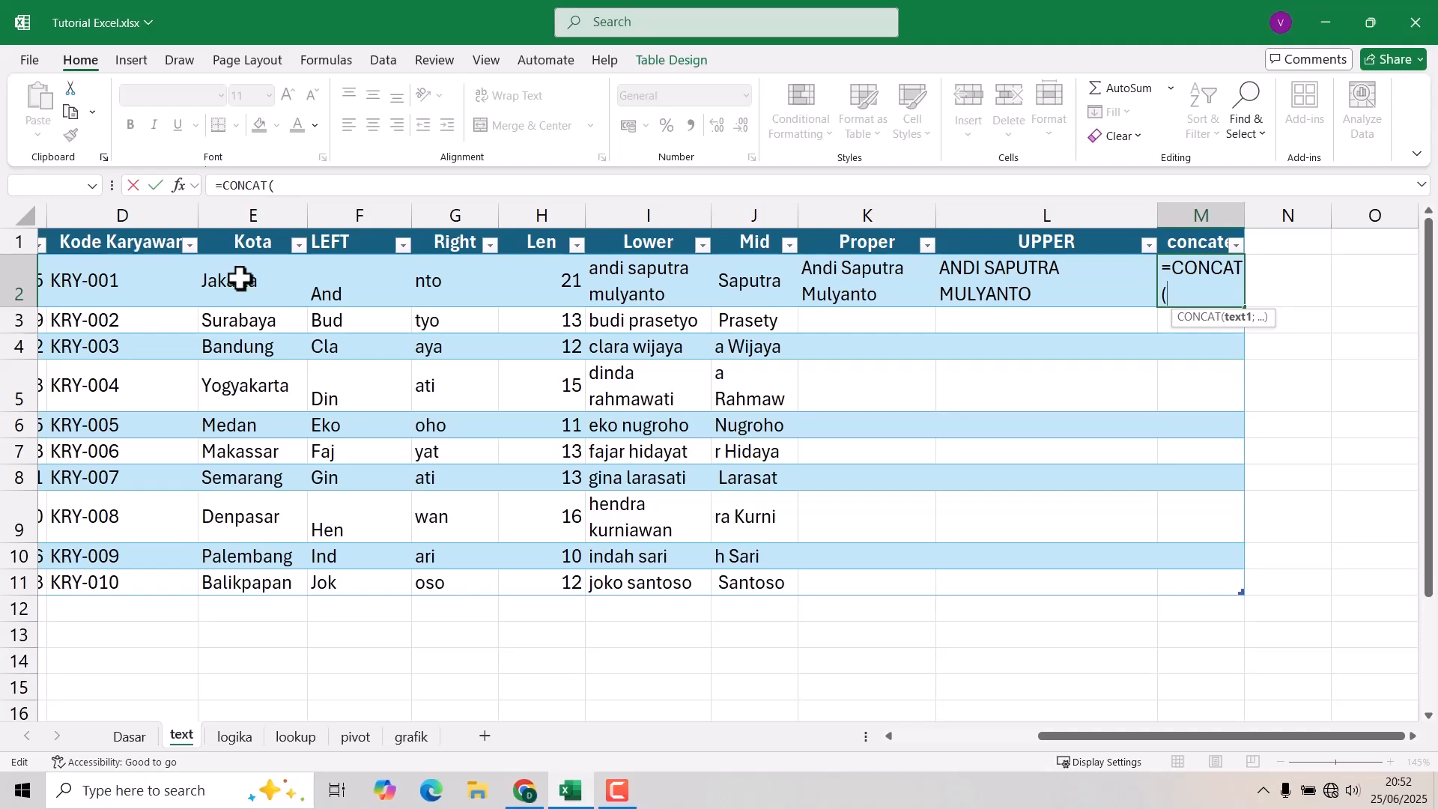
left_click_drag(1104, 738, 884, 753)
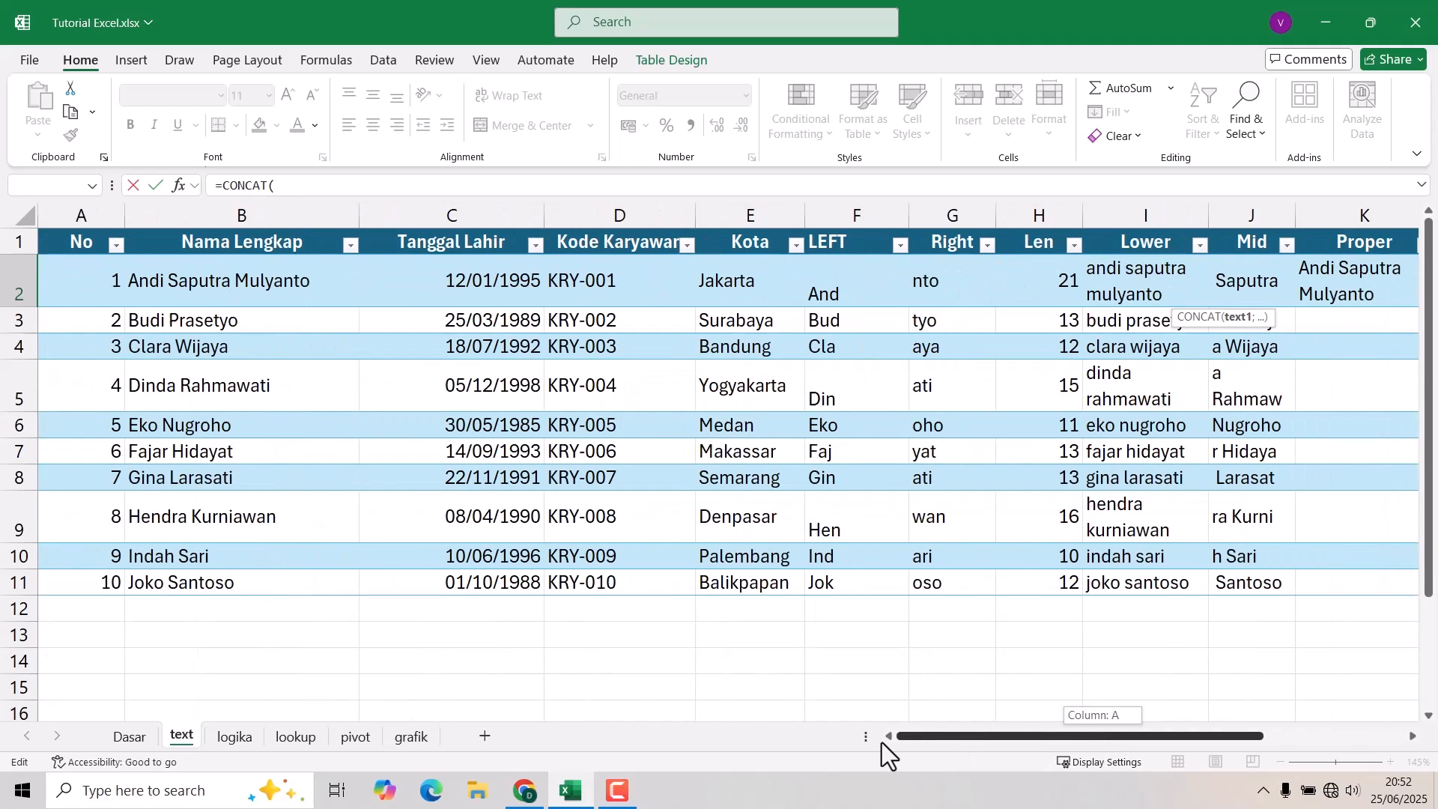
left_click(187, 279)
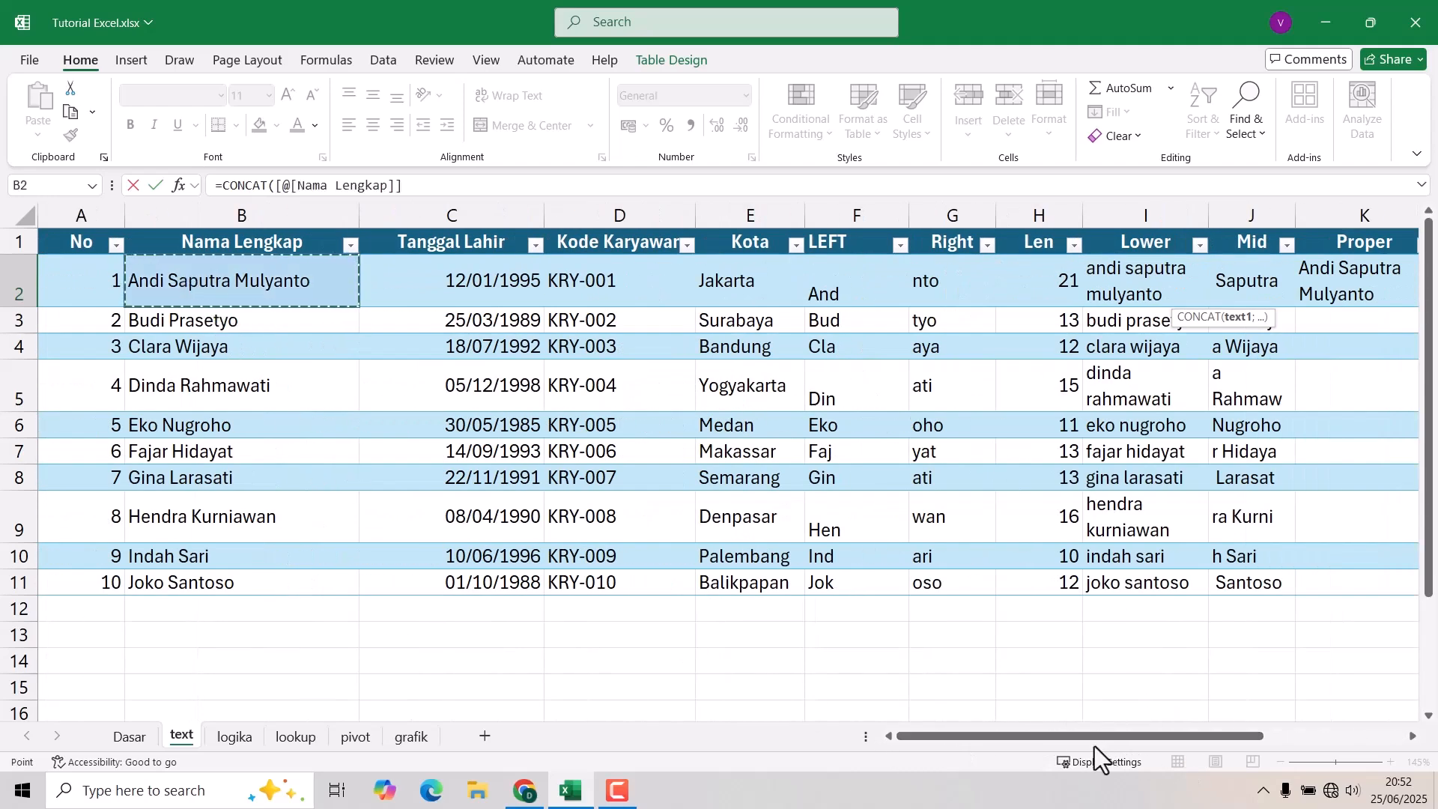
left_click_drag(1074, 739, 1264, 739)
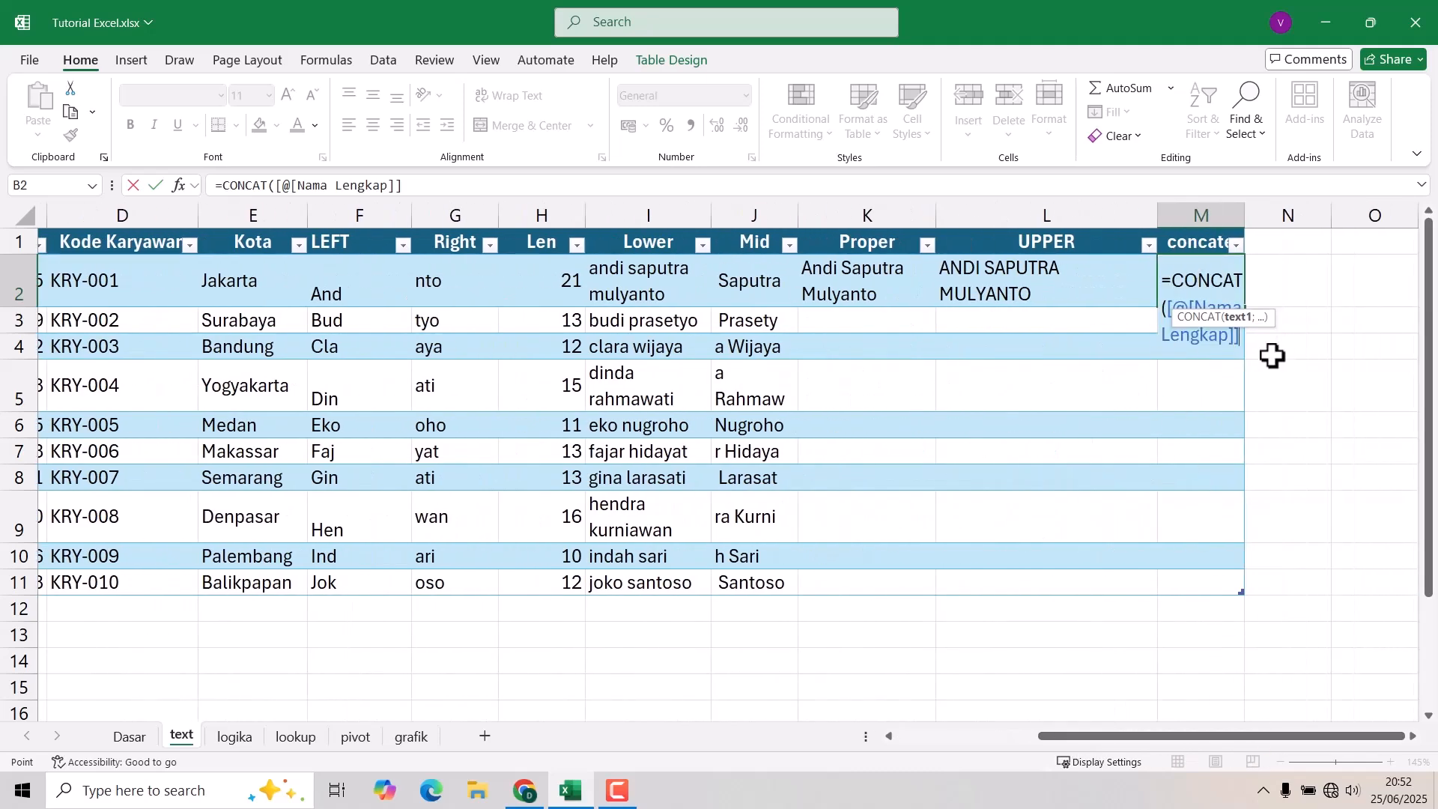
type(";")
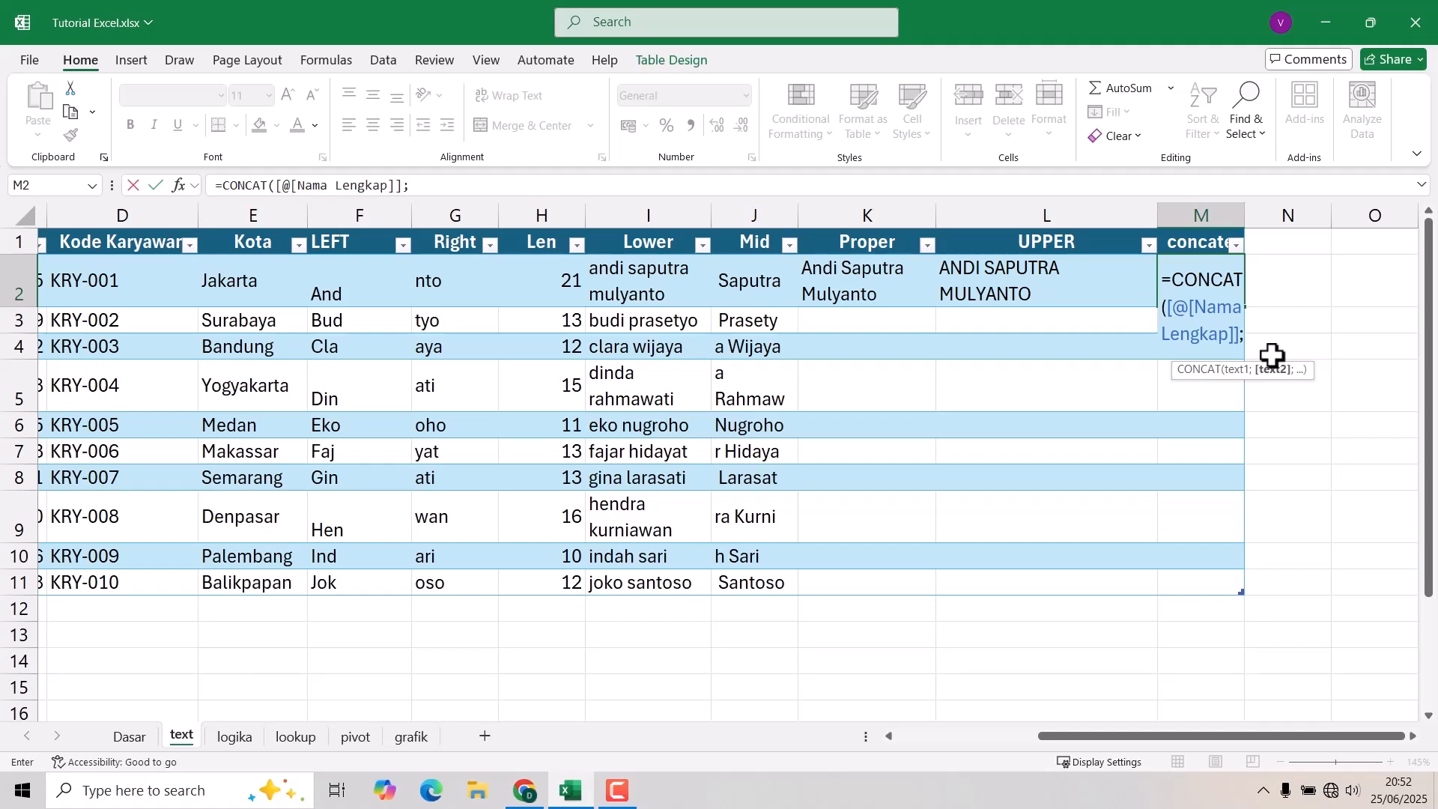
left_click(231, 289)
type("\")")
key("Return")
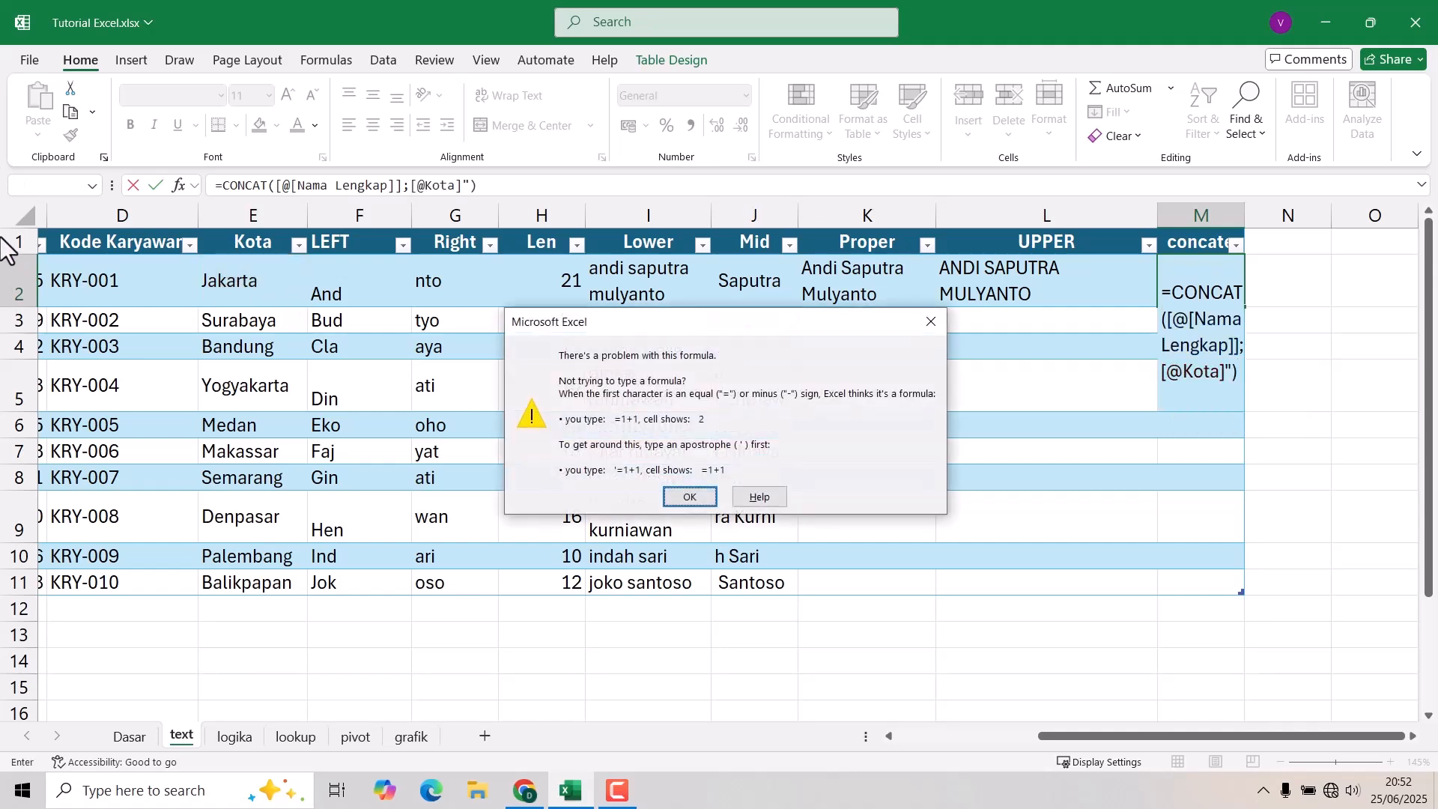
left_click(685, 497)
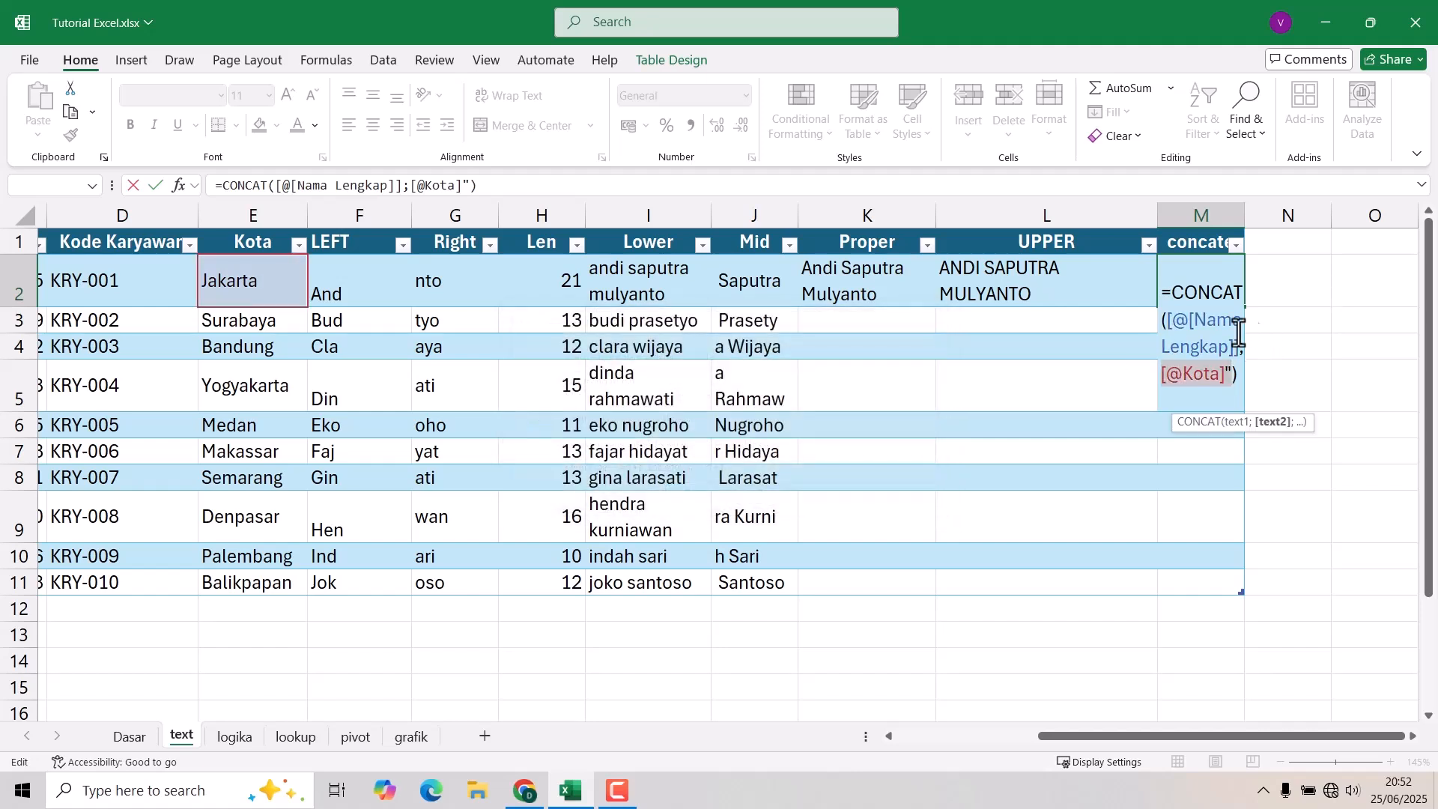
left_click(1235, 373)
key("BackSpace")
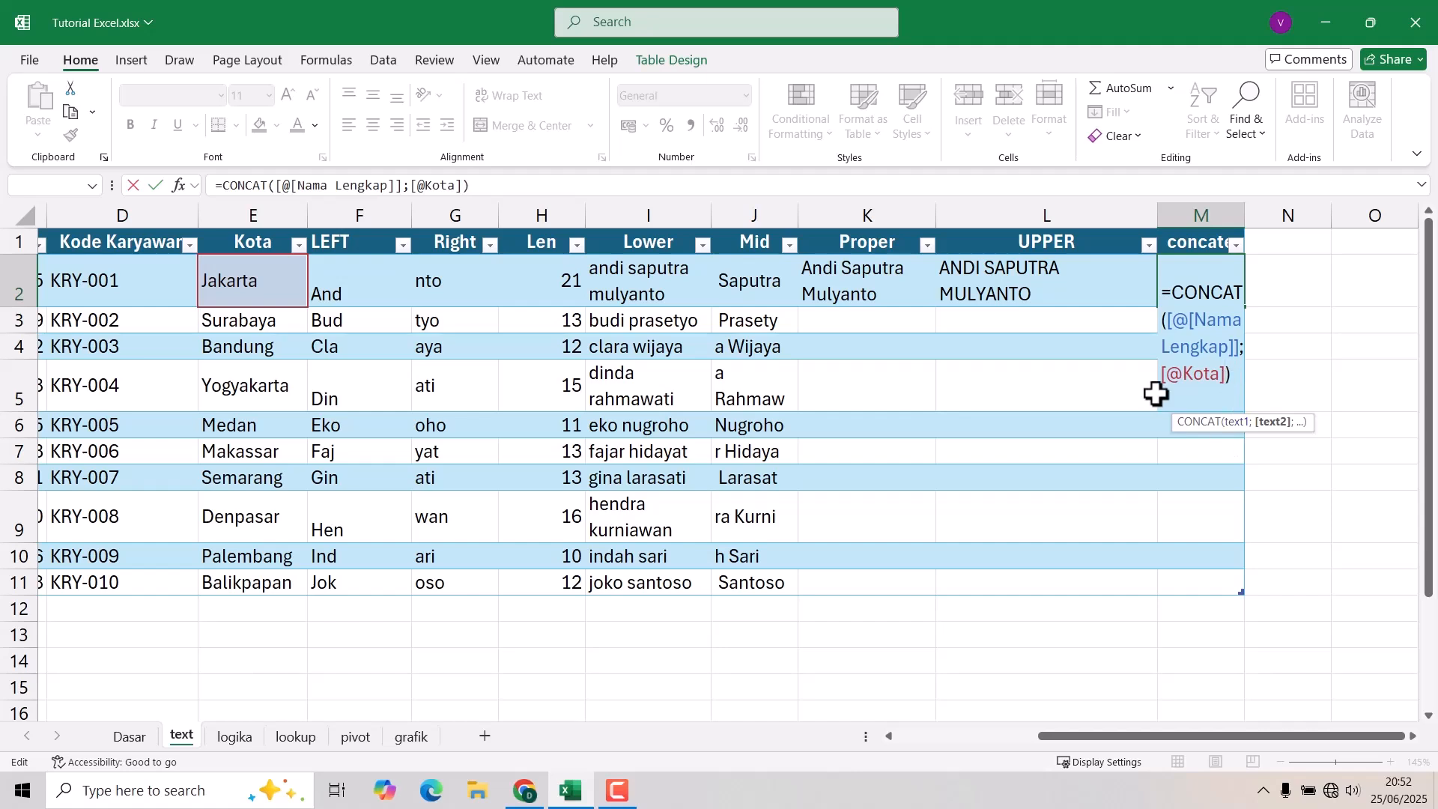
key("Return")
key("Return")
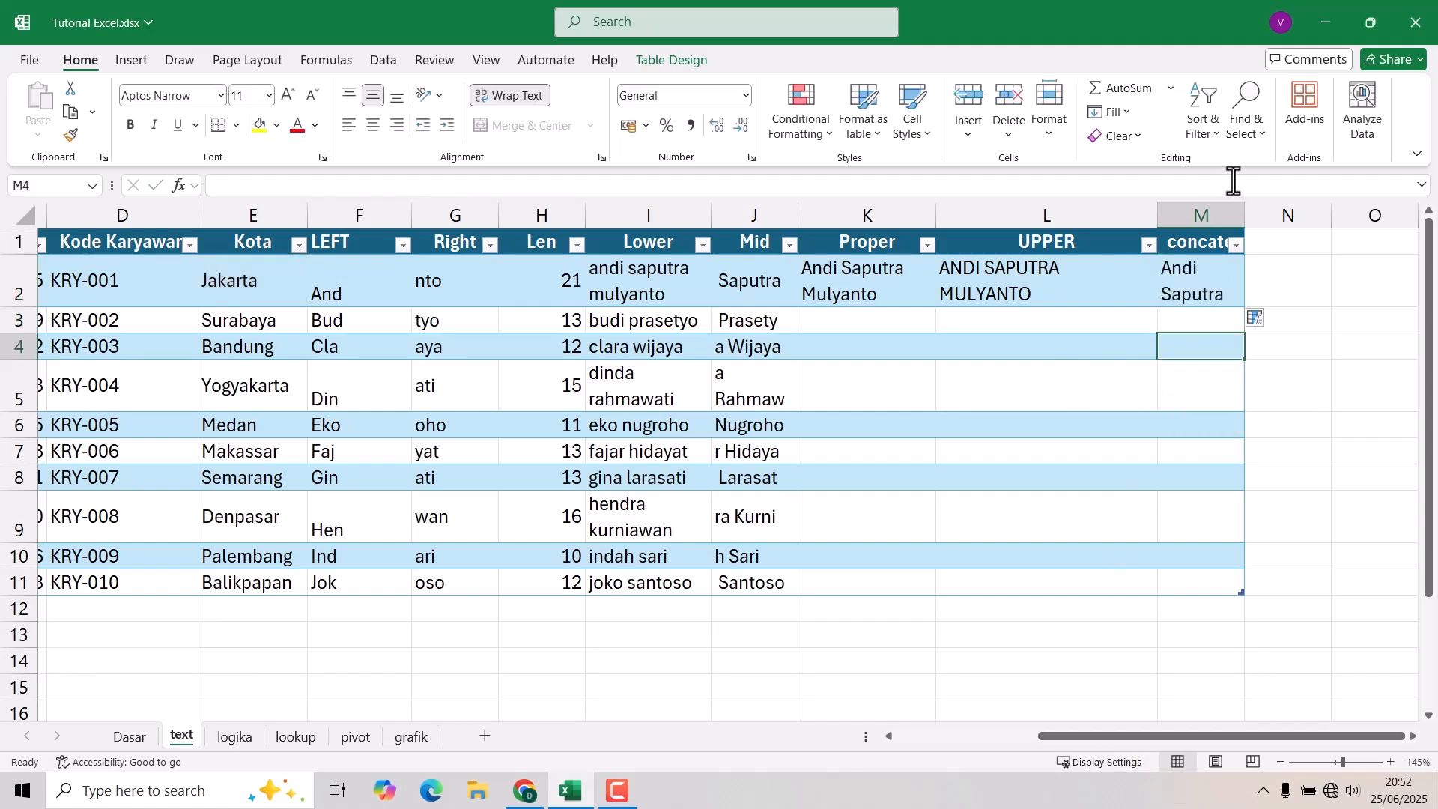
- Widen the concate column M so that it is nearly three times as wide
left_click_drag(1244, 215, 1432, 225)
left_click_drag(1244, 214, 1396, 215)
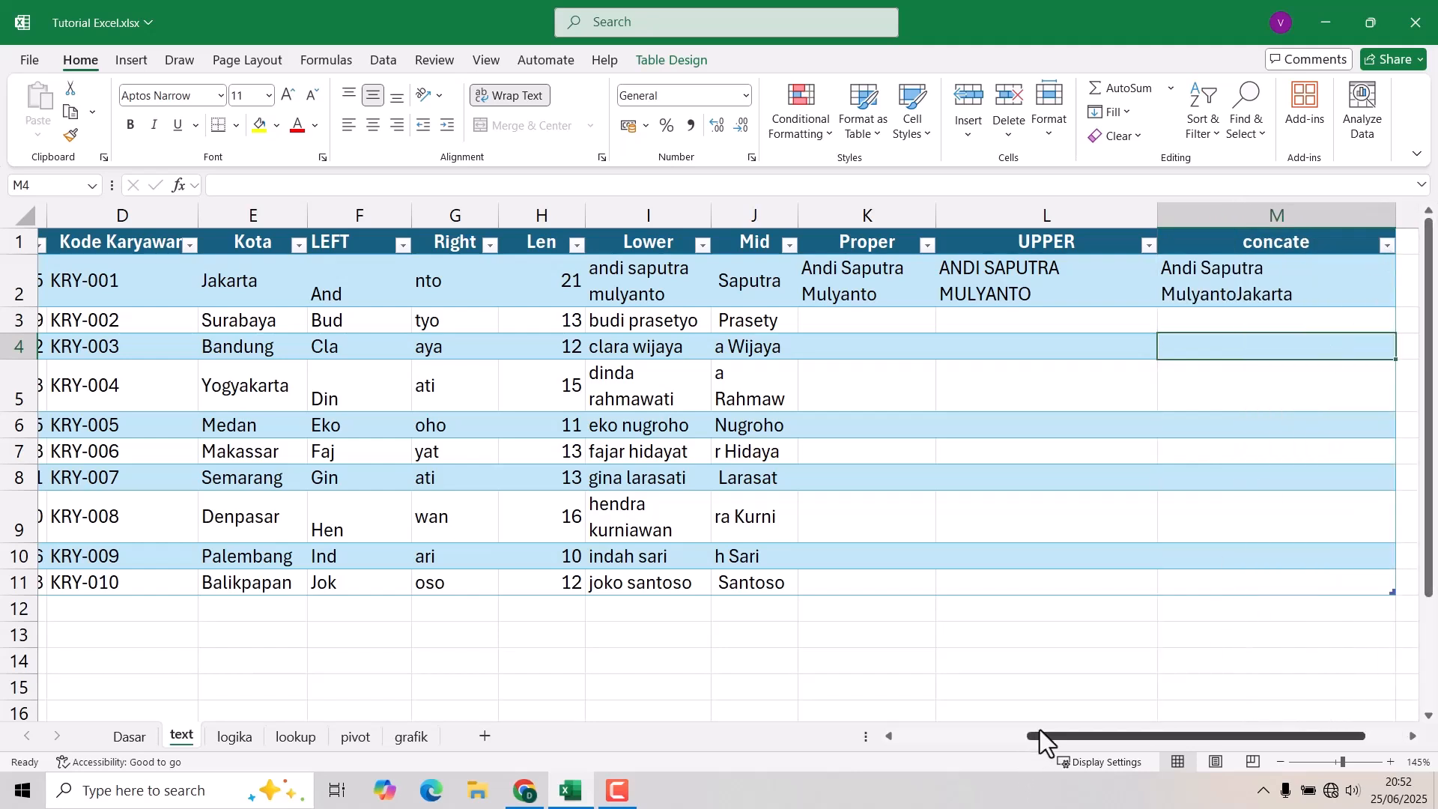
left_click_drag(1040, 730, 1095, 731)
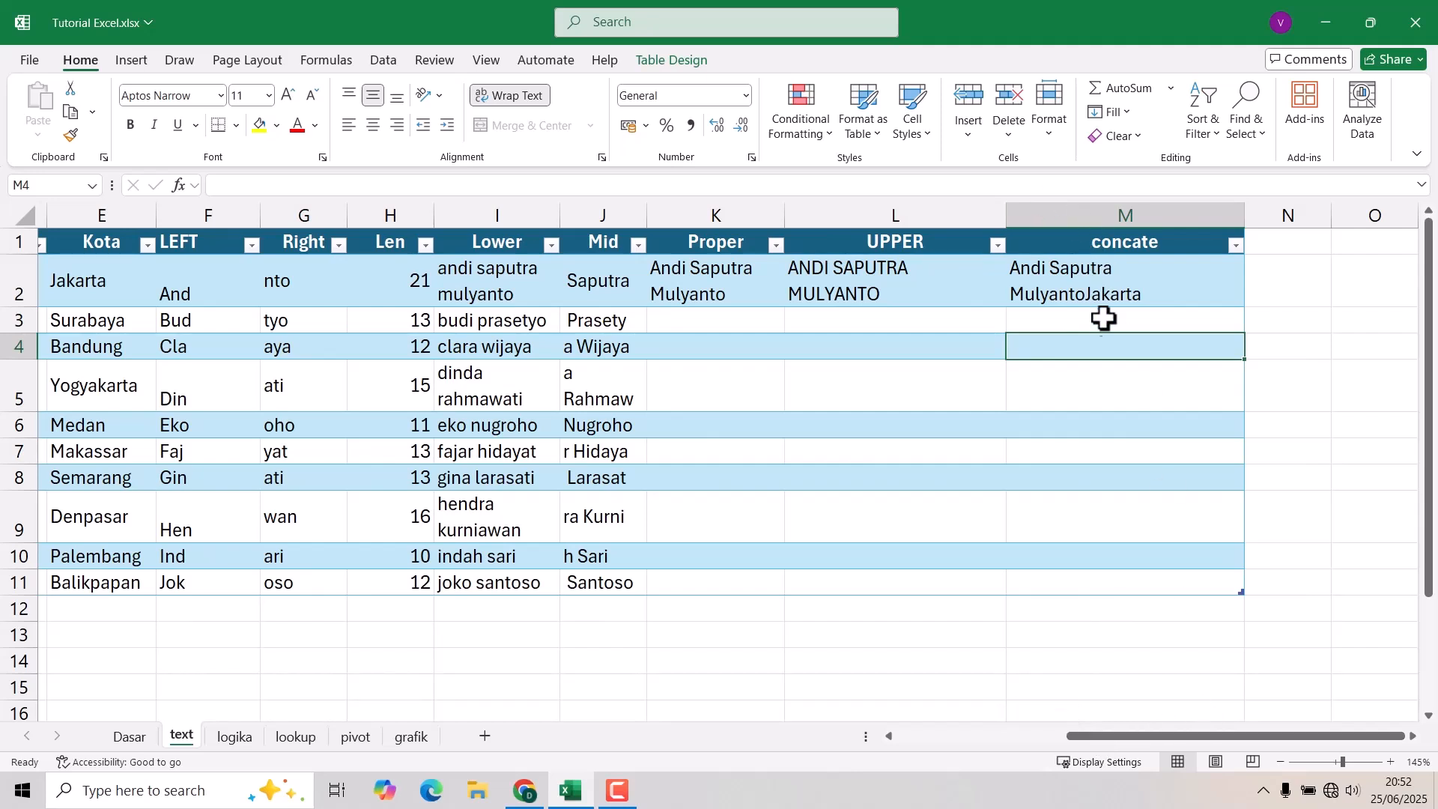
left_click(1090, 298)
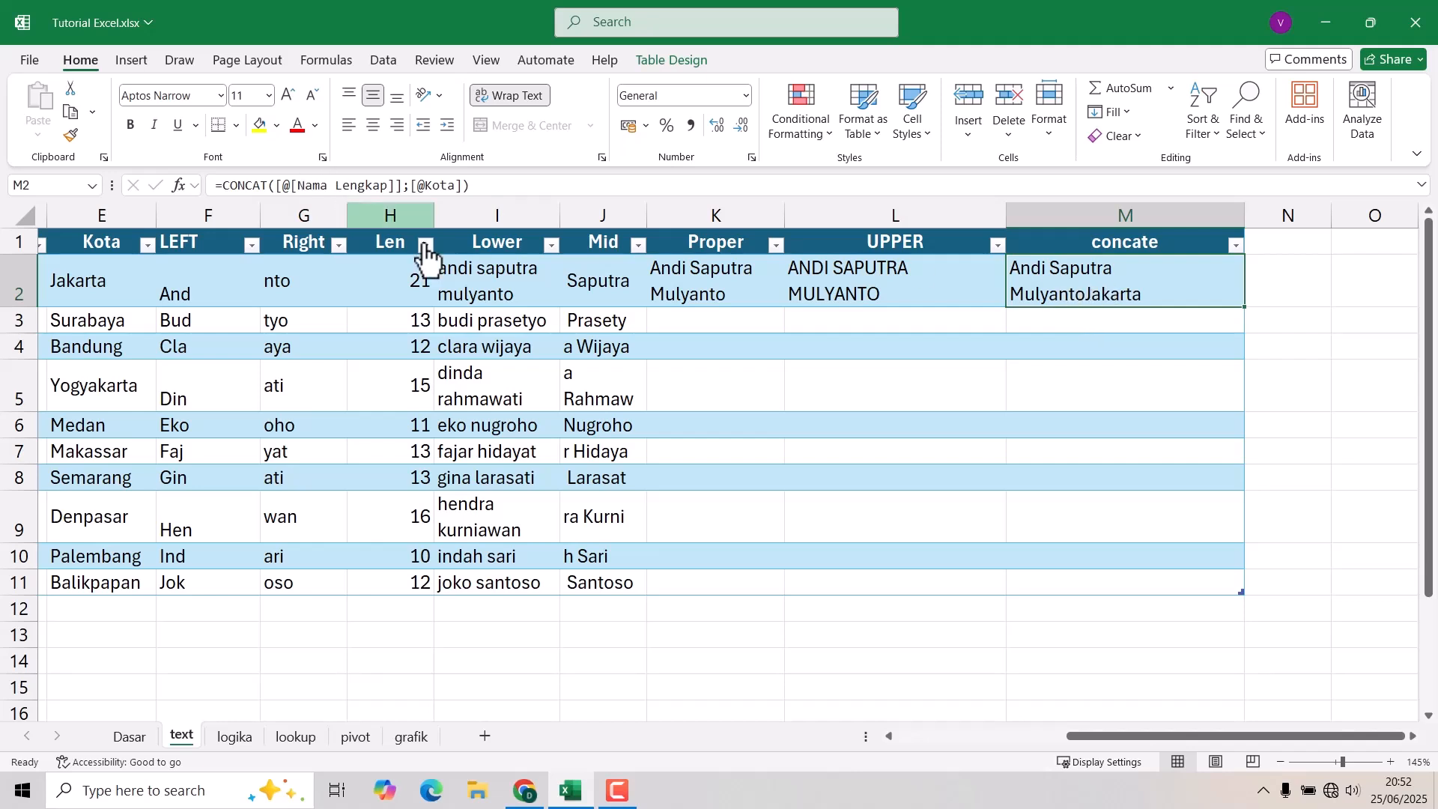
double_click(1064, 293)
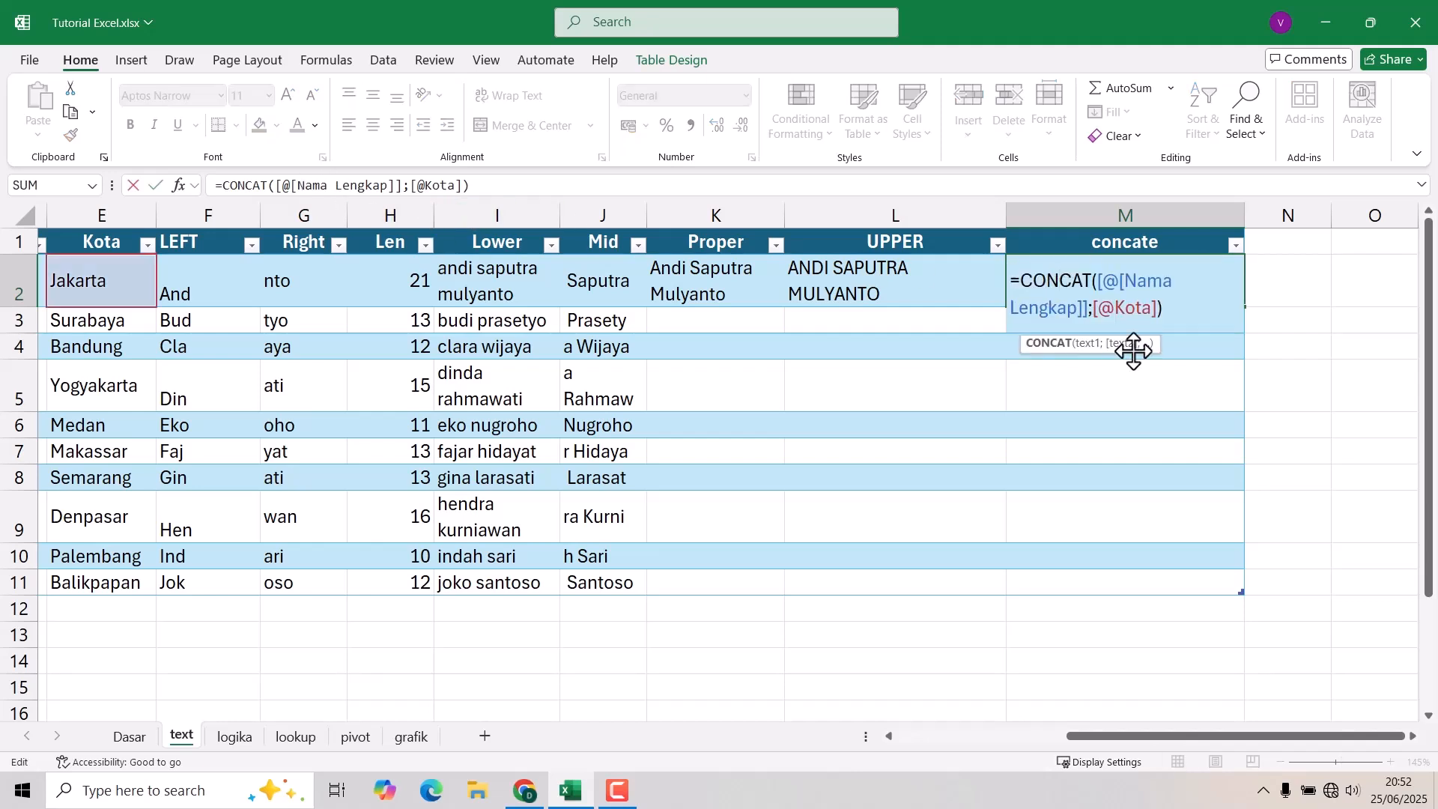
left_click(1092, 313)
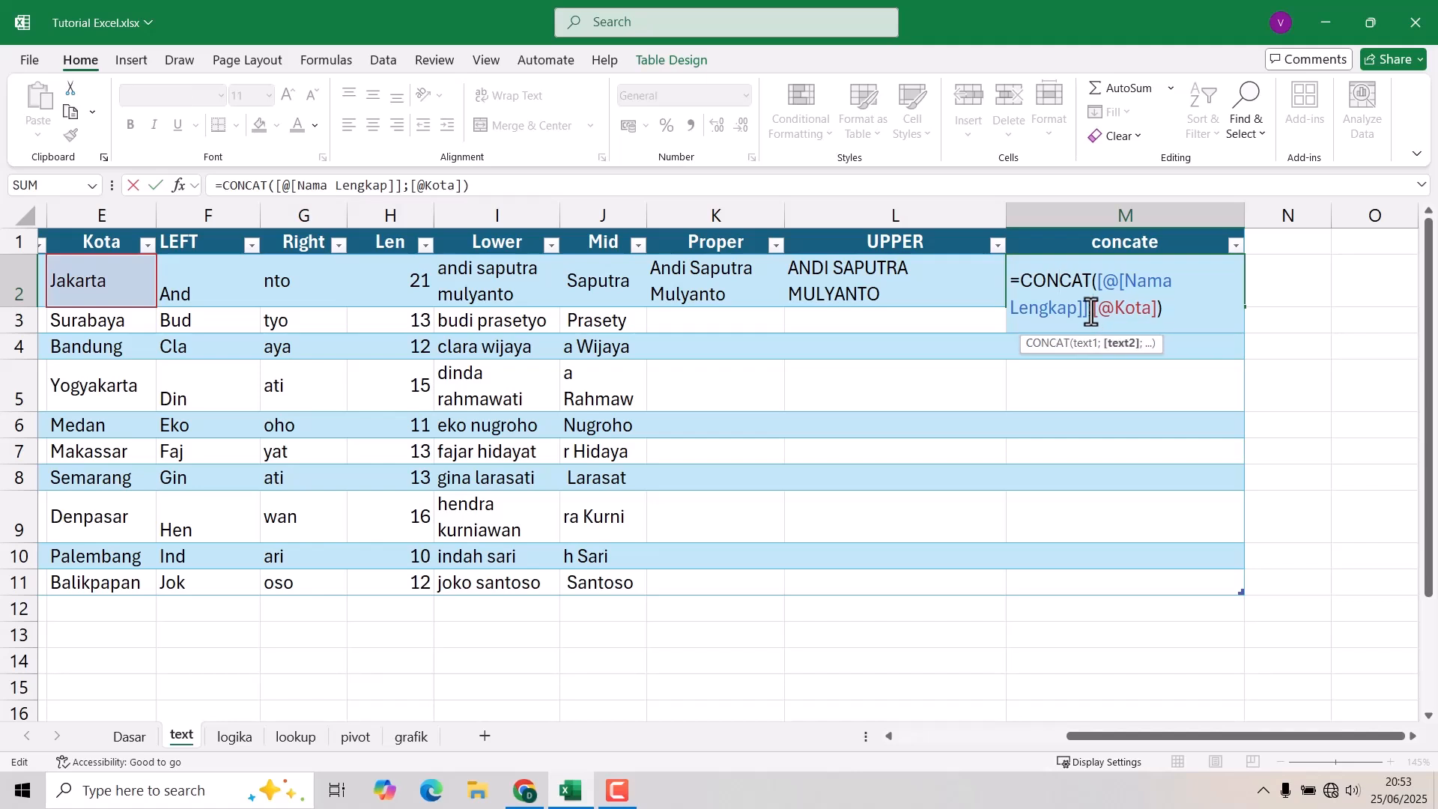
type(";")
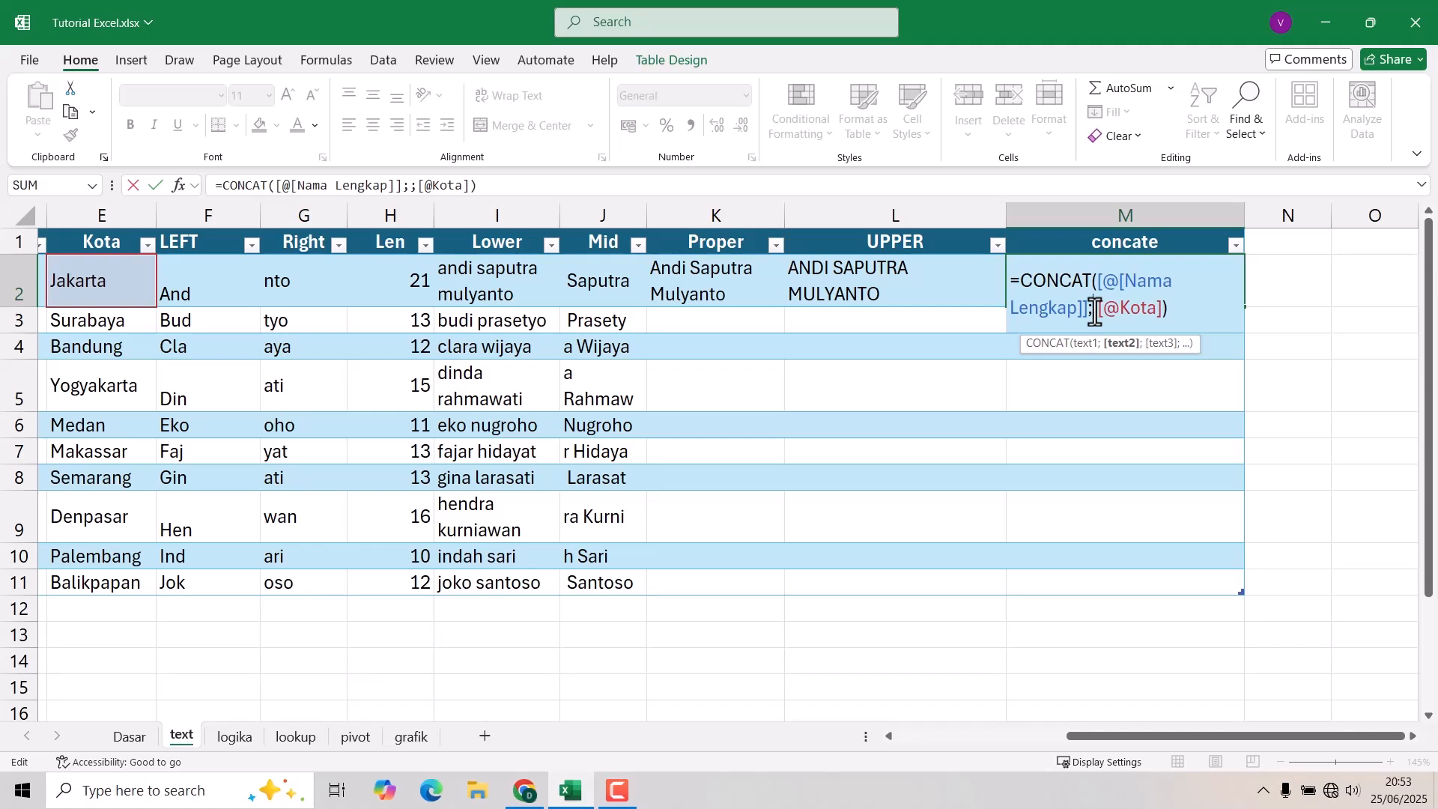
type("\"\"")
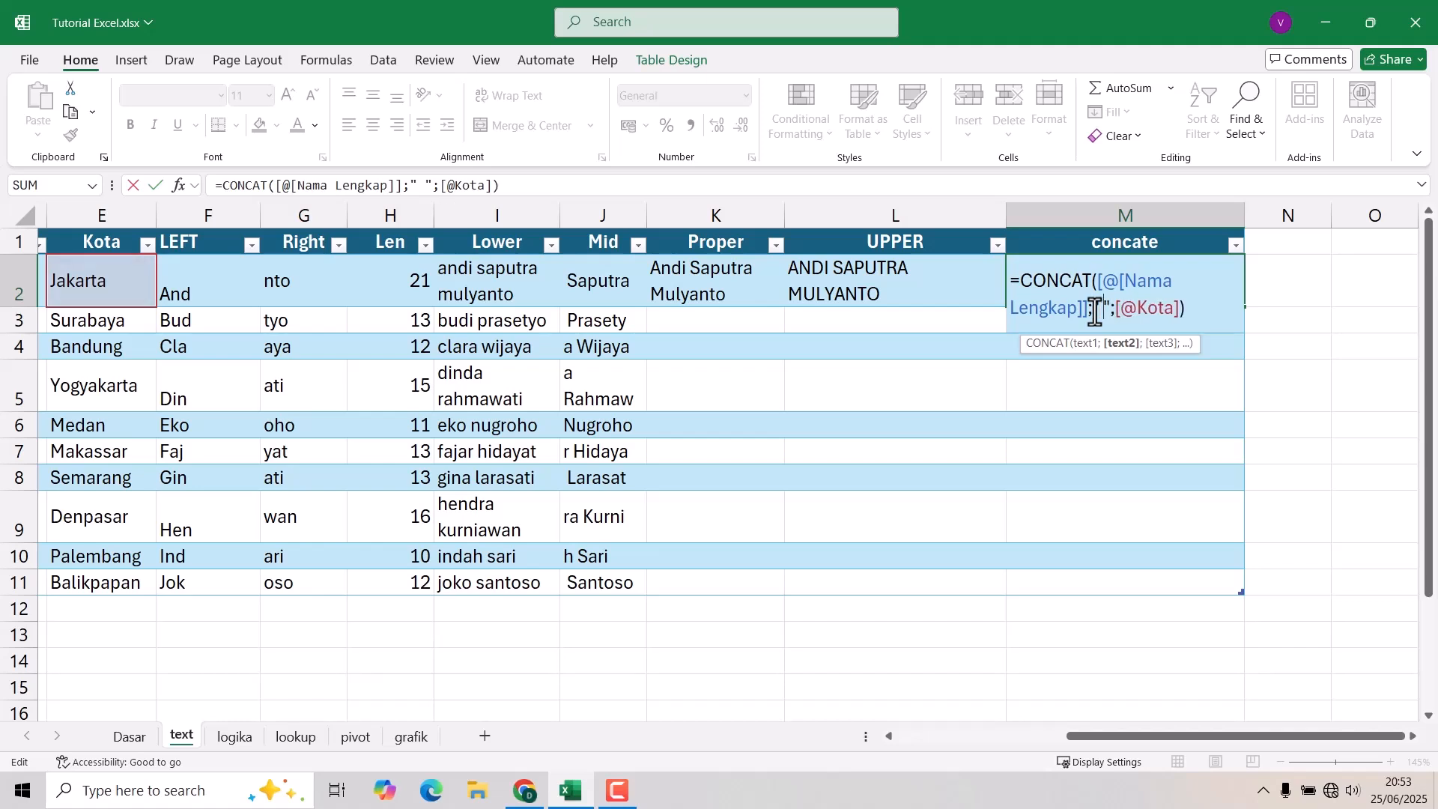
type(" ,")
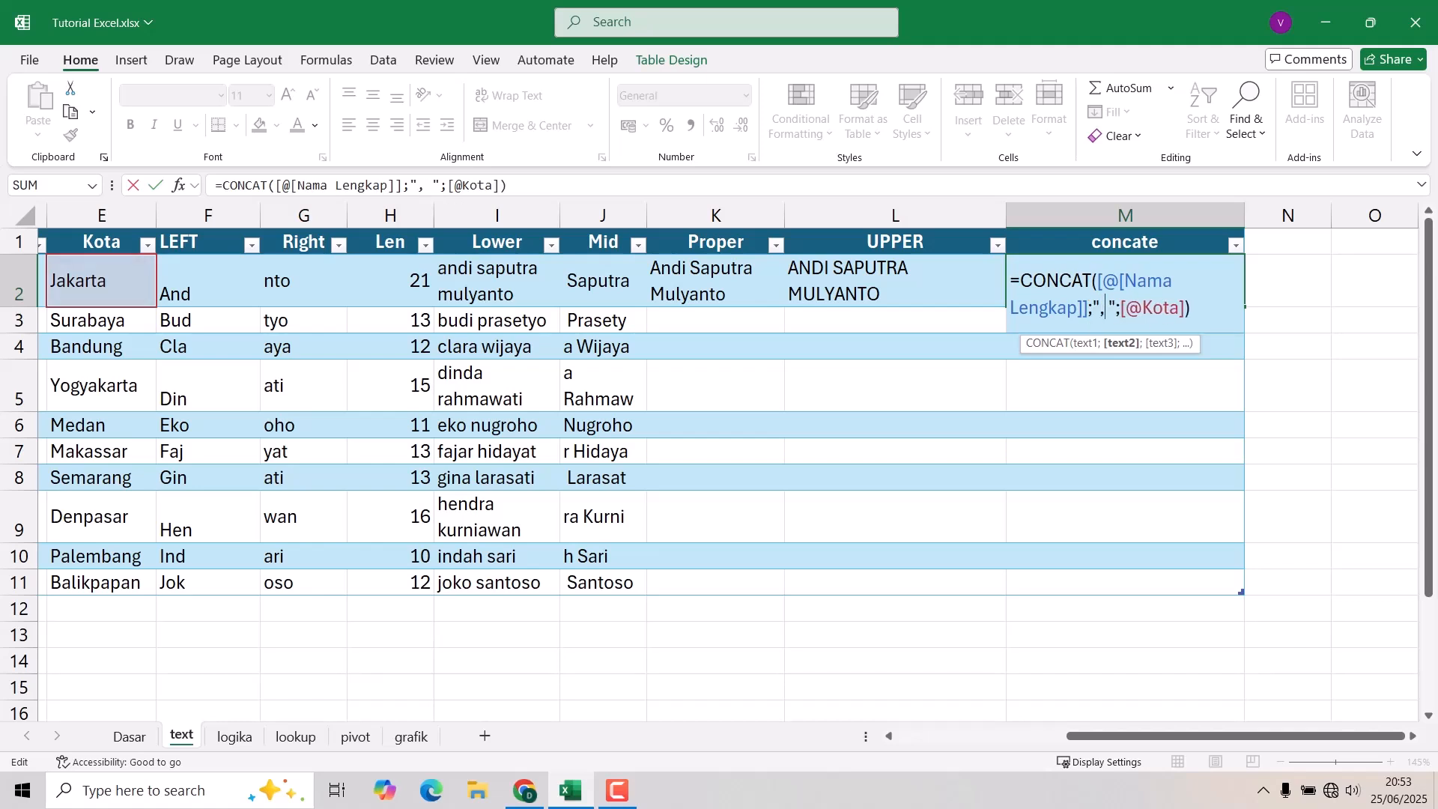
key("Return")
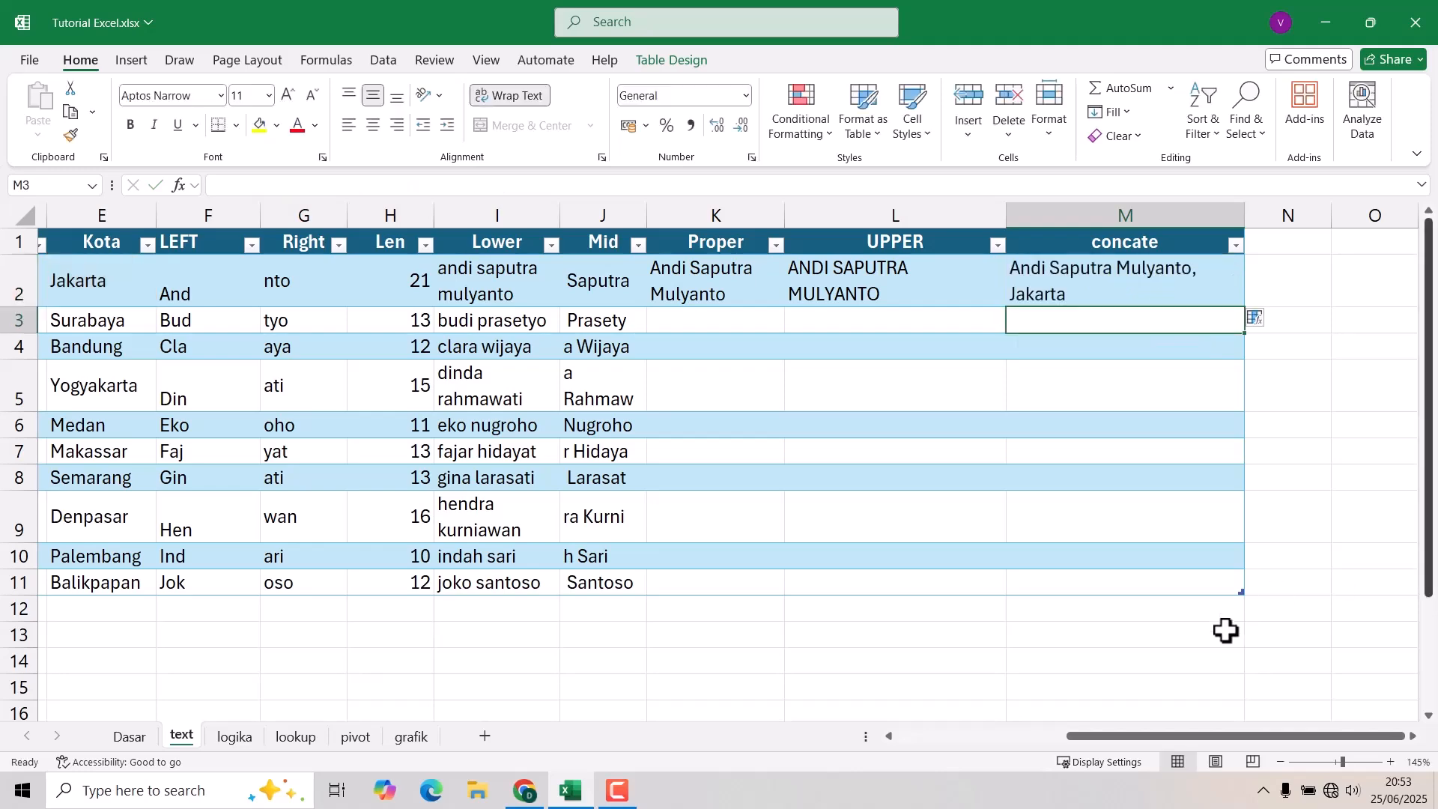
left_click(1166, 272)
left_click_drag(1248, 306, 1284, 573)
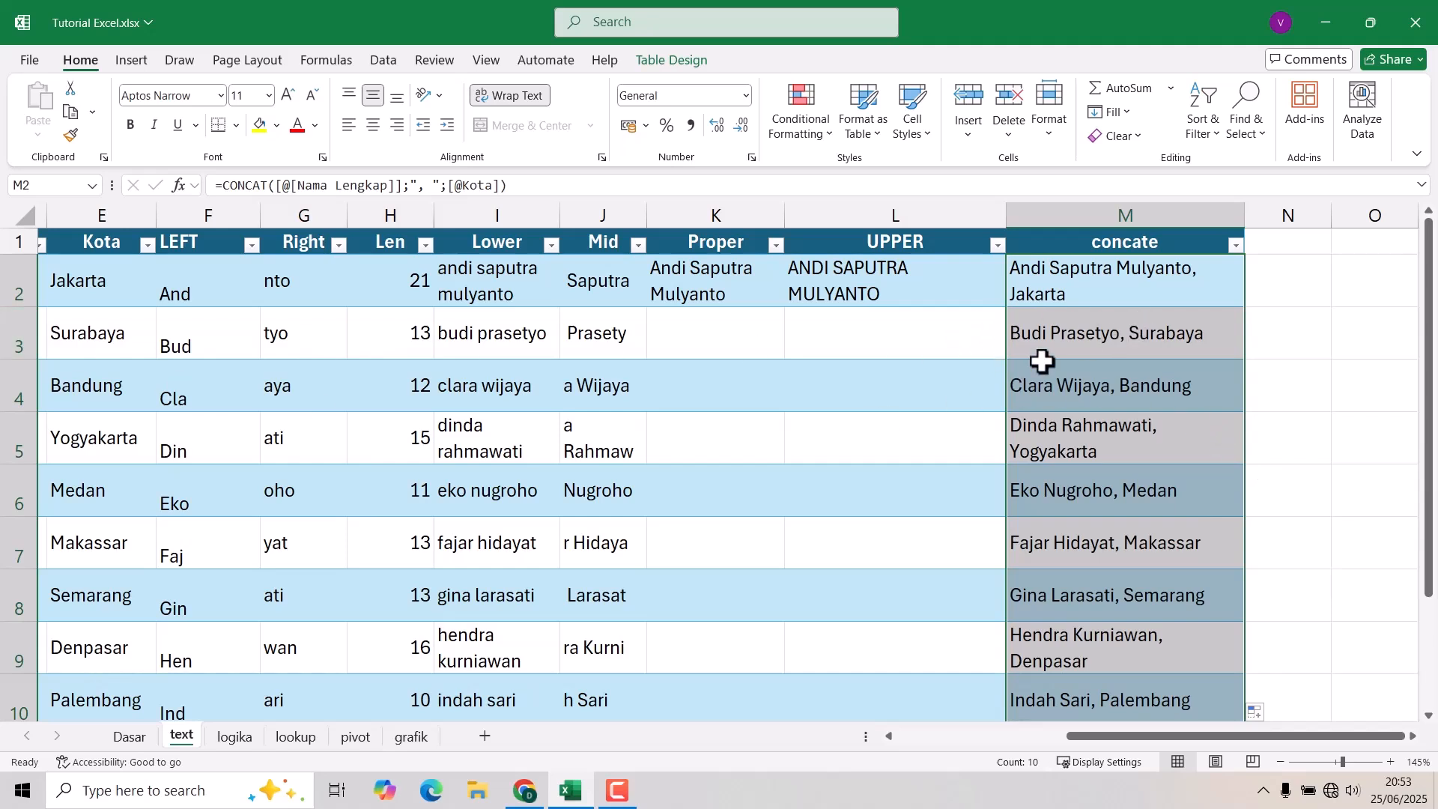
- Remove the comma from the separator in the M2 formula so only a space joins the name and city
left_click(411, 187)
left_click_drag(411, 187, 438, 191)
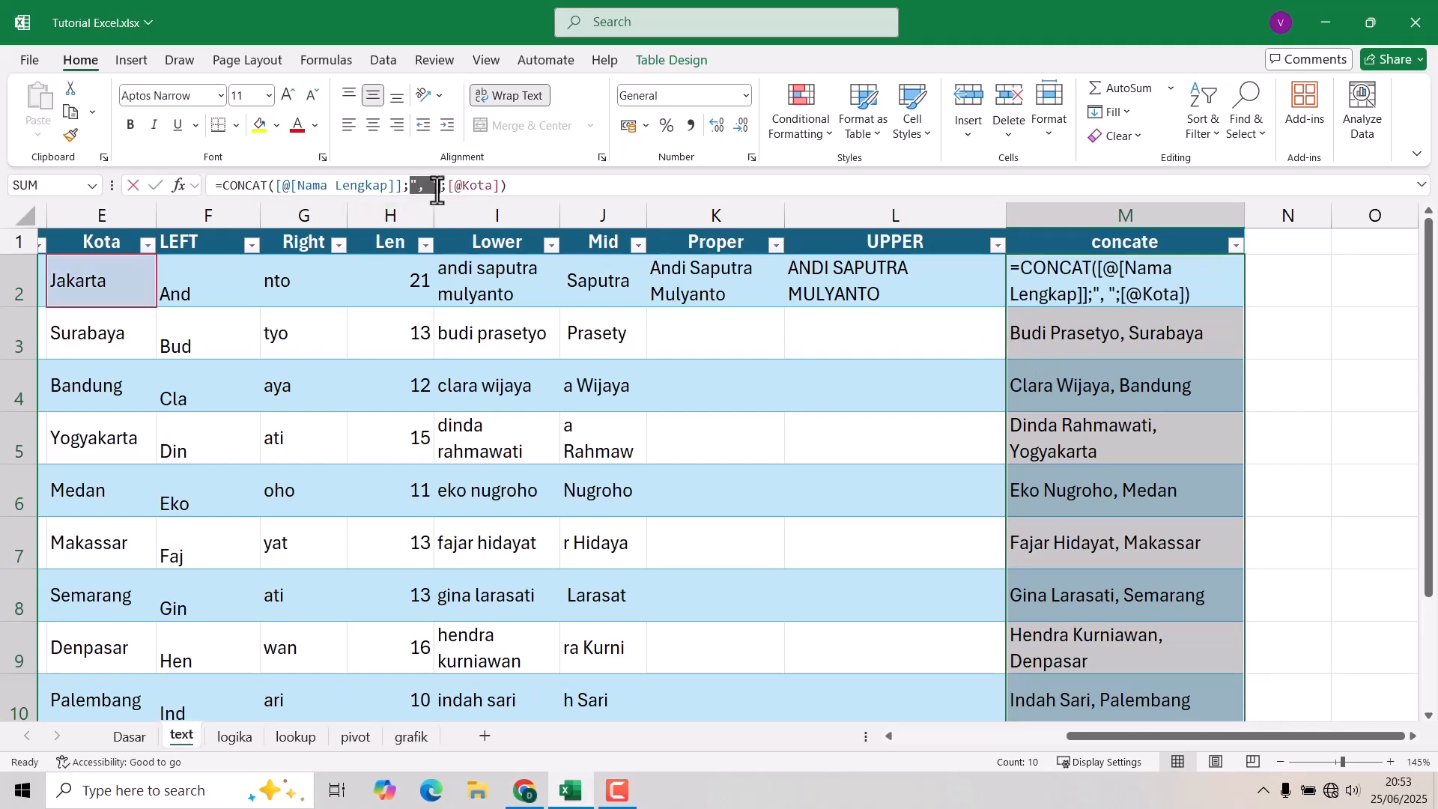
left_click(426, 187)
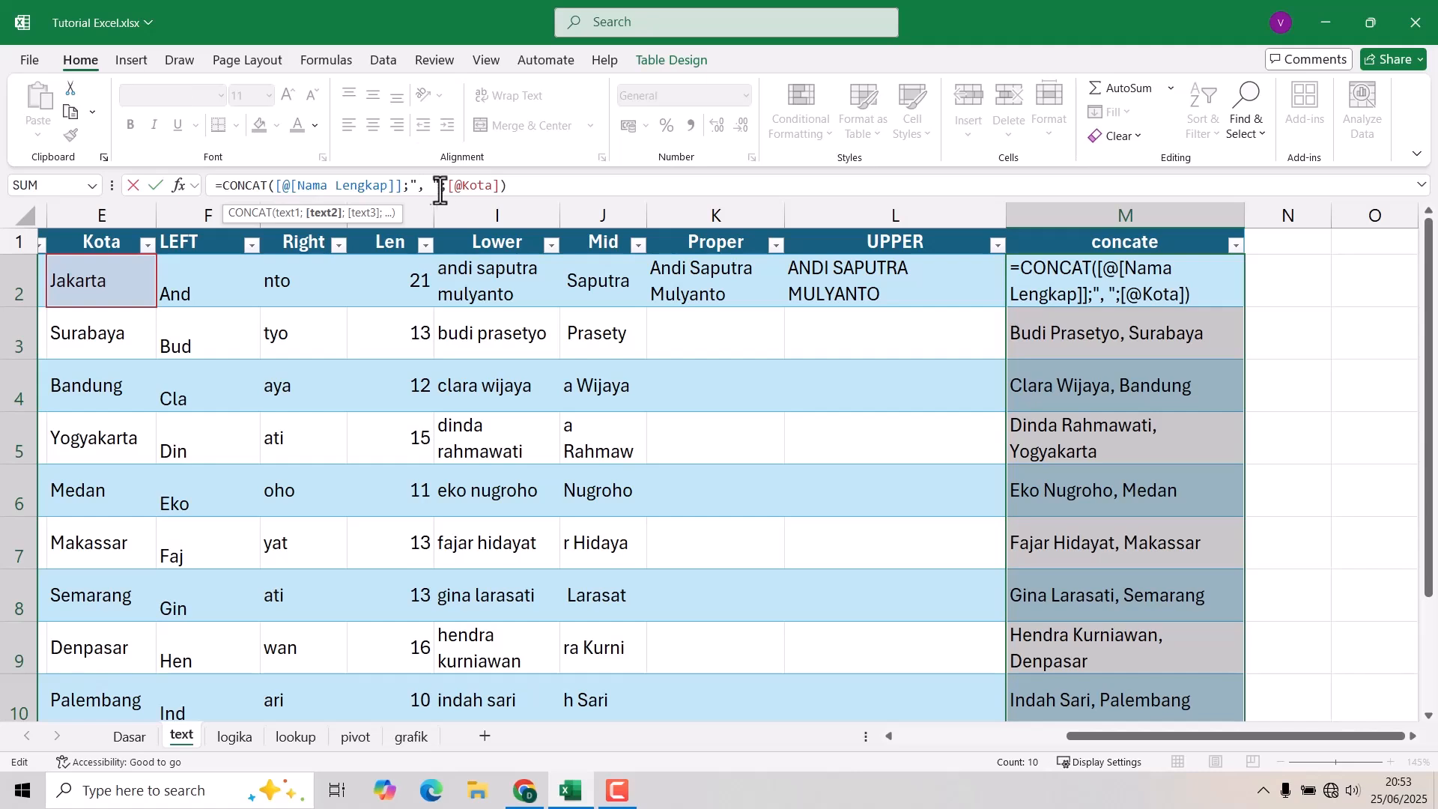
key("BackSpace")
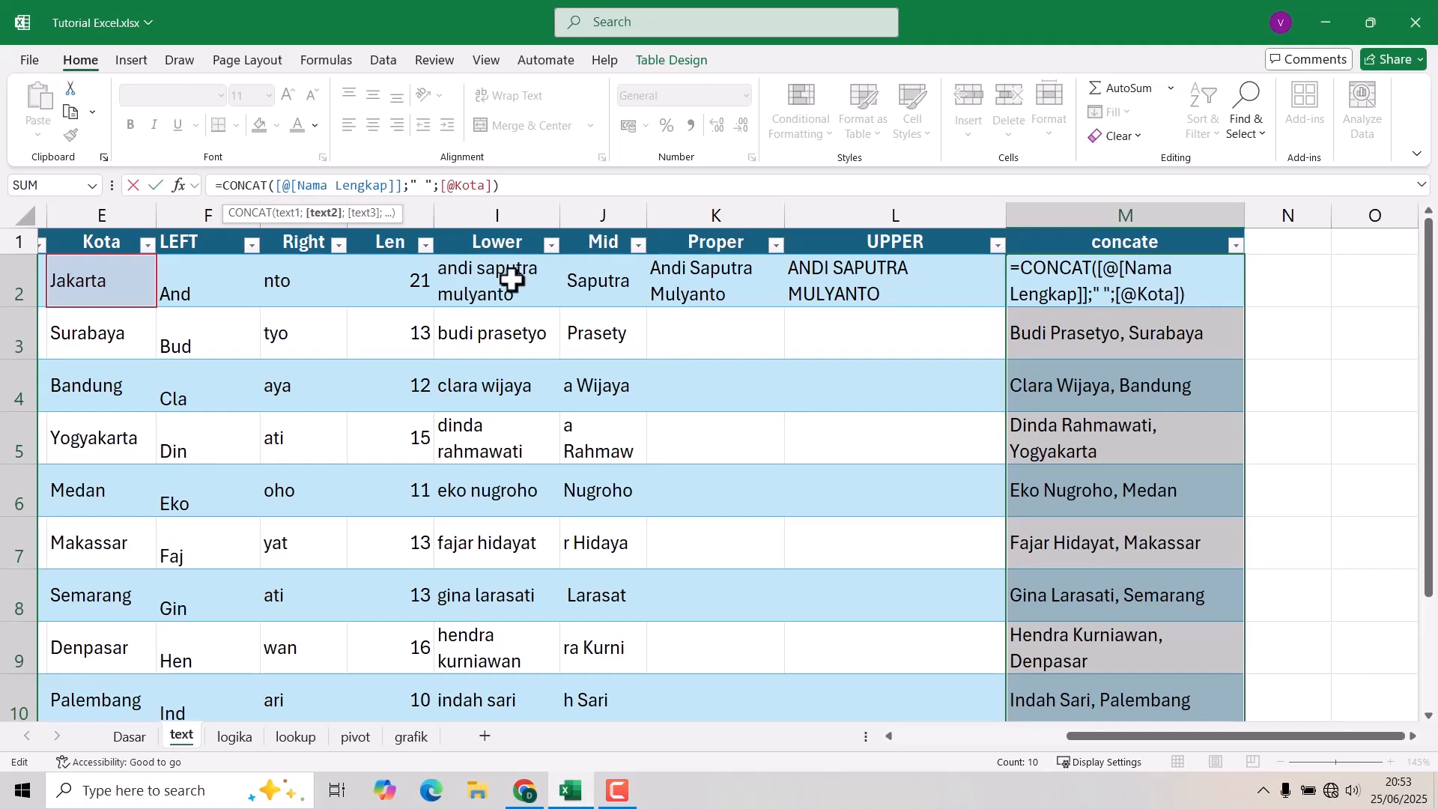
key("Return")
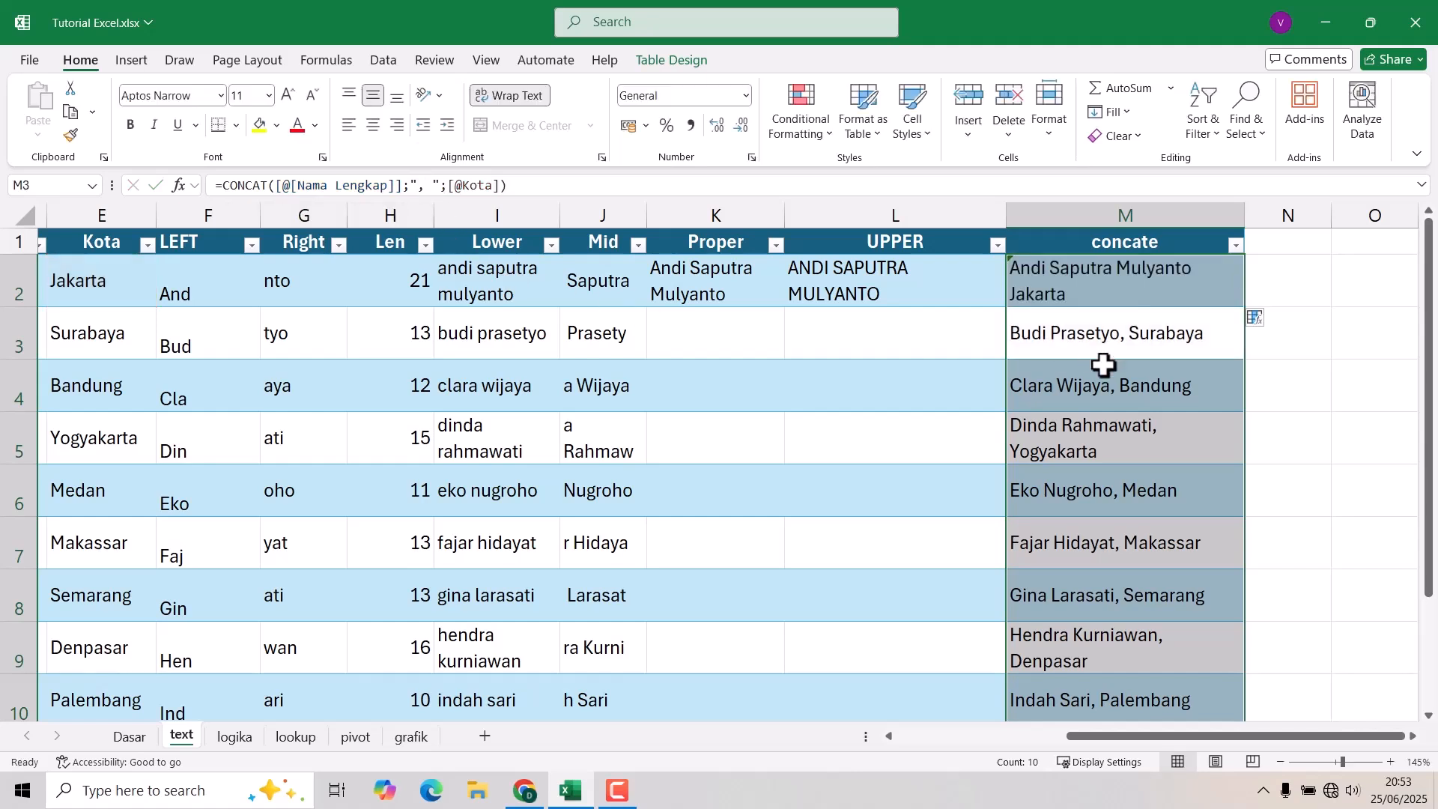
left_click(1117, 274)
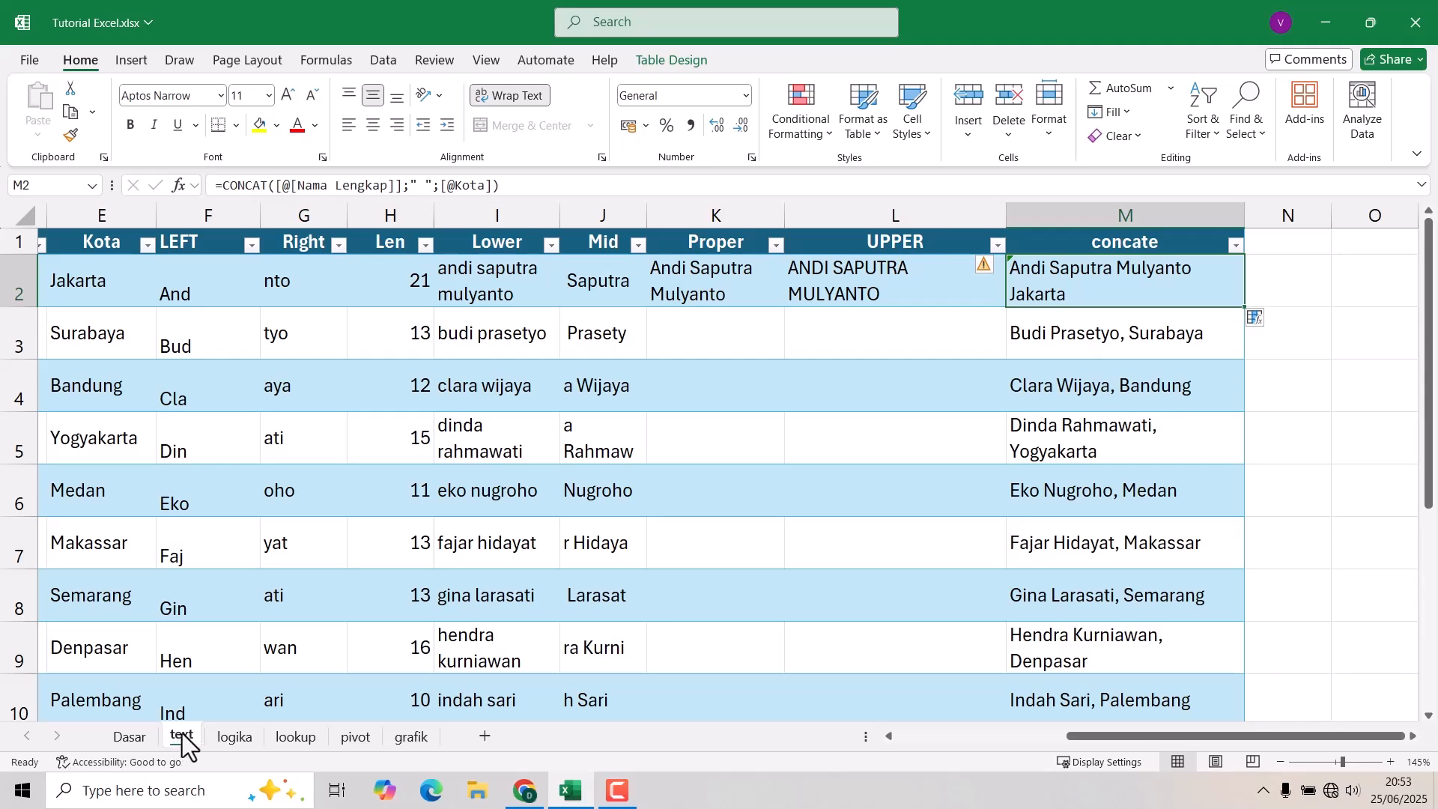
- On the logika sheet, convert A1:F21 into a table with headers and widen the Target (Rp) column
left_click(230, 736)
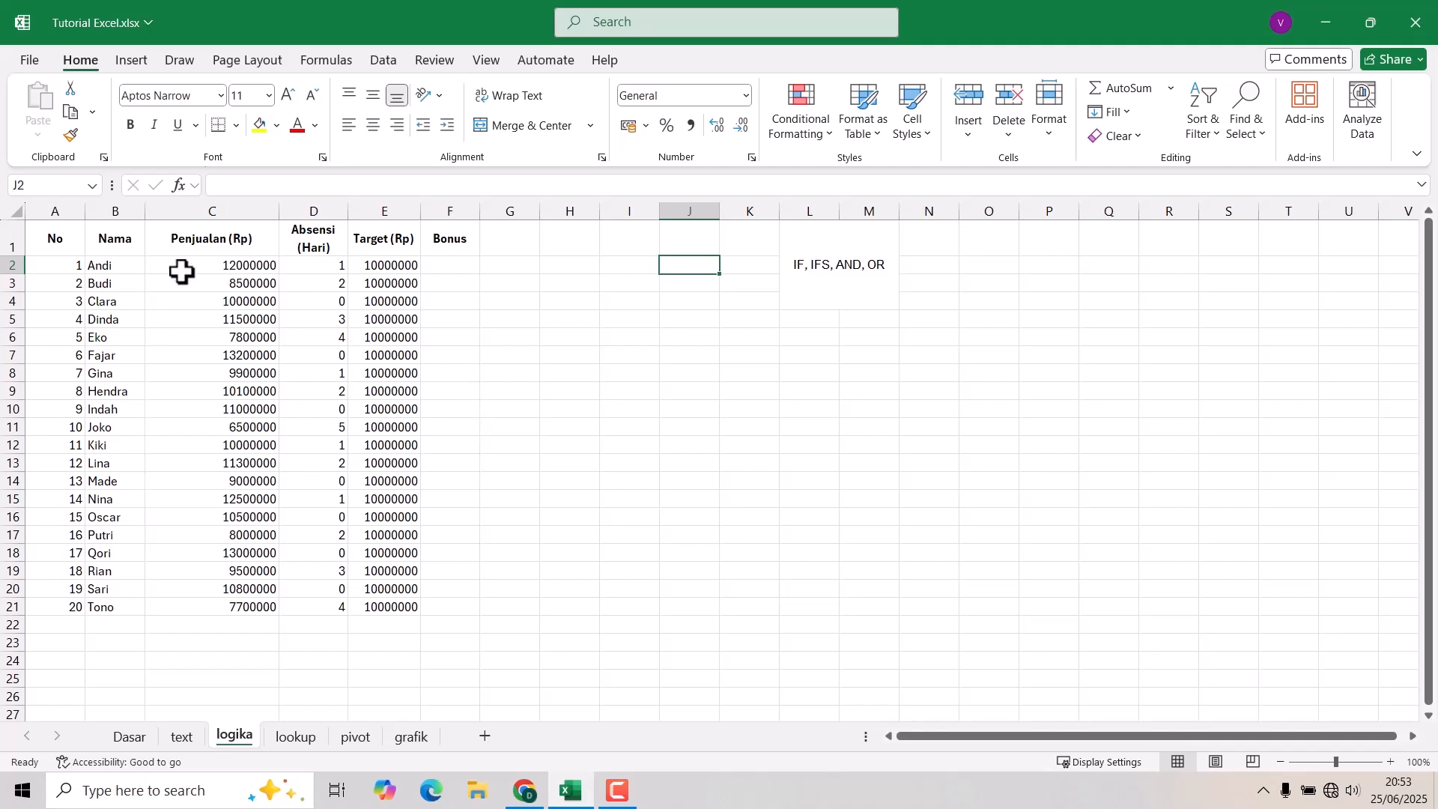
left_click_drag(33, 251, 446, 607)
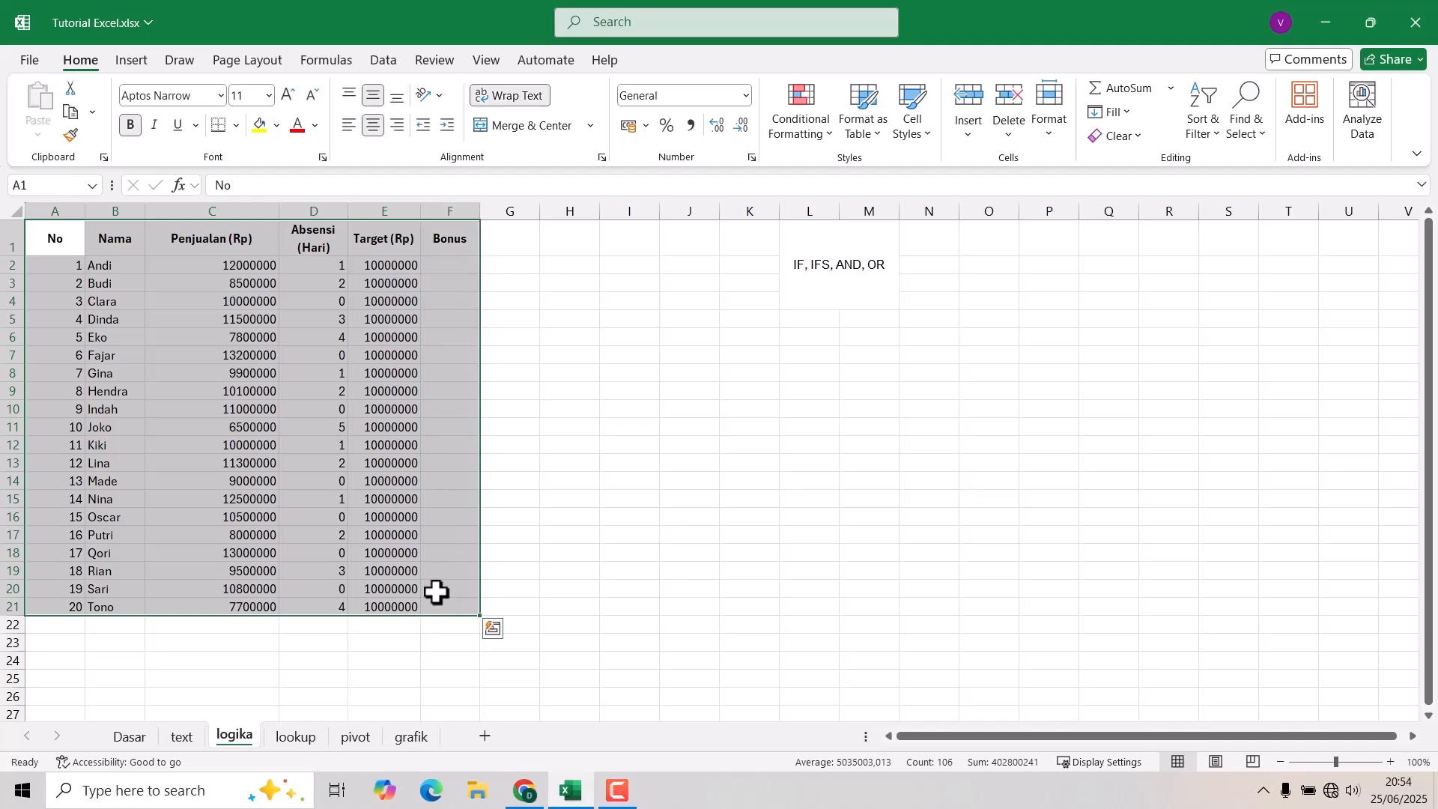
key("ctrl+t")
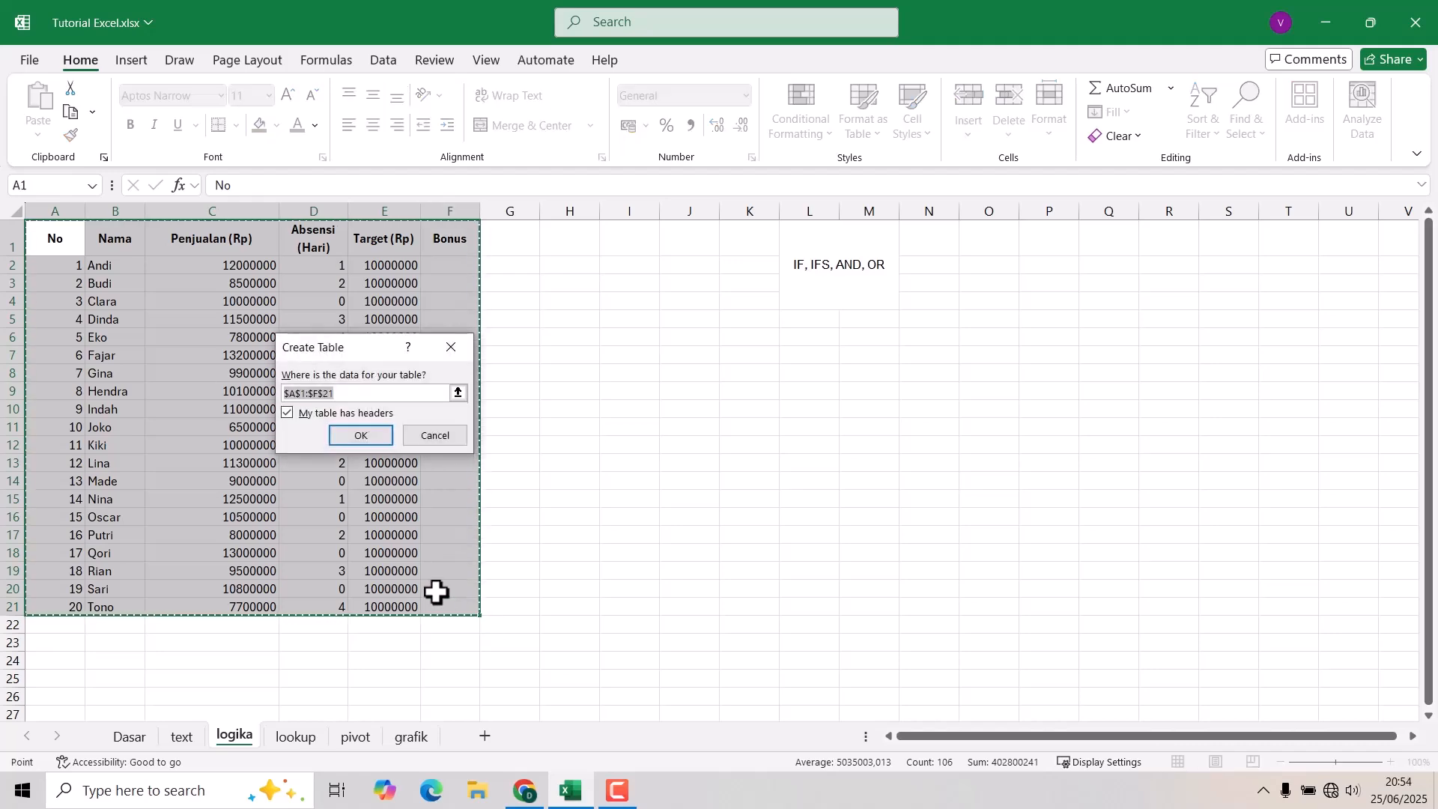
key("Return")
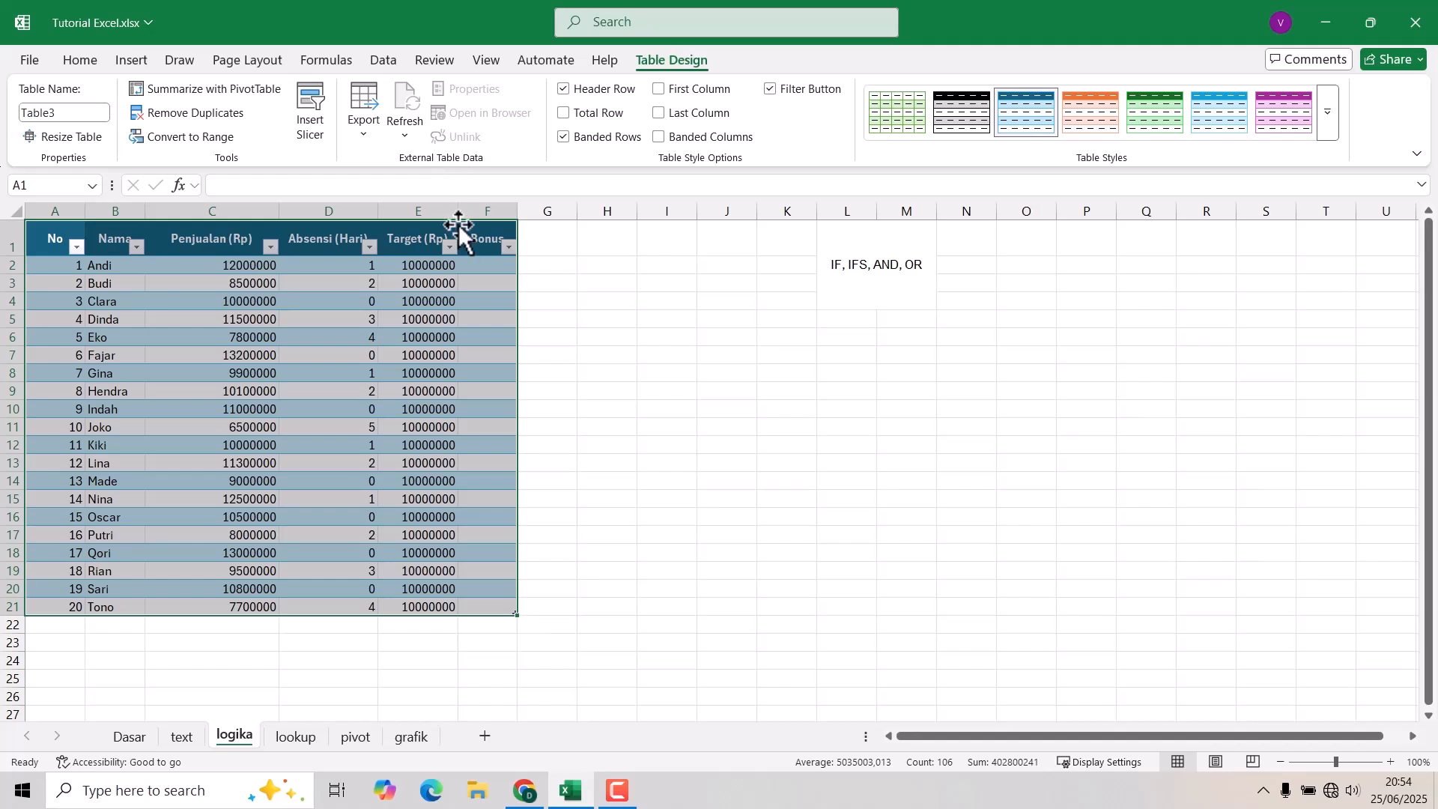
left_click_drag(457, 210, 481, 215)
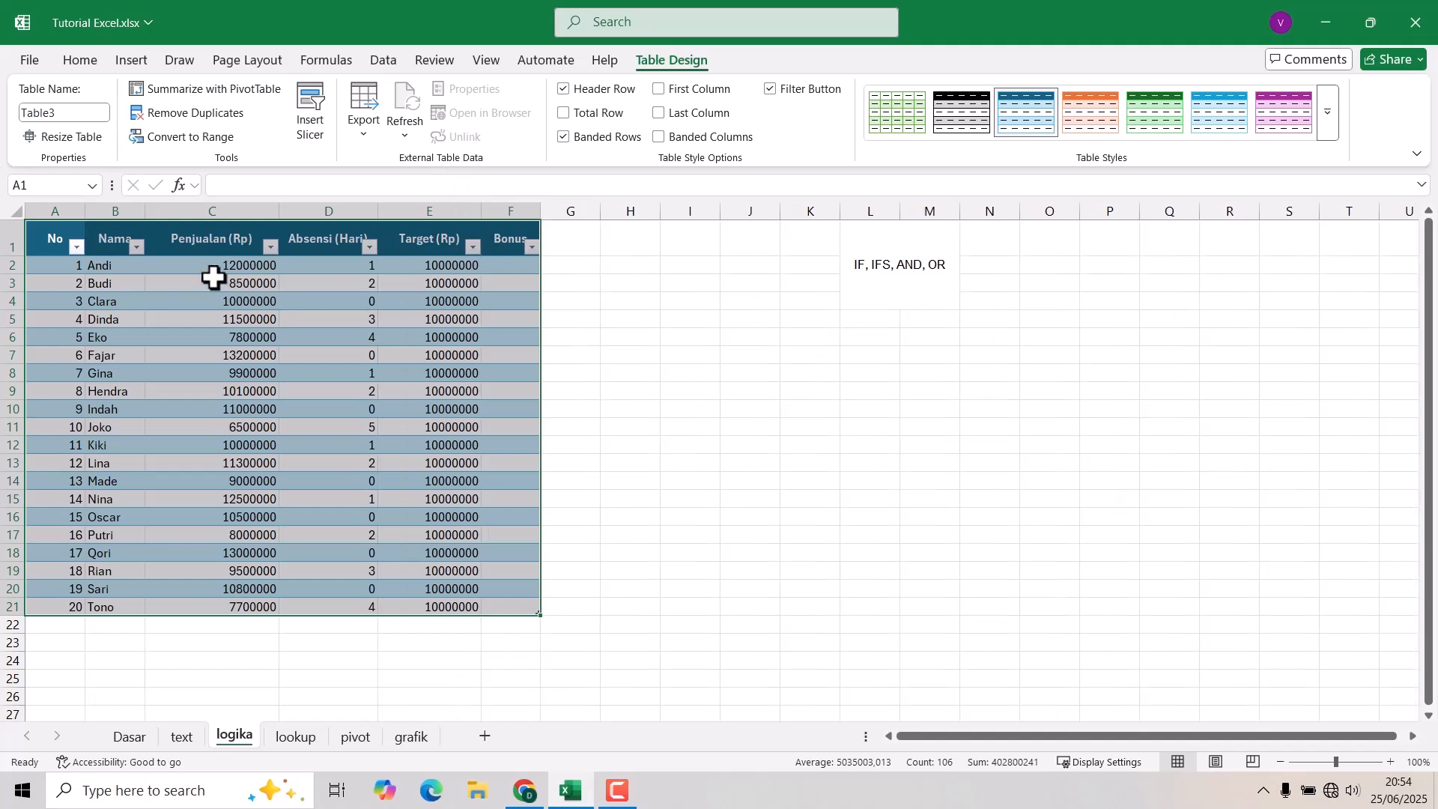
- Apply the comma-style Accounting format without decimals to the Penjualan (Rp) and Target (Rp) columns, and widen the Bonus column
left_click(215, 282)
left_click(219, 214)
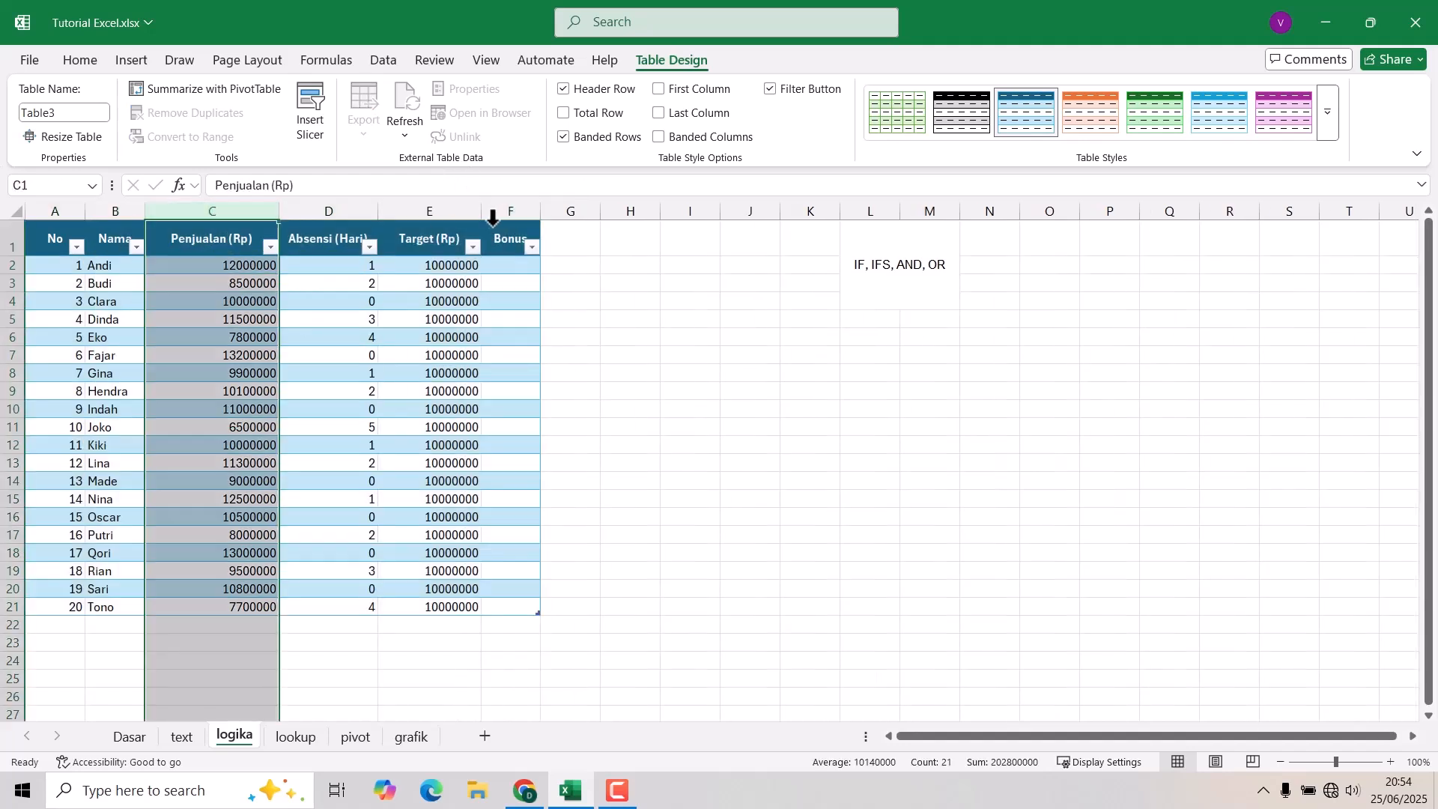
left_click(433, 211, "ctrl")
left_click(79, 61)
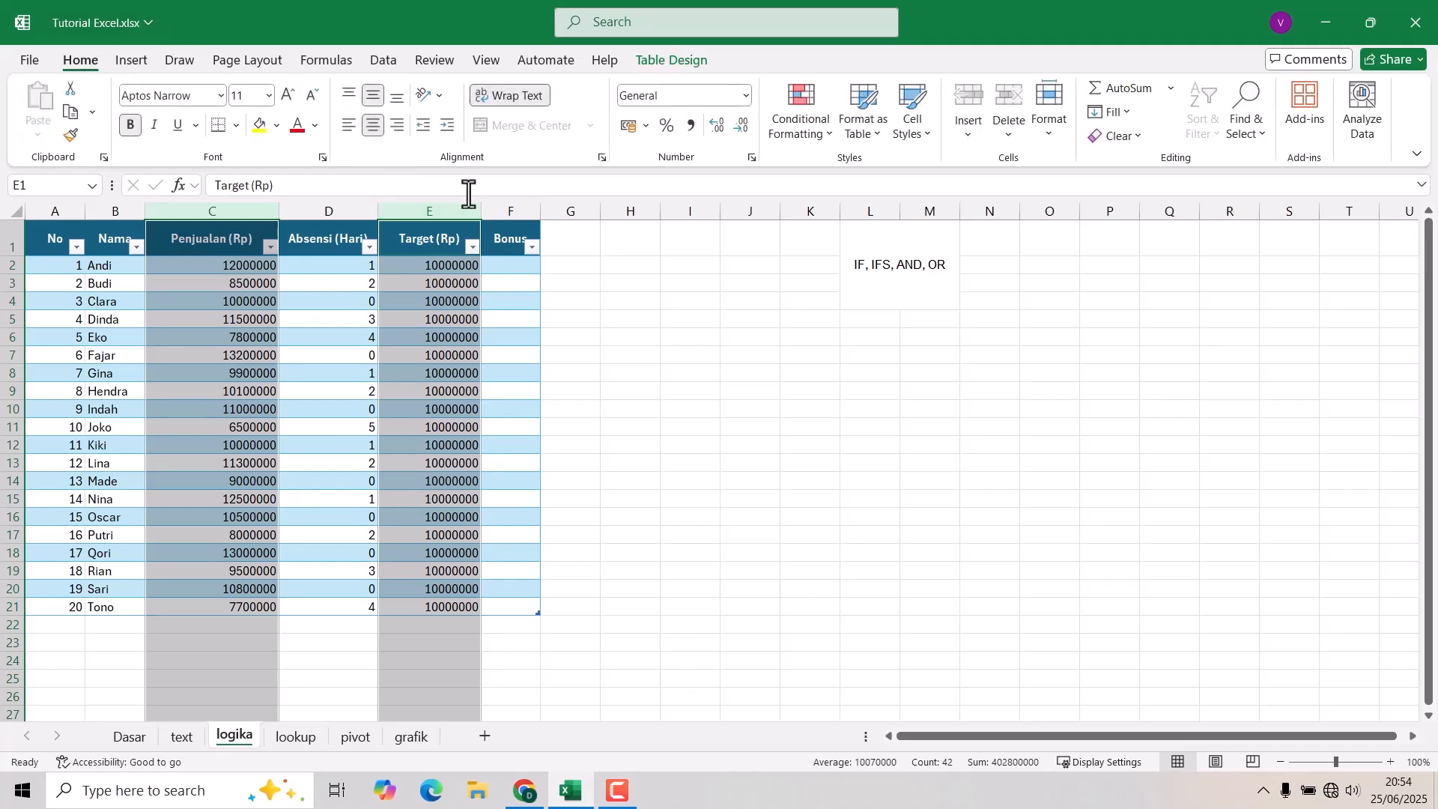
left_click(686, 118)
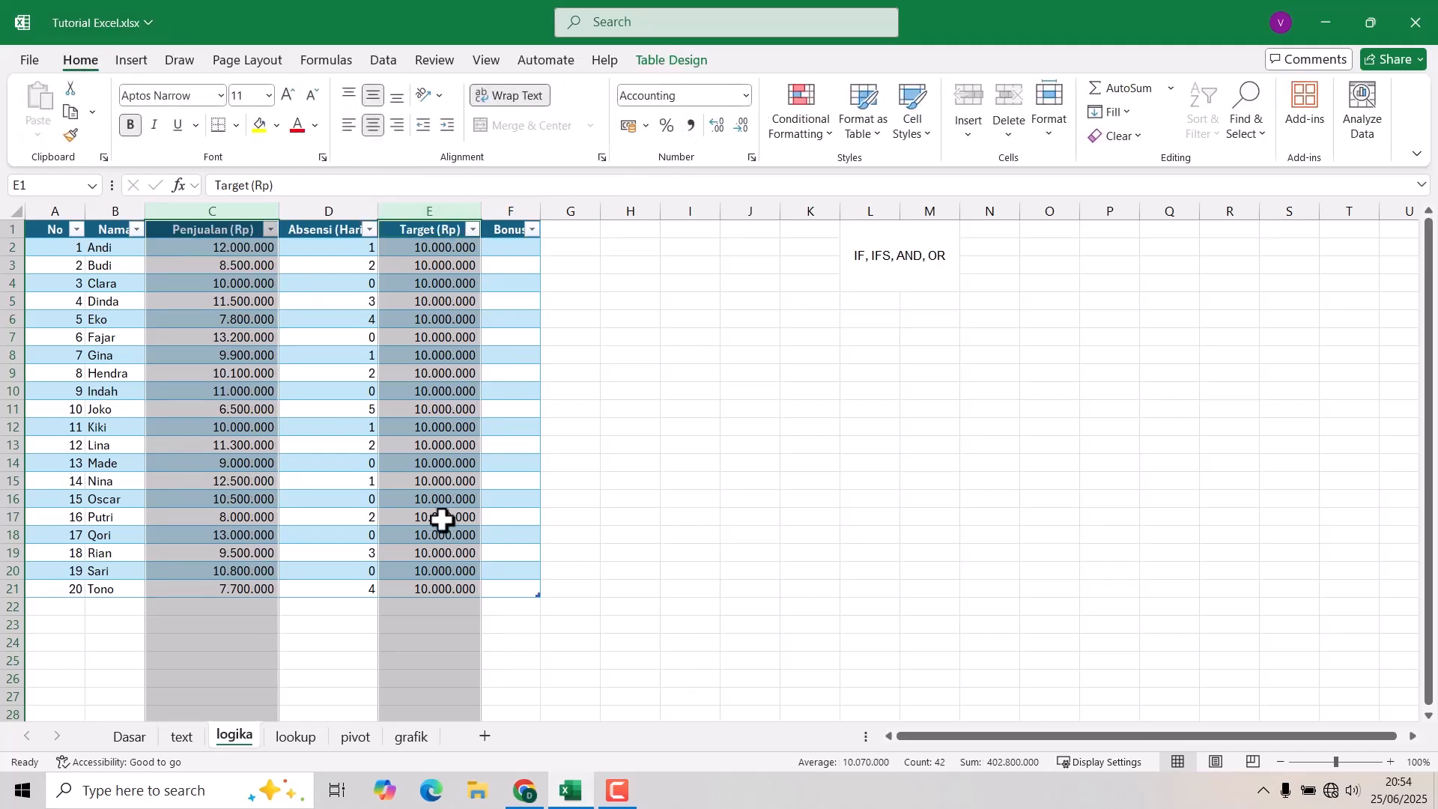
left_click(364, 386)
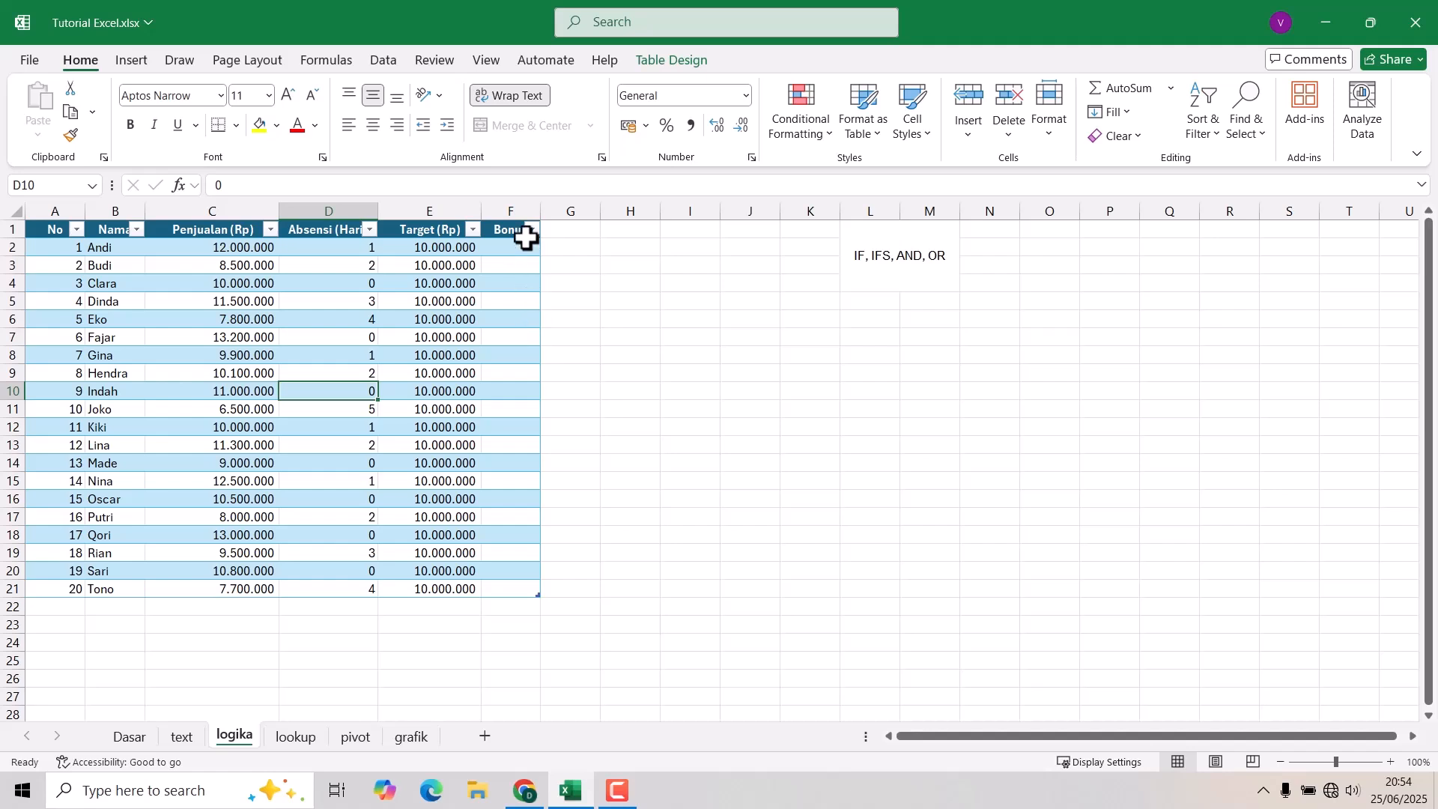
left_click_drag(540, 212, 582, 212)
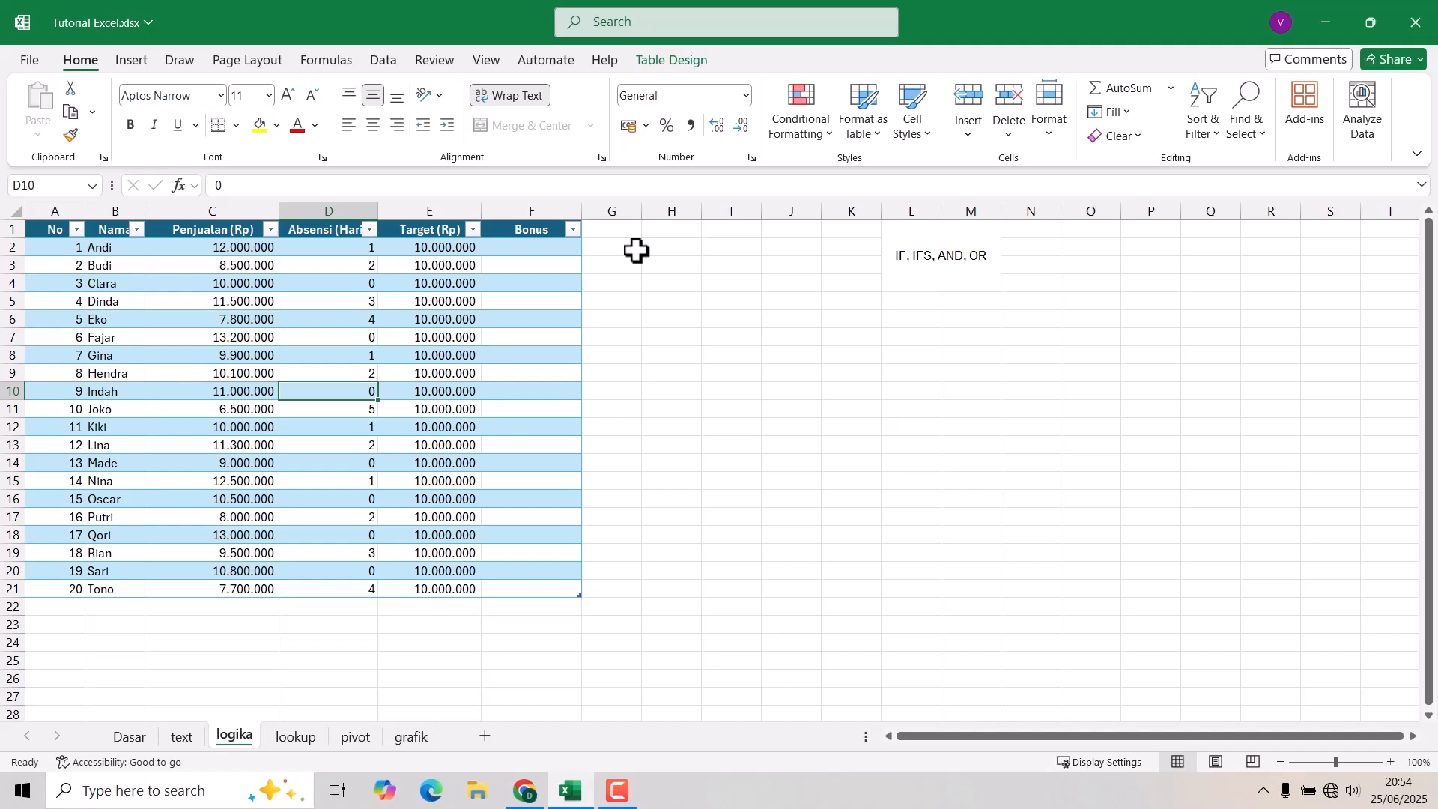
- Widen the Absensi (Hari) column so its full header fits
left_click(104, 241)
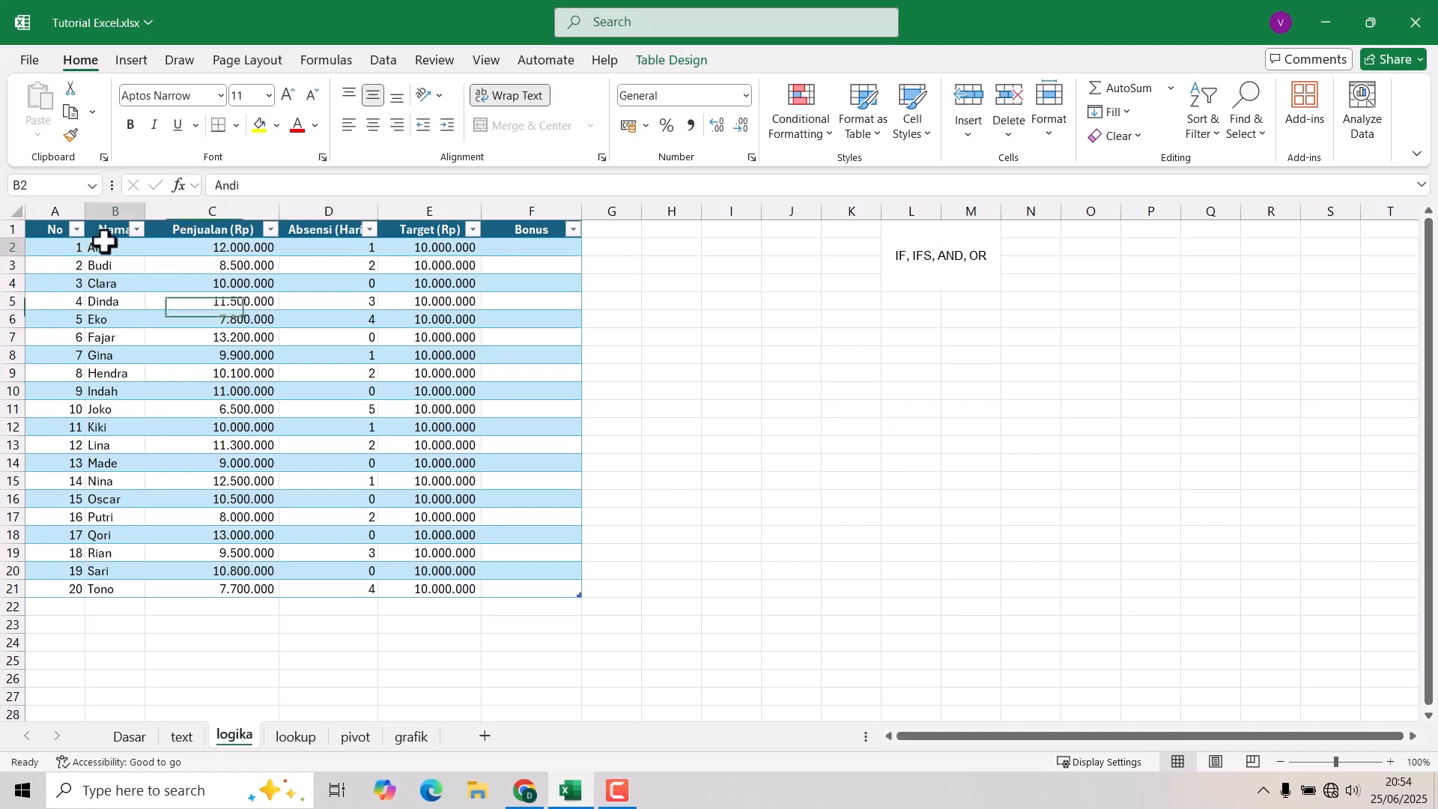
left_click(527, 252)
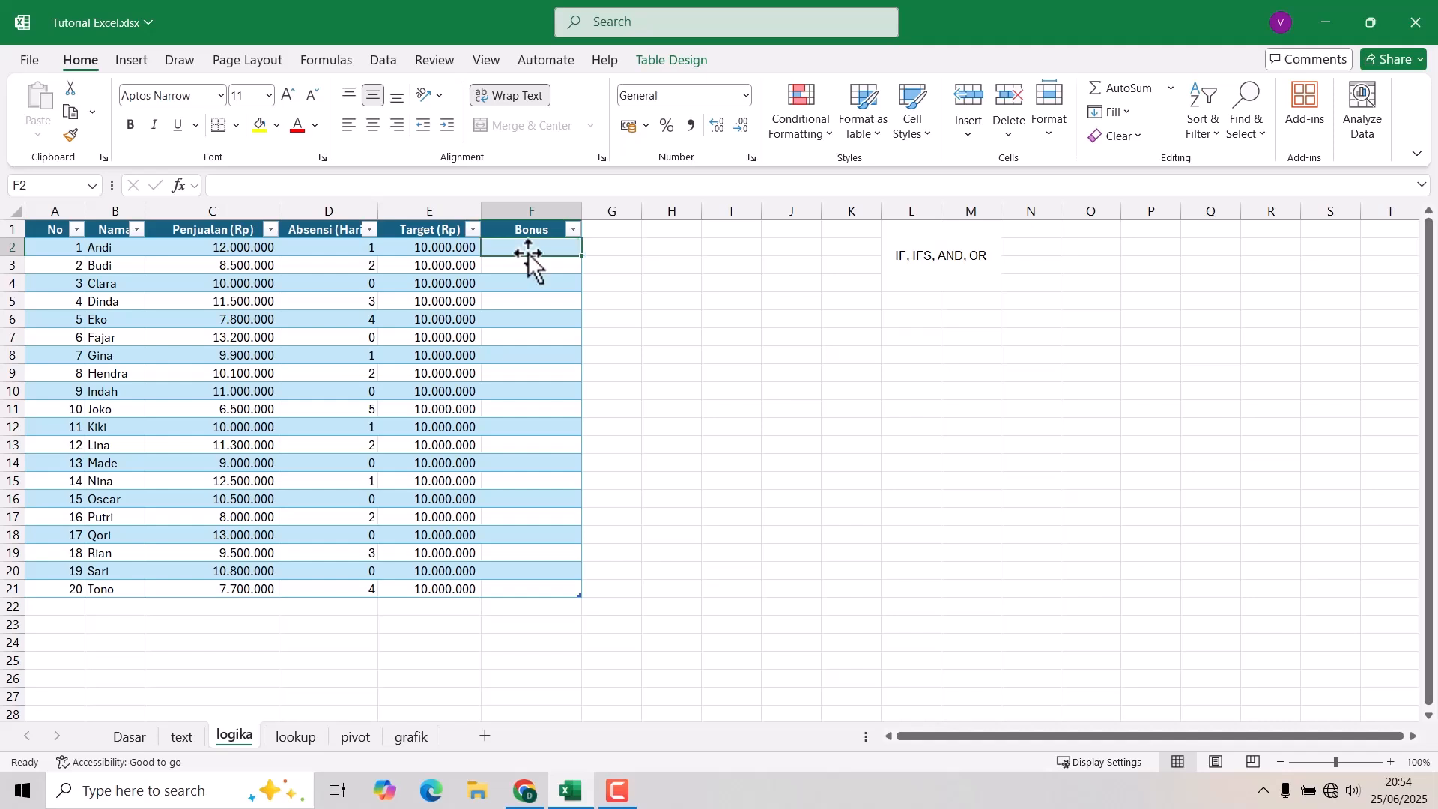
left_click(555, 278)
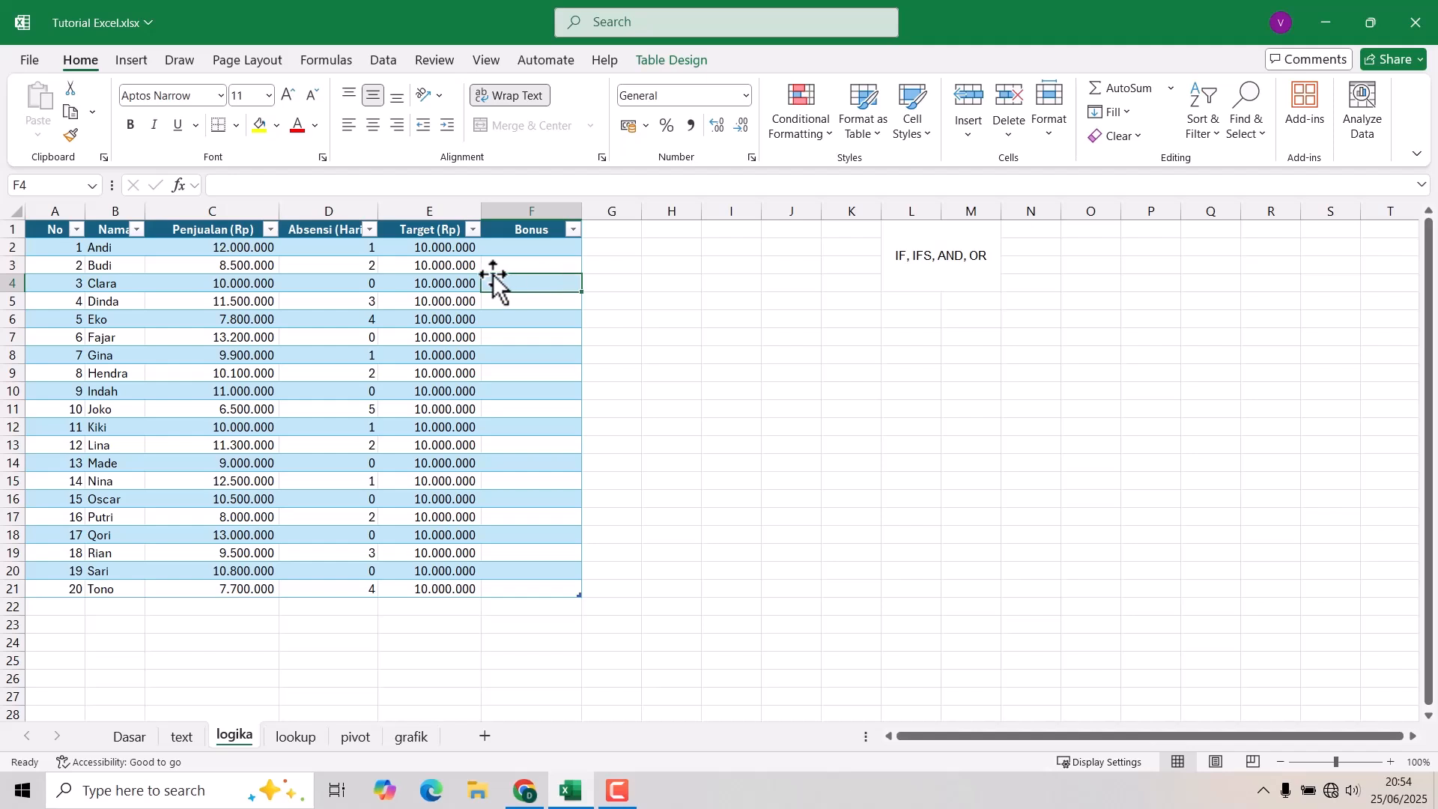
left_click_drag(372, 214, 394, 214)
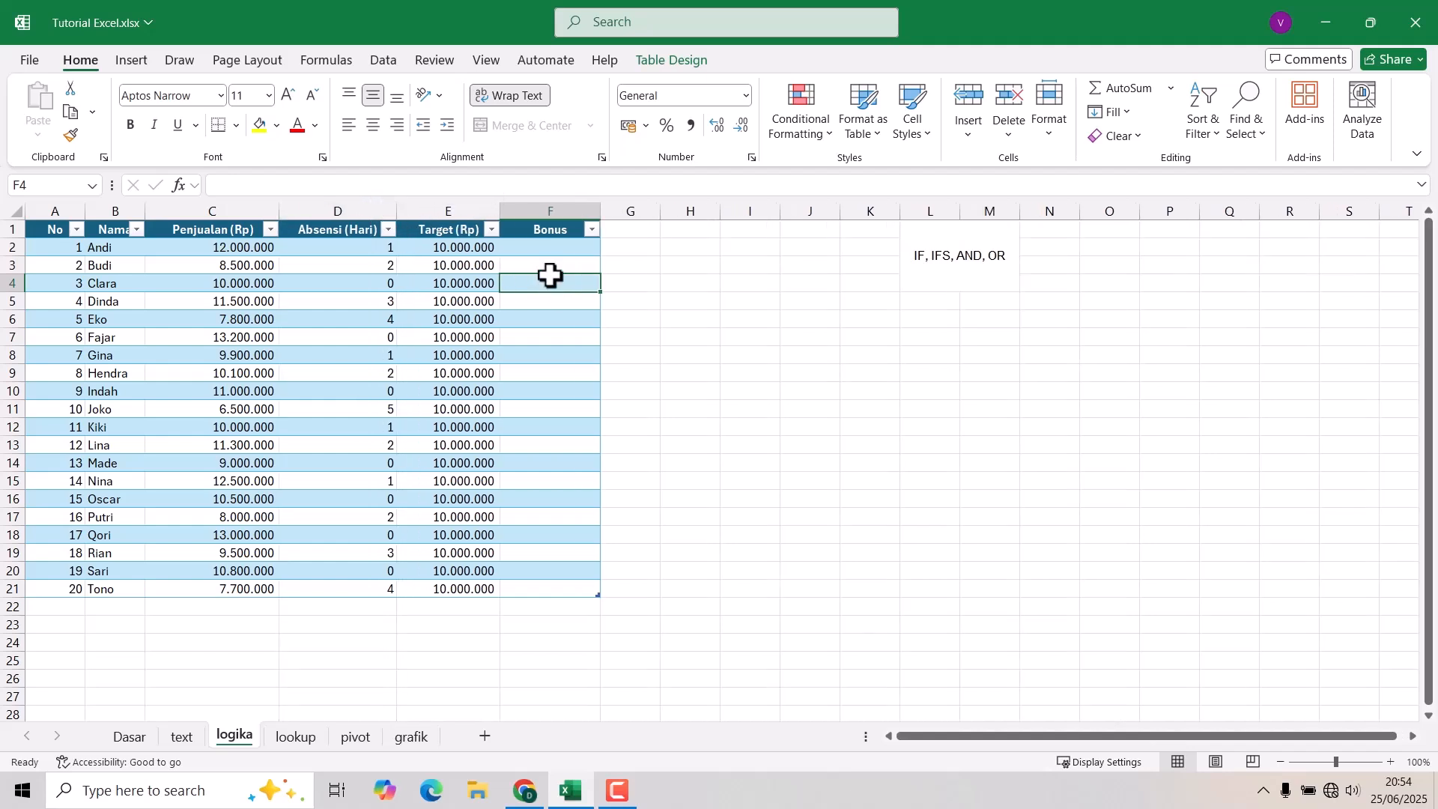
left_click(542, 249)
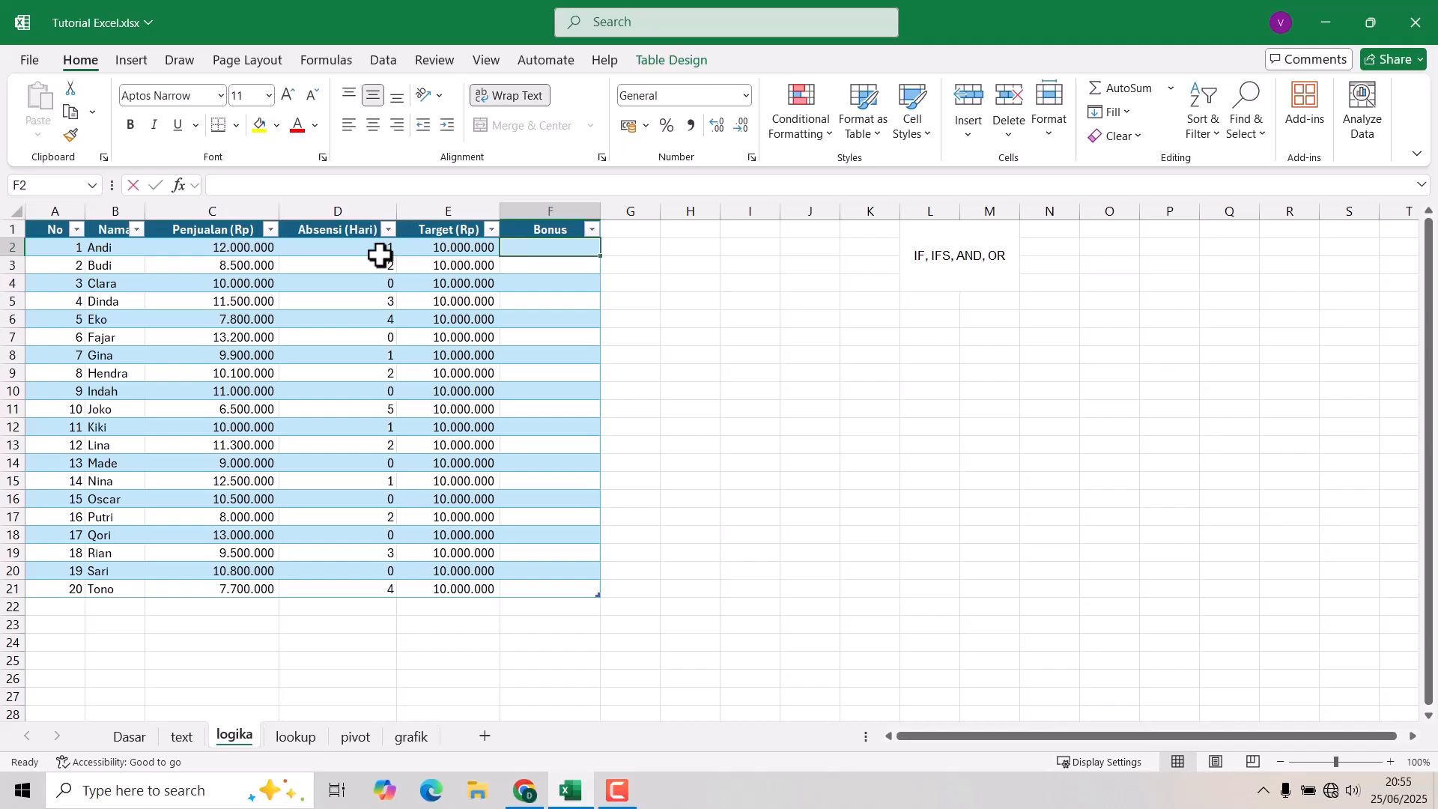
type("=")
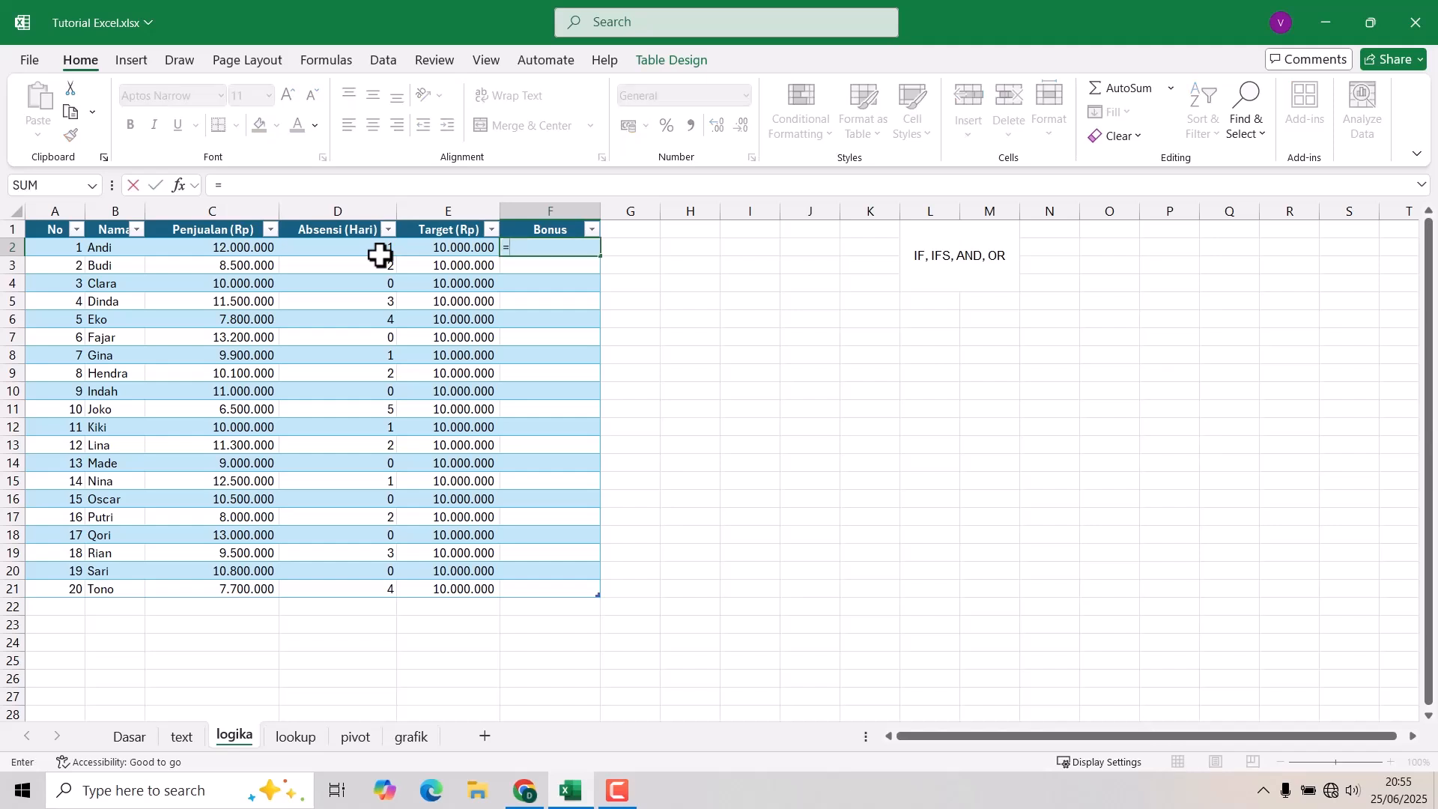
type("if")
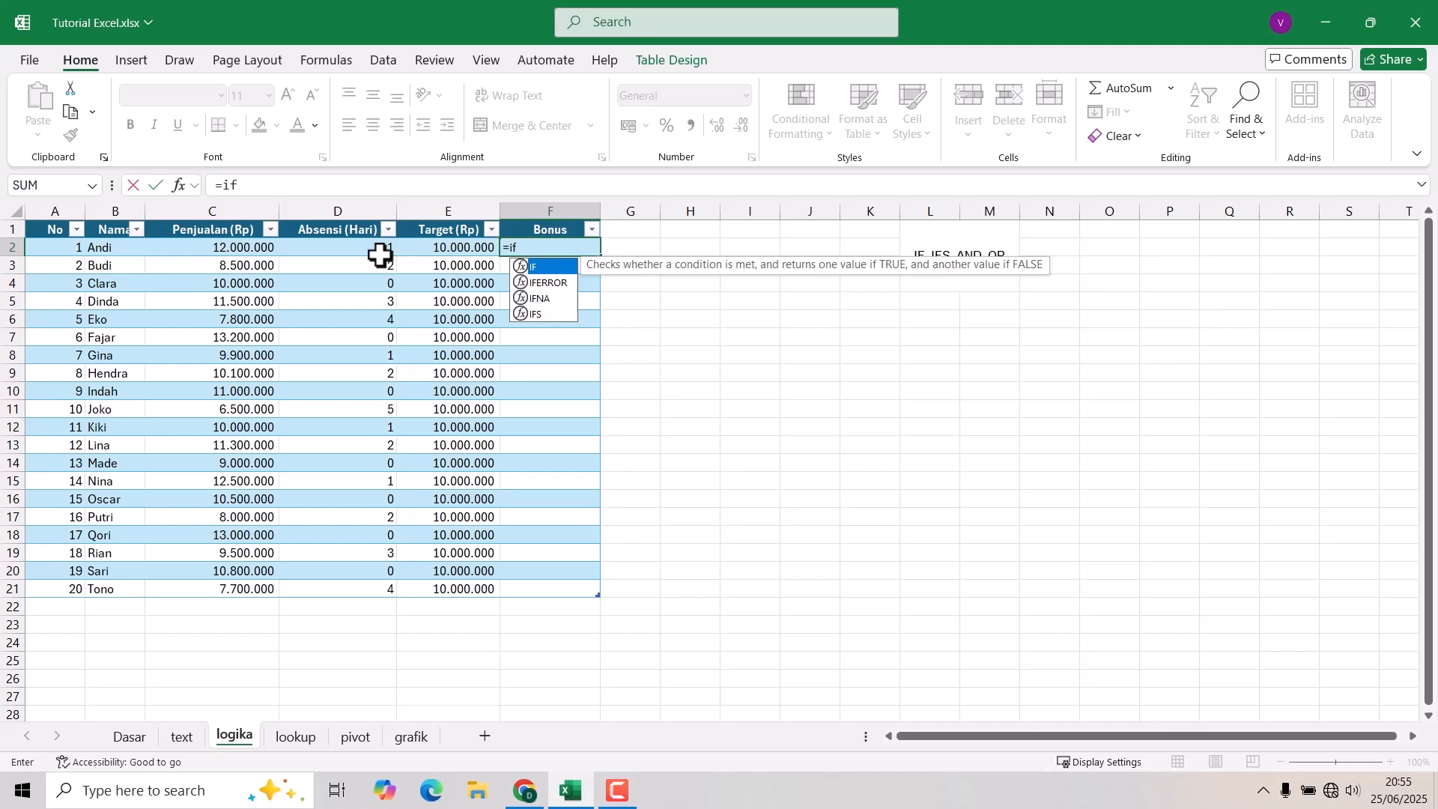
key("Tab")
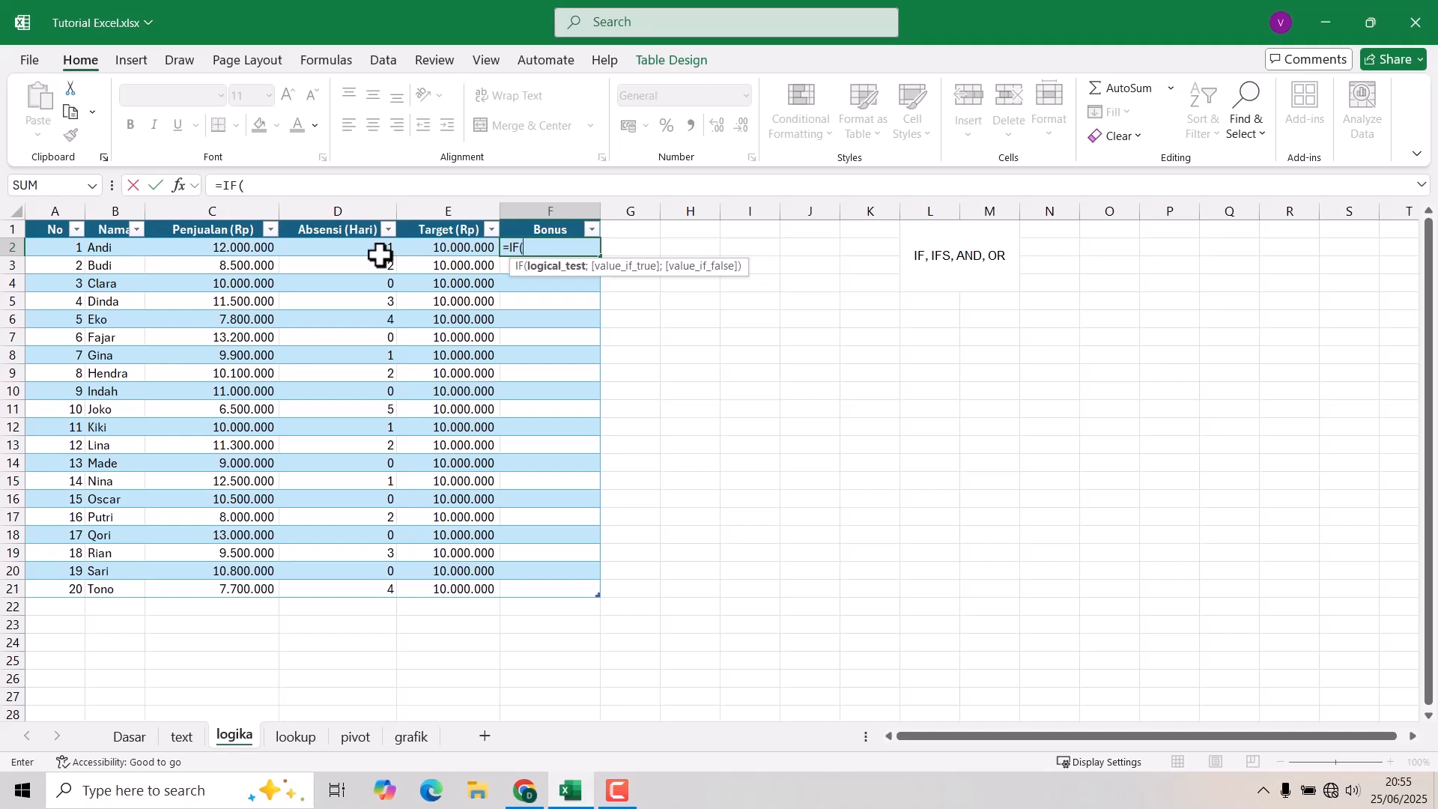
key("BackSpace")
key("BackSpace")
key("BackSpace")
key("BackSpace")
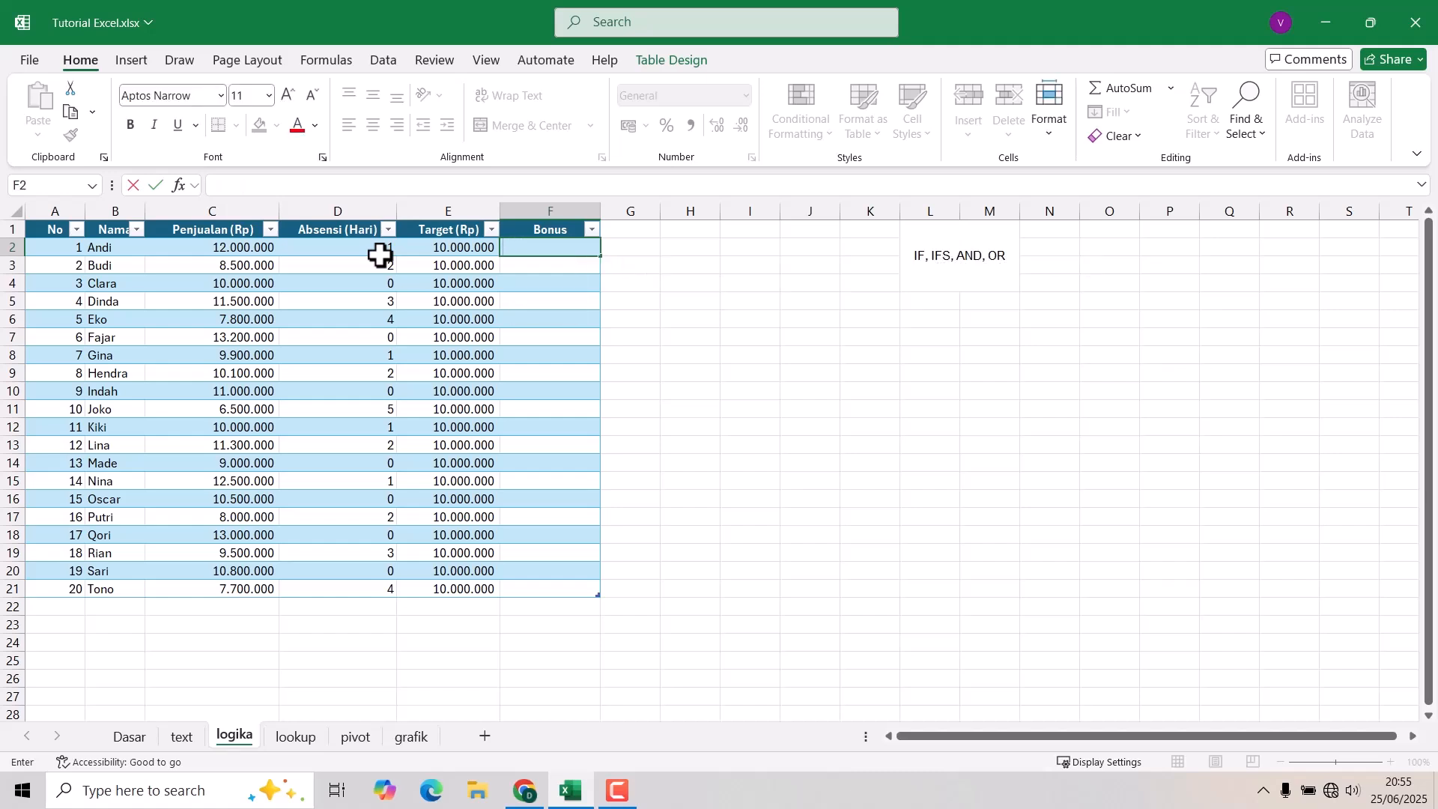
- Rename the Absensi (Hari) header in D1 to Alpa
left_click(339, 236)
type("Alpa")
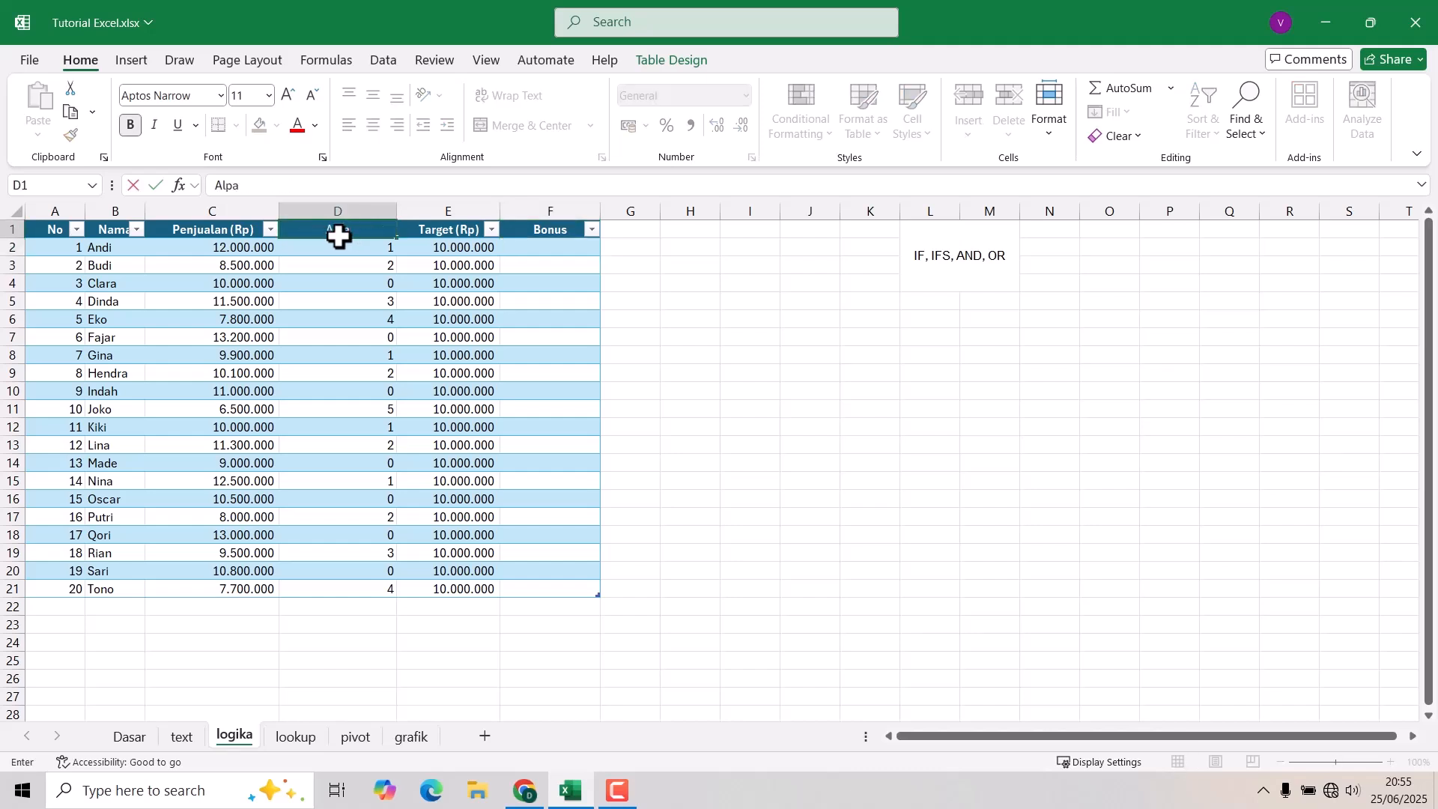
key("Return")
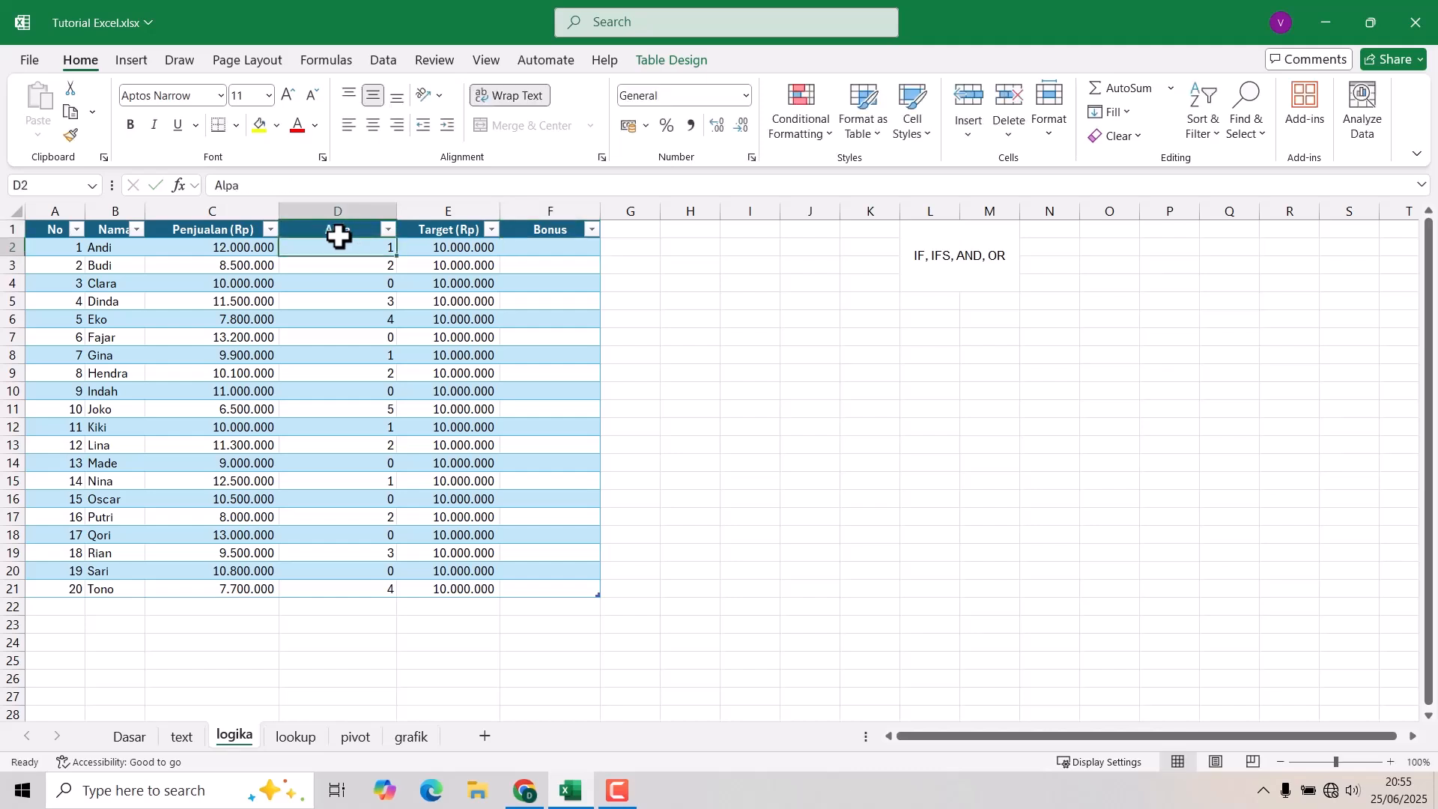
key("Right")
key("Right")
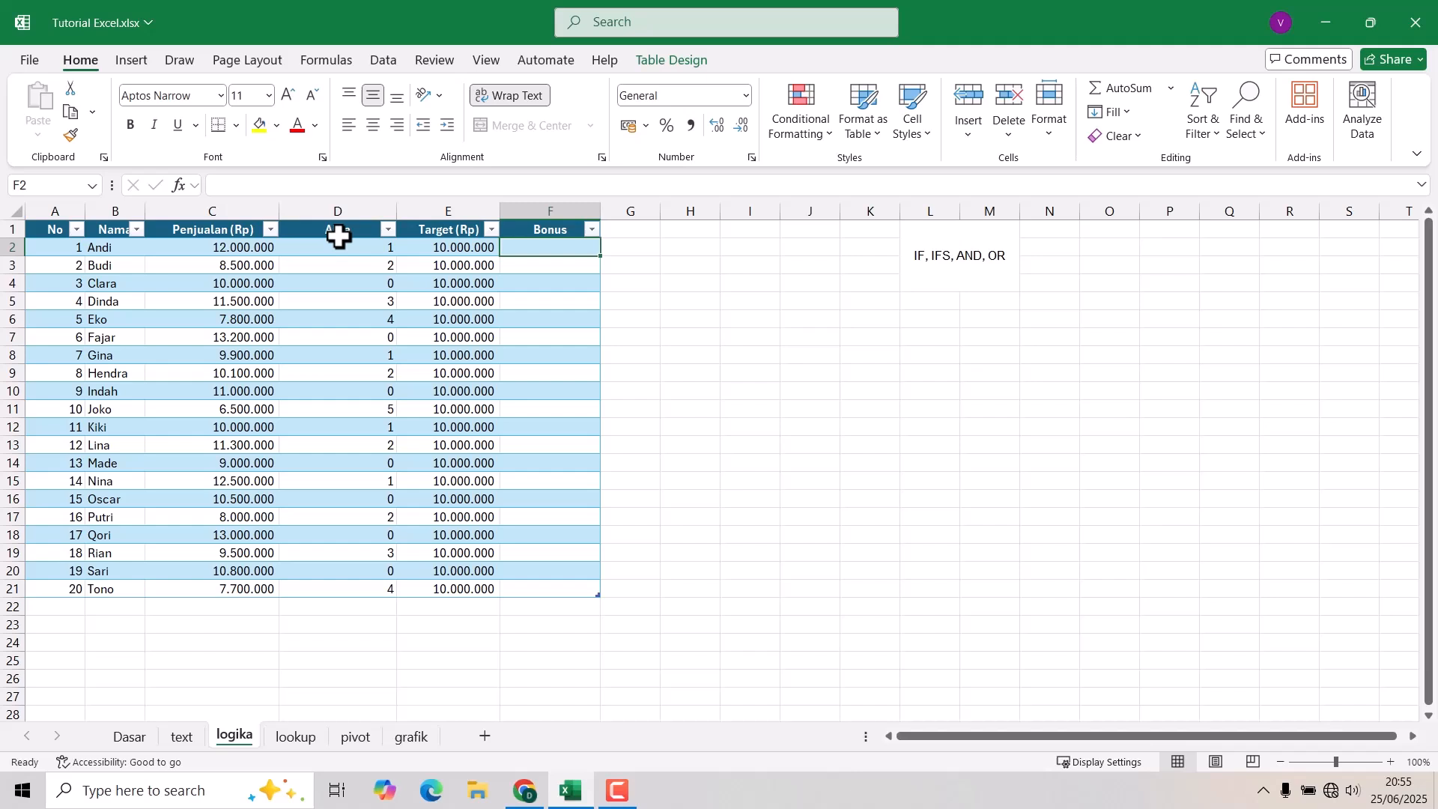
type("=")
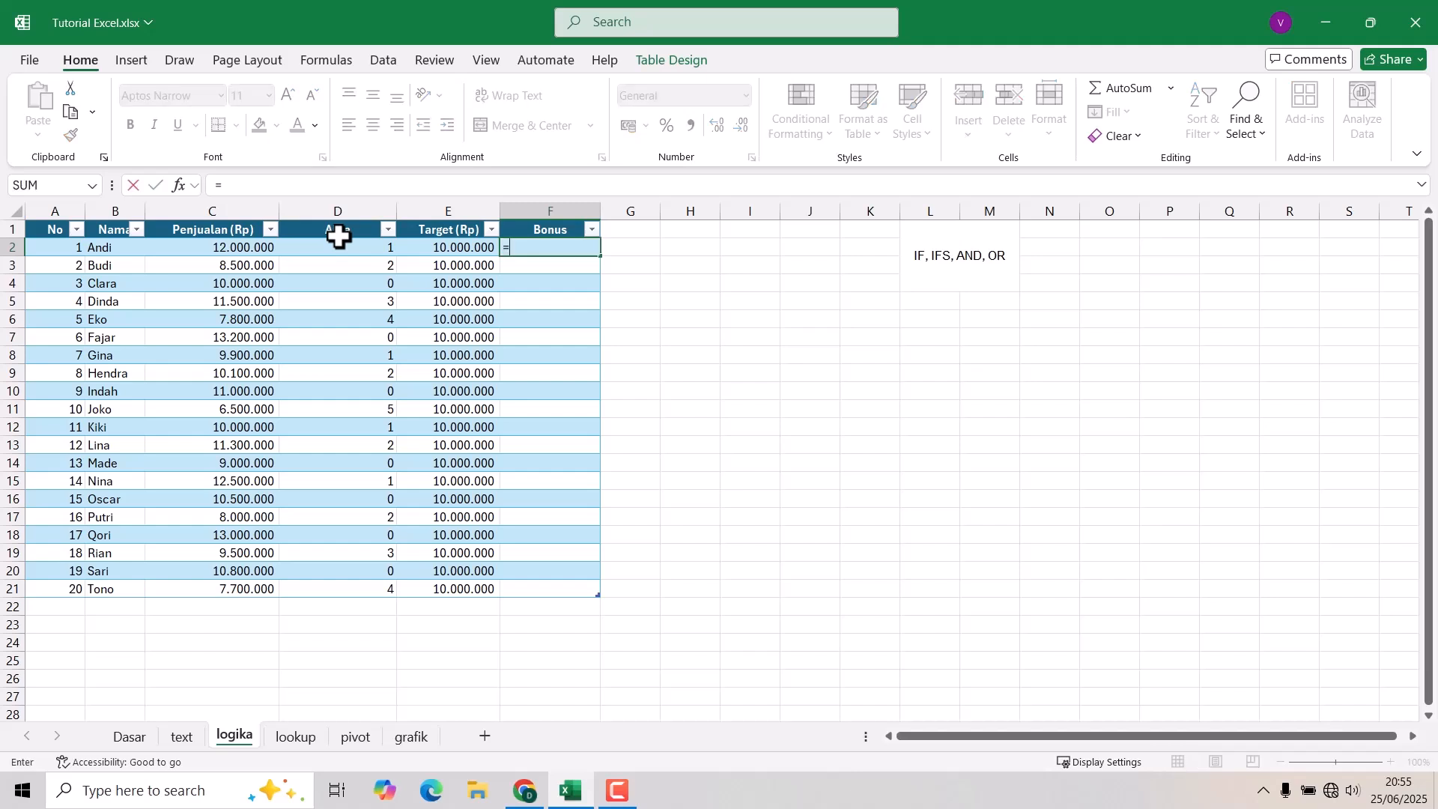
type("IF(")
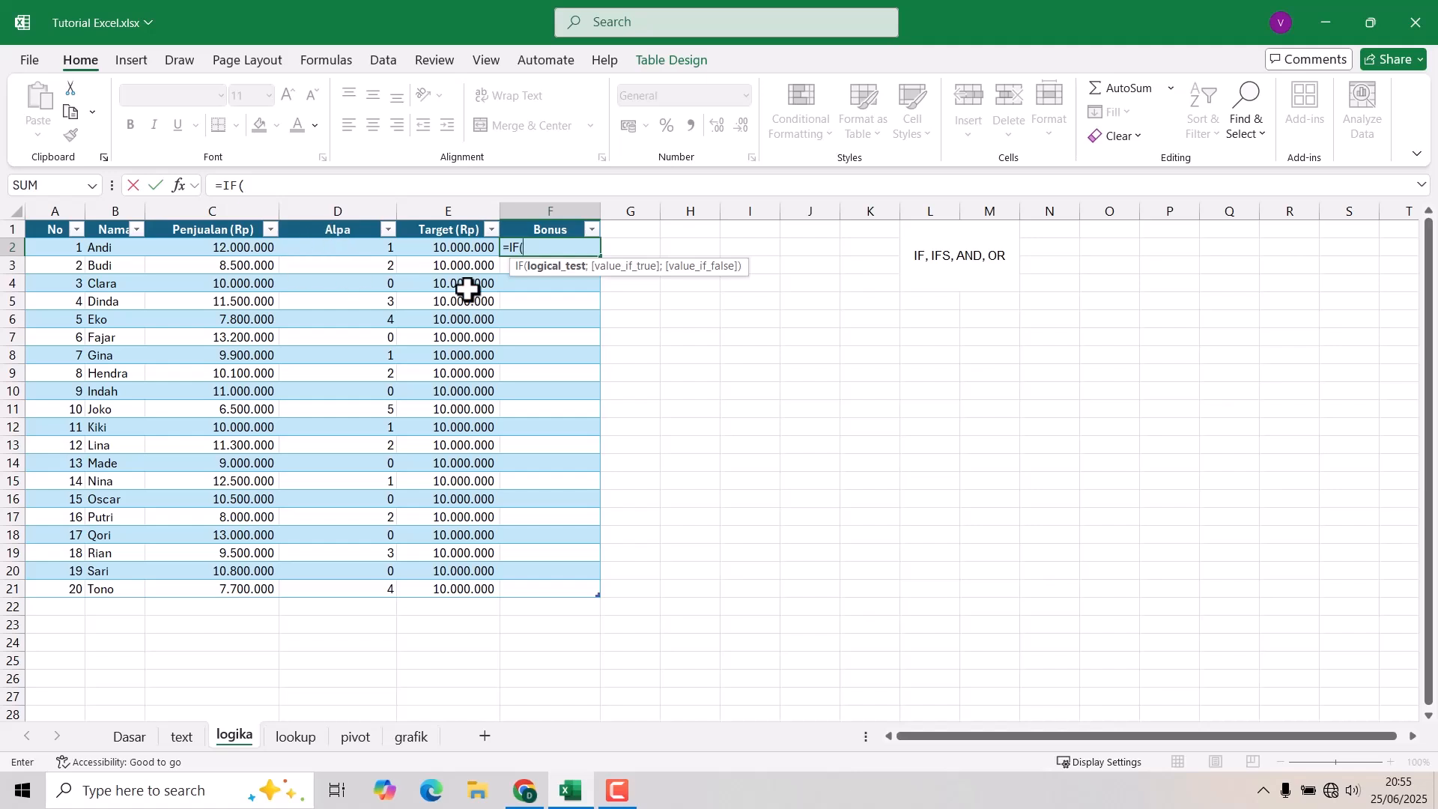
type("AND")
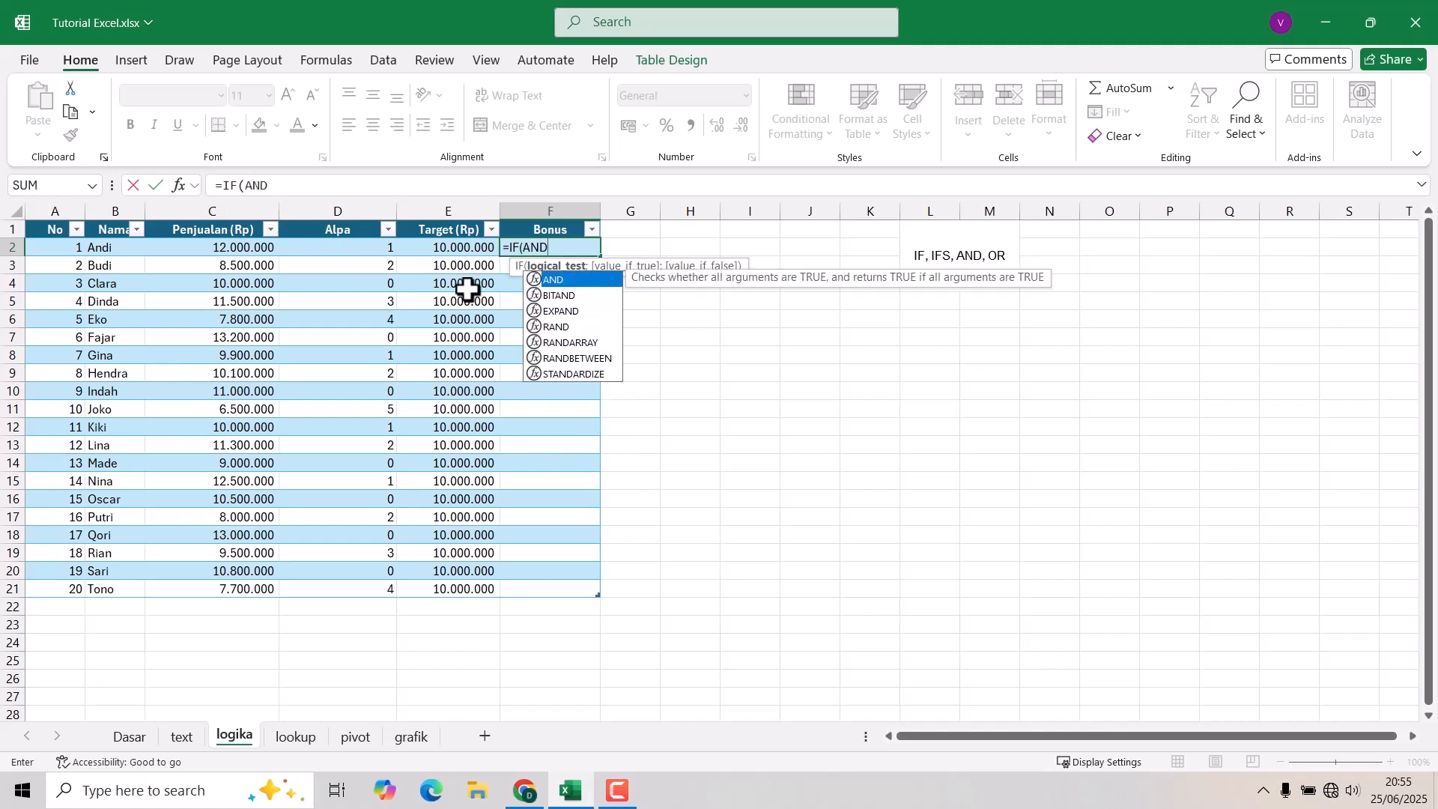
type("(")
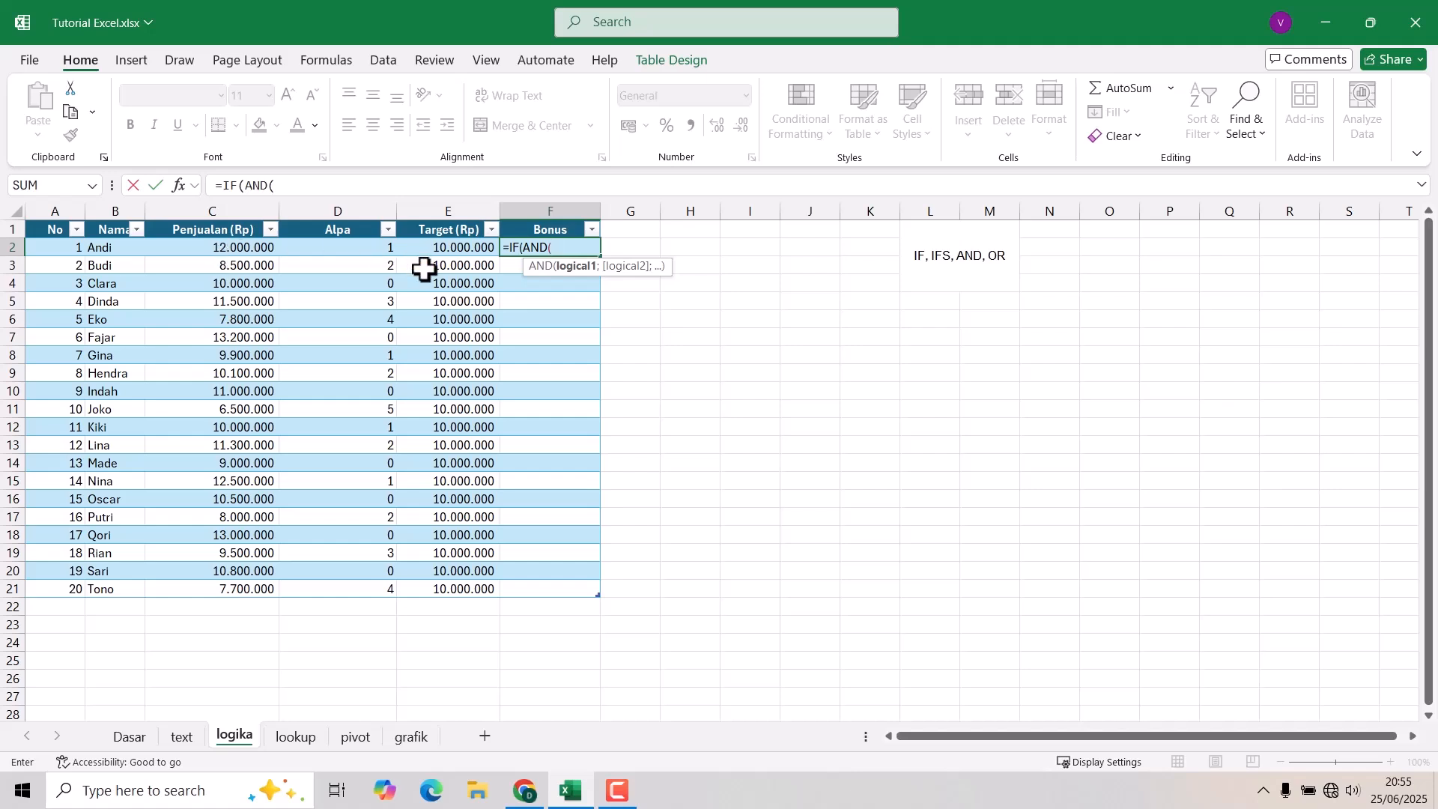
left_click(335, 250)
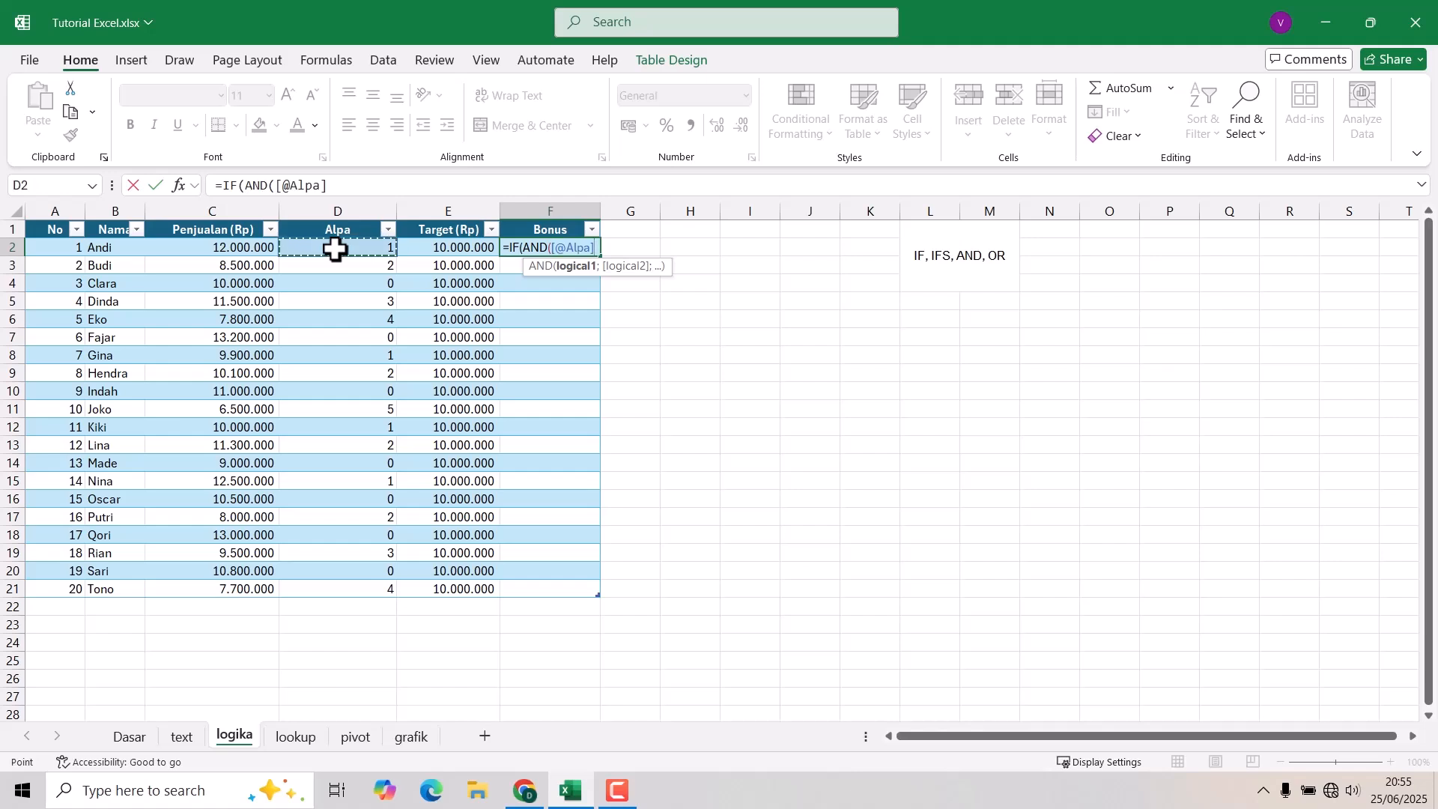
type("<")
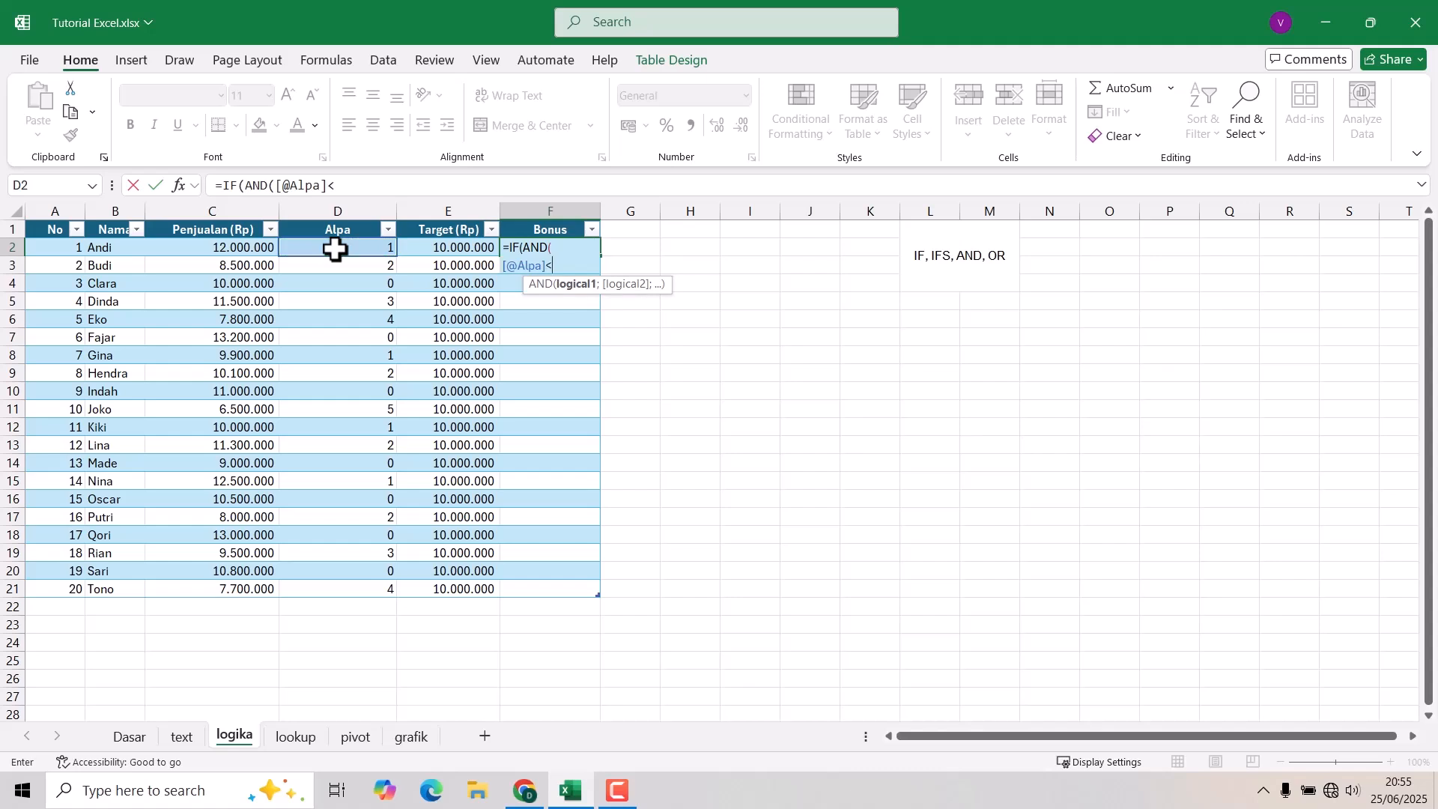
type("=2;")
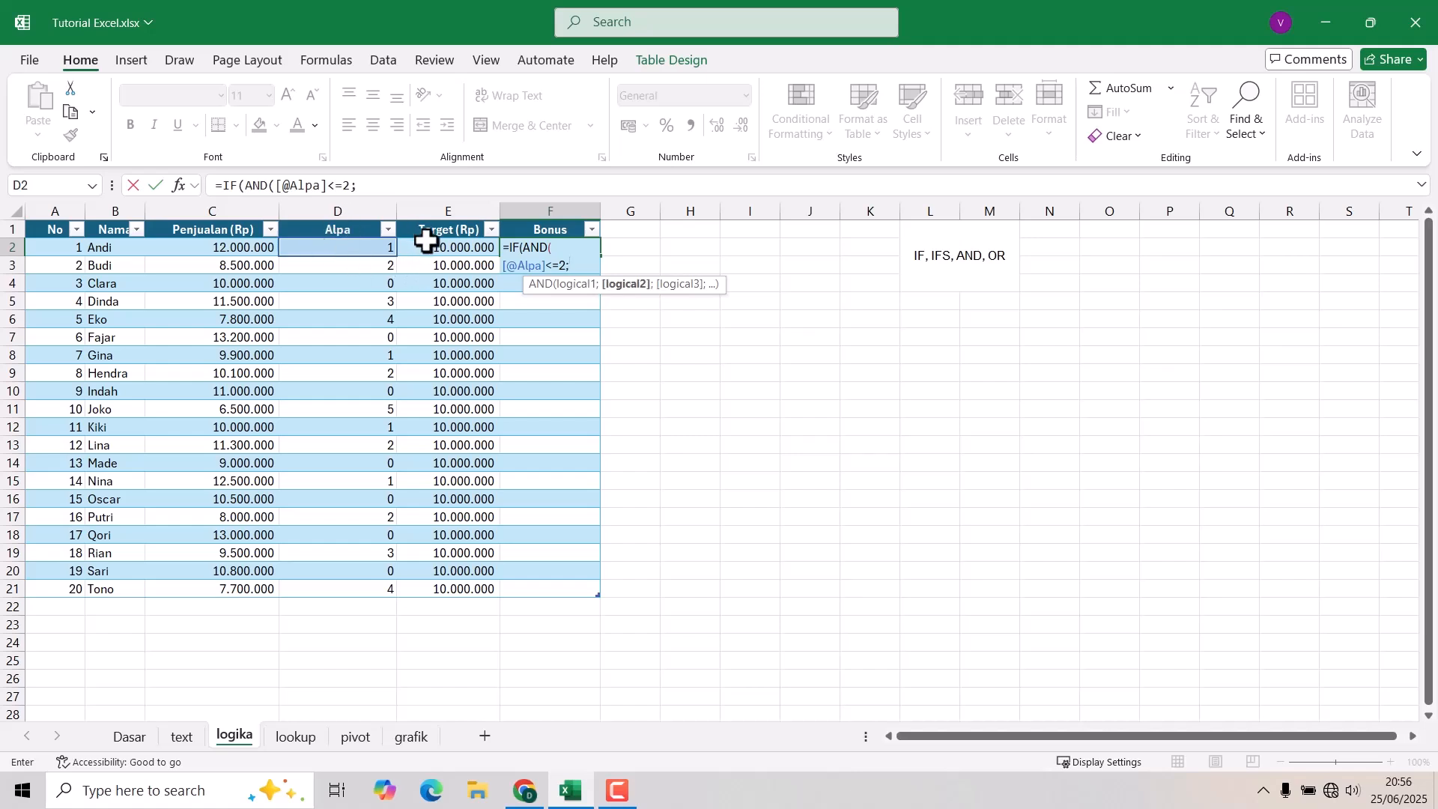
left_click(204, 250)
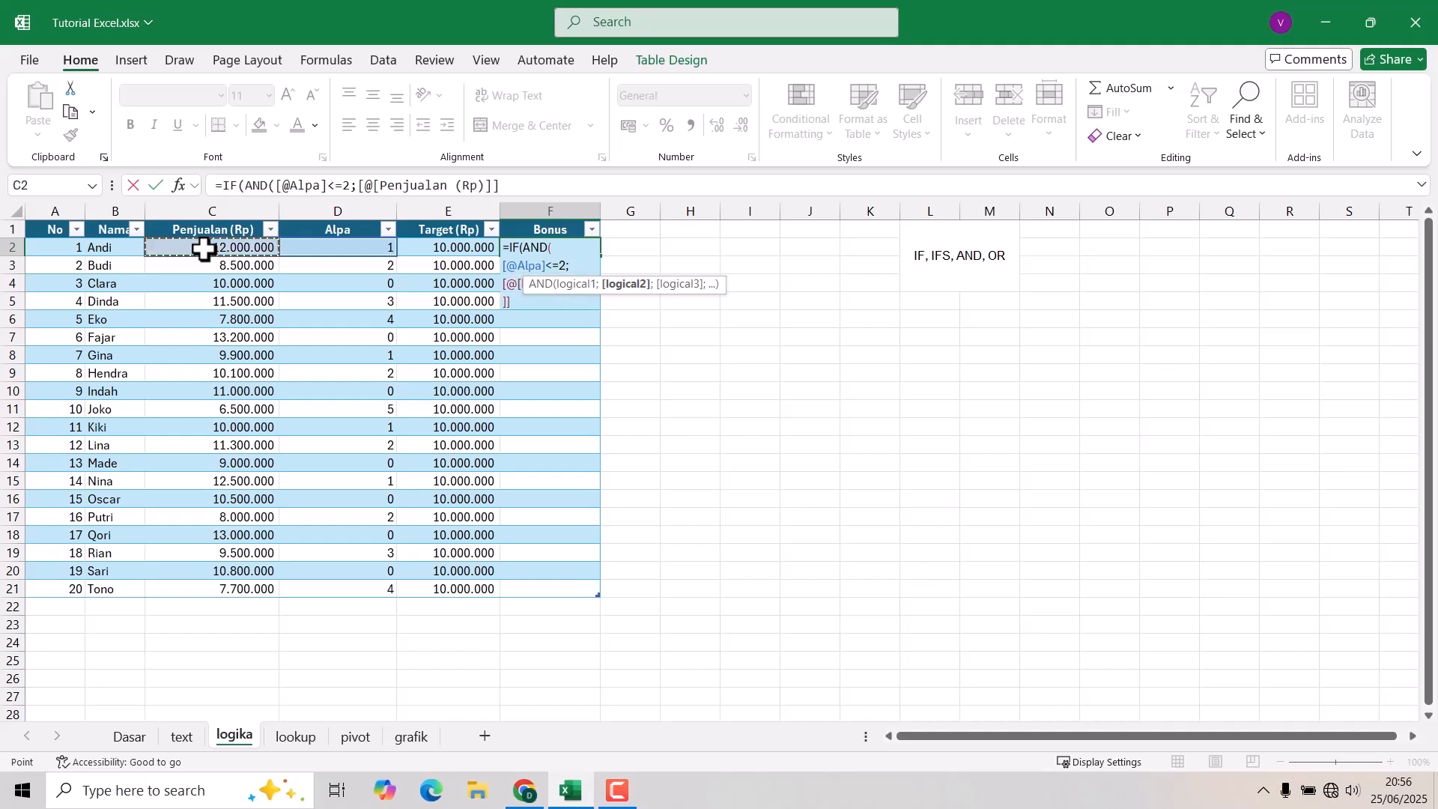
type(">")
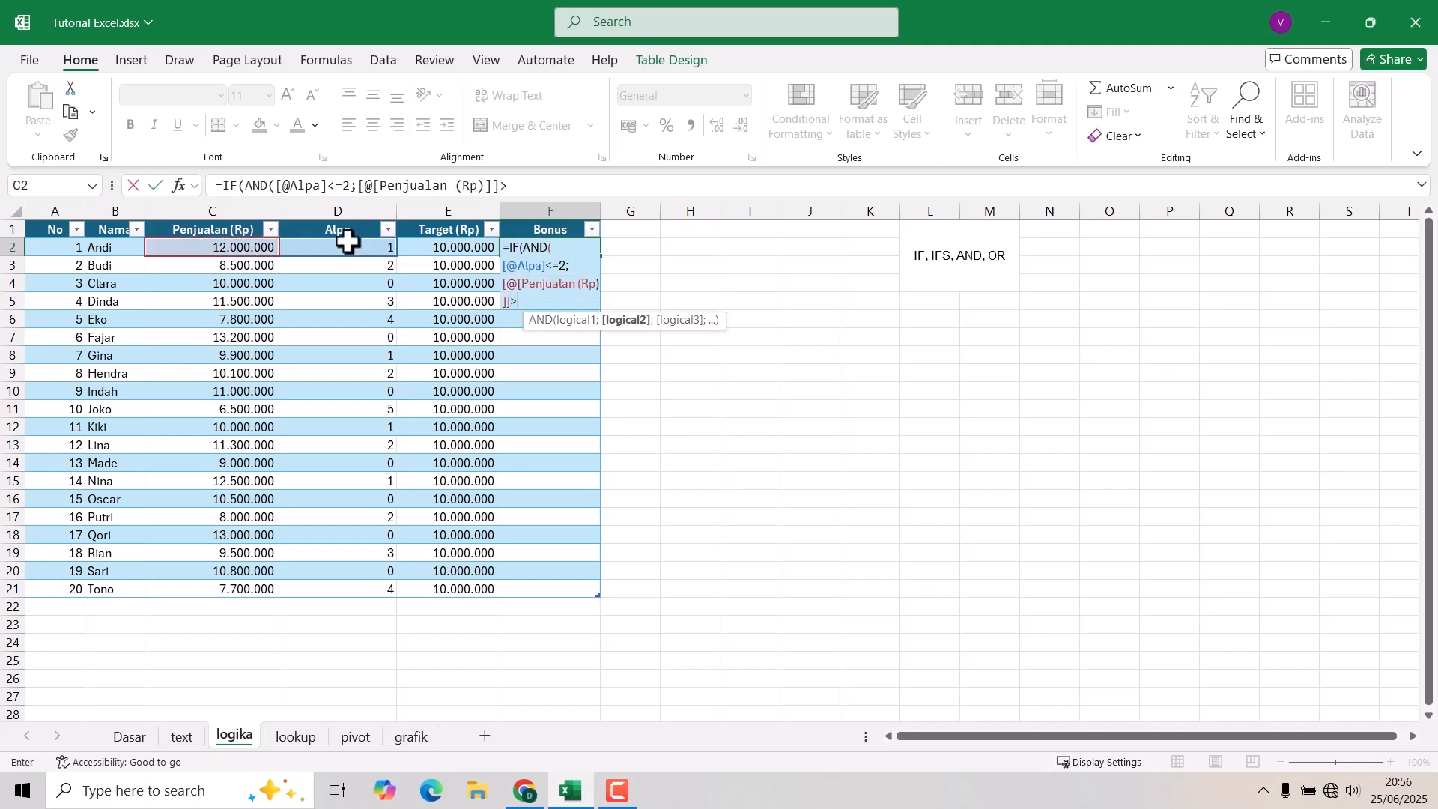
left_click(448, 251)
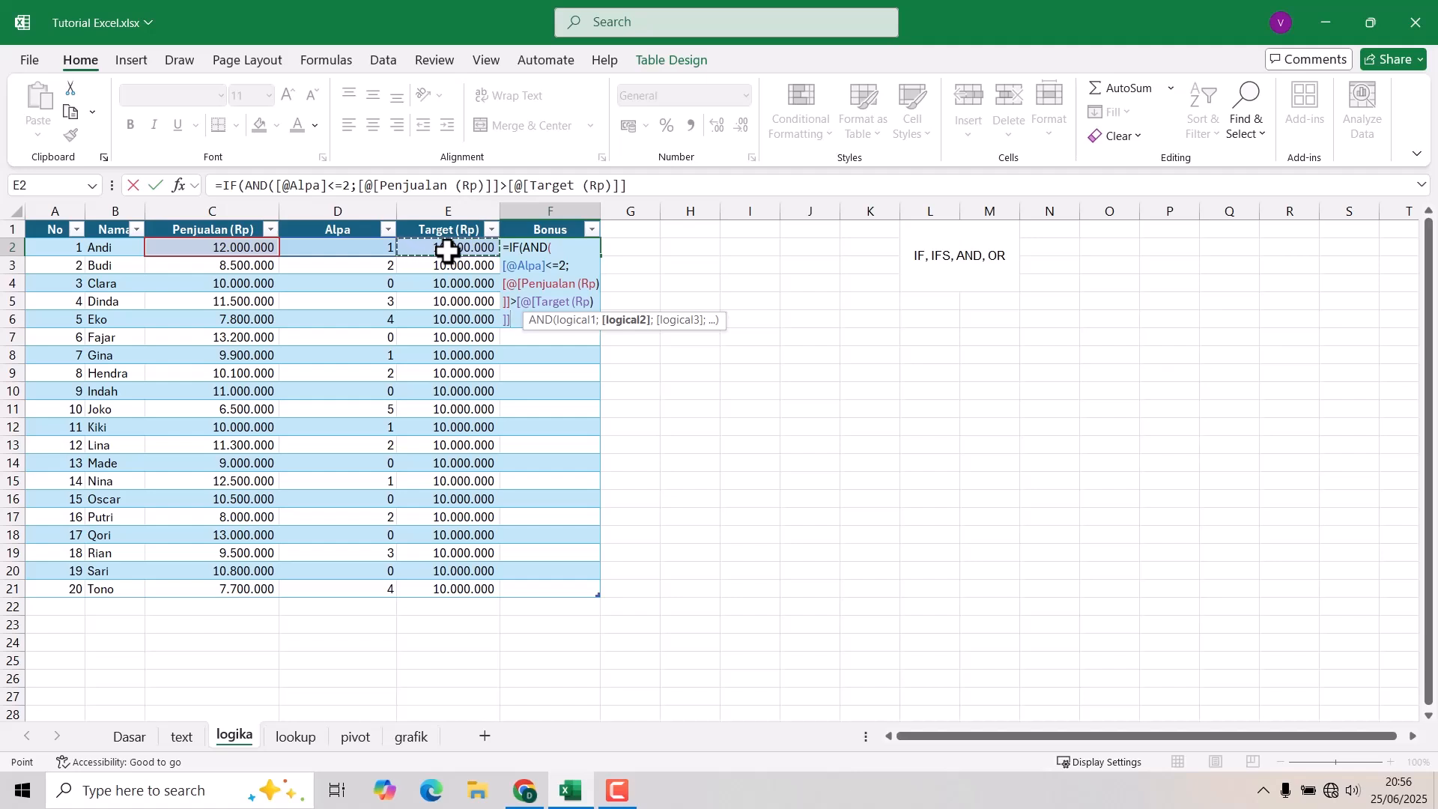
- Complete the F2 Bonus formula so it returns "Ya" when both conditions hold and "Tidak" otherwise
type(");")
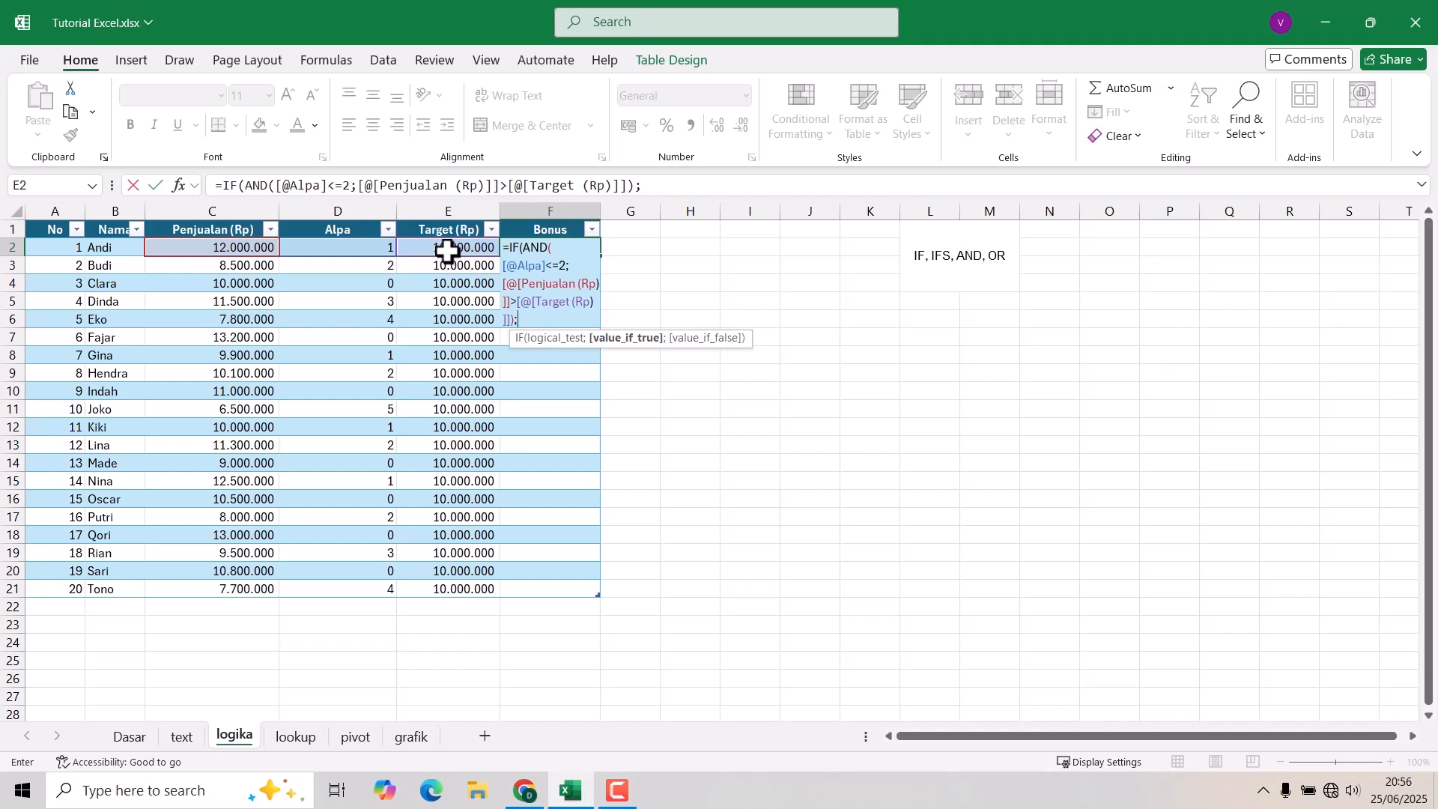
type("\"\"")
type("Ya")
key("BackSpace")
type(";")
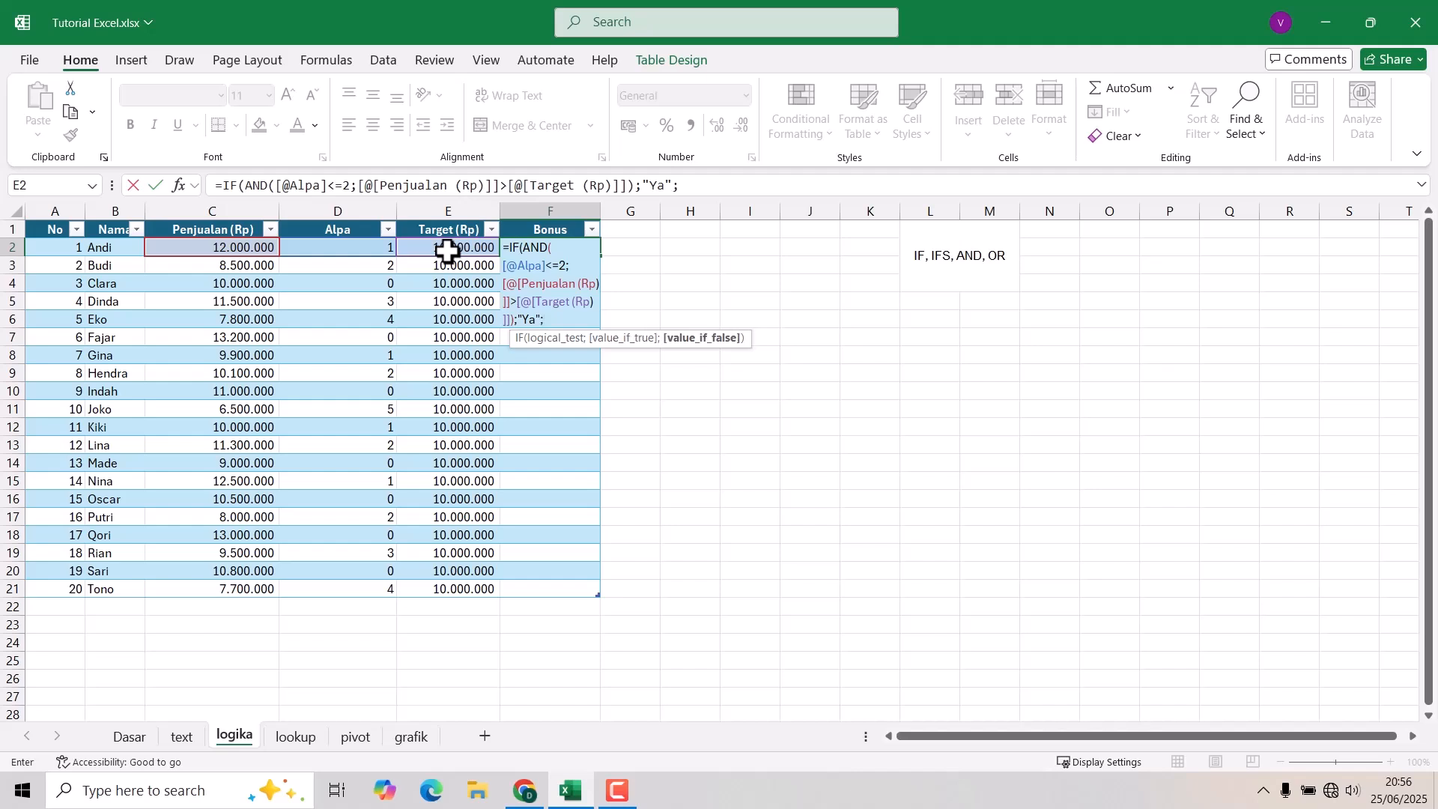
type("\"\"")
key("BackSpace")
type("Tidak")
type("\"\"")
type(")")
key("Return")
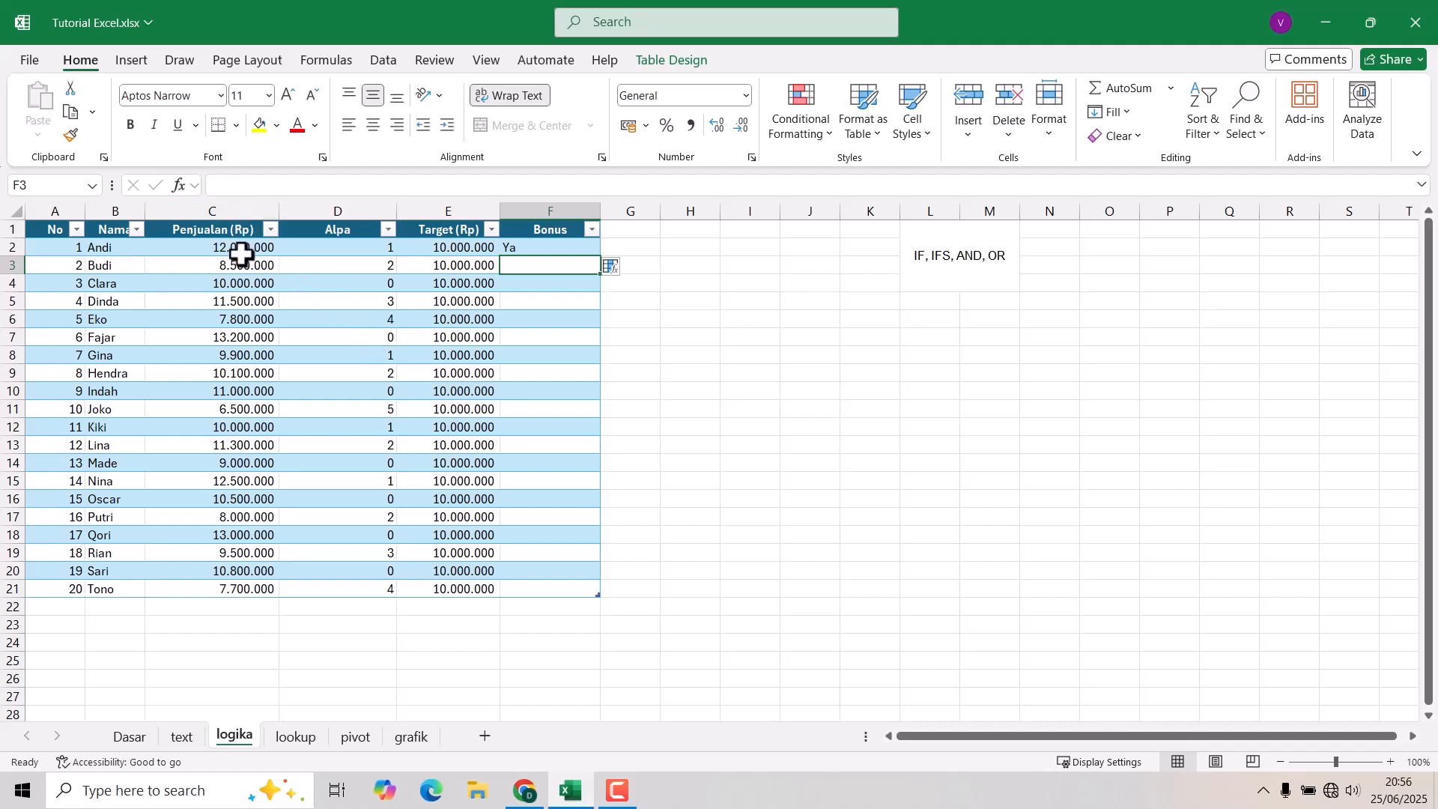
left_click(209, 253)
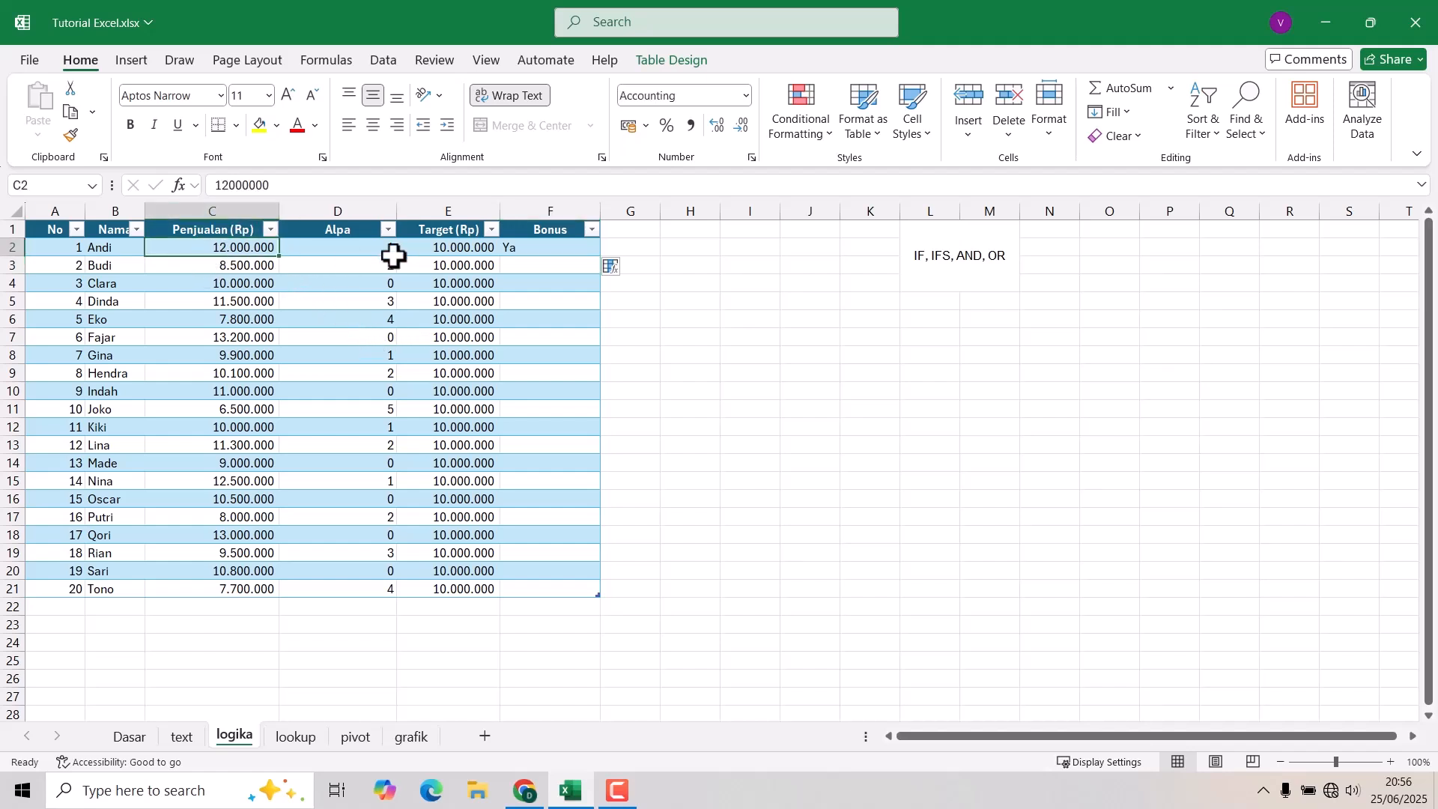
left_click(437, 249)
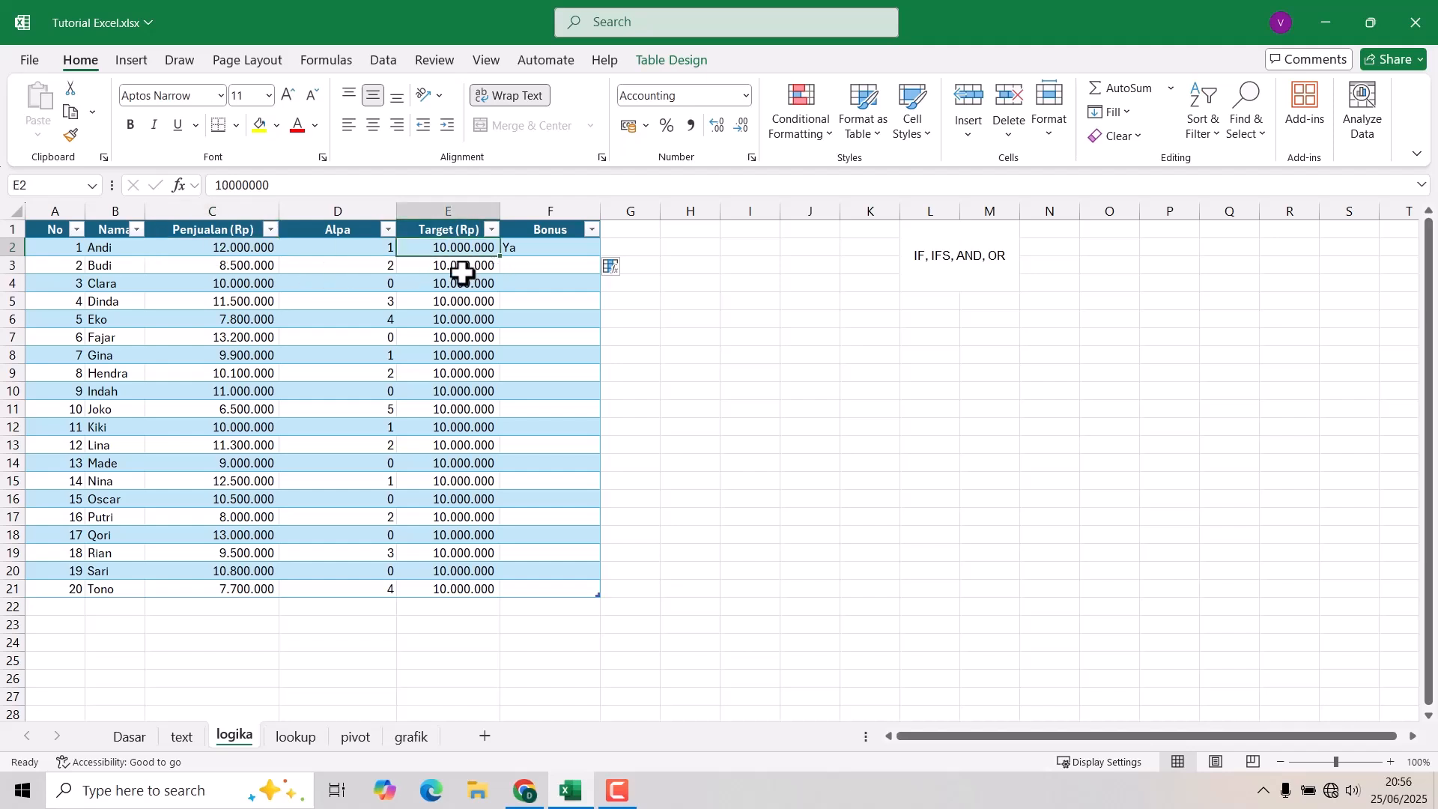
left_click(336, 243)
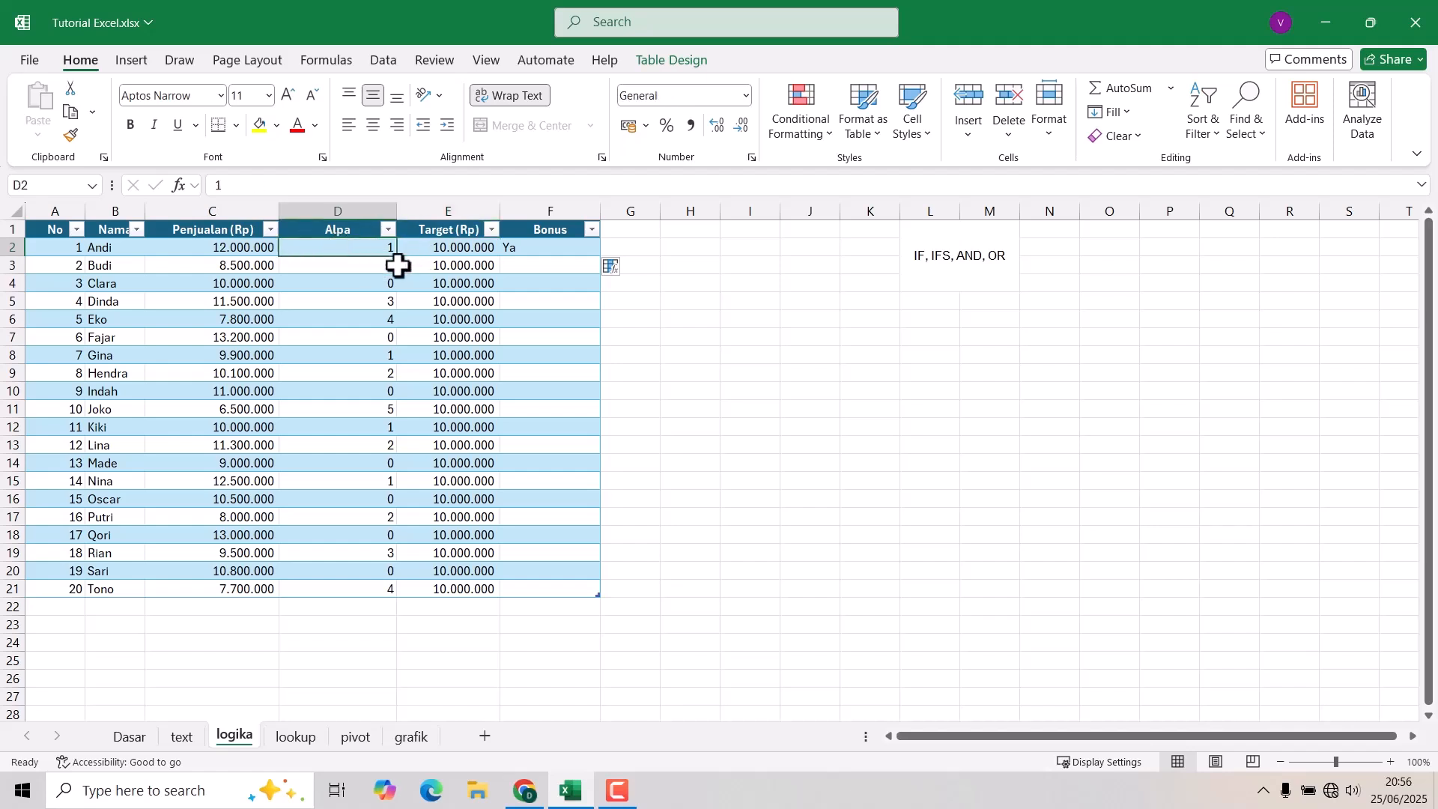
- Fill the Bonus formula from F2 down through F21 and review row 5's sales, target, Alpa and formula
left_click(565, 245)
left_click_drag(601, 257, 601, 597)
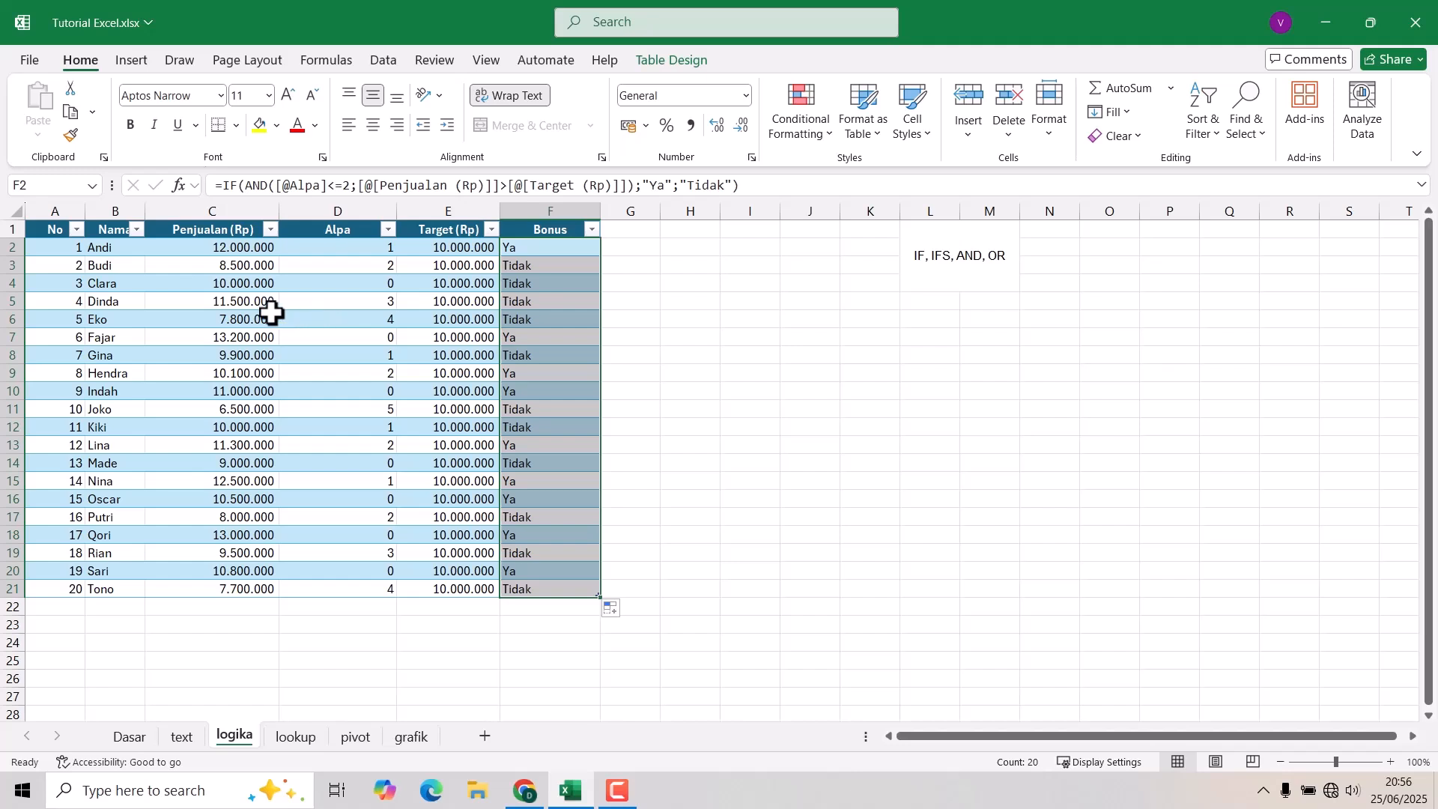
left_click(13, 316)
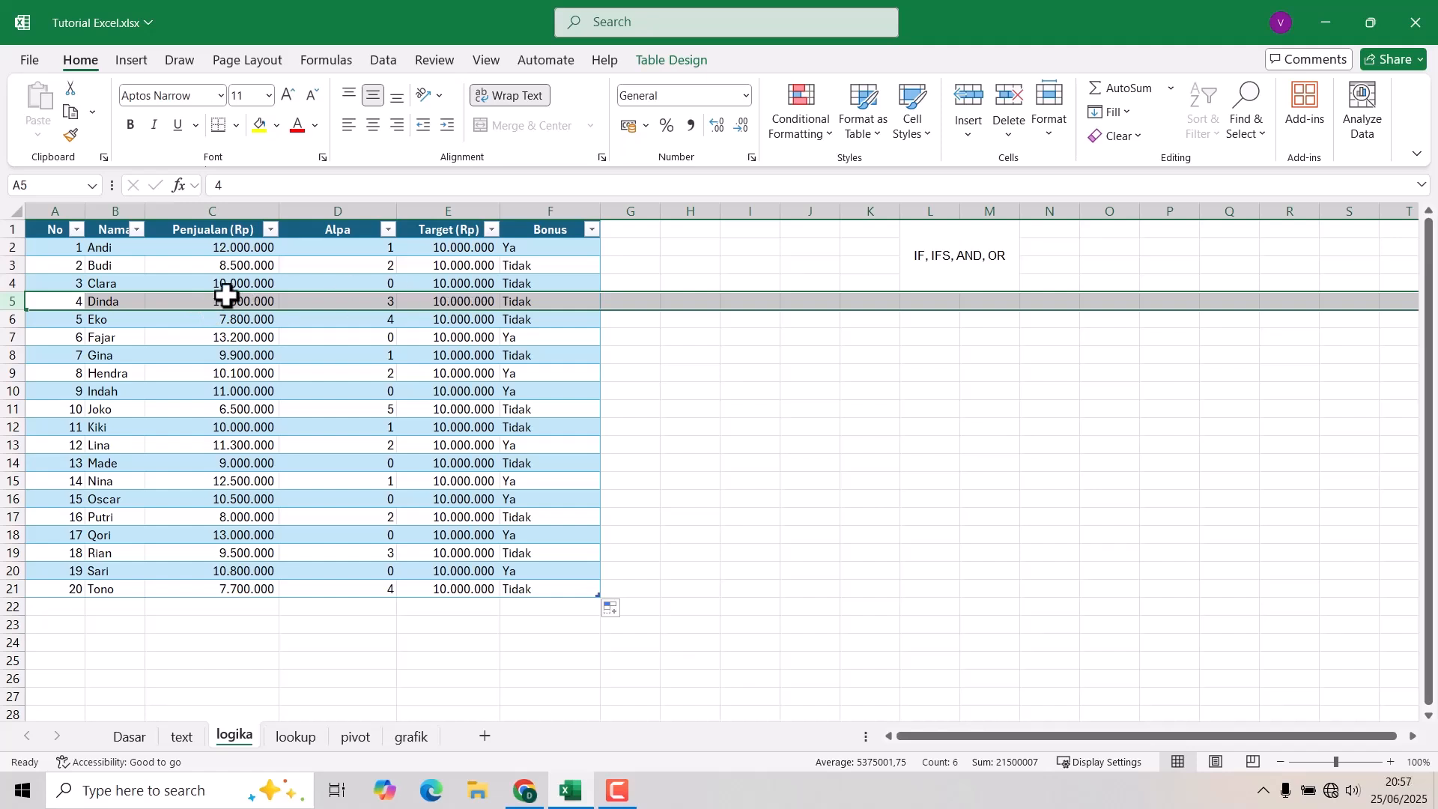
left_click(442, 304)
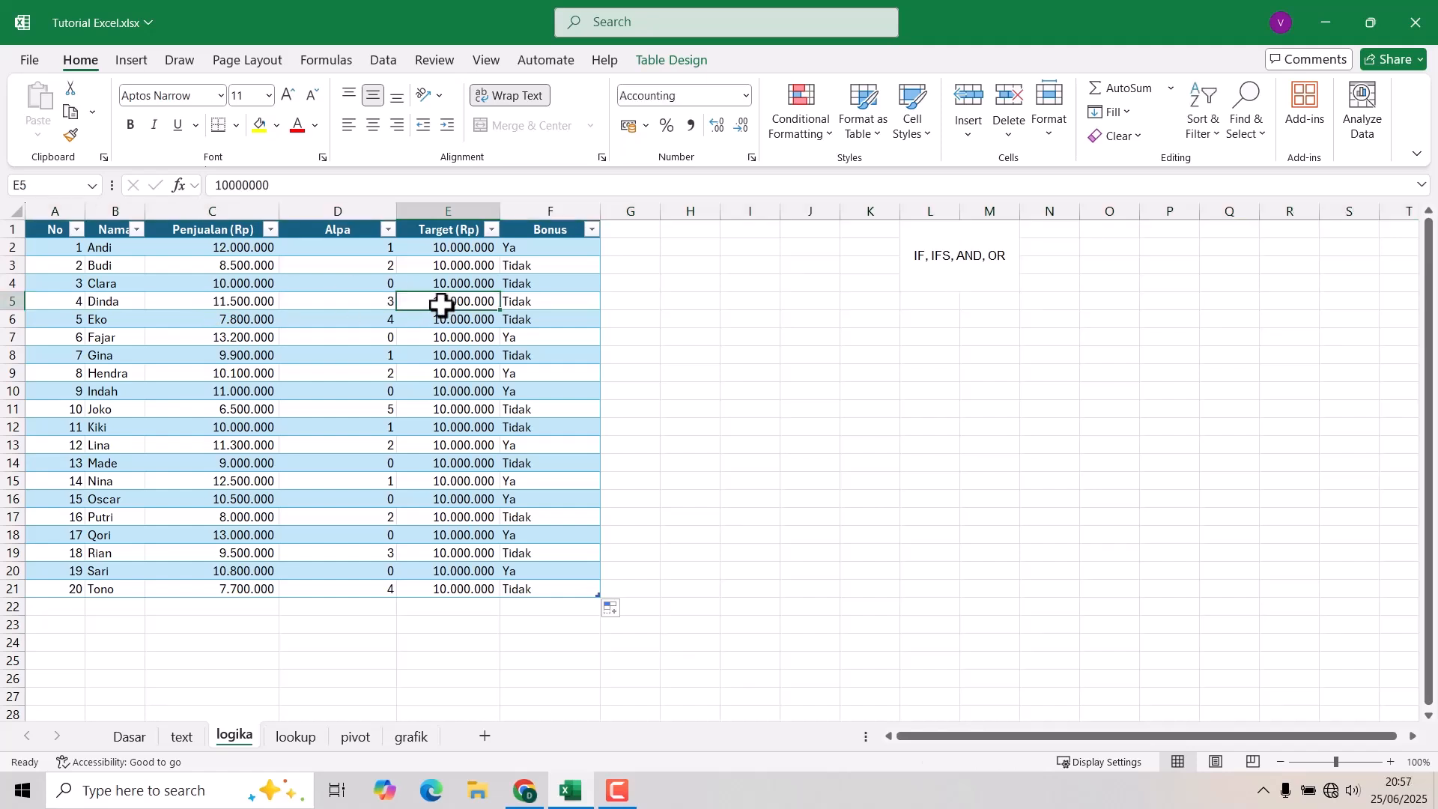
left_click(367, 300)
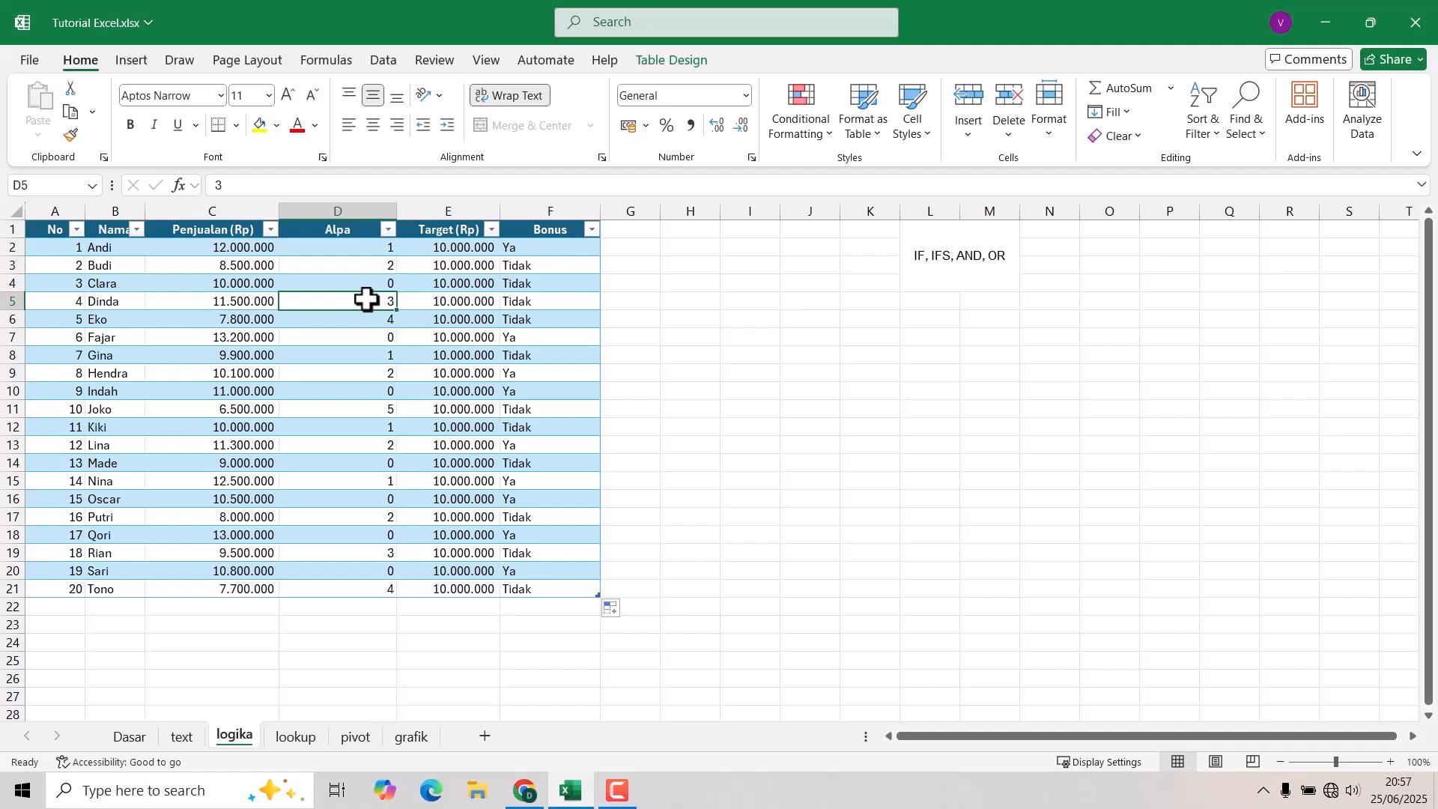
left_click(516, 303)
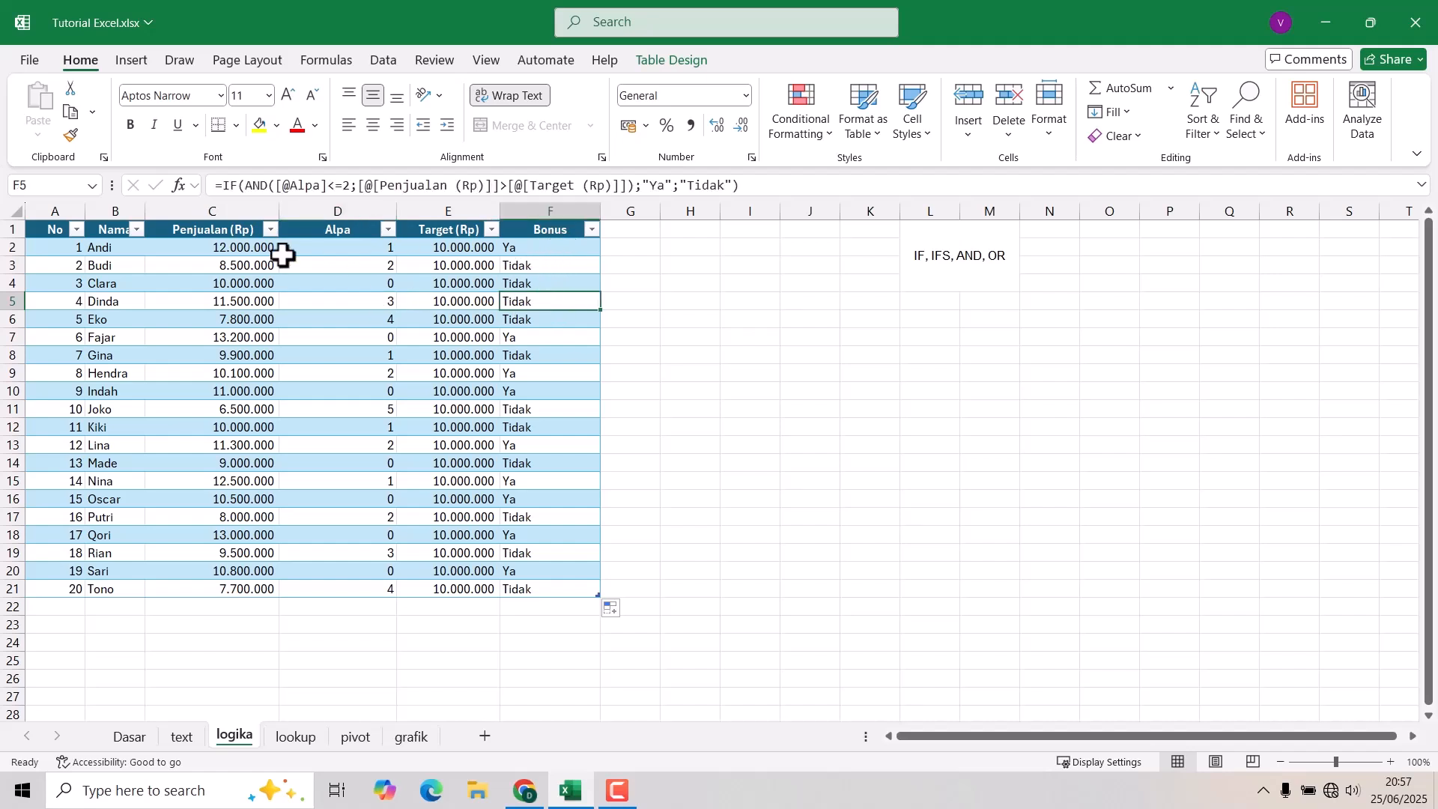
left_click(248, 185)
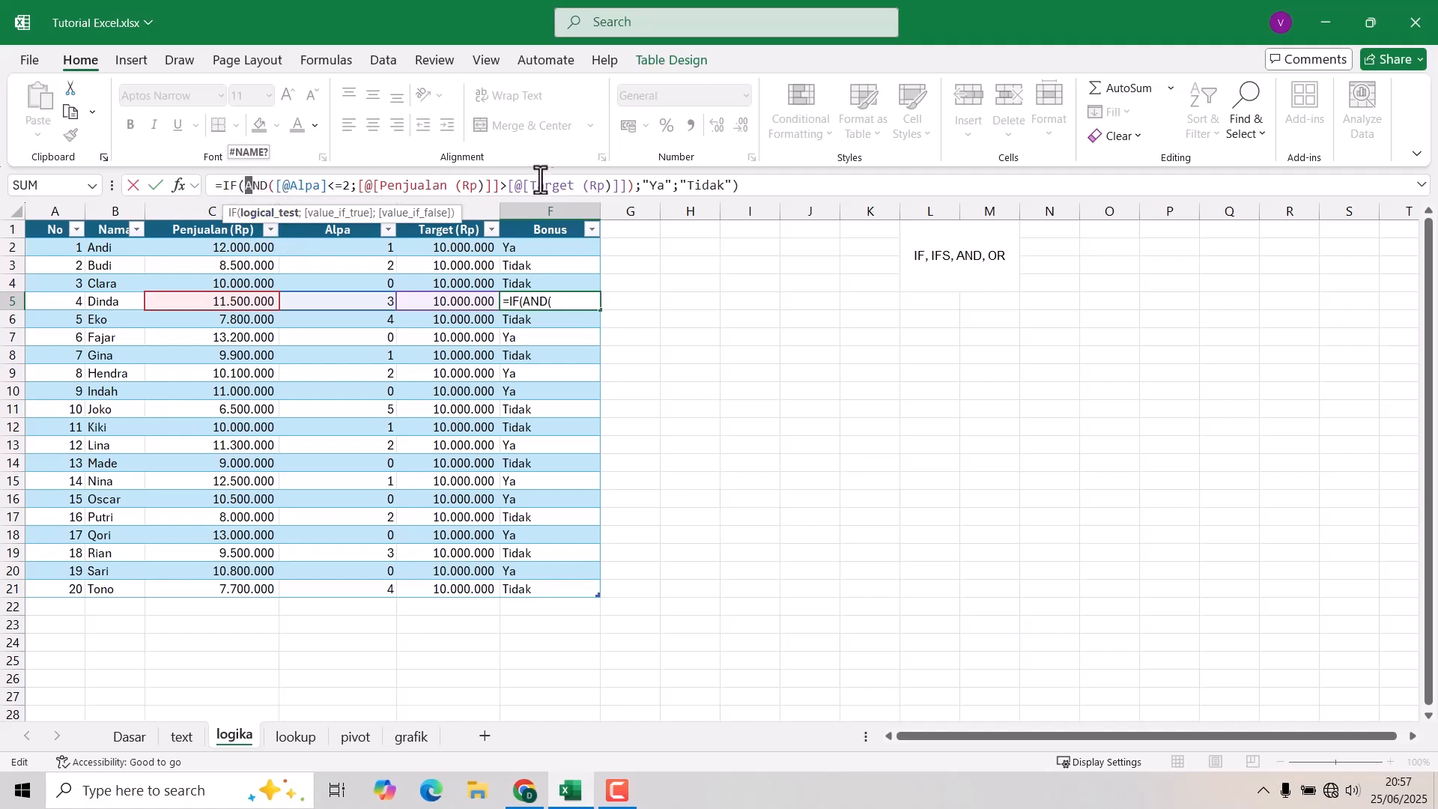
key("Escape")
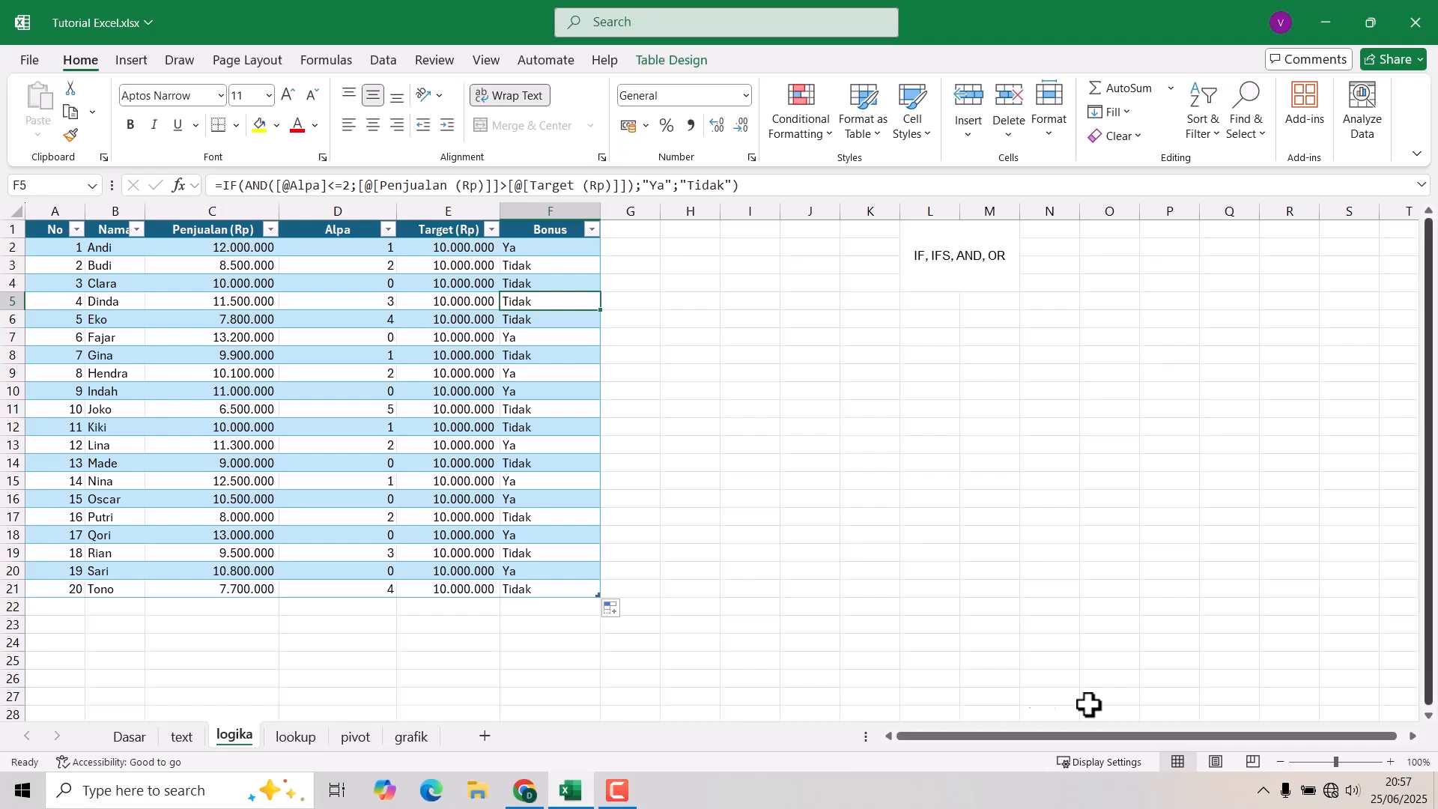
- Add a new table column headed AND in G1, next to Bonus
left_click(612, 230)
type("AND")
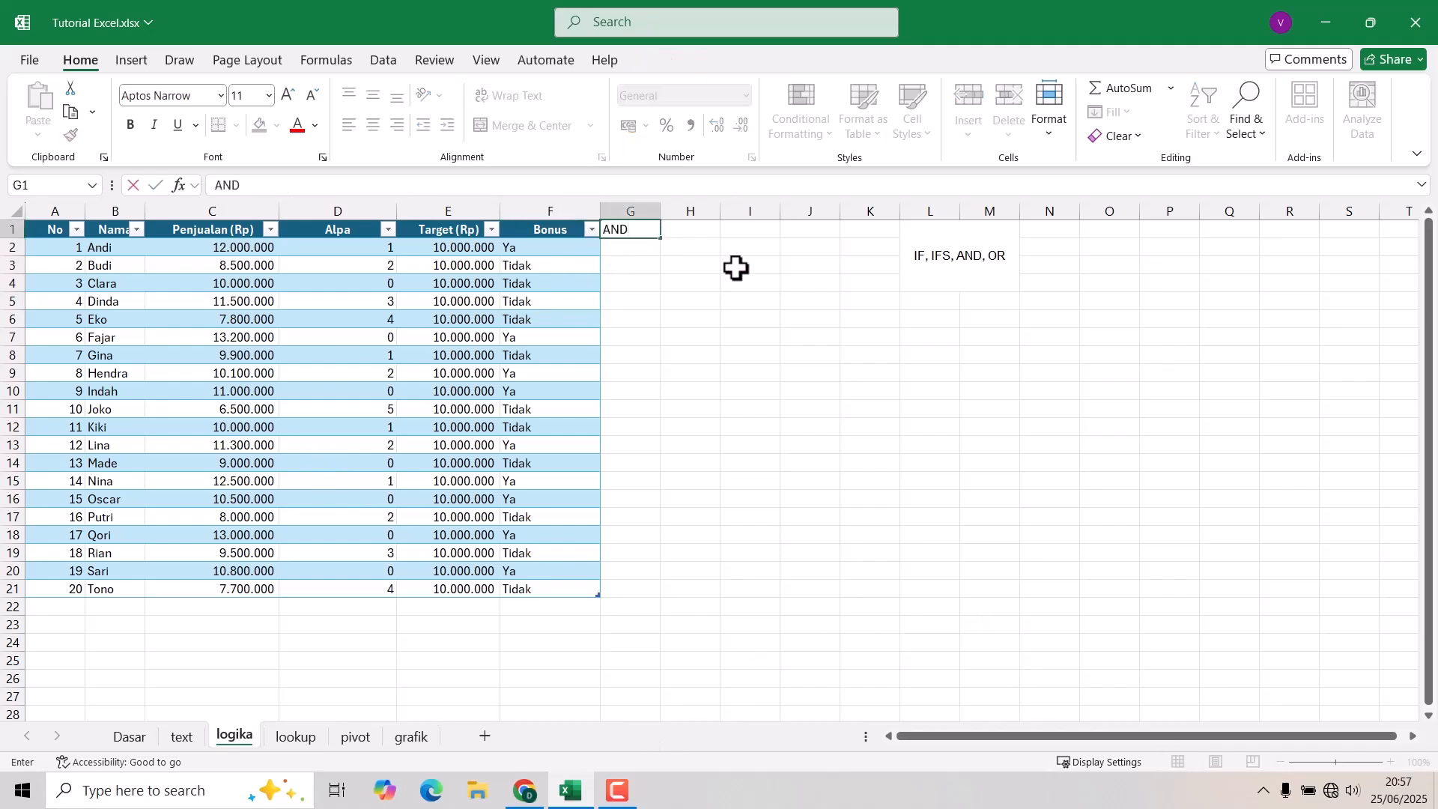
key("Return")
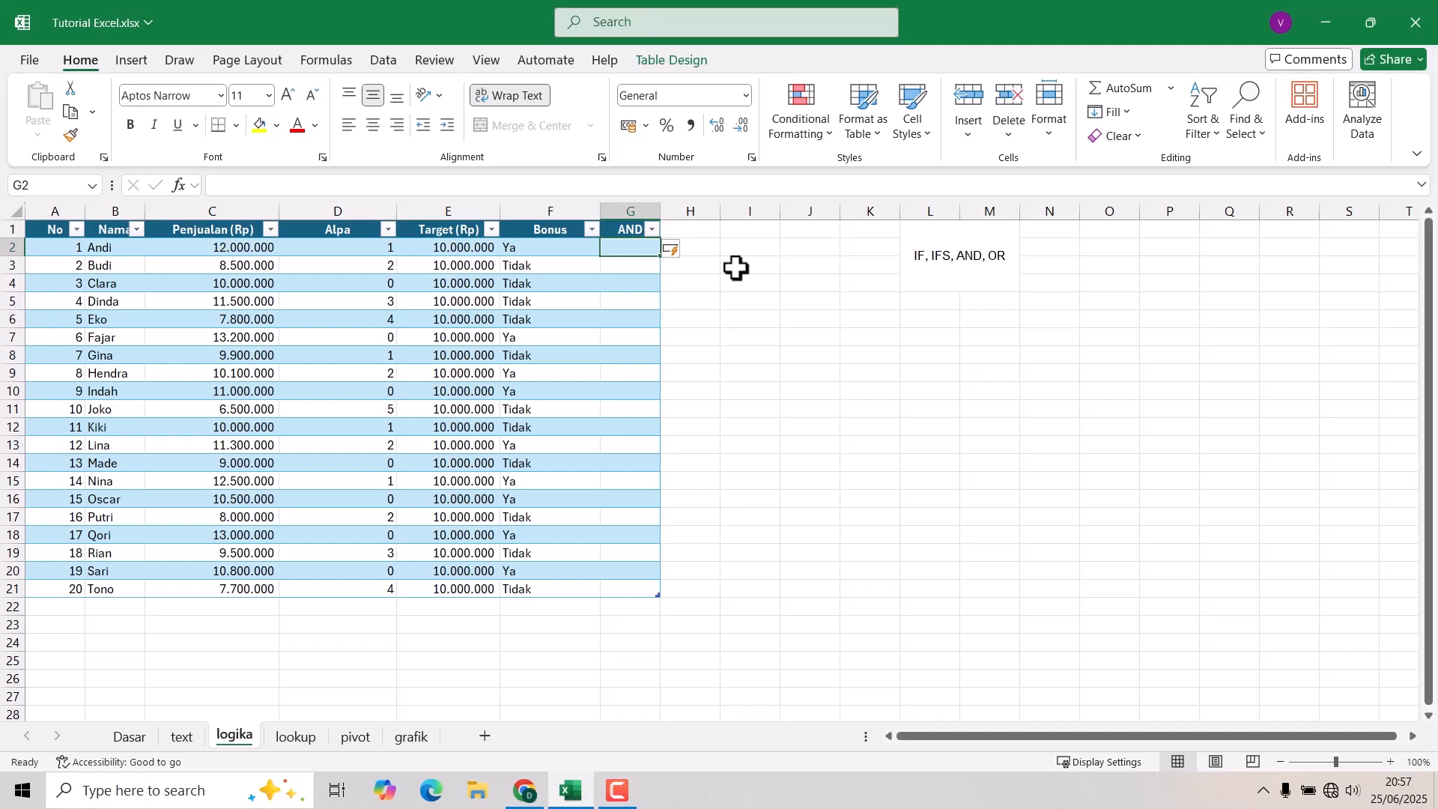
type("=and")
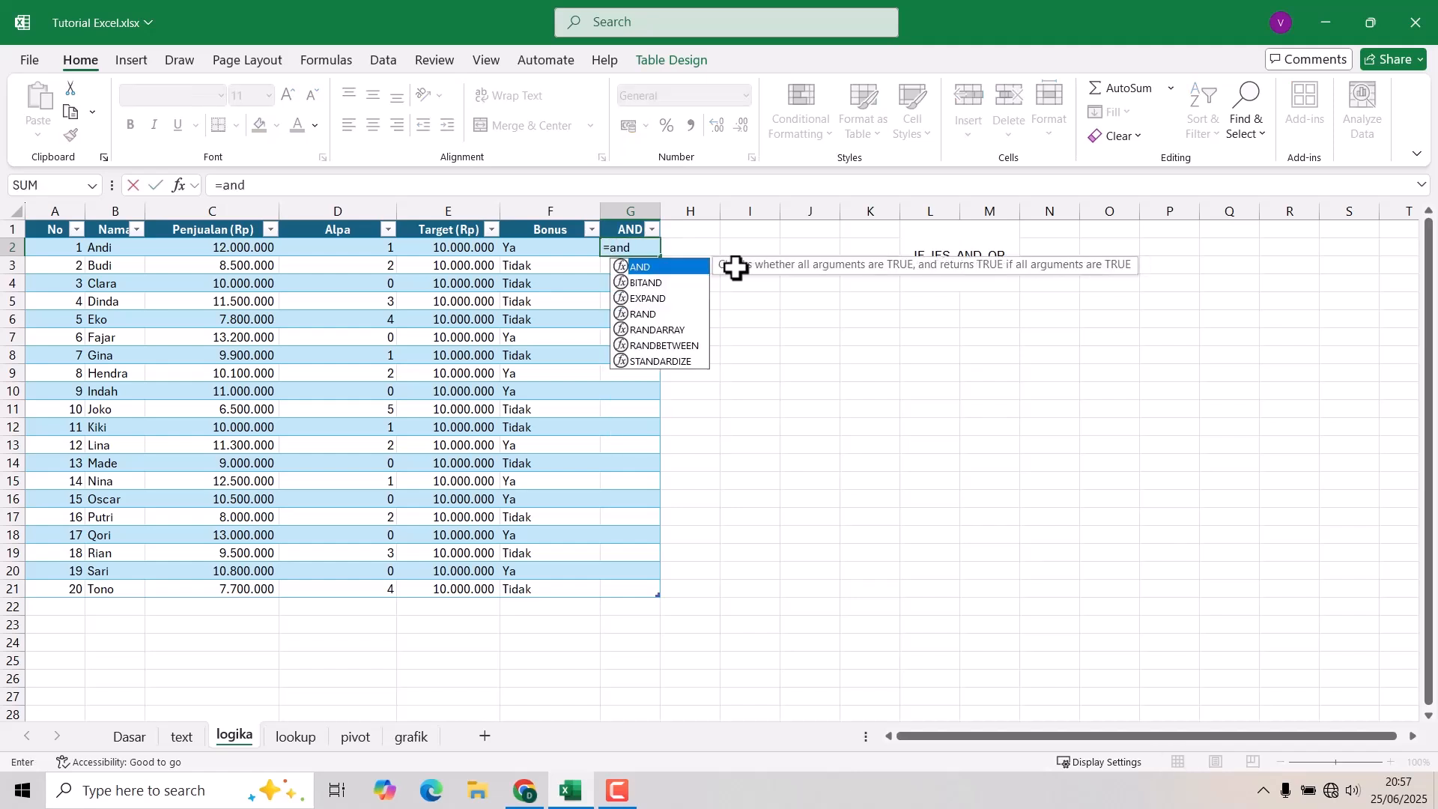
key("Tab")
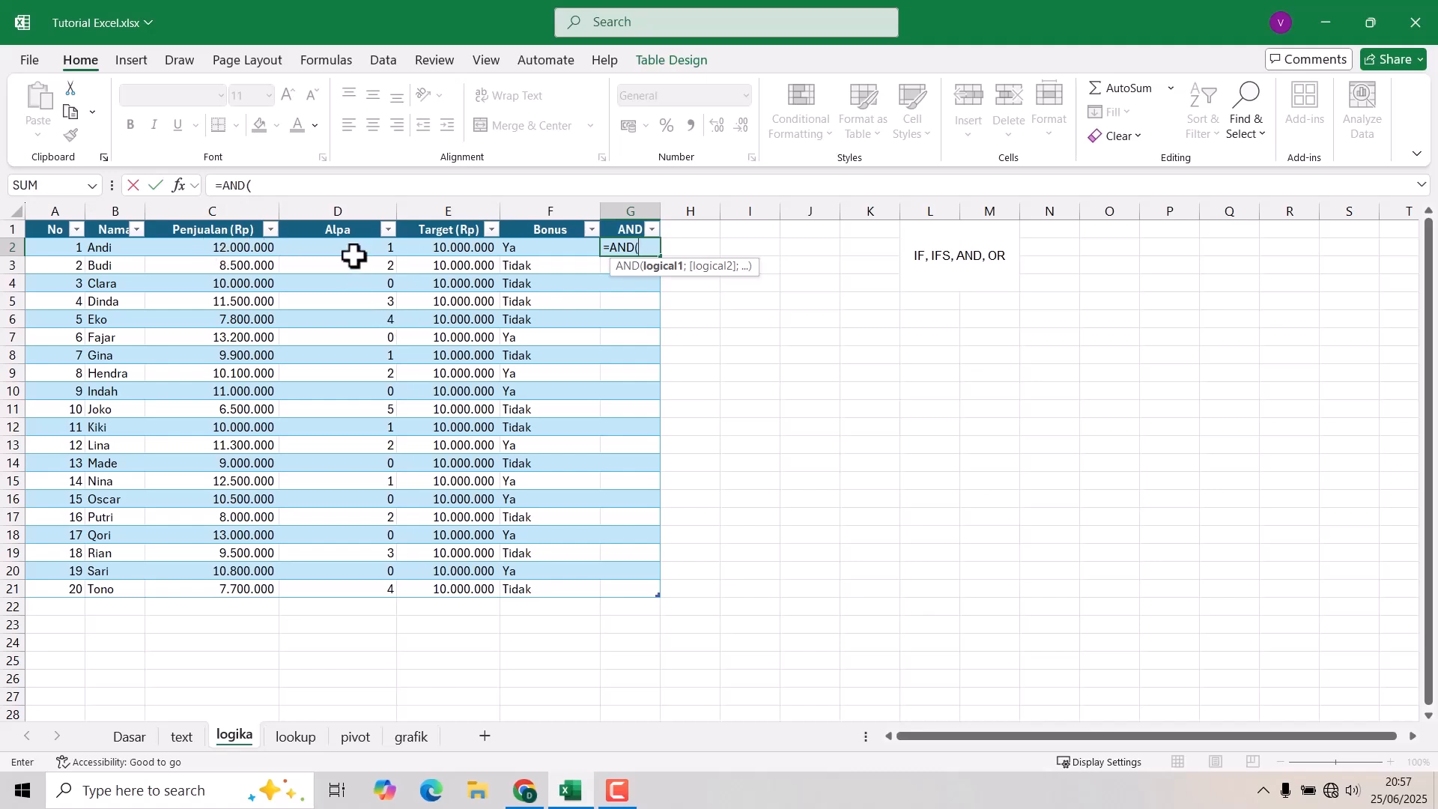
key("BackSpace")
key("BackSpace")
key("BackSpace")
key("BackSpace")
key("BackSpace")
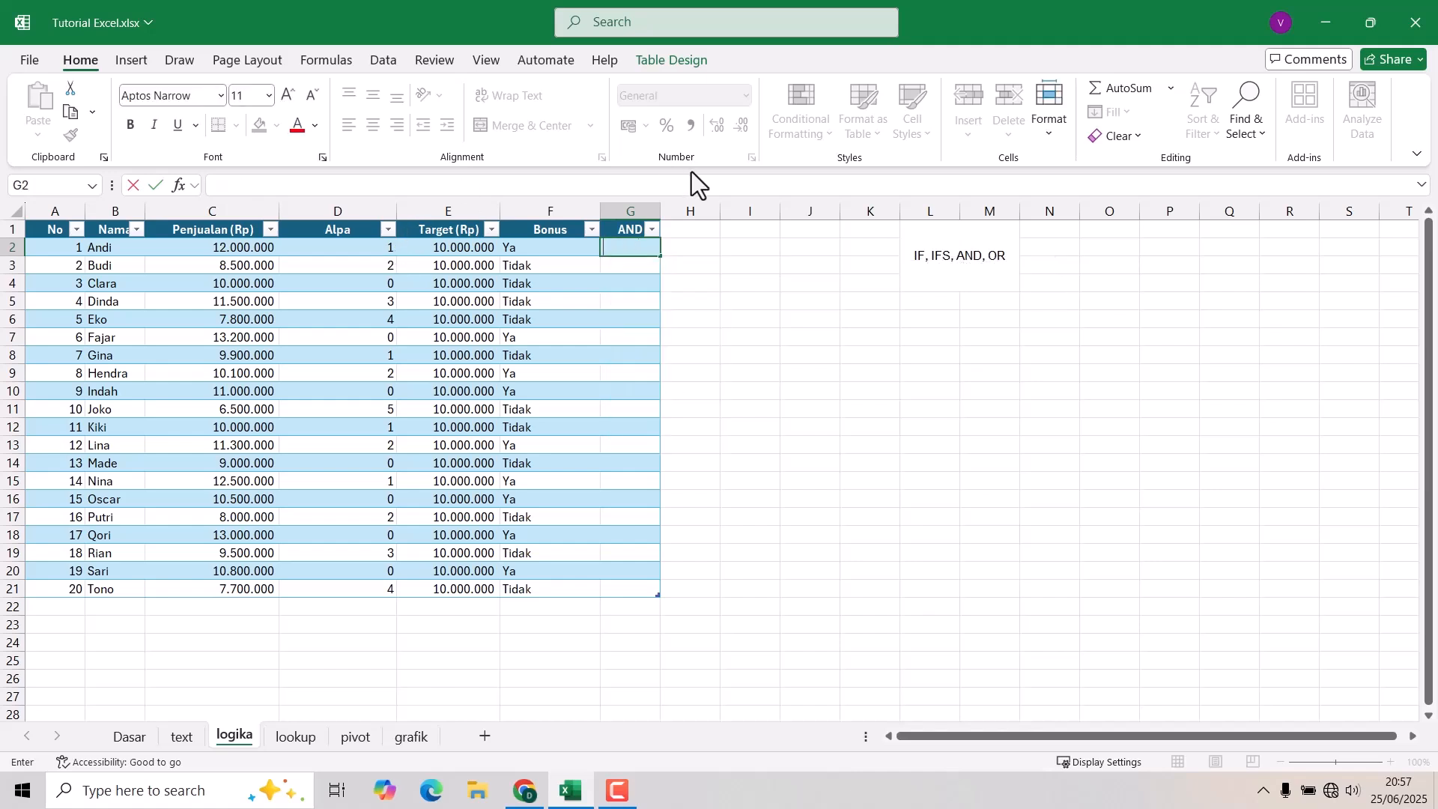
- Replace the column header in G1 with NOT
left_click(621, 231)
key("Delete")
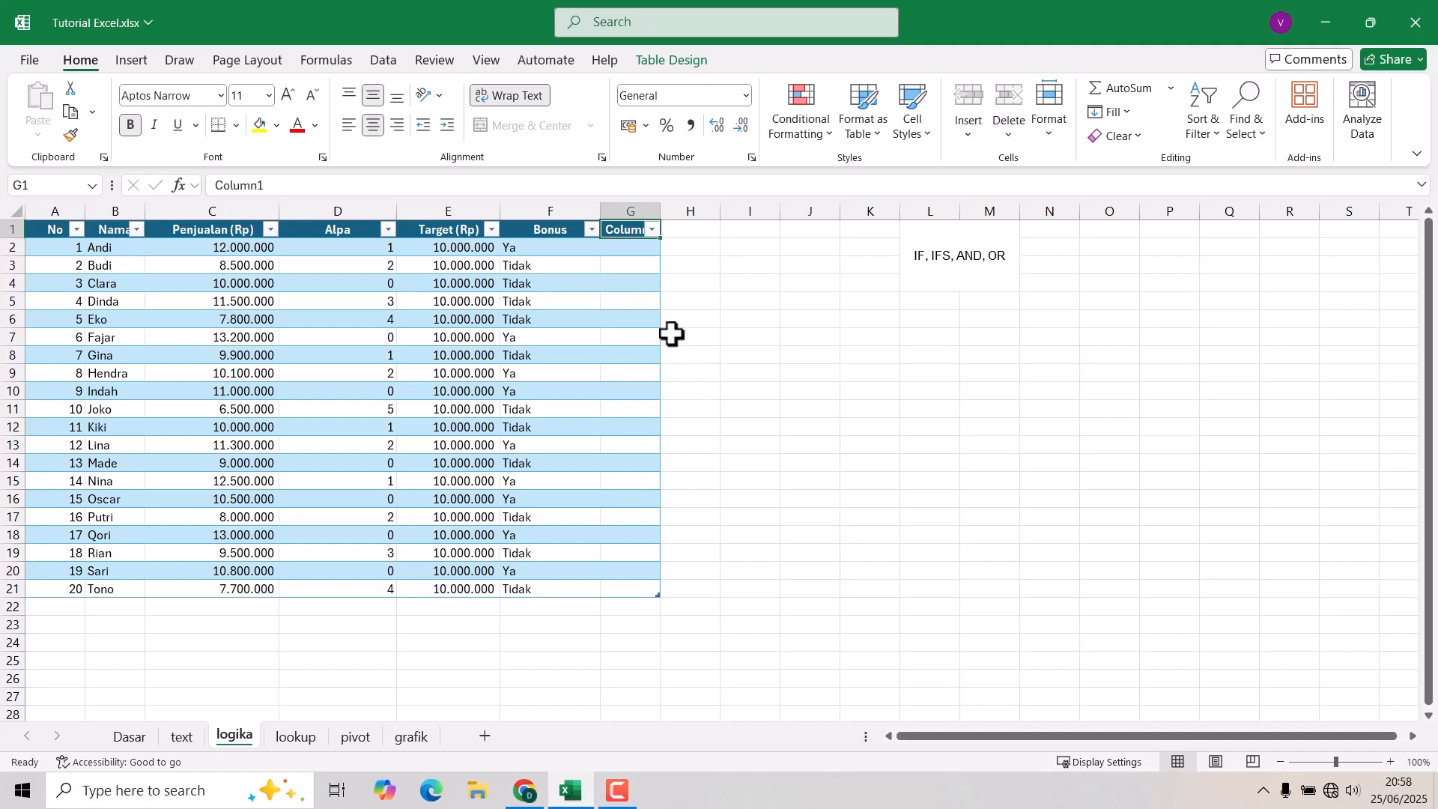
type("NOT")
key("Return")
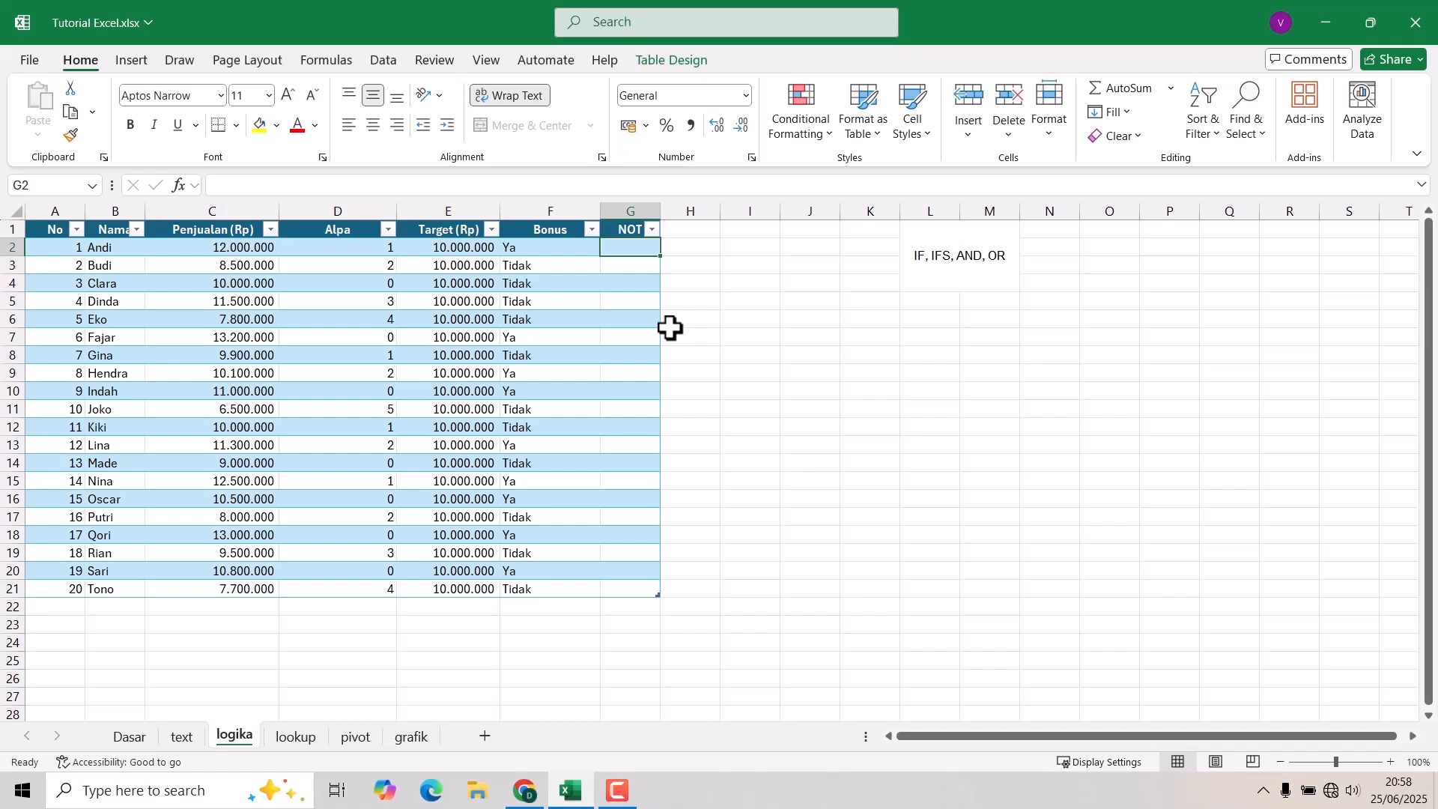
- Enter the formula =NOT([@[Penjualan (Rp)]]>[@[Target (Rp)]]) in G2
type("=")
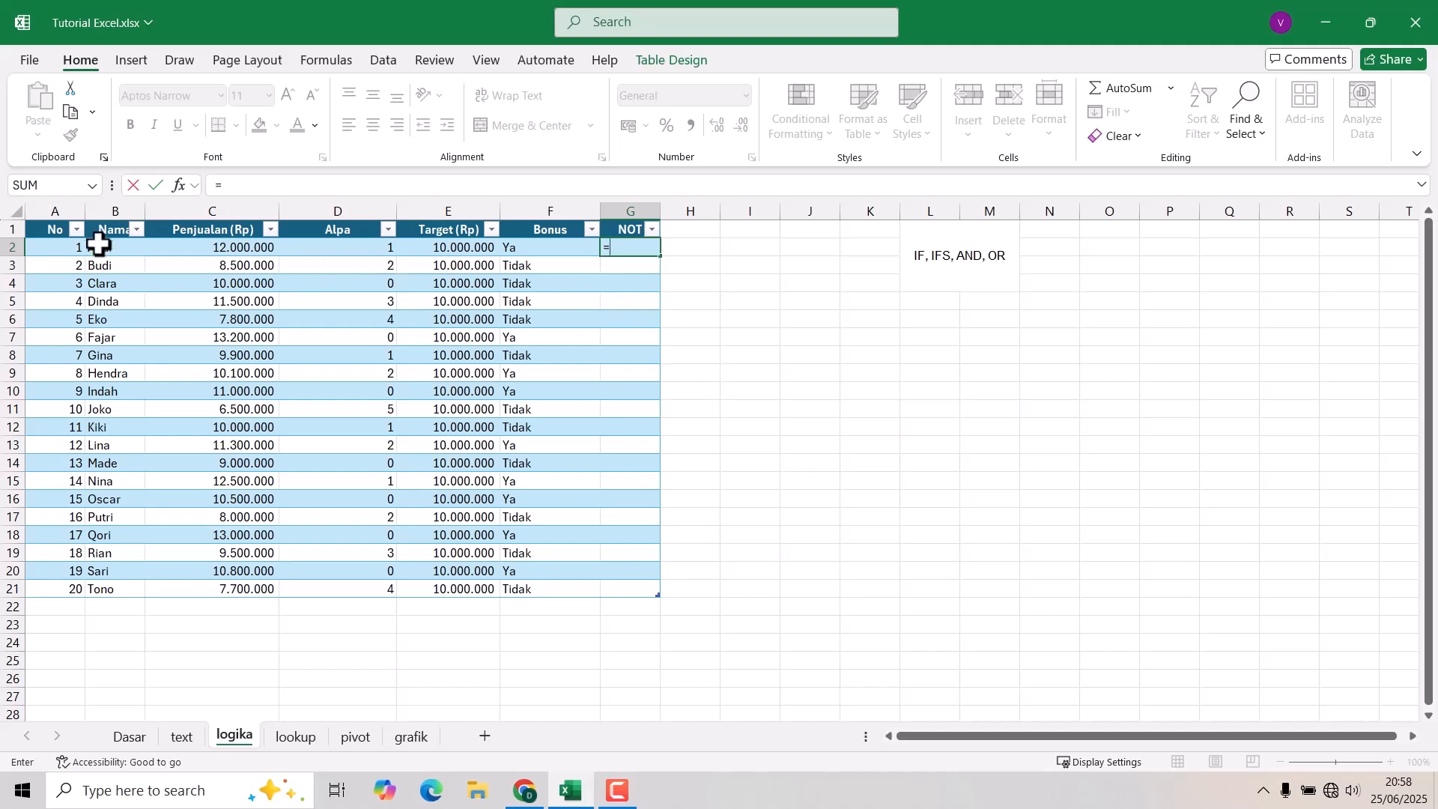
type("Not")
key("Tab")
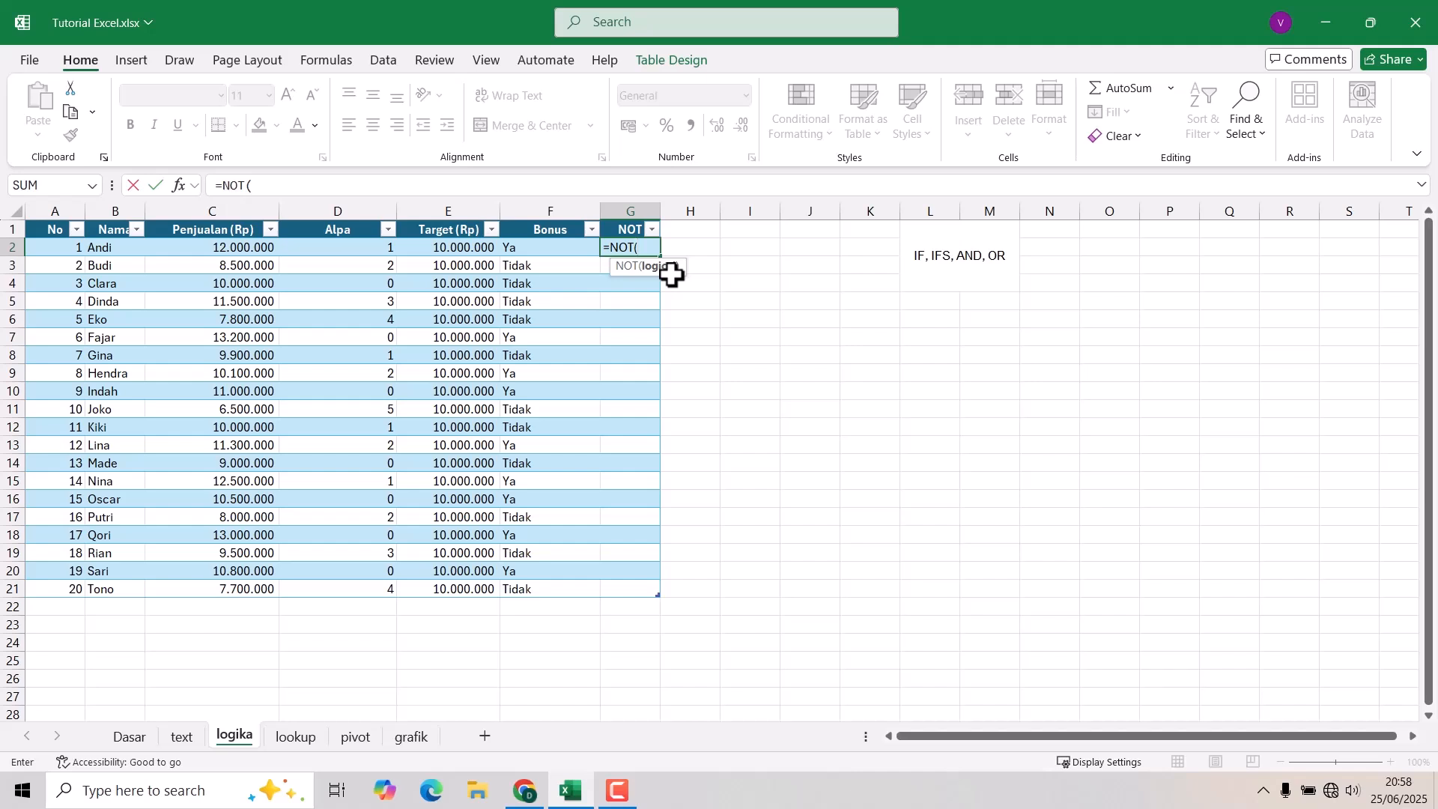
left_click(230, 248)
type(">")
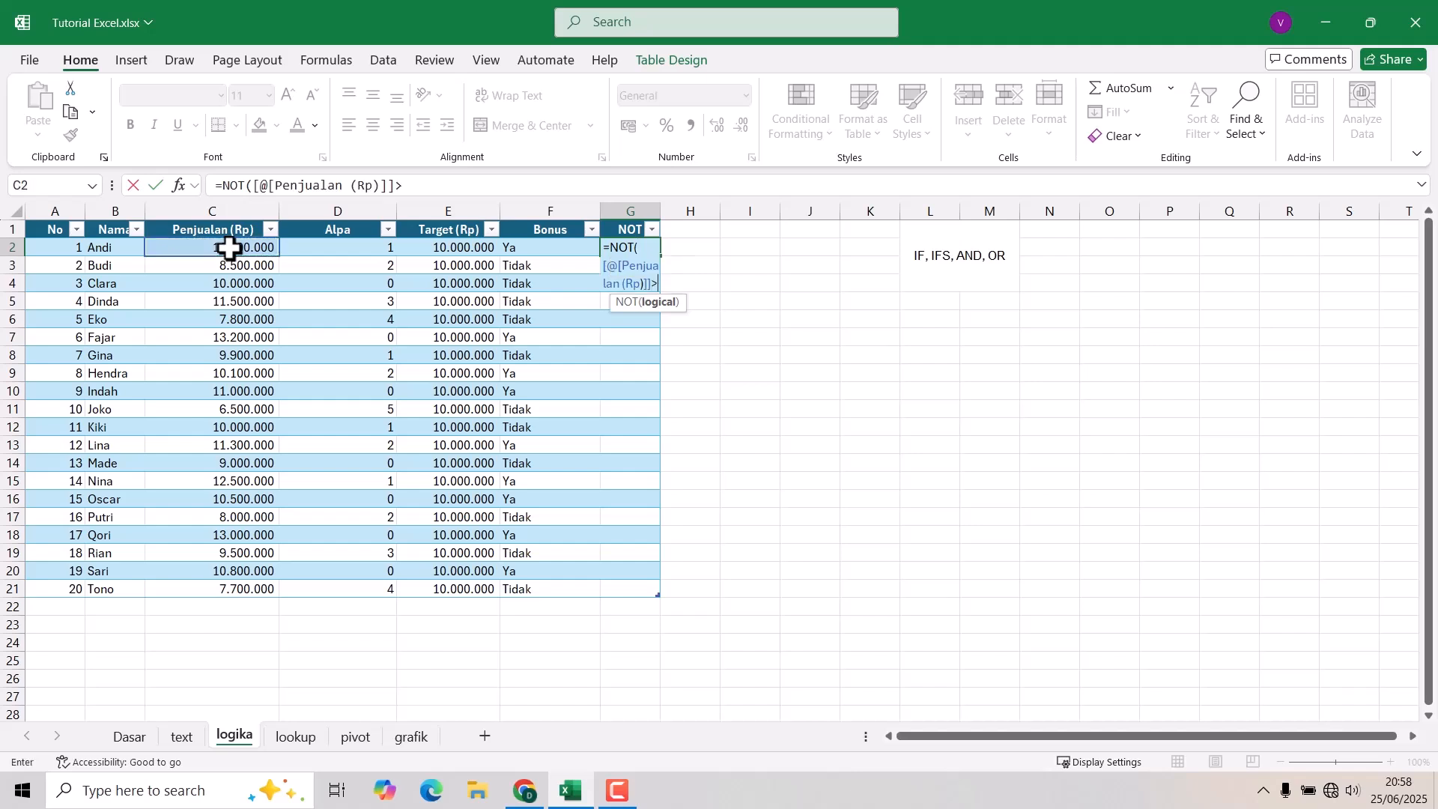
left_click(440, 247)
type(")")
key("Return")
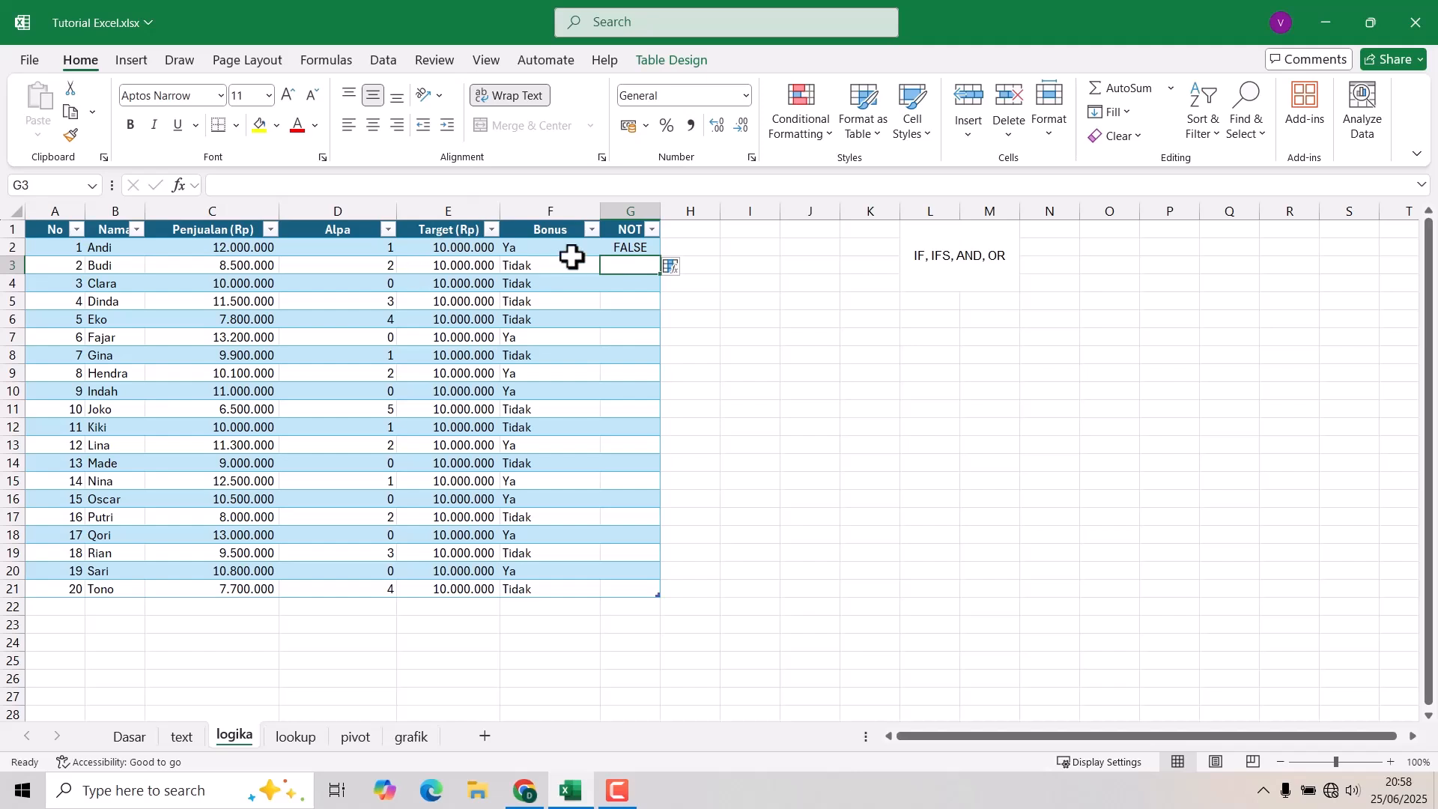
- Check row 2's sales and target against its NOT formula, and fill the formula down through G21
left_click(236, 251)
left_click(450, 248)
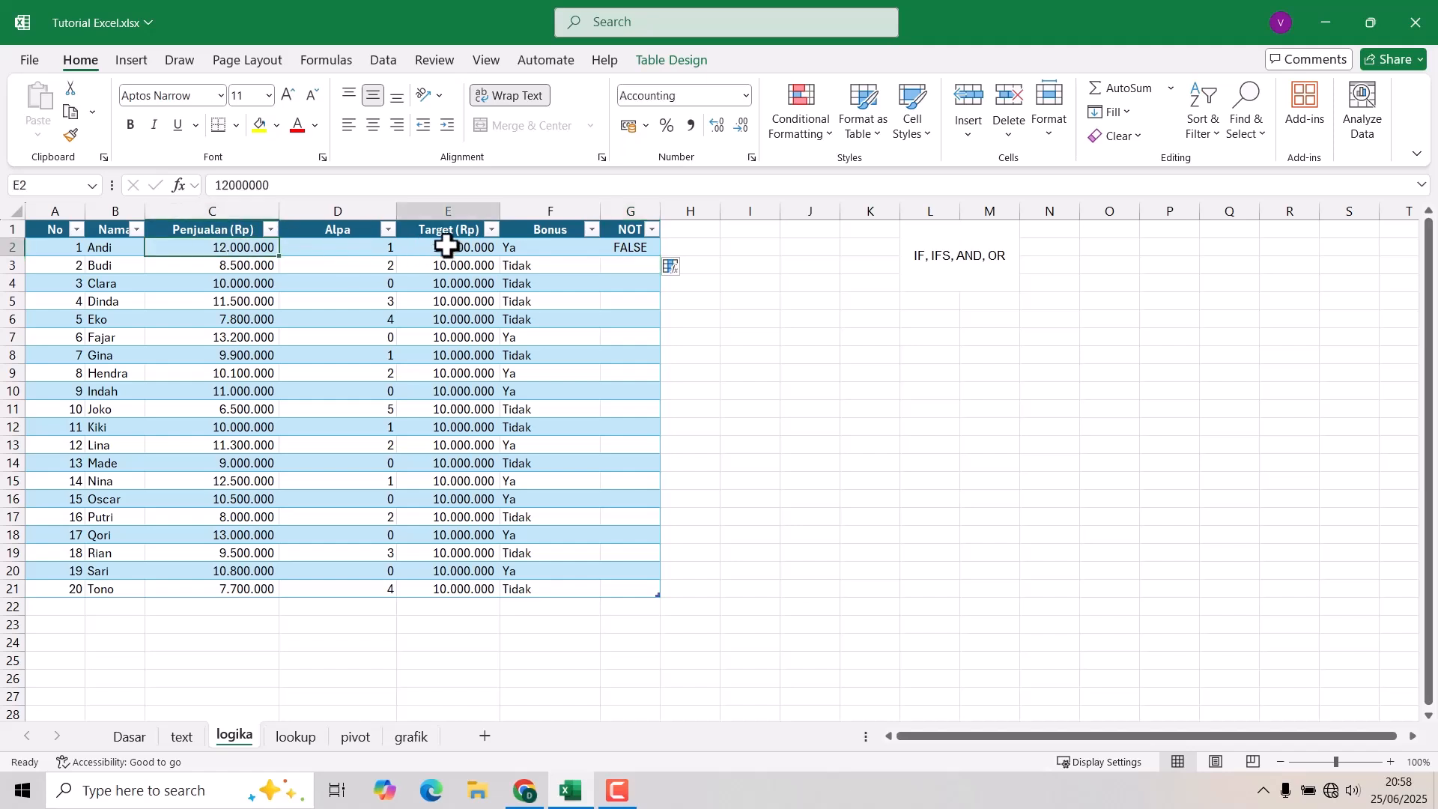
left_click(633, 249)
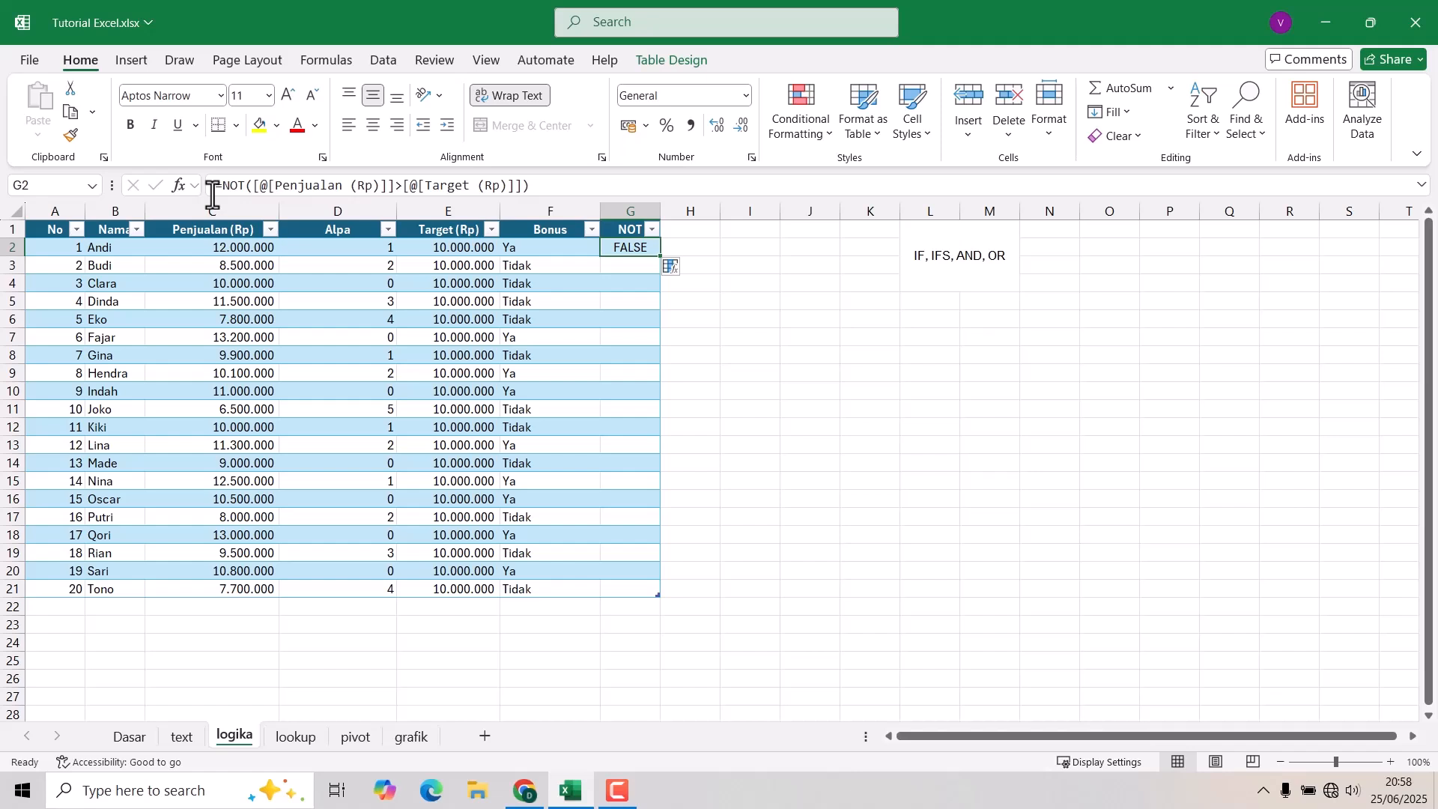
left_click(632, 282)
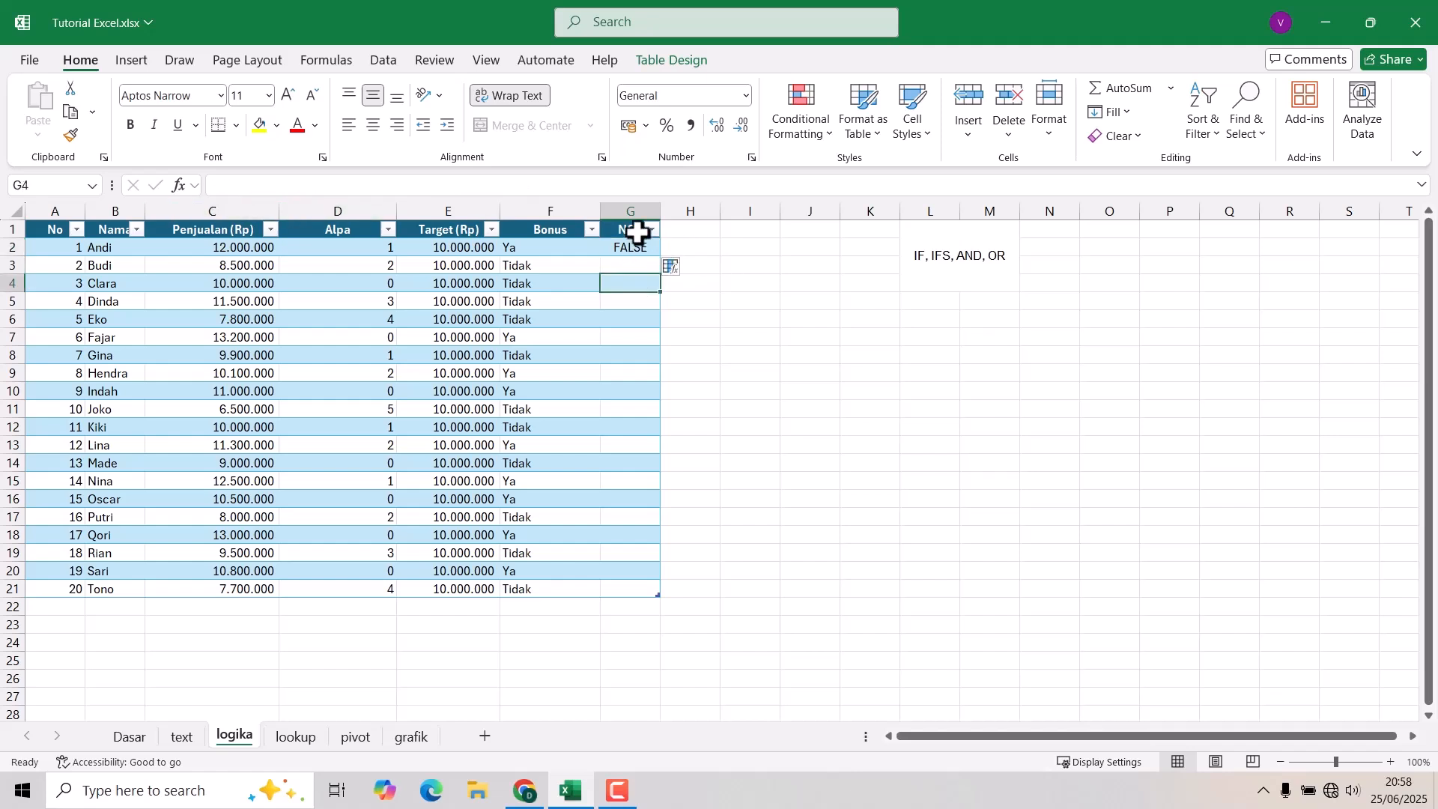
left_click(636, 241)
left_click_drag(659, 256, 682, 595)
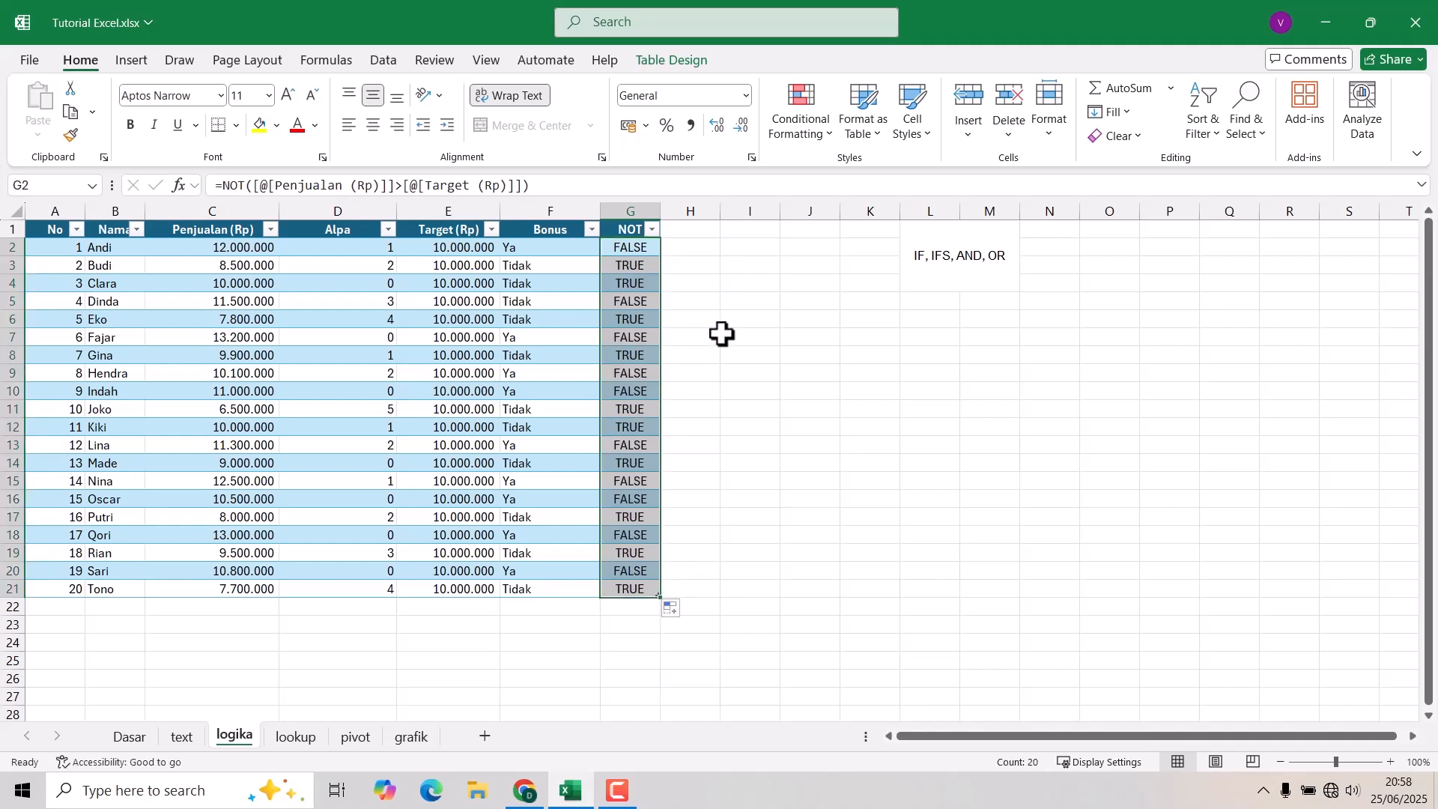
left_click(725, 288)
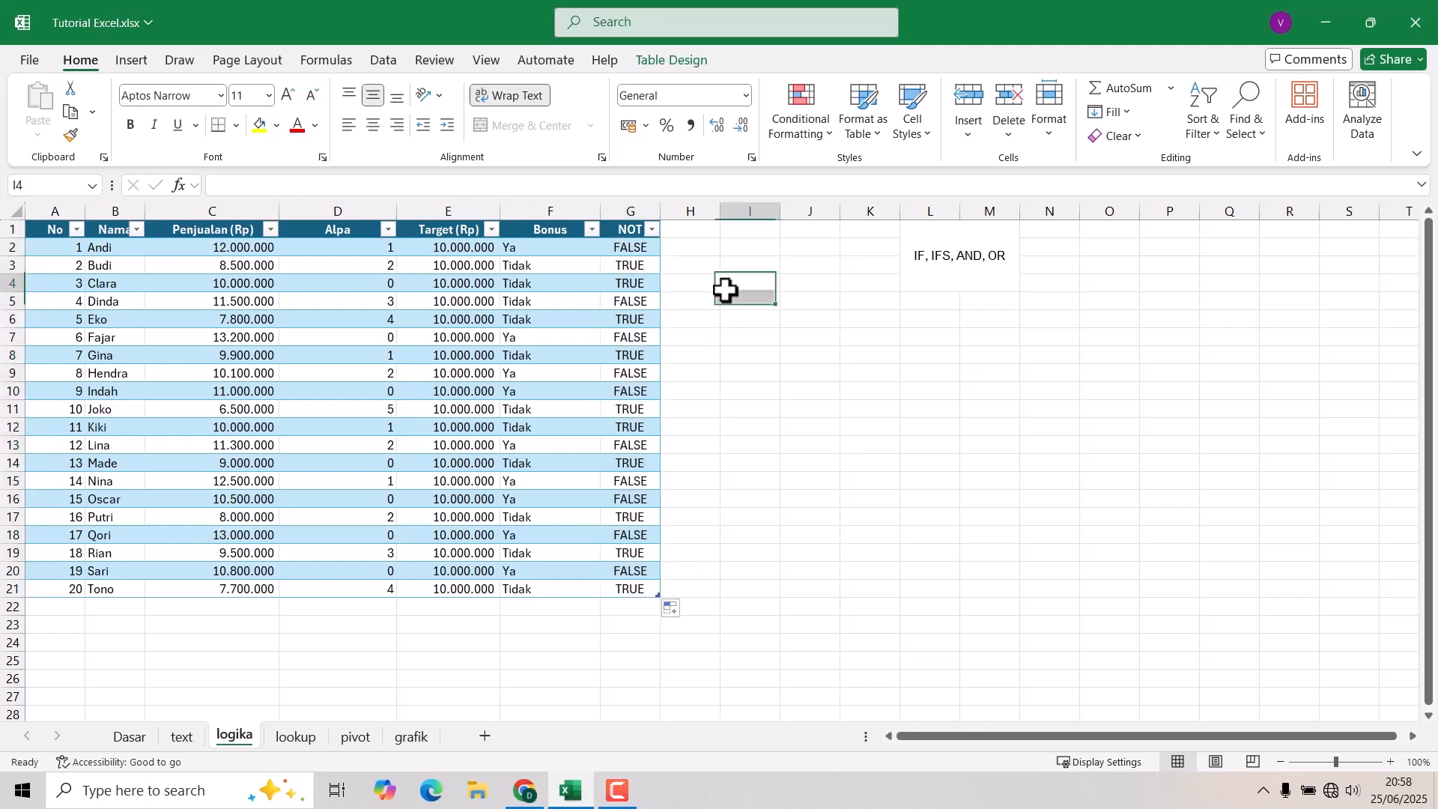
- Examine how row 4's NOT result relates to its values in the Penjualan (Rp) and Target (Rp) columns
left_click(9, 283)
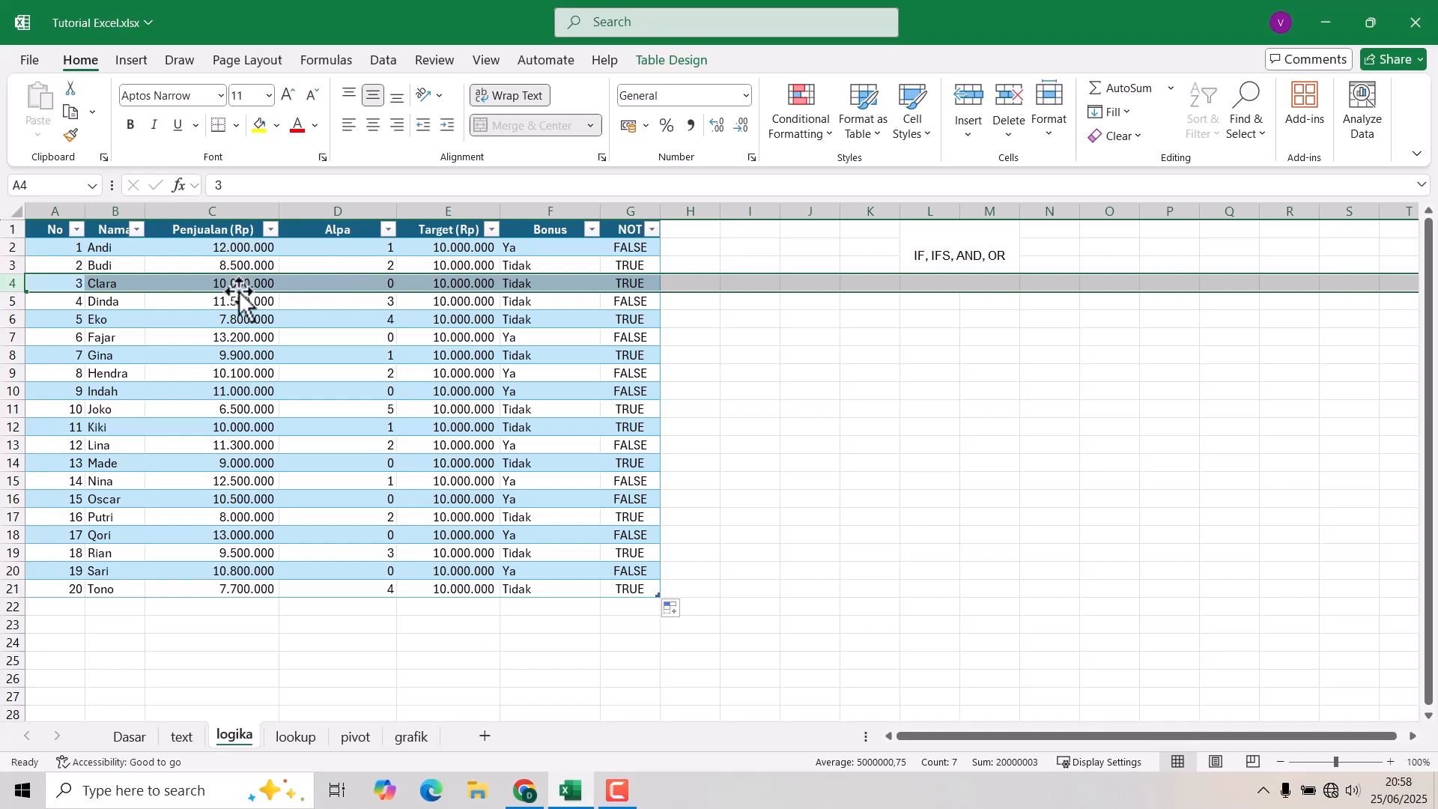
left_click(482, 283)
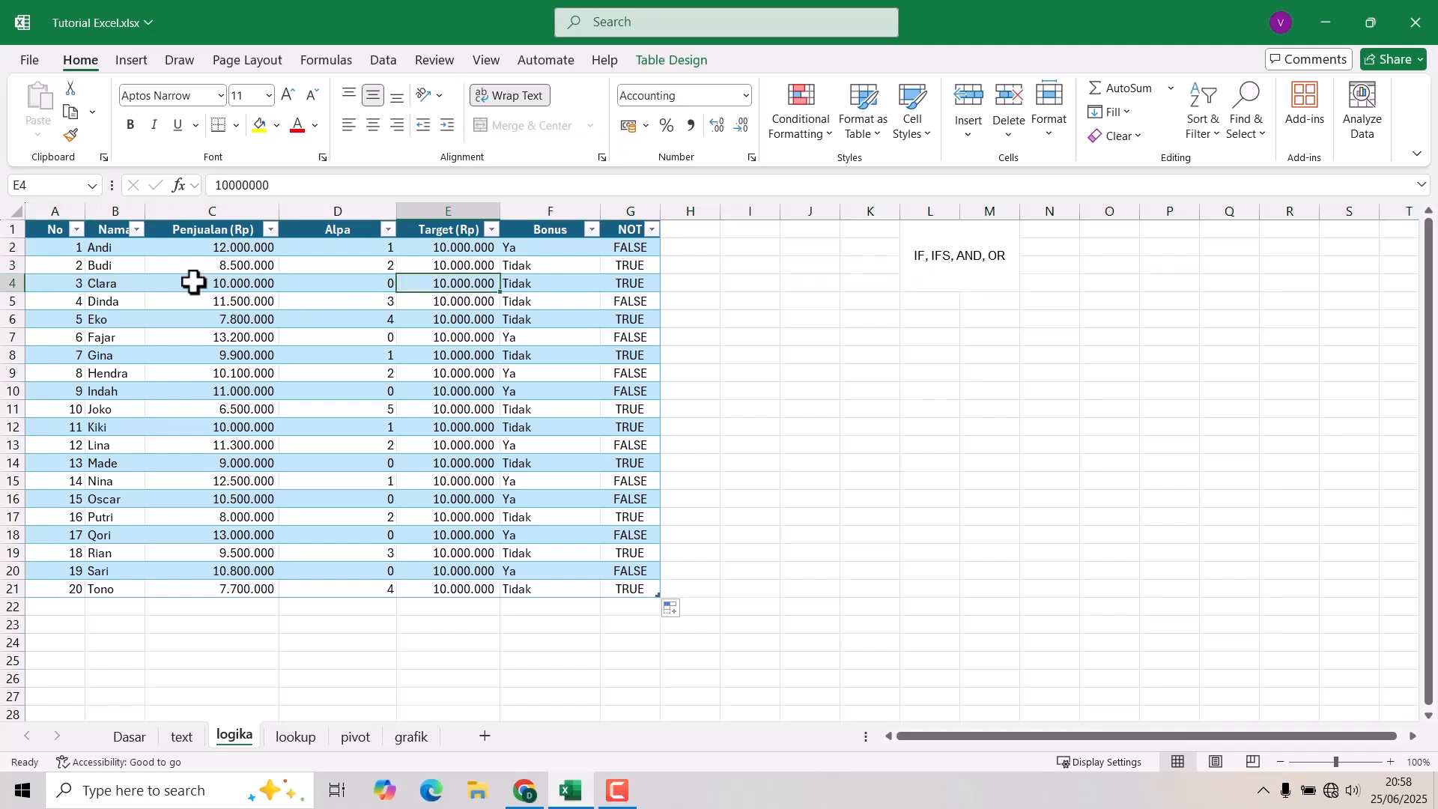
left_click(15, 285)
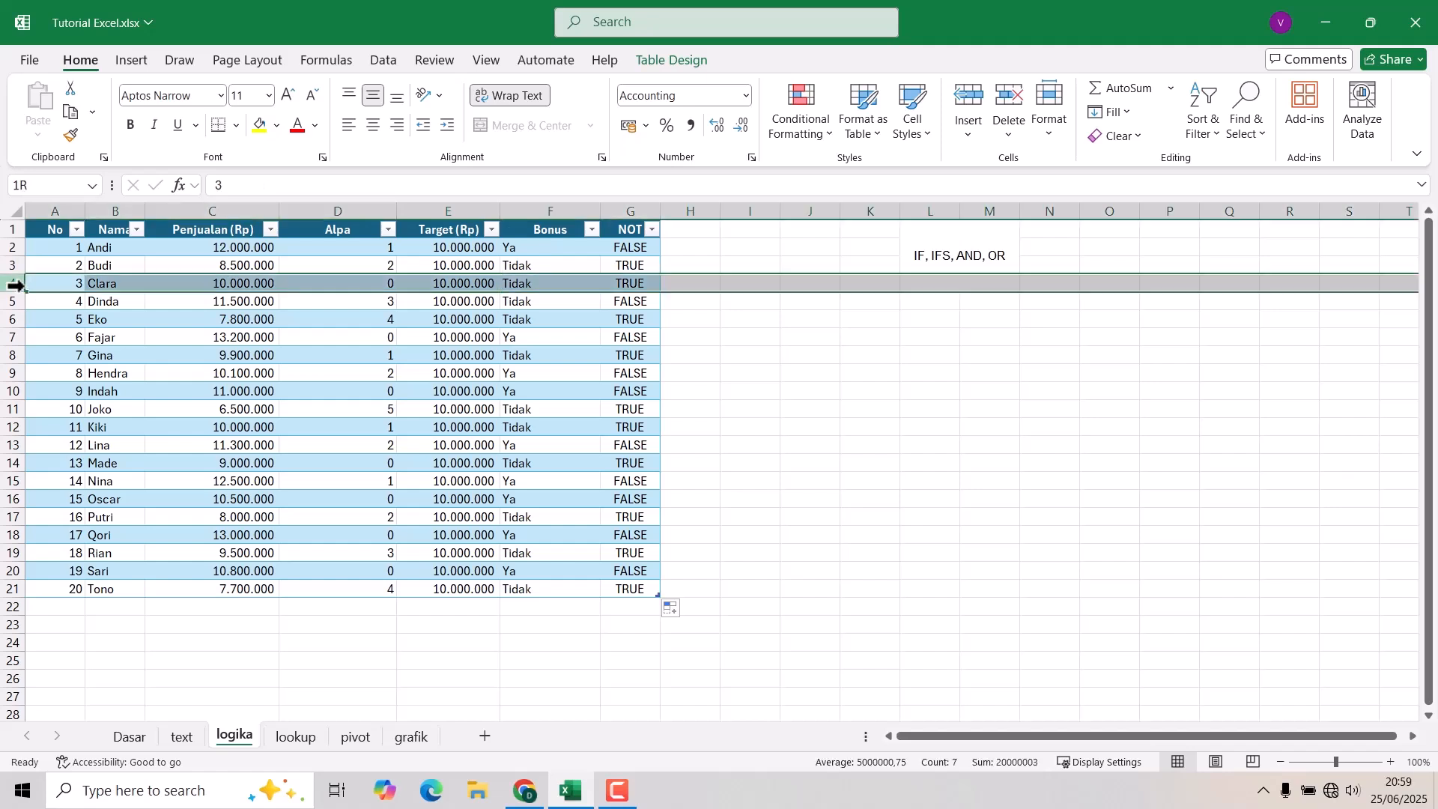
left_click(644, 284)
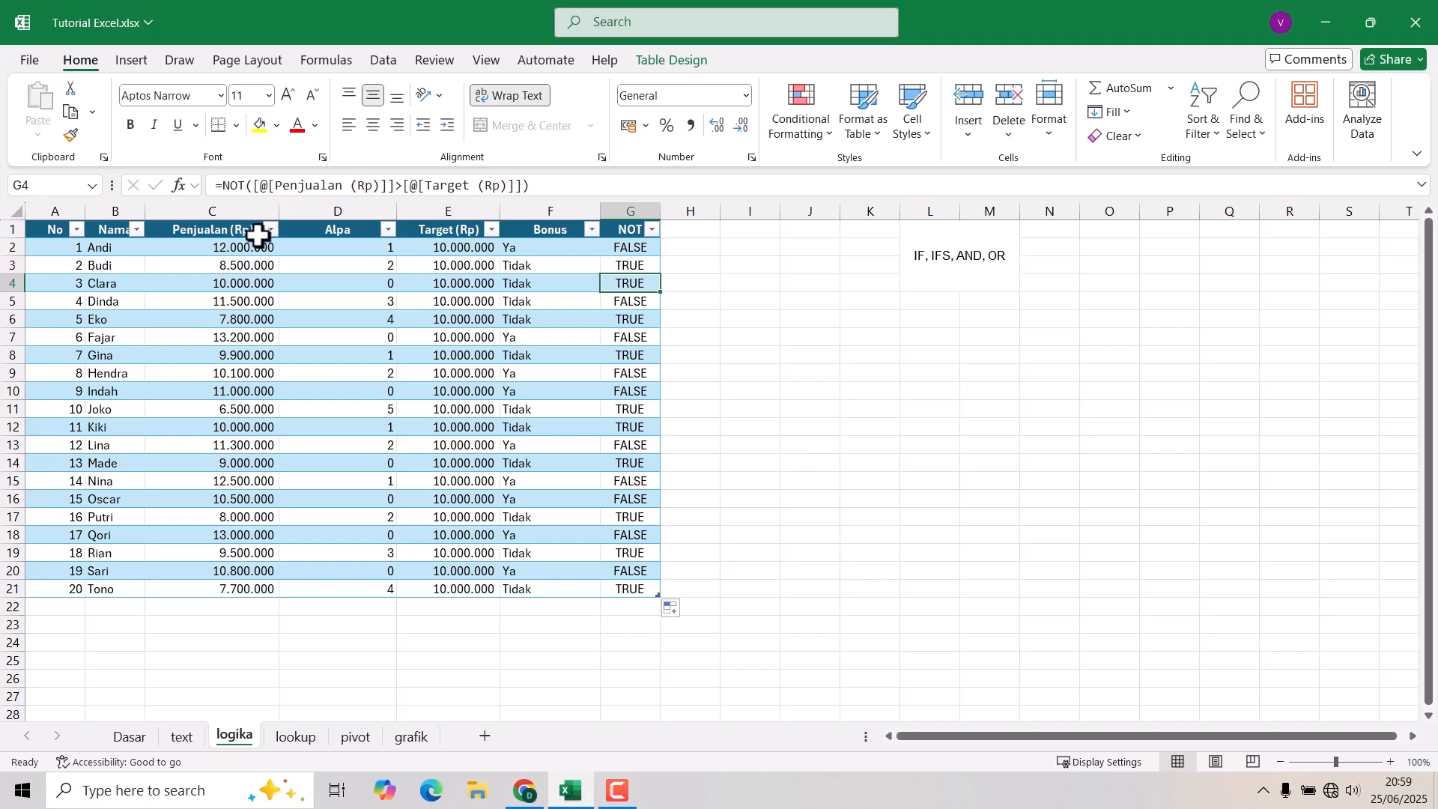
left_click(228, 216)
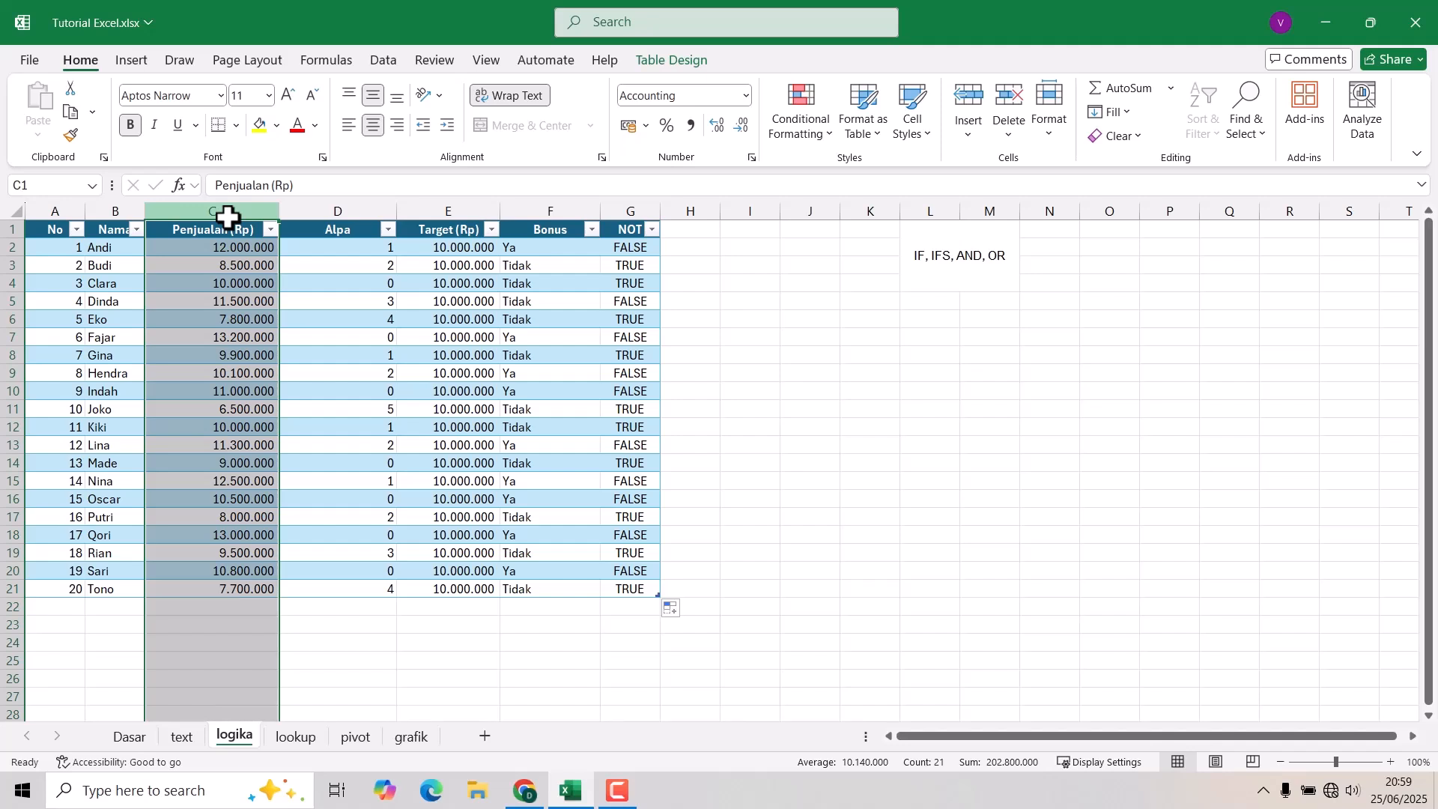
left_click(460, 208)
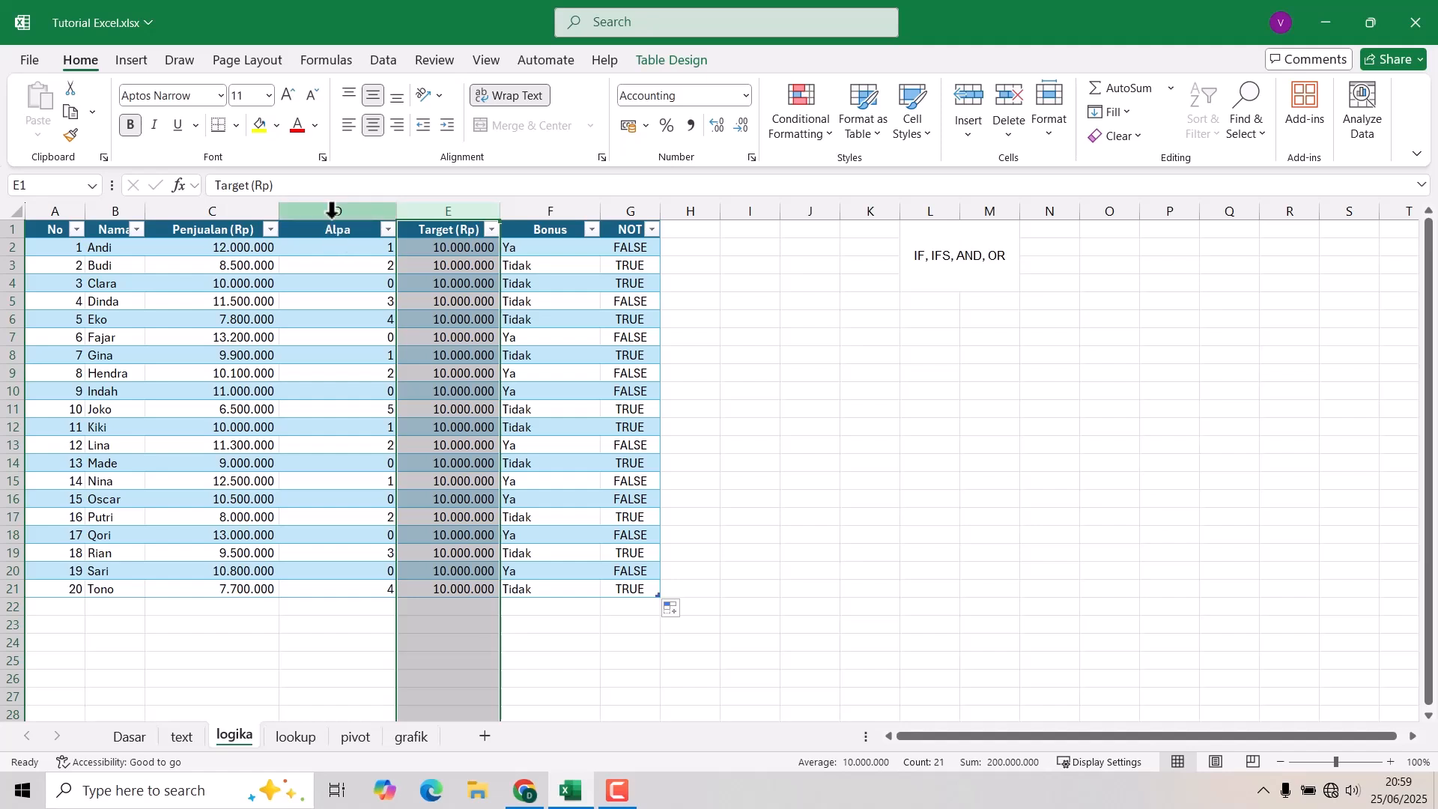
left_click(636, 230)
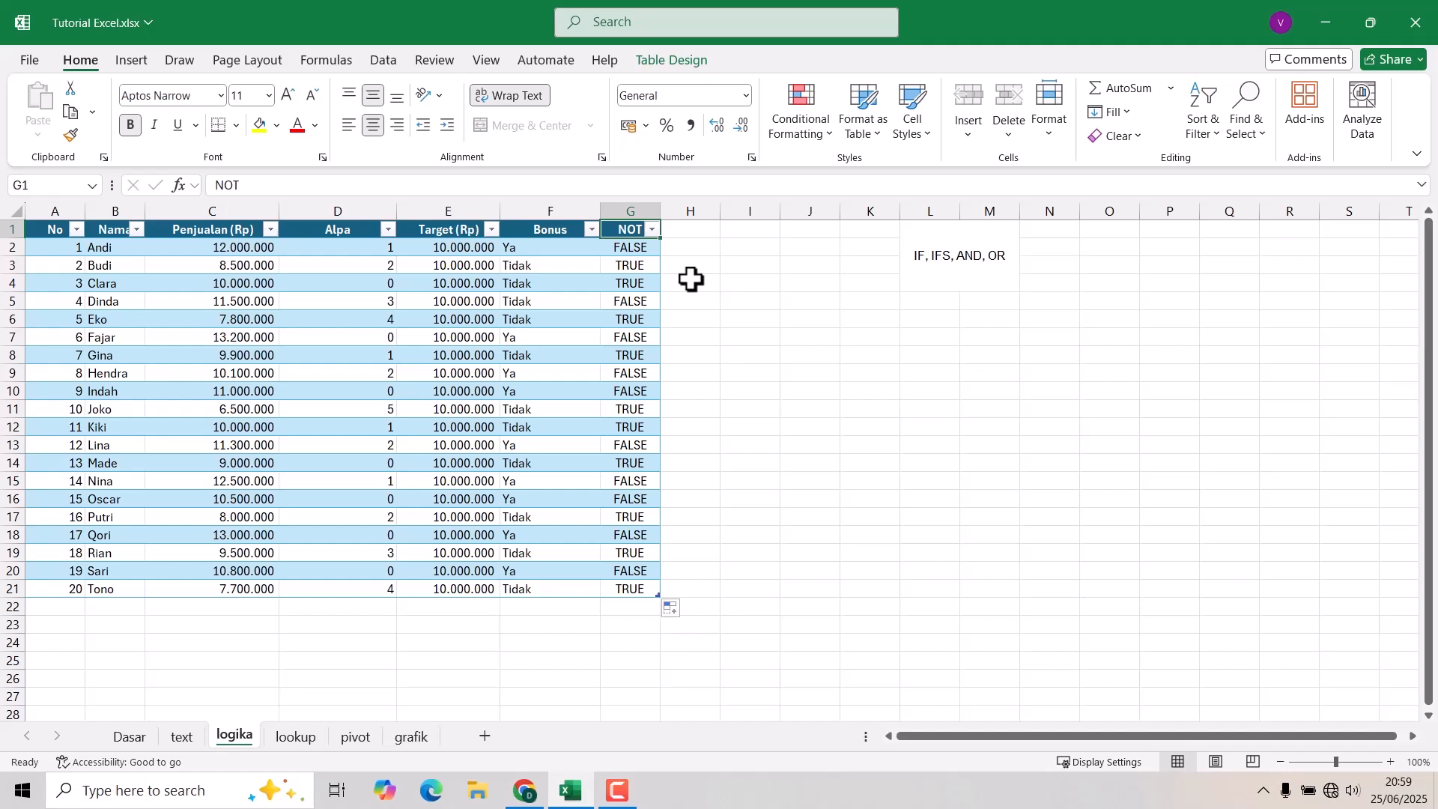
- Add a table column headed OR in H1 and widen column H to over three times its width
left_click(689, 232)
type("OR")
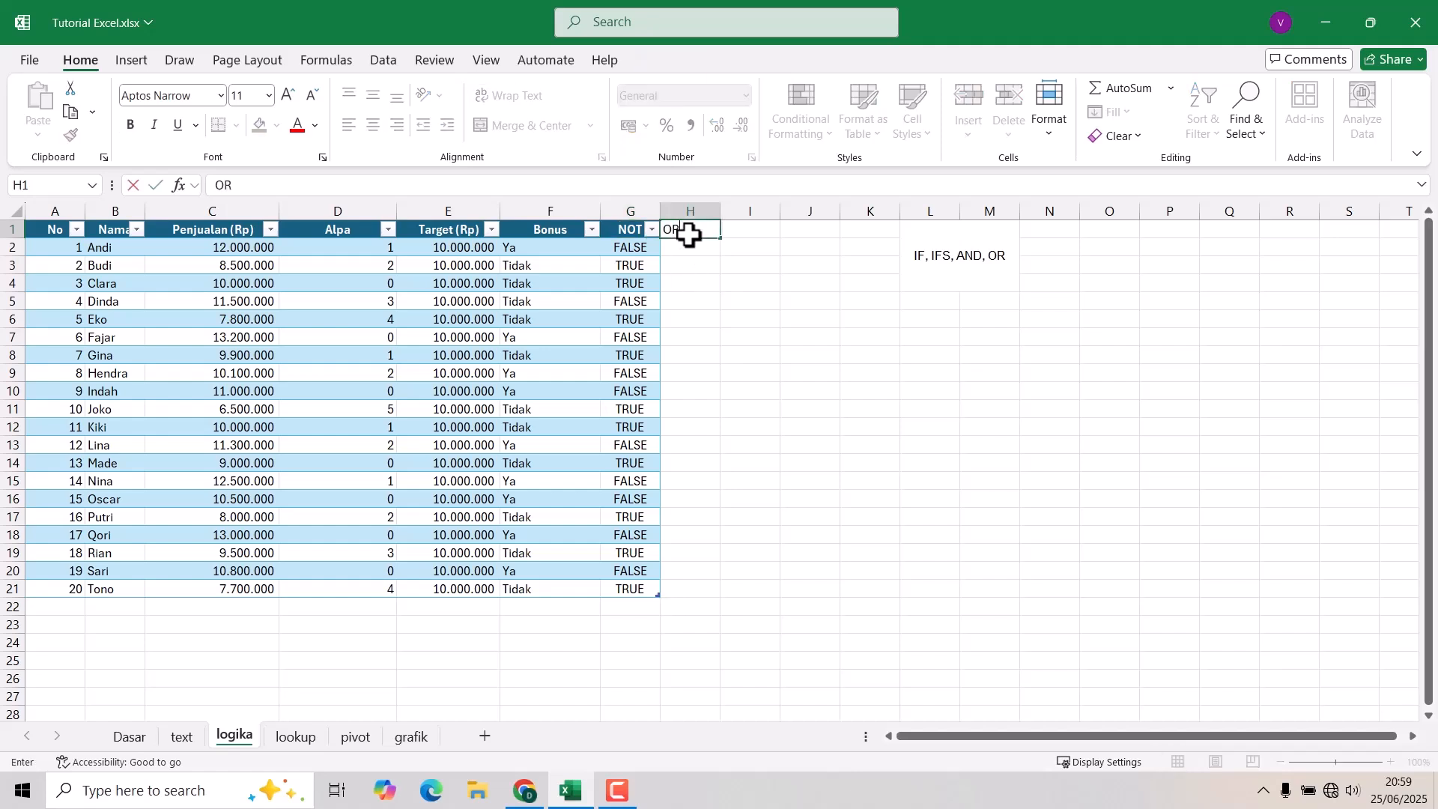
key("Return")
left_click_drag(722, 208, 881, 225)
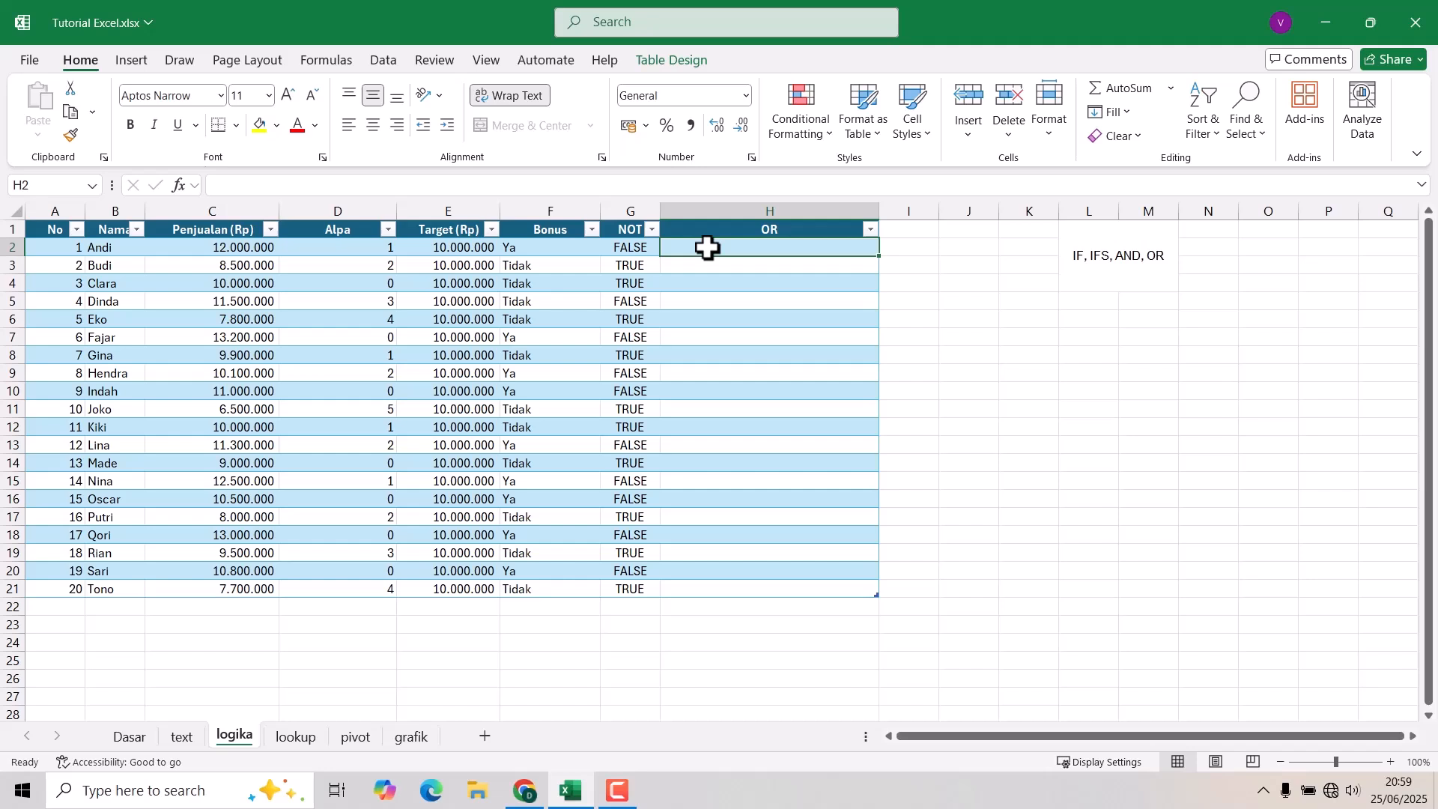
type("or")
type("=")
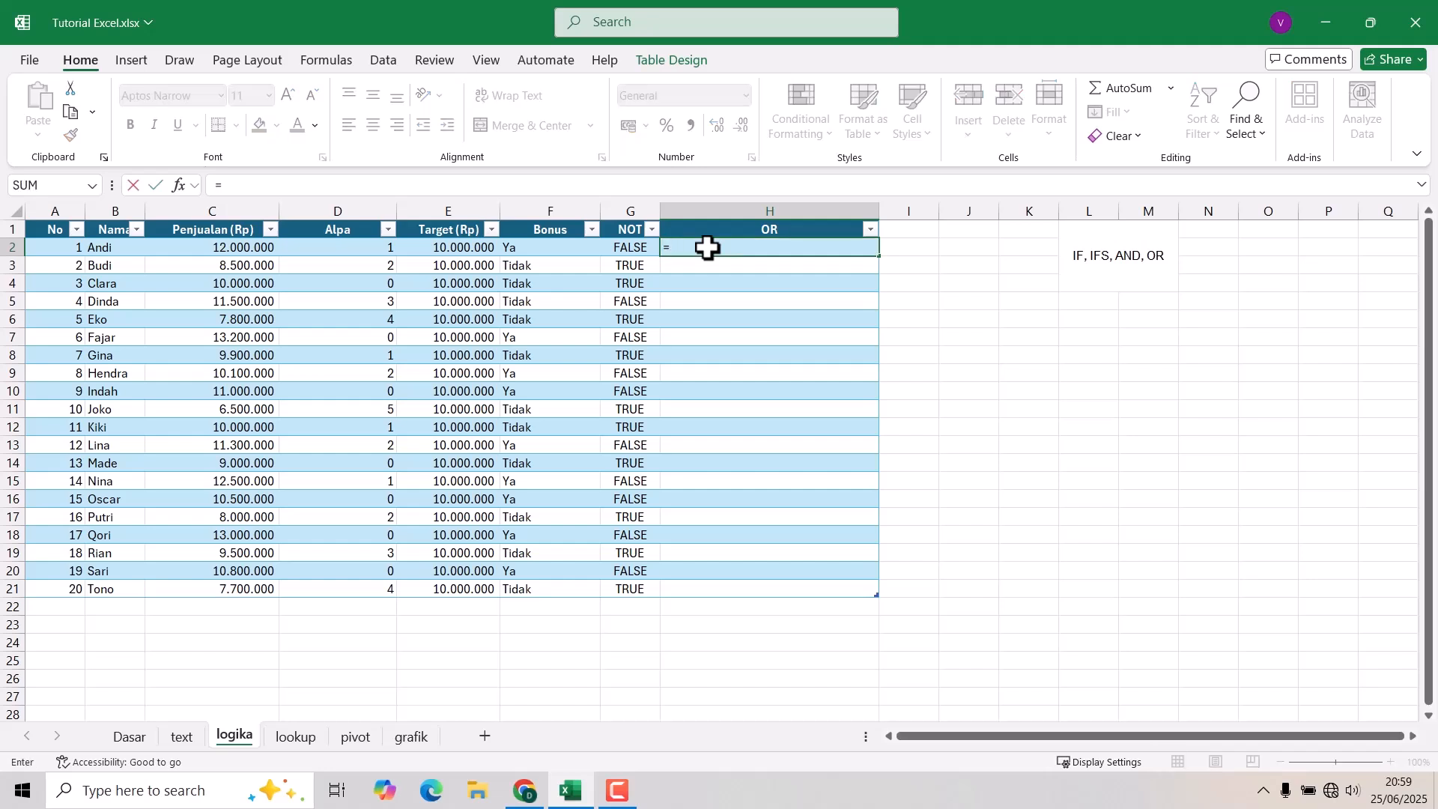
type("or")
key("Tab")
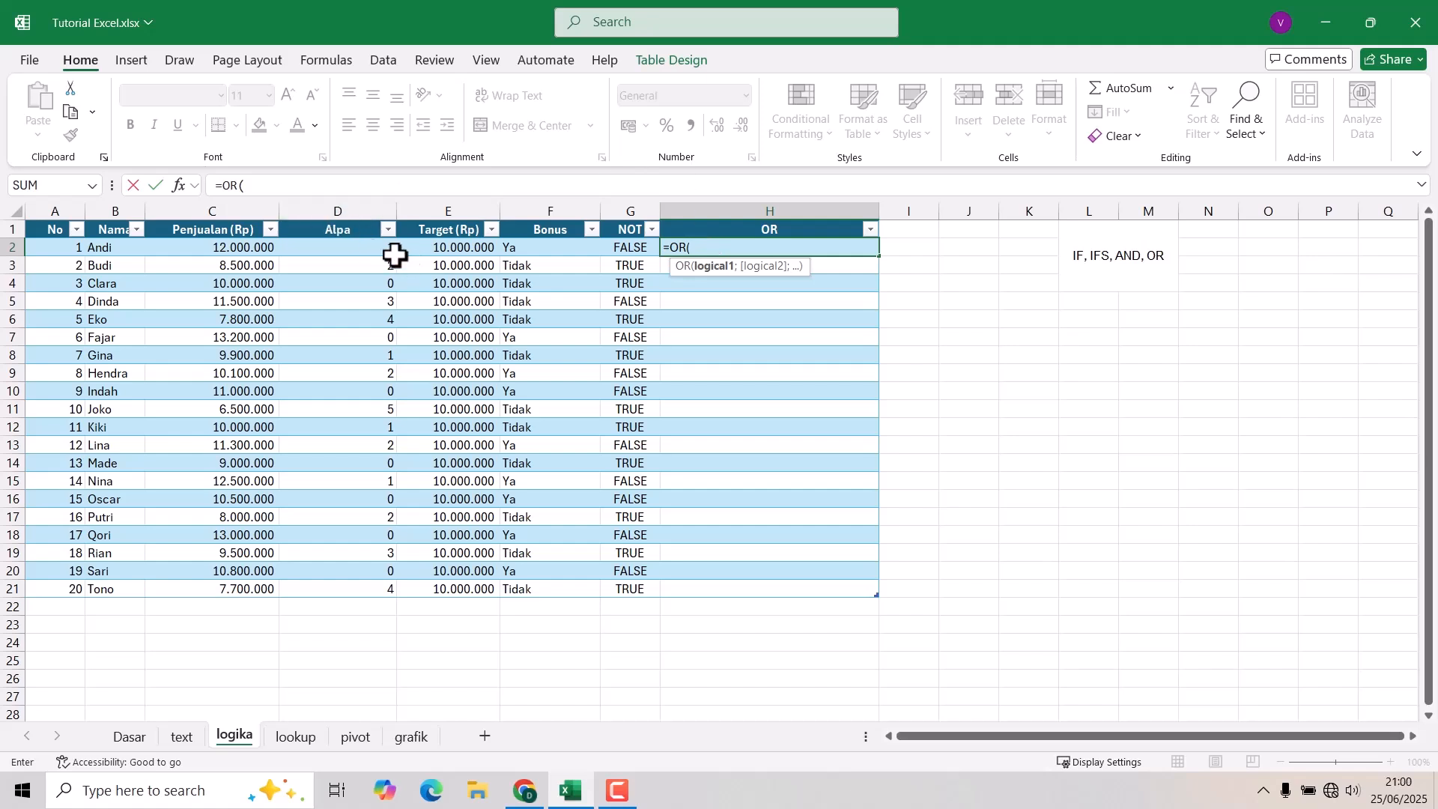
left_click(247, 246)
type(">")
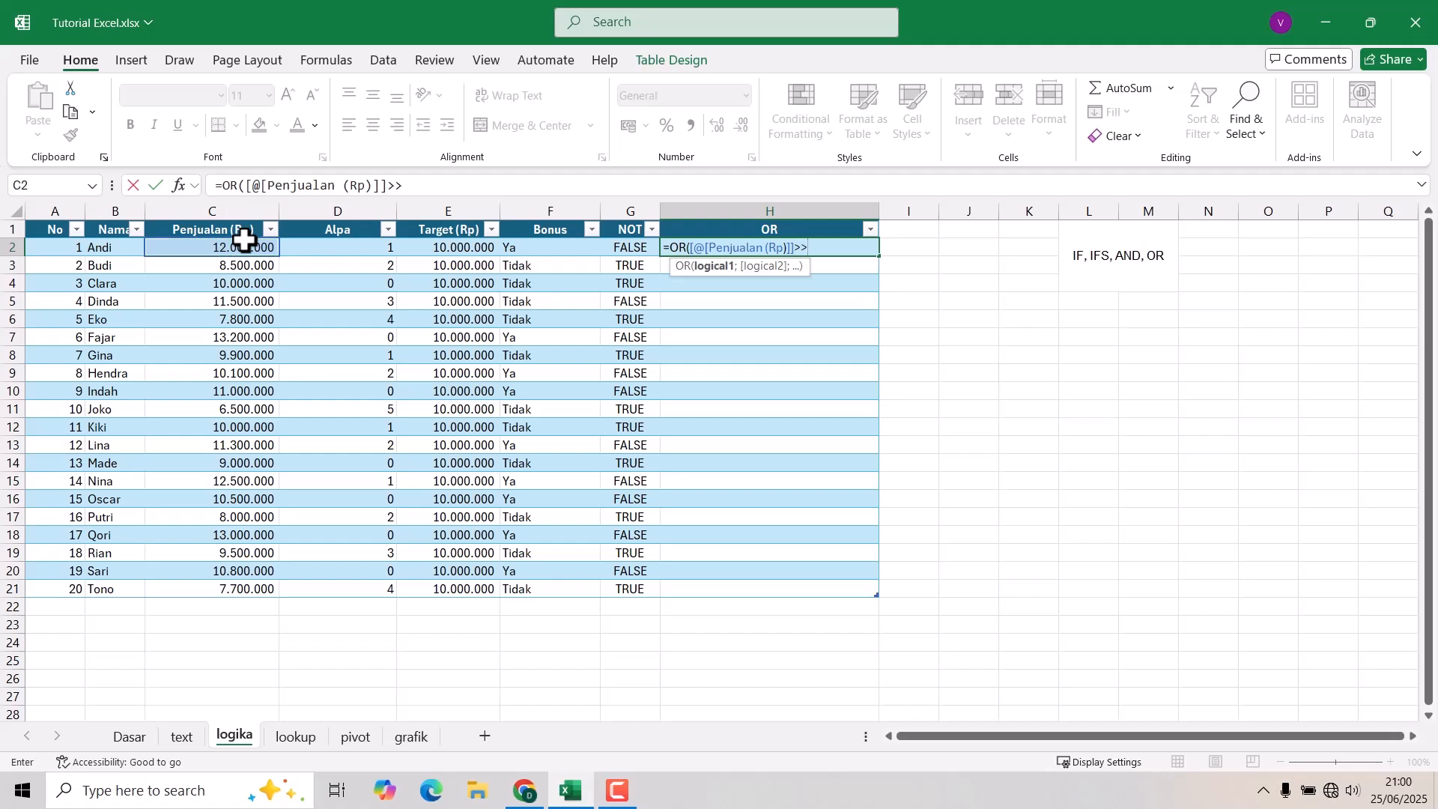
left_click(439, 250)
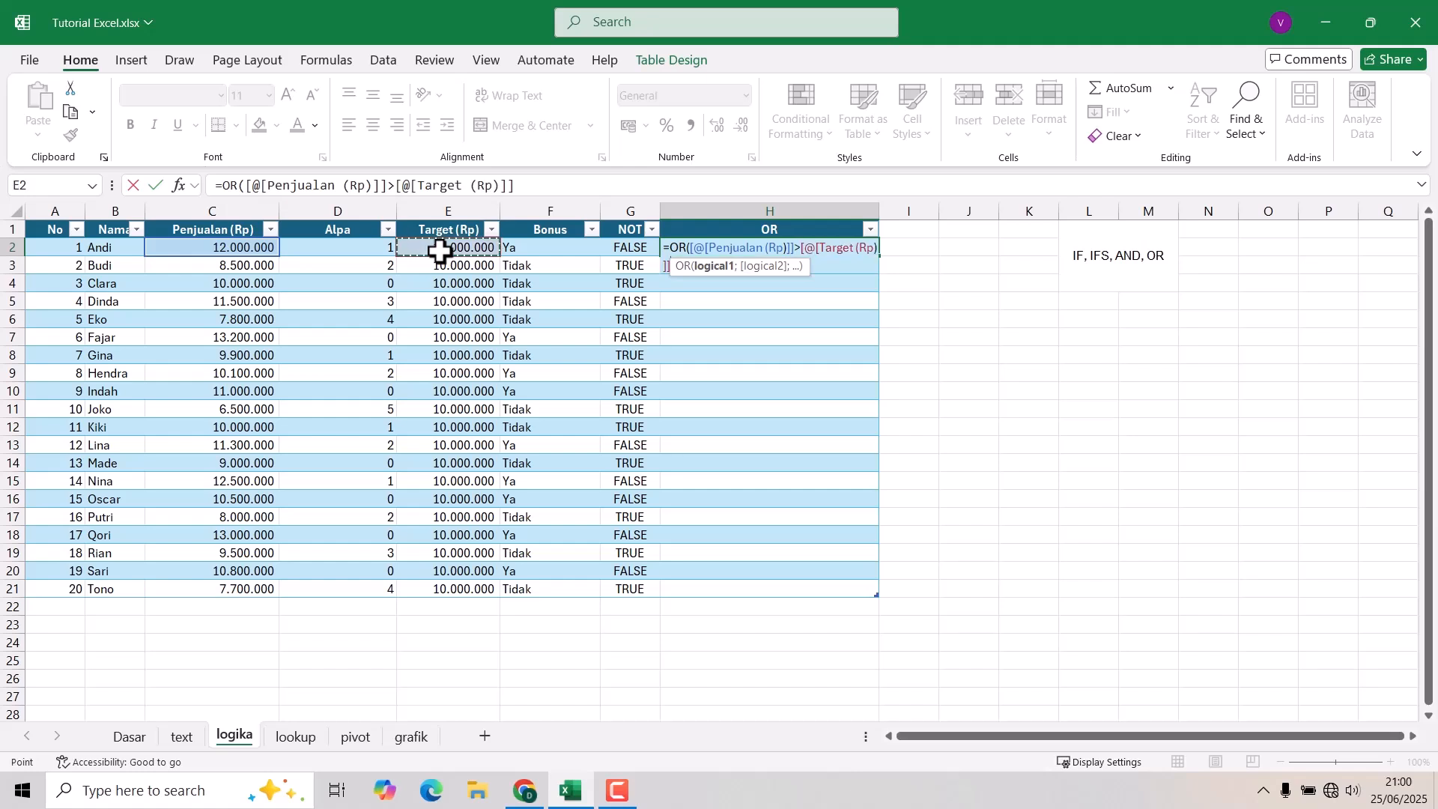
type(";")
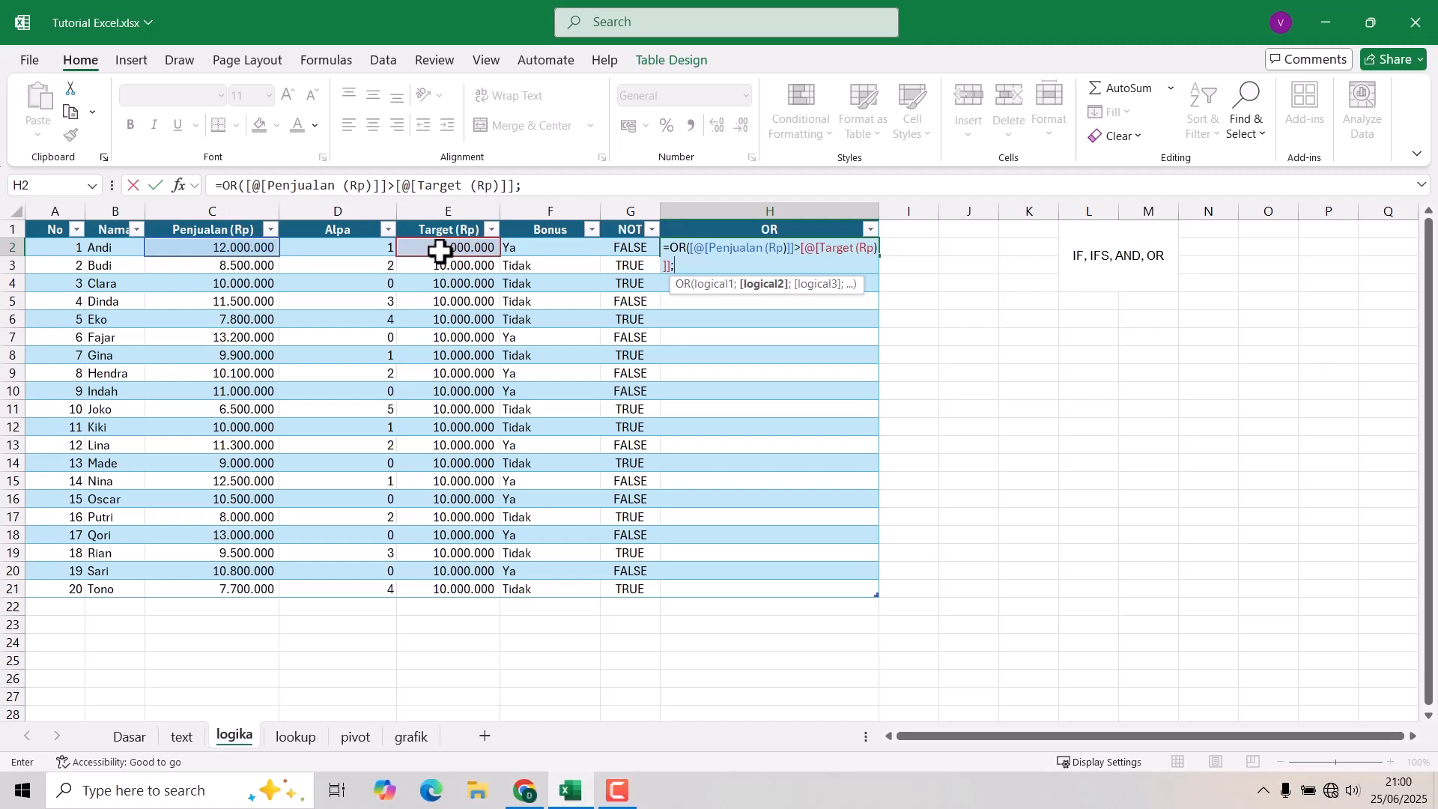
left_click(358, 253)
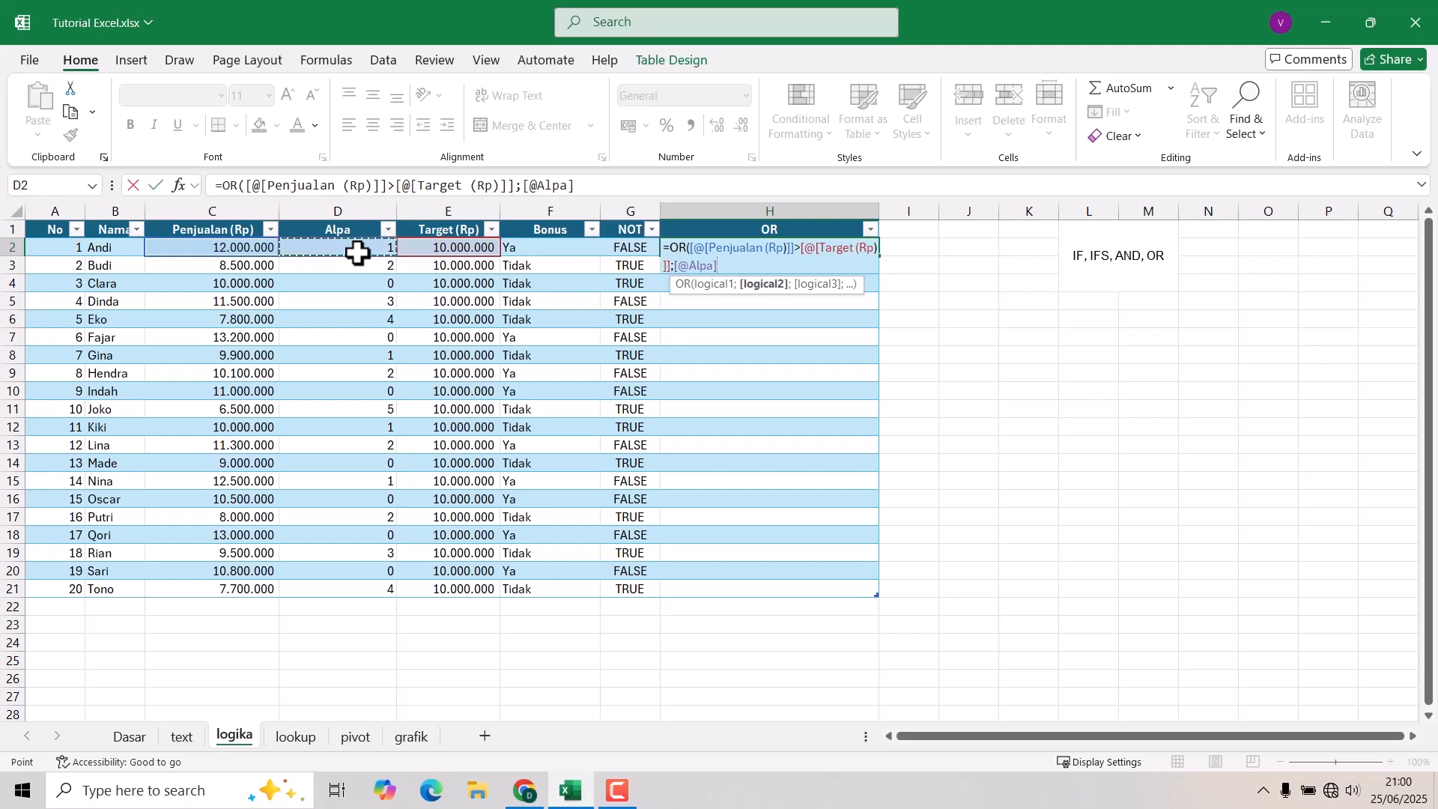
type("=0)")
key("Return")
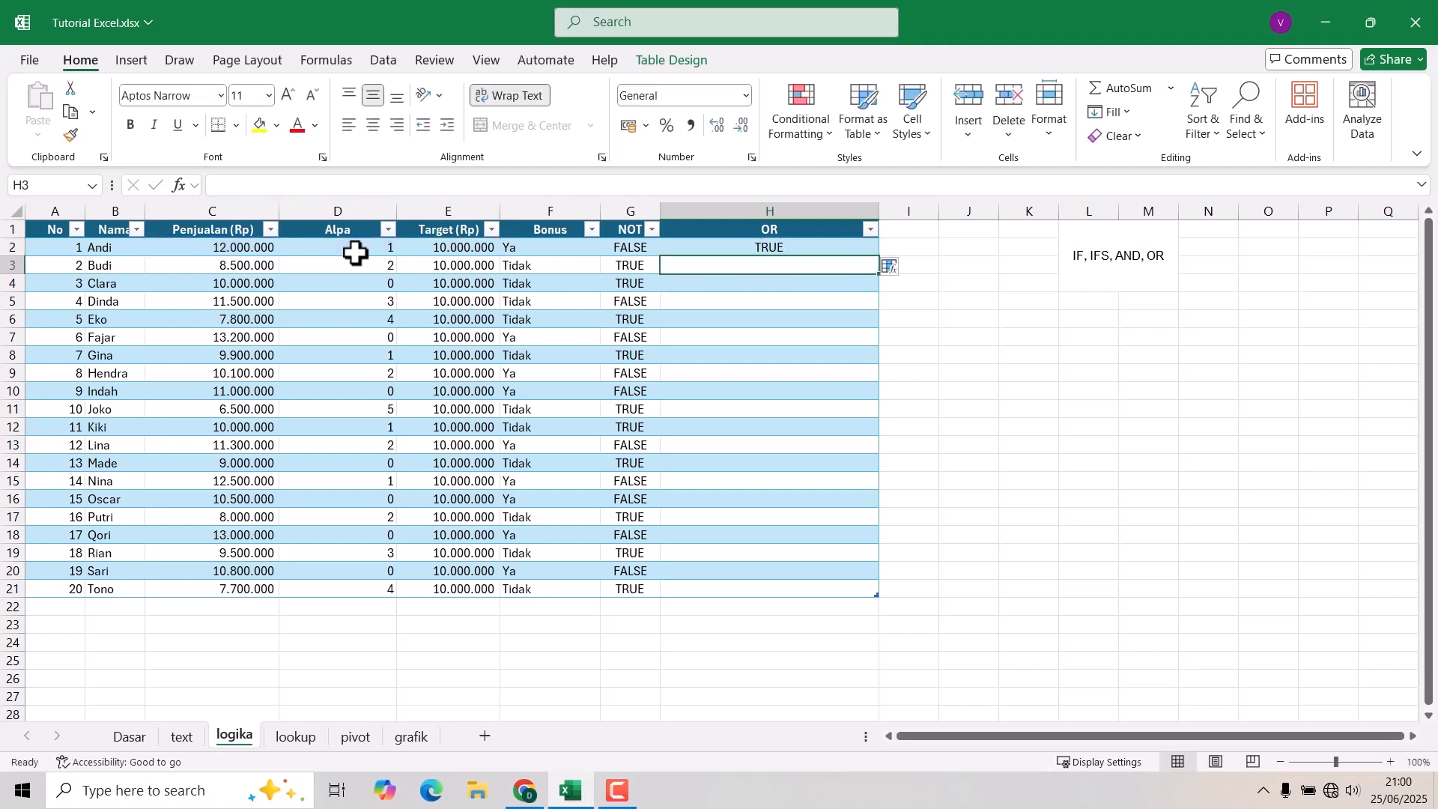
- Fill the OR formula from H2 down through H21
left_click(755, 230)
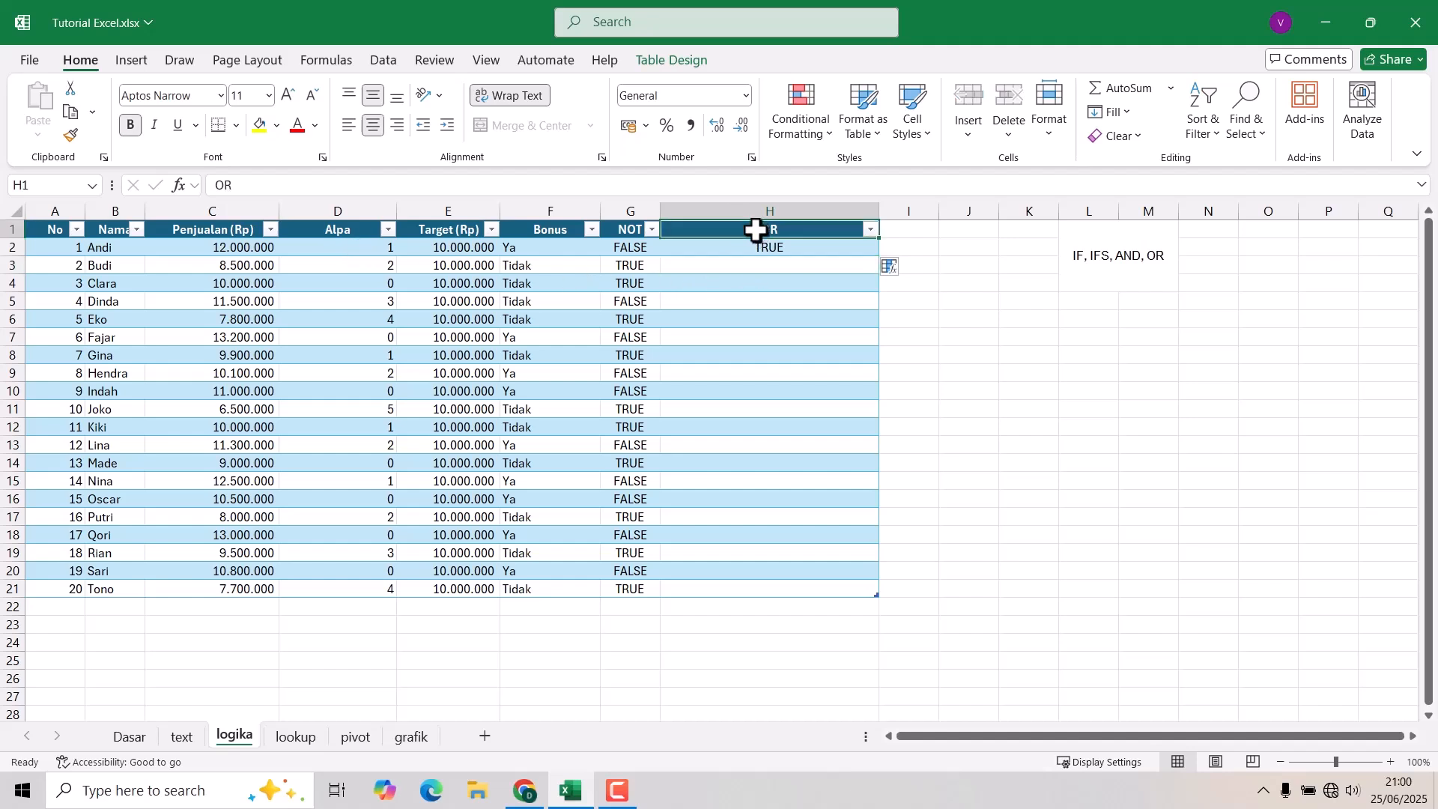
left_click(797, 249)
left_click_drag(880, 258, 884, 591)
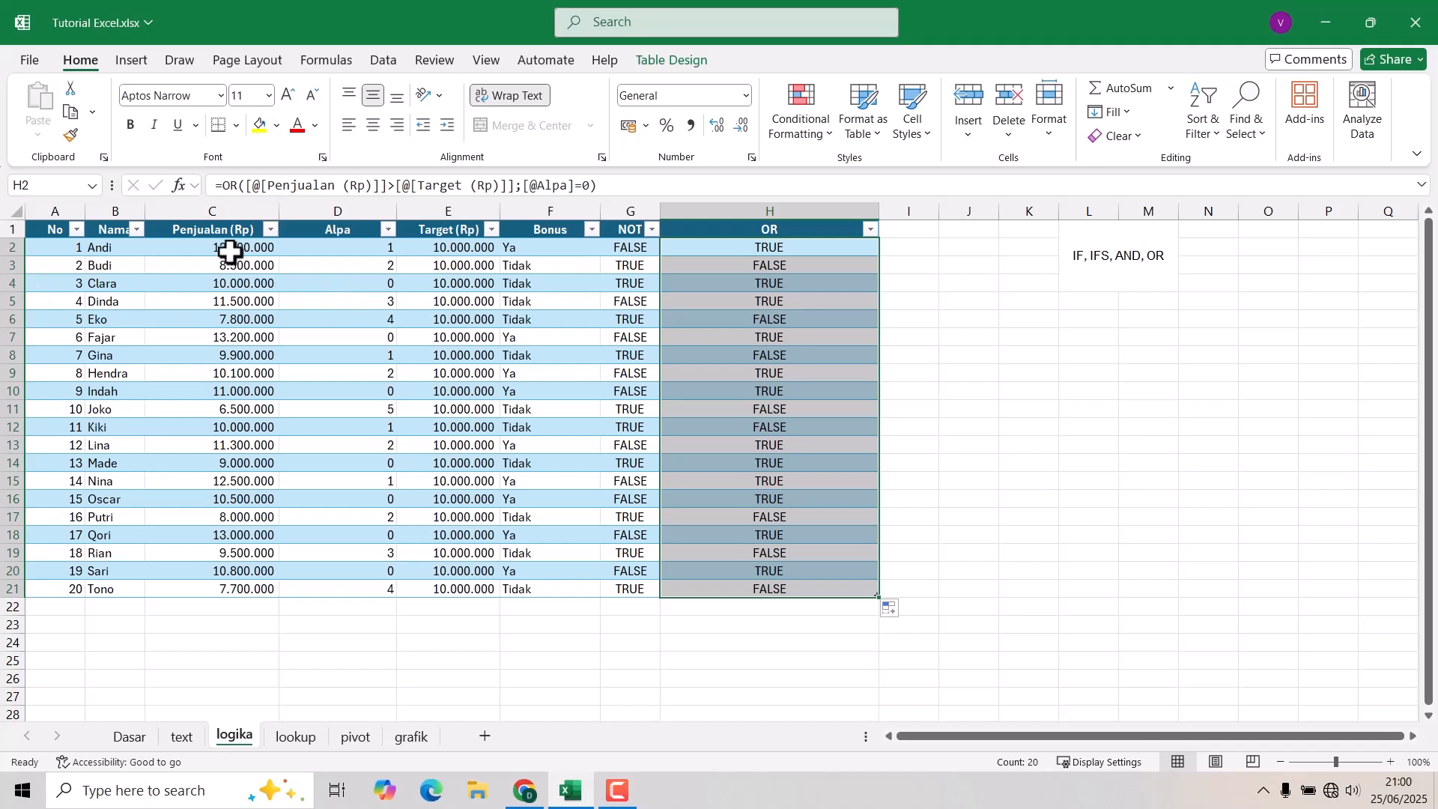
- Examine how the OR results relate to the Penjualan (Rp) and Alpa columns, including the values in row 3
left_click(209, 211)
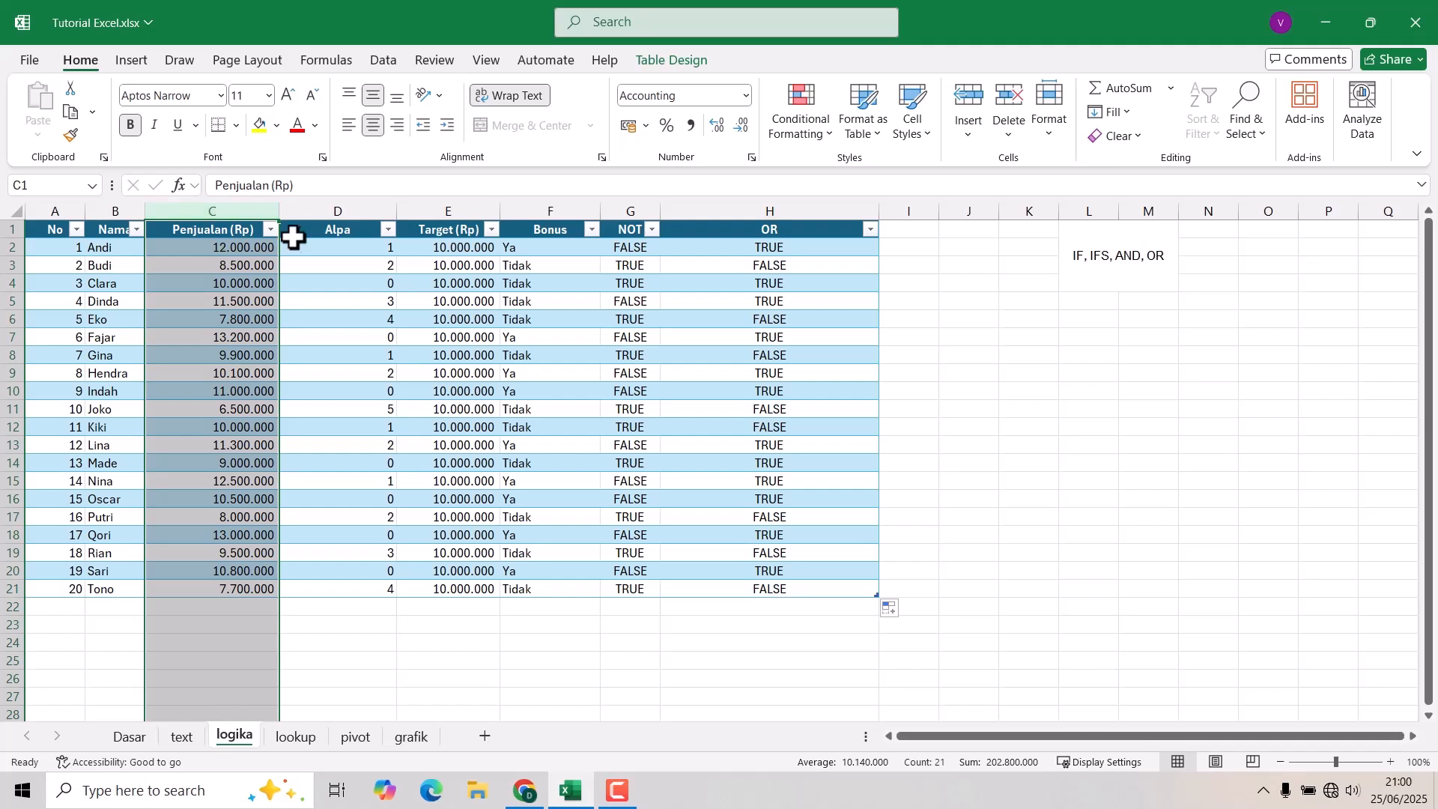
left_click(355, 210)
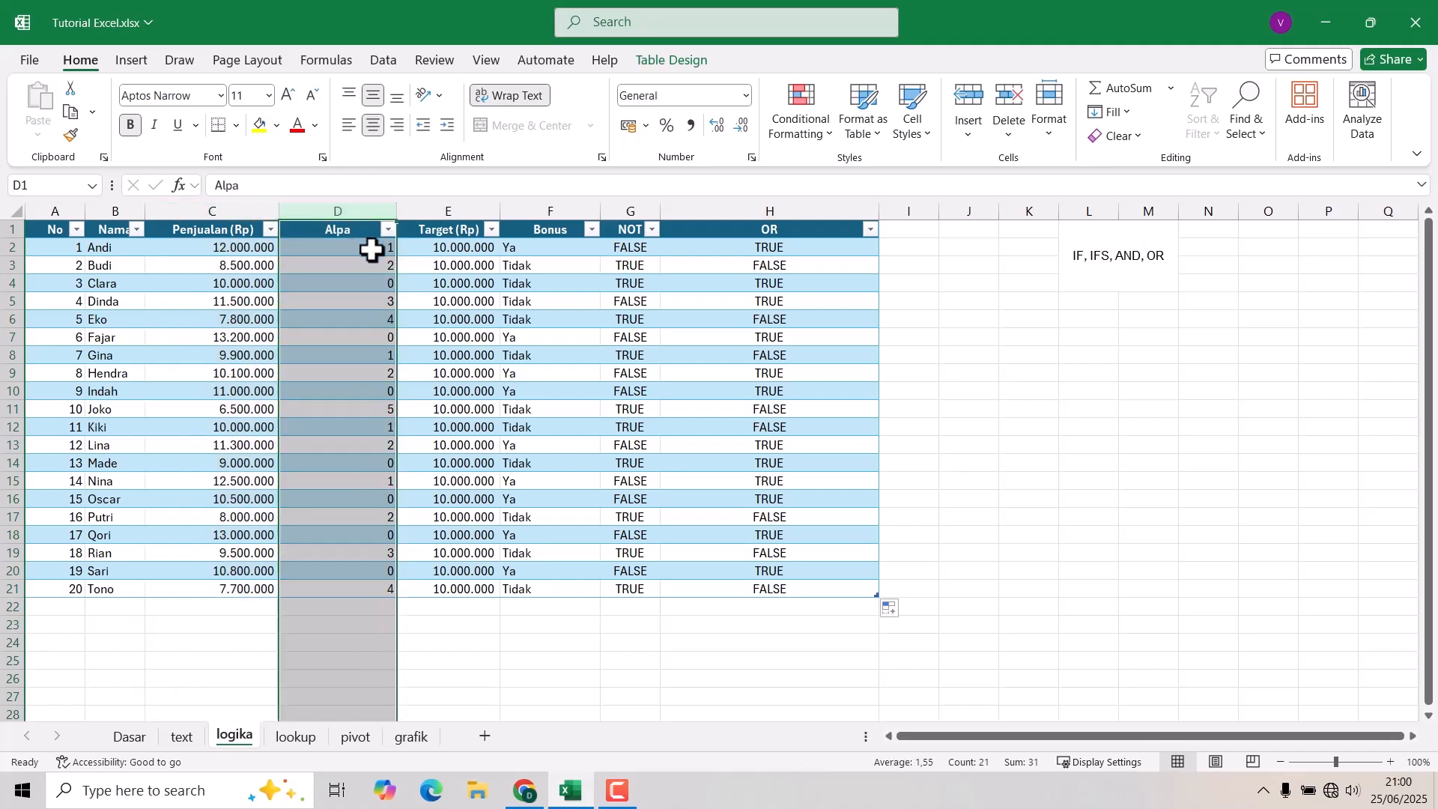
left_click(266, 209)
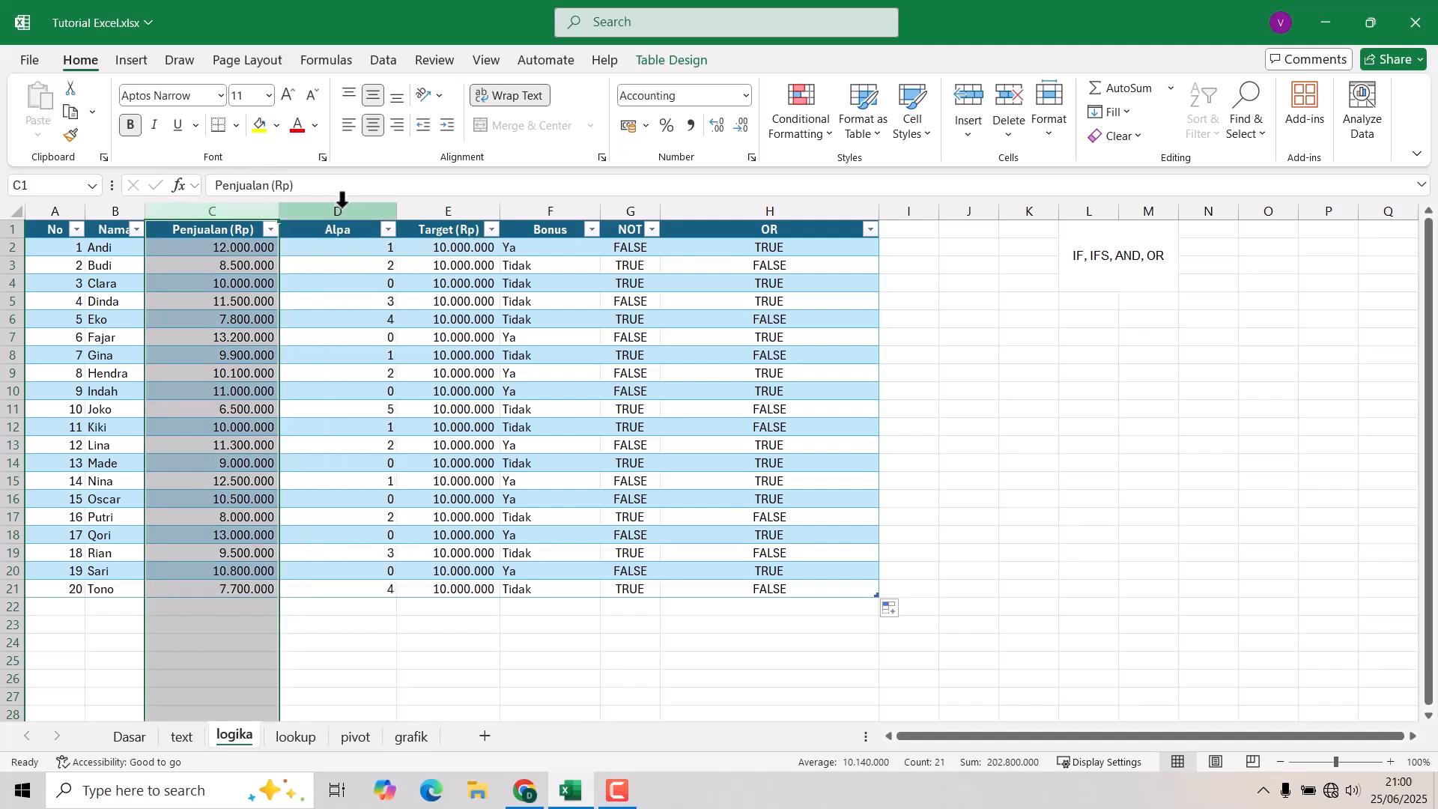
left_click(746, 242)
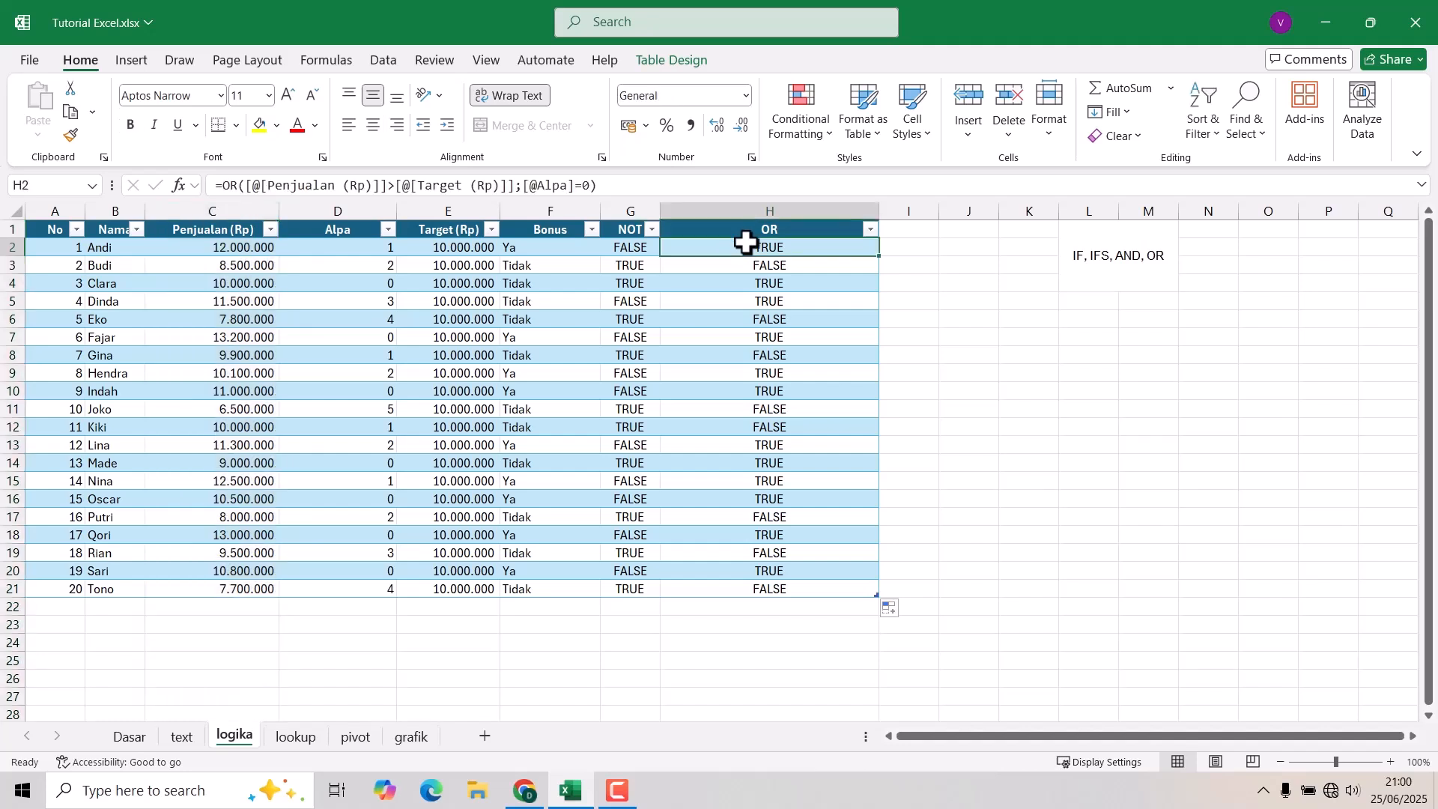
left_click(755, 202)
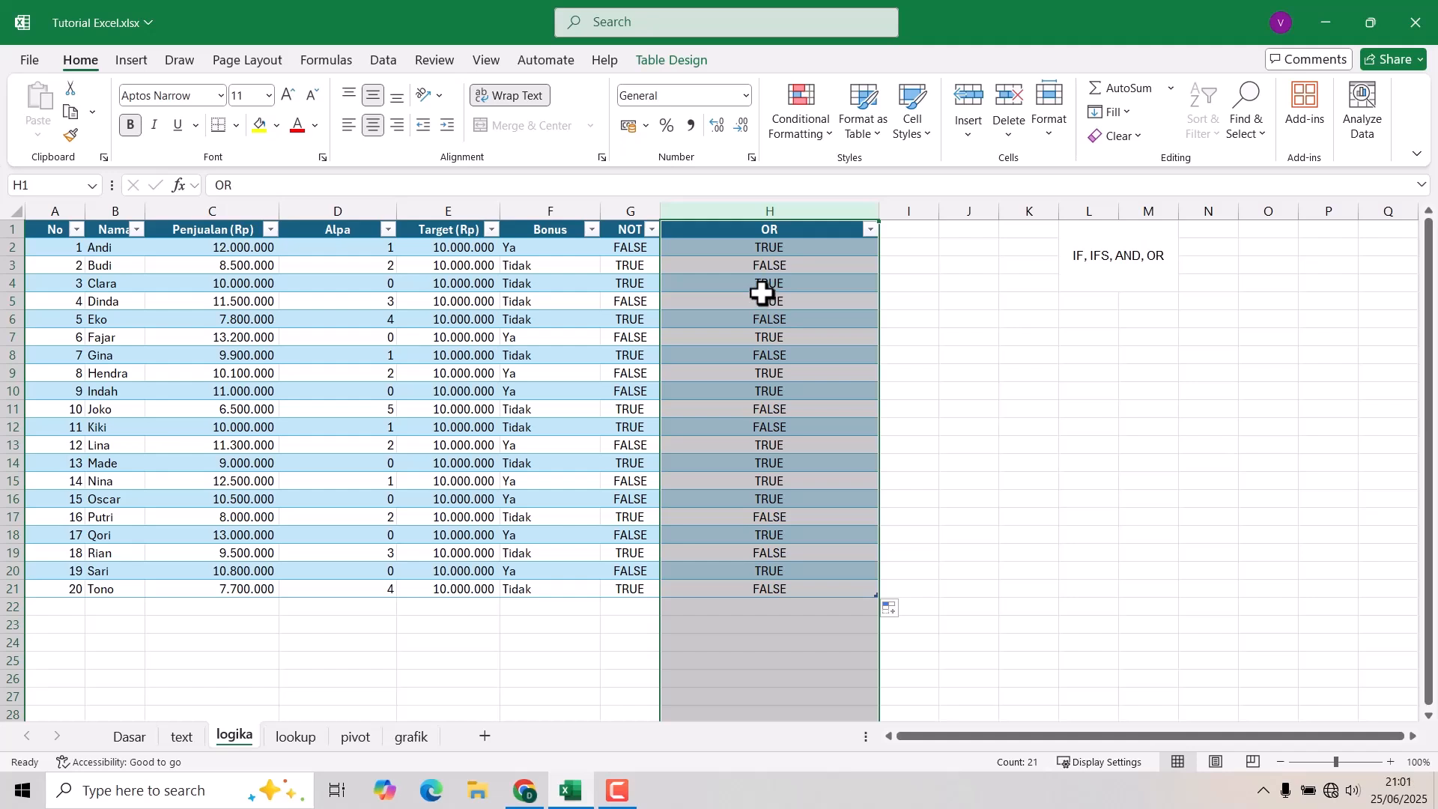
left_click(753, 245)
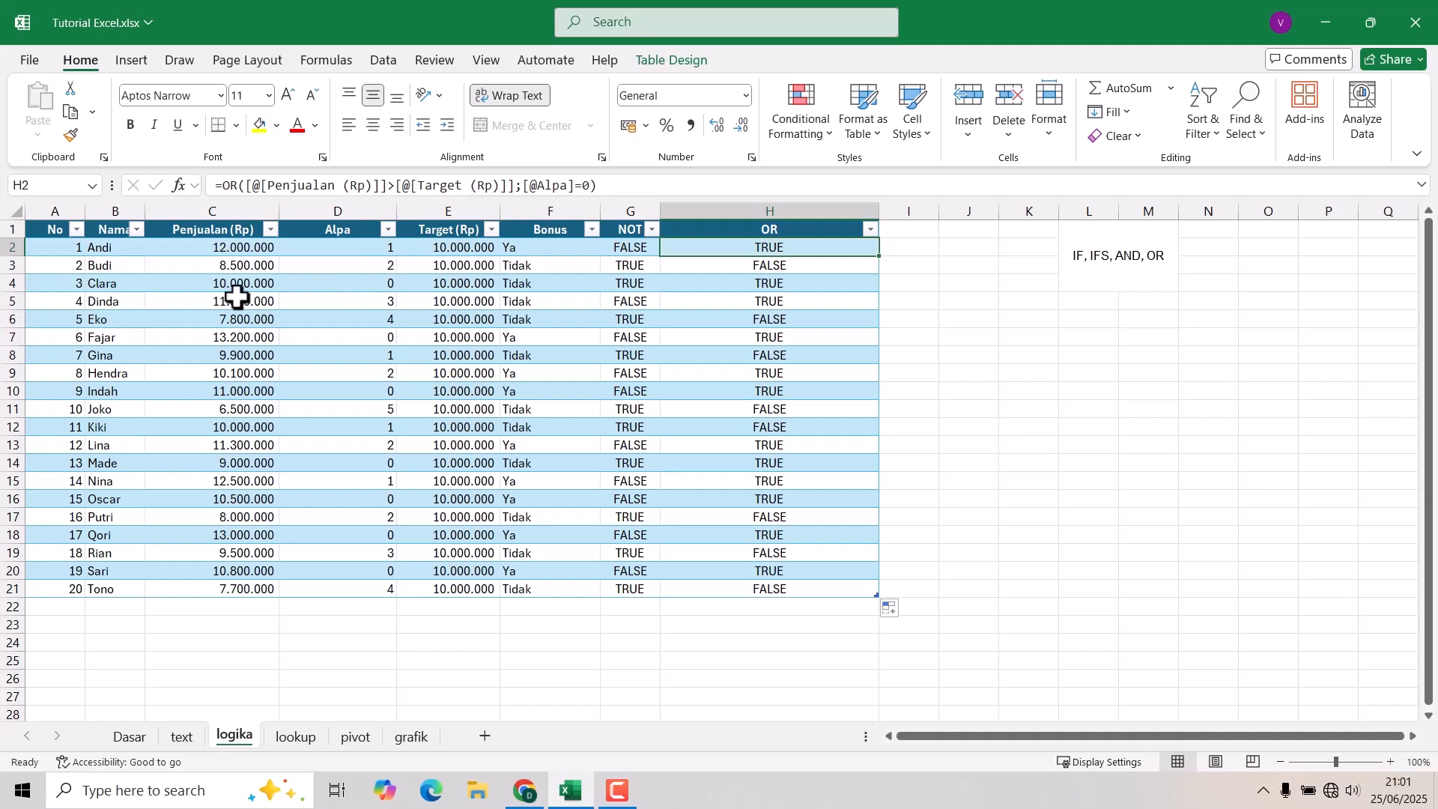
left_click(23, 266)
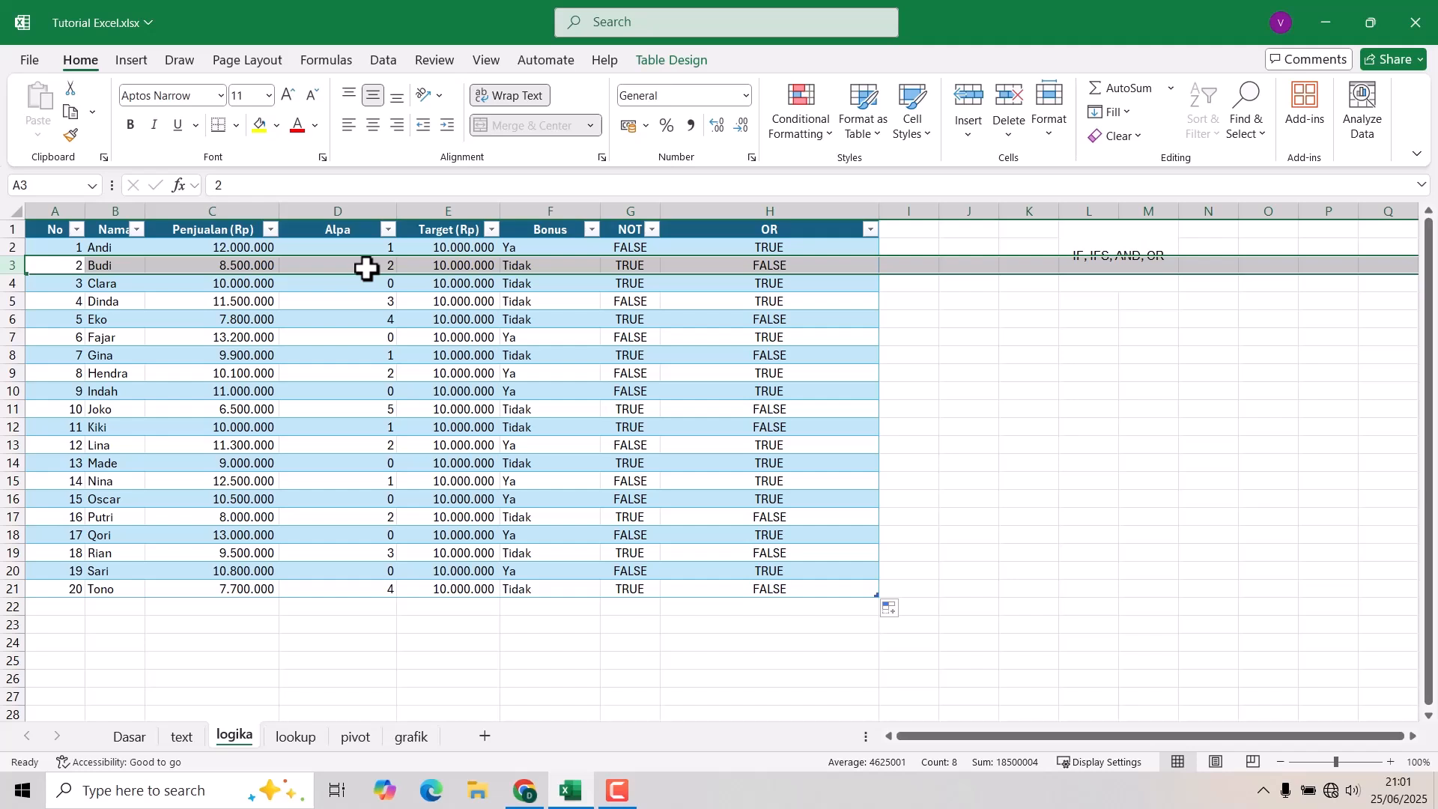
left_click(349, 210)
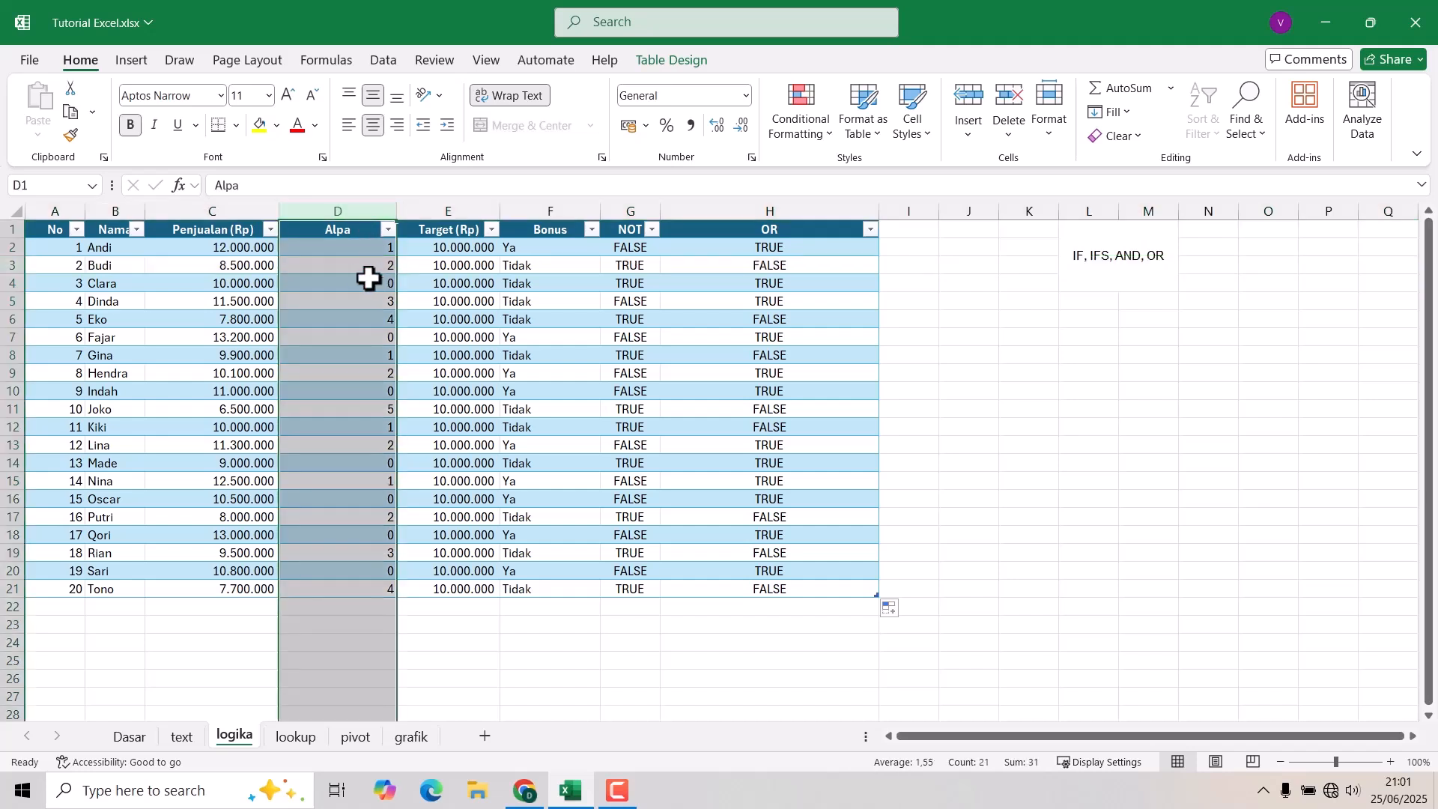
left_click(349, 267)
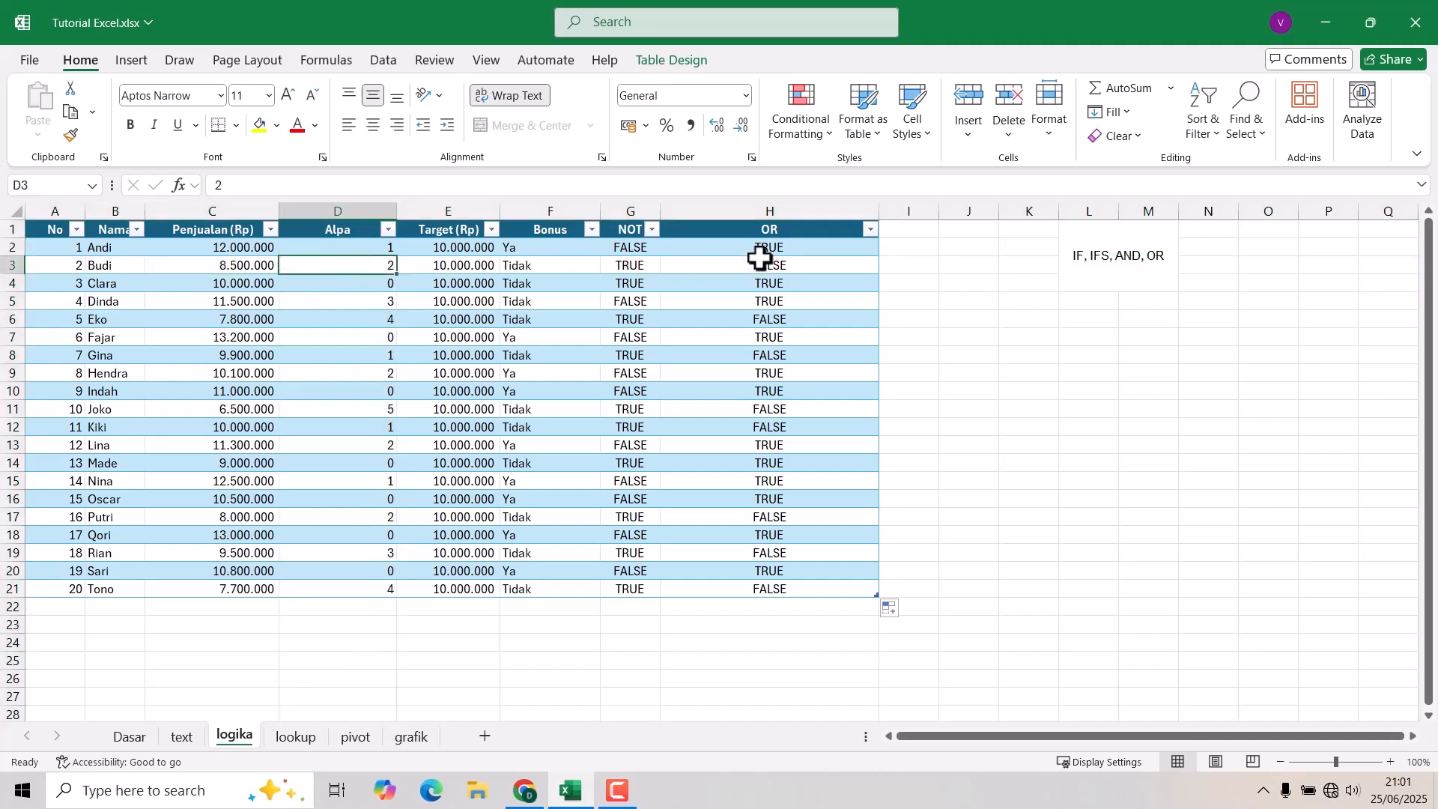
left_click(759, 262)
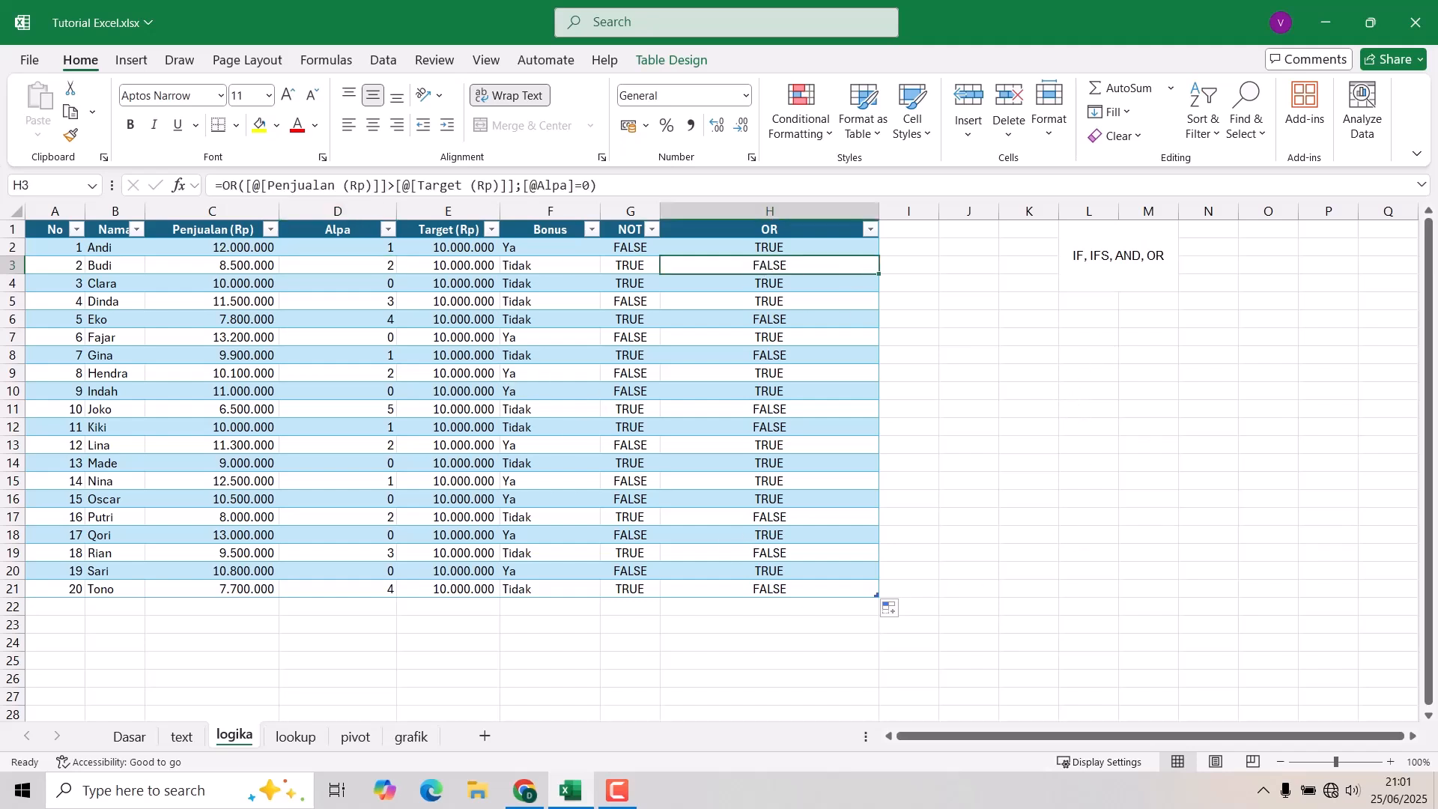
left_click(287, 657)
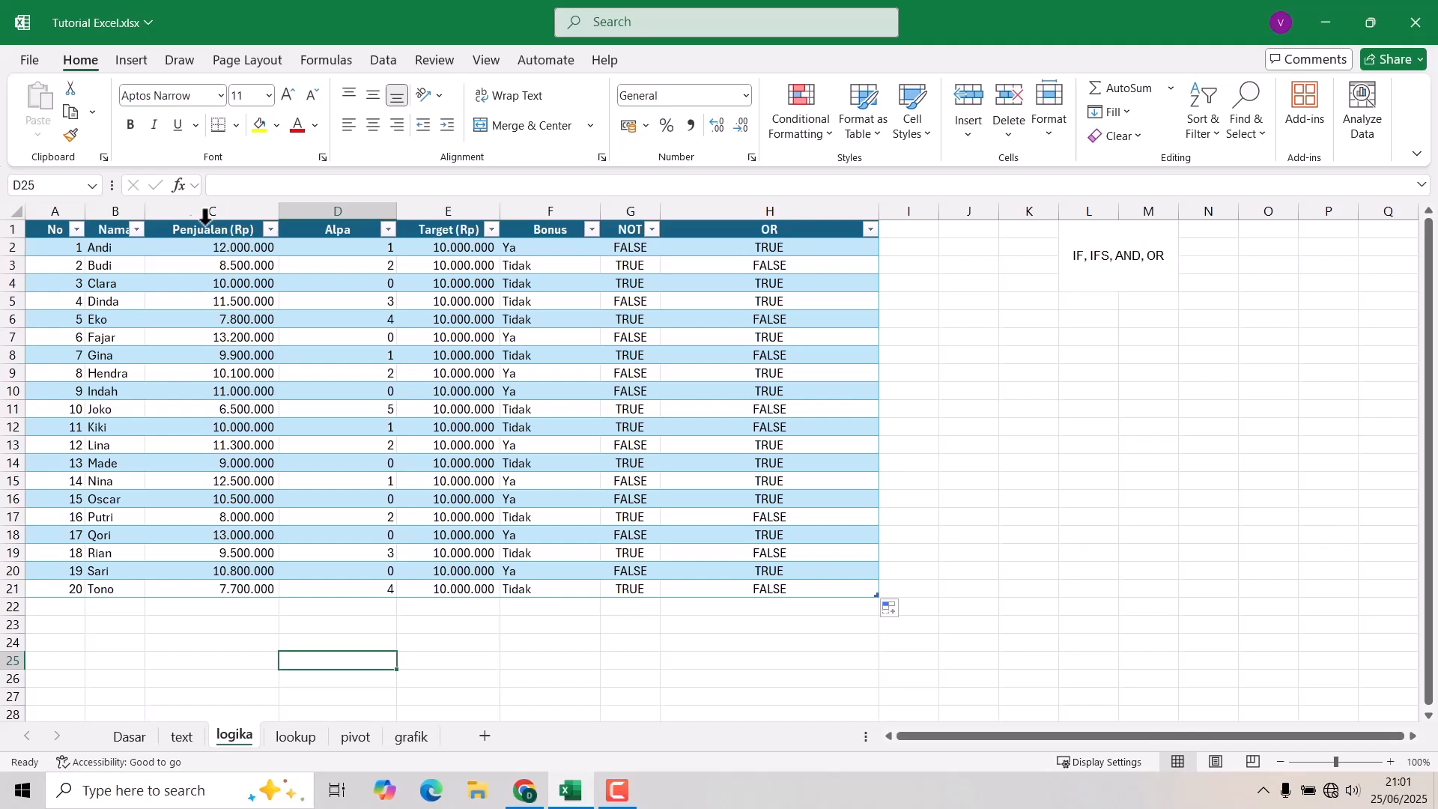
- Delete the Bonus, NOT and OR columns (F through H) from the sheet
left_click(343, 391)
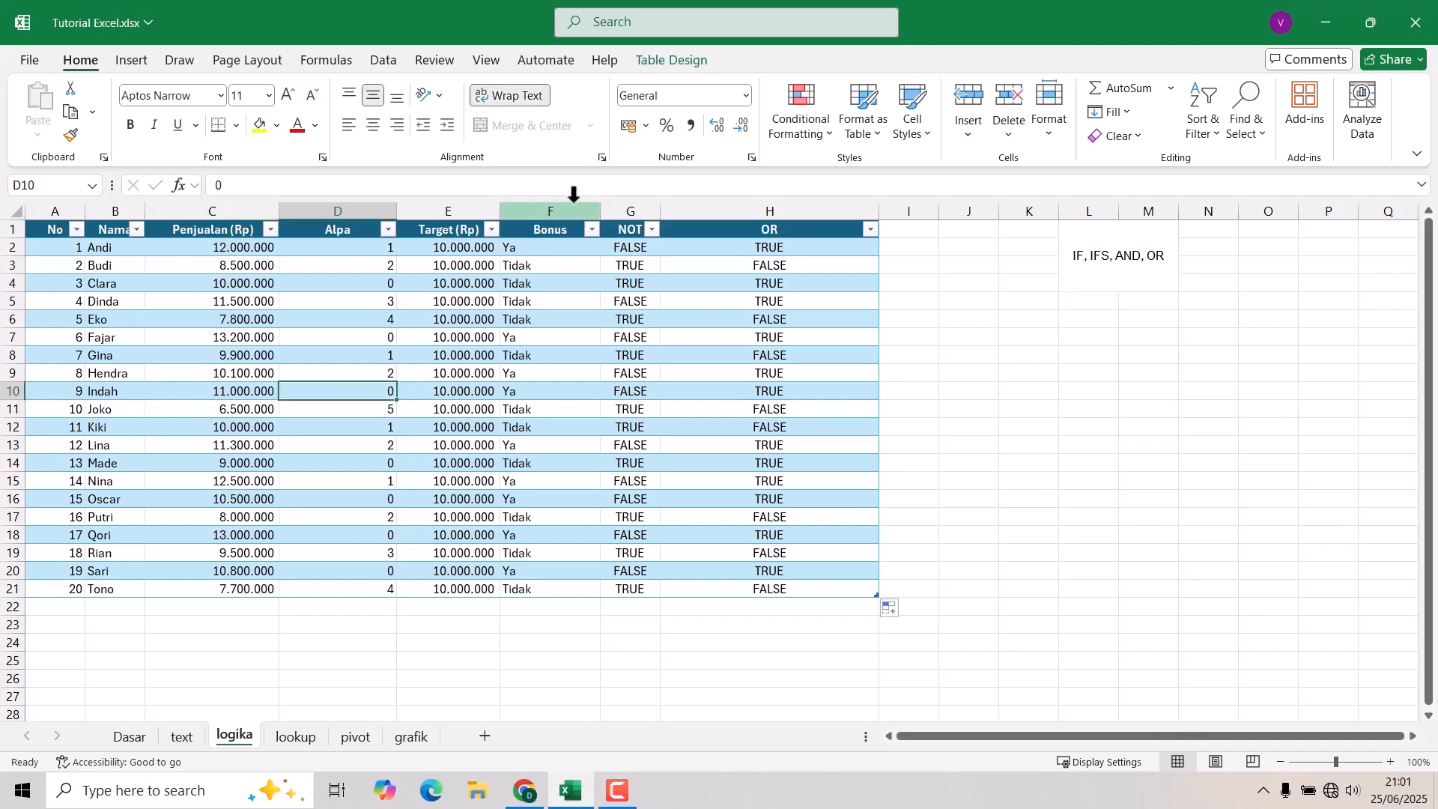
left_click_drag(536, 202, 793, 205)
right_click(796, 205)
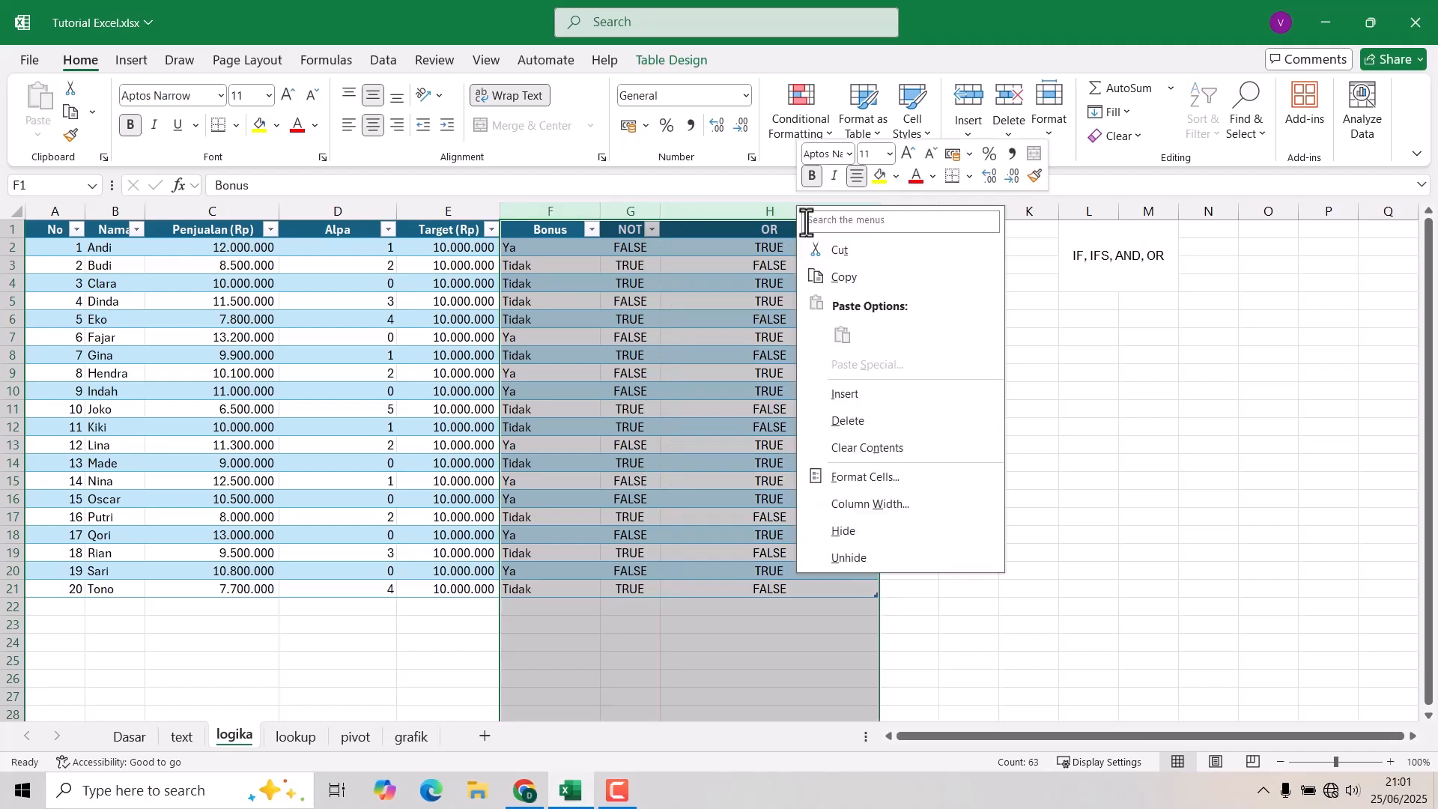
left_click(876, 420)
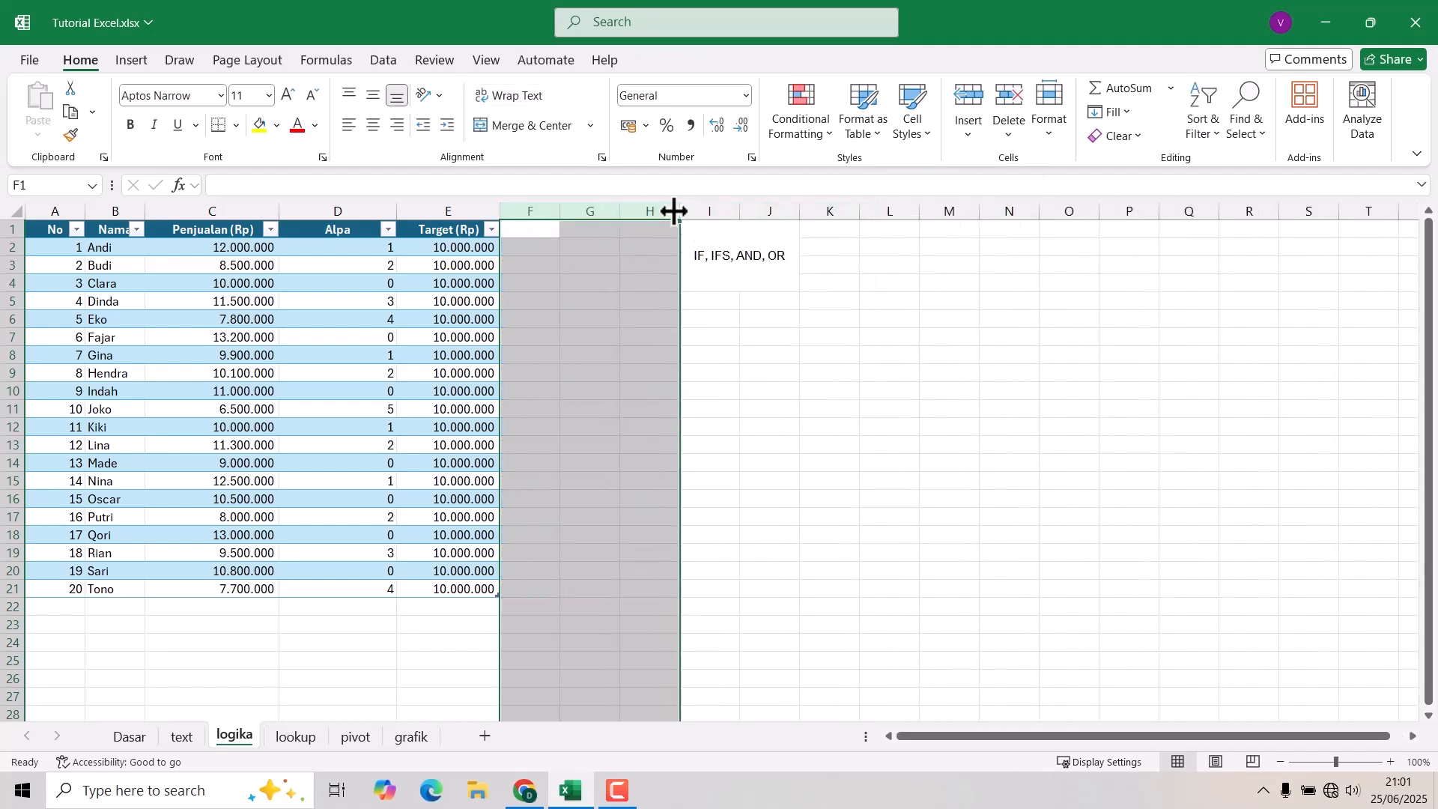
- Delete columns H through K, which hold the "IF, IFS, AND, OR" note
left_click(650, 213)
left_click(828, 212, "shift")
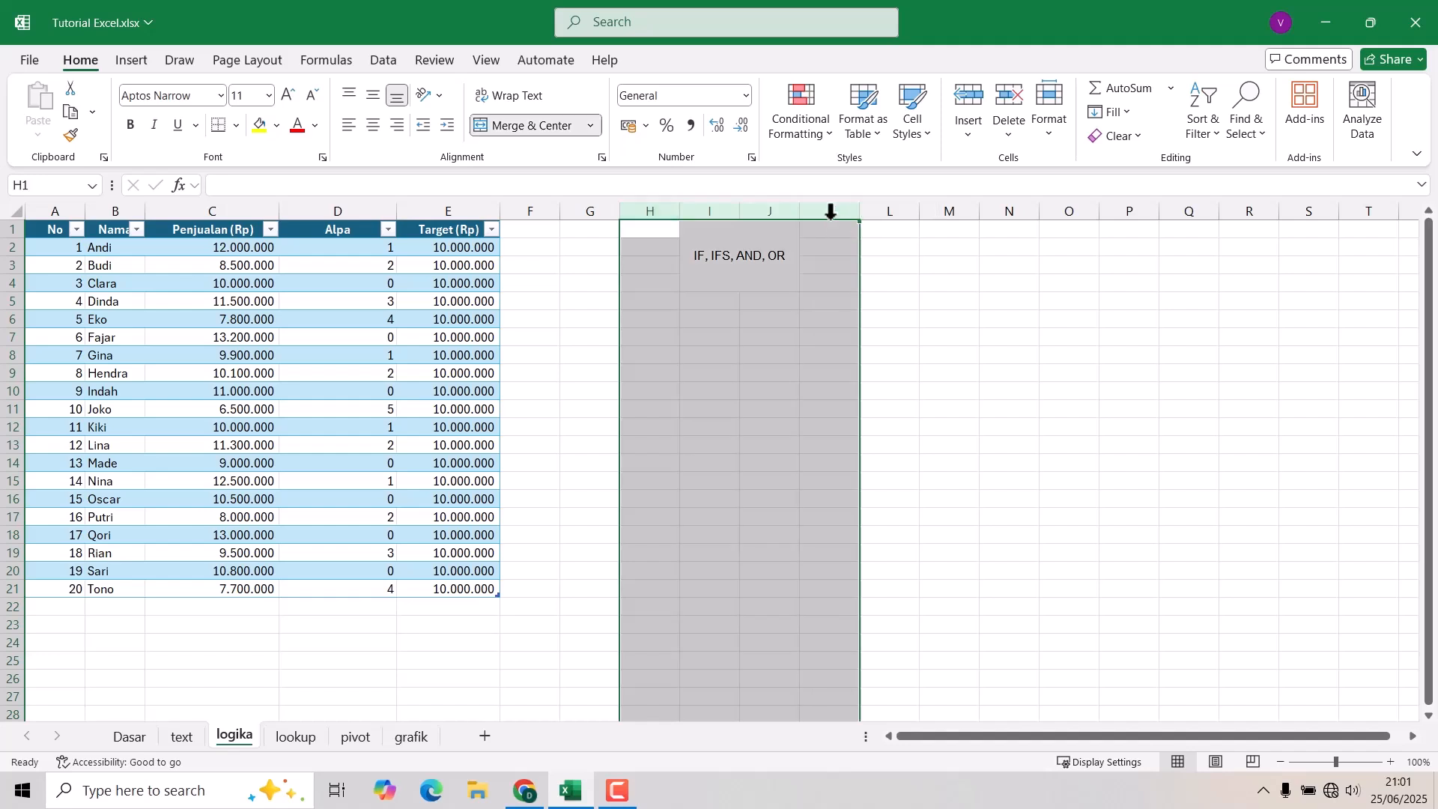
right_click(824, 214)
left_click(876, 428)
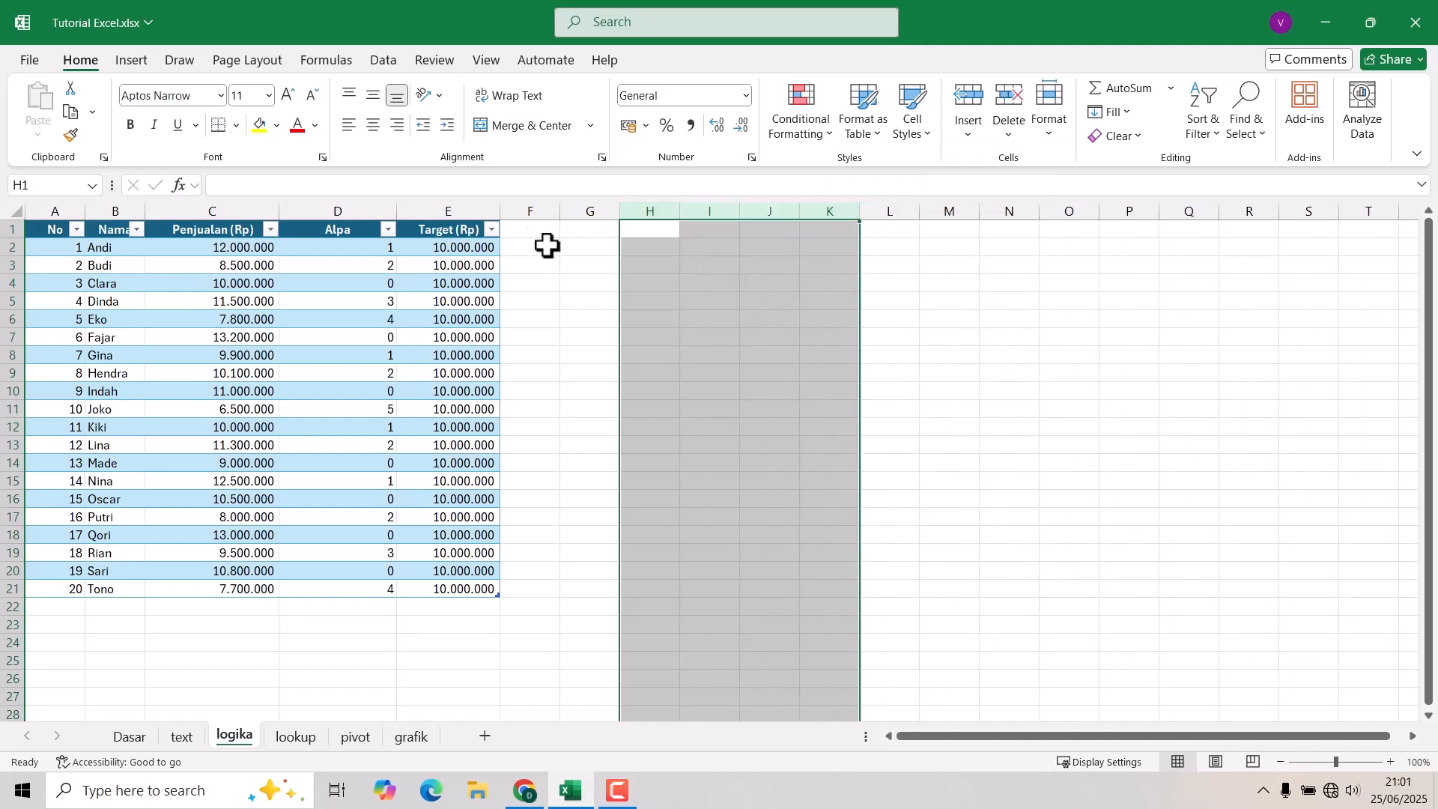
left_click(508, 231)
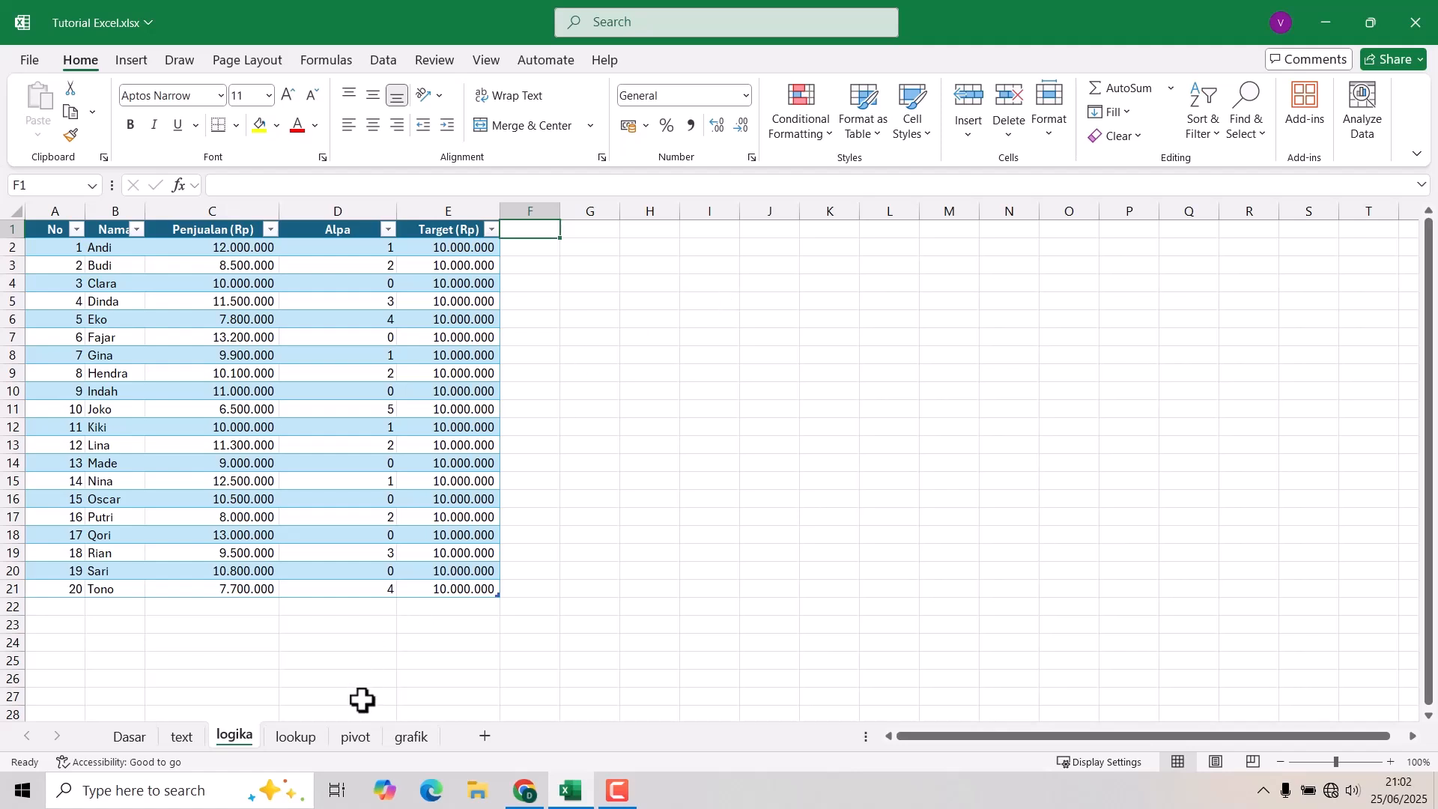
- Widen the Nama column to nearly double its width so its header fits
left_click(209, 210)
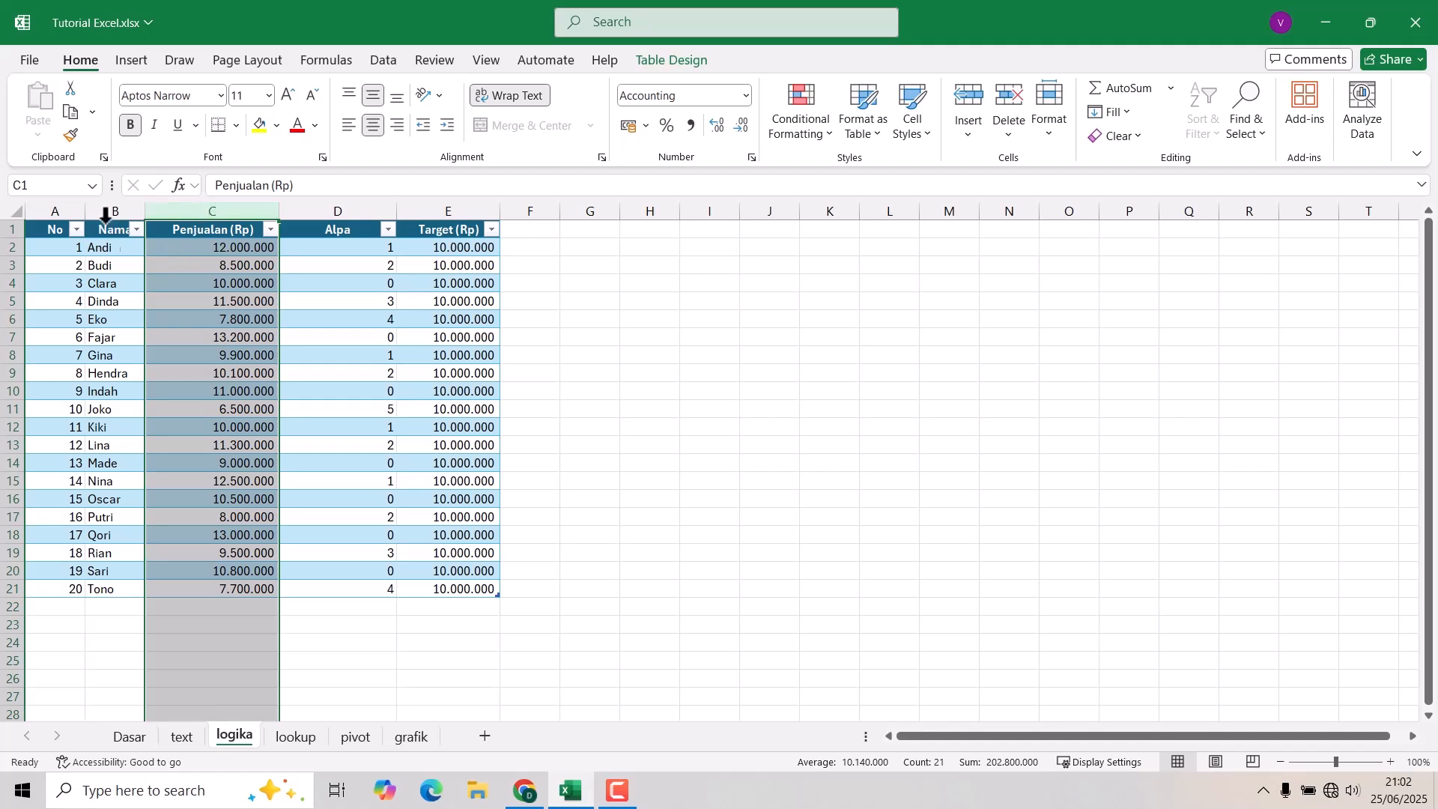
left_click_drag(140, 212, 193, 212)
left_click(144, 338)
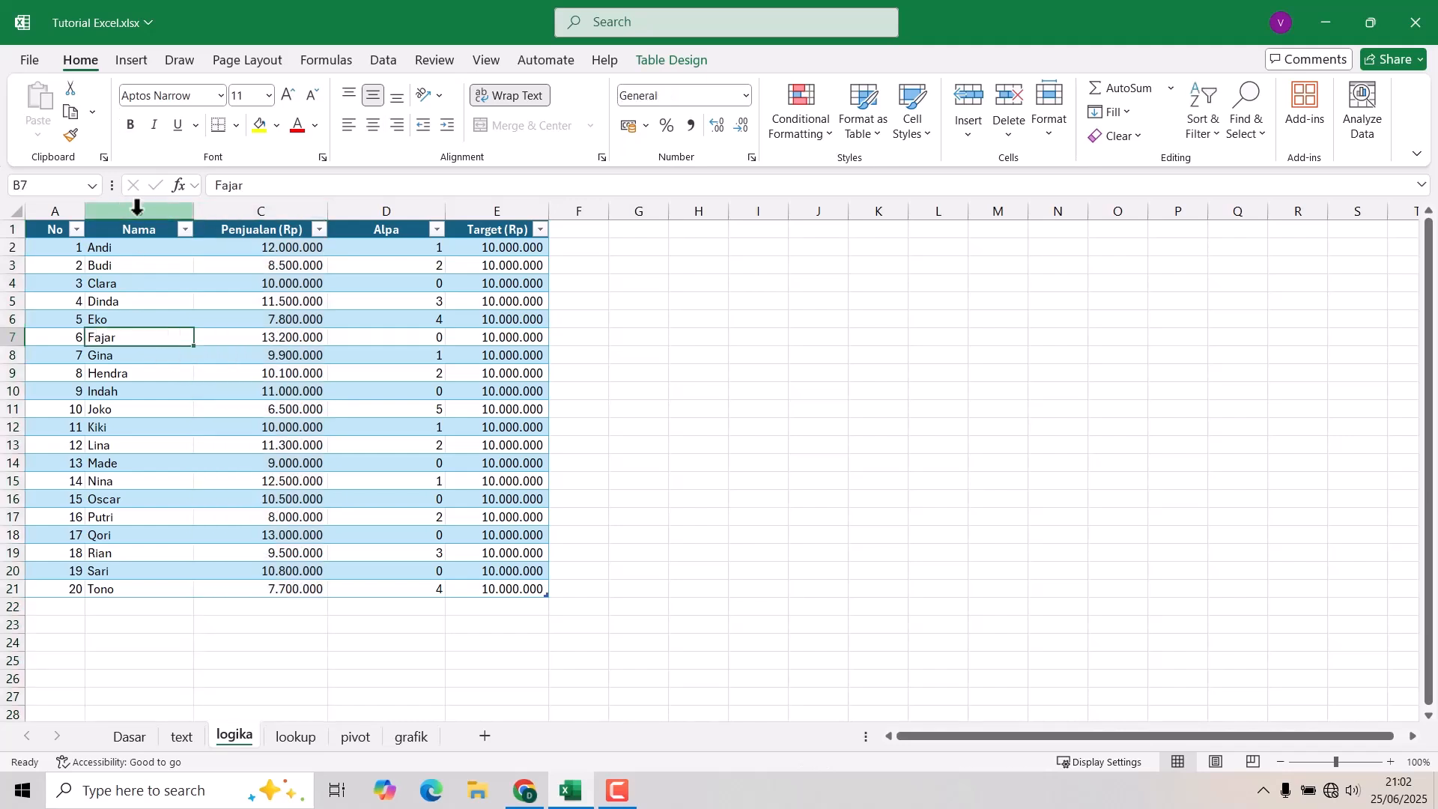
left_click(126, 204)
left_click(241, 608)
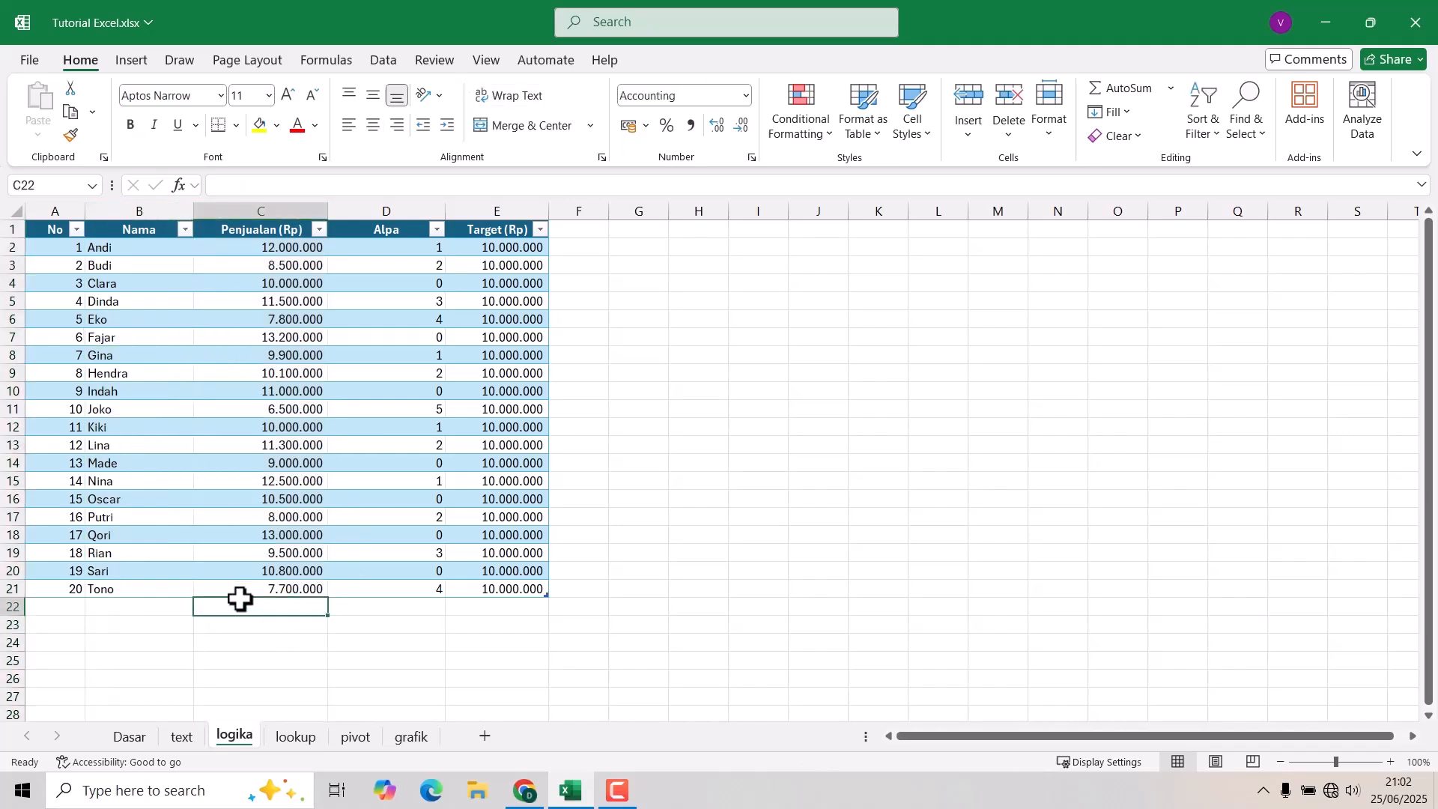
- Add the label Average in B22 below the table and enter =AVERAGE(C2:C21) in C22
left_click(120, 608)
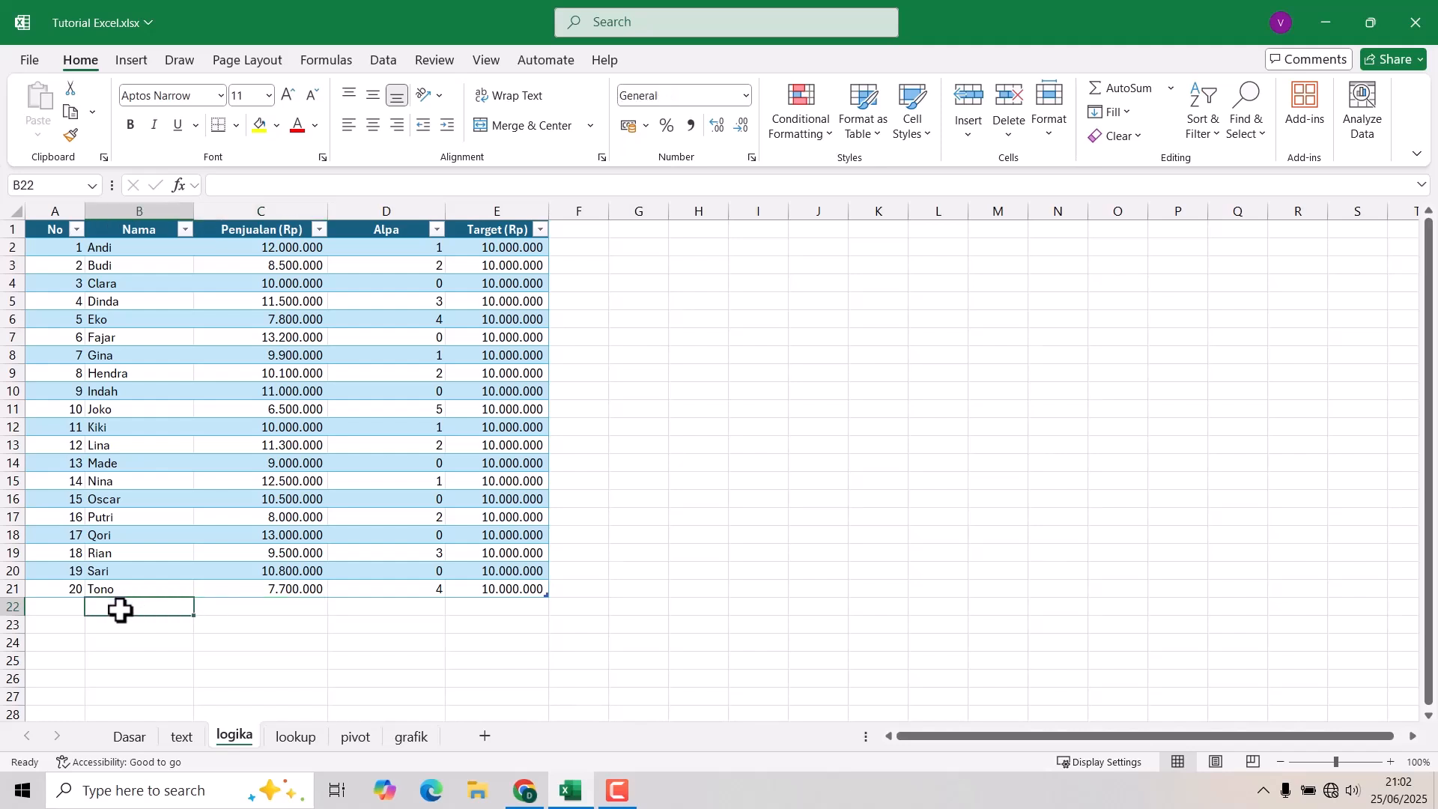
type("Average")
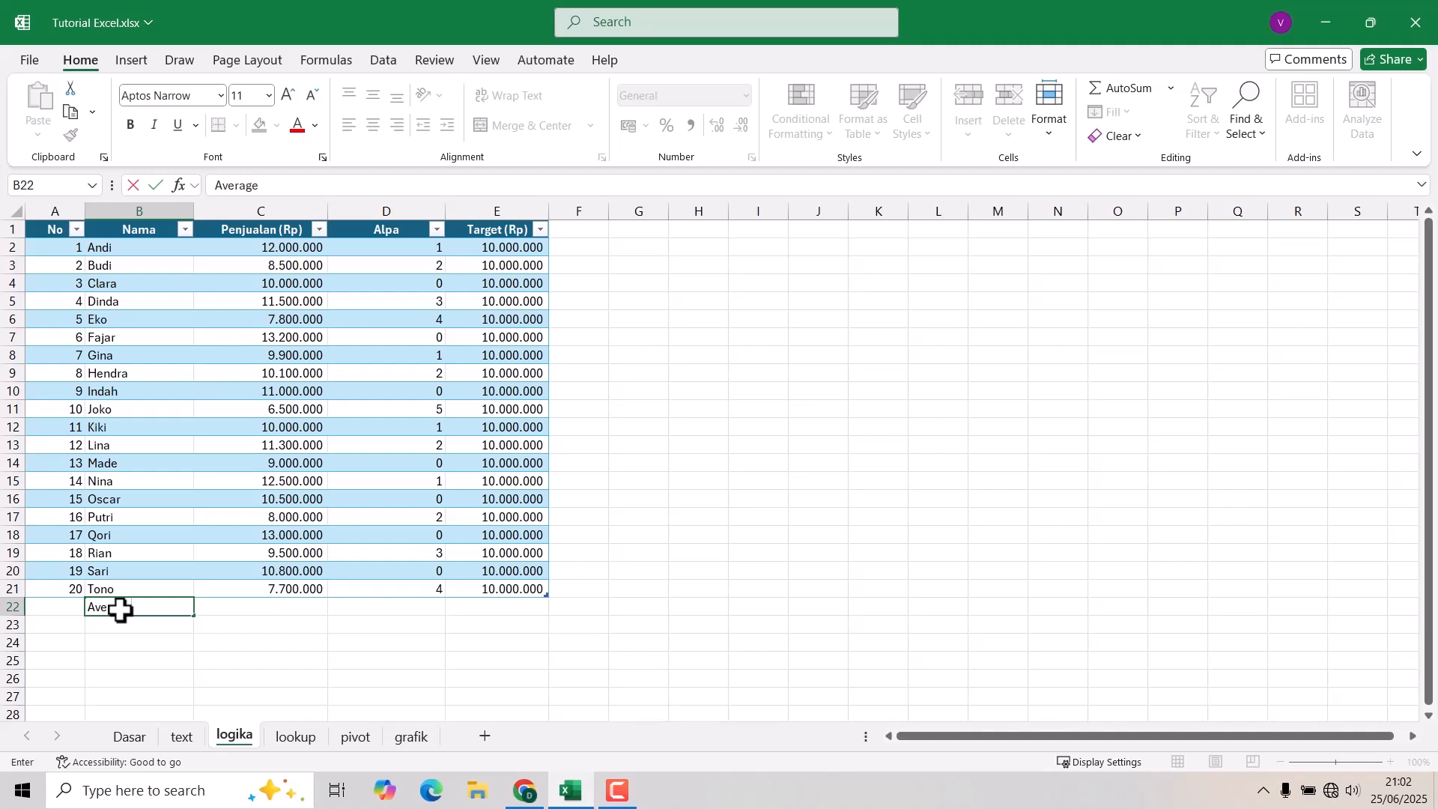
key("Tab")
type("=ave")
key("Tab")
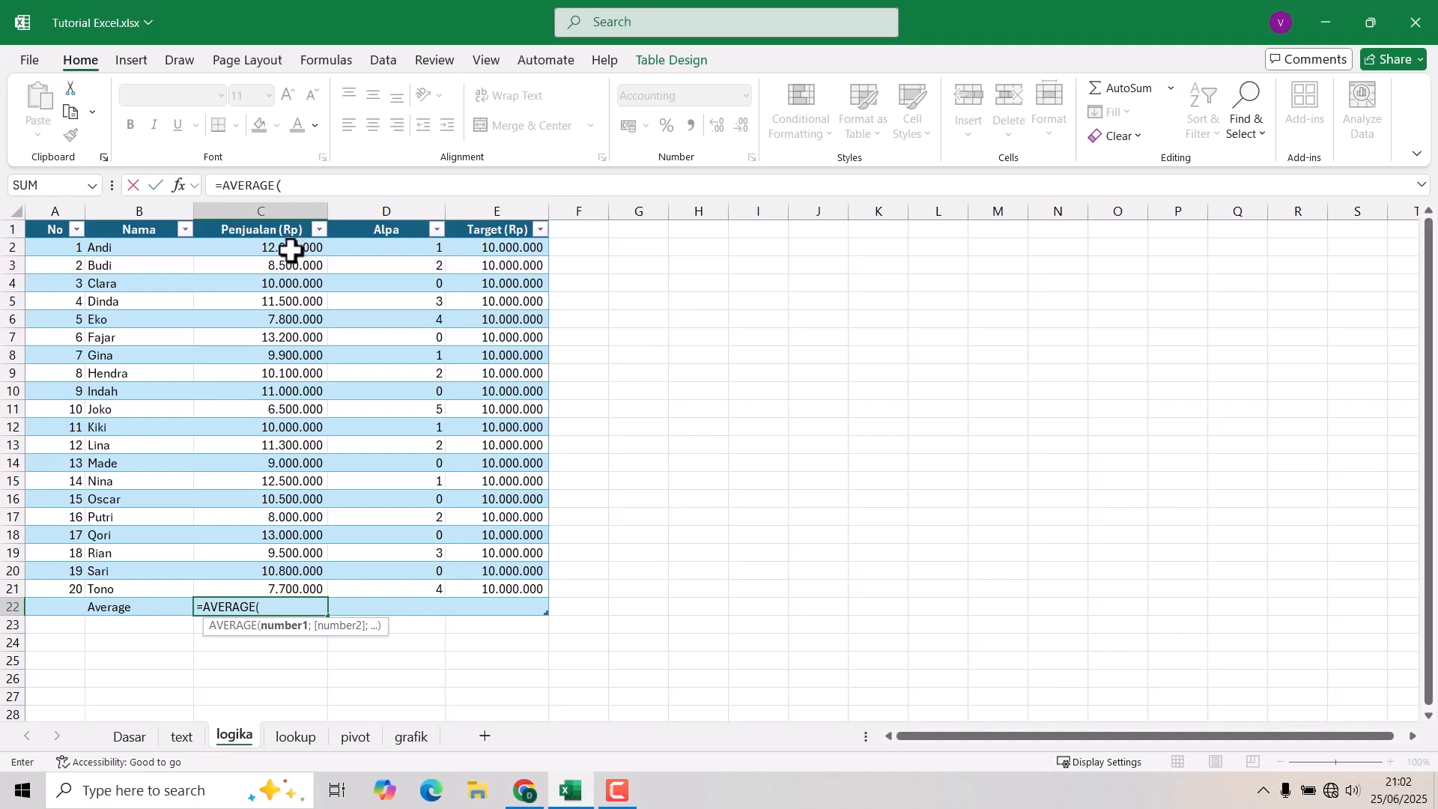
left_click_drag(291, 250, 291, 596)
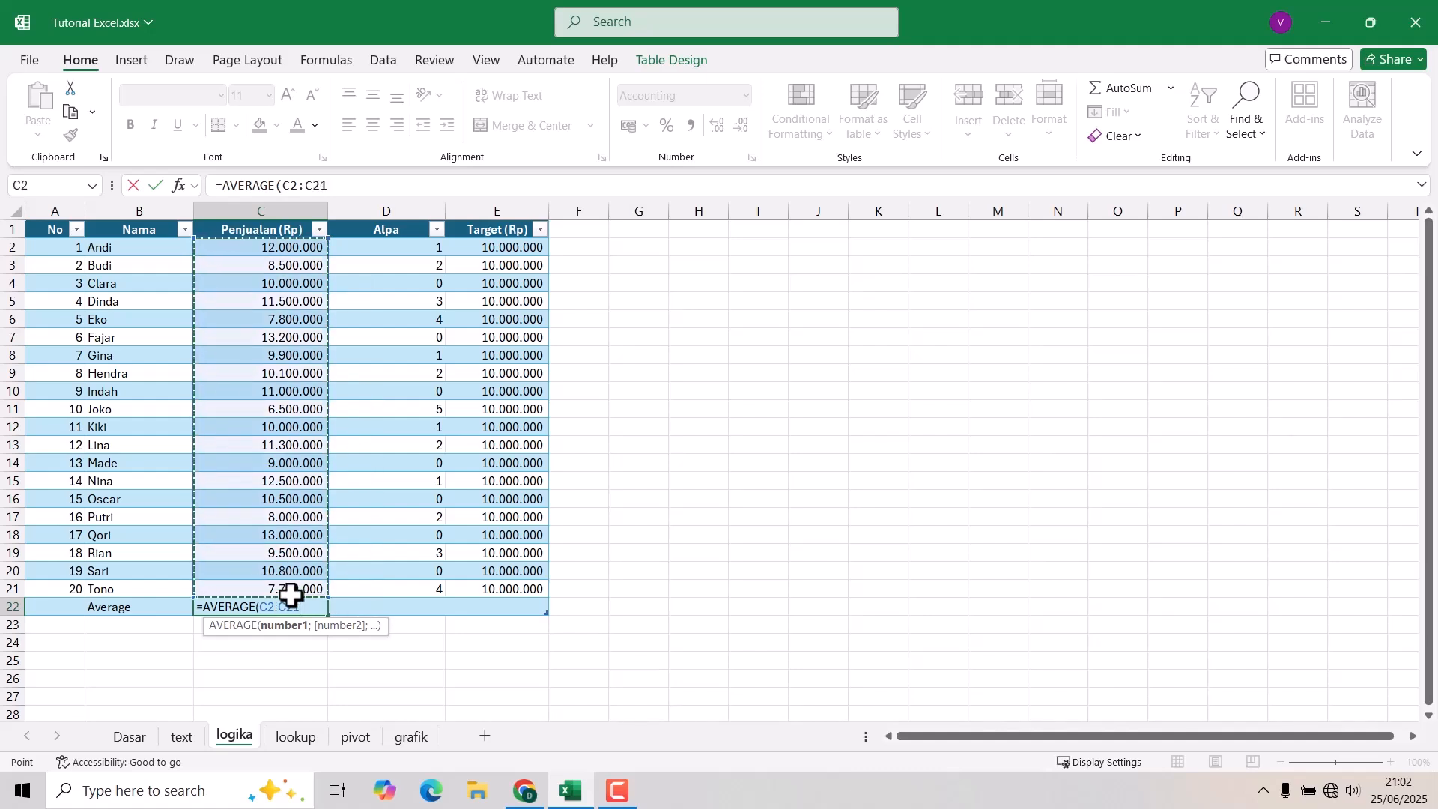
type(")")
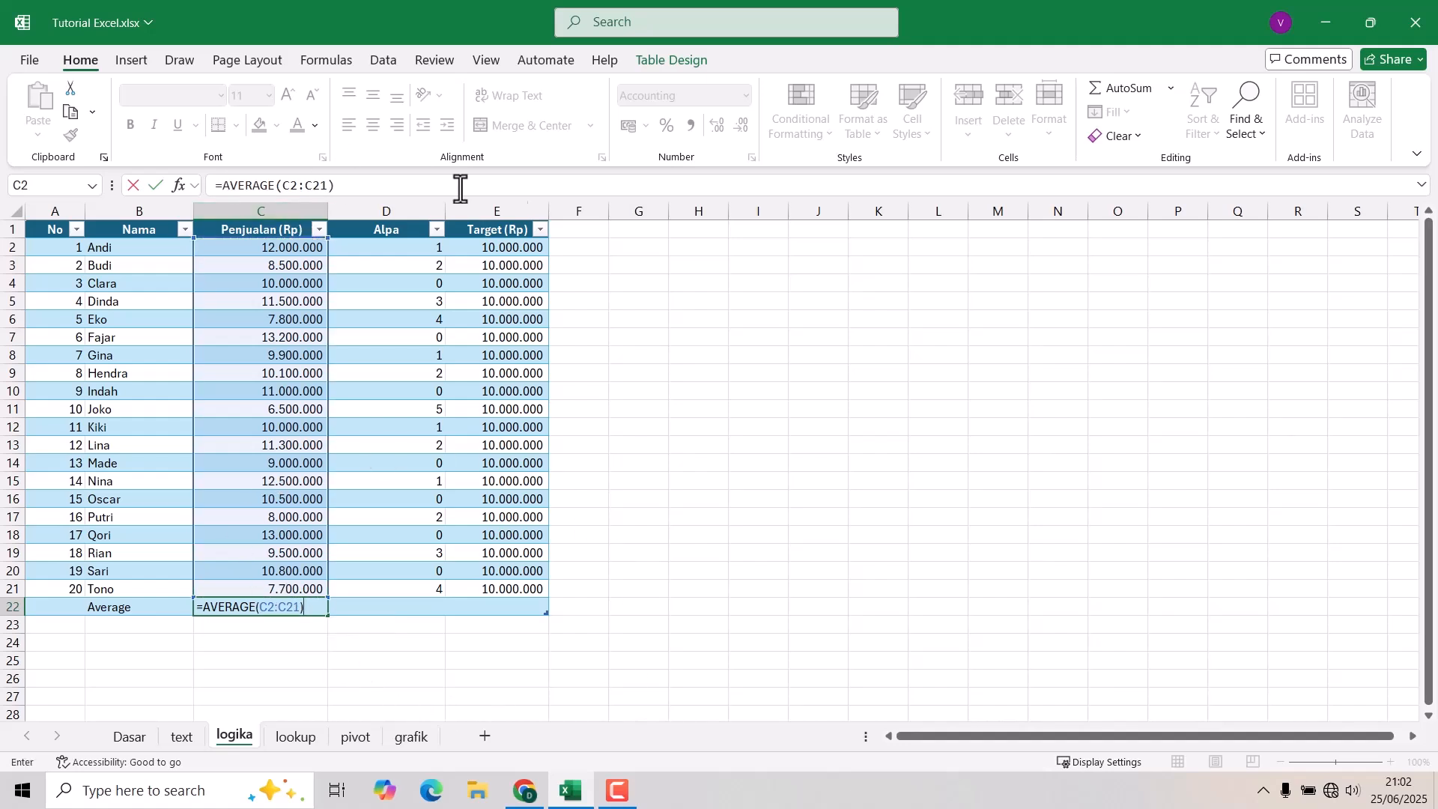
key("Return")
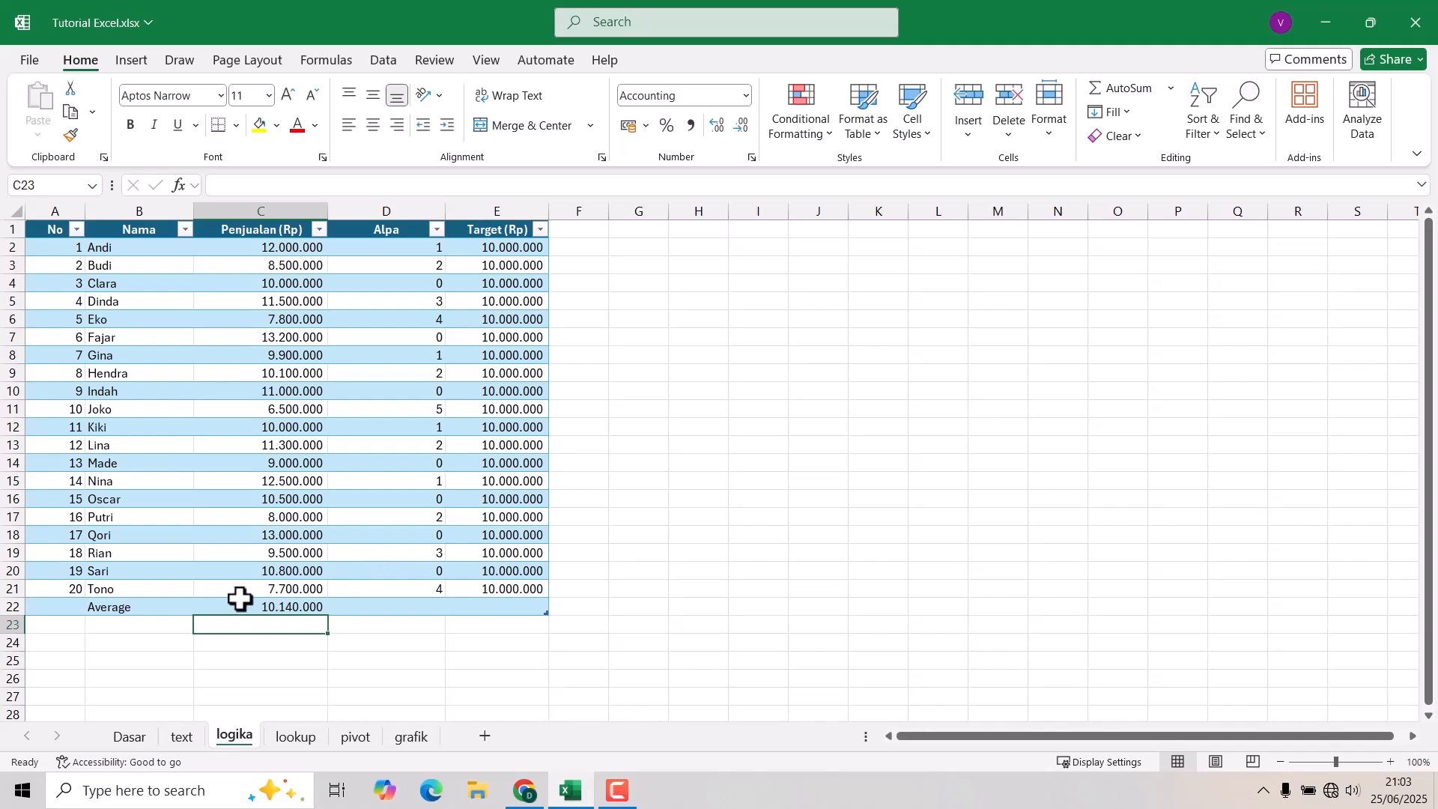
- Add the label count in B23 below the Average row and enter =COUNT(C2:C21) in C23
left_click(150, 627)
type("c")
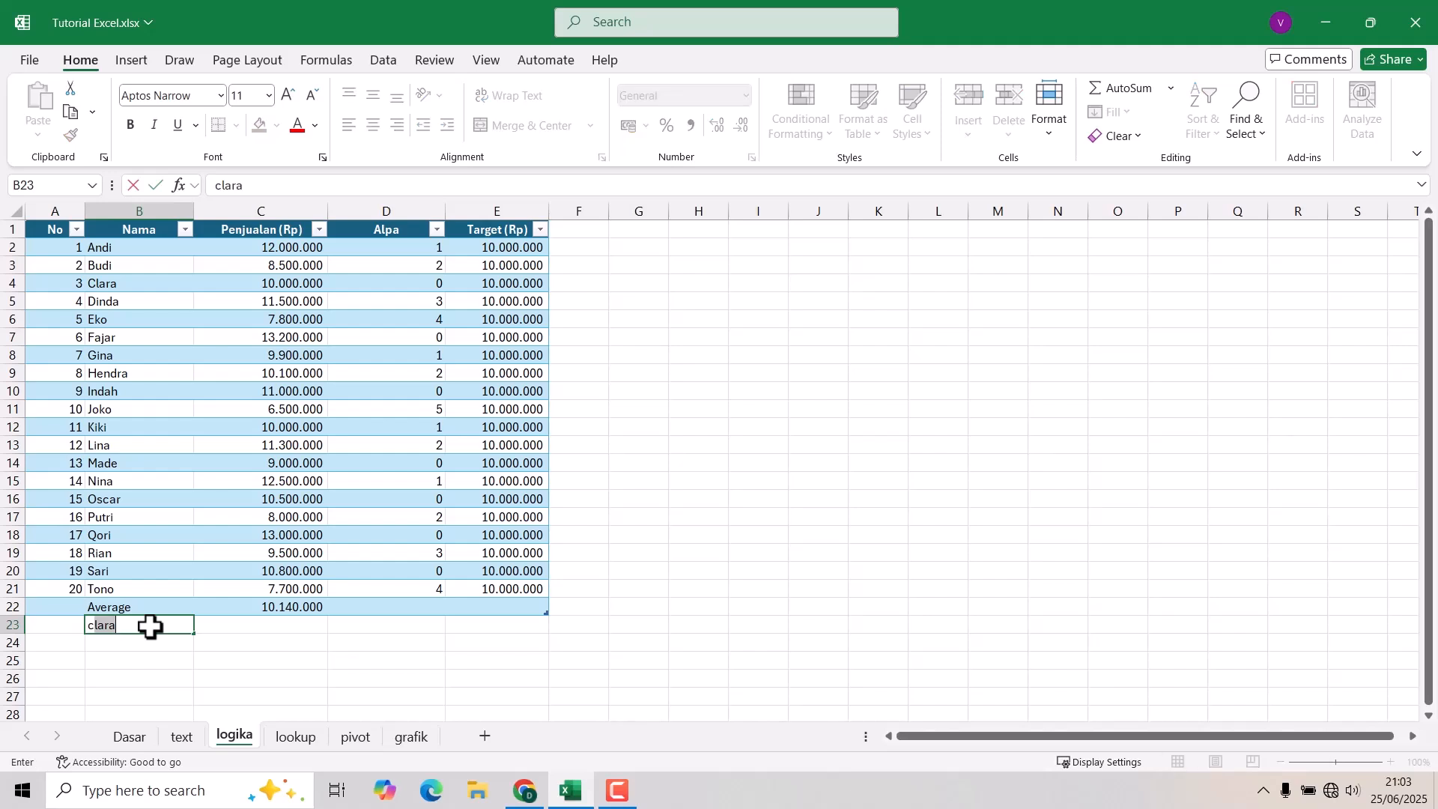
type("ount")
key("Tab")
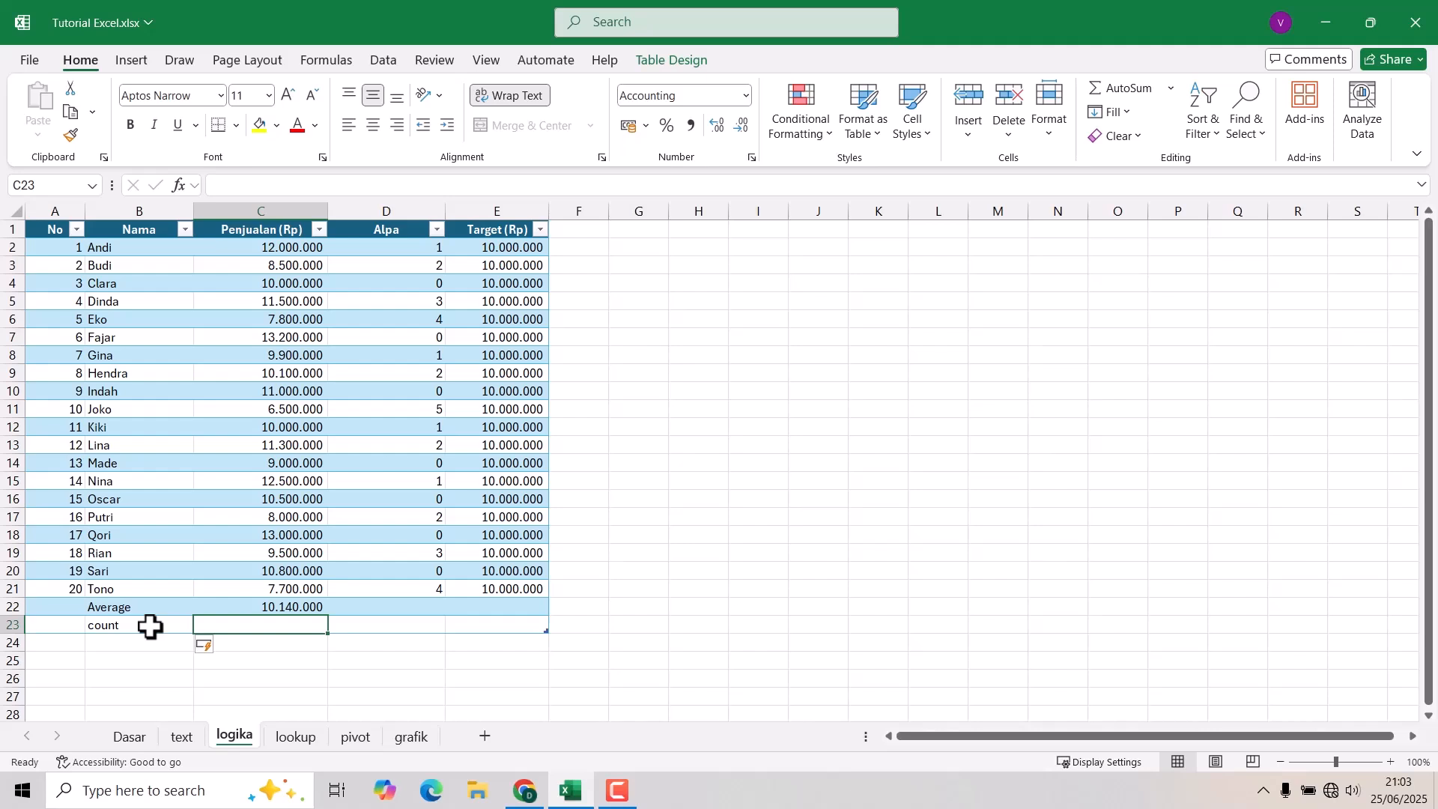
type("=cou")
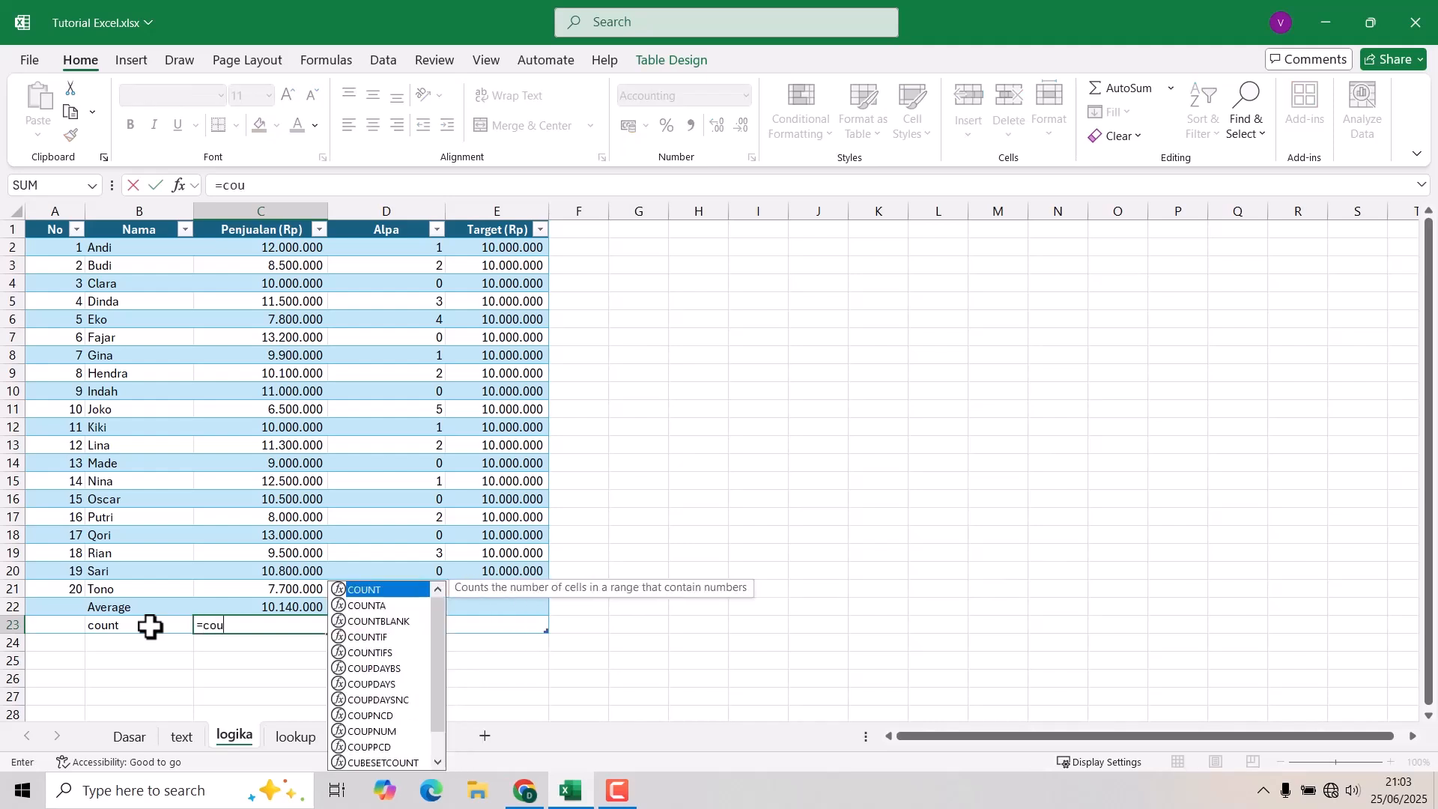
key("Tab")
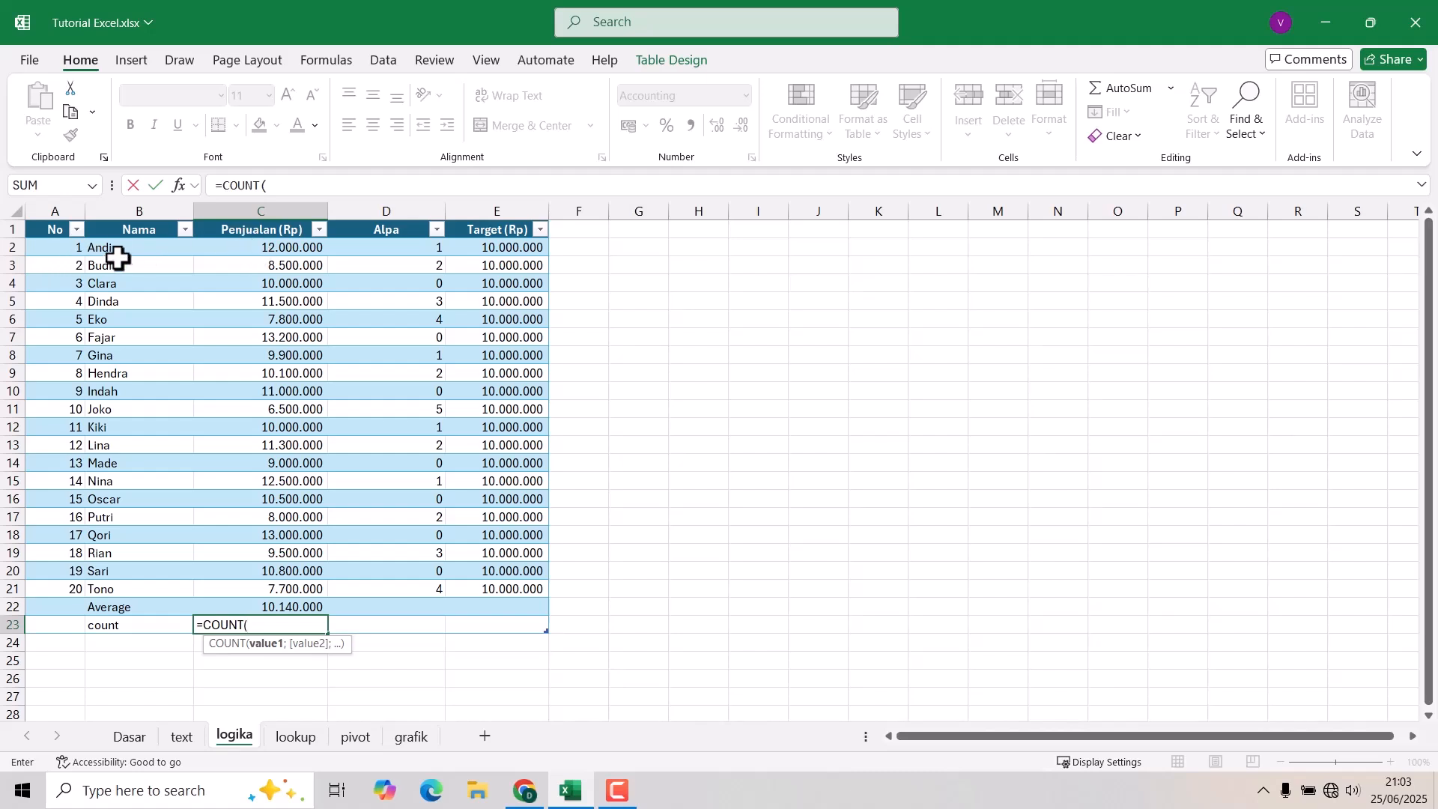
left_click_drag(247, 247, 279, 590)
type(")")
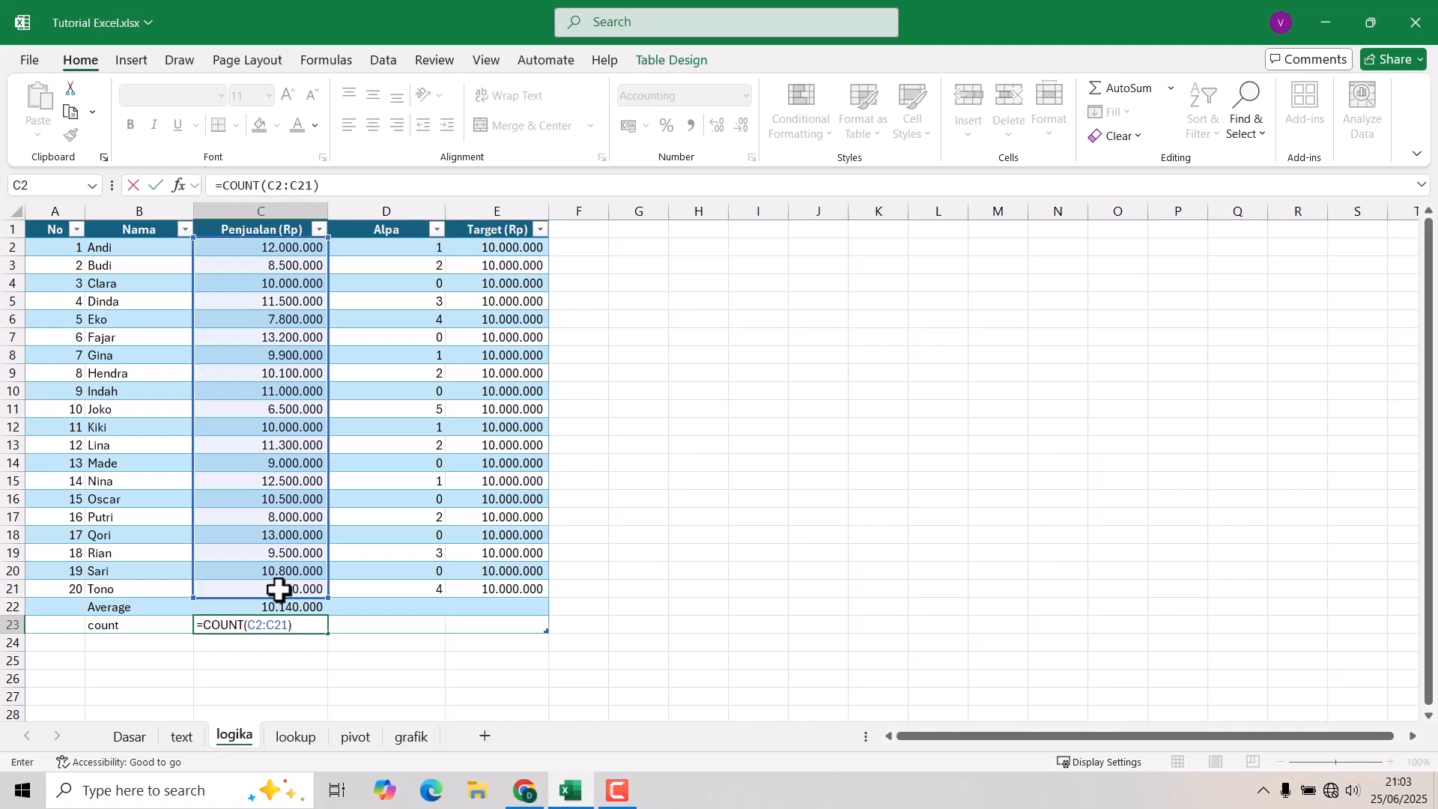
key("Return")
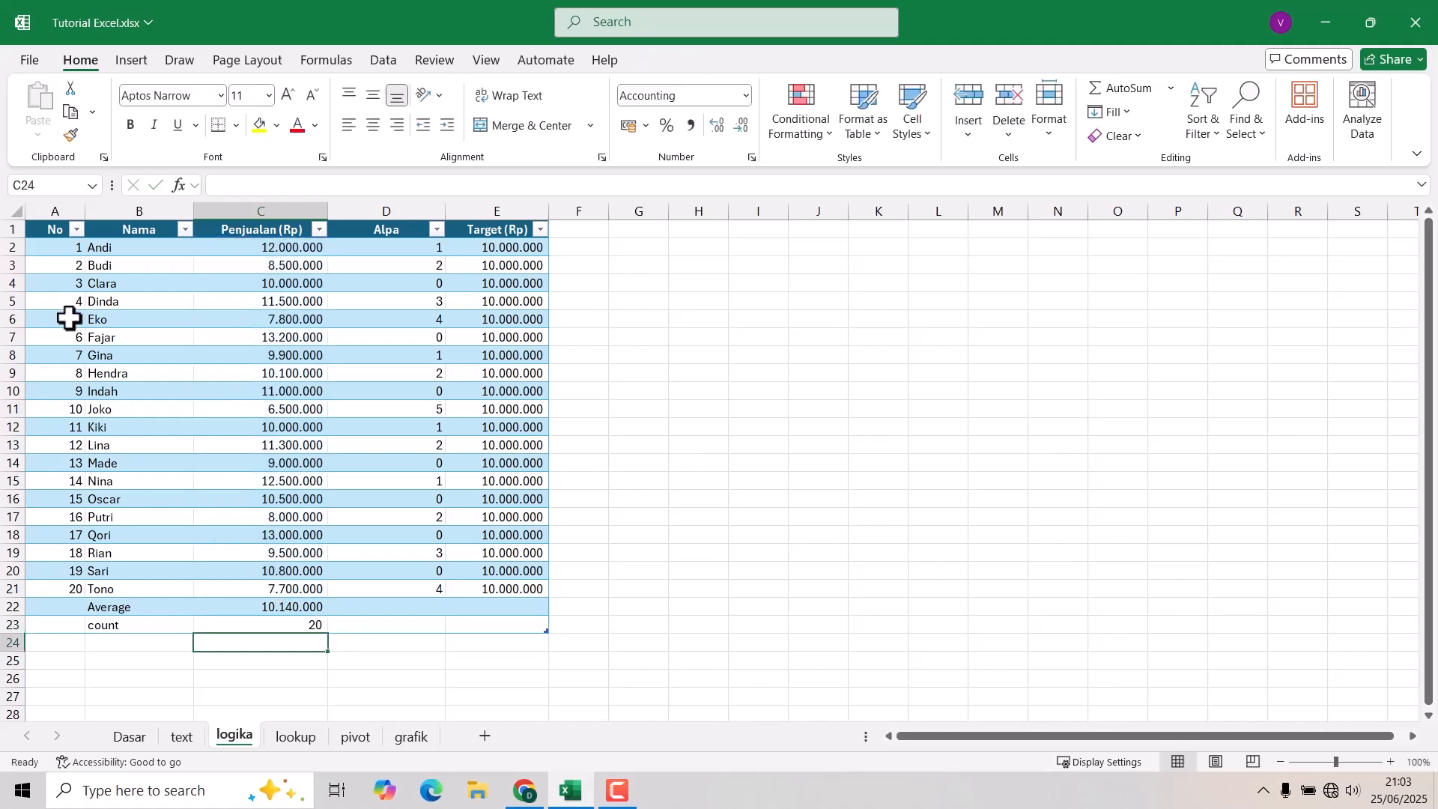
left_click_drag(74, 249, 80, 587)
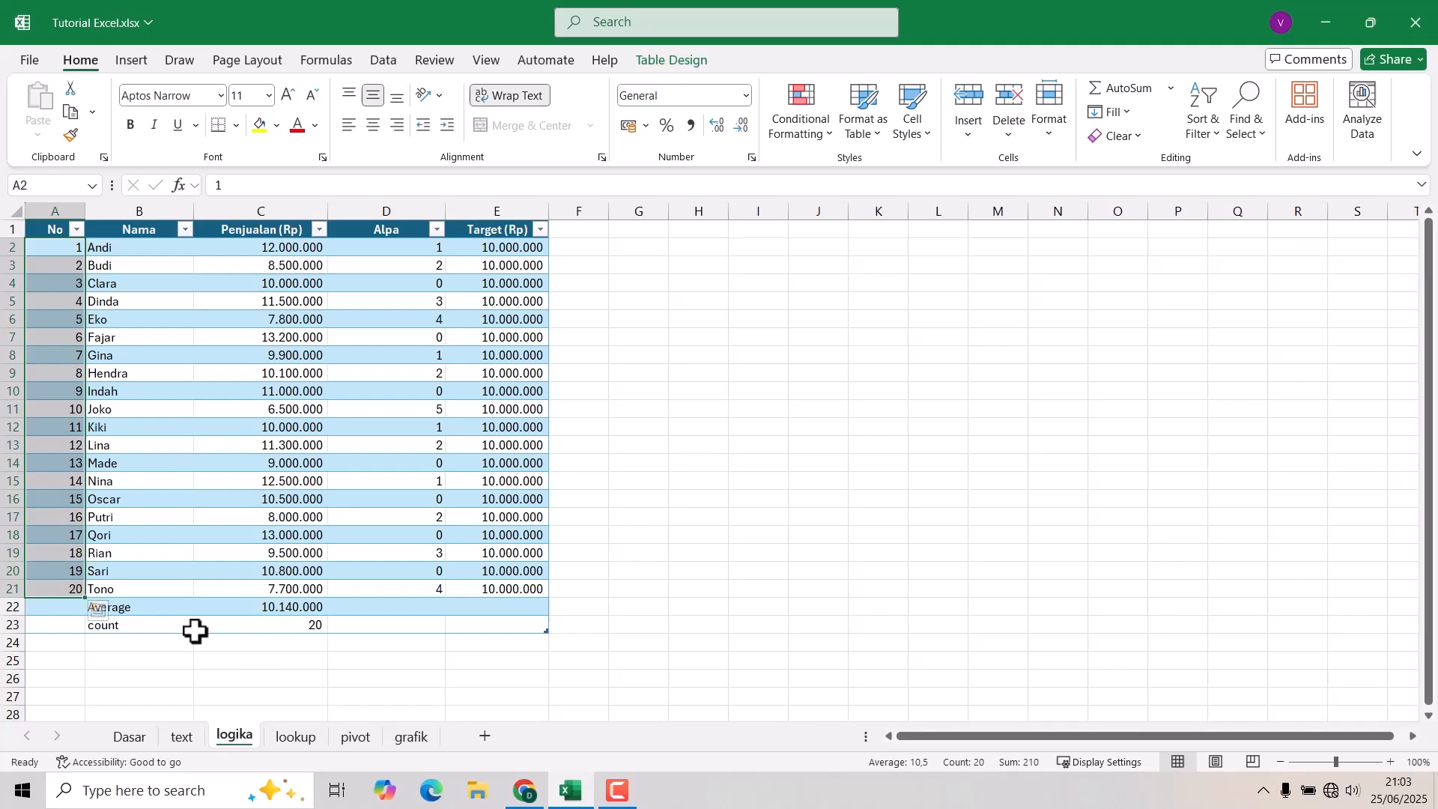
left_click(103, 625)
left_click(268, 625)
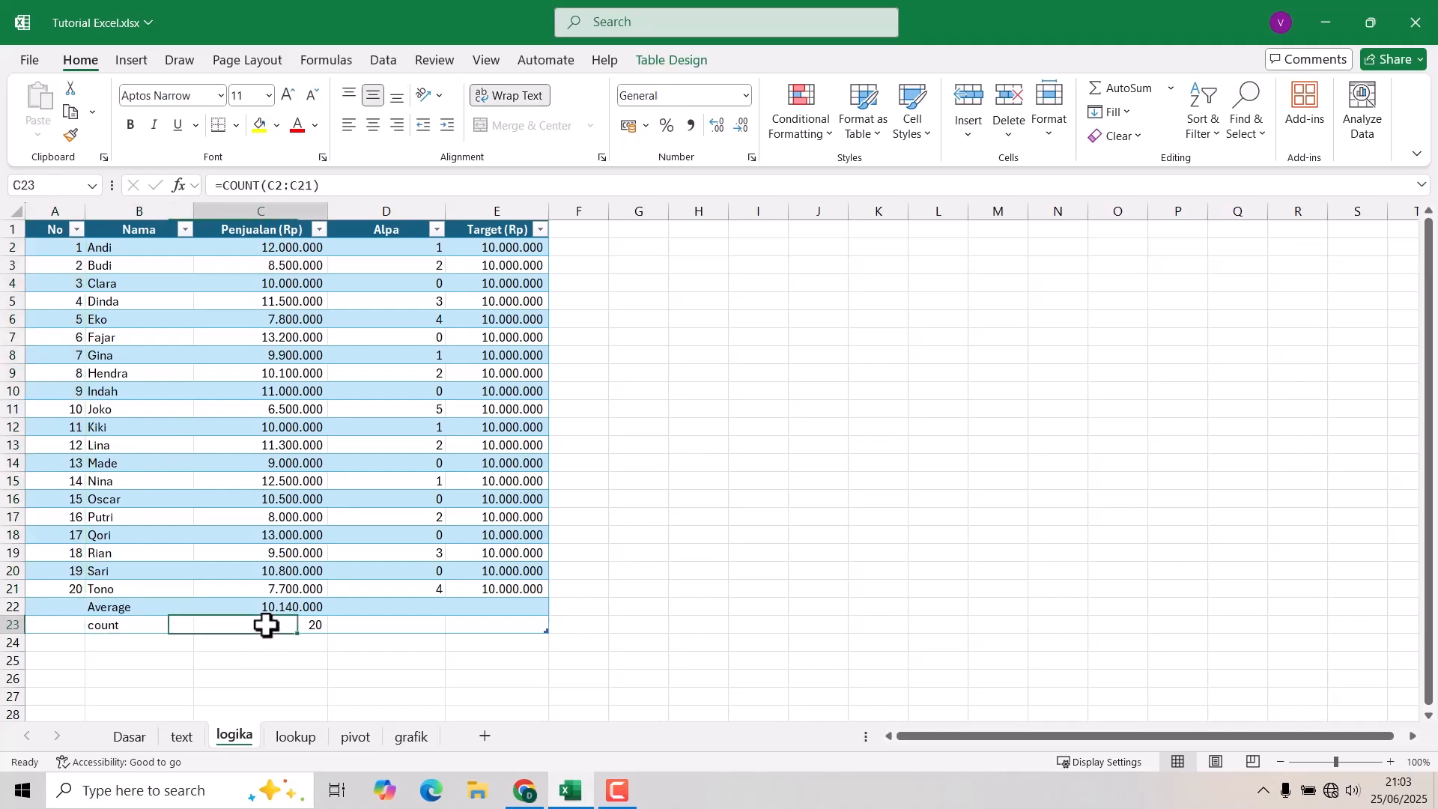
left_click(287, 645)
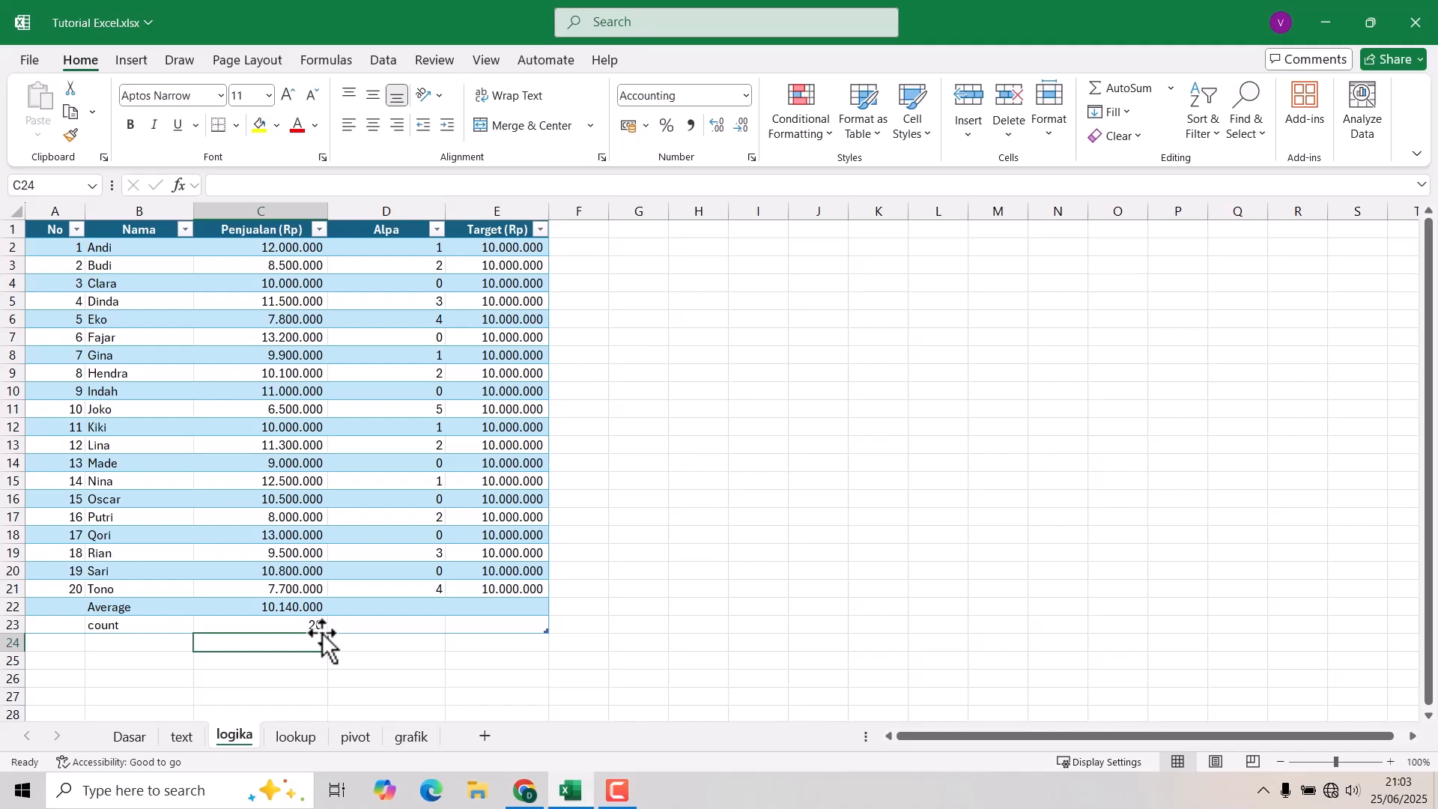
- Add the label "count if" in B24, directly below the count label
scroll(407, 621, "down", 1)
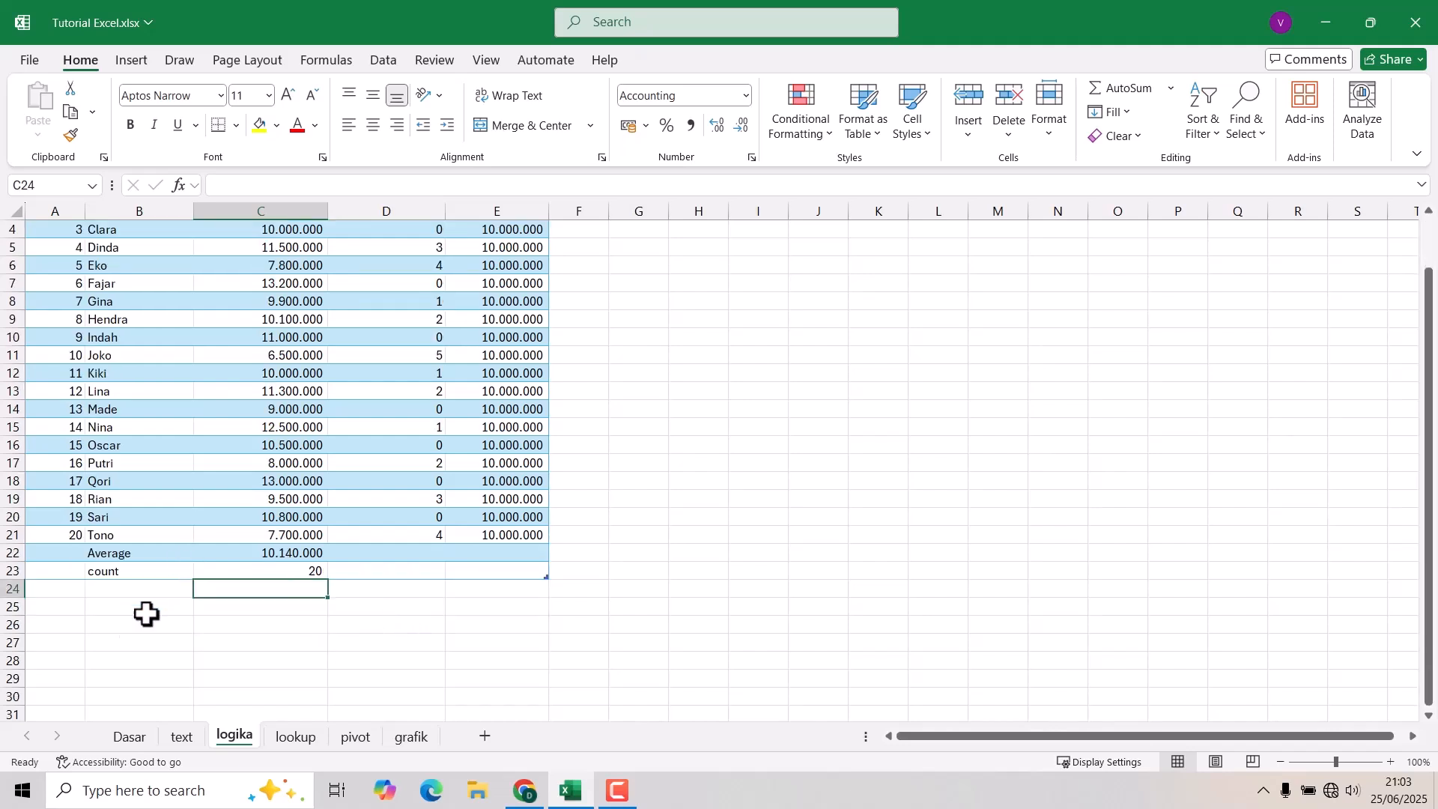
left_click(113, 588)
type("count")
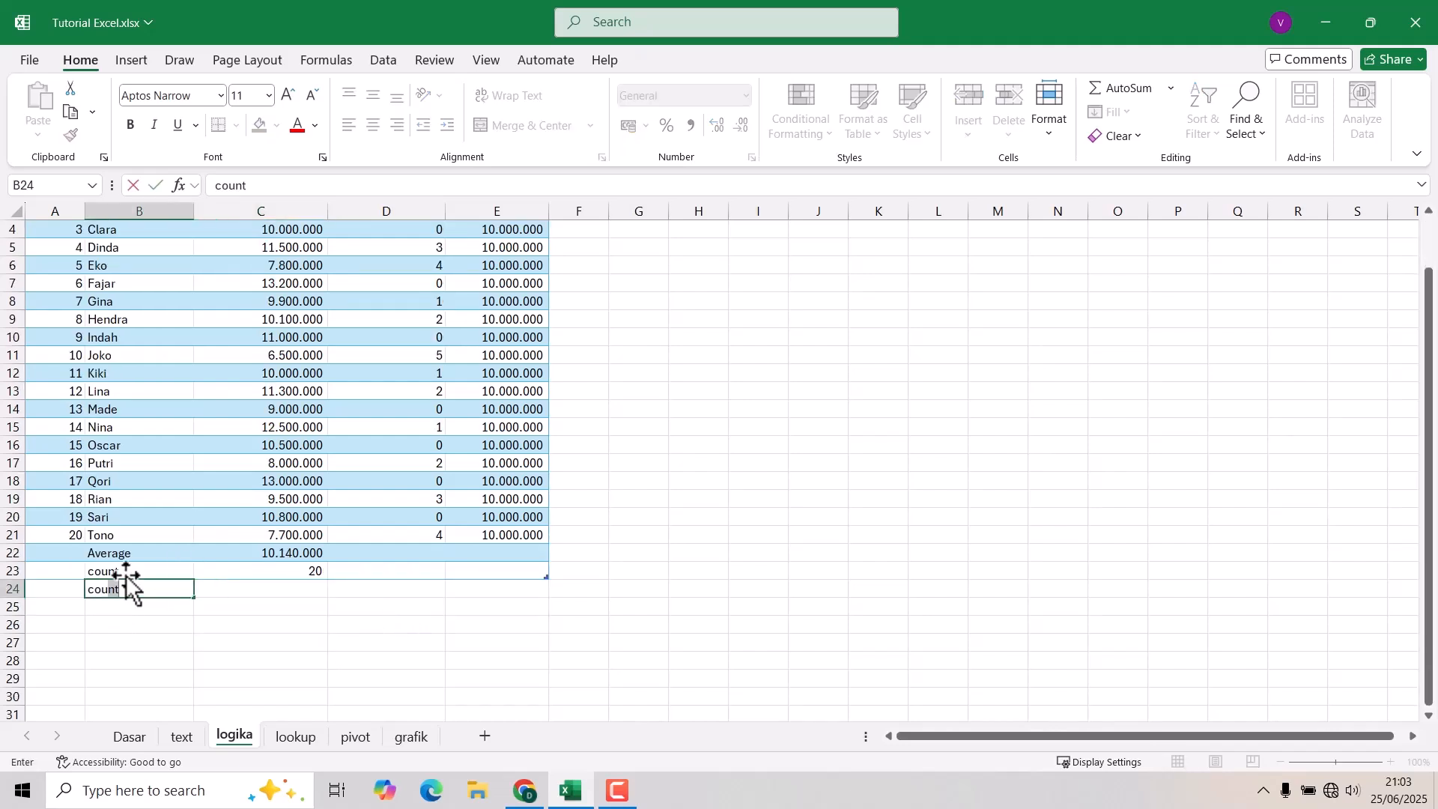
type(" if")
key("Tab")
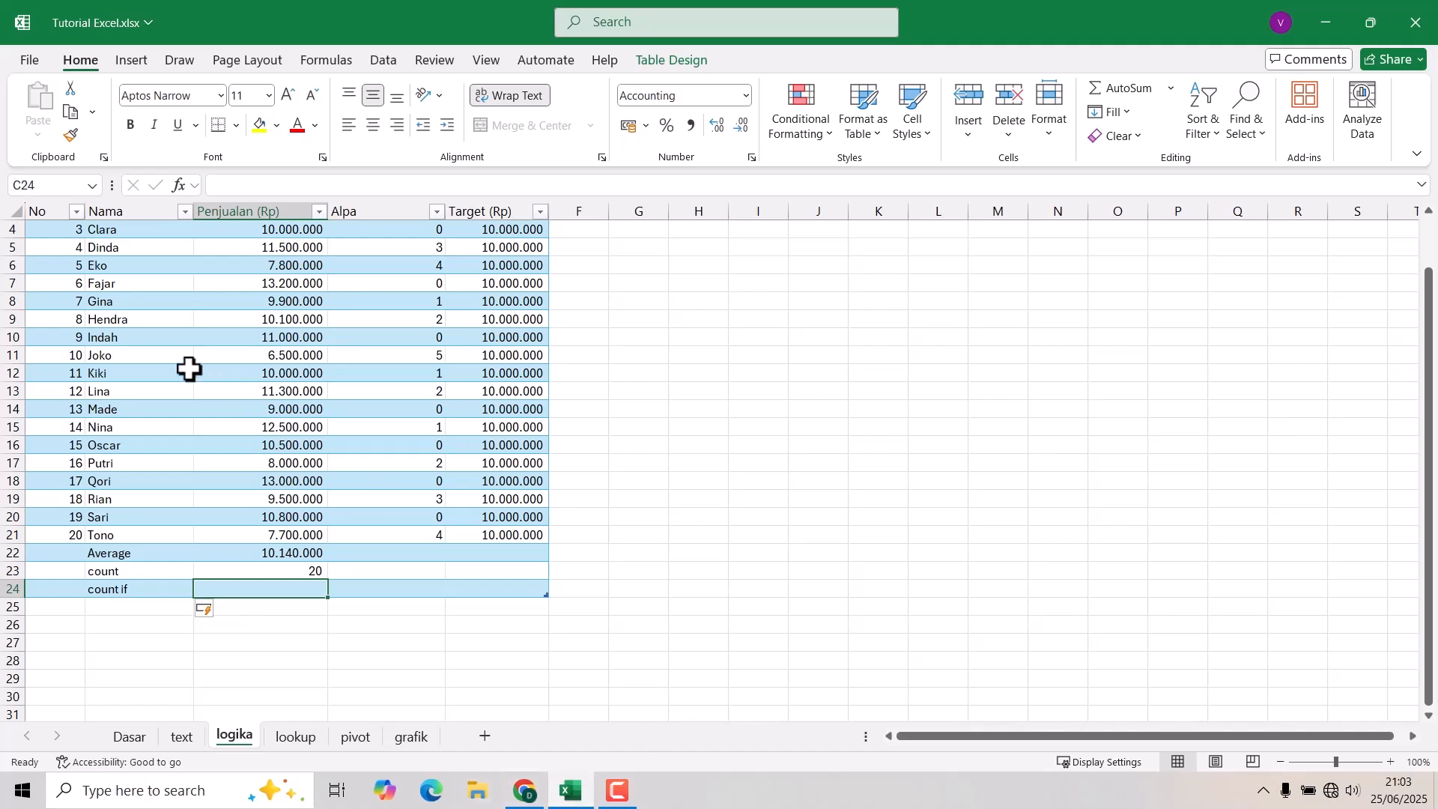
- Enter =COUNTIF(C2:C21;C2>E2) in C24 to try counting the sales above target
type("=")
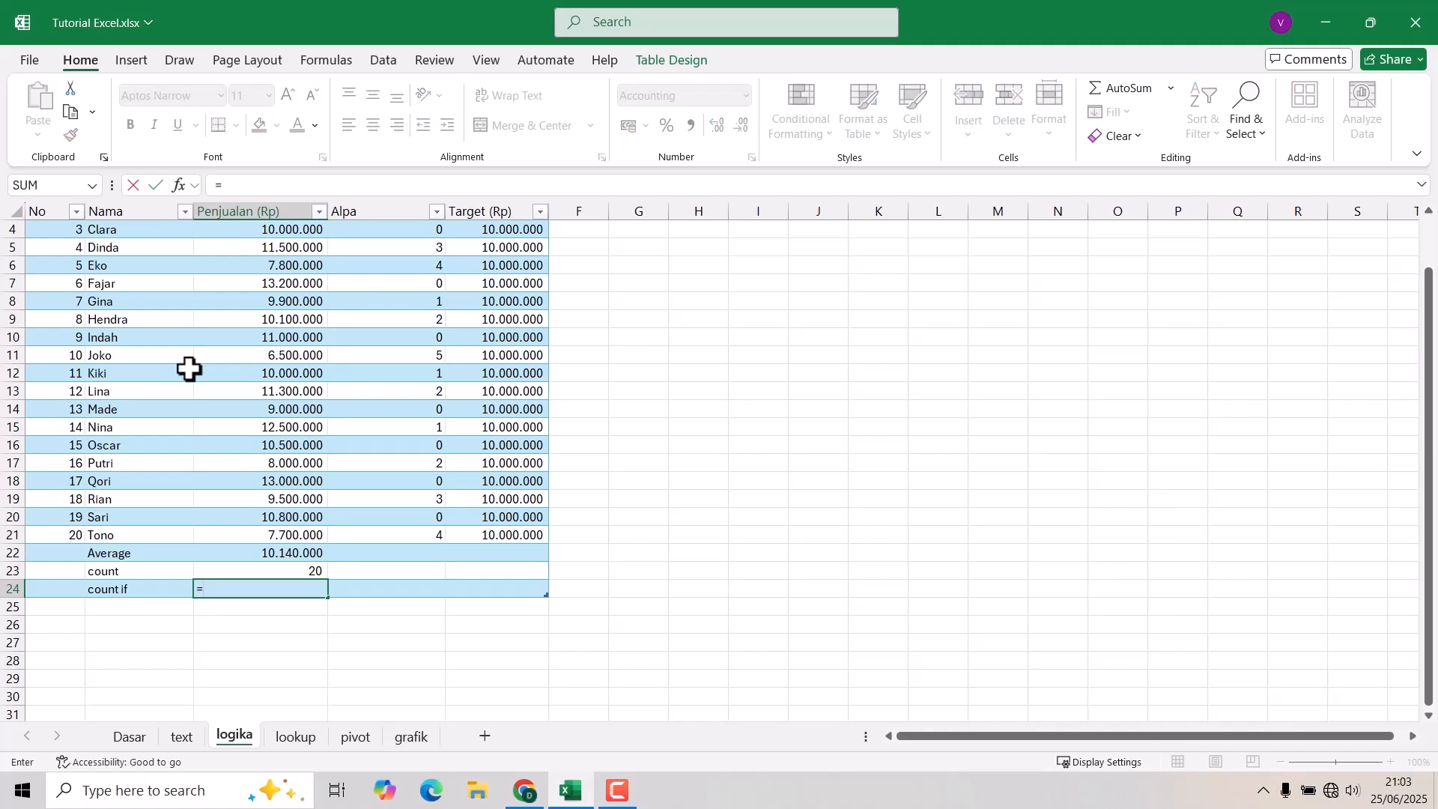
type("cou")
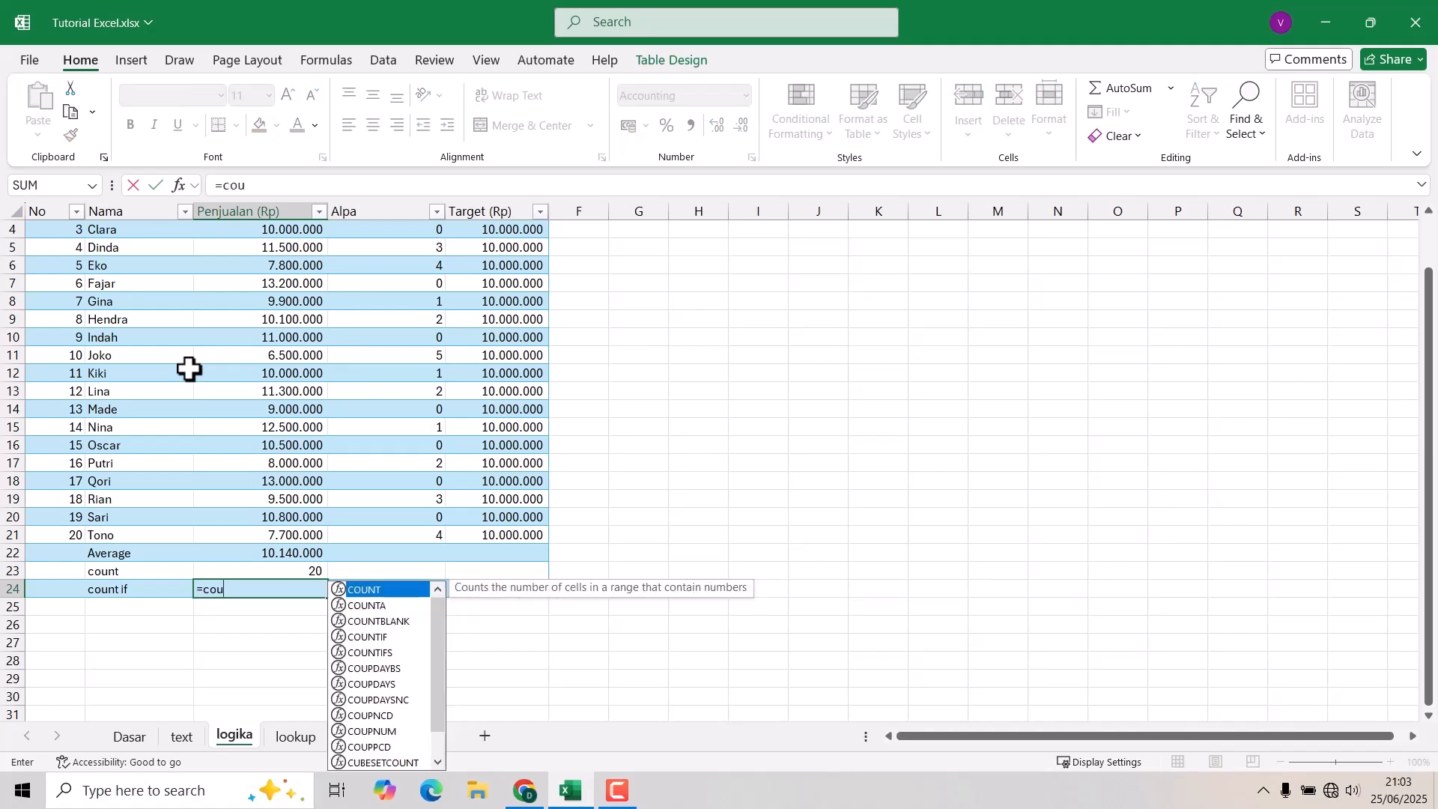
type("ntif")
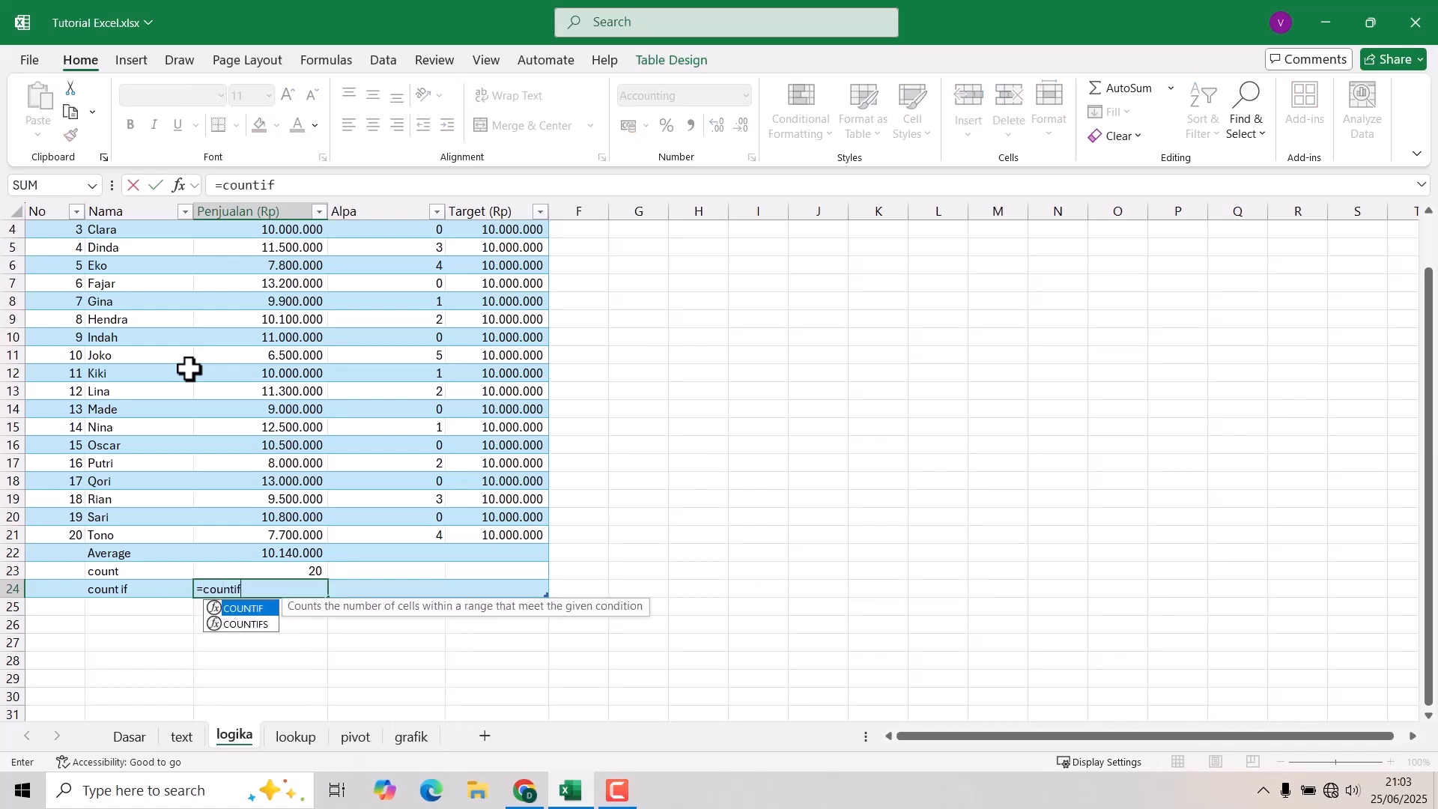
key("Tab")
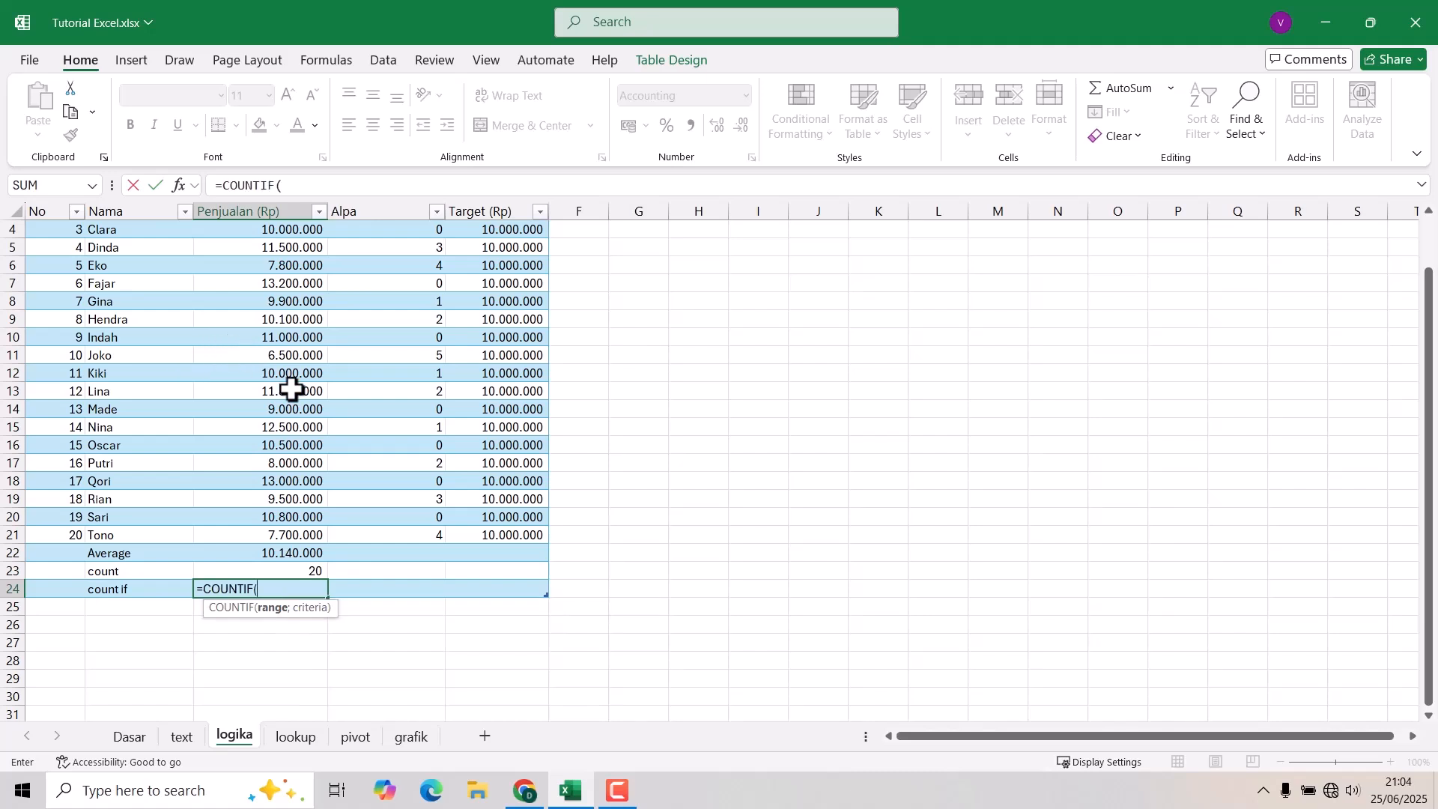
scroll(292, 391, "up", 1)
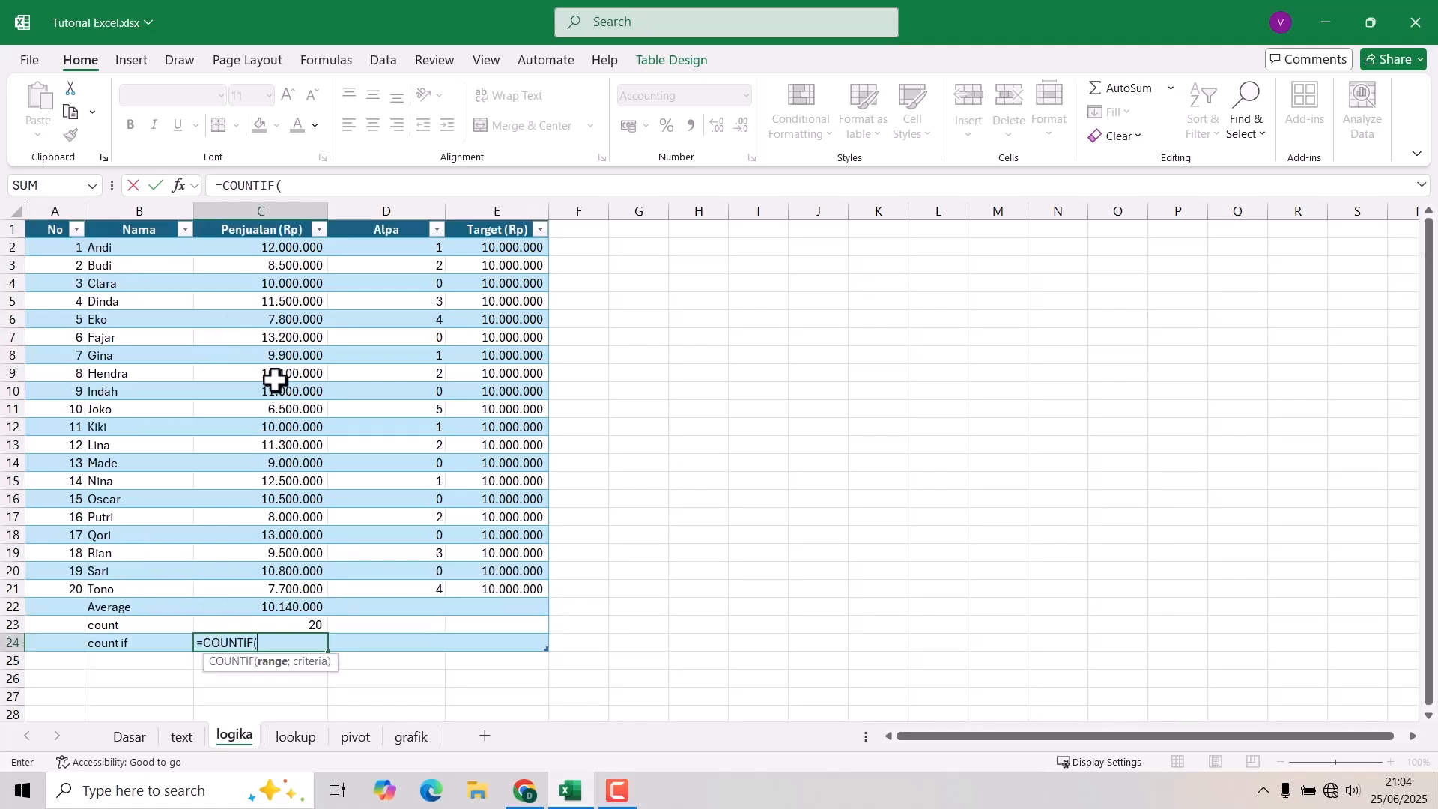
left_click_drag(268, 249, 249, 590)
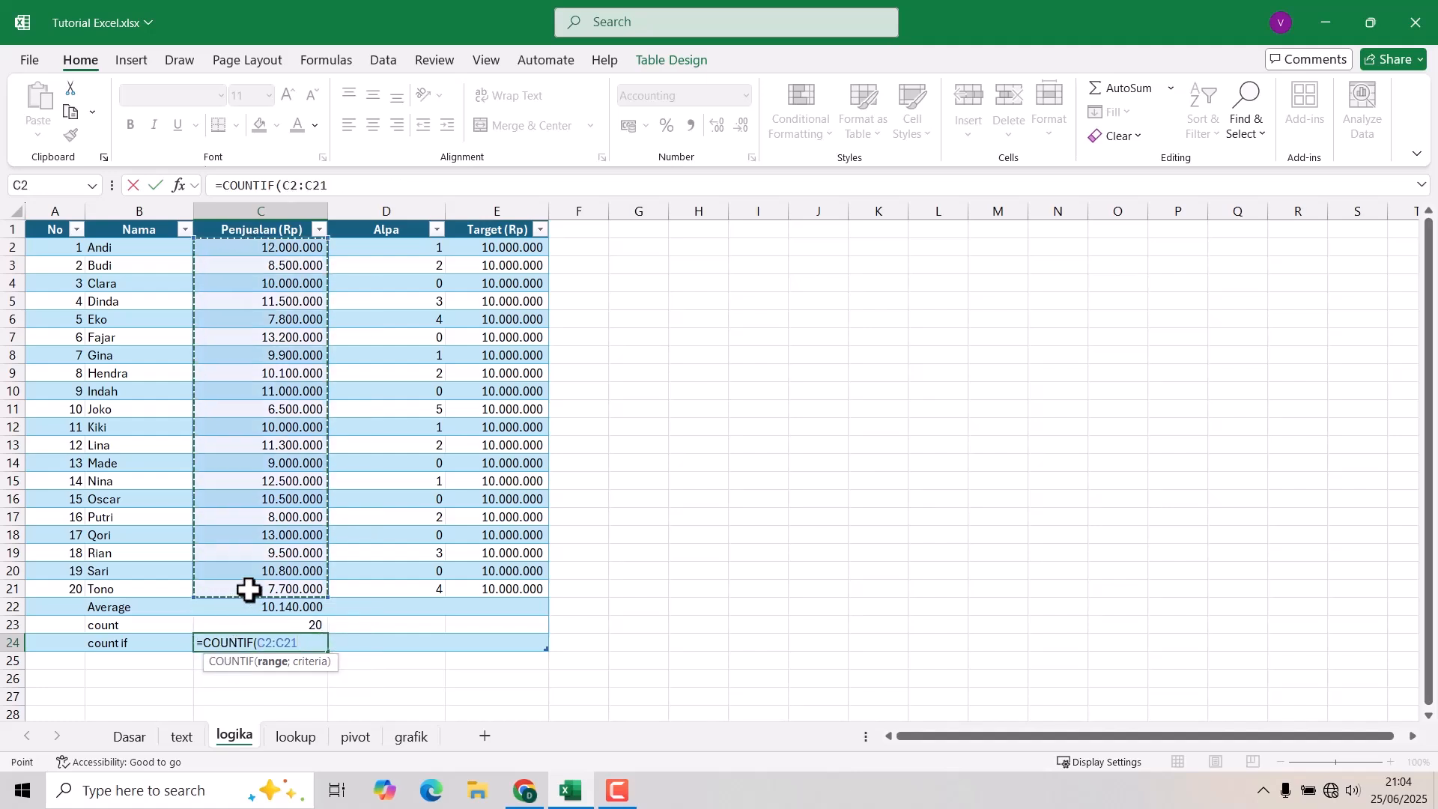
type(";")
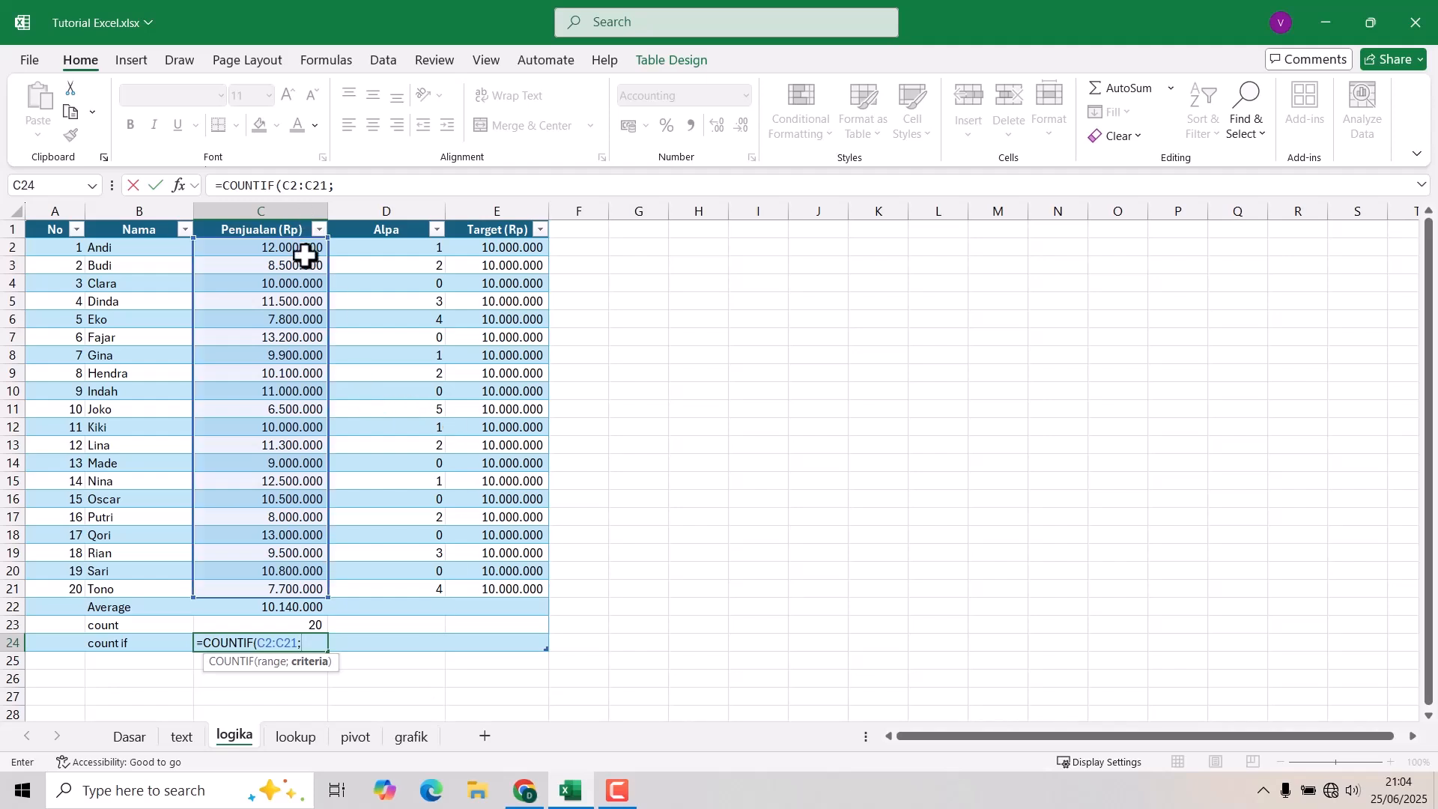
left_click(274, 251)
type(">")
left_click(488, 247)
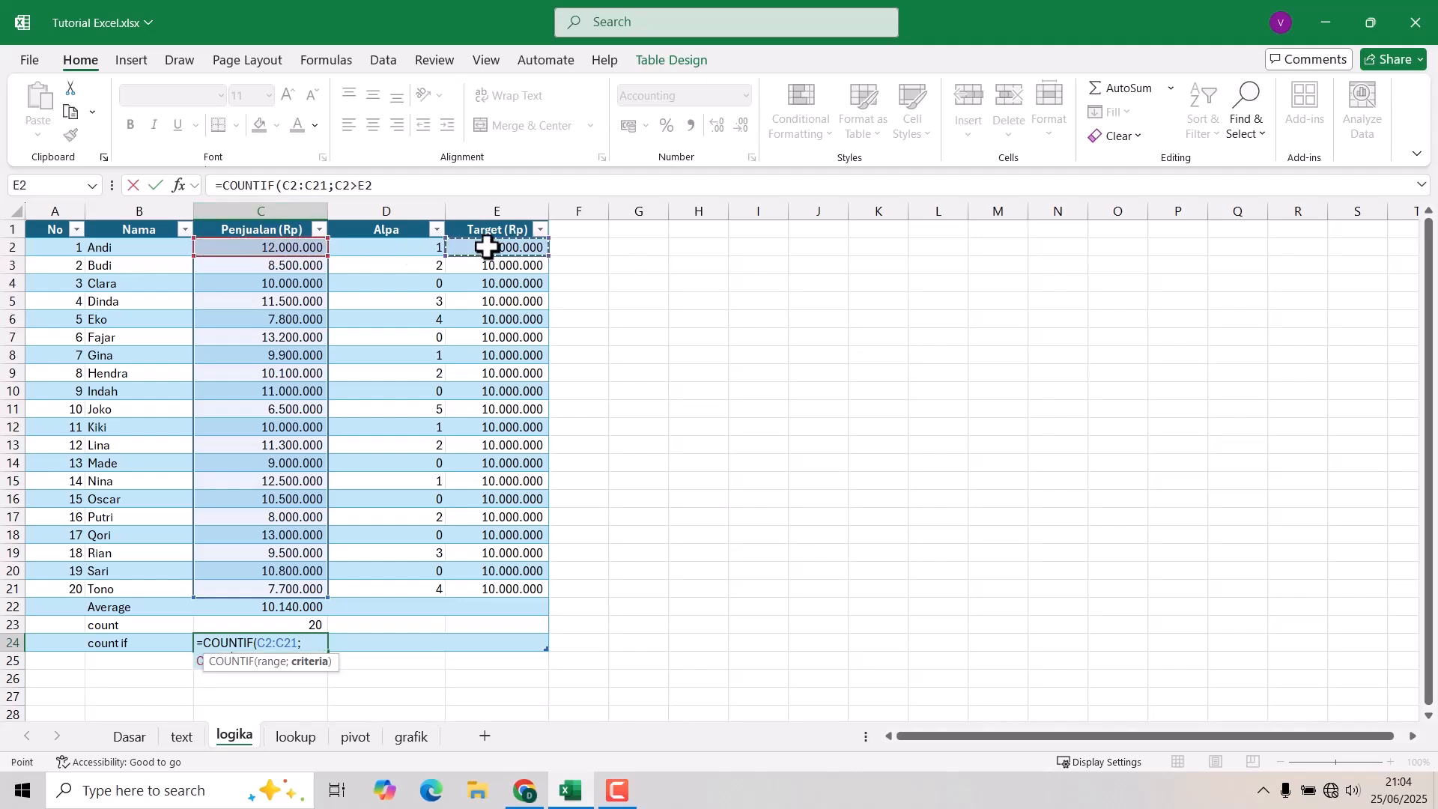
type(")")
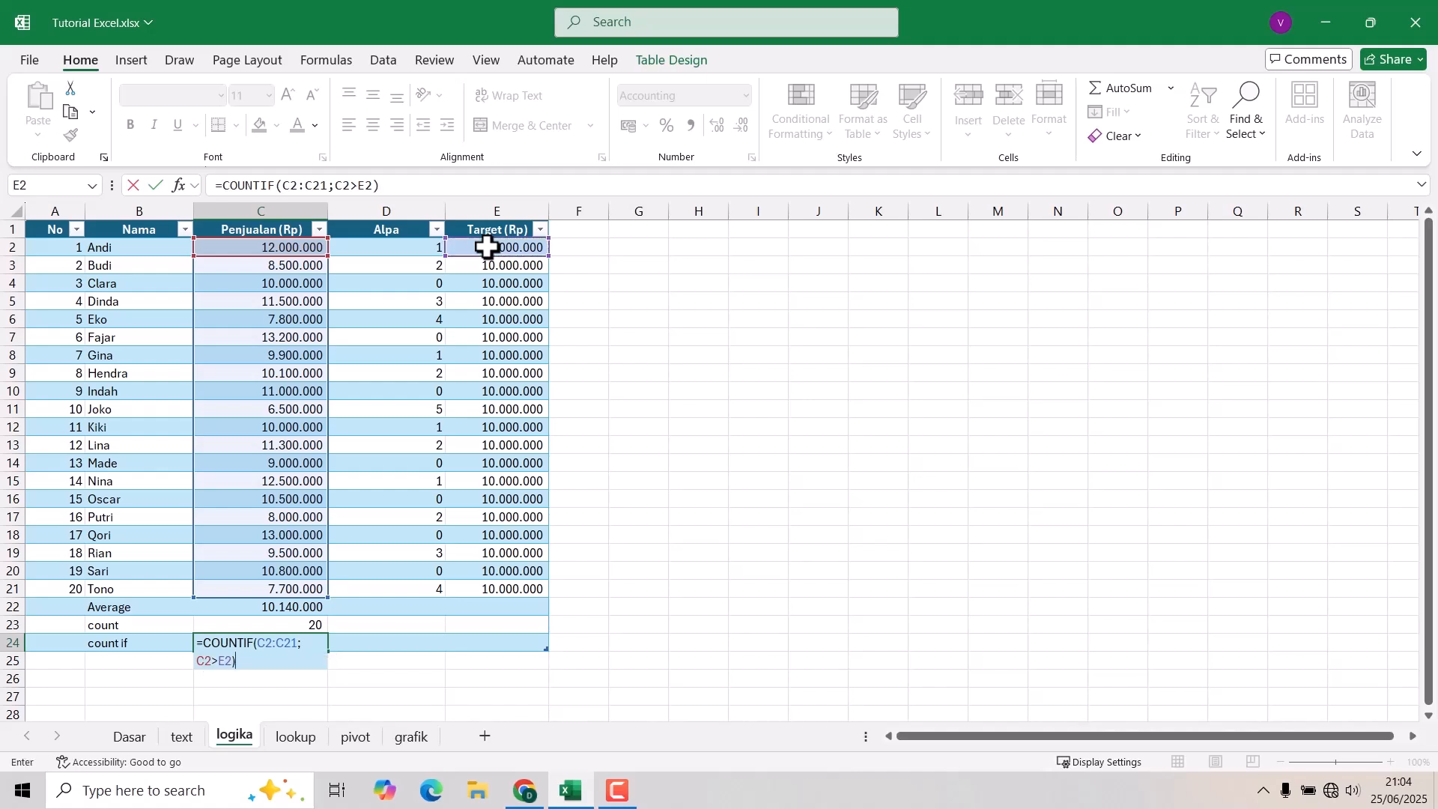
key("Return")
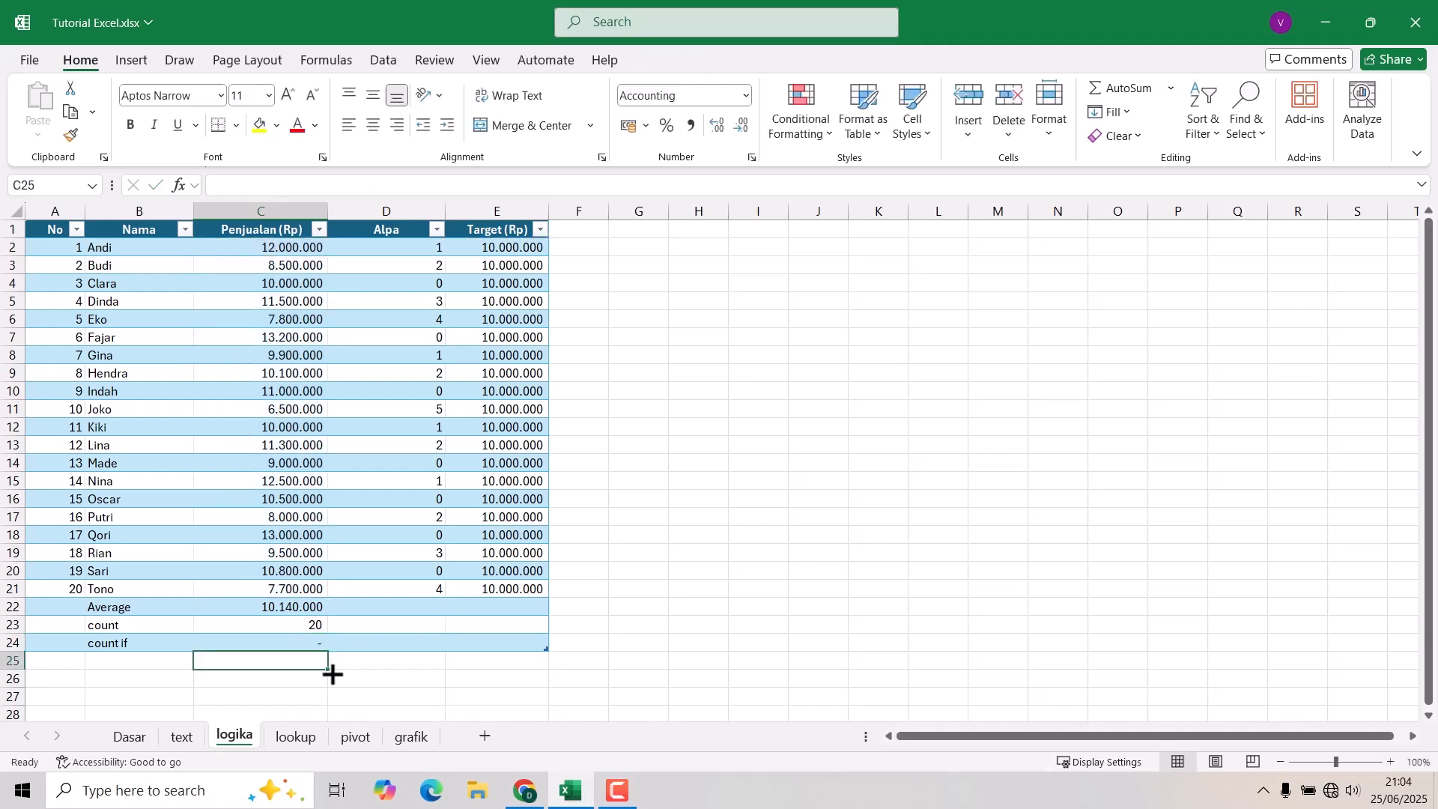
left_click(282, 643)
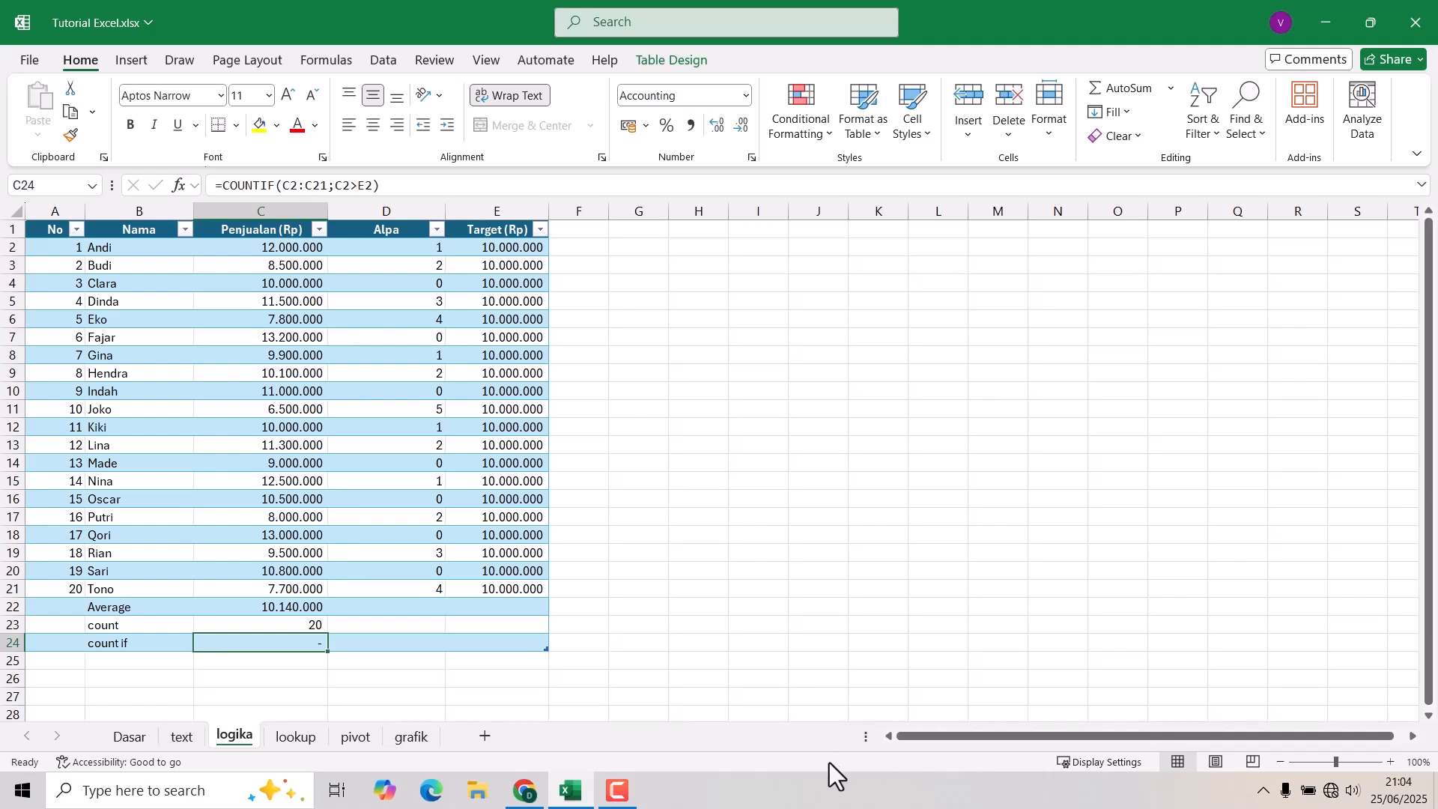
left_click(617, 806)
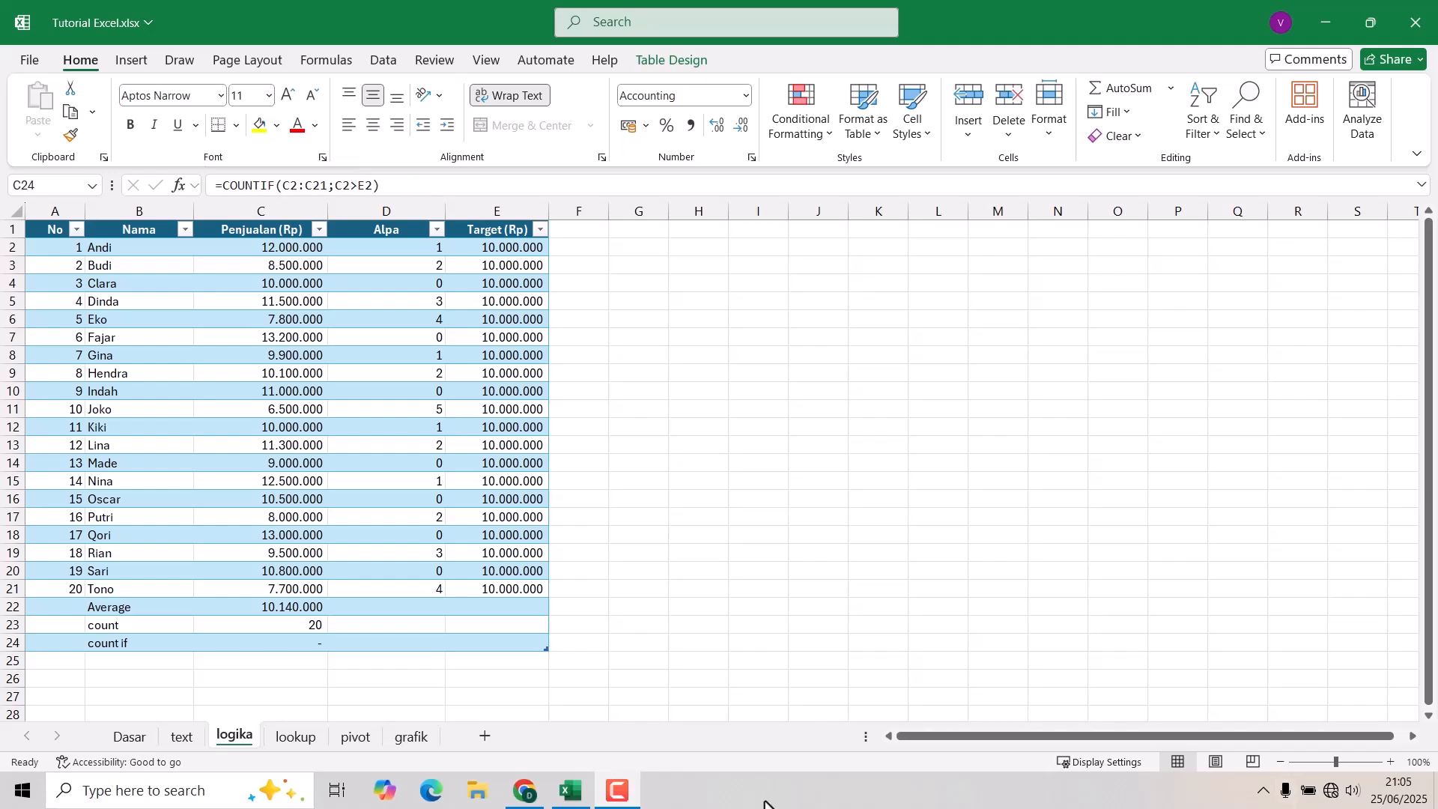
left_click(252, 640)
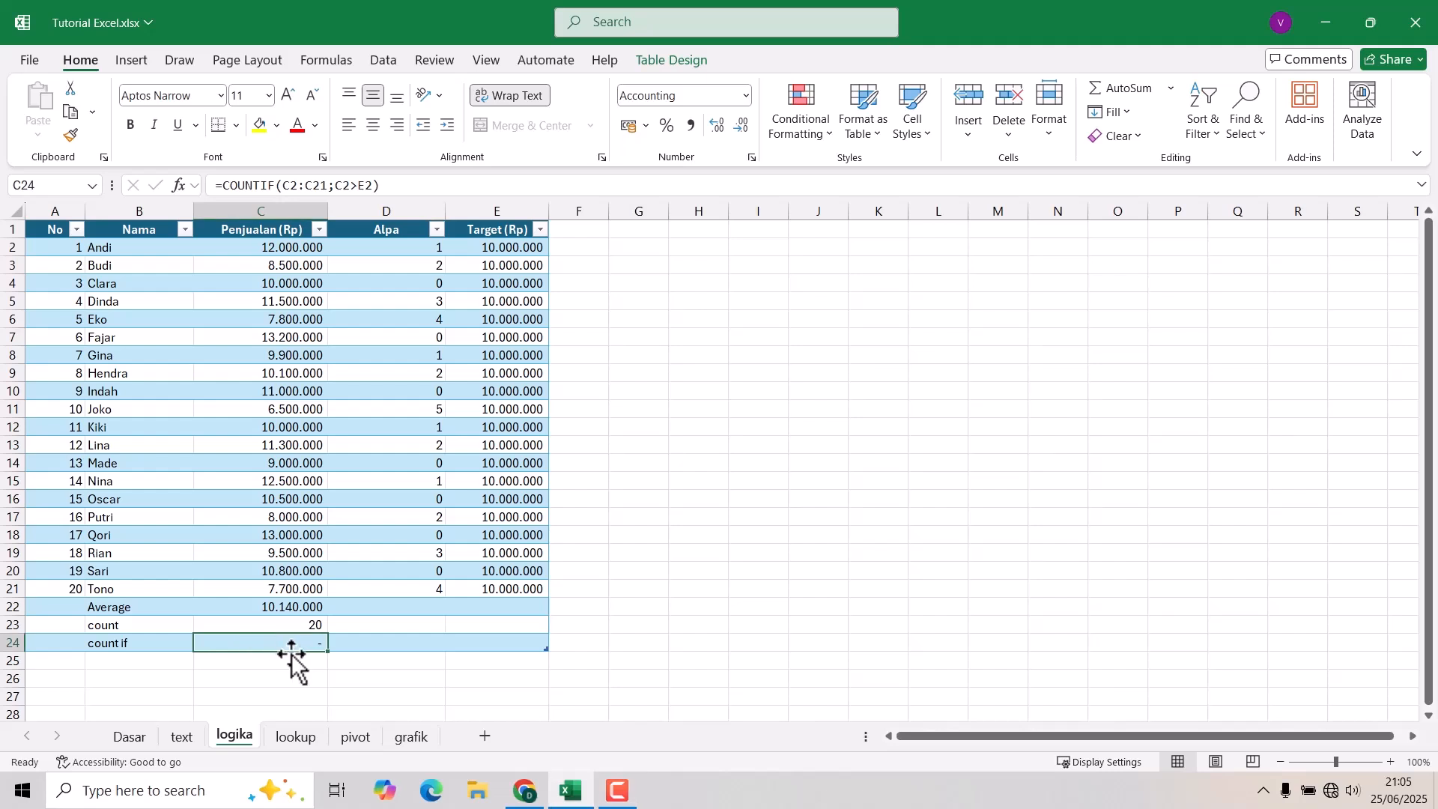
left_click(10, 642)
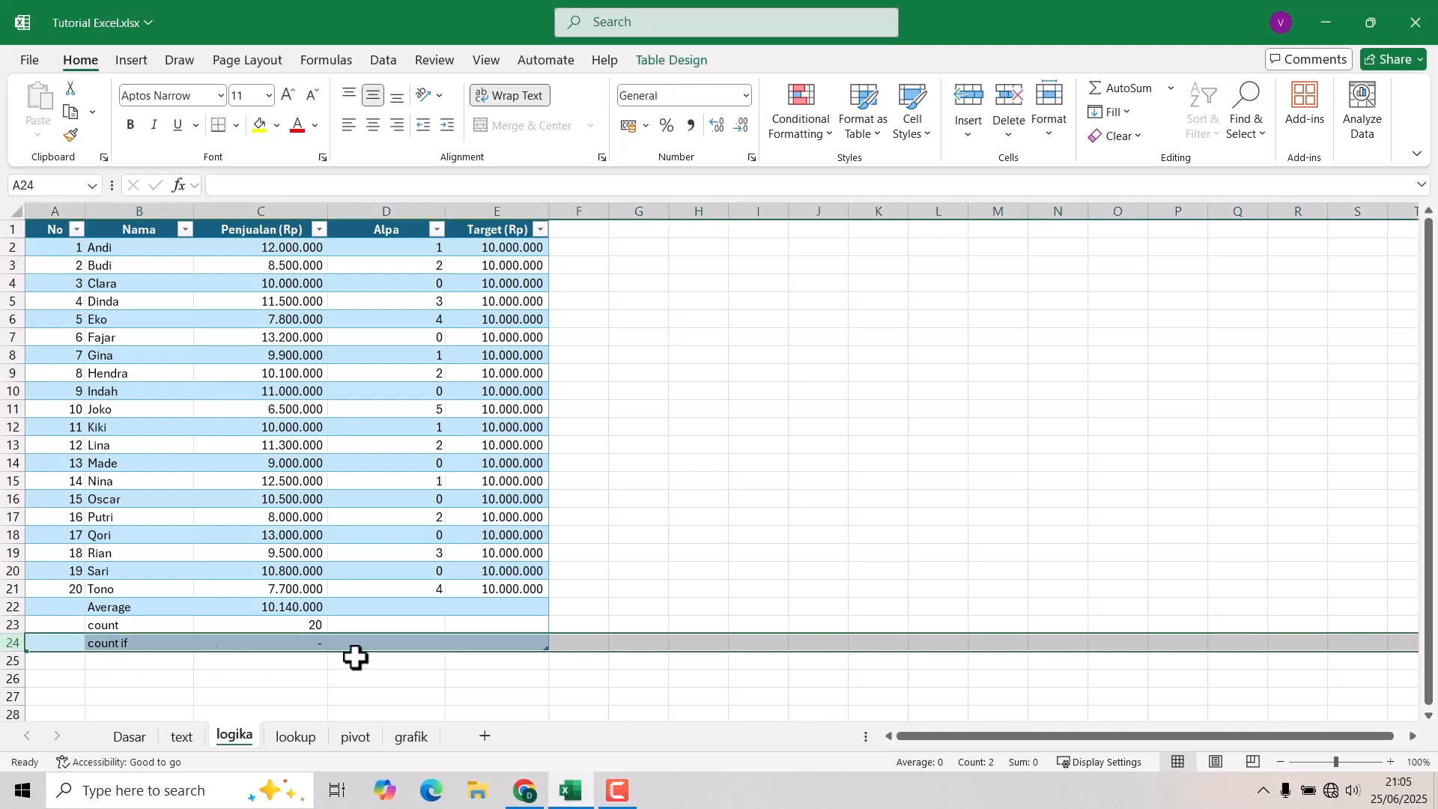
left_click(287, 641)
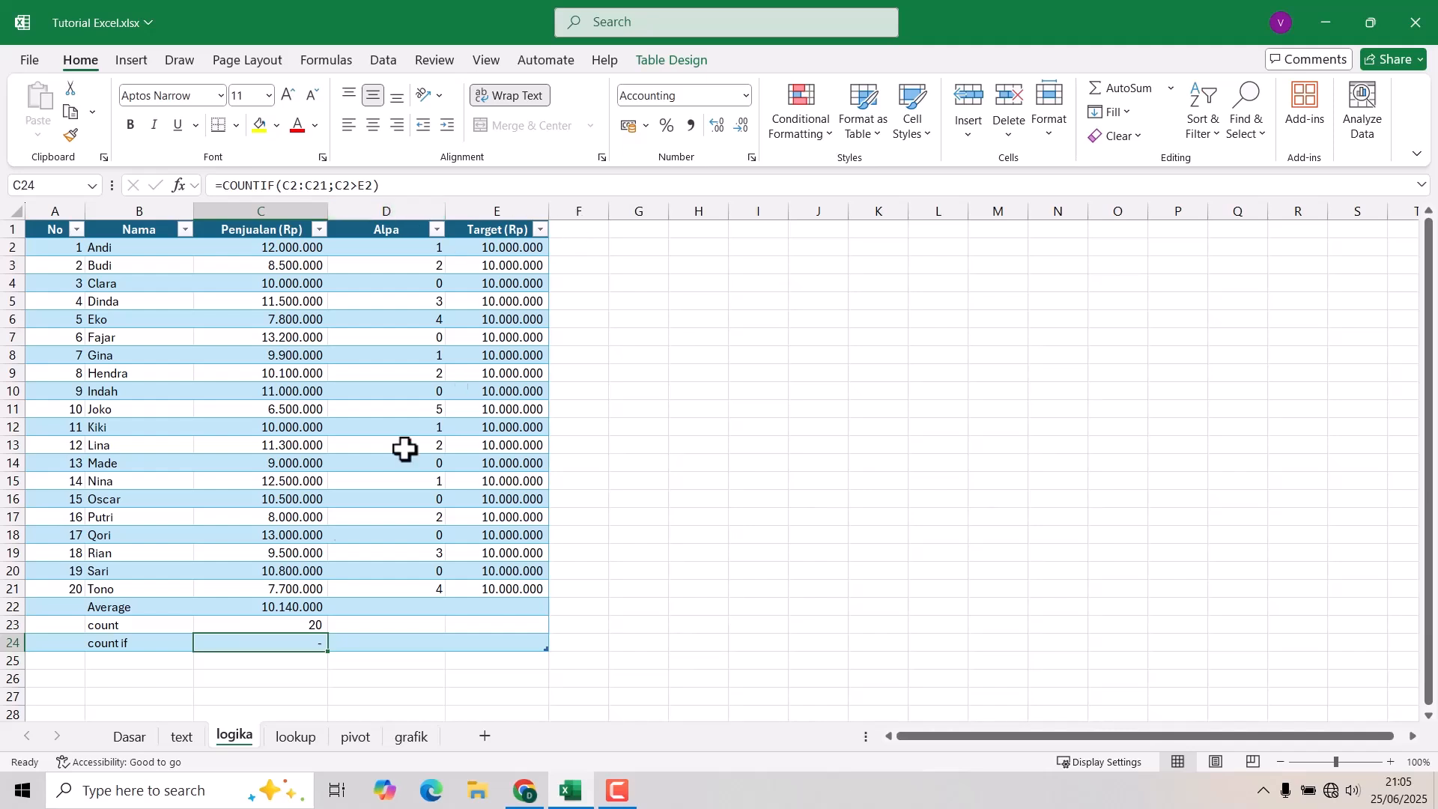
- Add a new table column headed Pencapaian in F1, next to Target (Rp)
left_click(576, 225)
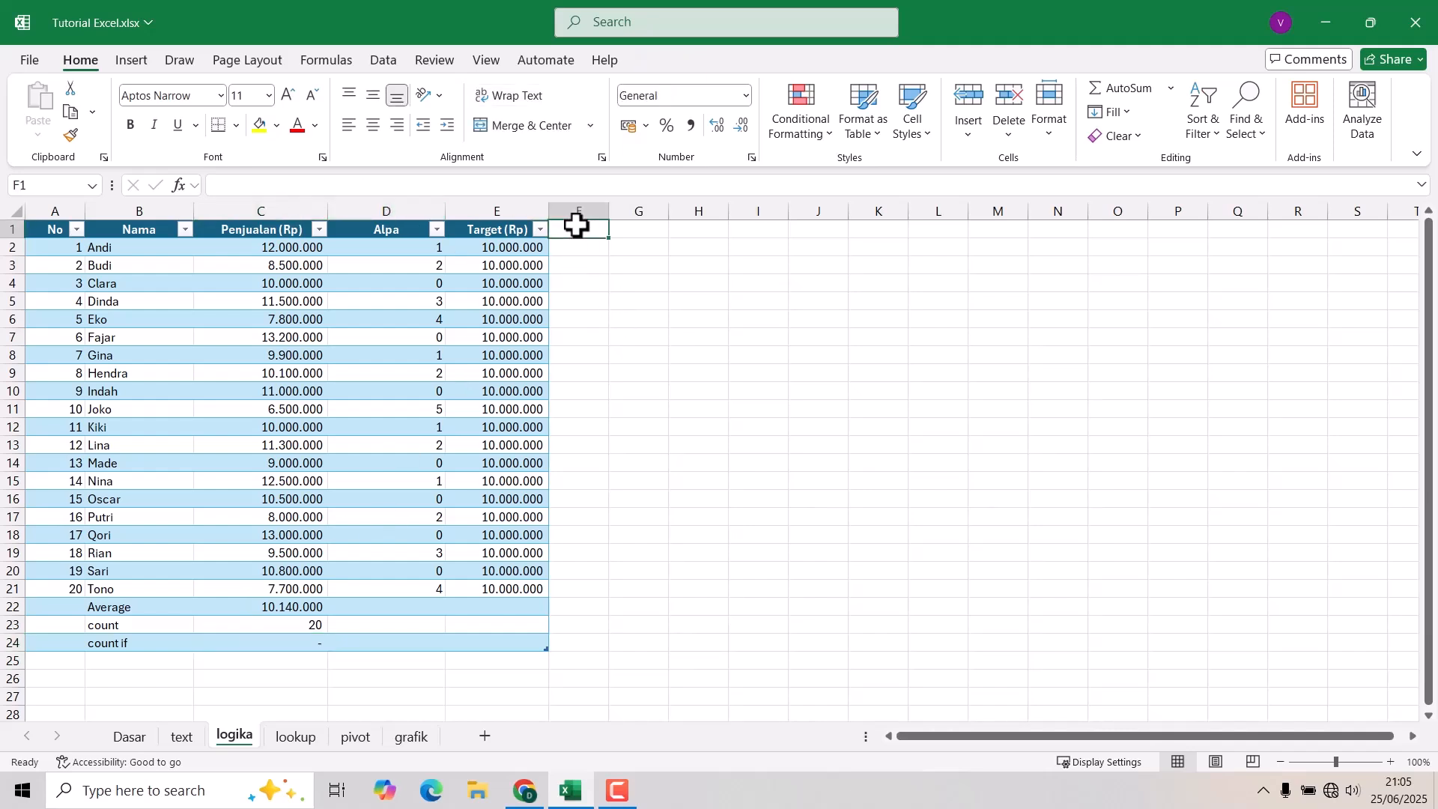
type("stauu")
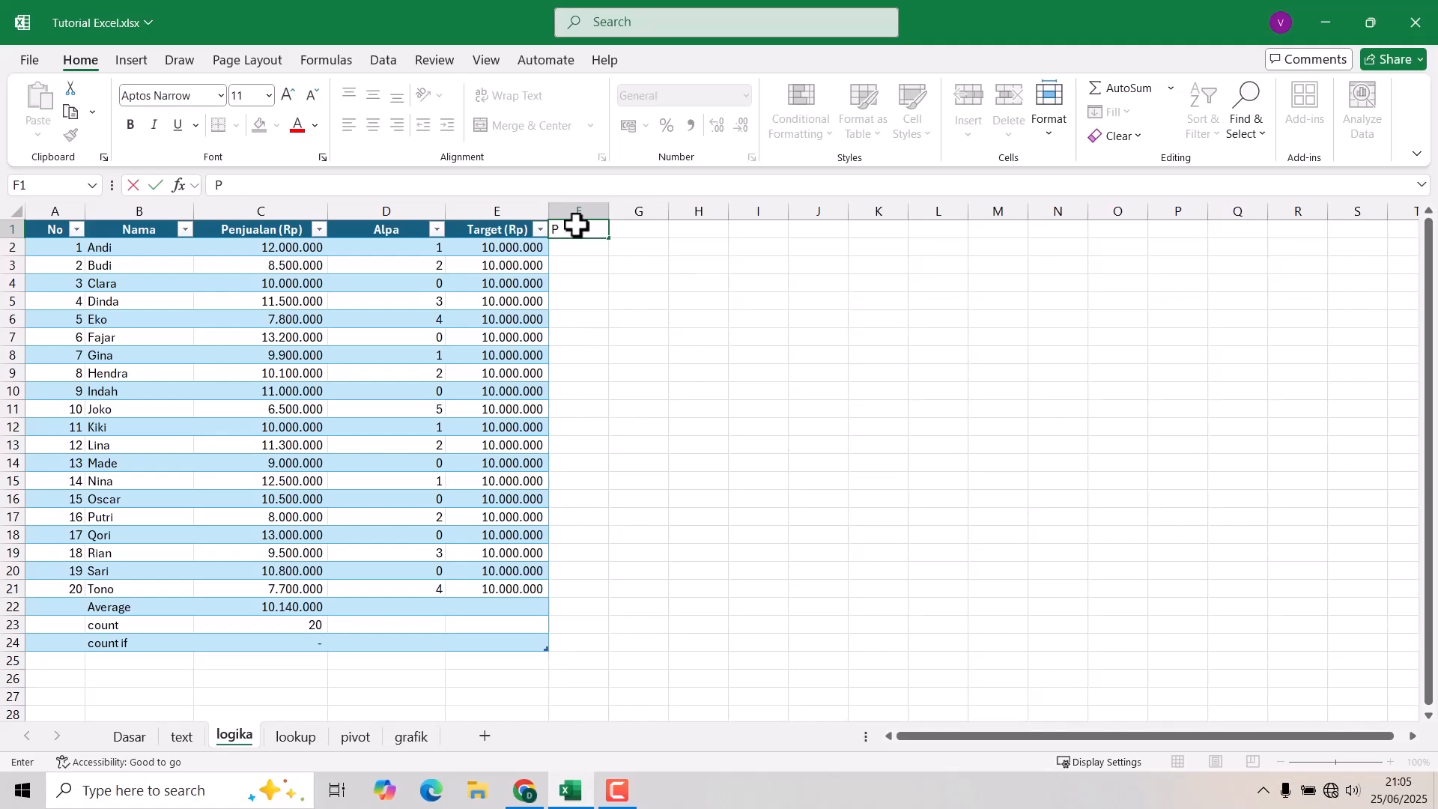
type("an")
key("Return")
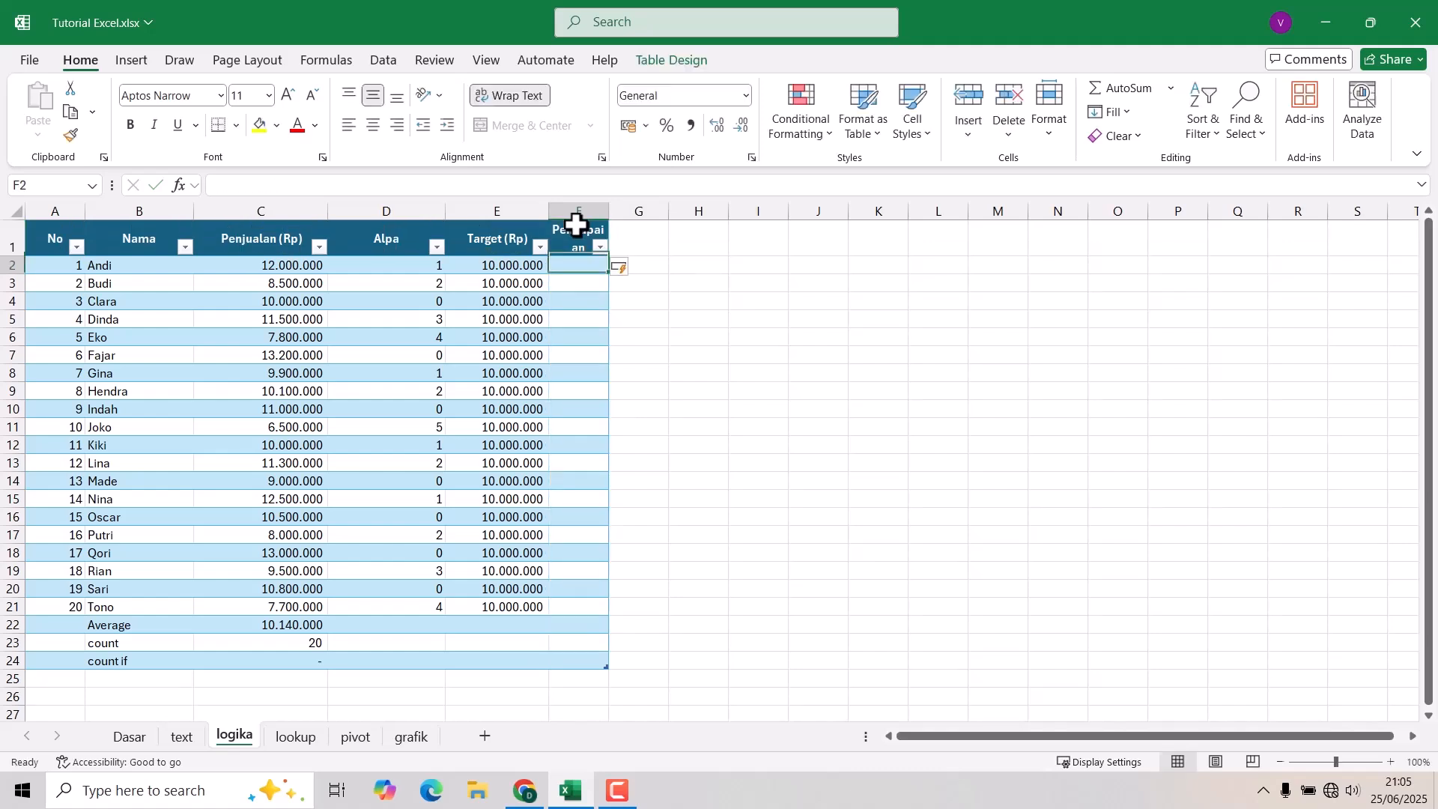
- Enter =[@[Penjualan (Rp)]]>[@[Target (Rp)]] in F2 and fill it down through F21
type("=")
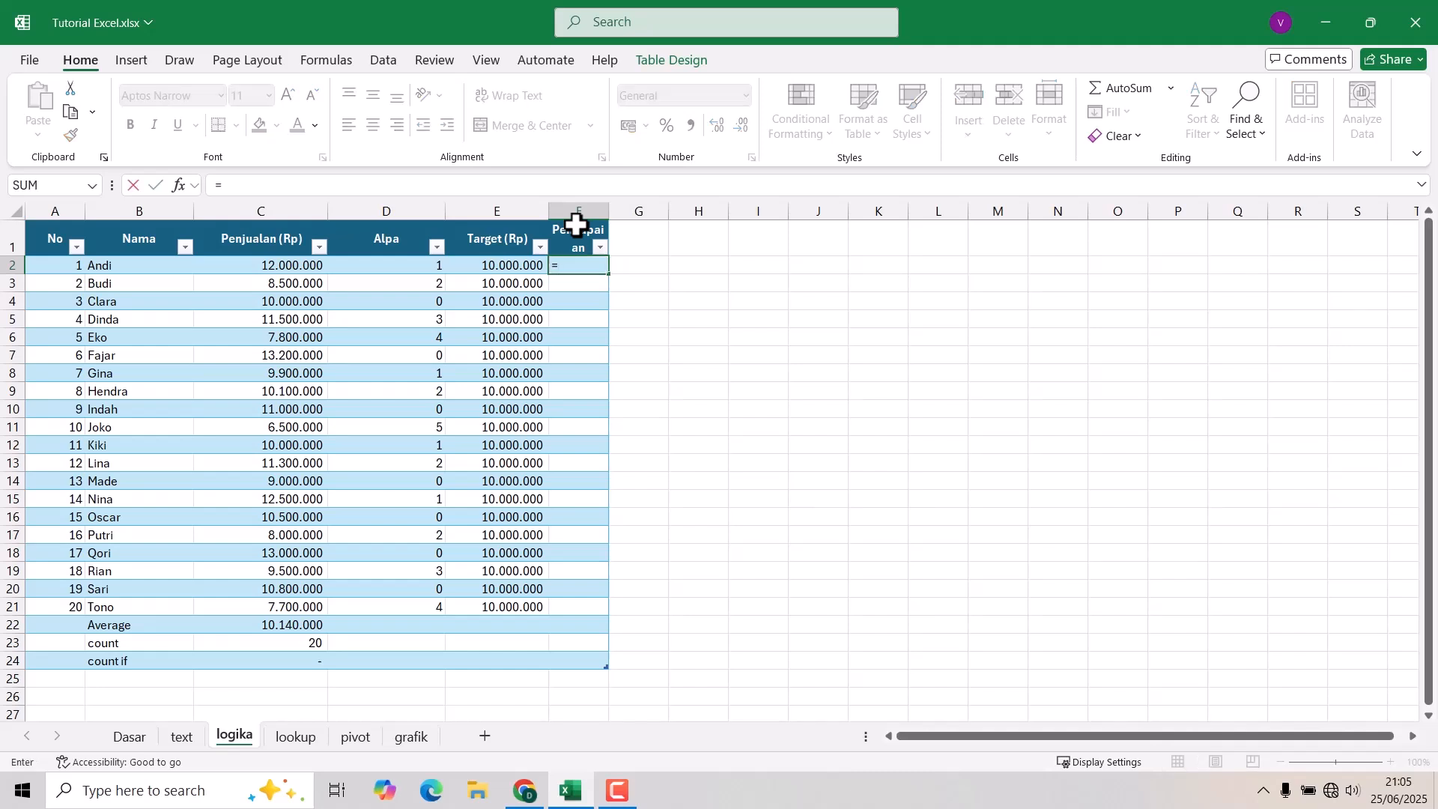
left_click(264, 266)
type(">")
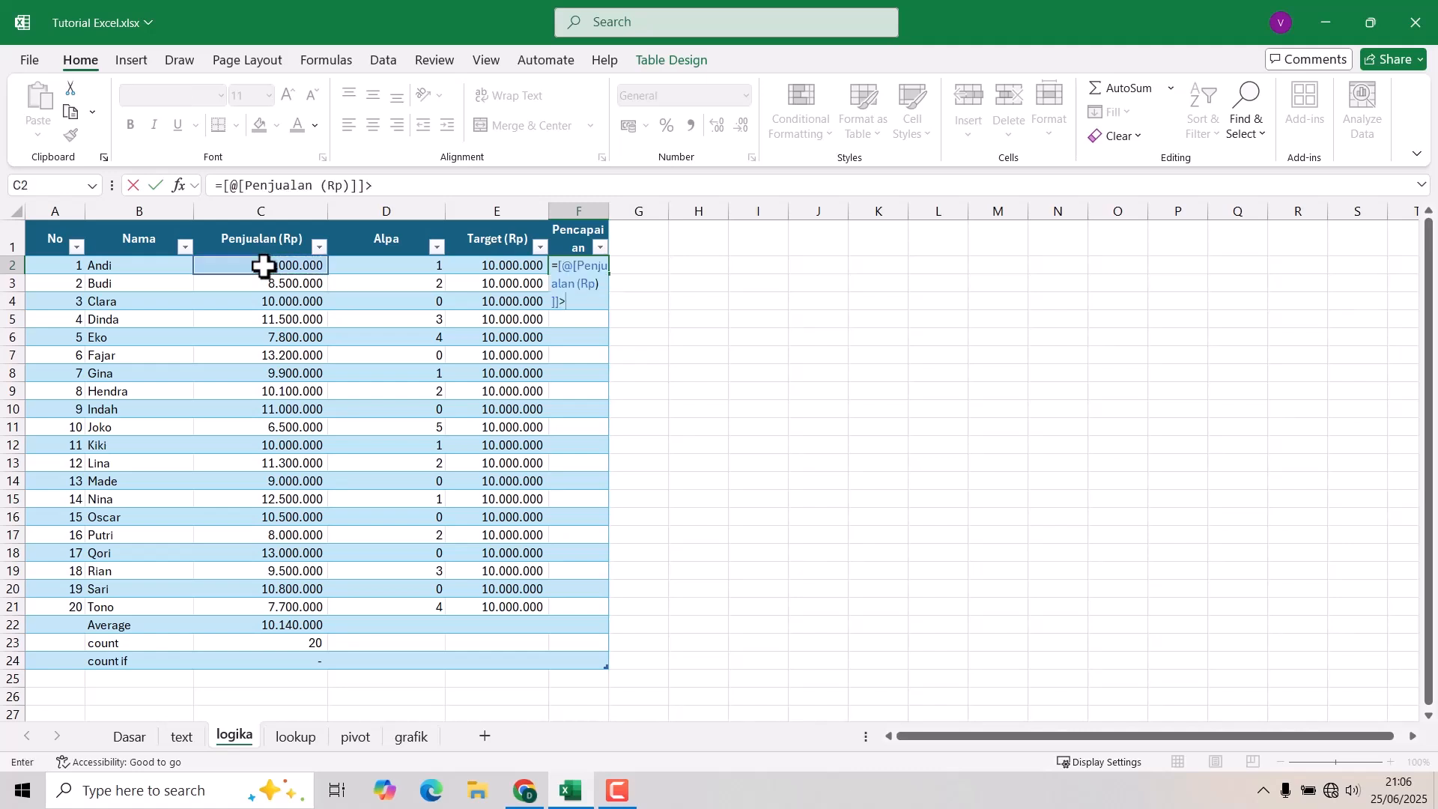
left_click(476, 274)
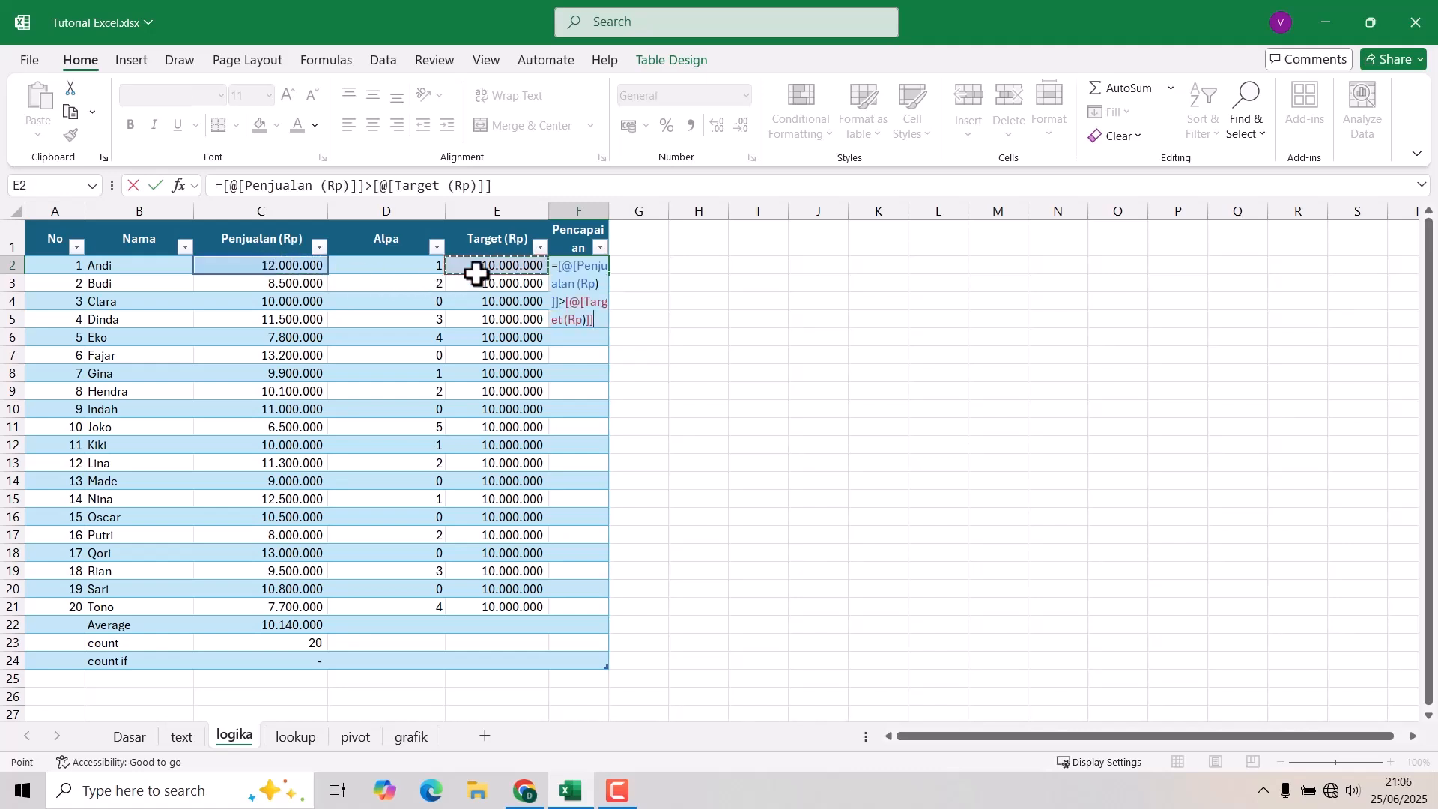
key("Return")
left_click(570, 268)
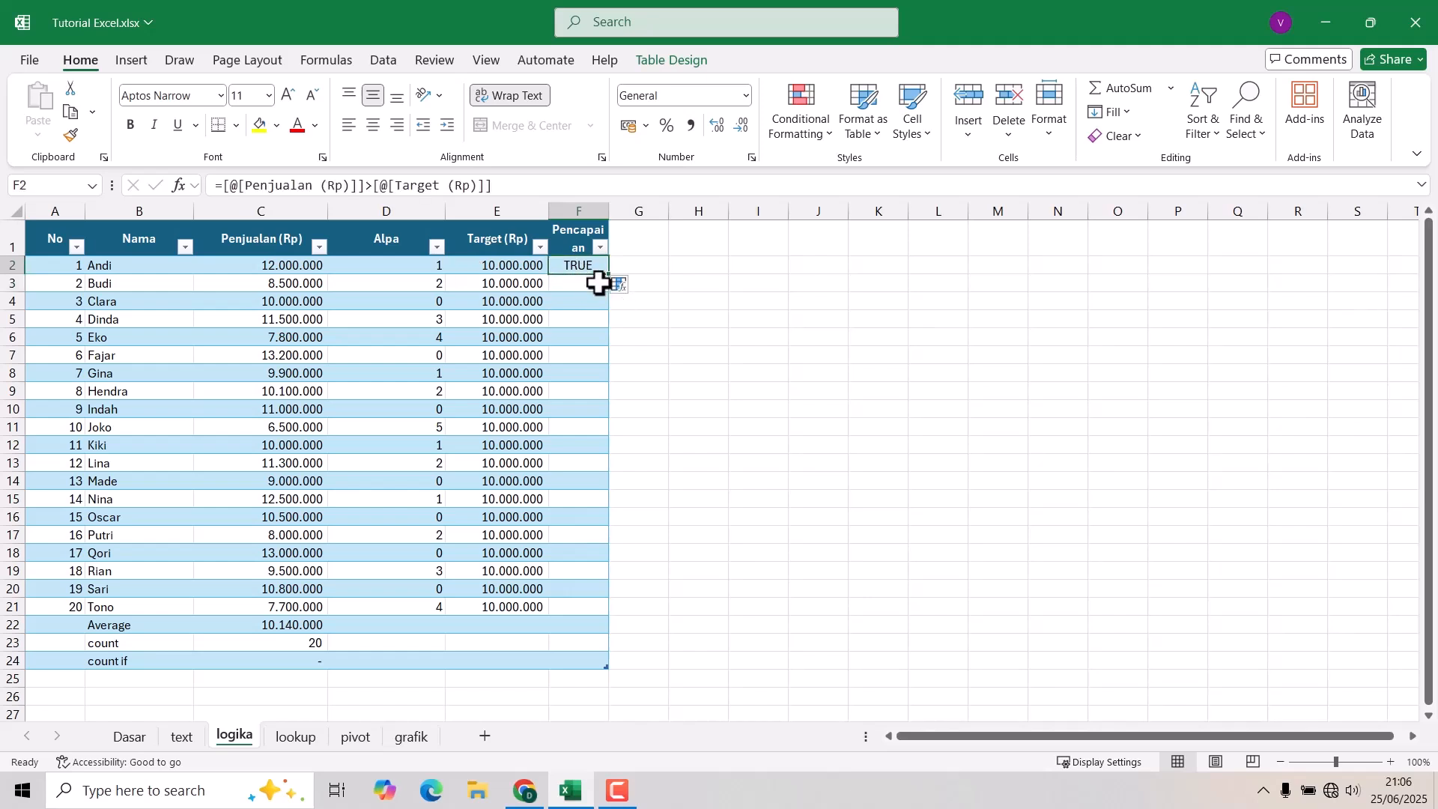
left_click_drag(609, 276, 628, 615)
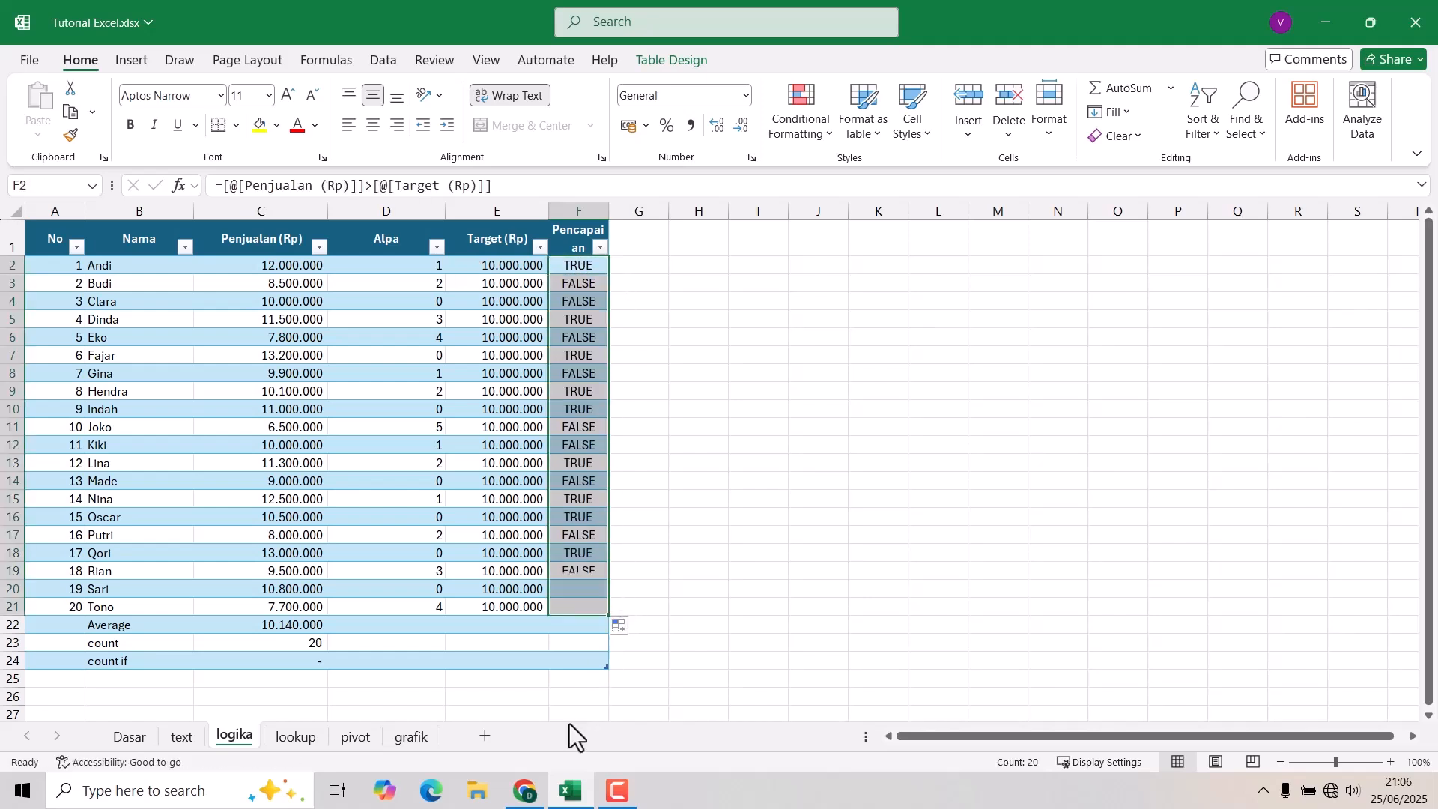
- Enter =COUNTIF(F2:F21;TRUE) in F24 to count the TRUE results in the Pencapaian column
left_click(17, 659)
left_click(561, 661)
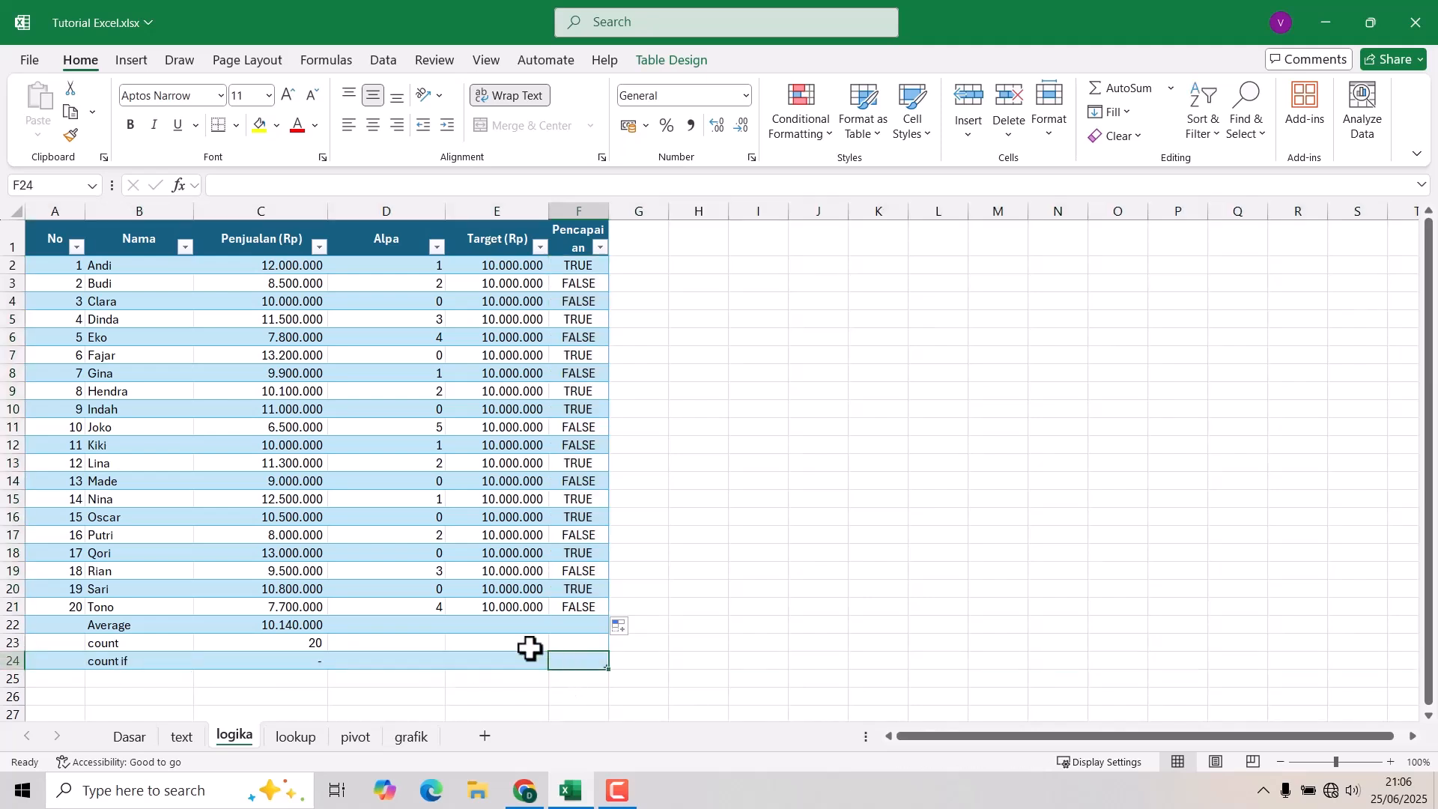
type("=count")
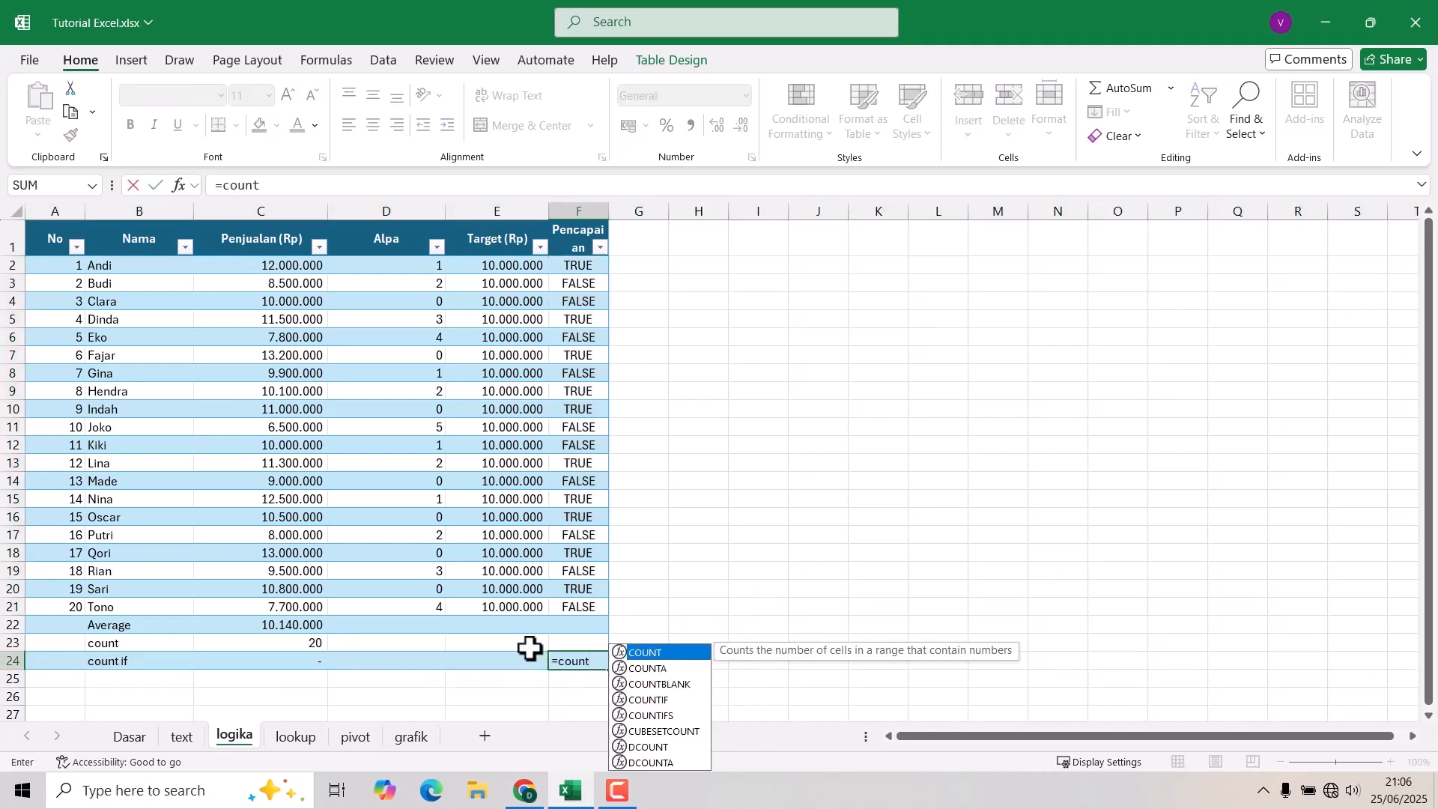
key("Down")
key("Down")
key("Down")
key("Tab")
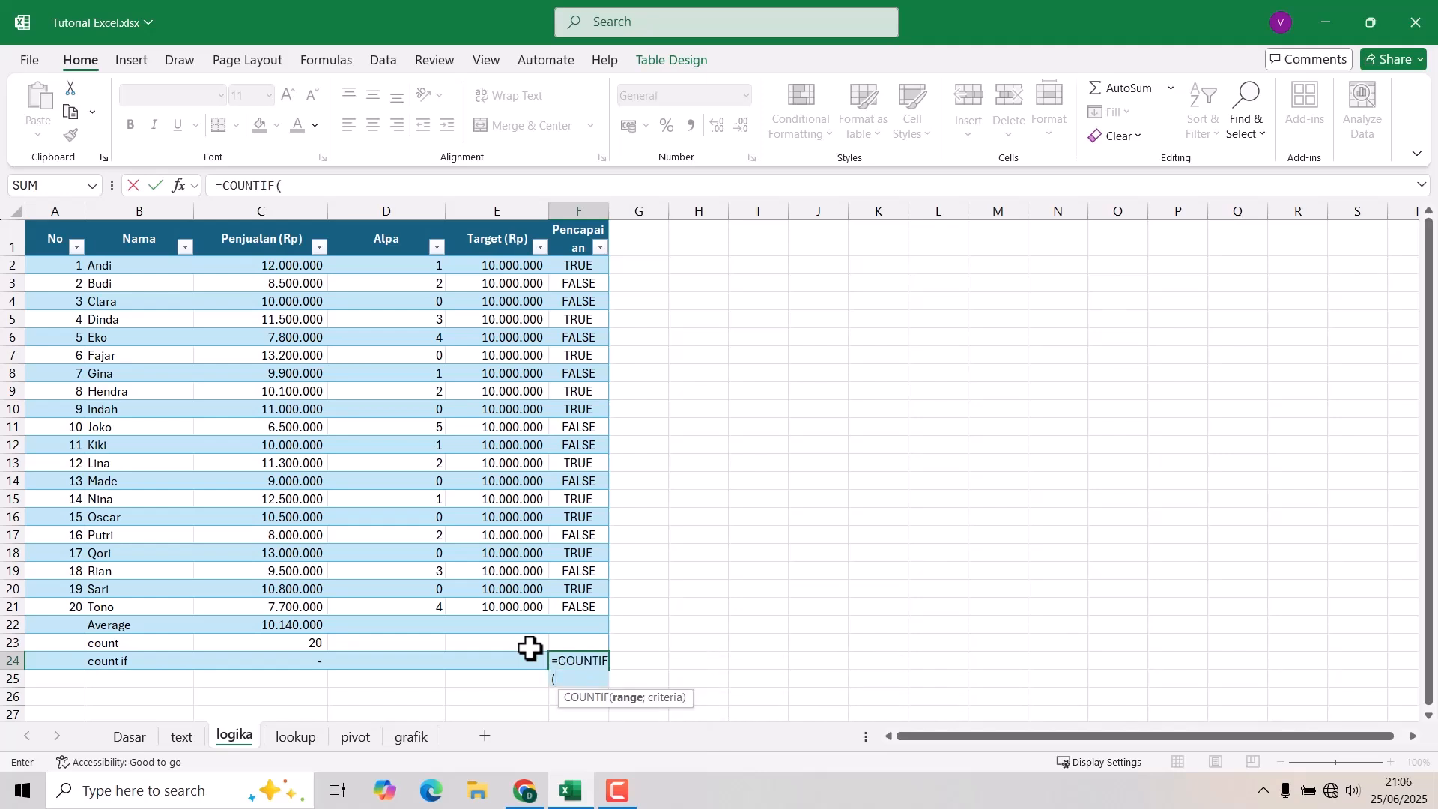
left_click(567, 267)
left_click_drag(567, 291, 590, 611)
type(";TRUE")
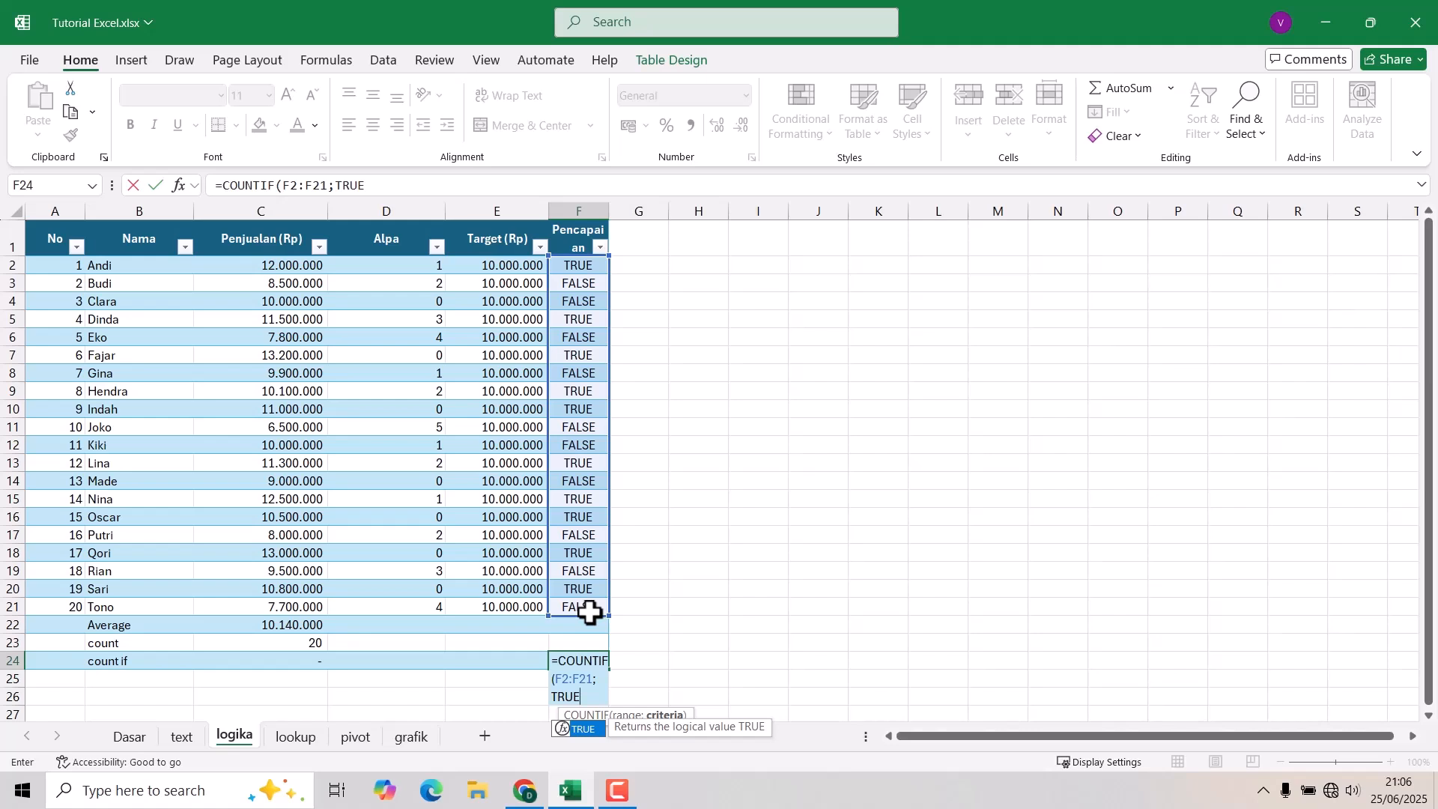
type(")")
key("Return")
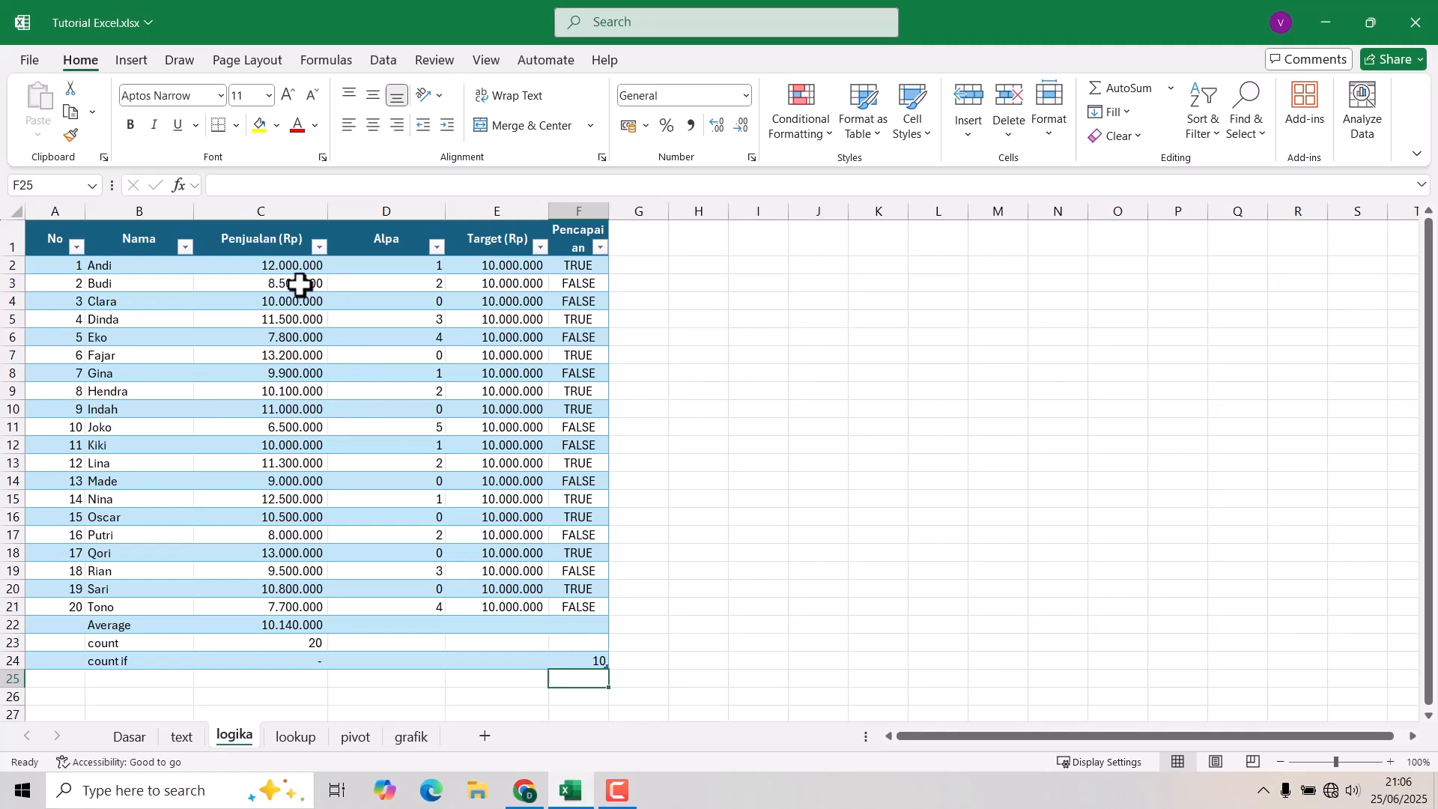
- Check the Penjualan (Rp) values that exceed the target against the COUNTIF result in F24
left_click(282, 270)
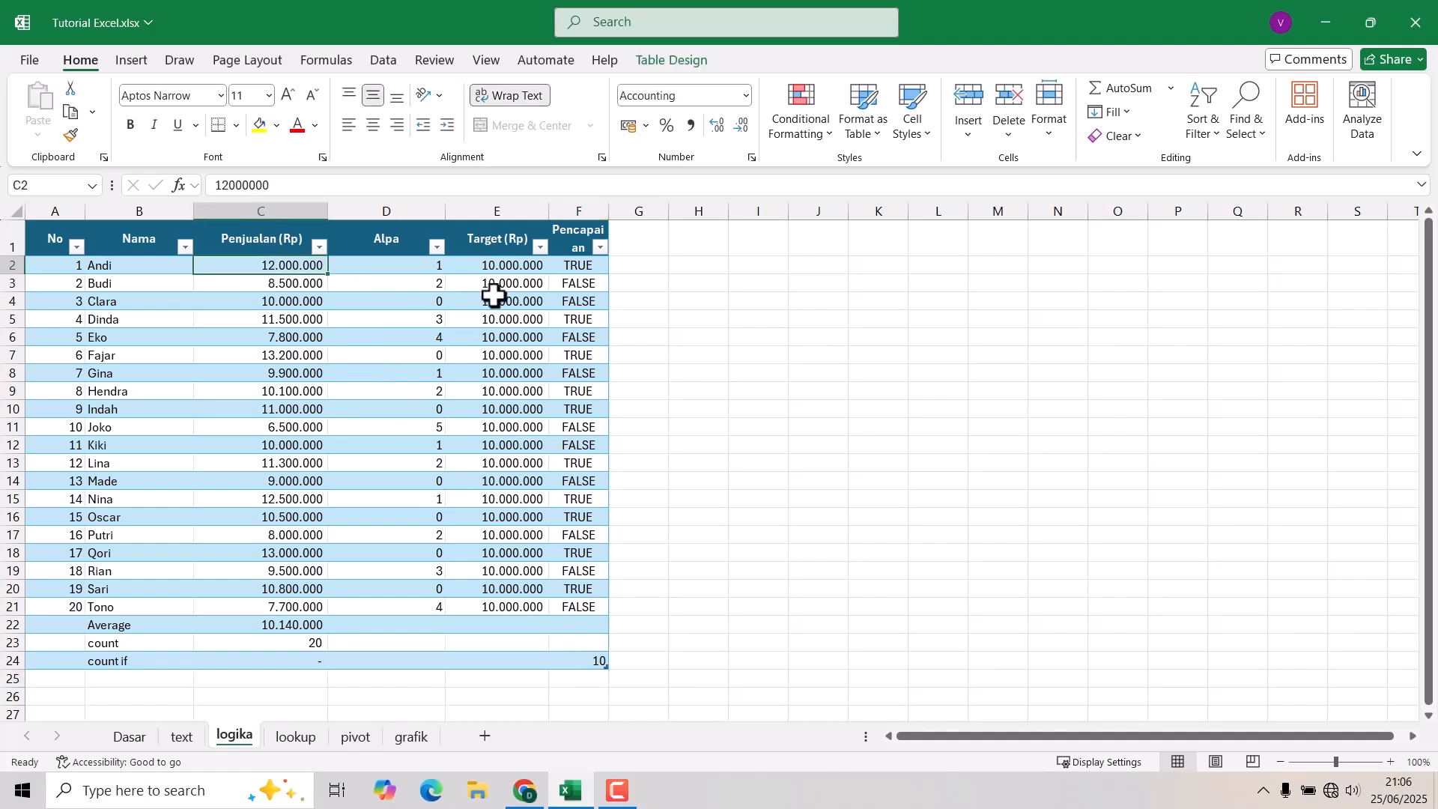
left_click(289, 322)
left_click(293, 355)
left_click(299, 391)
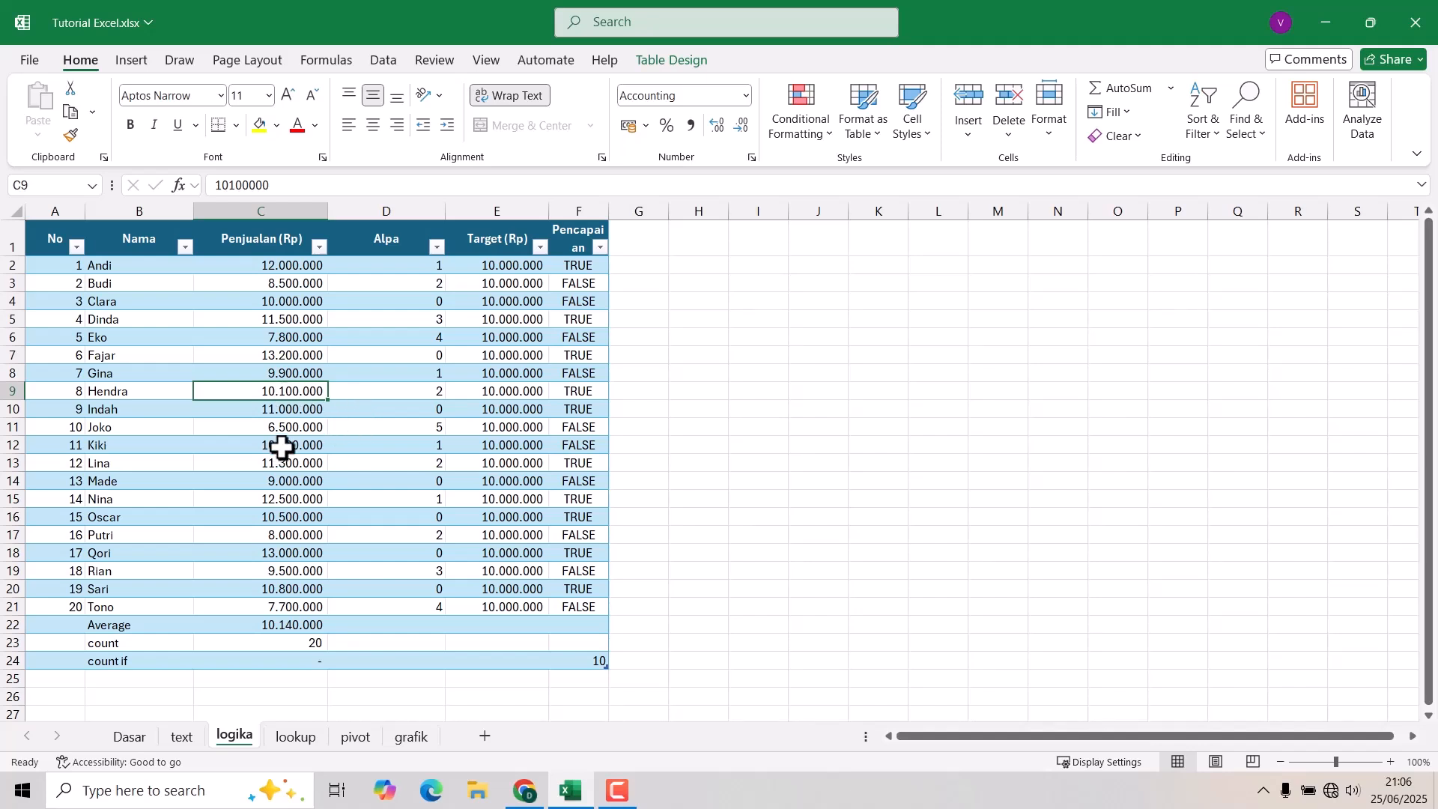
left_click(292, 517)
left_click(290, 555)
left_click(302, 588)
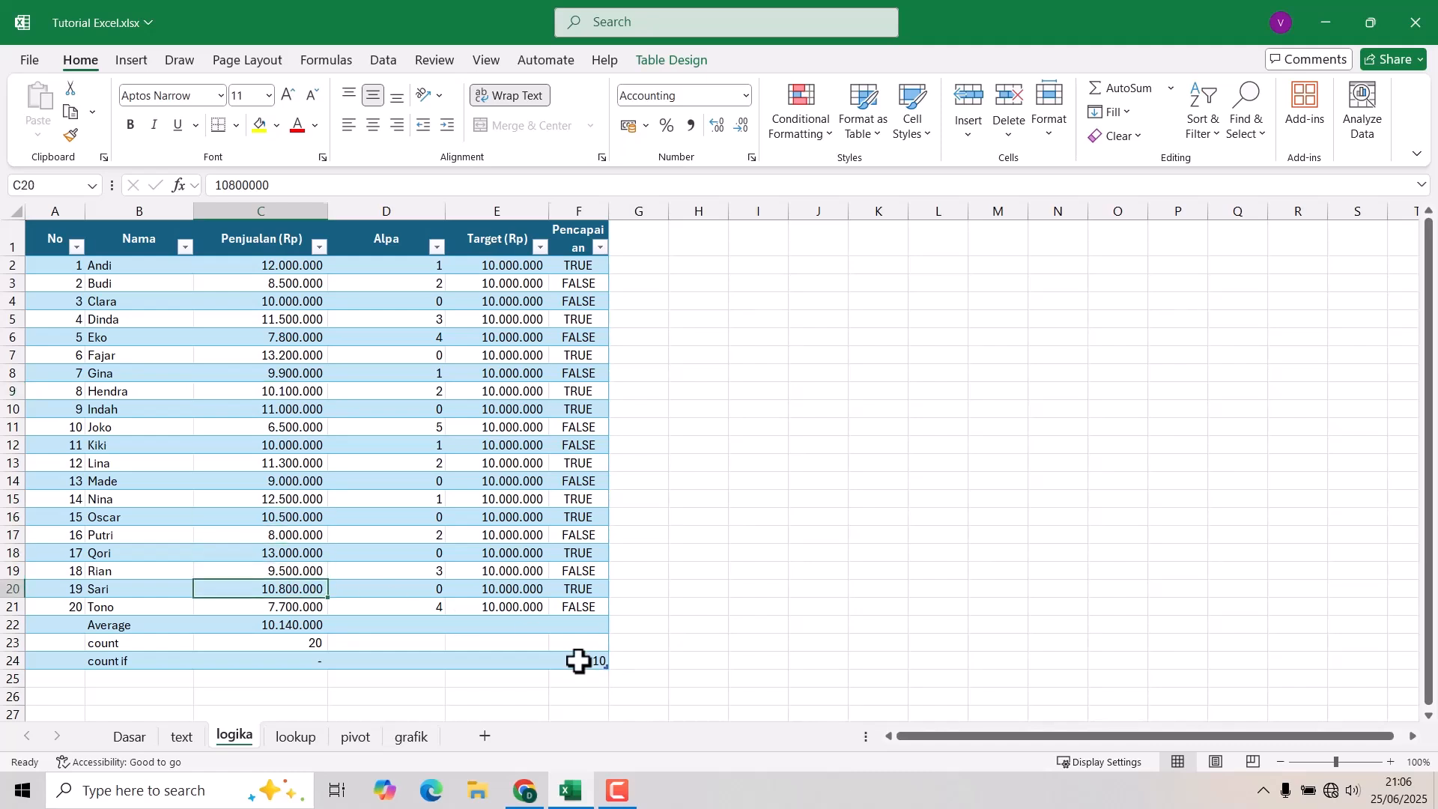
left_click(579, 662)
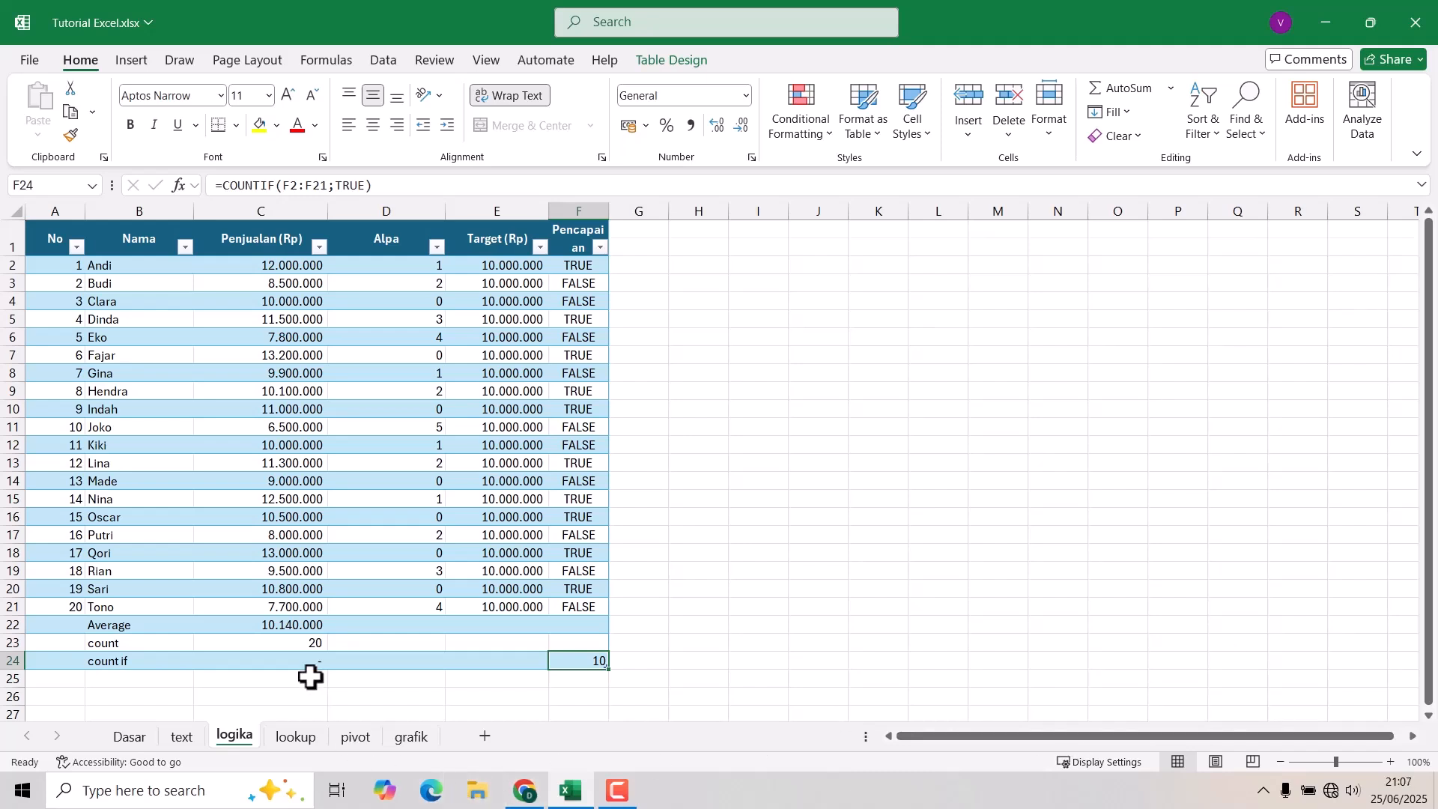
- Add the label "max" in B25, directly below the count if label
scroll(275, 600, "down", 1)
left_click(111, 627)
type("made")
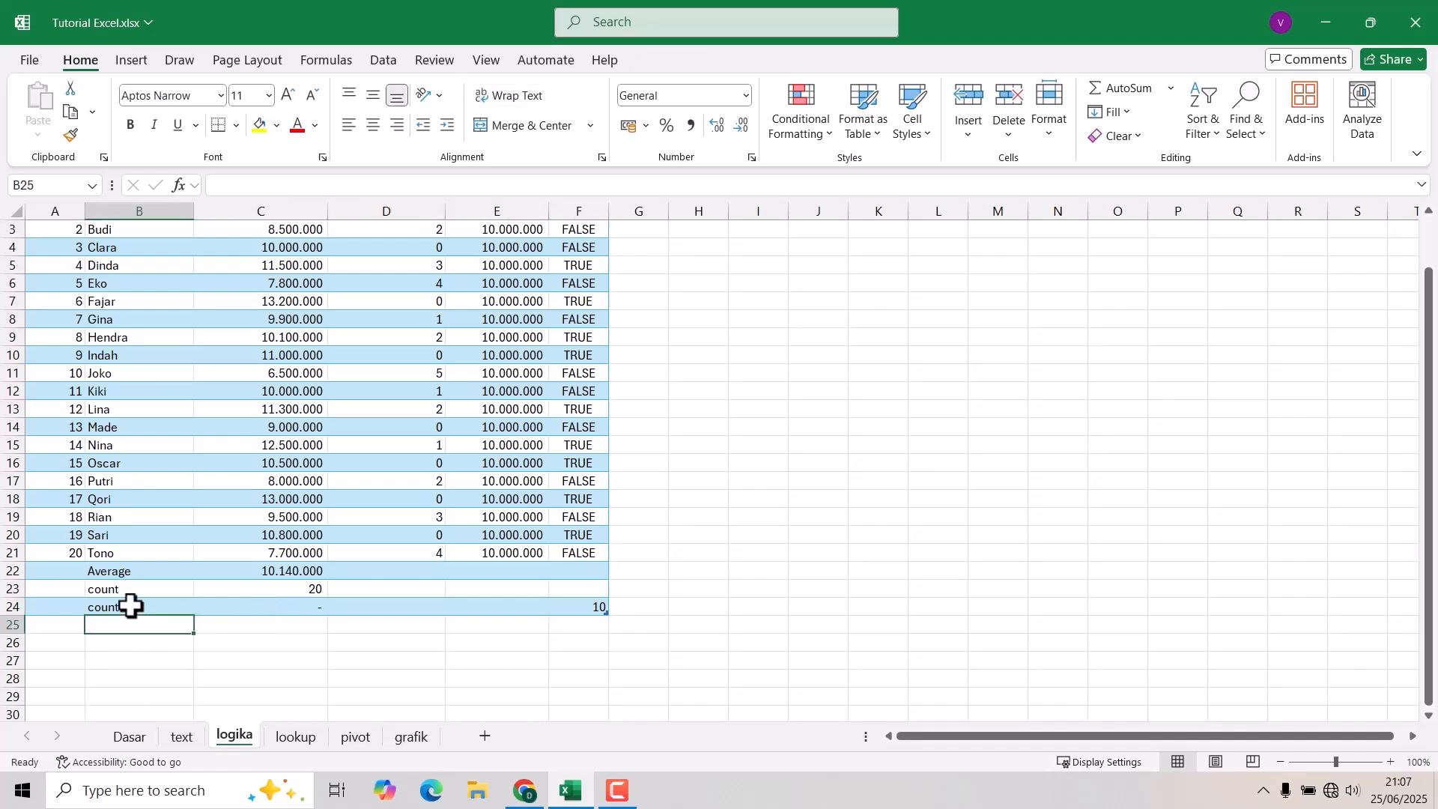
key("Tab")
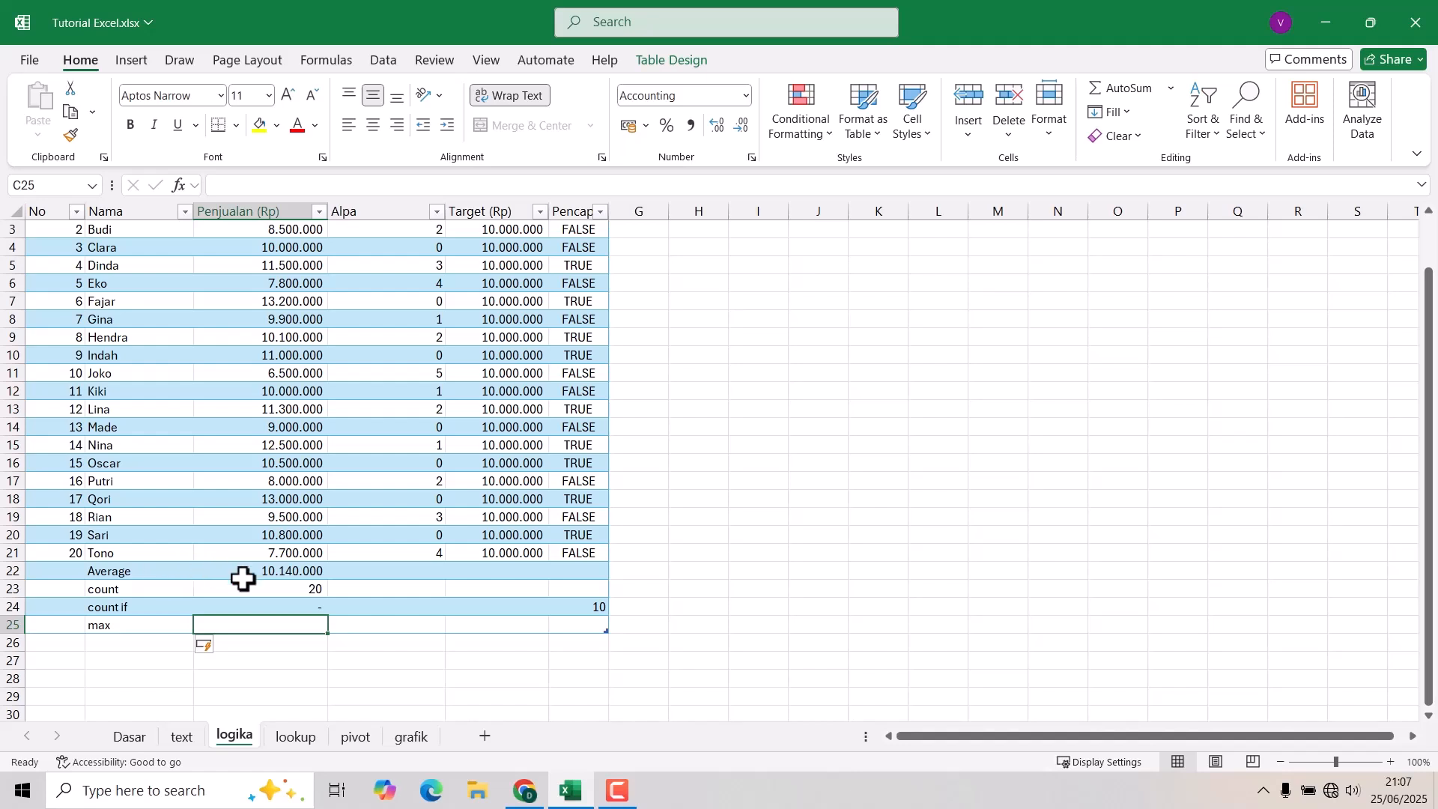
- Enter =MAX(C2:C21) in C25 and compare its result with the Penjualan (Rp) values
scroll(260, 578, "up", 1)
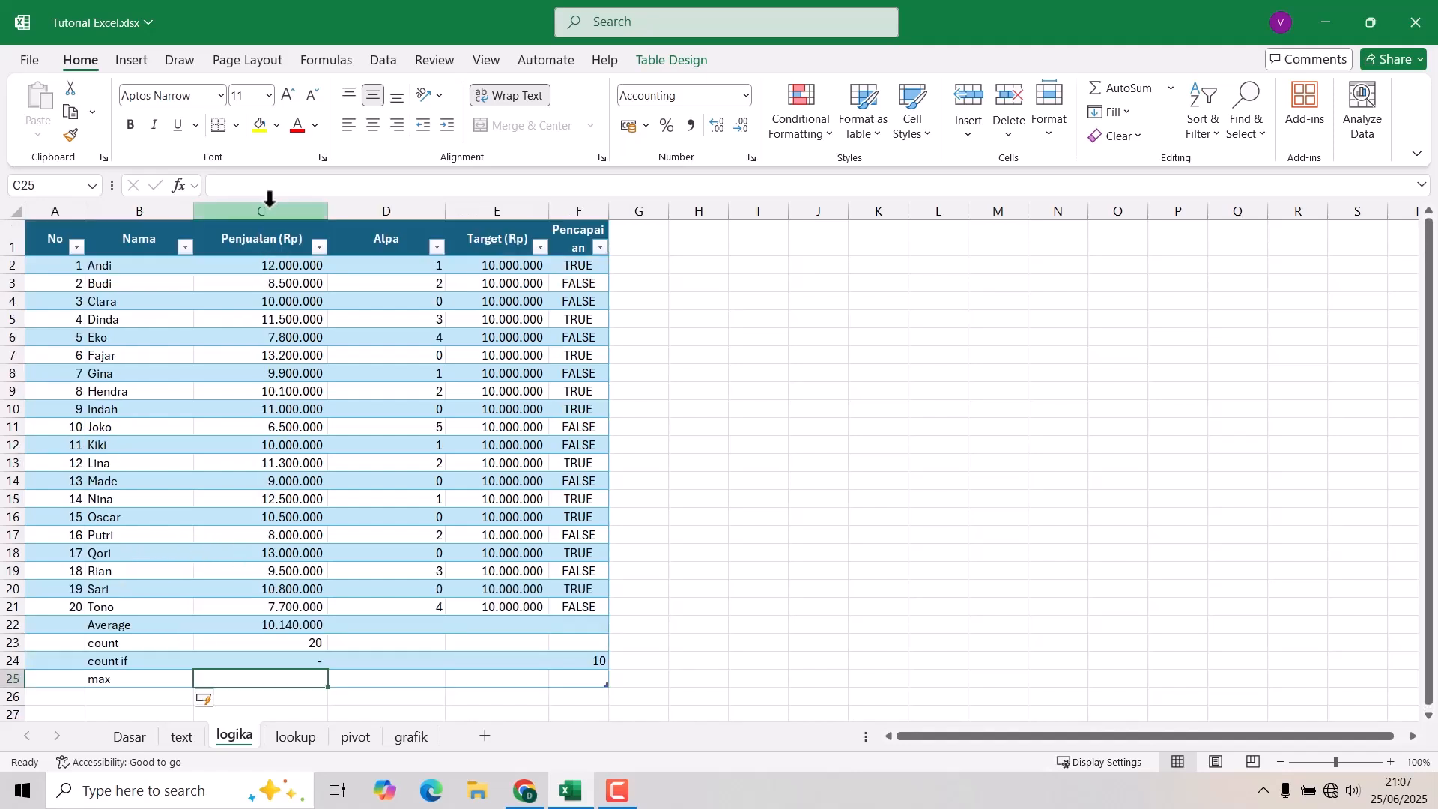
left_click(270, 198)
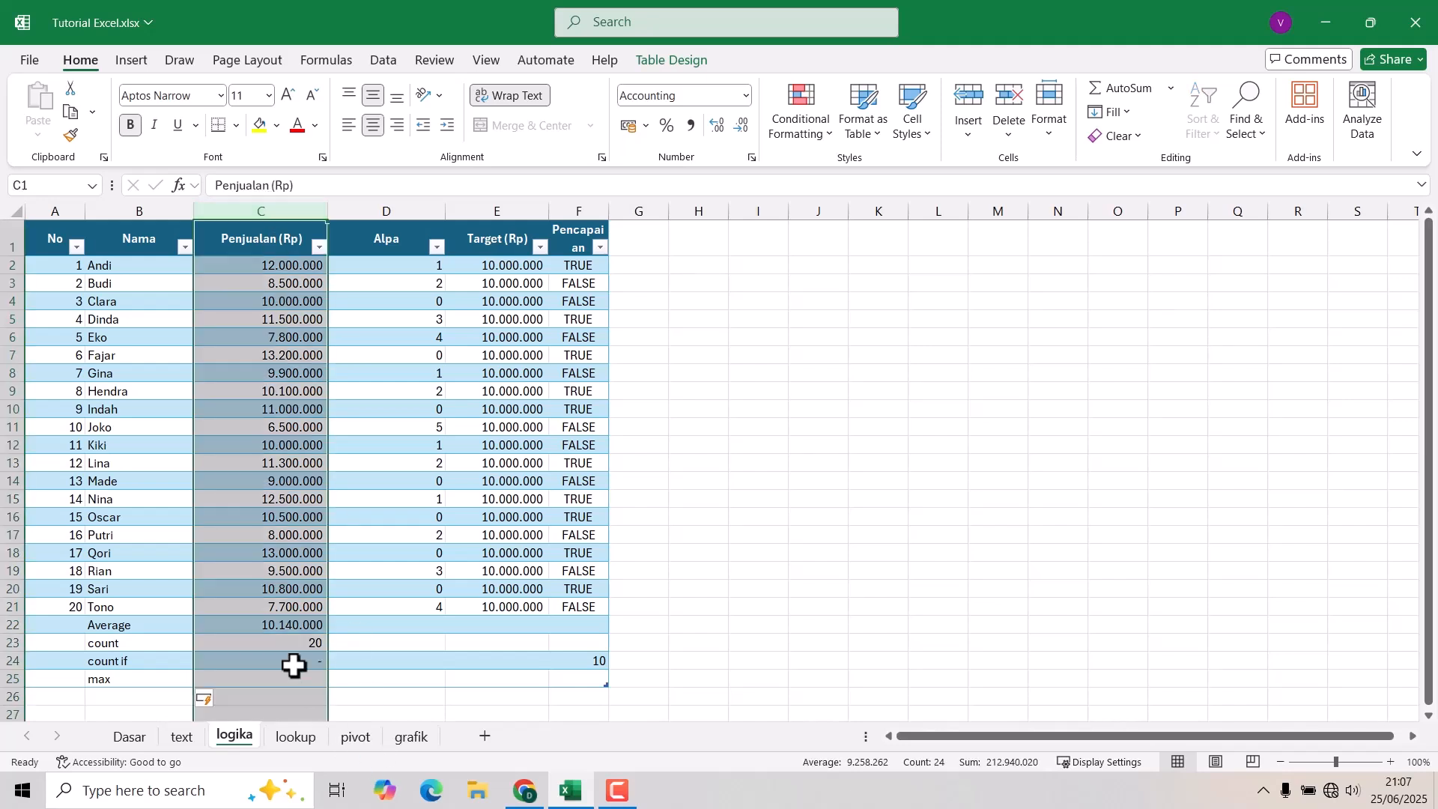
left_click(237, 676)
type("=max")
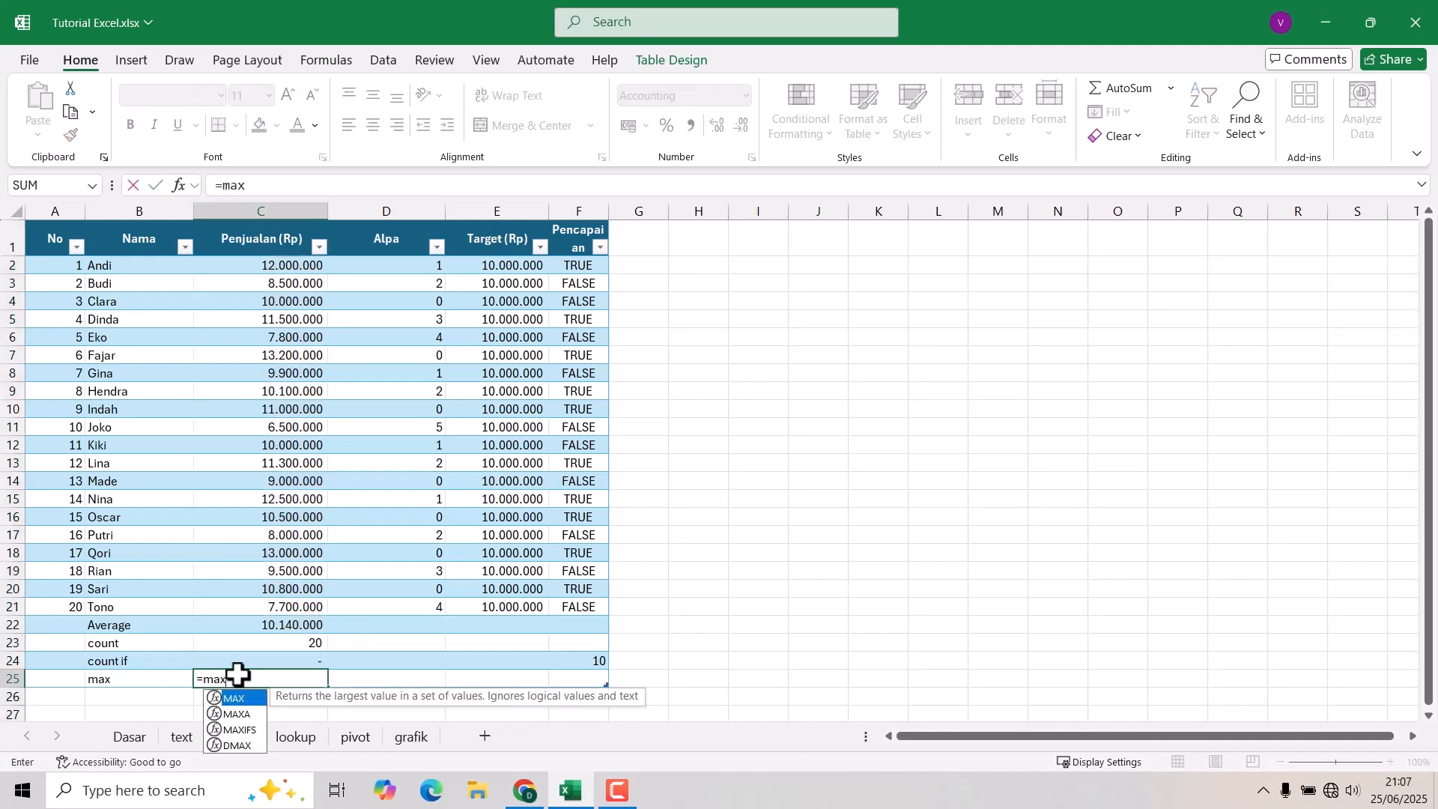
key("Tab")
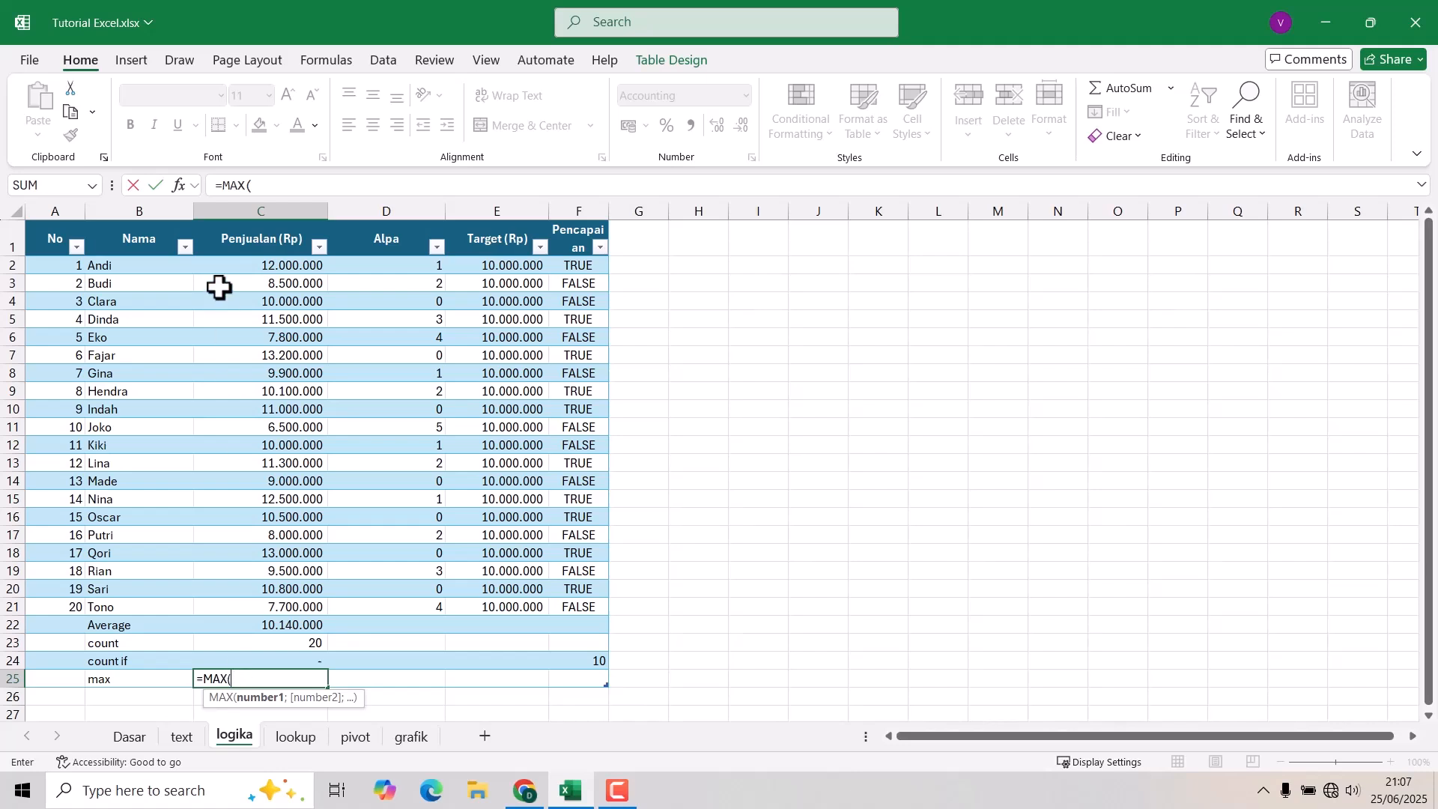
left_click_drag(253, 264, 299, 609)
type(")")
key("Return")
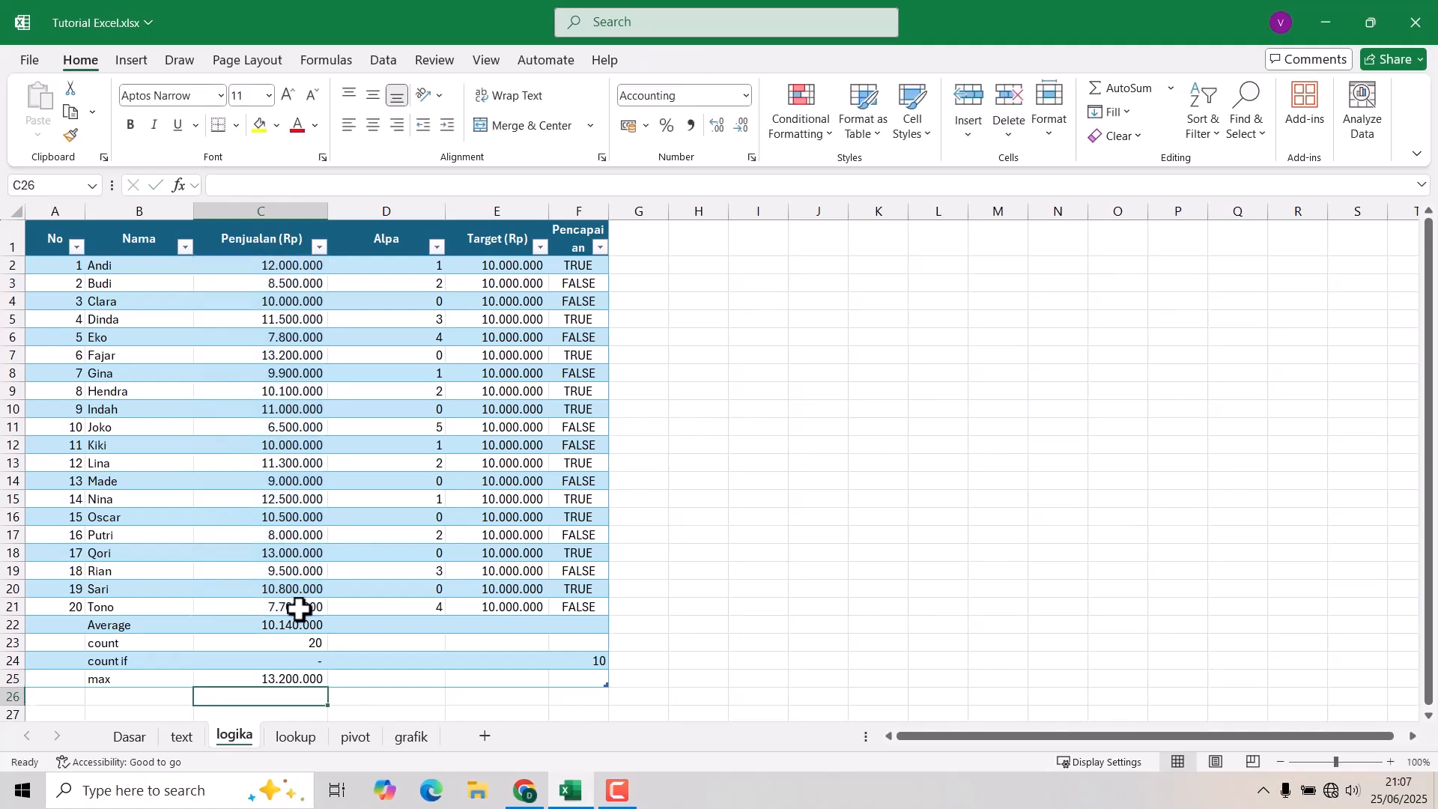
left_click(273, 682)
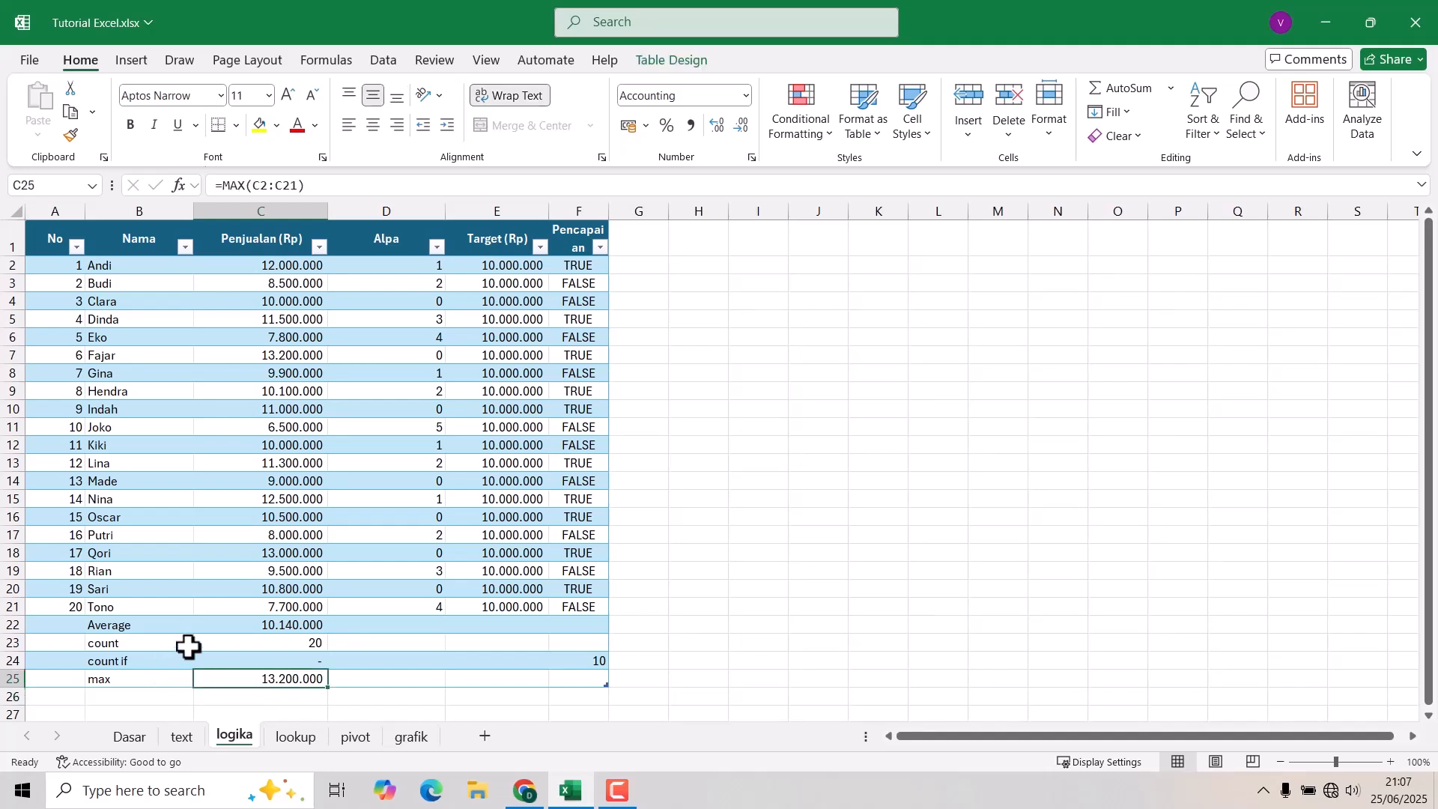
left_click(285, 357)
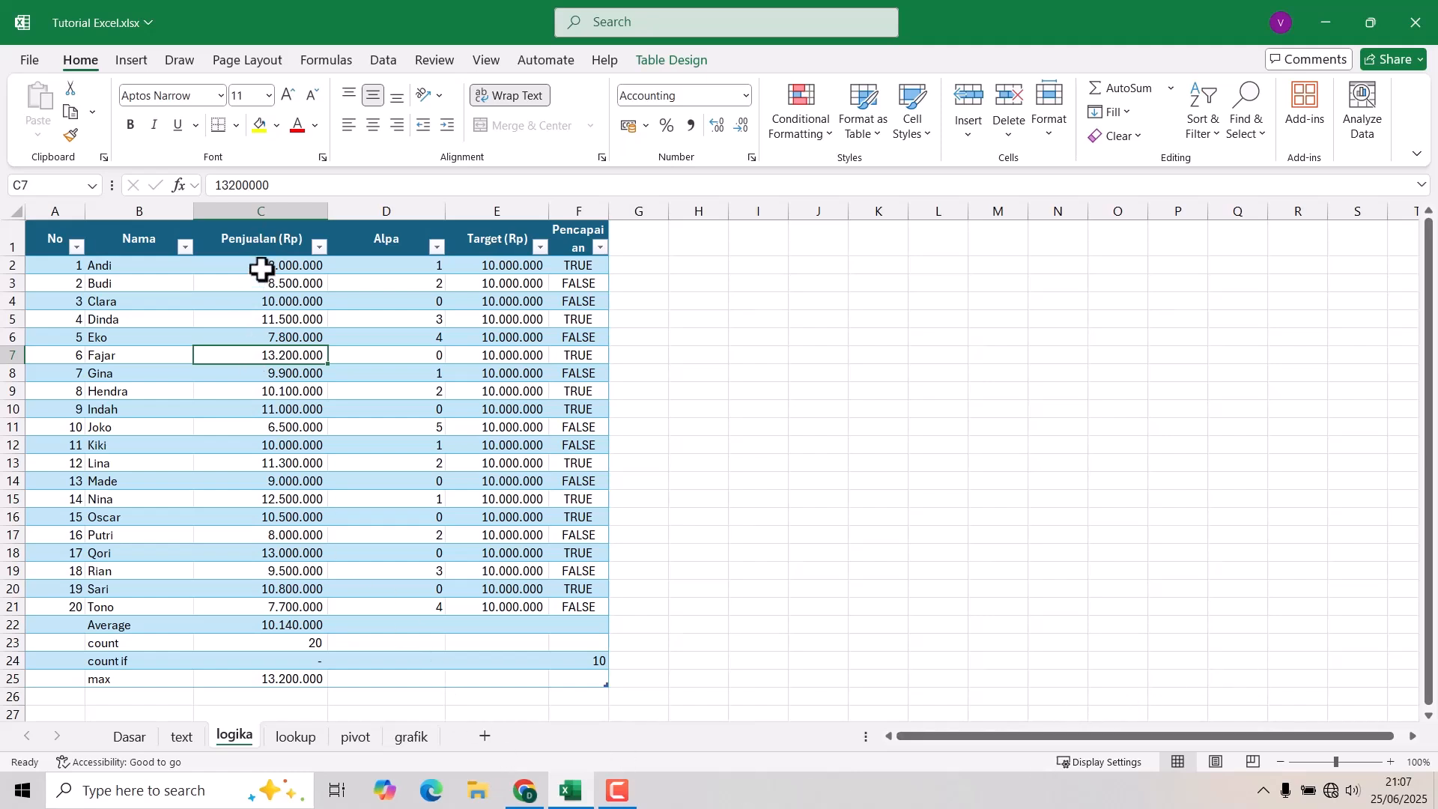
left_click_drag(262, 269, 270, 606)
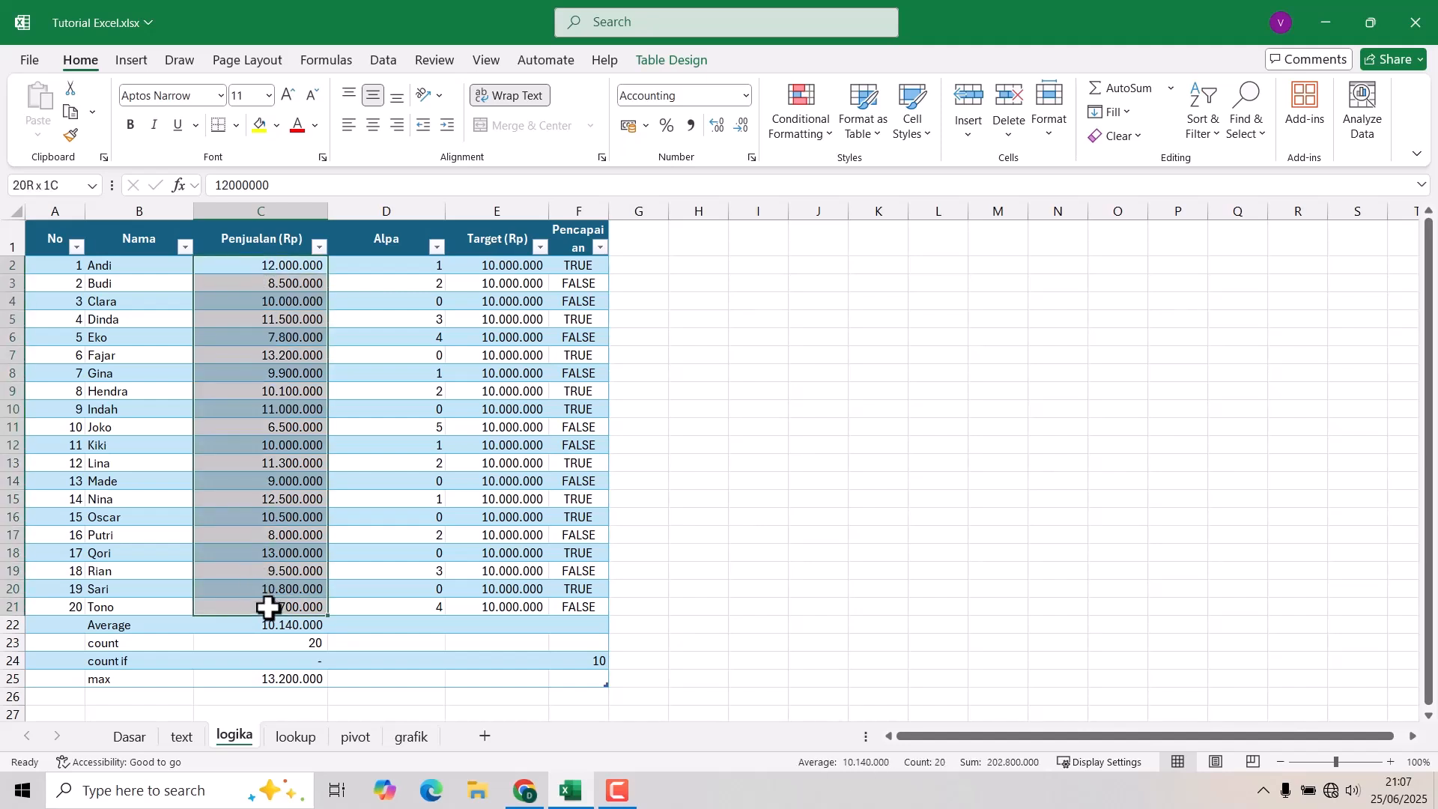
- Add the label "median" in B26, directly below the max label
left_click(118, 698)
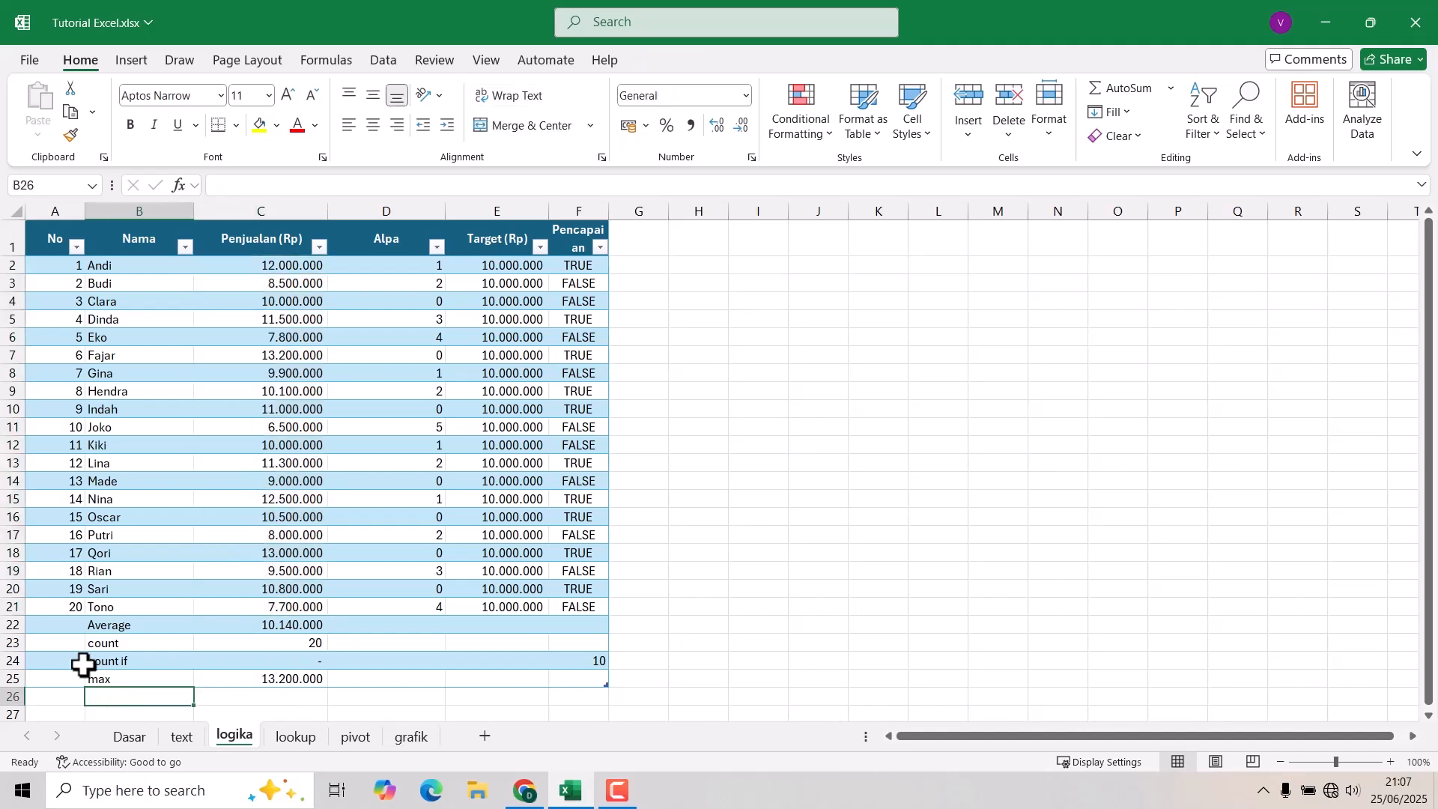
type("=")
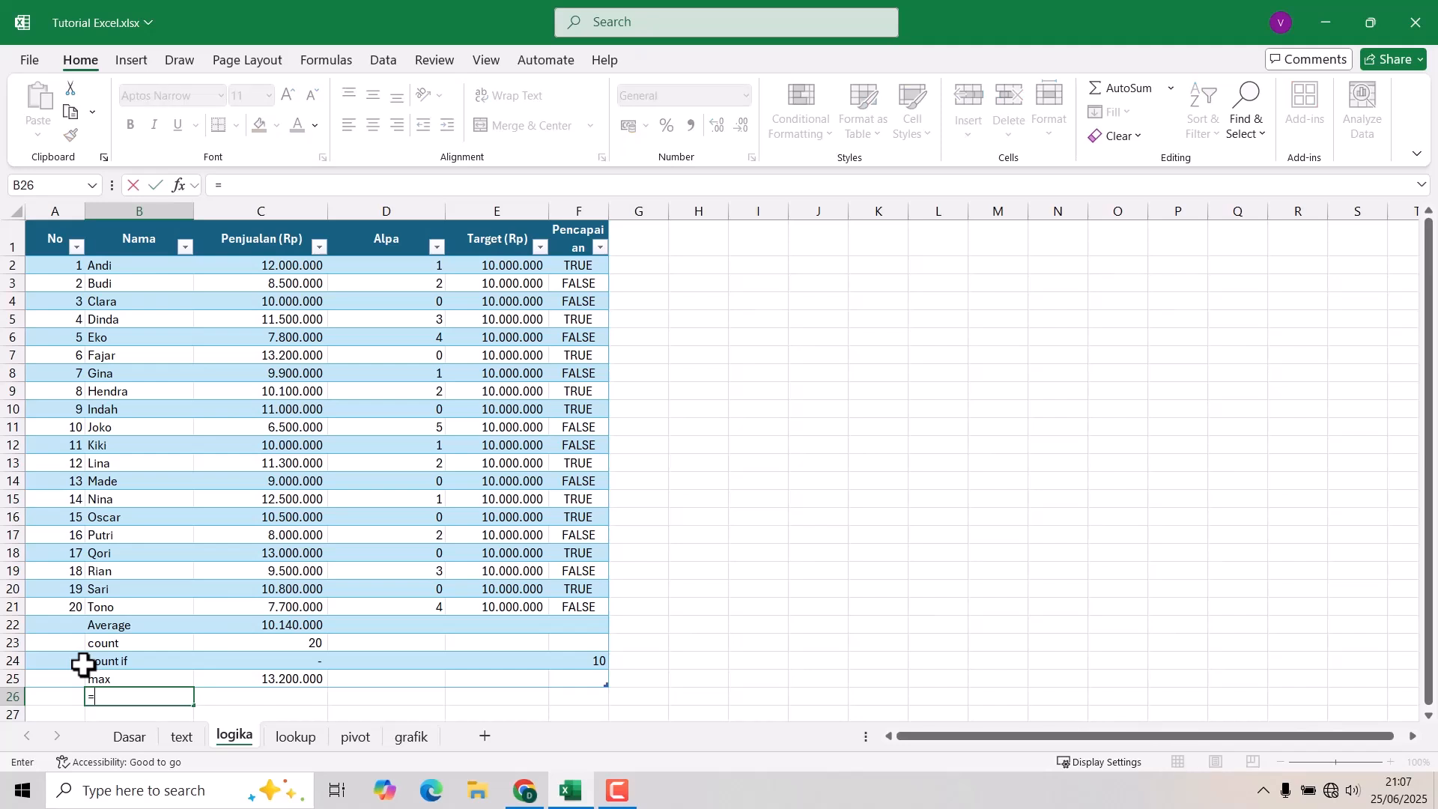
key("BackSpace")
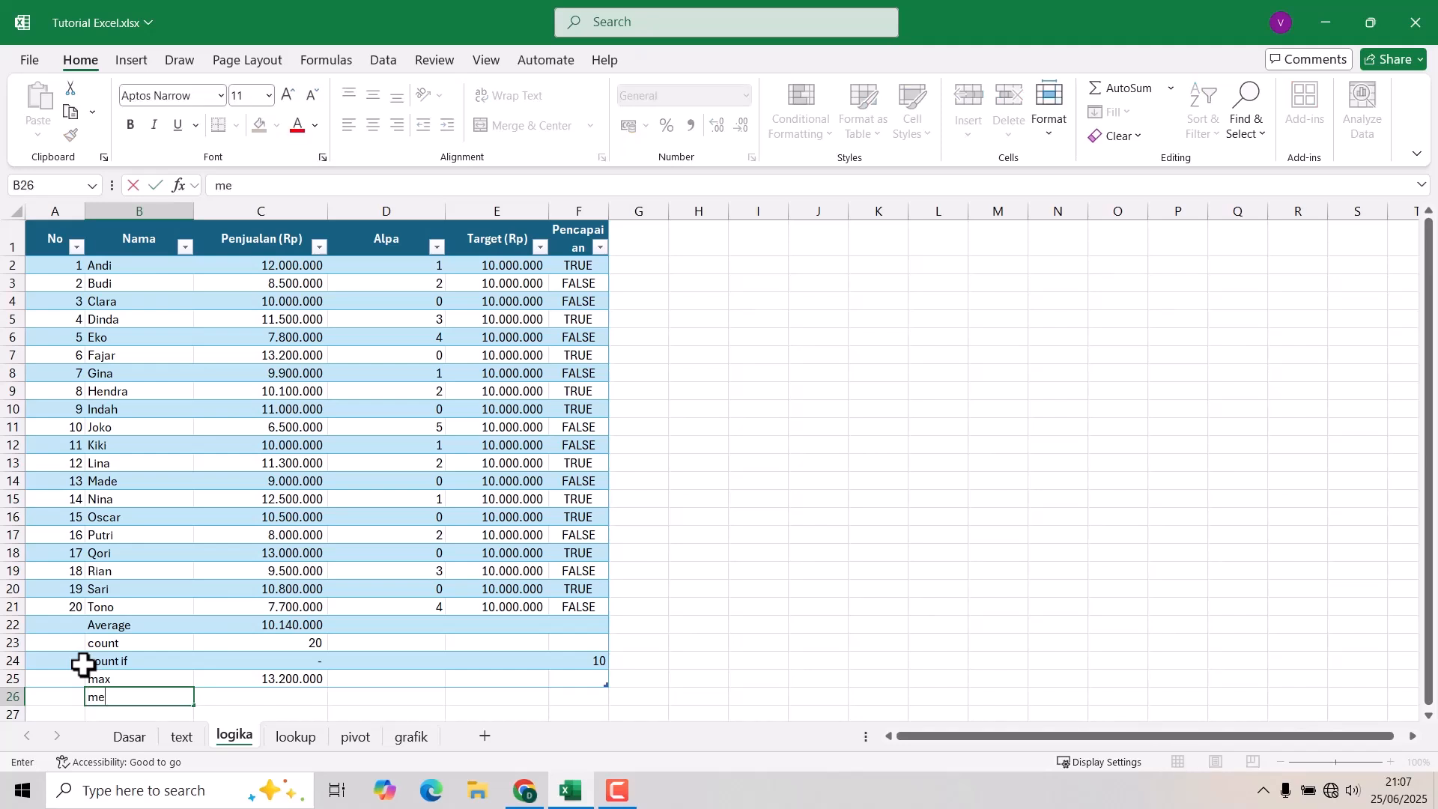
type("median")
key("Tab")
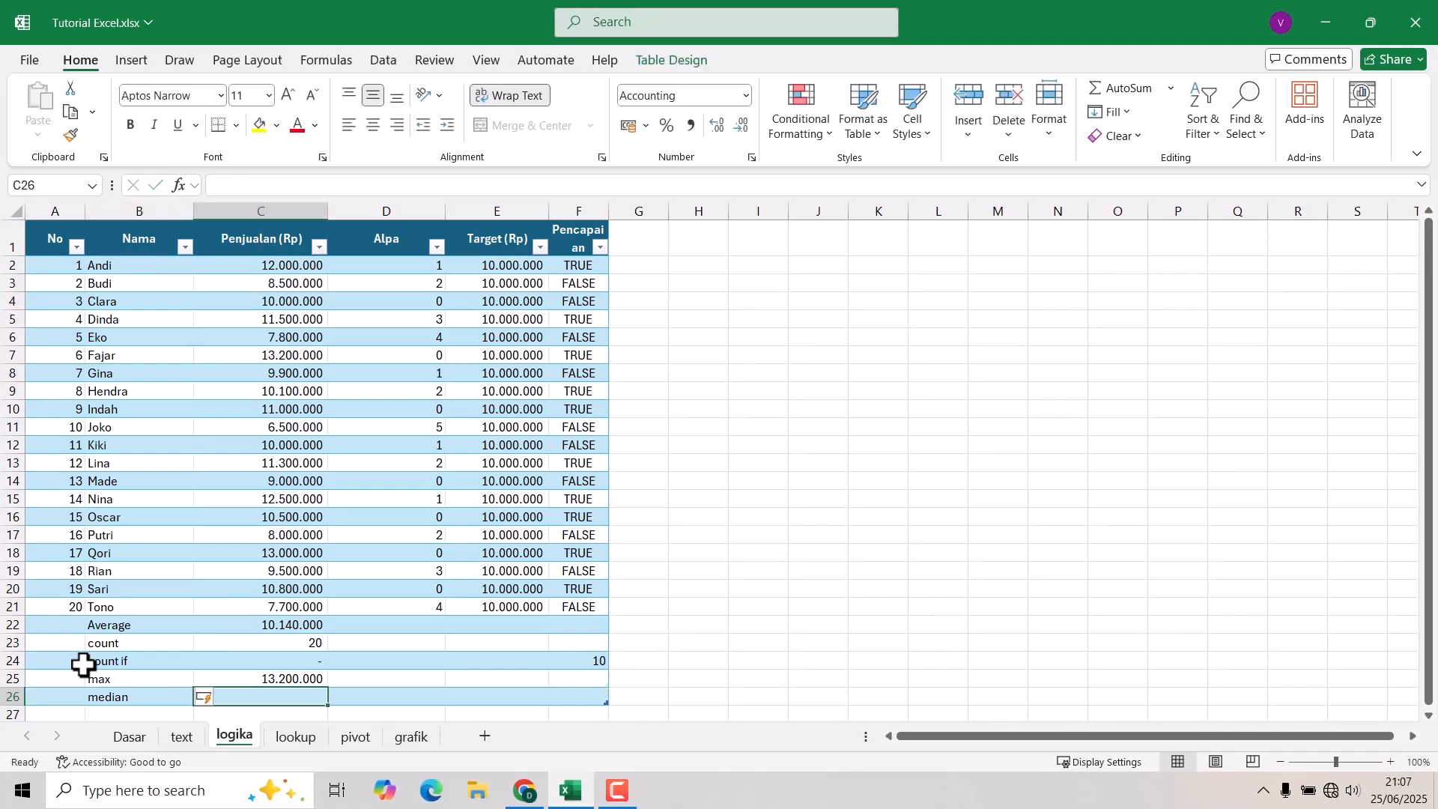
- Enter =MEDIAN(C2:C21) in C26 to calculate the median of the sales figures
type("=med")
key("Tab")
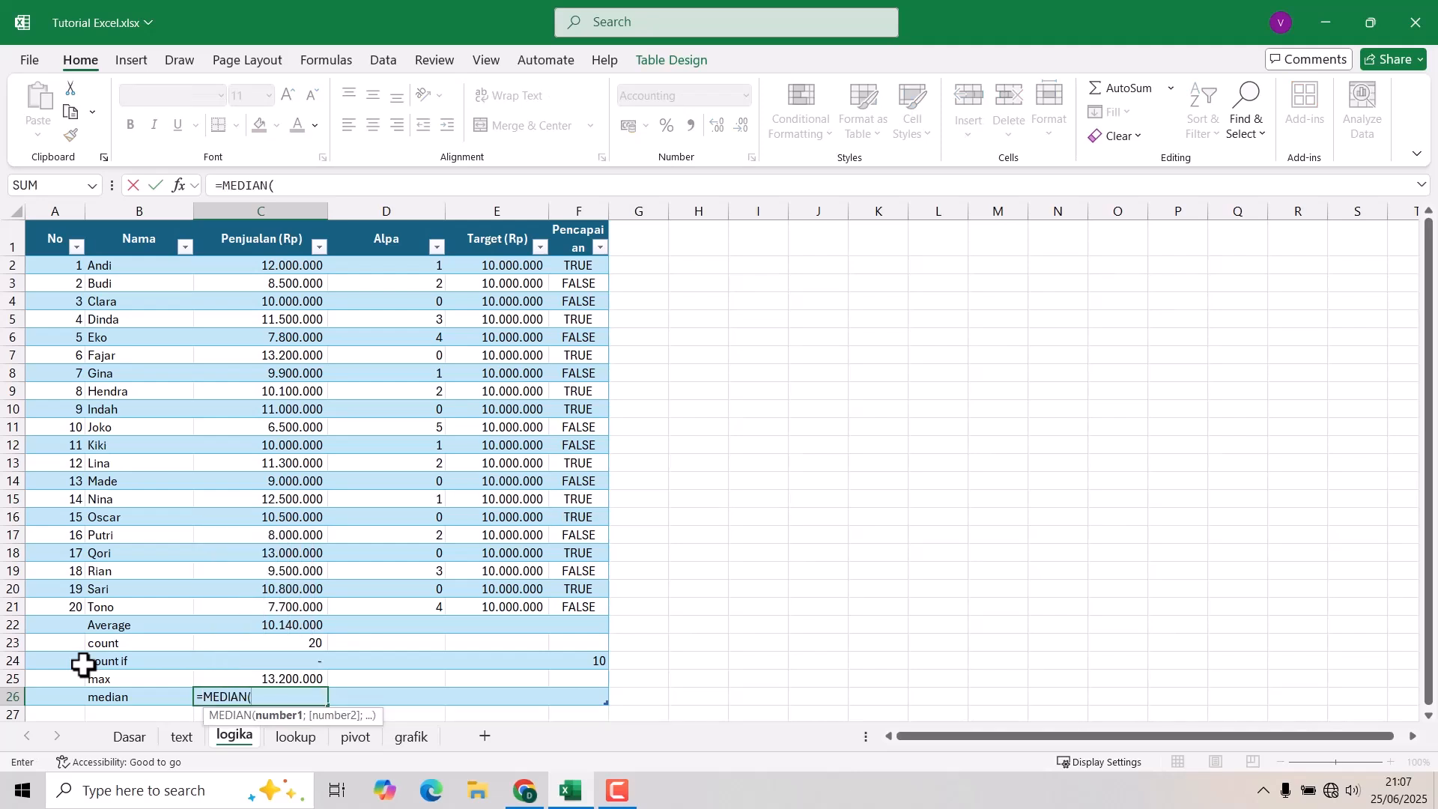
left_click_drag(257, 267, 303, 606)
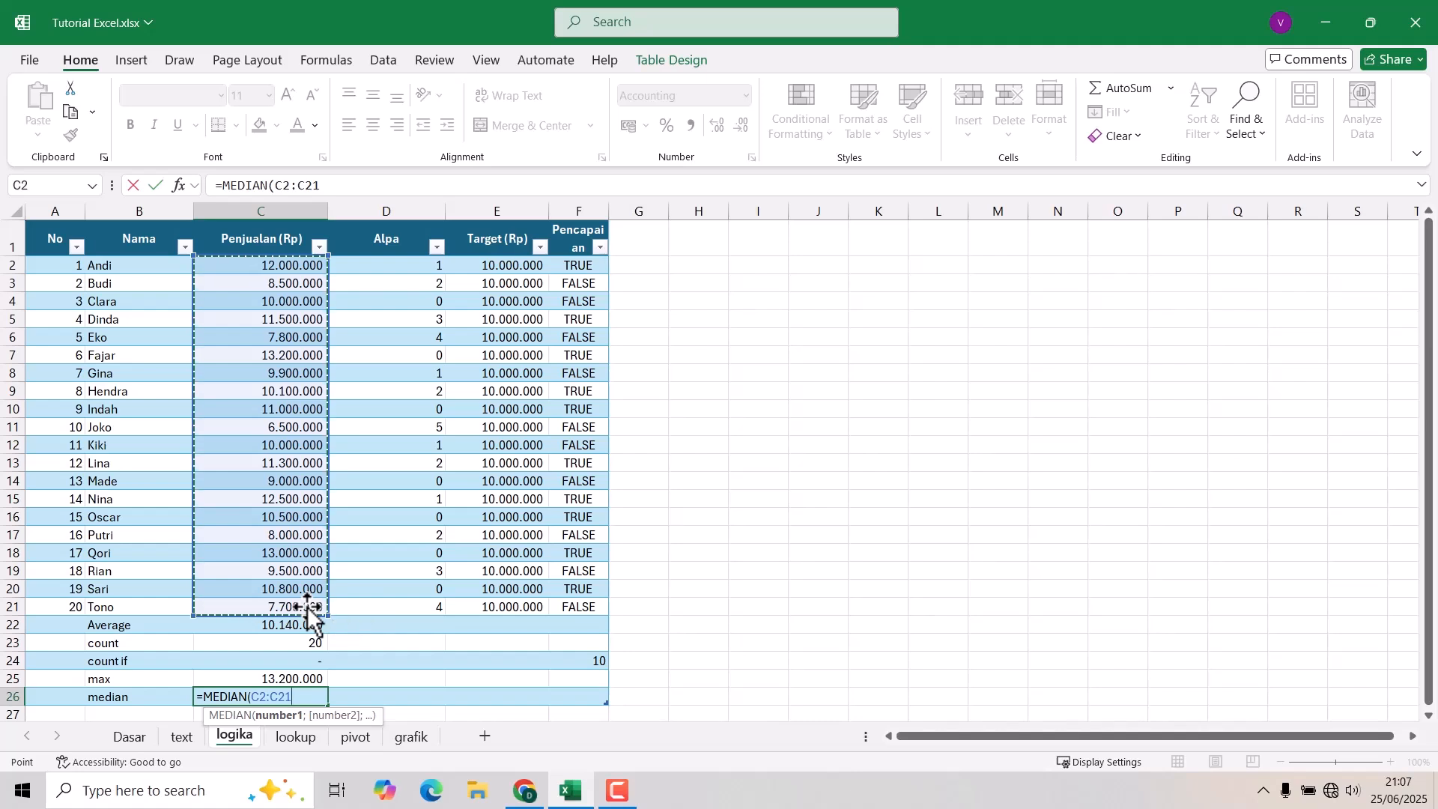
type(")")
key("Return")
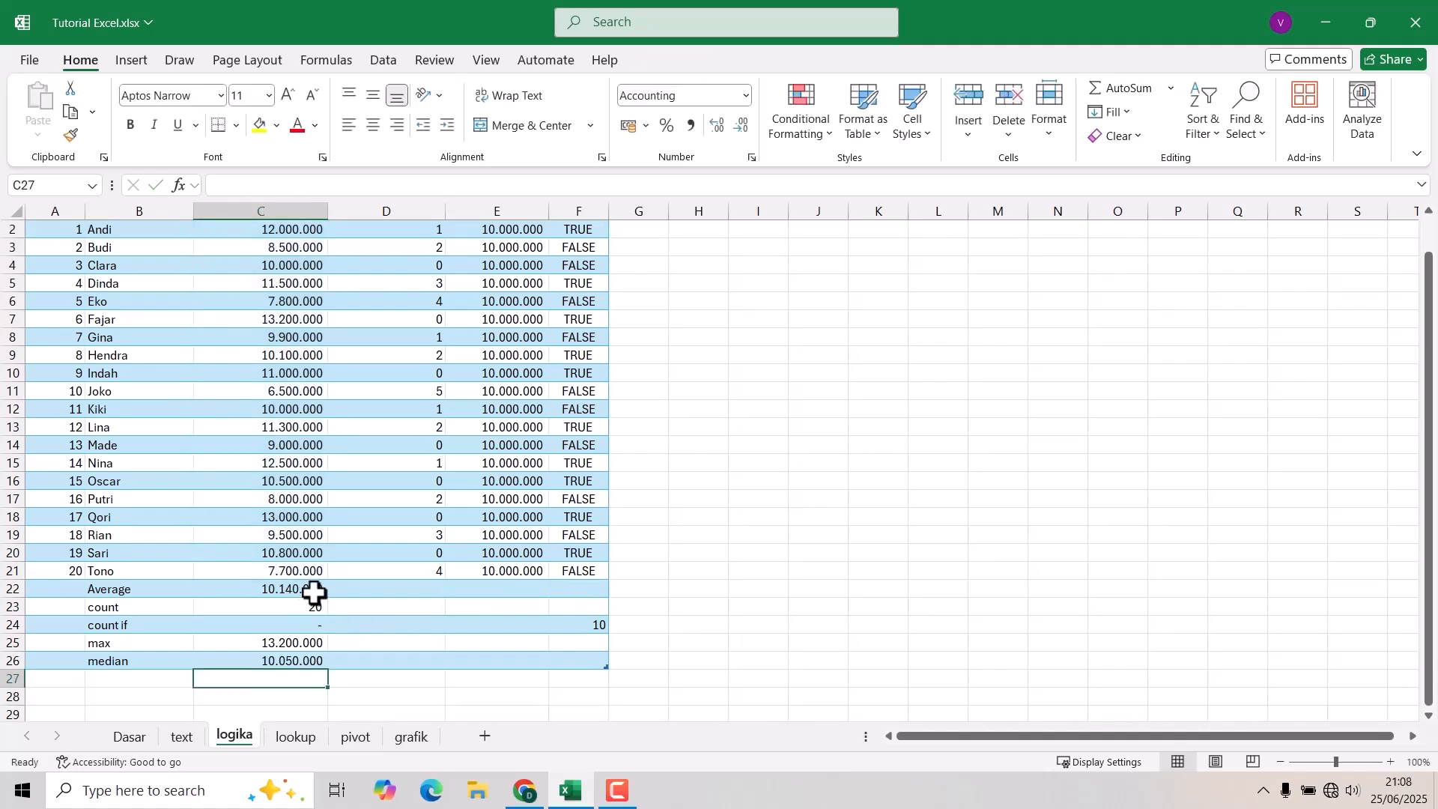
left_click(261, 661)
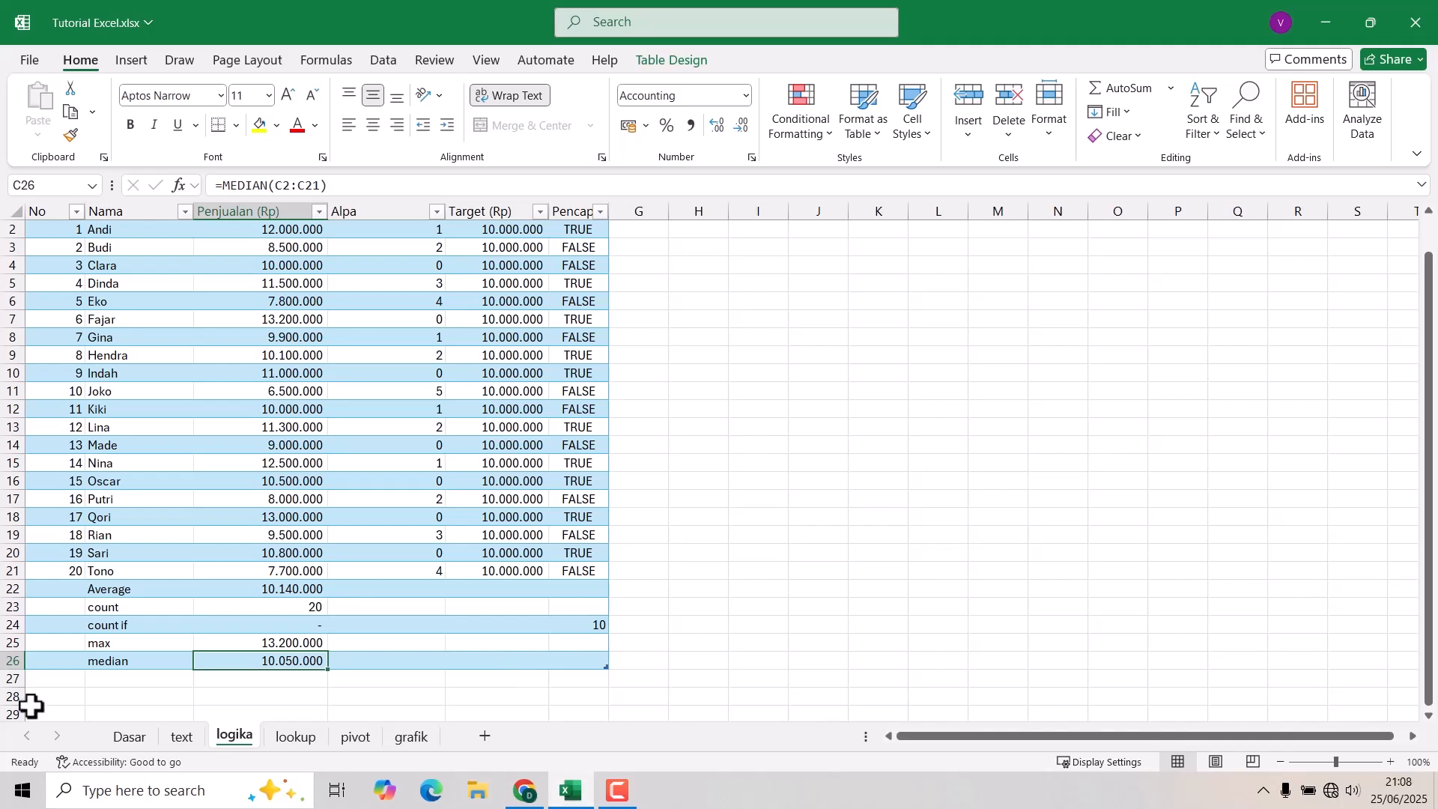
- Add the label "min" in B27, directly below the median label
scroll(145, 652, "down", 1)
left_click(142, 624)
type("m")
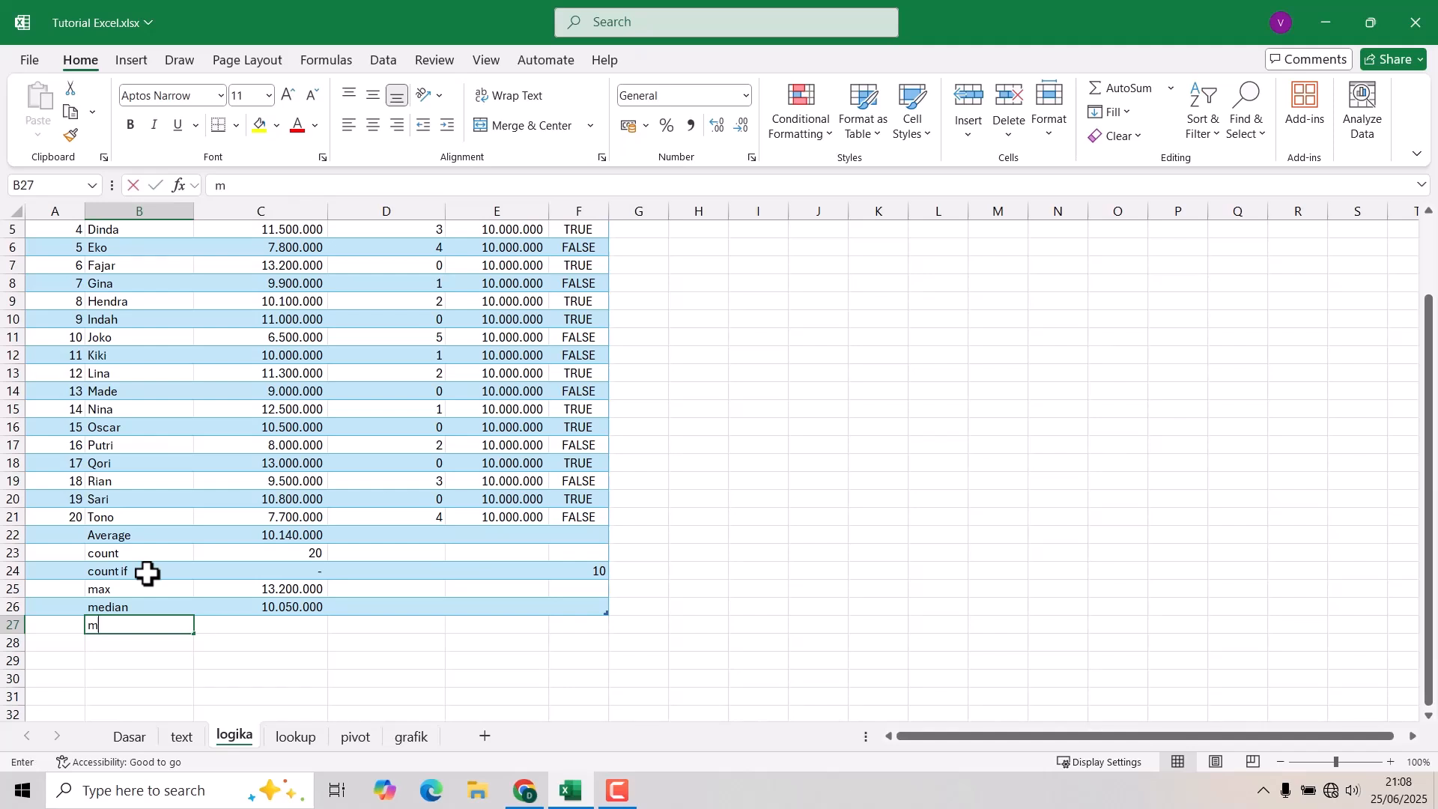
type("in")
key("Tab")
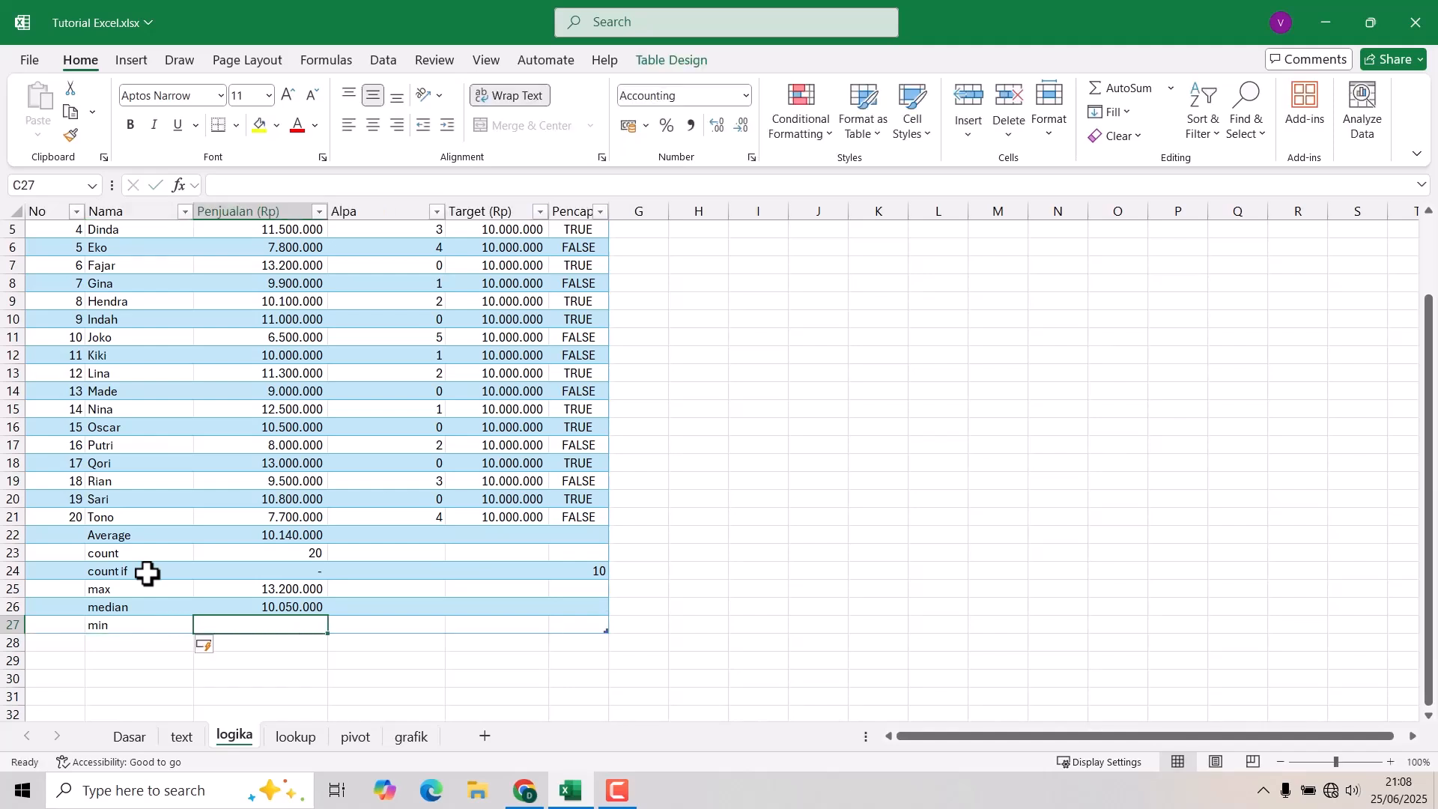
- Enter =MIN(C2:C21) in C27 to find the lowest sales figure
type("=min")
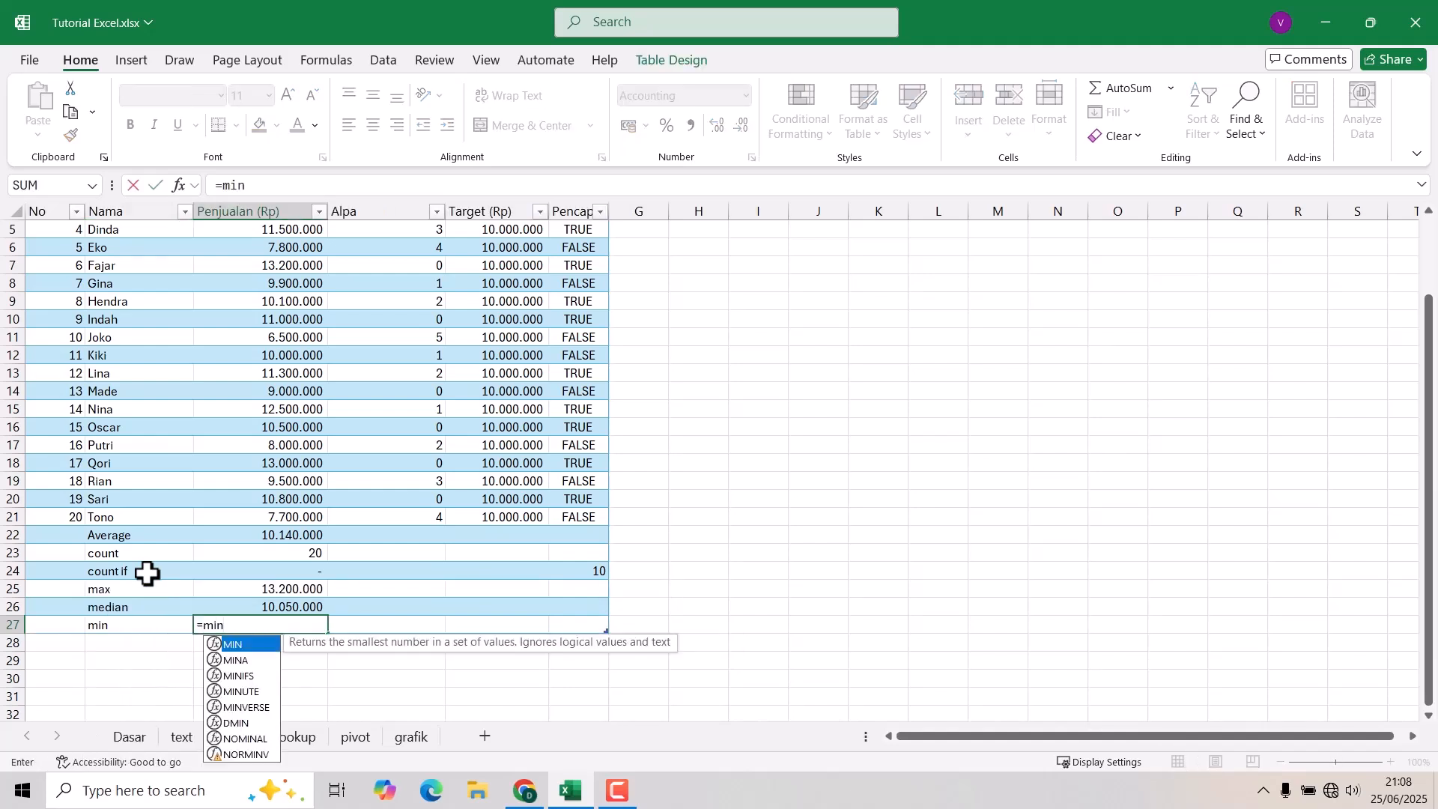
key("Tab")
scroll(277, 303, "up", 2)
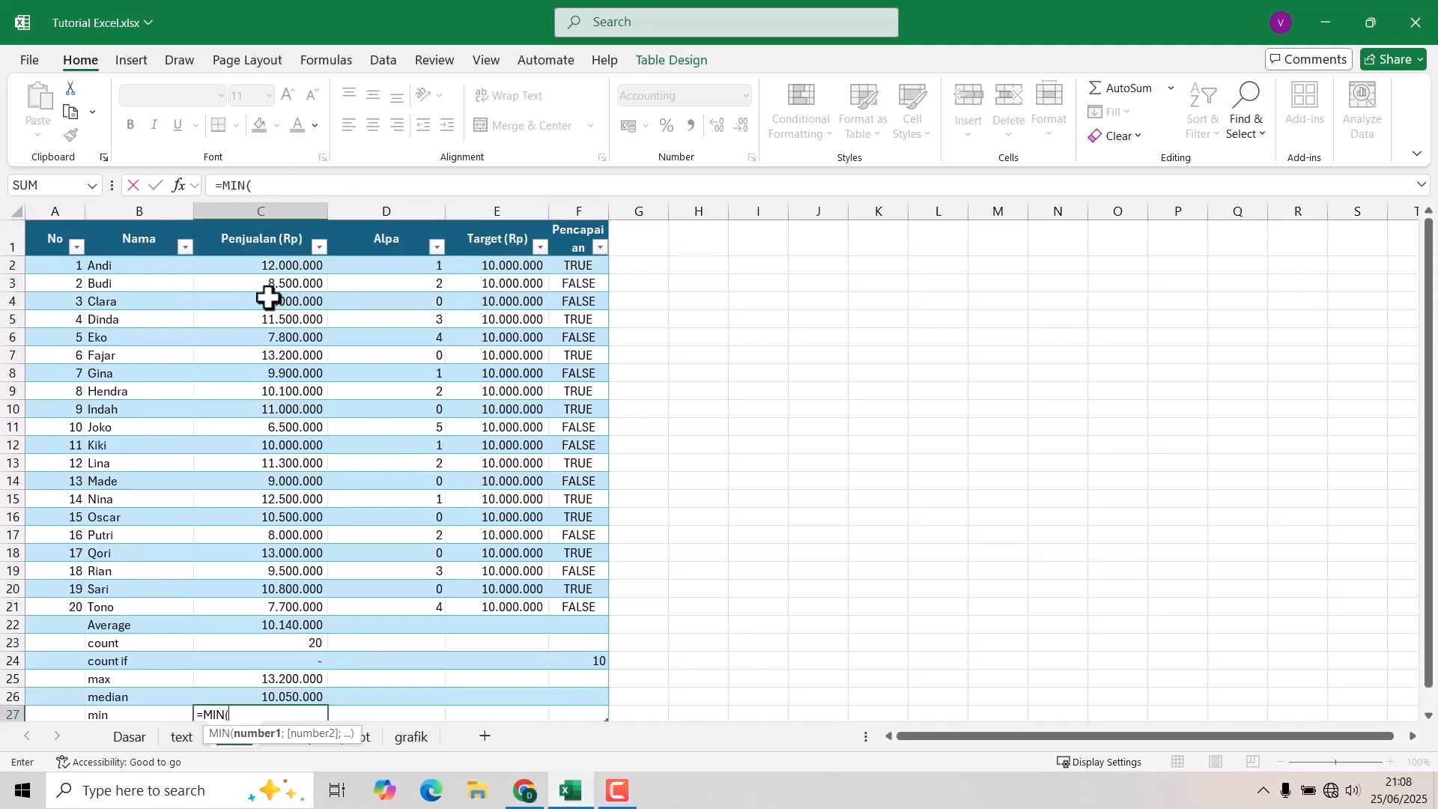
left_click_drag(263, 258, 308, 606)
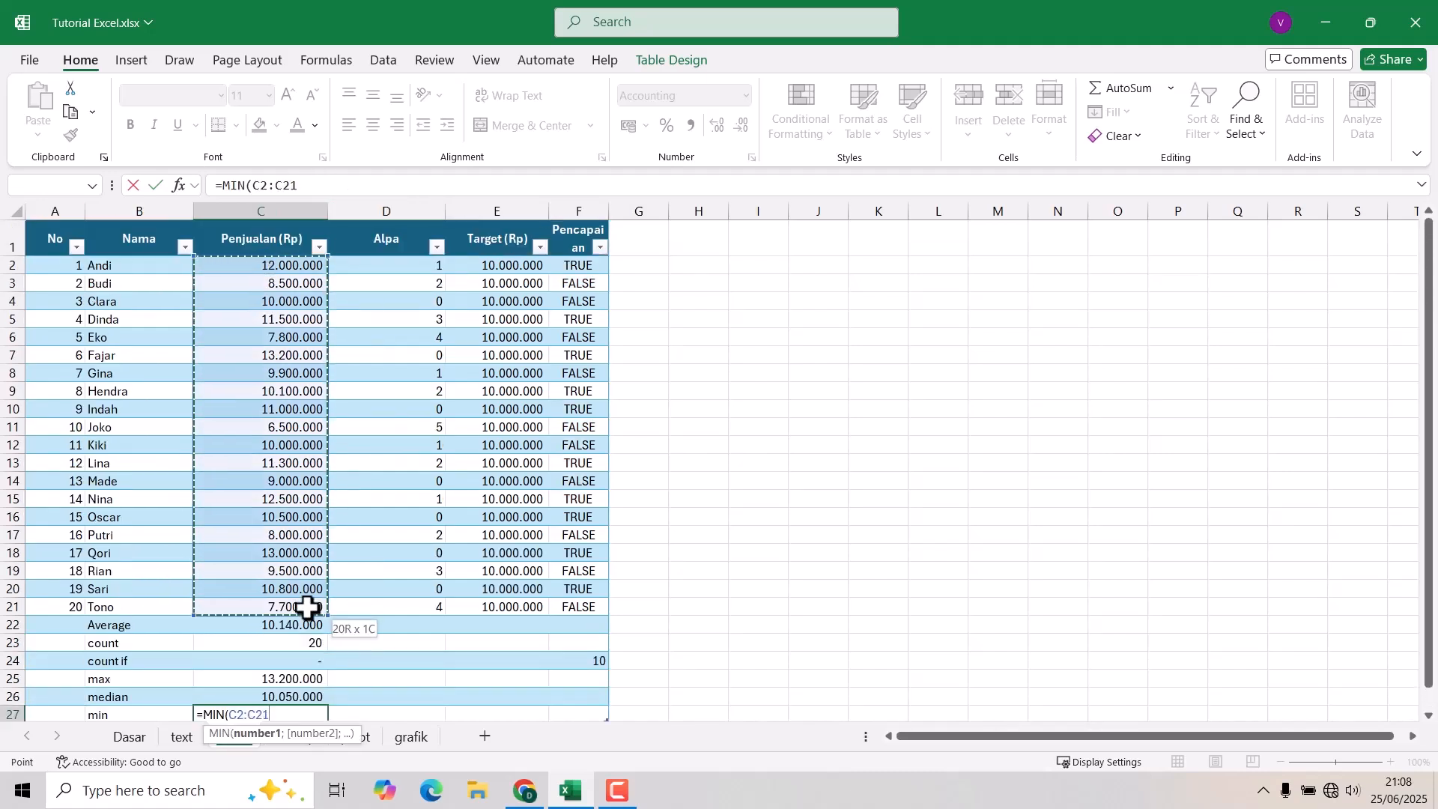
type(")")
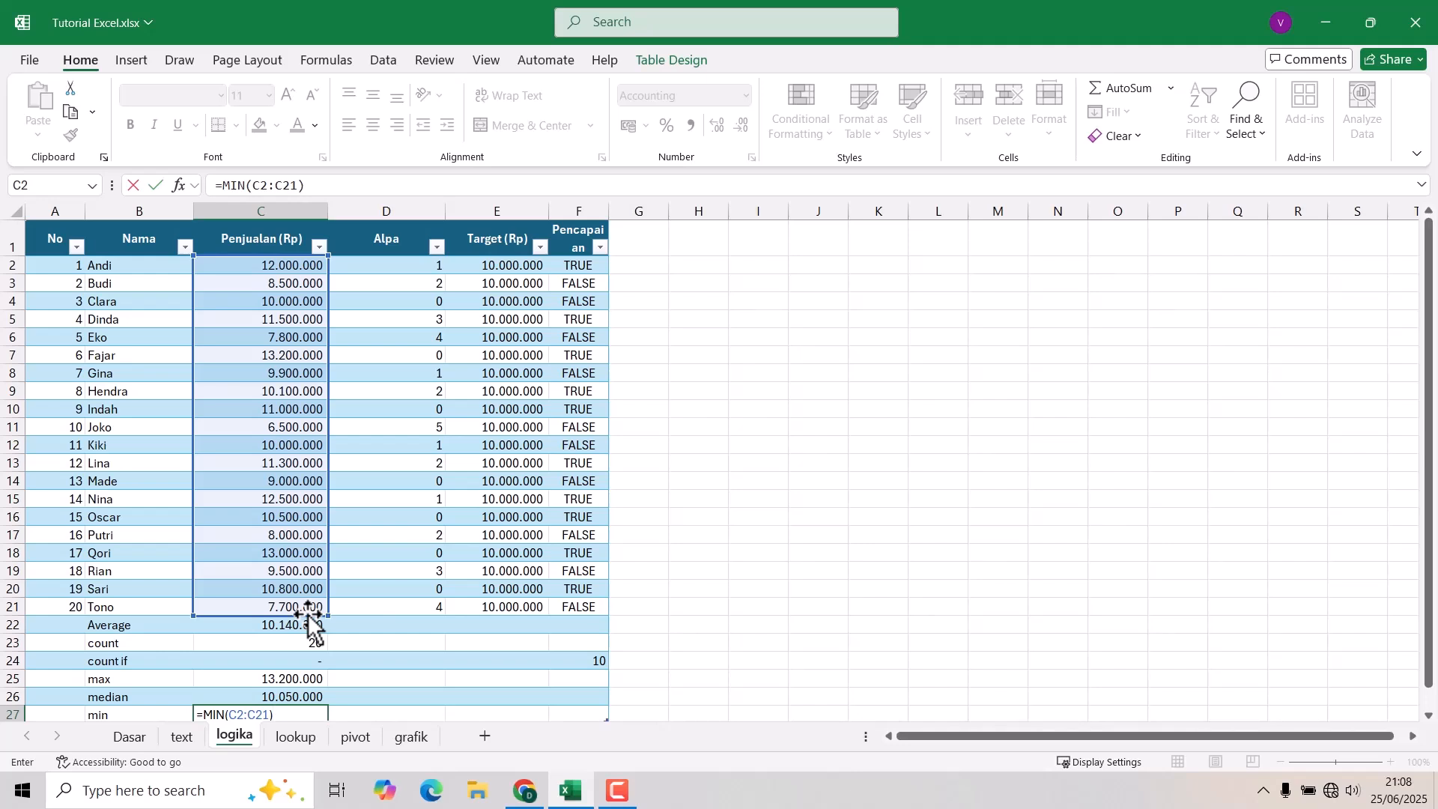
scroll(308, 626, "down", 1)
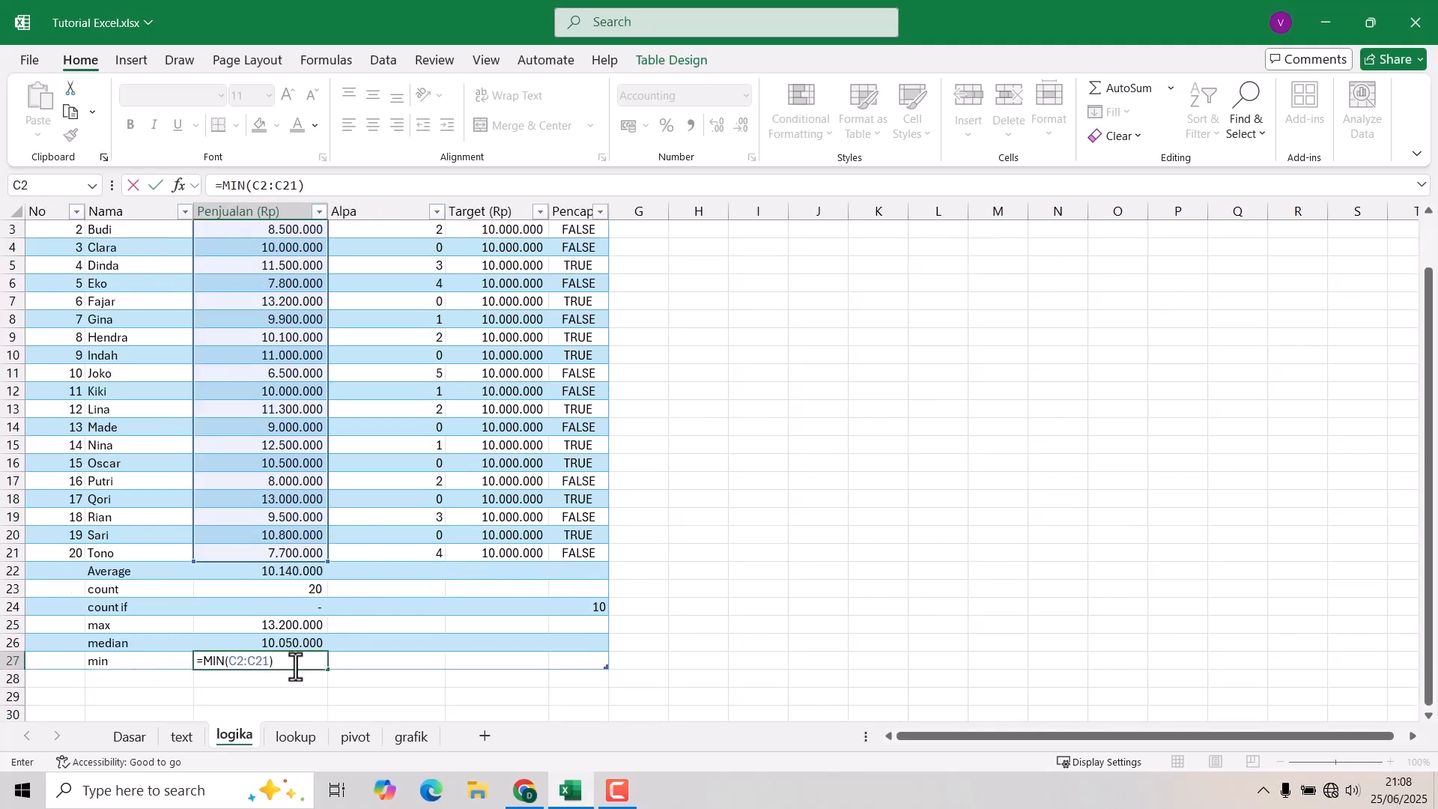
key("Return")
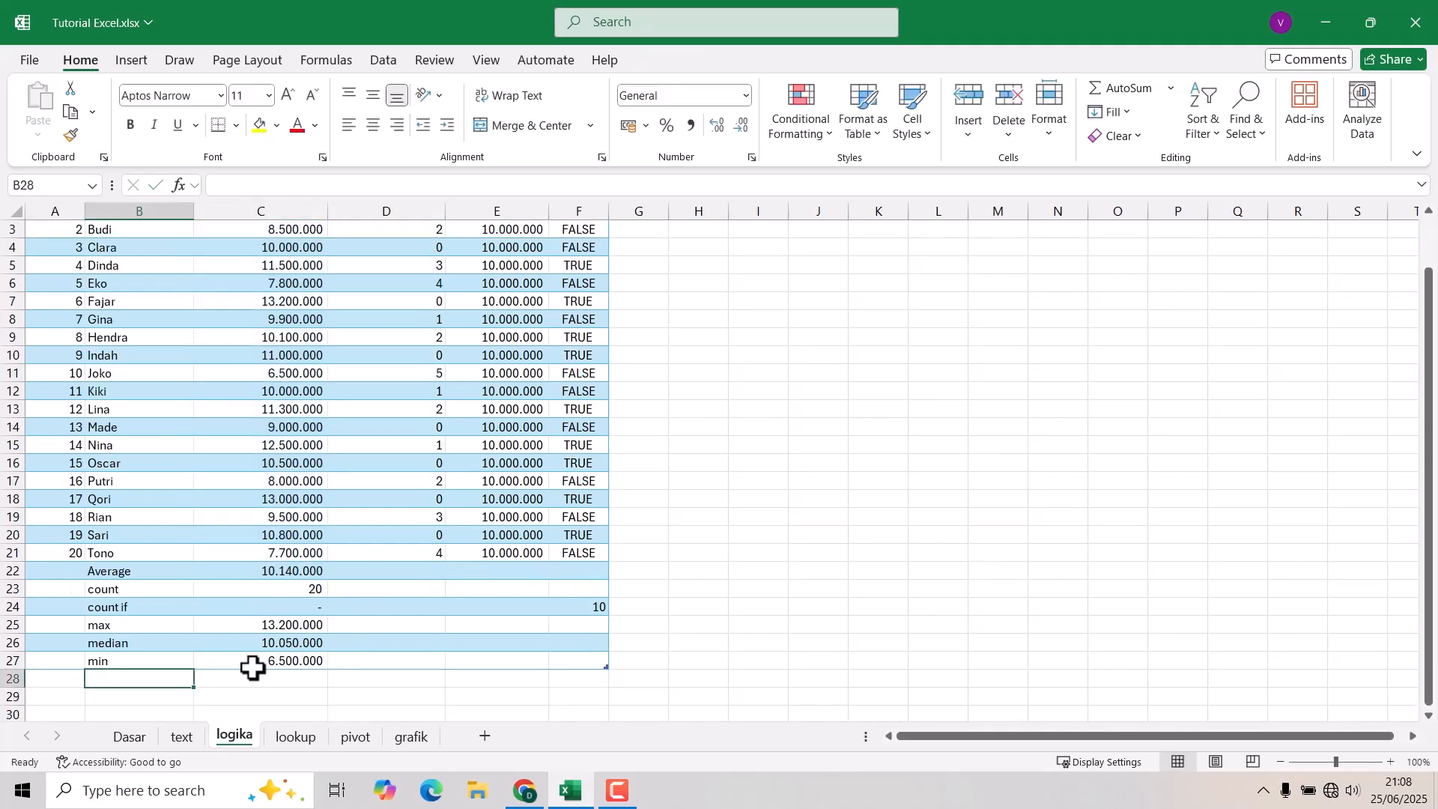
- Check the MIN result in C27 against the lowest sales entry in row 11 of the table
left_click(288, 662)
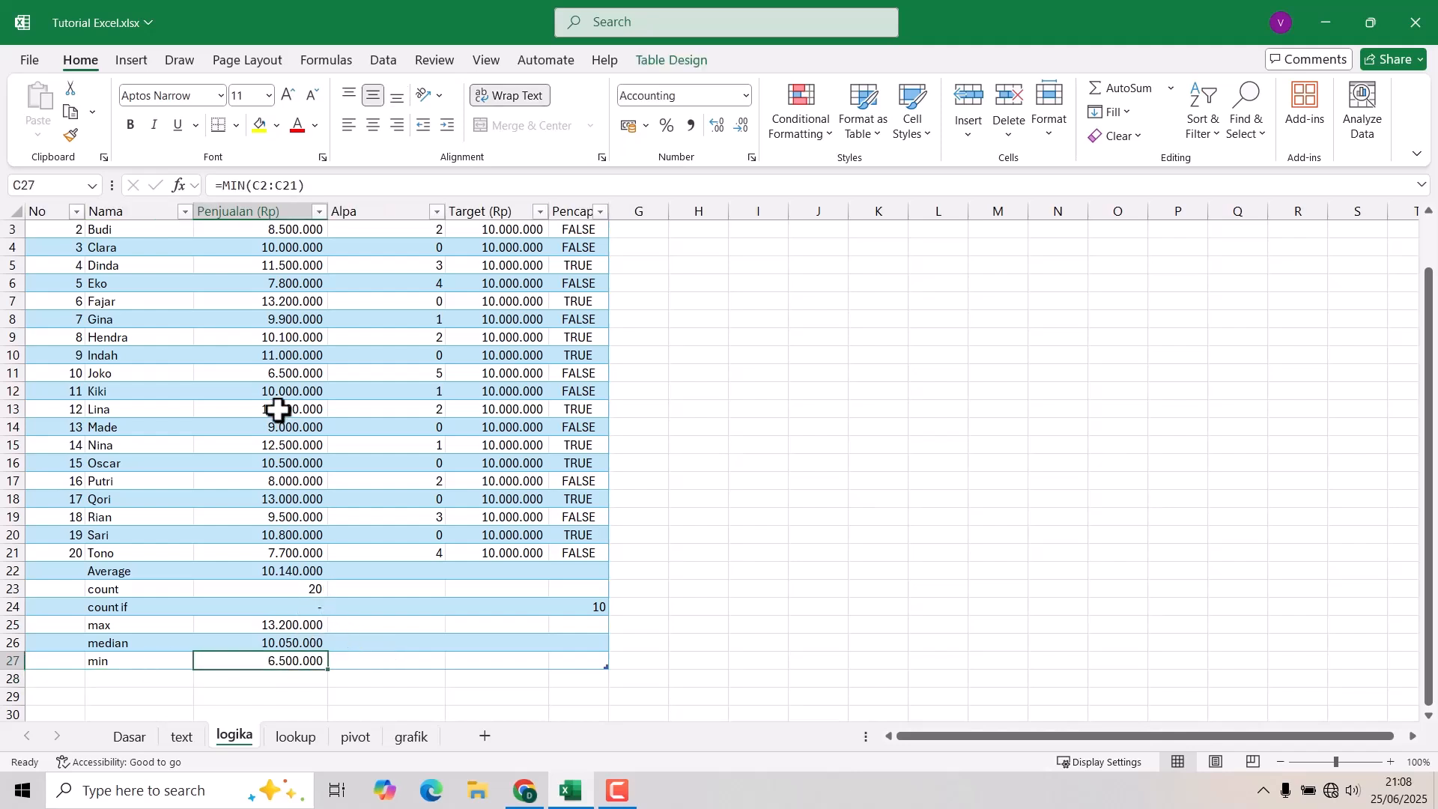
left_click(6, 379)
left_click(9, 372)
scroll(316, 409, "up", 1)
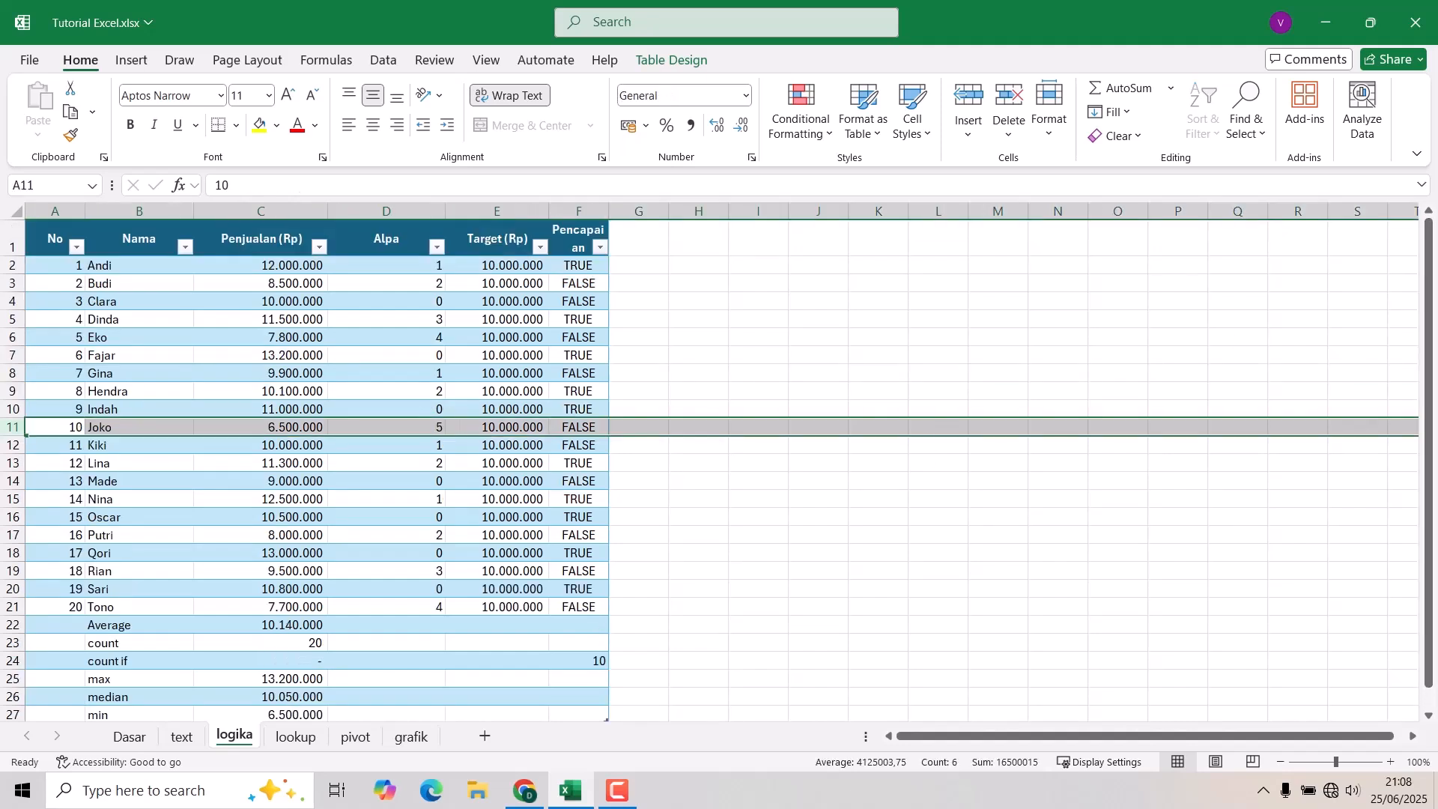
left_click(626, 788)
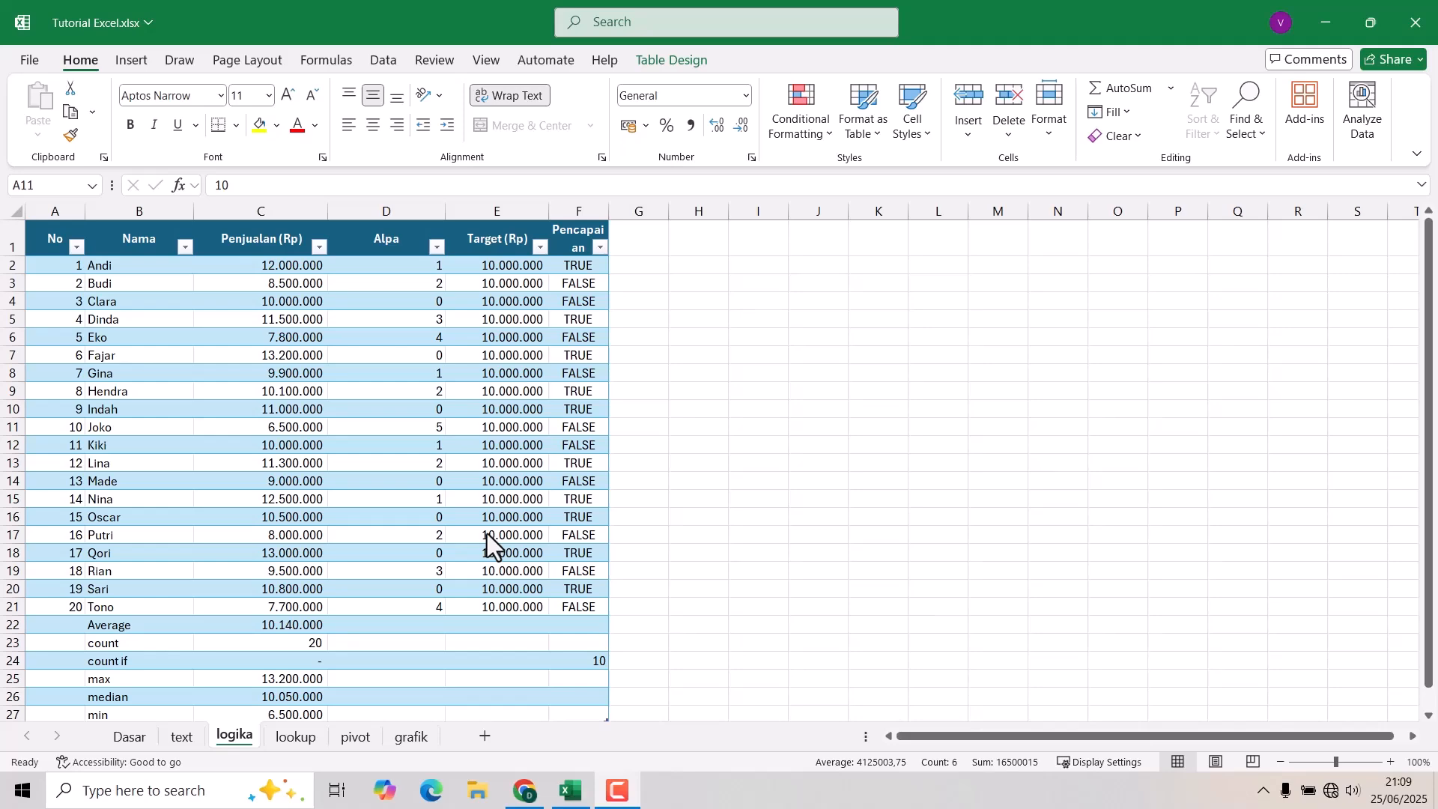
- On the lookup sheet, format A6:D16 as a blue light-style table with headers and autofit the Gaji column
left_click(295, 737)
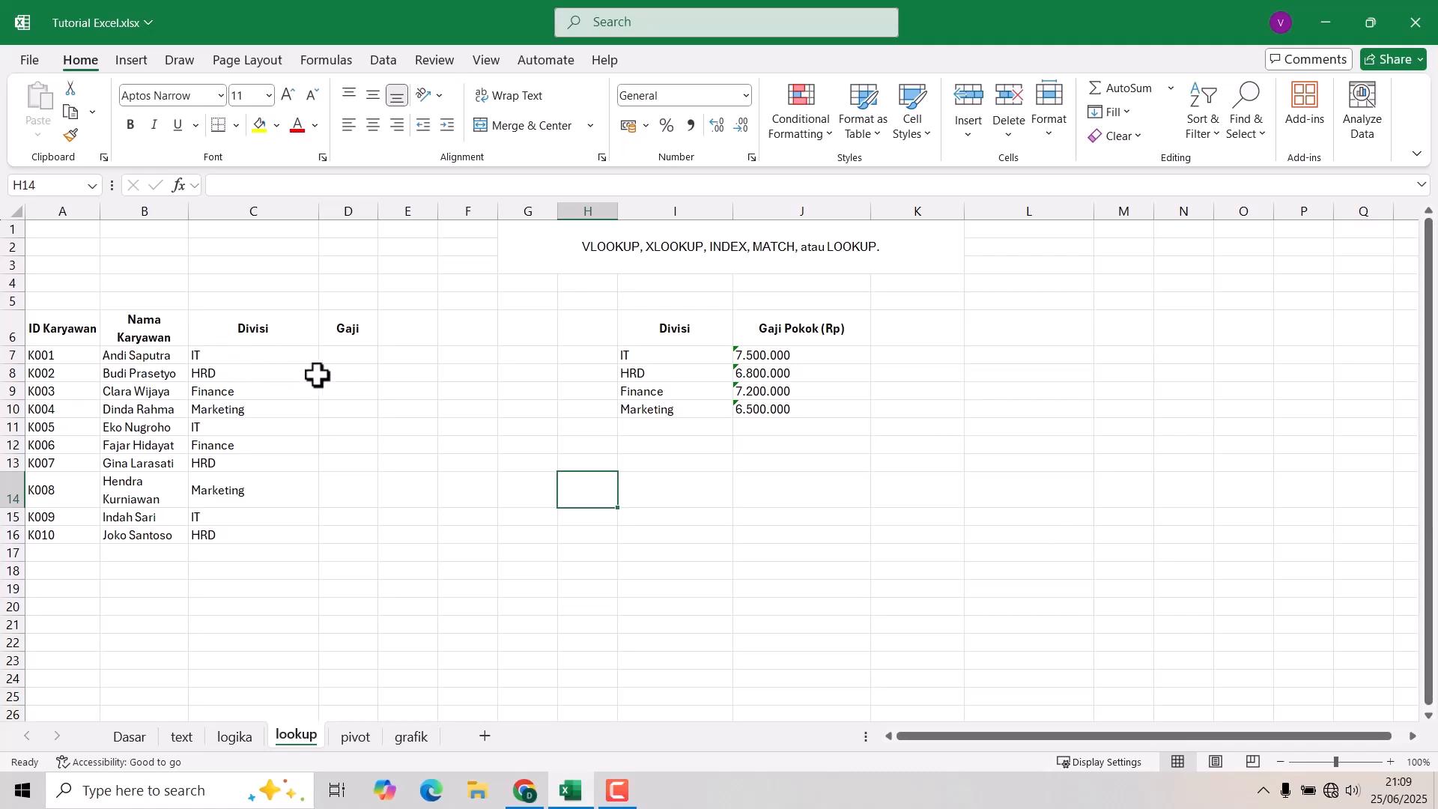
left_click_drag(55, 330, 325, 537)
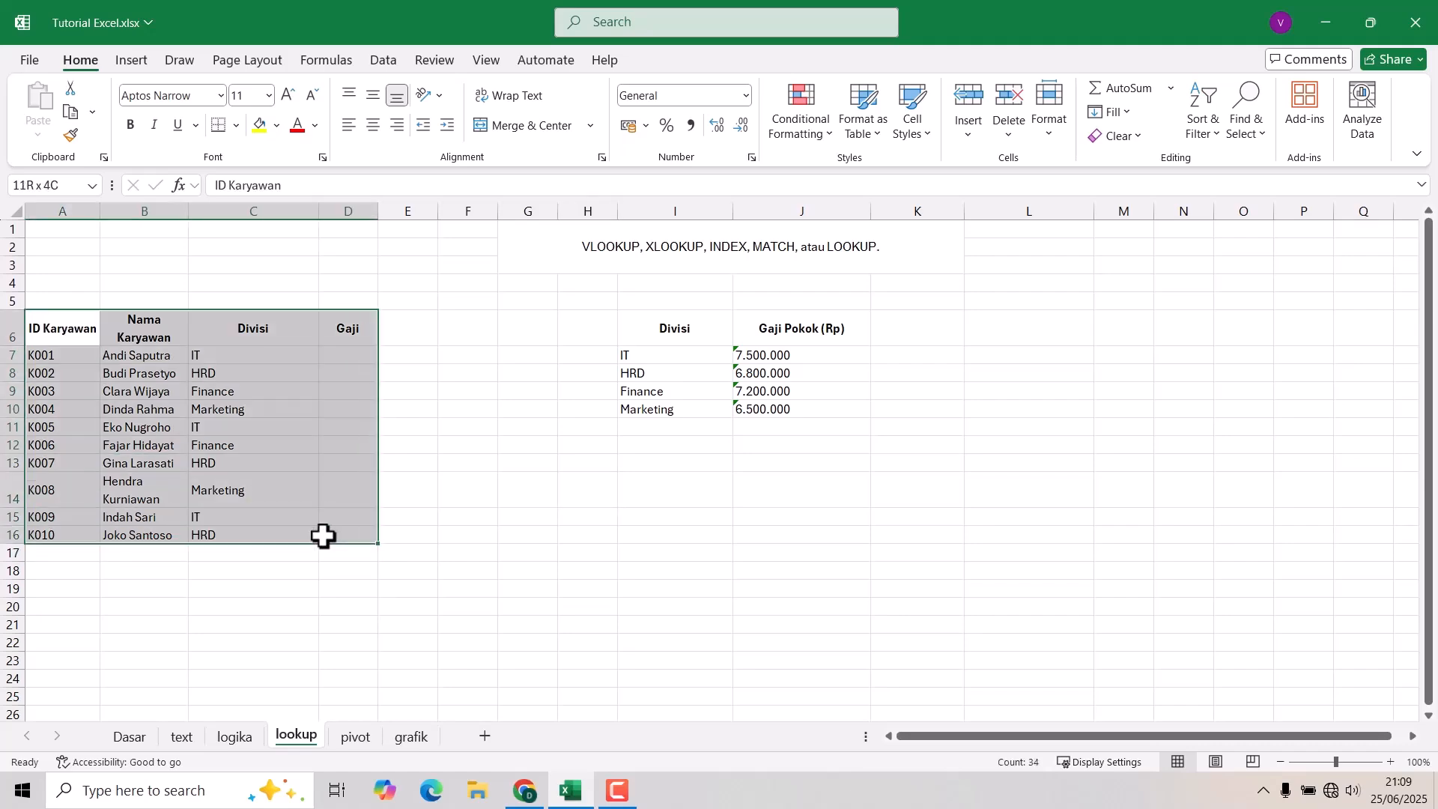
left_click(866, 124)
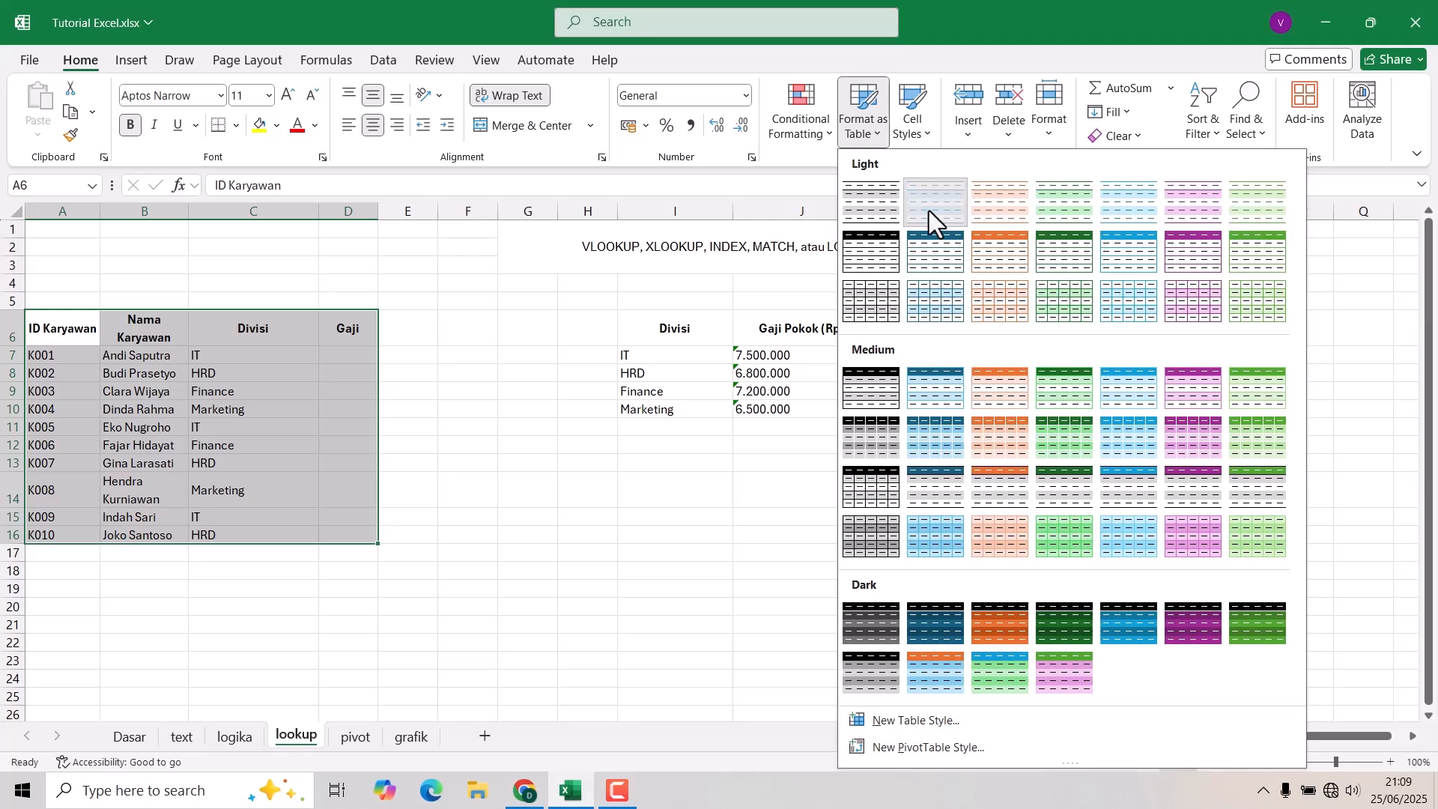
left_click(941, 247)
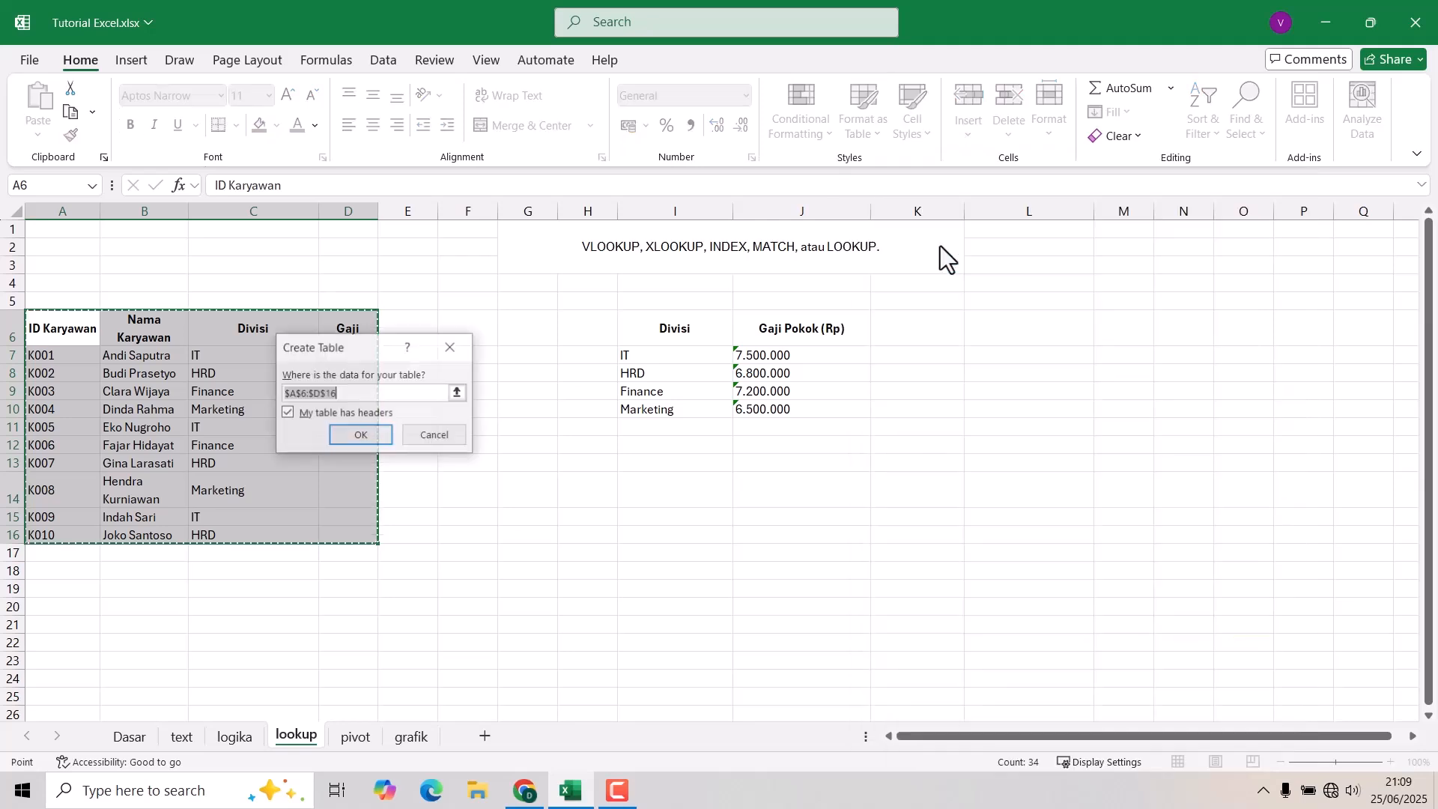
left_click(344, 438)
left_click(585, 453)
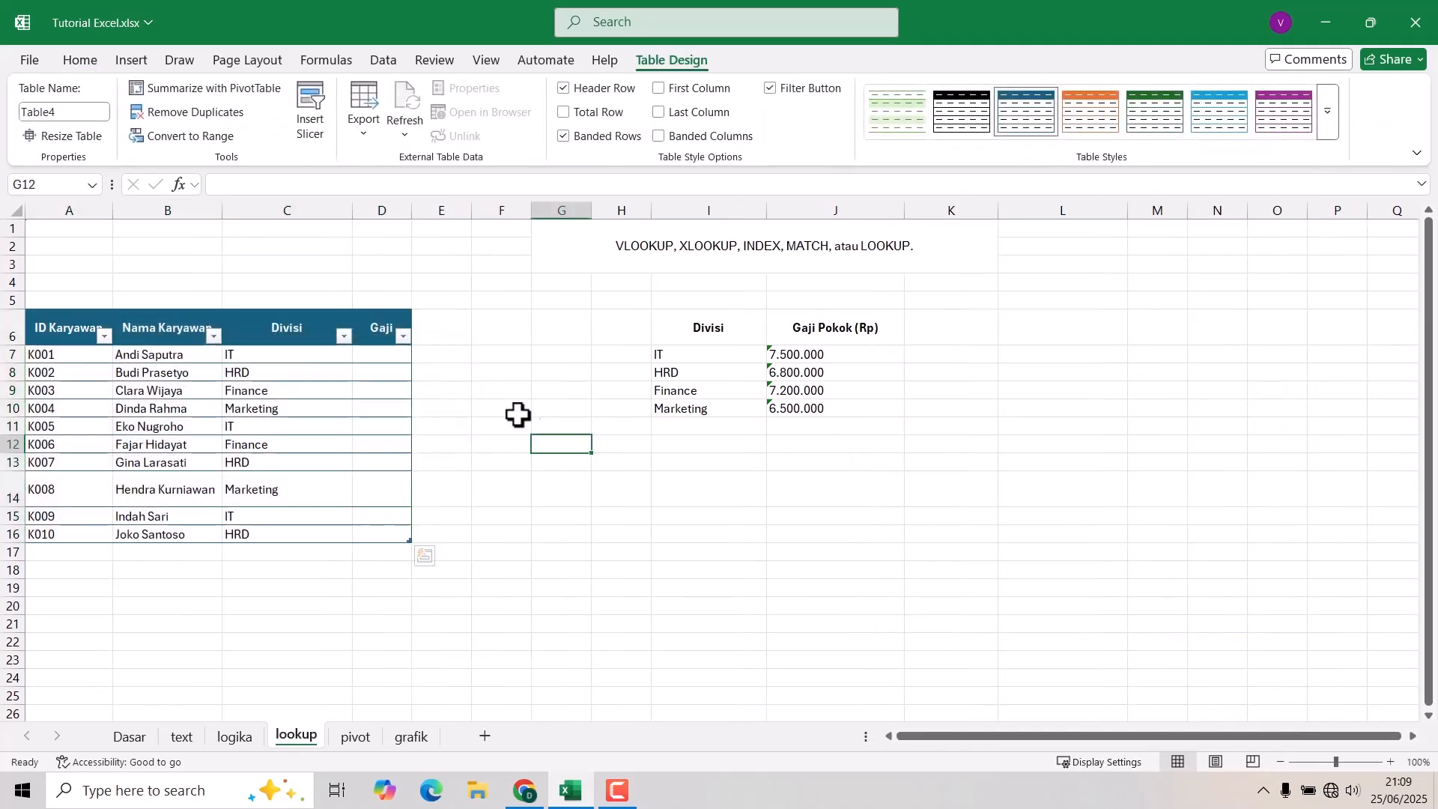
double_click(411, 210)
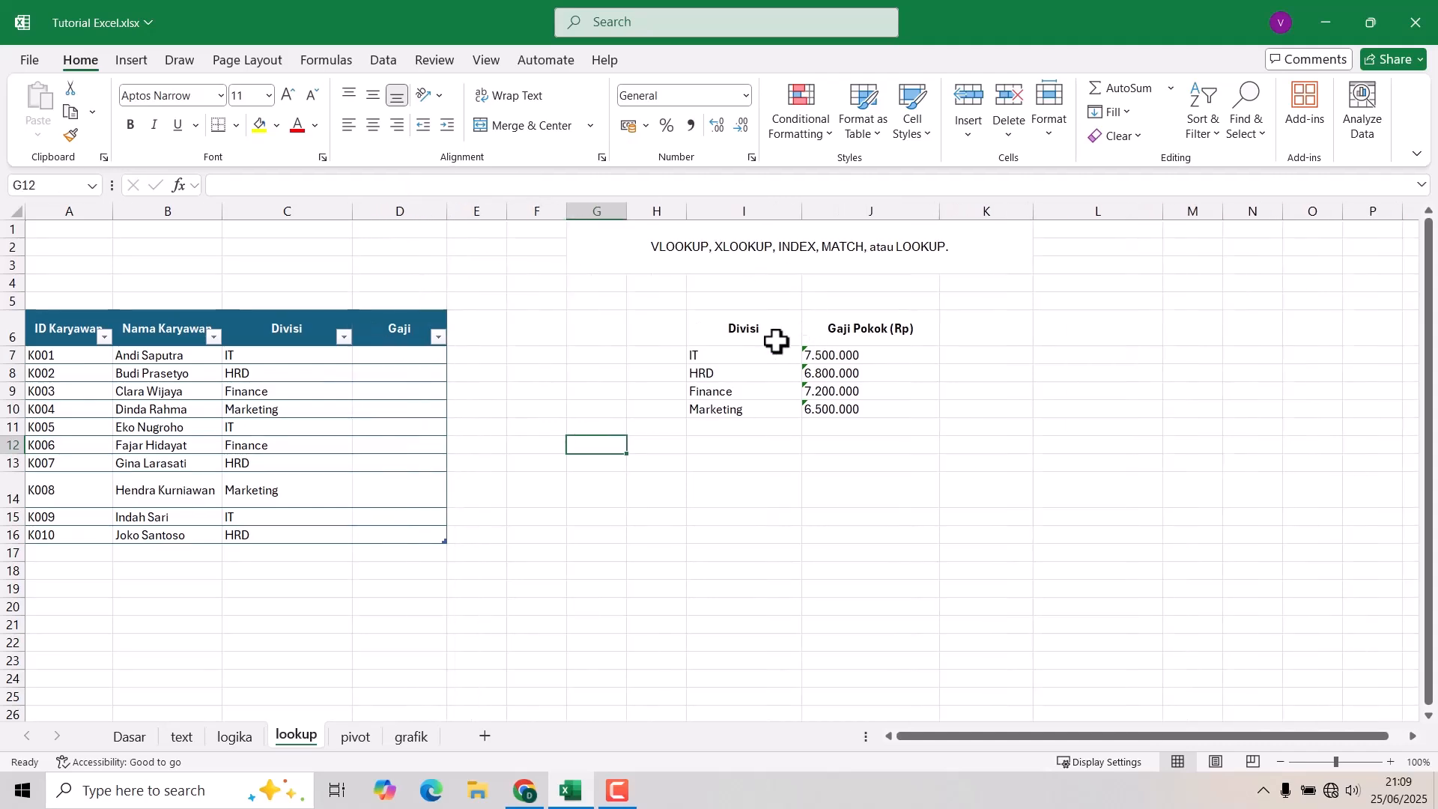
left_click_drag(716, 327, 862, 389)
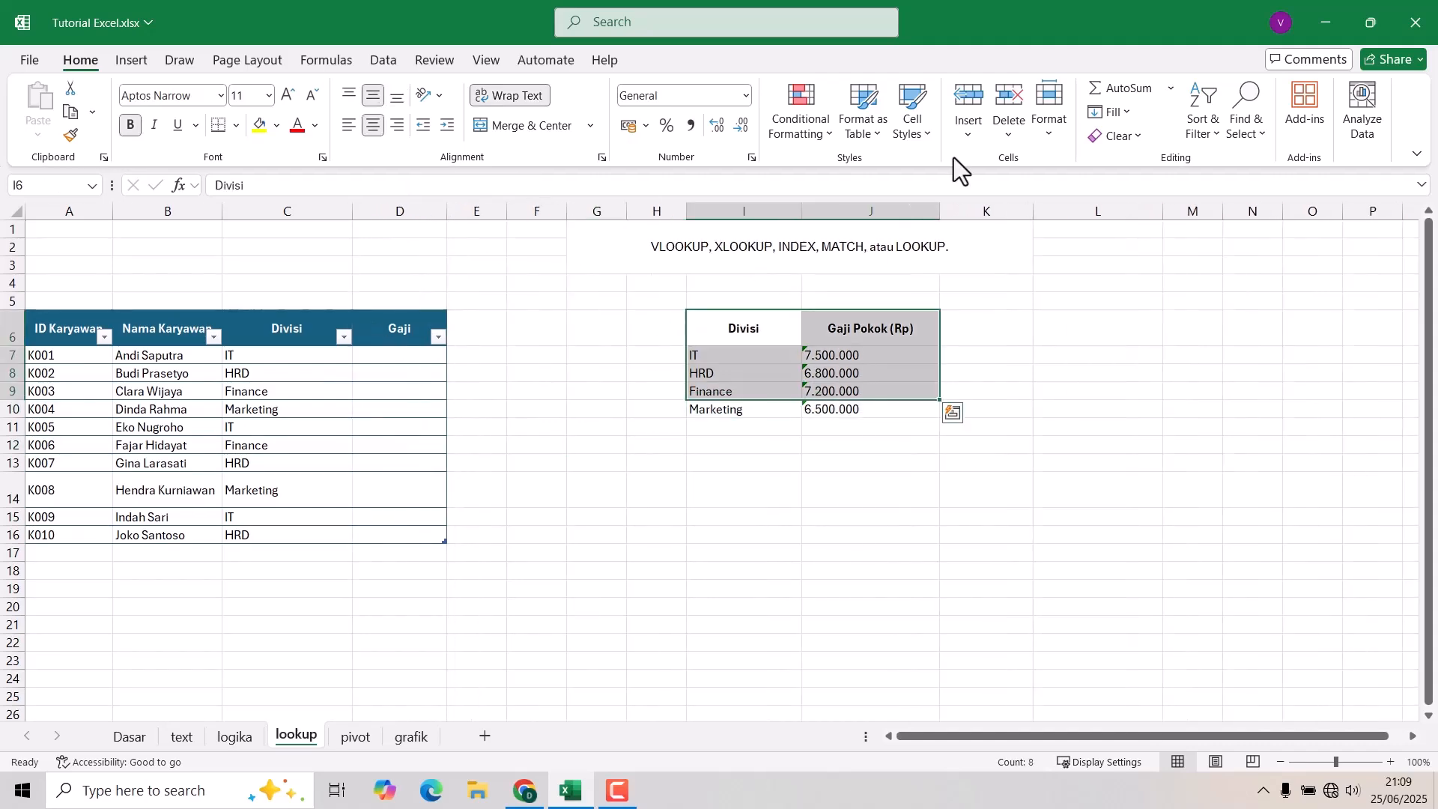
left_click(877, 113)
left_click(941, 259)
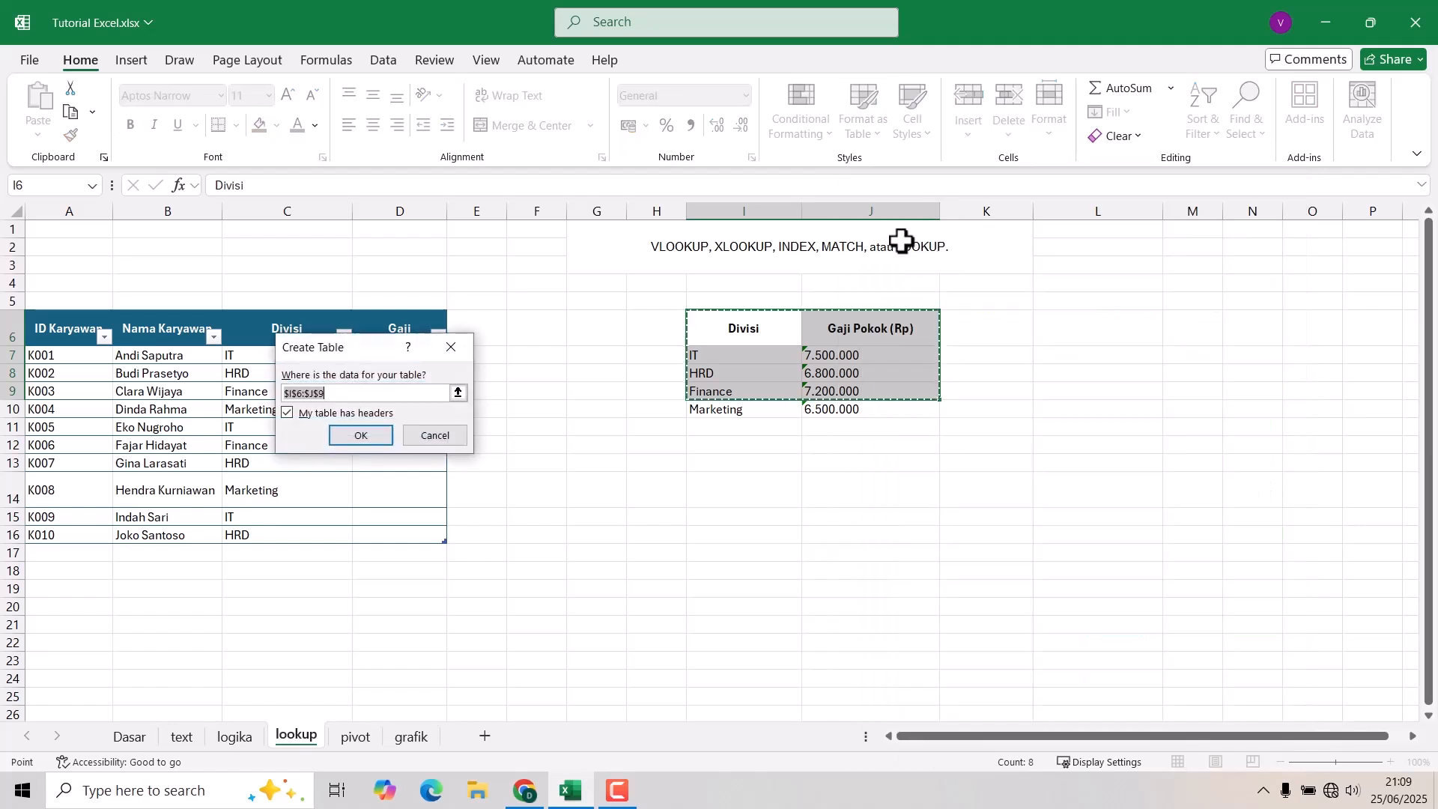
left_click(427, 430)
- Format the Divisi and Gaji Pokok range I6:J10 as a table with headers in the same blue light style
left_click_drag(717, 319, 861, 417)
left_click(868, 139)
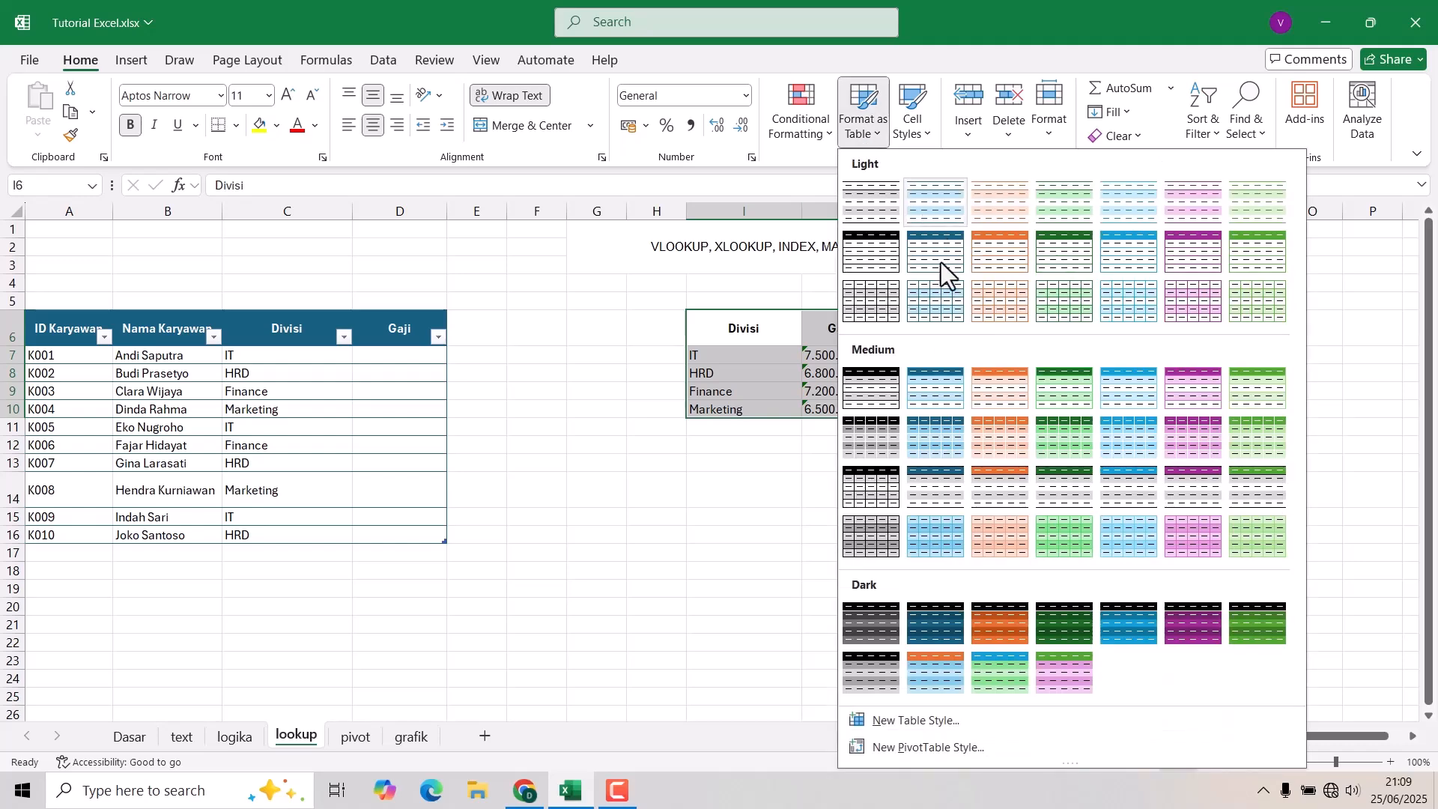
left_click(941, 262)
left_click(363, 433)
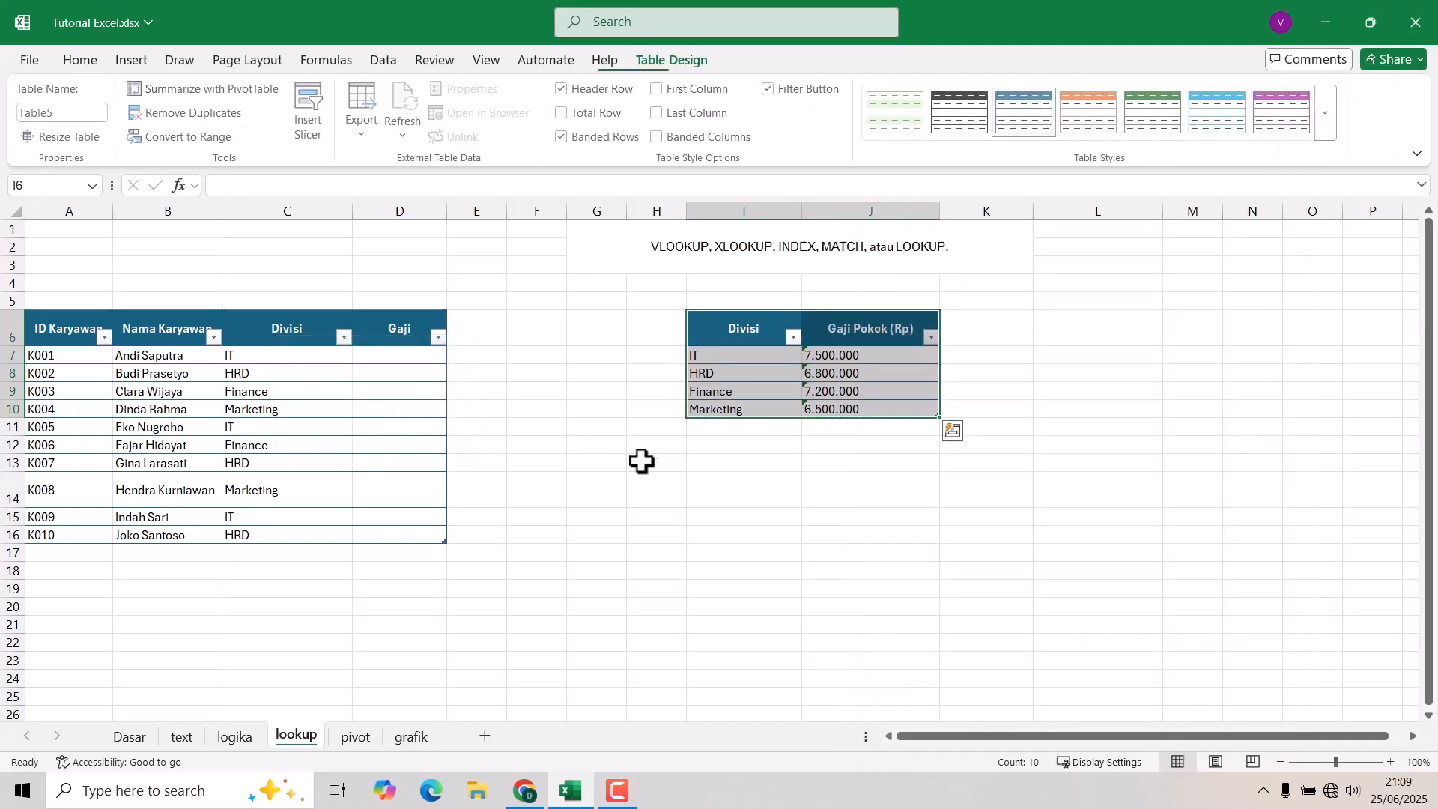
left_click(829, 495)
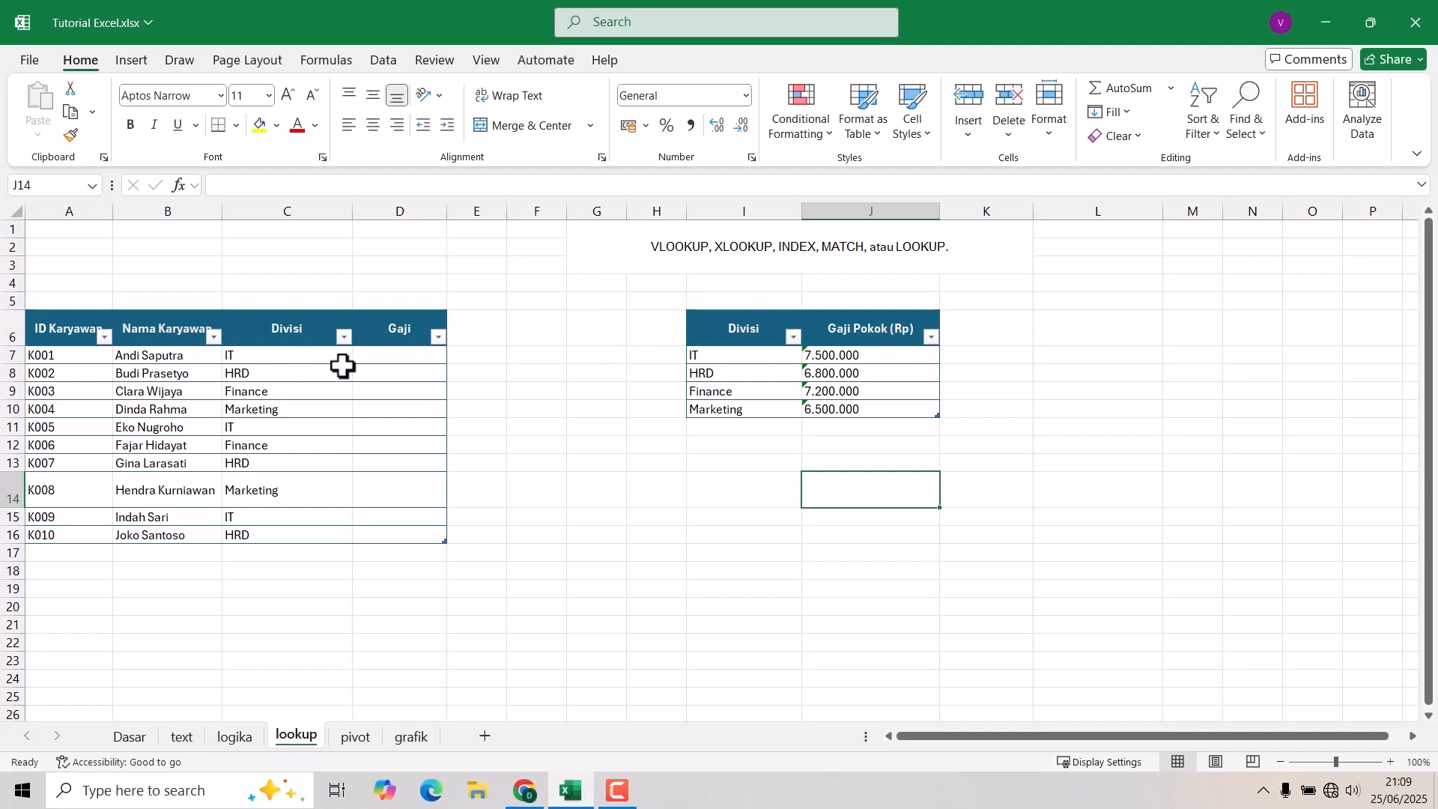
- Begin a VLOOKUP formula in D7 of the Gaji column, using the row's Divisi cell C7 as the lookup value
left_click(821, 357)
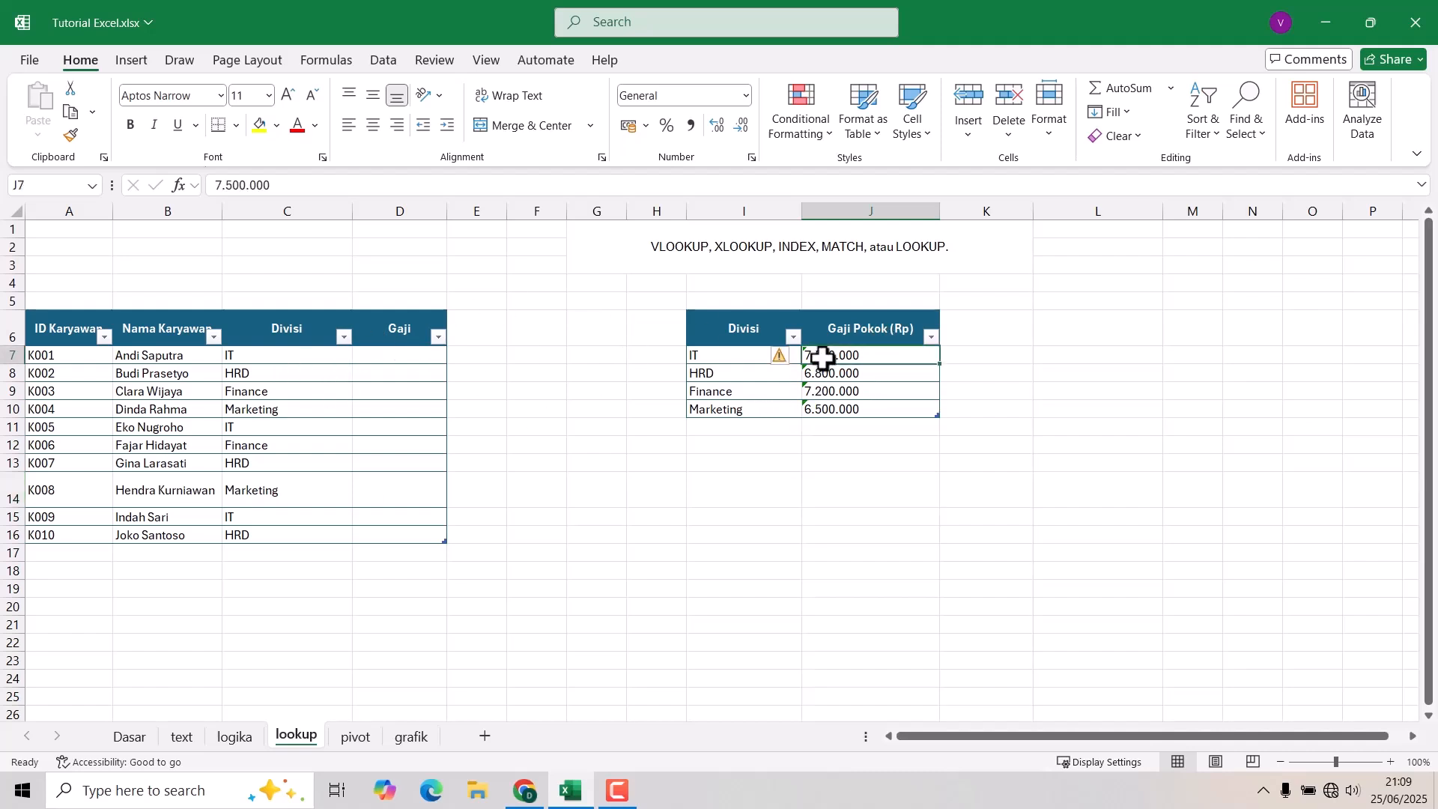
left_click_drag(822, 357, 827, 408)
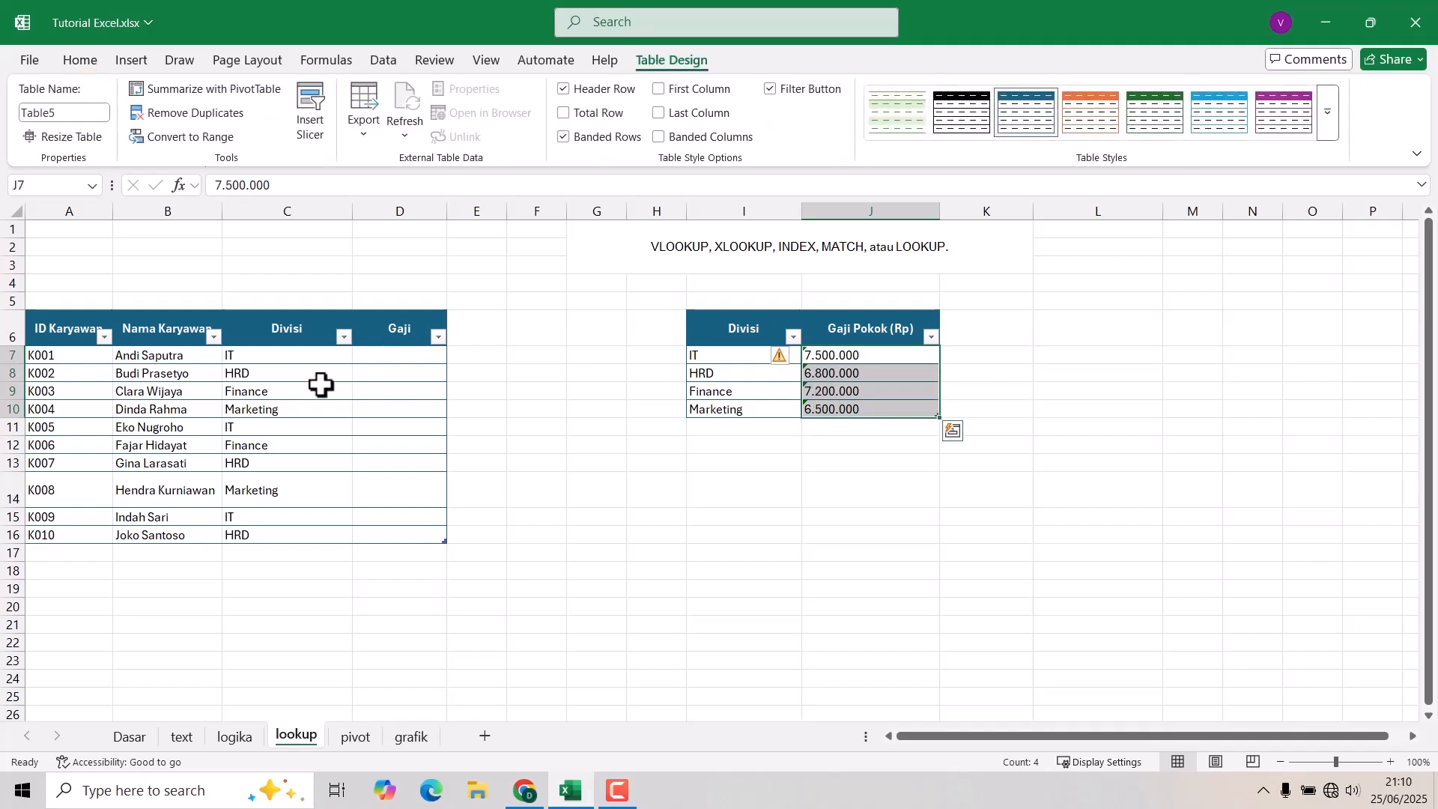
left_click(397, 369)
left_click(380, 358)
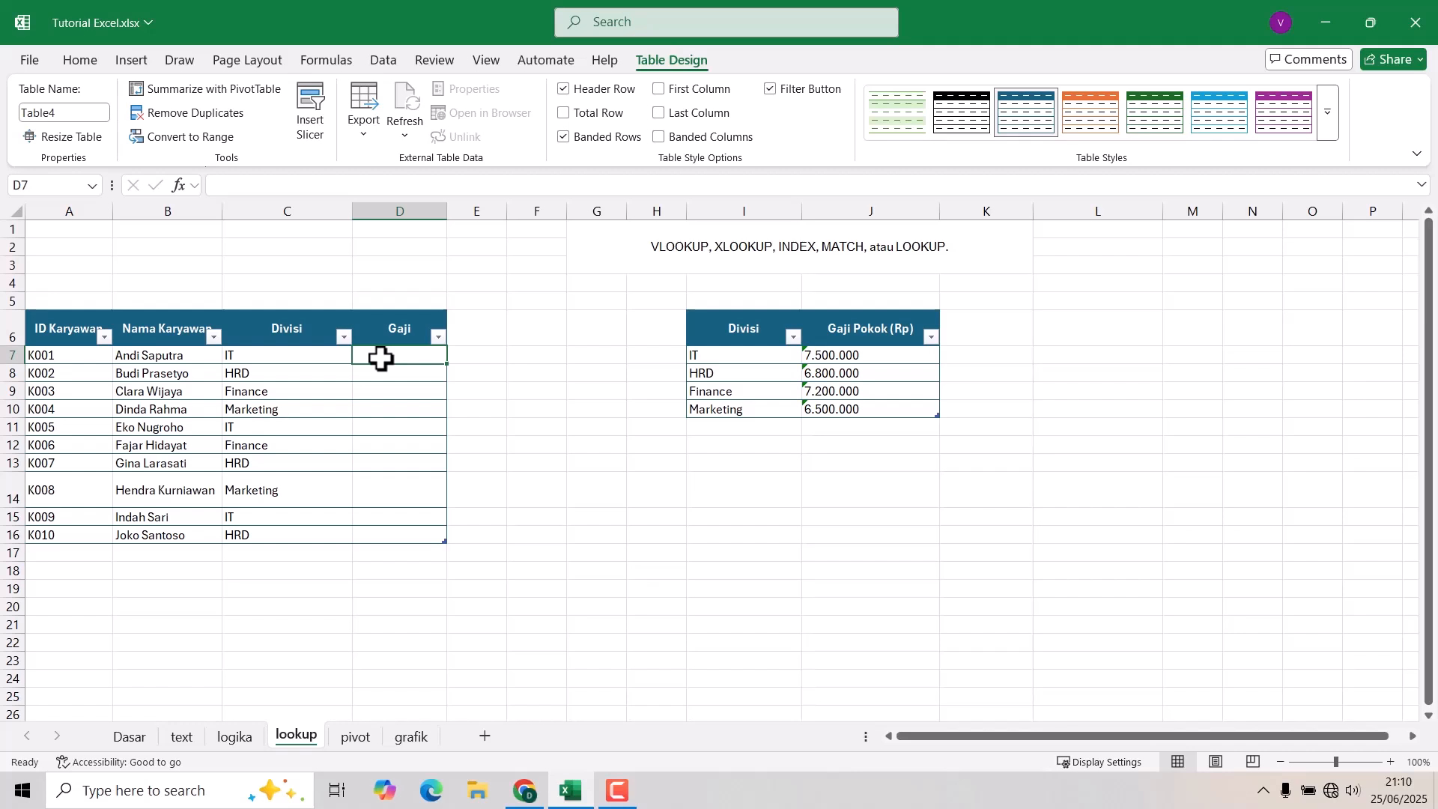
type("=")
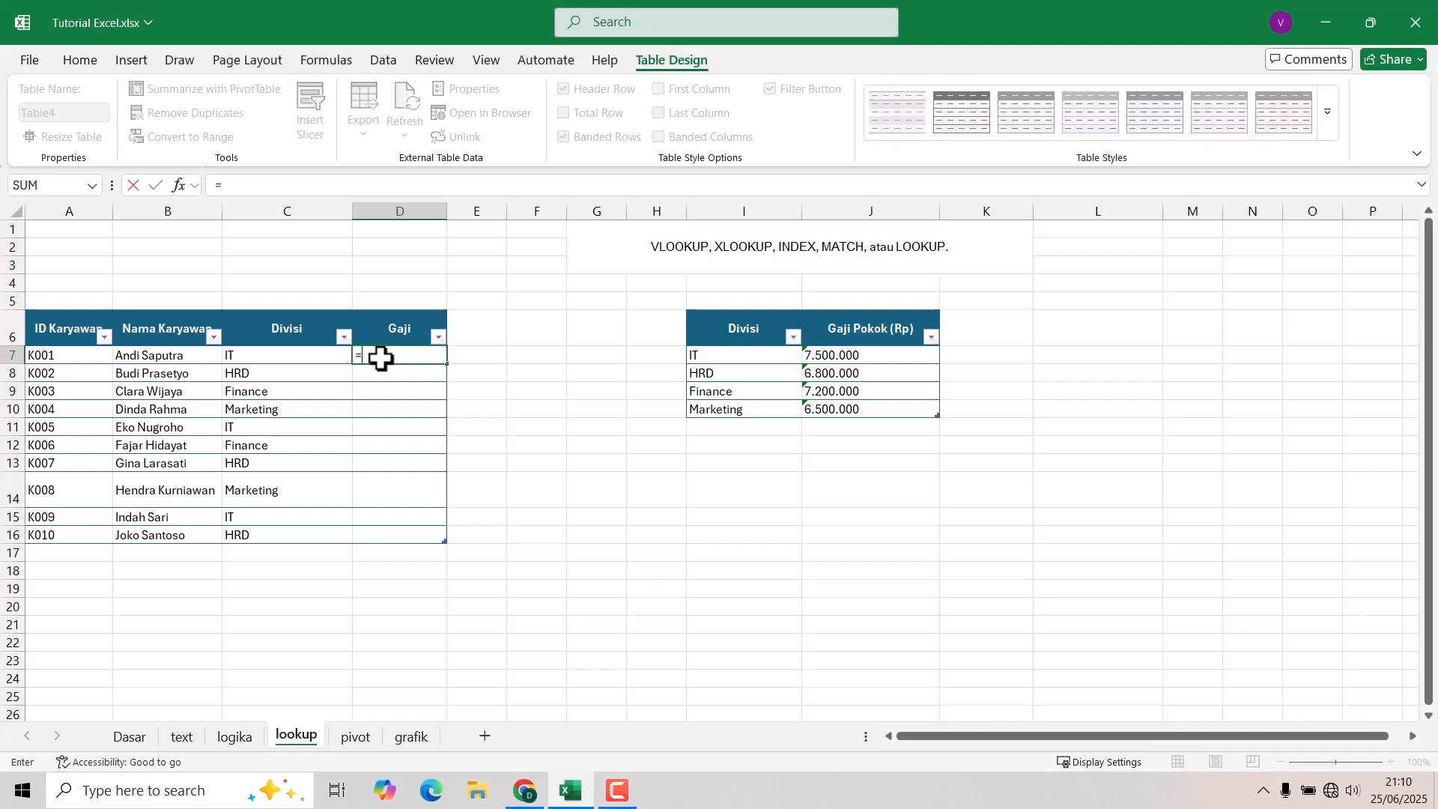
type("vlo")
key("Tab")
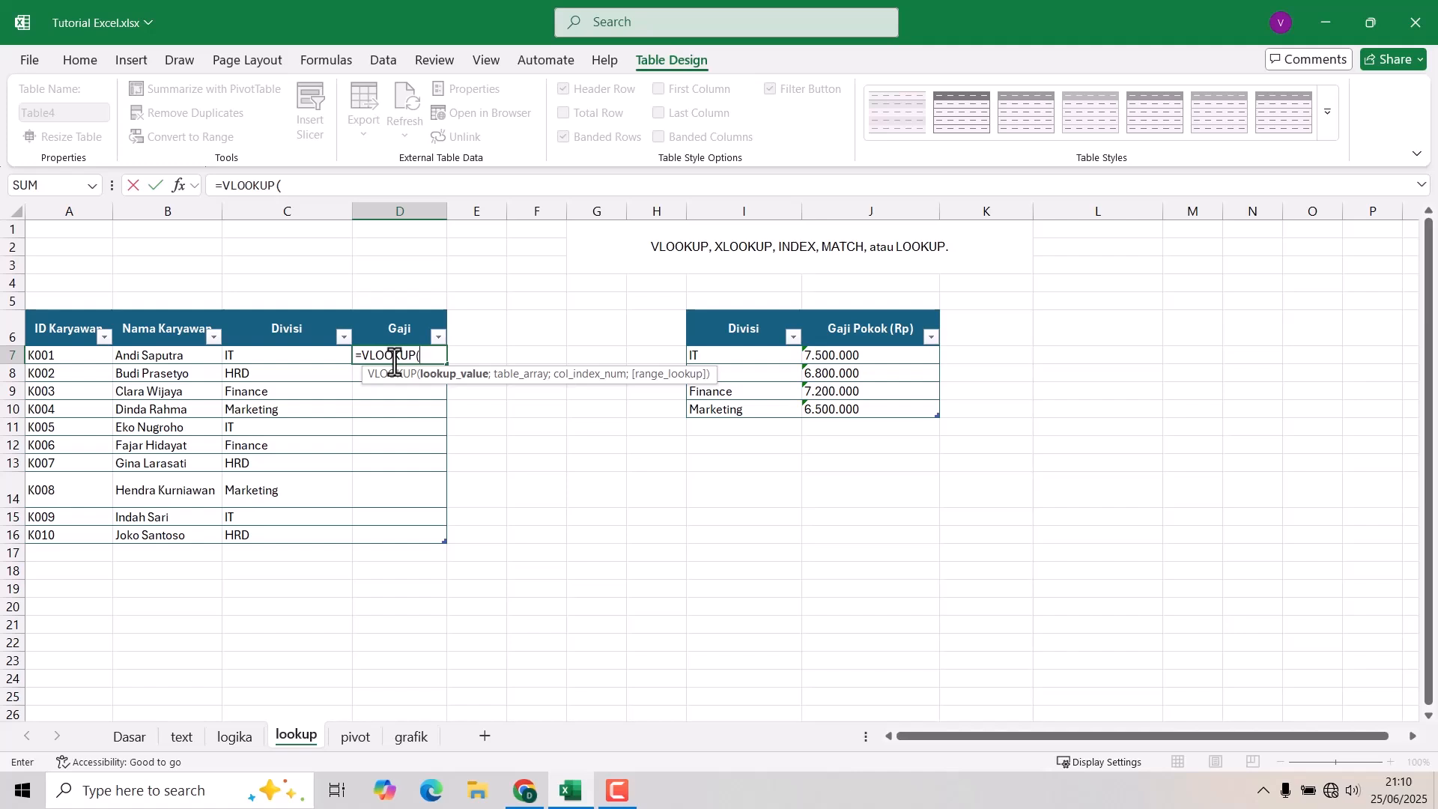
left_click(247, 356)
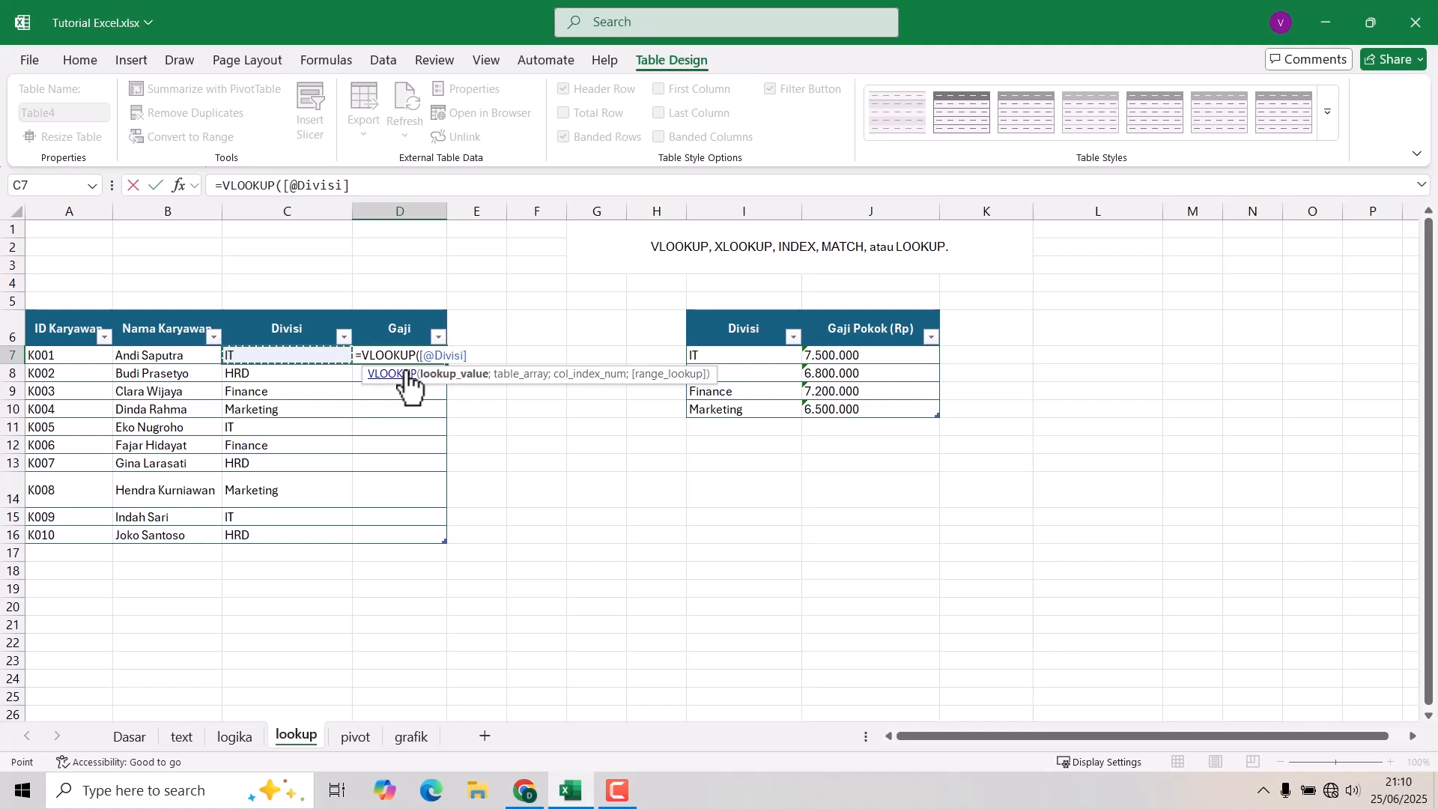
type(";")
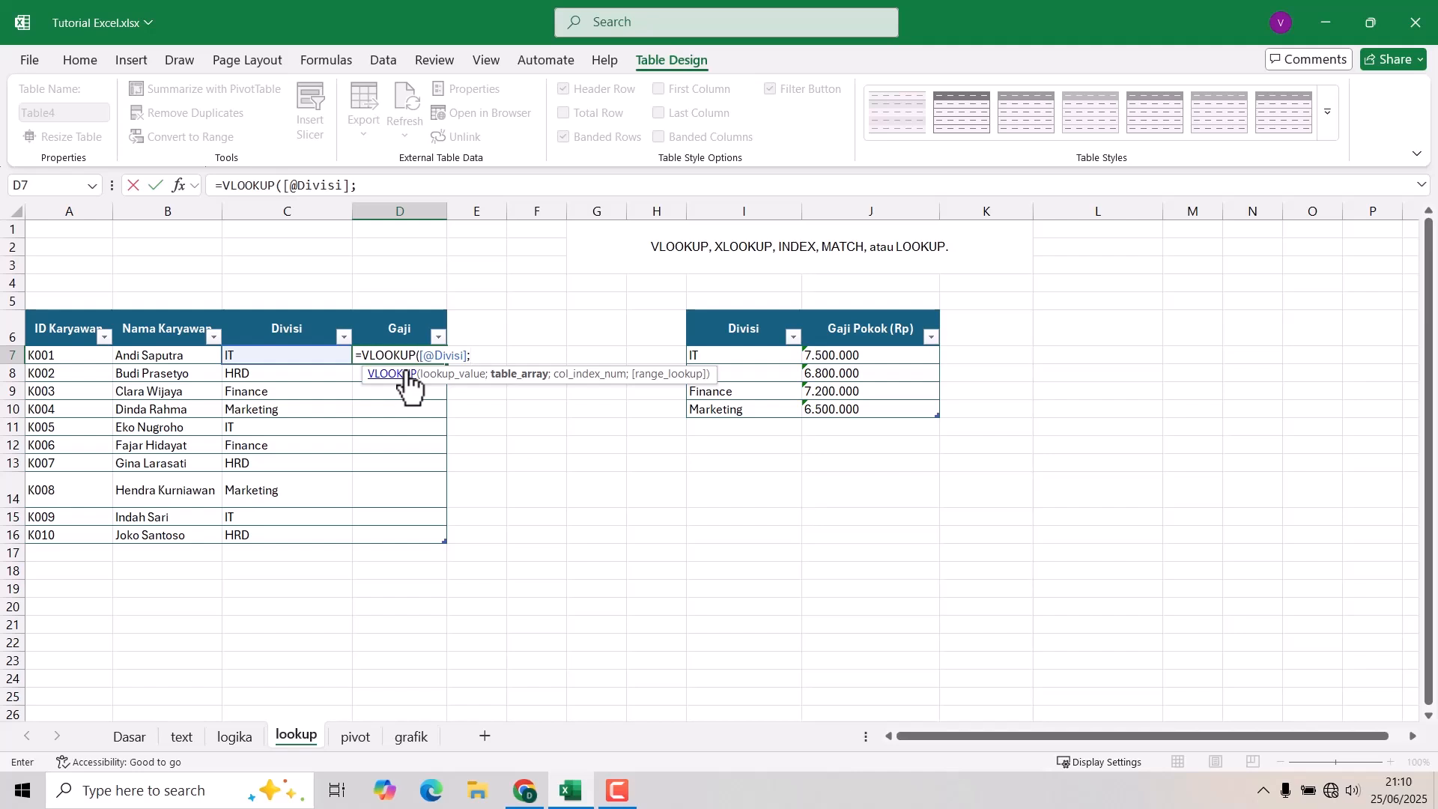
key("BackSpace")
type(";")
- Complete the D7 VLOOKUP with the whole table I6:J10 as table array, column index 2 and FALSE for an exact match
left_click_drag(723, 333, 877, 402)
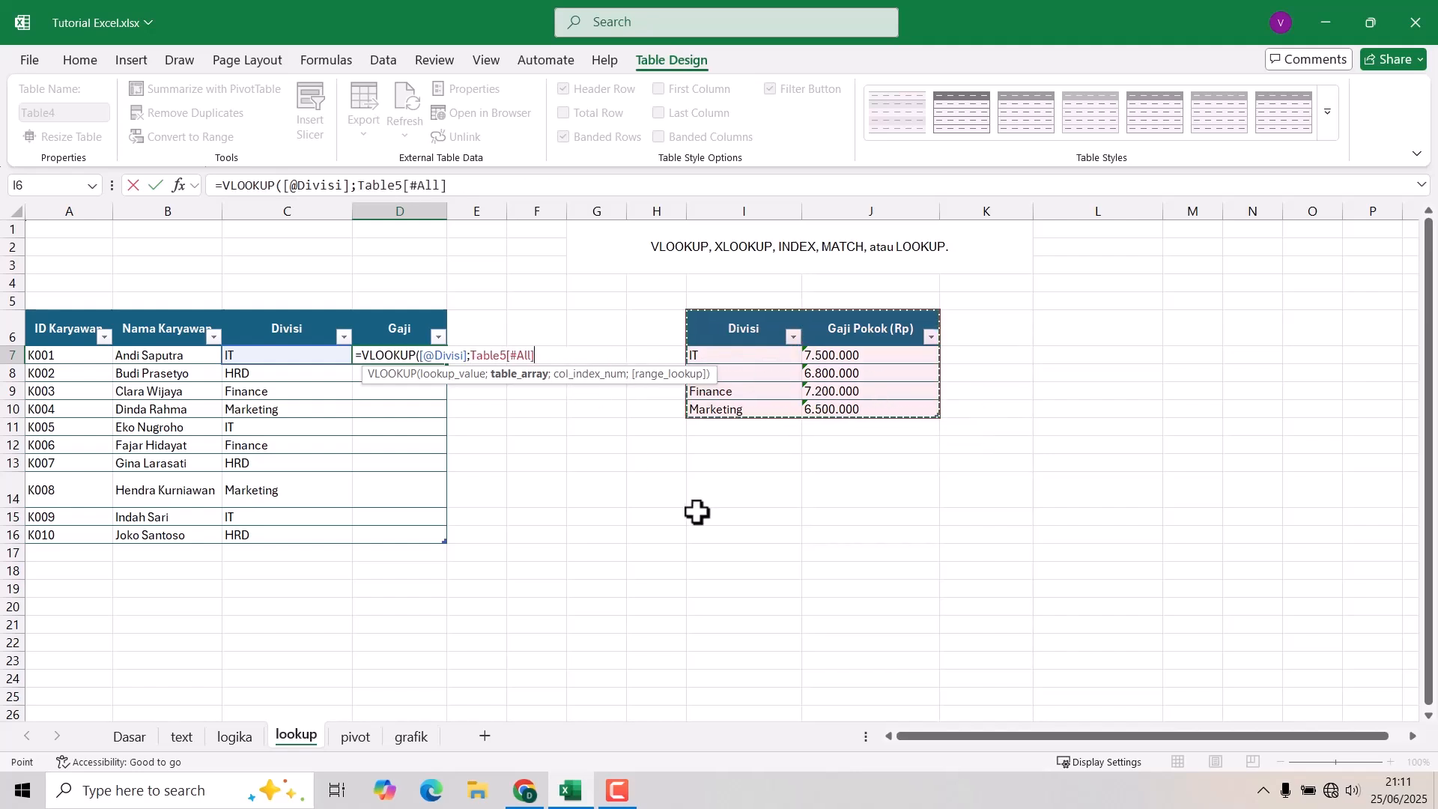
type(";")
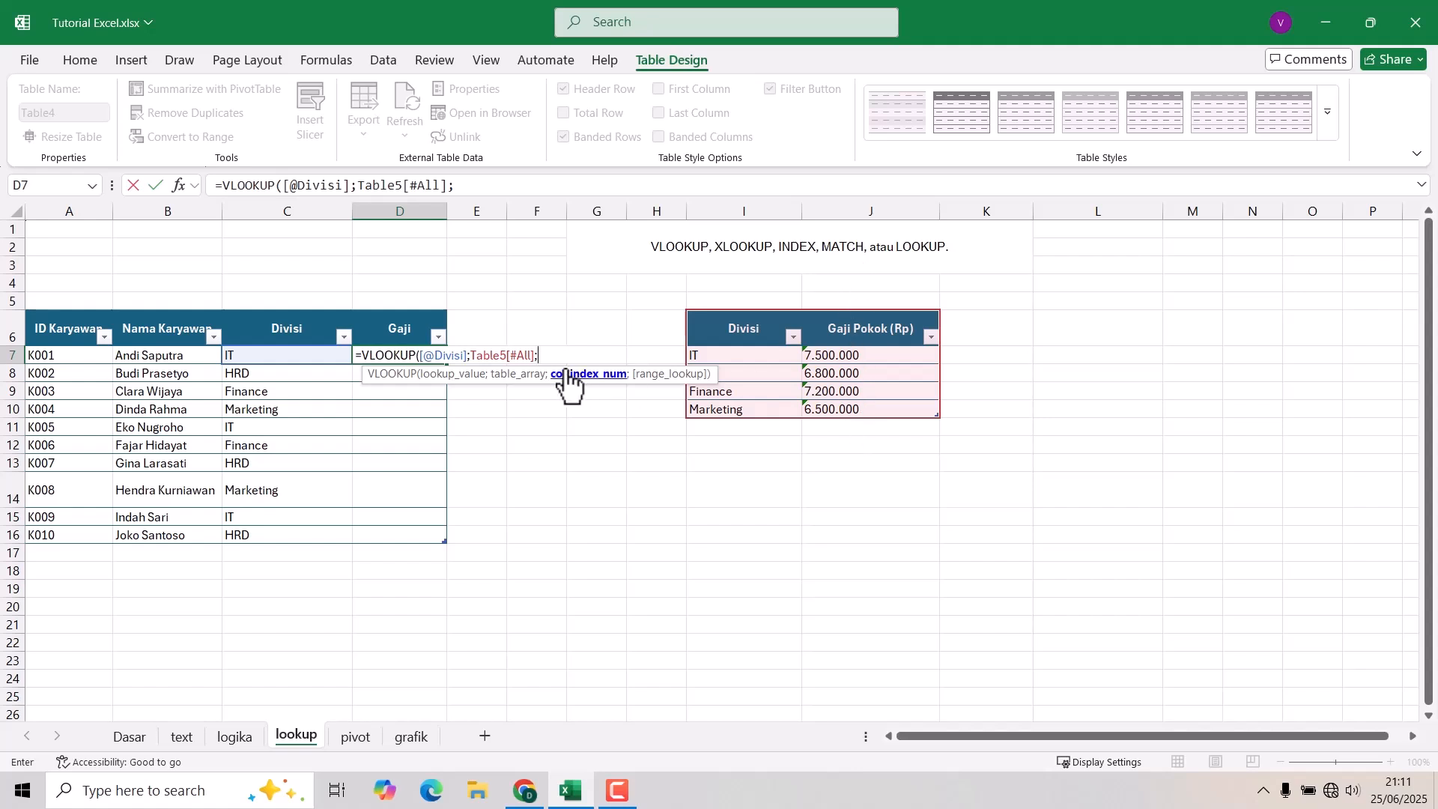
type("2;")
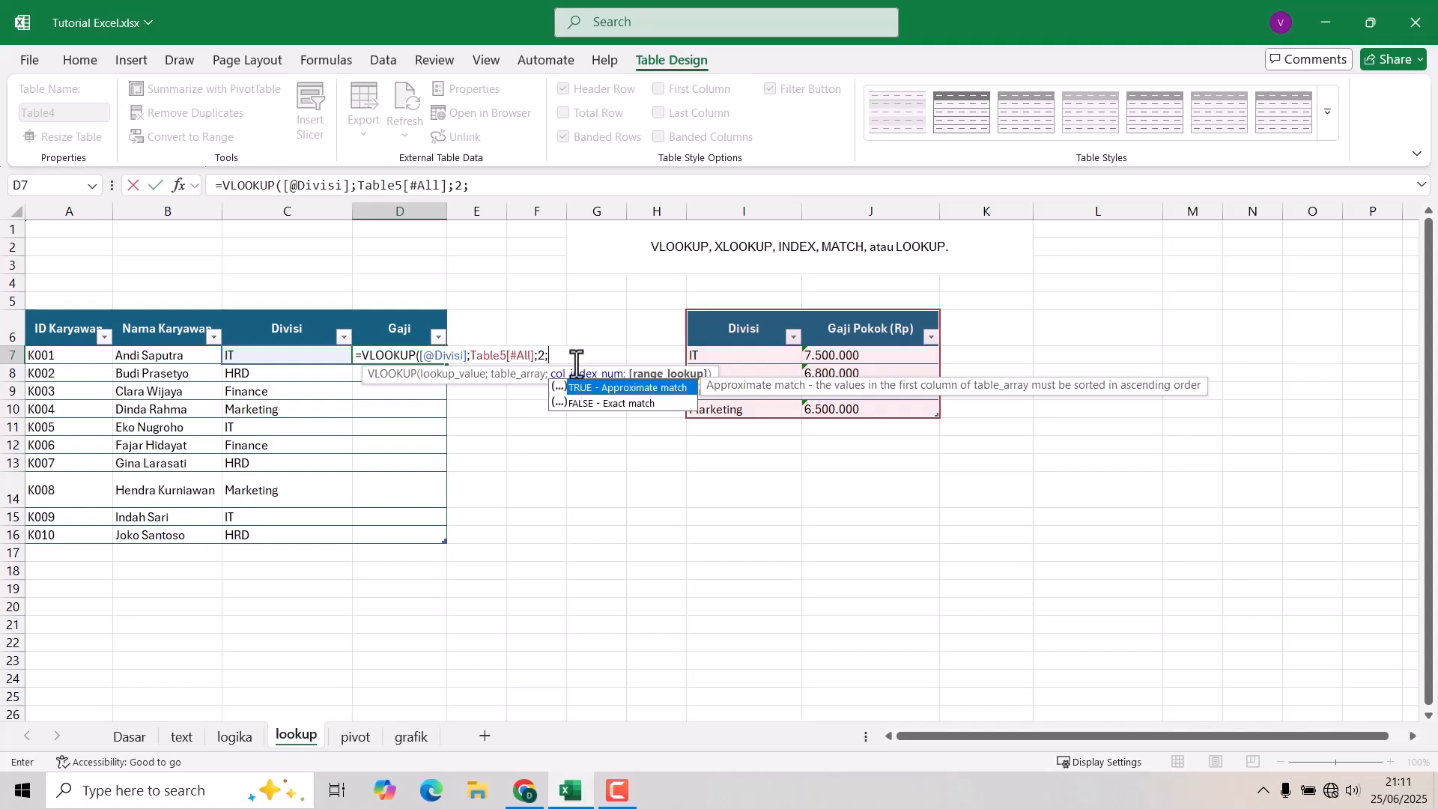
left_click(590, 409)
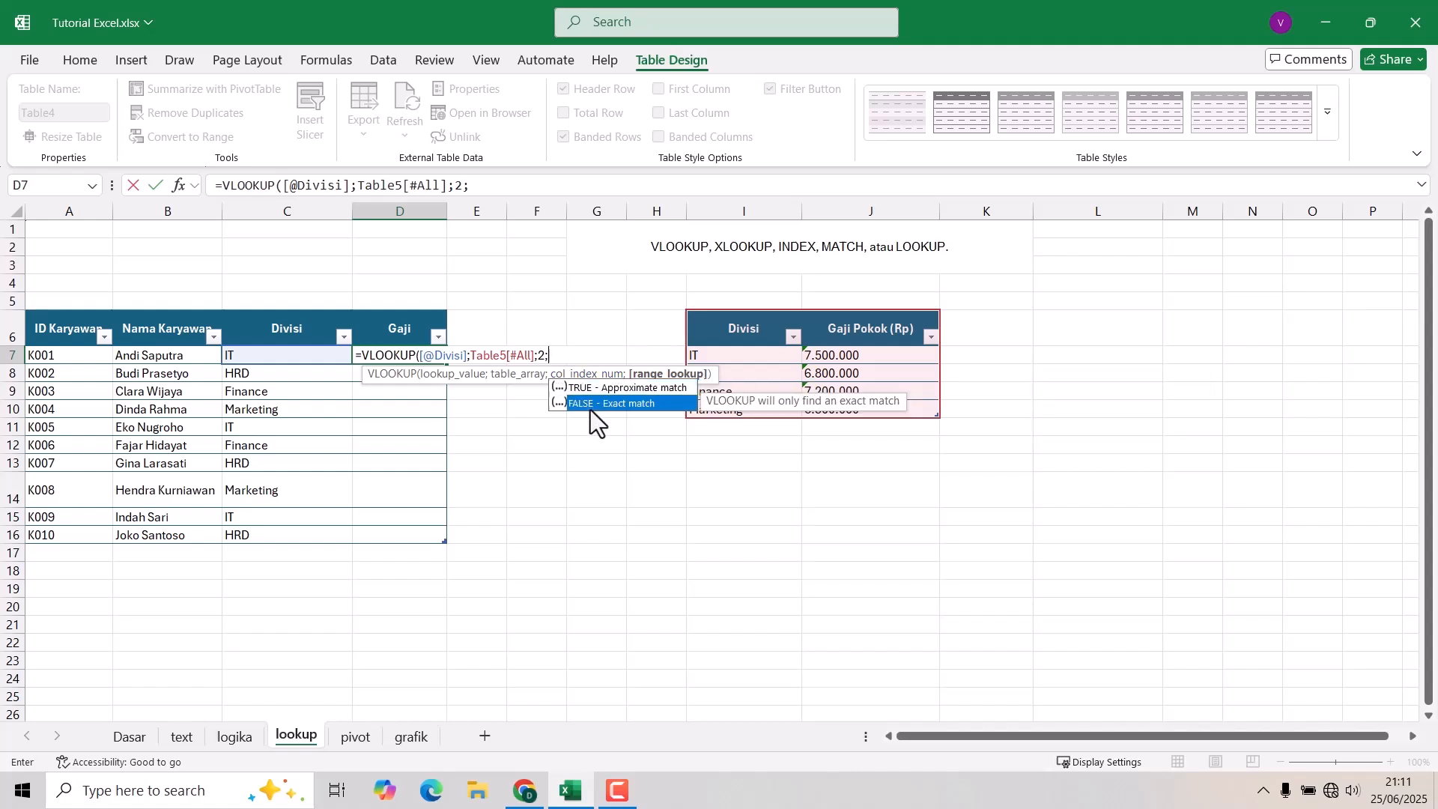
double_click(591, 405)
type(")")
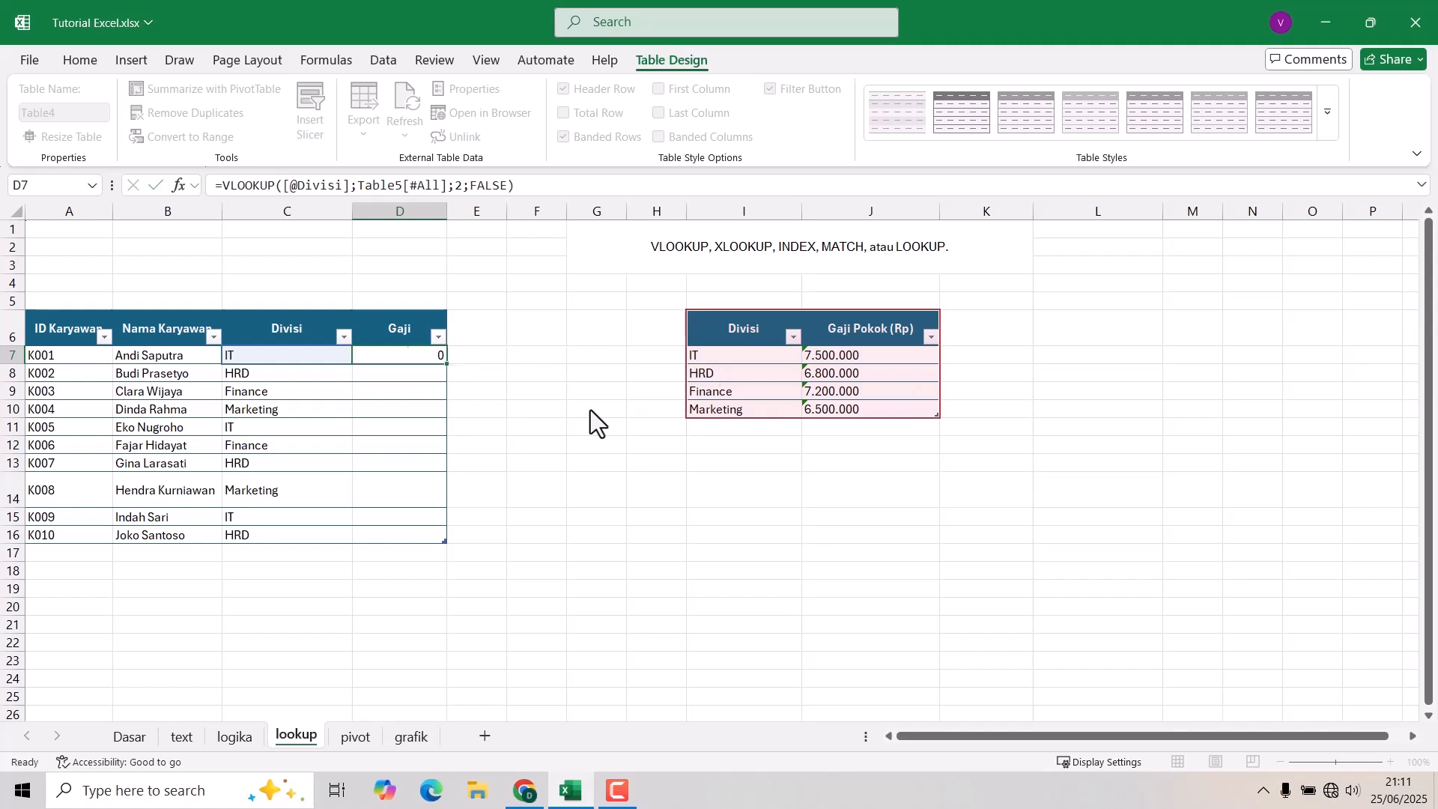
key("Return")
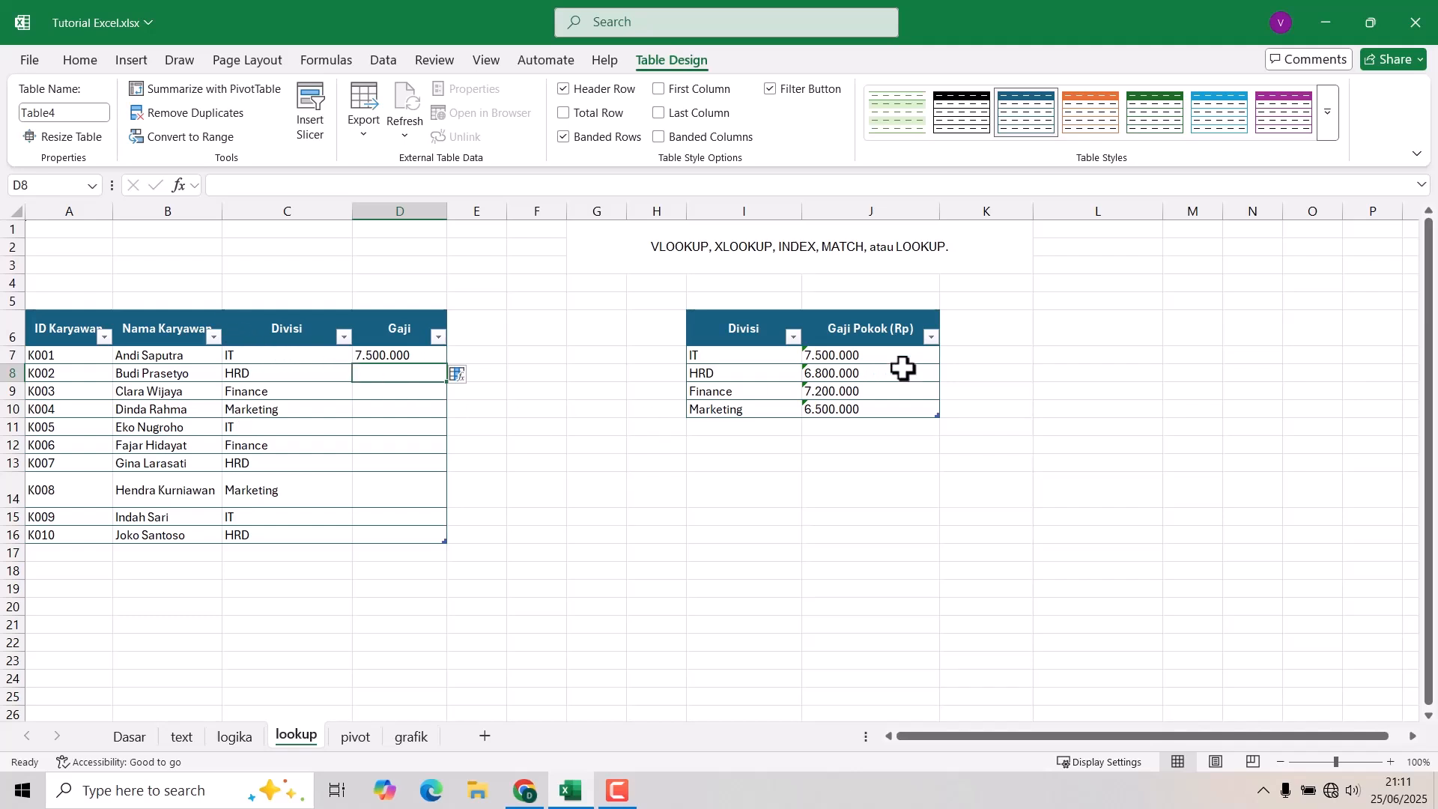
- Fill the VLOOKUP formula from D7 down the Gaji column to D15
left_click(840, 358)
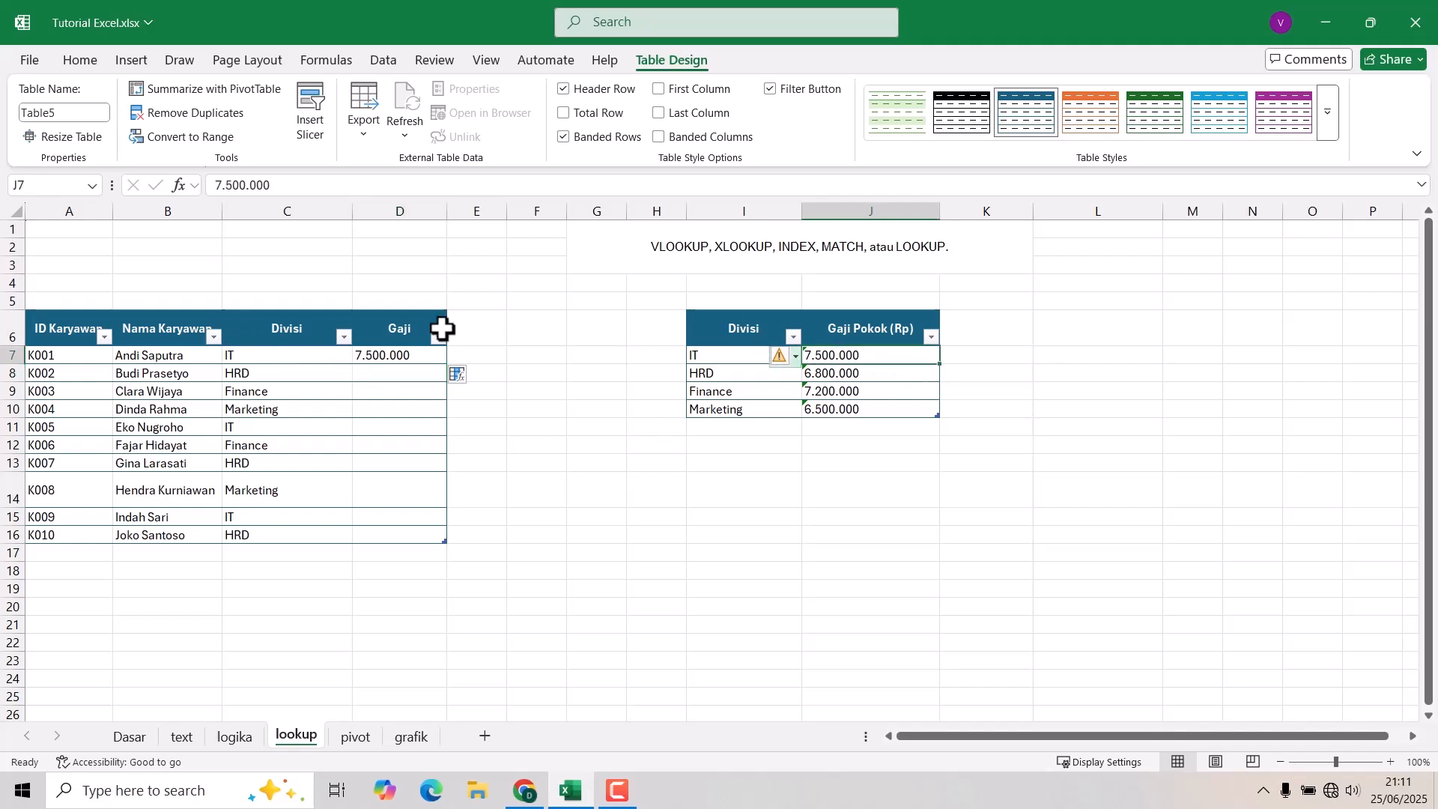
left_click(244, 374)
left_click(385, 357)
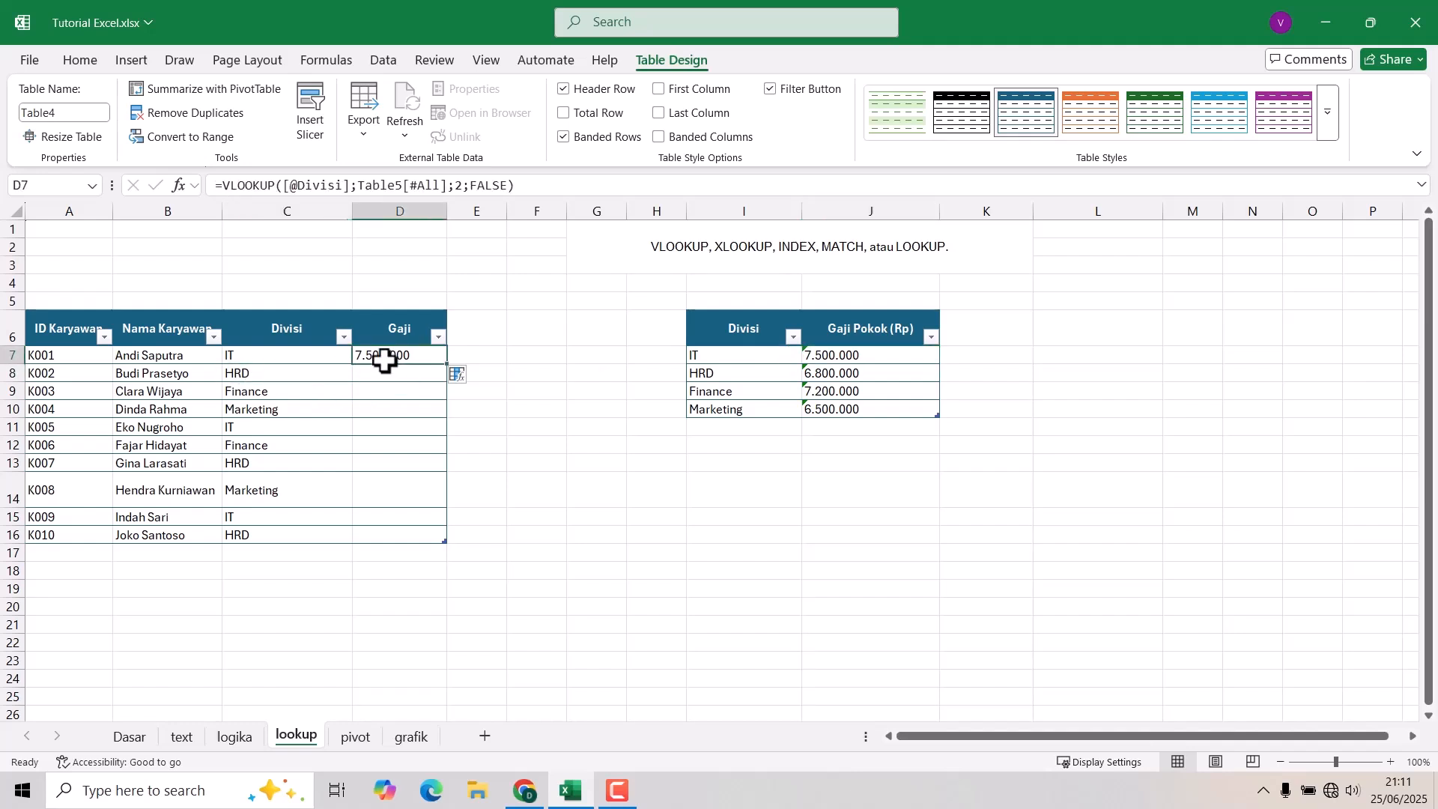
left_click_drag(447, 364, 459, 520)
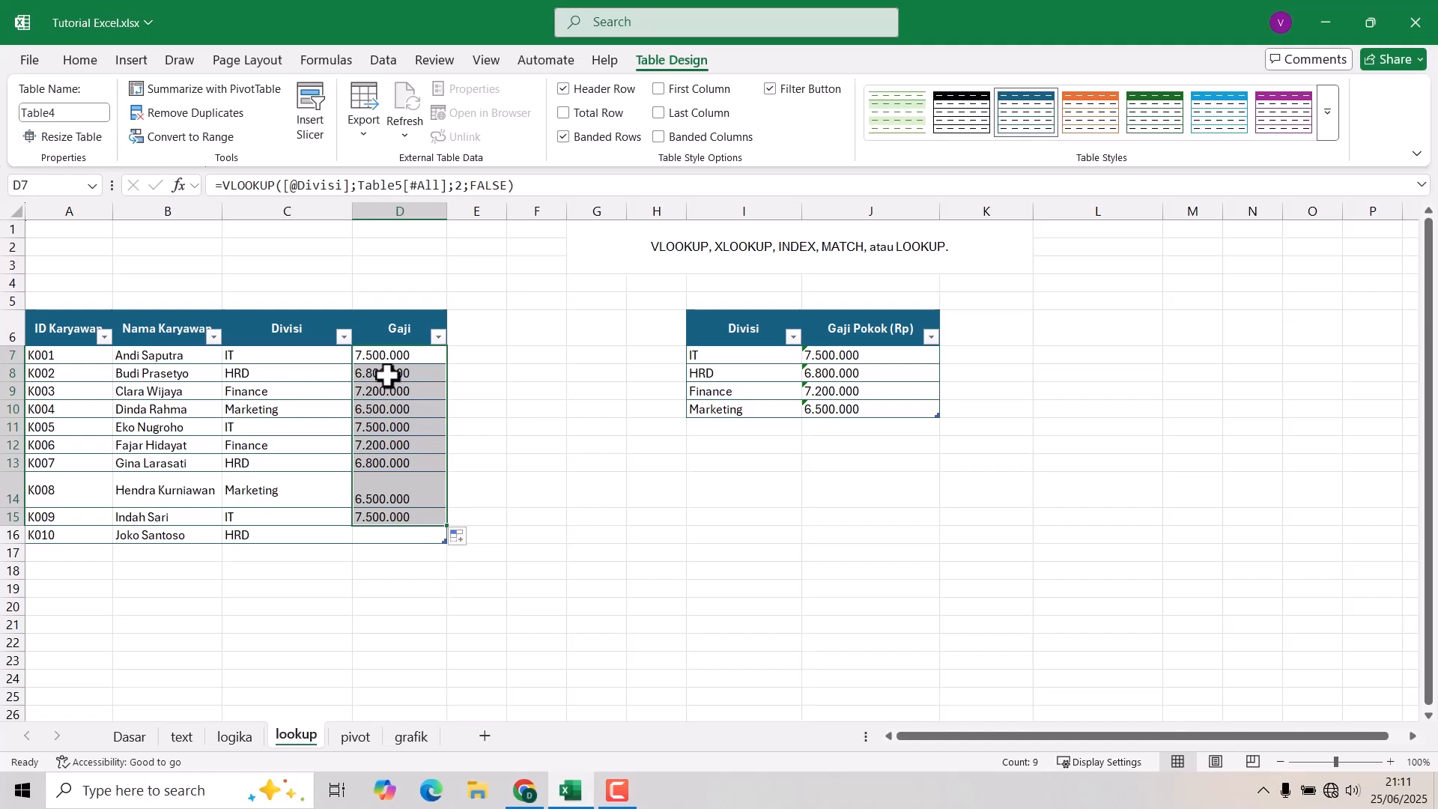
- Compare the filled Gaji values for the Finance, Marketing and IT rows with the Gaji Pokok table
left_click(257, 400)
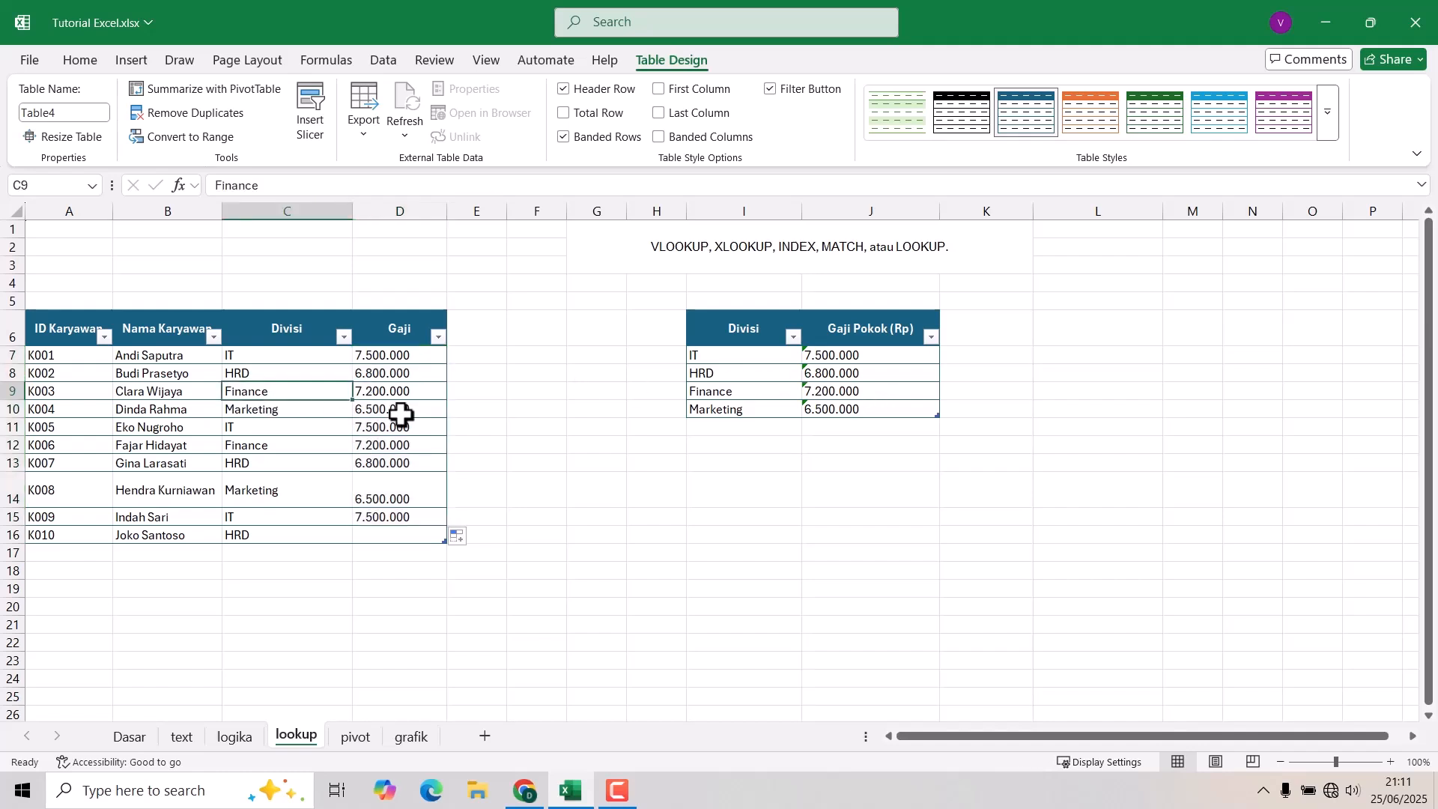
left_click(274, 407)
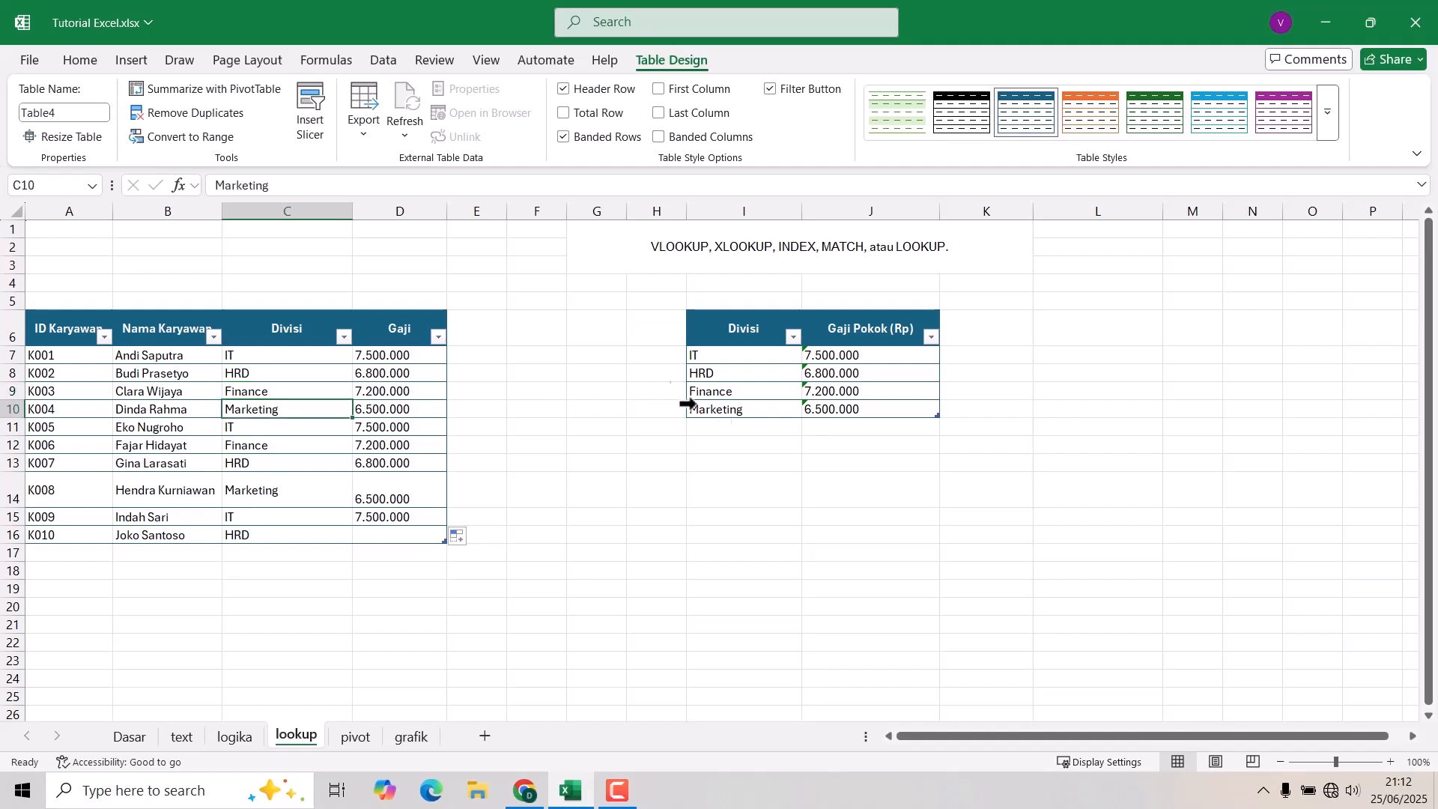
left_click(842, 409)
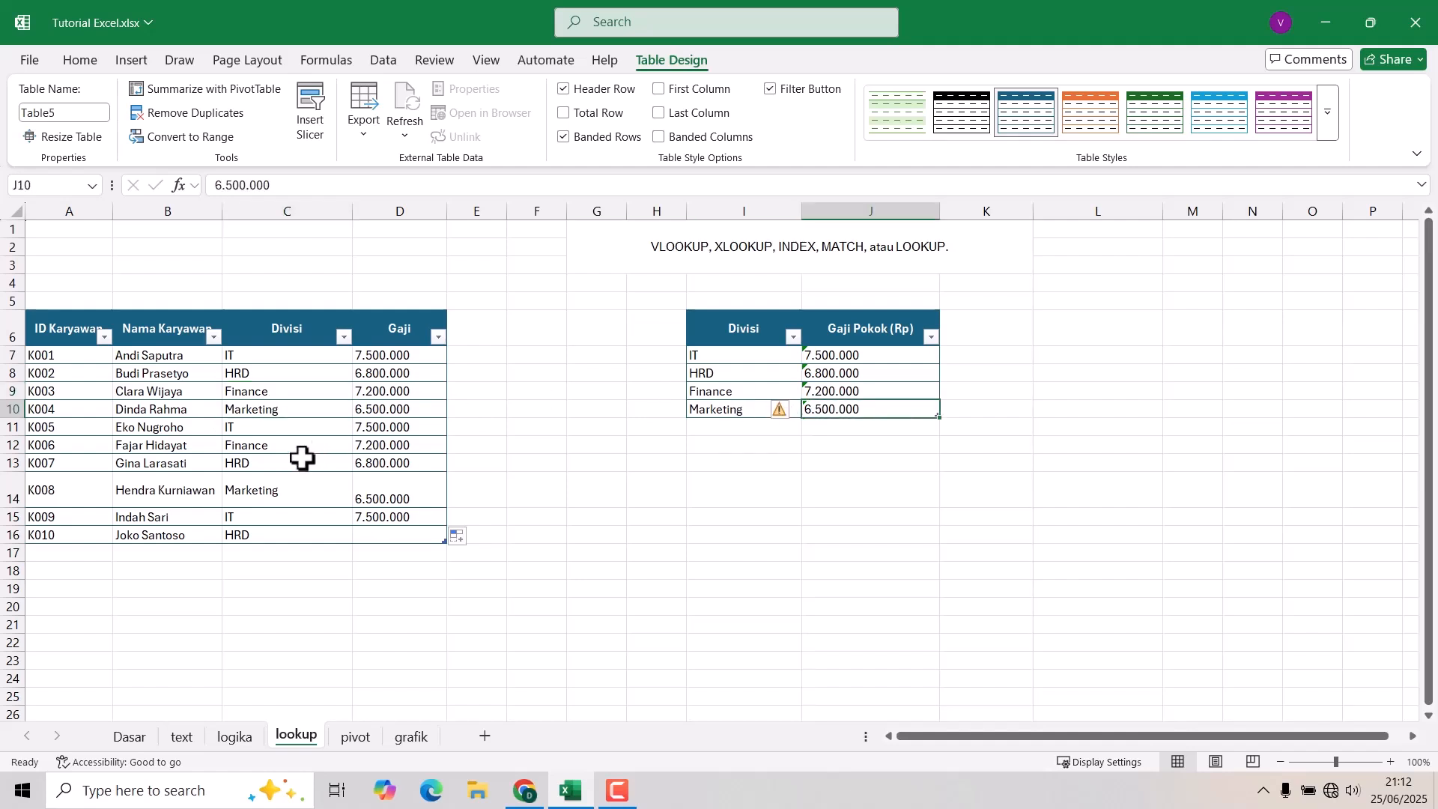
left_click_drag(250, 429, 393, 420)
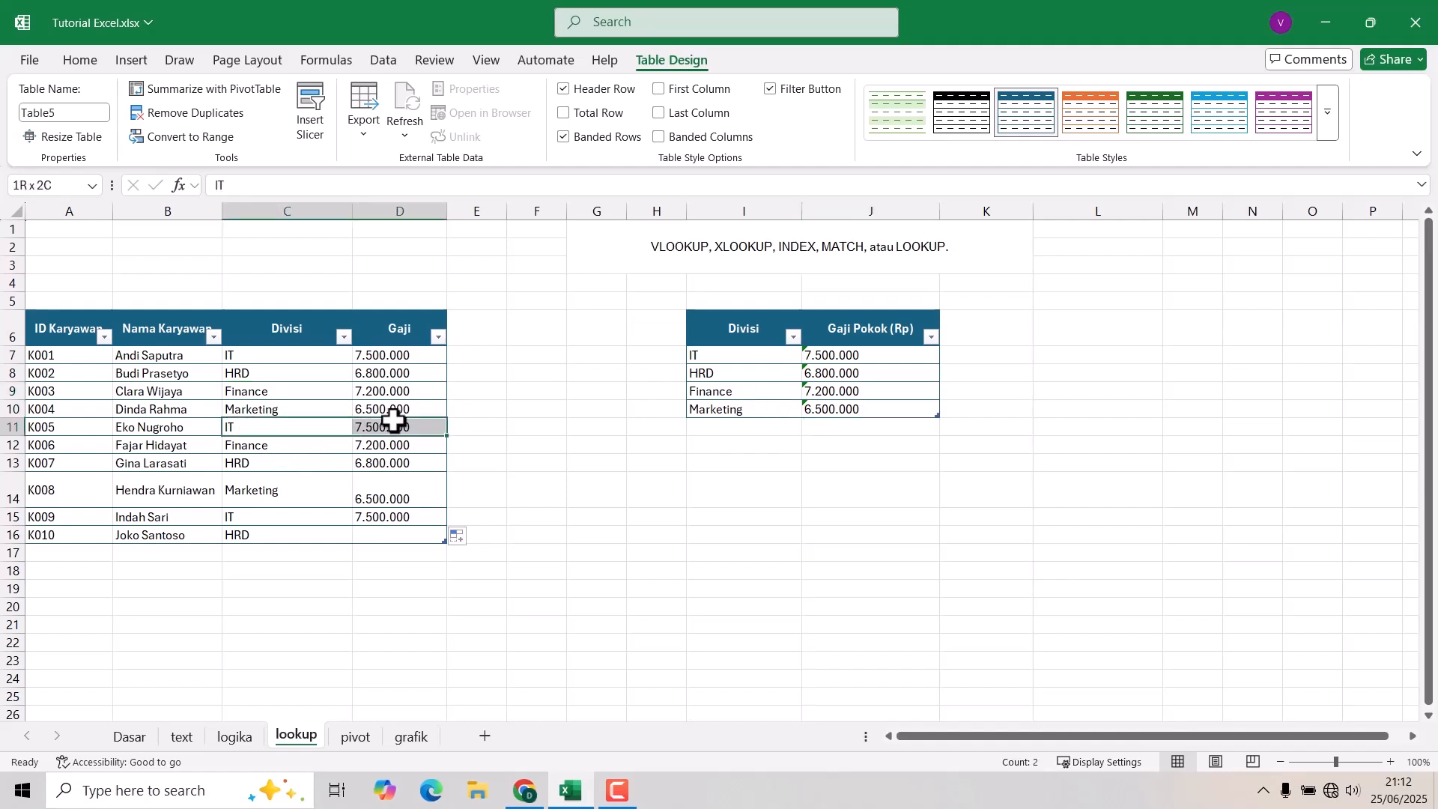
left_click(828, 354)
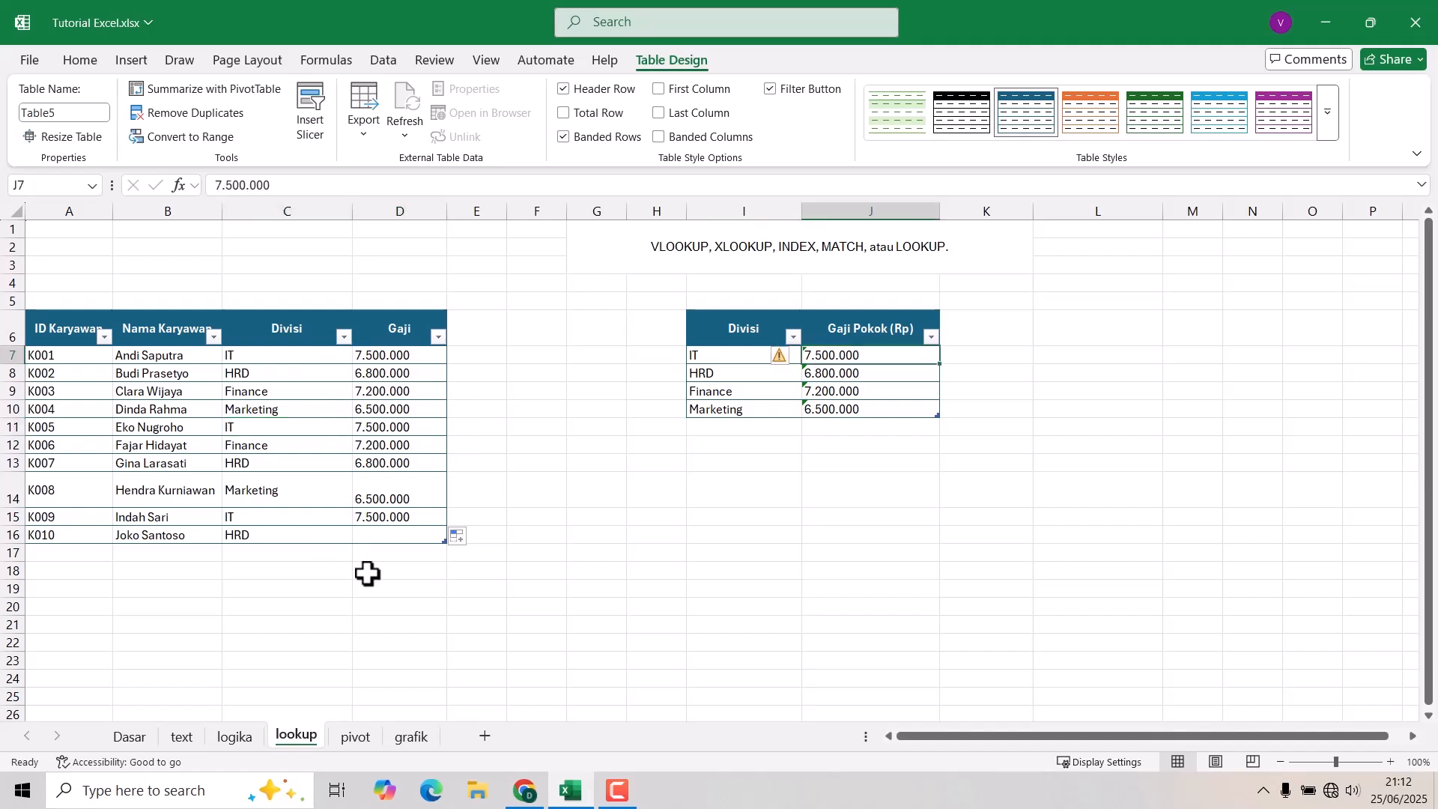
- Extend the VLOOKUP formula from D15 down to D16, the last row of the Gaji column
left_click(438, 516)
left_click_drag(448, 527, 446, 543)
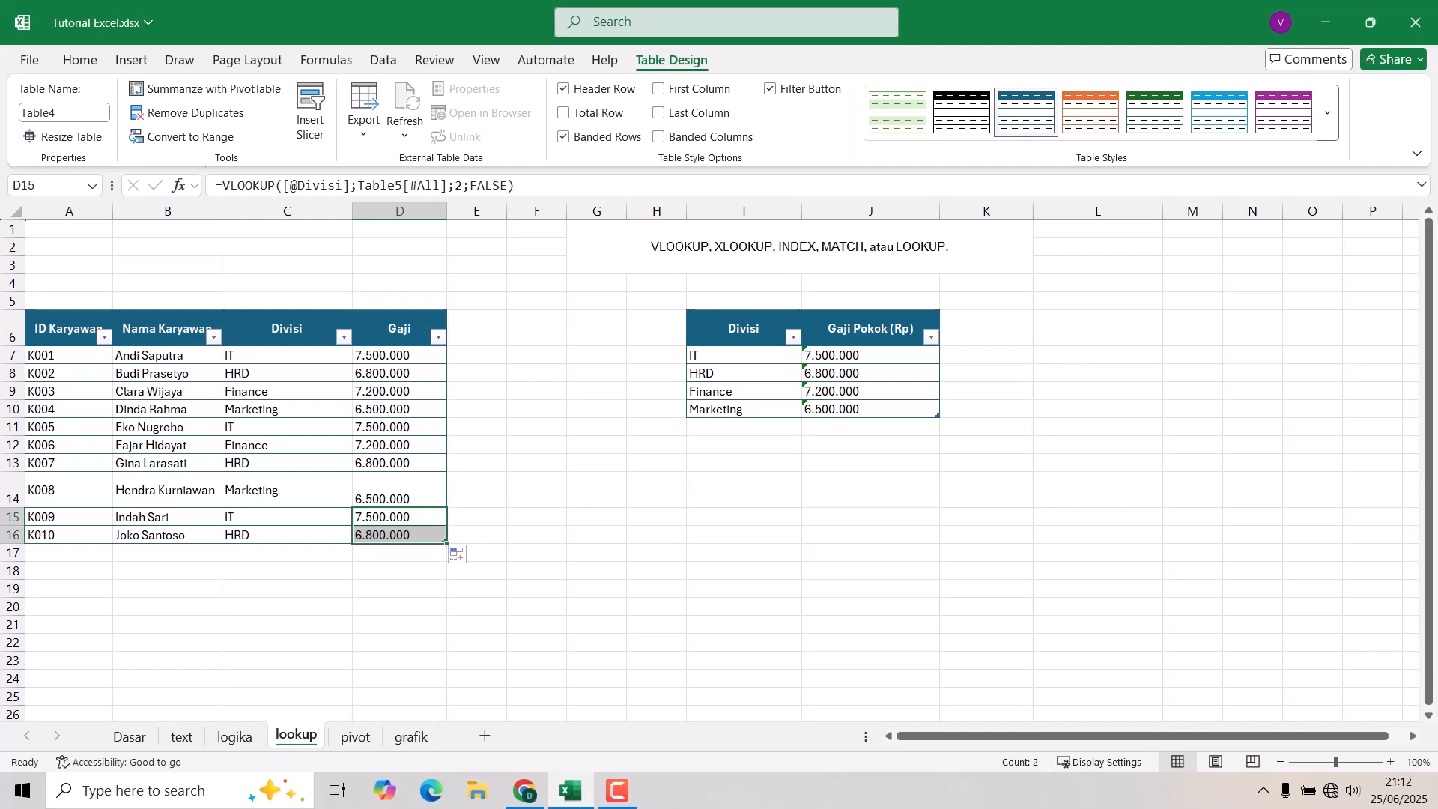
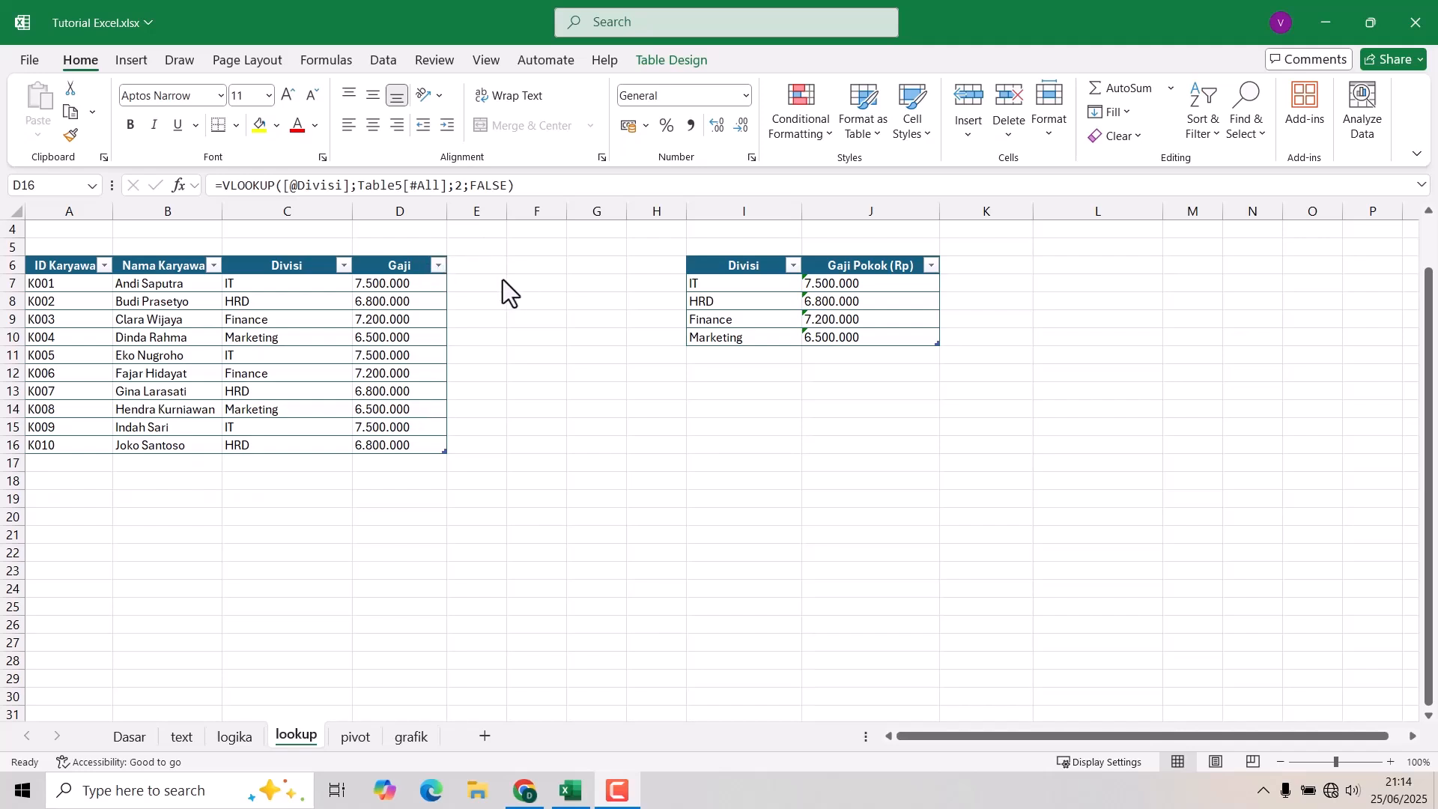
- Try a LOOKUP formula in E7 with the row's Divisi cell C7 as lookup value and the table data I7:J10 as array
left_click(465, 264)
left_click(482, 287)
type("=")
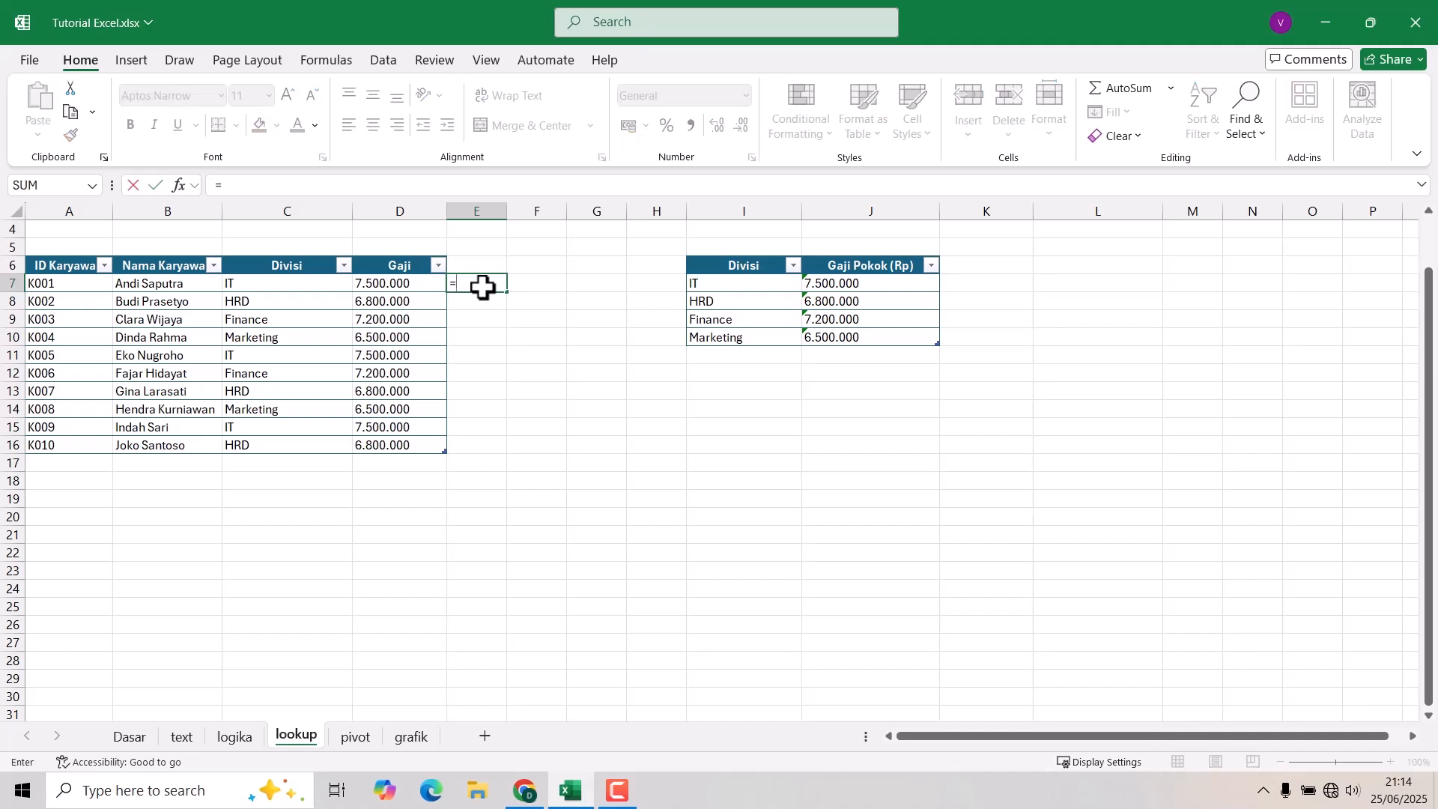
type("loo")
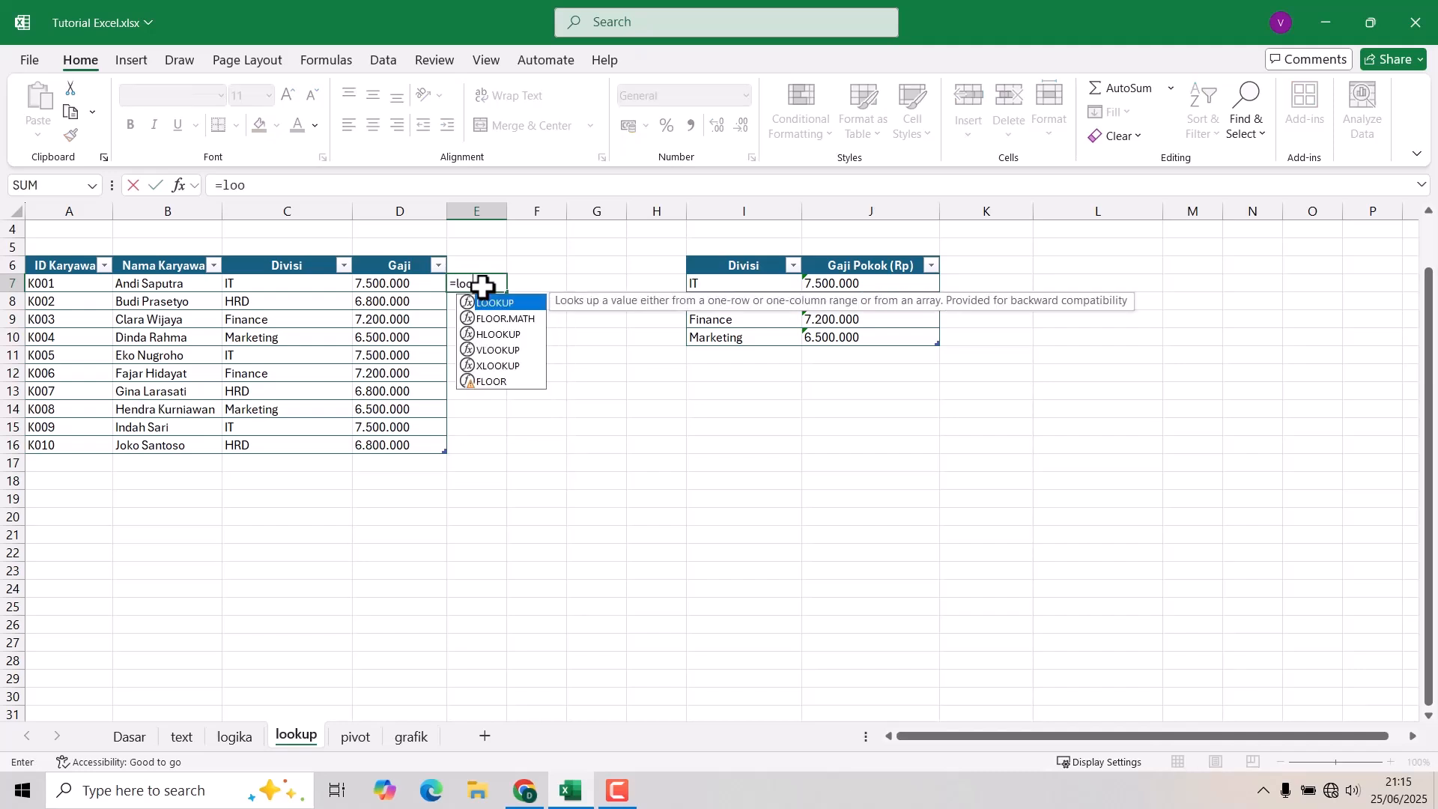
key("Tab")
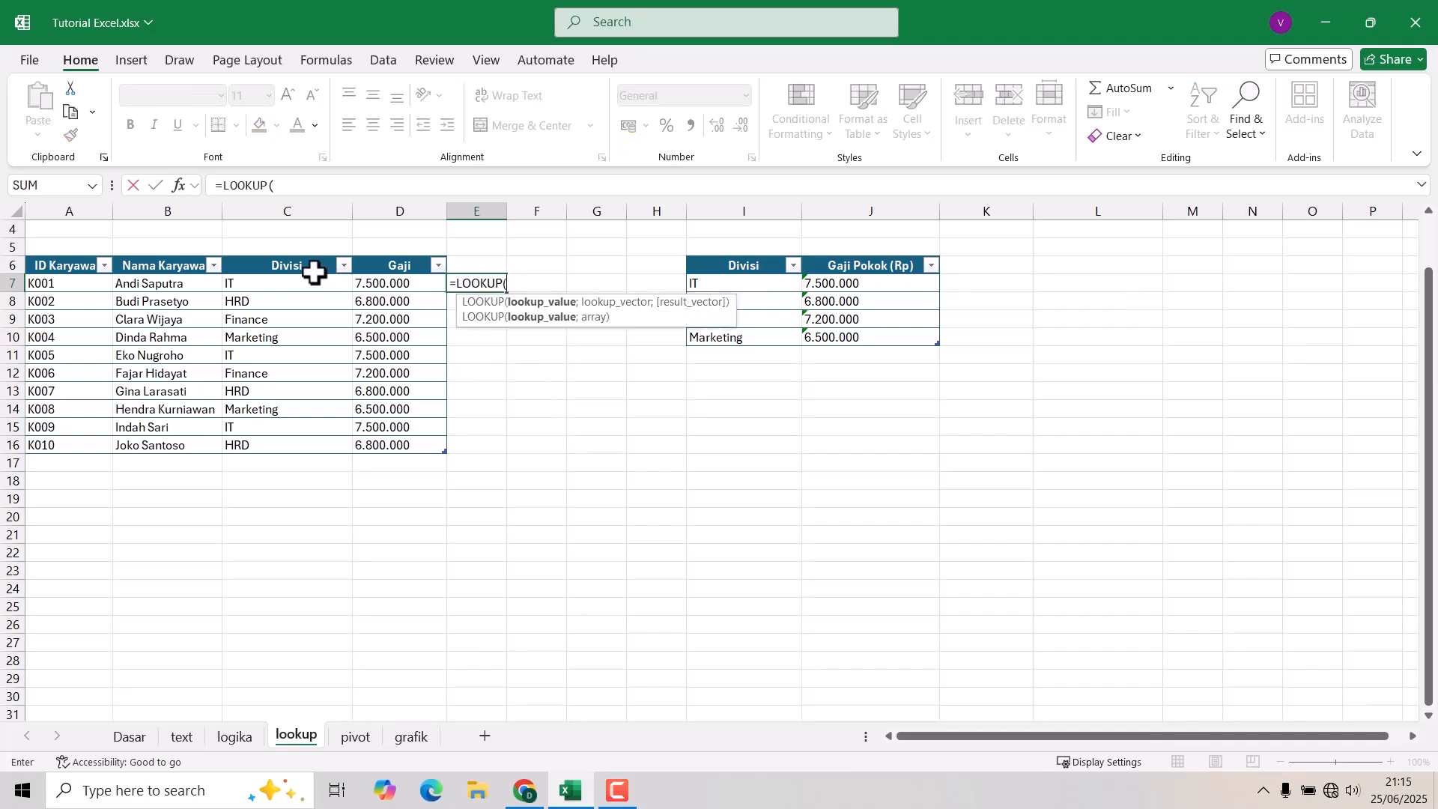
left_click(278, 282)
type(";")
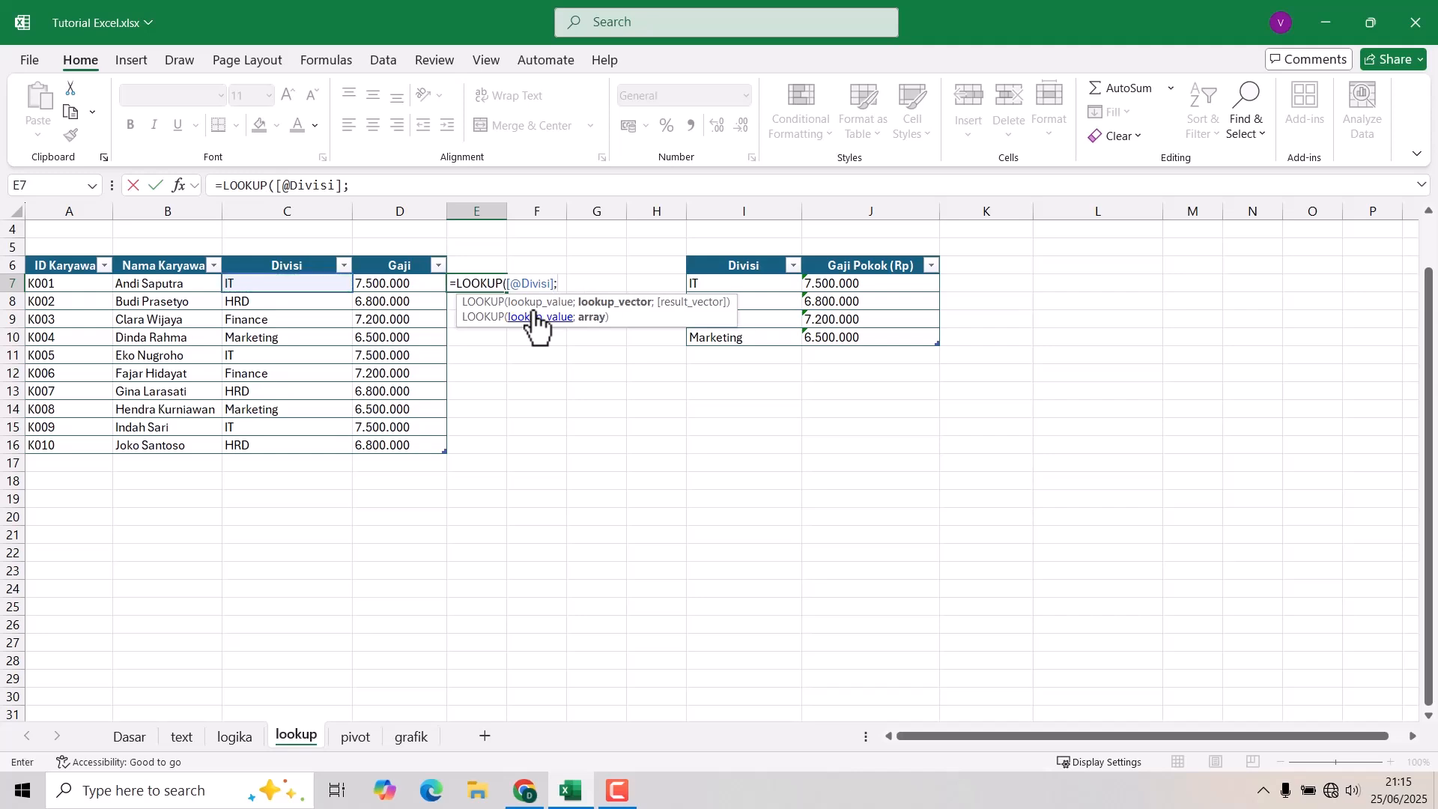
left_click_drag(768, 285, 860, 338)
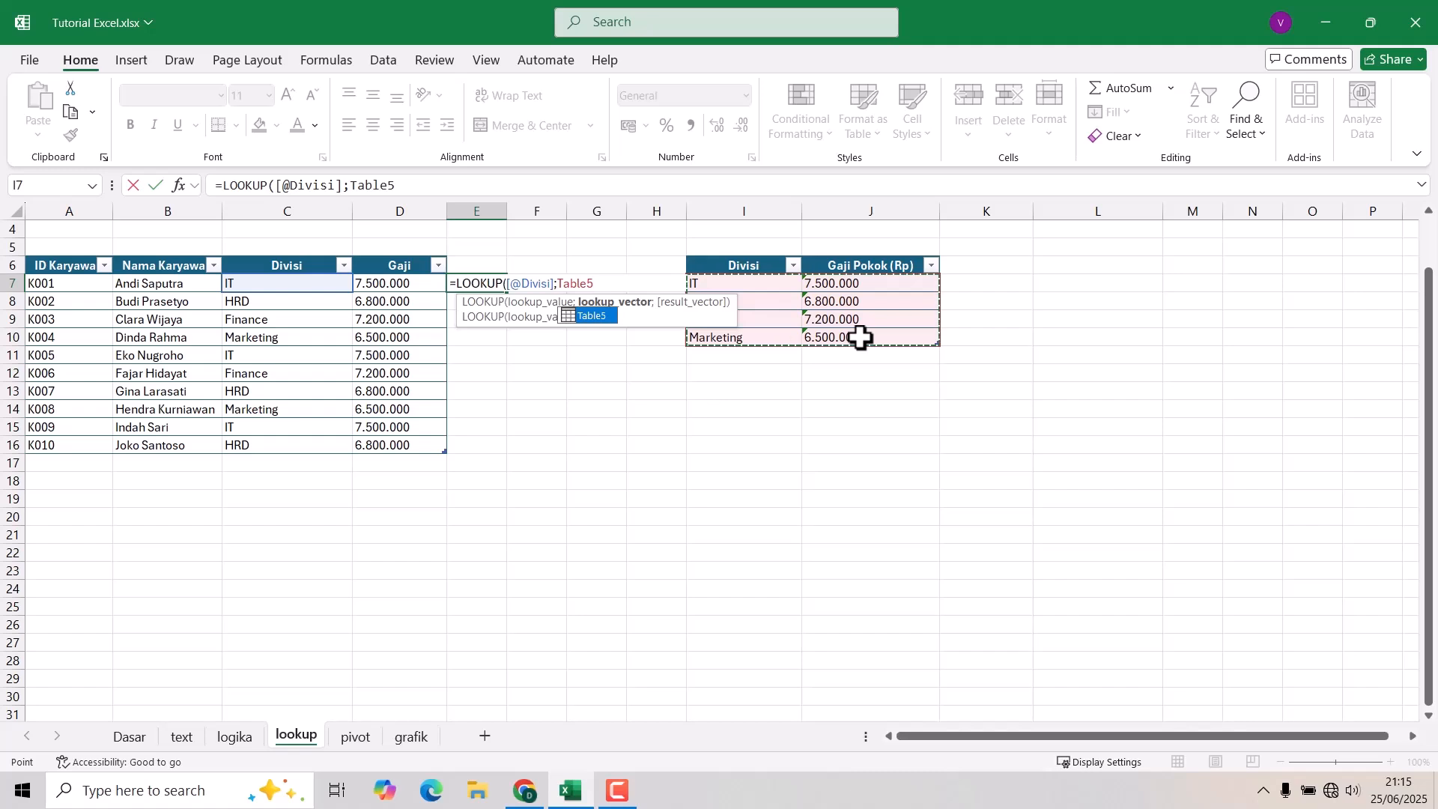
type(")")
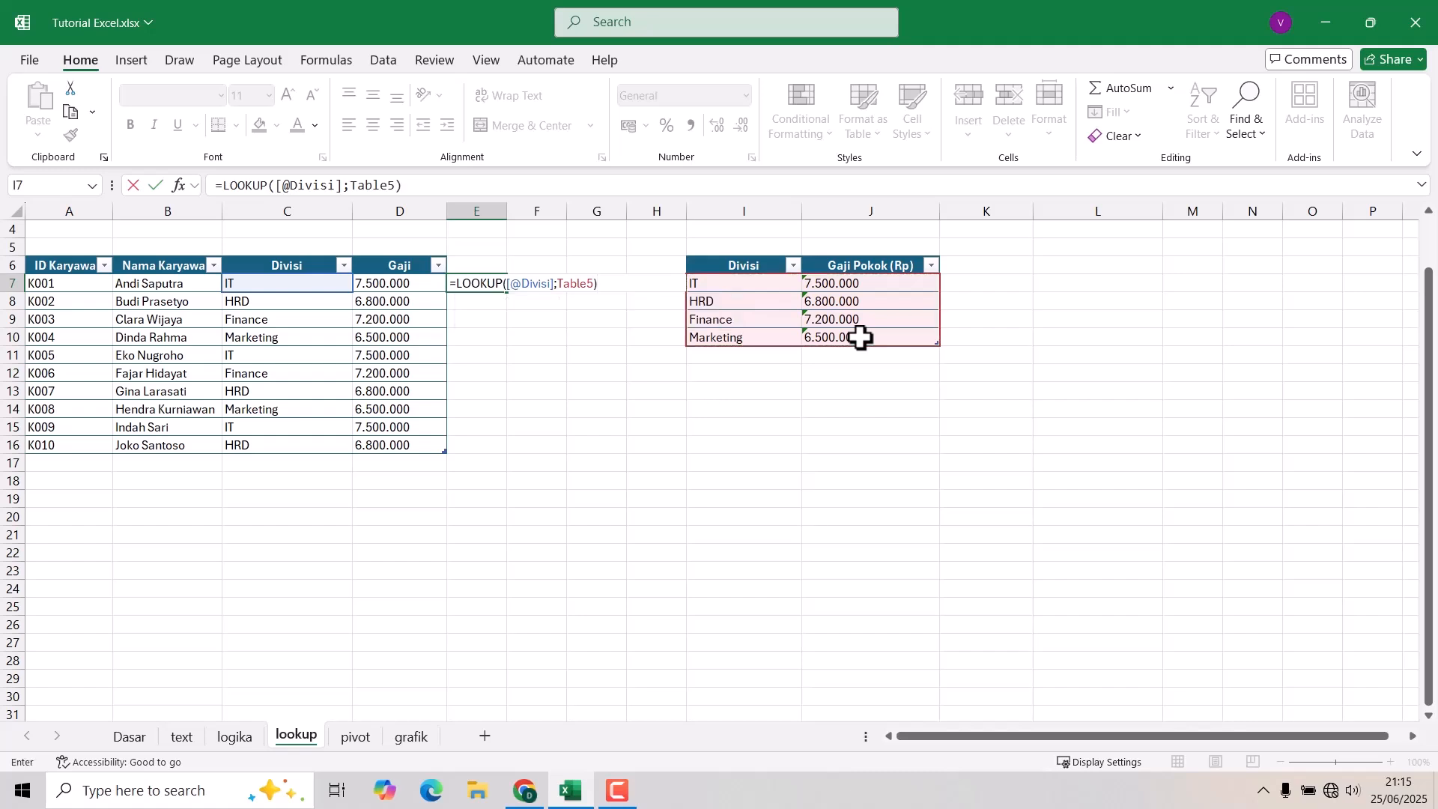
key("Return")
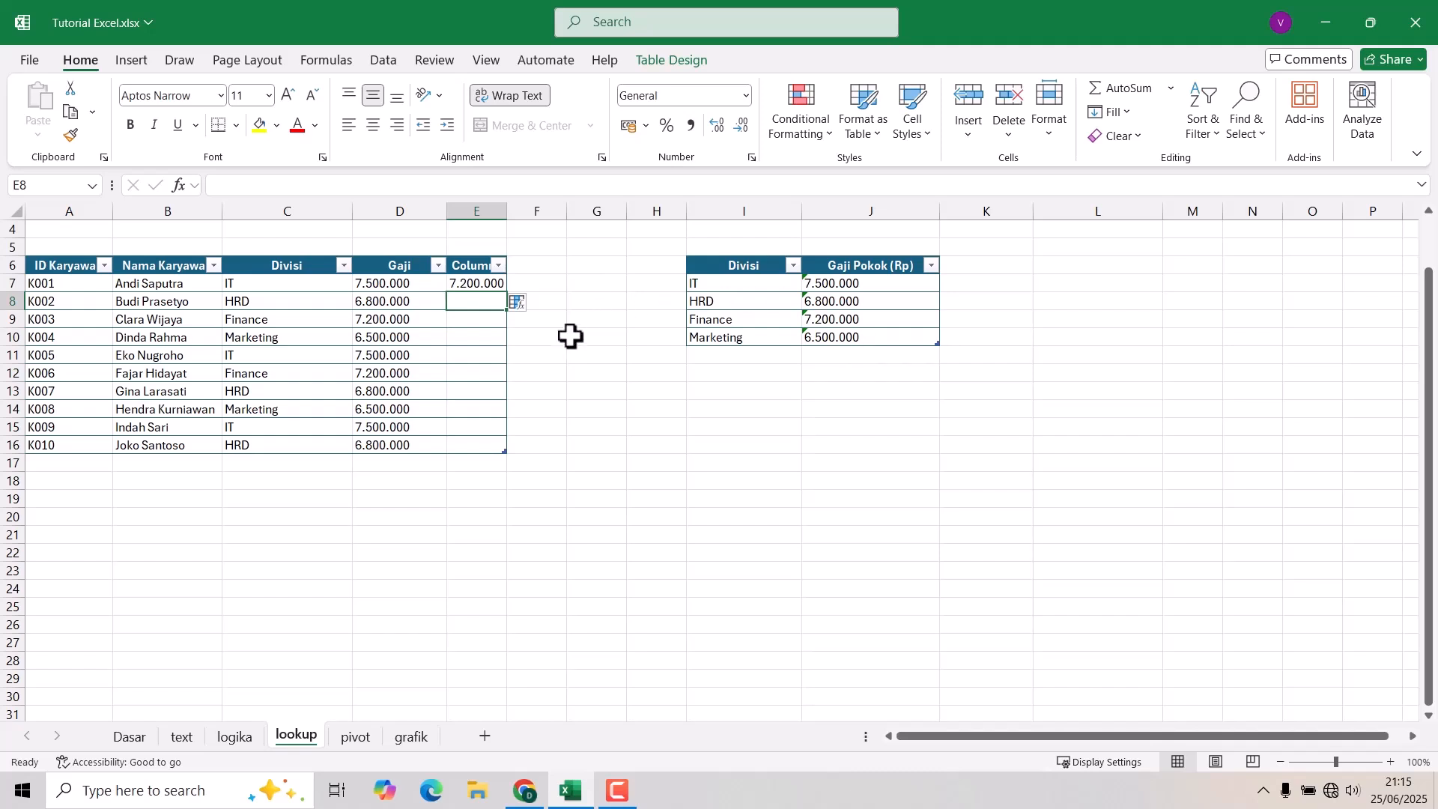
- Clear E7 and try LOOKUP again with Divisi cell C7 and the whole table I6:J10, header included, as array
left_click(477, 285)
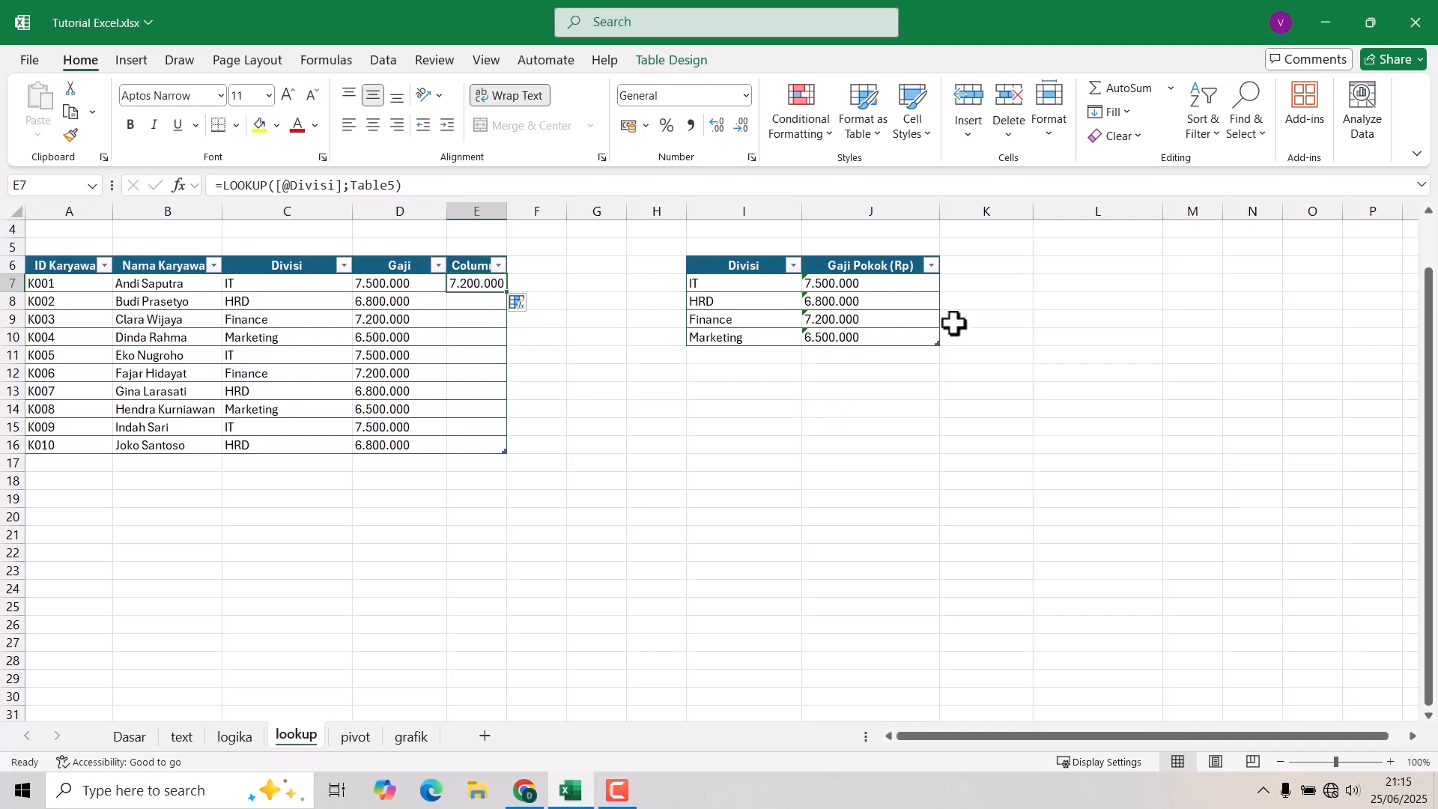
key("Delete")
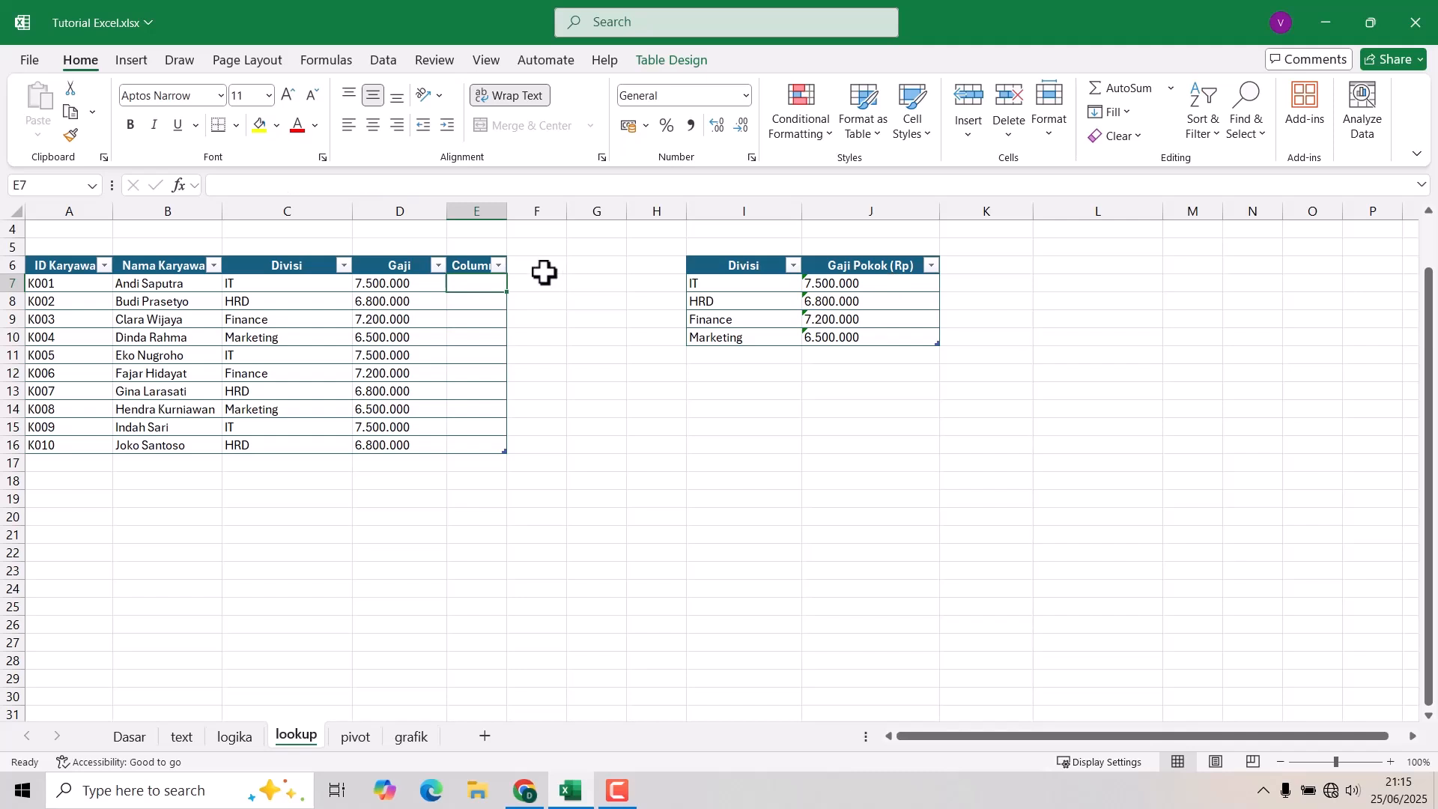
type("=")
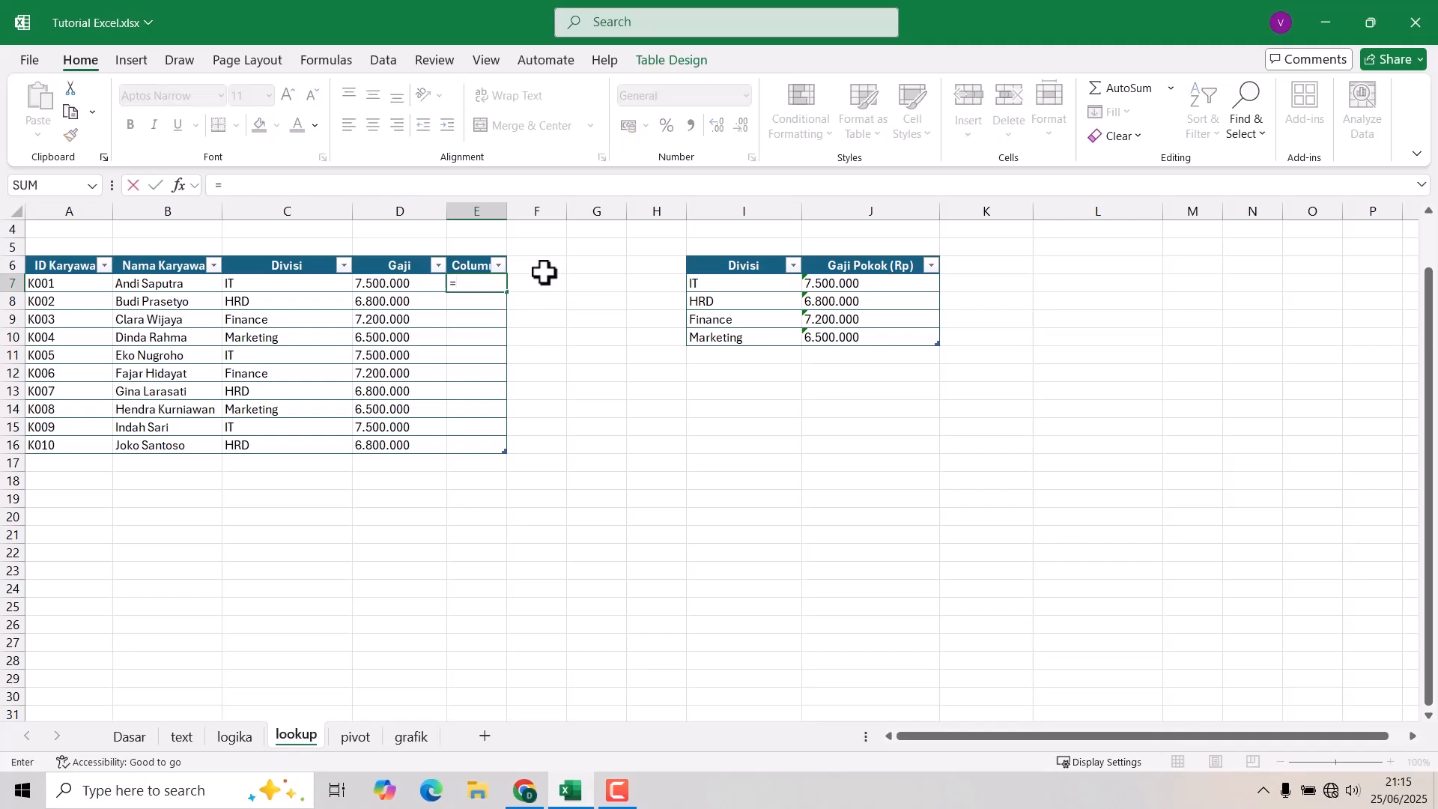
type("lo")
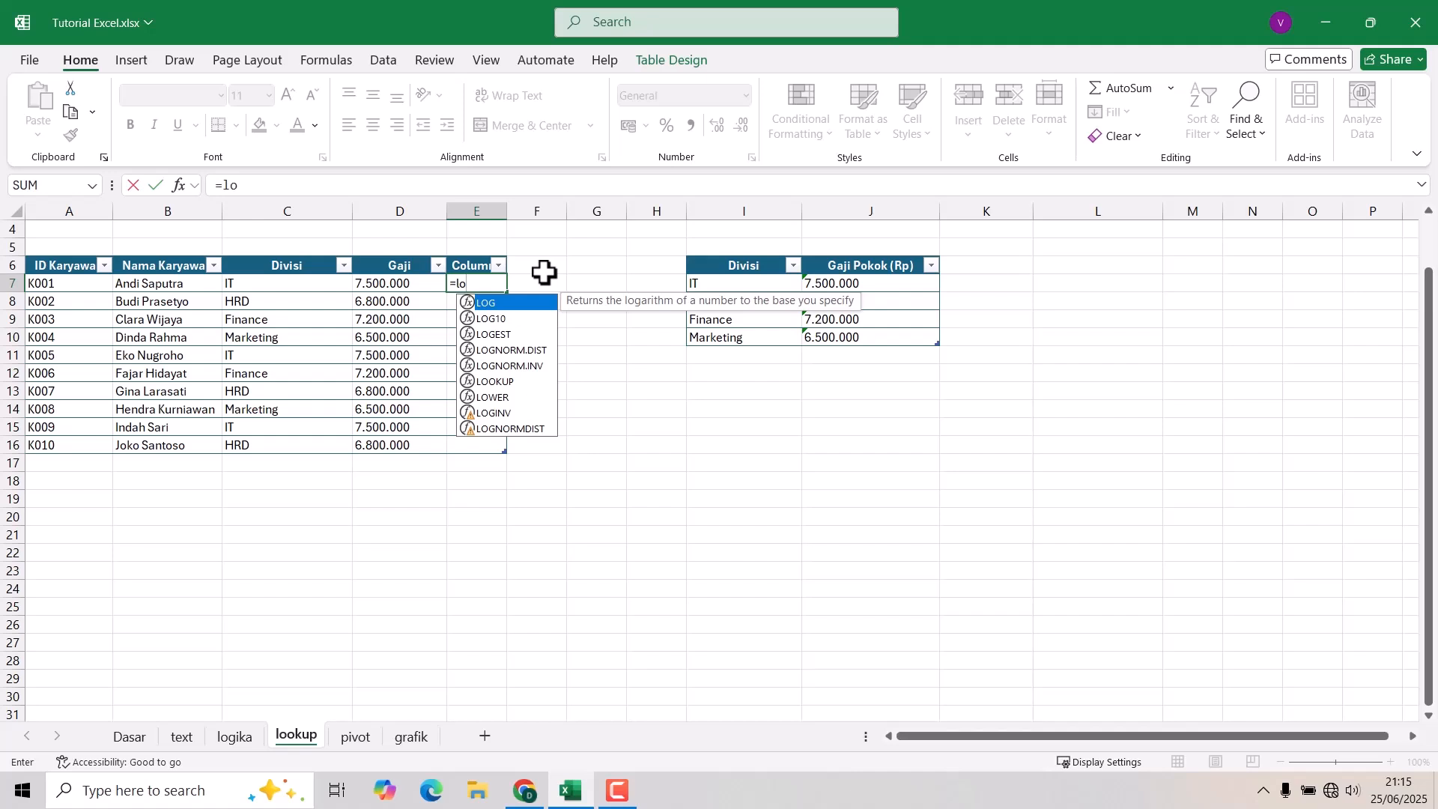
type("ok")
key("Tab")
key("Left")
key("Left")
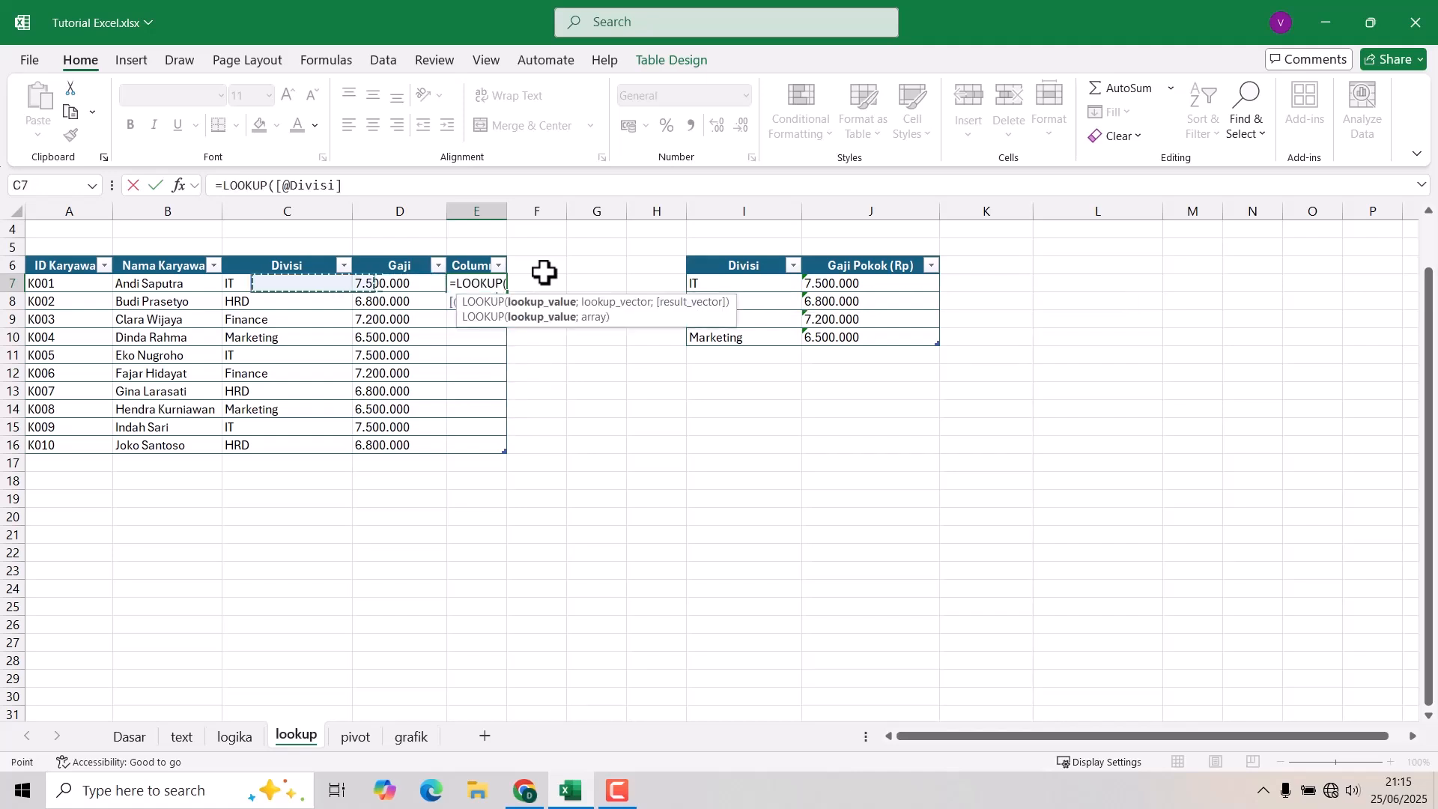
type(";")
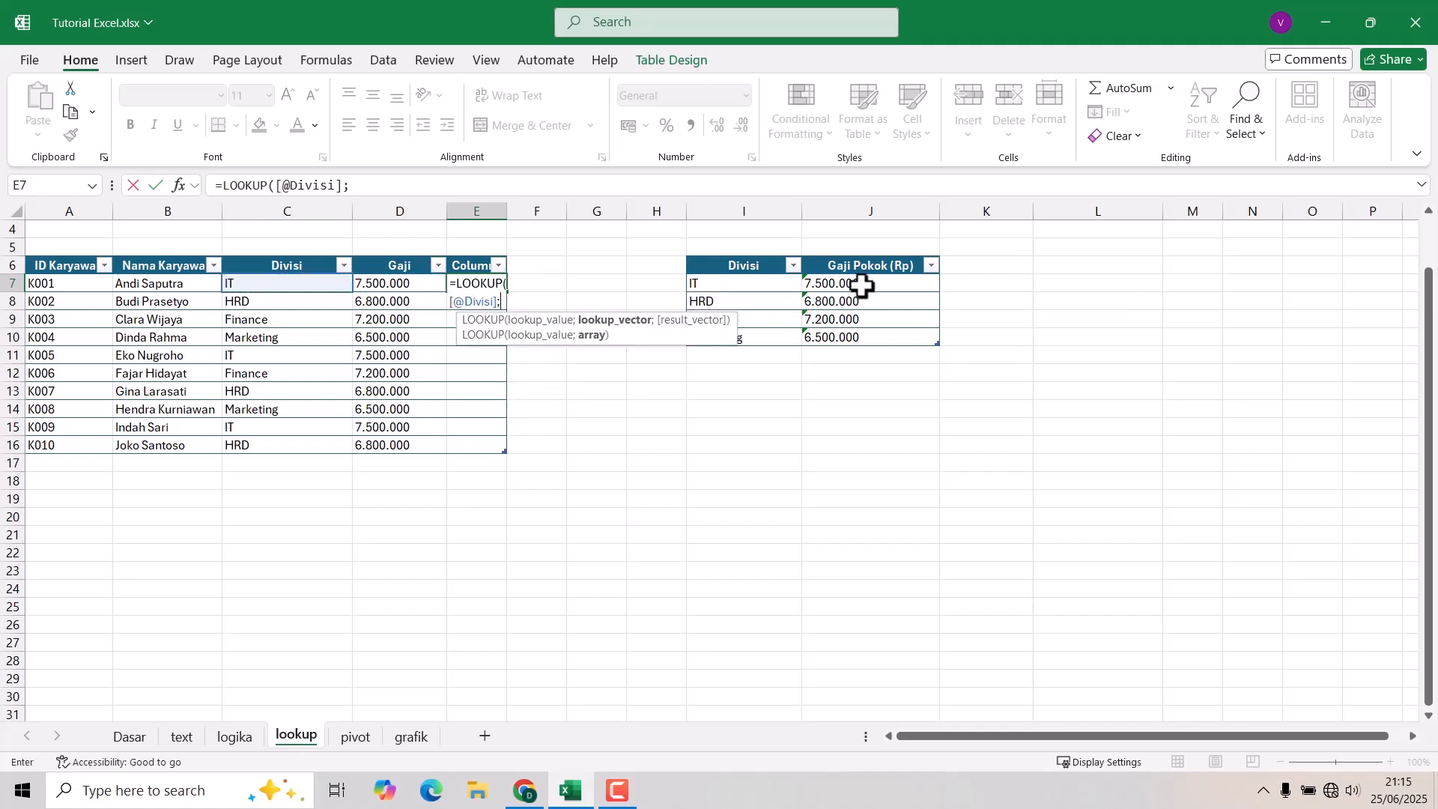
left_click_drag(752, 263, 876, 339)
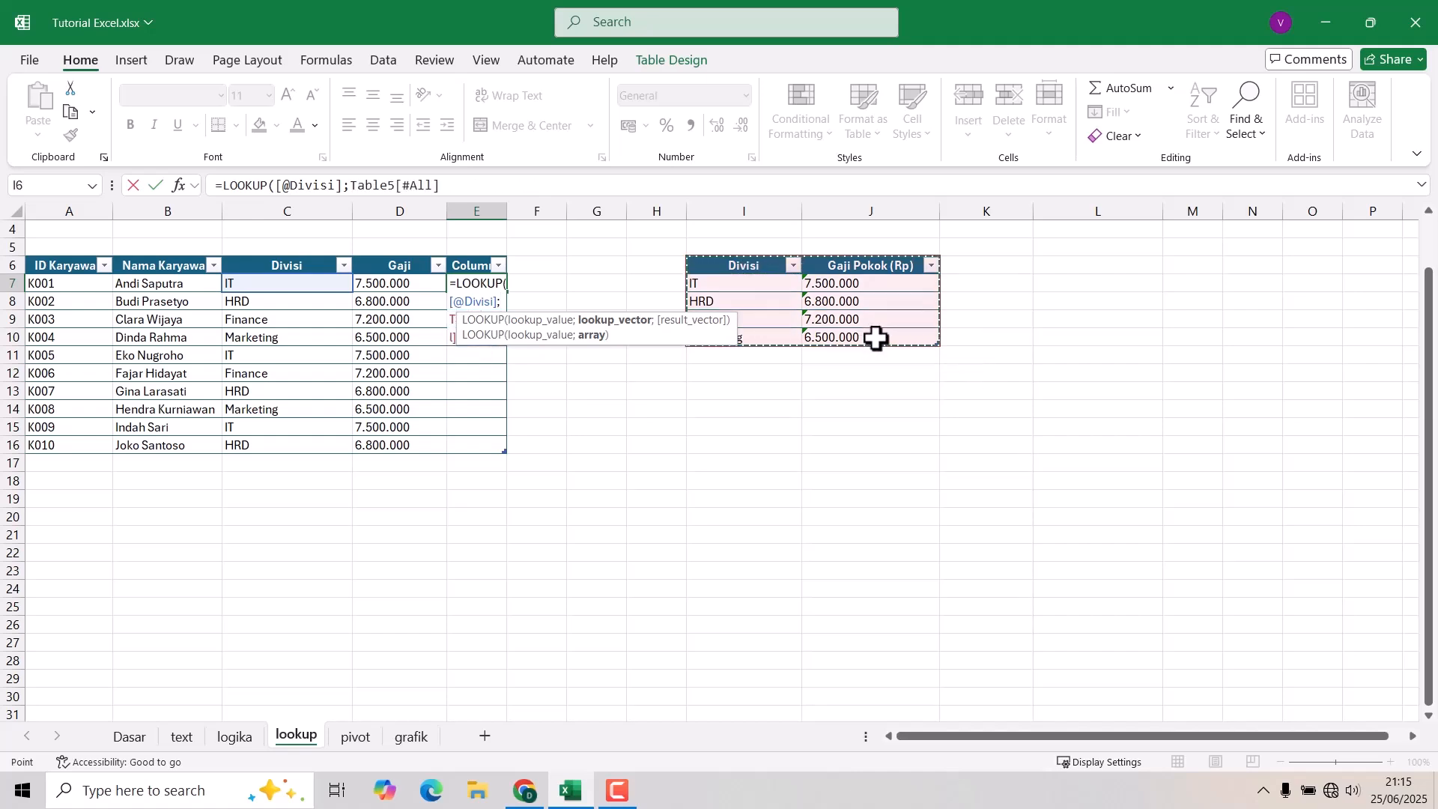
key("Return")
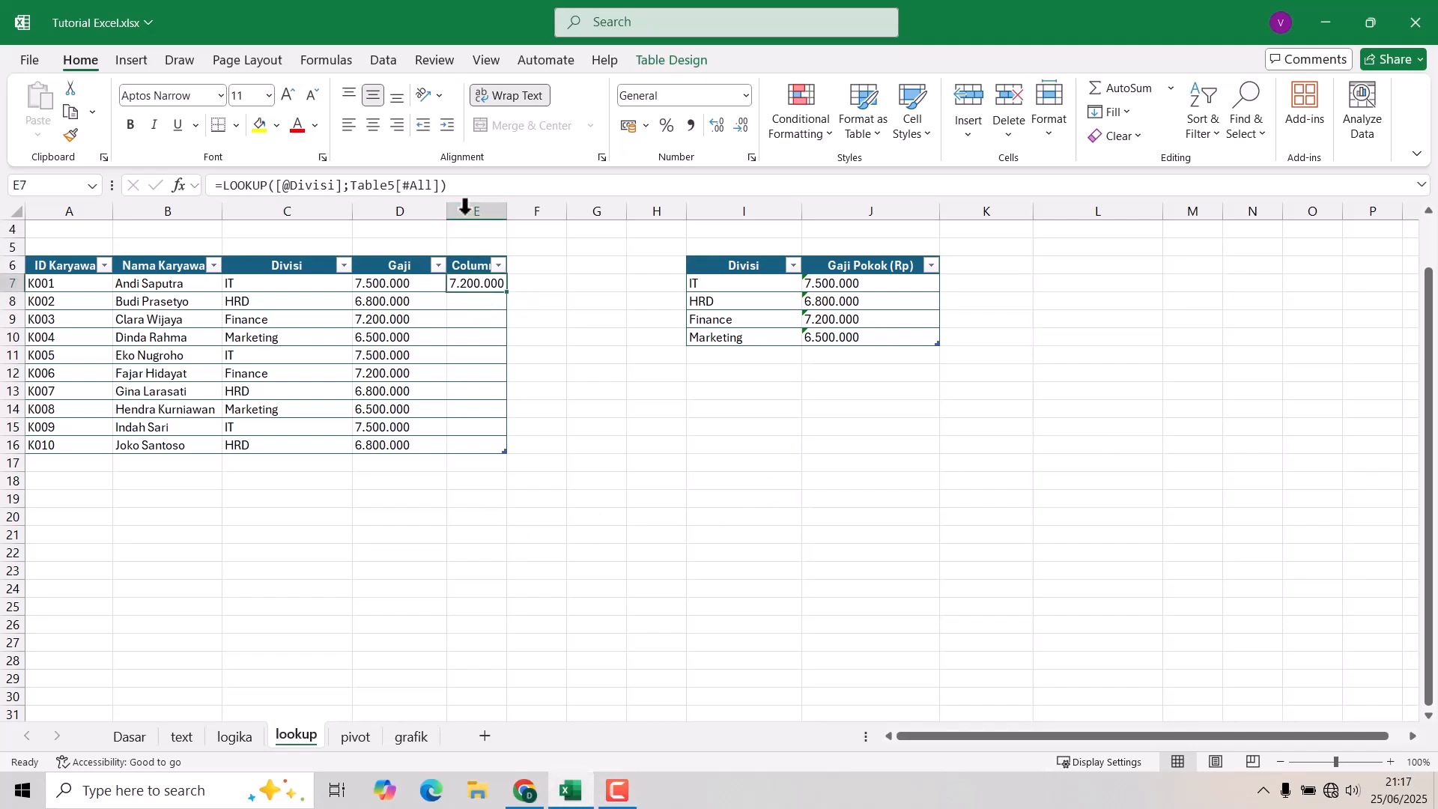
- Delete the entire column E containing the LOOKUP trial
left_click(464, 220)
right_click(465, 219)
left_click(546, 427)
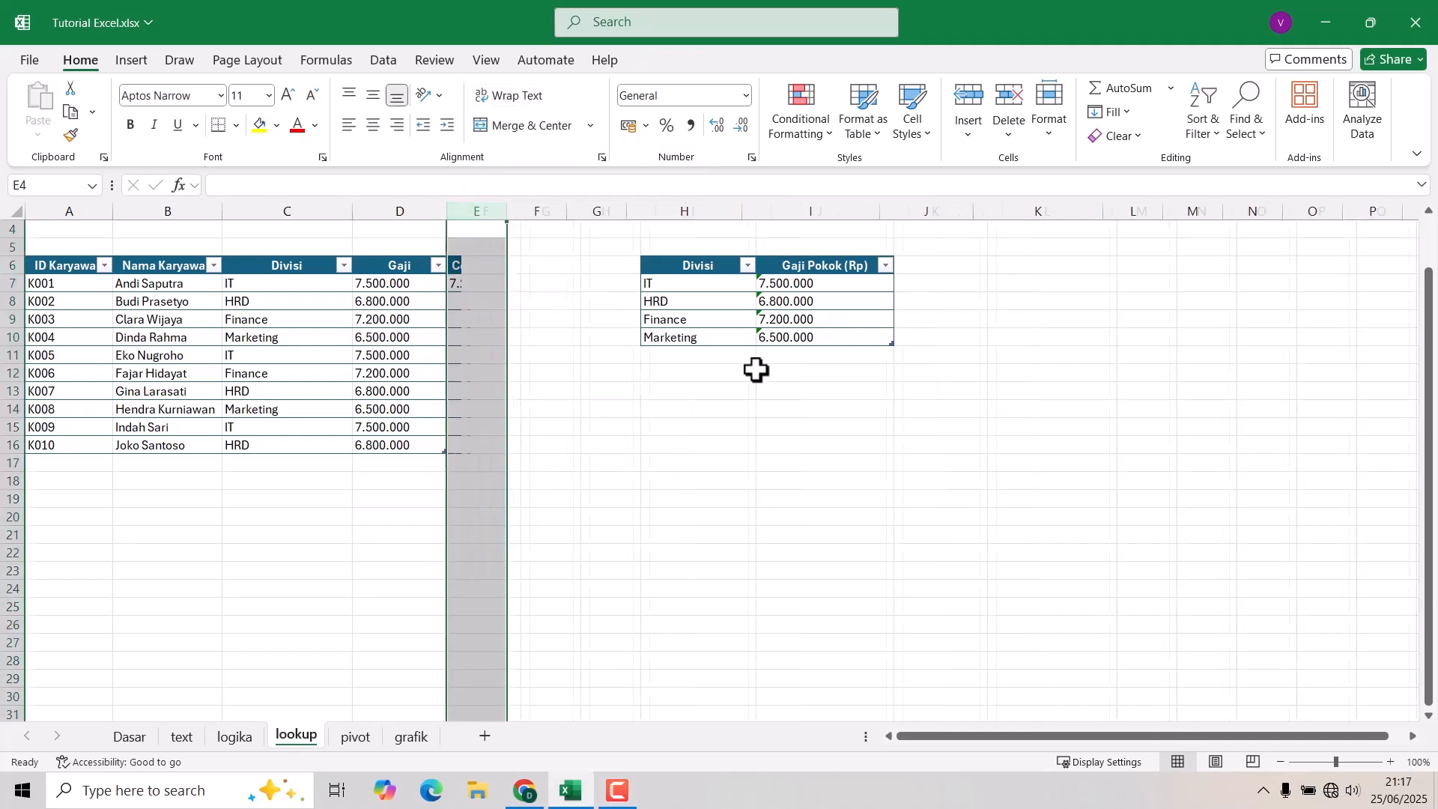
- Enter a LOOKUP formula in H12 with G12 as lookup value and the ID Karyawan and Nama Karyawan data A7:B16 as array
left_click(646, 373)
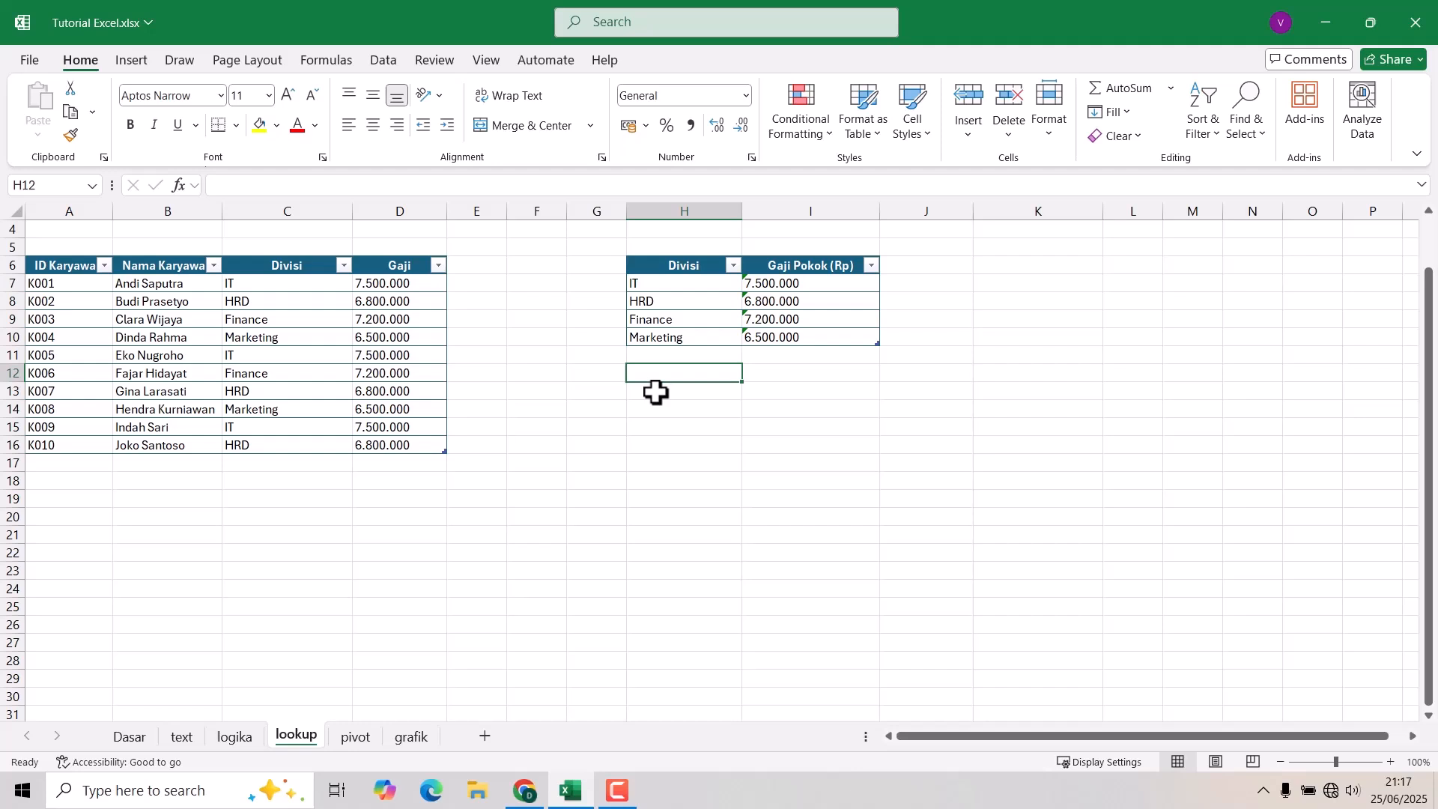
type("=lo")
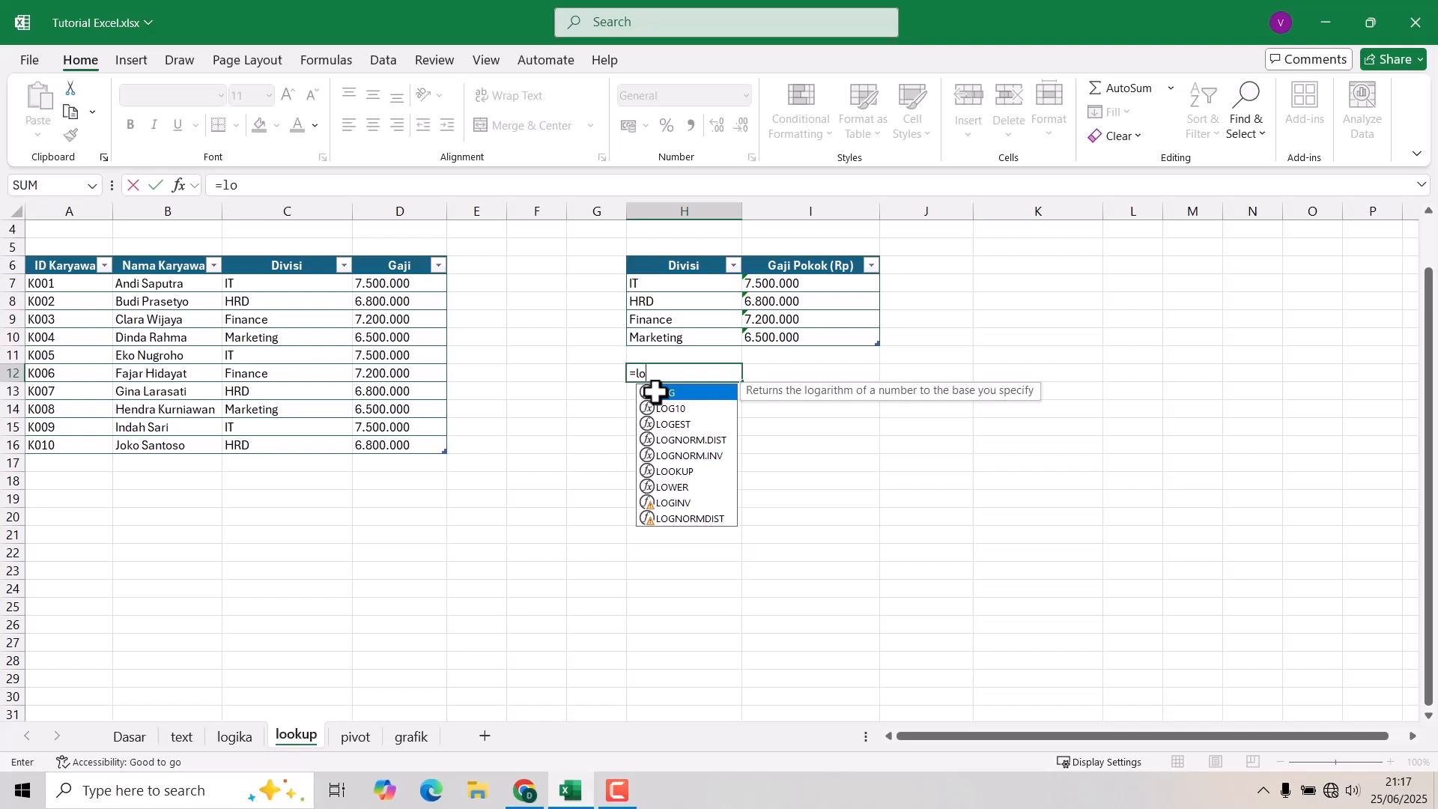
type("ok")
key("Tab")
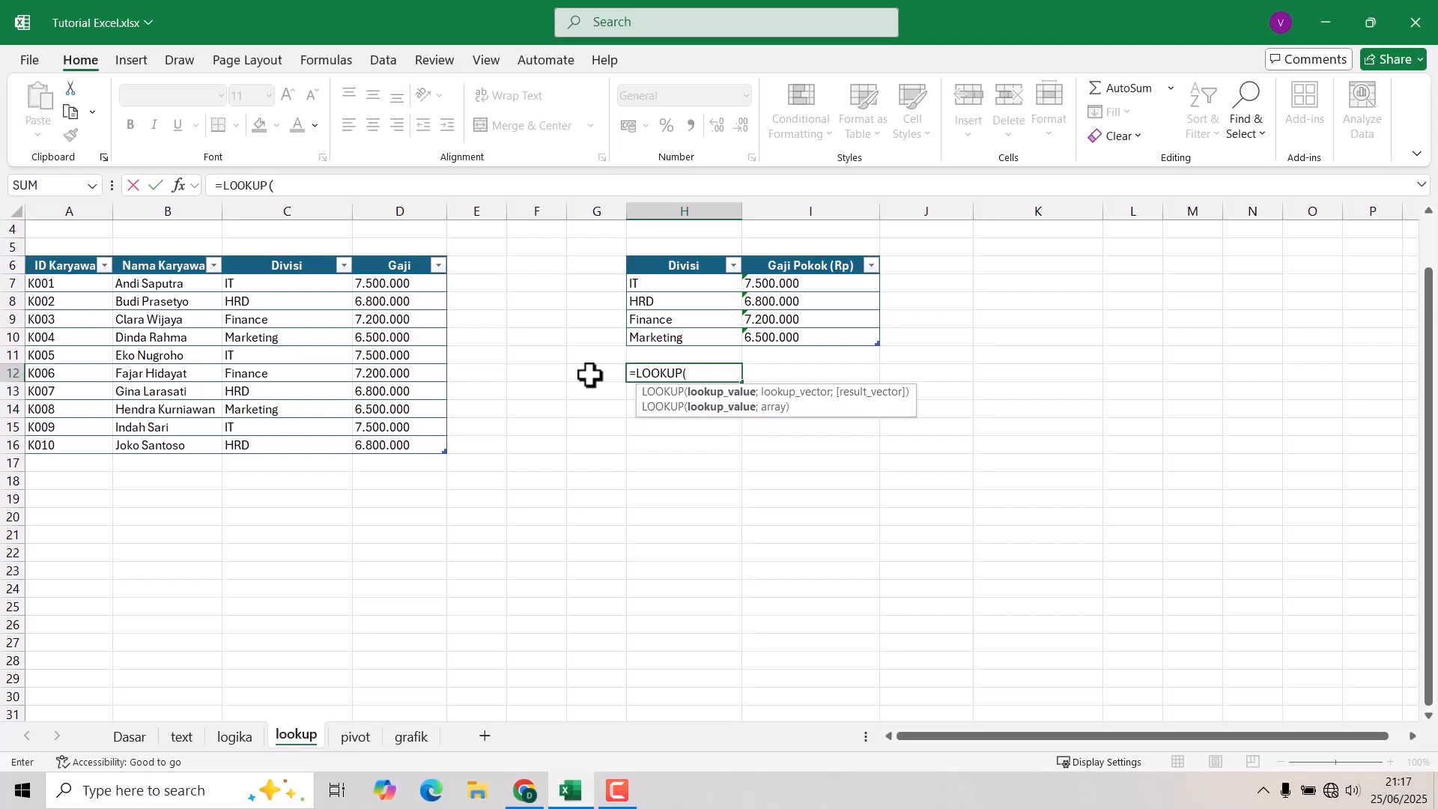
left_click(589, 375)
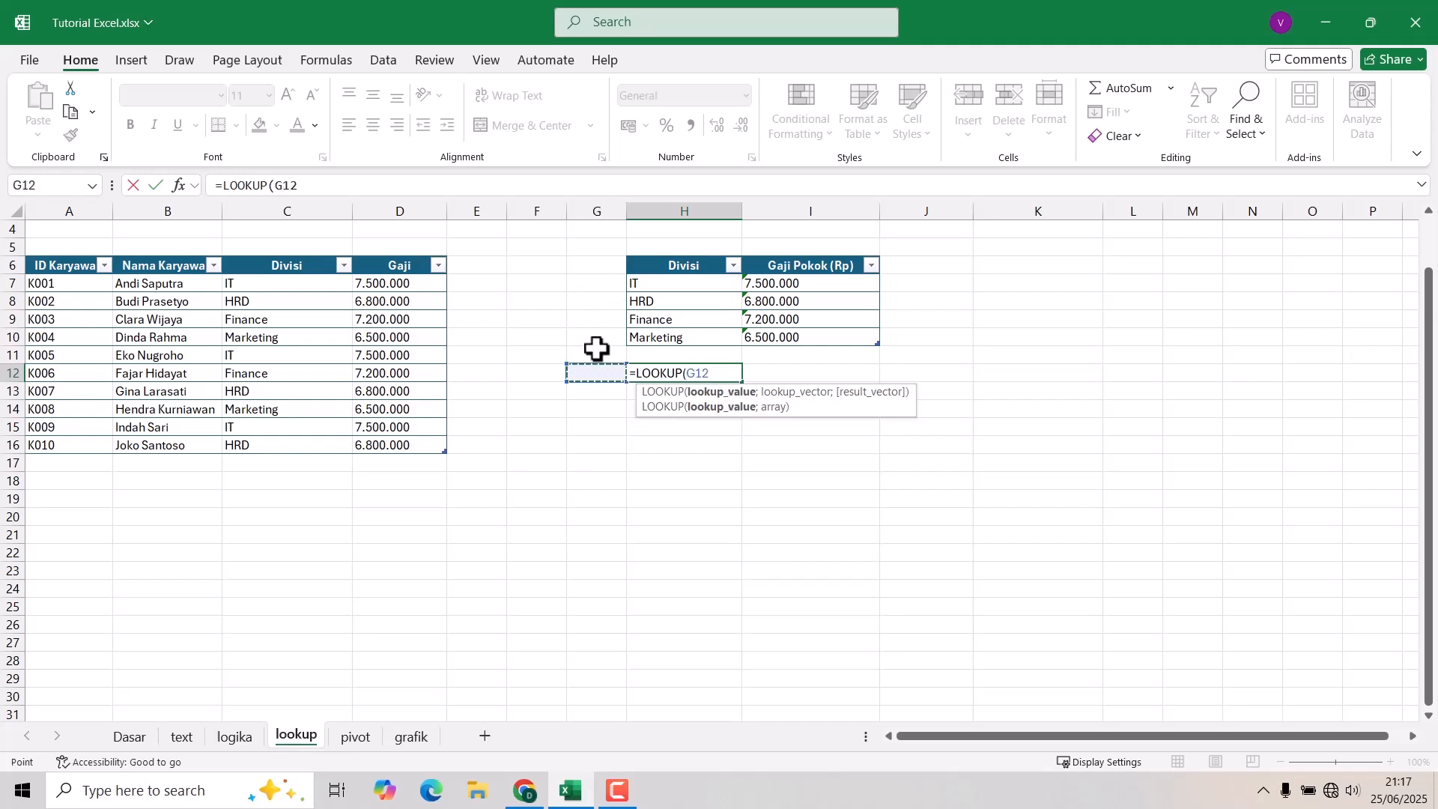
type(";")
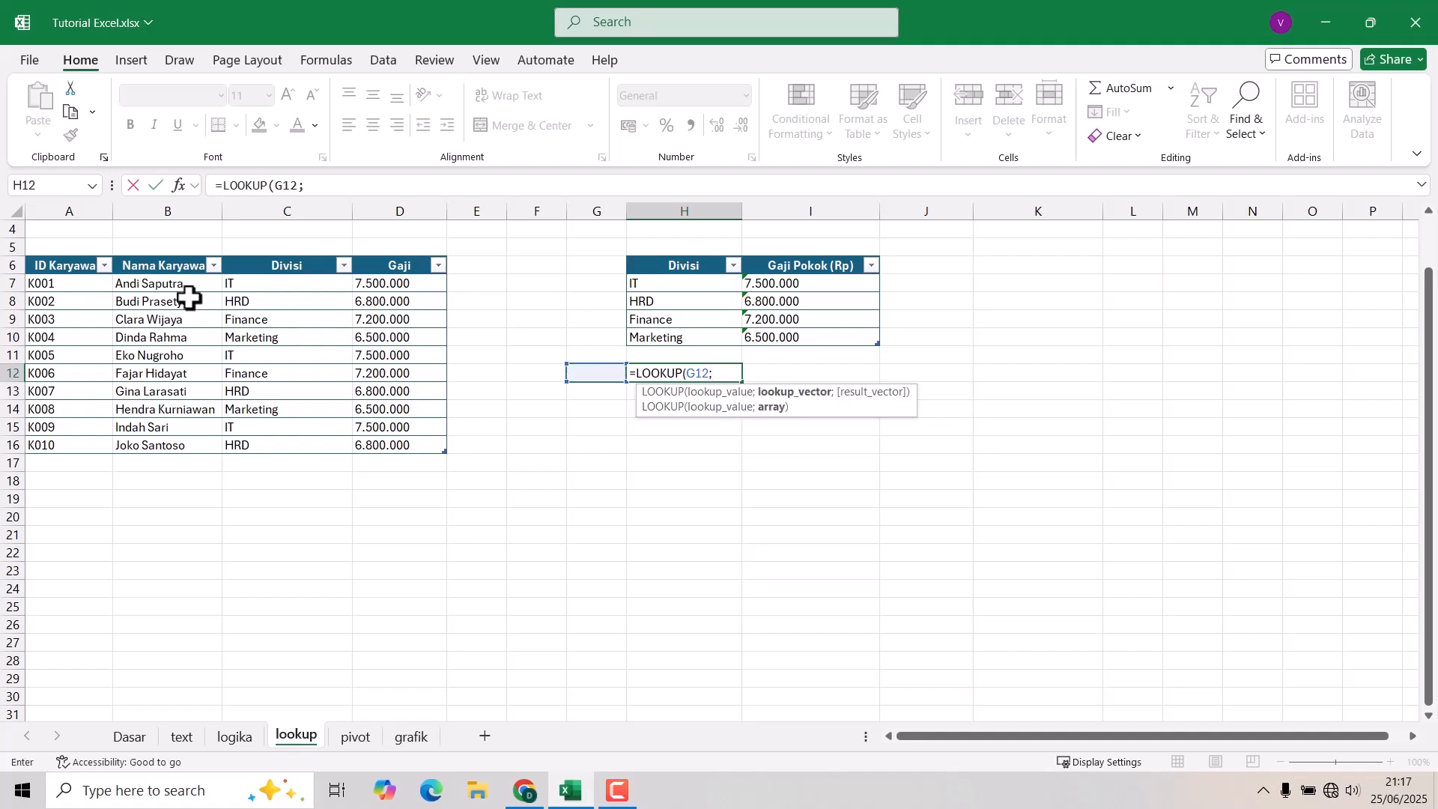
left_click_drag(60, 281, 169, 440)
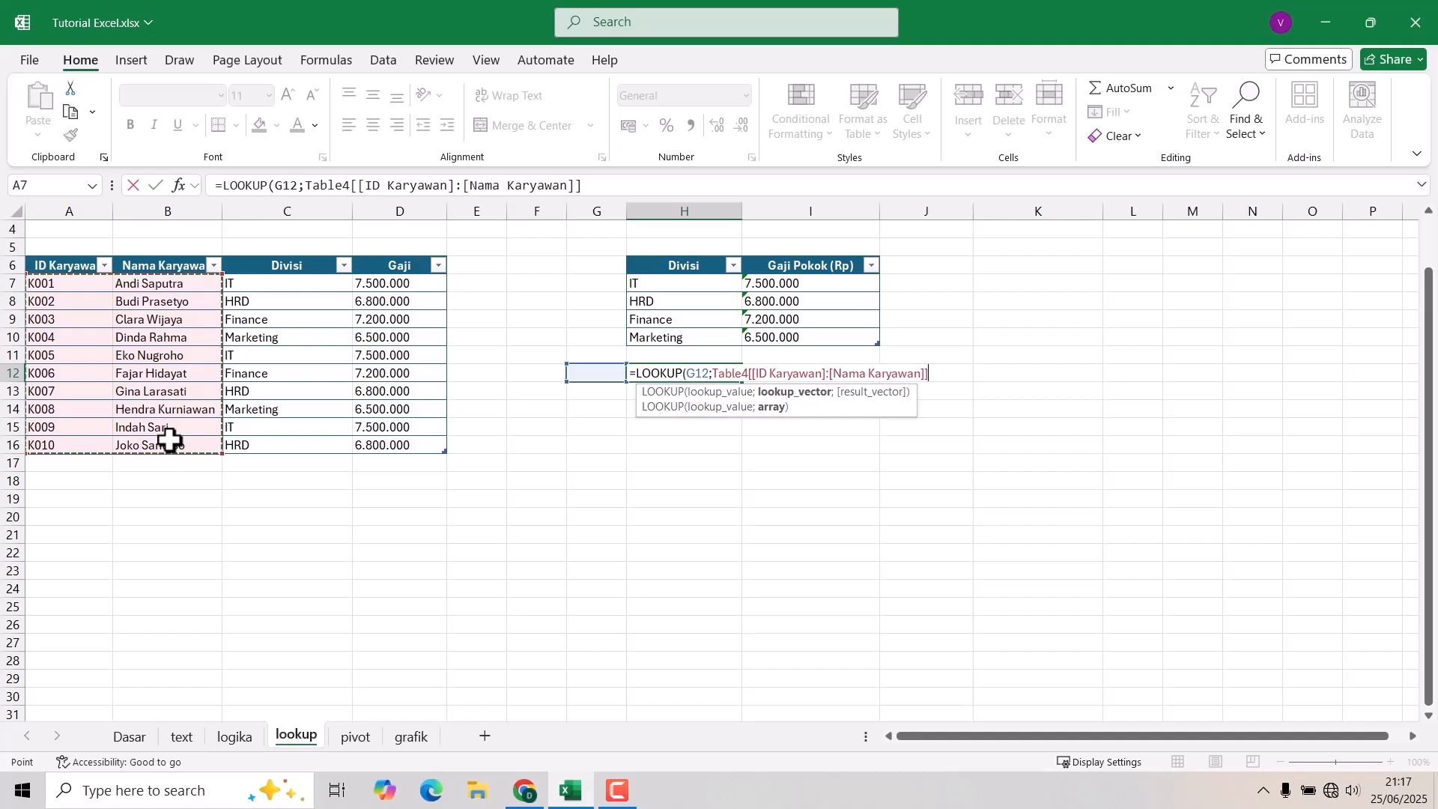
type(")")
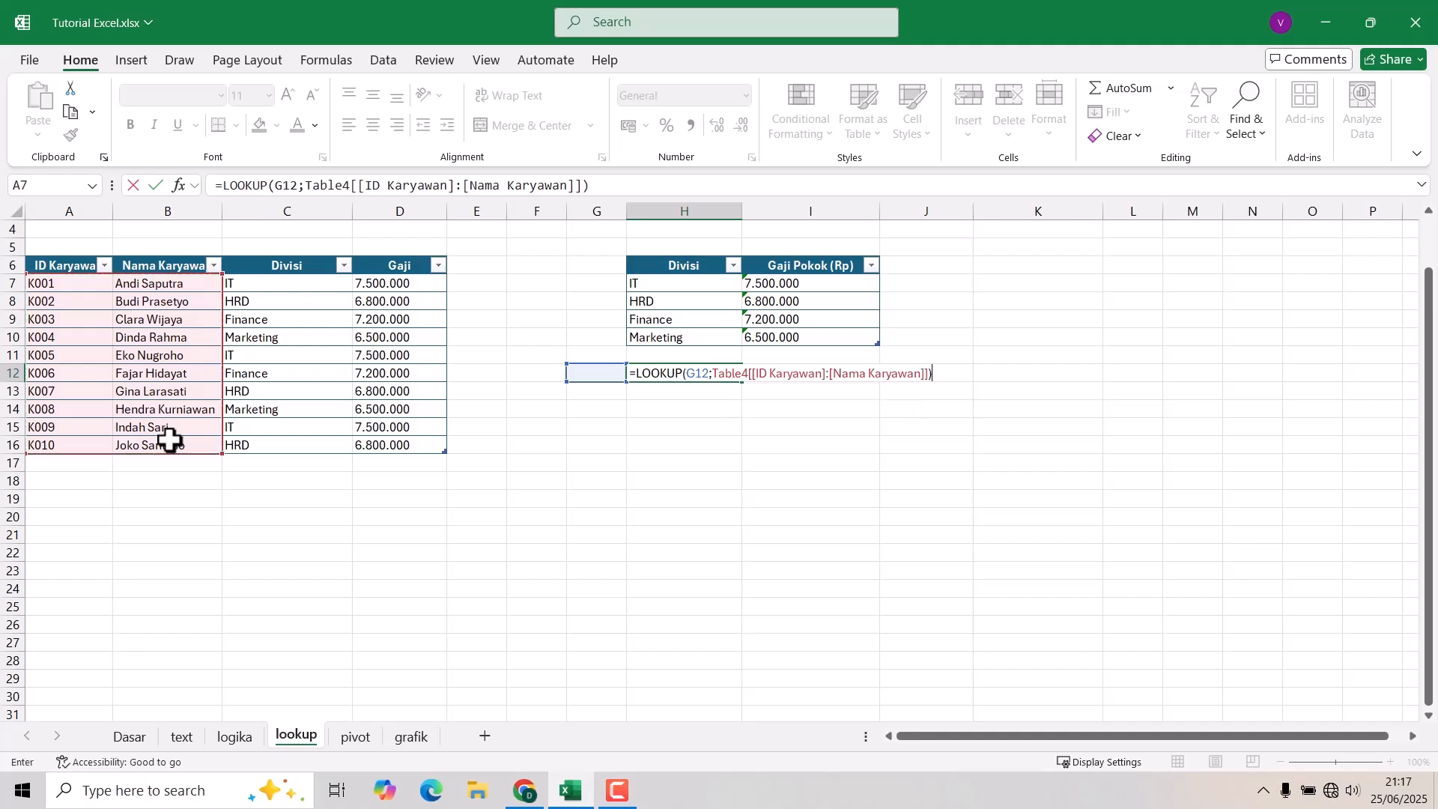
key("Return")
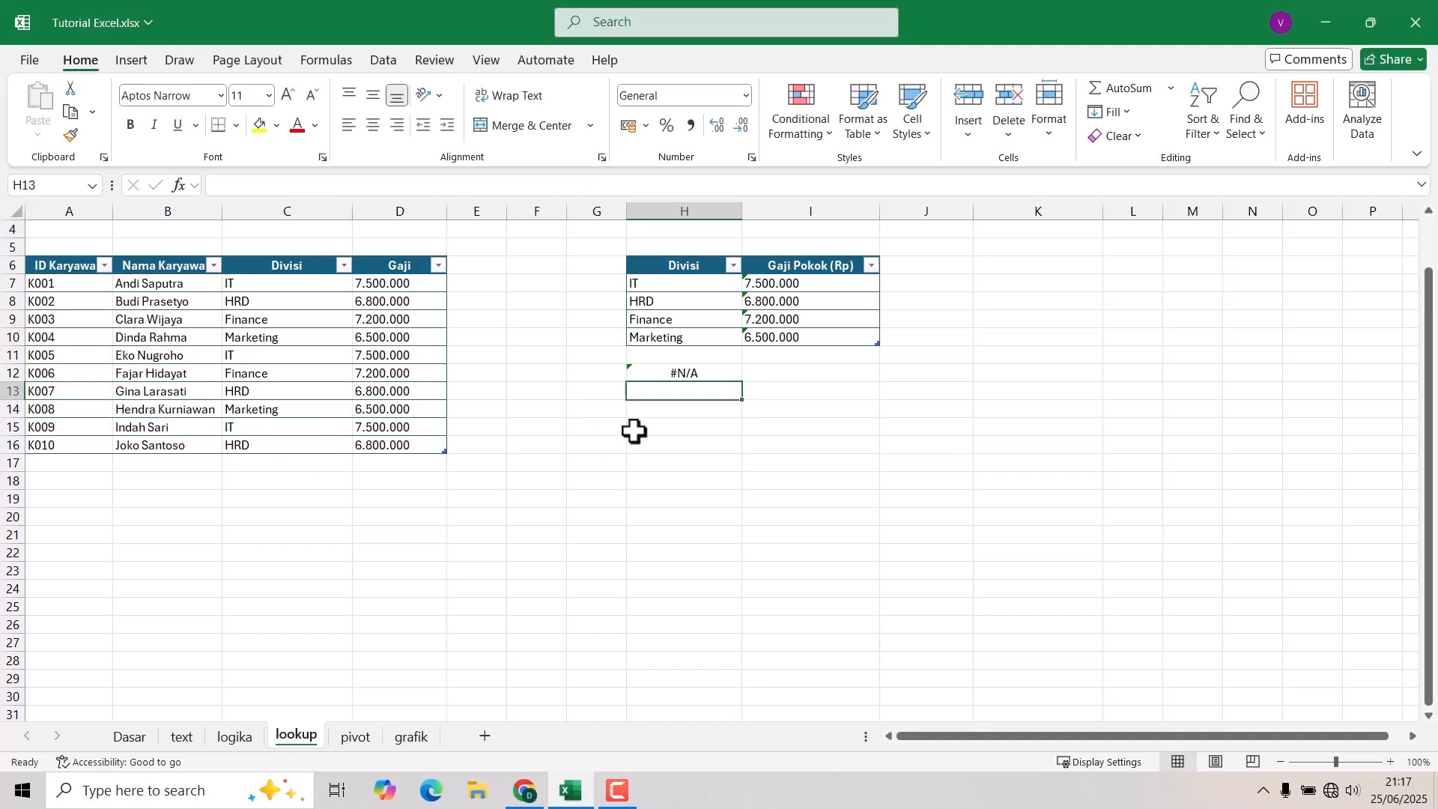
- Enter the ID K001 in G12 as the lookup value for the formula in H12
left_click(683, 371)
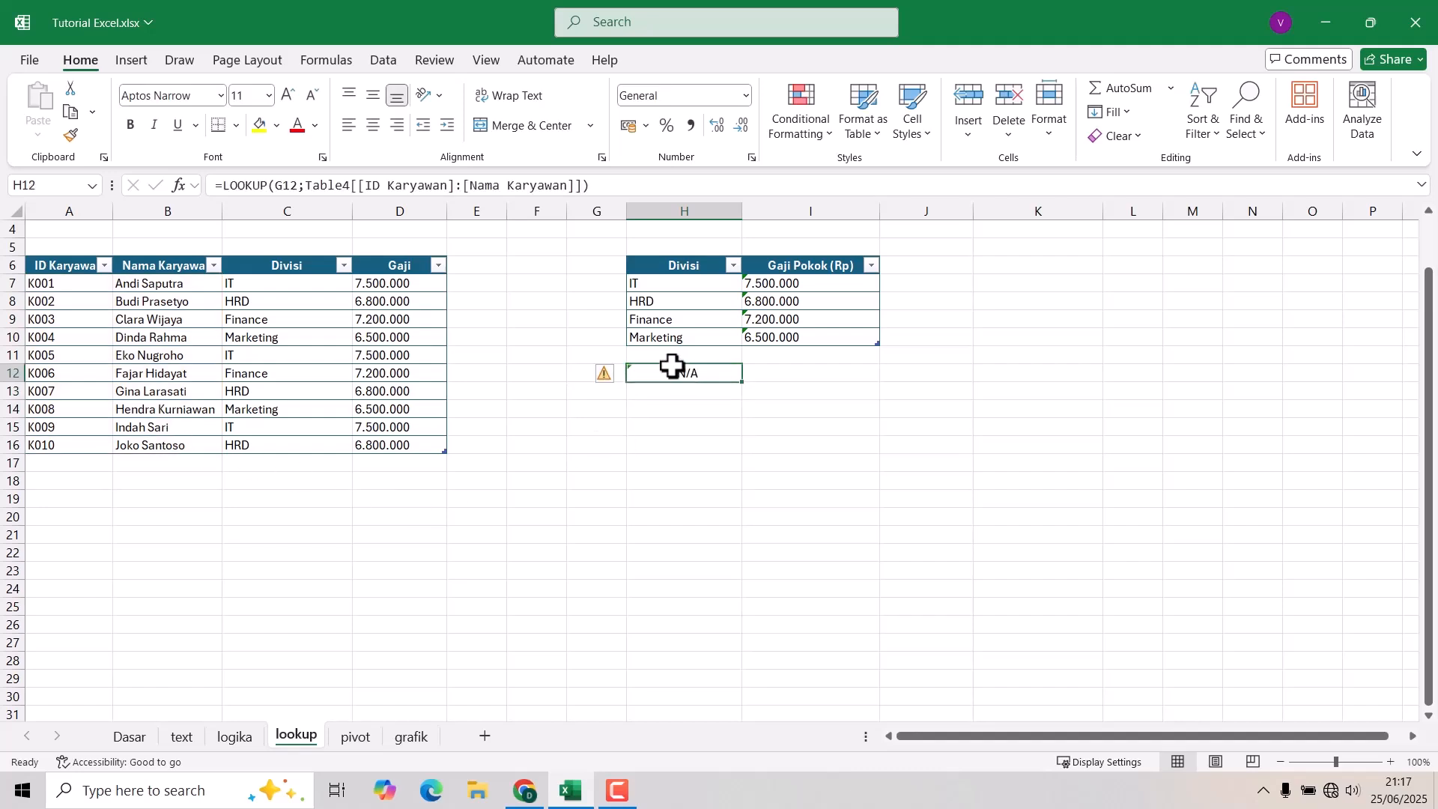
left_click(575, 374)
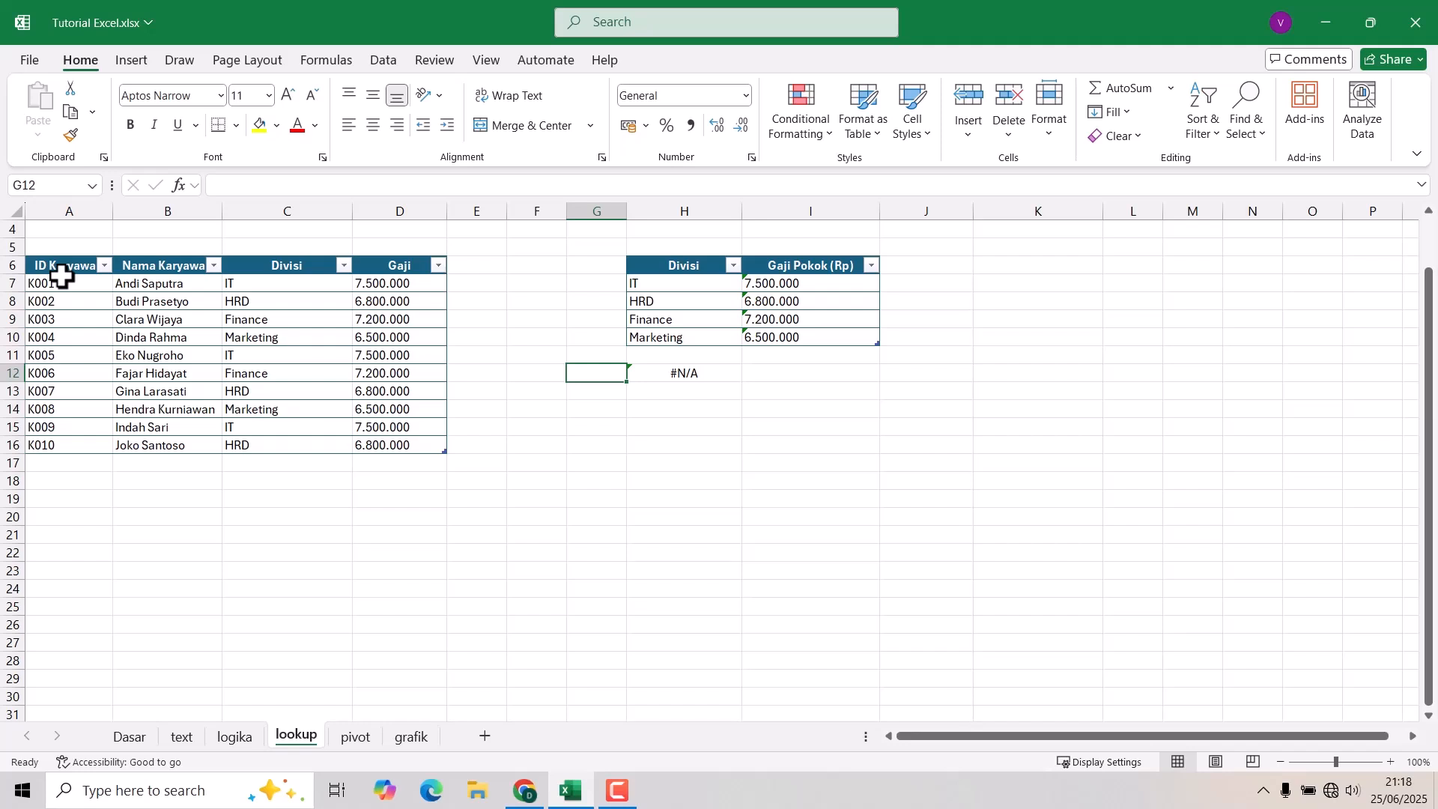
type("K001")
key("Return")
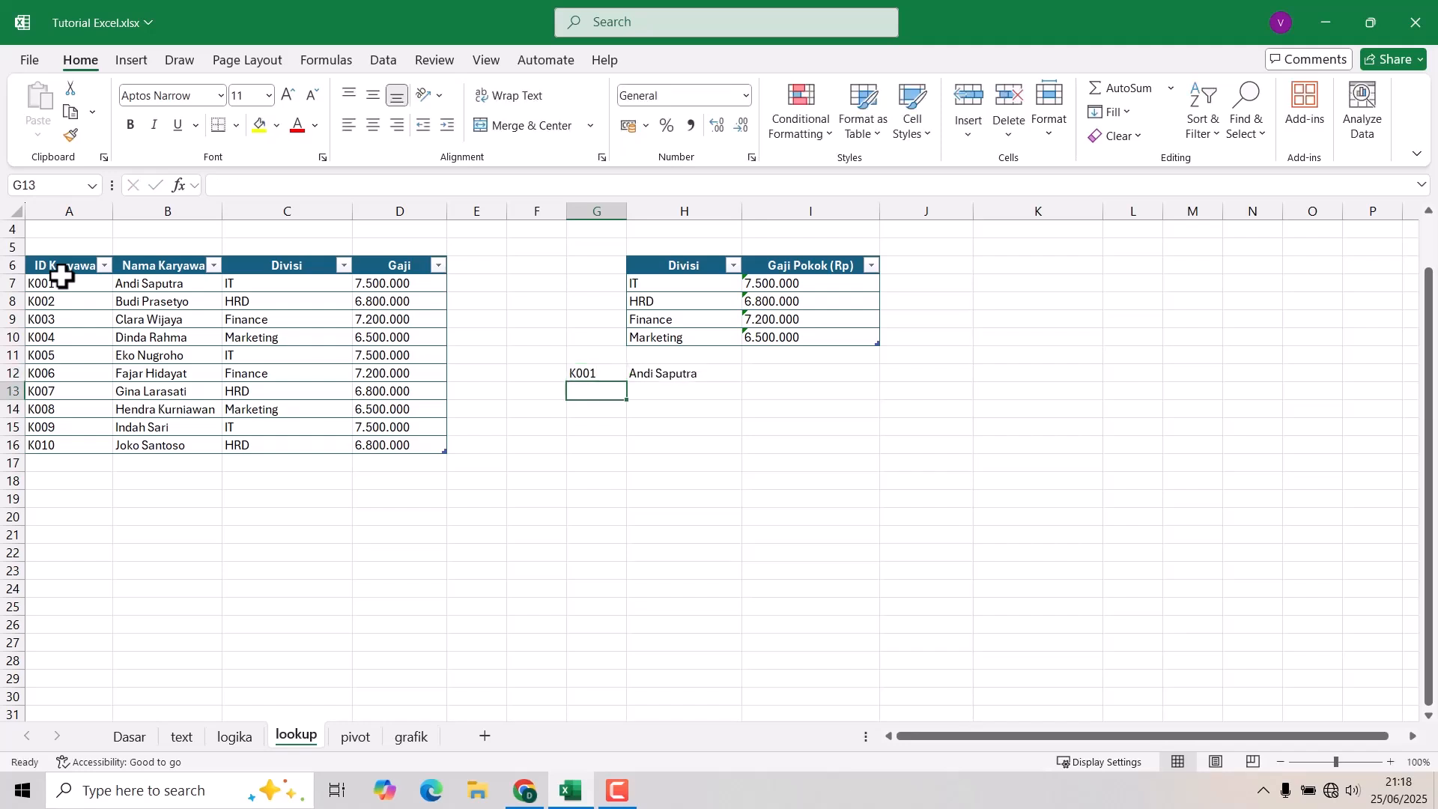
- Change the ID in G12 to K003 and check the looked-up name against row 9 of the employee table
key("Up")
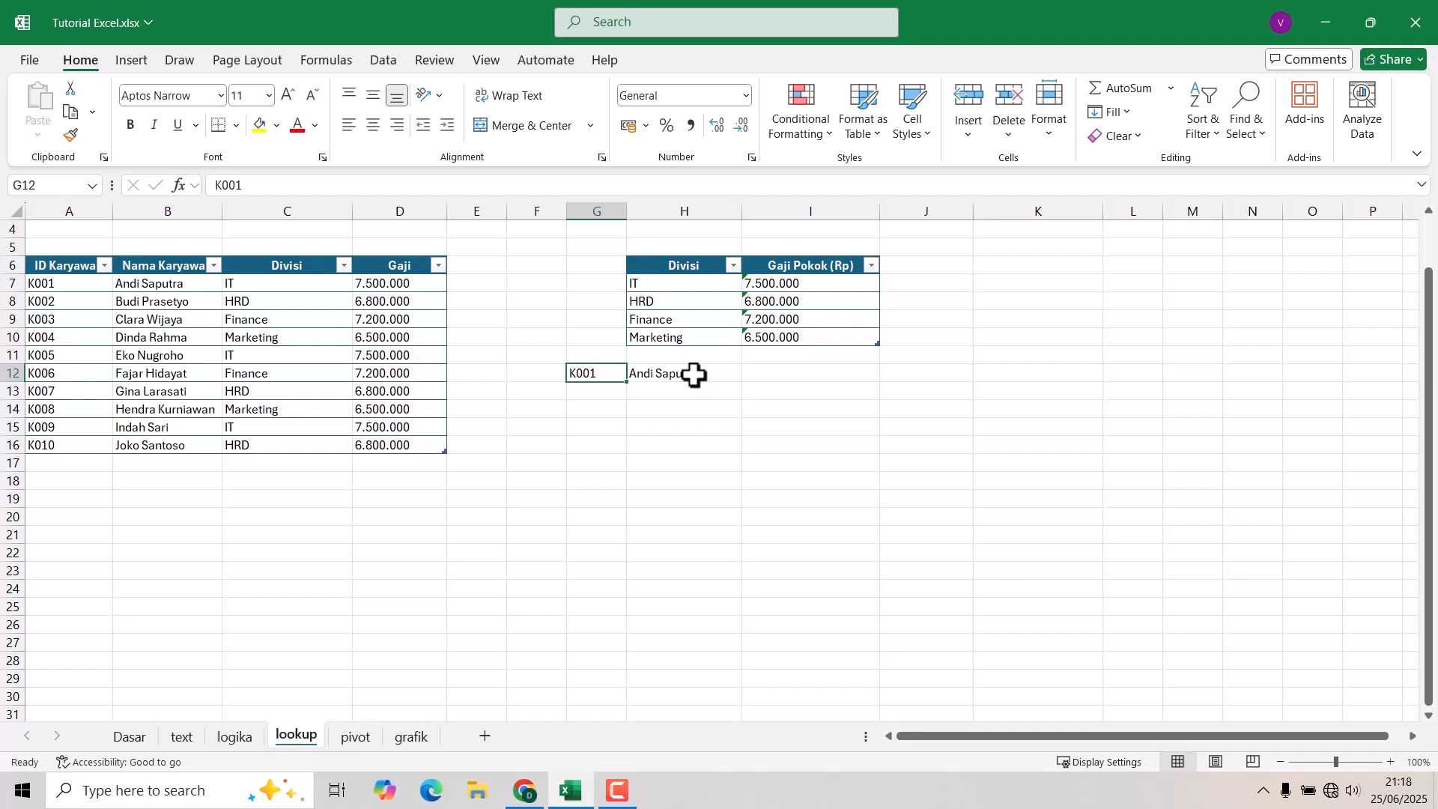
double_click(602, 375)
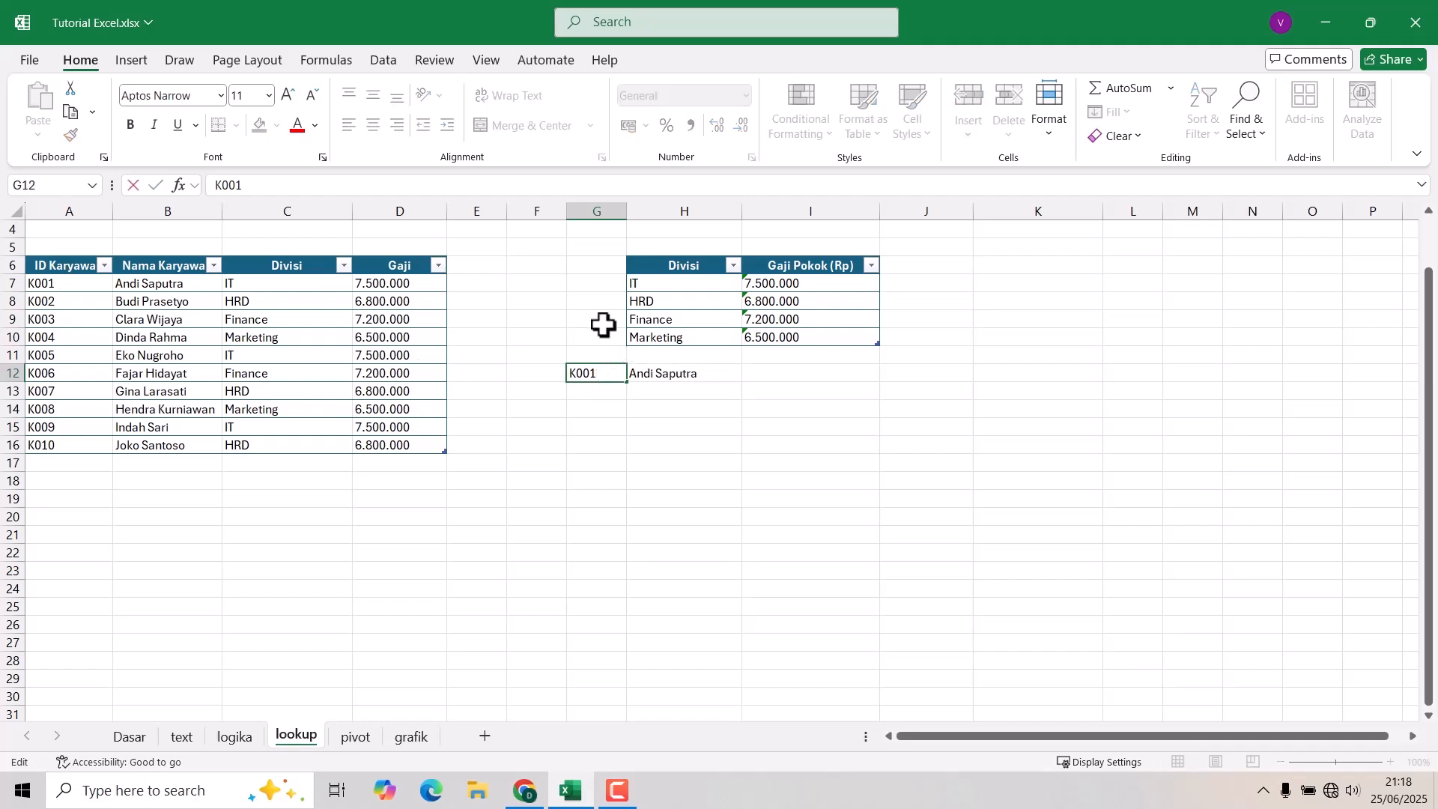
key("BackSpace")
type("3")
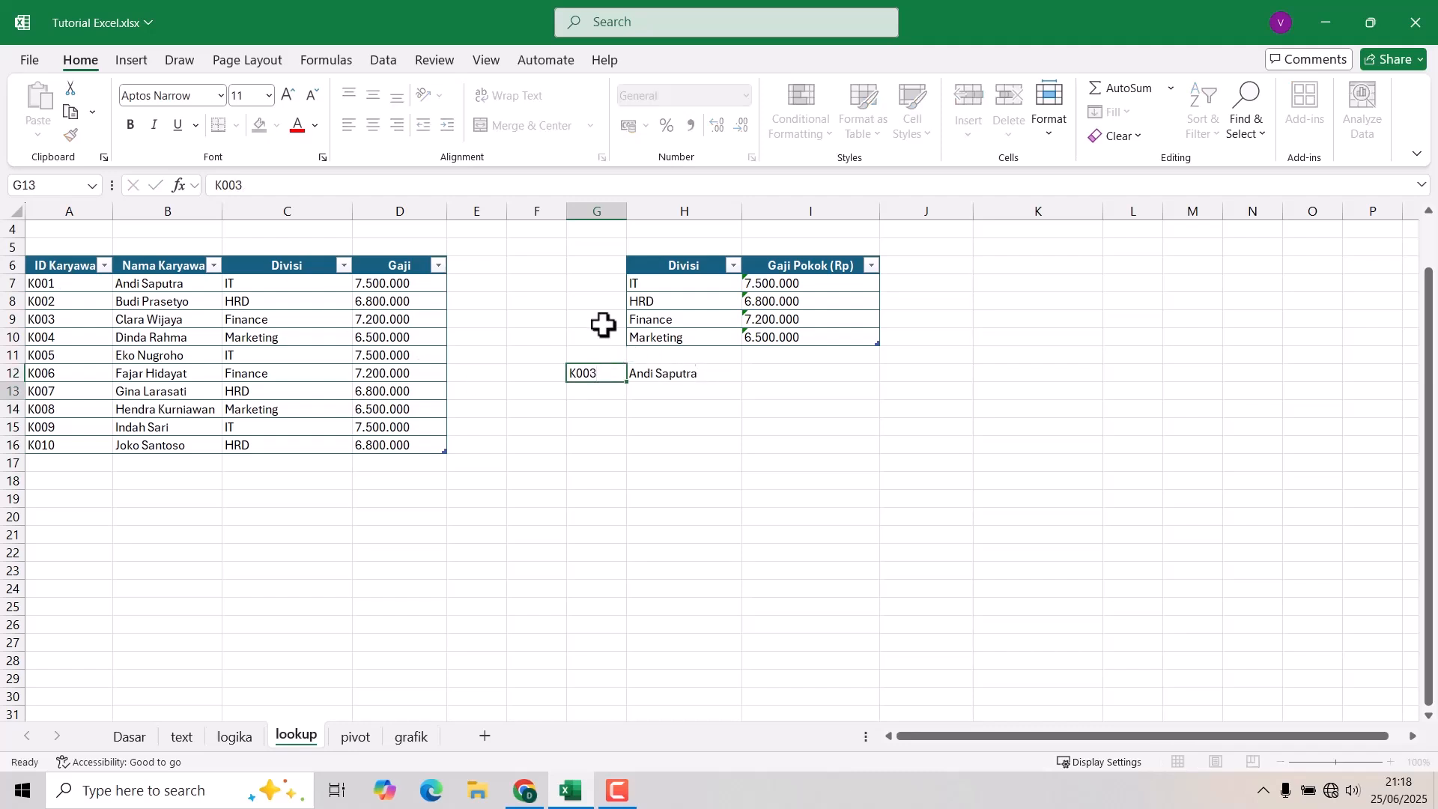
key("Return")
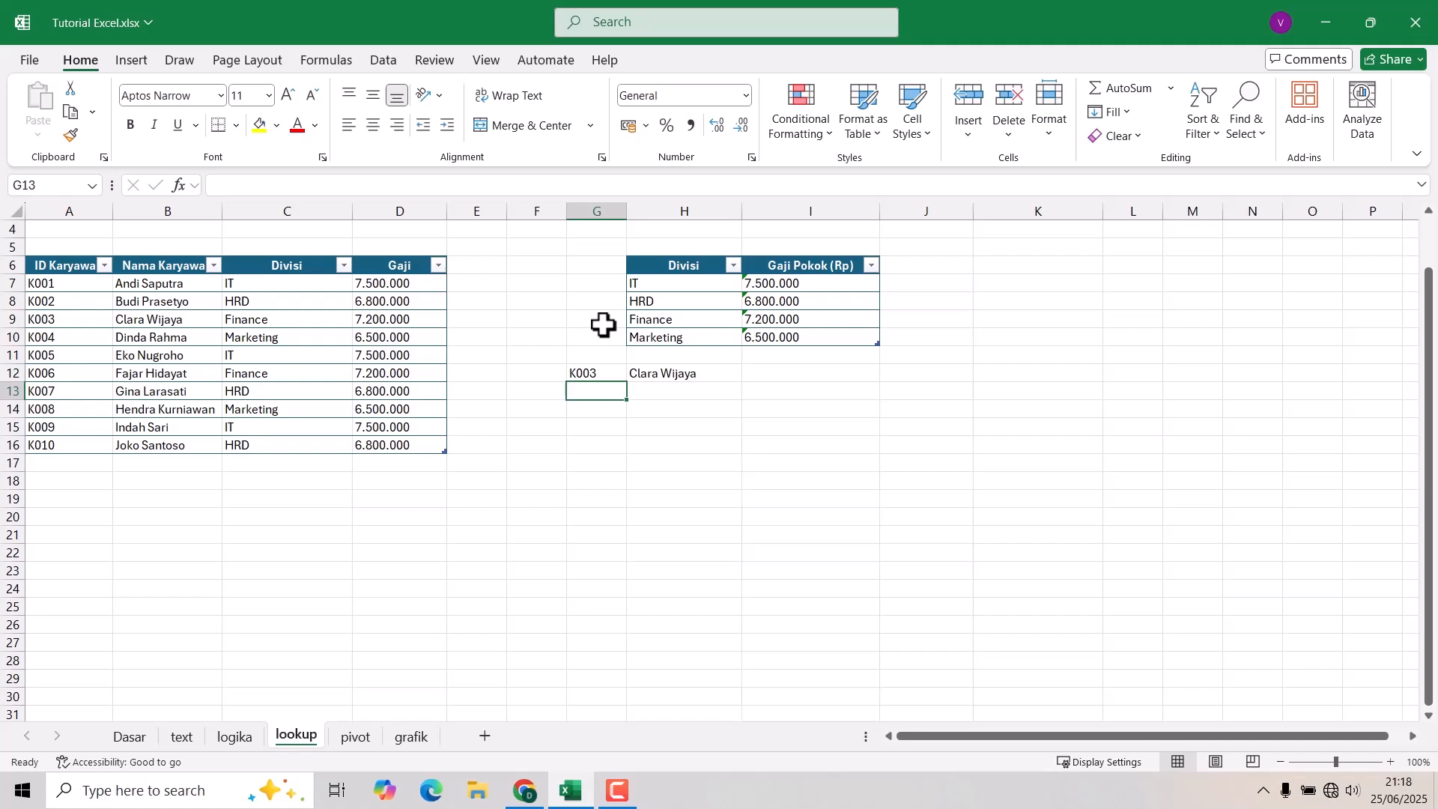
left_click(14, 319)
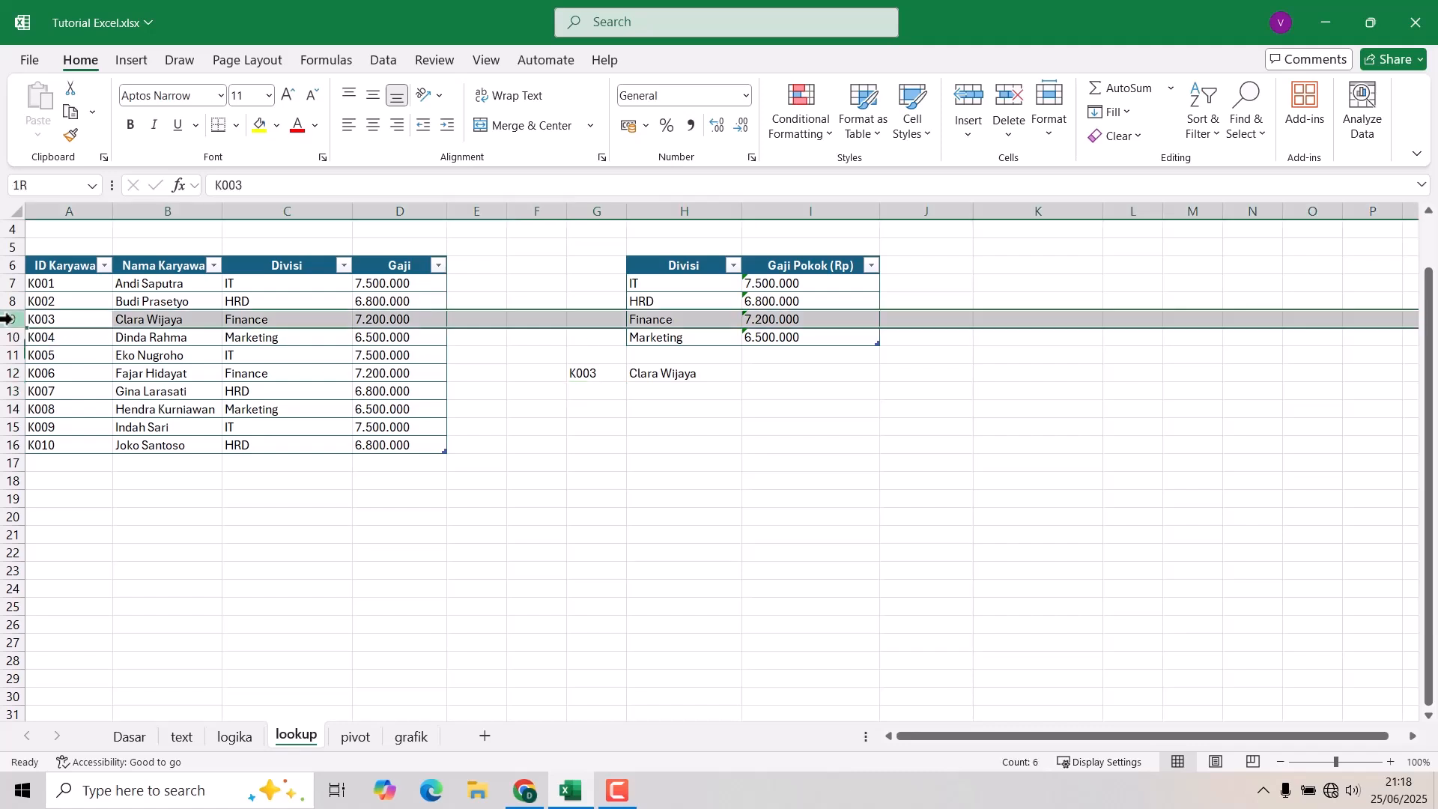
left_click(585, 376)
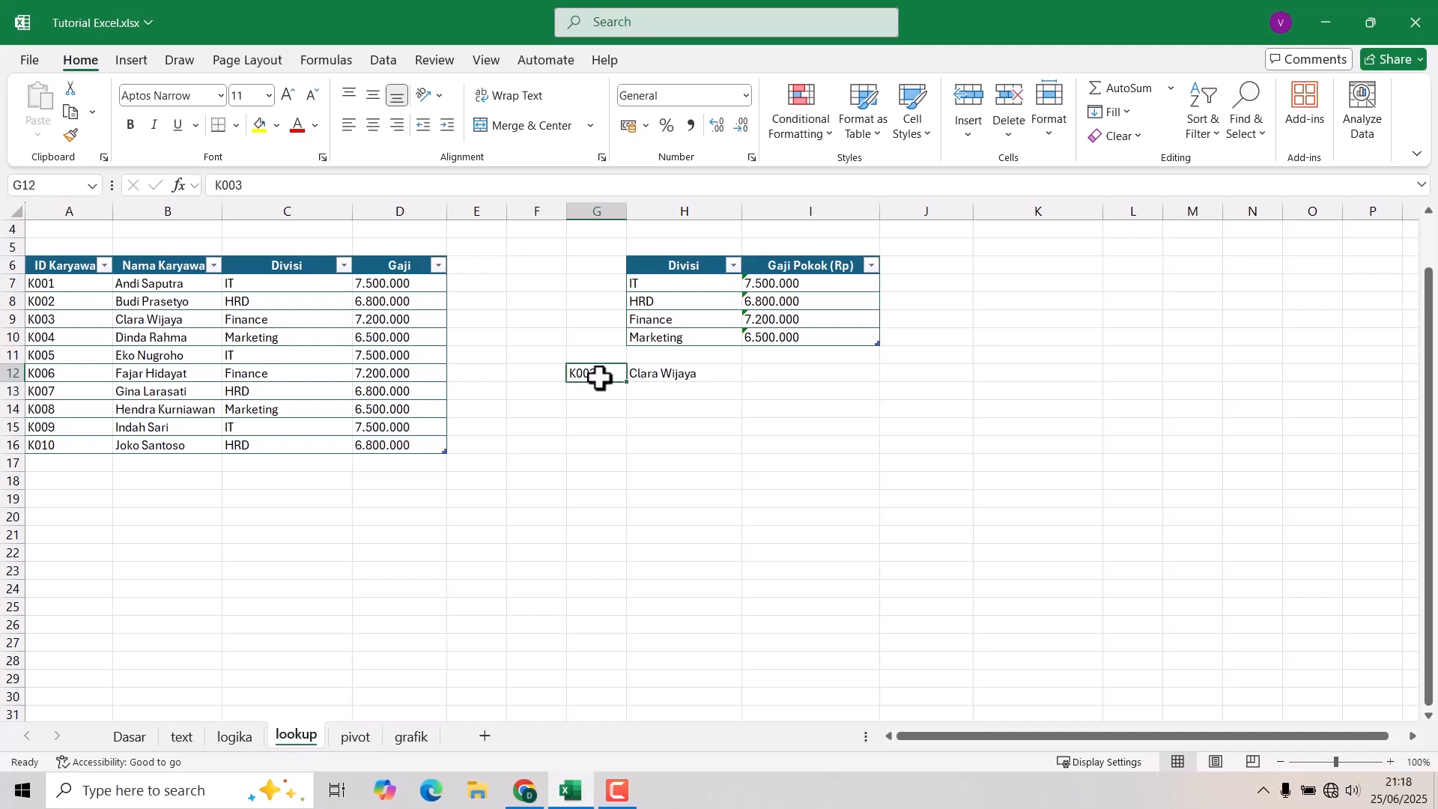
- Copy the ID K007 from A13 into G12 as the new lookup value and check the name in H12
left_click(666, 373)
left_click(592, 374)
left_click(64, 393)
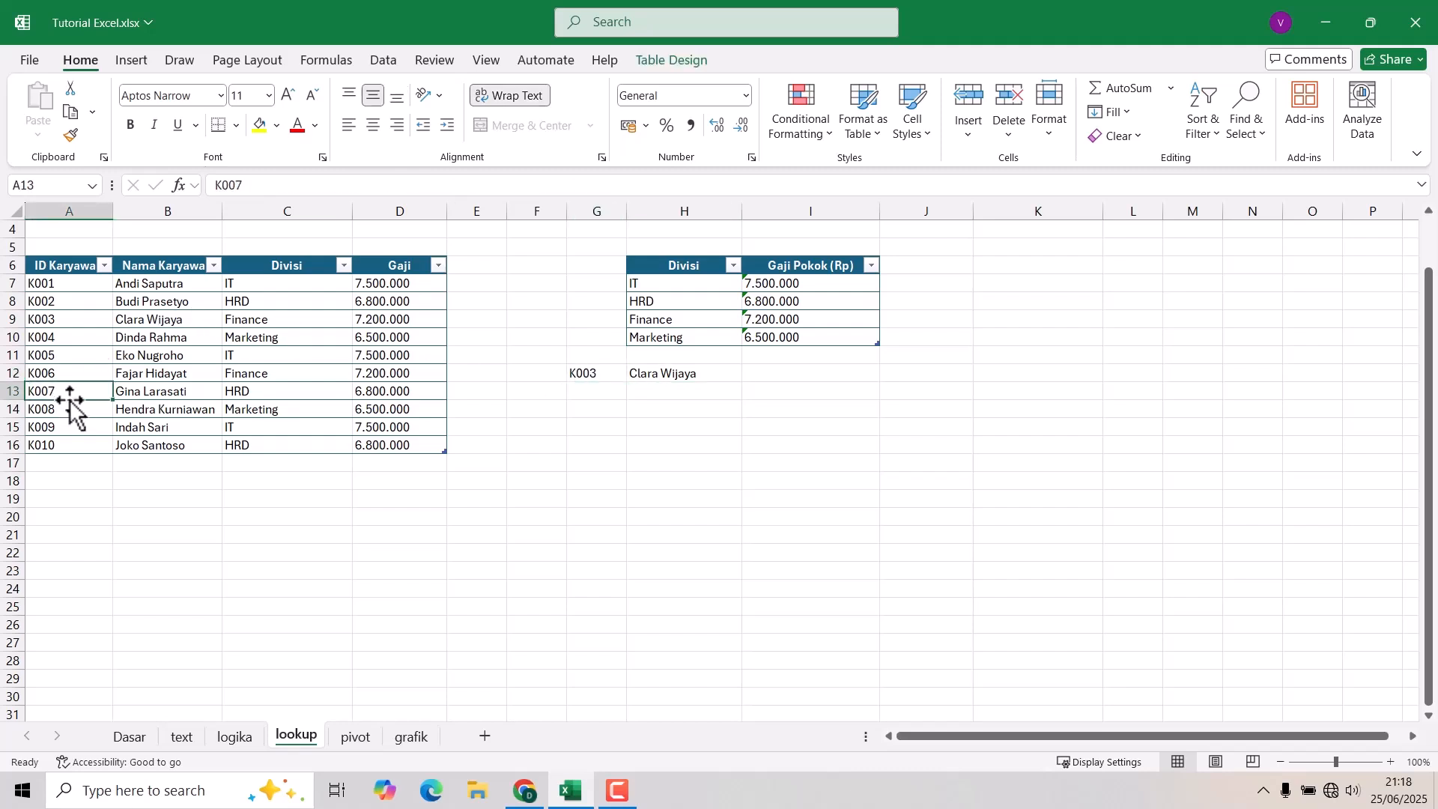
key("ctrl+c")
left_click(592, 373)
key("ctrl+v")
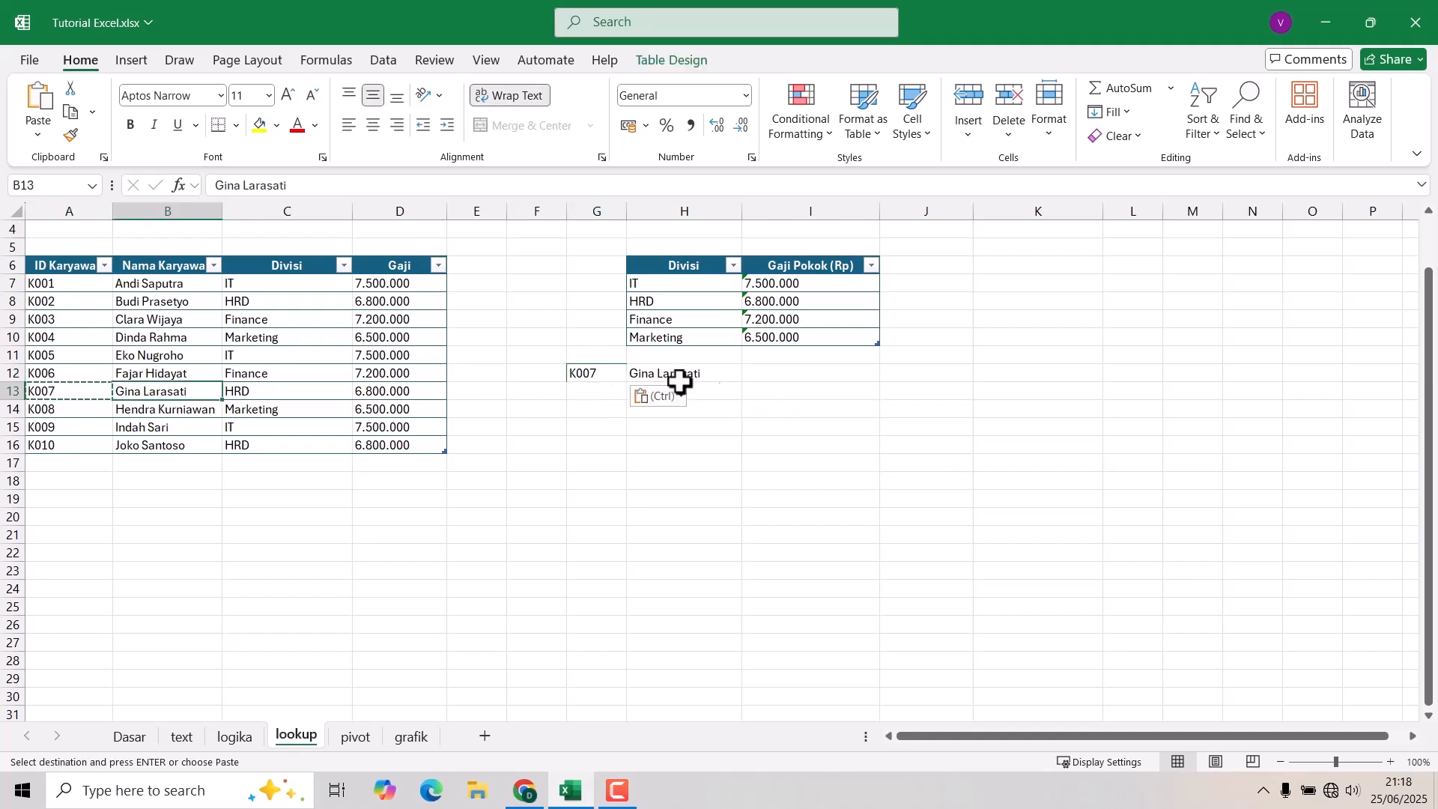
left_click(648, 373)
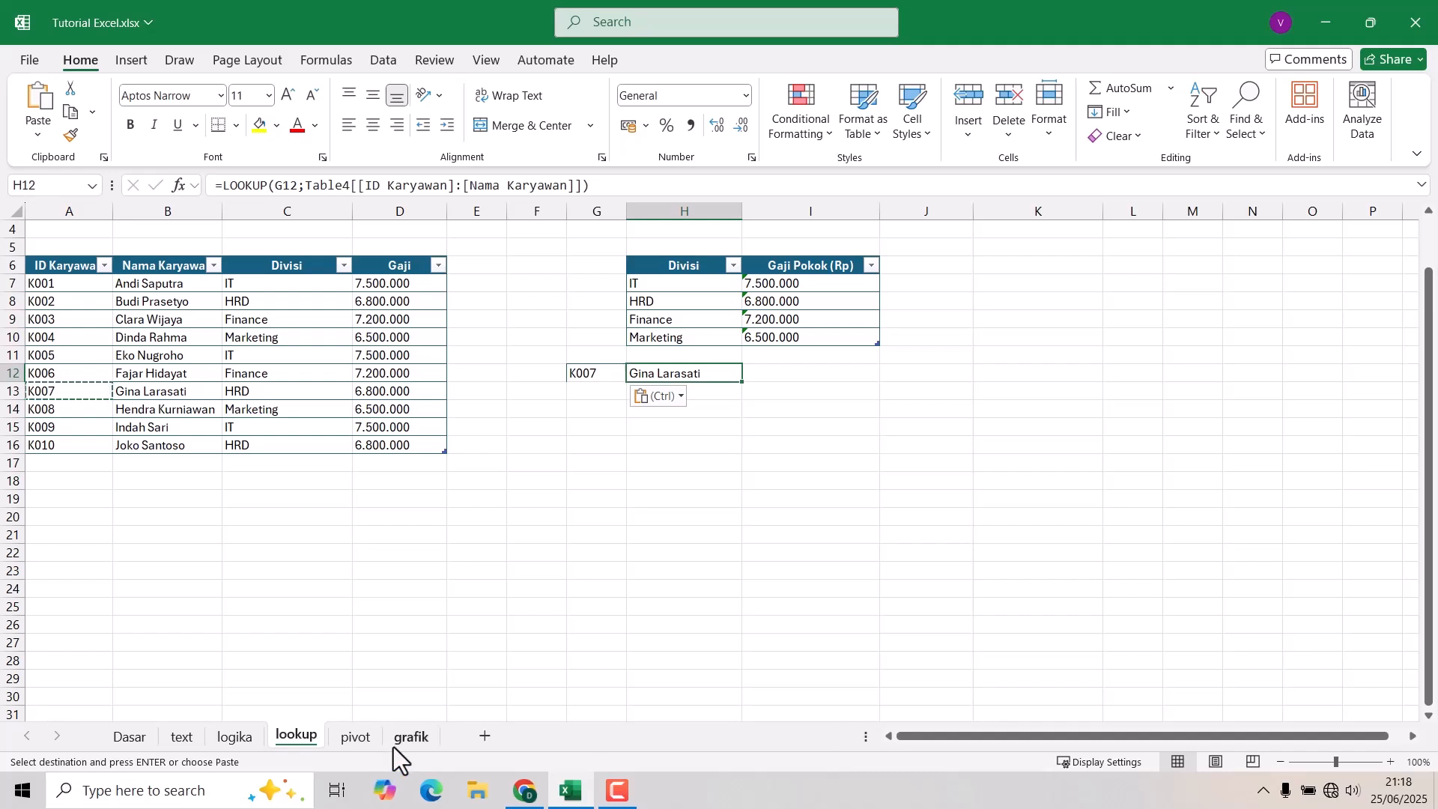
- Open the pivot sheet and look through the sales data from the No column to the Total Penjualan column
left_click(344, 743)
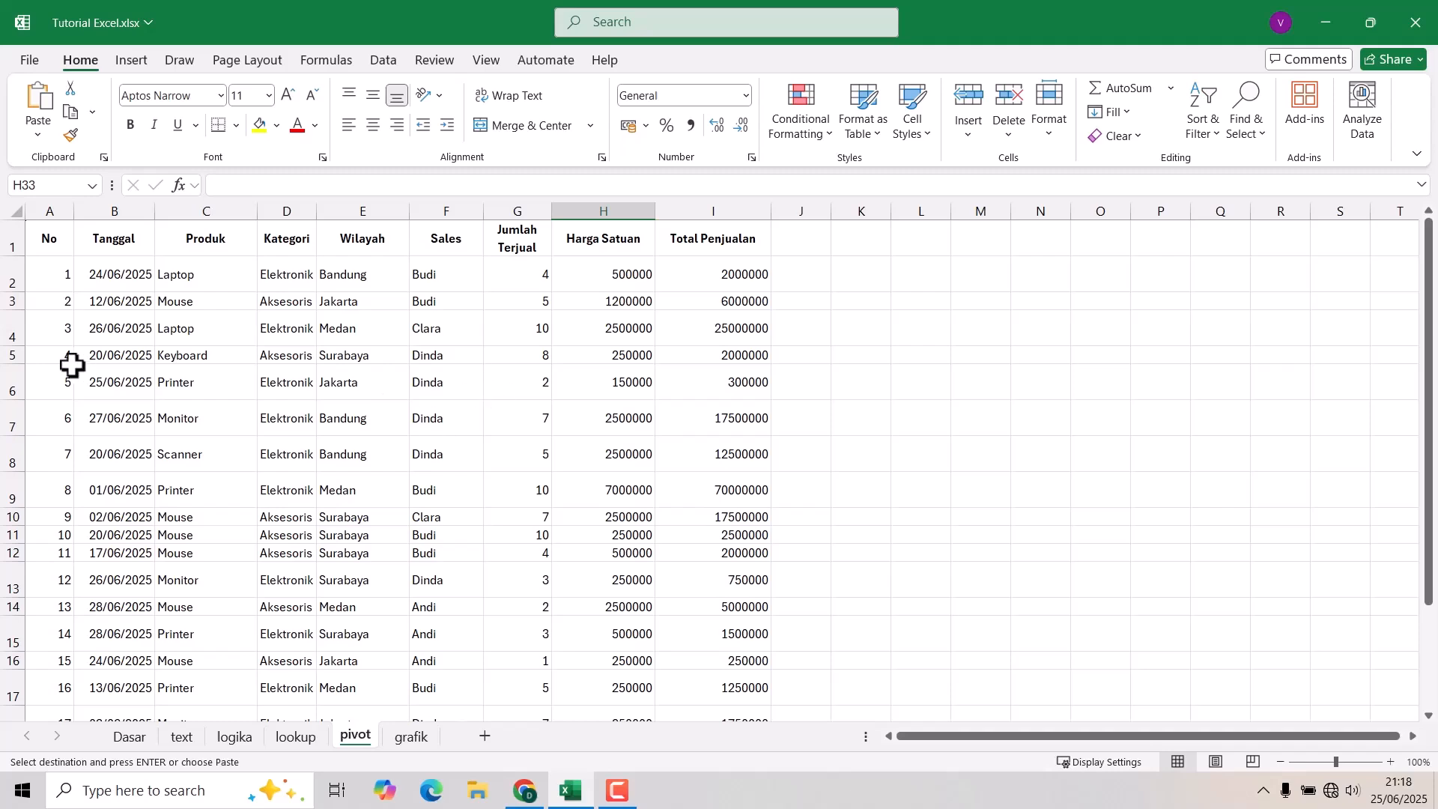
left_click(60, 244)
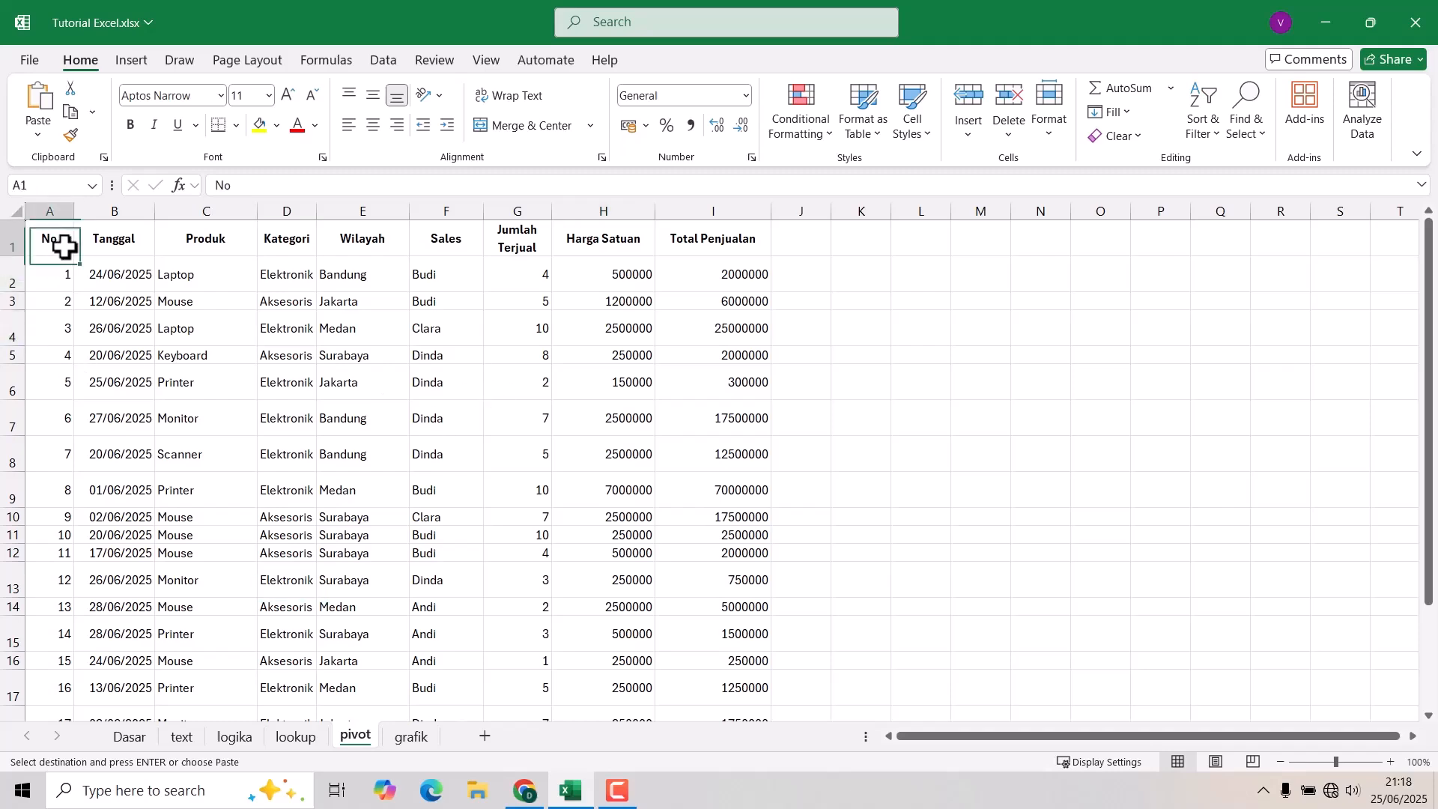
scroll(376, 337, "down", 4)
scroll(472, 414, "up", 4)
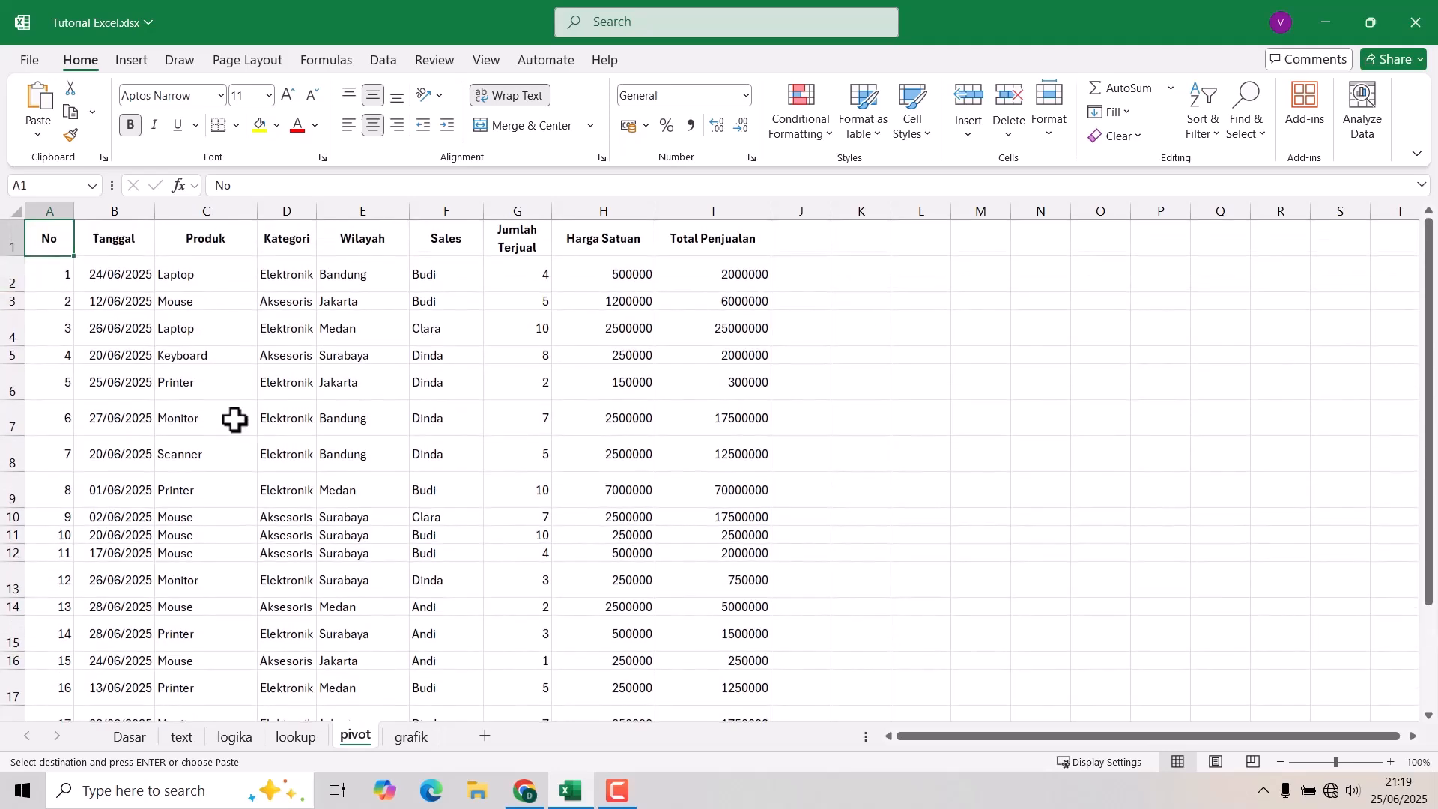
left_click_drag(38, 236, 735, 684)
scroll(116, 398, "up", 2)
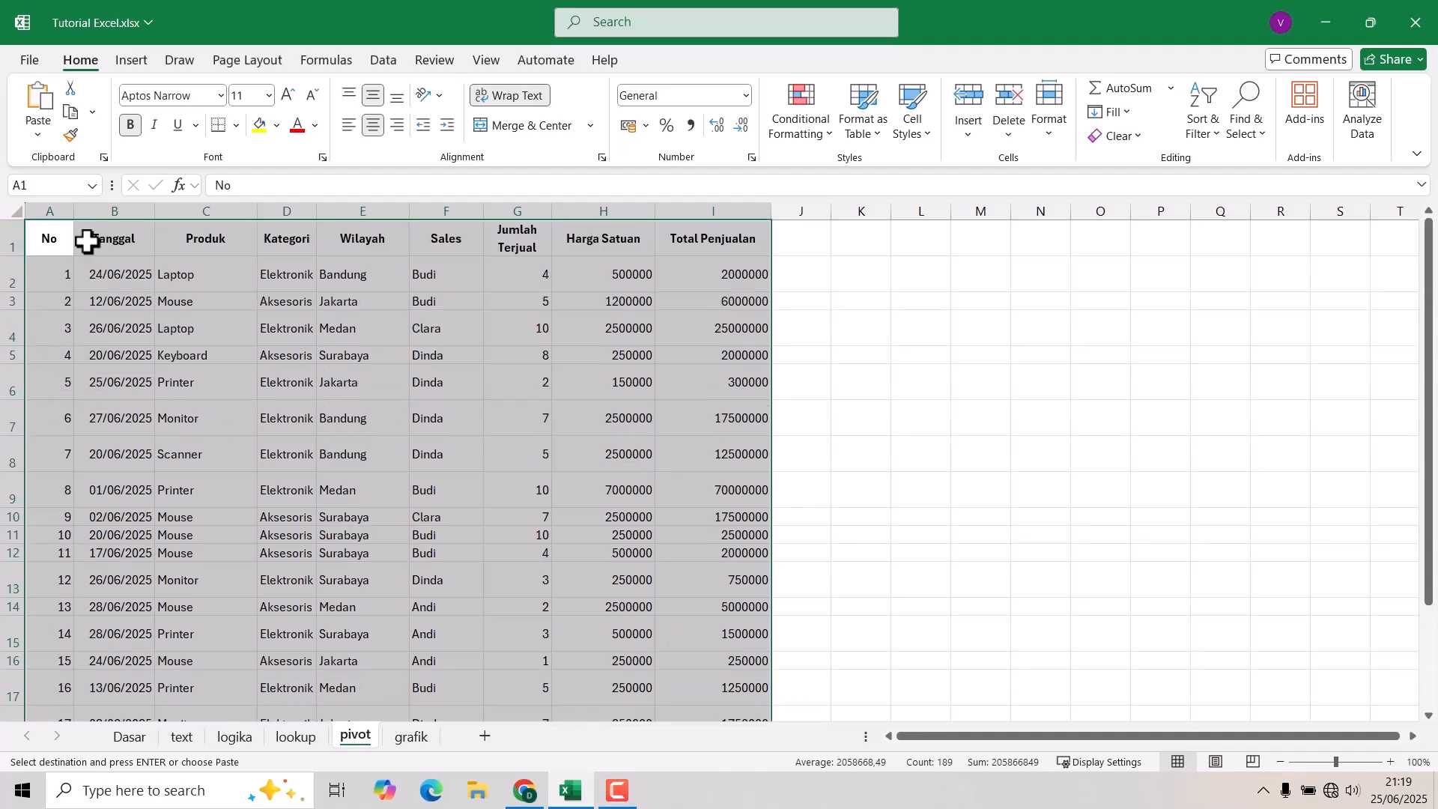
left_click(88, 240)
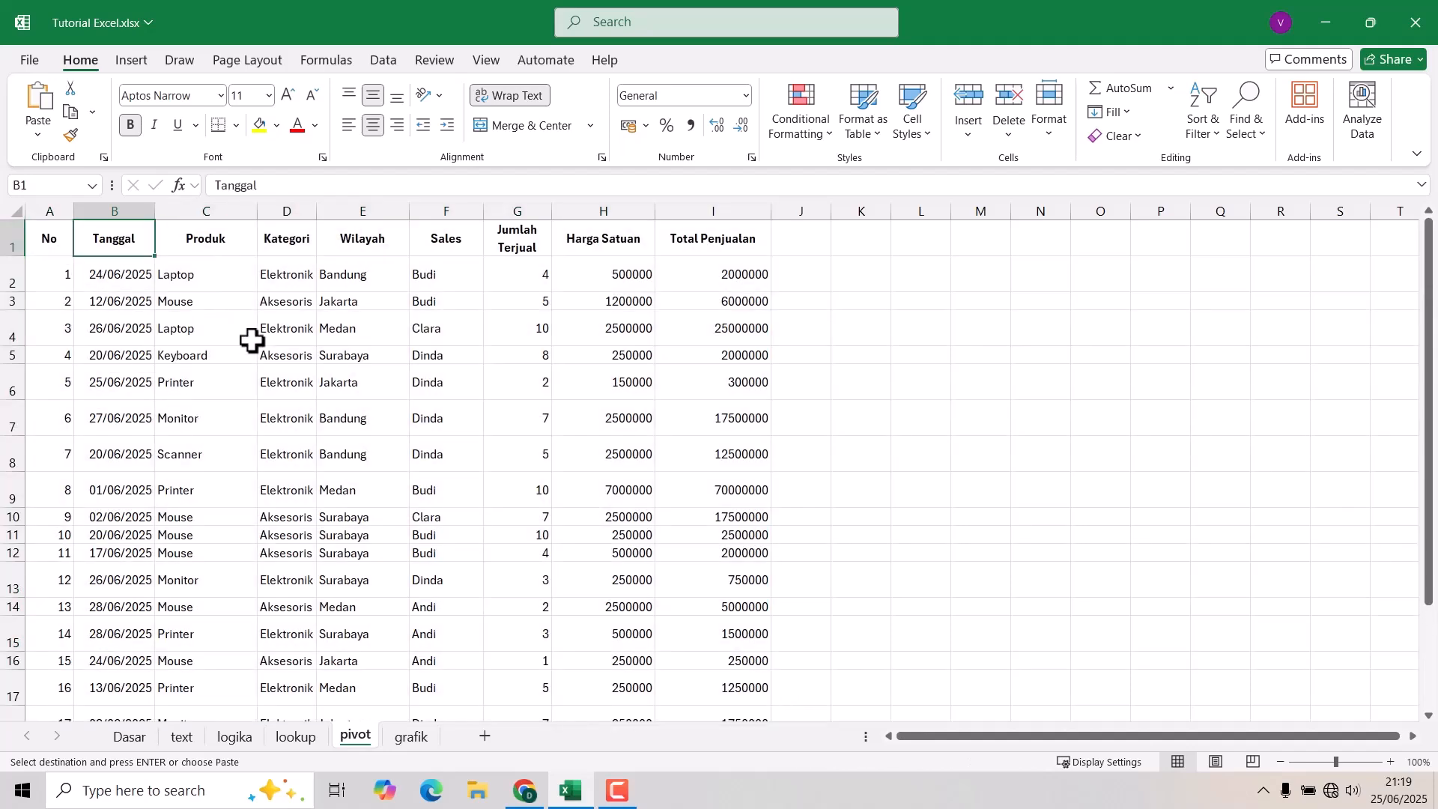
- Convert the whole sales data range A1:I21 into a table with headers
left_click(121, 264)
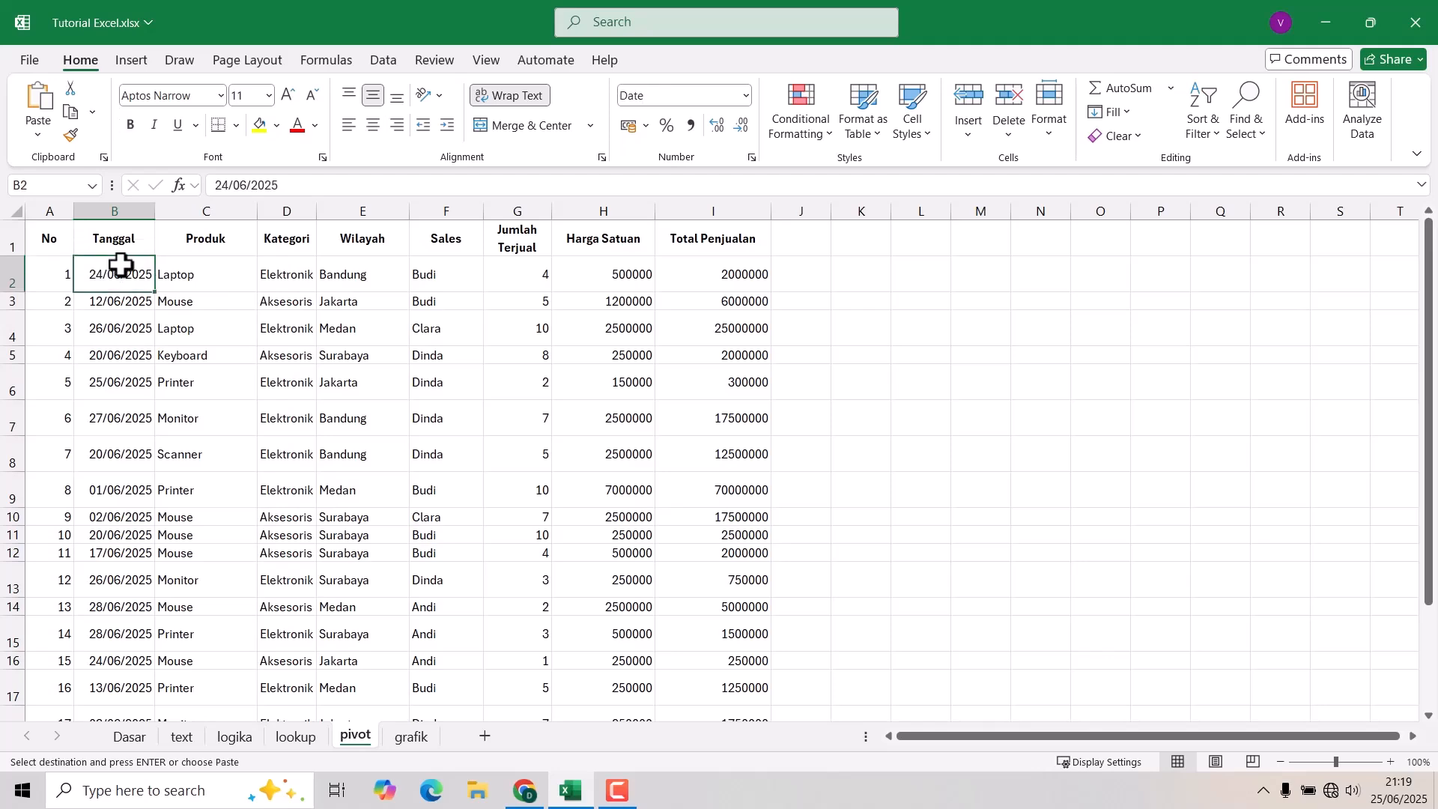
key("ctrl+a")
scroll(495, 398, "down", 4)
scroll(563, 483, "up", 3)
scroll(250, 308, "up", 2)
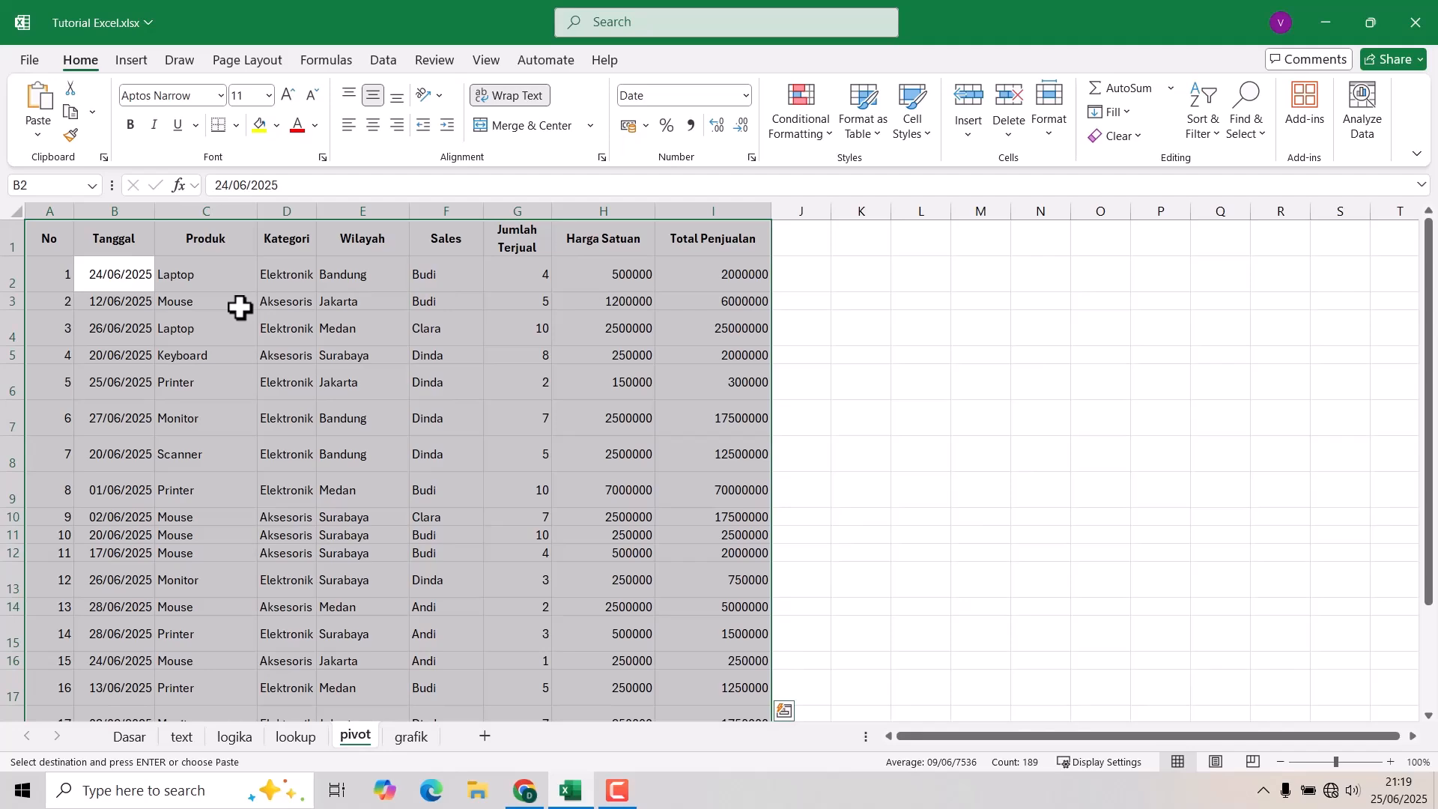
key("ctrl+t")
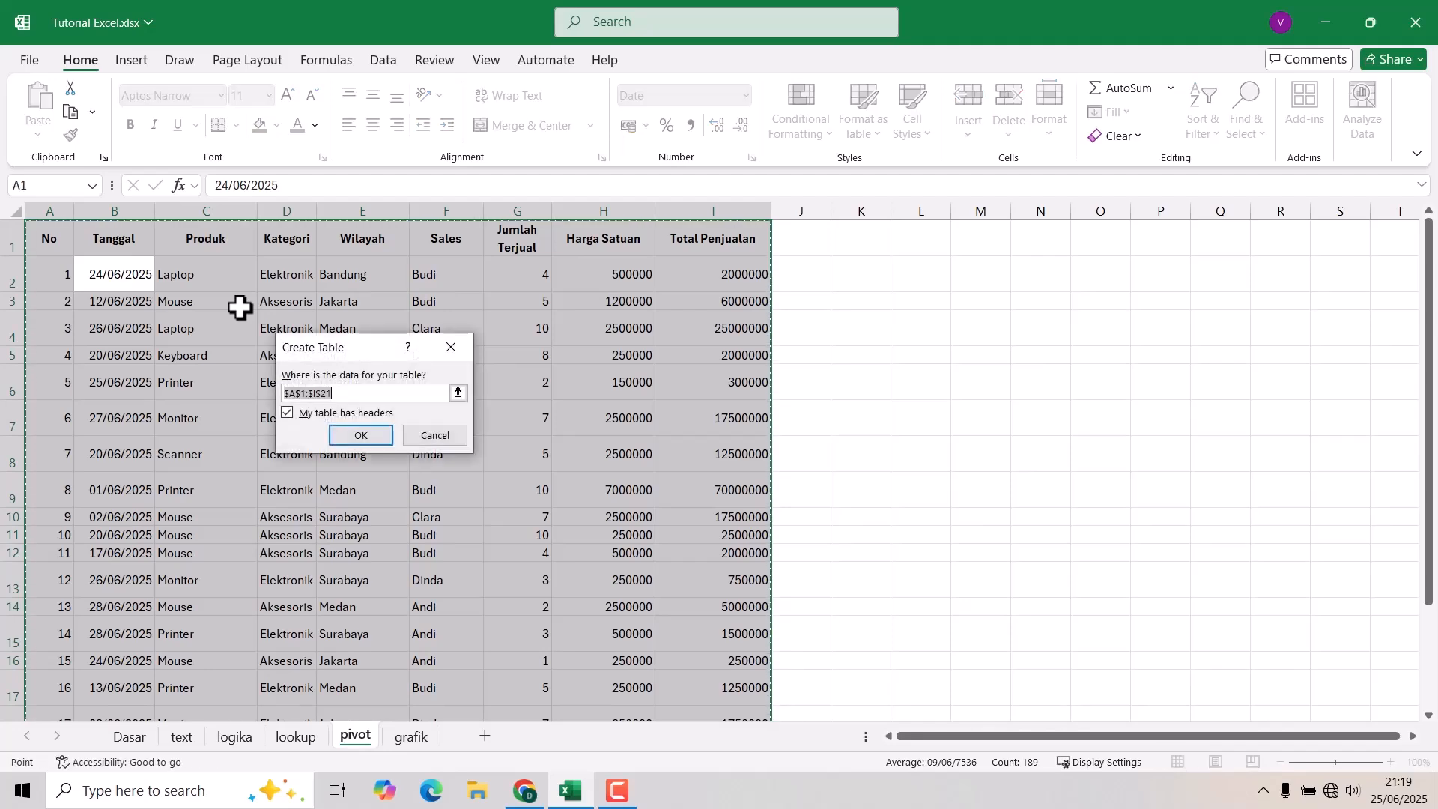
key("Return")
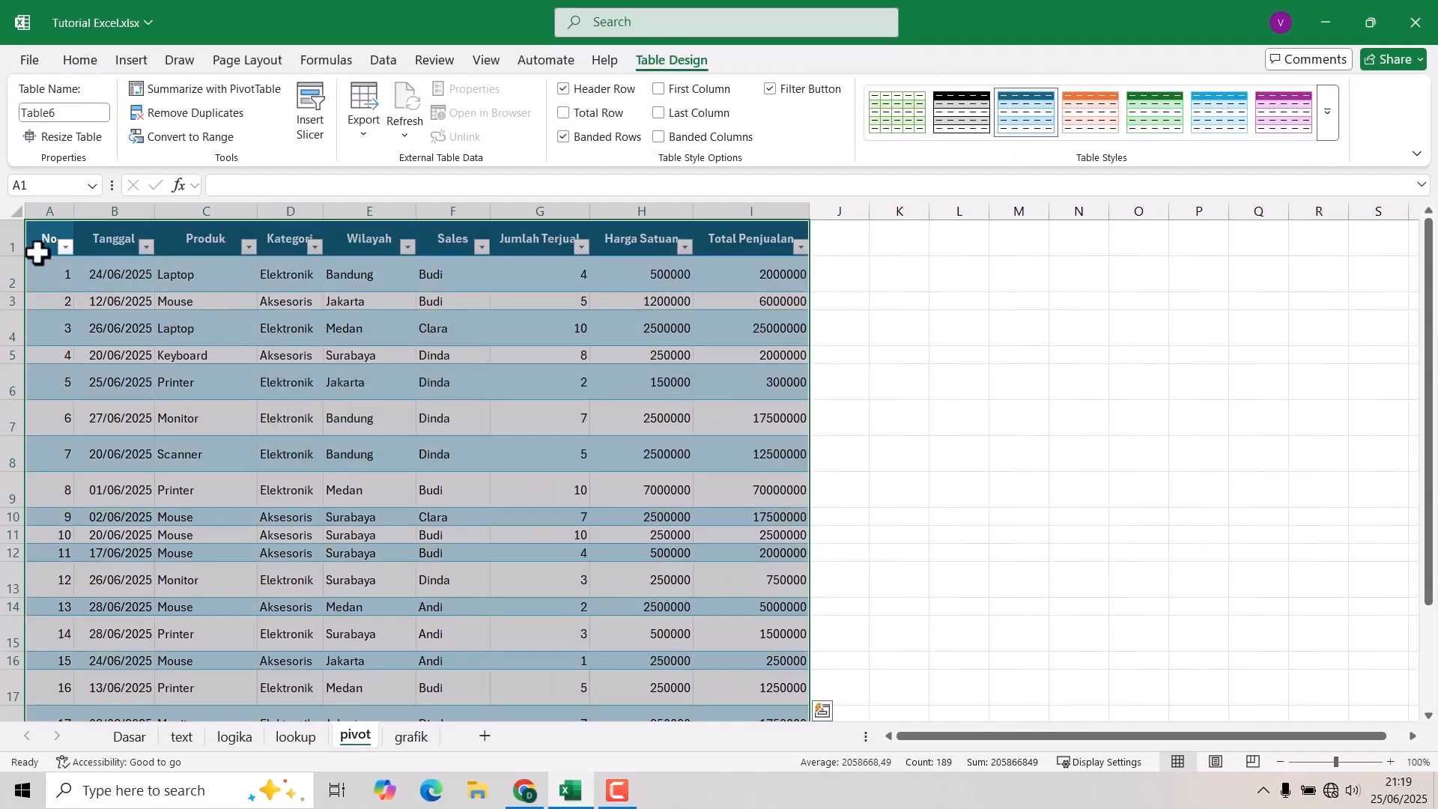
- Autofit the row heights of the entire pivot sheet
left_click(15, 216)
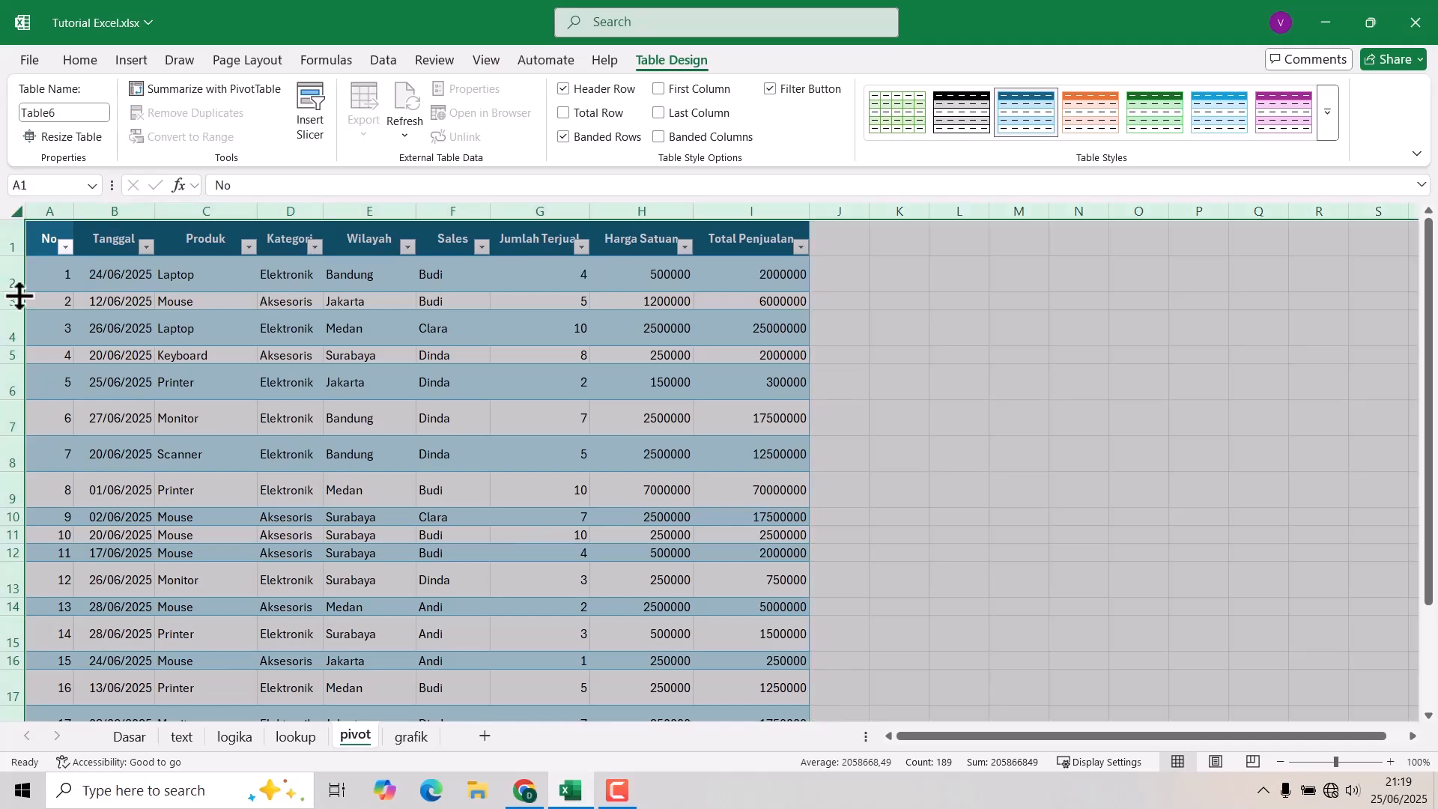
double_click(19, 296)
left_click(427, 480)
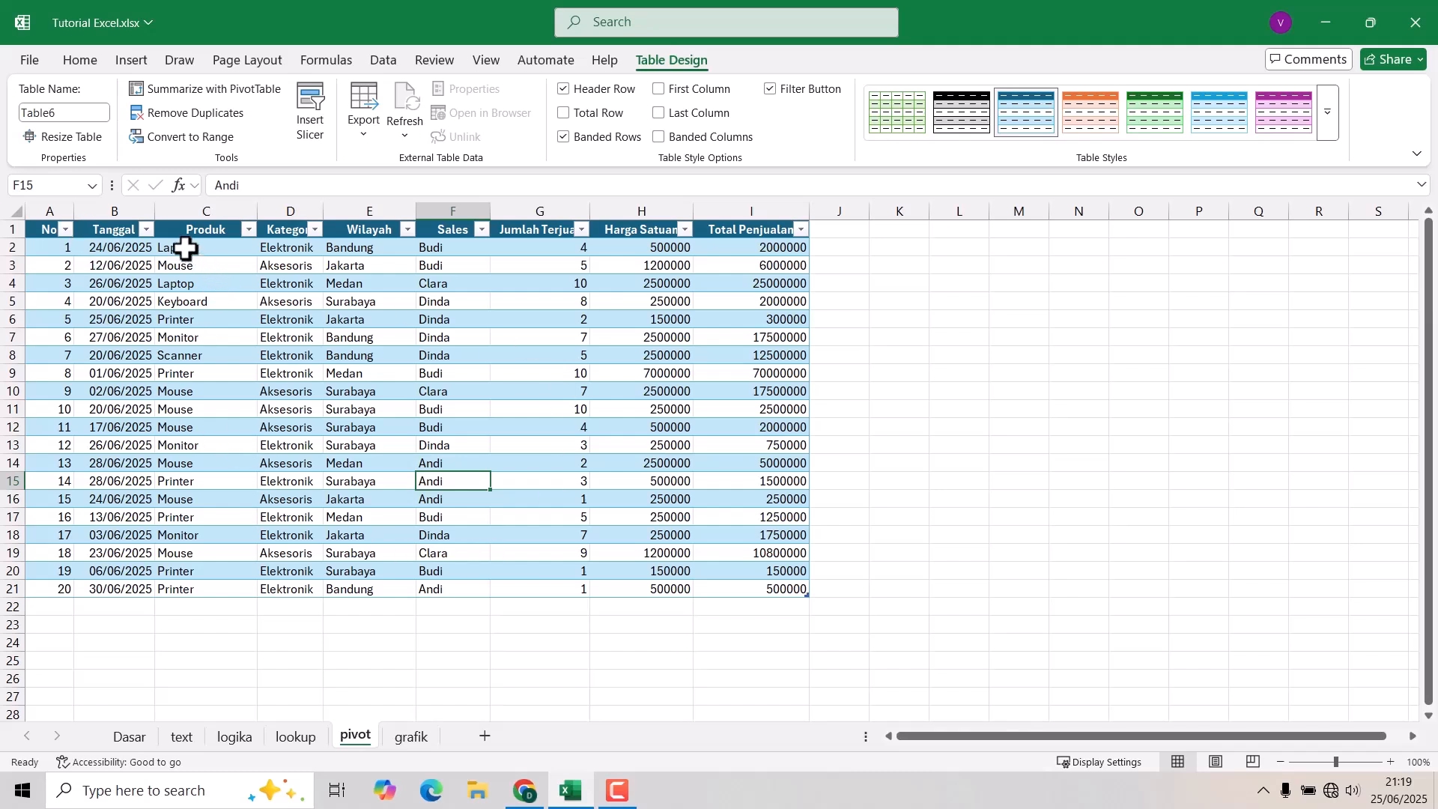
- Review the Produk, Kategori and Wilayah columns and insert a PivotTable from the sales table at L2 on the existing pivot sheet
left_click(187, 210)
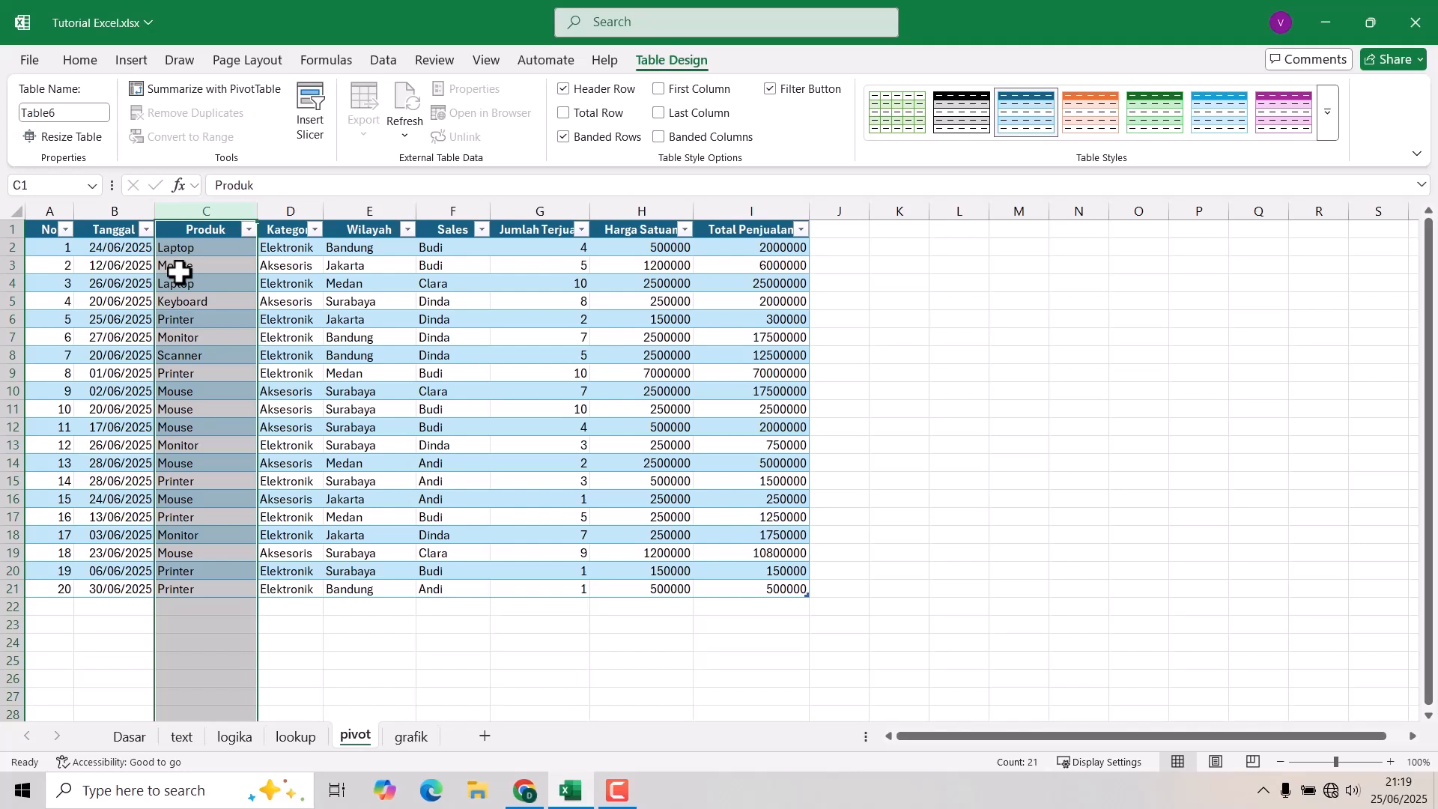
left_click(283, 204)
left_click(373, 204)
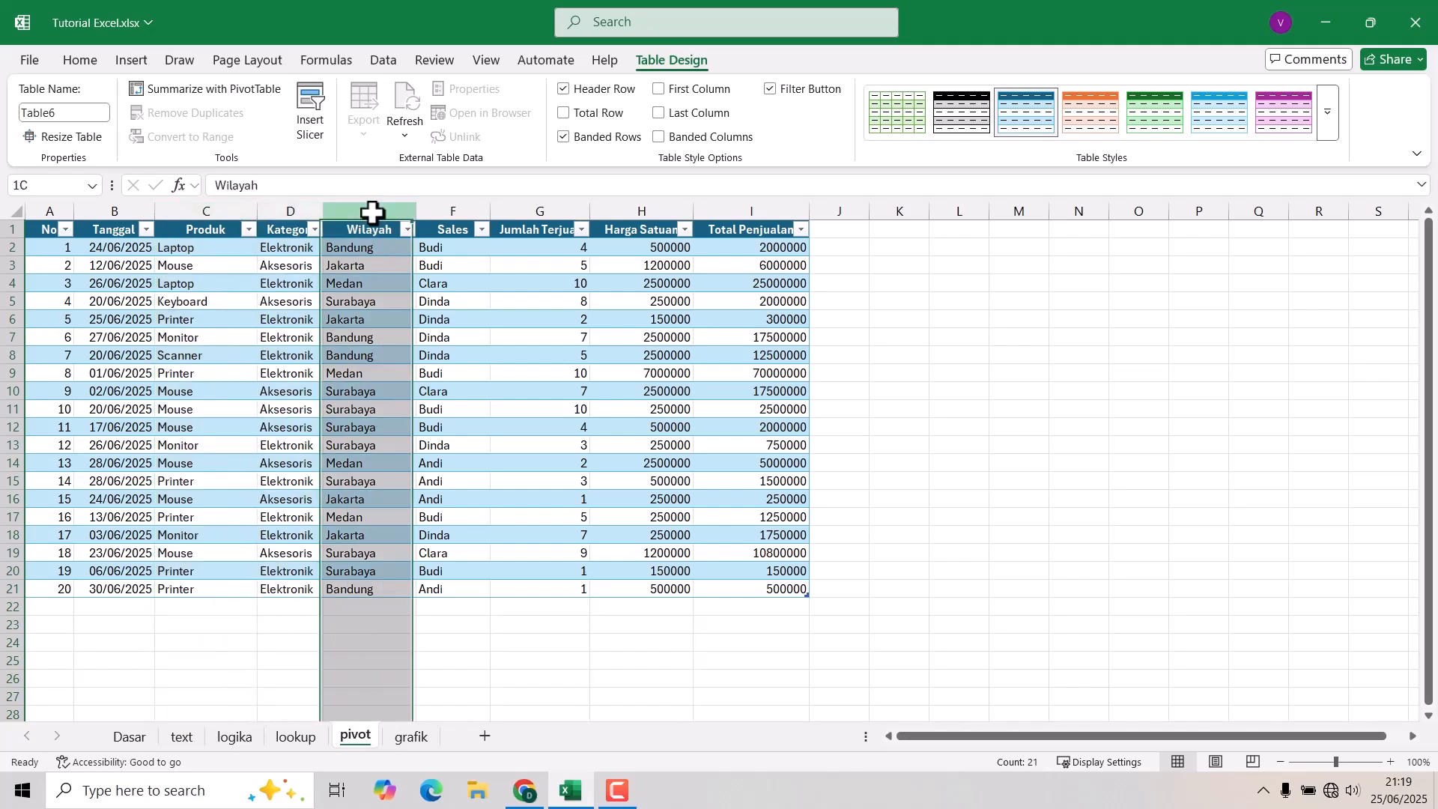
left_click(101, 284)
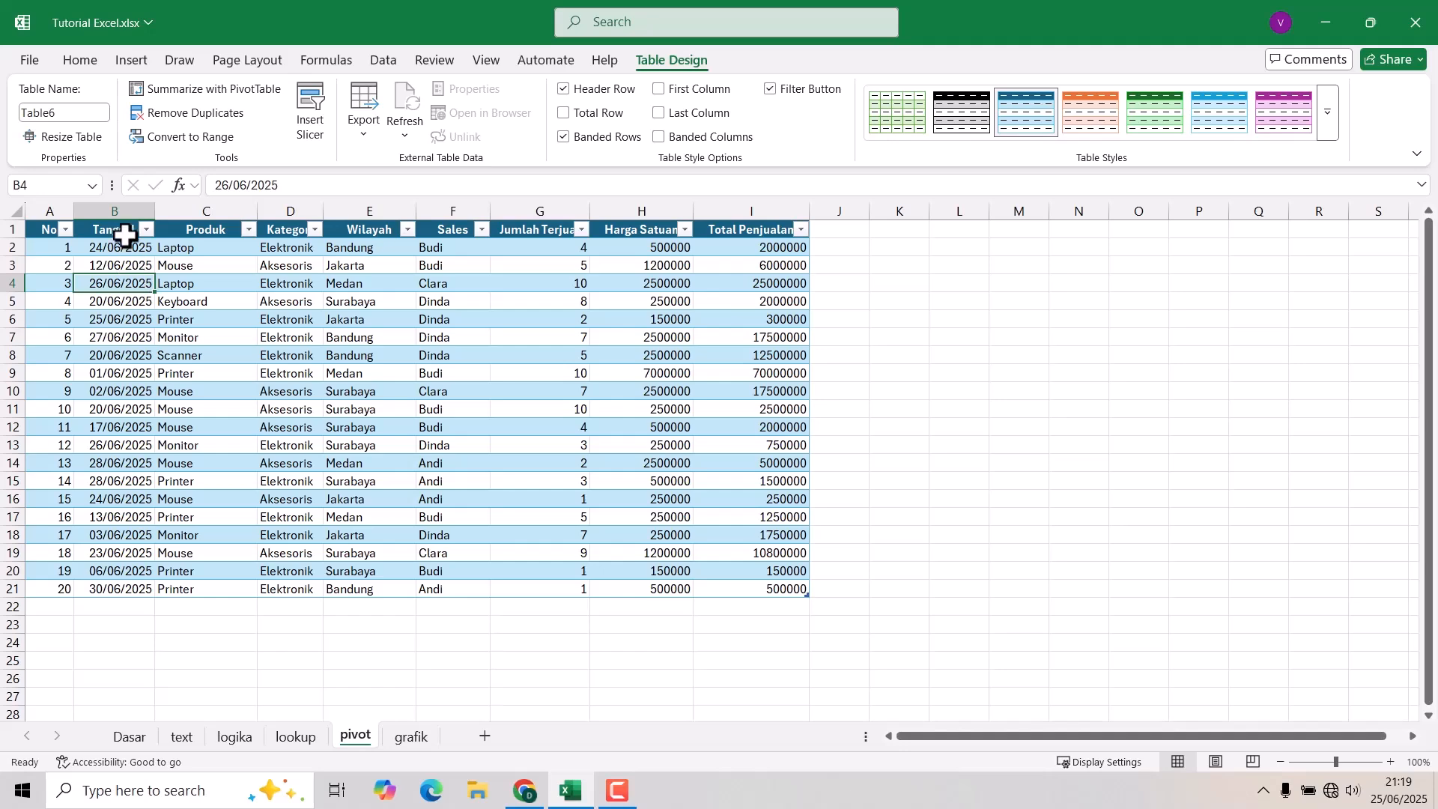
left_click(131, 60)
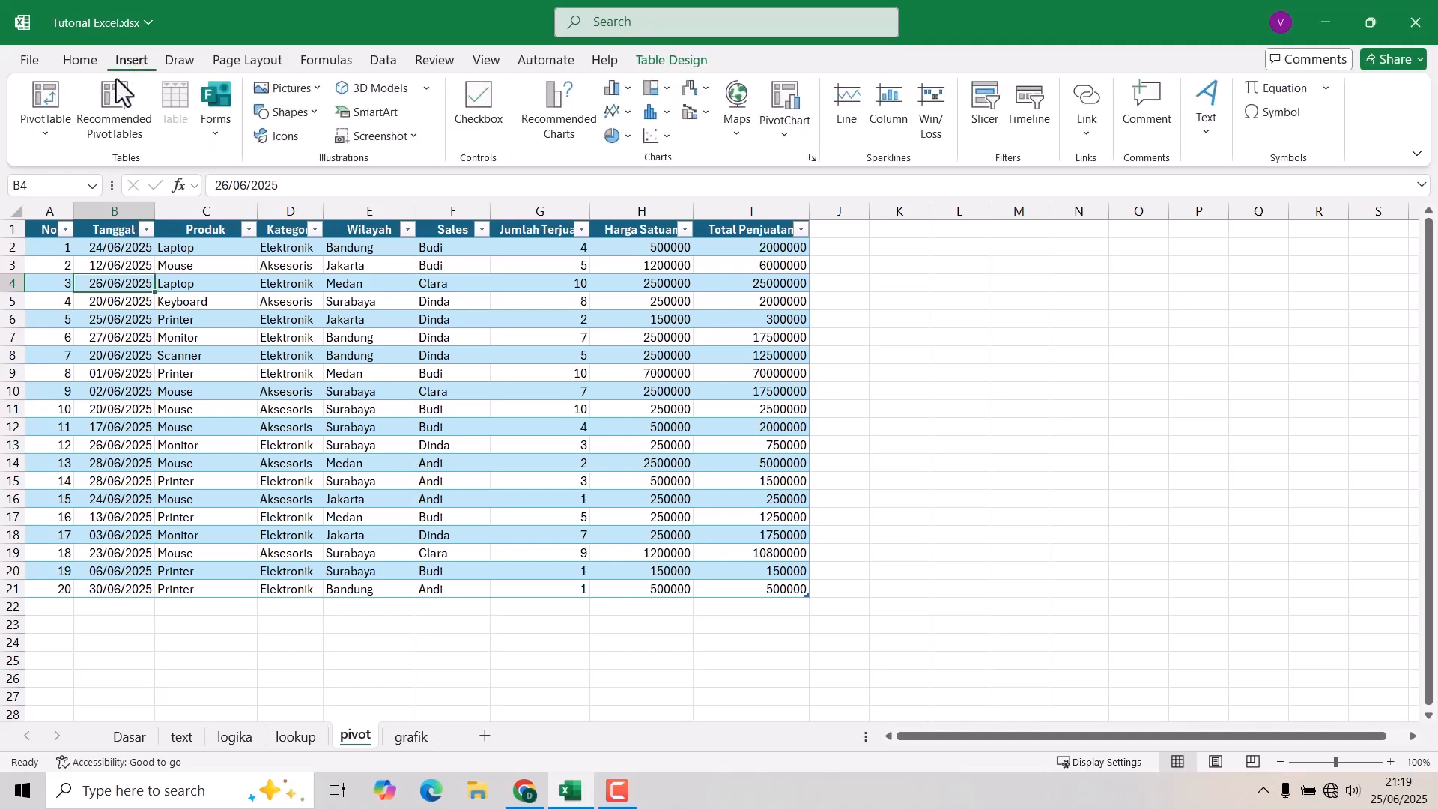
left_click(40, 103)
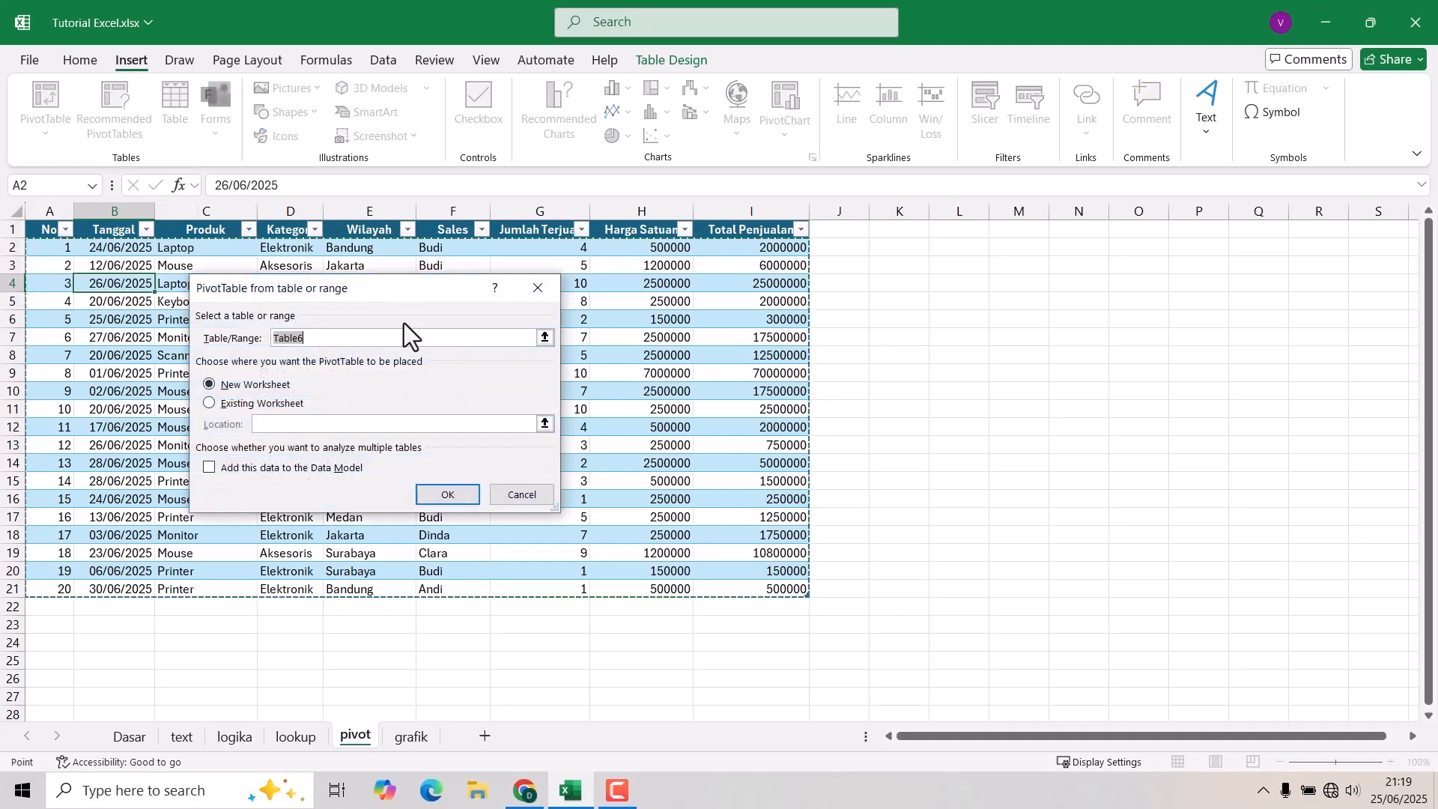
left_click_drag(361, 285, 469, 111)
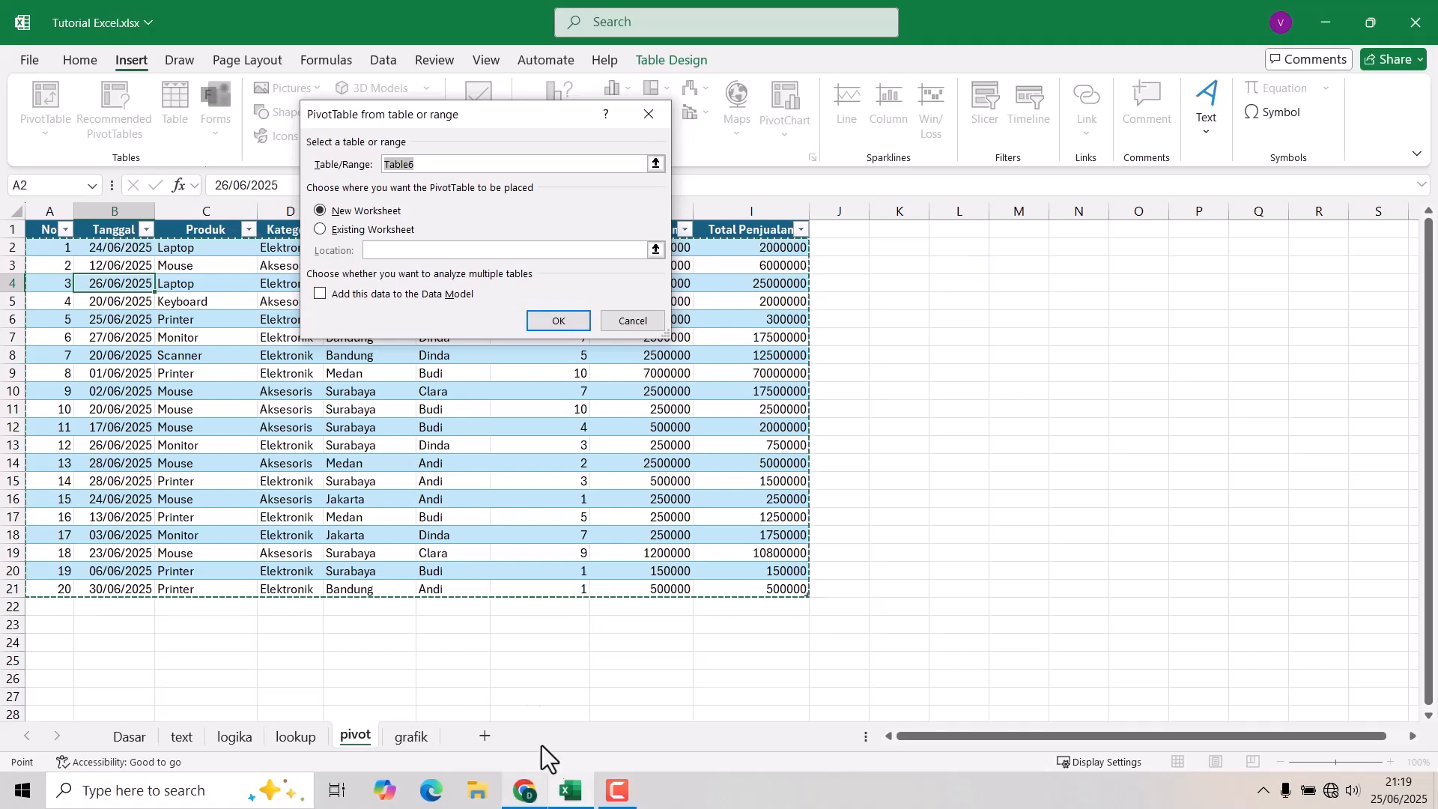
left_click(347, 230)
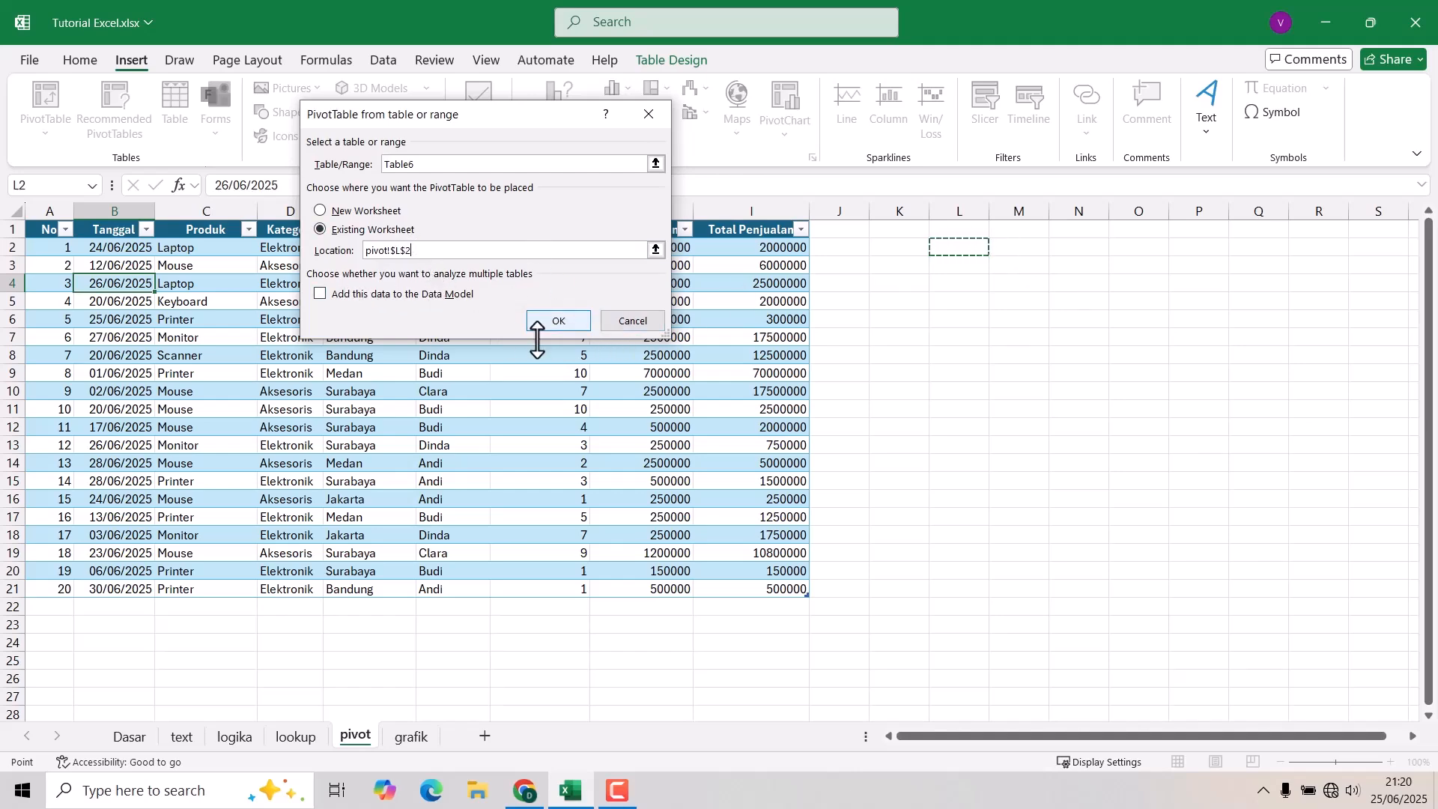
left_click(558, 322)
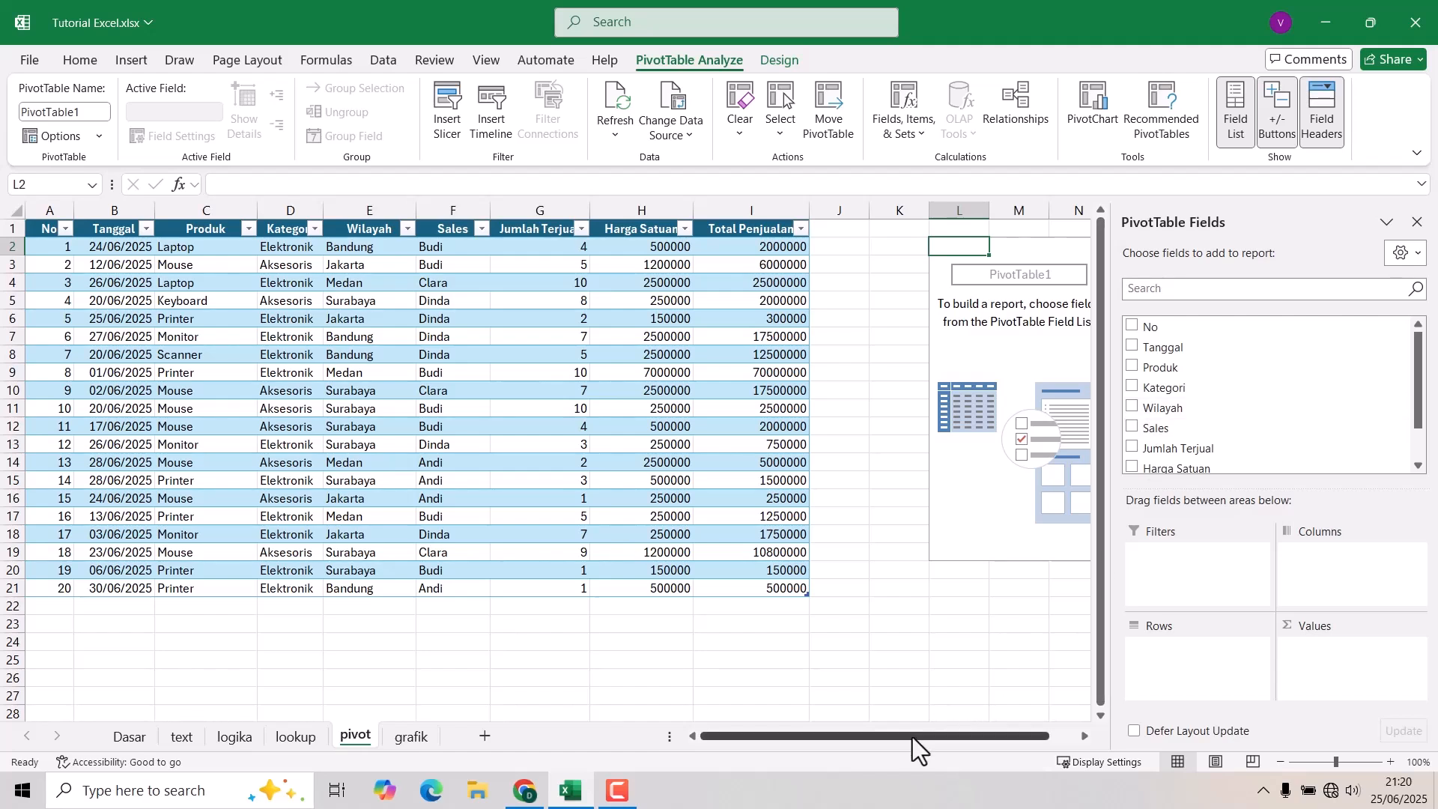
- Build the PivotTable with Produk as rows and the sum of Jumlah Terjual as values
left_click_drag(906, 740, 987, 735)
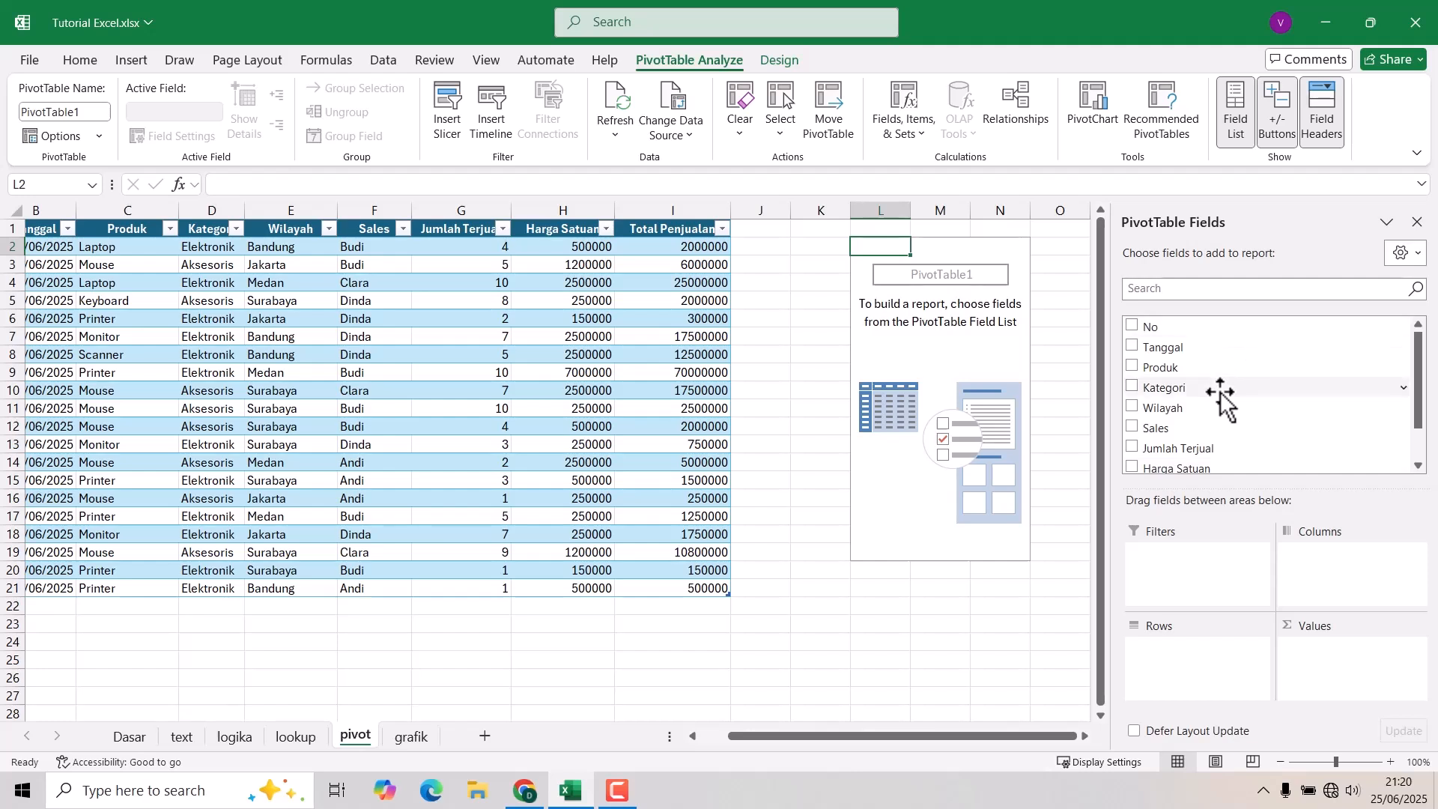
left_click(1168, 374)
left_click_drag(1180, 368, 1191, 660)
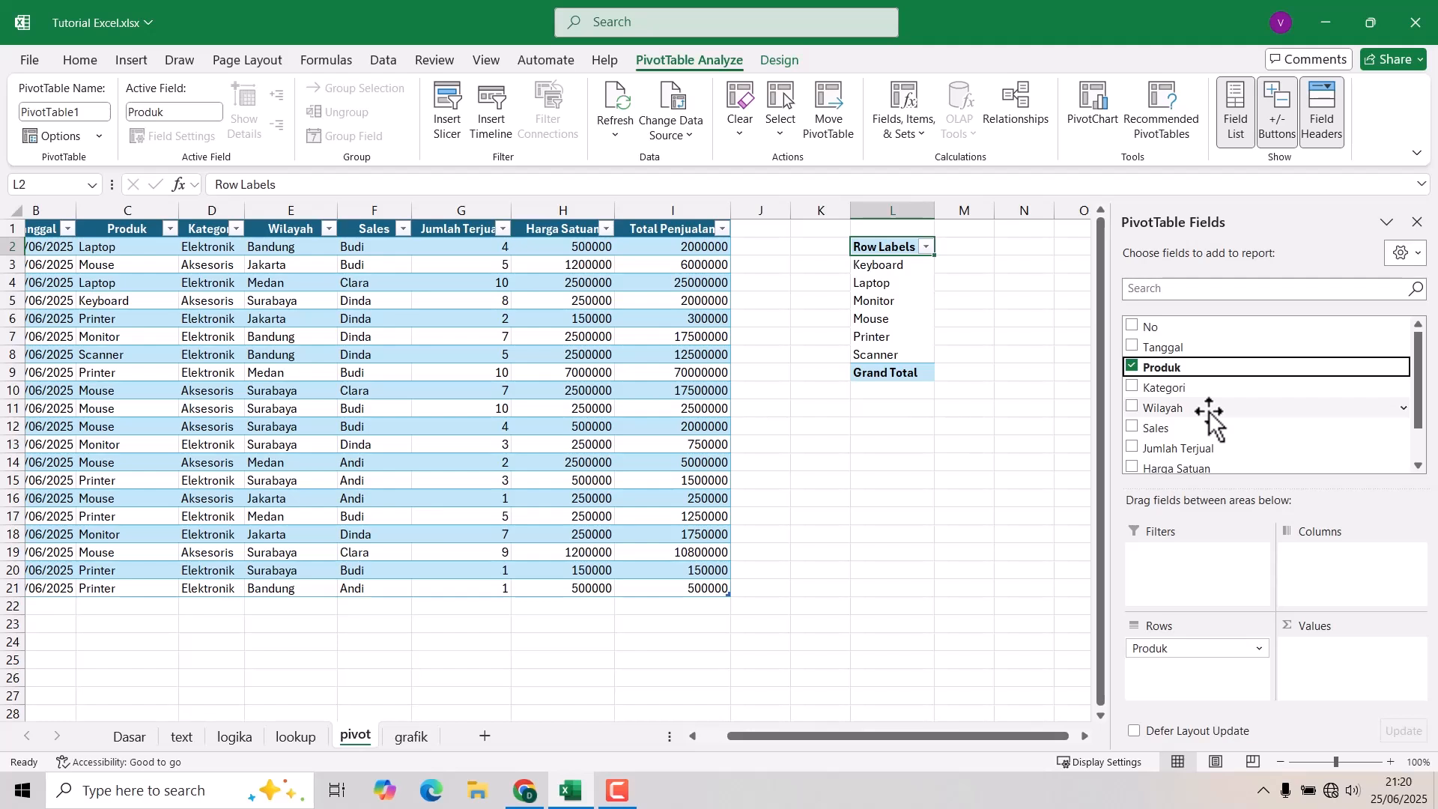
scroll(1209, 414, "down", 1)
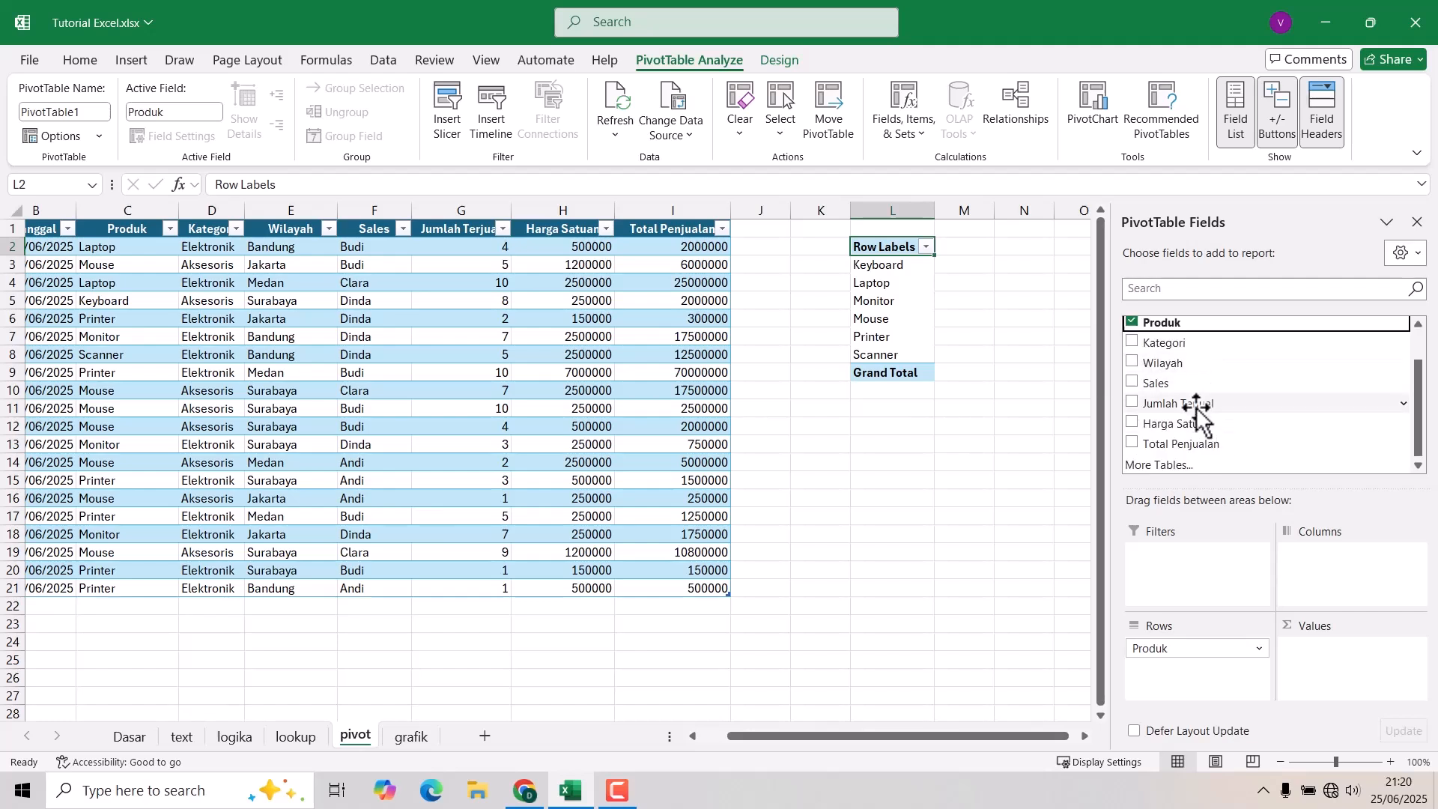
left_click_drag(1198, 411, 1352, 659)
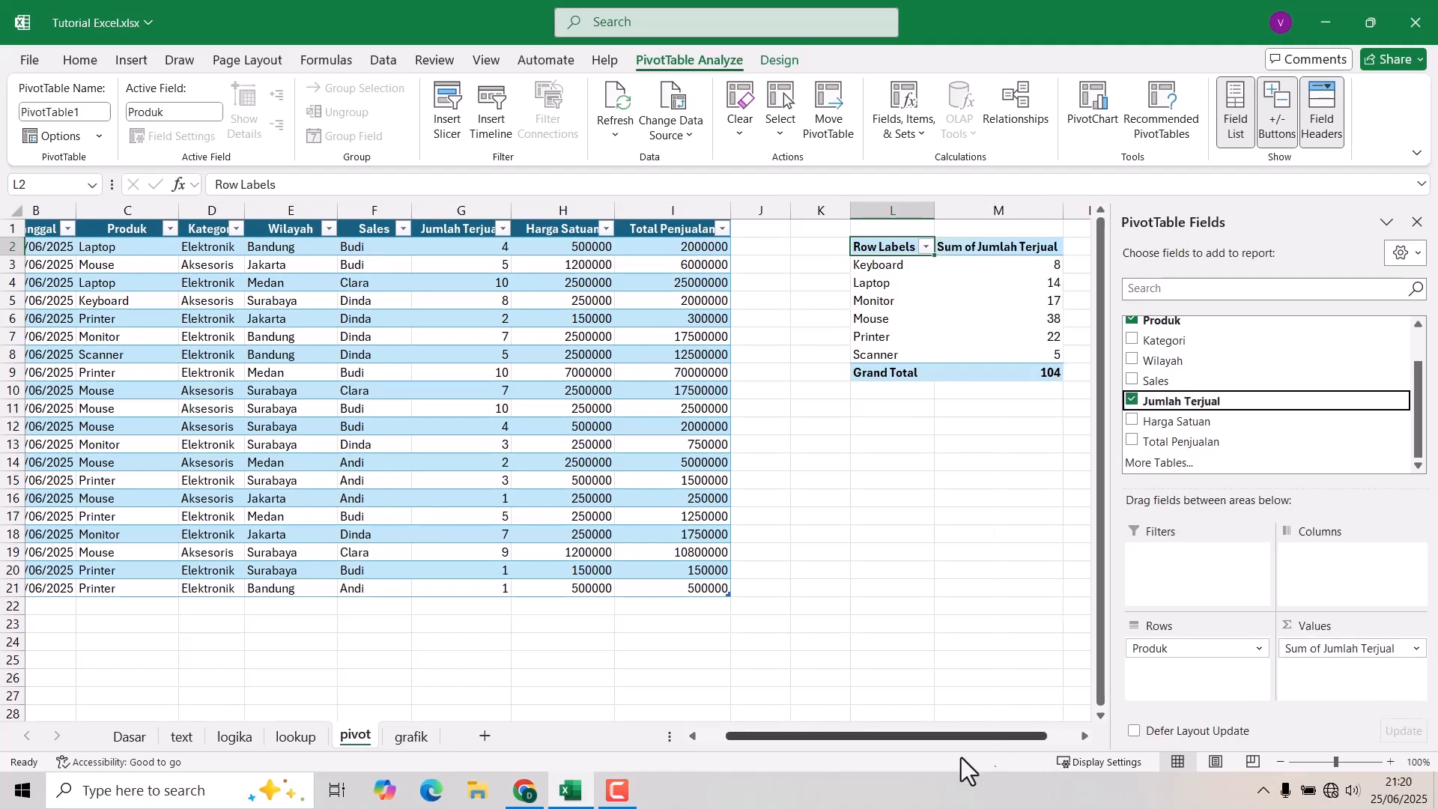
- Compare the quantities sold per product in the PivotTable with the rows of the source sales table
left_click_drag(904, 741, 965, 742)
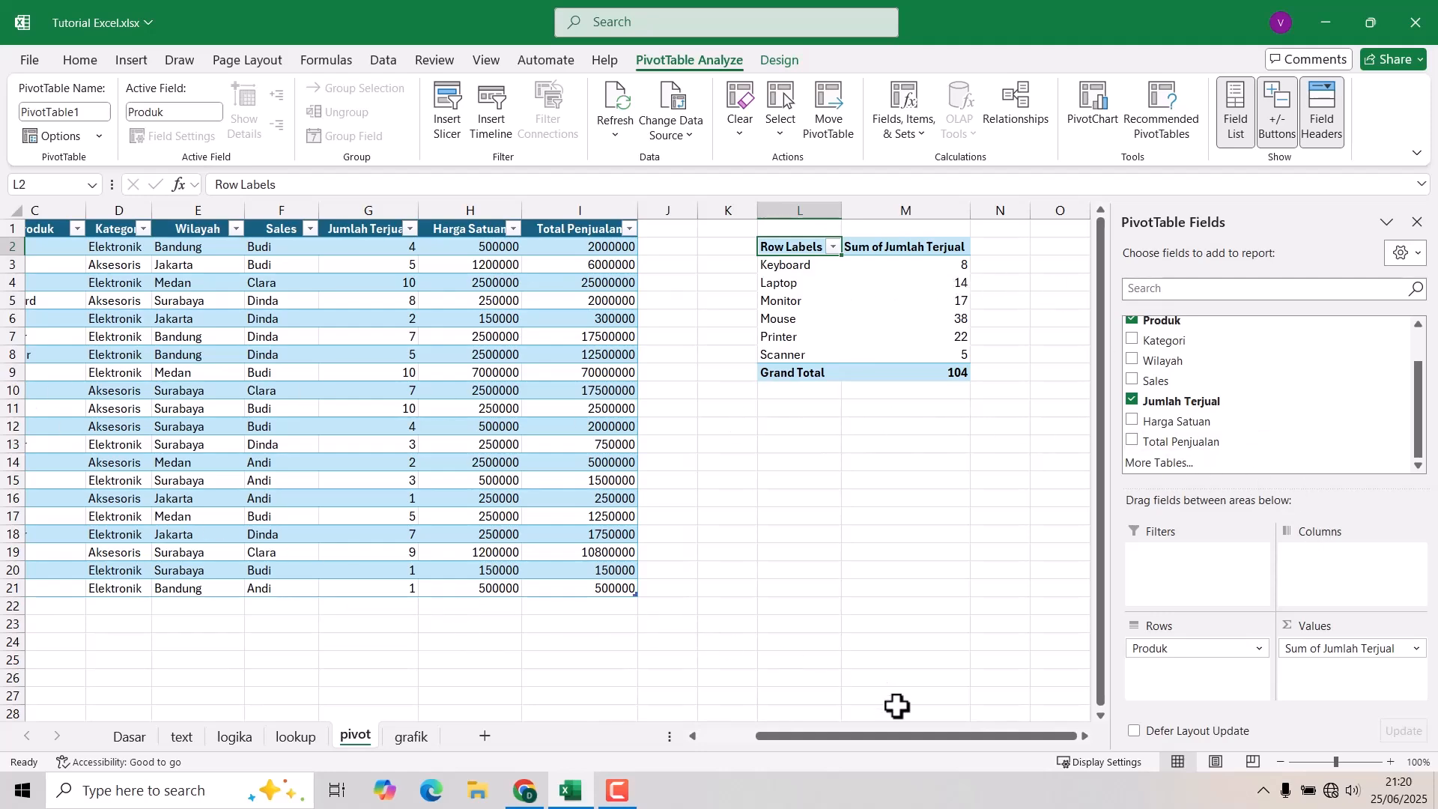
left_click_drag(883, 734, 834, 735)
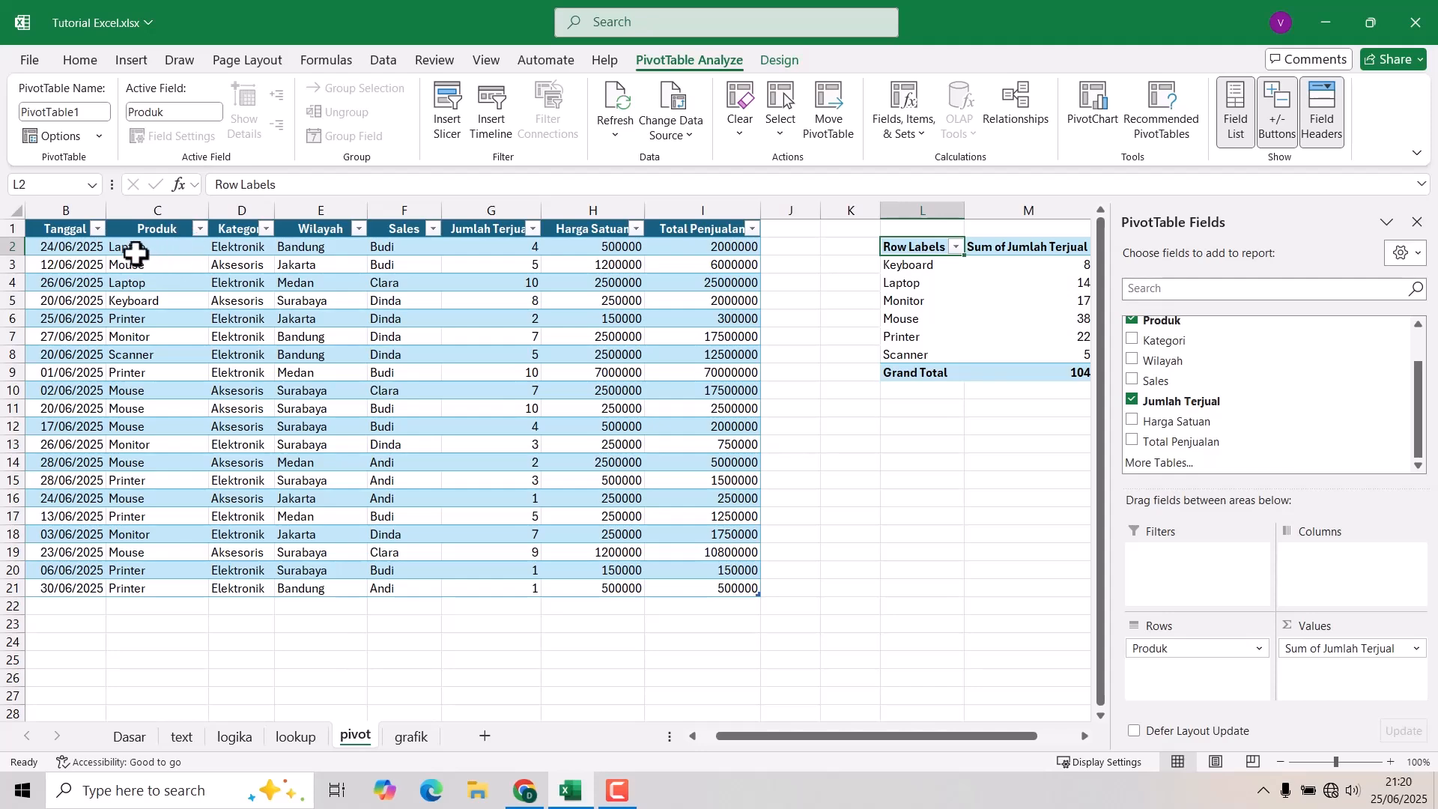
left_click(7, 300)
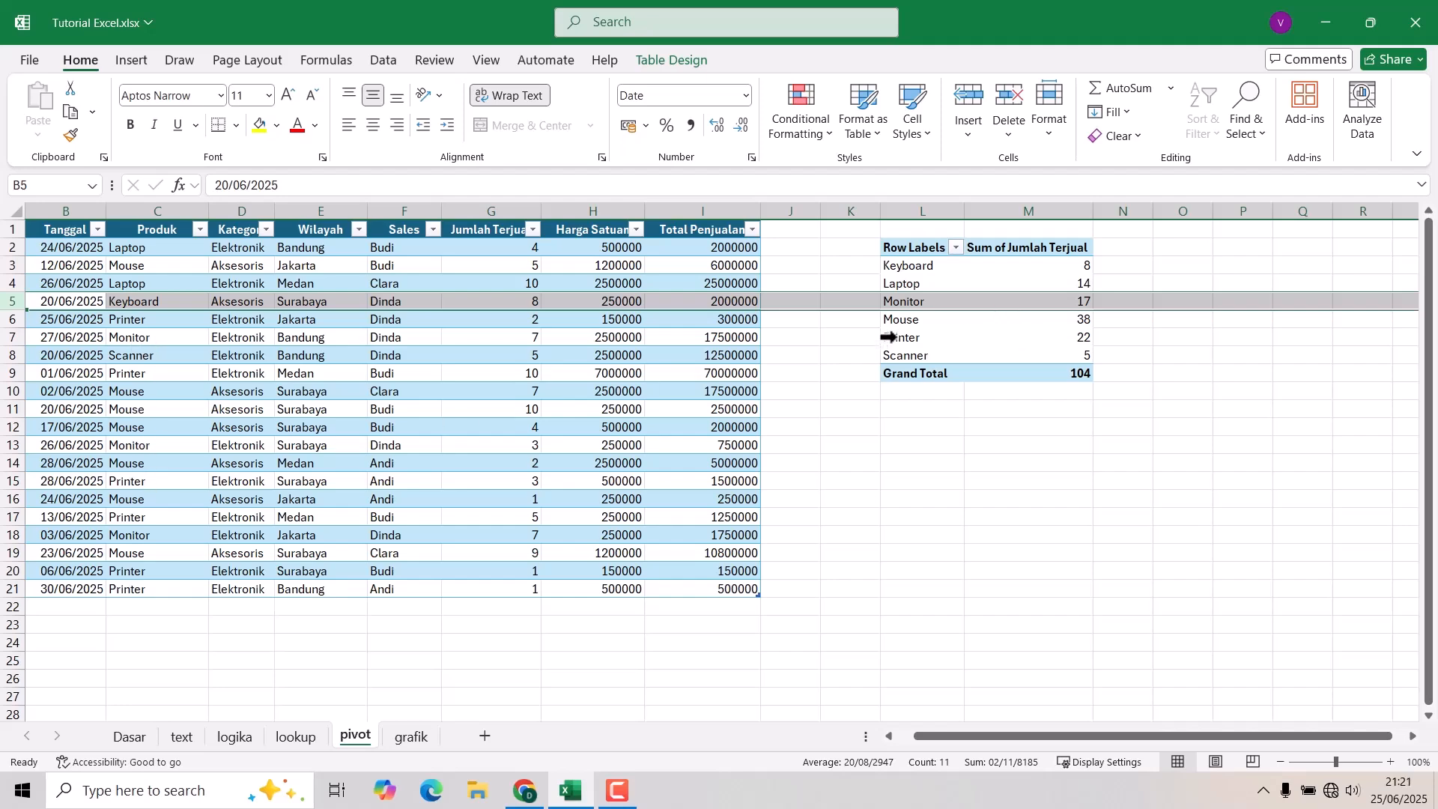
left_click(1081, 336)
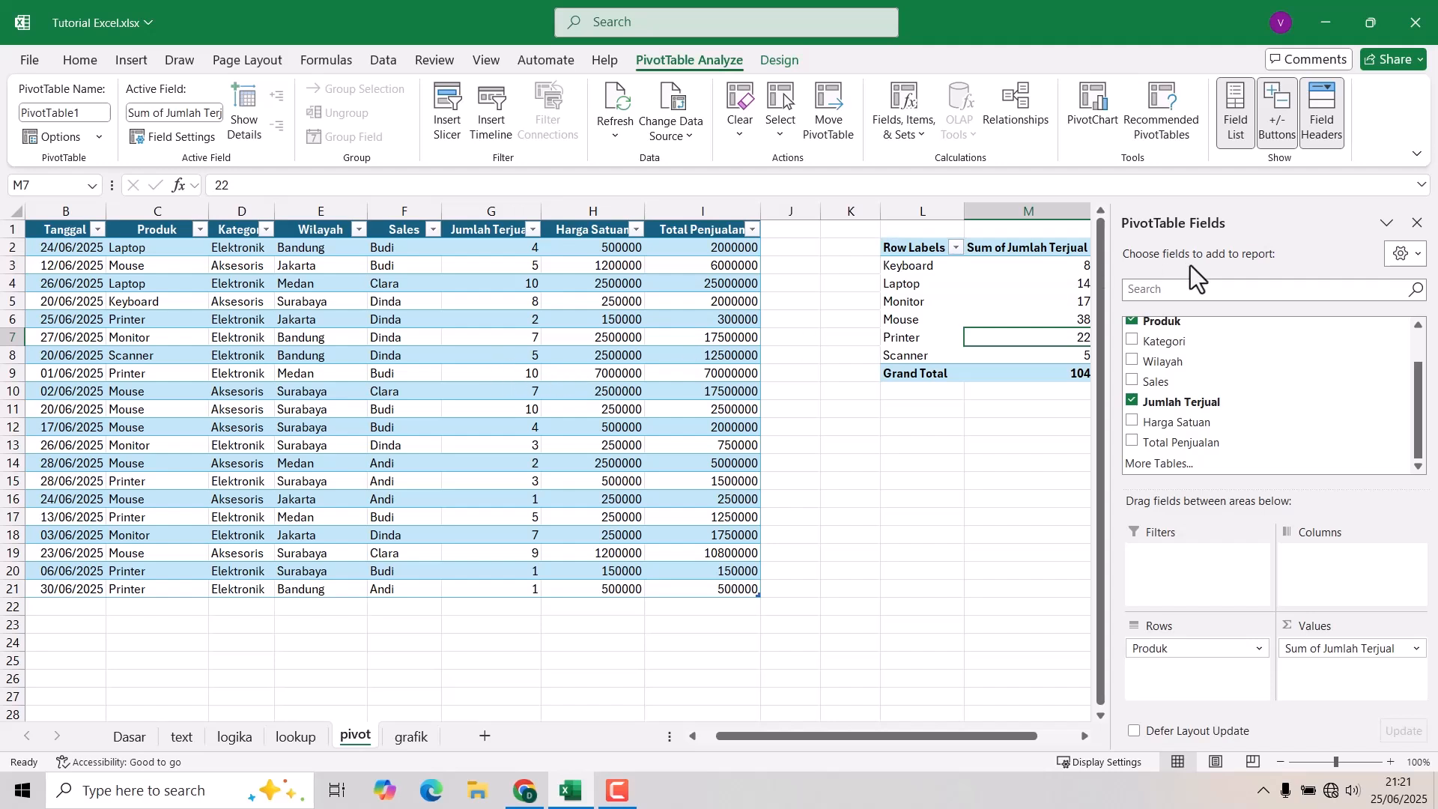
left_click_drag(872, 741, 969, 735)
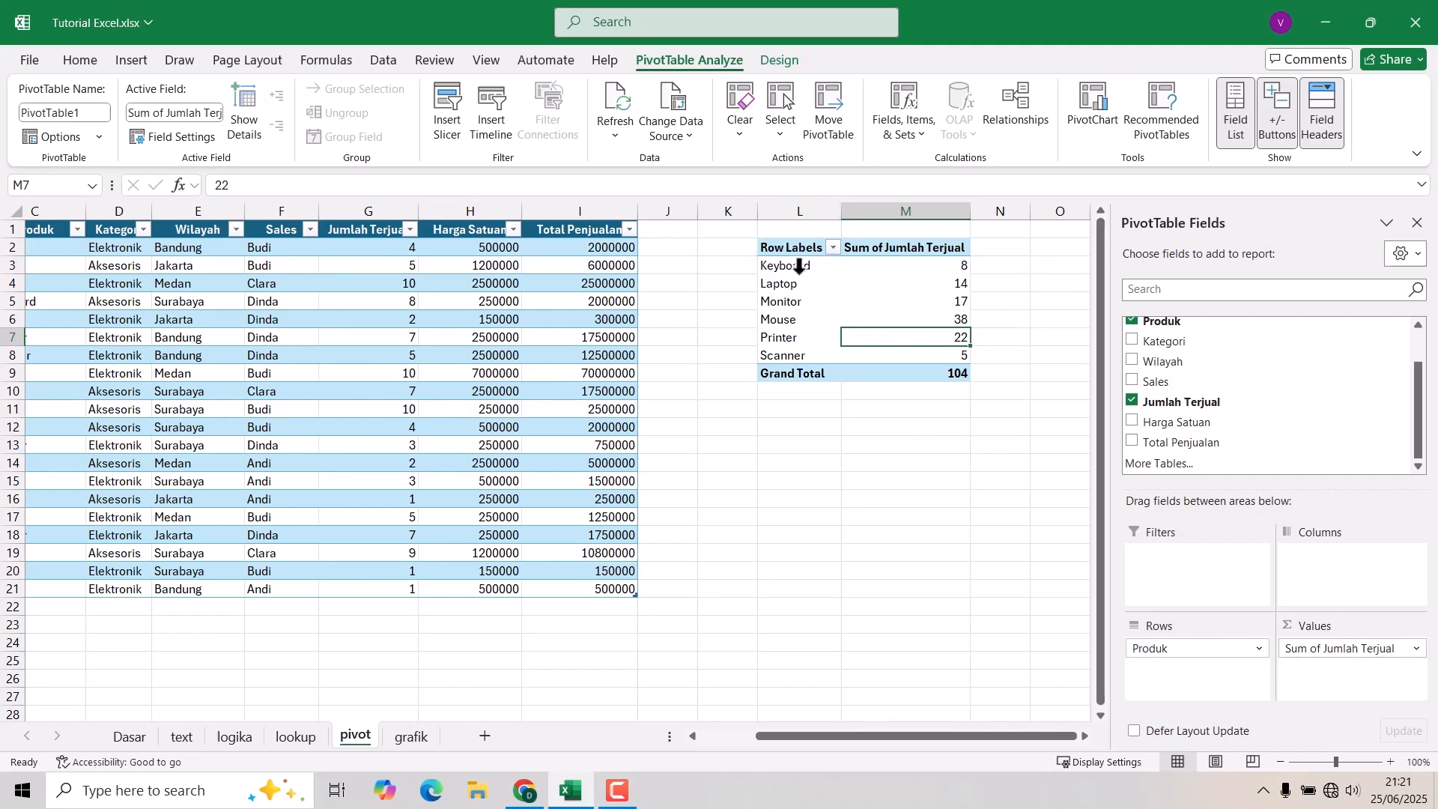
left_click(774, 268)
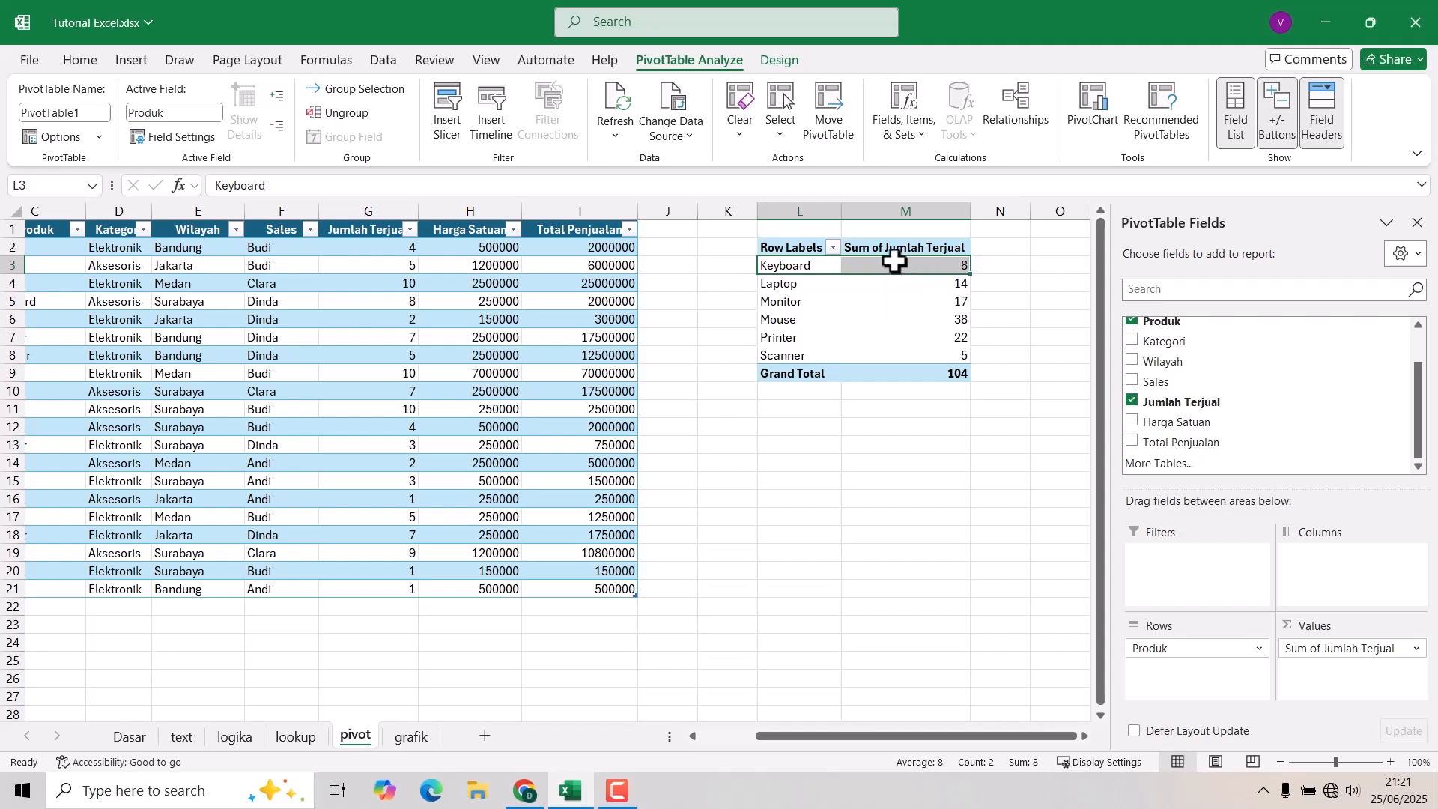
left_click(881, 352)
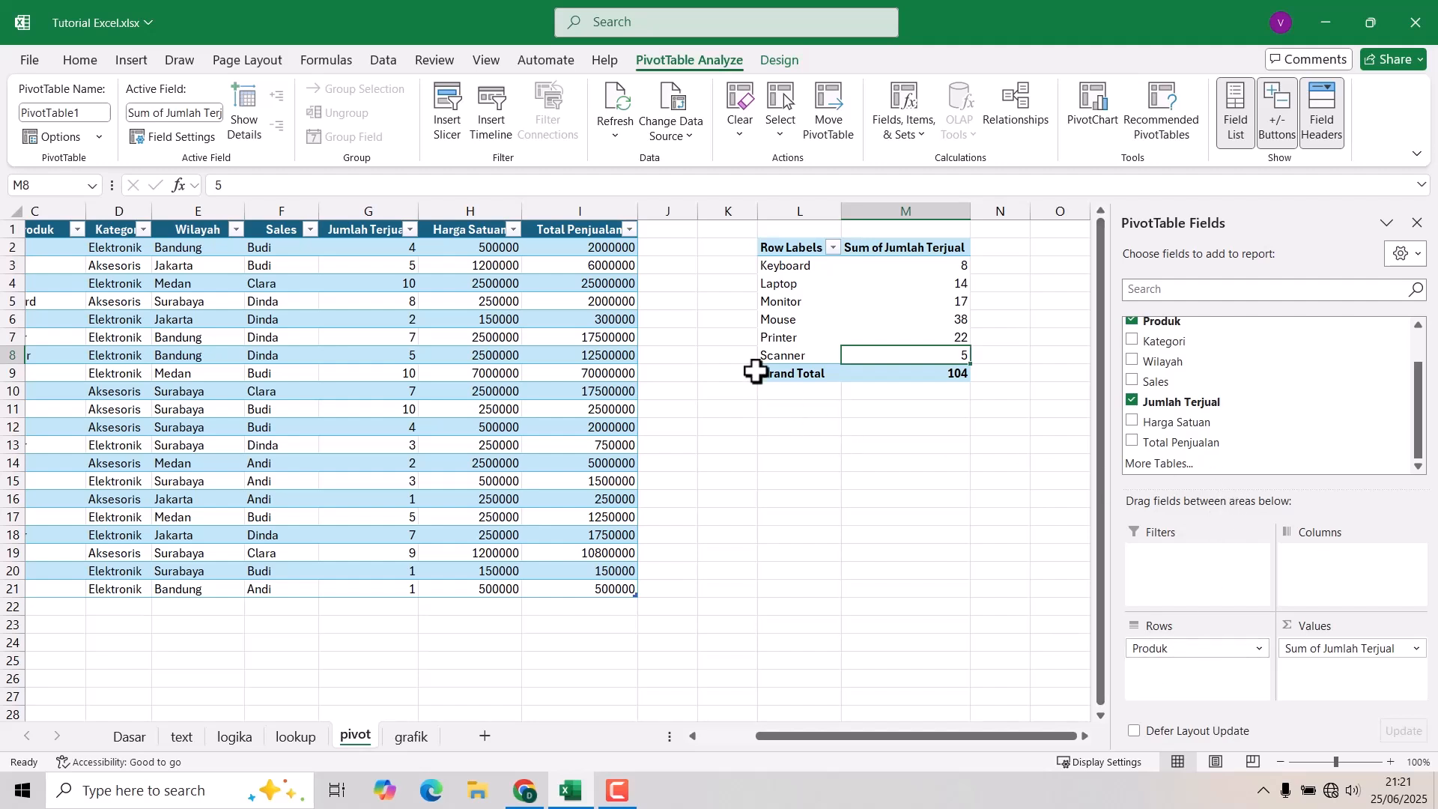
- Insert a second PivotTable from the sales table at L12 on the existing pivot sheet
left_click(794, 433)
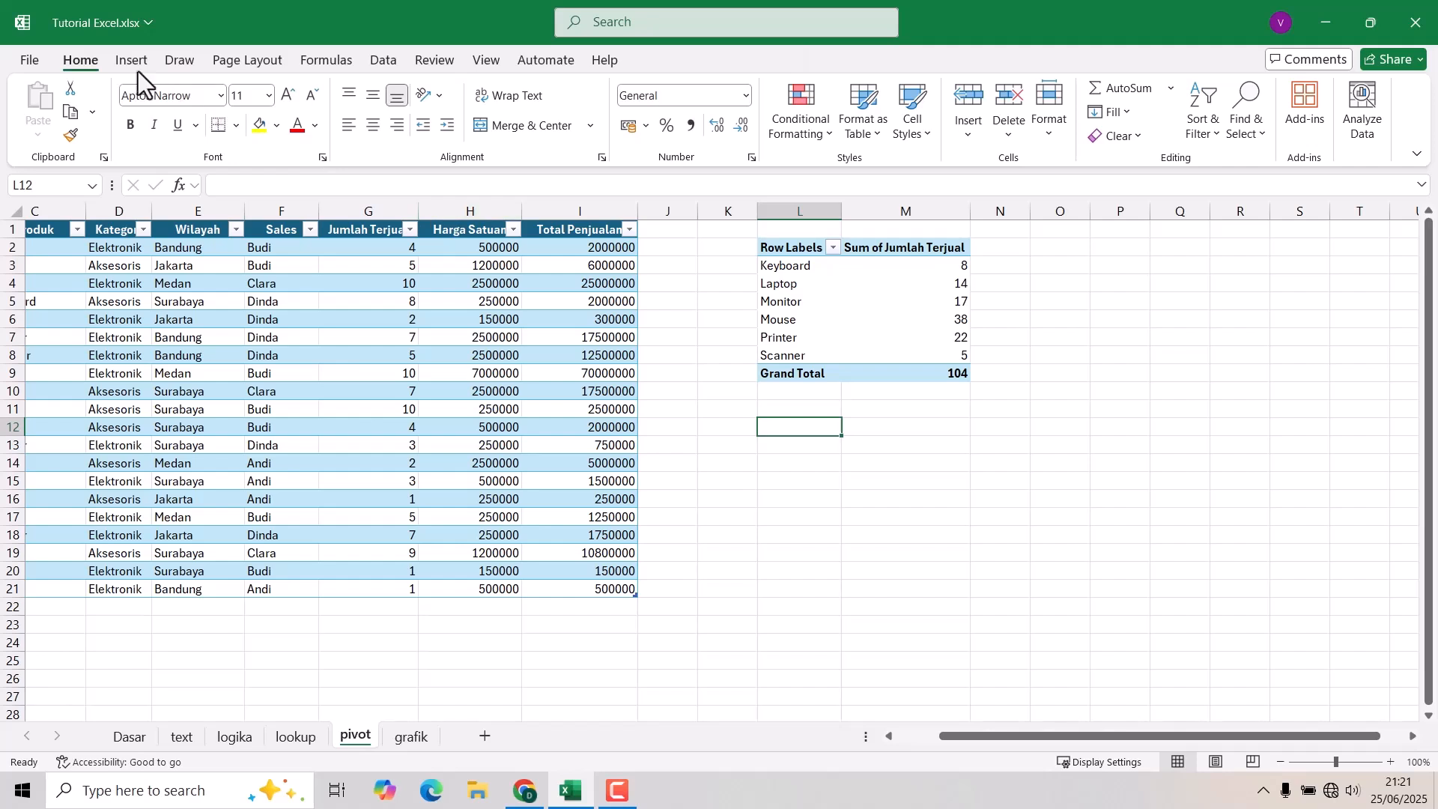
left_click(134, 286)
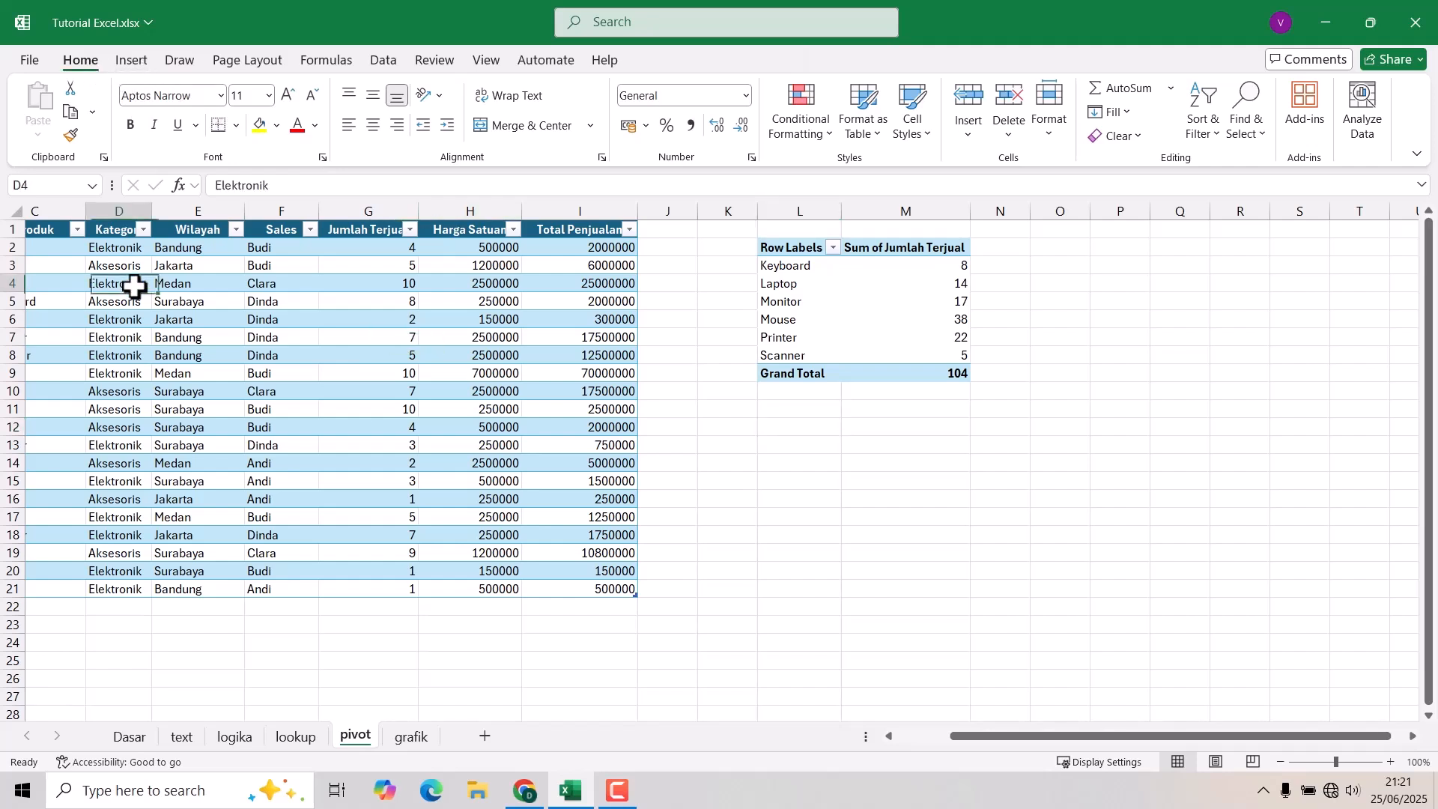
left_click_drag(1005, 739, 929, 741)
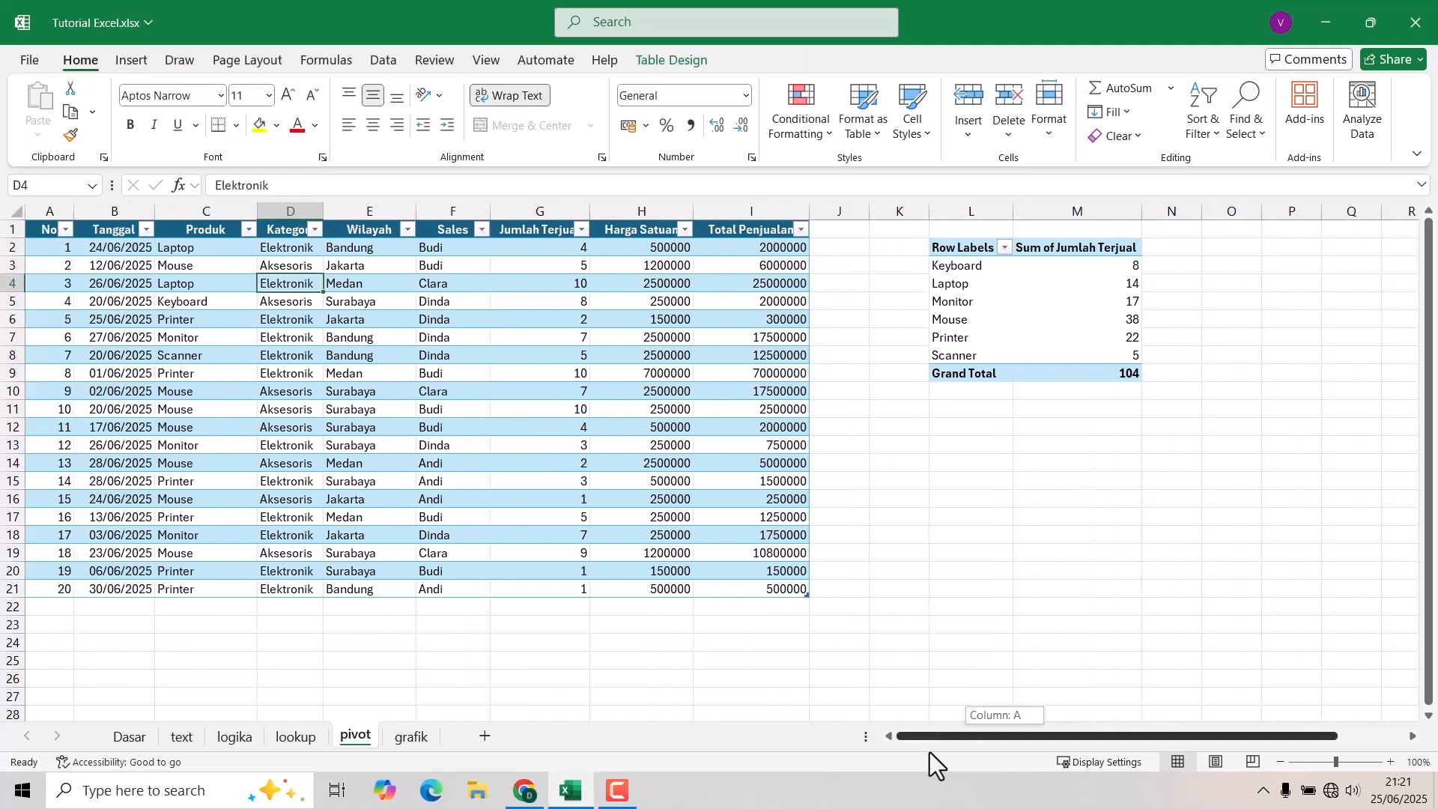
left_click(134, 61)
left_click(42, 104)
left_click(351, 230)
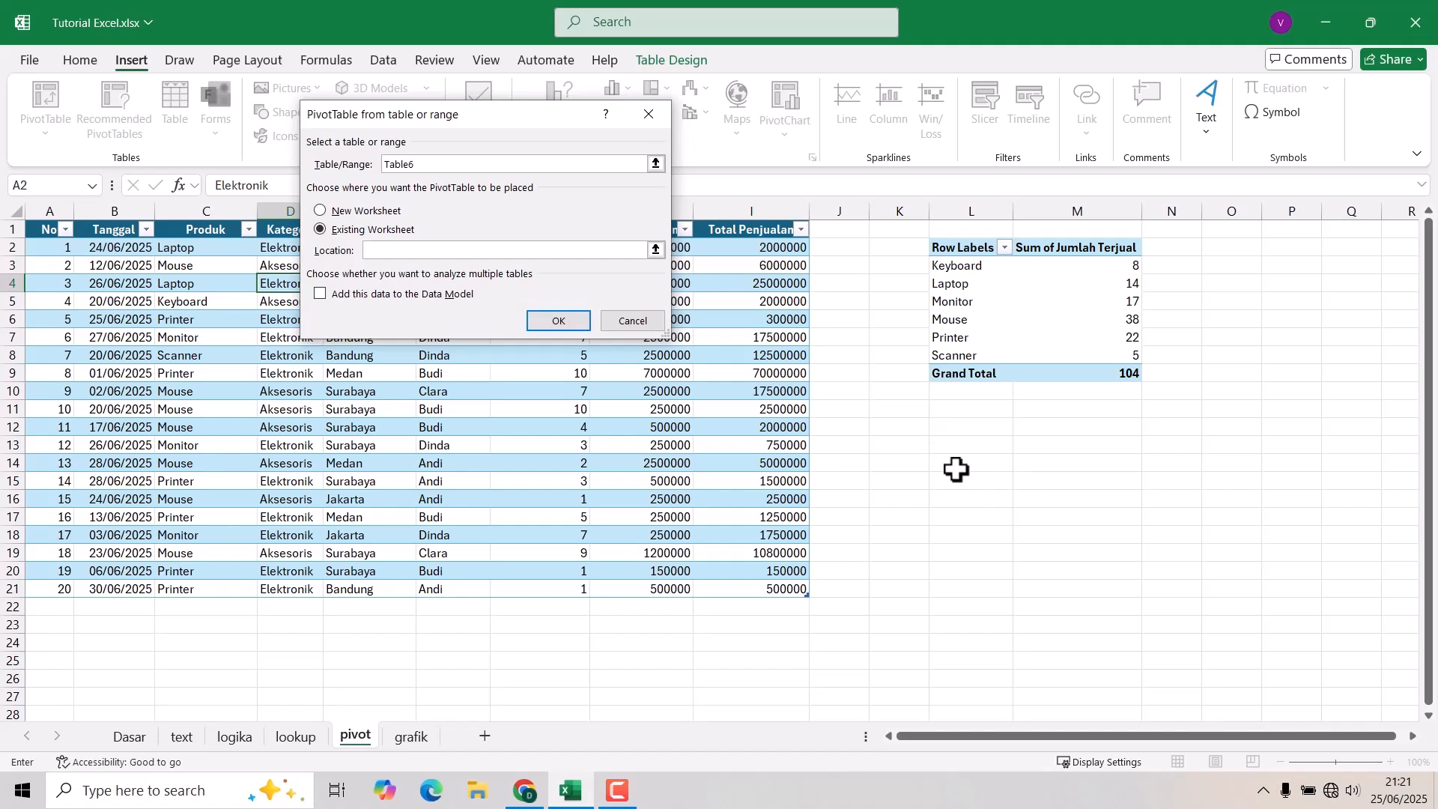
left_click(948, 427)
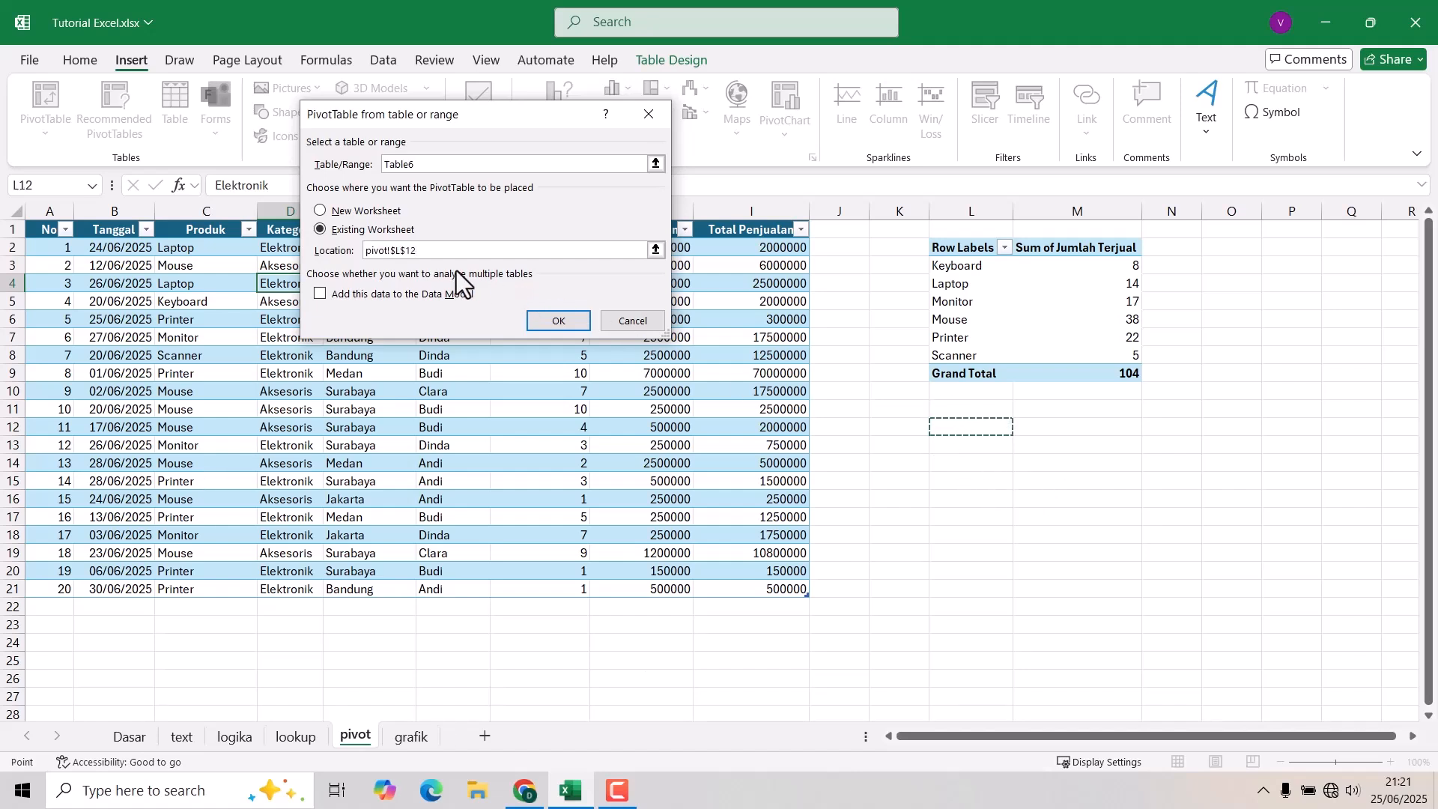
left_click(556, 321)
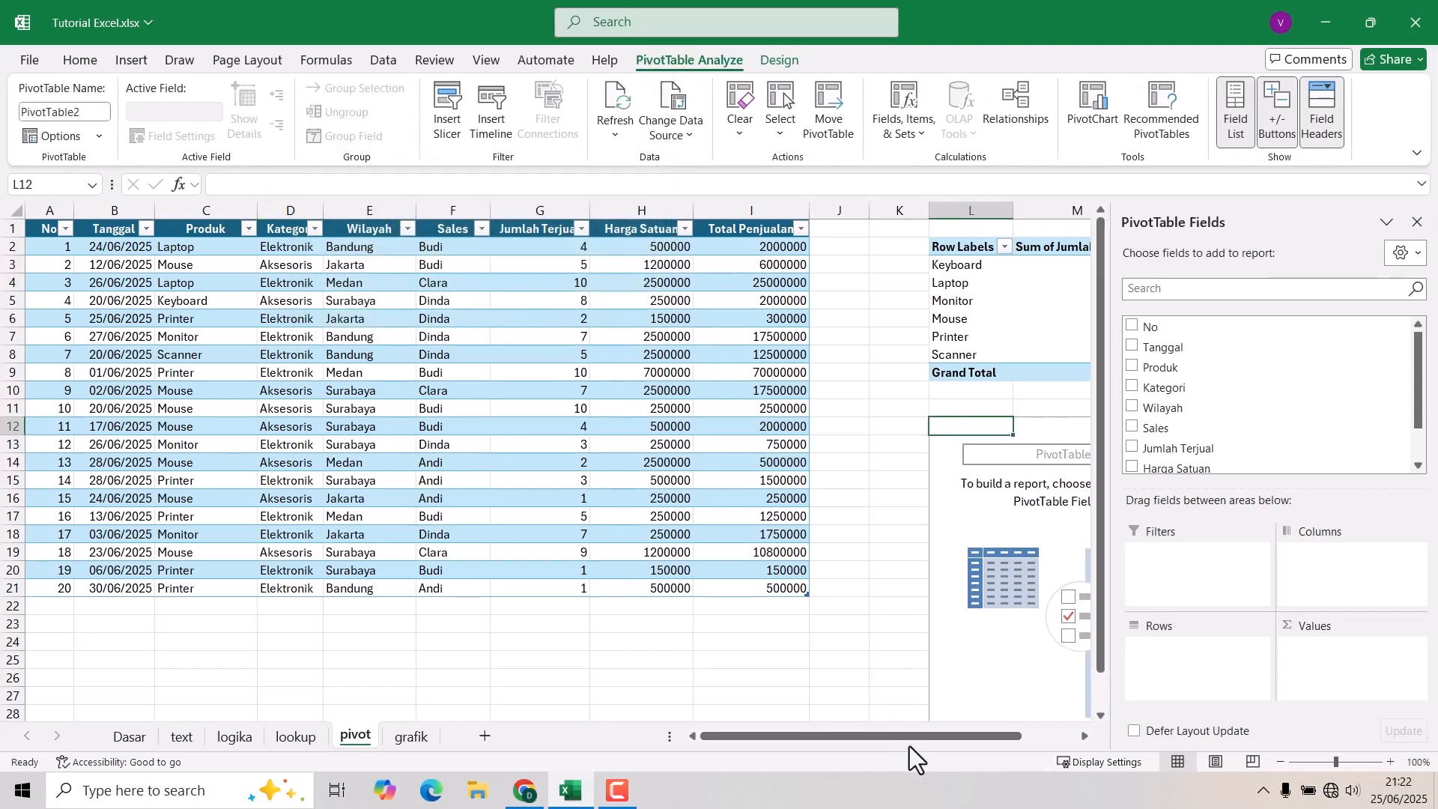
- Build the second PivotTable with Wilayah as rows and the sums of Jumlah Terjual and Total Penjualan as values
left_click_drag(902, 736, 959, 736)
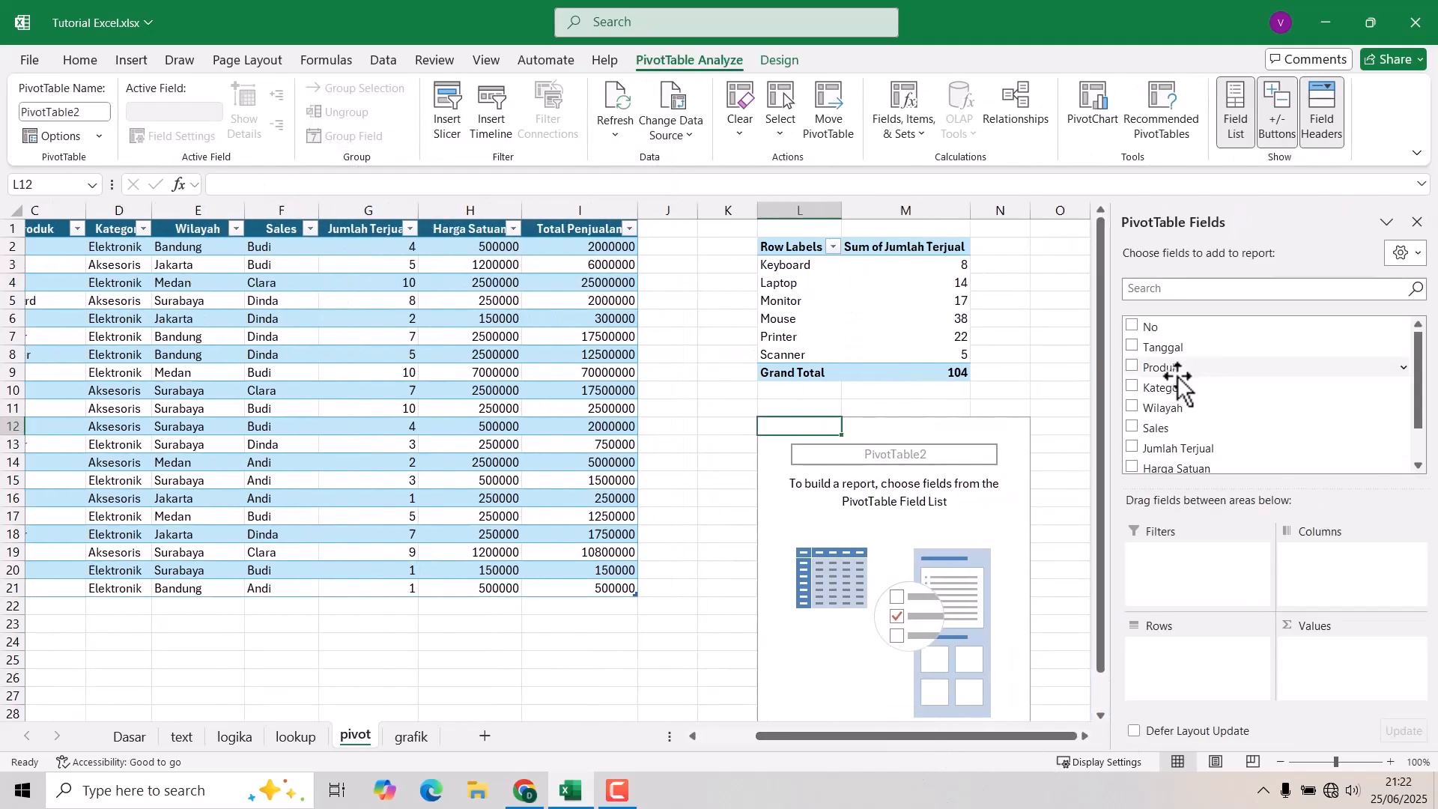
scroll(1188, 385, "down", 1)
scroll(1191, 408, "up", 1)
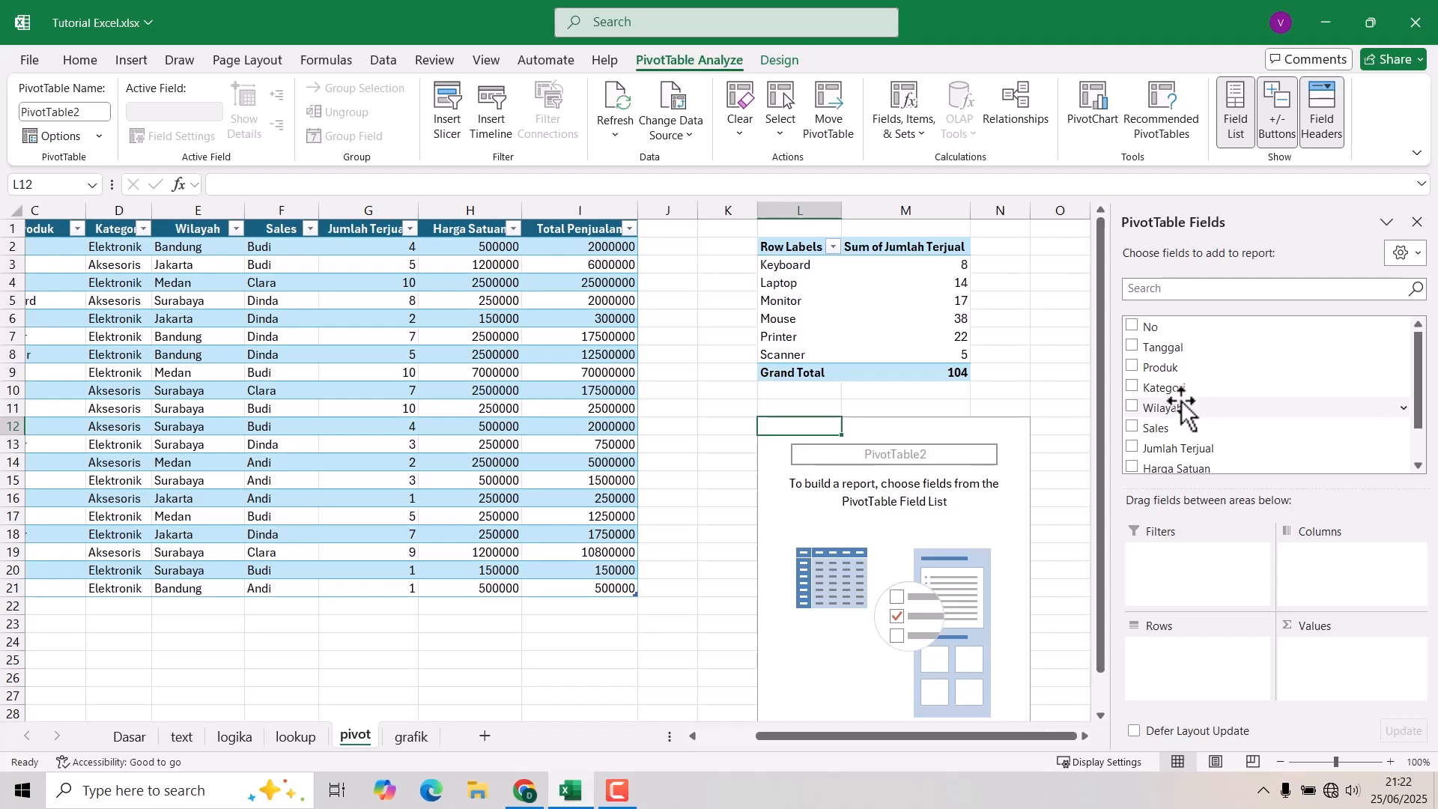
left_click_drag(1161, 410, 1188, 659)
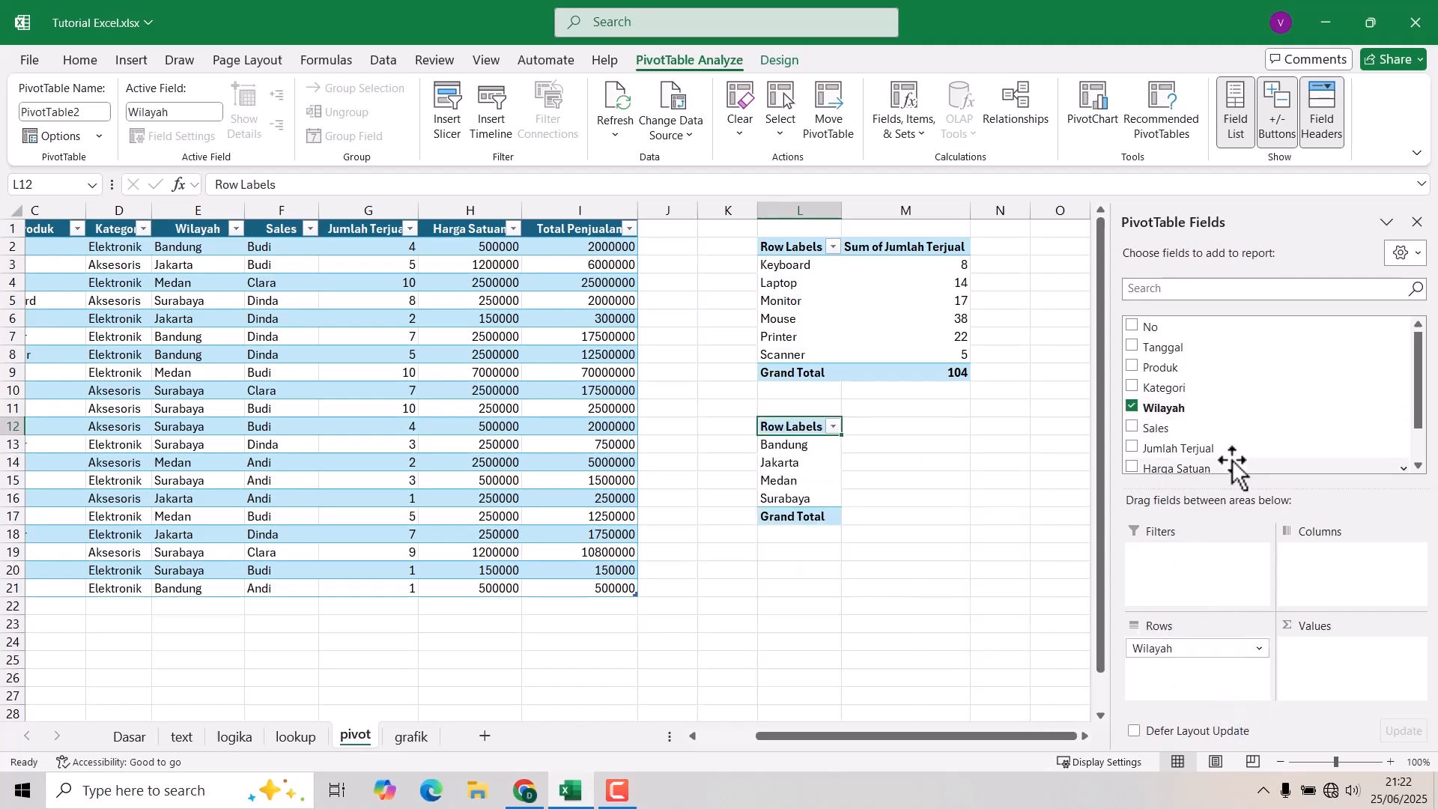
left_click_drag(1214, 450, 1341, 659)
scroll(1235, 411, "down", 1)
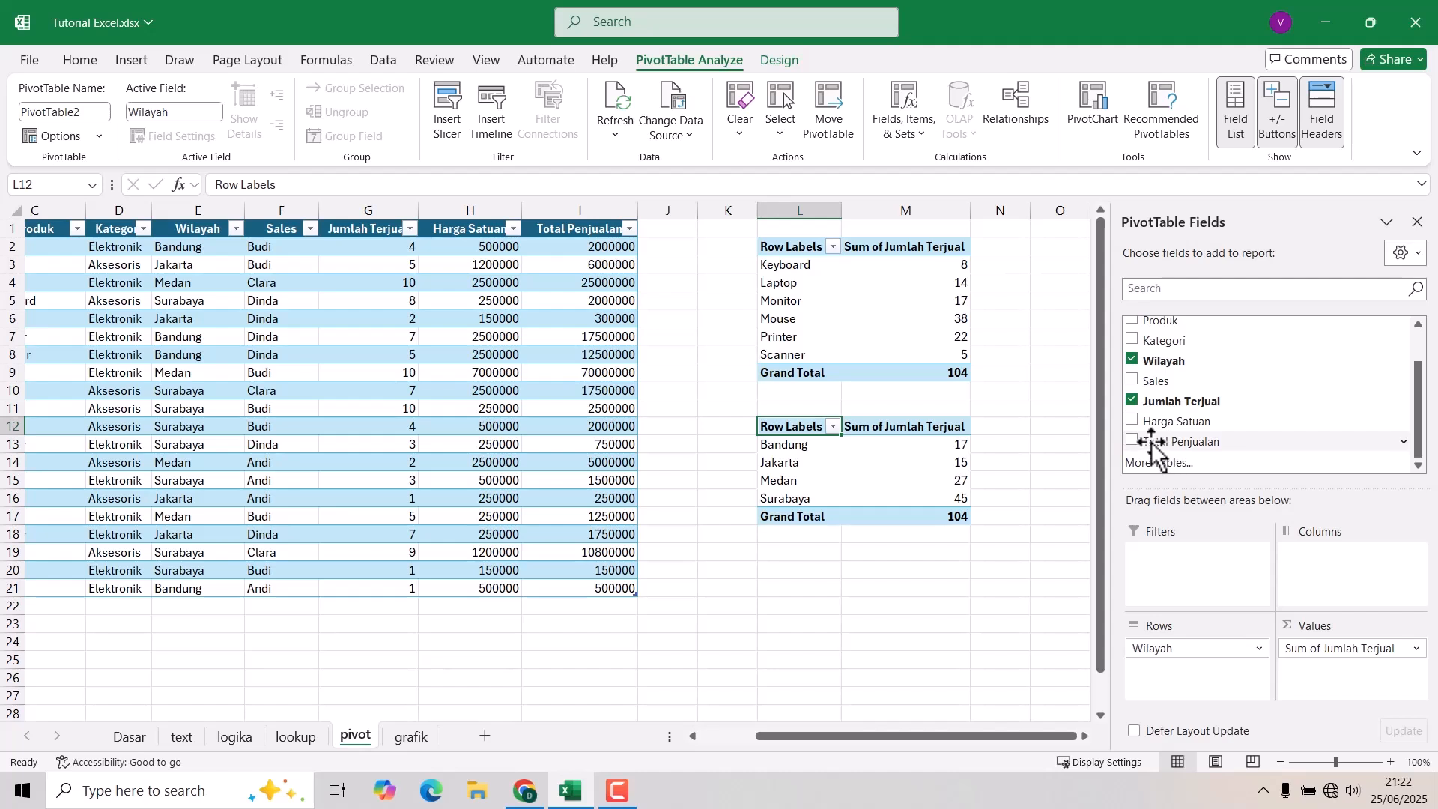
left_click_drag(1163, 451, 1369, 700)
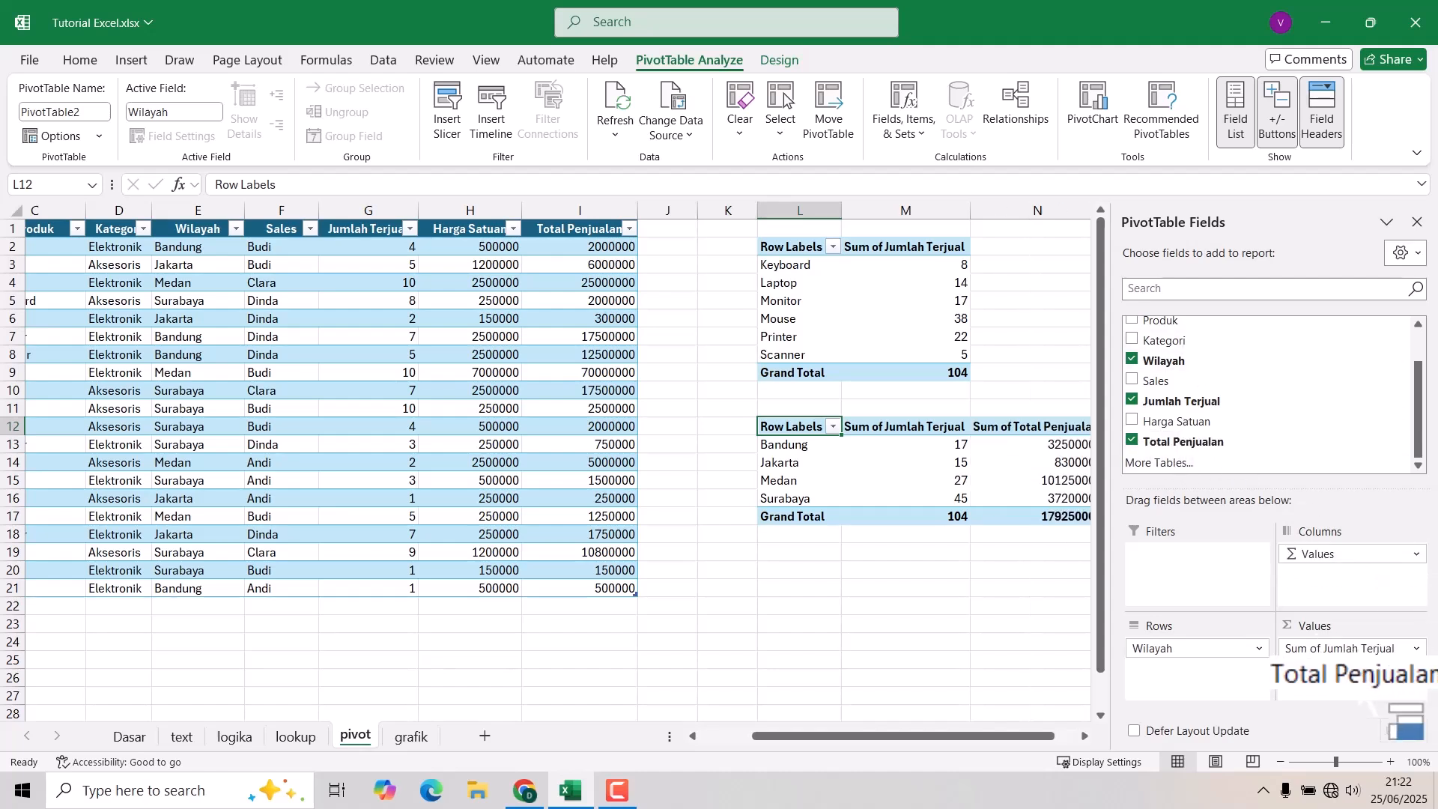
- Apply the comma number style to the four regional Total Penjualan sums in N13:N16
left_click_drag(916, 740, 1016, 746)
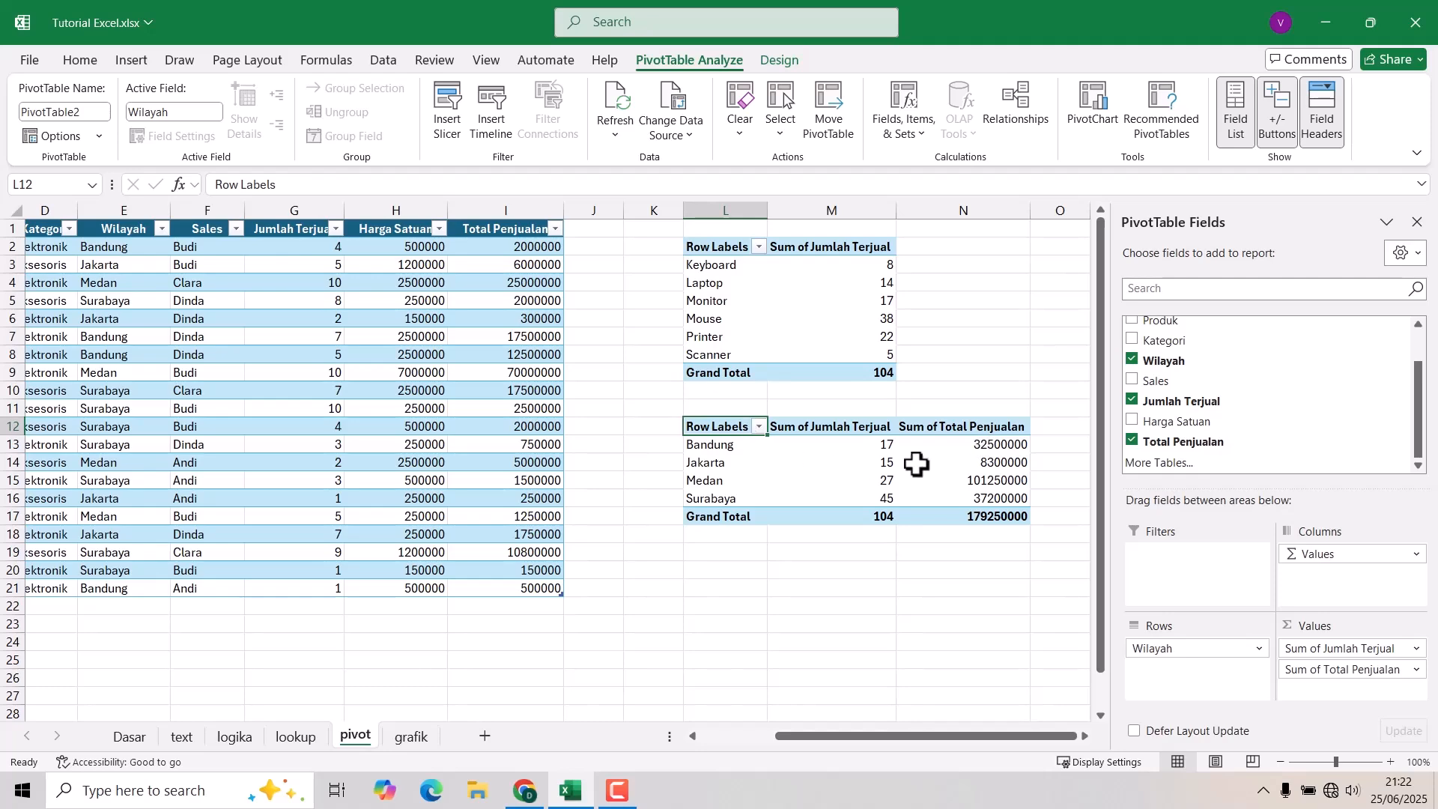
left_click_drag(977, 442, 1001, 497)
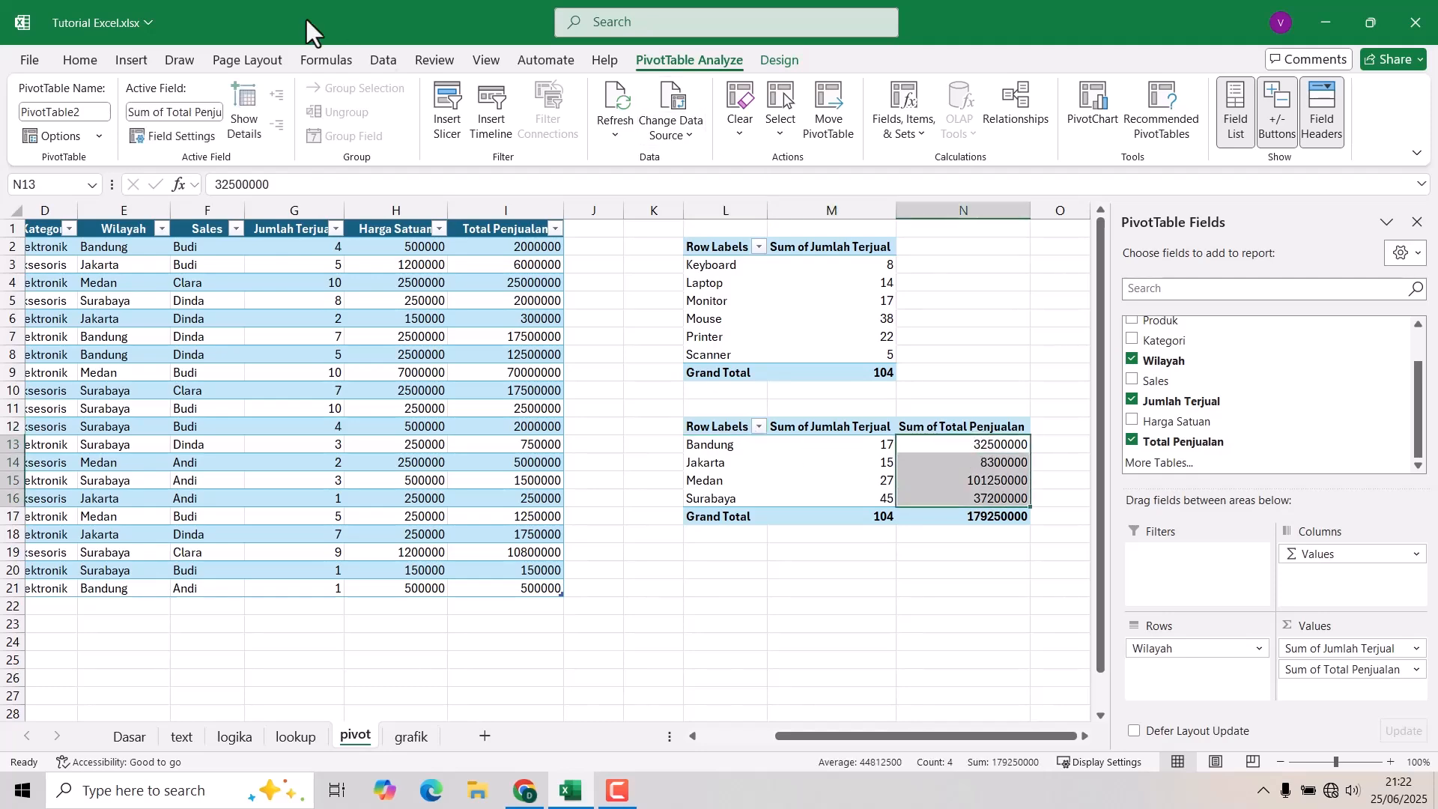
left_click(33, 71)
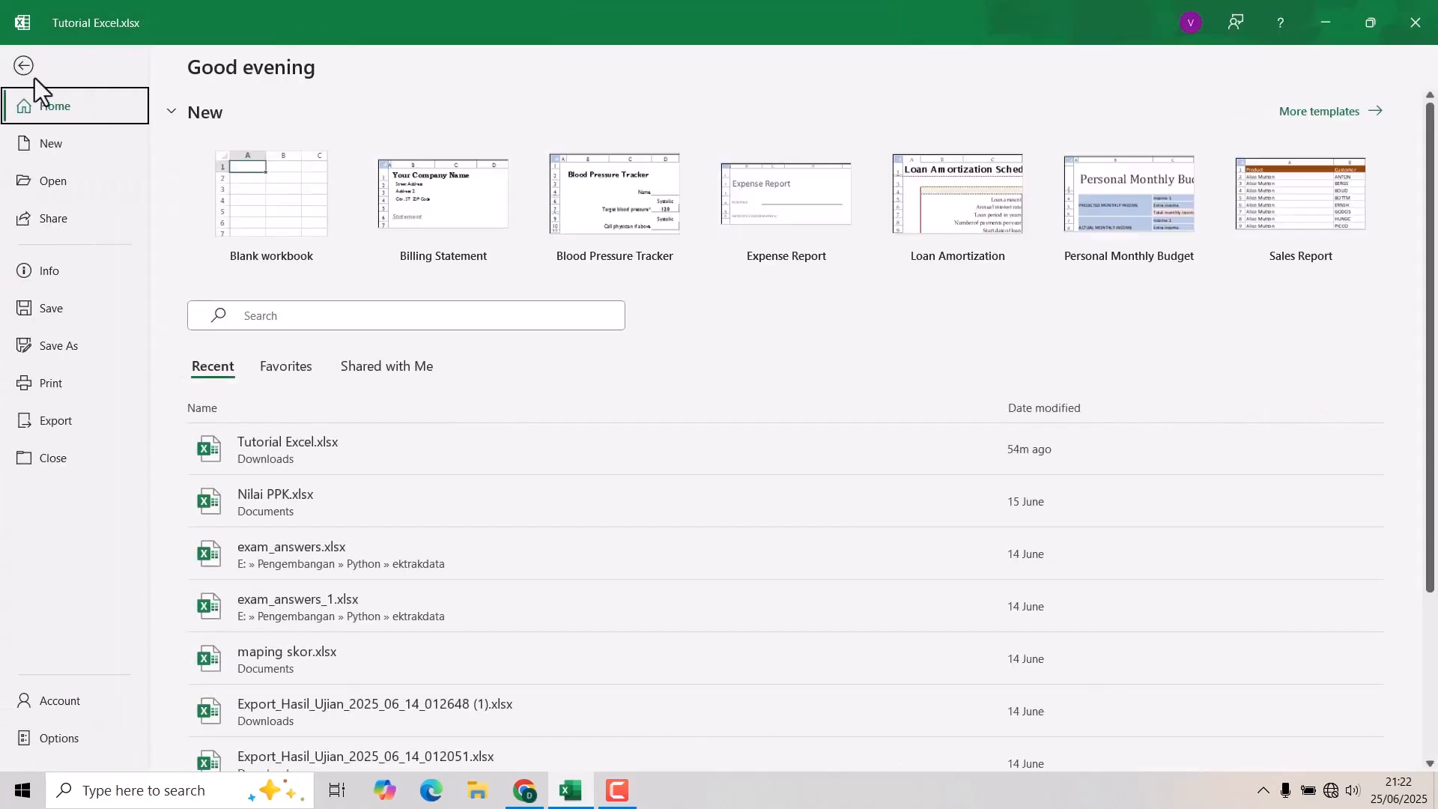
left_click(33, 69)
left_click(78, 61)
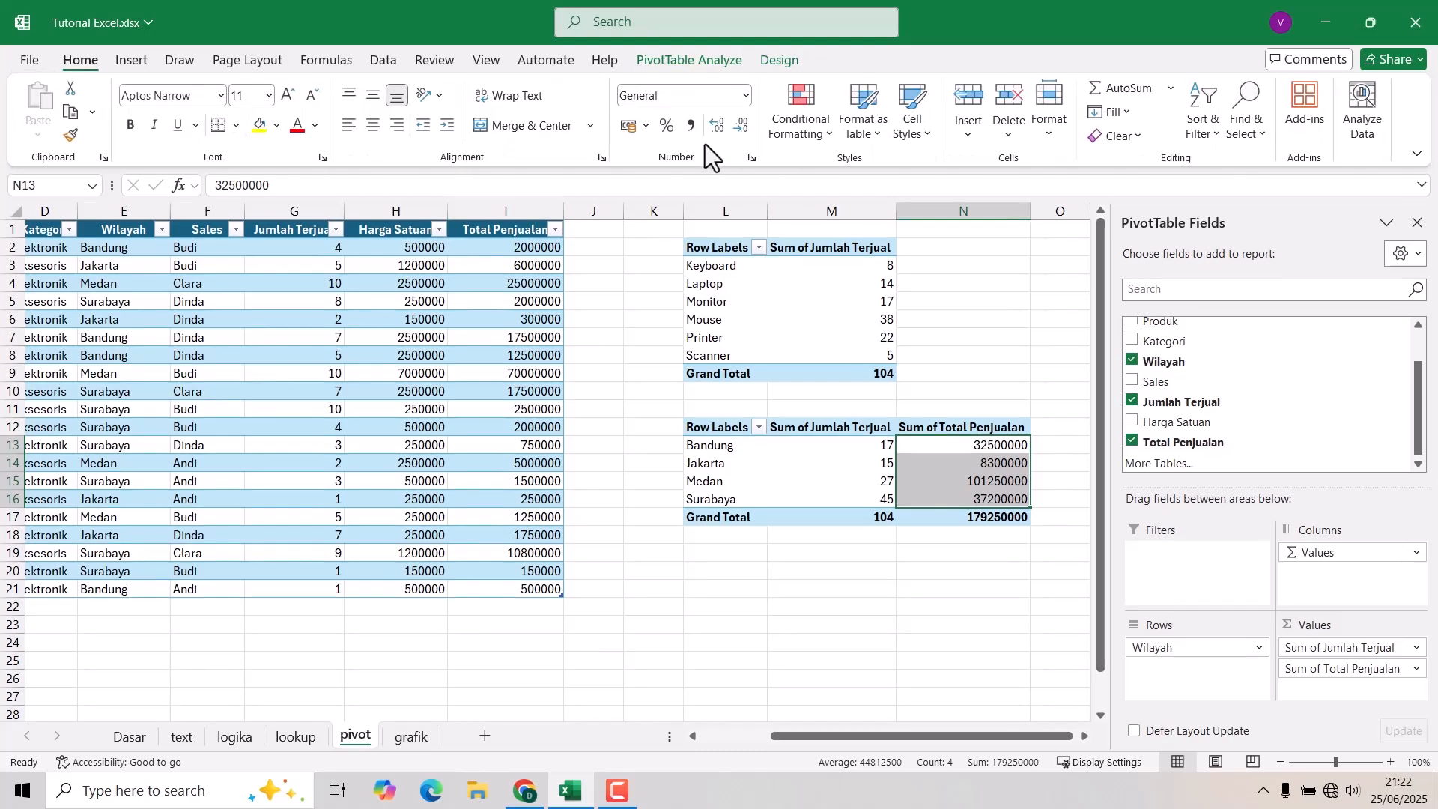
left_click(690, 125)
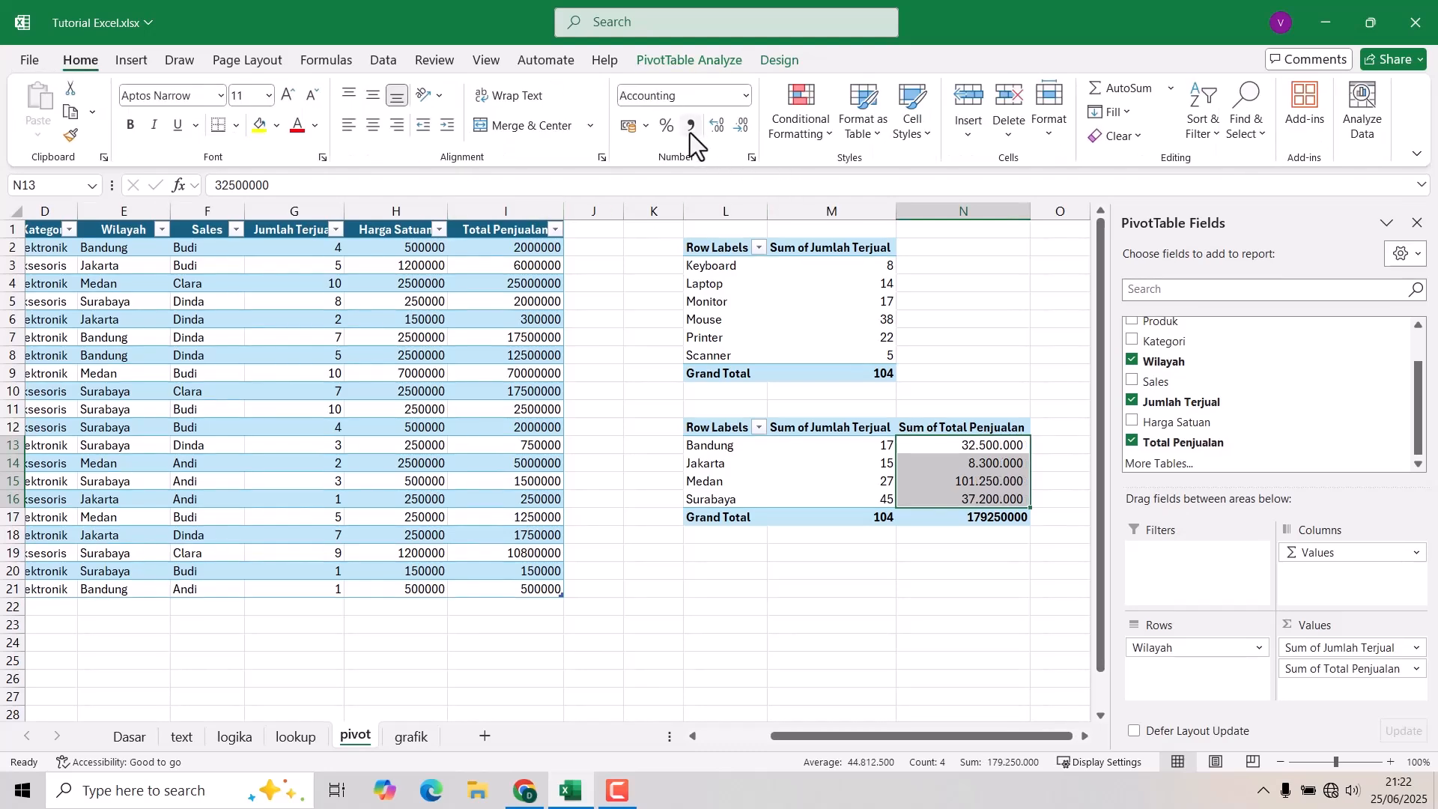
left_click(962, 616)
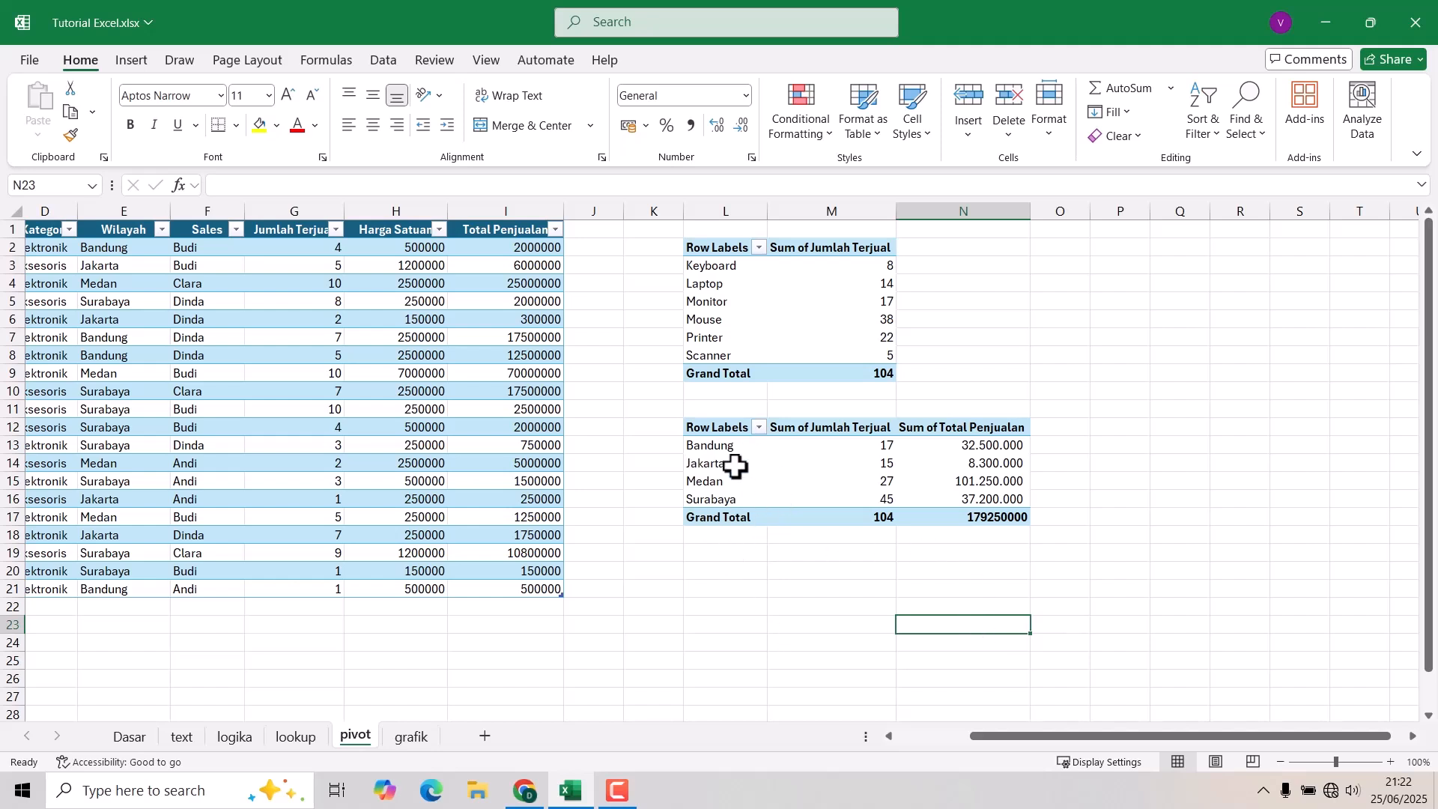
- Filter the Wilayah PivotTable to show only Bandung, and clear that filter again
left_click(757, 425)
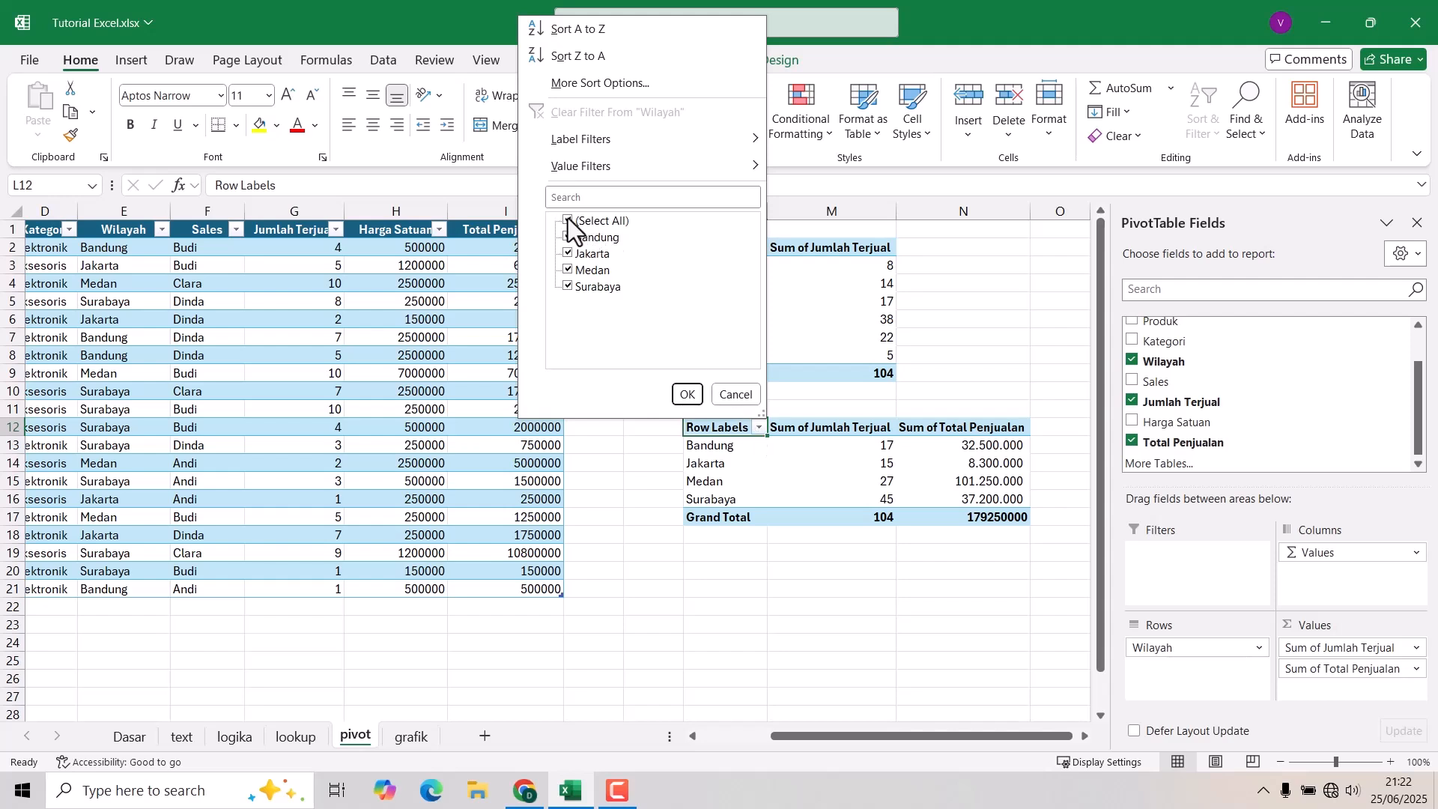
left_click(568, 221)
left_click(567, 237)
left_click(685, 394)
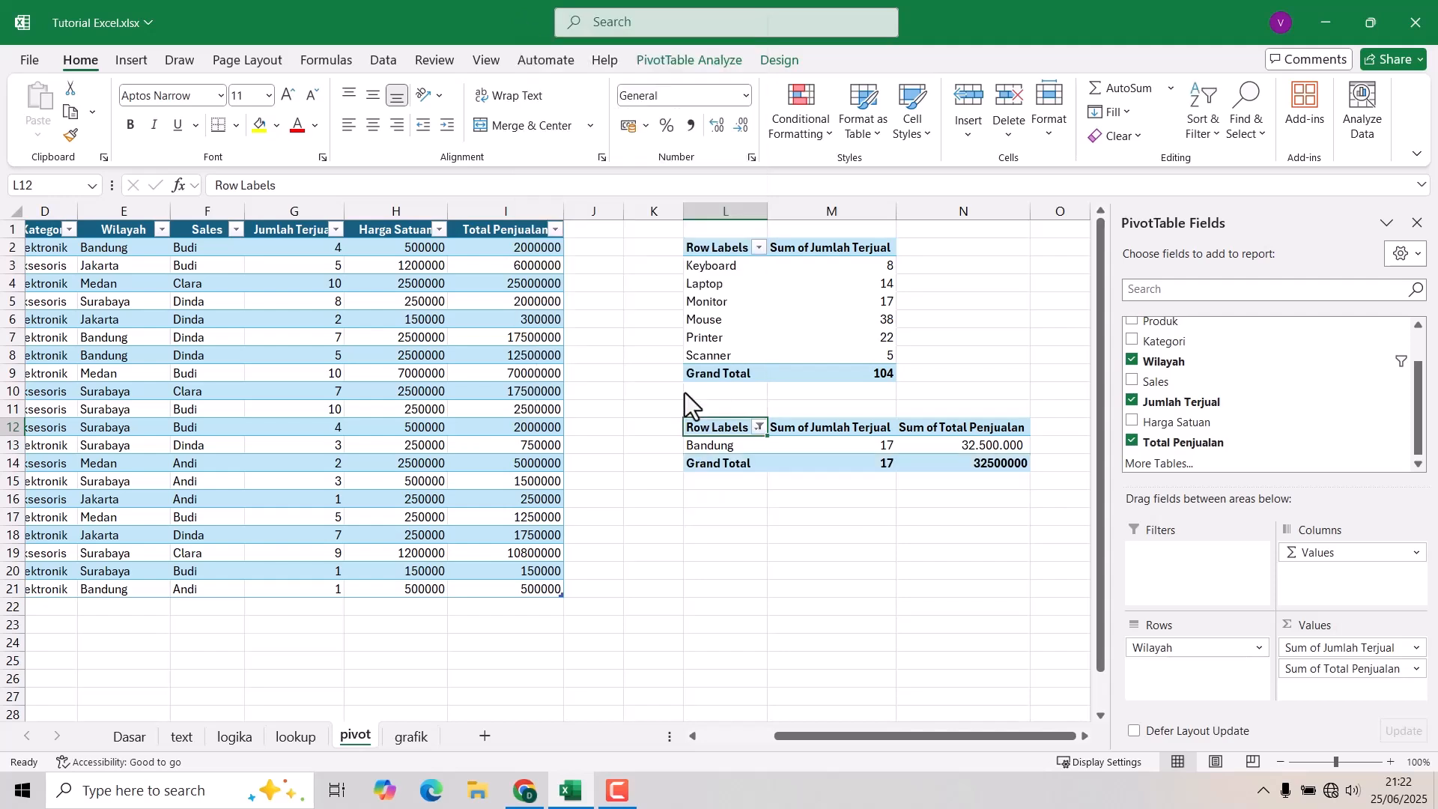
left_click(759, 427)
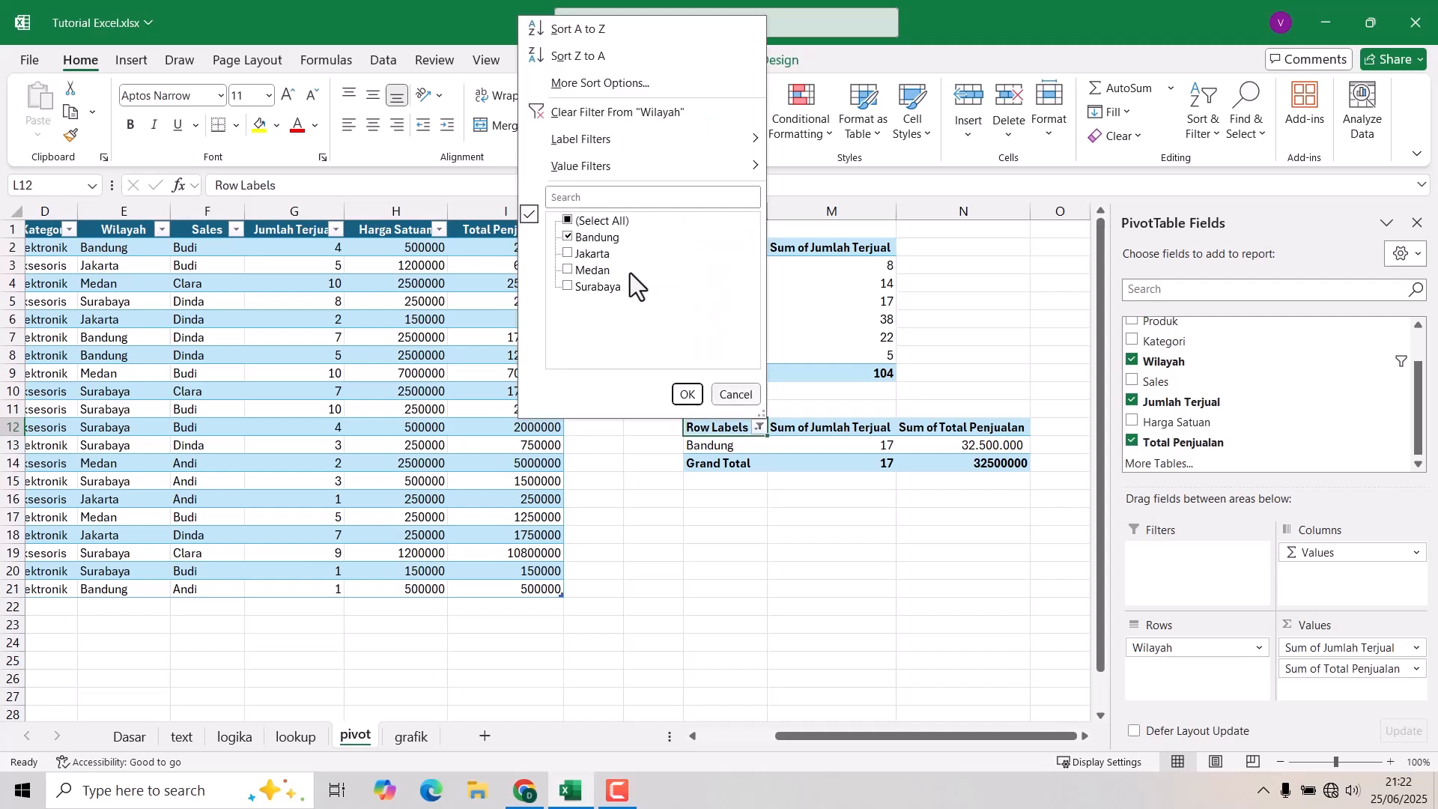
left_click(572, 114)
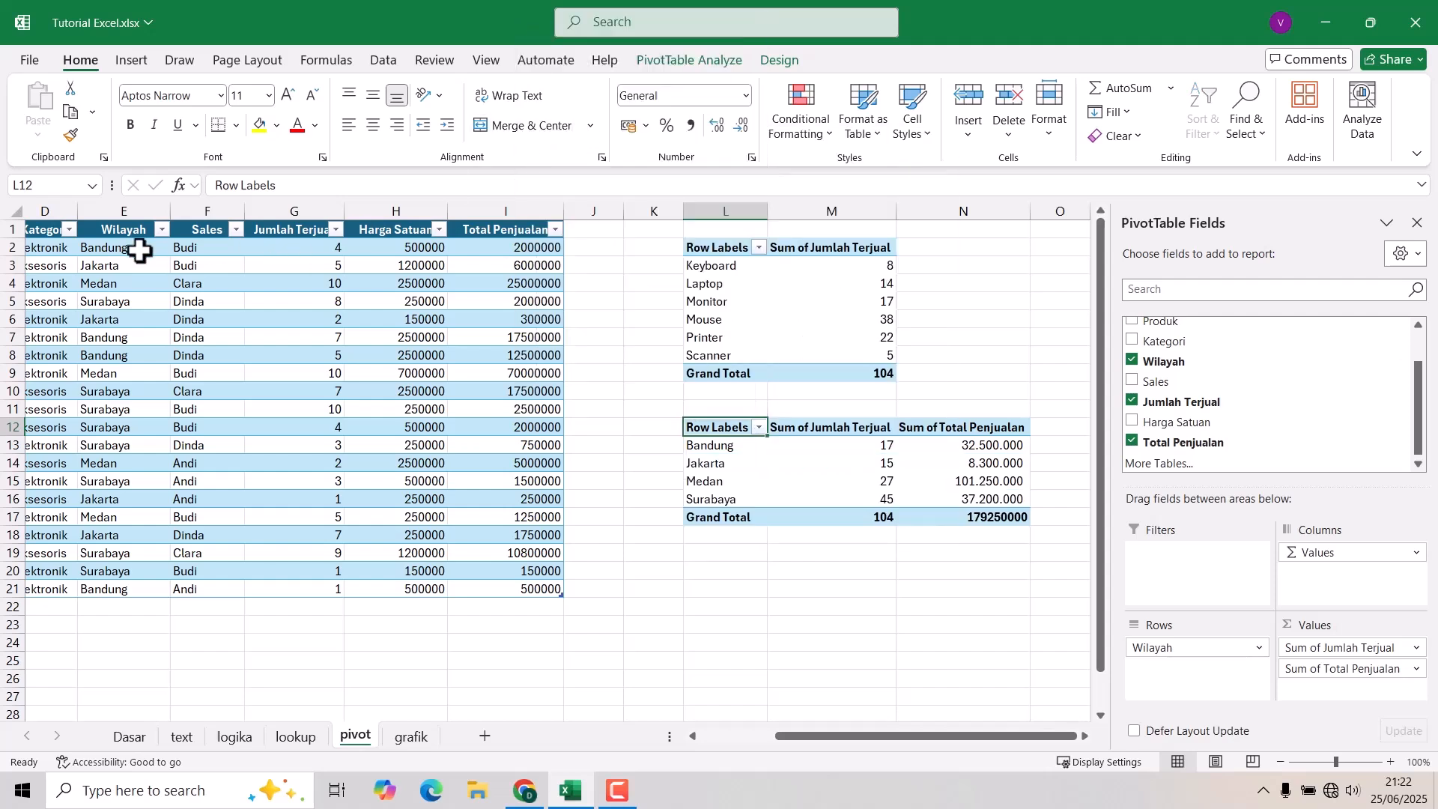
- Filter the source sales table's Wilayah column to Medan for comparison with the PivotTable, and clear that filter again
left_click(162, 230)
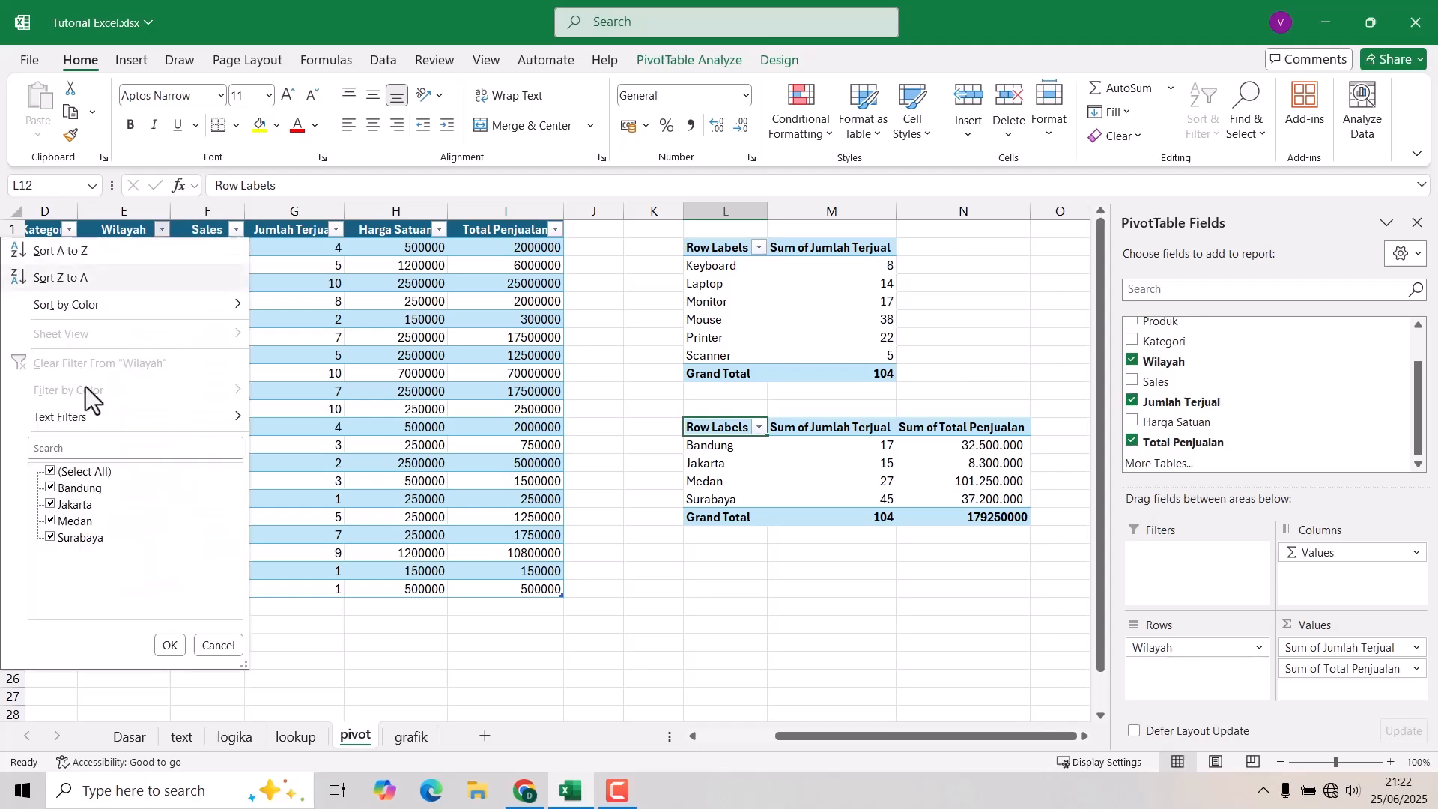
left_click(66, 471)
left_click(69, 520)
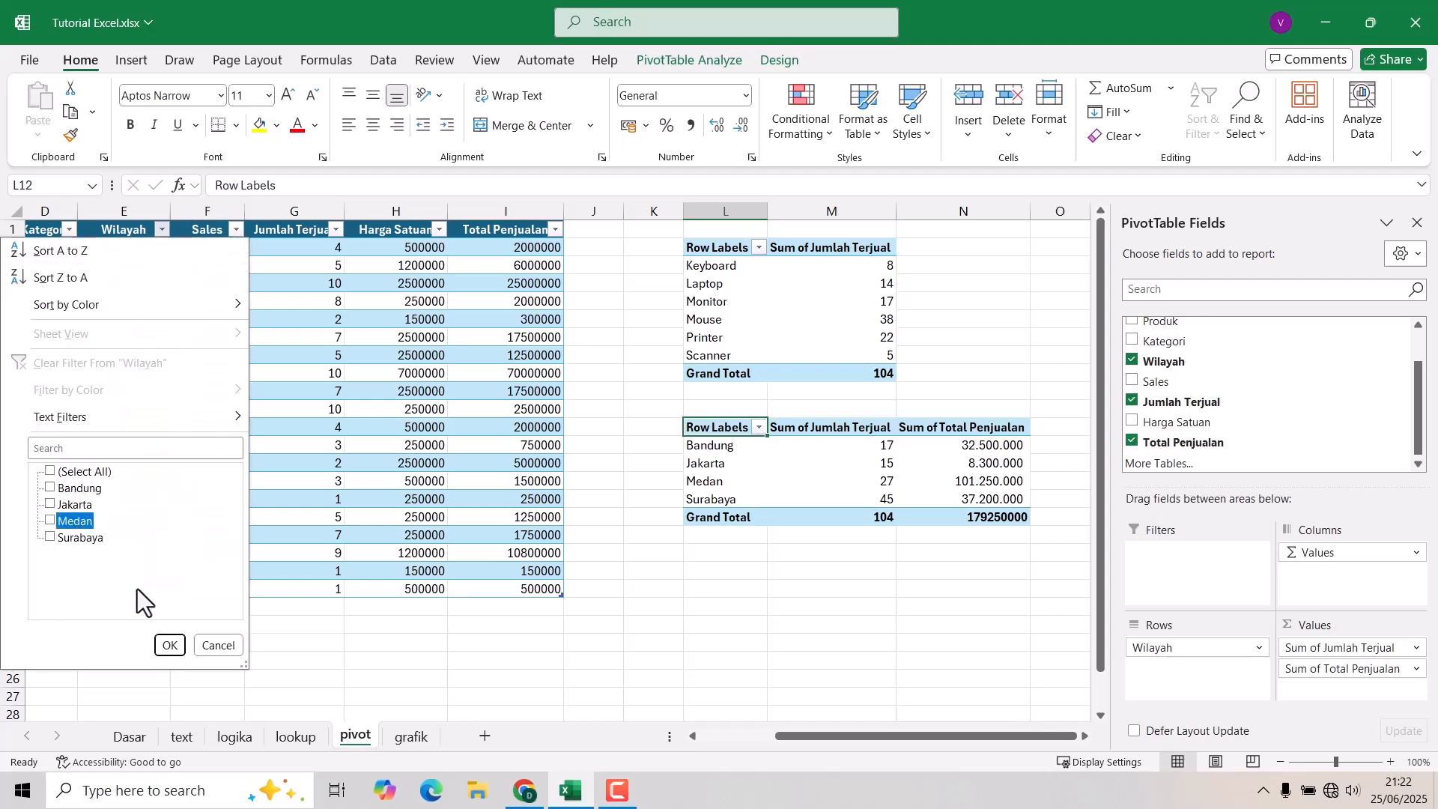
left_click(169, 640)
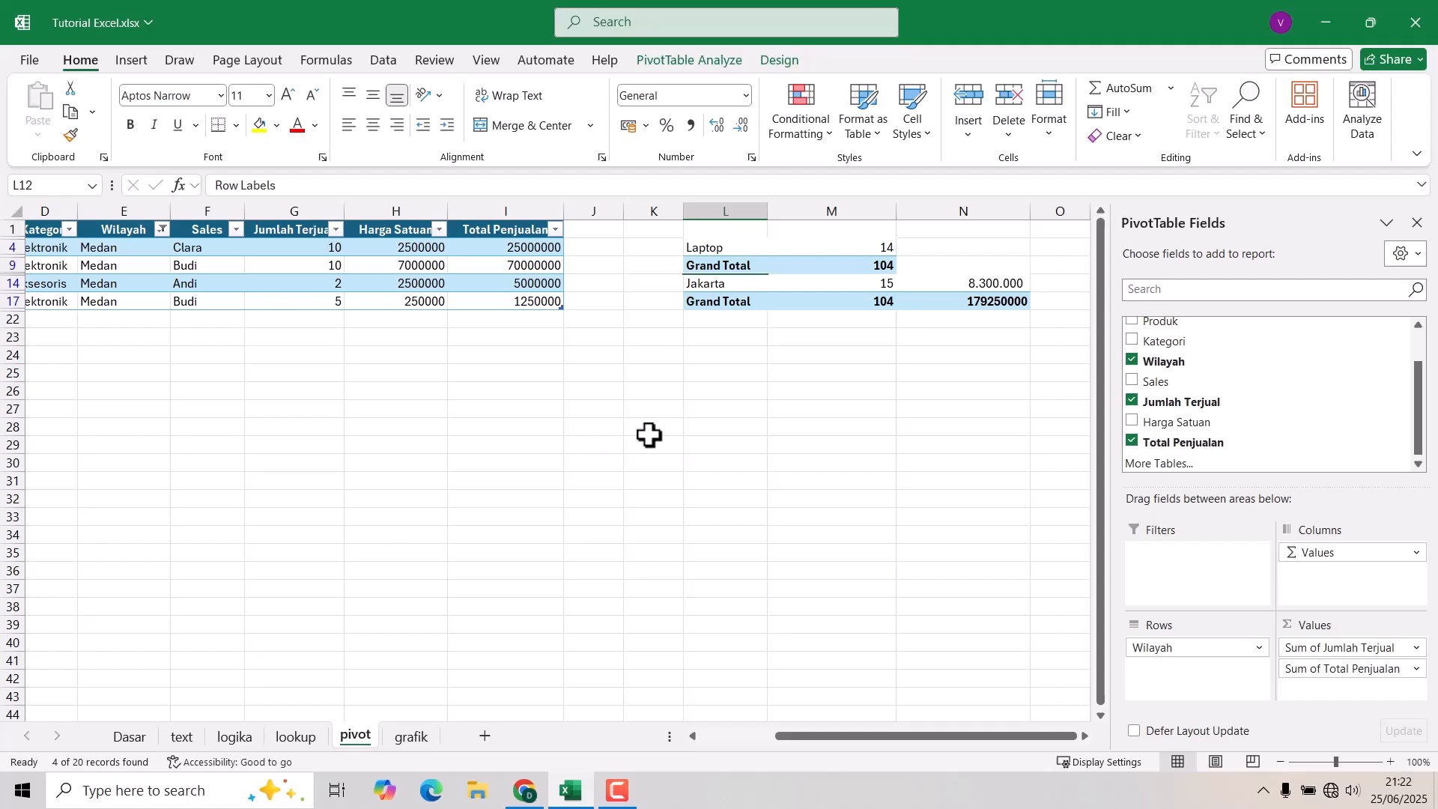
left_click(162, 232)
left_click(96, 370)
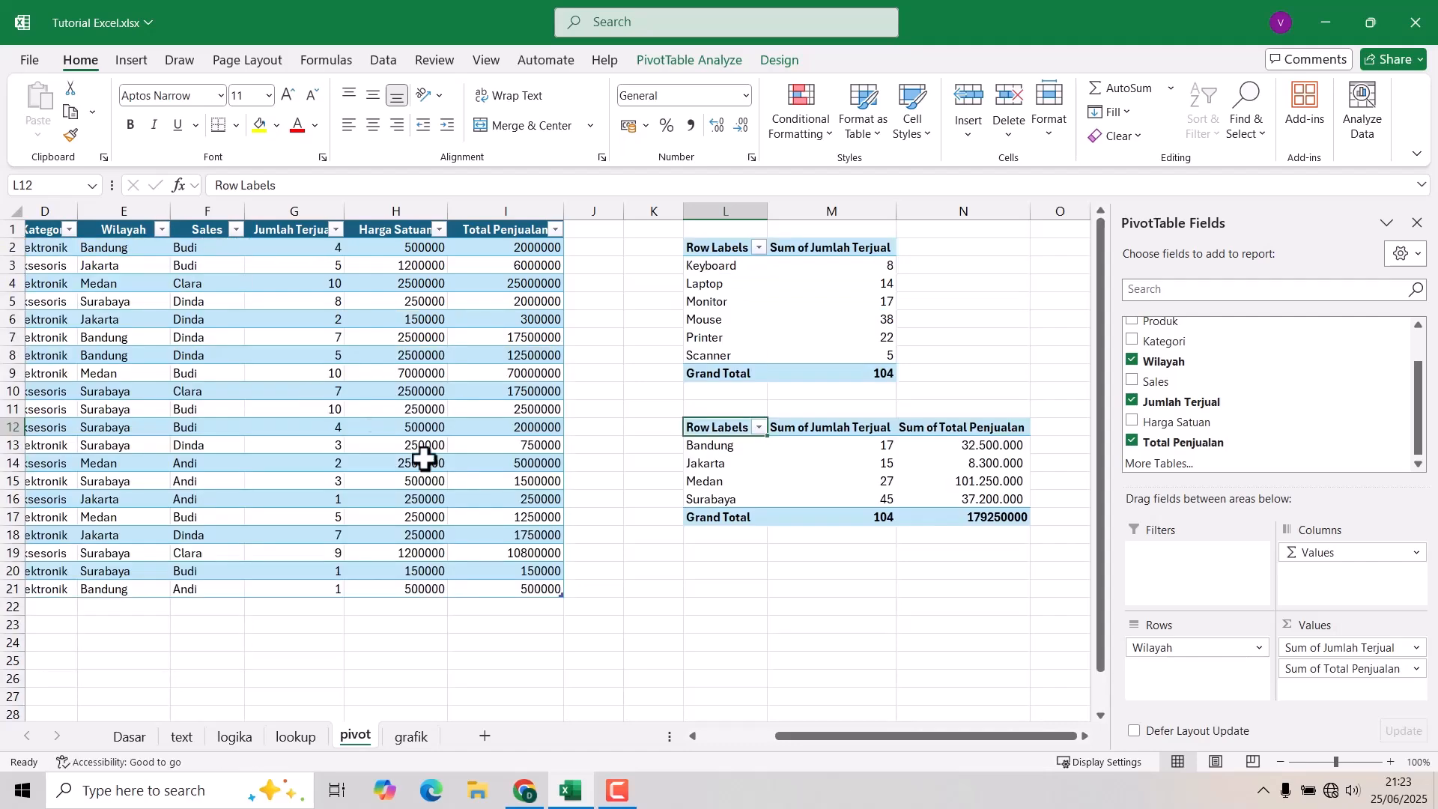
left_click(865, 607)
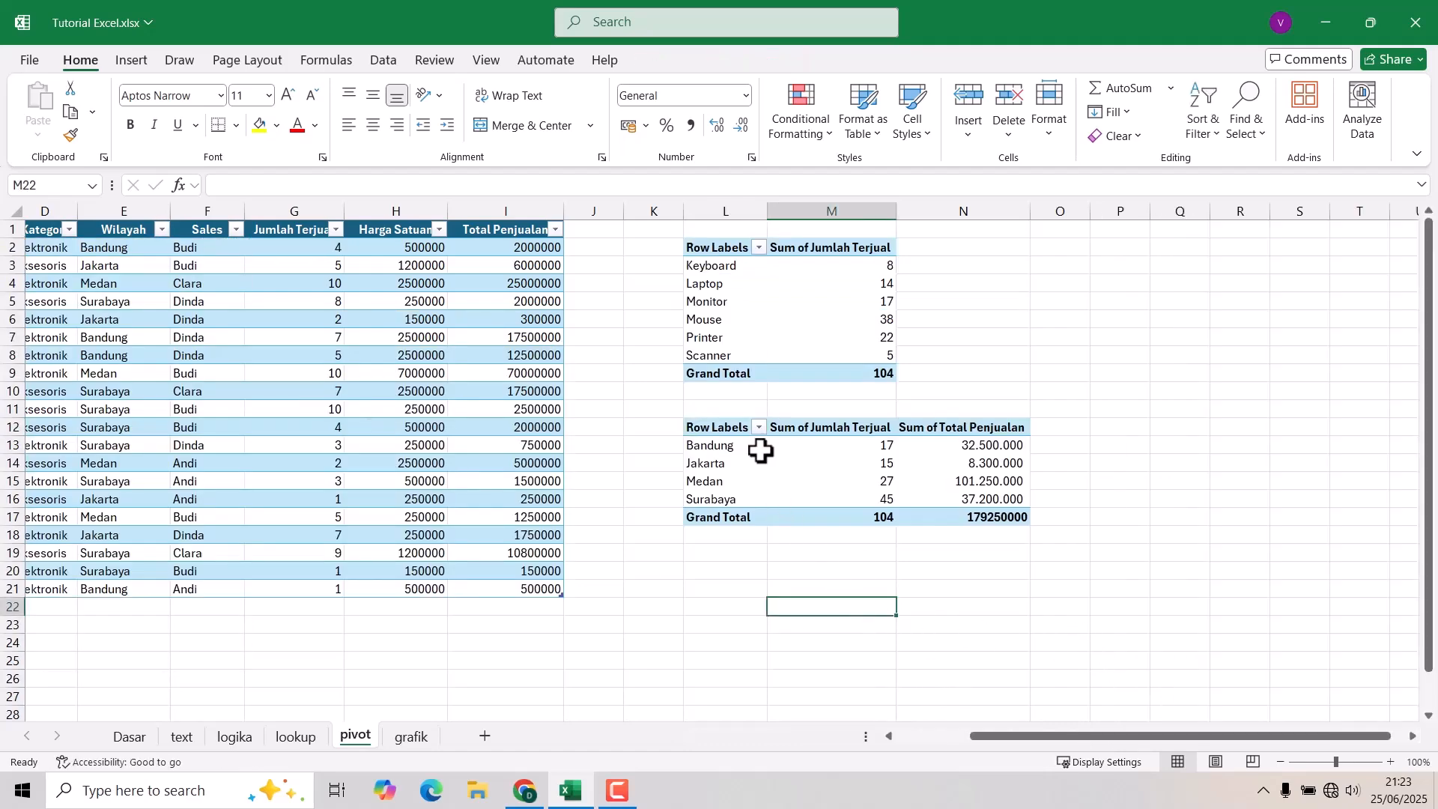
- Review the fields available for the Wilayah PivotTable
left_click(758, 450)
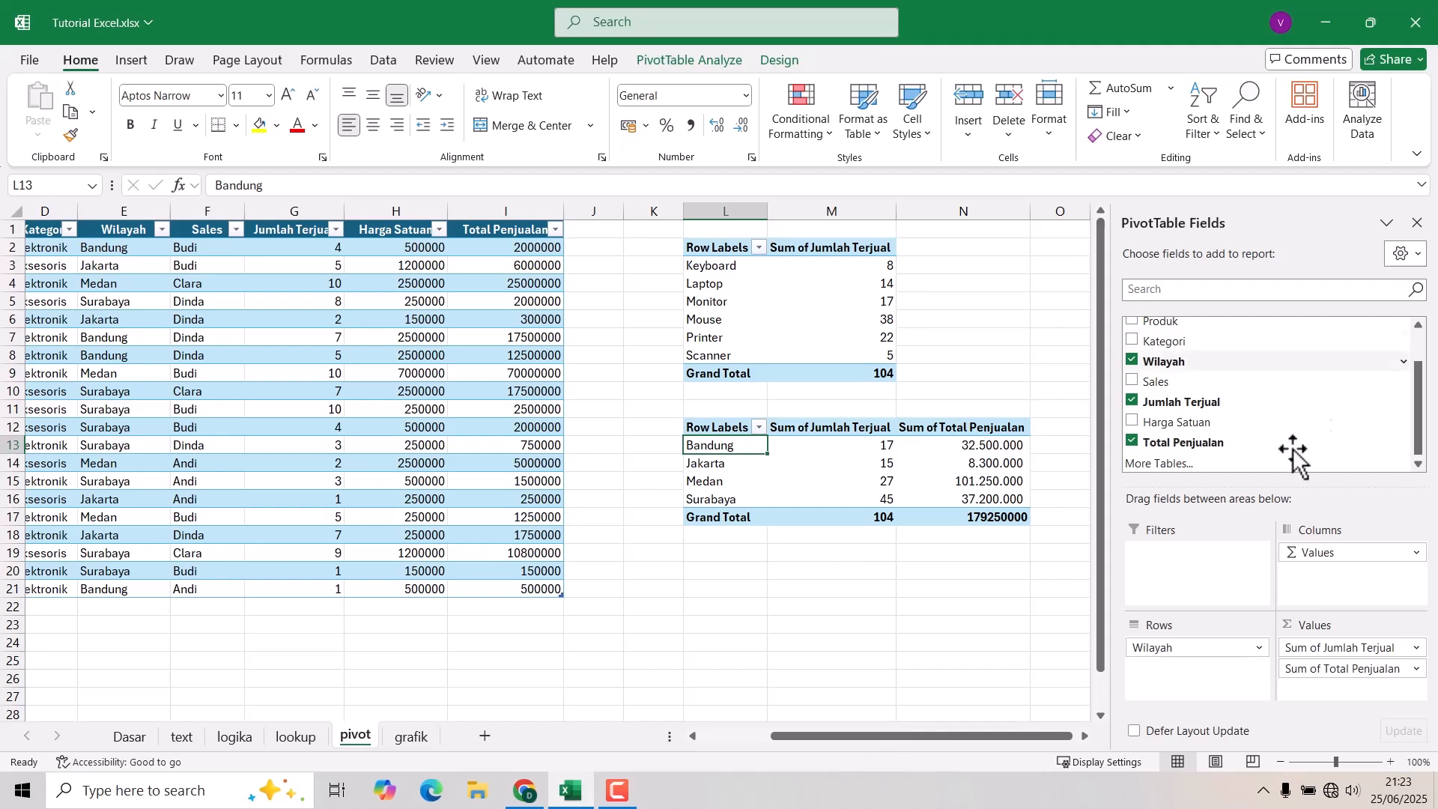
scroll(1206, 402, "up", 2)
scroll(1206, 400, "down", 2)
scroll(1206, 402, "up", 2)
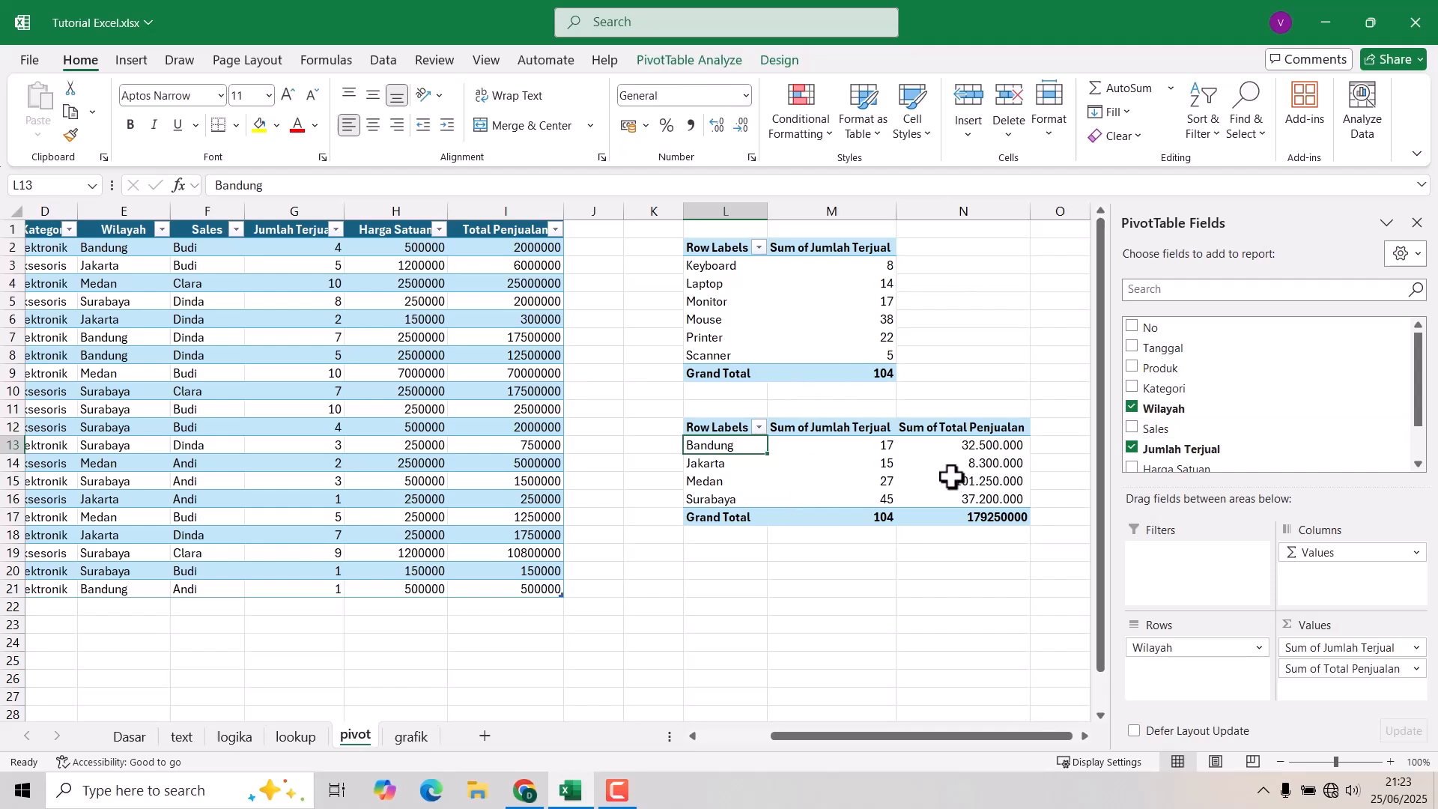
scroll(959, 476, "down", 2)
scroll(963, 475, "up", 2)
- Open the grafik sheet and widen the Tanggal, Harga Satuan and Total Penjualan columns to fit their contents
left_click(411, 738)
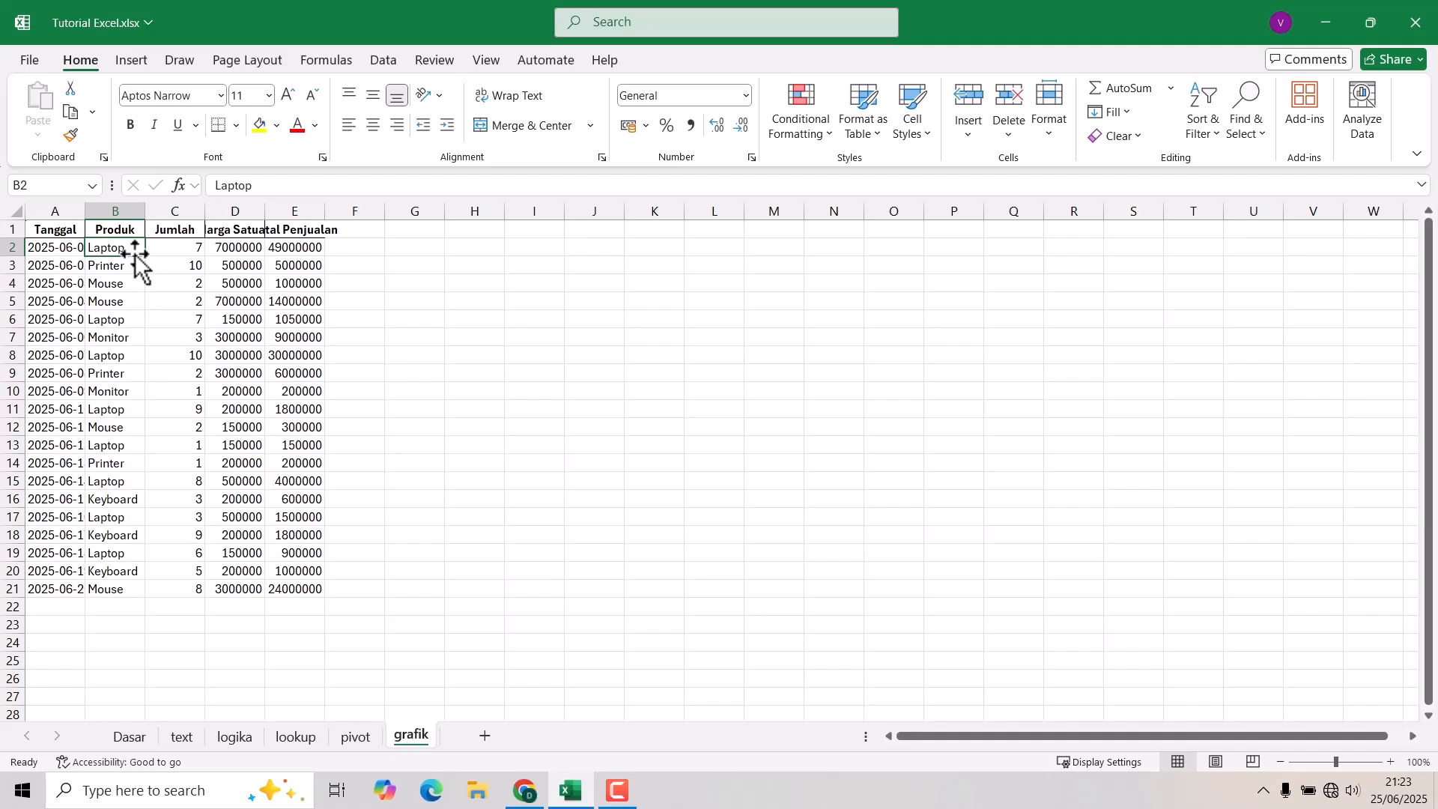
left_click_drag(81, 211, 110, 211)
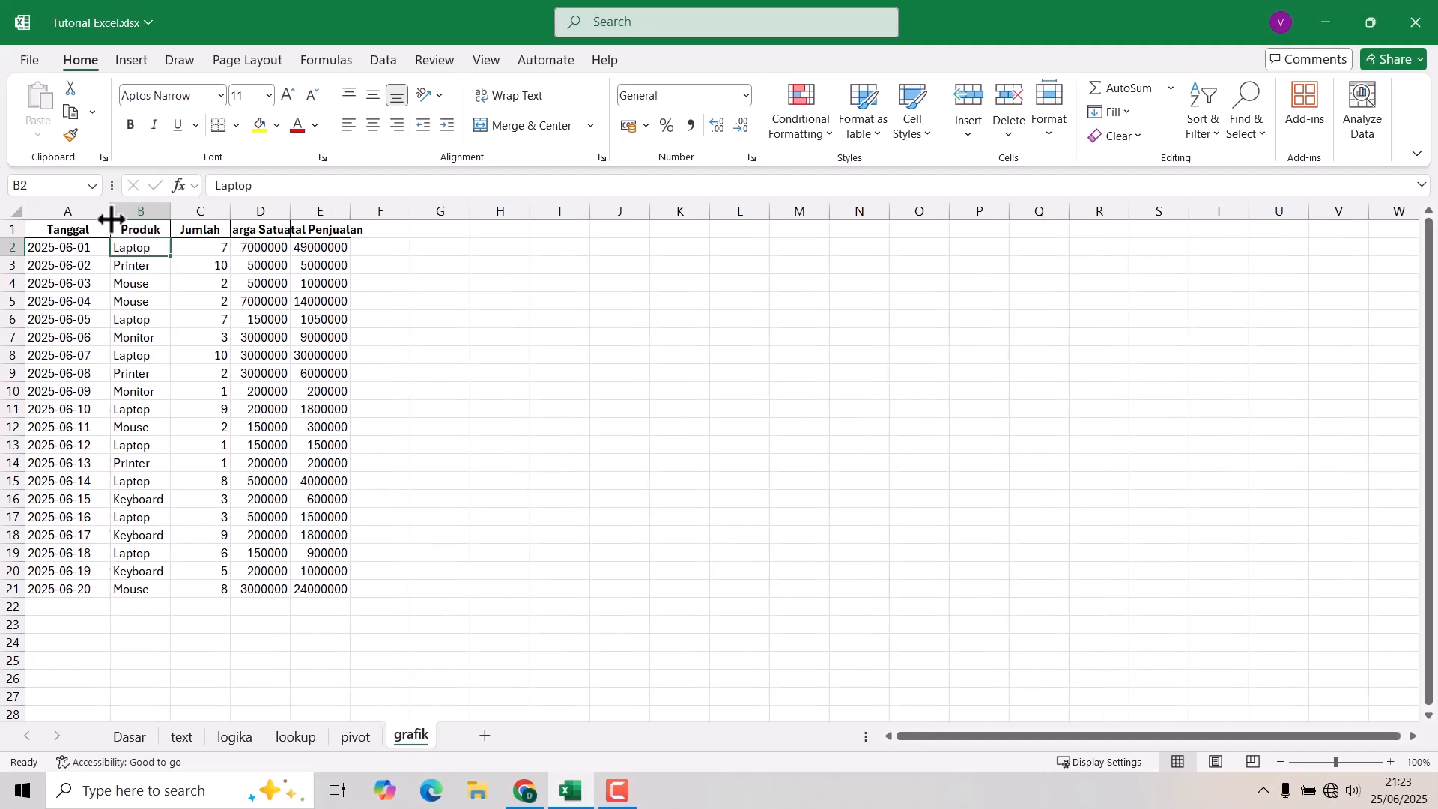
left_click_drag(290, 210, 425, 218)
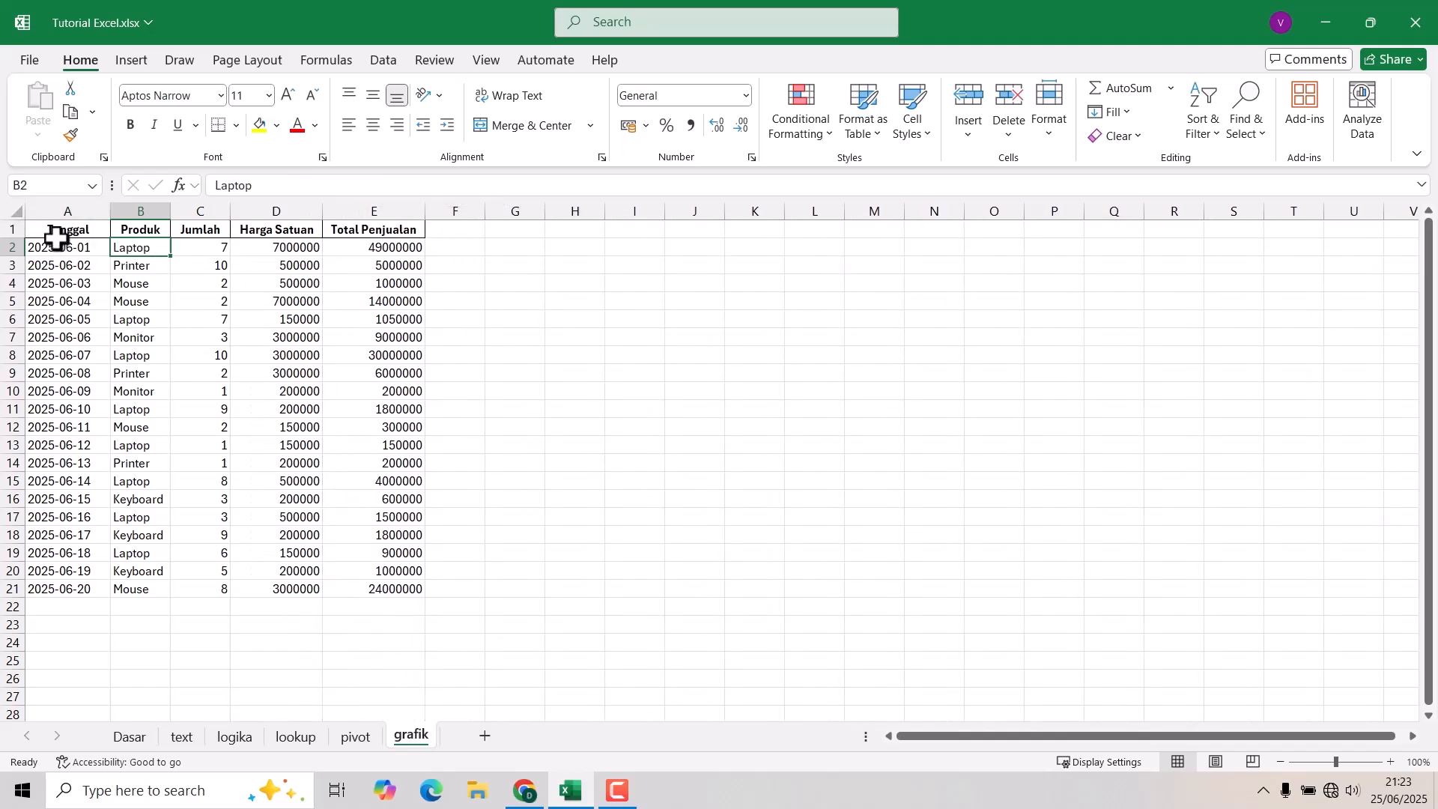
- Format the range A1:E21 on the grafik sheet as a table with a header row in a dark blue banded style
left_click_drag(46, 231, 371, 588)
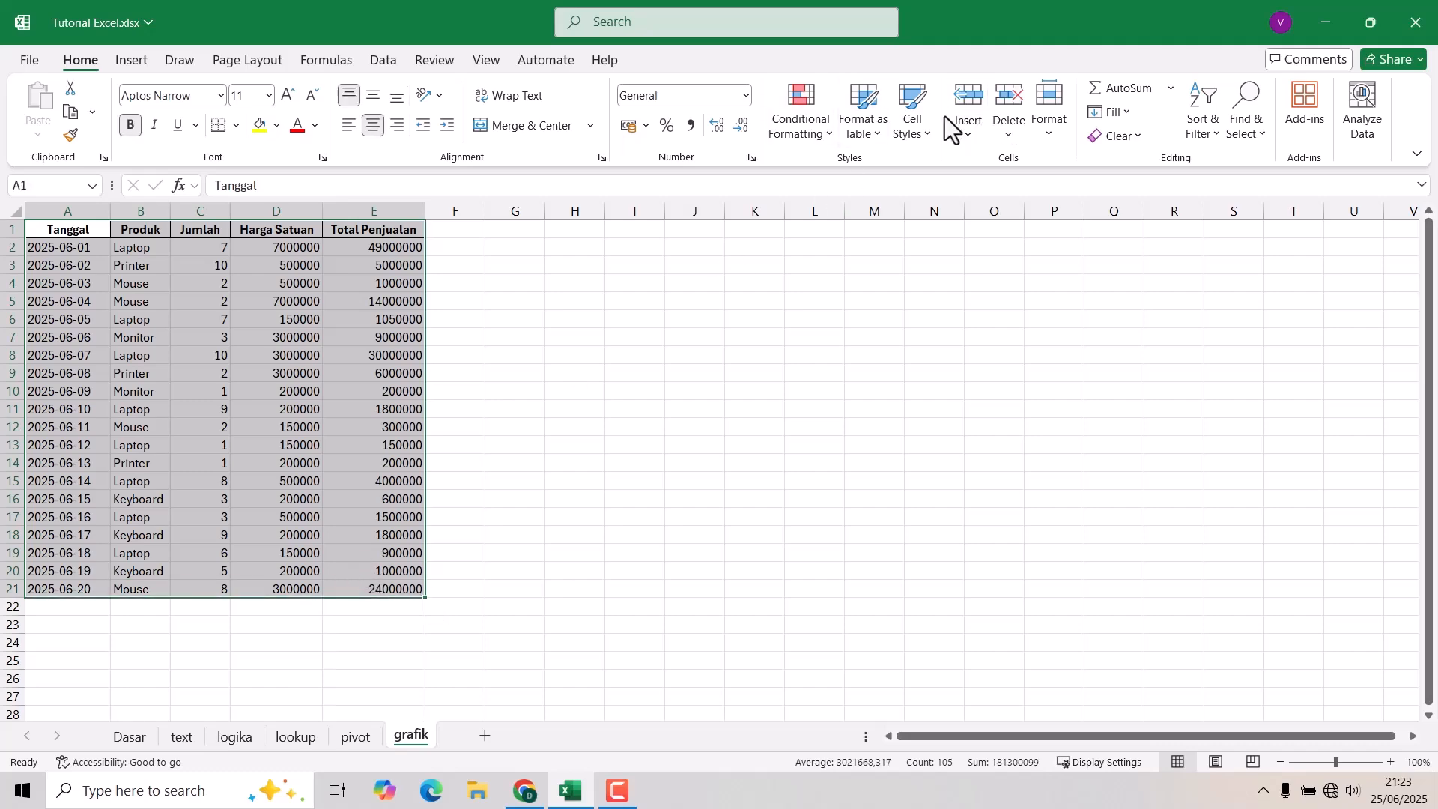
left_click(863, 112)
left_click(925, 255)
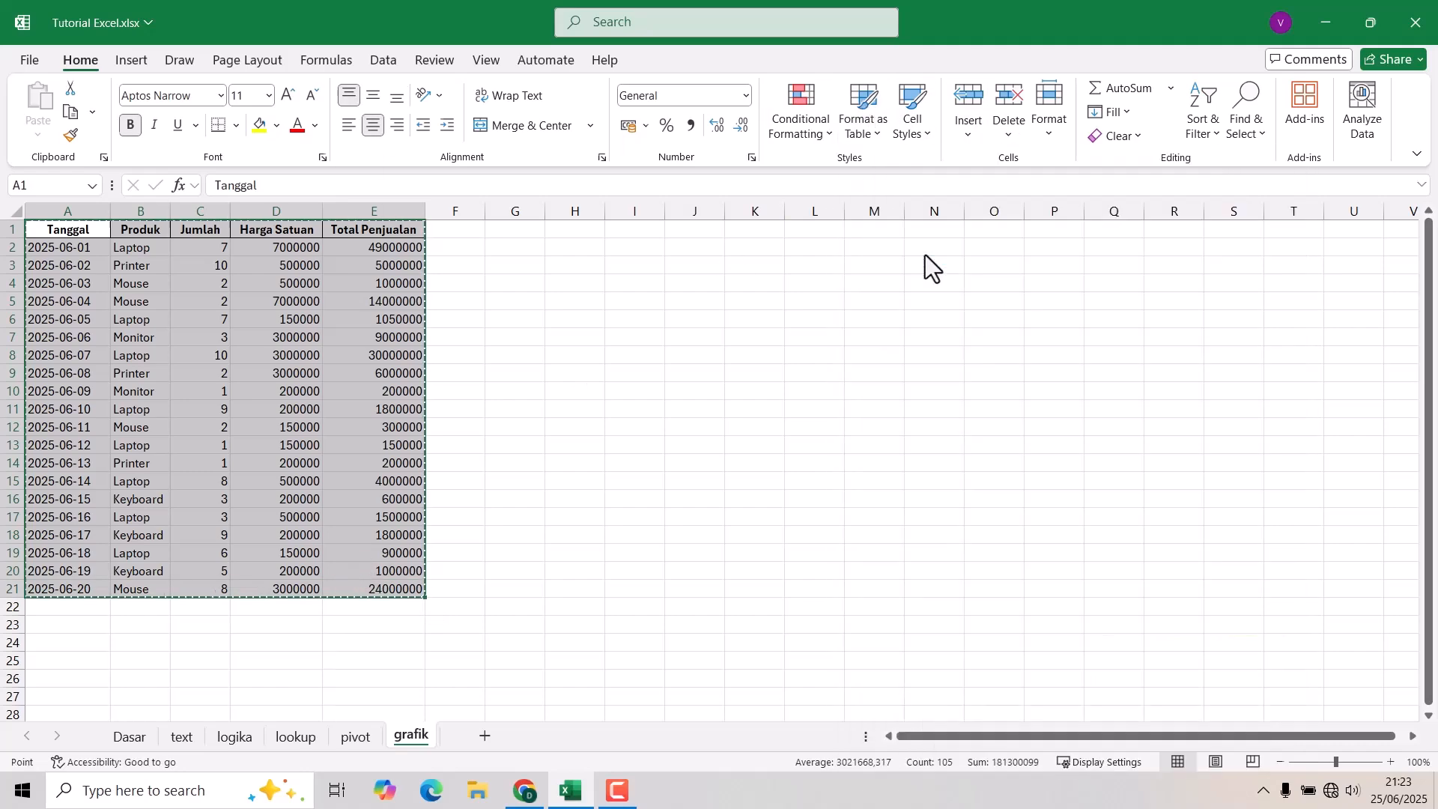
left_click(473, 261)
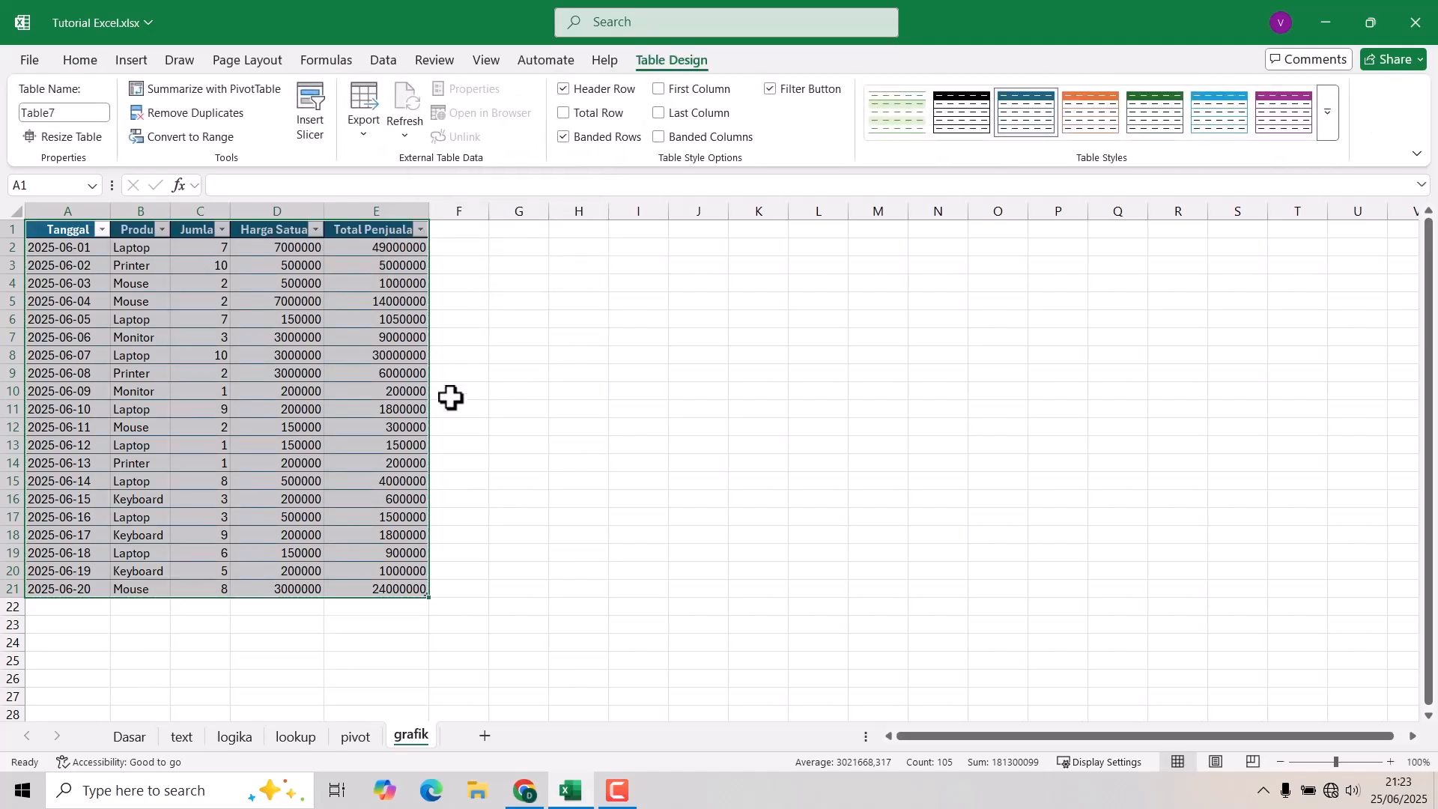
- Format the Harga Satuan and Total Penjualan columns with thousands separators and no decimals
left_click(343, 300)
left_click_drag(289, 212, 392, 212)
left_click(82, 61)
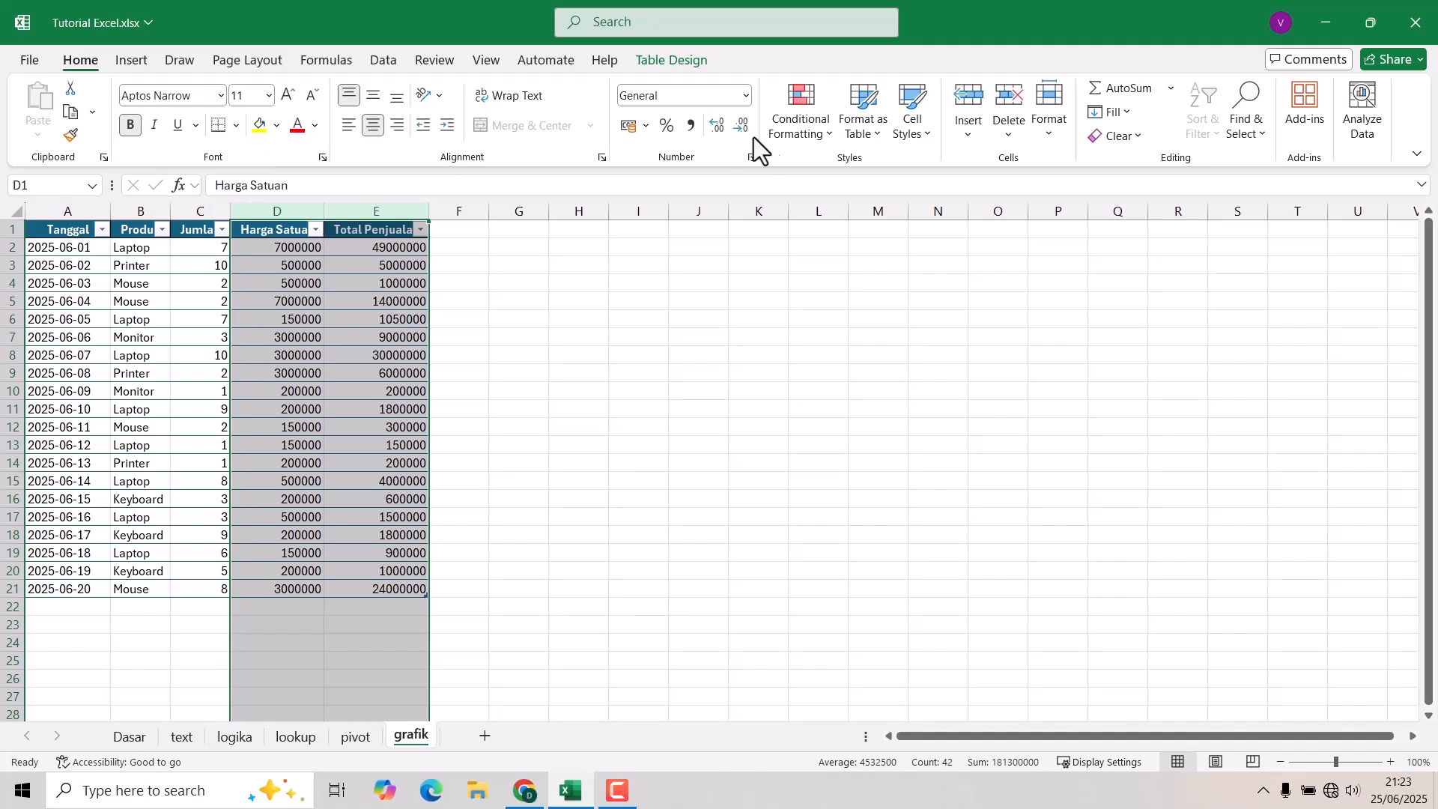
left_click(692, 125)
left_click(365, 411)
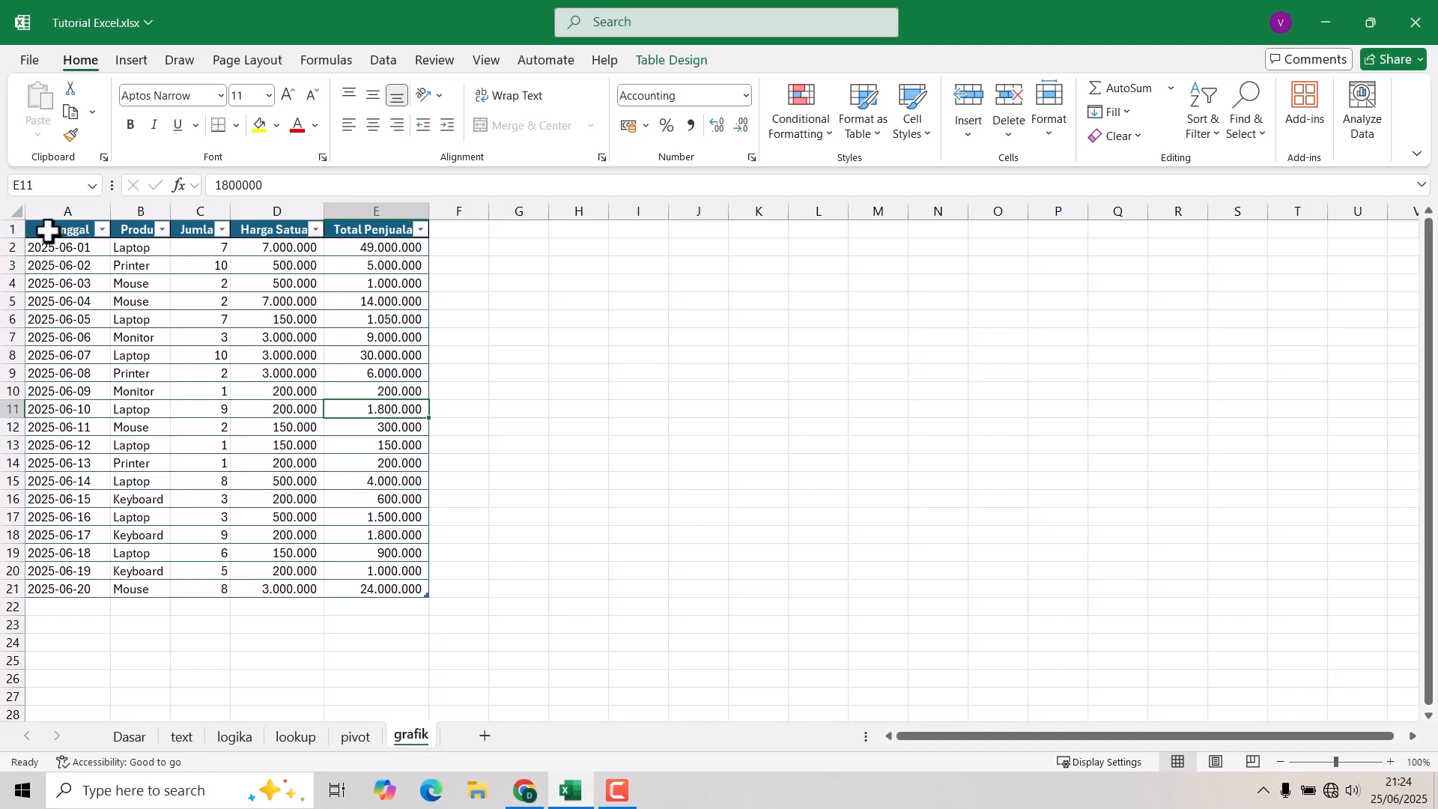
- Insert a 3-D pie chart from the Produk and Jumlah columns of the sales table
left_click_drag(47, 232, 366, 584)
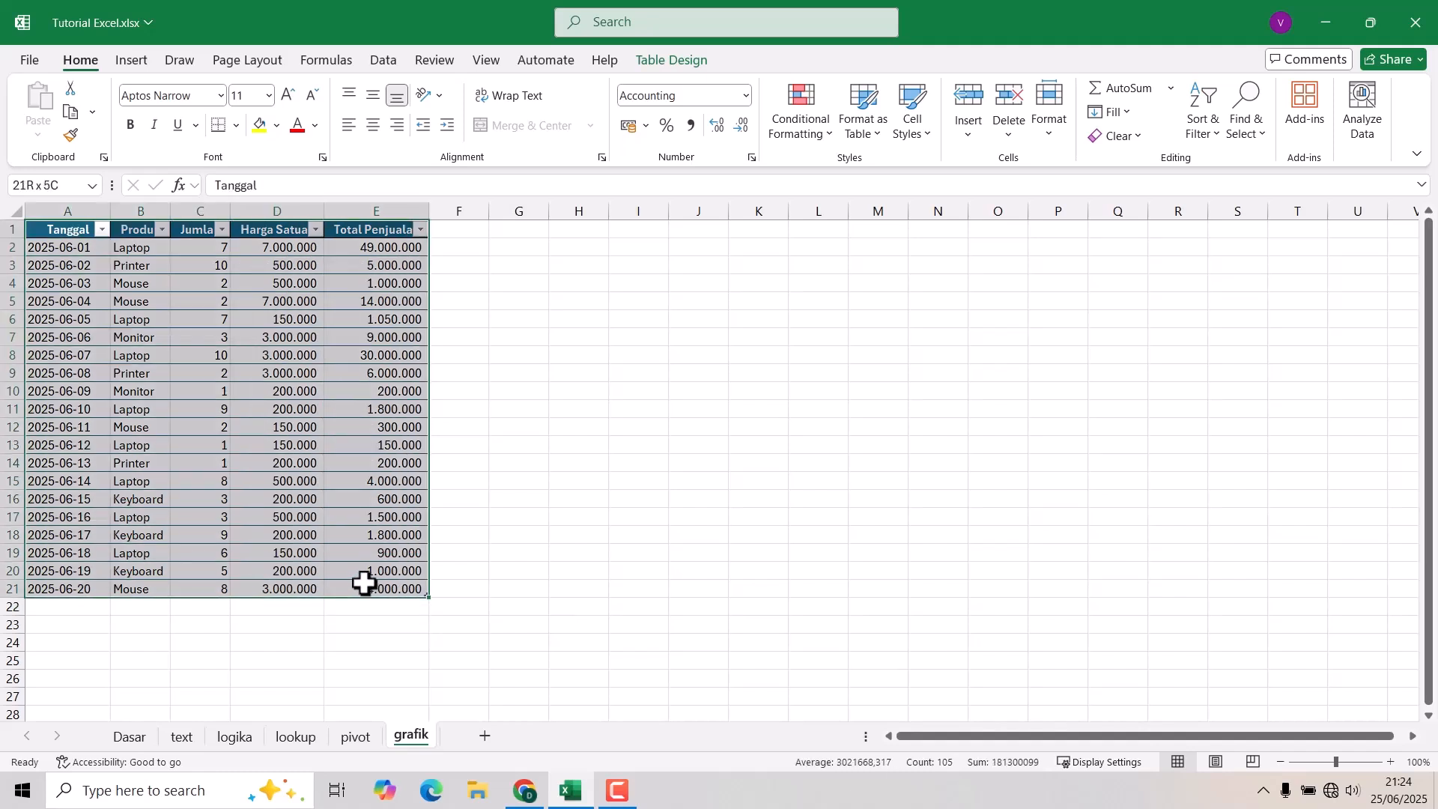
left_click(197, 303)
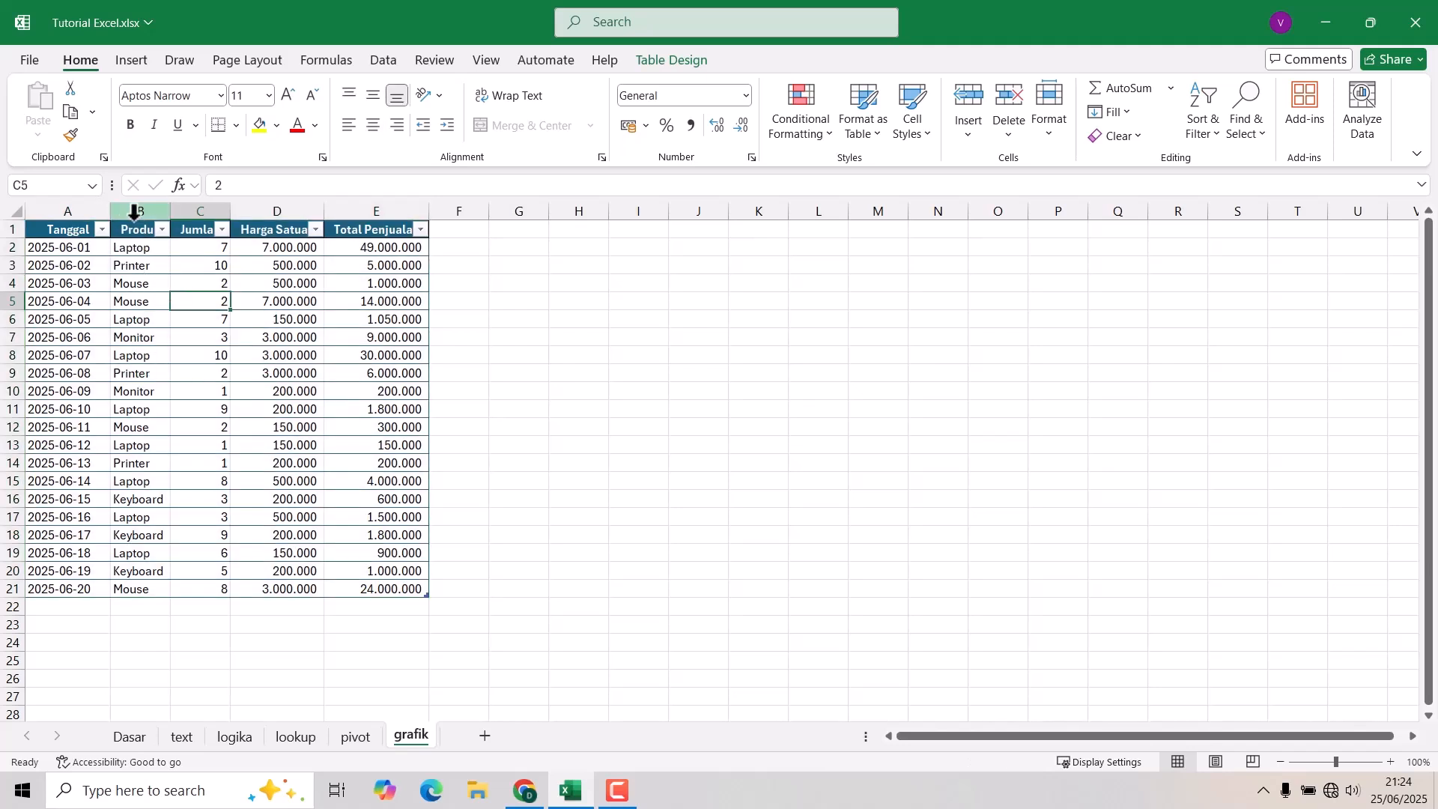
left_click(129, 212)
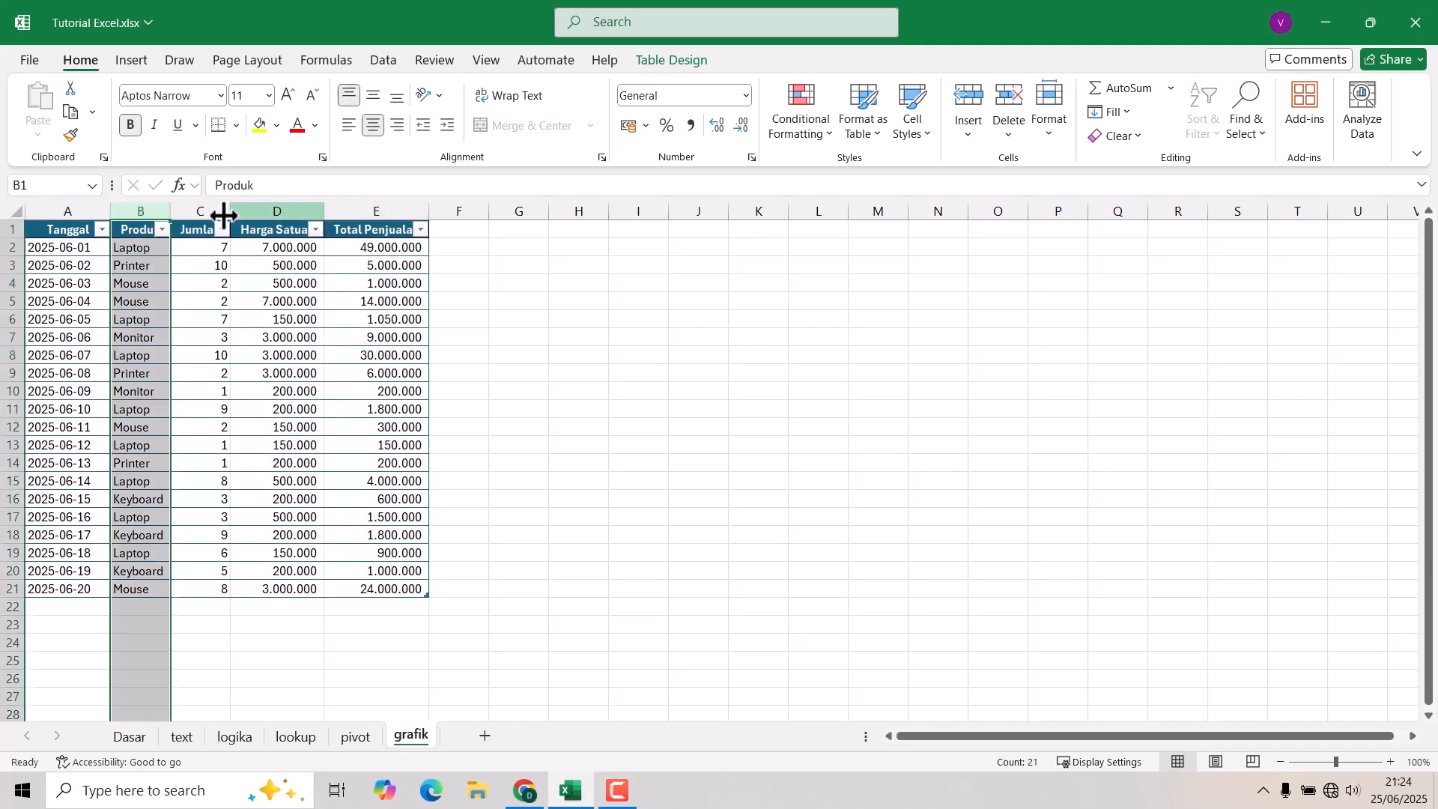
left_click(200, 211, "ctrl")
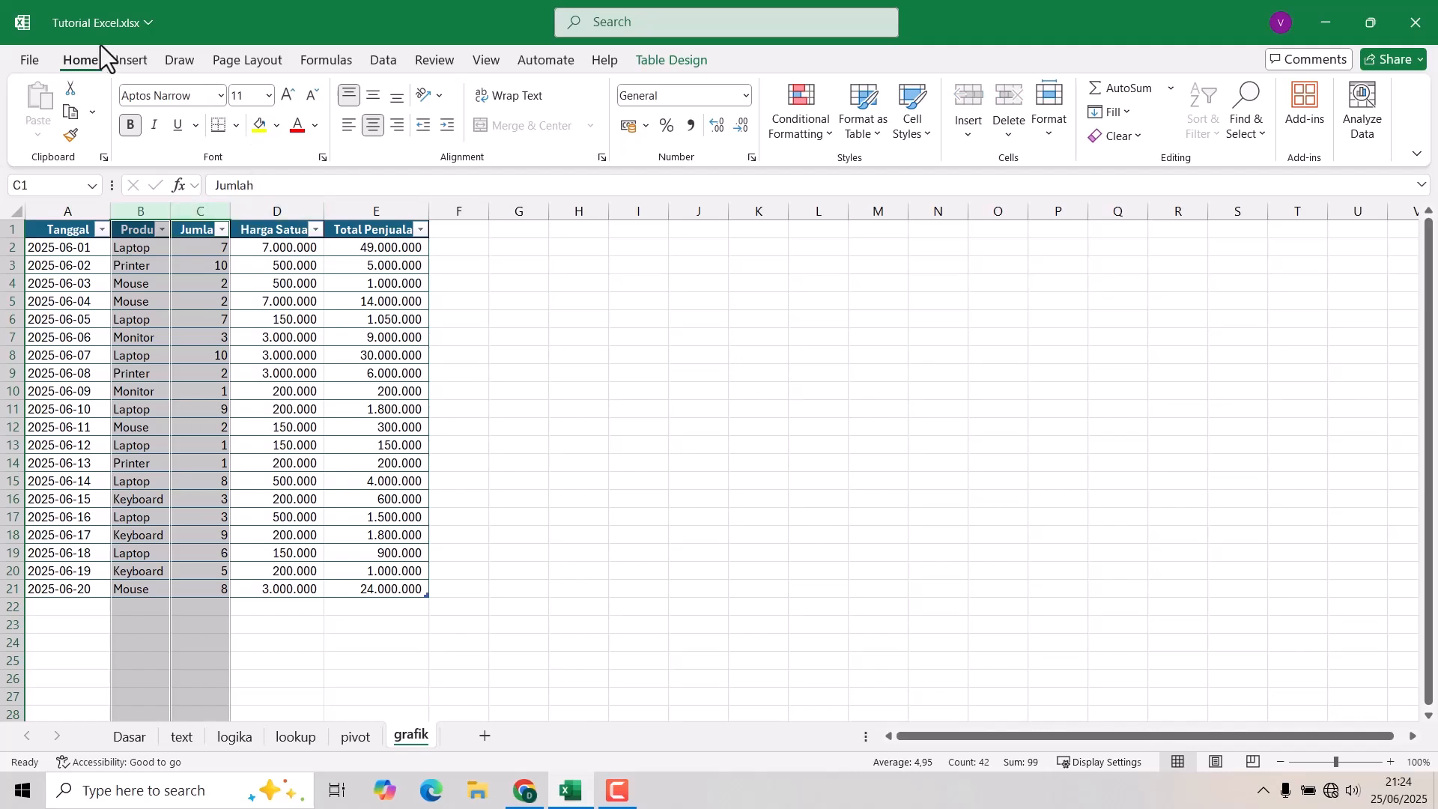
left_click(132, 65)
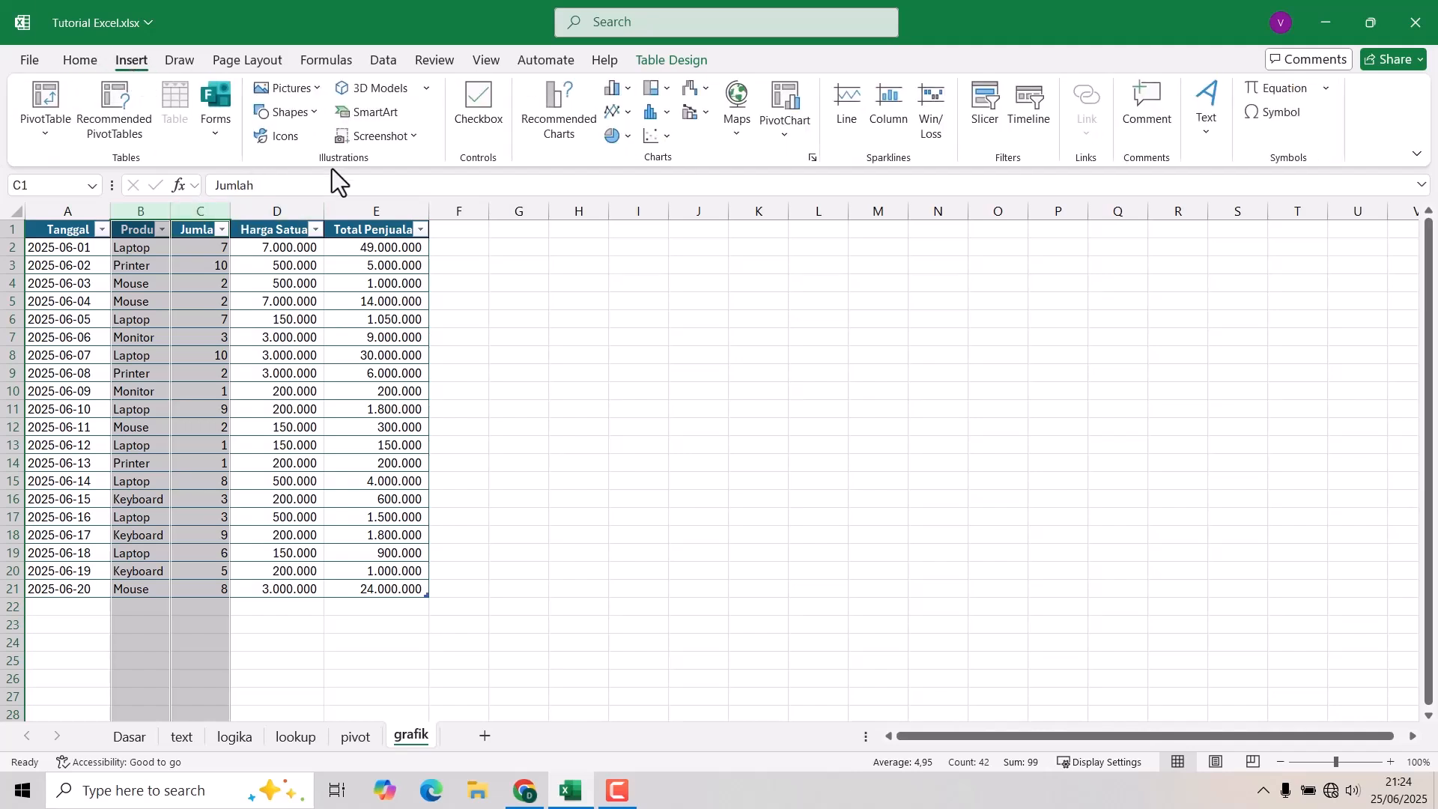
left_click(628, 137)
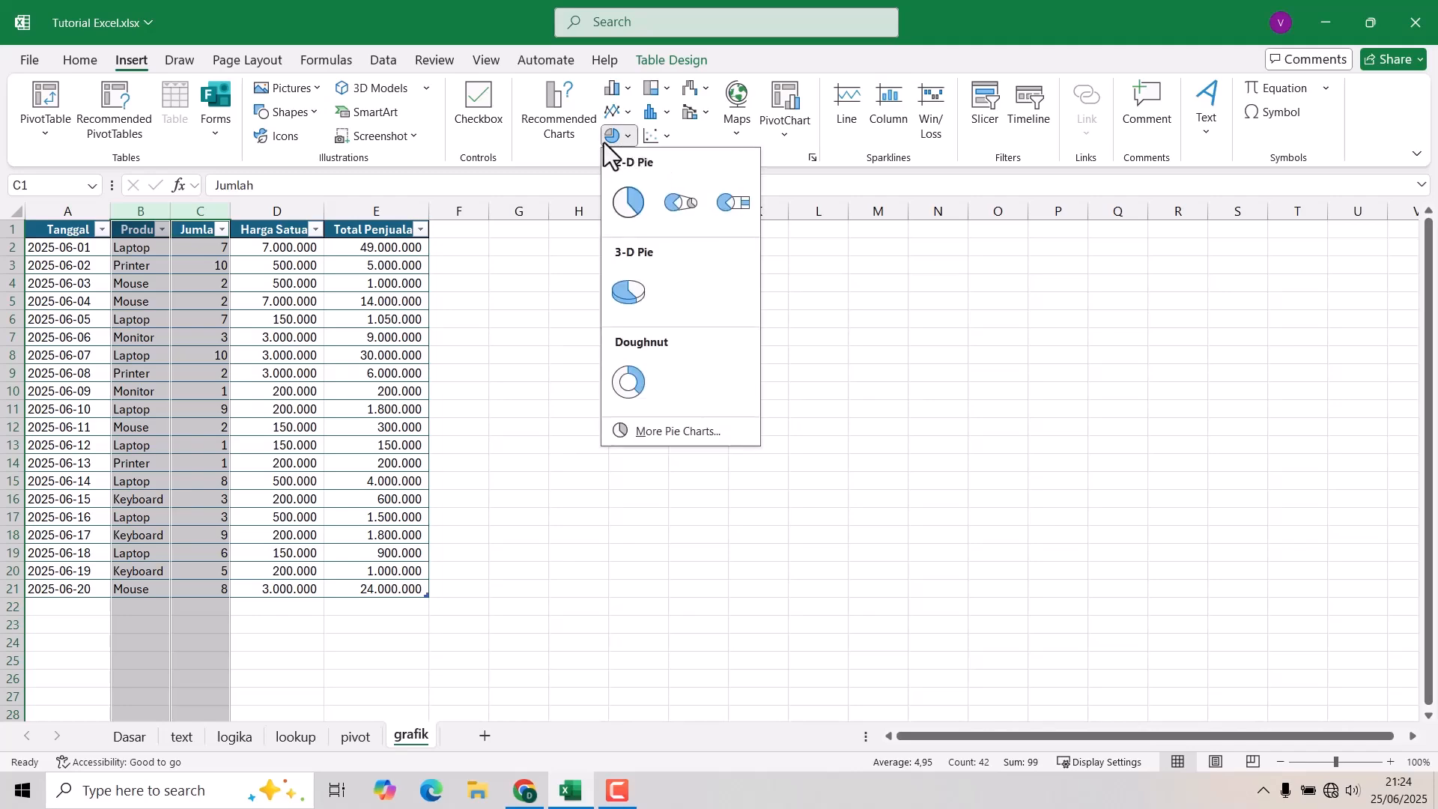
left_click(627, 292)
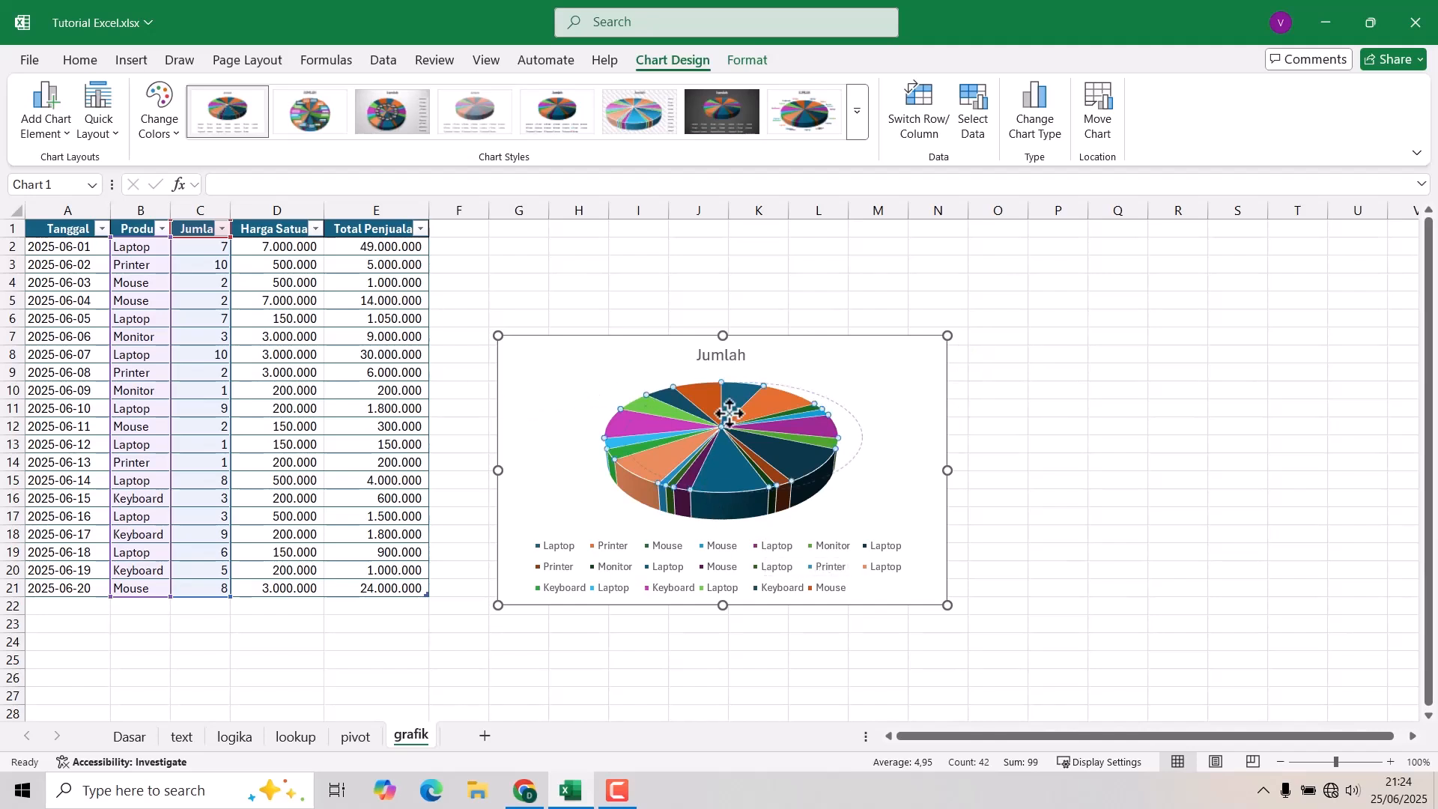
left_click(753, 496)
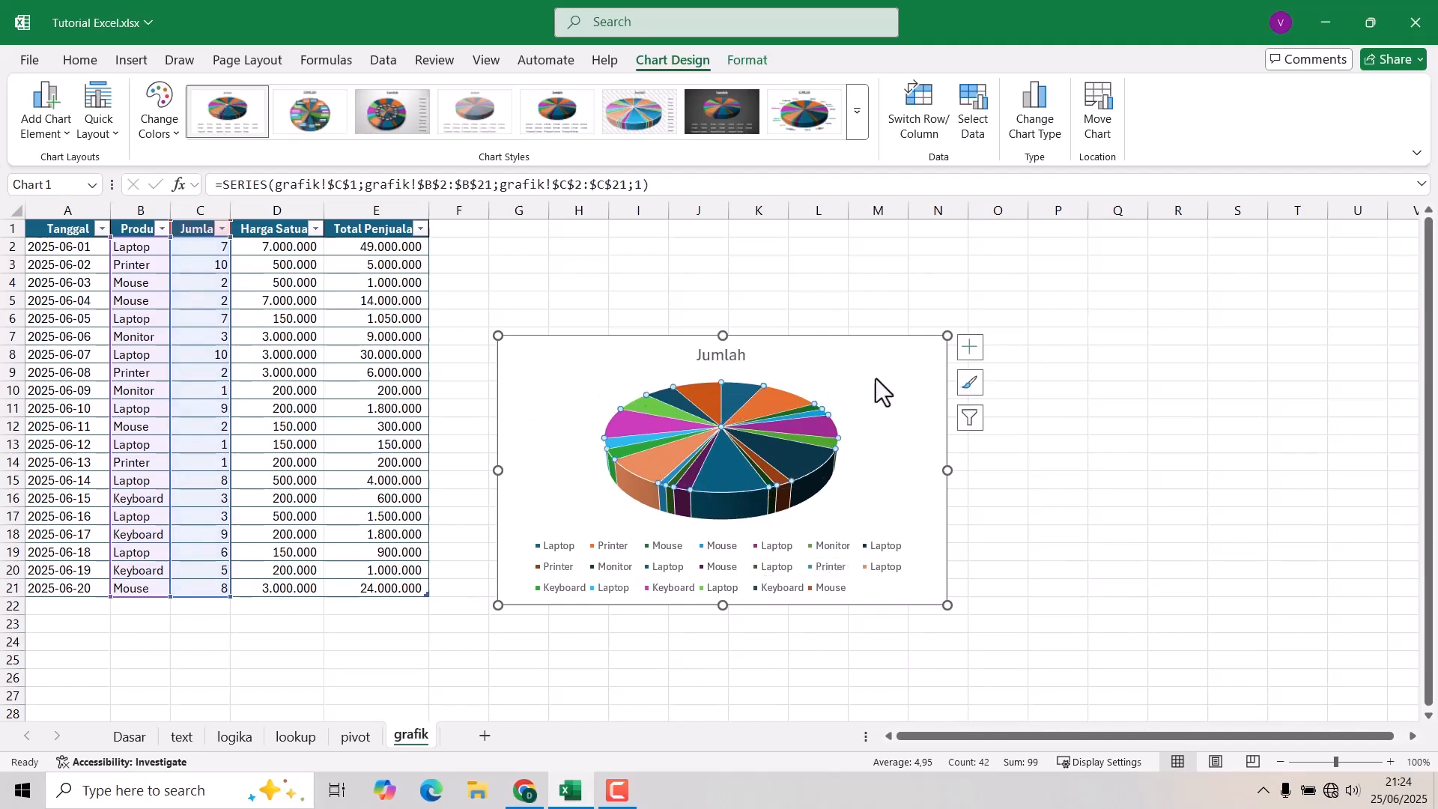
- Reposition the 3-D pie chart beside the sales table, and delete it from the sheet
left_click_drag(872, 371, 886, 296)
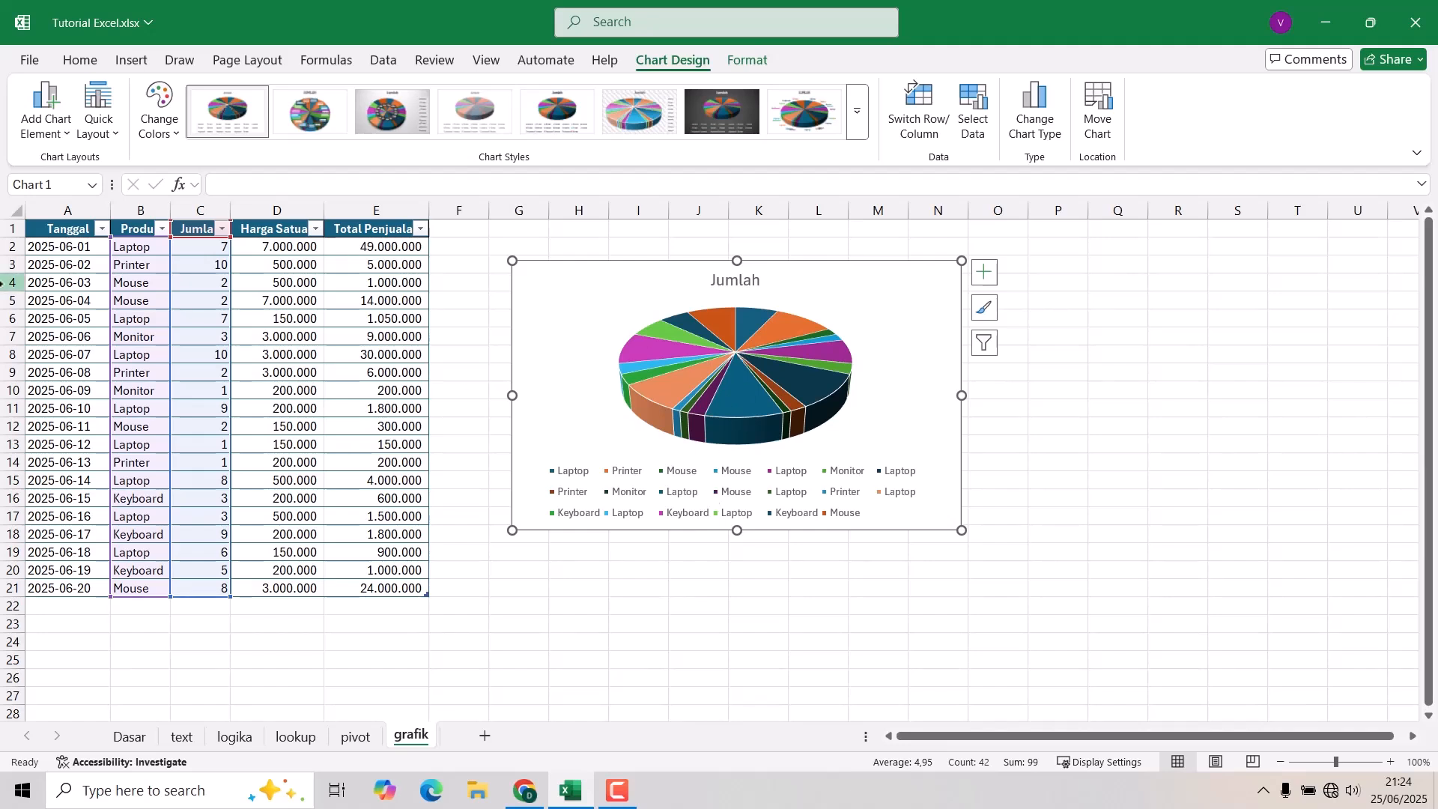
left_click(890, 374)
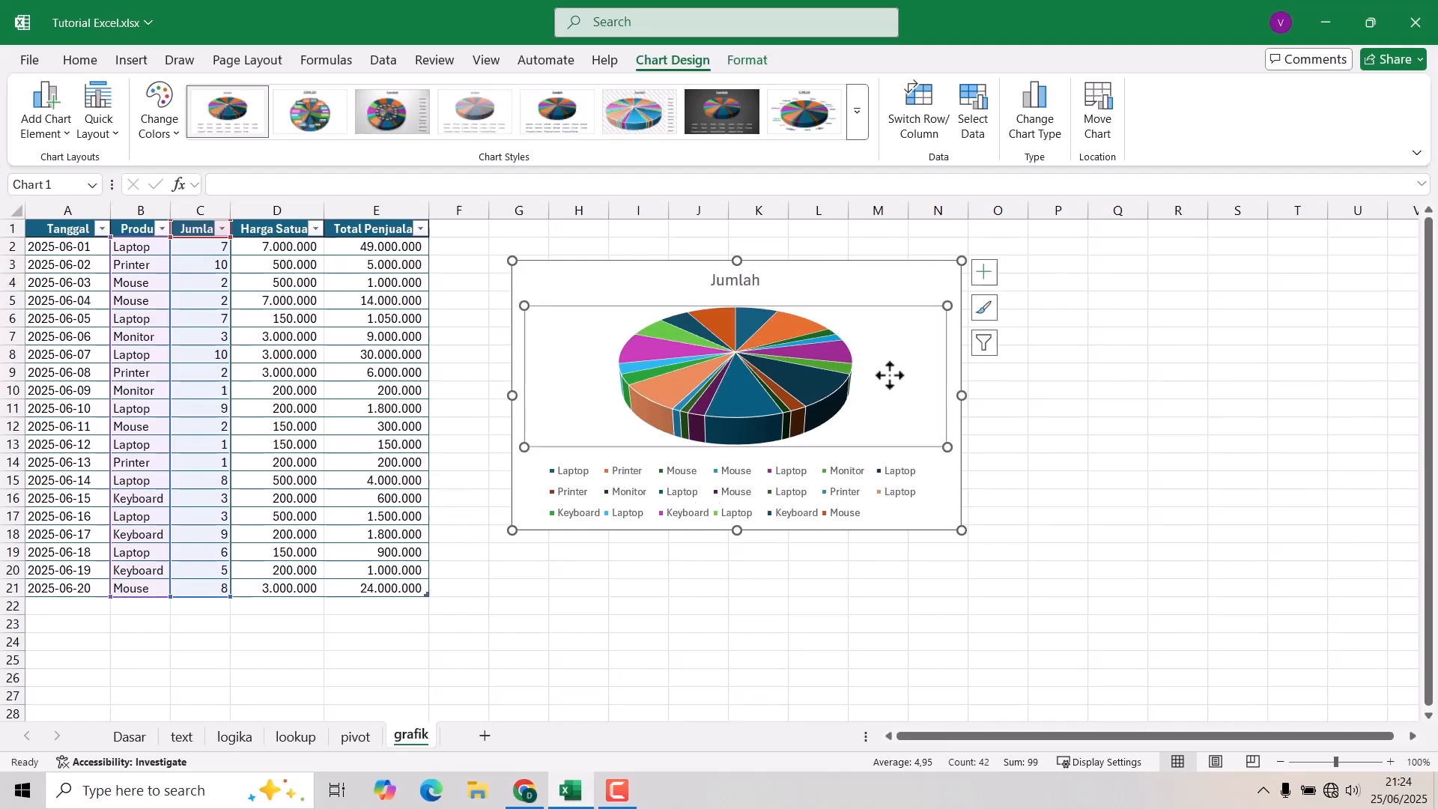
left_click(895, 275)
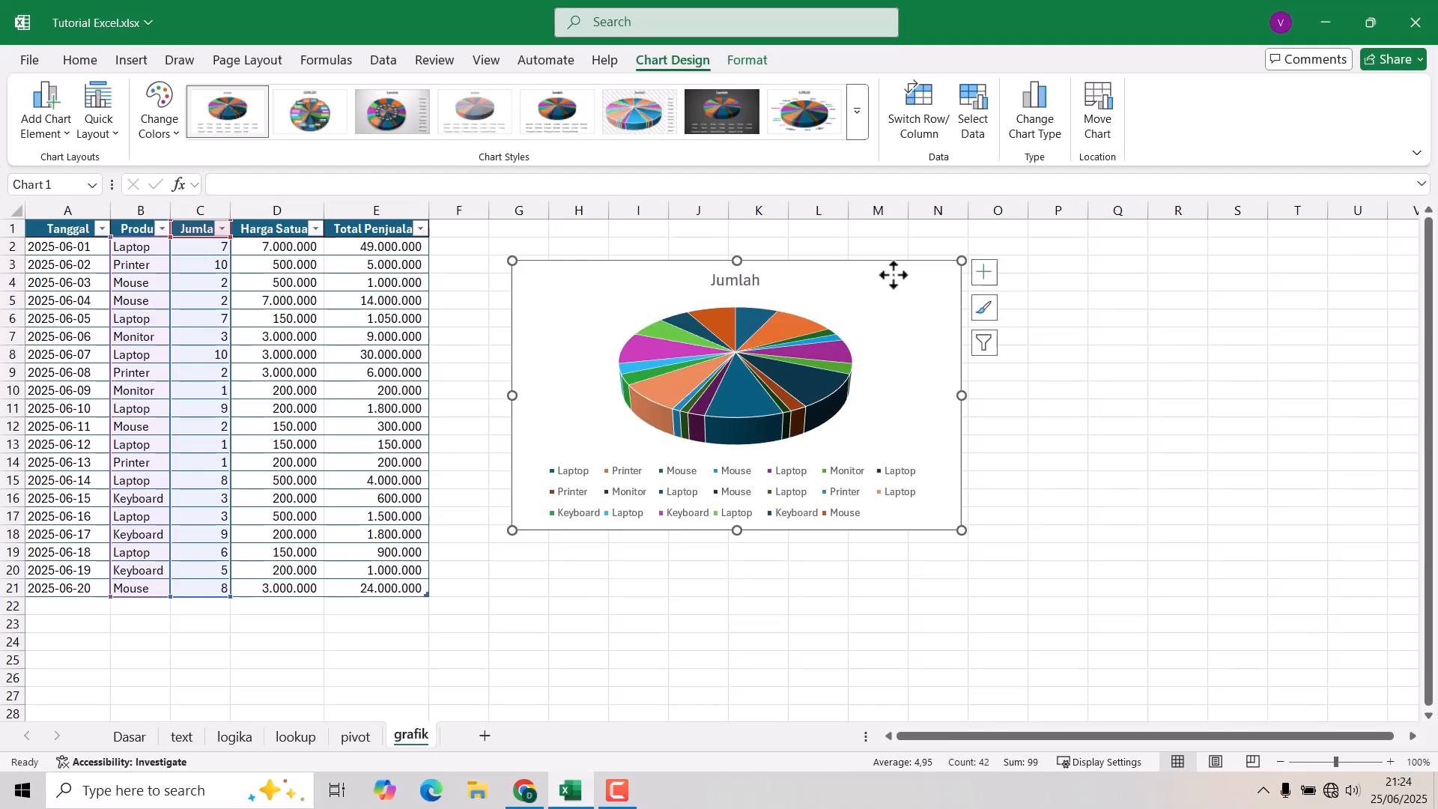
key("Delete")
left_click(636, 319)
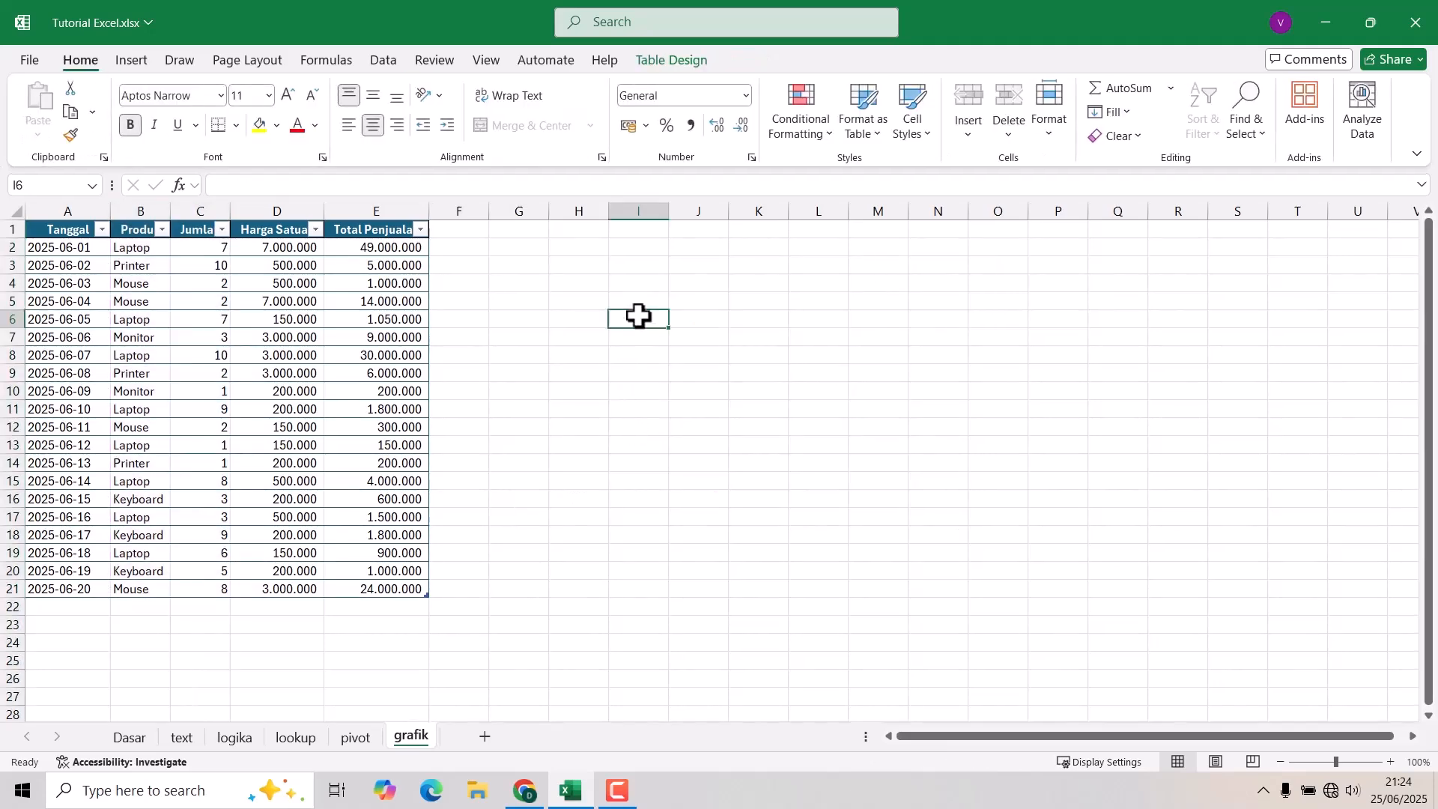
left_click(614, 249)
left_click(591, 244)
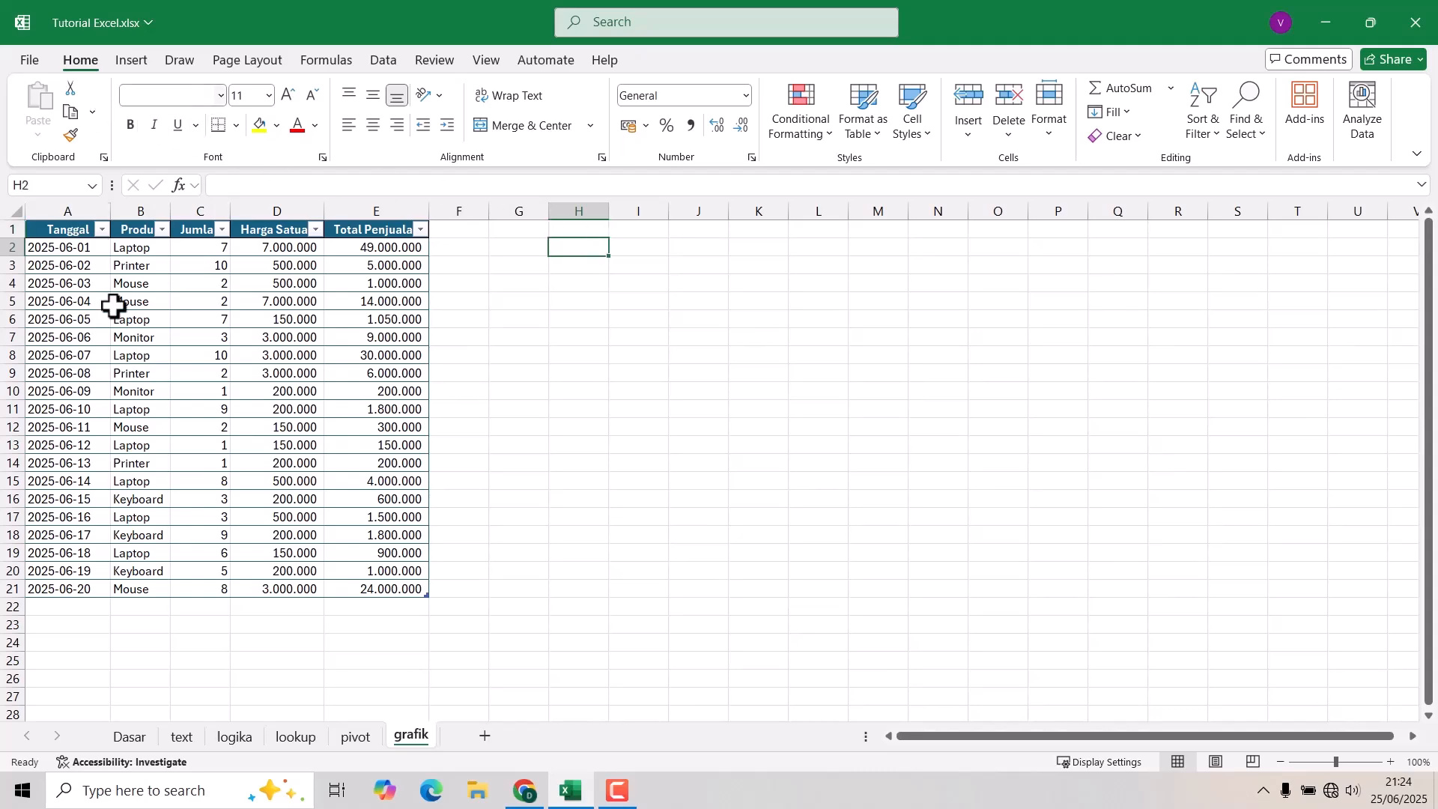
- Create a PivotTable from the grafik sheet's sales table, placed on the existing worksheet at cell J1
left_click(132, 338)
left_click(134, 63)
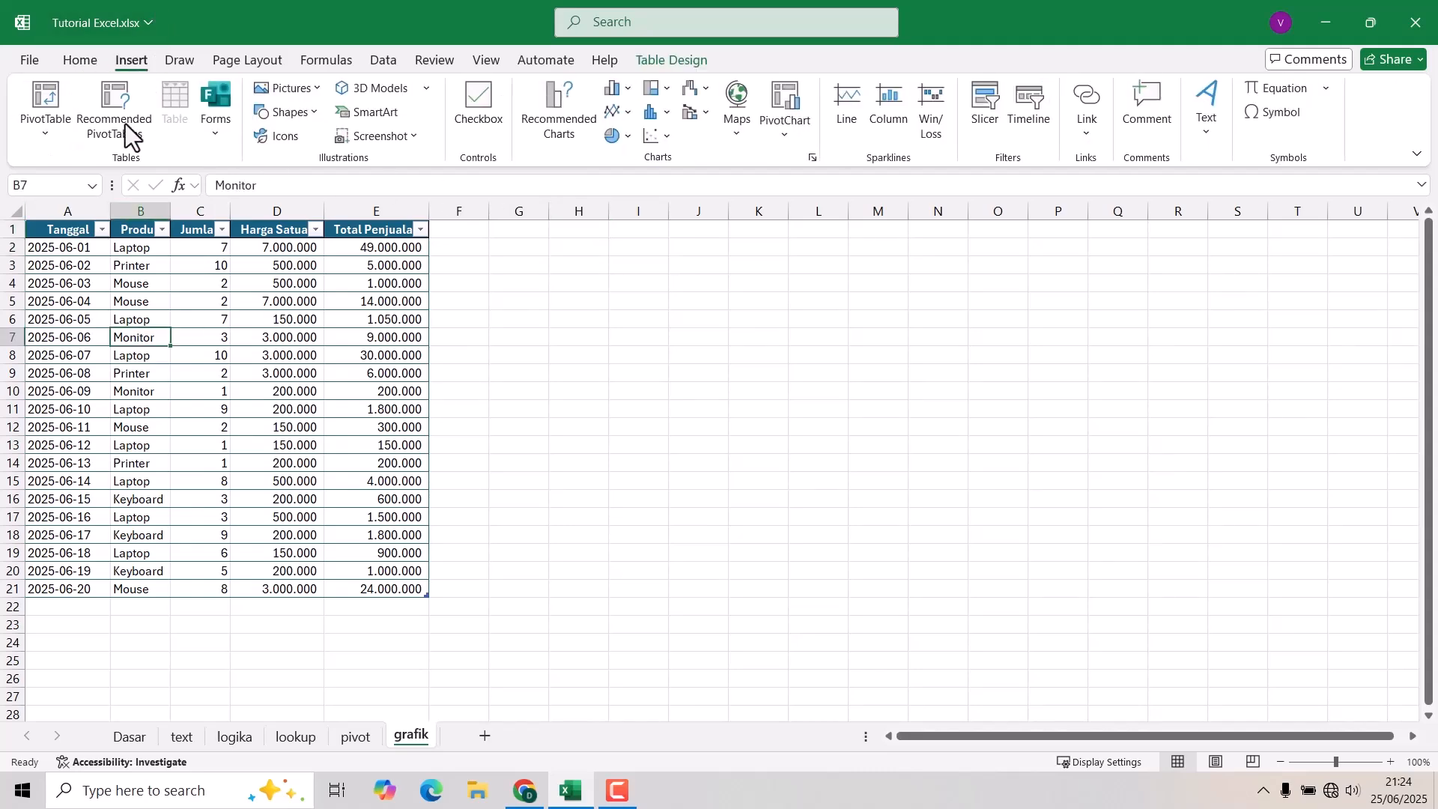
left_click(45, 98)
left_click(323, 228)
left_click(697, 246)
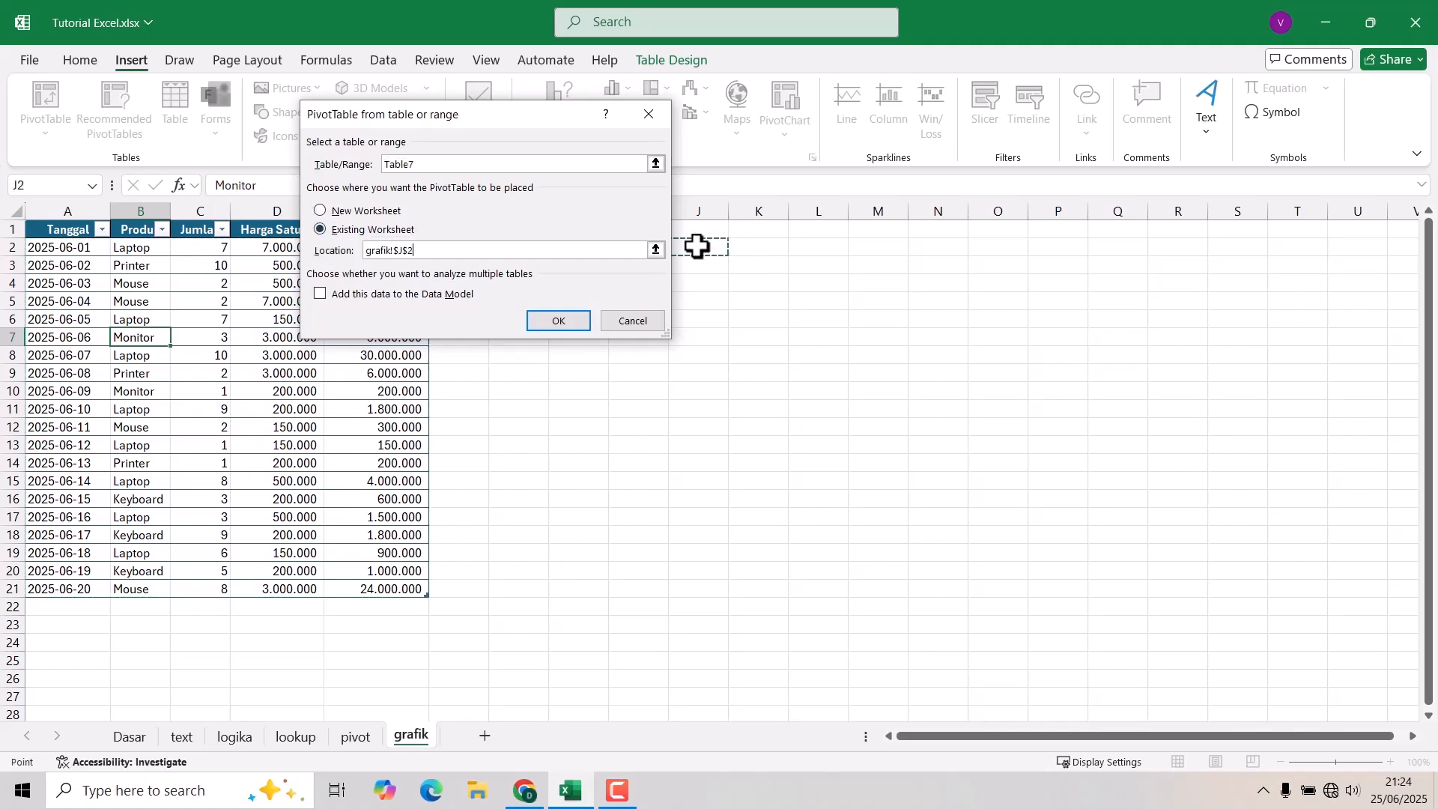
left_click_drag(514, 115, 307, 196)
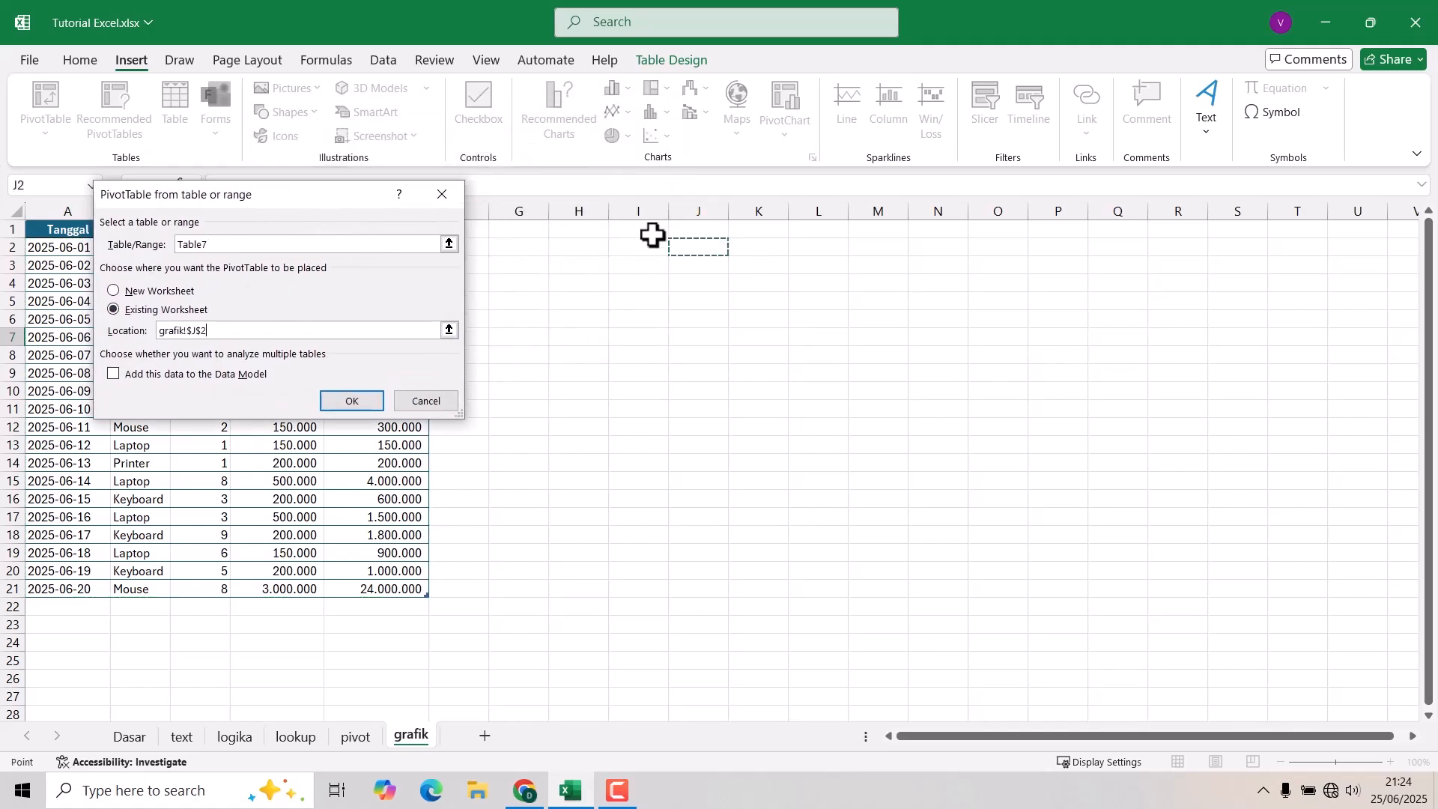
left_click(696, 223)
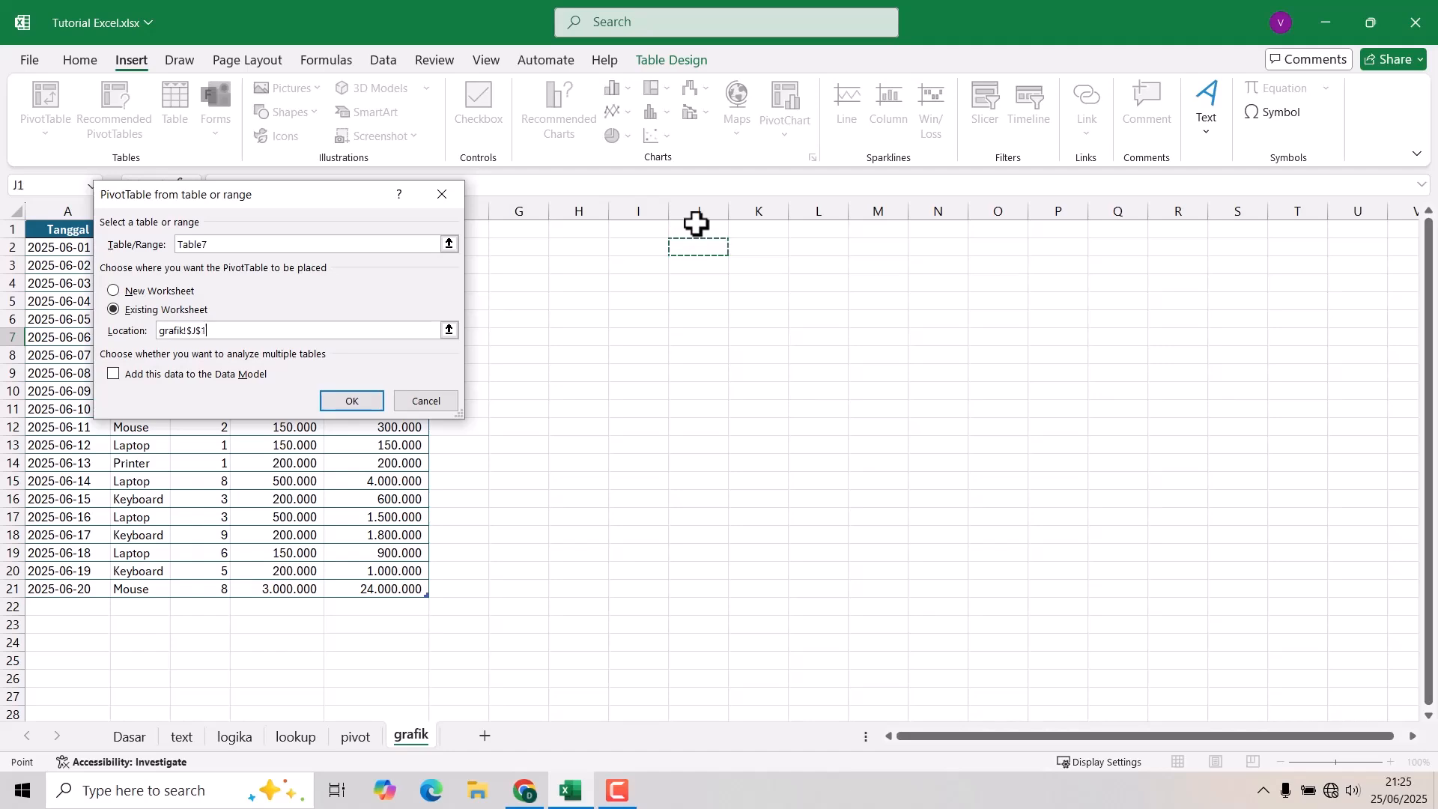
left_click(349, 401)
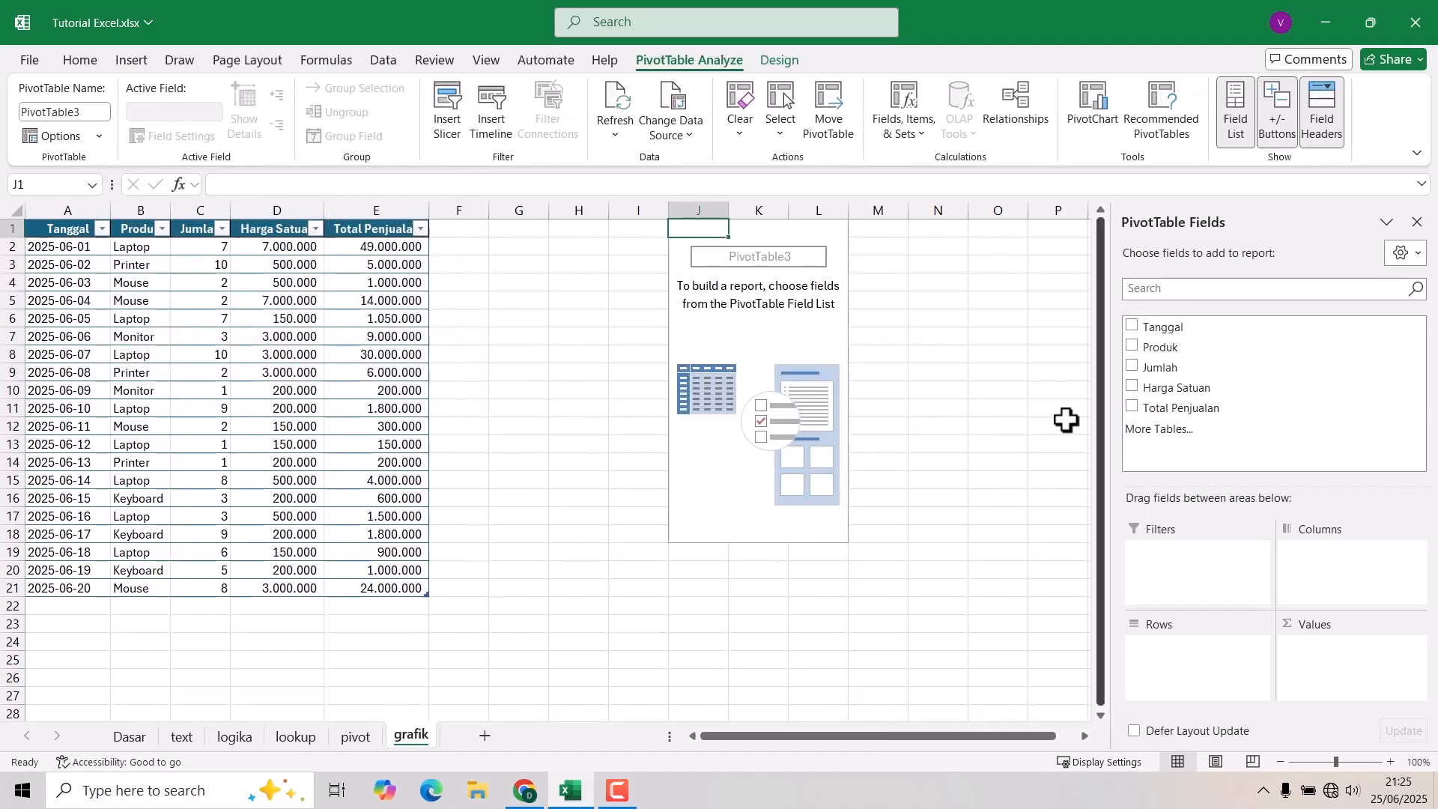
- Set up the PivotTable with Produk in the rows and the sum of Jumlah as values
left_click_drag(1165, 349, 1164, 658)
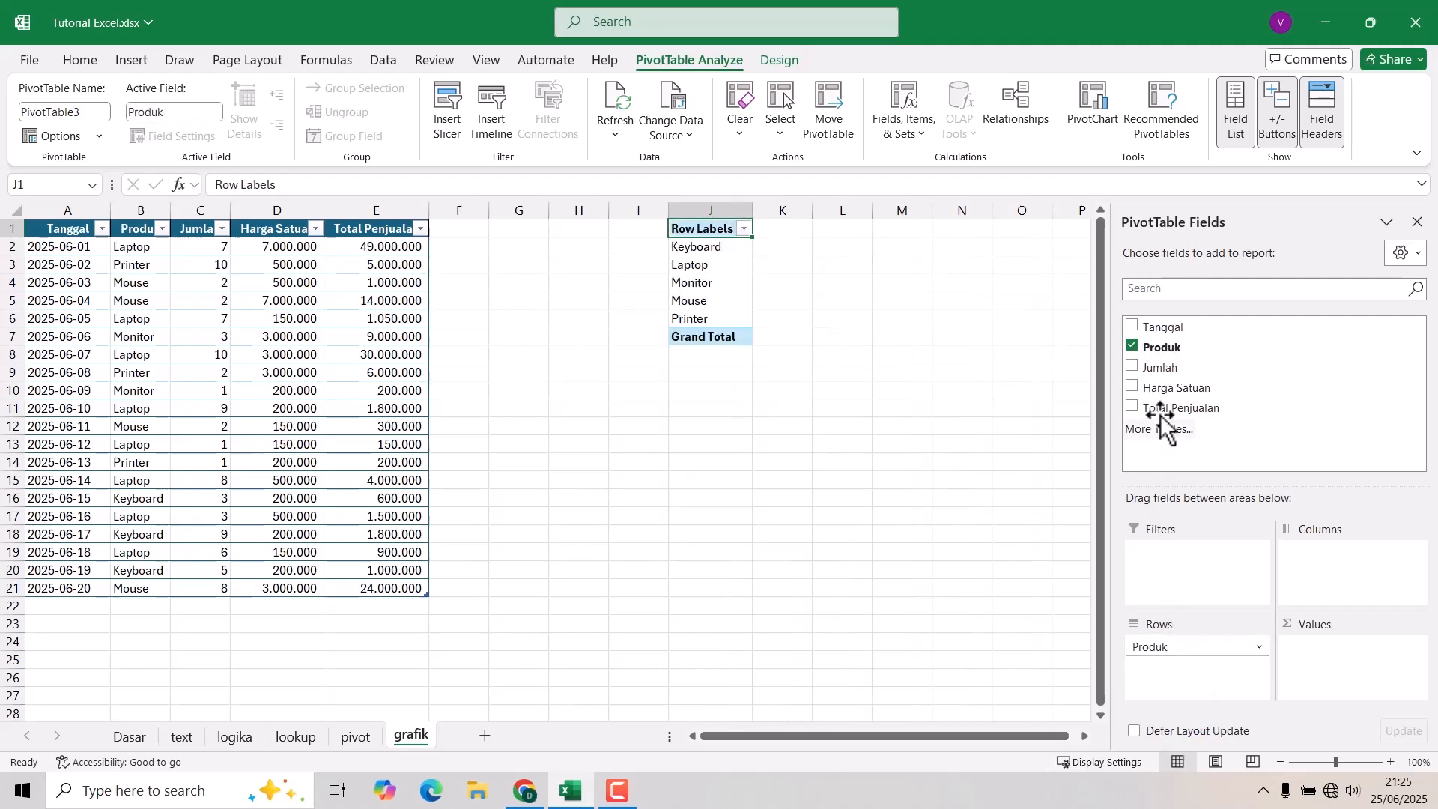
left_click_drag(1159, 372, 1323, 651)
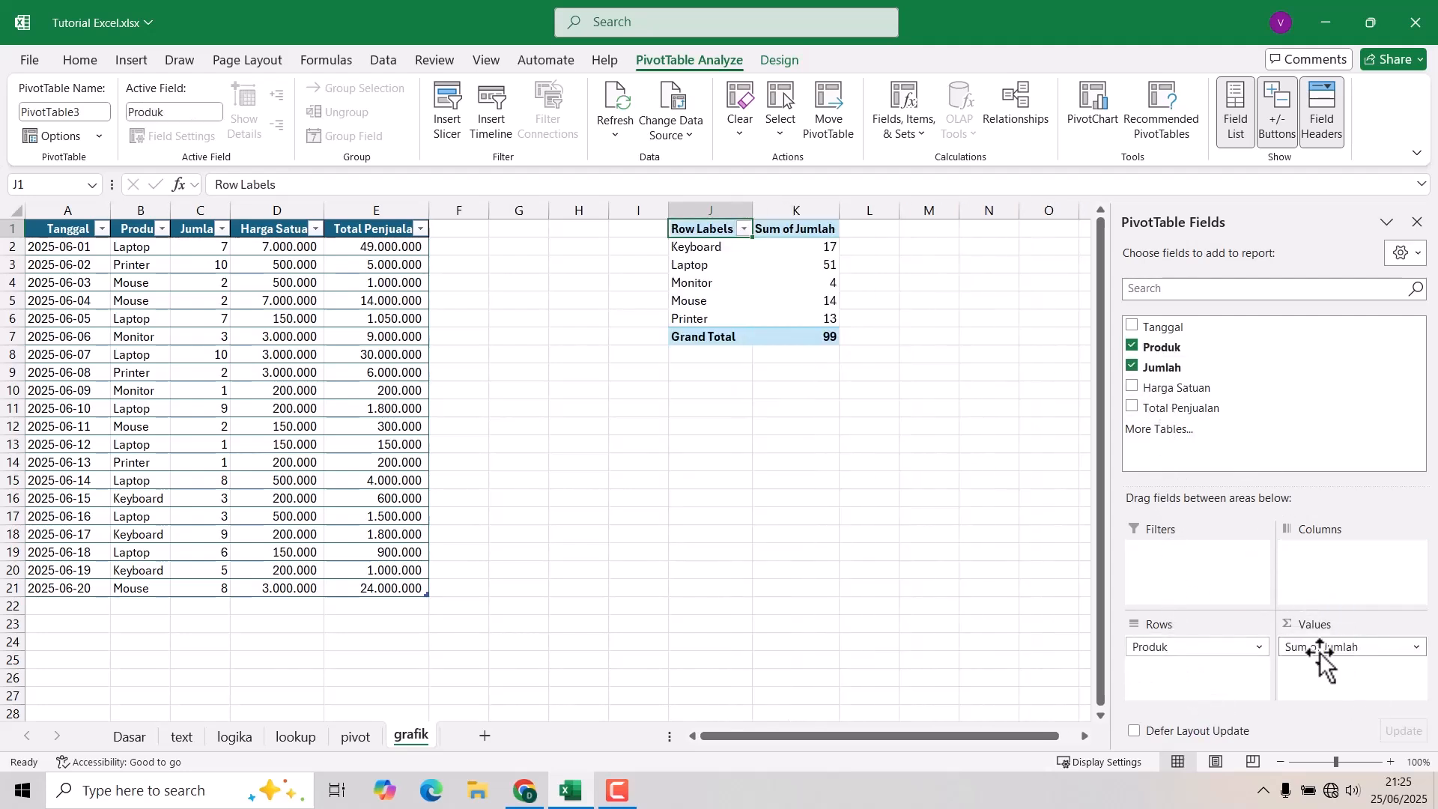
left_click(1168, 391)
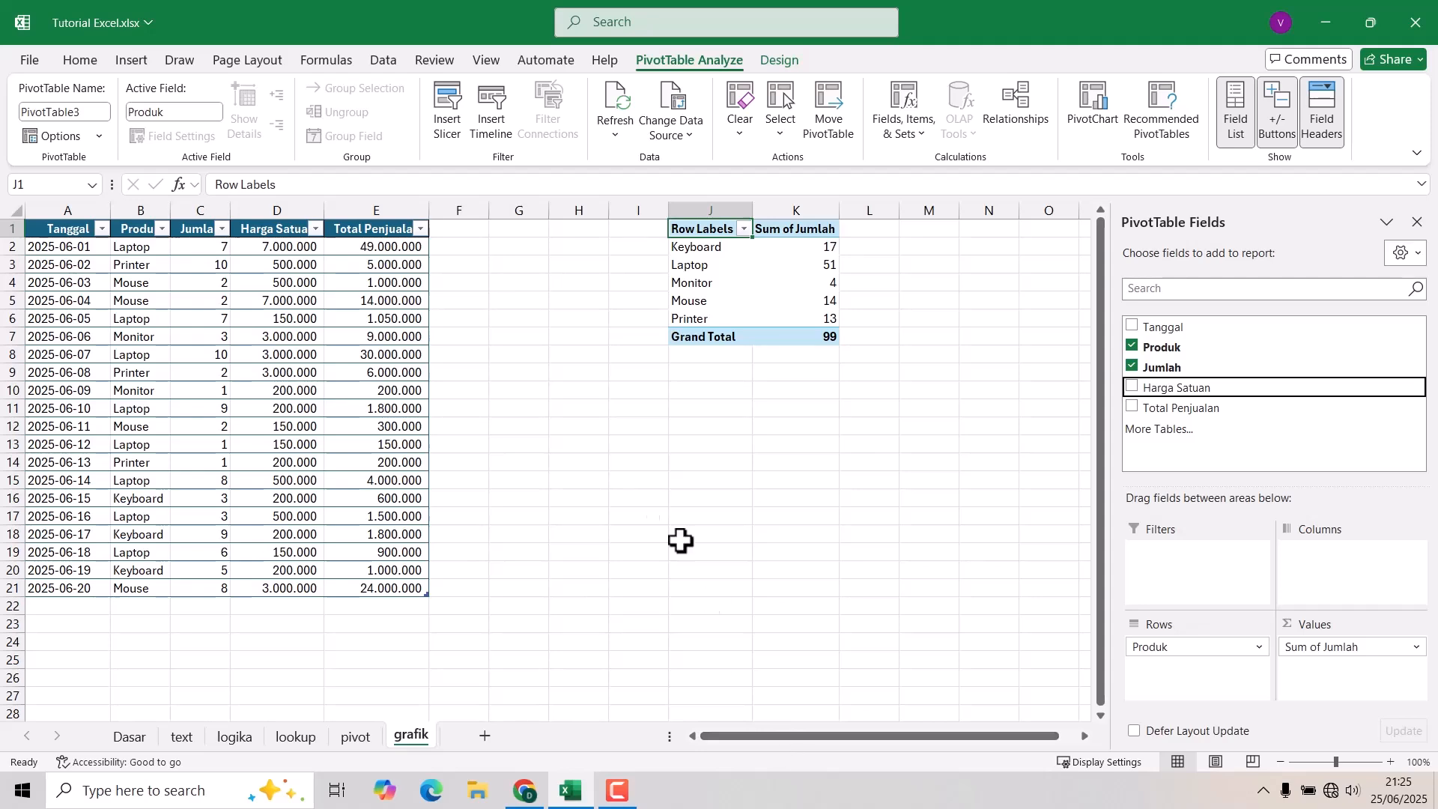
left_click(565, 374)
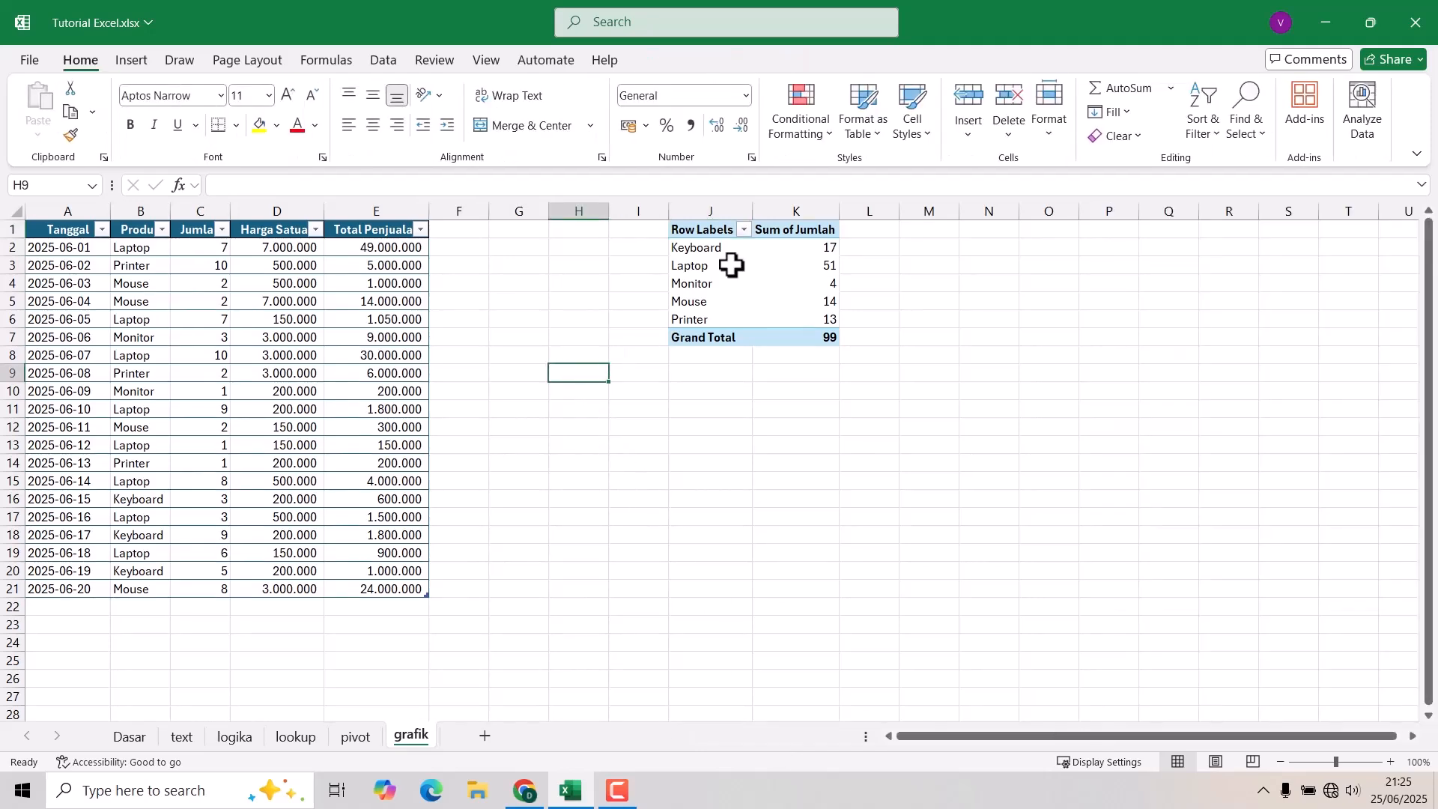
- Insert a 3-D pie PivotChart from the product rows J2:K6 and place it just below the PivotTable
left_click(690, 249)
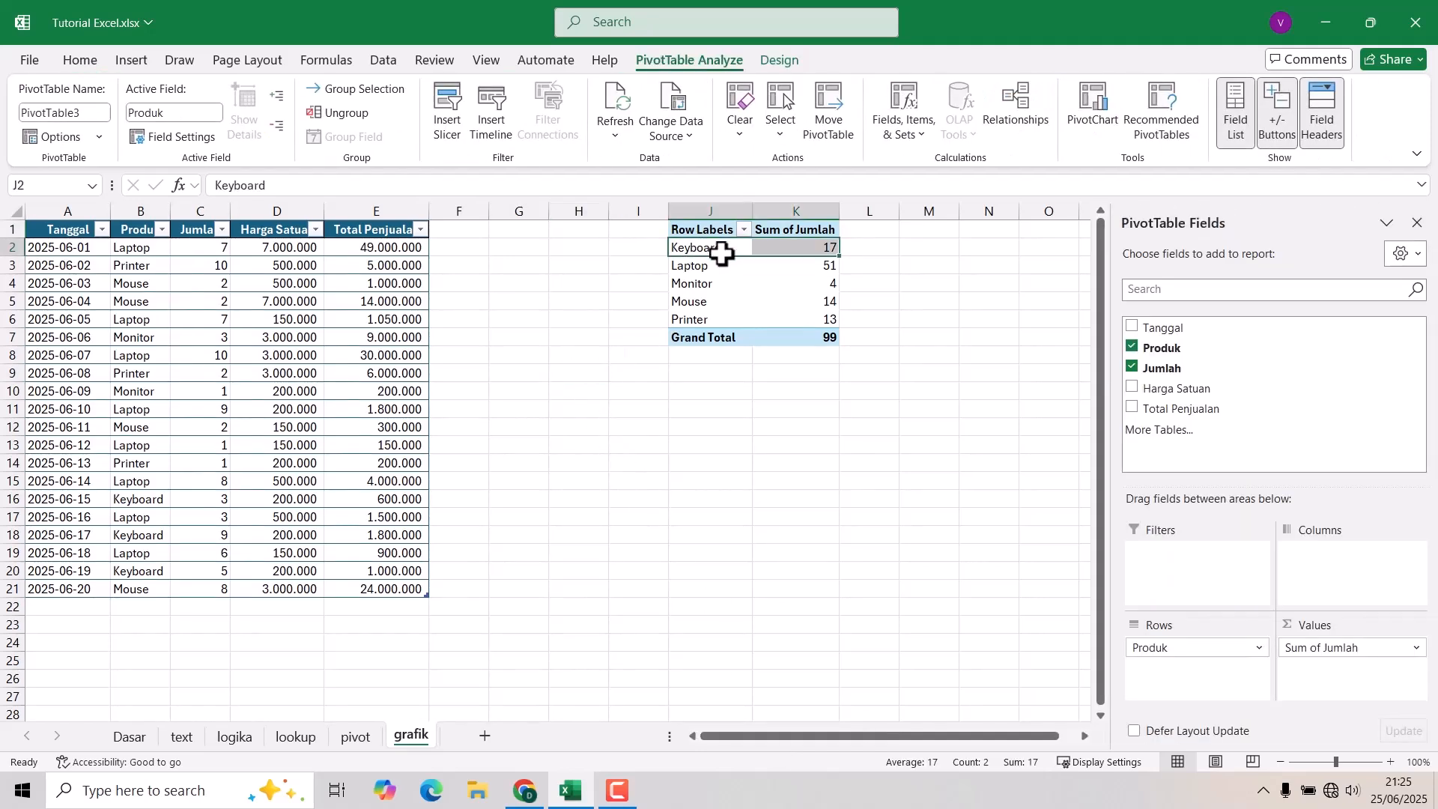
left_click_drag(710, 247, 785, 320)
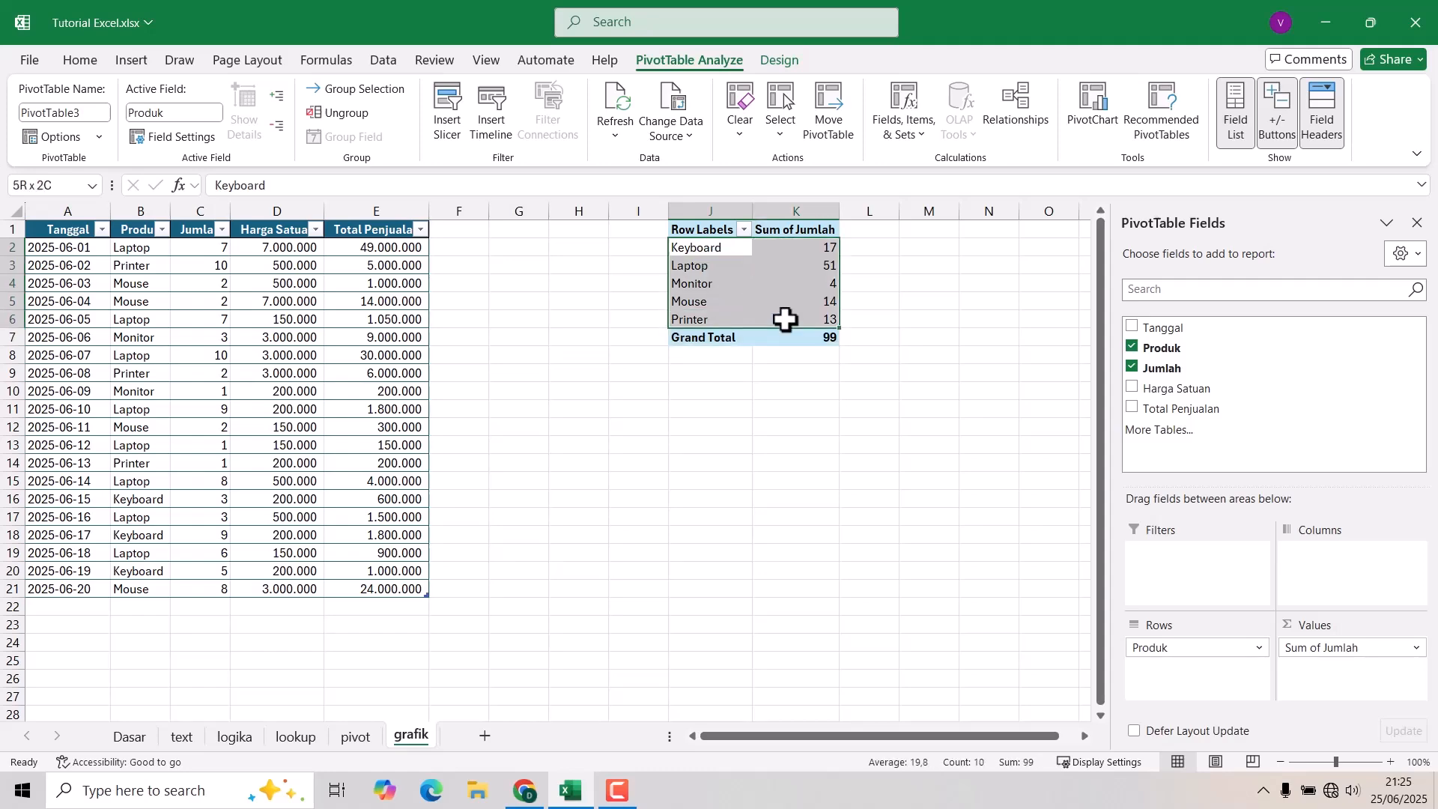
left_click(128, 61)
left_click(619, 134)
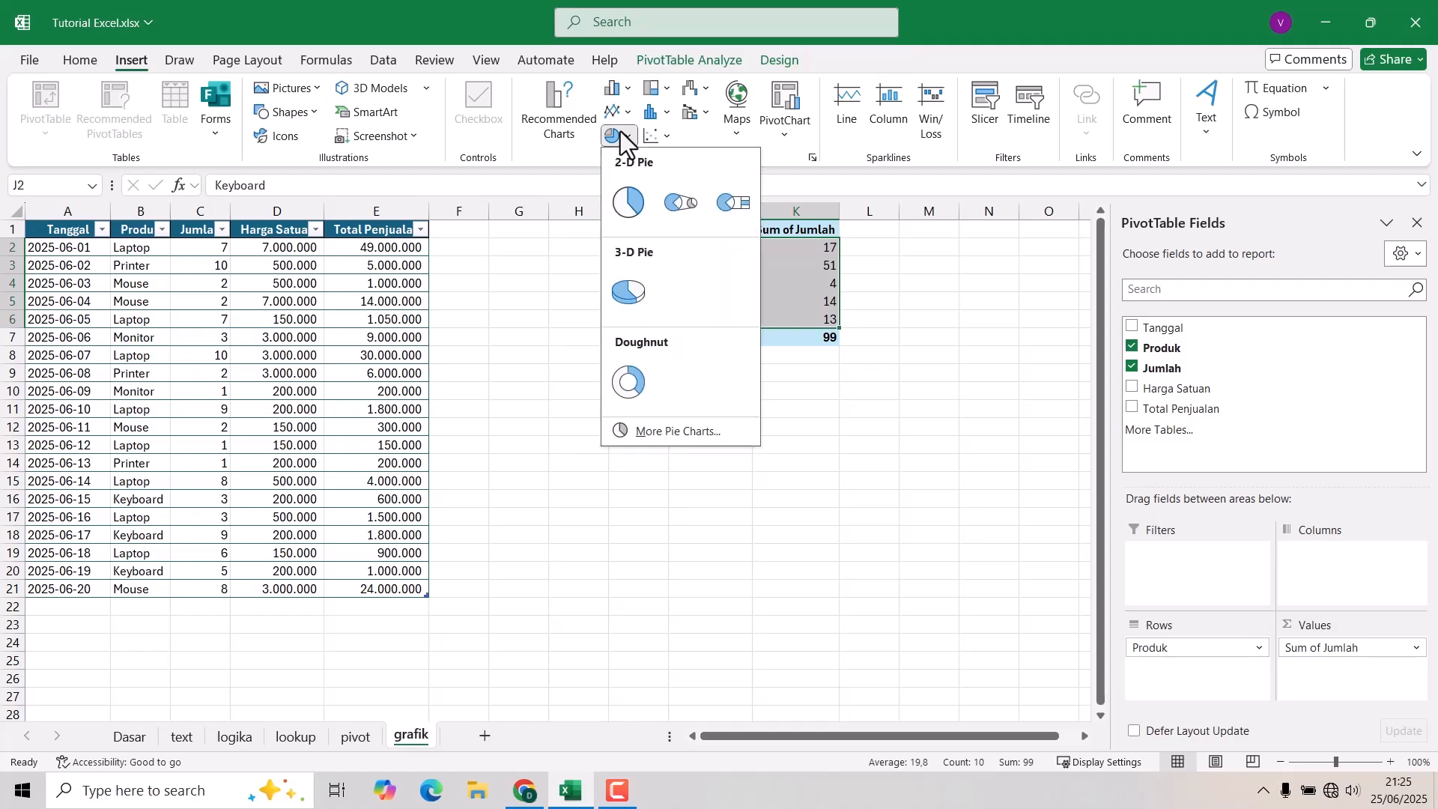
left_click(636, 296)
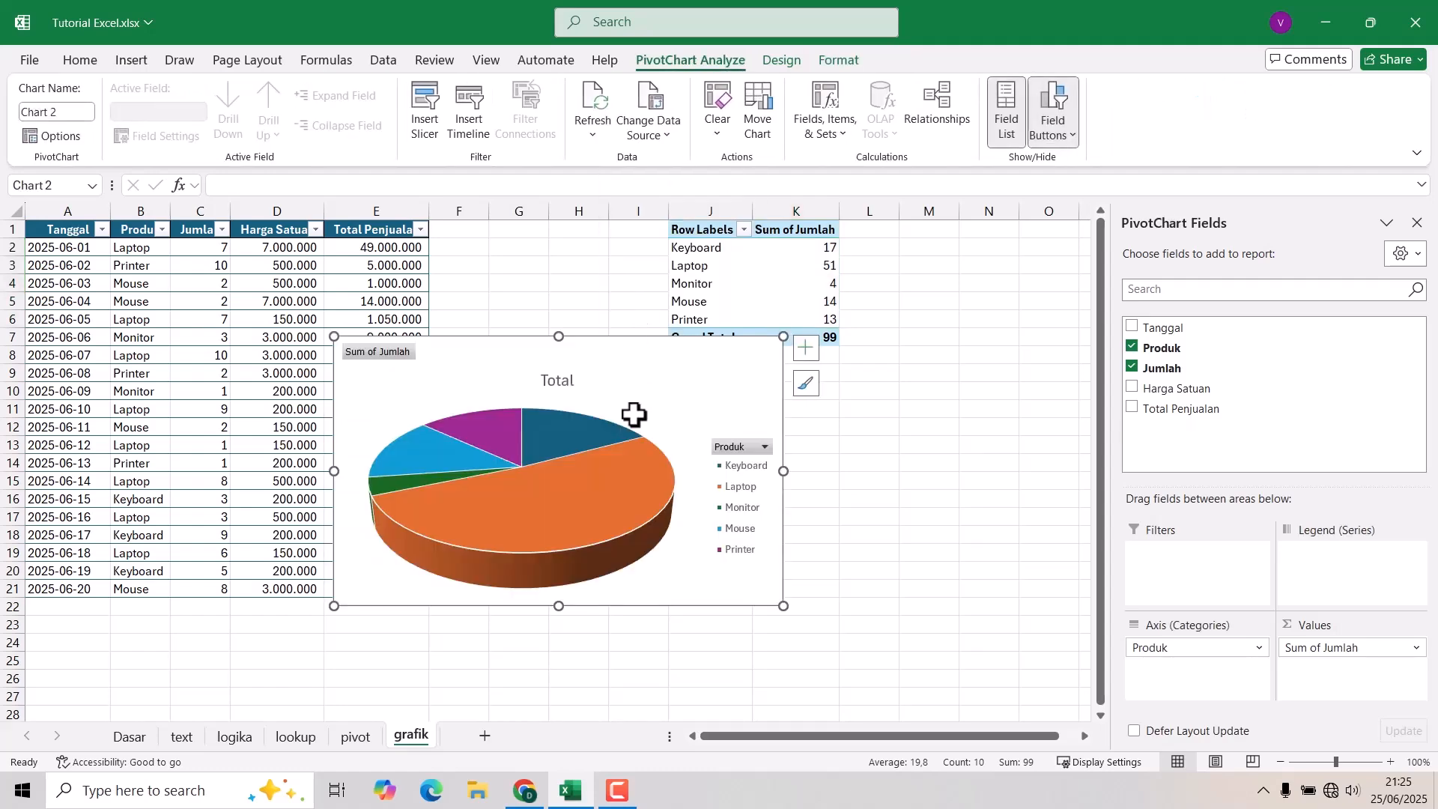
left_click_drag(645, 401, 776, 408)
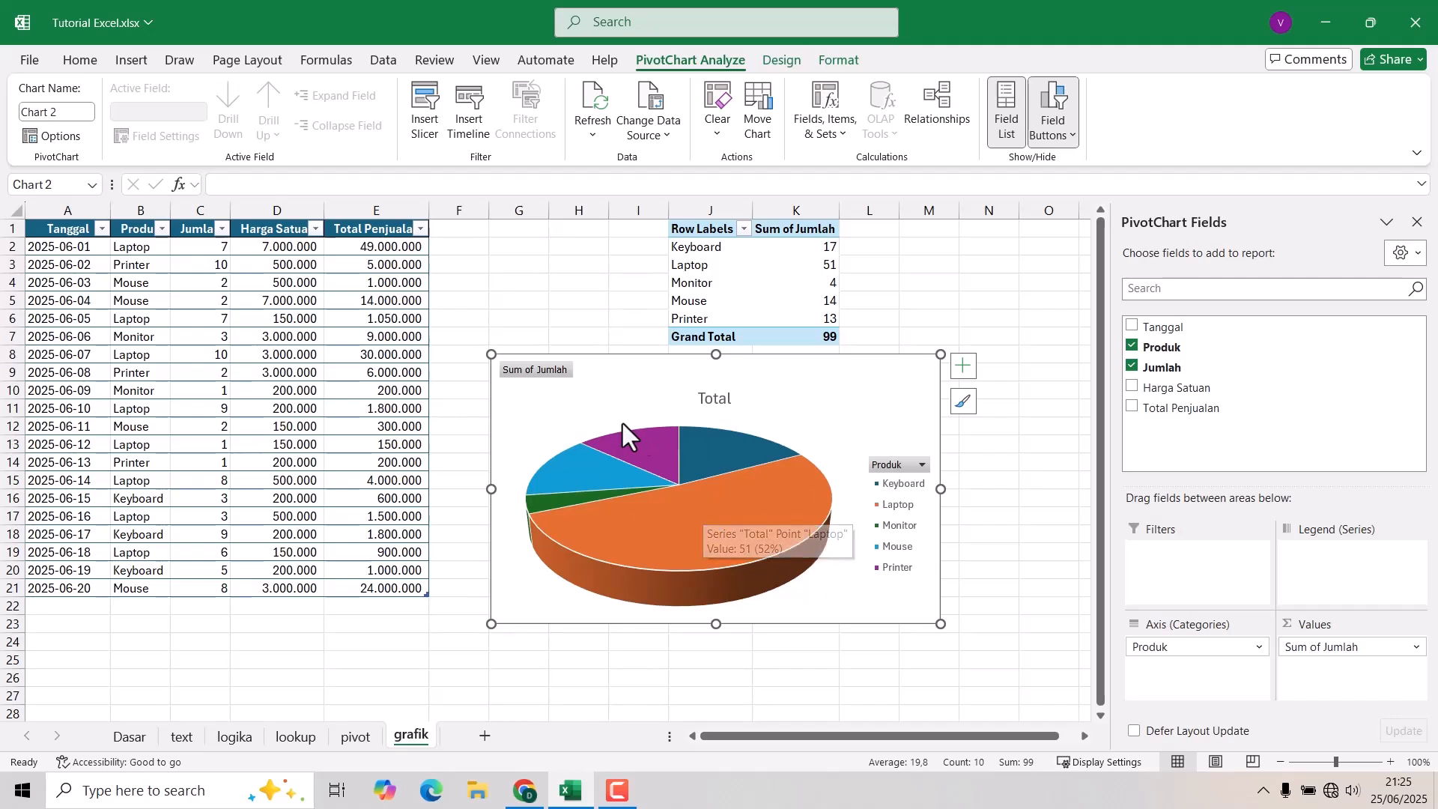
left_click_drag(779, 392, 793, 405)
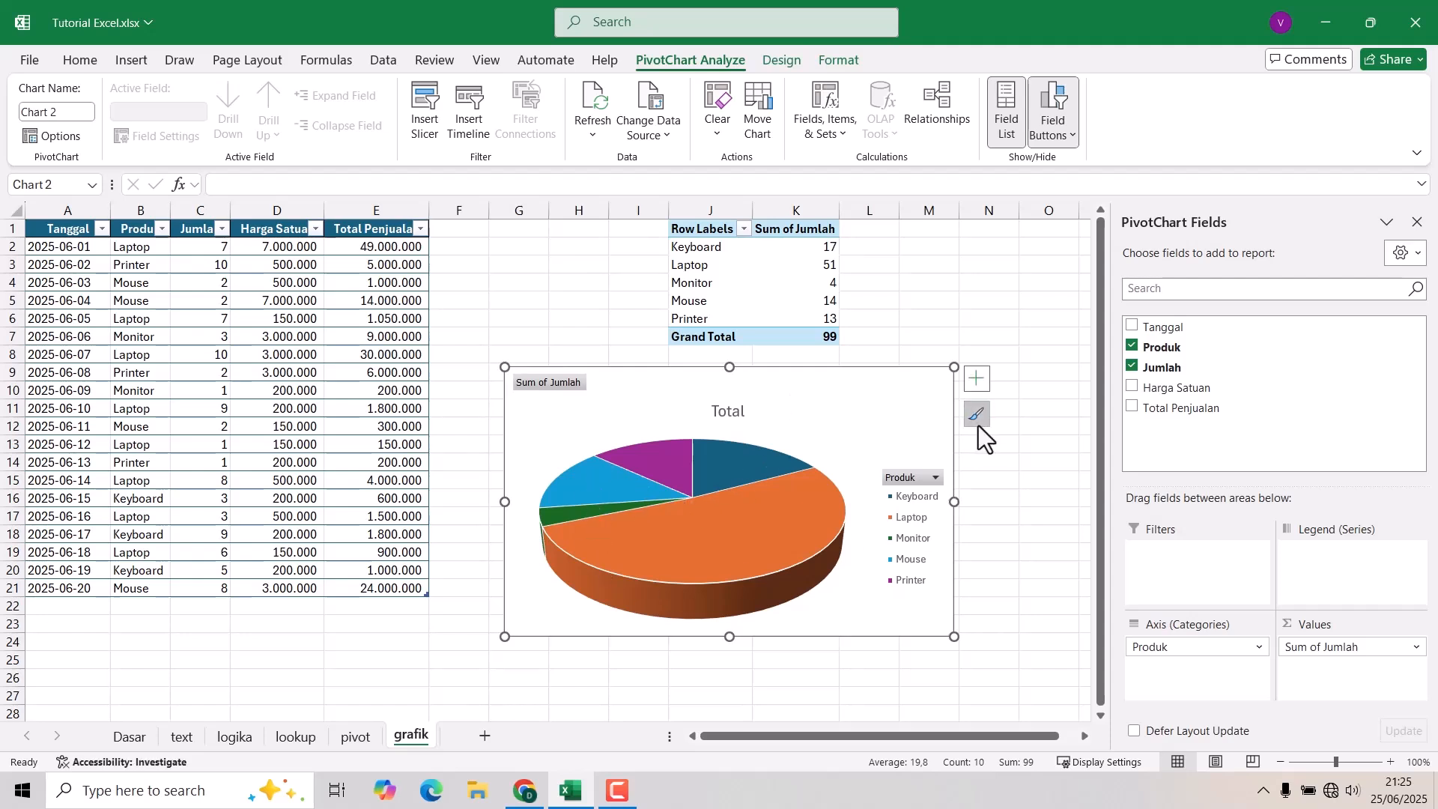
- Try the light chart style with percentage labels and a legend on the pie chart, and settle on Style 2
left_click(977, 421)
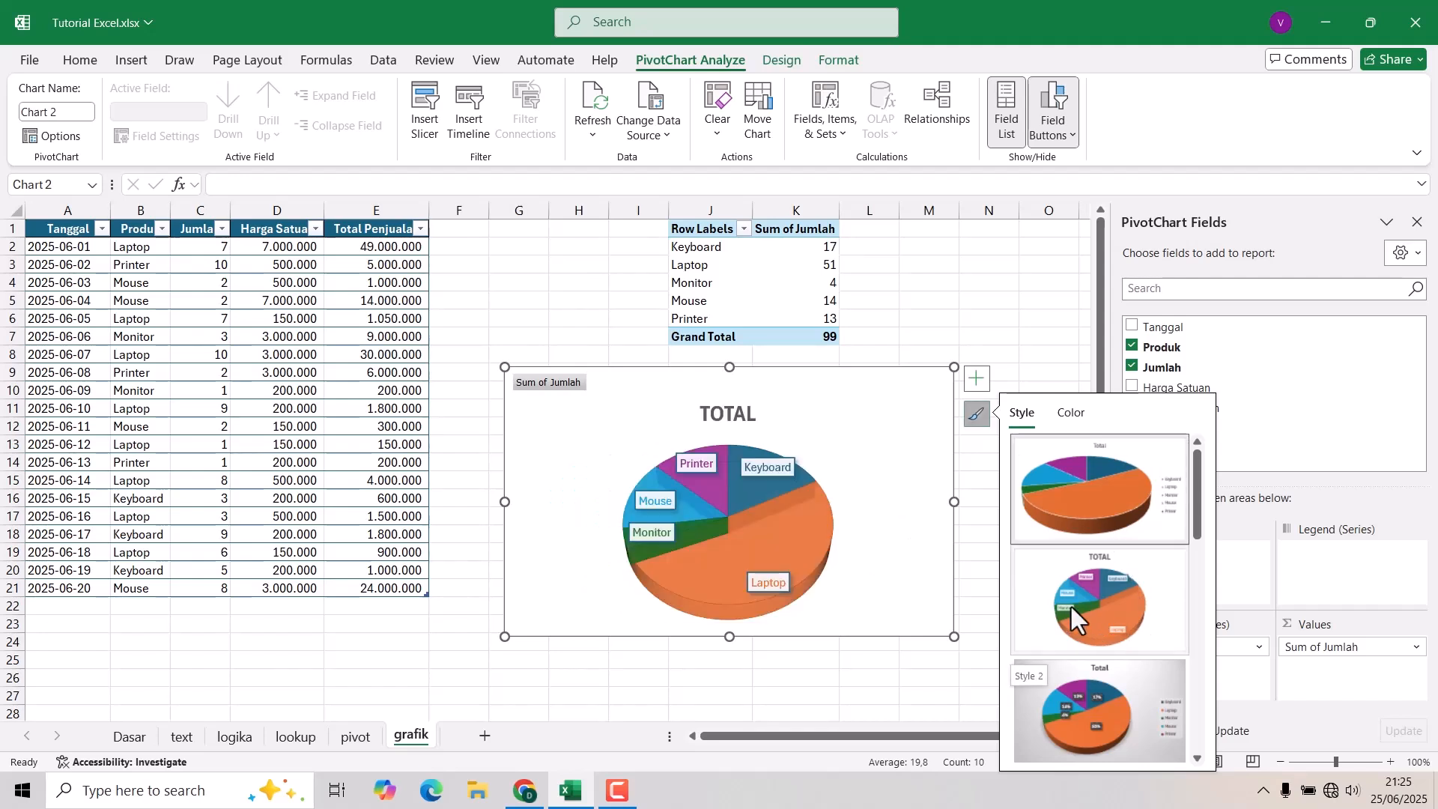
scroll(1070, 604, "down", 2)
scroll(1084, 586, "down", 1)
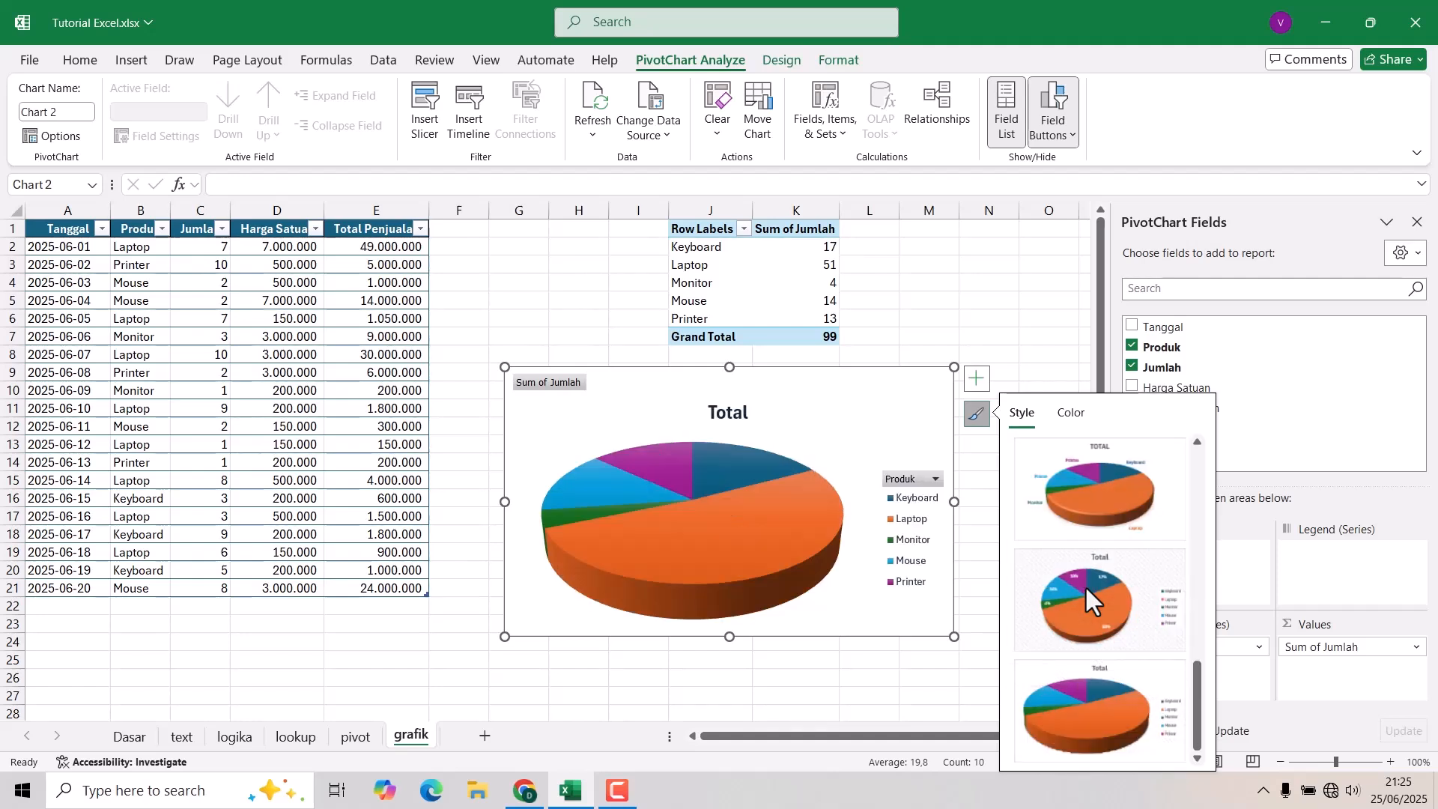
left_click(1085, 586)
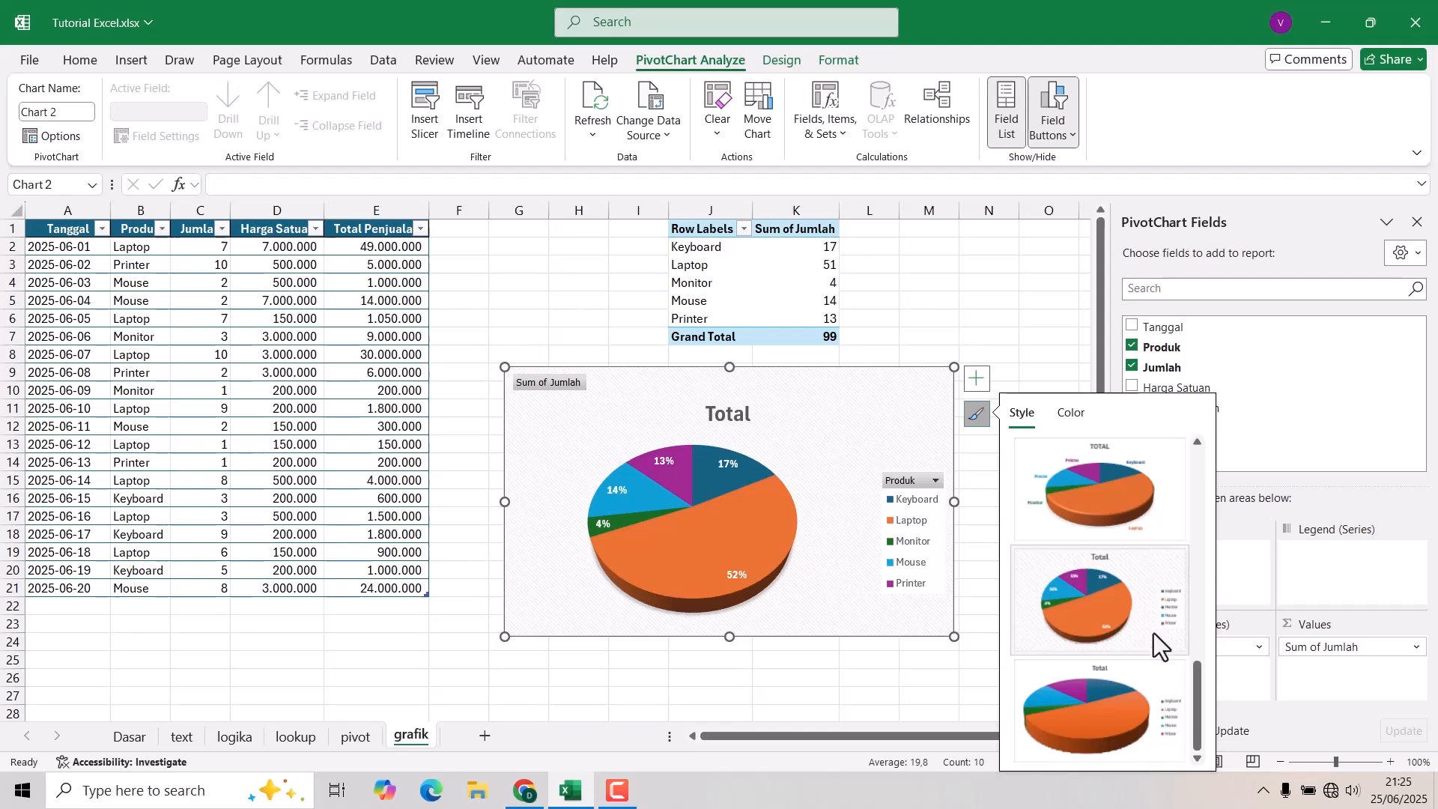
scroll(1109, 649, "up", 2)
scroll(1106, 645, "up", 1)
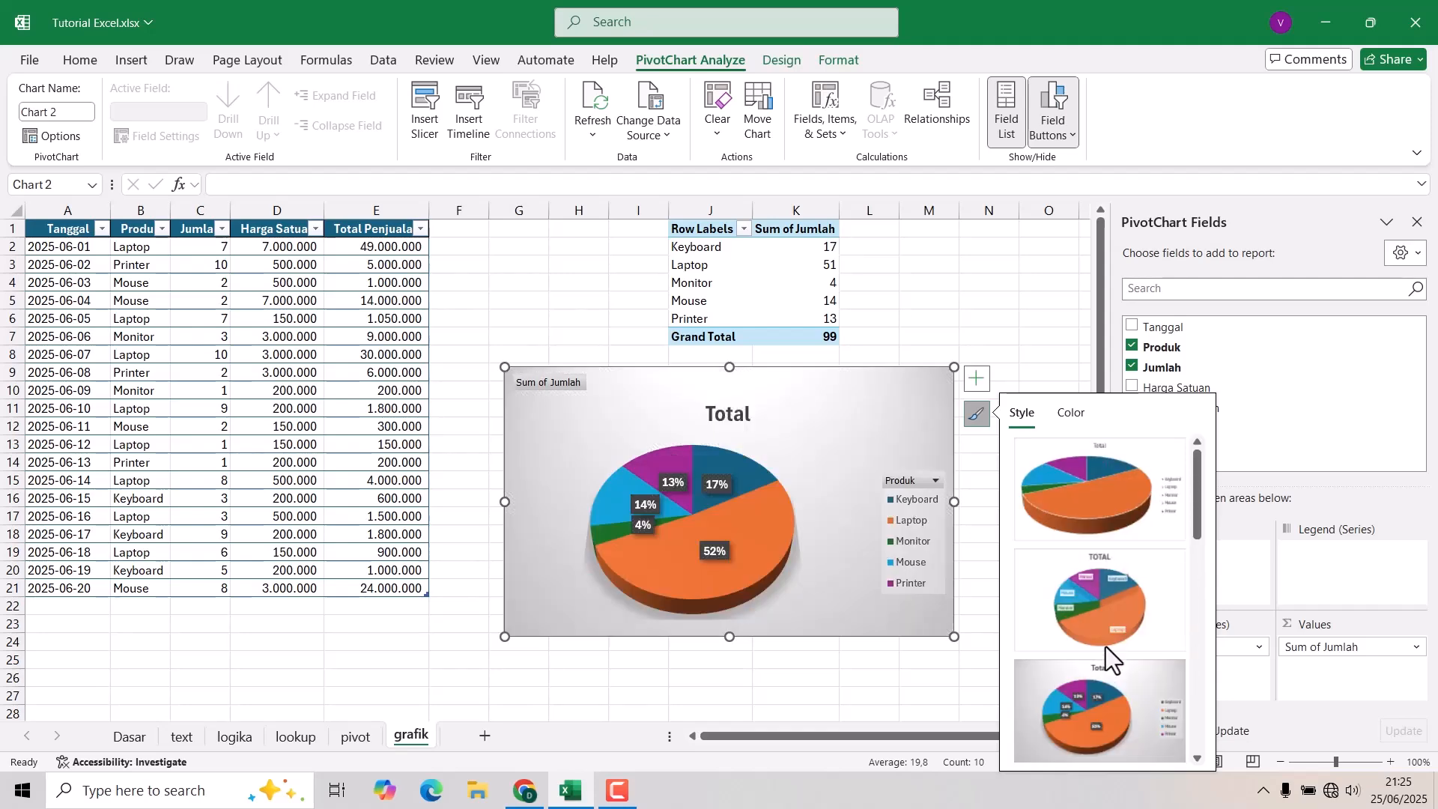
left_click(1084, 604)
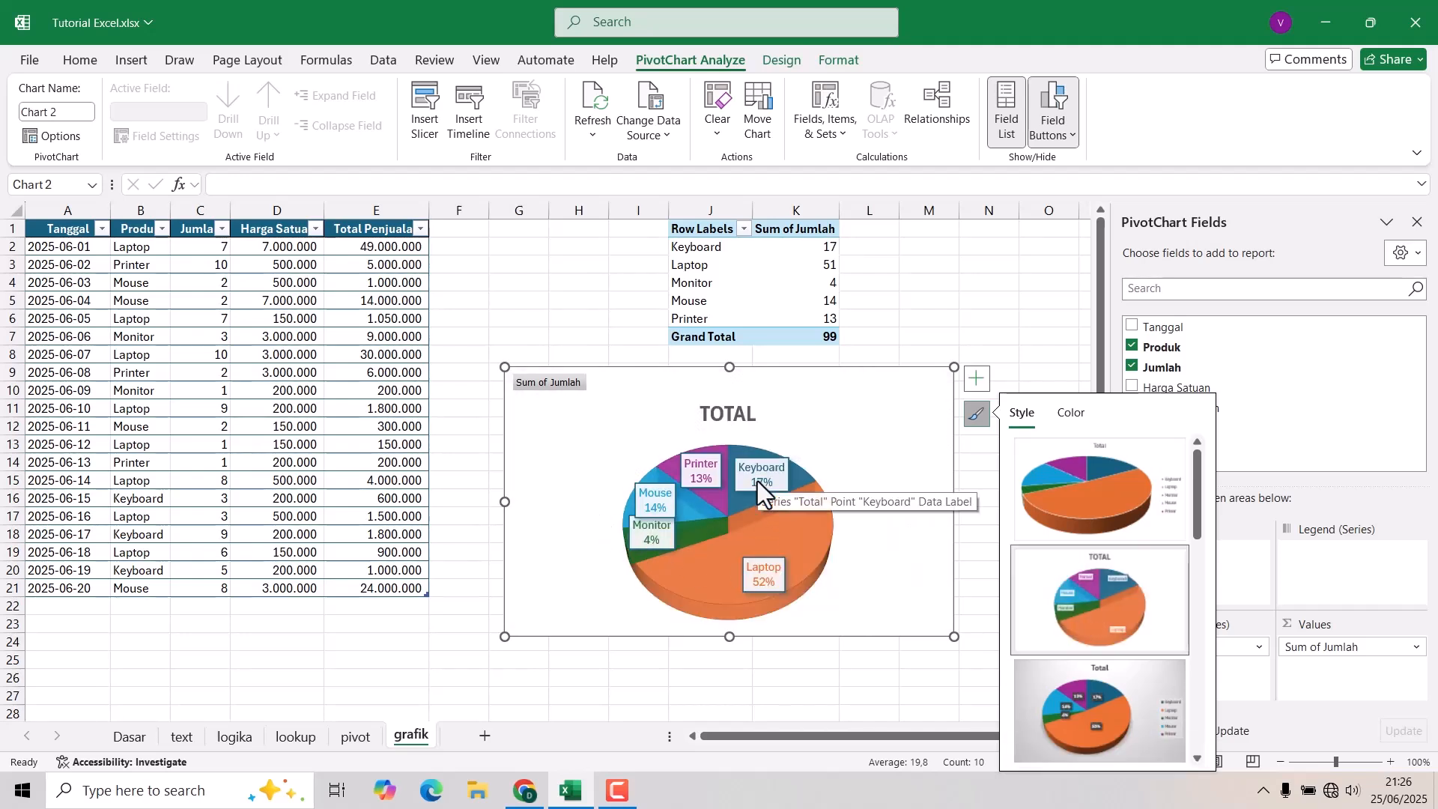
- Add Total Penjualan to the PivotTable as a second summed value next to Jumlah
left_click(928, 311)
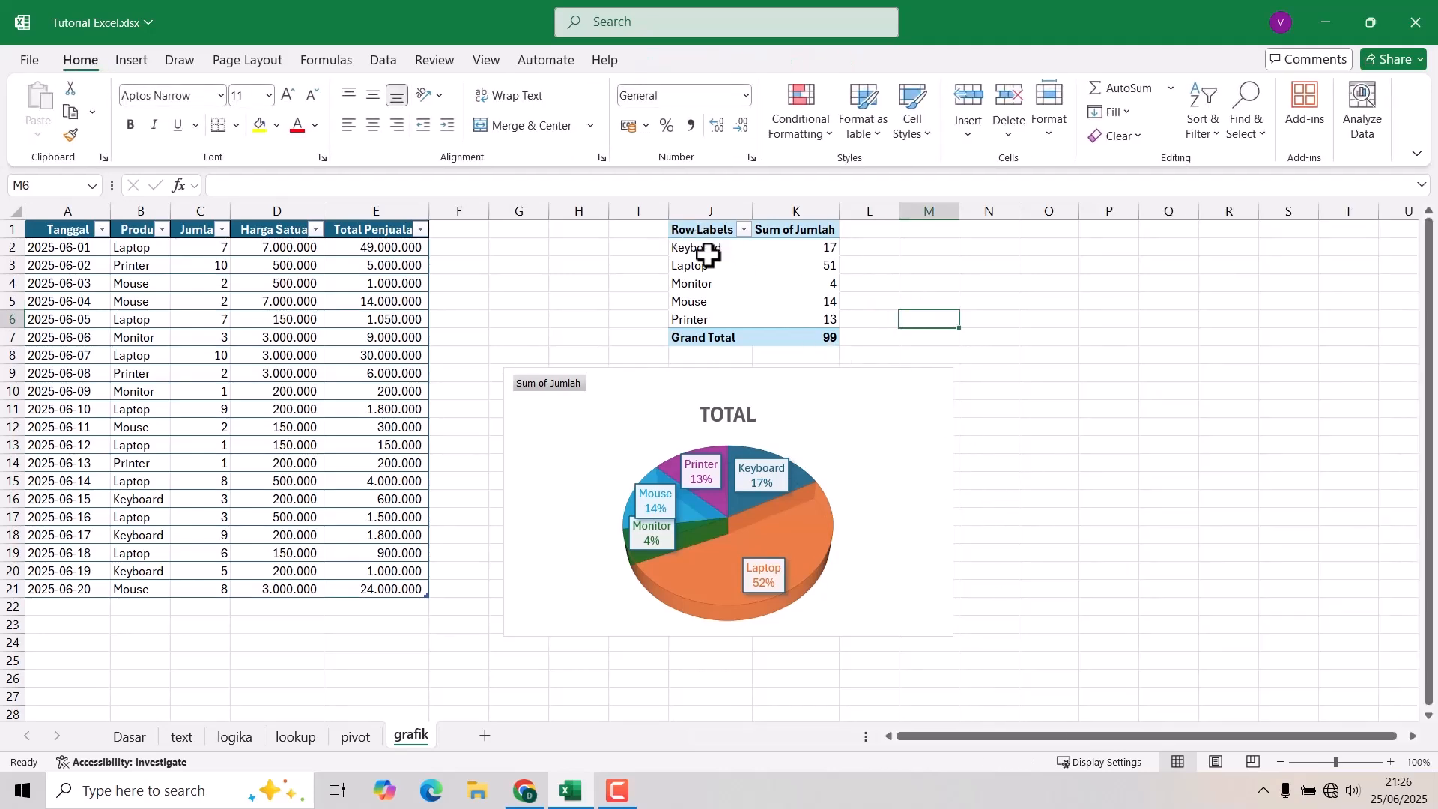
left_click(787, 266)
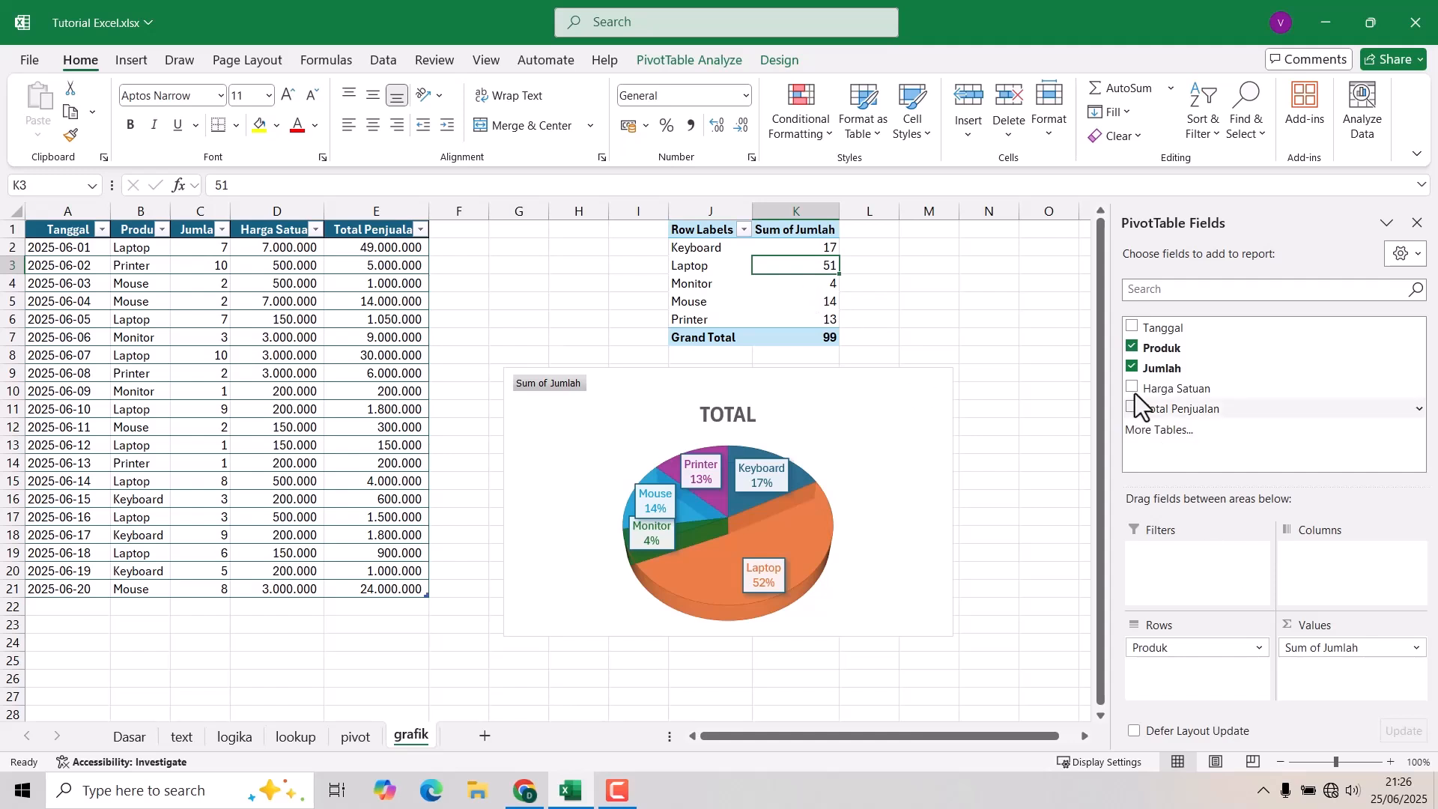
left_click_drag(1152, 408, 1337, 675)
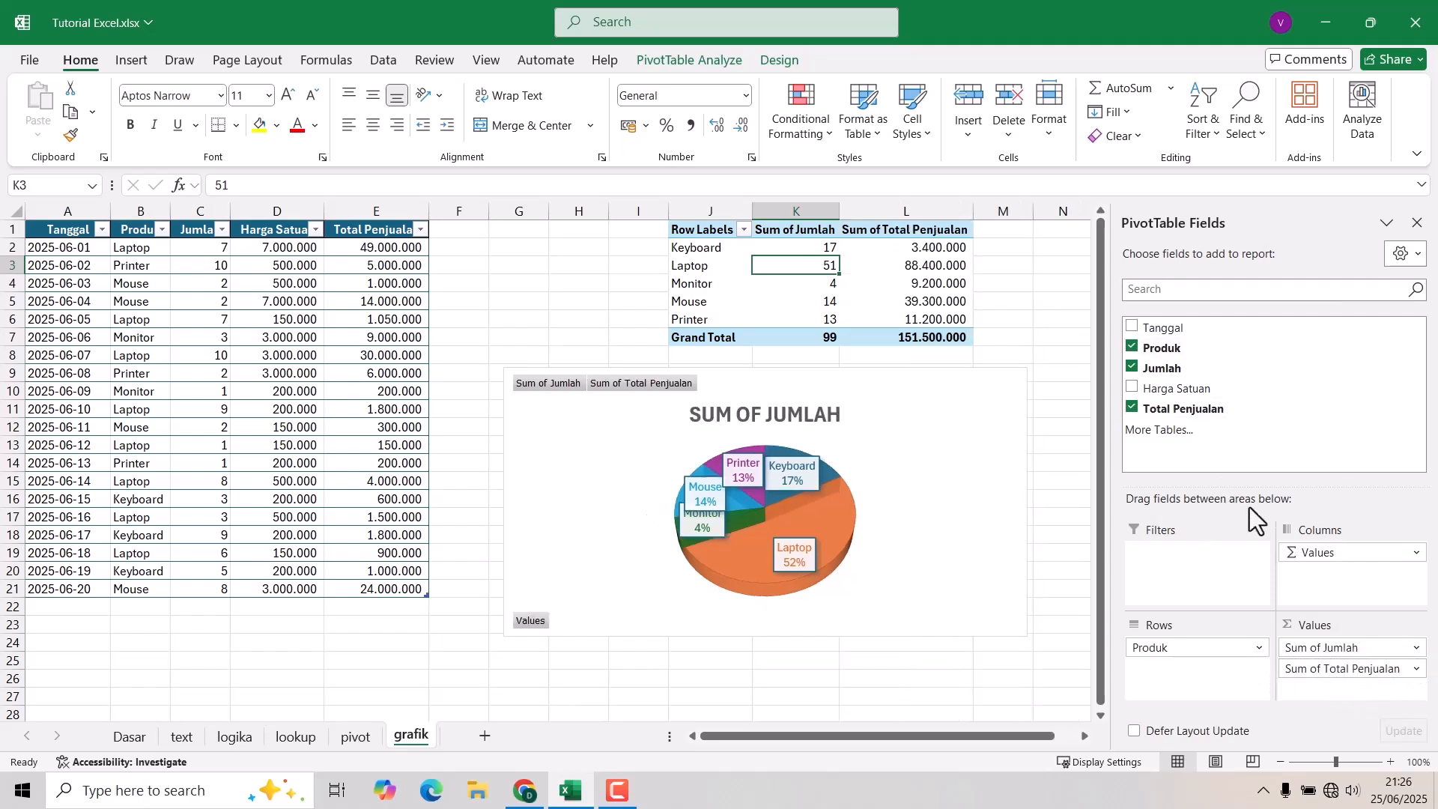
- Delete the 3-D pie PivotChart below the PivotTable
scroll(856, 736, "right", 2)
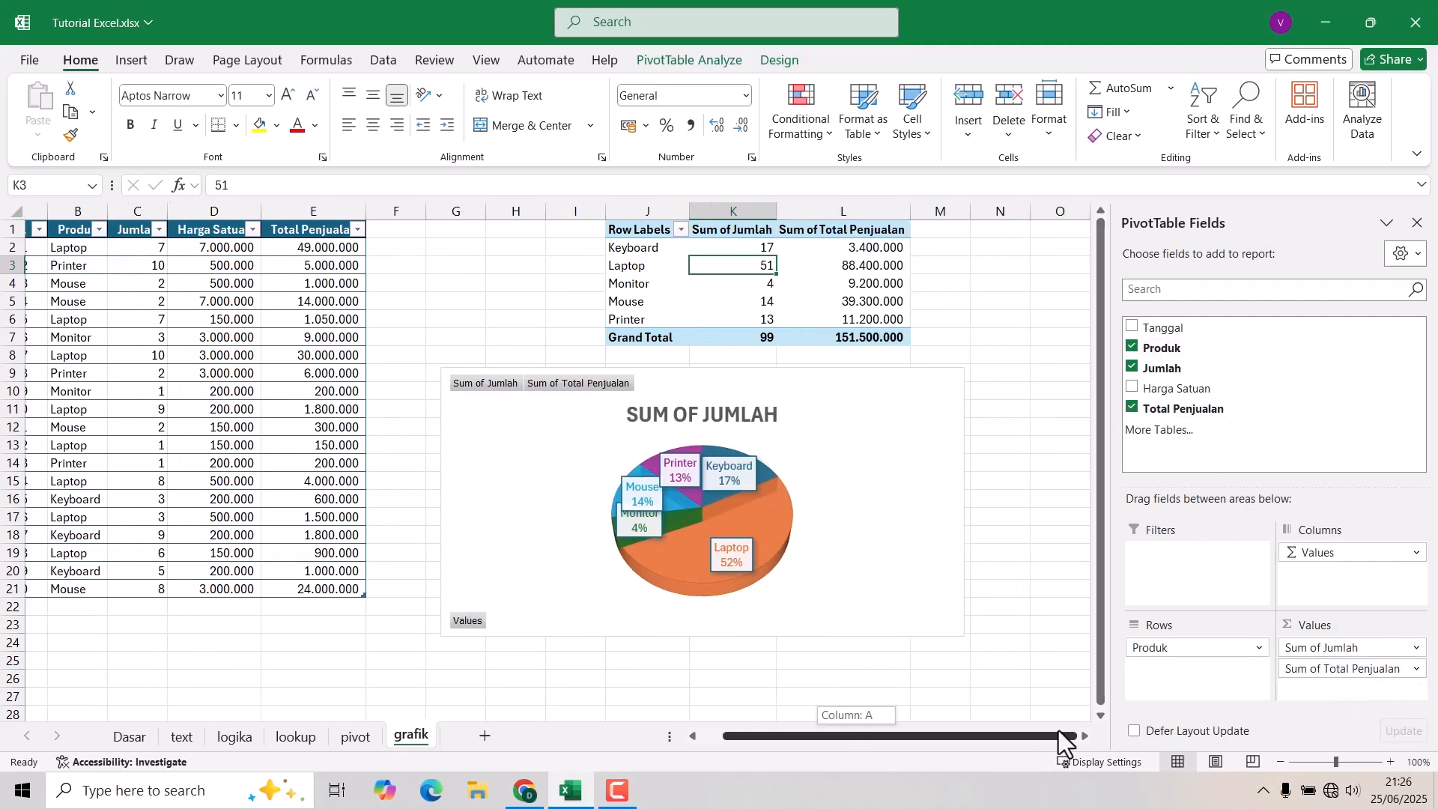
left_click(874, 469)
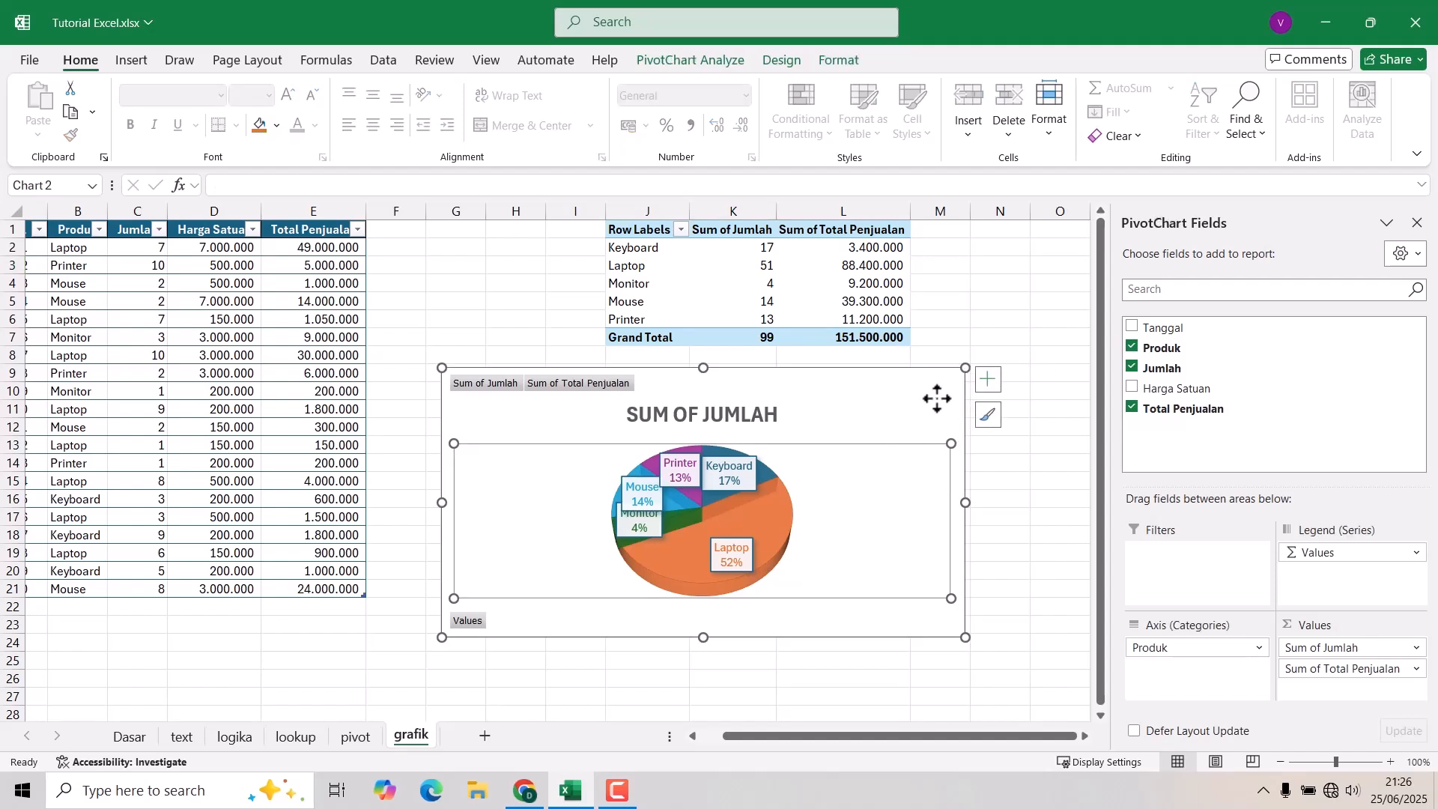
left_click(829, 391)
key("Delete")
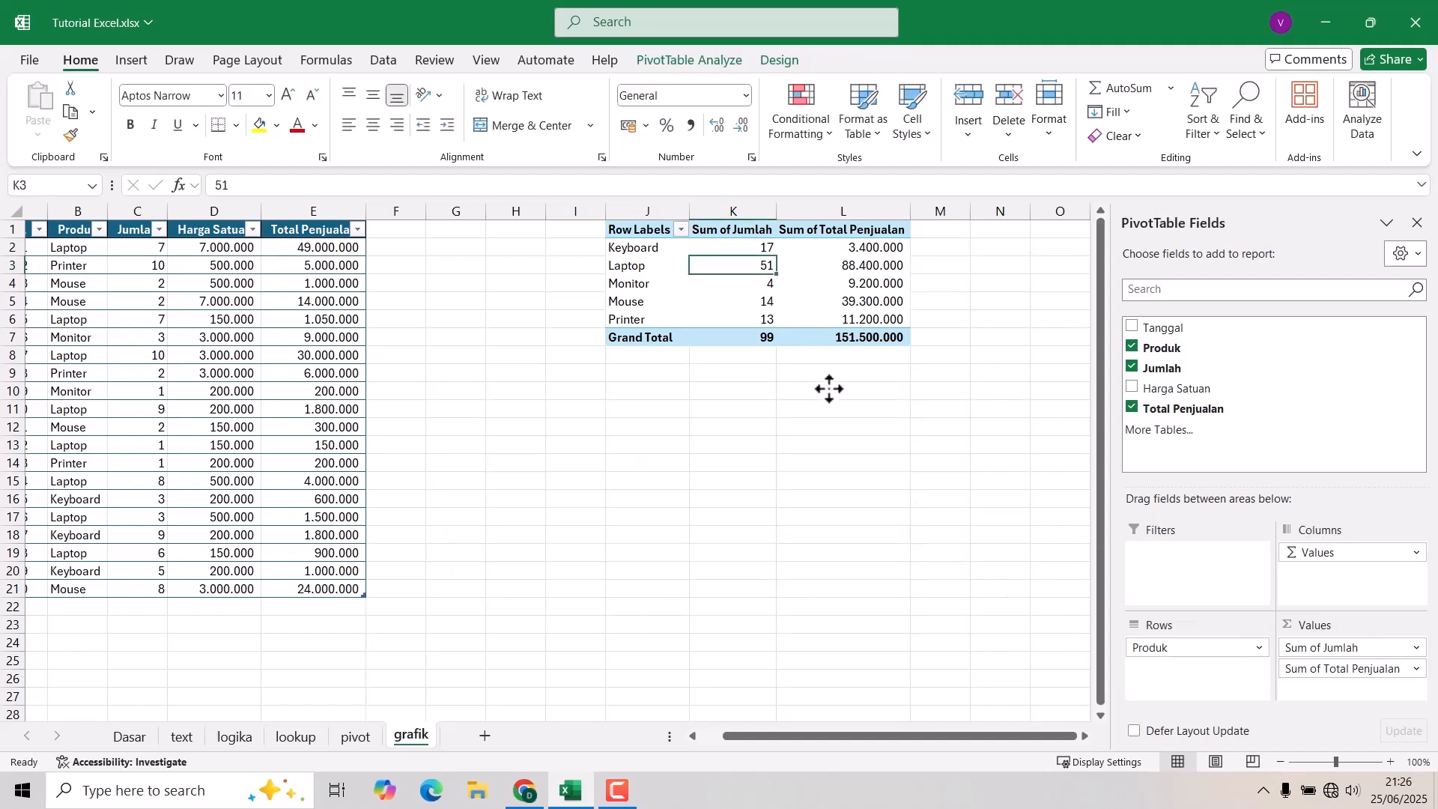
left_click(538, 390)
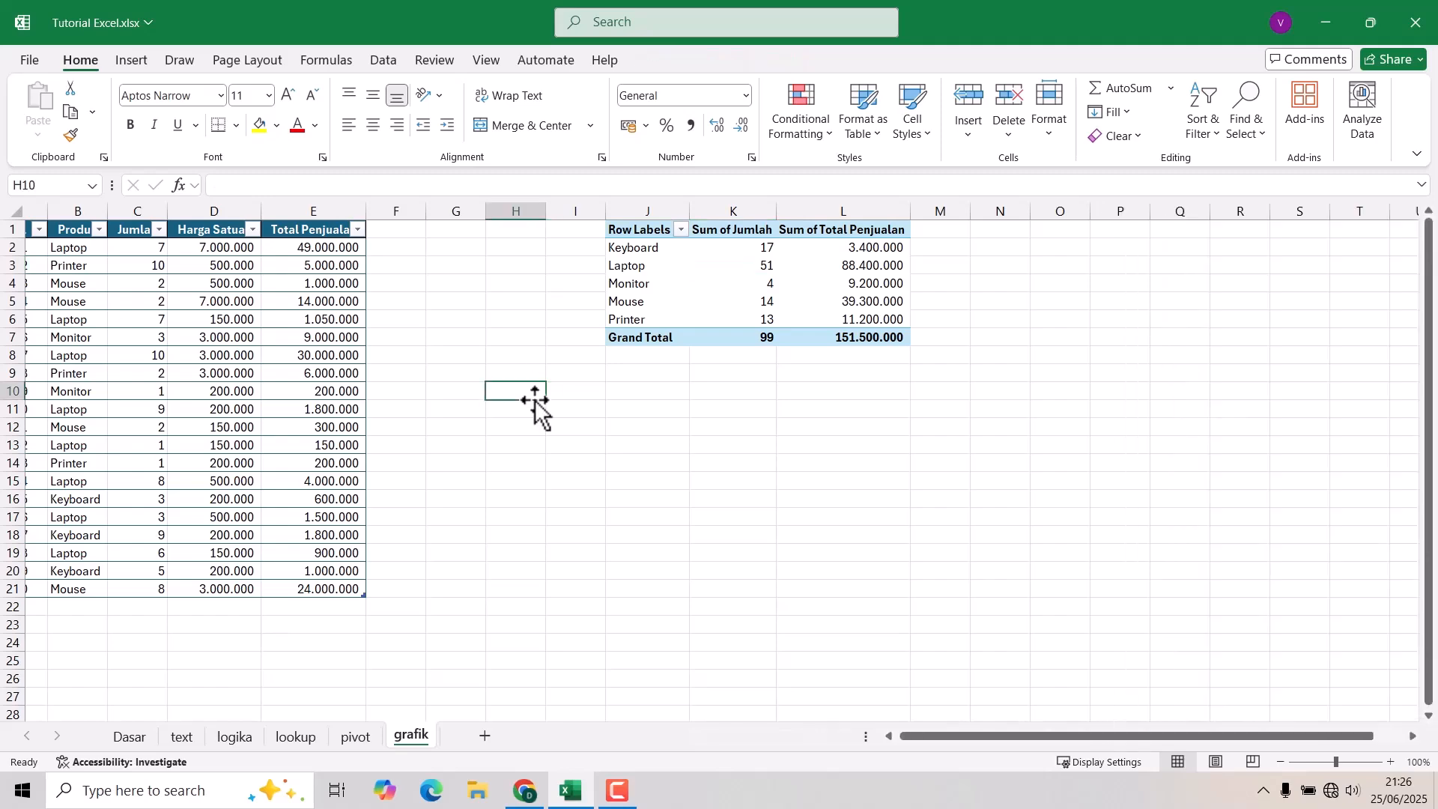
- Insert a new 3-D pie PivotChart from the Row Labels and Sum of Total Penjualan columns, J and L, and place it below the PivotTable
left_click(127, 63)
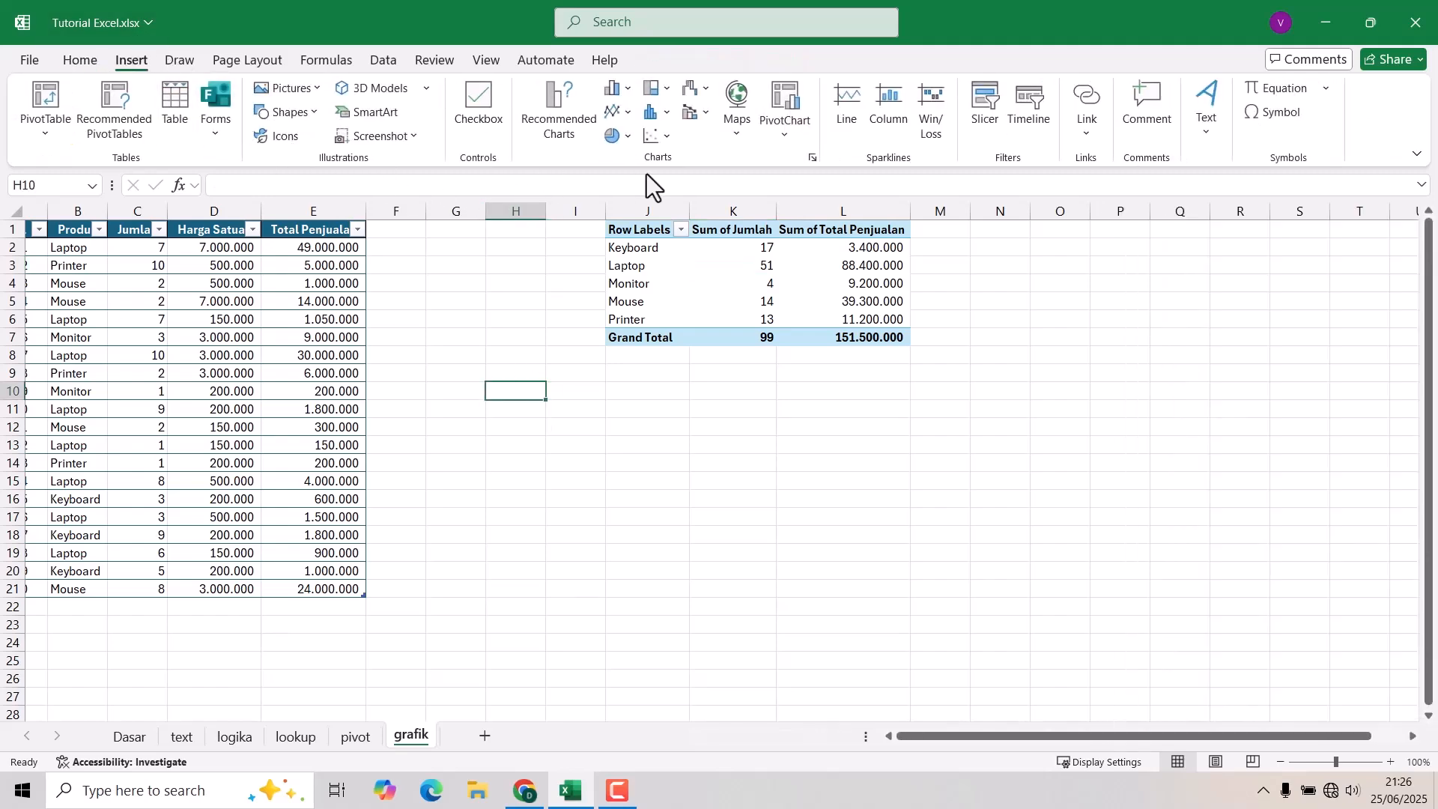
left_click(628, 135)
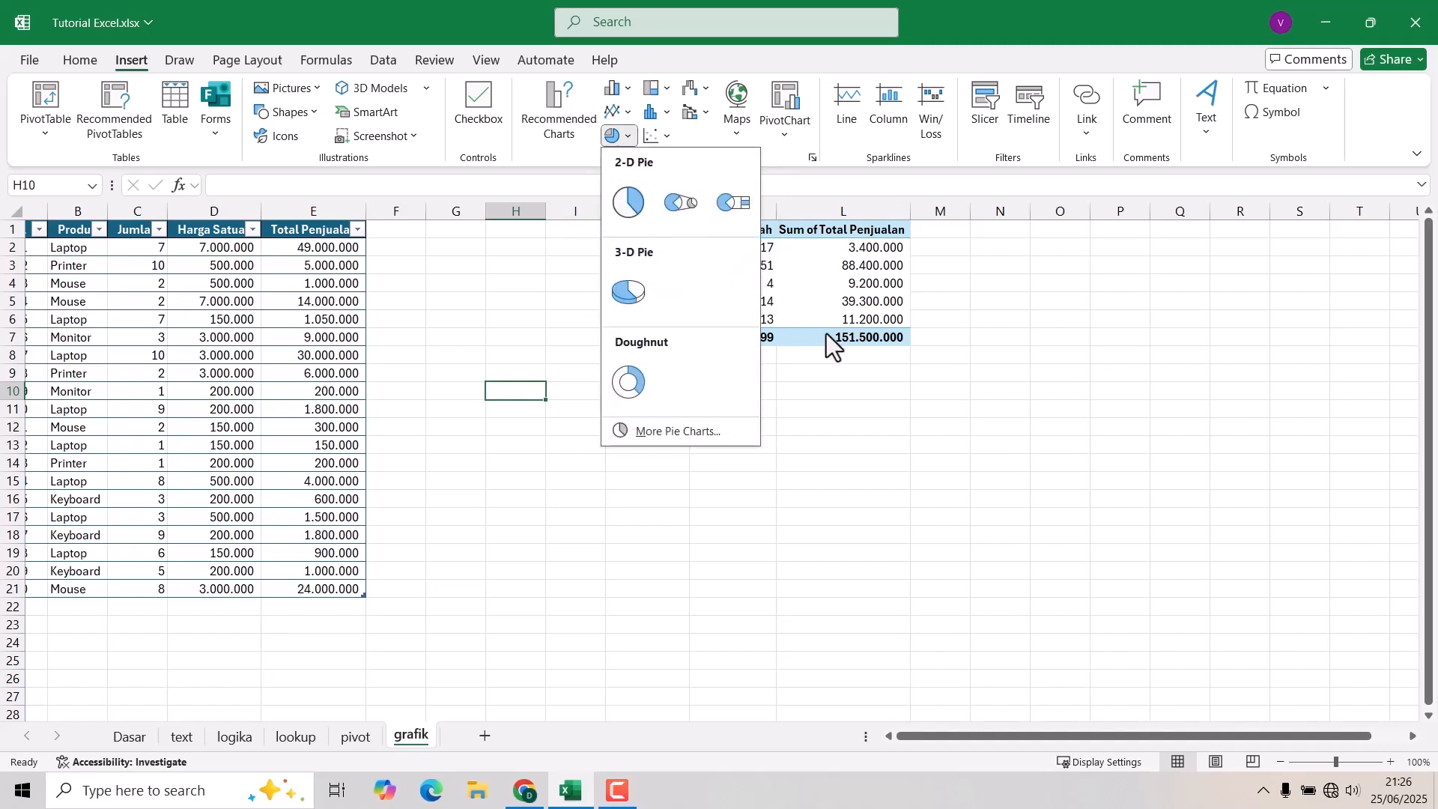
left_click(862, 307)
left_click_drag(609, 247, 739, 321)
left_click(642, 211)
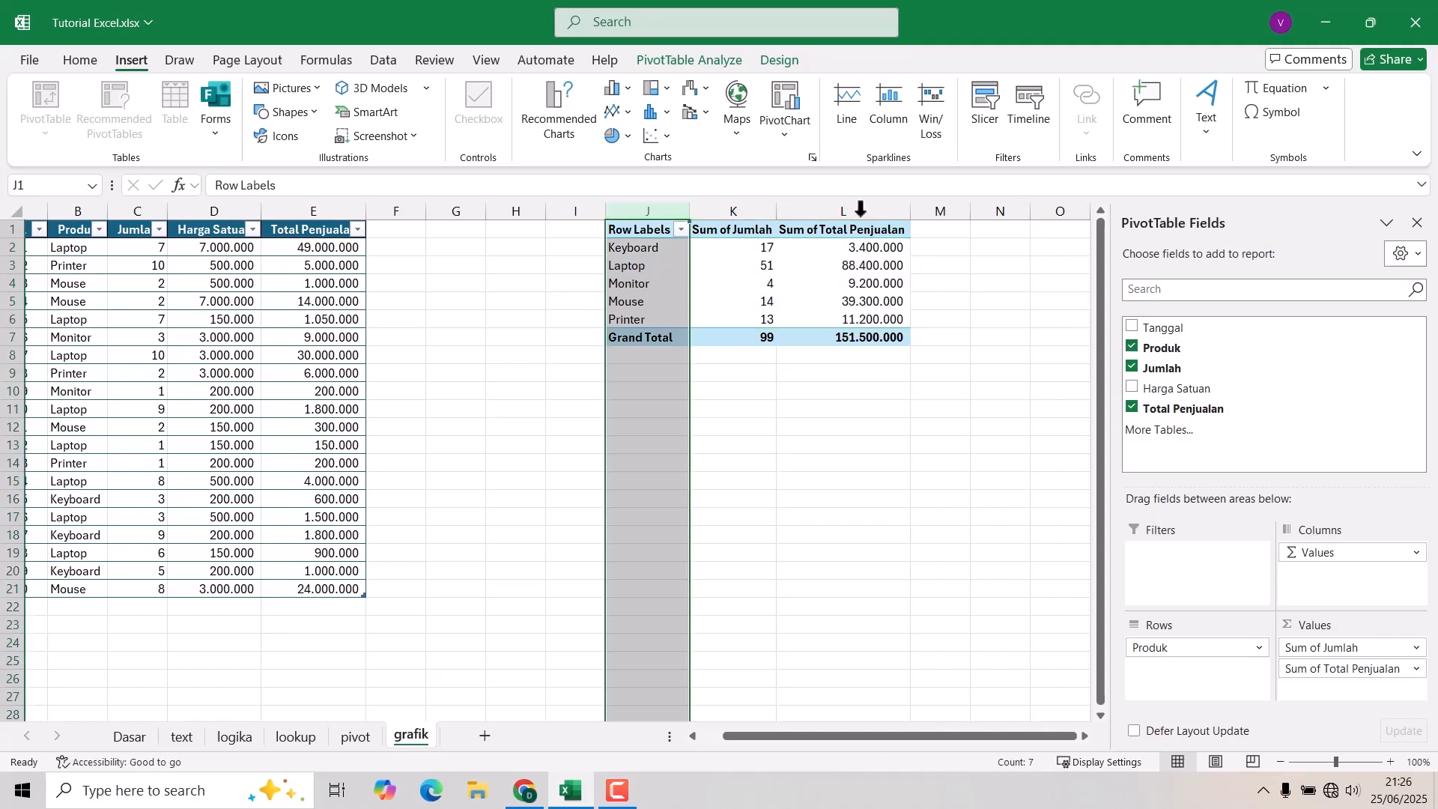
left_click(844, 211, "ctrl")
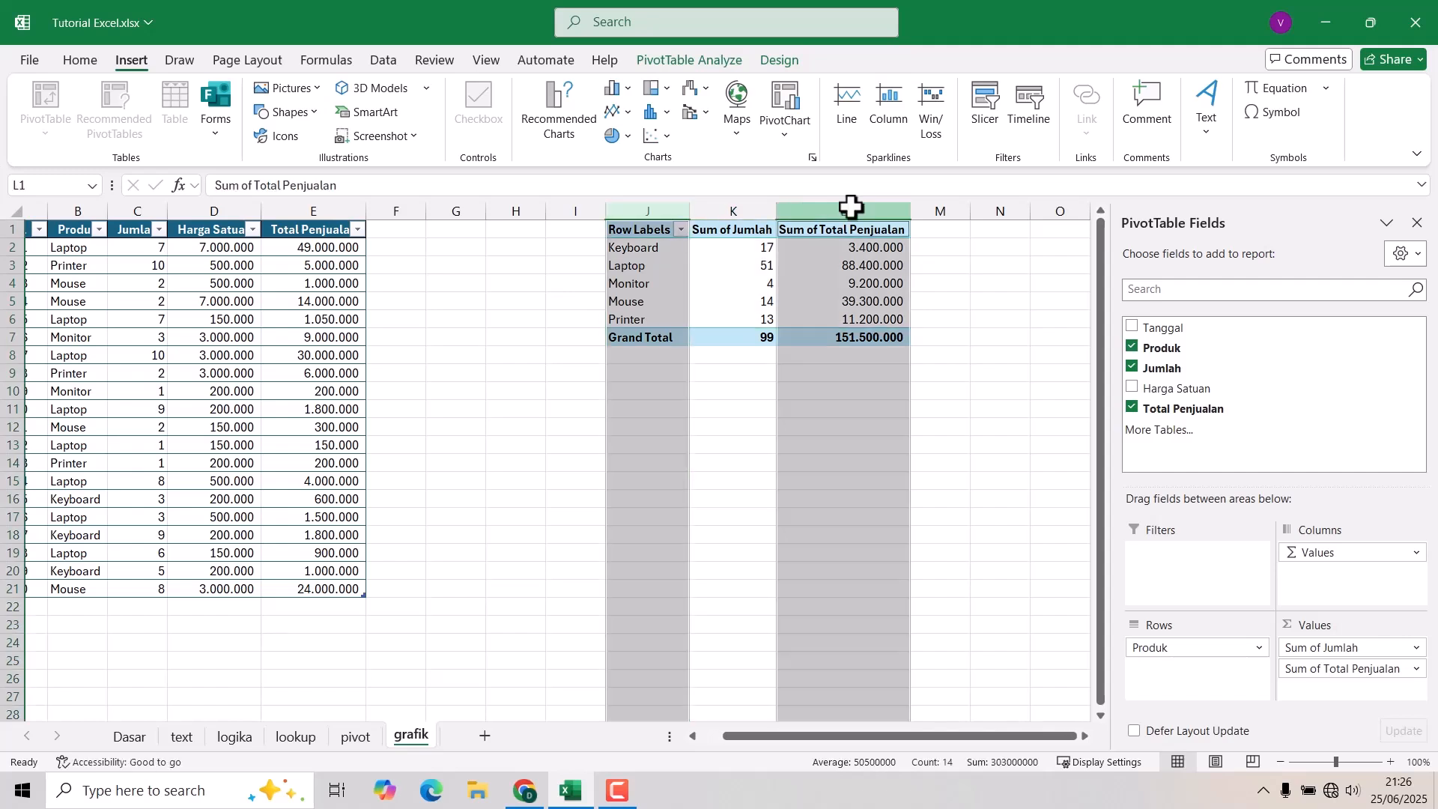
left_click(614, 137)
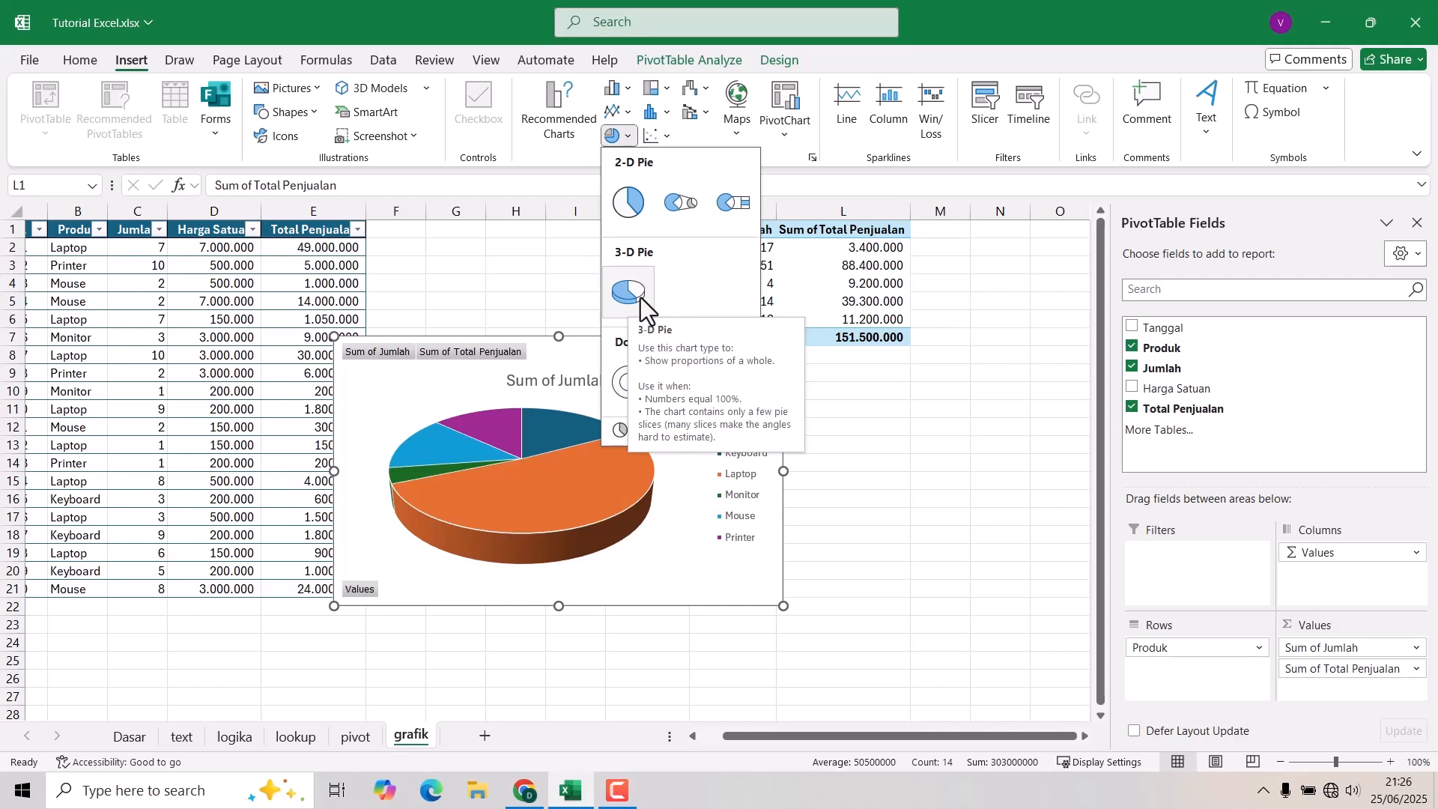
left_click(641, 298)
left_click_drag(827, 525, 808, 511)
left_click_drag(706, 373, 792, 423)
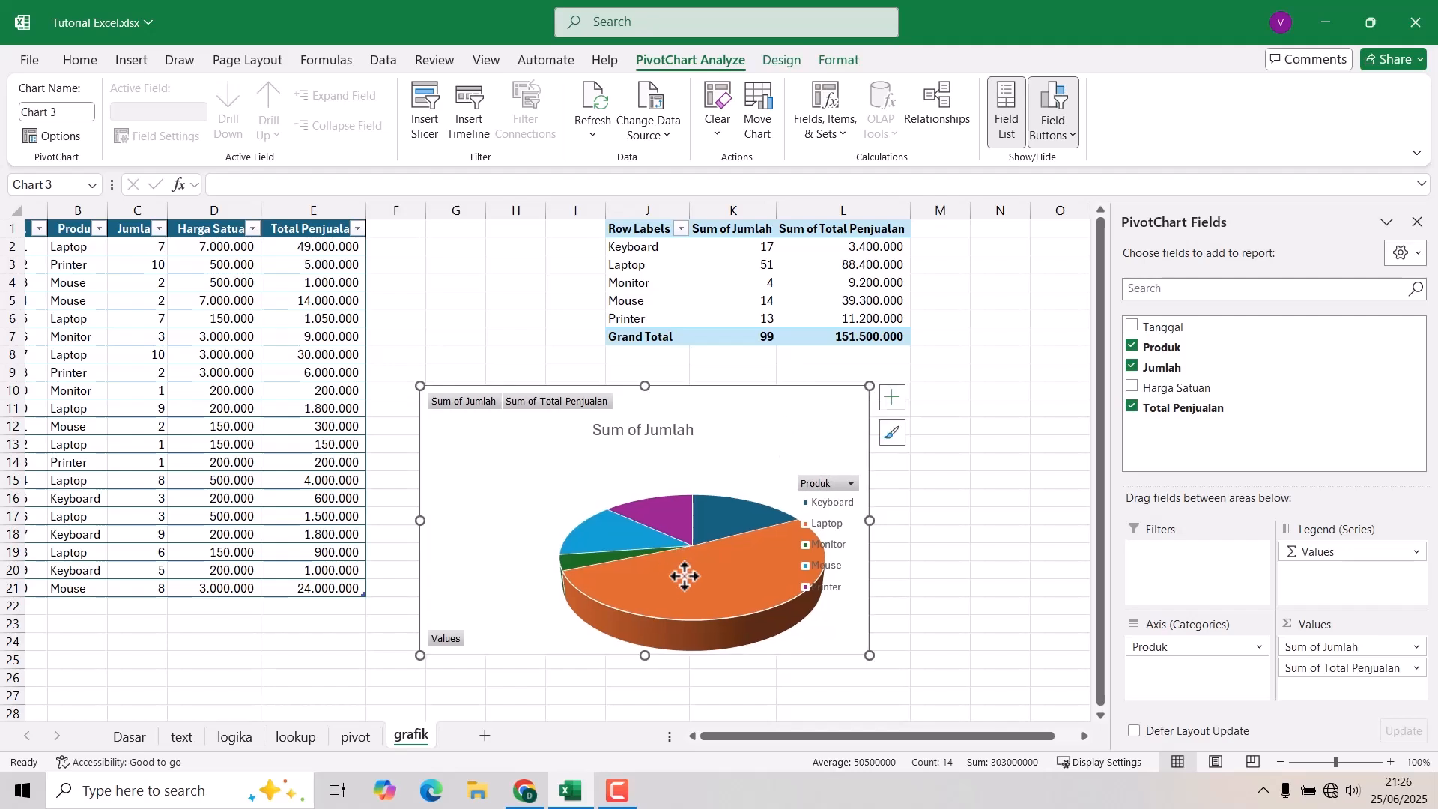
- Apply the light chart style with category and percentage labels plus a legend to the new pie chart, and delete the chart
left_click(629, 544)
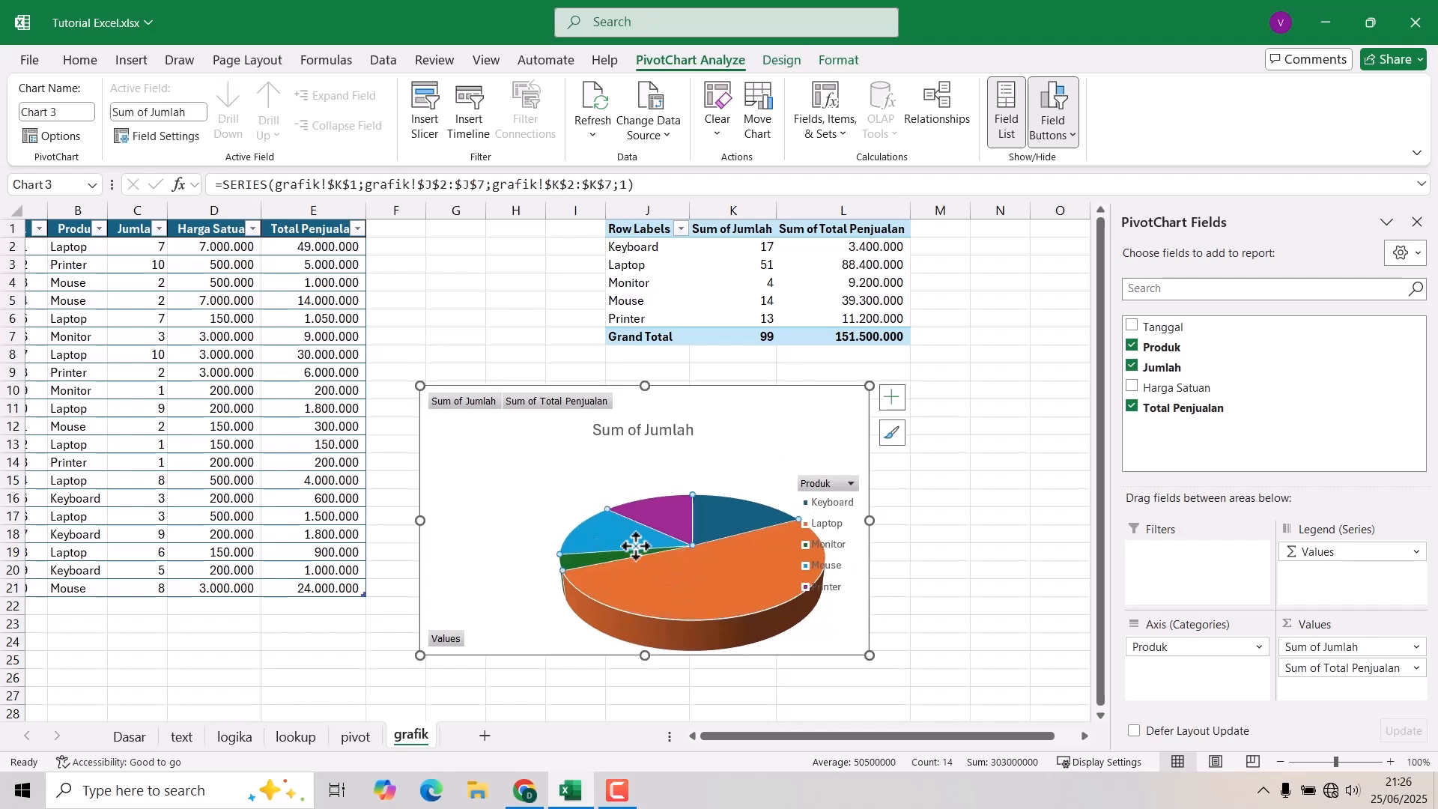
left_click(889, 434)
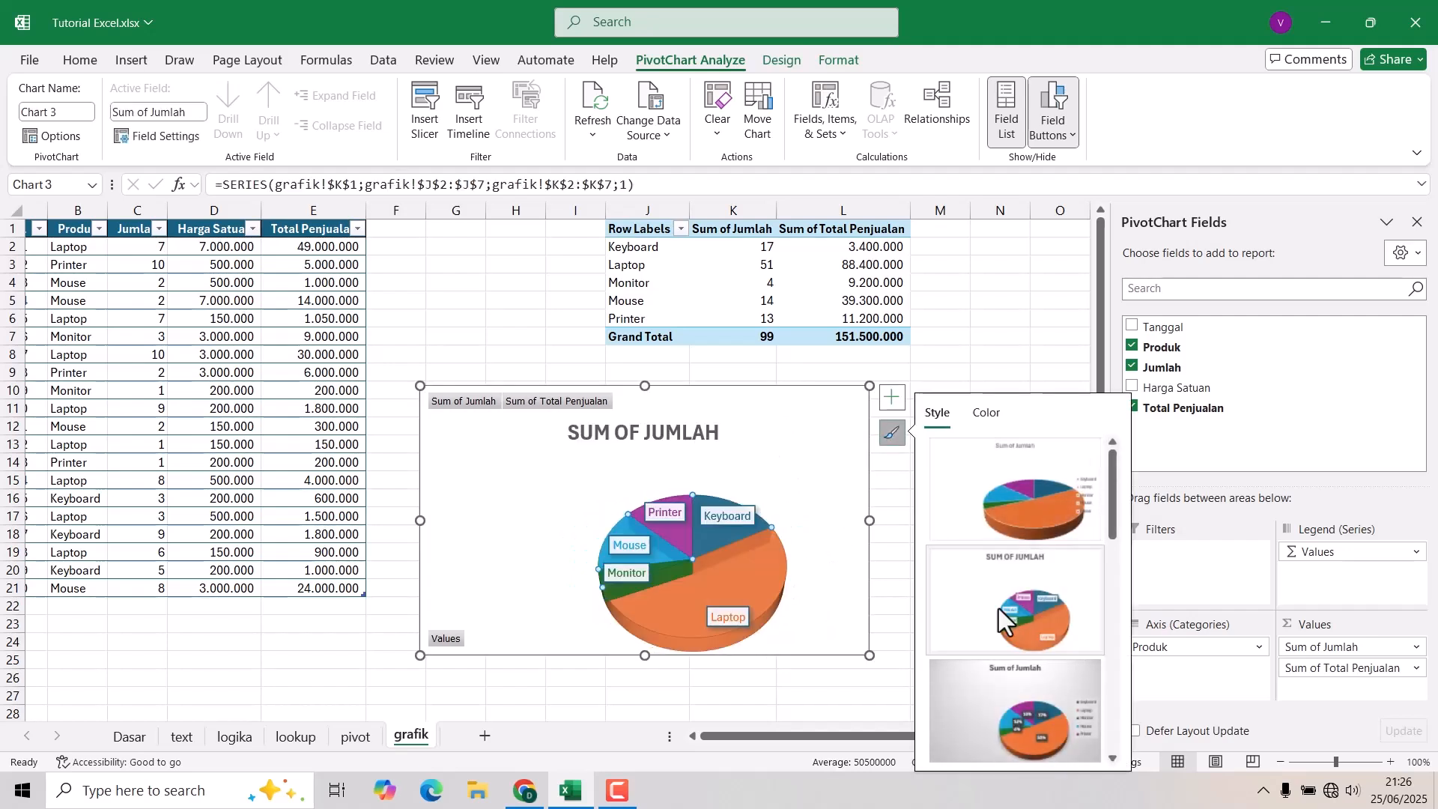
scroll(1014, 660, "down", 3)
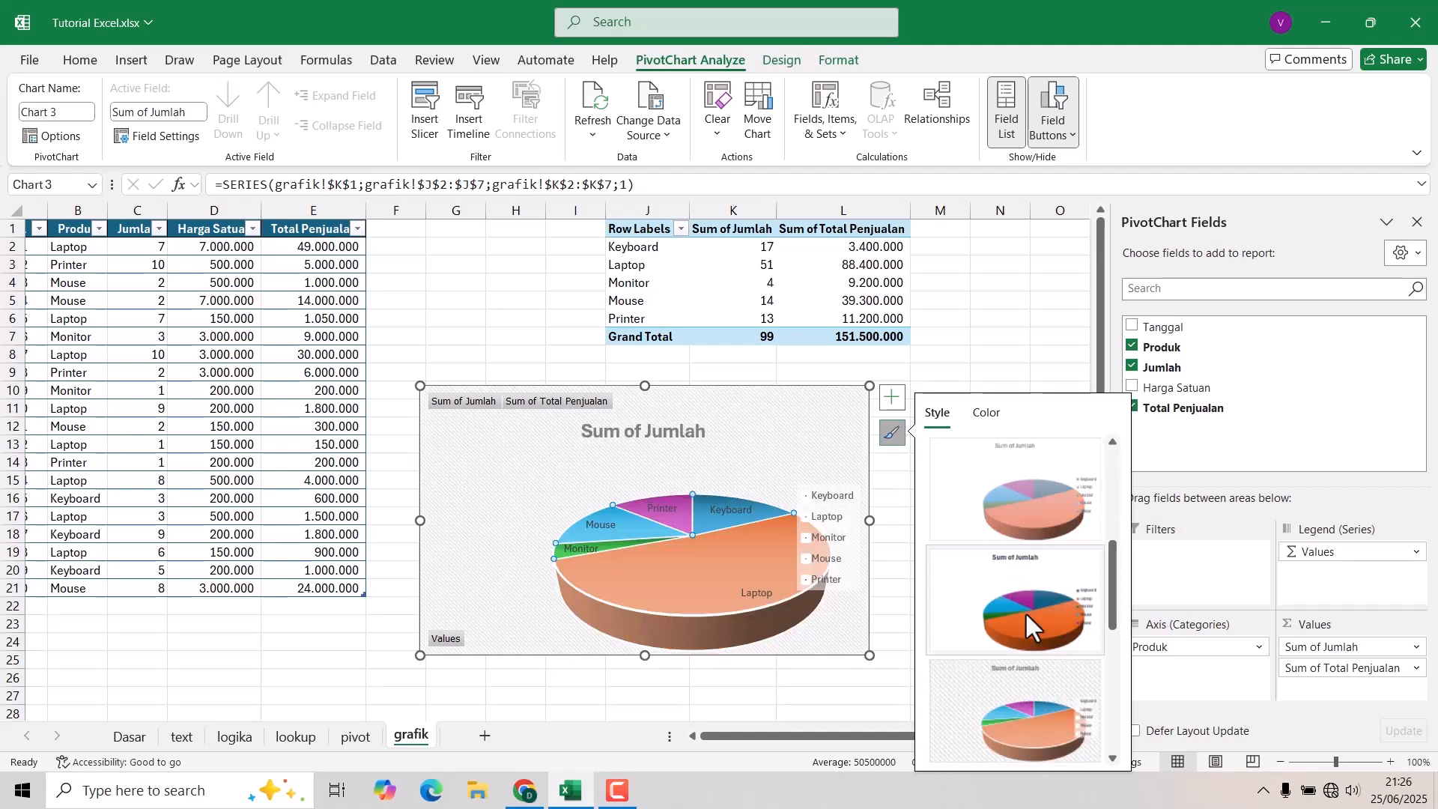
scroll(1026, 615, "down", 3)
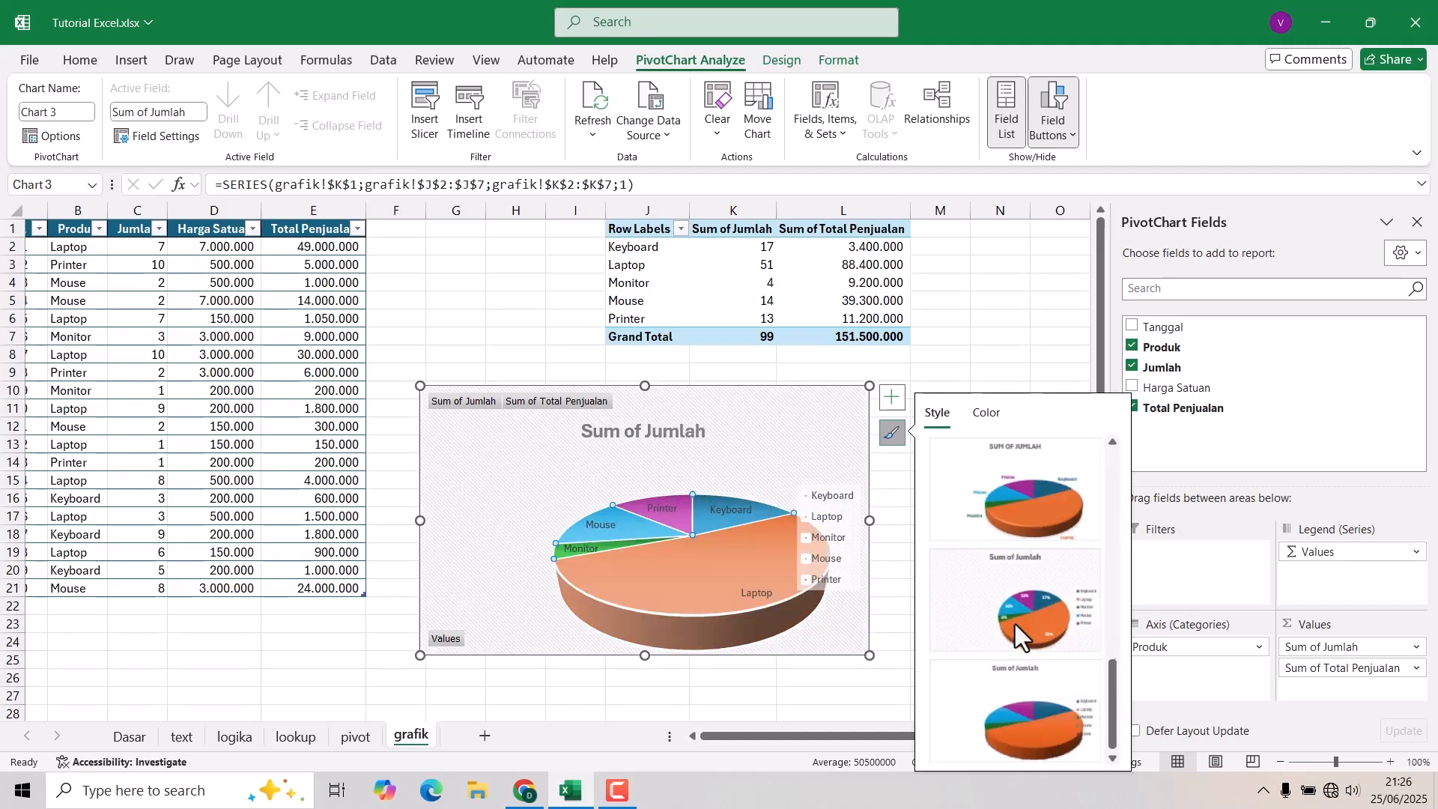
left_click(1020, 584)
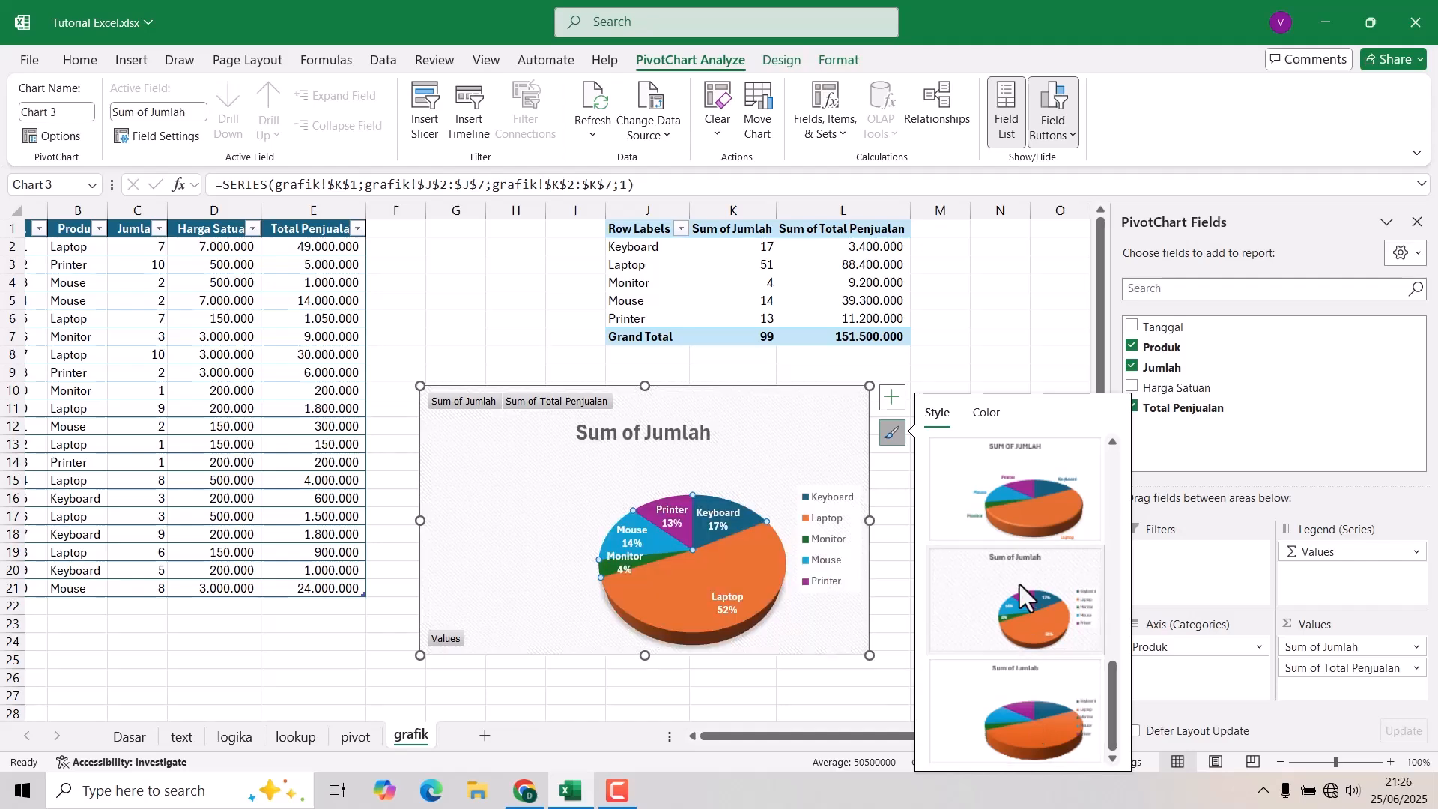
left_click(991, 335)
left_click(786, 393)
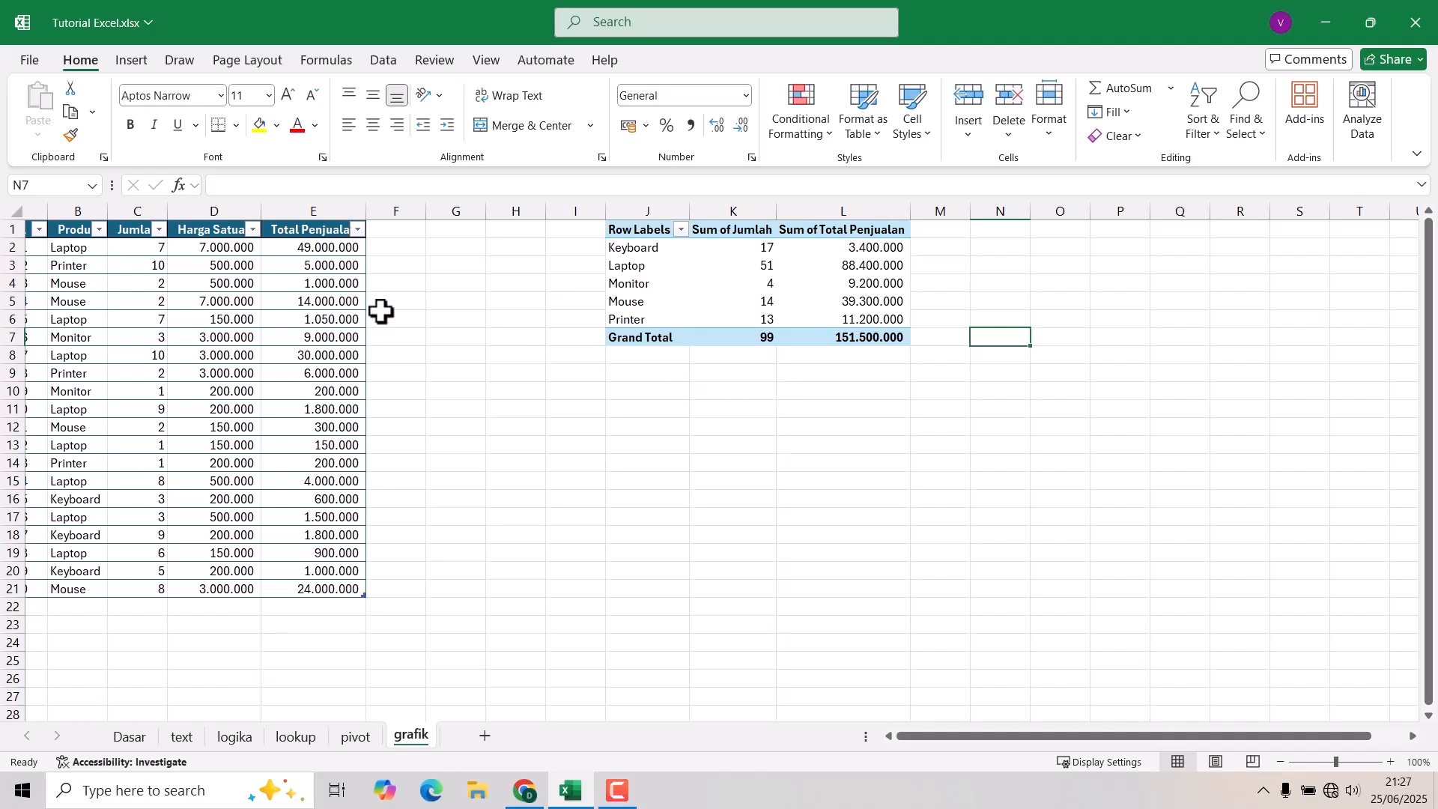
- Replace the PivotTable's current fields with Tanggal in the rows and the sum of Jumlah as values
left_click_drag(910, 741, 804, 751)
left_click(56, 214)
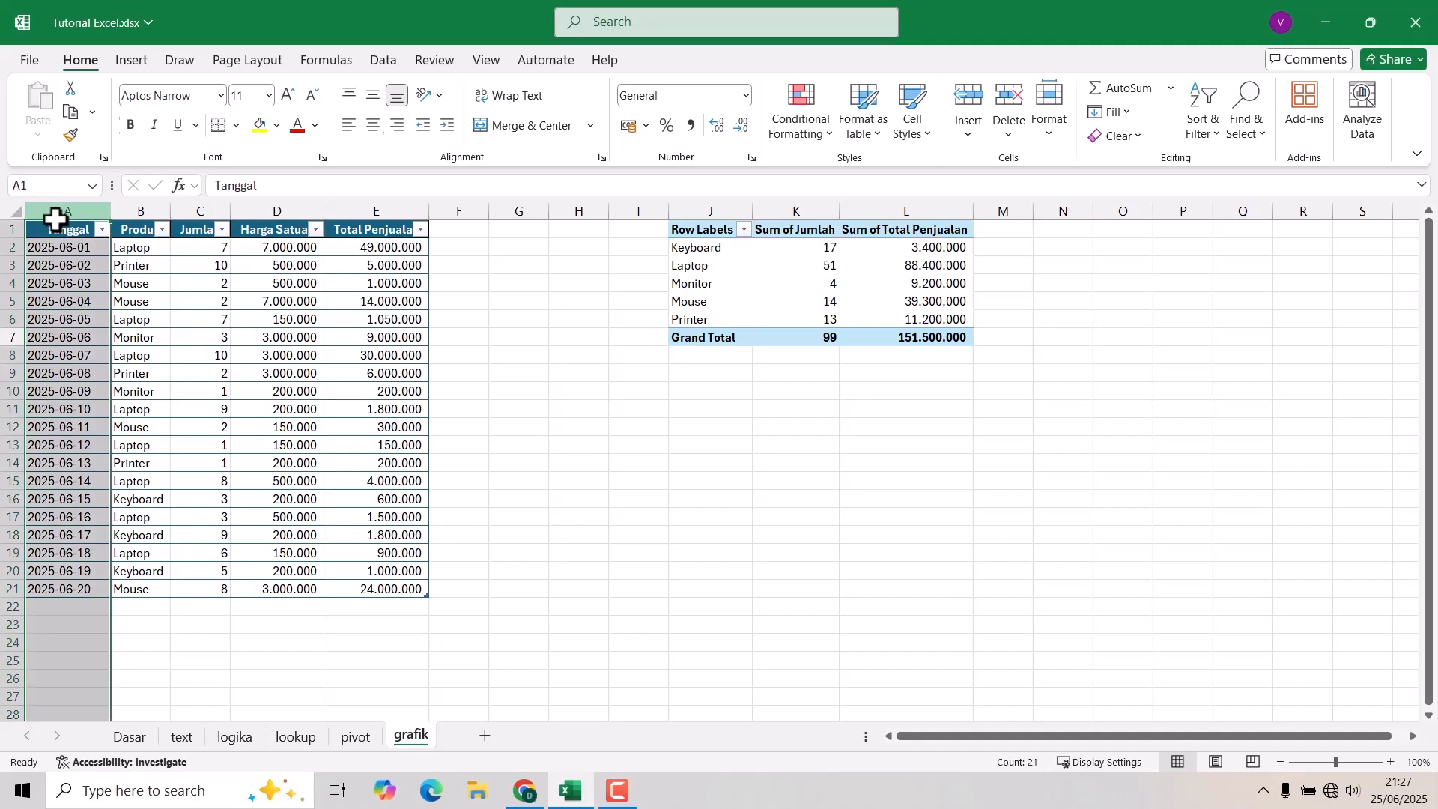
left_click(903, 299)
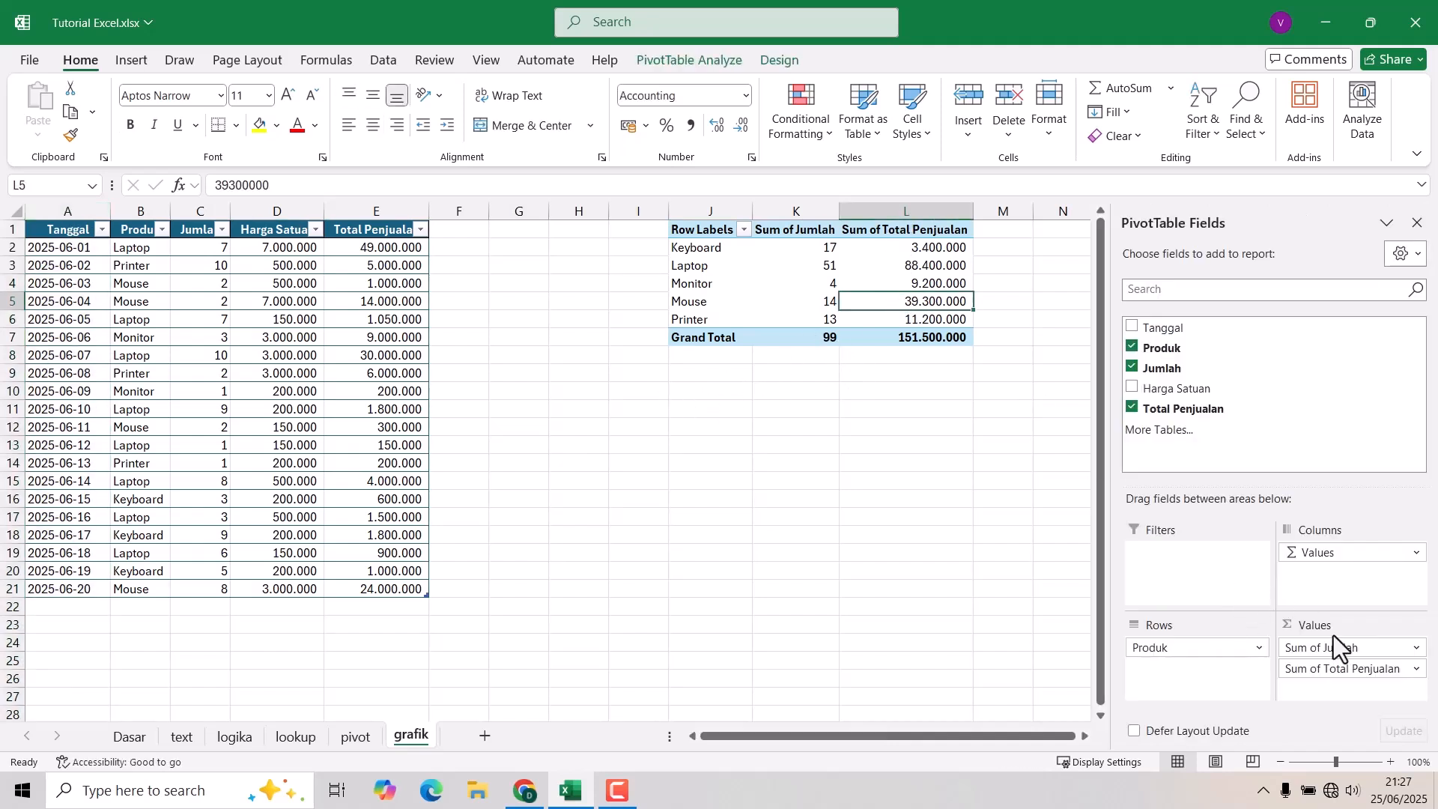
left_click(1132, 408)
left_click(1133, 368)
left_click(1131, 347)
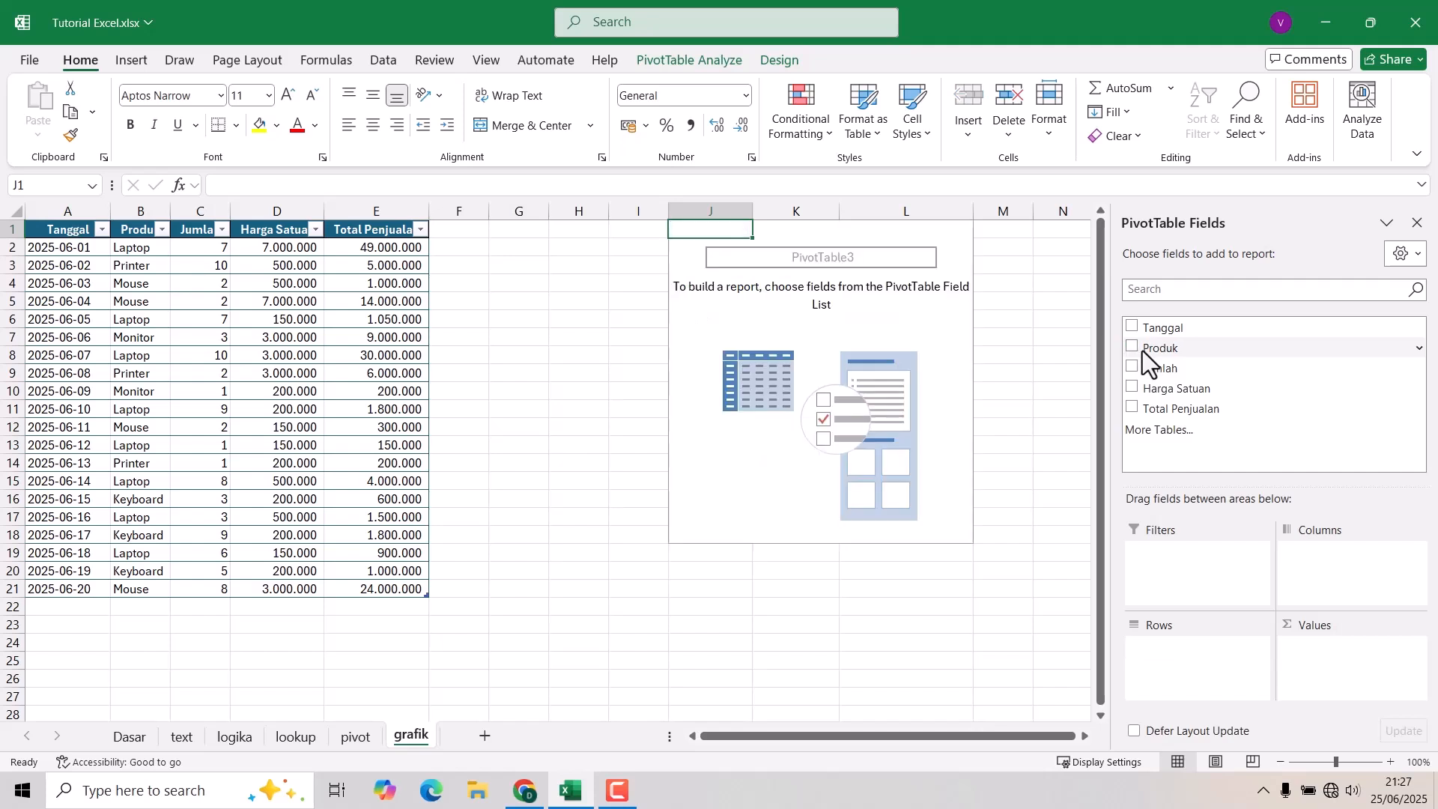
left_click_drag(1153, 330, 1157, 650)
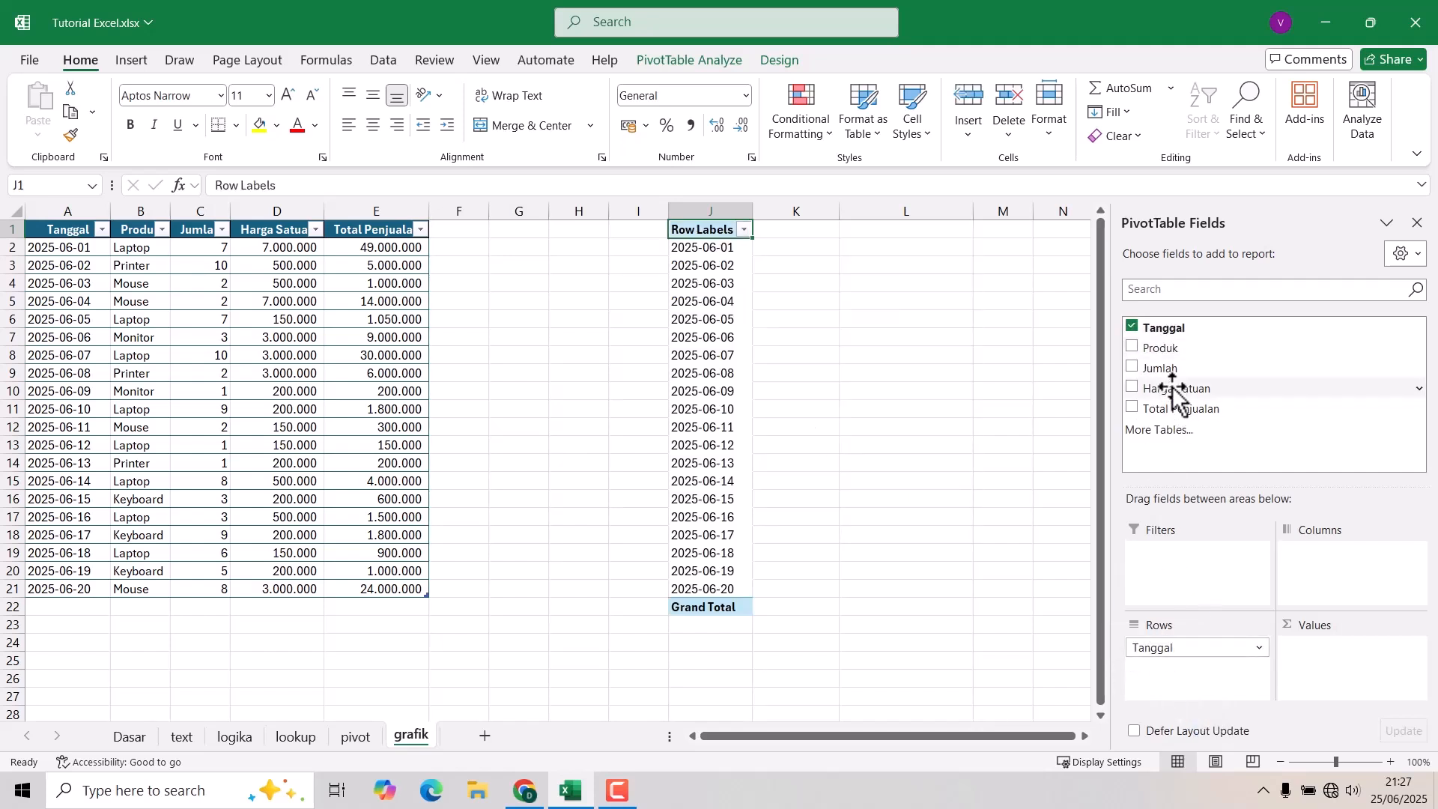
left_click_drag(1162, 371, 1381, 685)
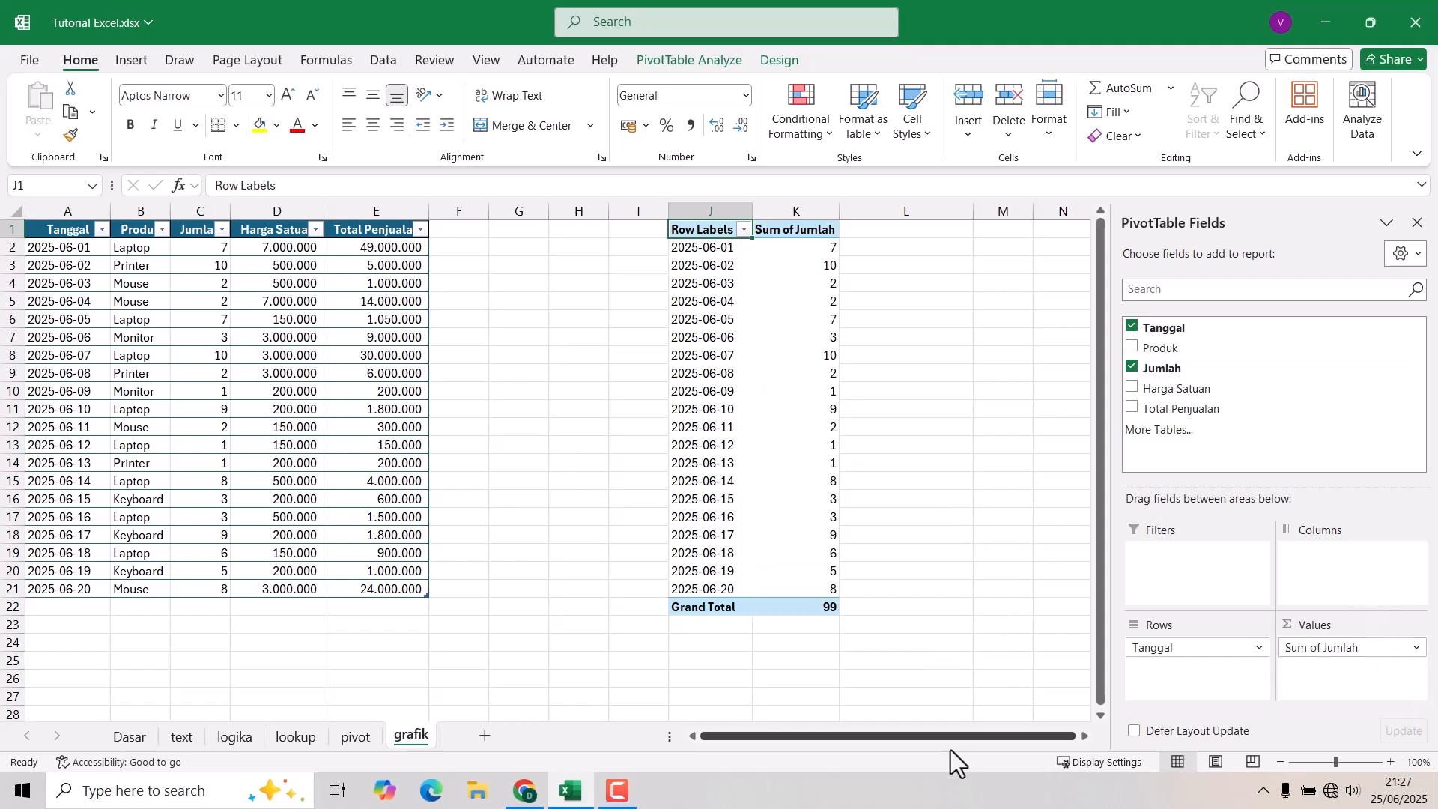
- Try to insert a histogram from the PivotTable's whole columns J and K
left_click_drag(955, 739, 958, 738)
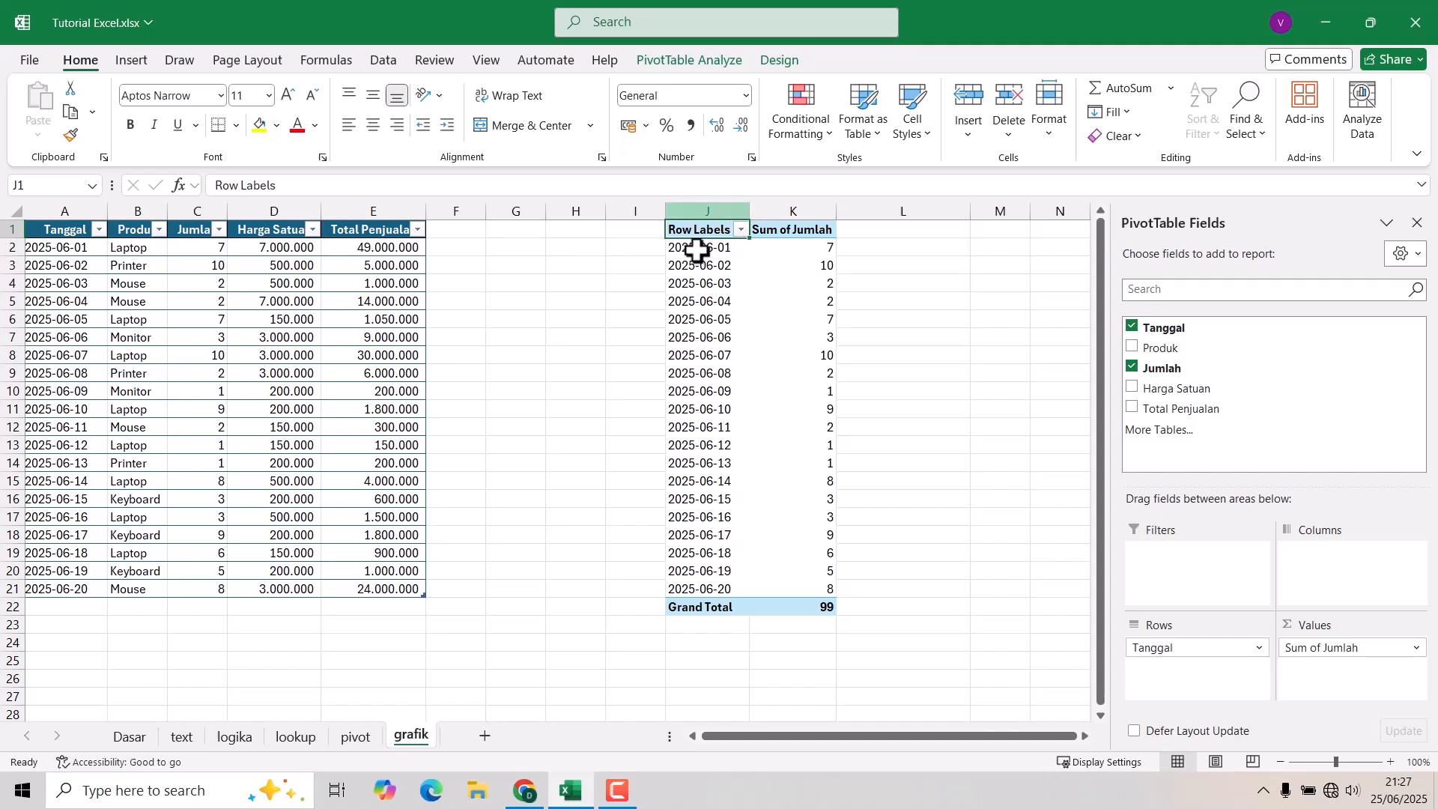
left_click_drag(690, 211, 771, 217)
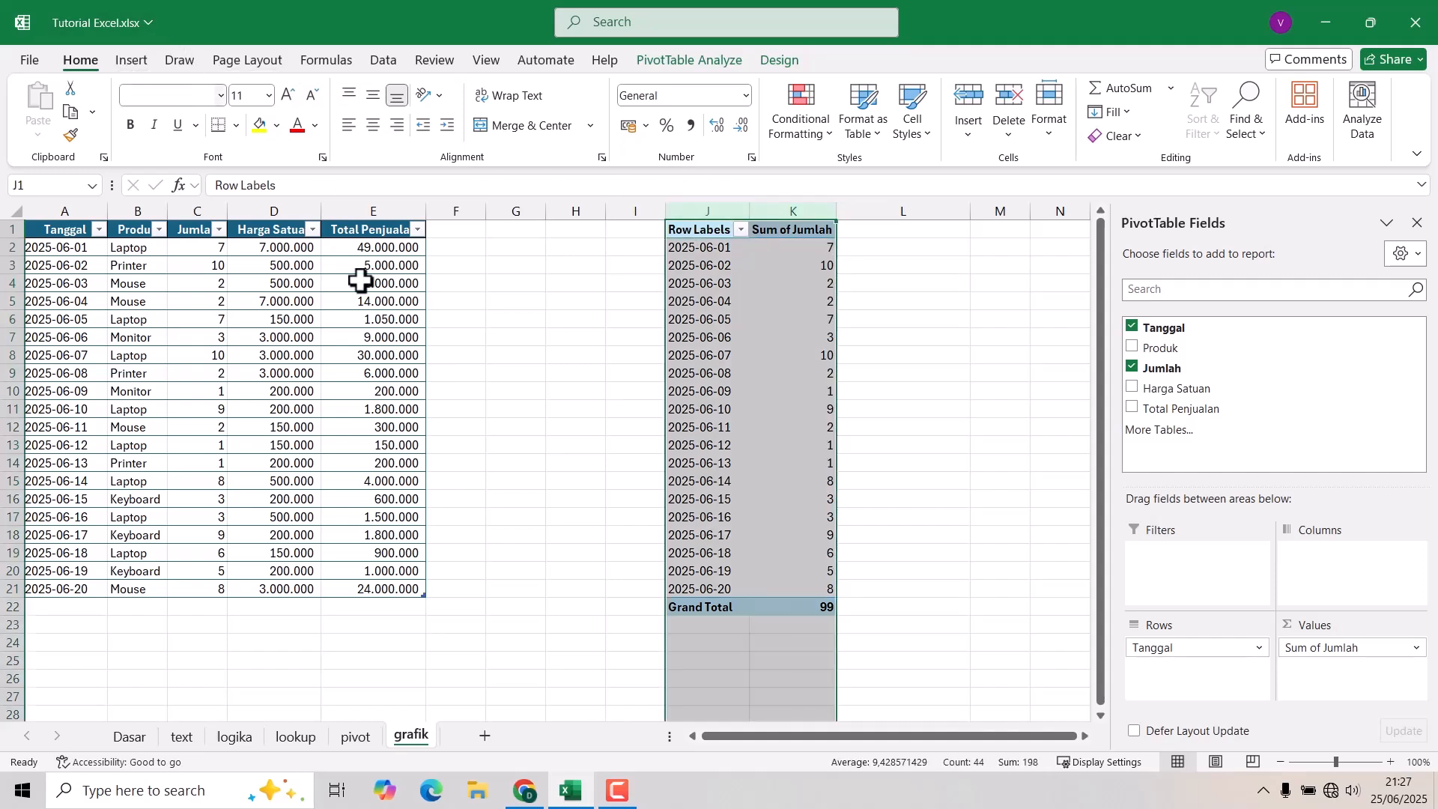
left_click(126, 57)
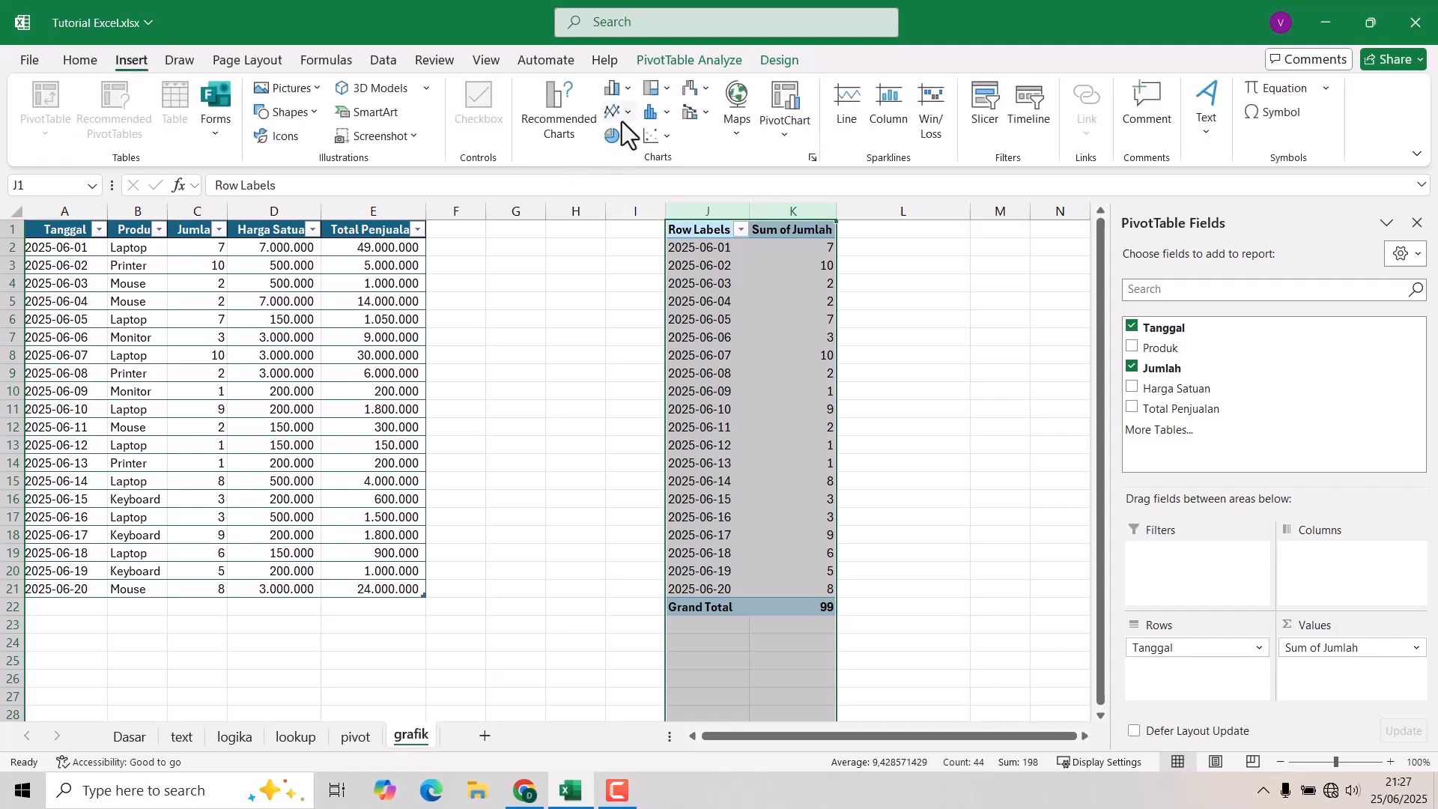
left_click(665, 113)
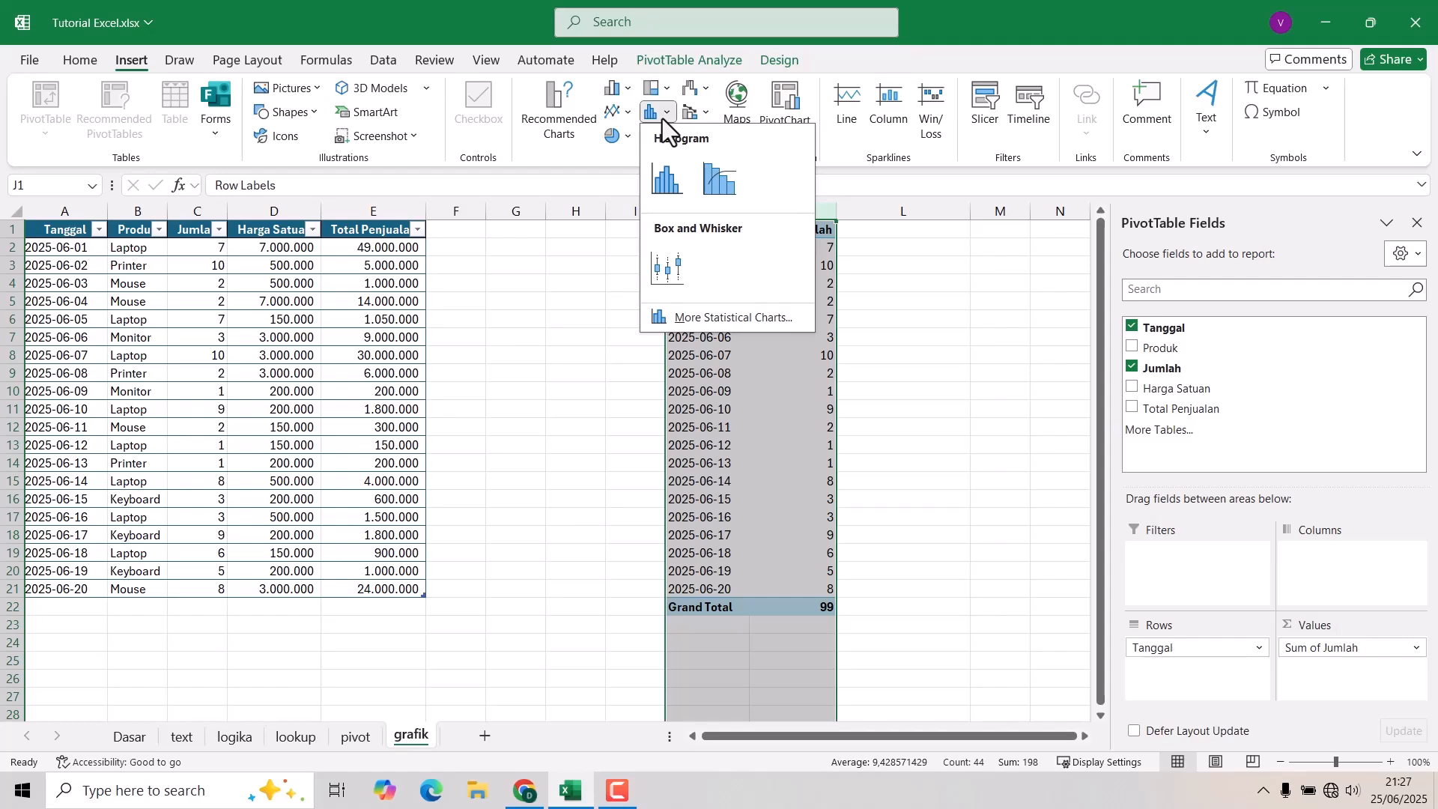
left_click(619, 111)
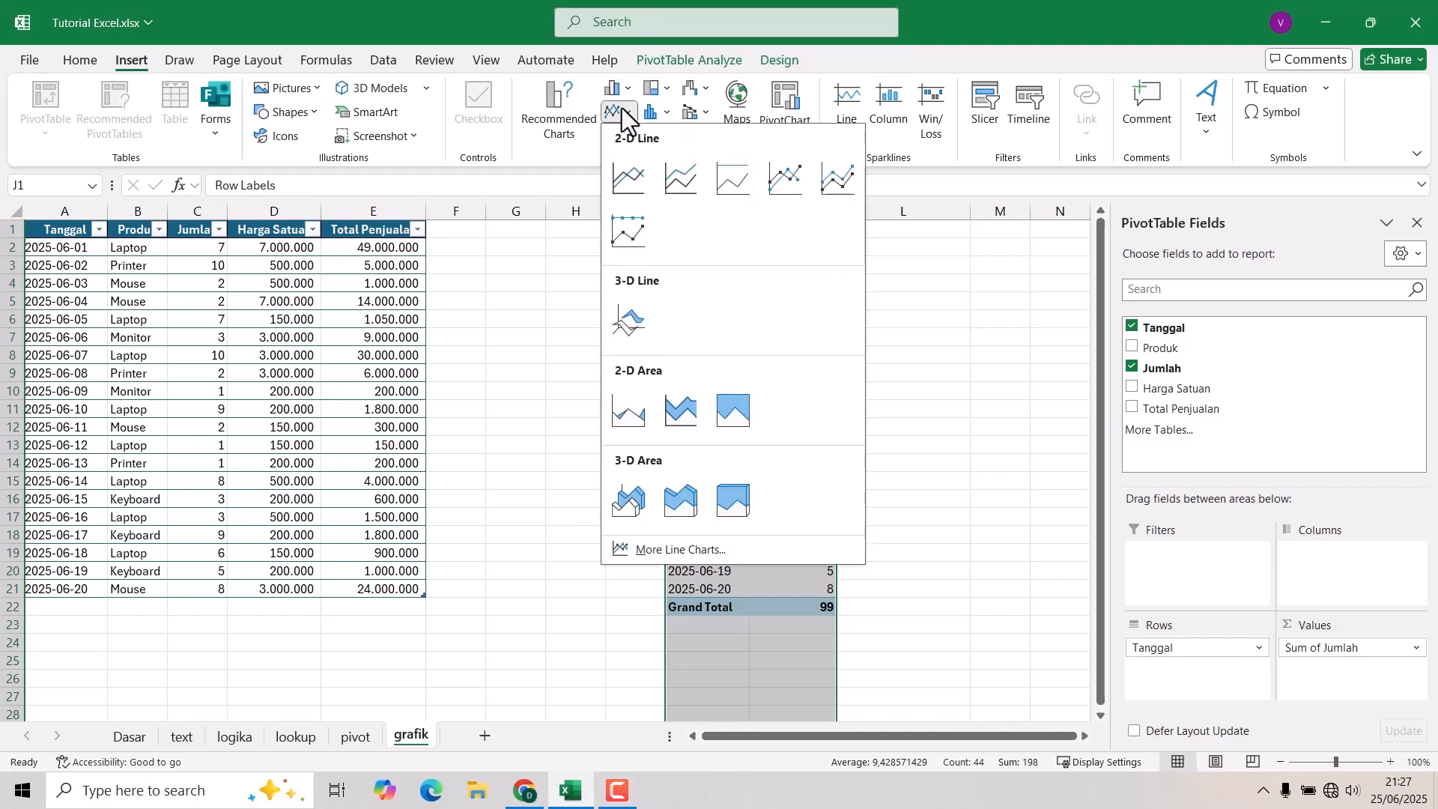
left_click(663, 114)
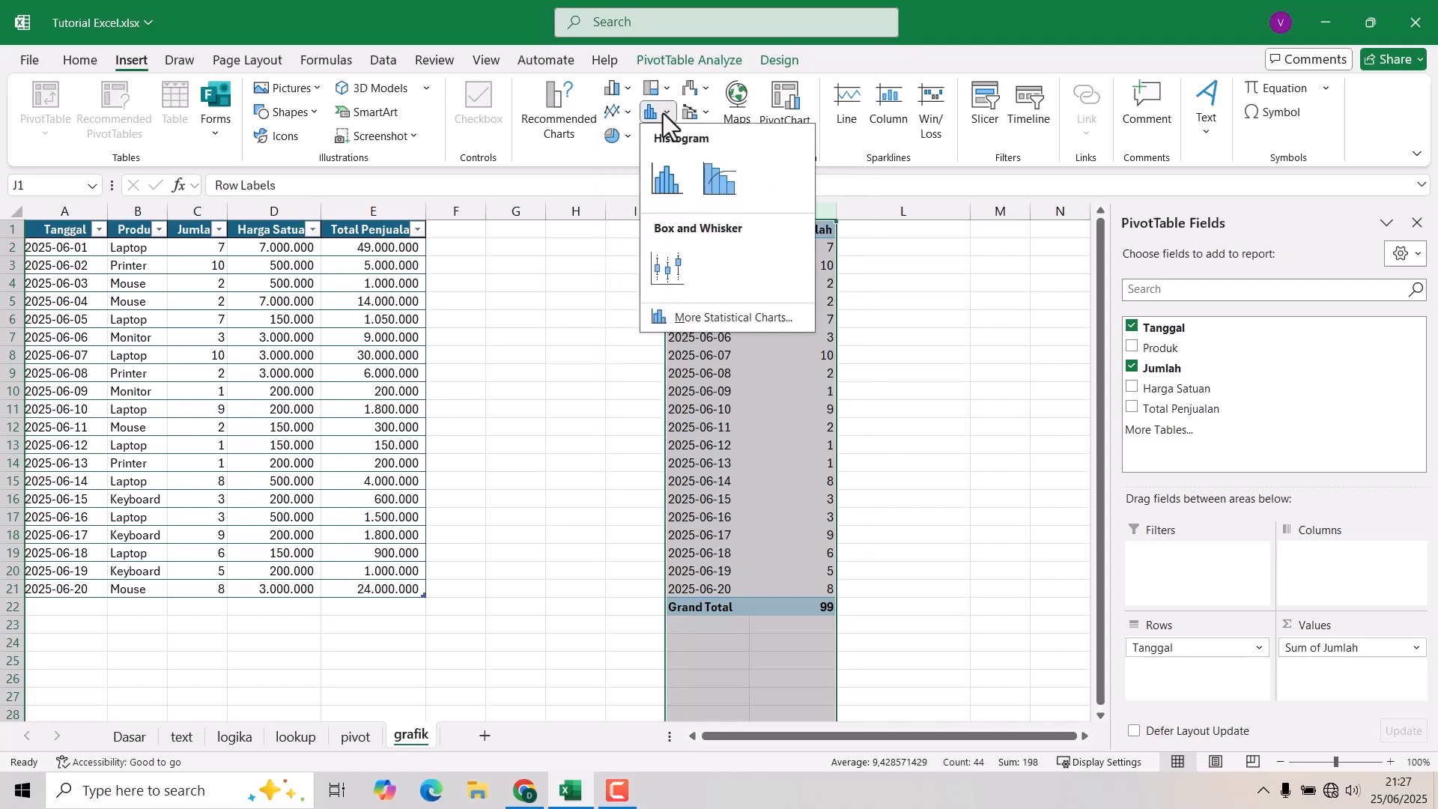
left_click(658, 190)
left_click(853, 465)
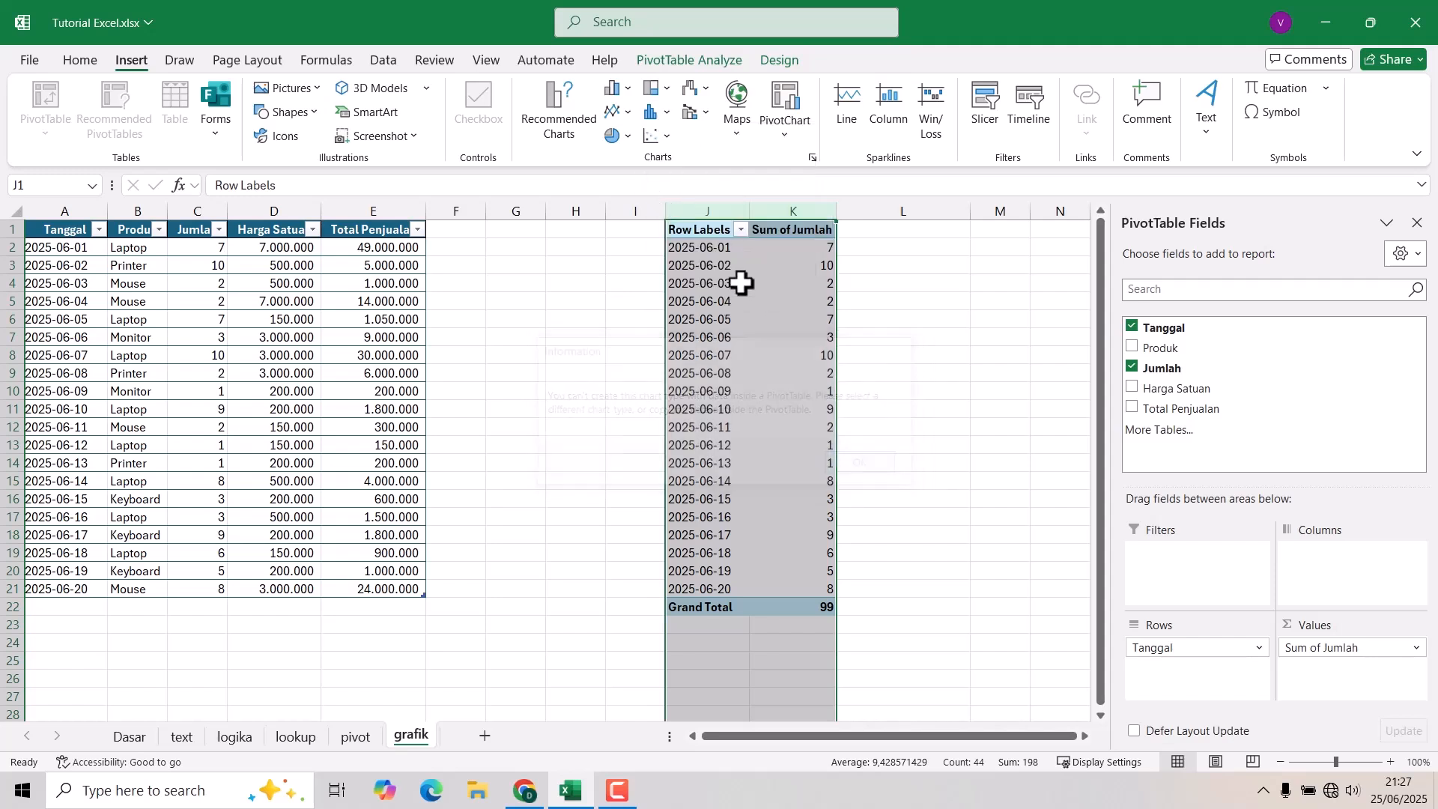
- Try to insert a Pareto chart from the PivotTable range J1:K21
left_click(704, 247)
left_click_drag(687, 229, 783, 571)
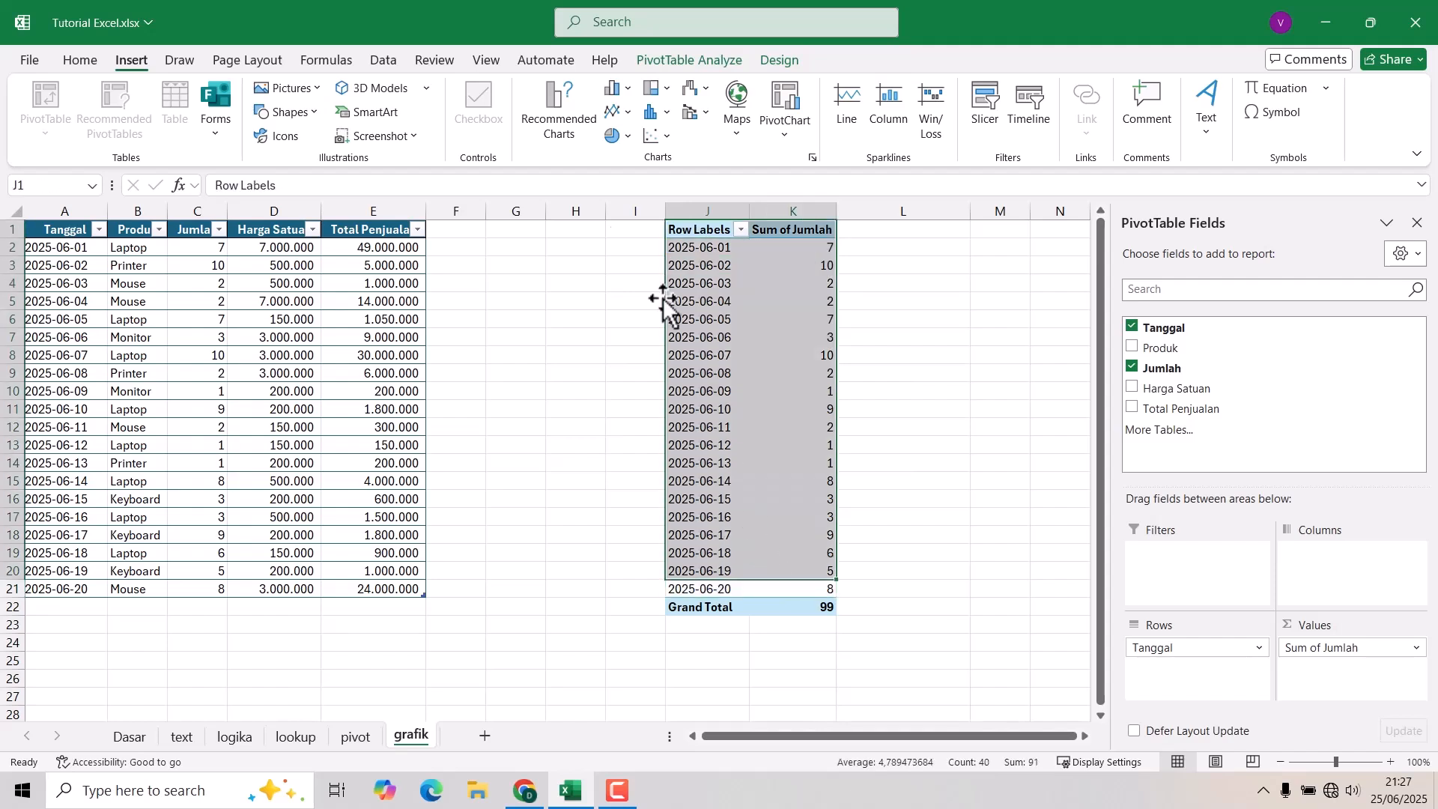
left_click(699, 247)
left_click_drag(701, 232, 745, 568)
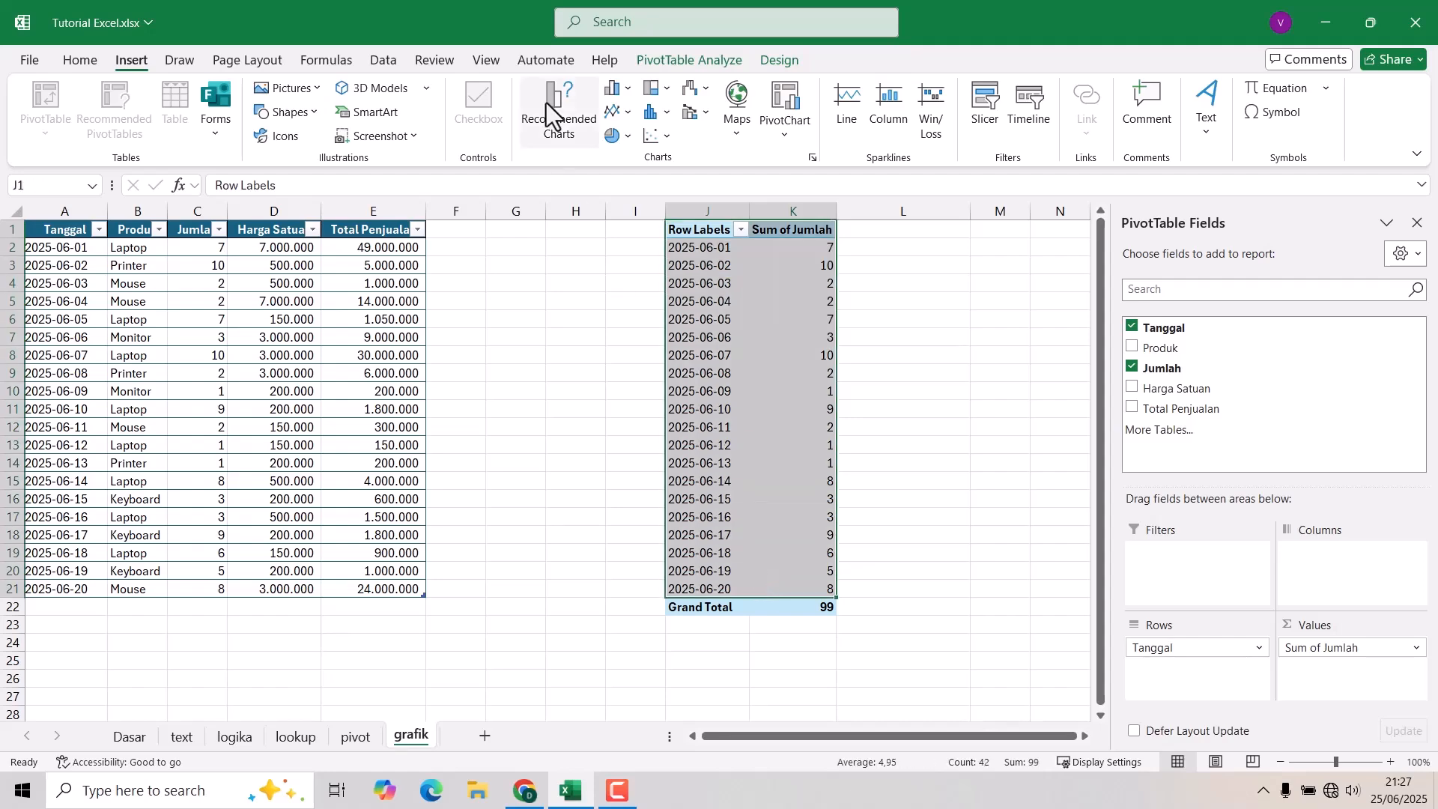
left_click(628, 111)
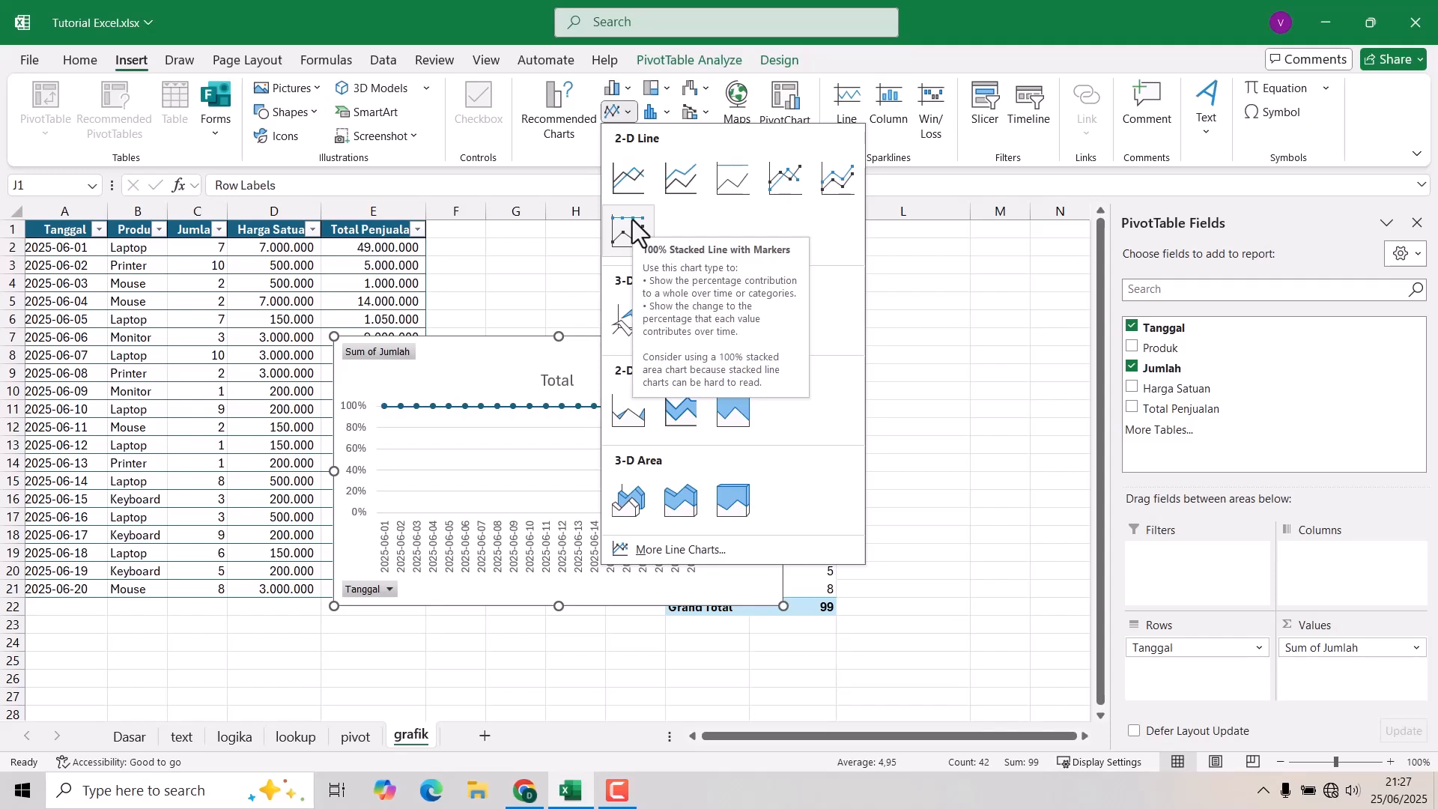
left_click(650, 113)
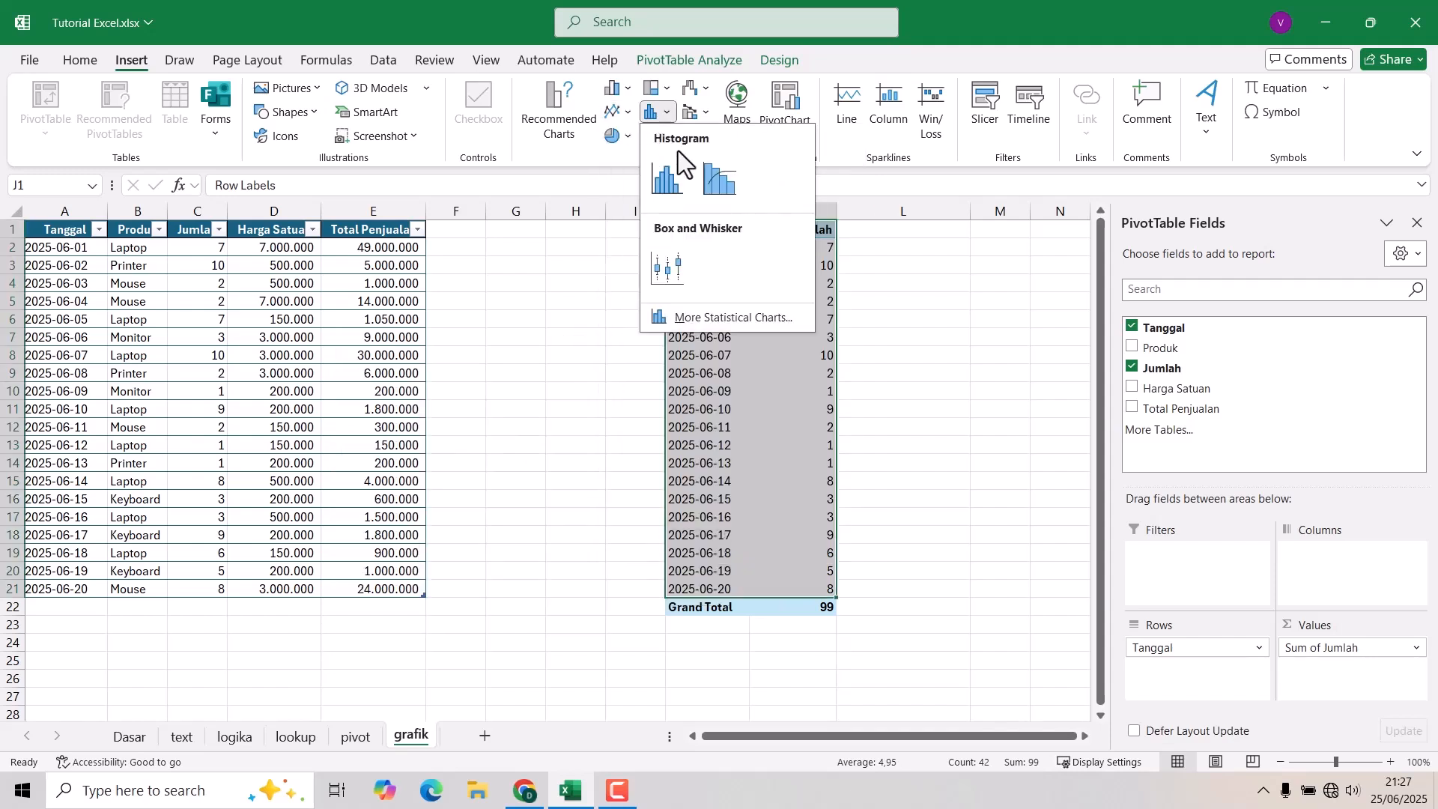
left_click(719, 192)
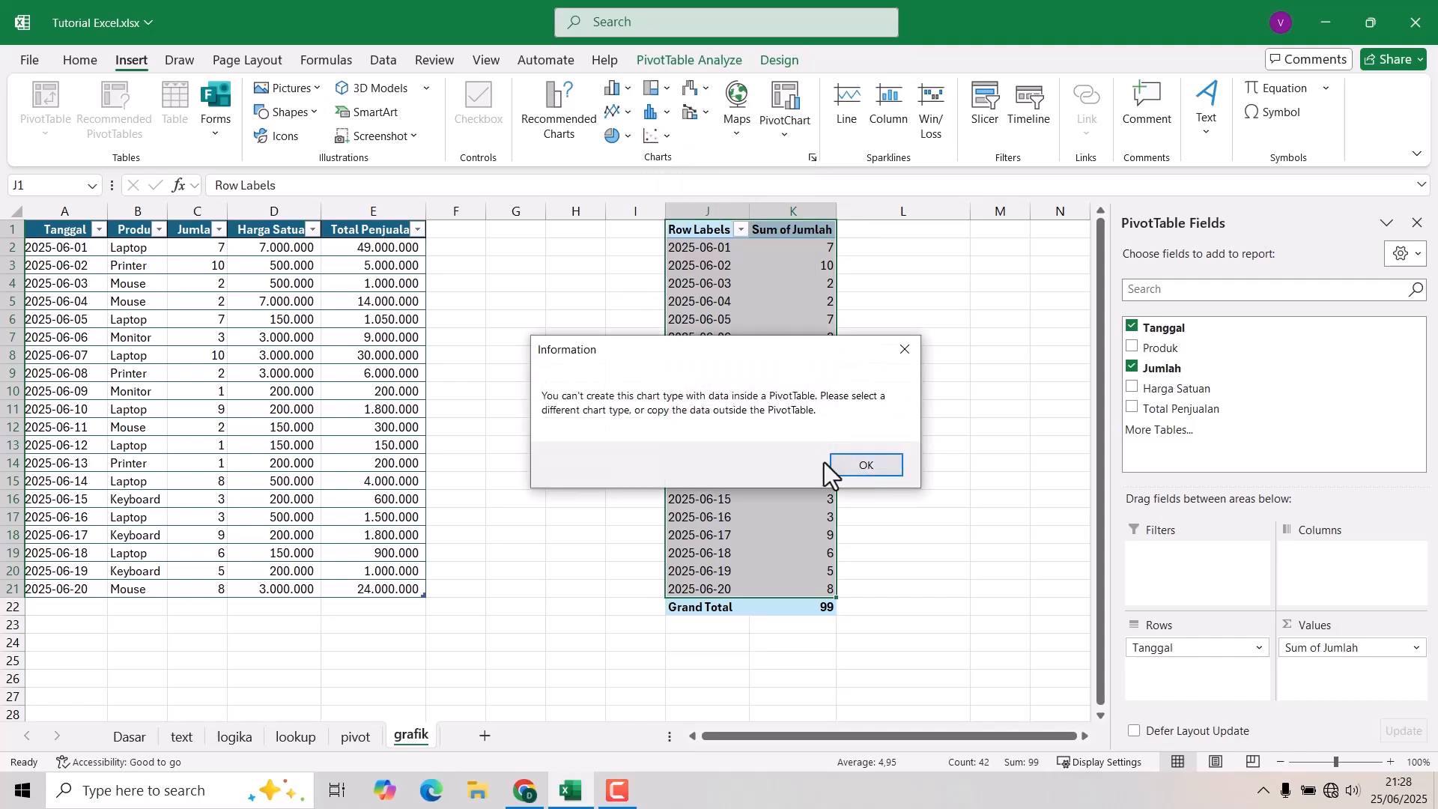
- Insert a 2-D Line with Markers PivotChart from J1:K21 and move it over the lower rows of the PivotTable
left_click(618, 112)
left_click(615, 84)
left_click(615, 86)
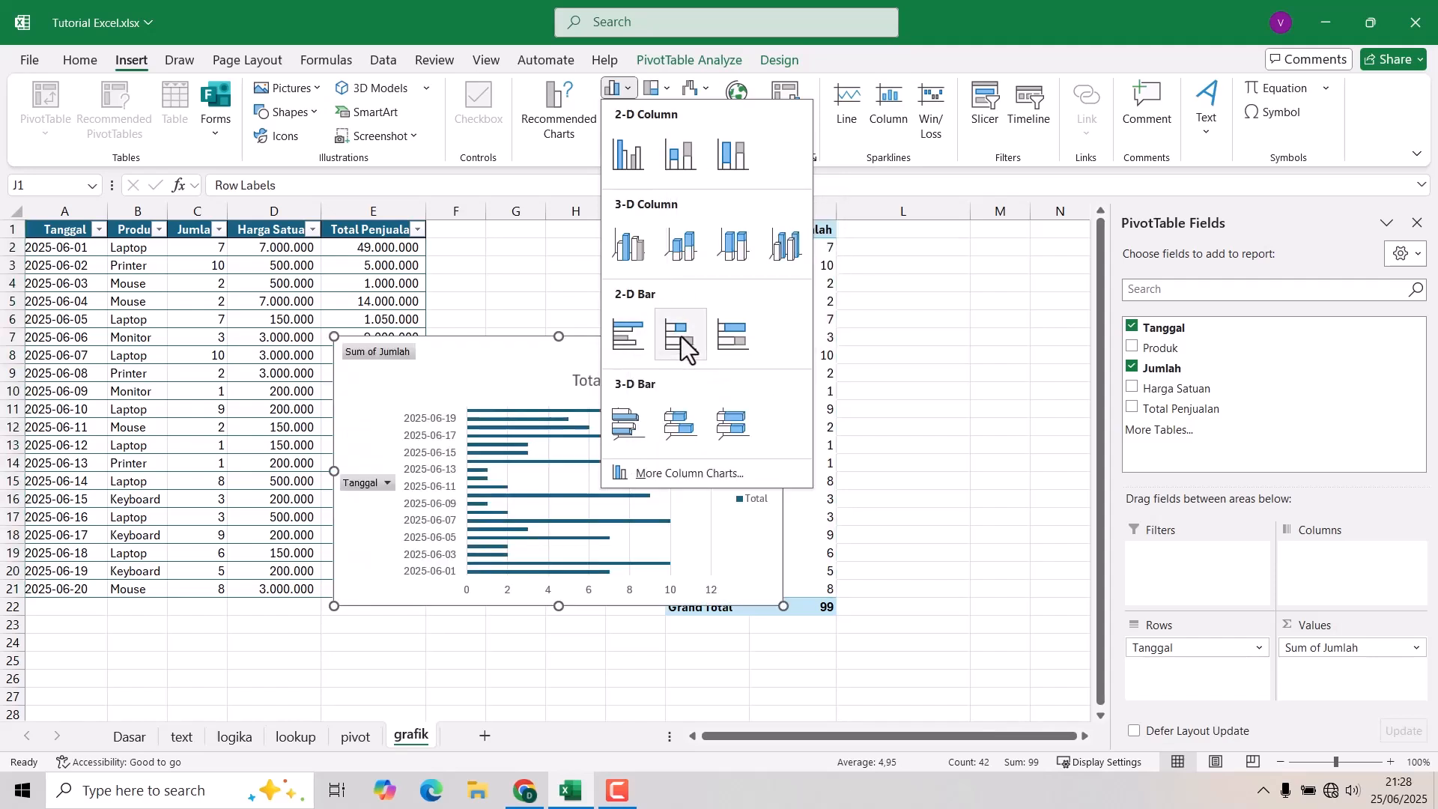
left_click(626, 90)
left_click(628, 113)
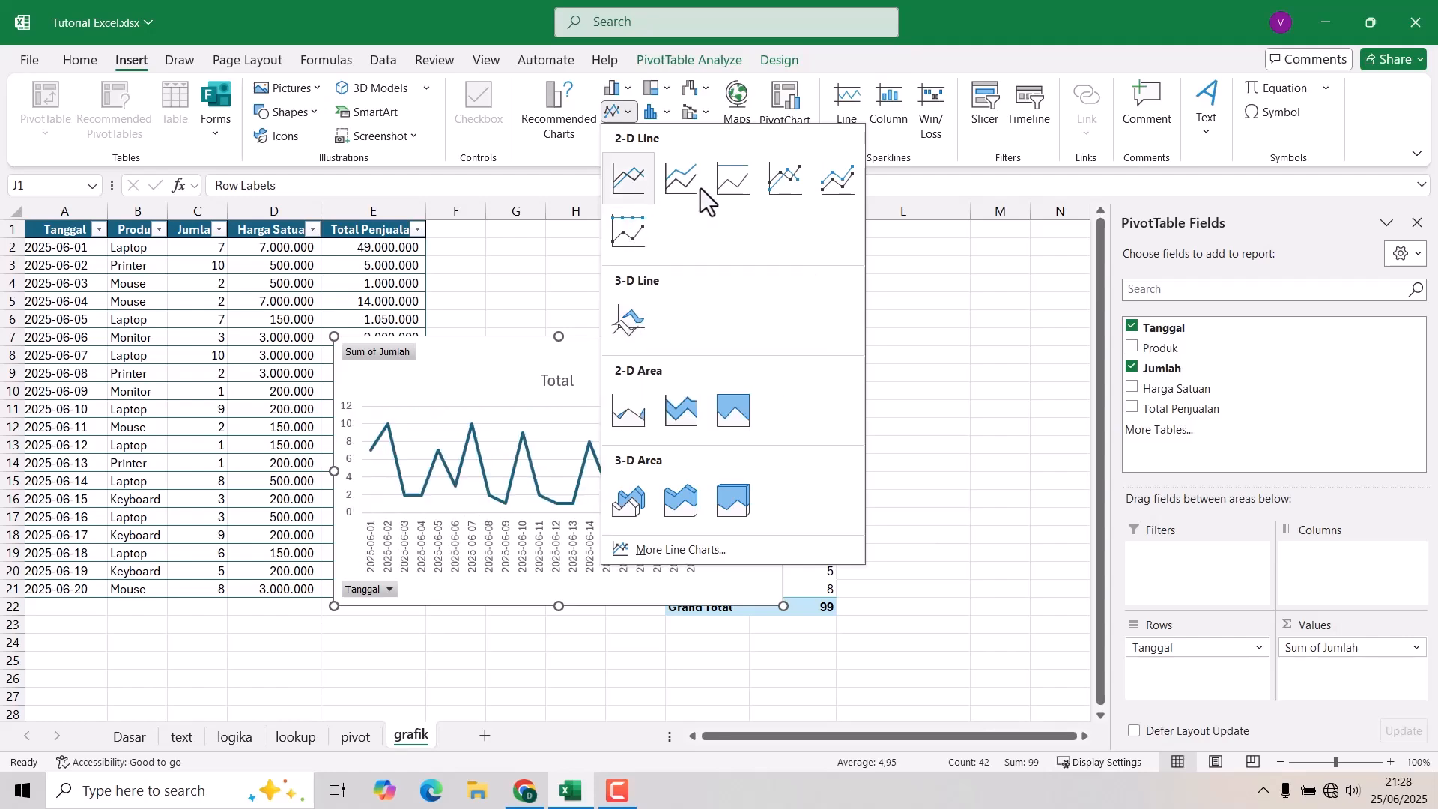
left_click(798, 187)
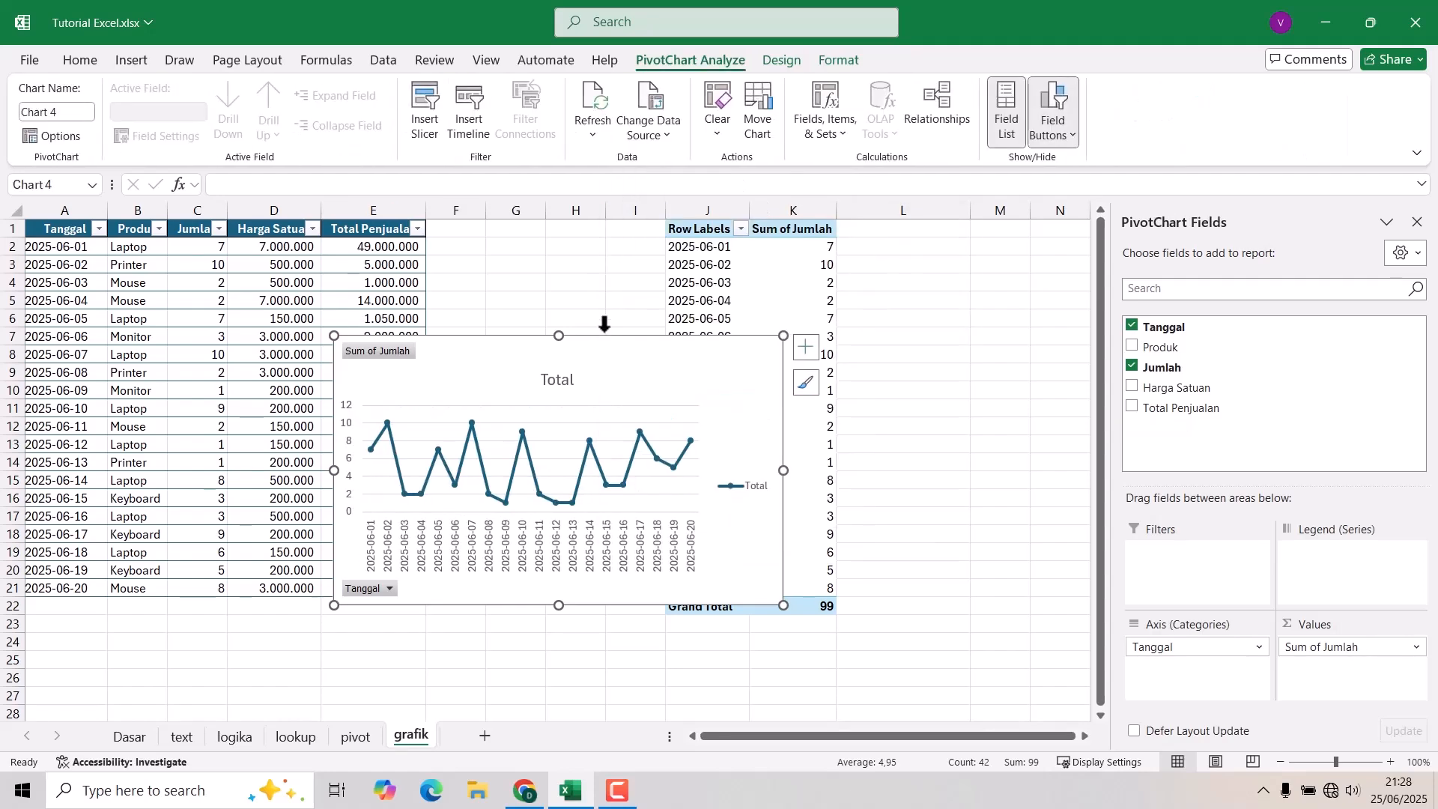
left_click_drag(652, 356, 830, 383)
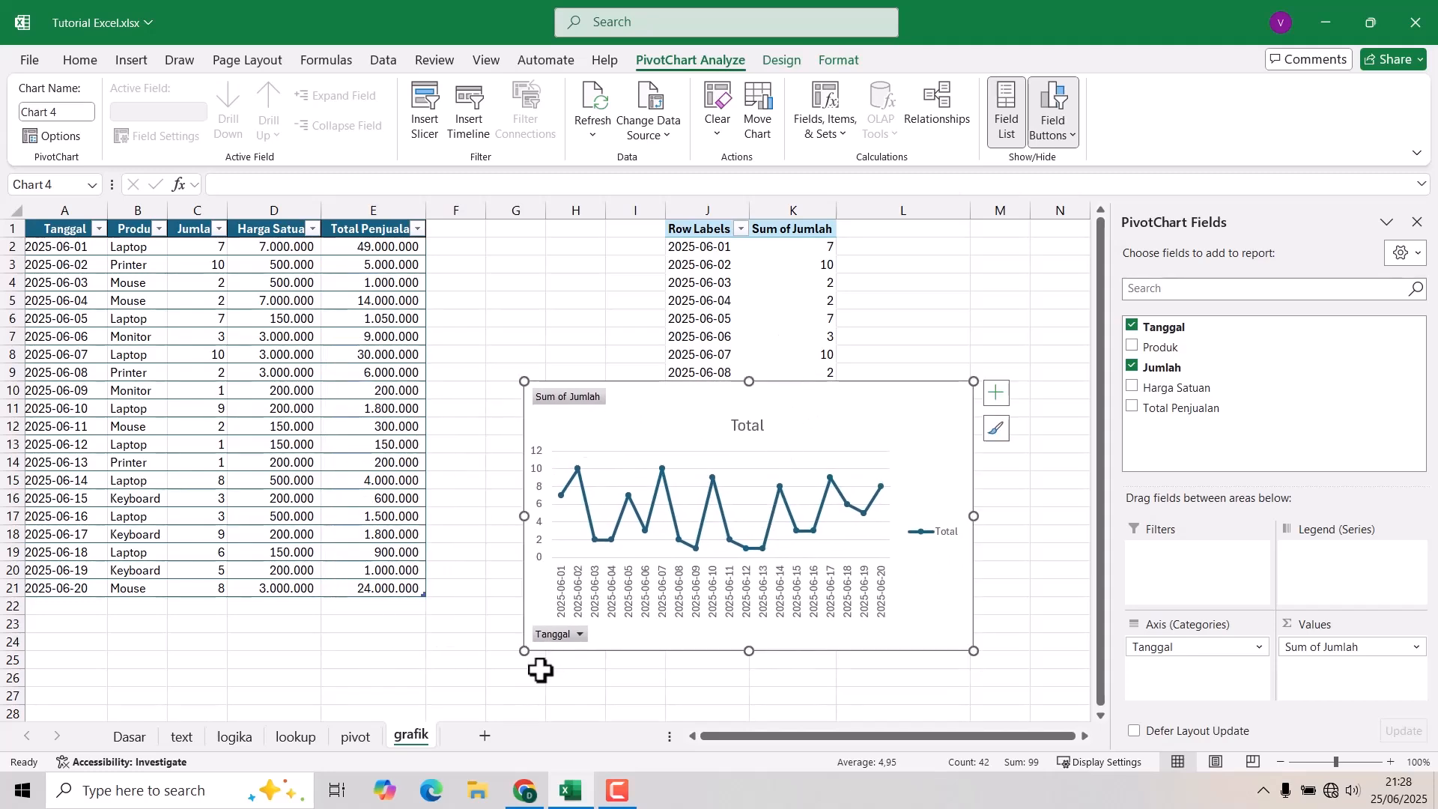
left_click(580, 636)
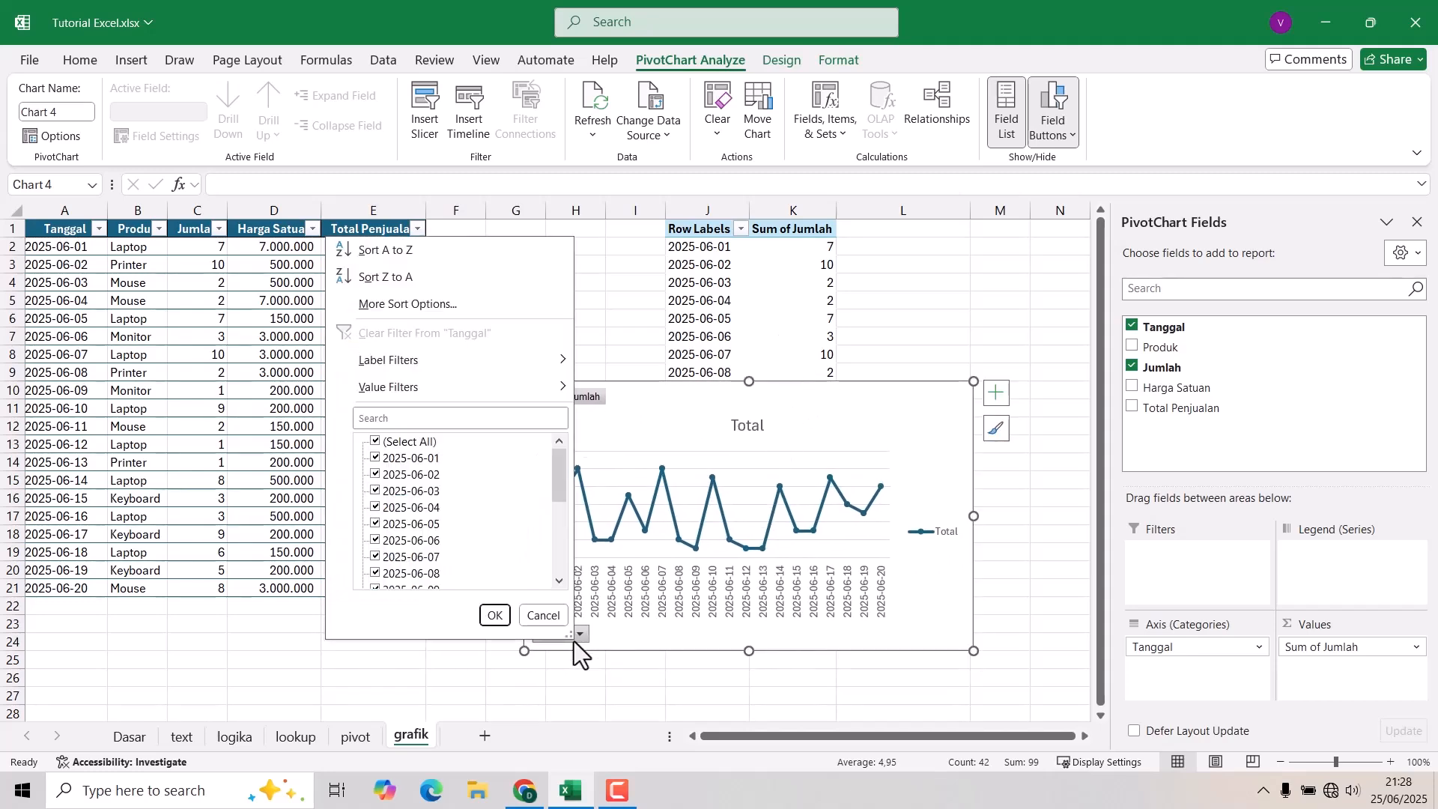
left_click(543, 616)
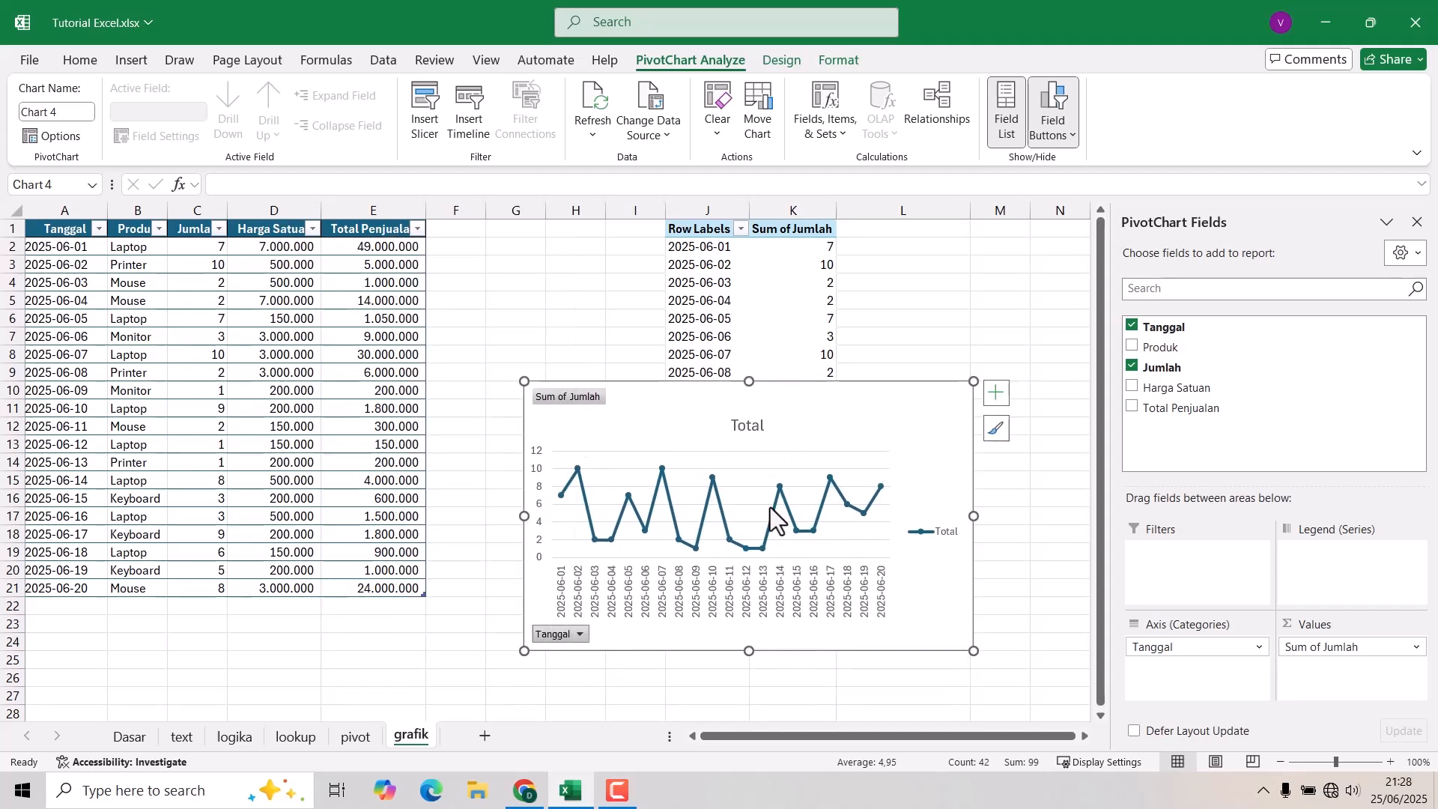
- Apply the dark blue chart style with white data labels above the dates and drop lines to the line chart
left_click(1004, 437)
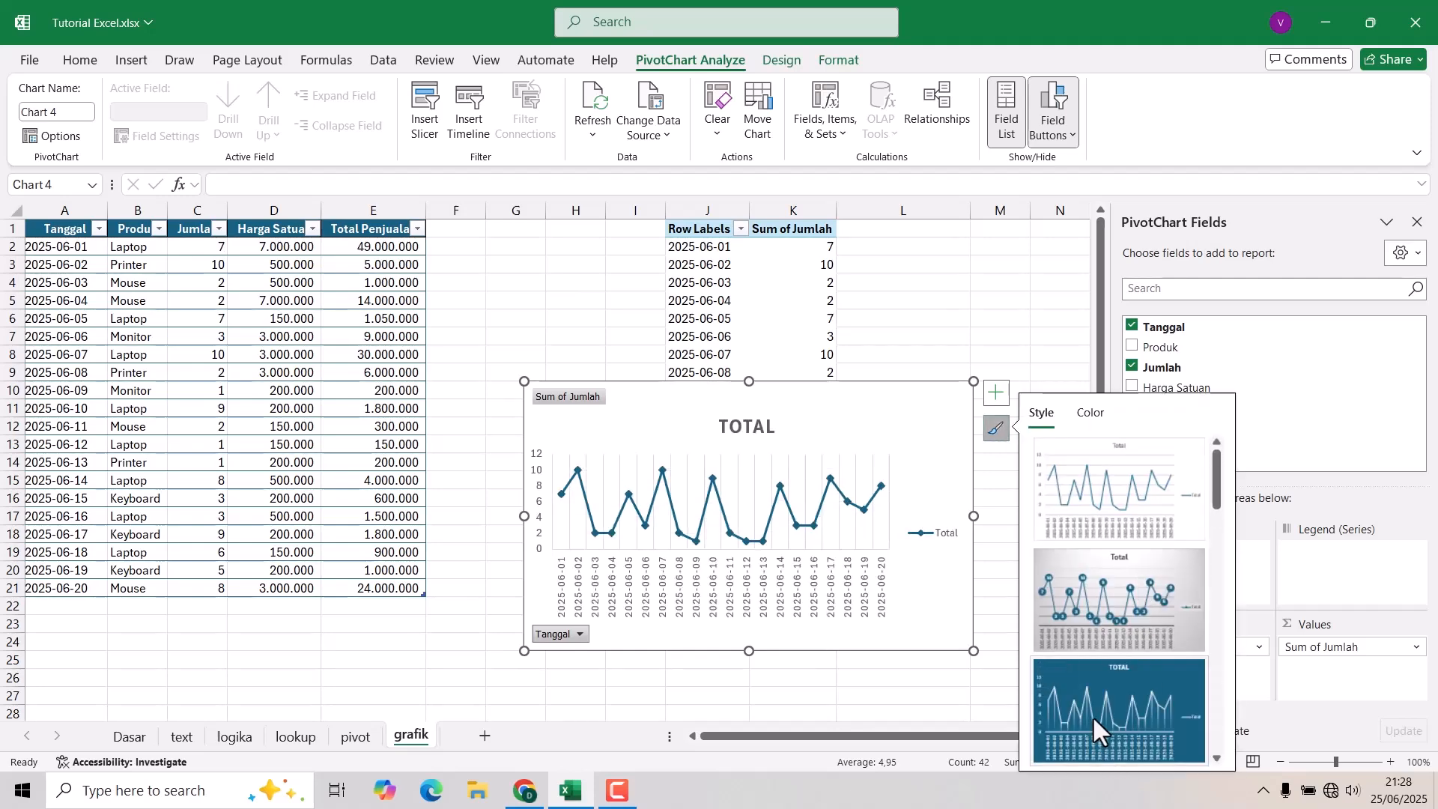
scroll(1095, 705, "down", 3)
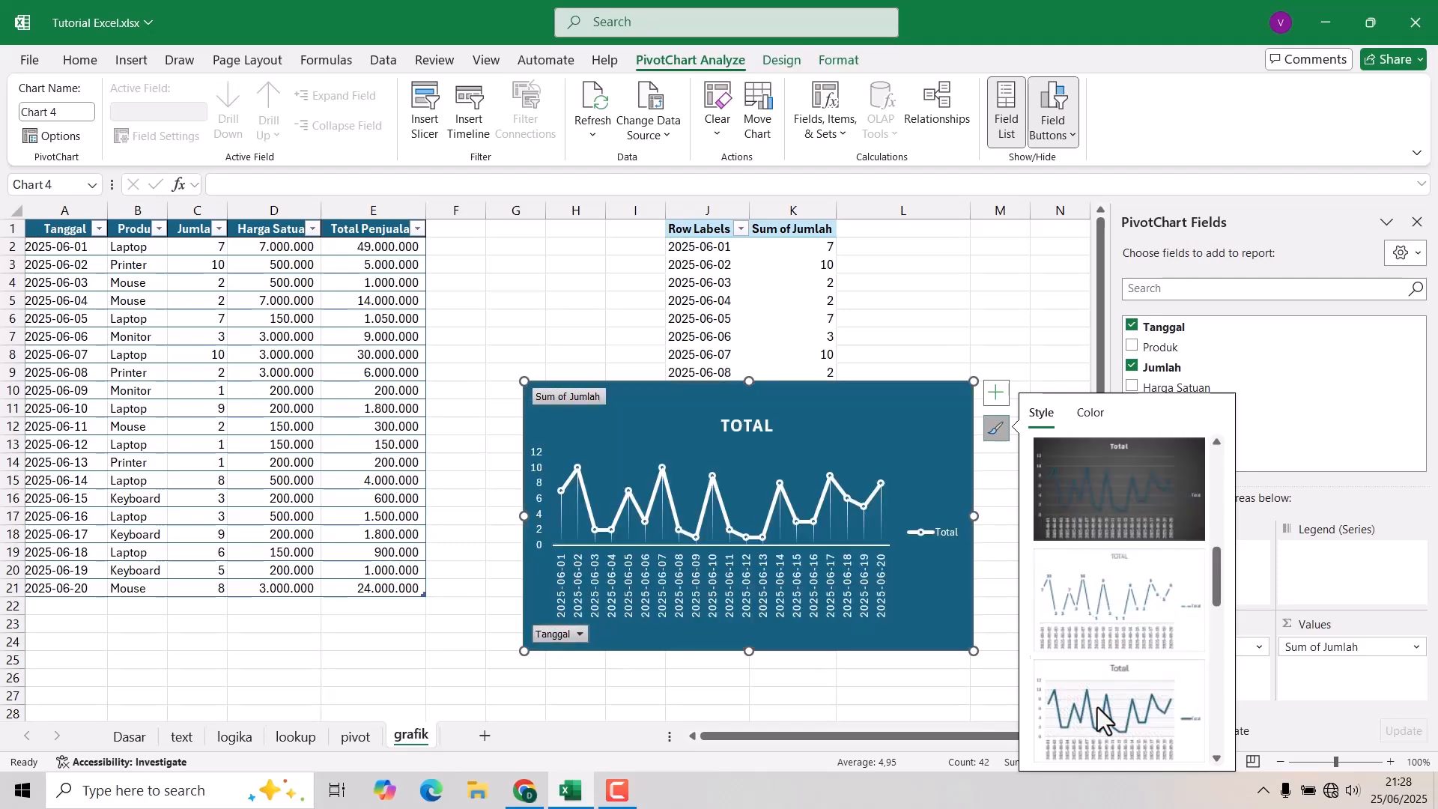
scroll(1104, 636, "down", 3)
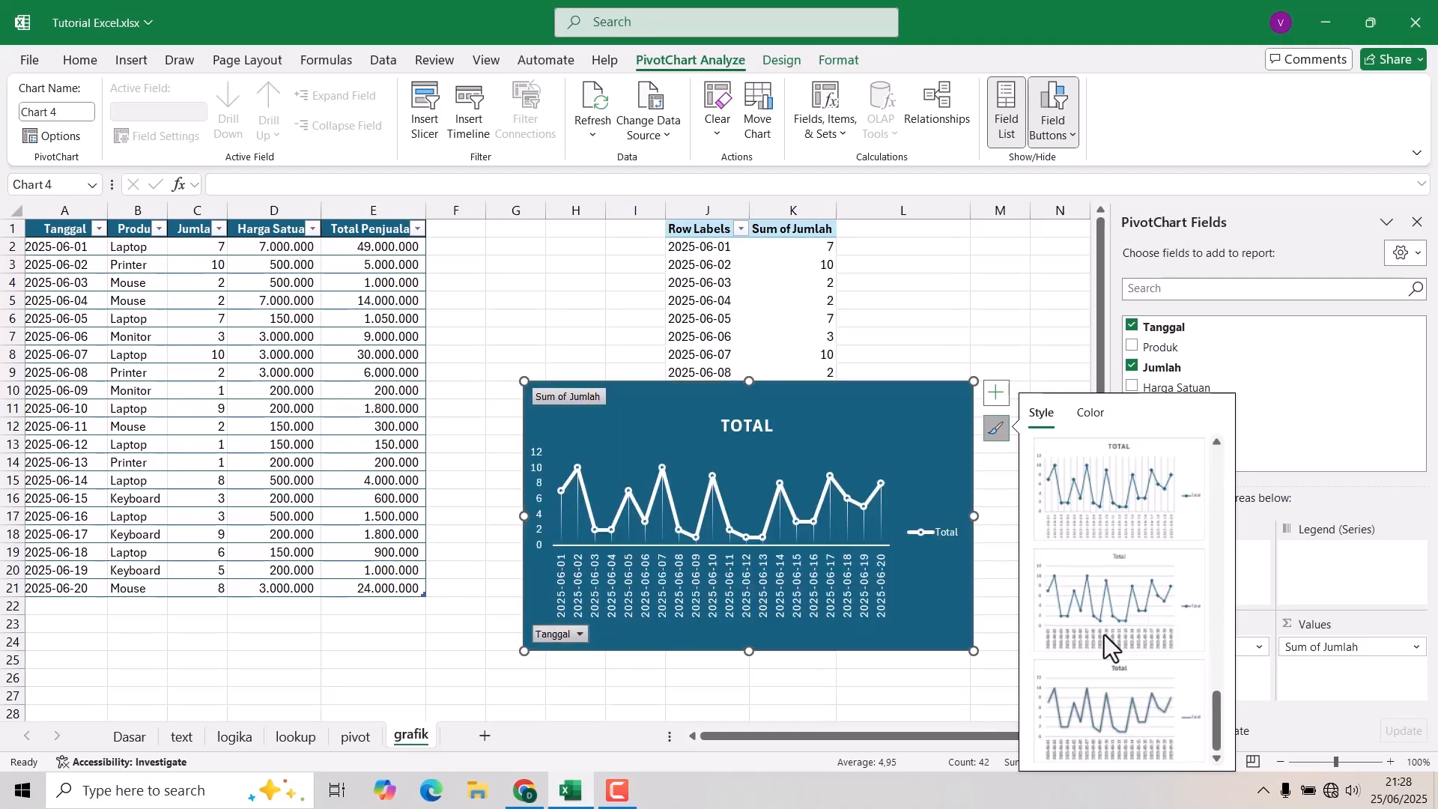
scroll(1104, 635, "up", 2)
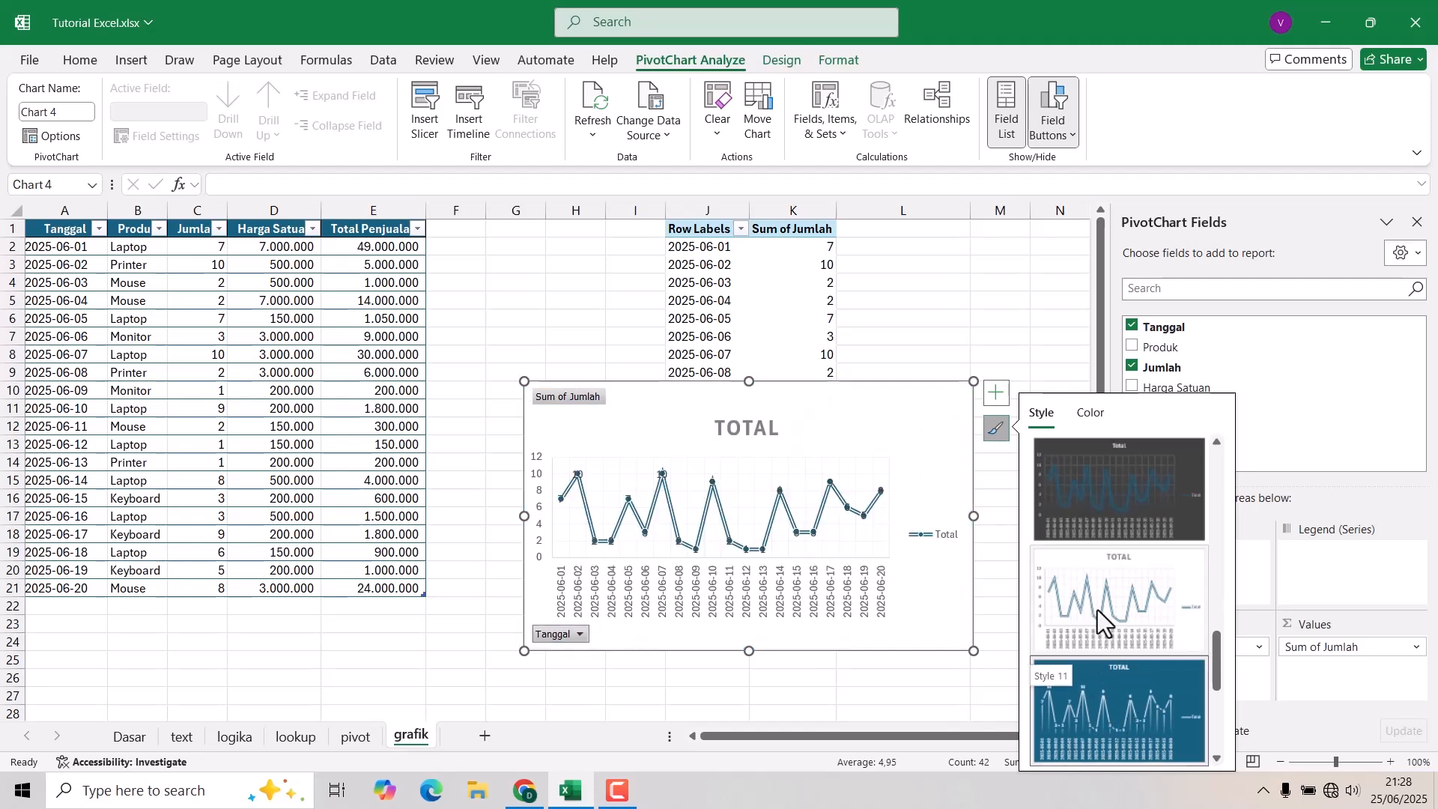
left_click(1112, 688)
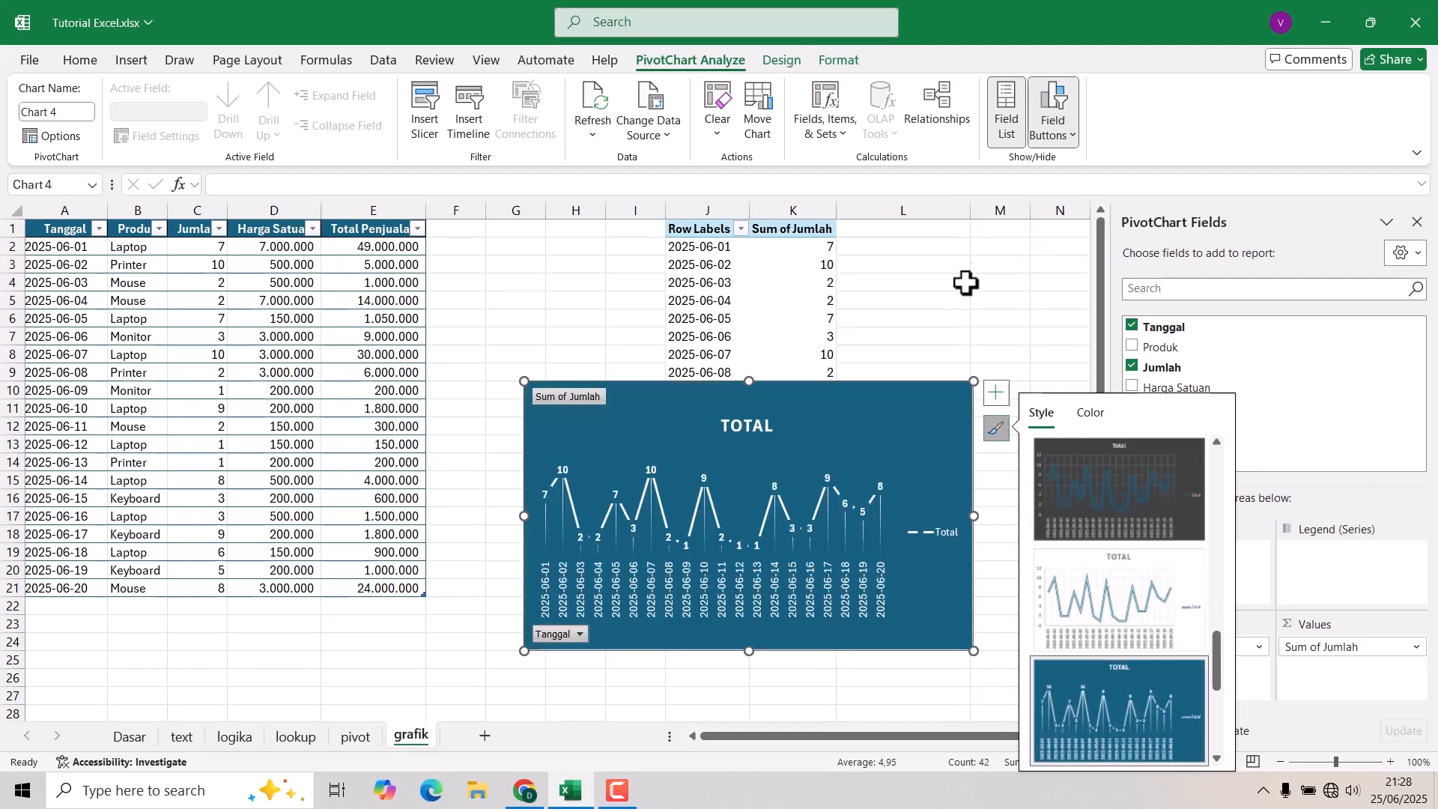
left_click(944, 264)
- Close the PivotChart field list and place the line chart beside the PivotTable, starting at column L in row 1
left_click_drag(911, 414, 832, 418)
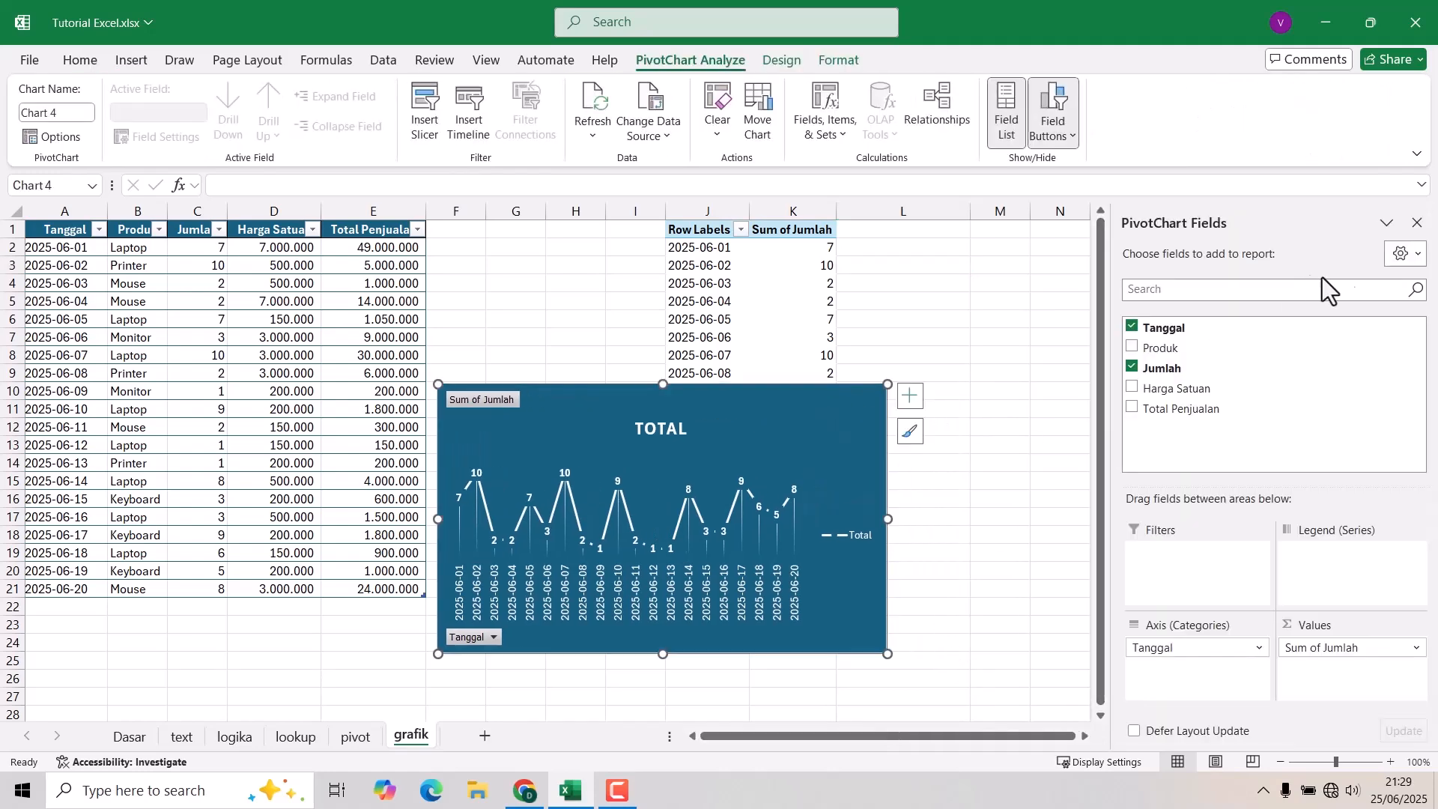
left_click(1418, 223)
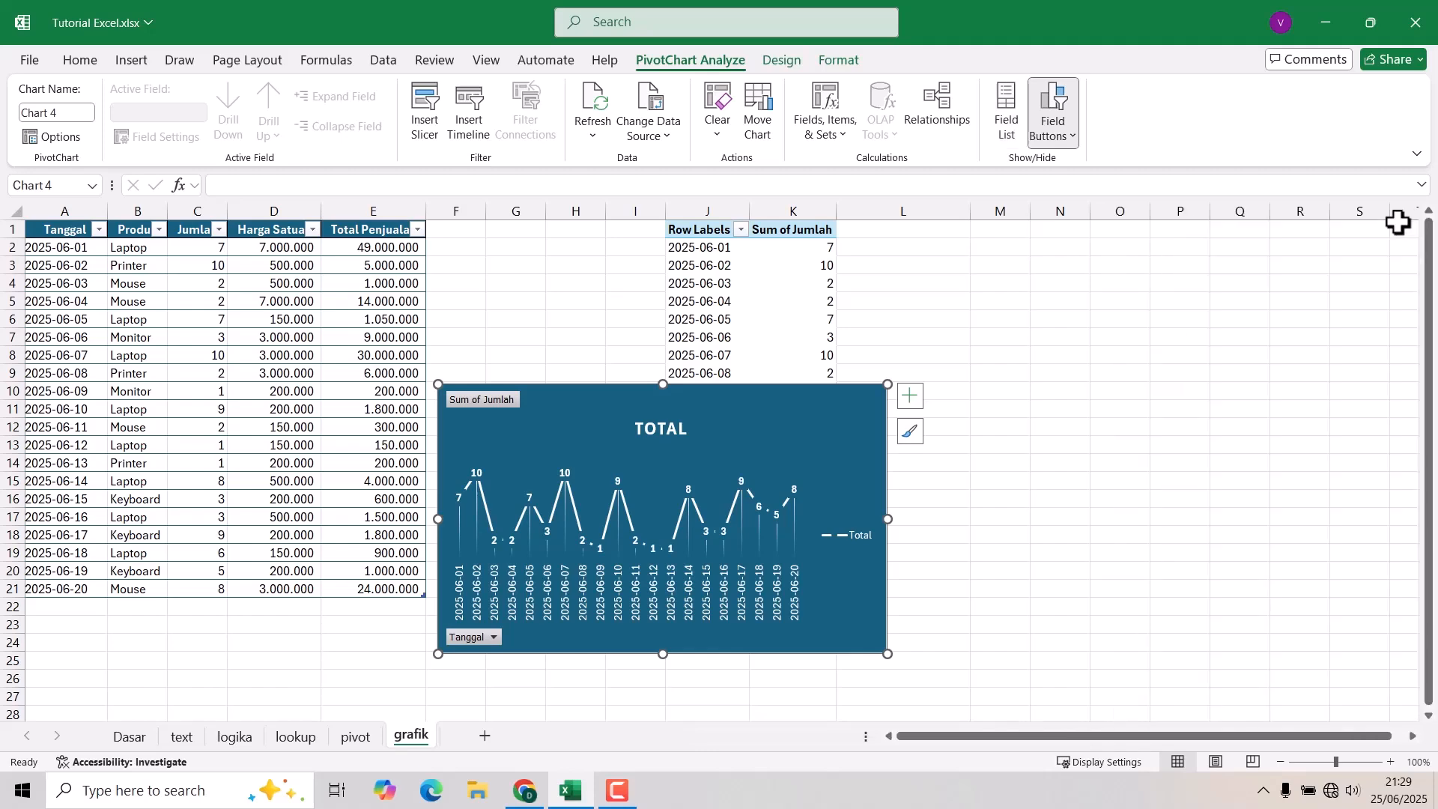
left_click_drag(758, 401, 1147, 247)
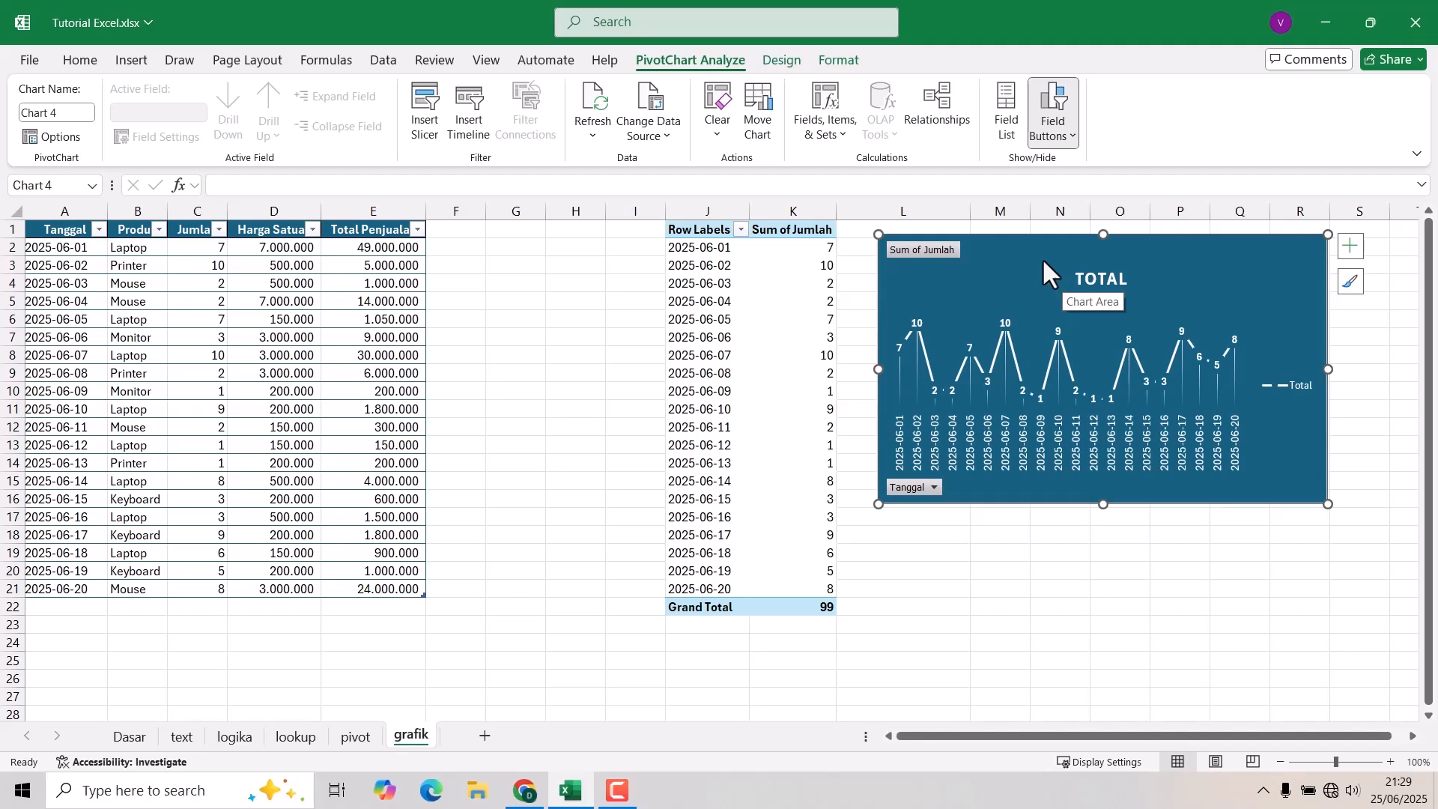
left_click_drag(1037, 258, 985, 243)
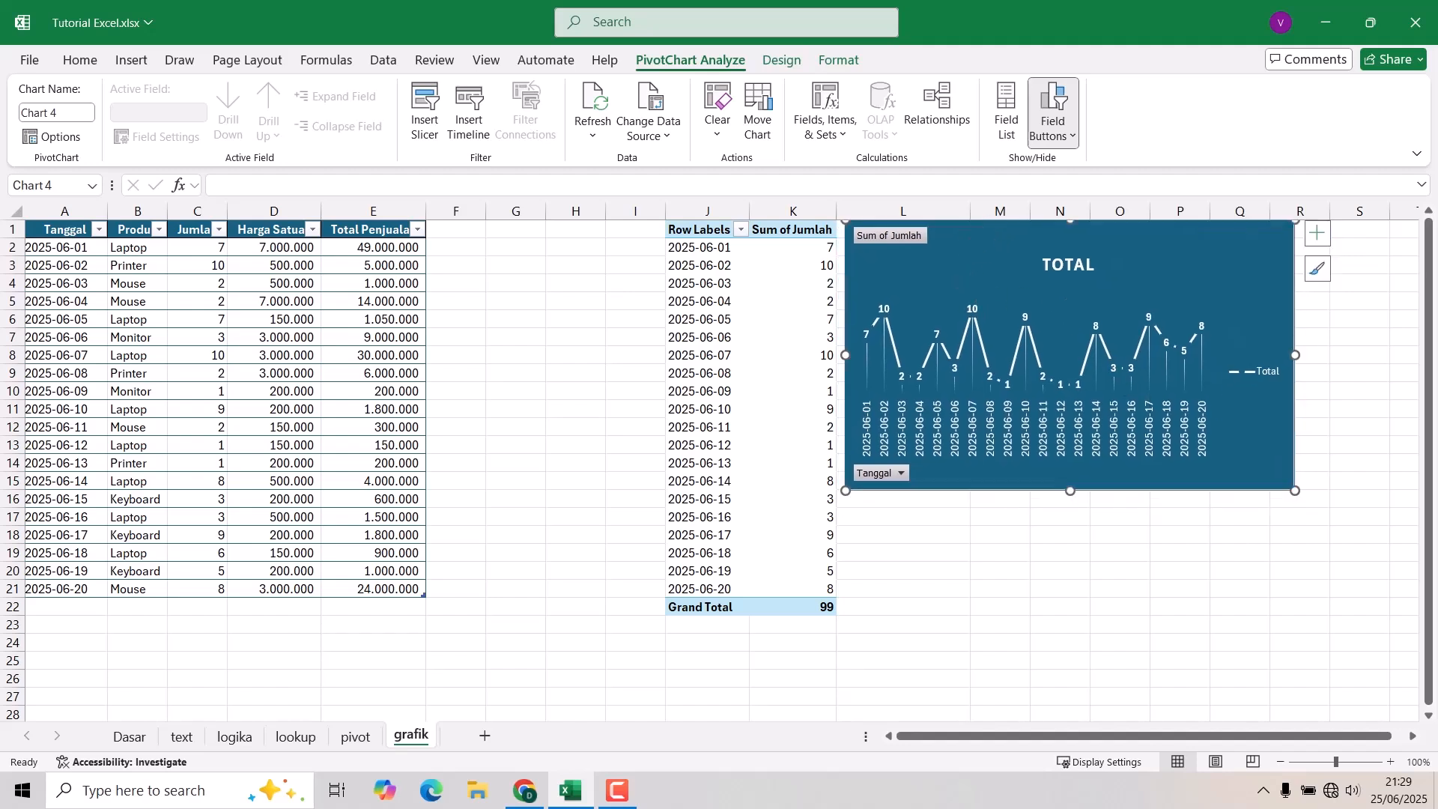